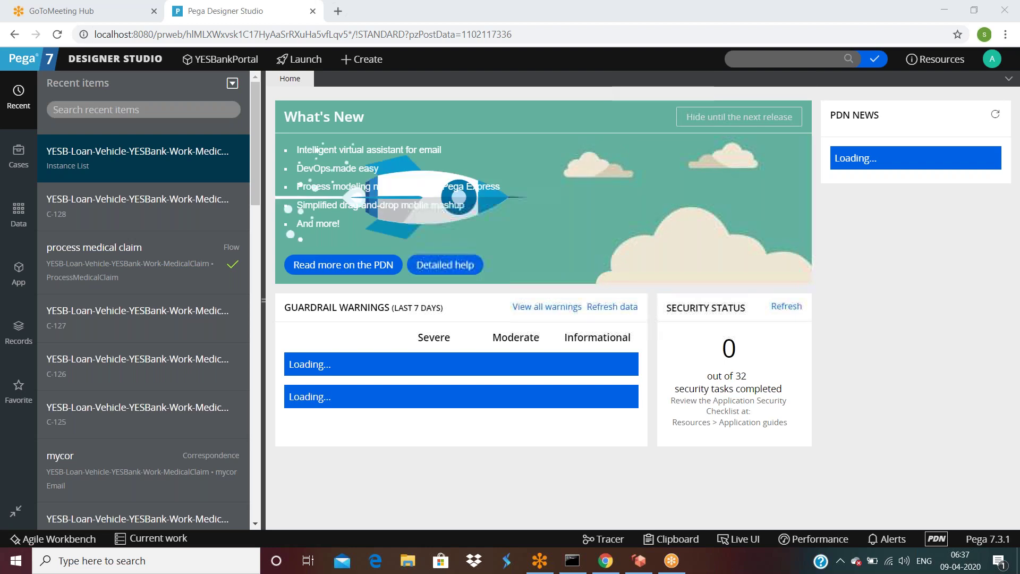
Step: Open the process medical claim flow, hide the recent items list, and reload Designer Studio
click(74, 258)
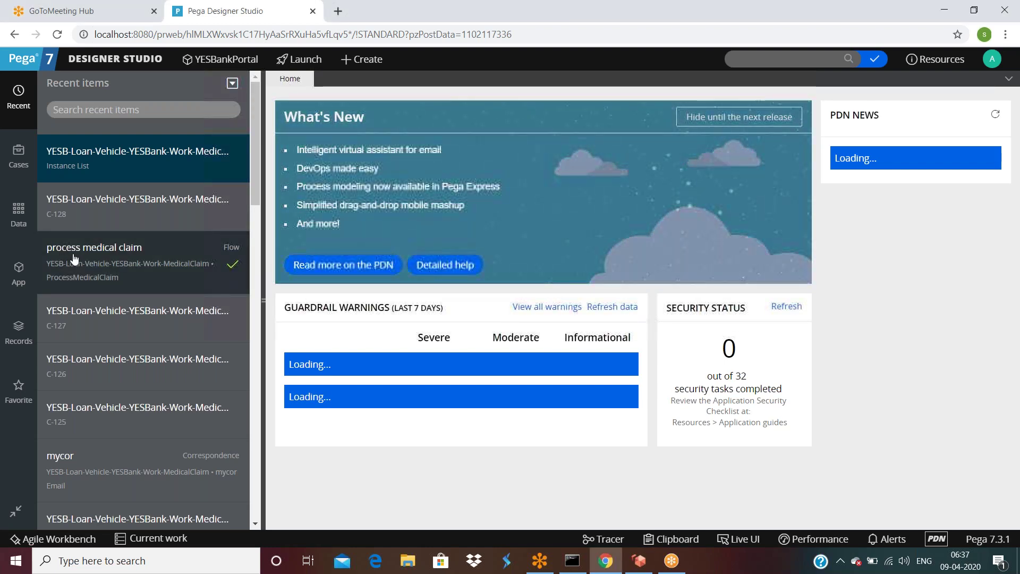
click(73, 258)
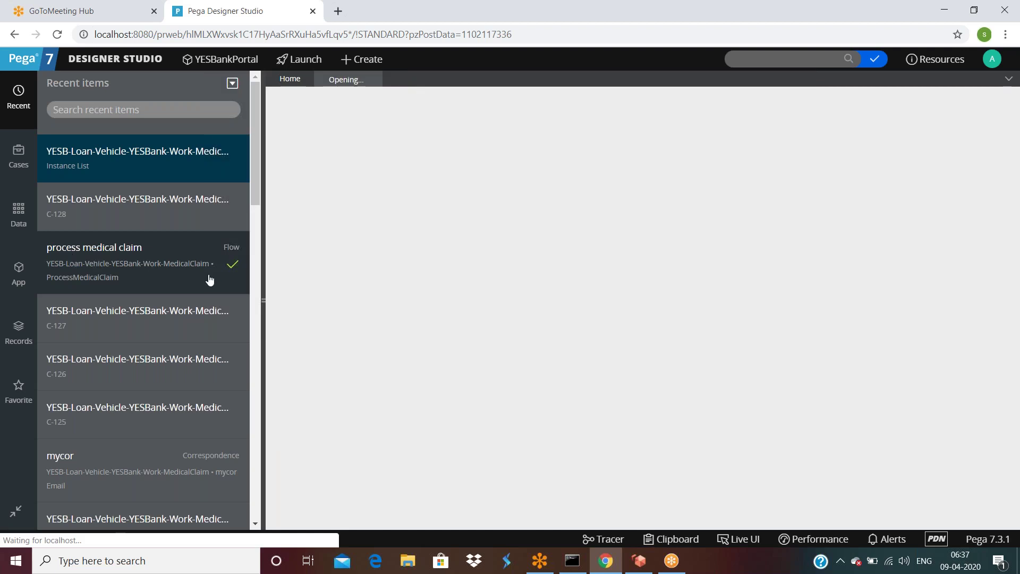
click(263, 302)
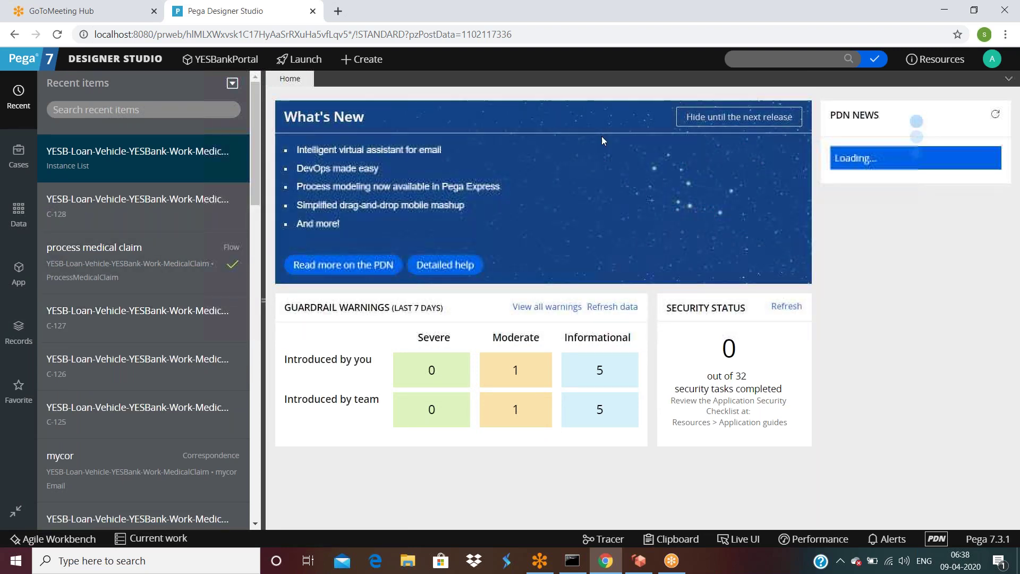
right_click(604, 137)
click(632, 179)
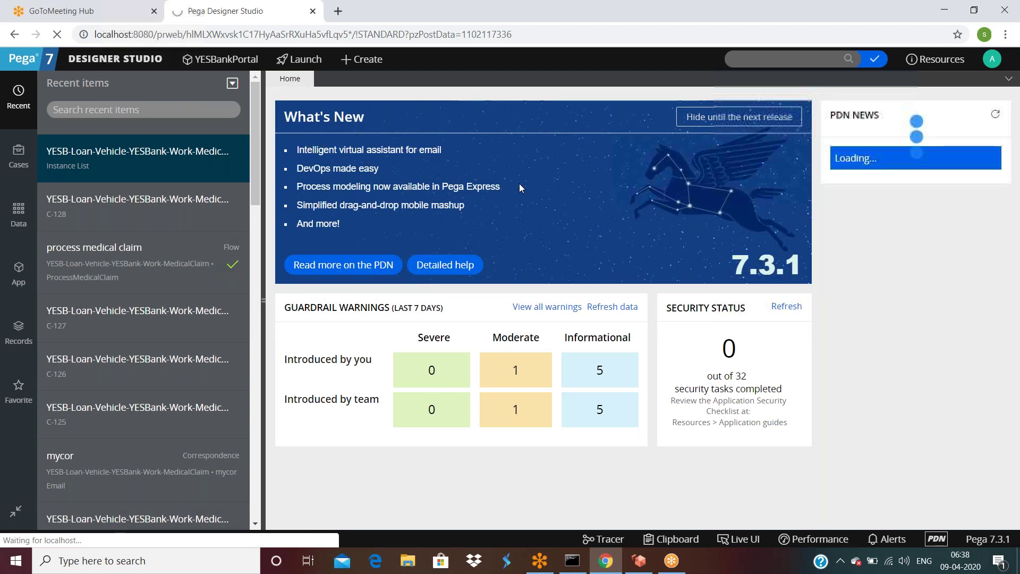
Step: Check the Pega startup console's server log, then minimize it again
click(572, 561)
click(572, 560)
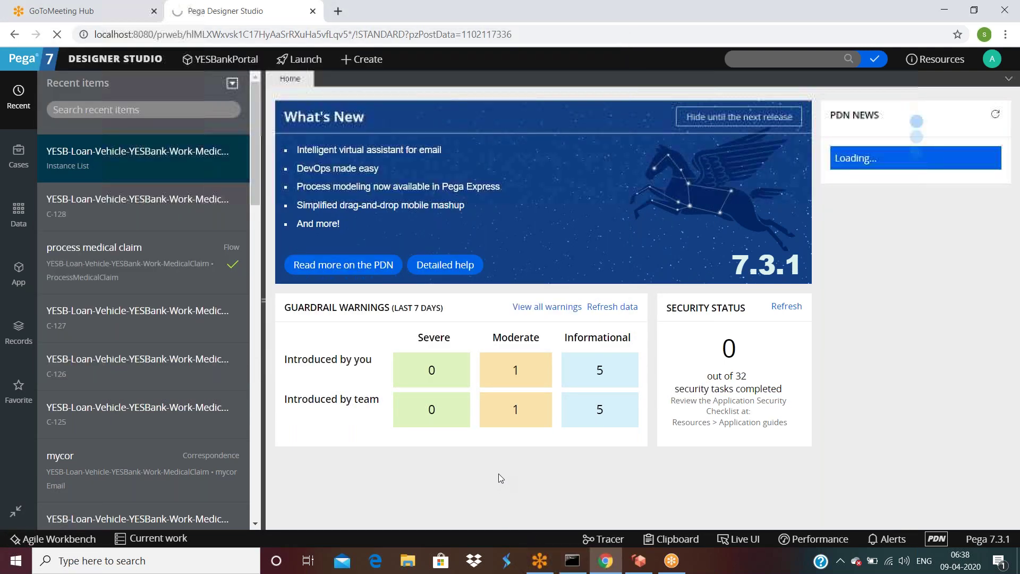
click(572, 560)
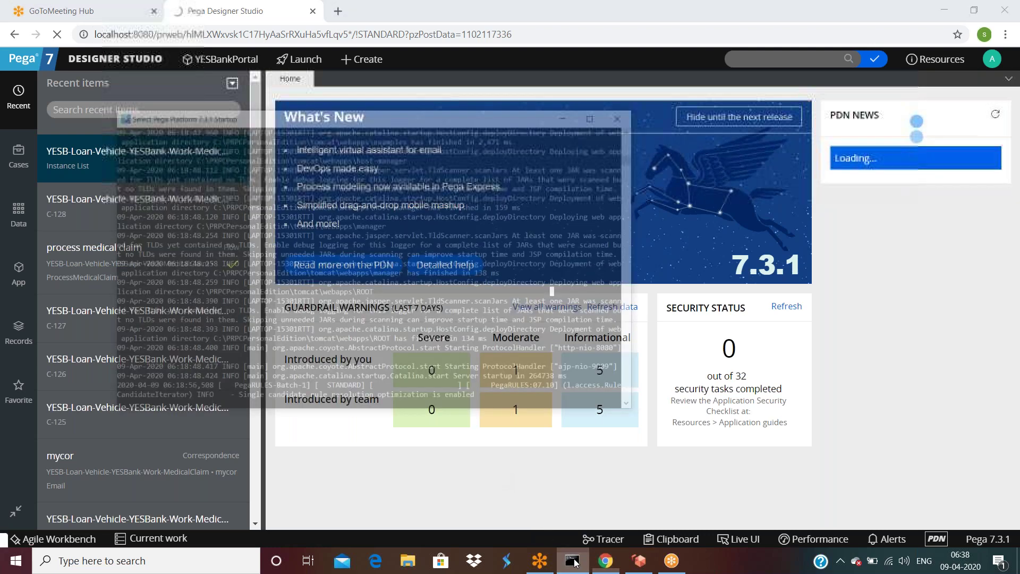
click(572, 561)
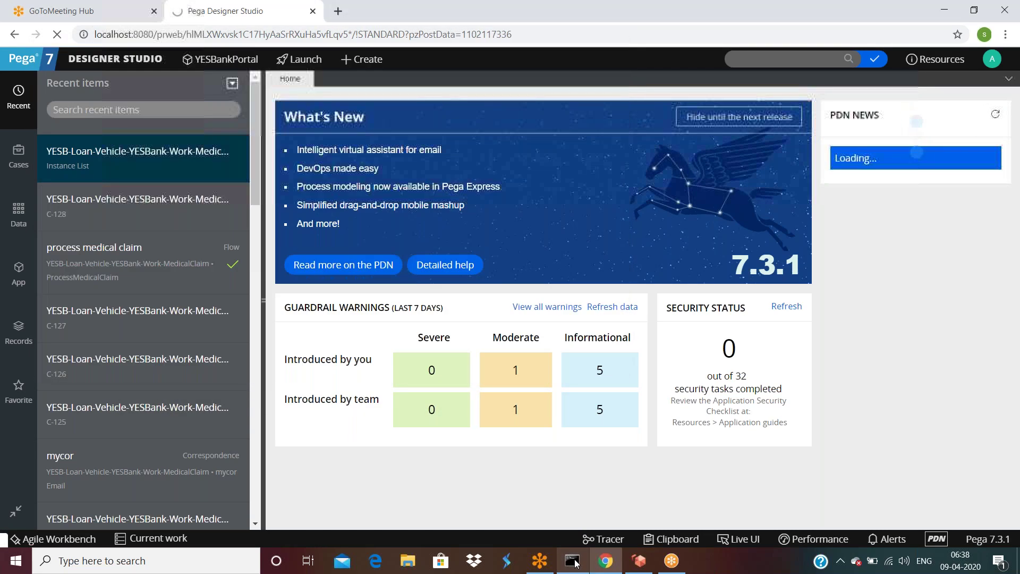
click(572, 560)
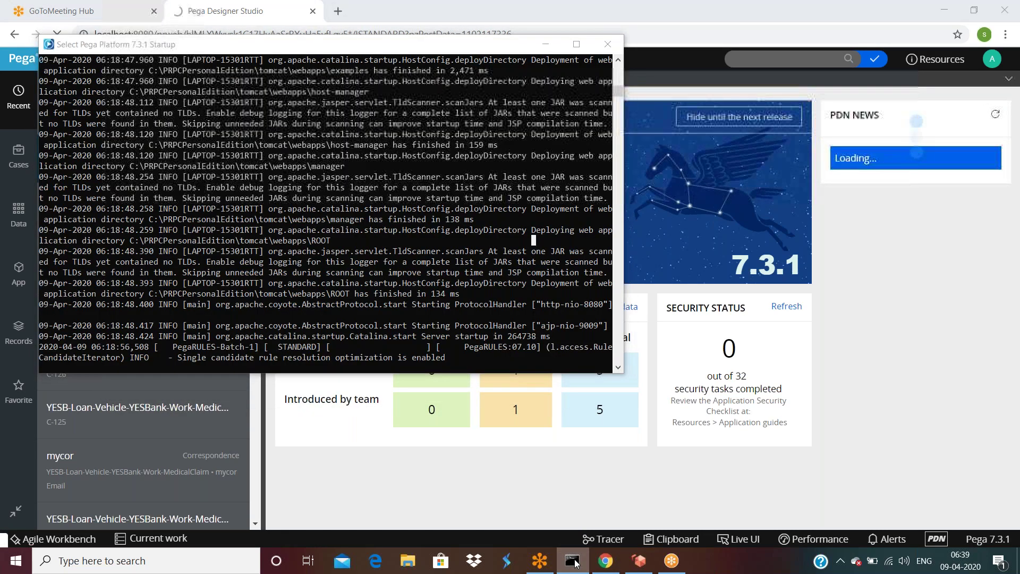
click(572, 560)
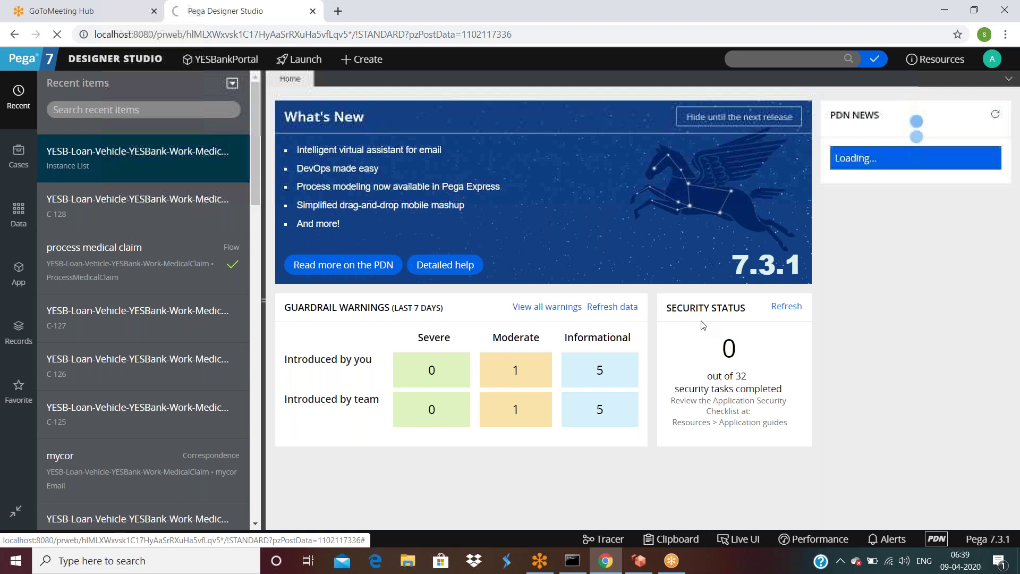
Step: Replace the Designer Studio tab with a new tab loading the localhost prweb address, showing the startup console
click(313, 11)
click(179, 11)
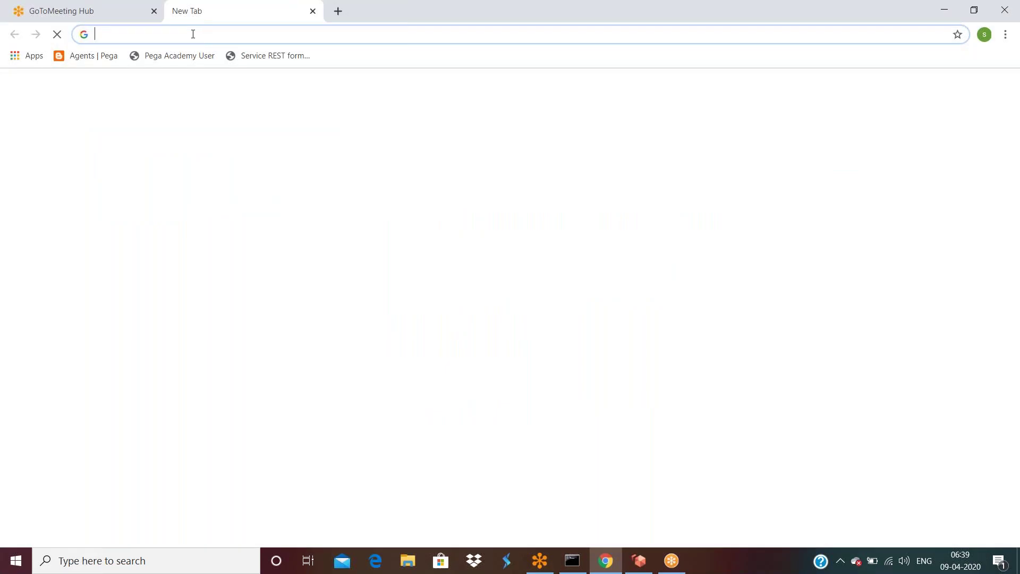
text(l)
key(Return)
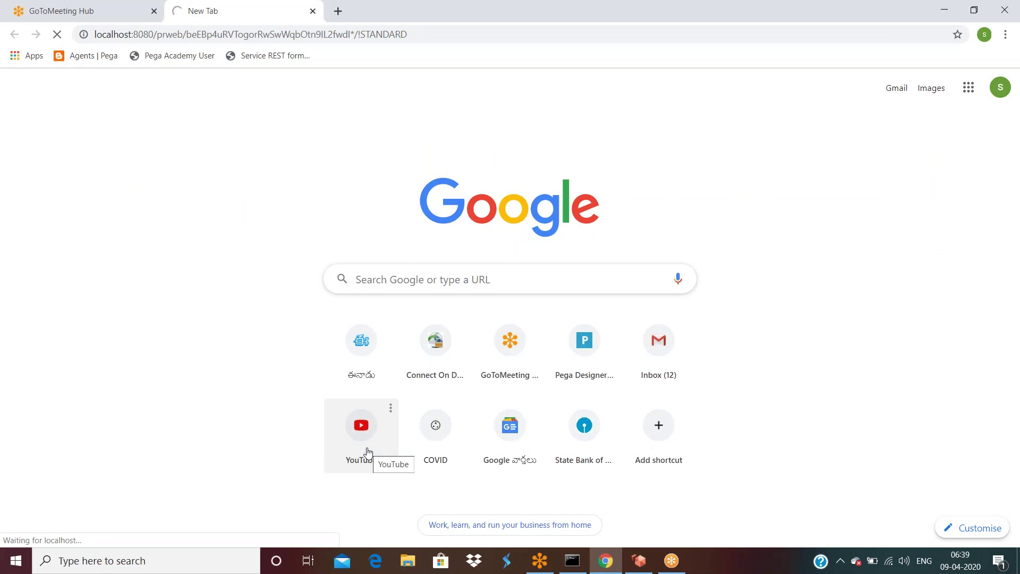
click(572, 560)
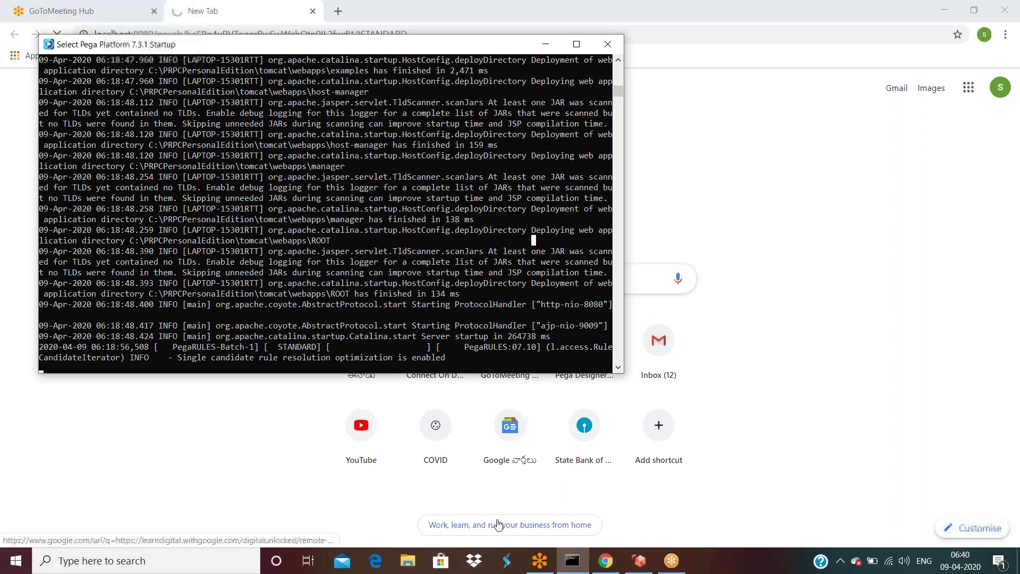
Step: Close the stray Amazon WorkSpaces email window and disconnecting dialog, returning to Chrome
click(642, 566)
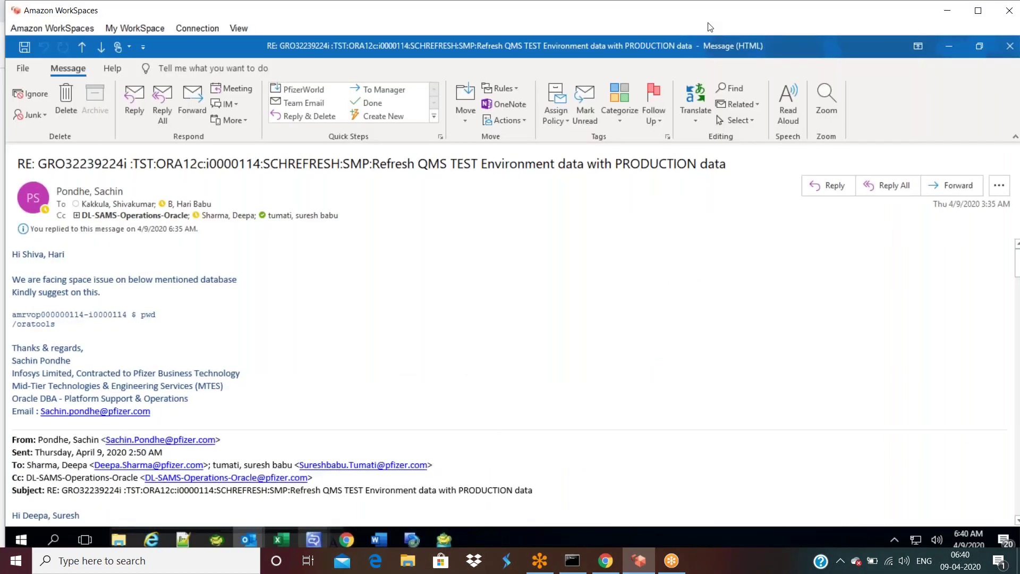
drag(708, 20, 834, 123)
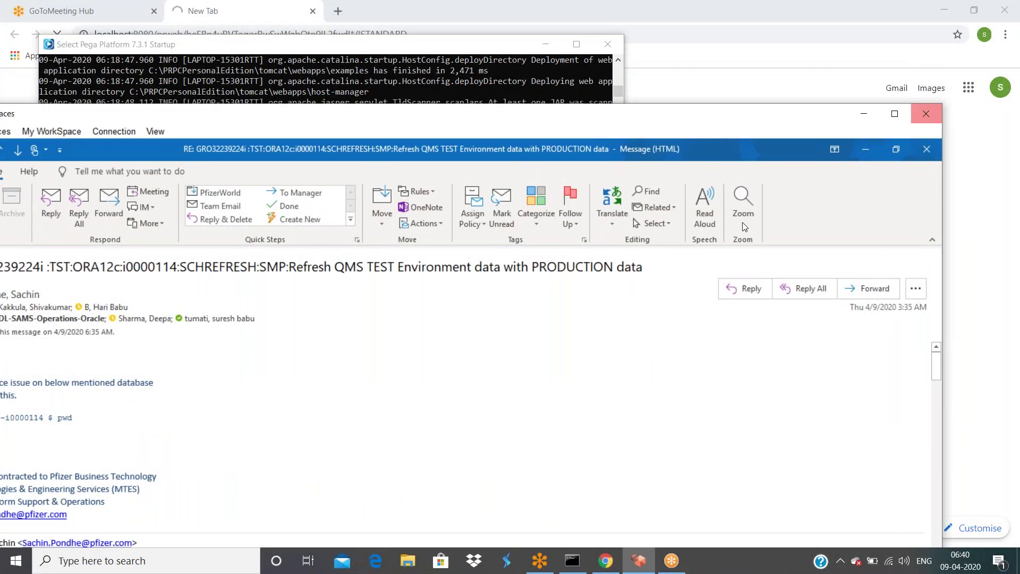
click(925, 114)
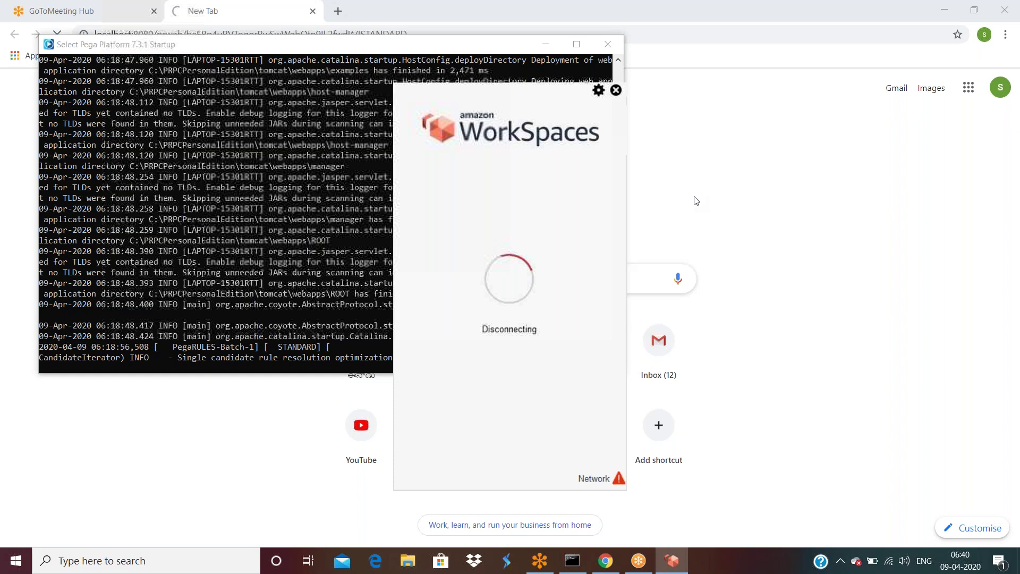
click(616, 92)
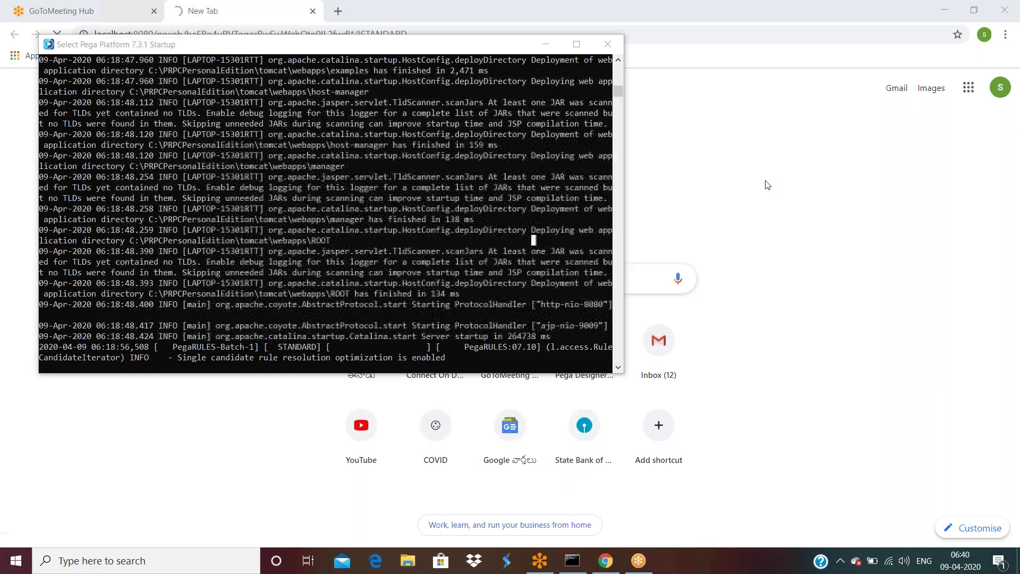
click(767, 183)
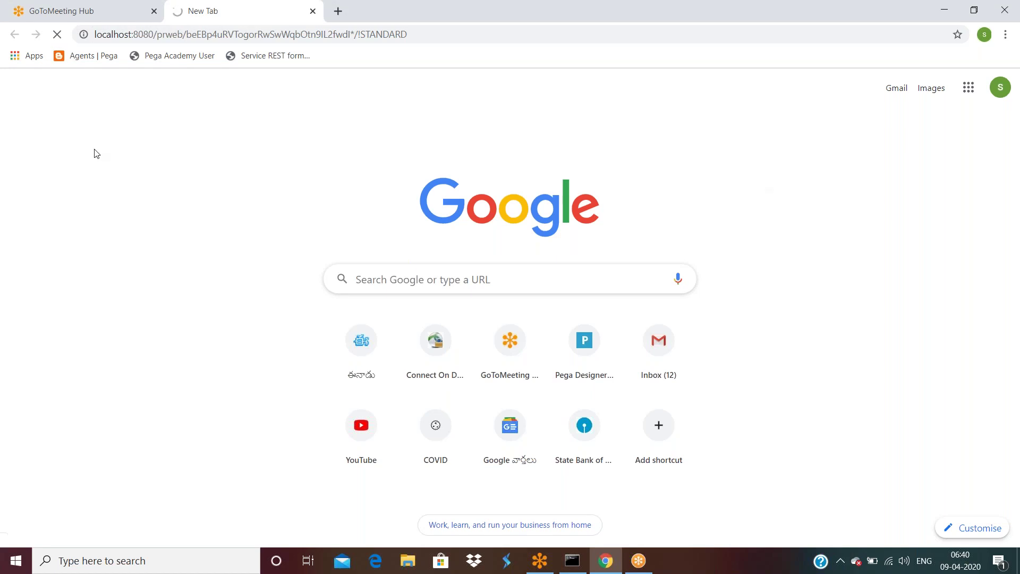
Step: Copy the localhost:8080 prweb URL from Chrome's address bar and return to the loading tab
click(442, 39)
key(Return)
click(571, 561)
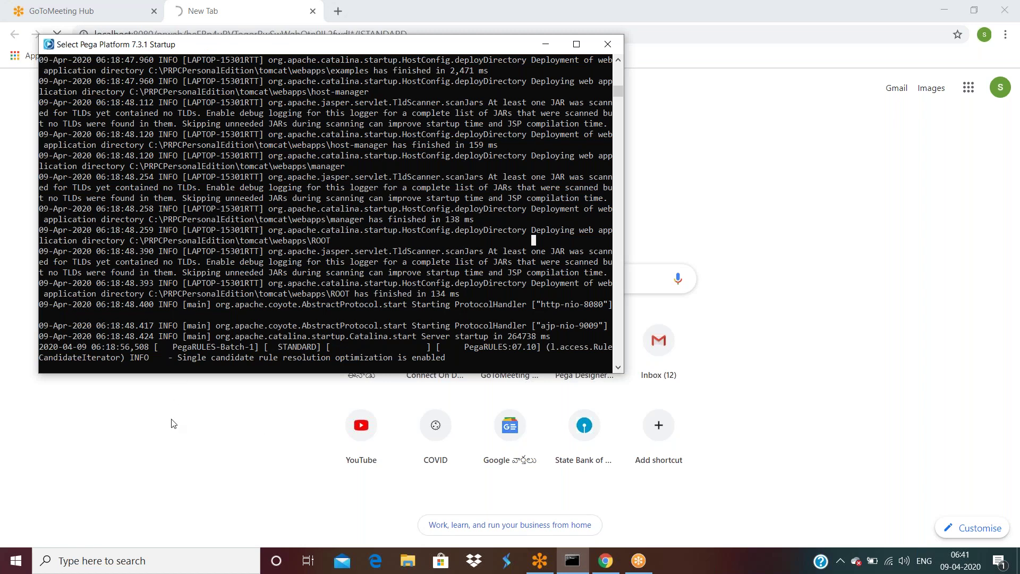
click(167, 436)
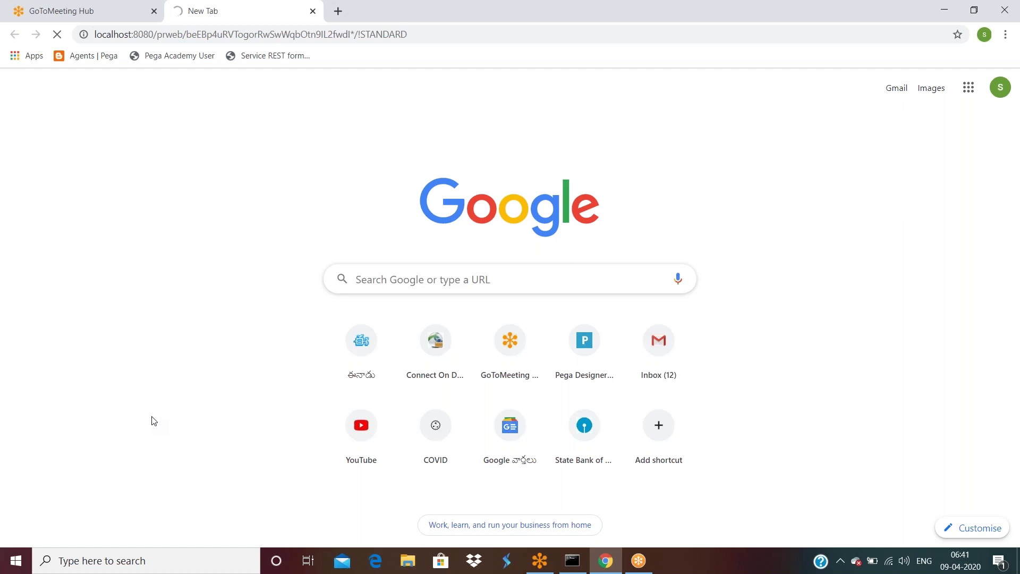
Step: Paste the copied localhost Pega URL into Microsoft Edge to reach the Pega 7.3.1 login page
click(370, 558)
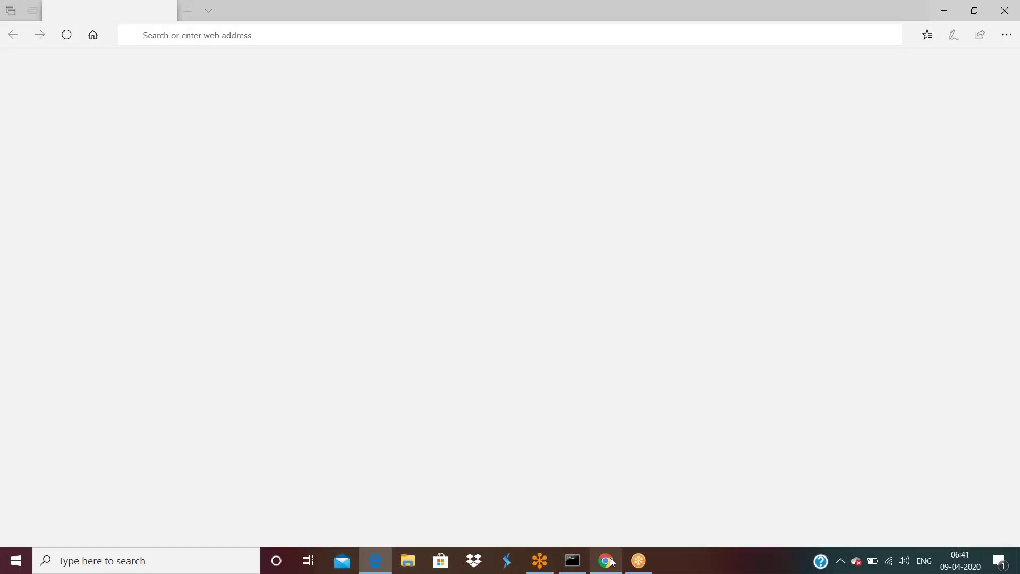
click(611, 561)
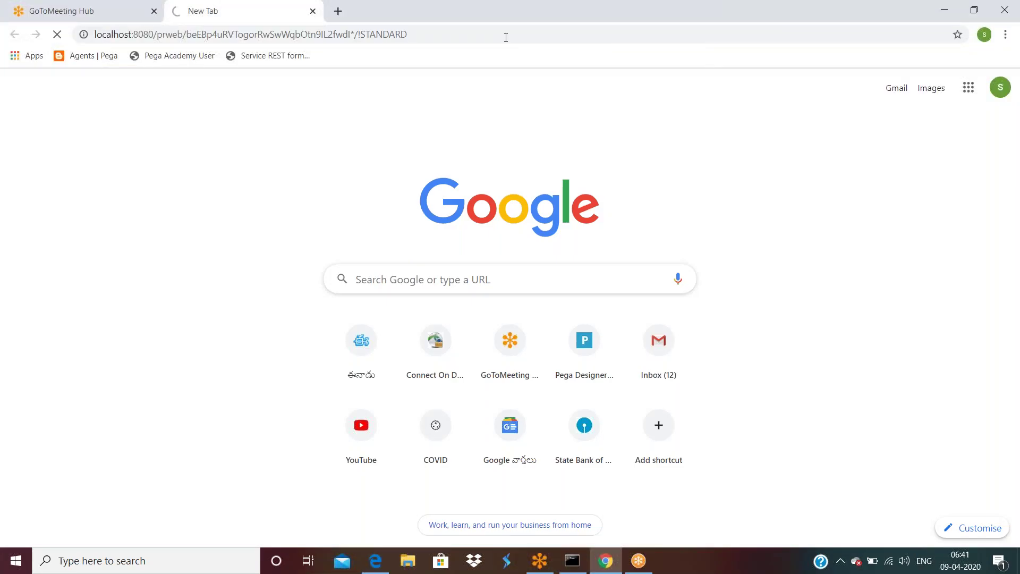
click(505, 36)
key(ctrl+c)
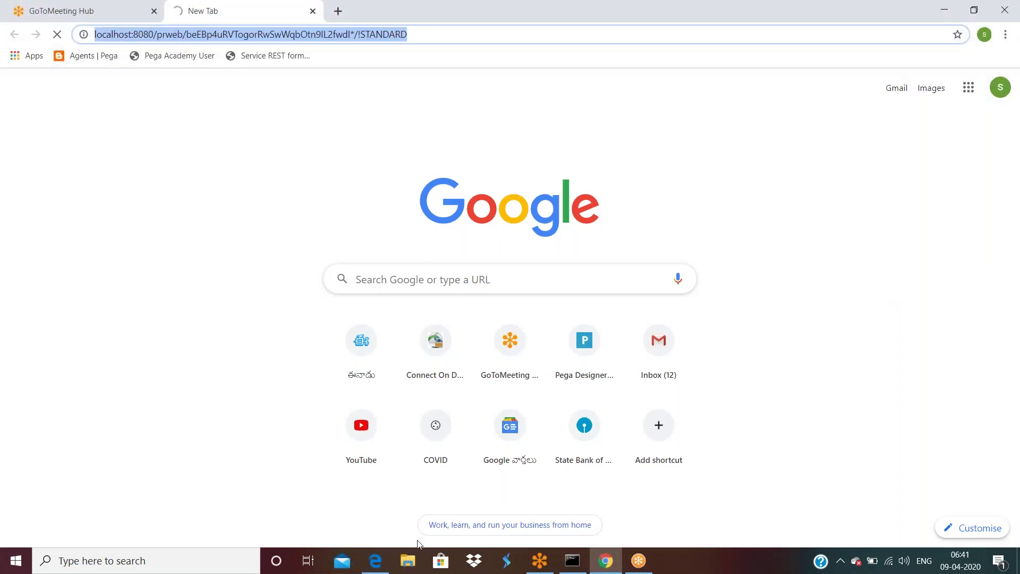
click(383, 559)
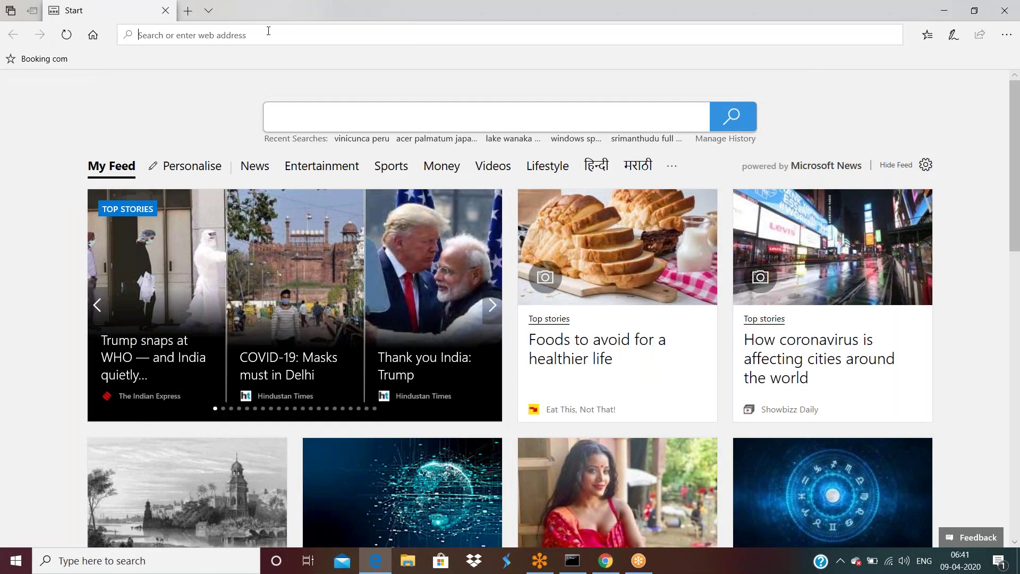
key(ctrl+v)
key(Return)
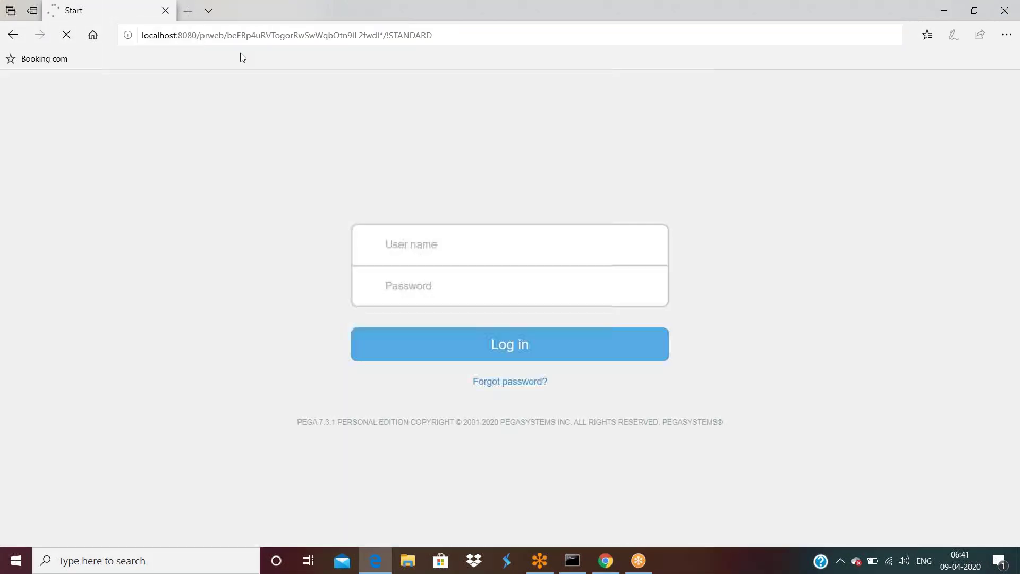
click(606, 561)
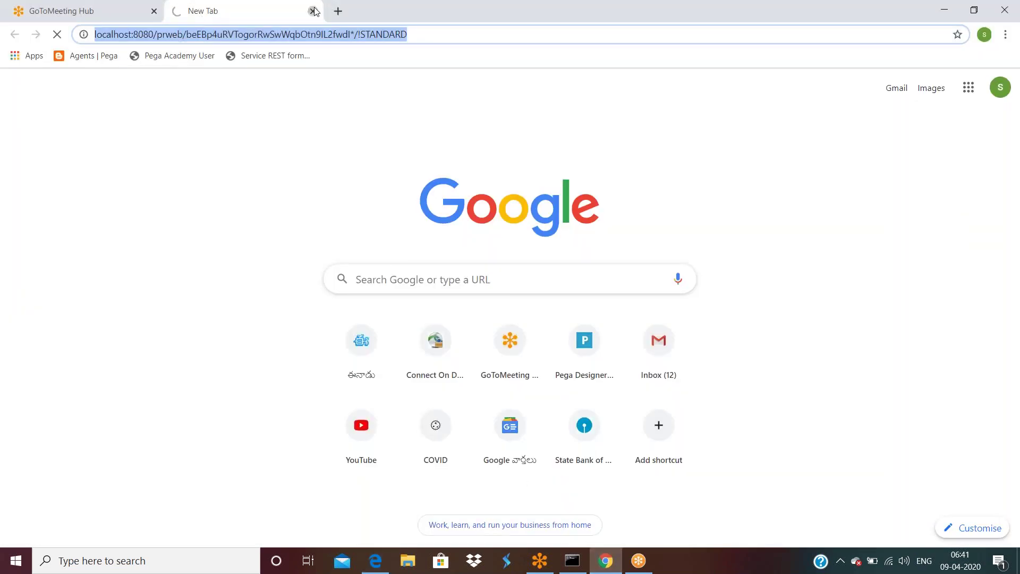
Step: Enter the administrator operator ID and its password on the Edge login page and sign in
key(alt+Tab)
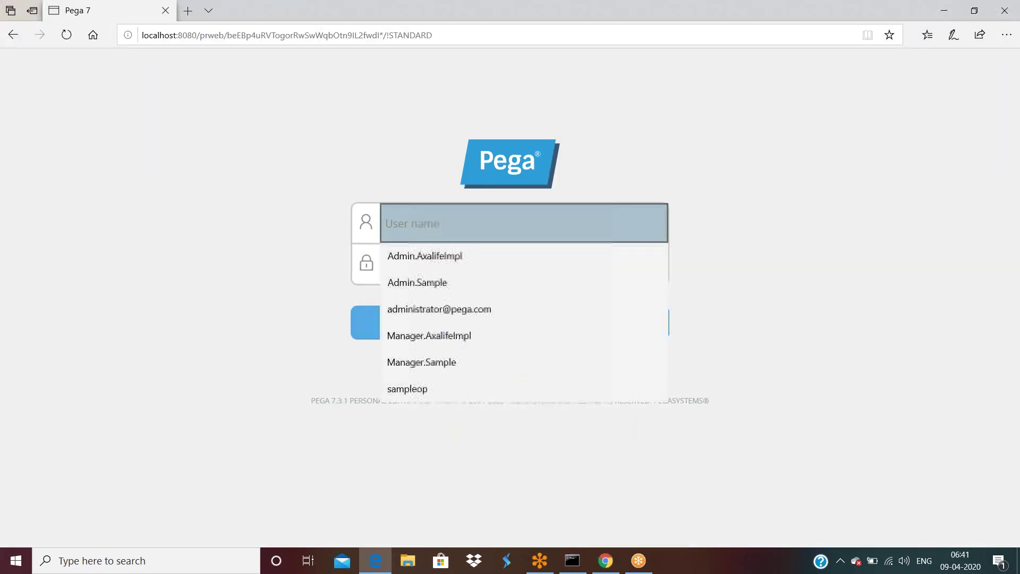
text(A)
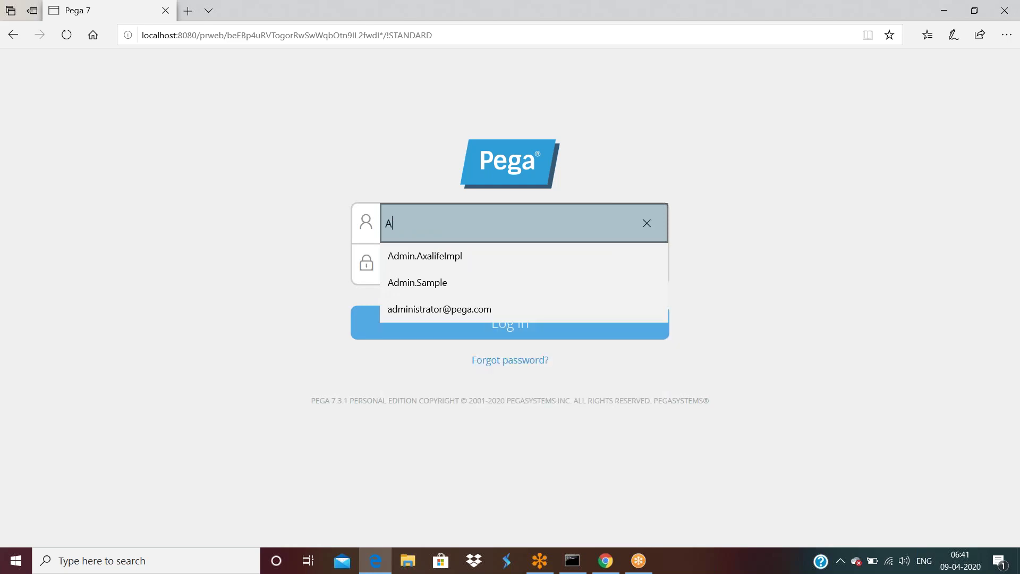
text(dmin.)
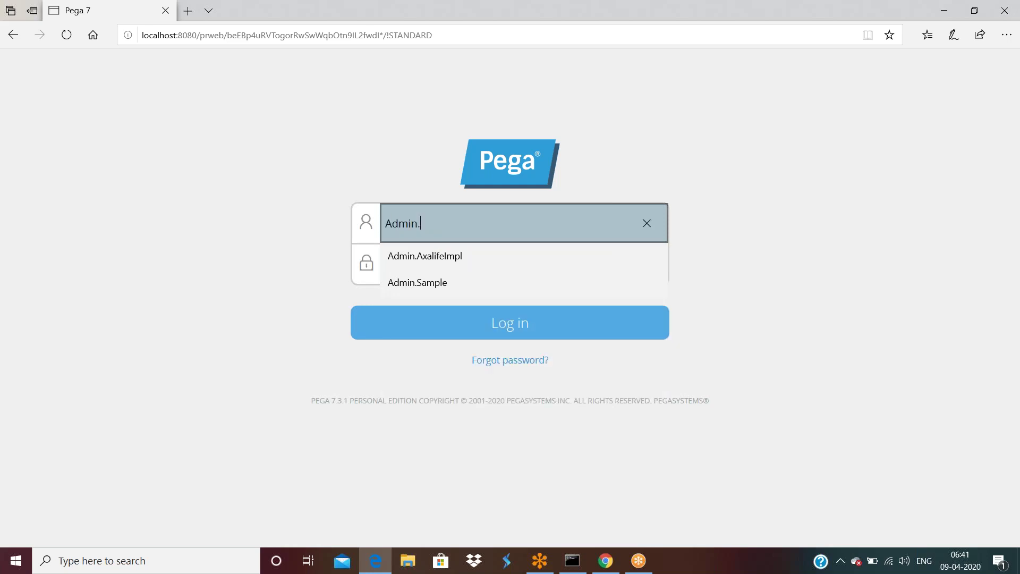
text(YESBank)
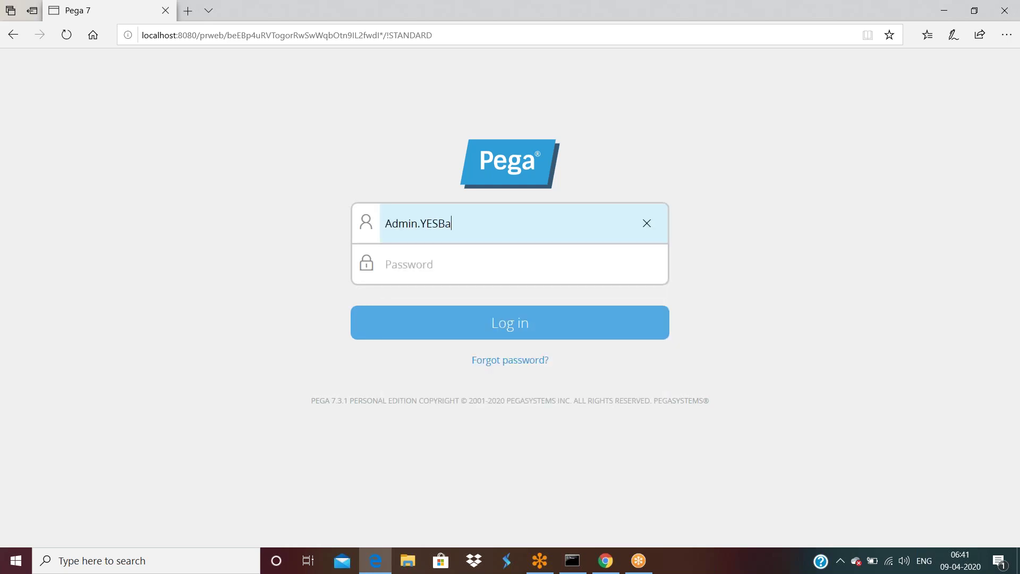
key(Tab)
text(rules)
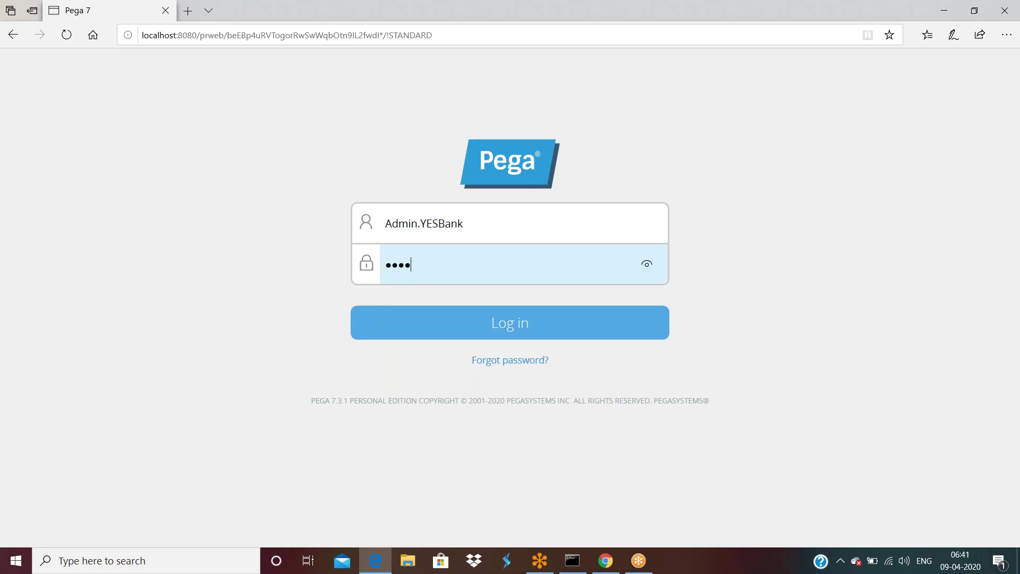
key(Return)
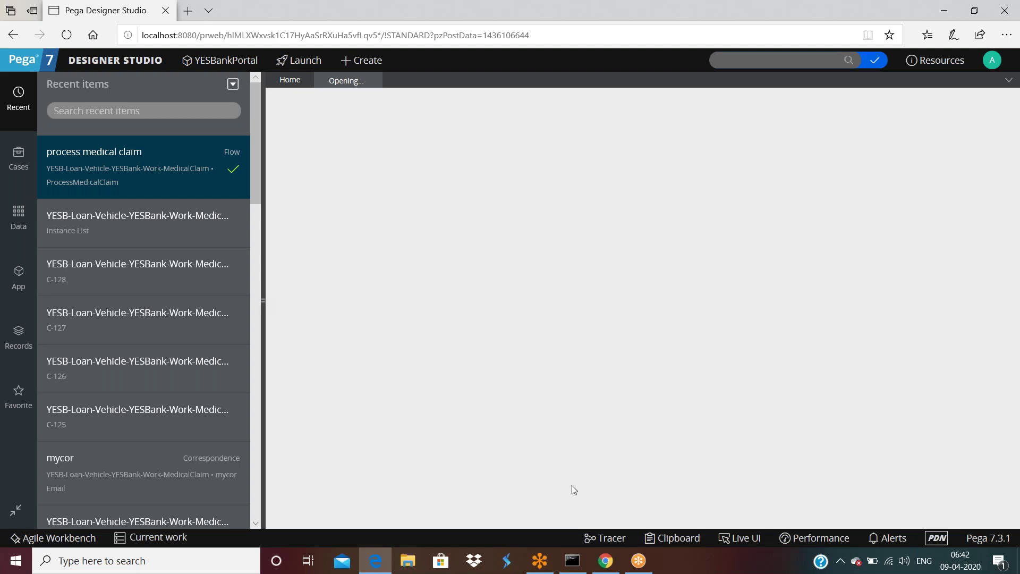
Step: Collapse the recent items panel and close the stuck 'Opening...' tab to reveal the Home dashboard
click(573, 563)
click(389, 380)
drag(264, 299, 2, 301)
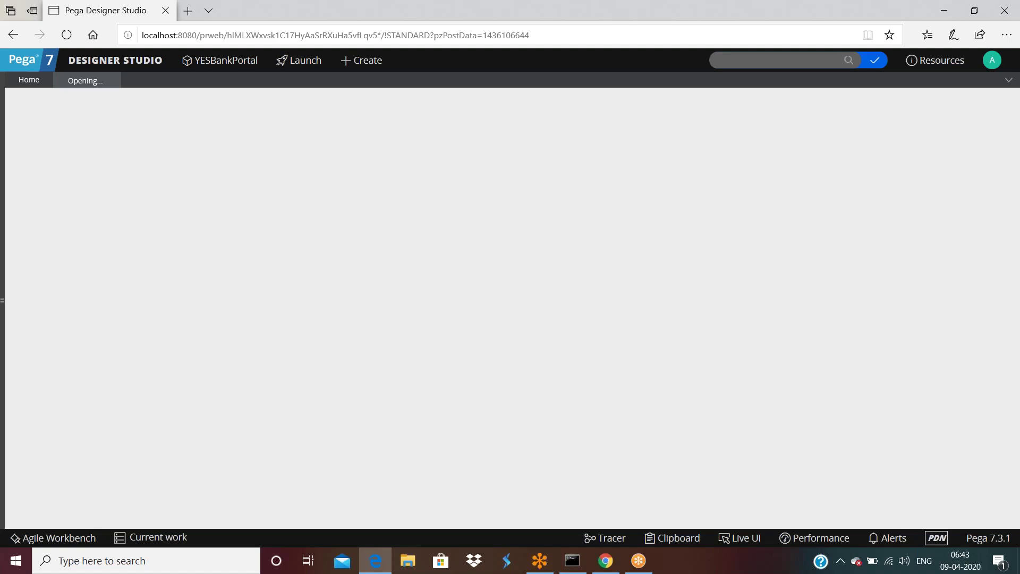
click(574, 561)
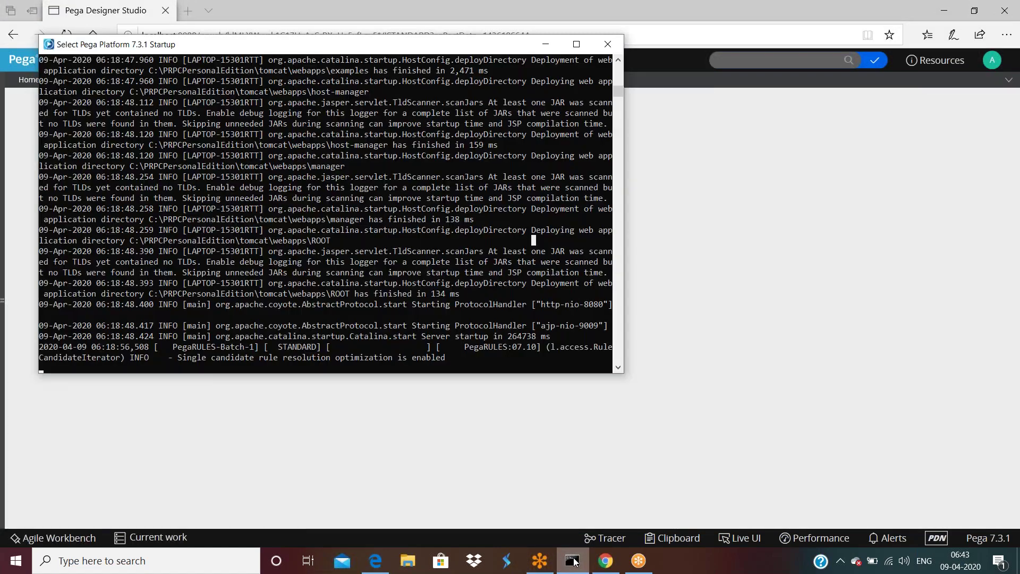
click(574, 561)
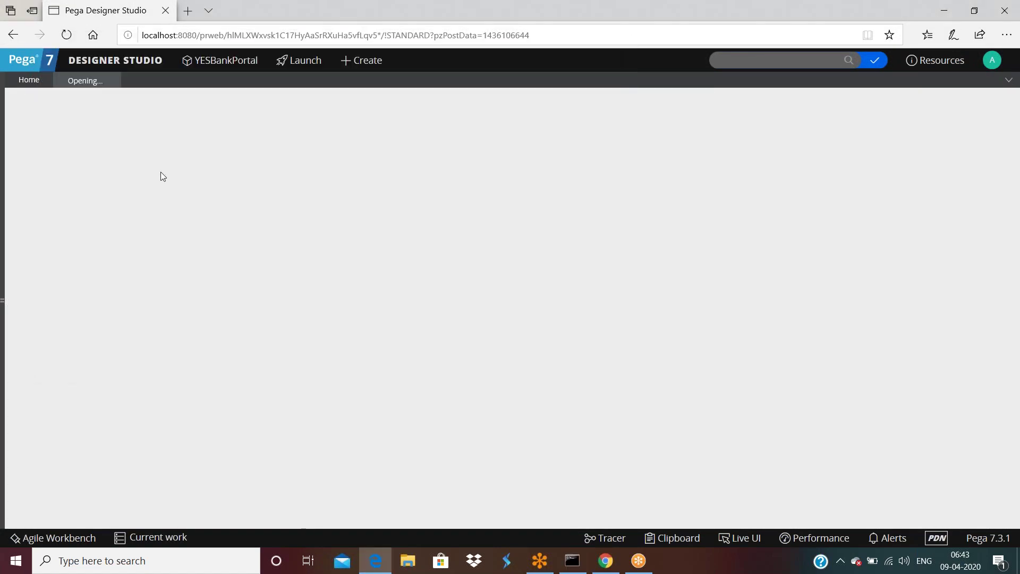
click(111, 81)
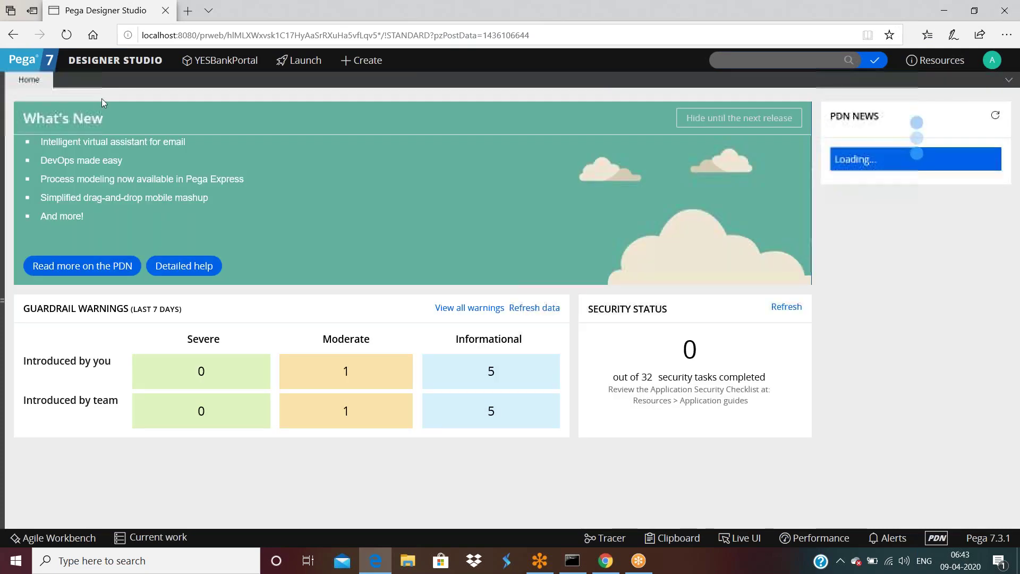
Step: Reopen the Recent items list and select the 'process medical claim' item
click(2, 301)
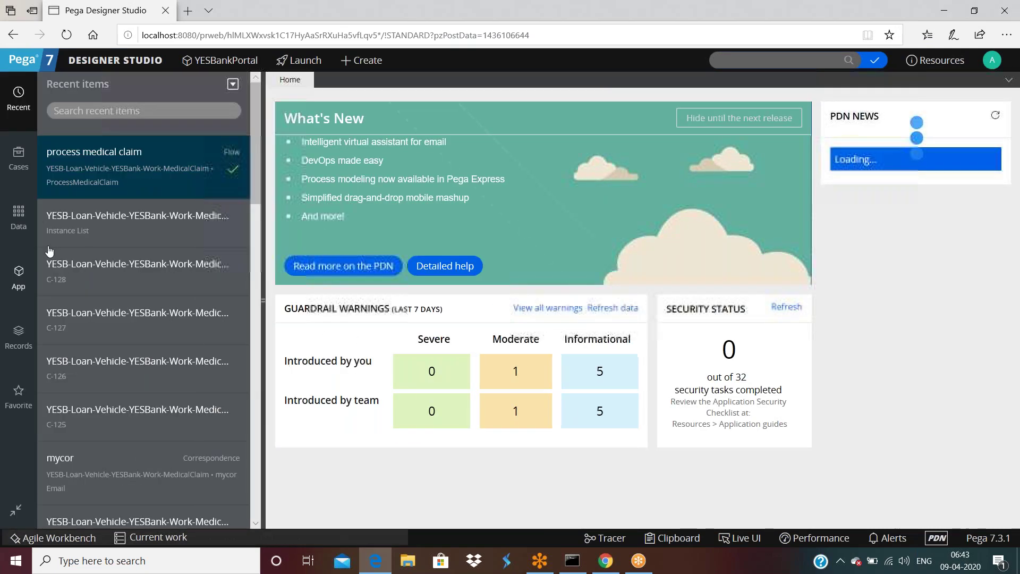
click(146, 187)
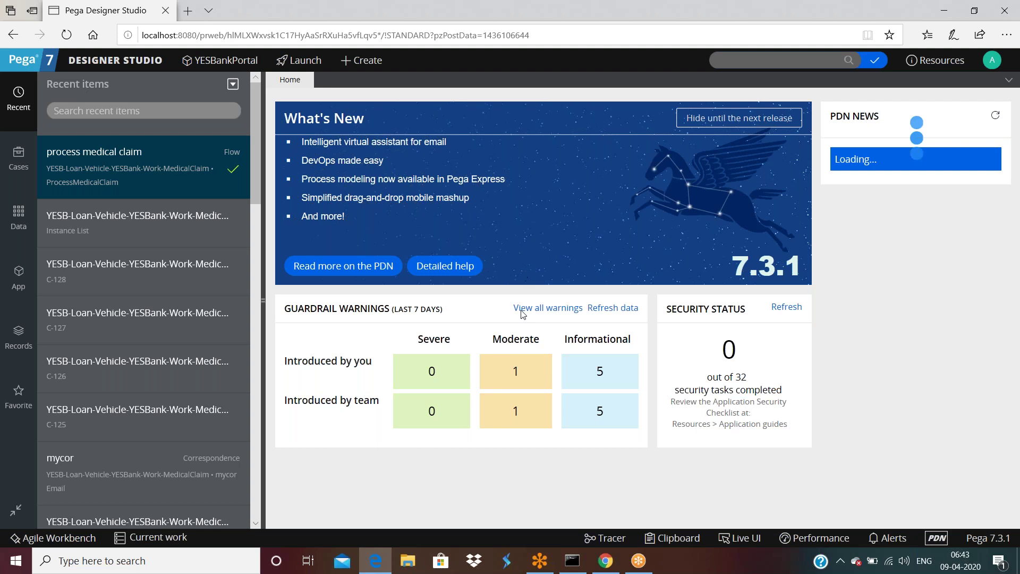
Step: Load the localhost Pega server address in Chrome's address bar
click(605, 566)
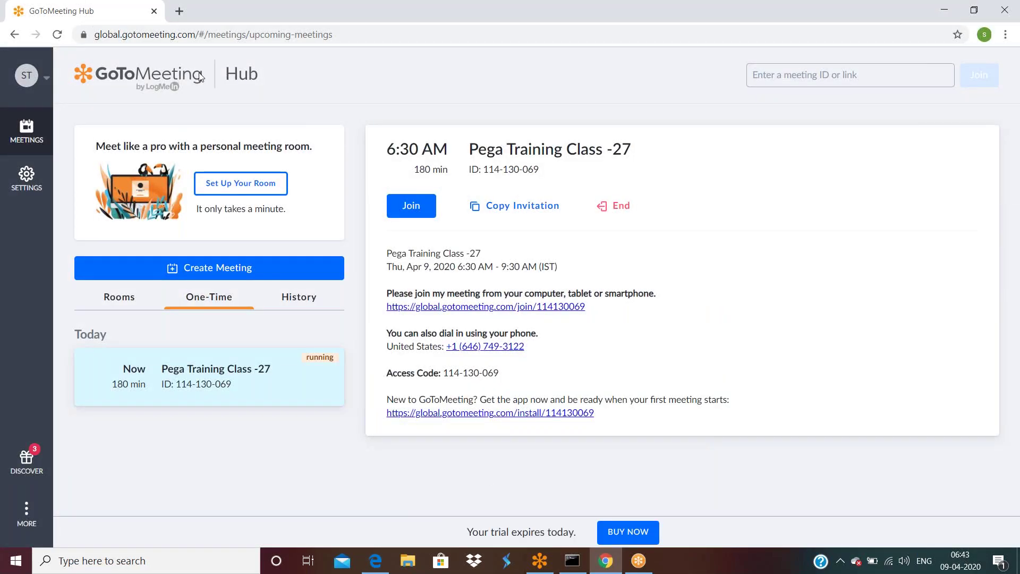
click(237, 34)
text(l)
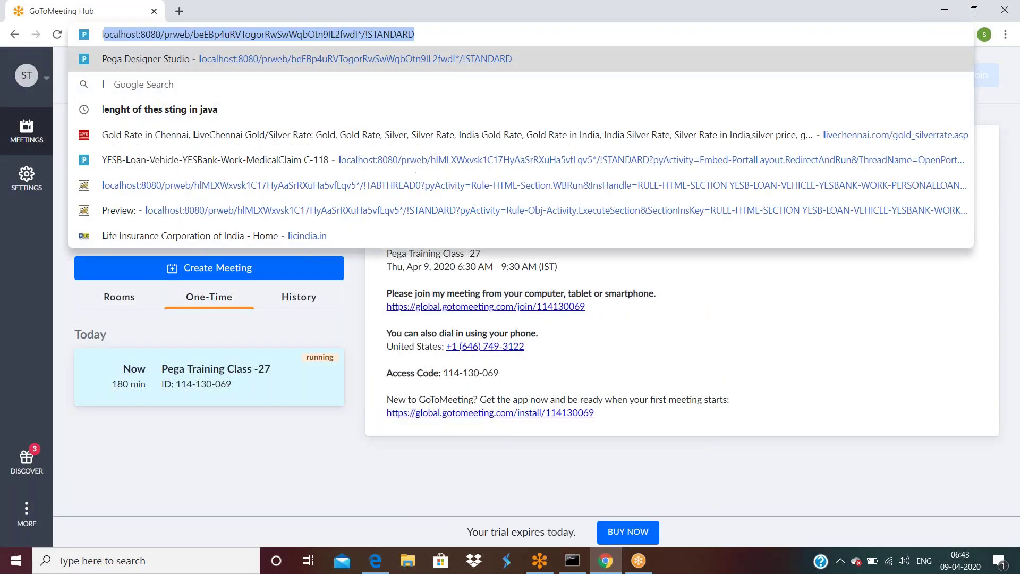
key(Return)
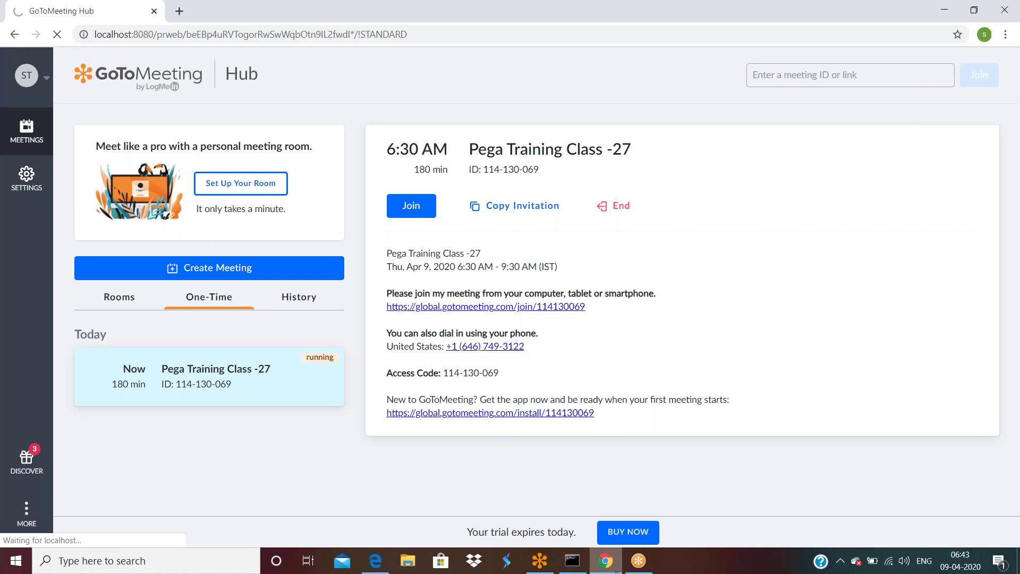
Step: Open the process medical claim flow in Edge, then add a blank new tab in Chrome
click(616, 567)
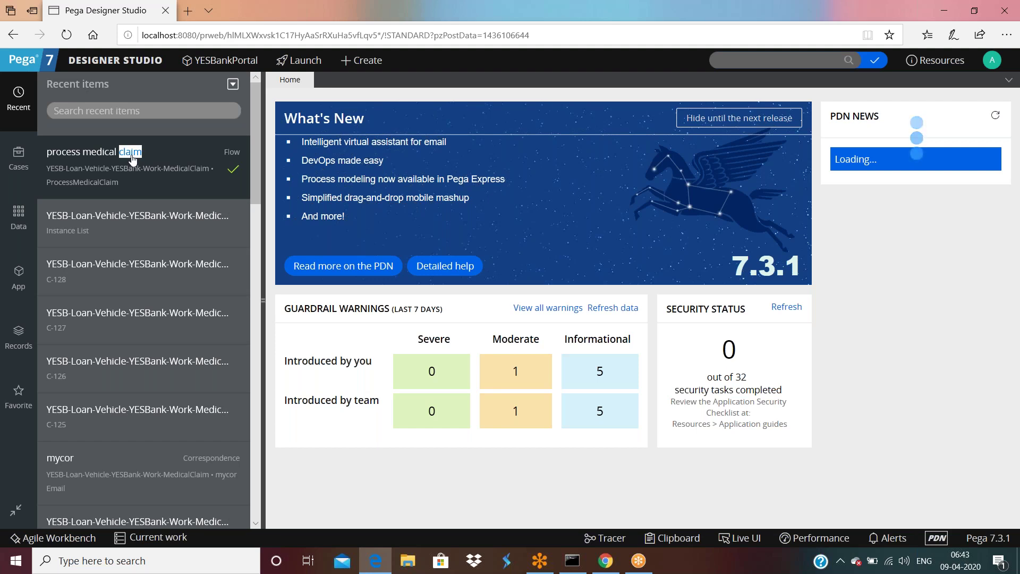
click(77, 171)
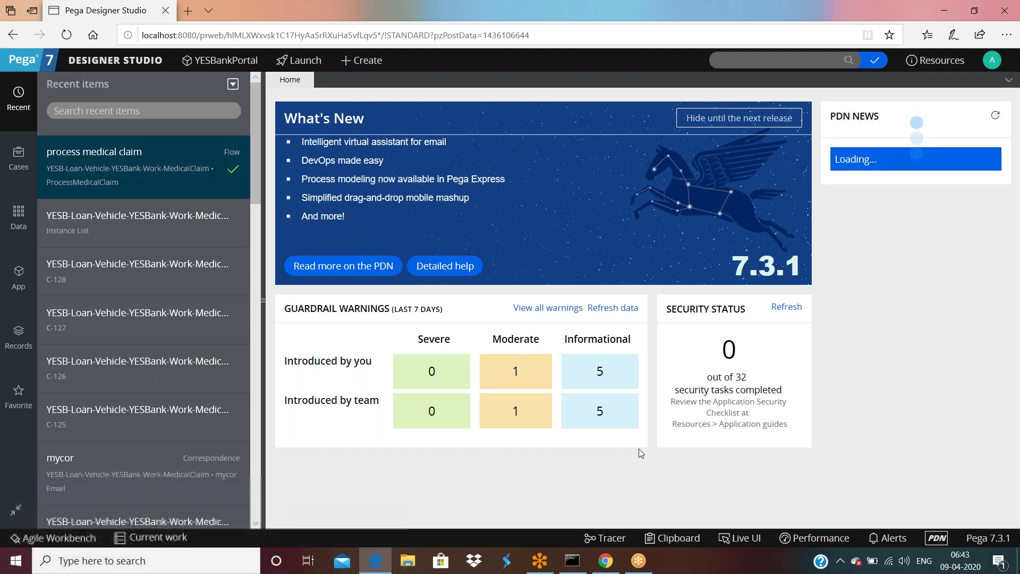
click(605, 561)
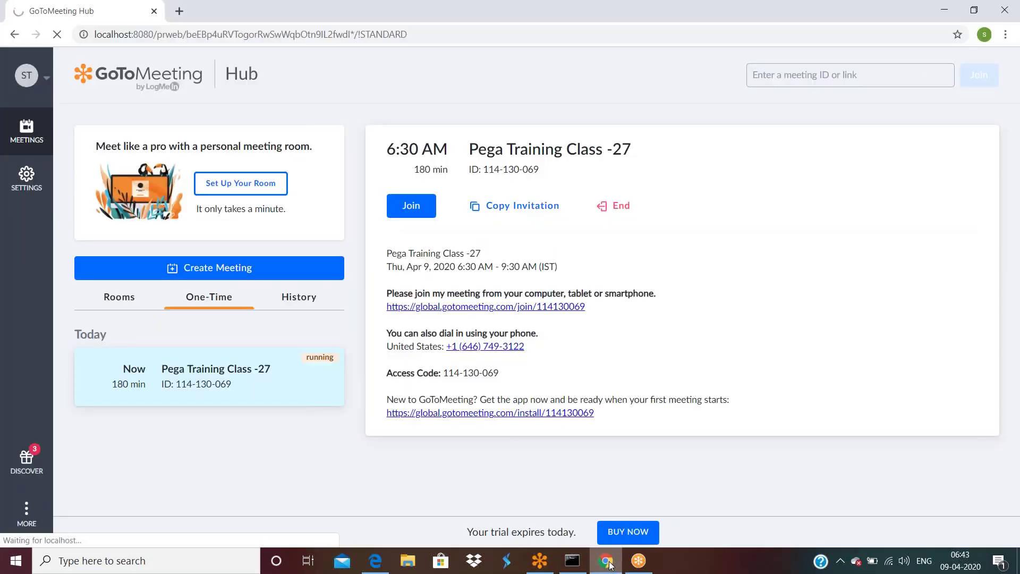
click(179, 12)
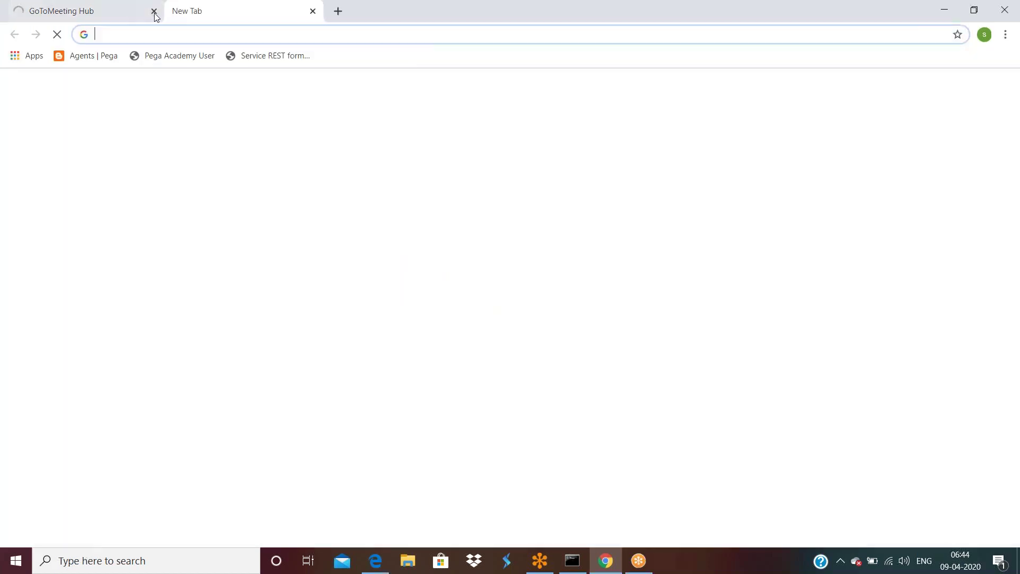
Step: Close the GoToMeeting tab and load the localhost Pega address in Chrome
click(150, 12)
click(154, 11)
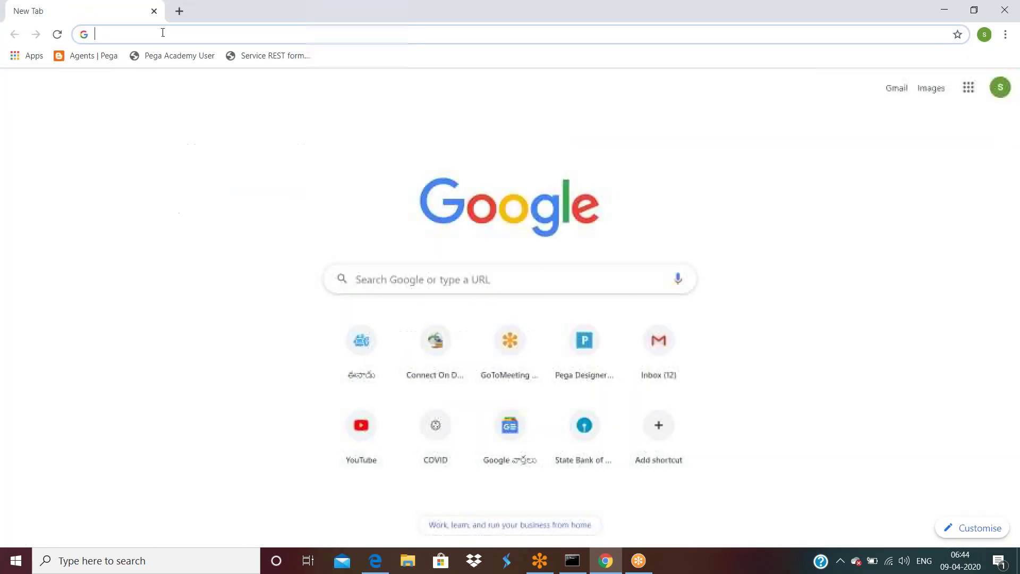
text(lo)
key(Return)
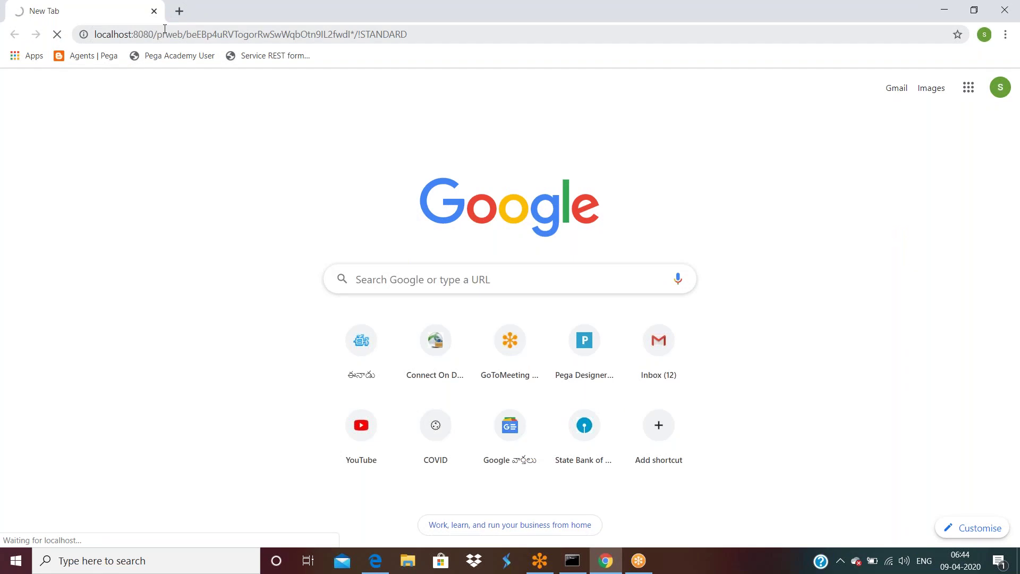
Step: Reload Designer Studio in Edge, then close both the Edge and Chrome windows
click(604, 563)
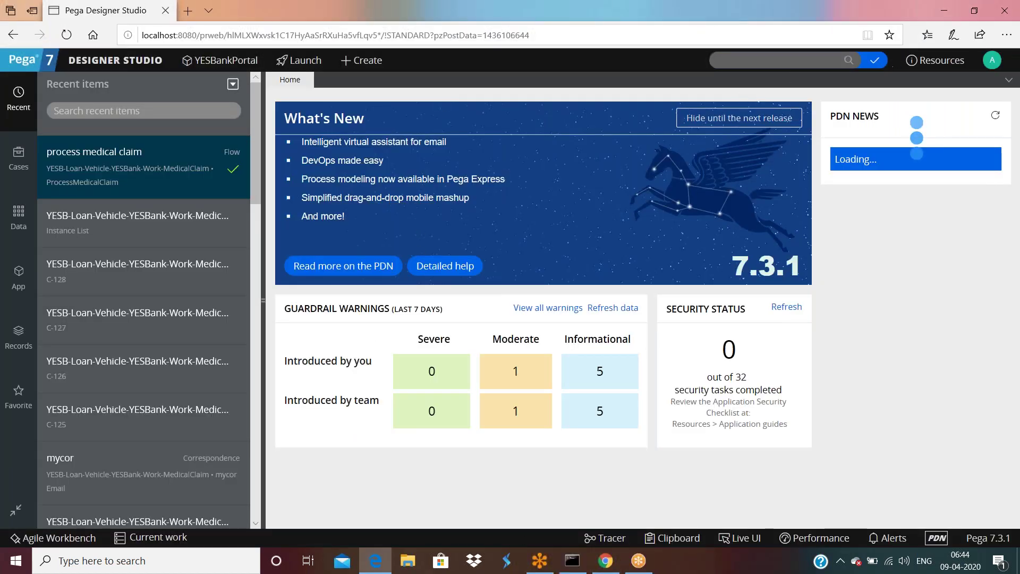
click(549, 37)
click(549, 36)
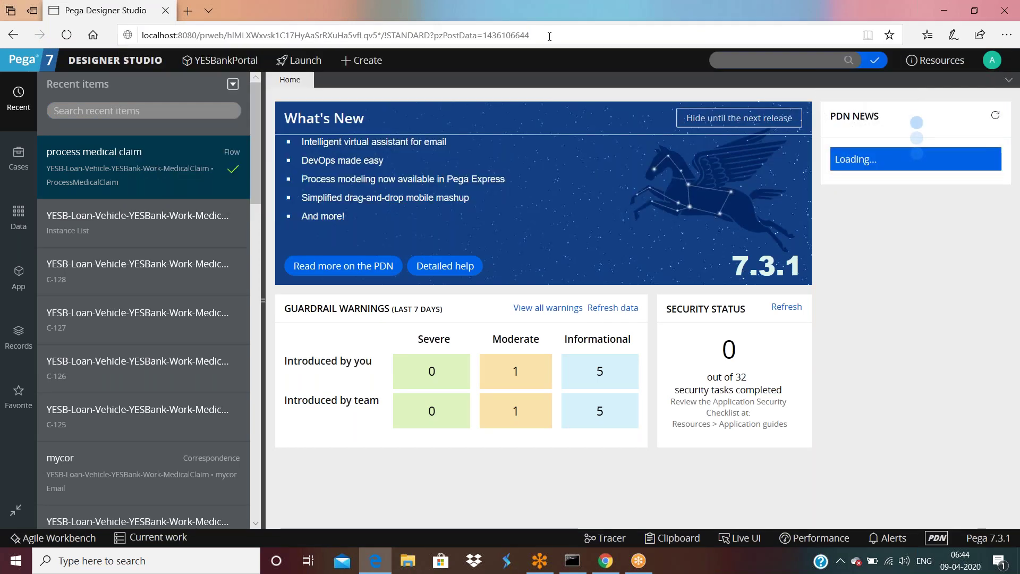
drag(319, 9, 349, 100)
key(F5)
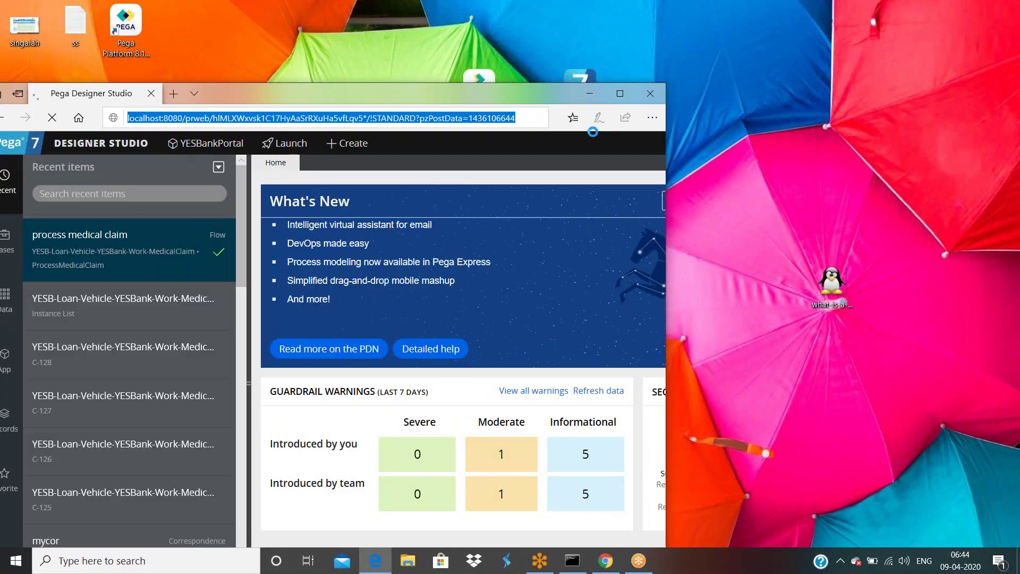
click(650, 93)
click(606, 560)
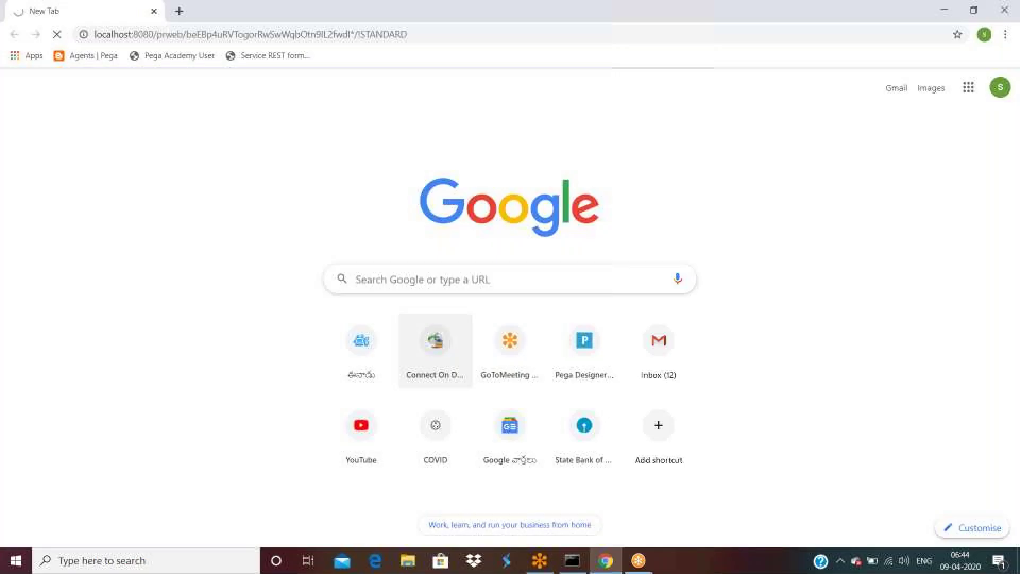
drag(220, 11, 207, 133)
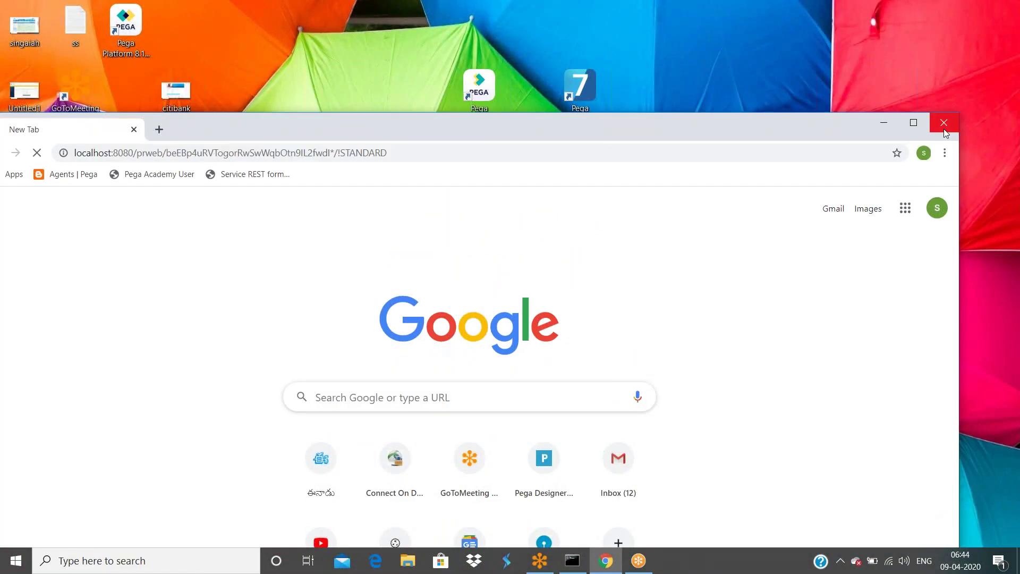
click(943, 129)
Step: Relaunch Chrome maximized, open the localhost Pega login page, and log in with saved credentials
double_click(168, 416)
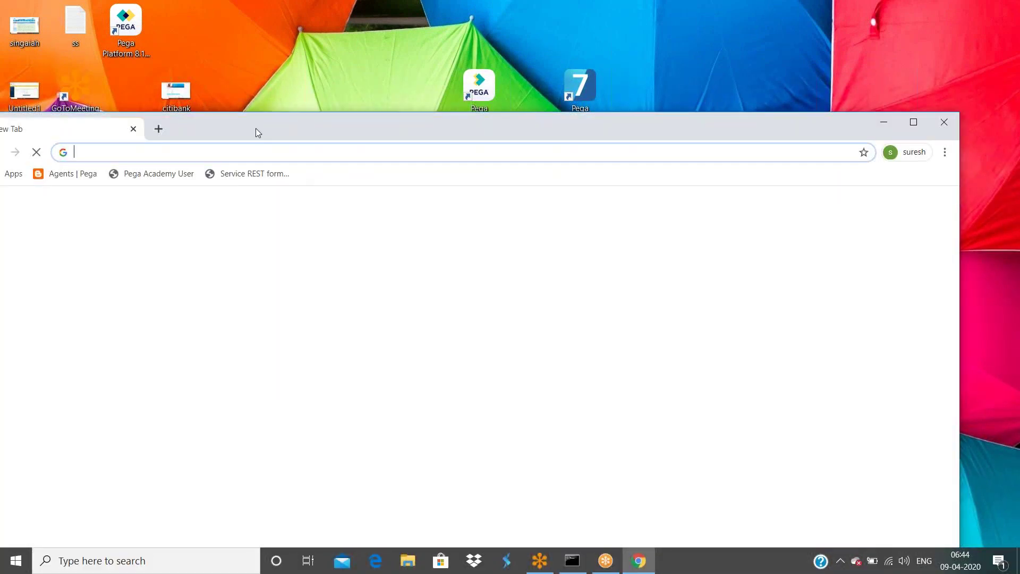
double_click(257, 132)
text(lo)
key(Return)
click(462, 324)
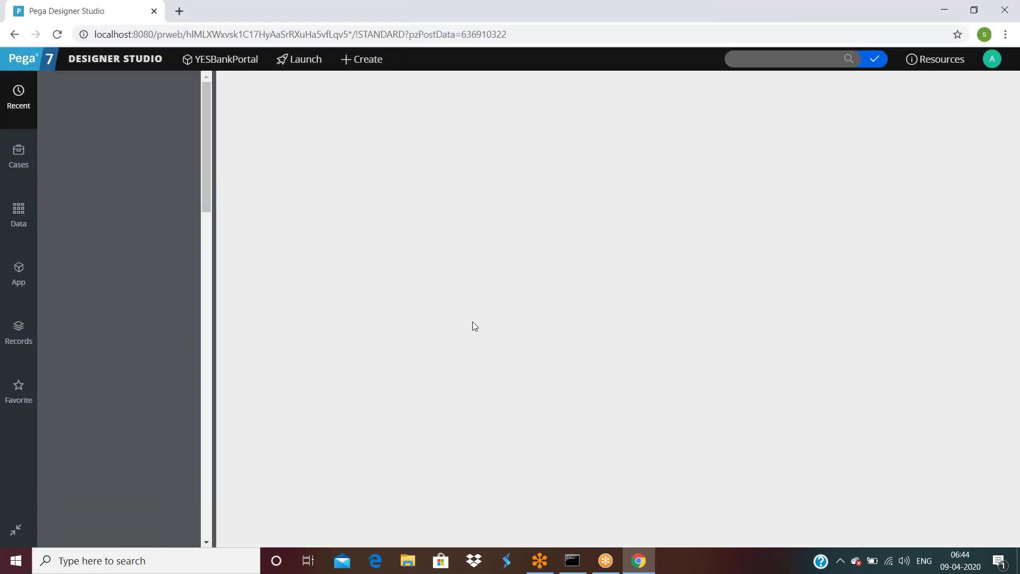
Step: Open 'process medical claim' from Recent items, collapse the side panel, and open the Records explorer
click(88, 154)
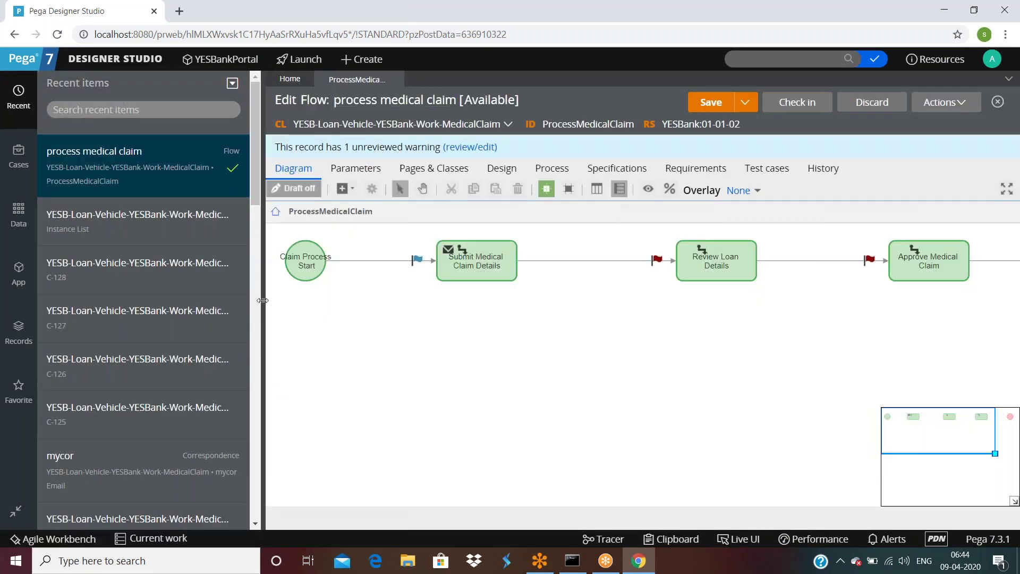
click(262, 300)
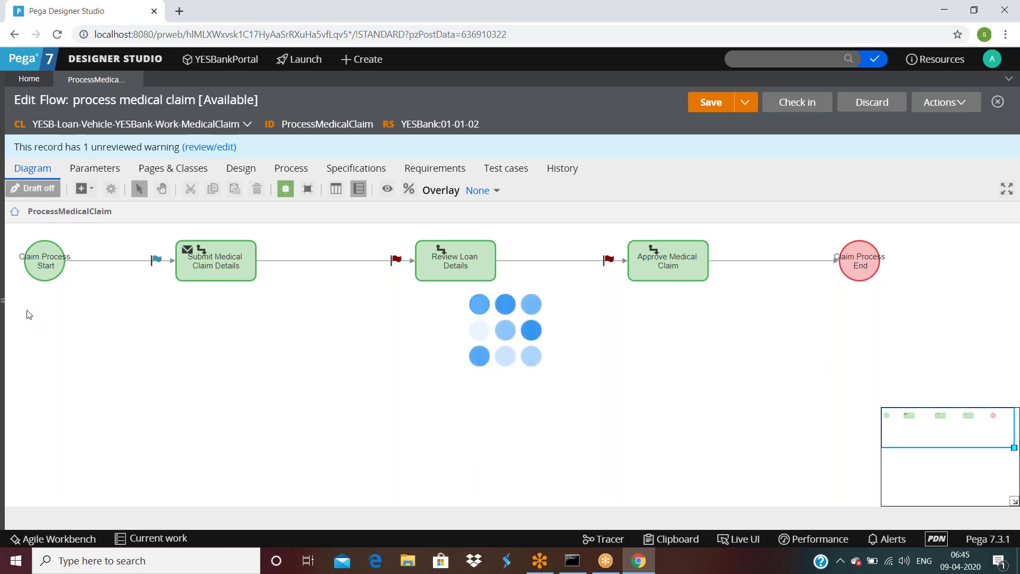
click(4, 300)
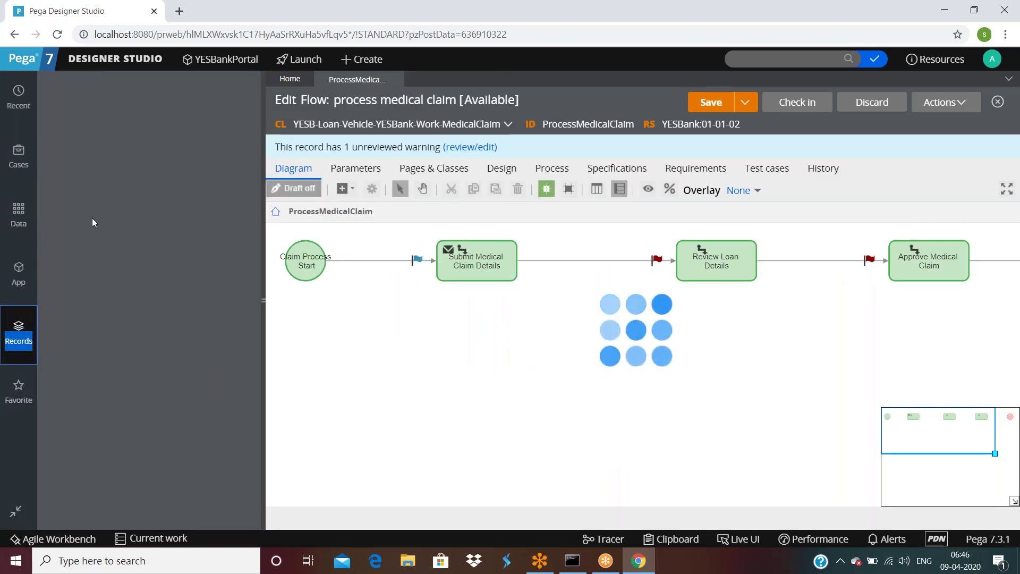
Step: Close the process medical claim flow and check the Pega startup console window
click(398, 80)
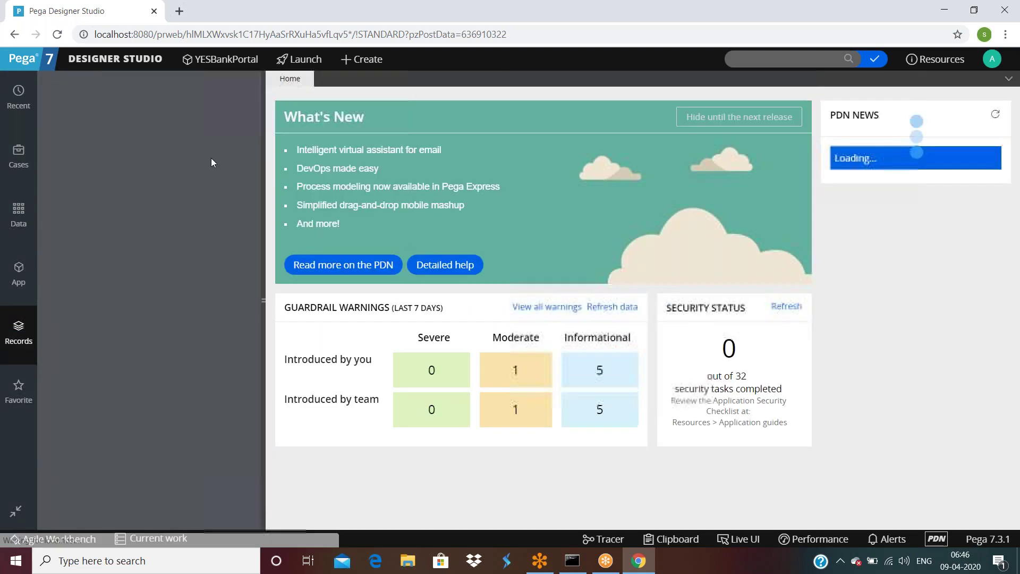
click(24, 274)
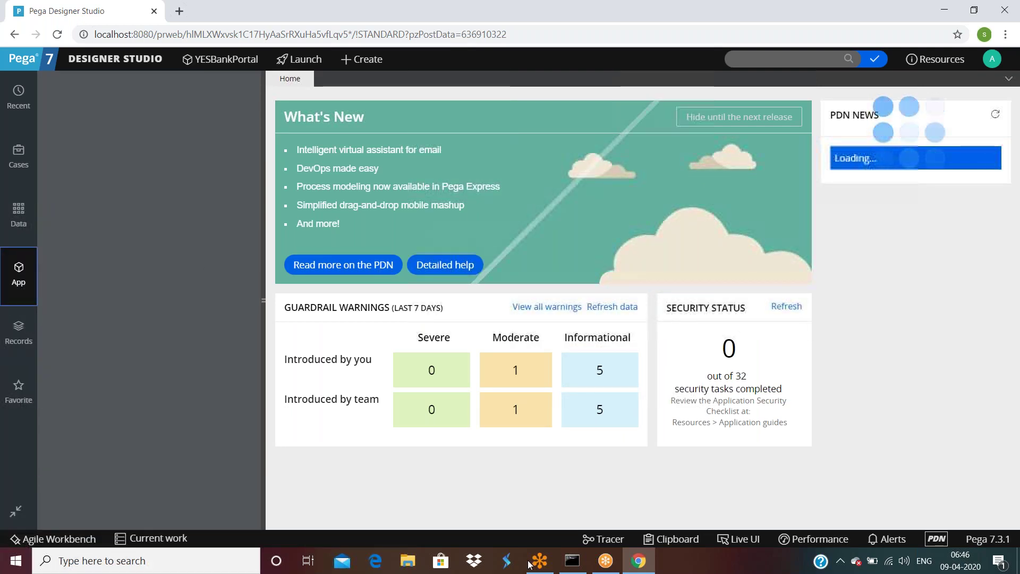
click(574, 562)
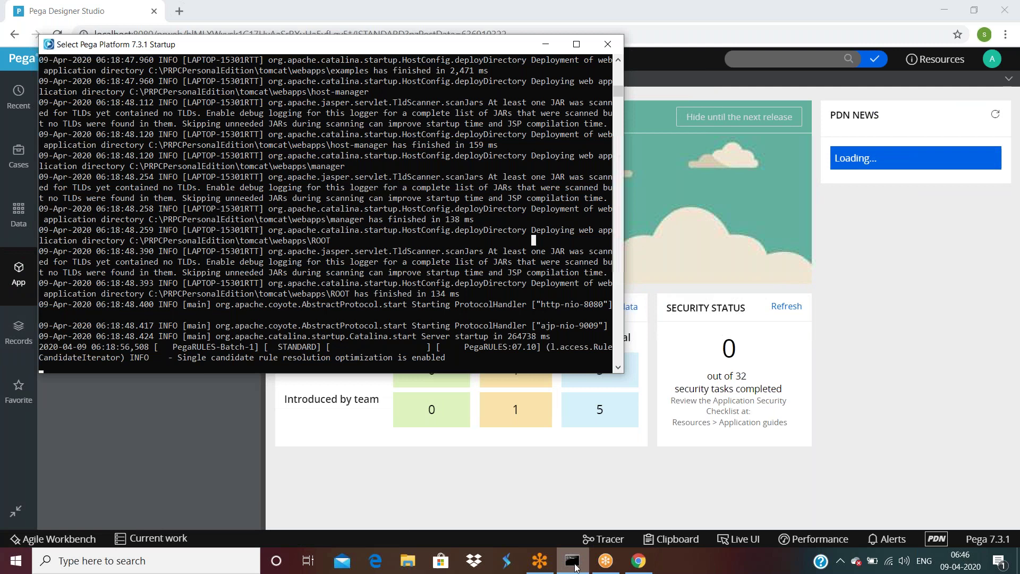
click(573, 564)
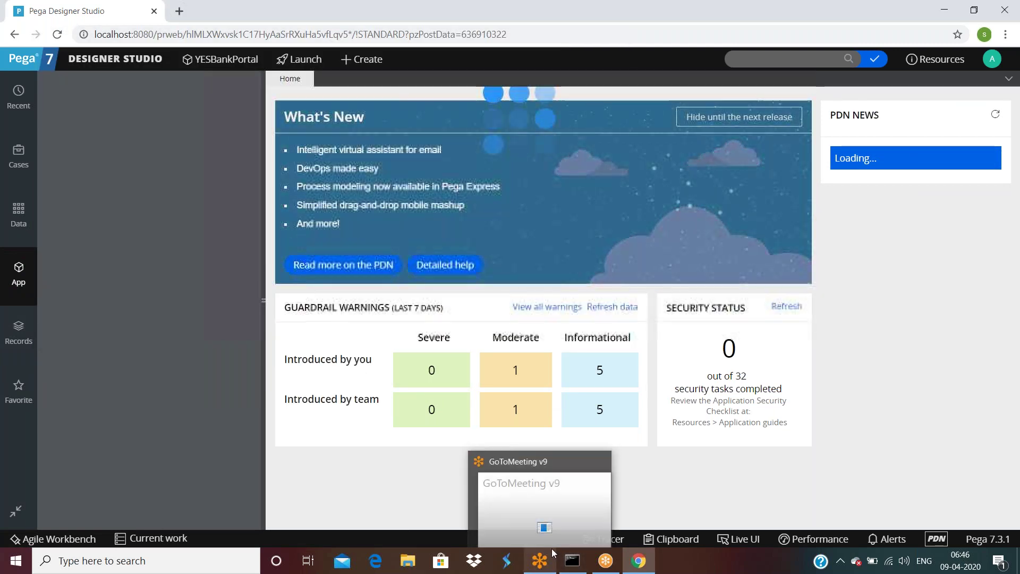
click(574, 562)
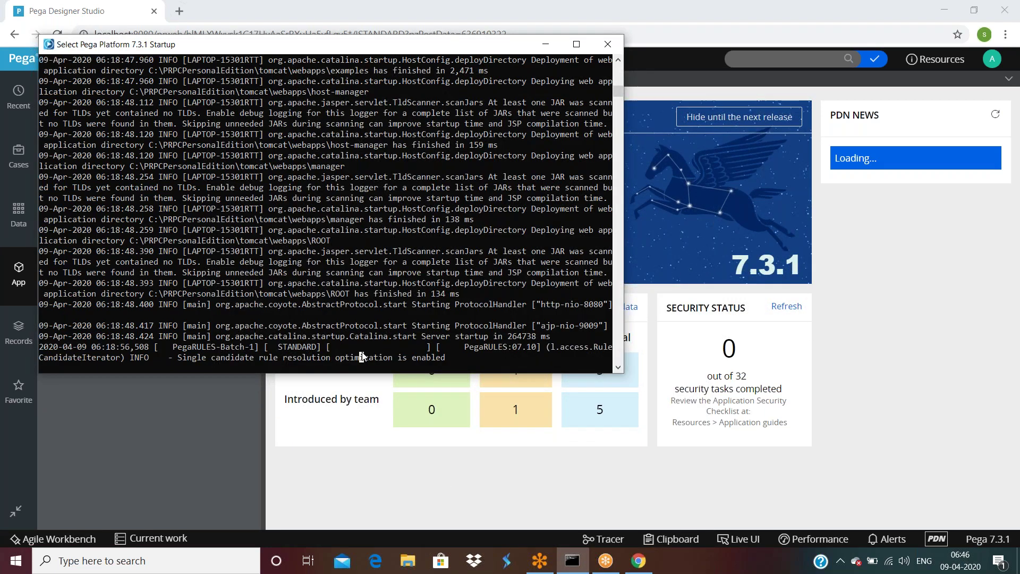
click(489, 483)
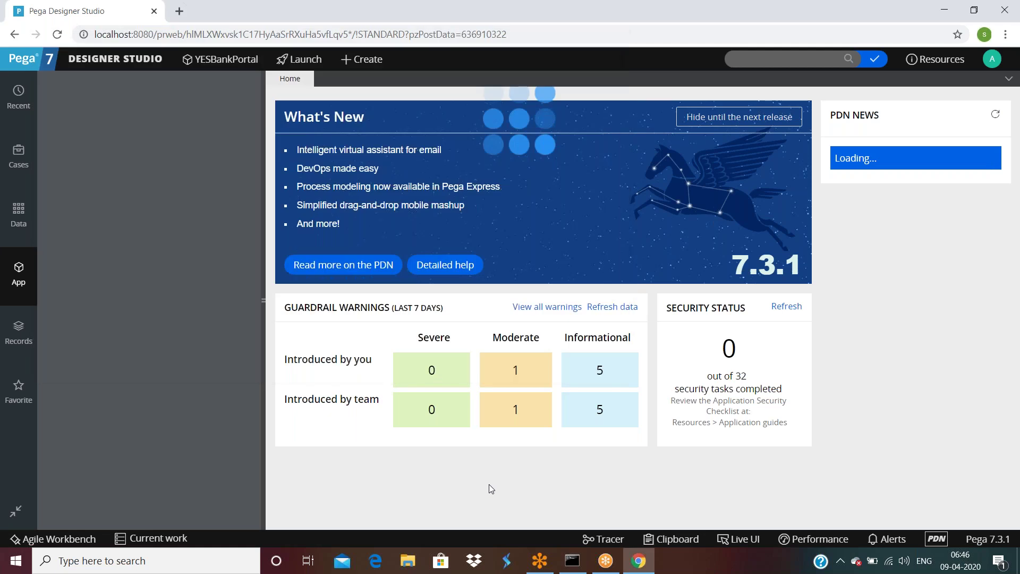
Step: Open a new browser tab, then return to Designer Studio's Cases explorer
key(ctrl+t)
click(117, 12)
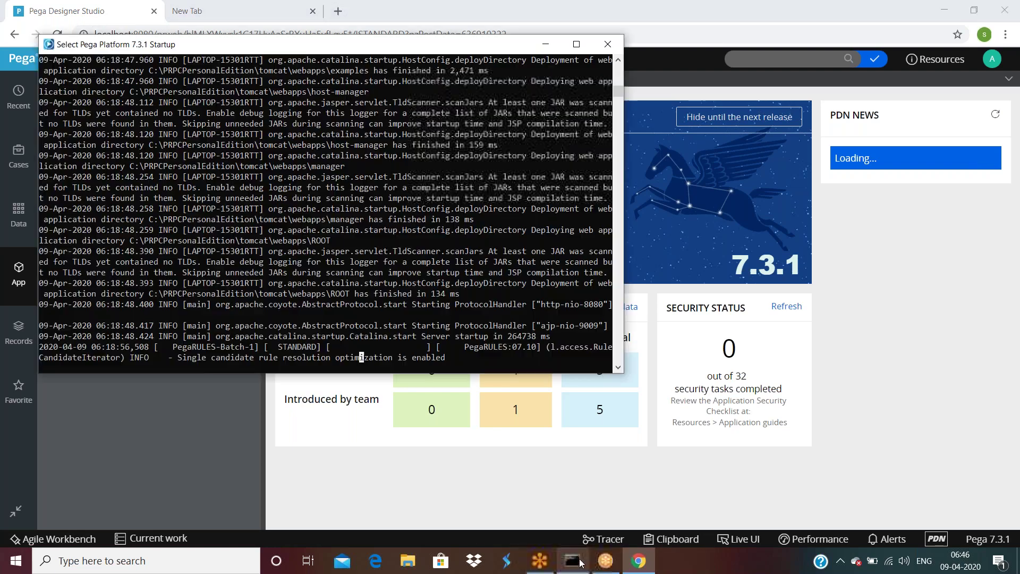
click(572, 561)
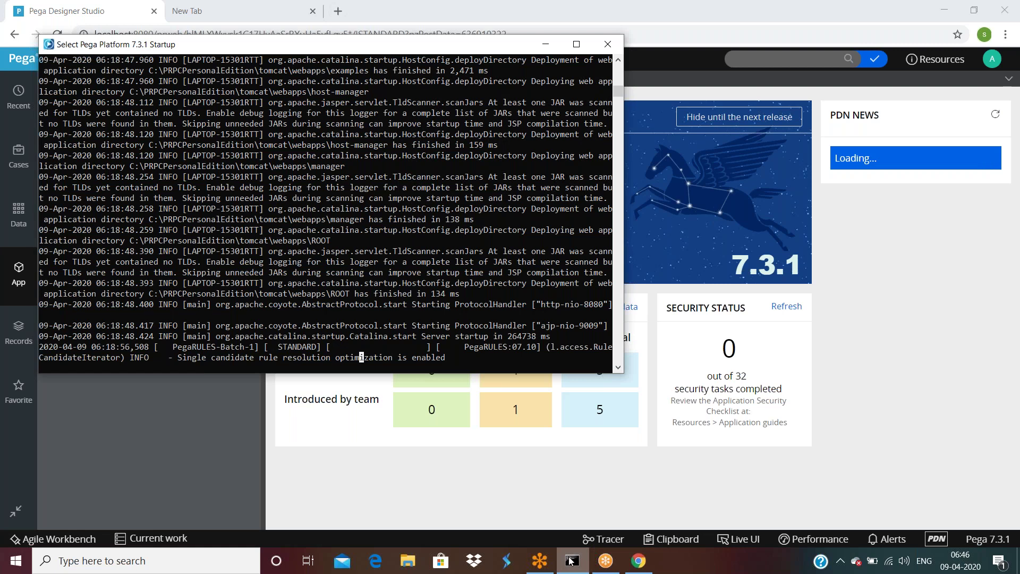
click(838, 496)
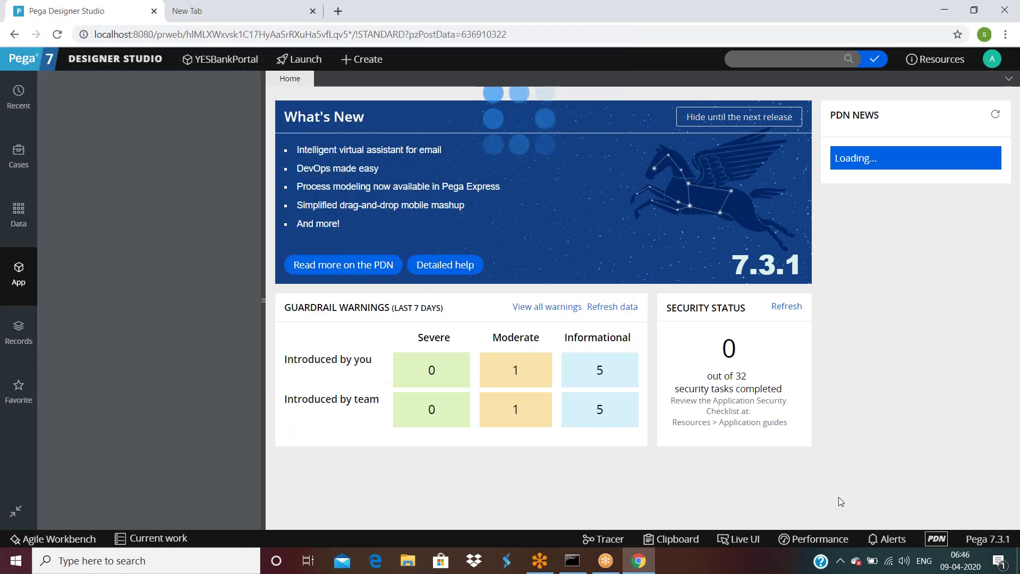
click(19, 156)
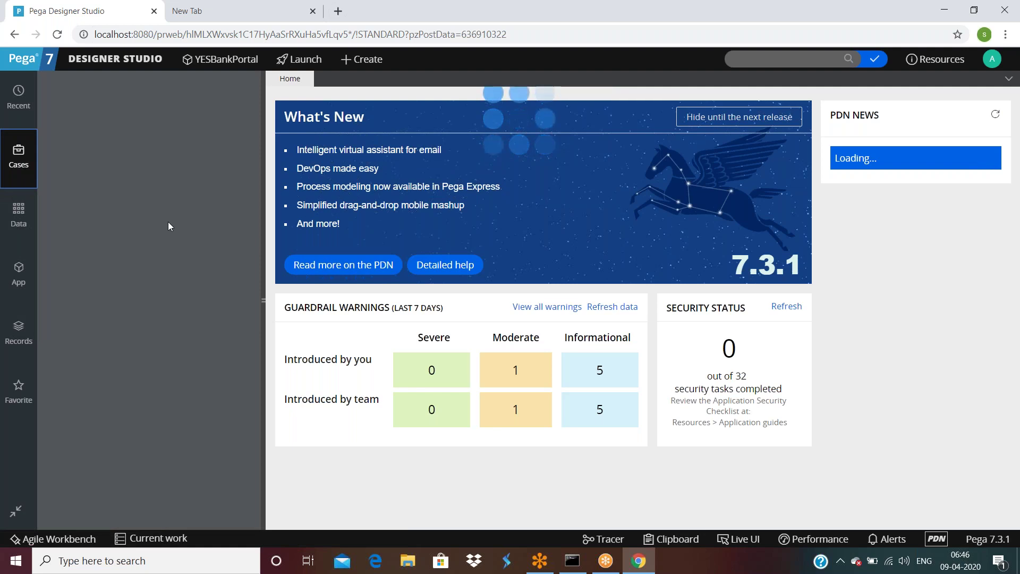
Step: Show Recent items, use Close All on the work tabs, and switch to the blank tab
click(17, 92)
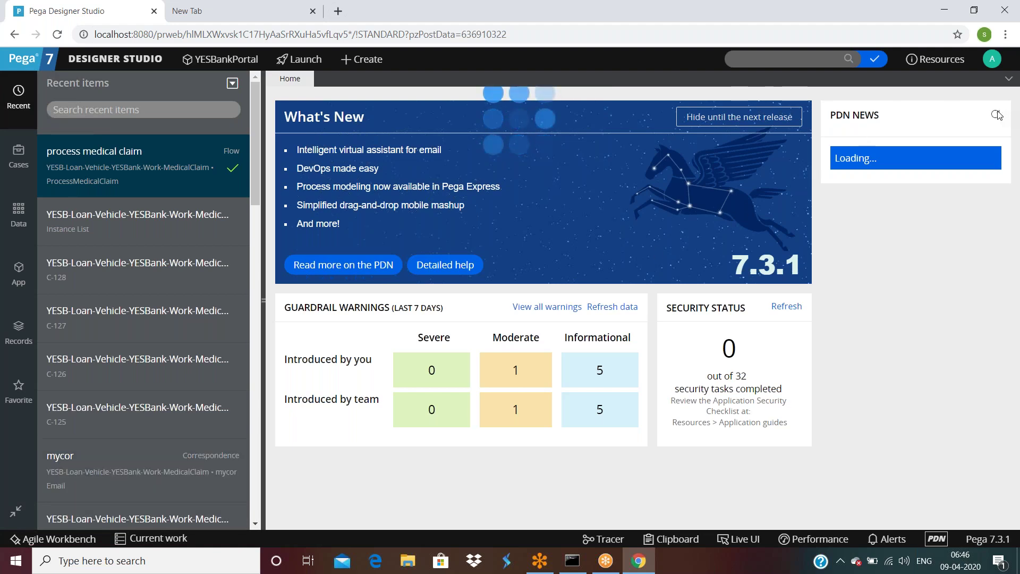
click(1009, 81)
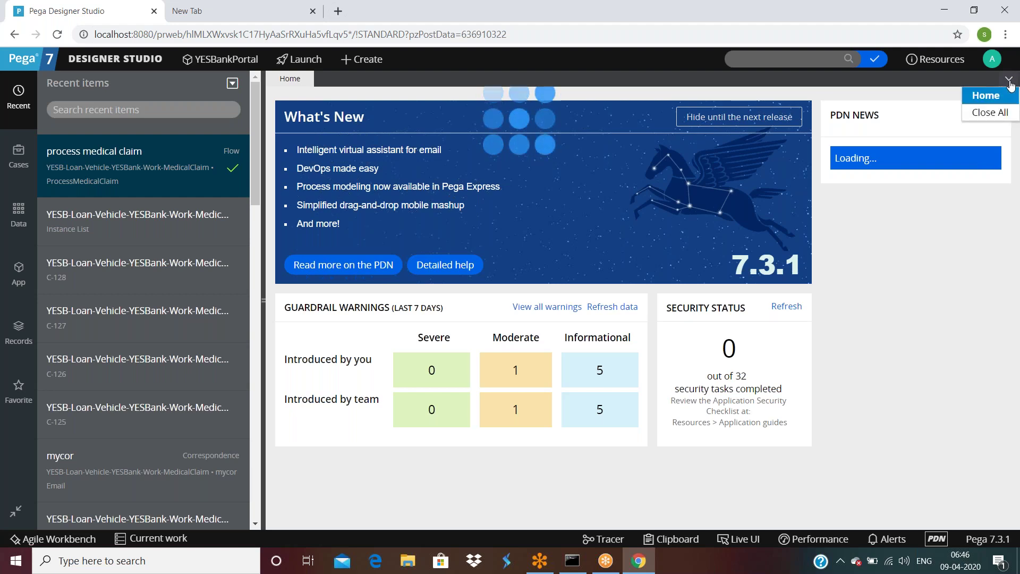
click(996, 113)
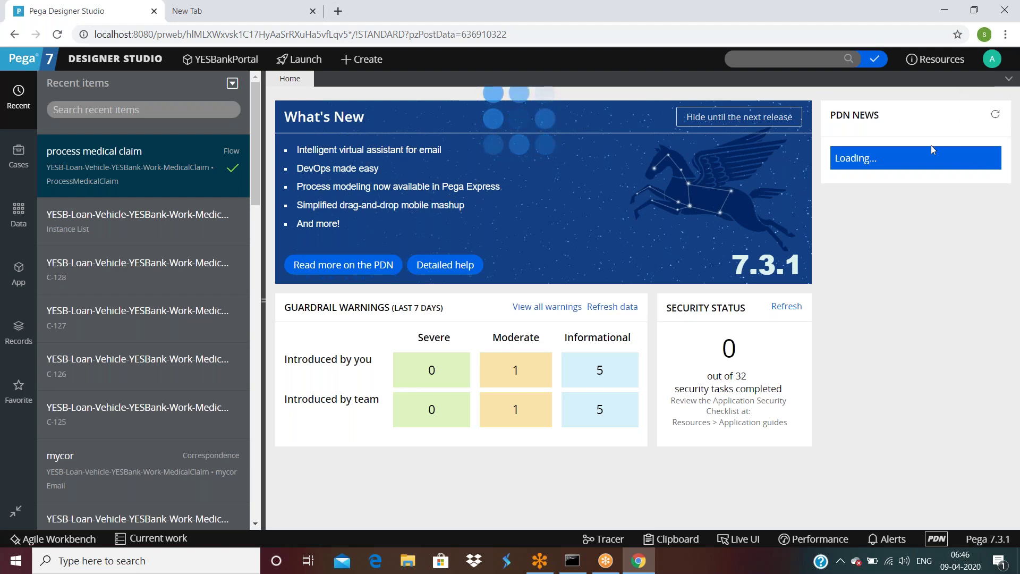
click(201, 14)
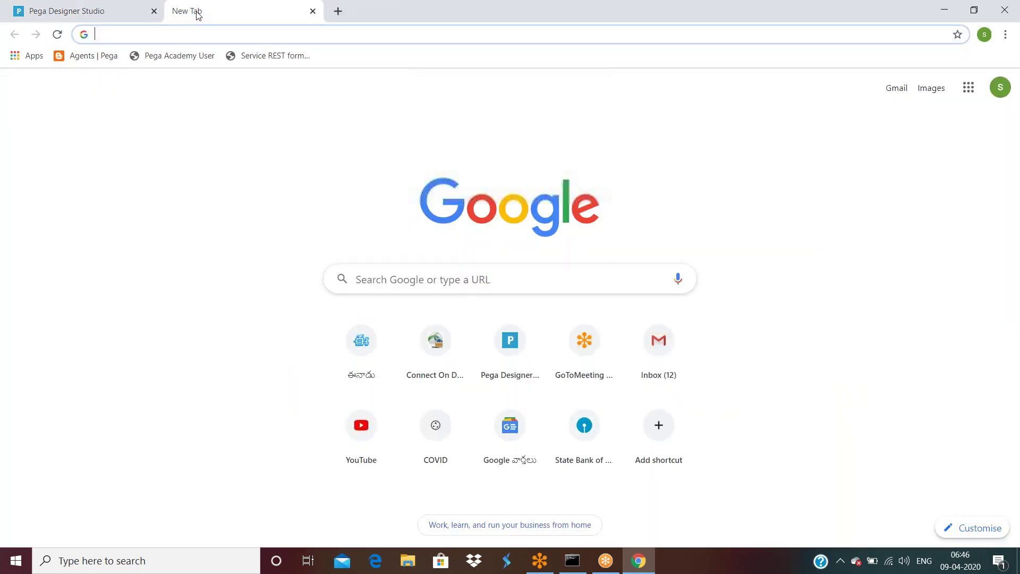
Step: Close the Designer Studio tab and shut the Chrome window entirely
click(154, 11)
drag(175, 55, 246, 26)
double_click(262, 16)
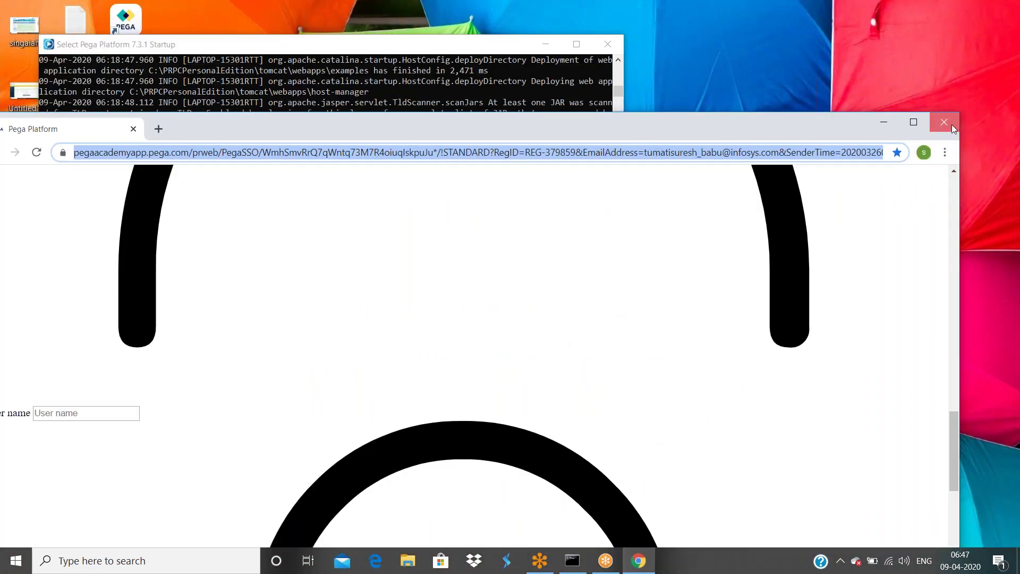
click(952, 125)
Step: Relaunch Chrome, open localhost, log in to Pega, and maximize the window
click(175, 419)
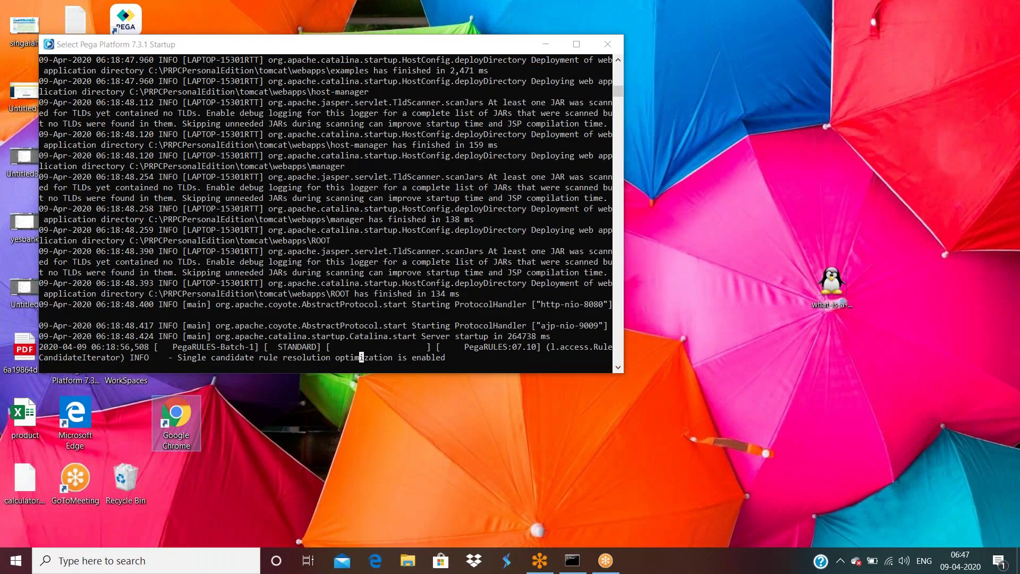
key(Return)
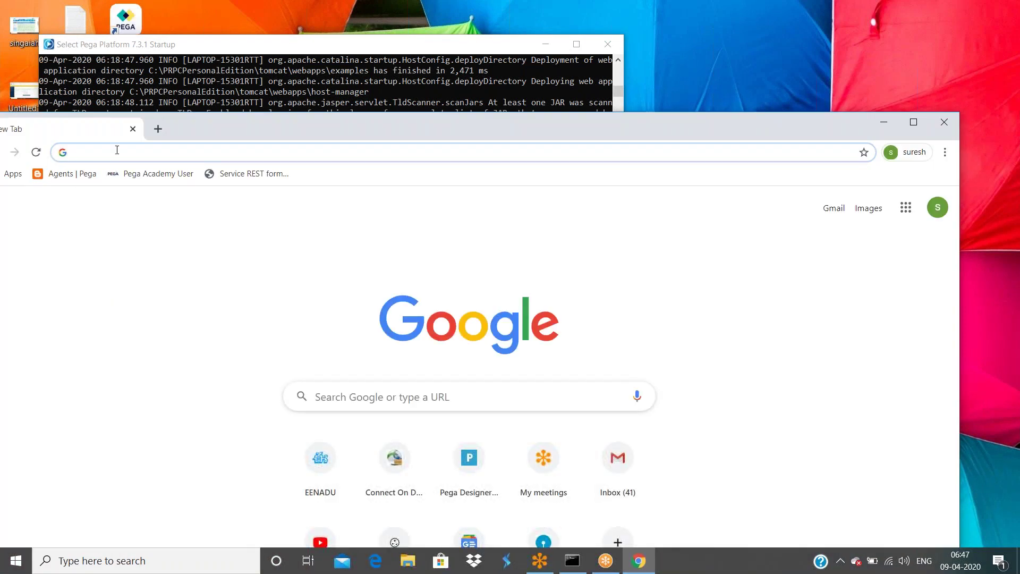
text(lo)
key(Return)
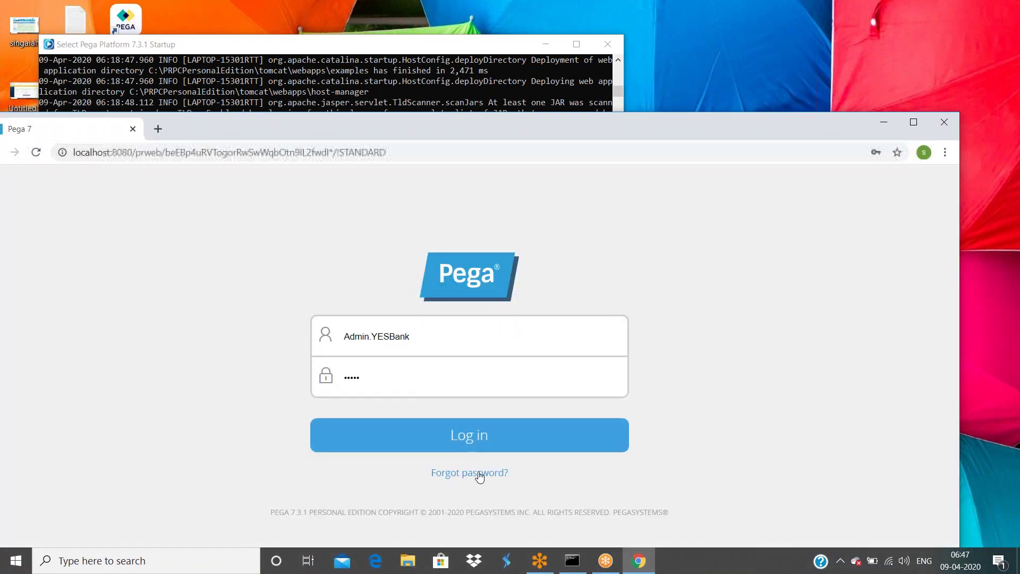
click(488, 439)
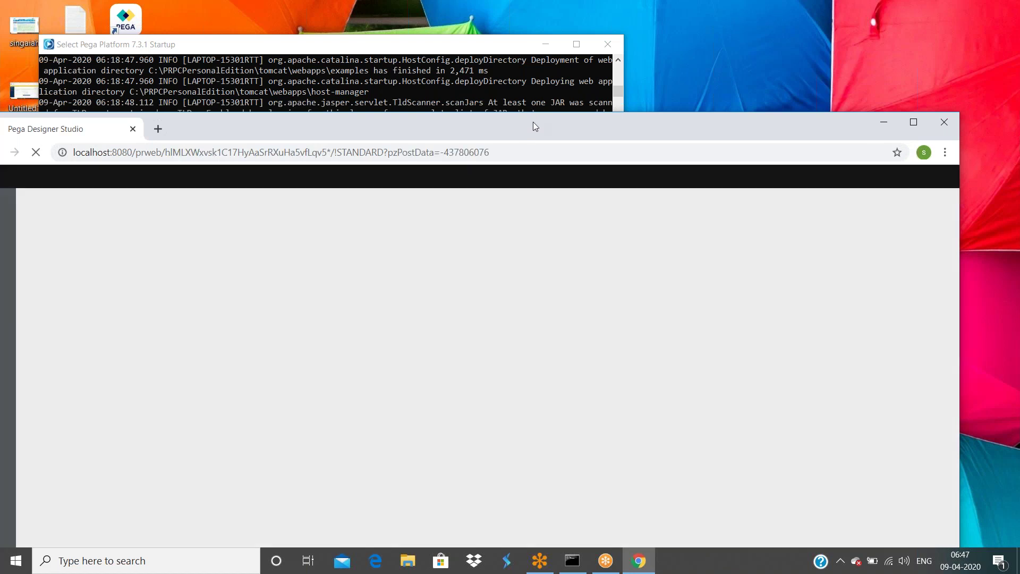
double_click(533, 122)
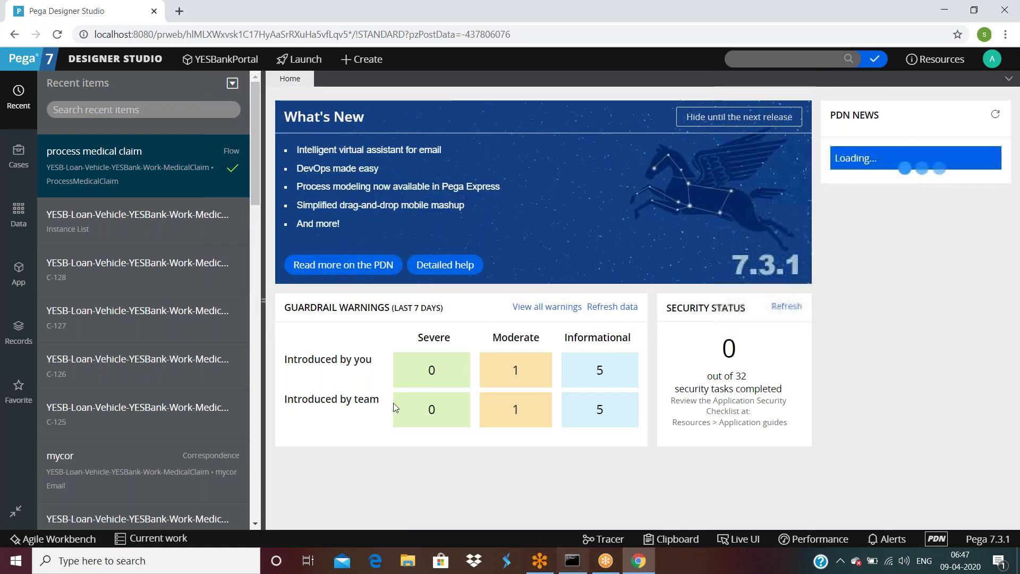
Step: Pick the process medical claim flow, then resume the startup console's paused server log
click(63, 160)
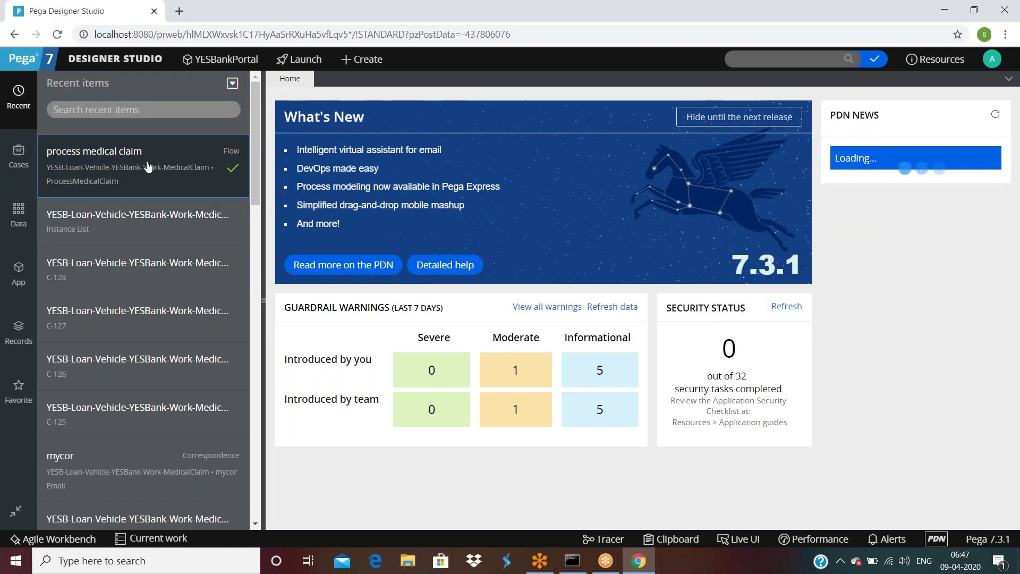
click(572, 561)
click(290, 338)
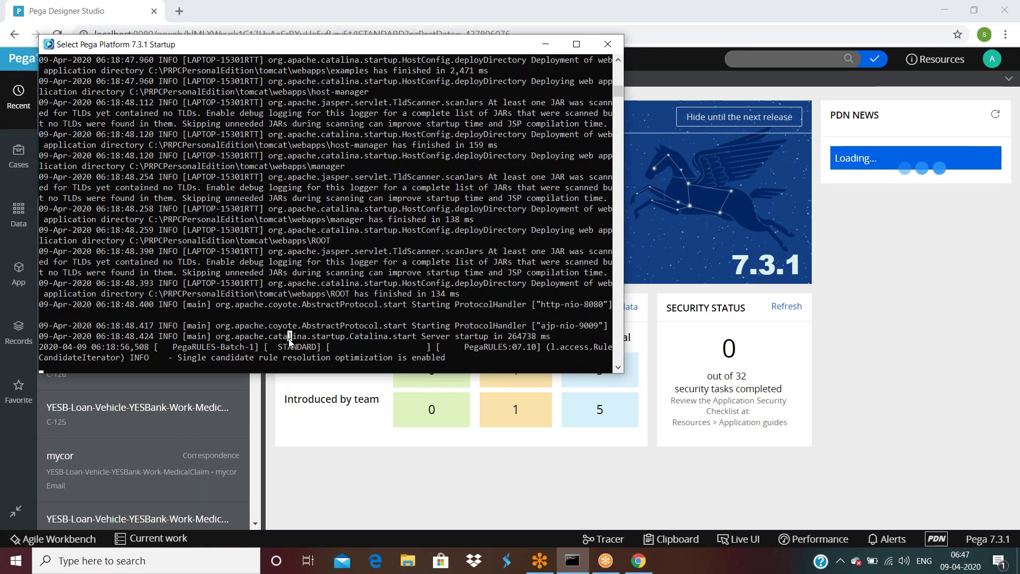
right_click(289, 344)
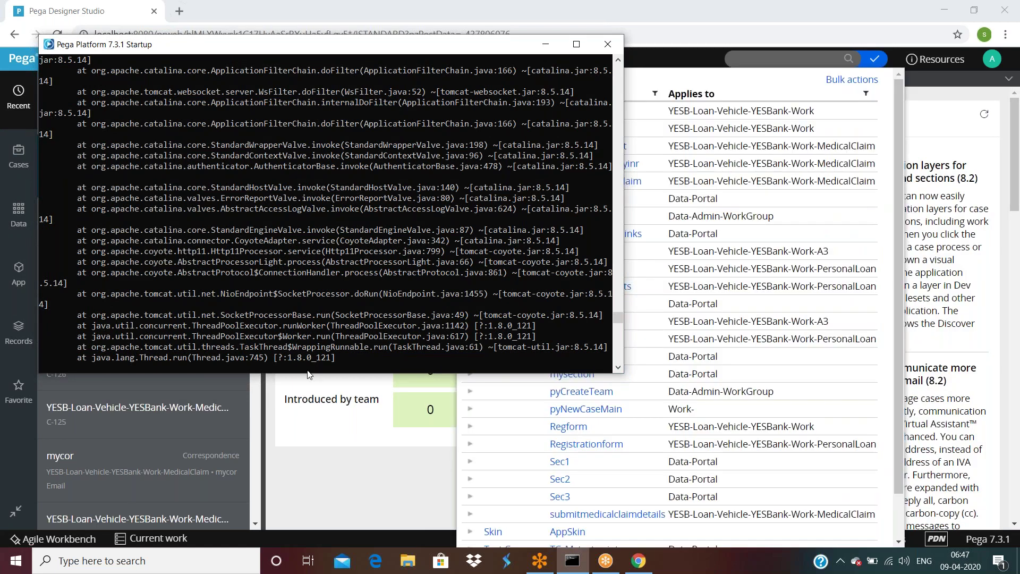
Step: Open 'process medical claim' from Recent items and collapse the explorer to widen the canvas
click(349, 469)
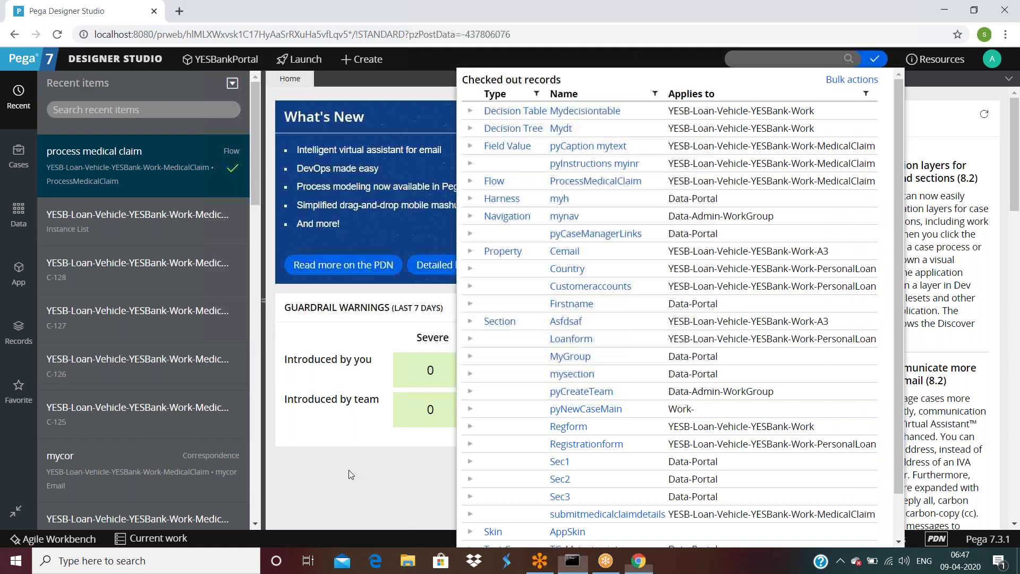
click(118, 168)
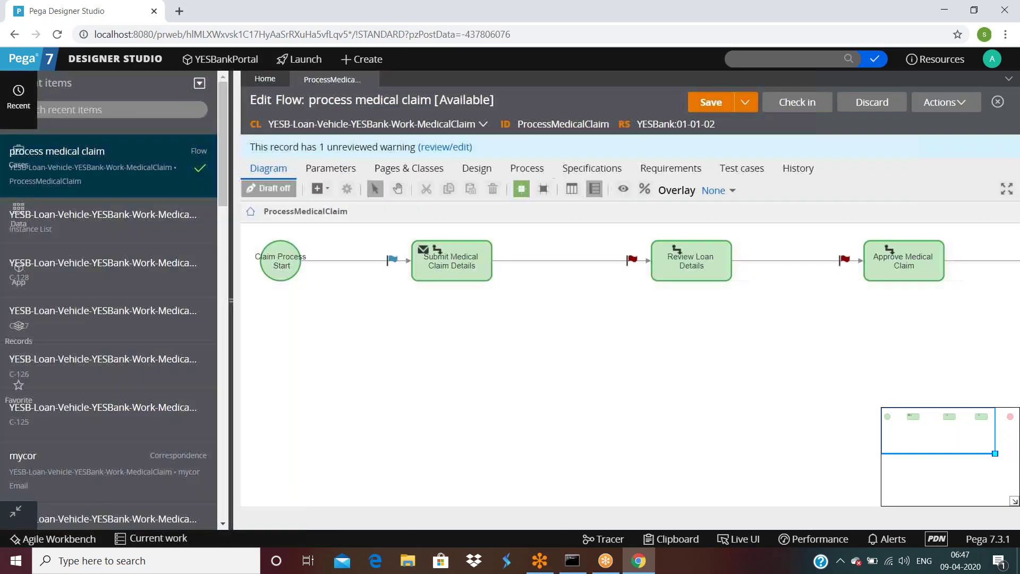
click(262, 301)
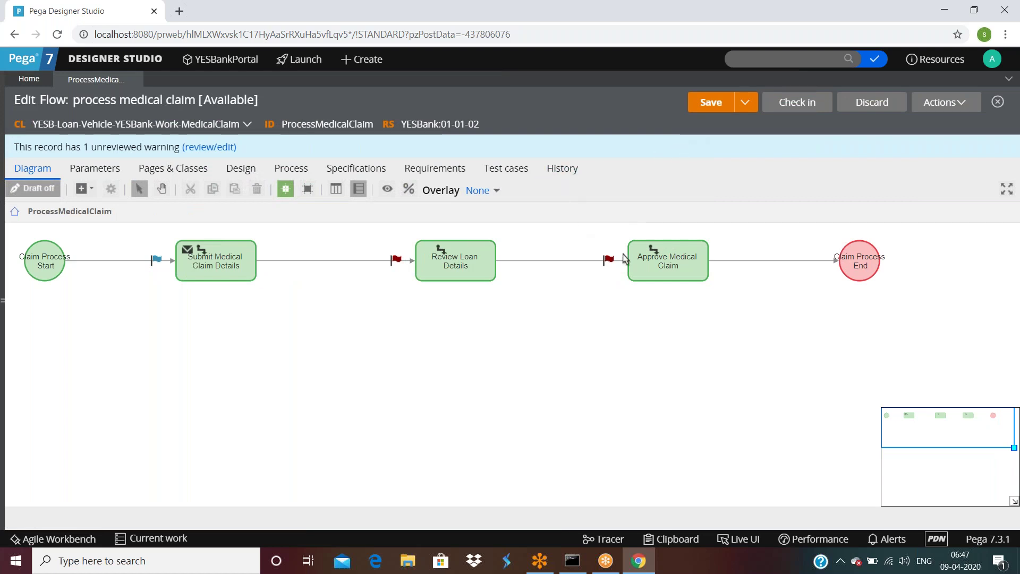
Step: Route the Review Loan Details assignment to the current operator and submit
double_click(467, 263)
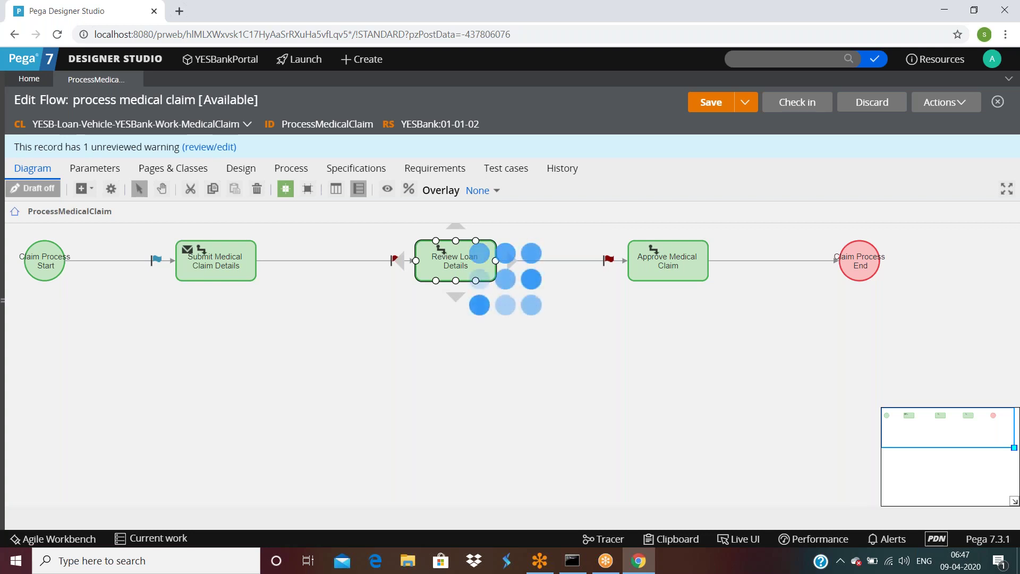
scroll(490, 274, down, 8)
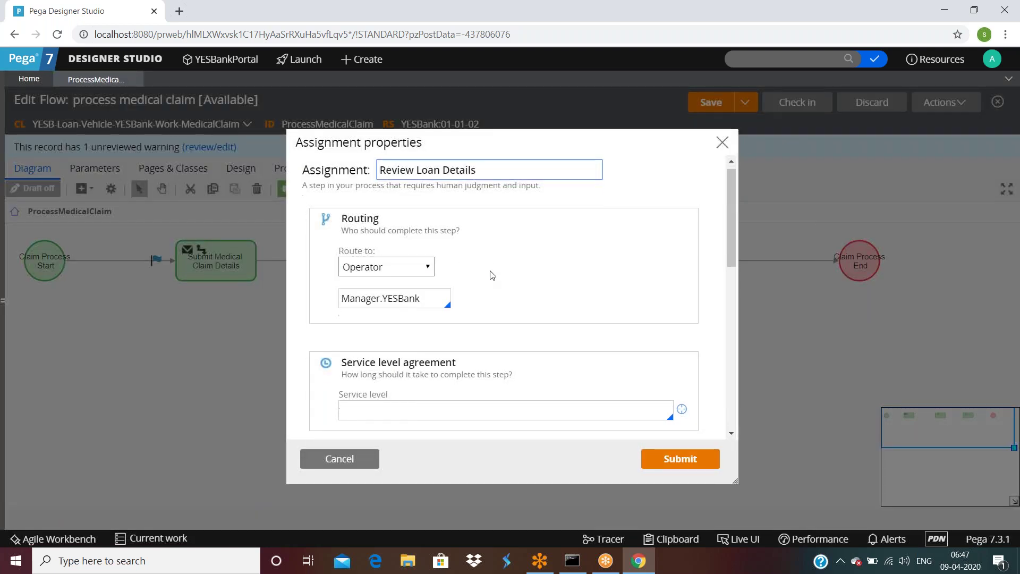
scroll(489, 274, down, 2)
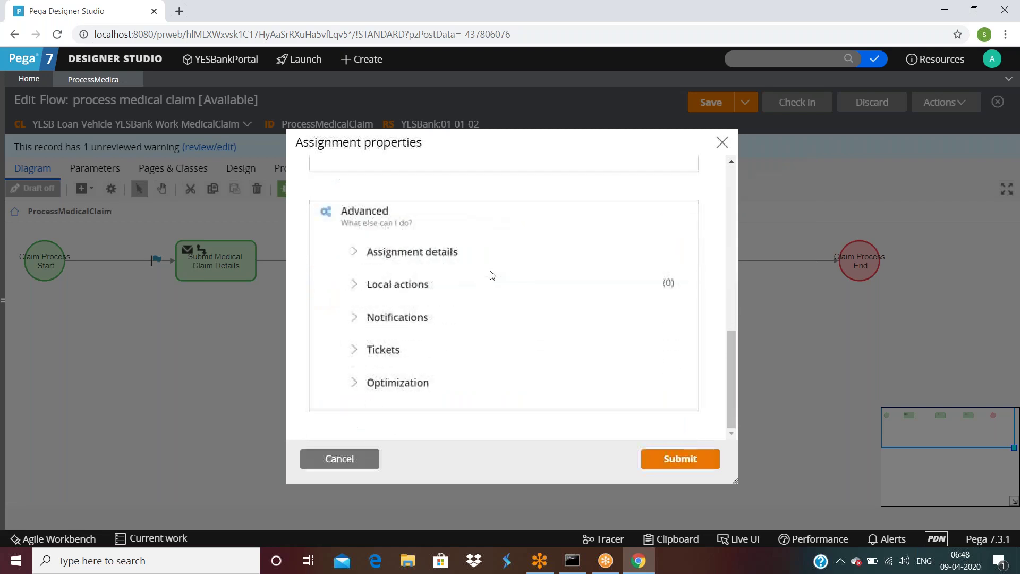
click(355, 253)
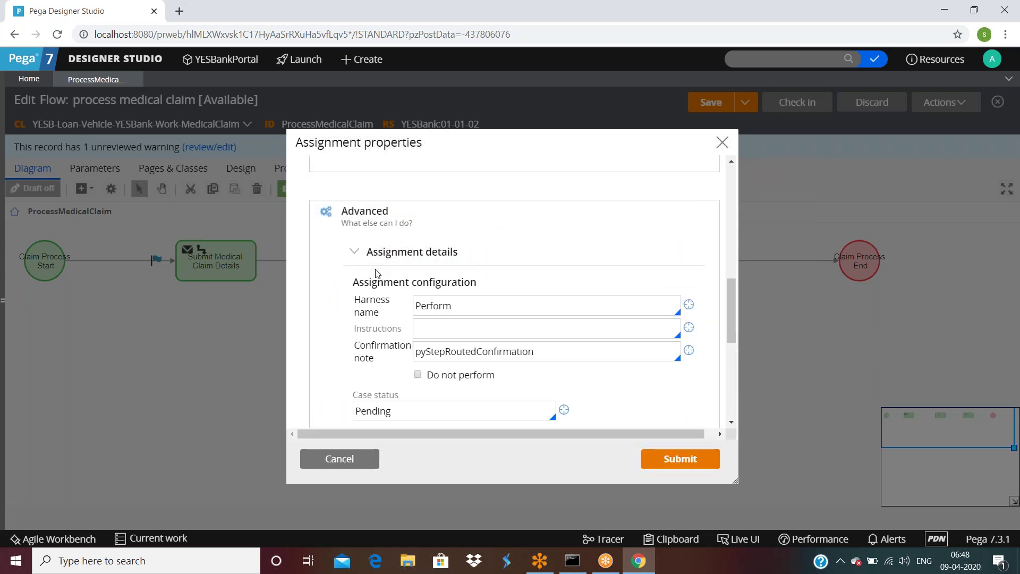
scroll(400, 300, up, 10)
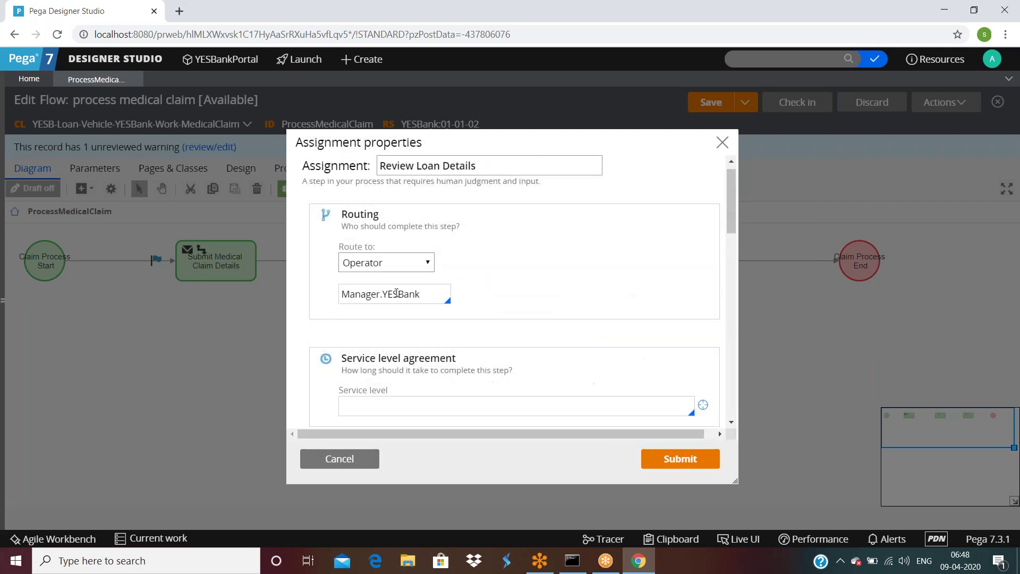
click(385, 262)
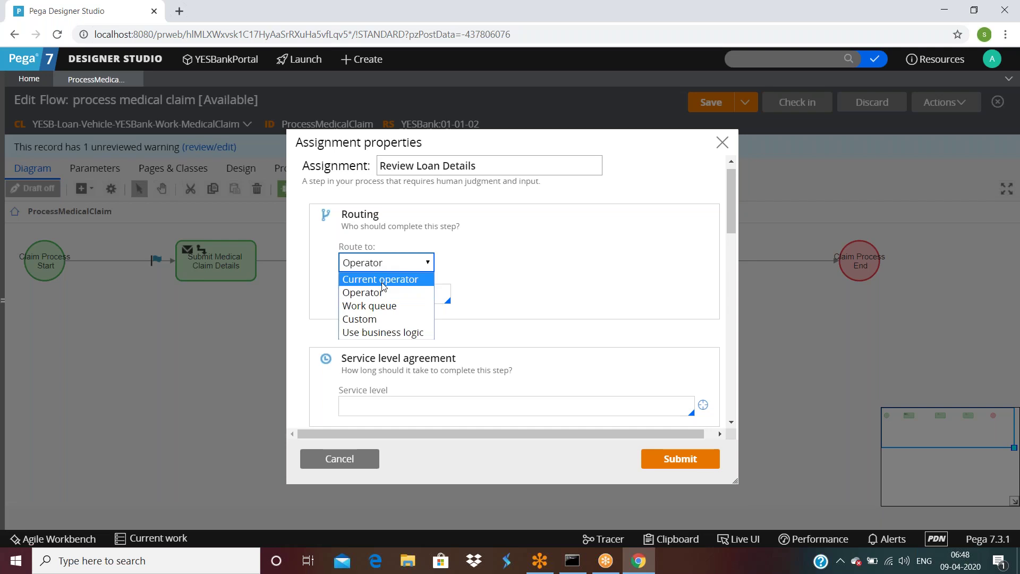
click(380, 280)
click(674, 460)
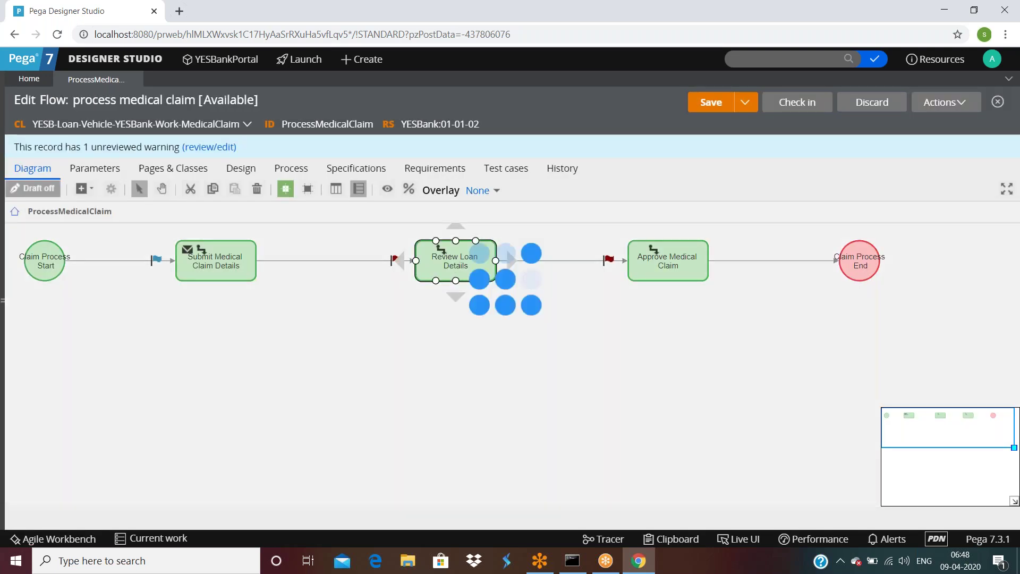
Step: Change Review Loan Details routing to a work queue, then save the flow
double_click(425, 270)
click(393, 275)
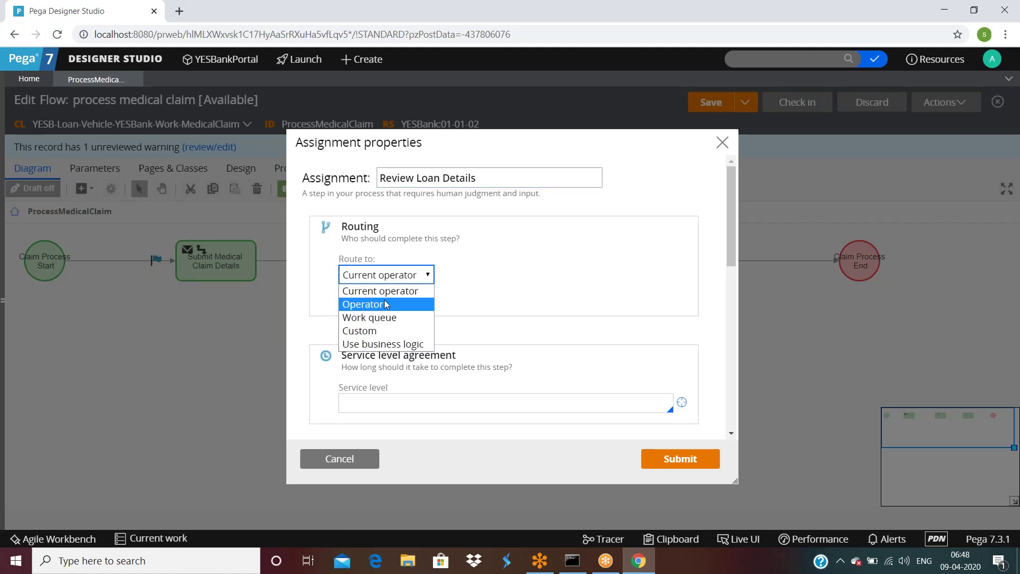
click(385, 318)
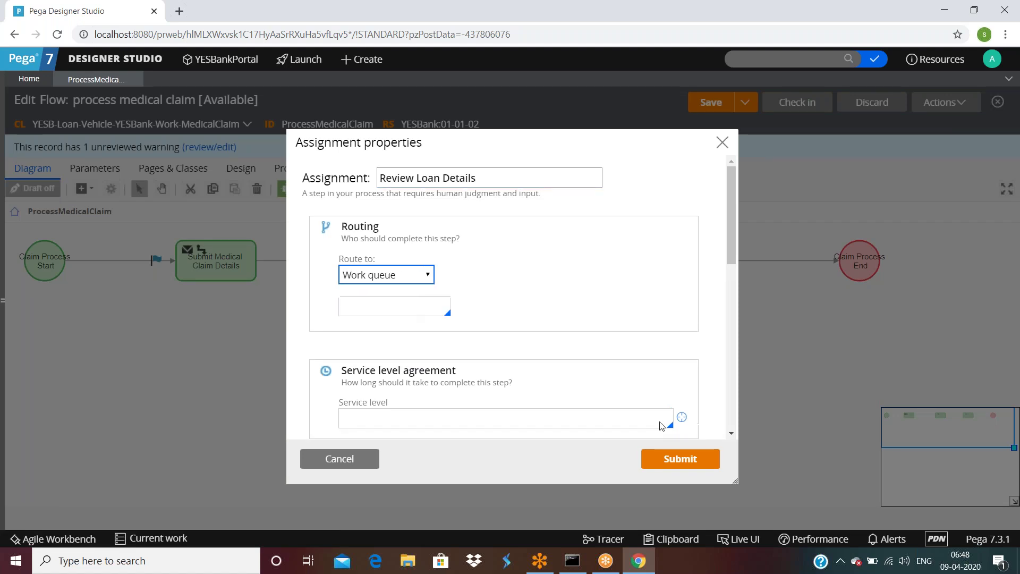
click(681, 458)
click(668, 266)
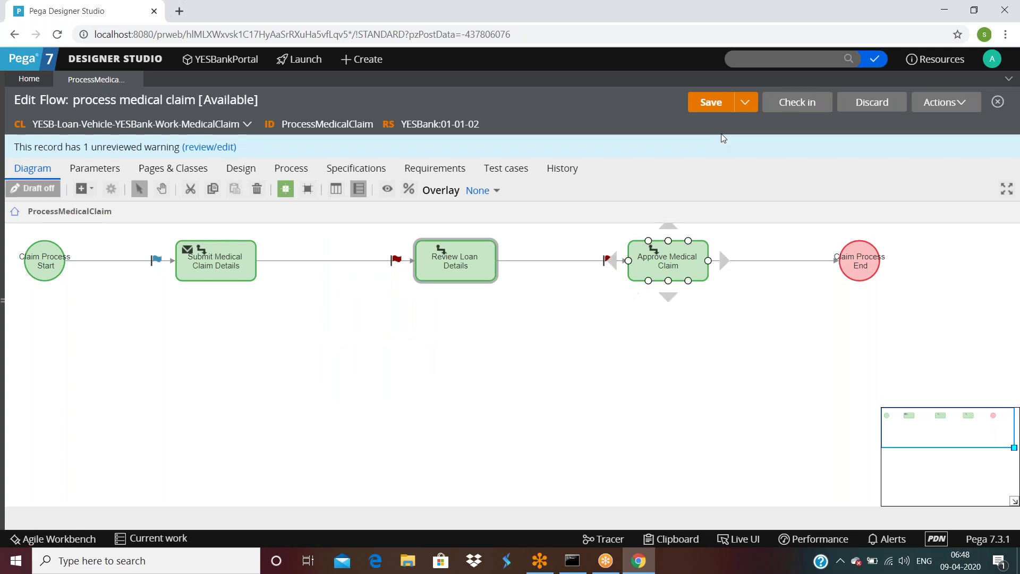
click(711, 102)
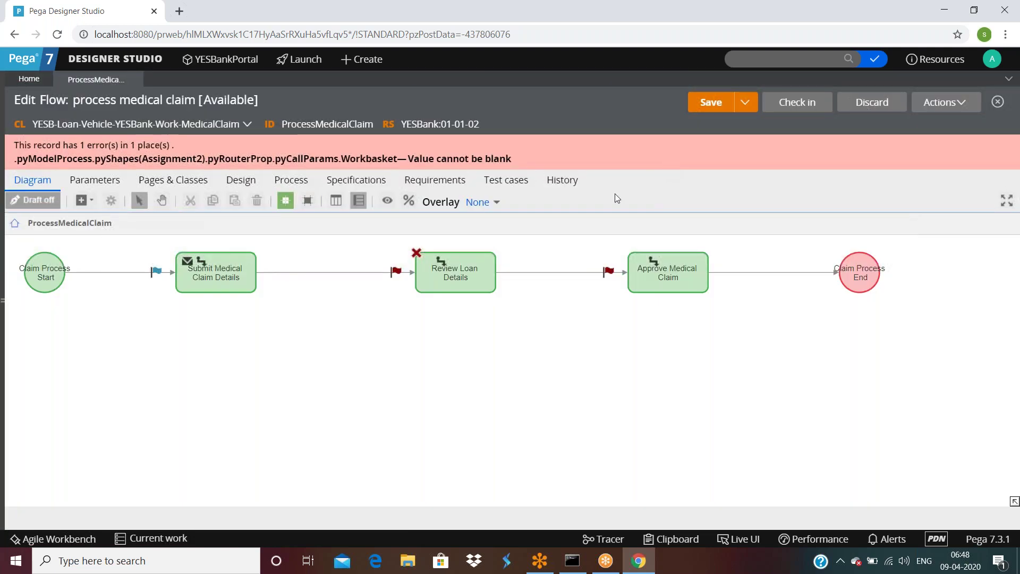
Step: Set the Review Loan Details step's Route to back to Current operator and submit
double_click(441, 260)
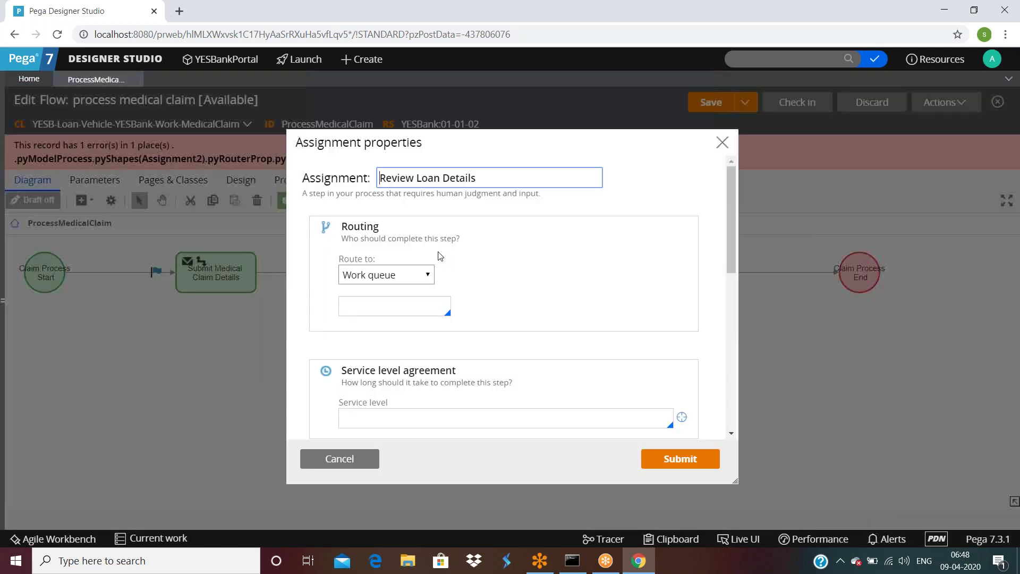
click(424, 274)
click(378, 289)
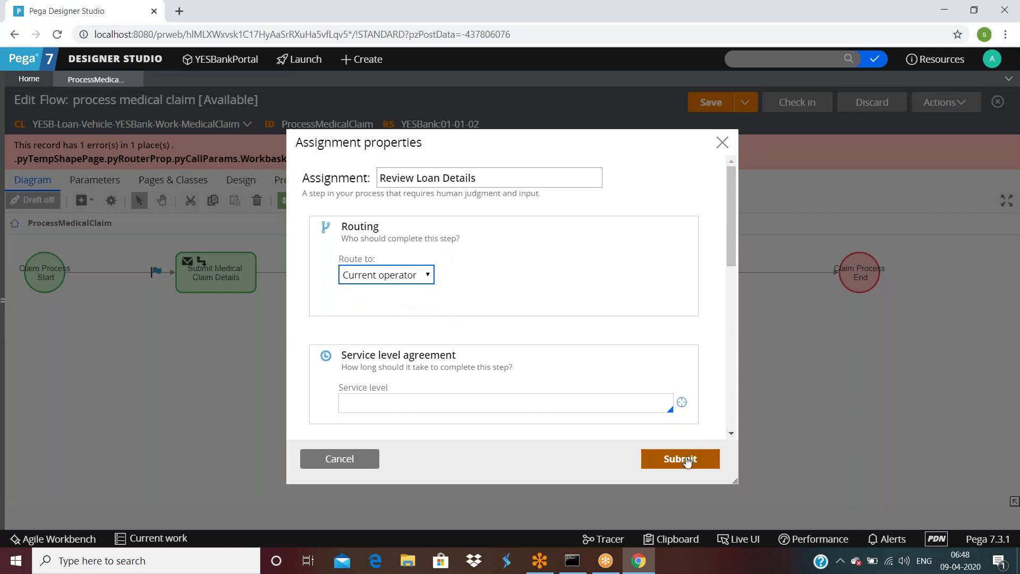
click(680, 459)
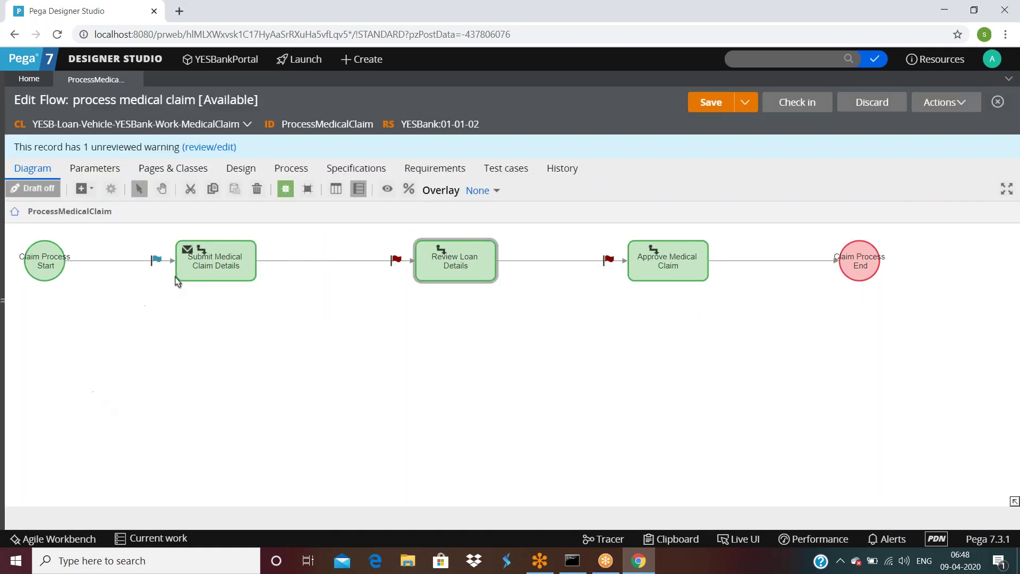
click(231, 257)
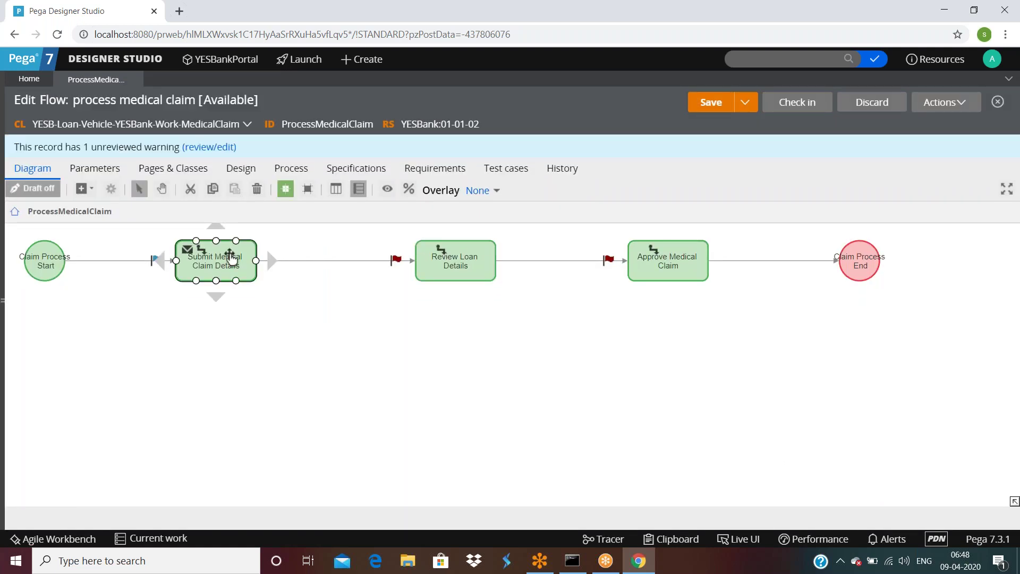
double_click(231, 257)
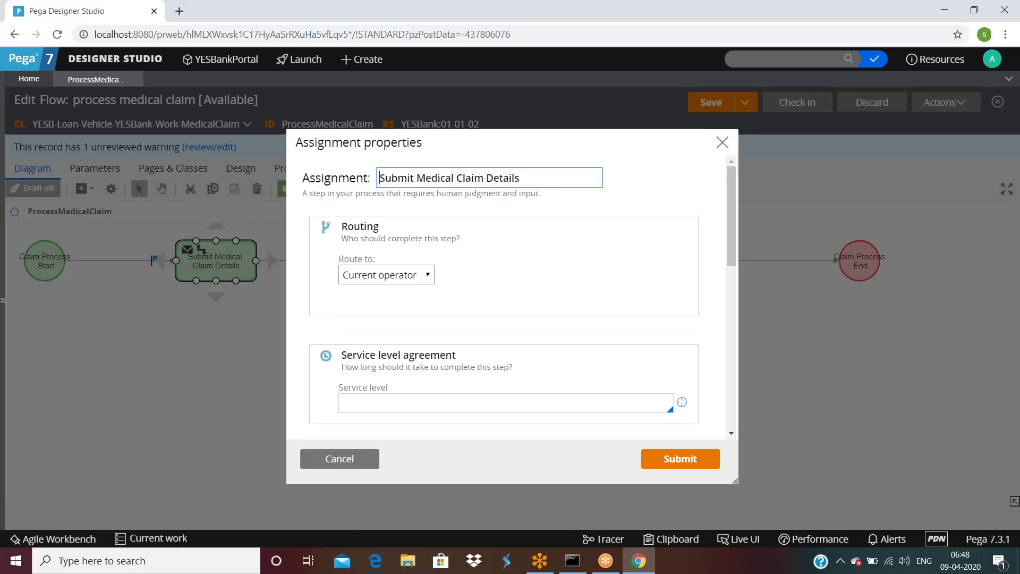
scroll(554, 264, down, 3)
scroll(552, 266, down, 5)
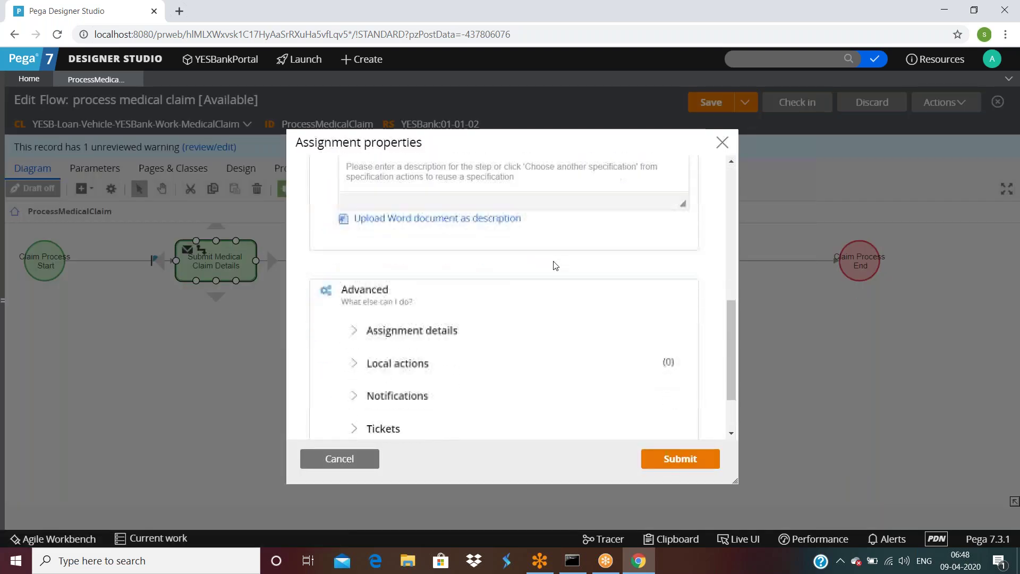
click(358, 255)
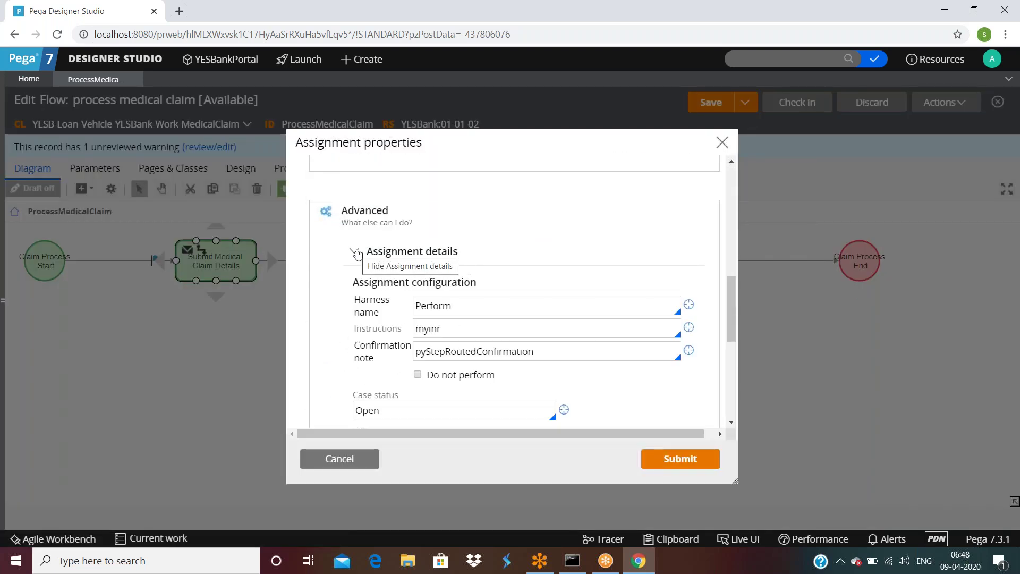
scroll(358, 254, down, 2)
scroll(359, 255, down, 1)
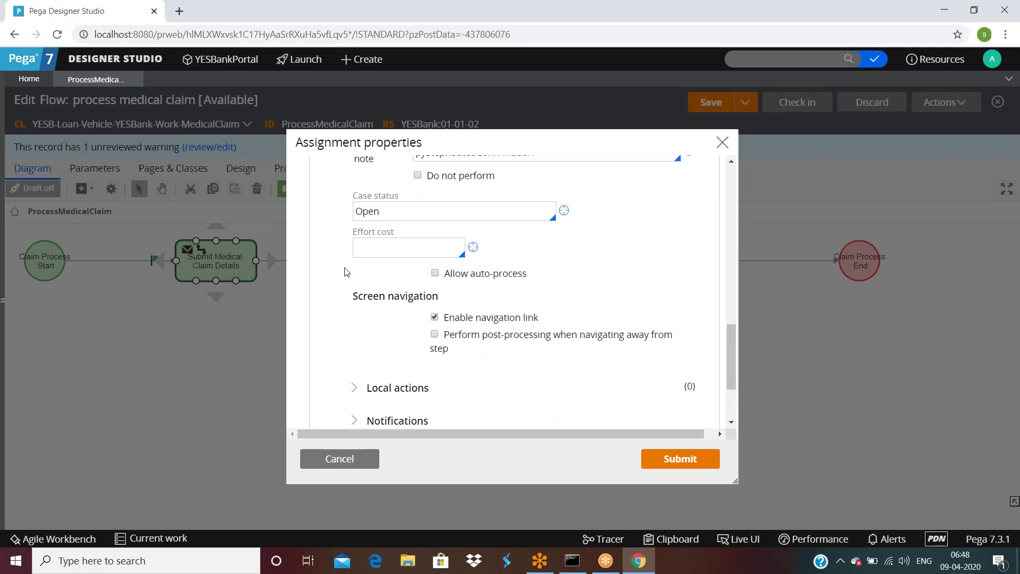
scroll(346, 272, up, 3)
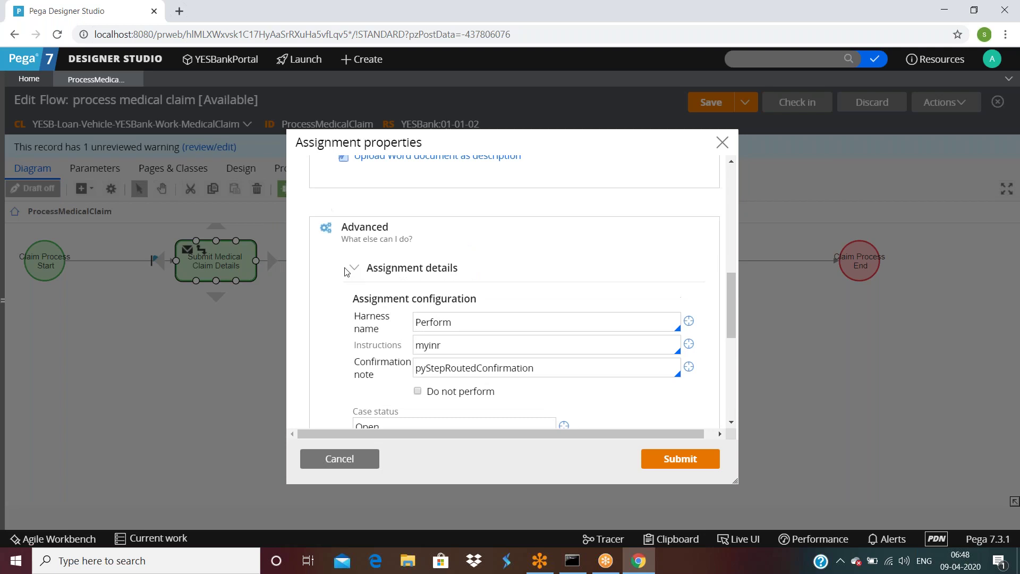
scroll(347, 272, down, 1)
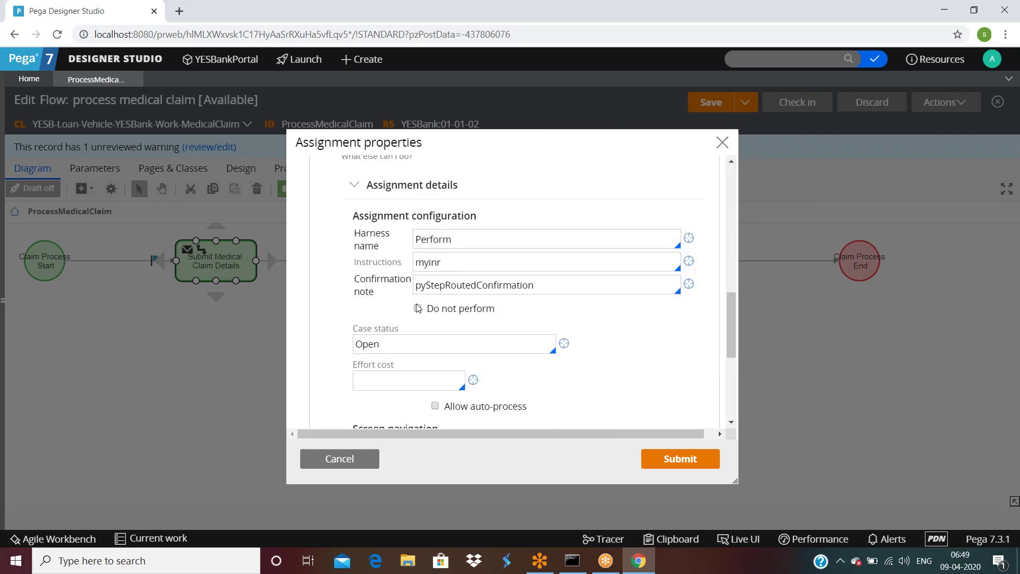
scroll(415, 308, down, 4)
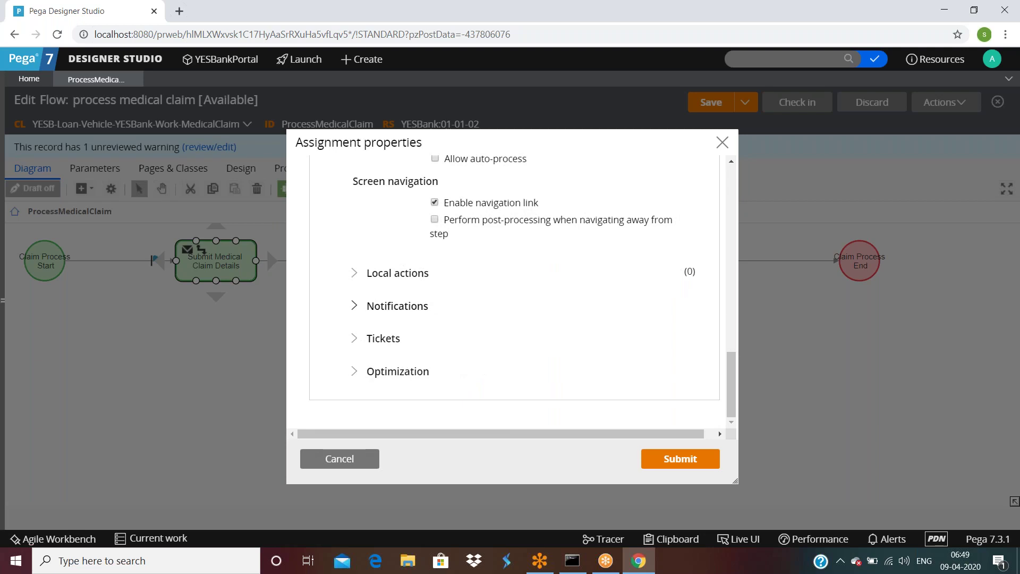
scroll(515, 290, up, 3)
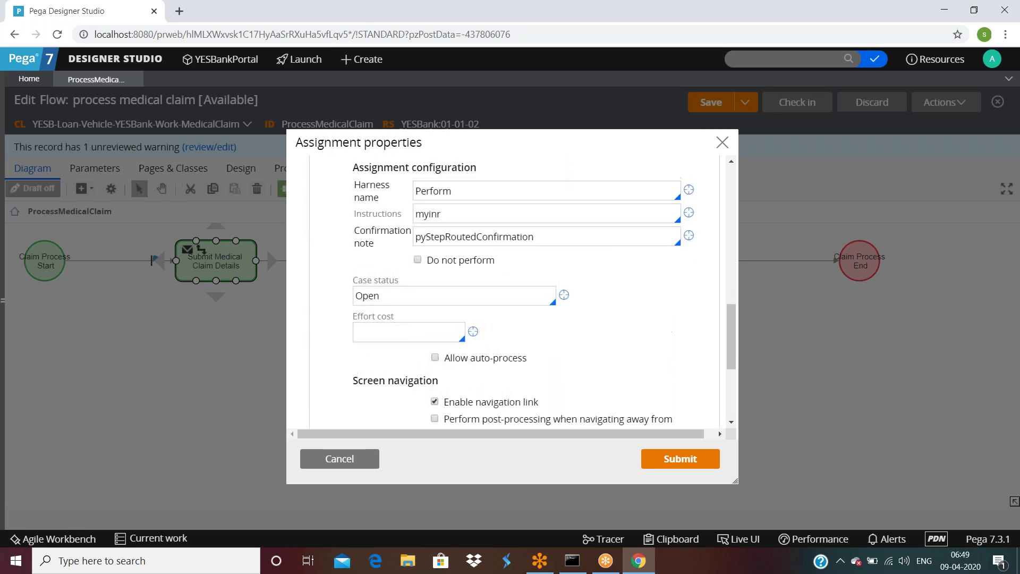
scroll(510, 292, up, 1)
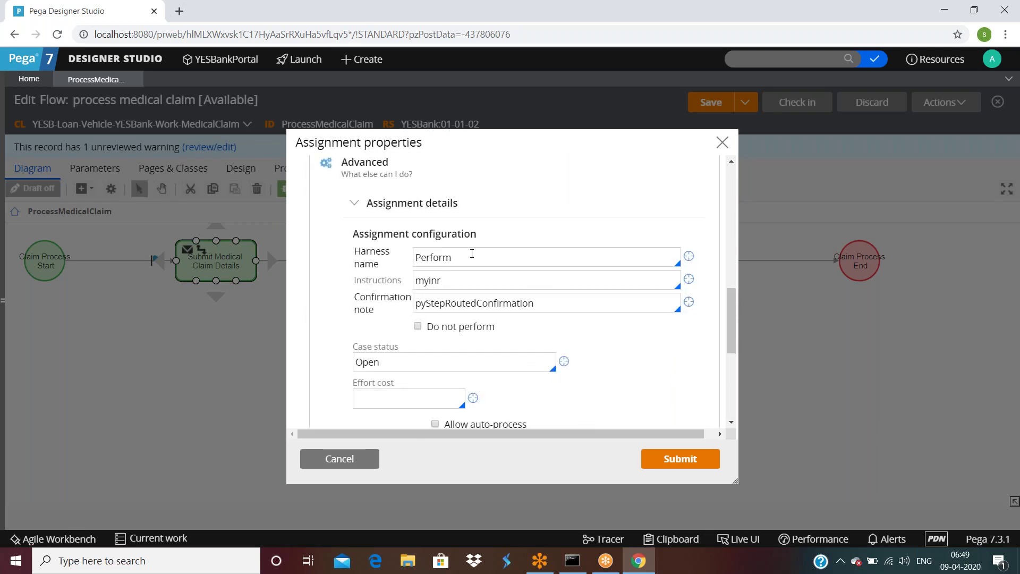
double_click(472, 254)
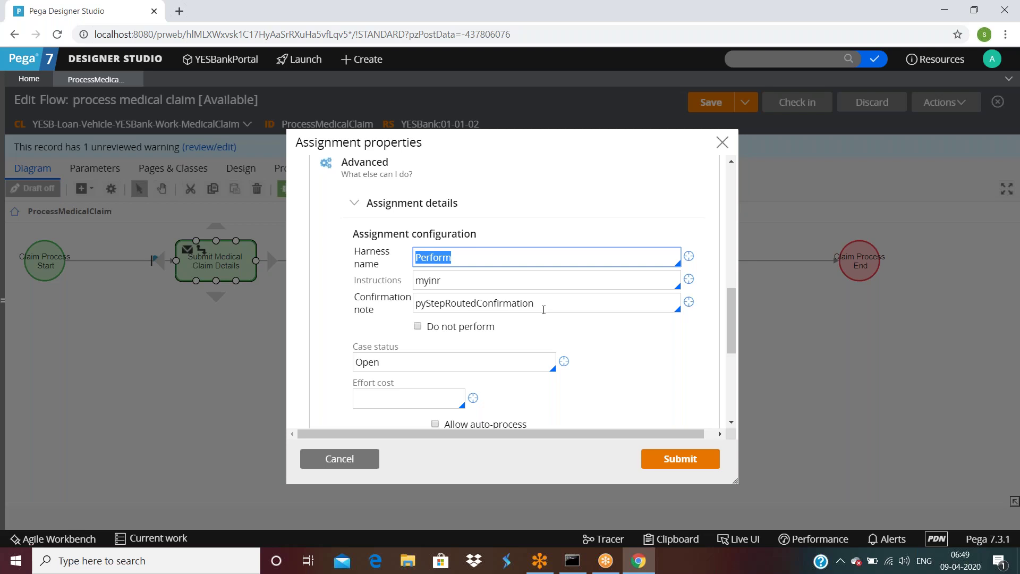
double_click(544, 308)
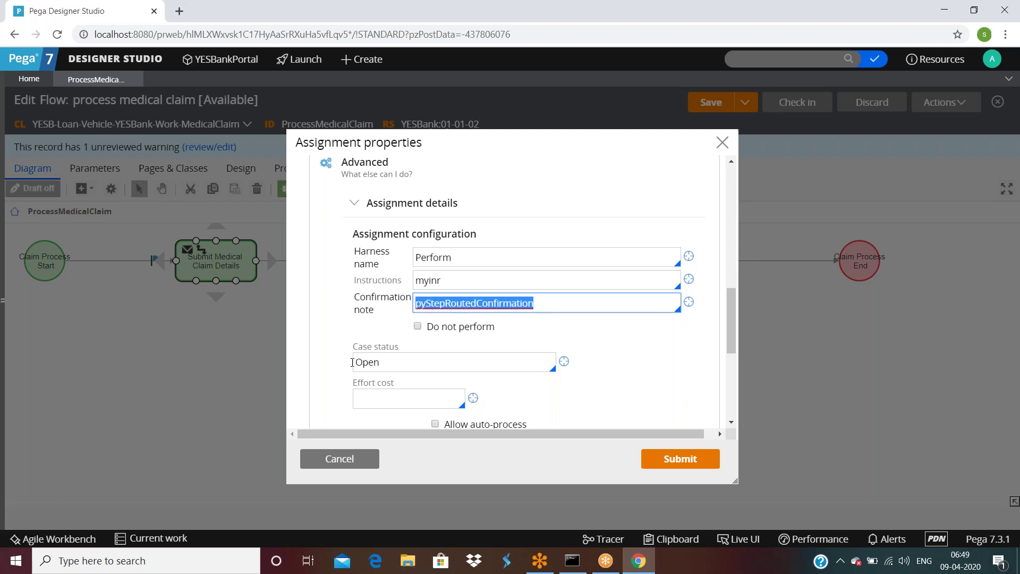
double_click(409, 365)
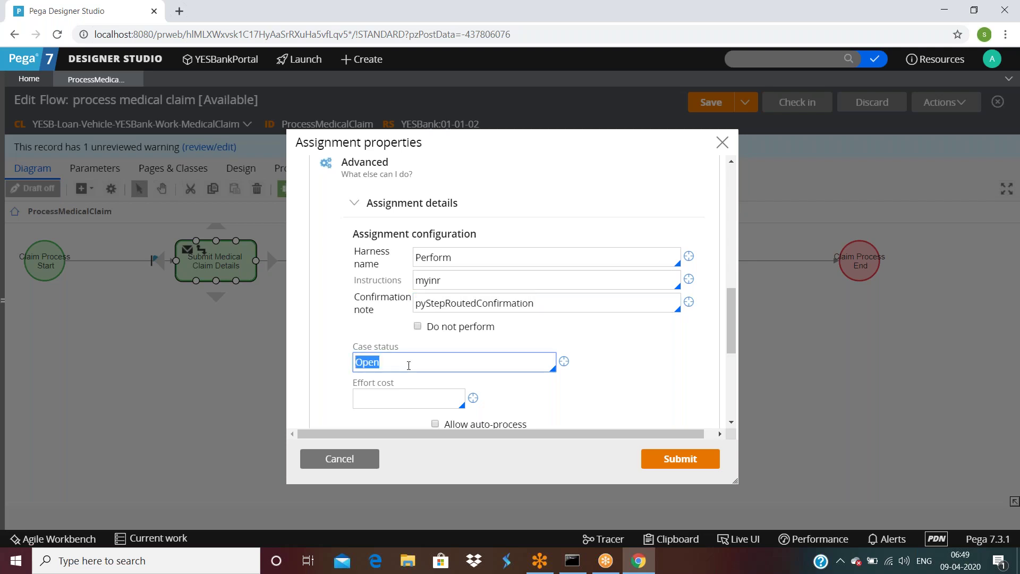
click(341, 460)
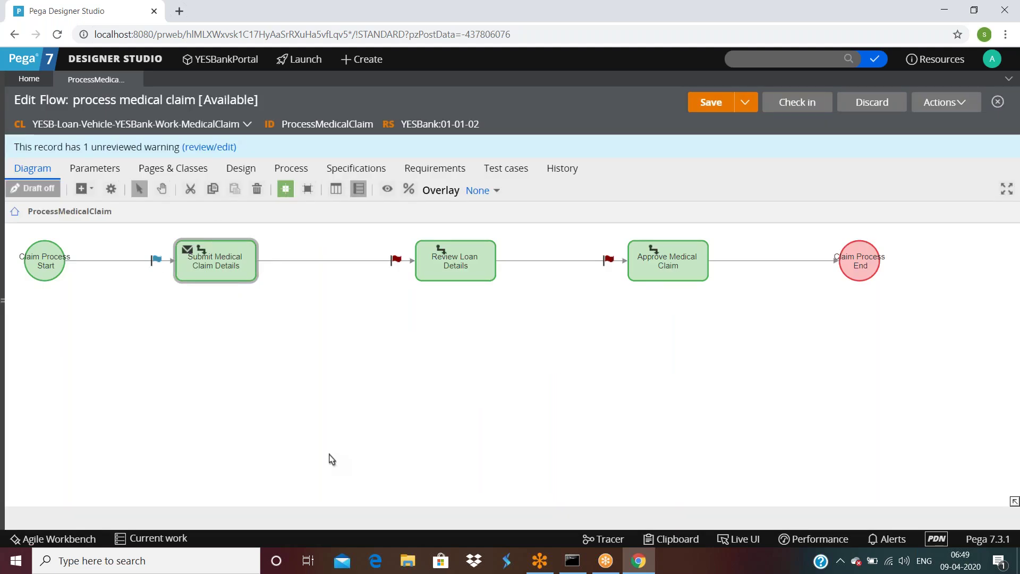
Step: Run the flow via Actions > Run to create case C-129, then open Clipboard
click(938, 102)
click(889, 124)
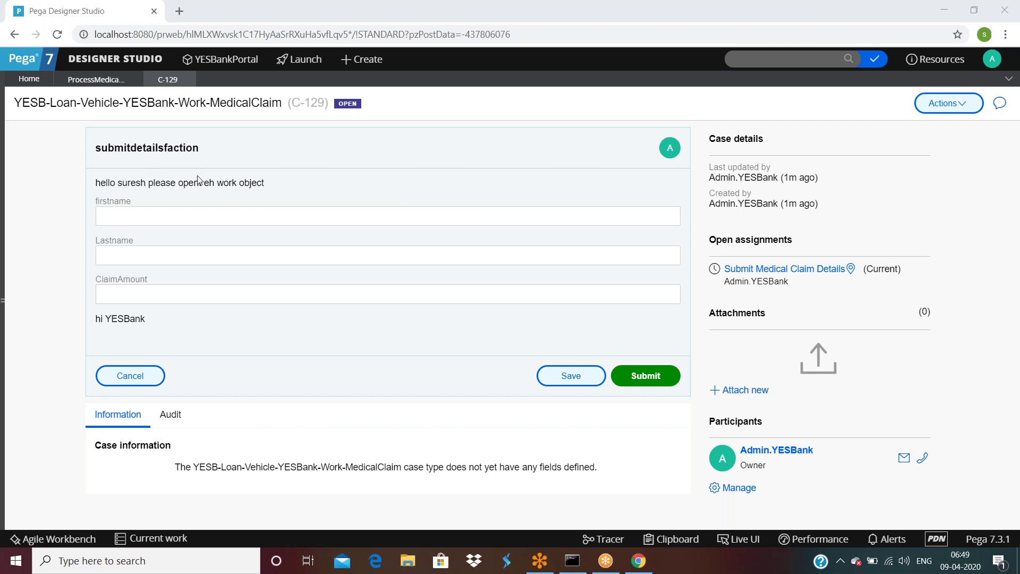
click(672, 538)
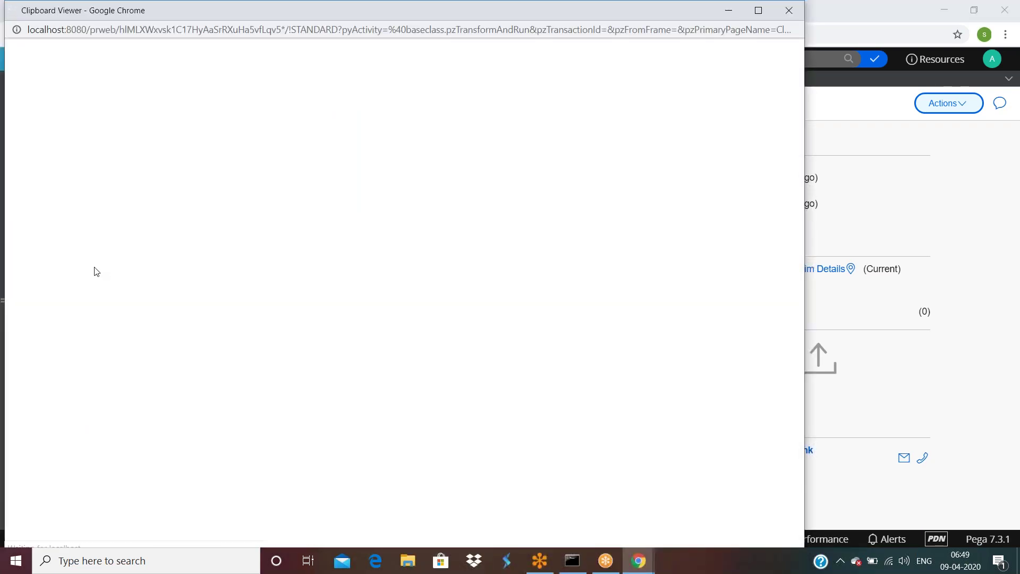
Step: Select pyWorkPage under thread C-129, scroll through its properties, then close the Clipboard window
scroll(141, 345, down, 2)
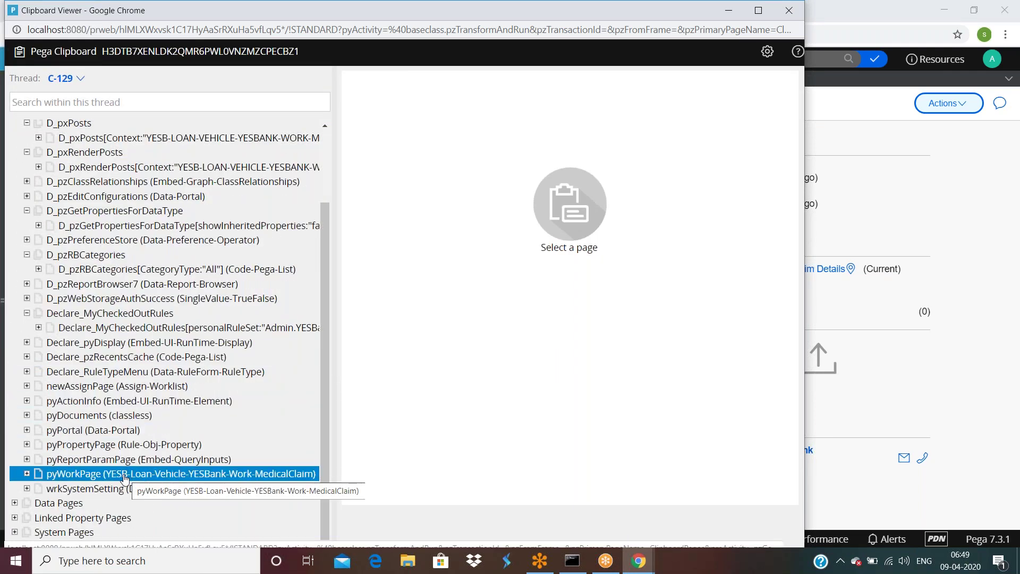
click(125, 476)
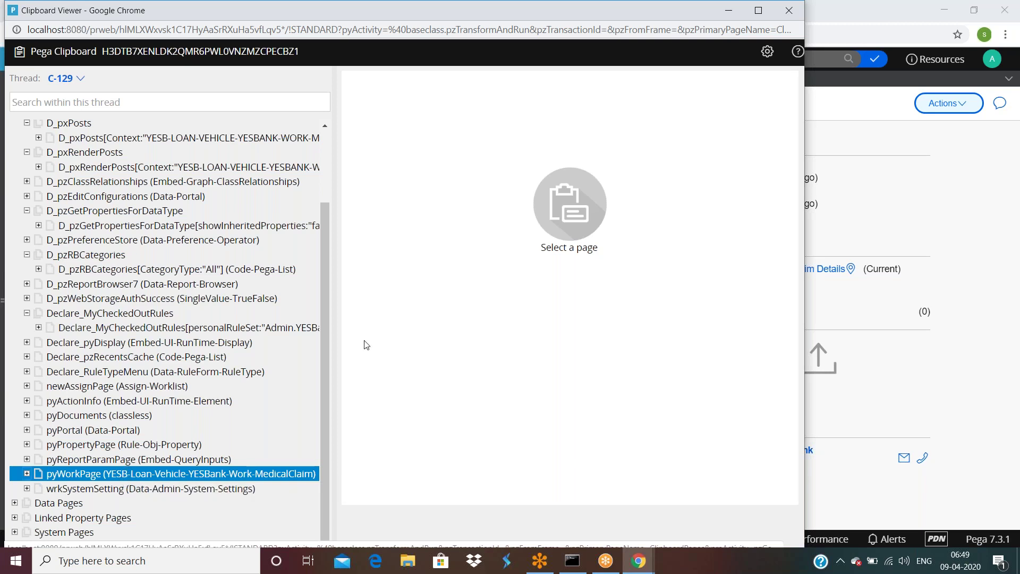
scroll(417, 340, down, 8)
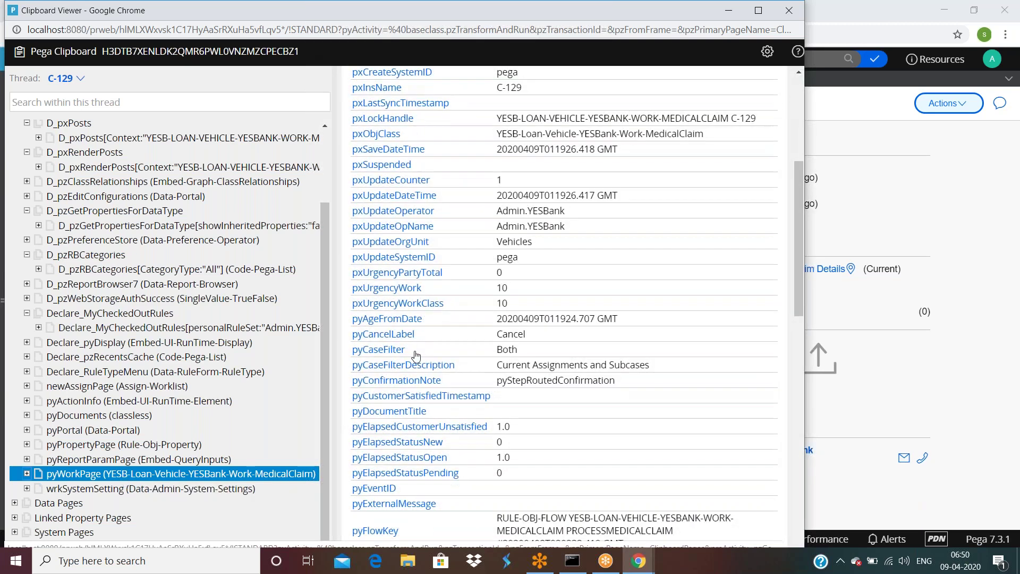
scroll(416, 356, down, 4)
scroll(416, 356, up, 7)
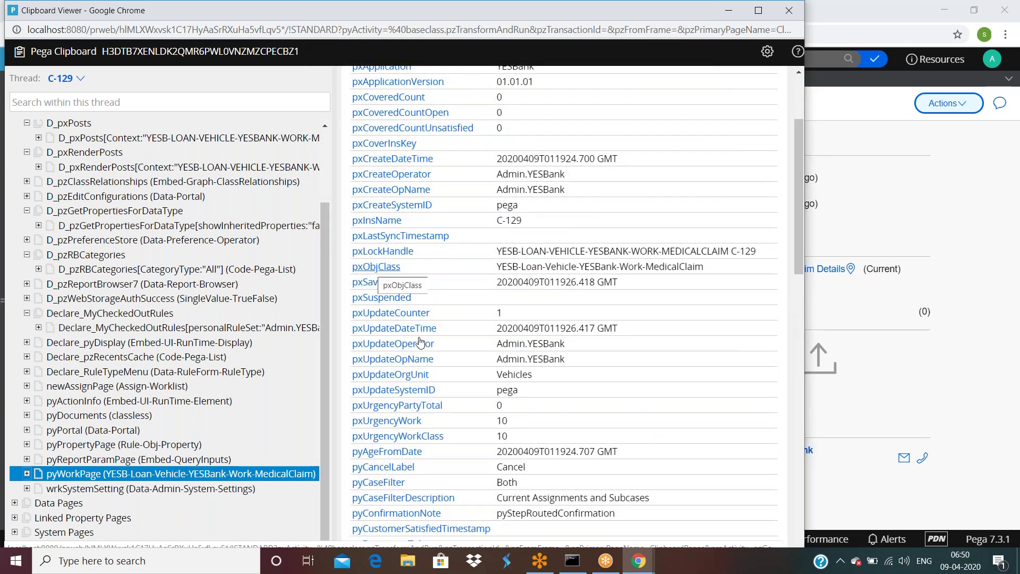
scroll(423, 359, down, 6)
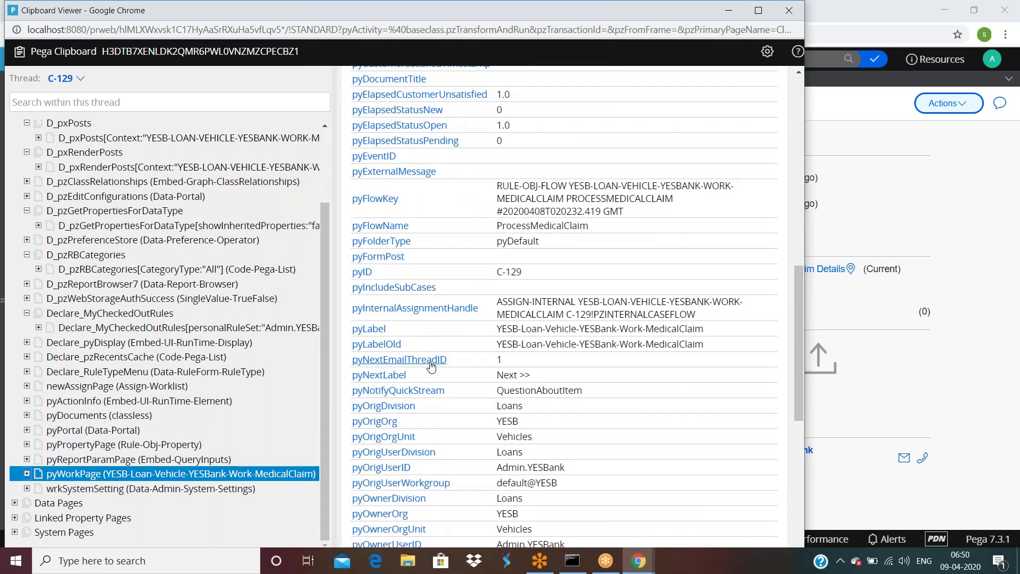
scroll(418, 371, down, 3)
scroll(417, 370, down, 2)
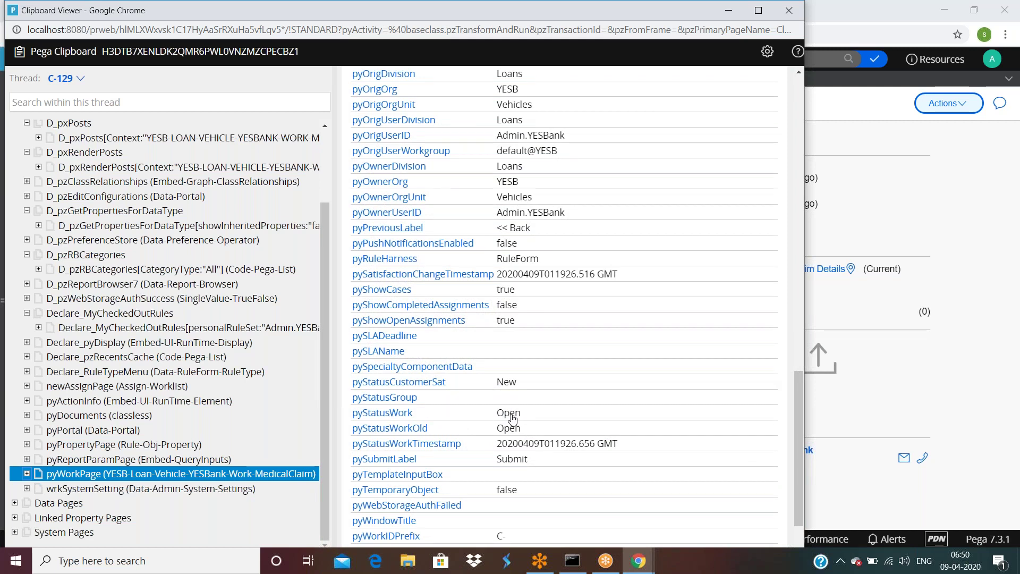
scroll(484, 397, down, 1)
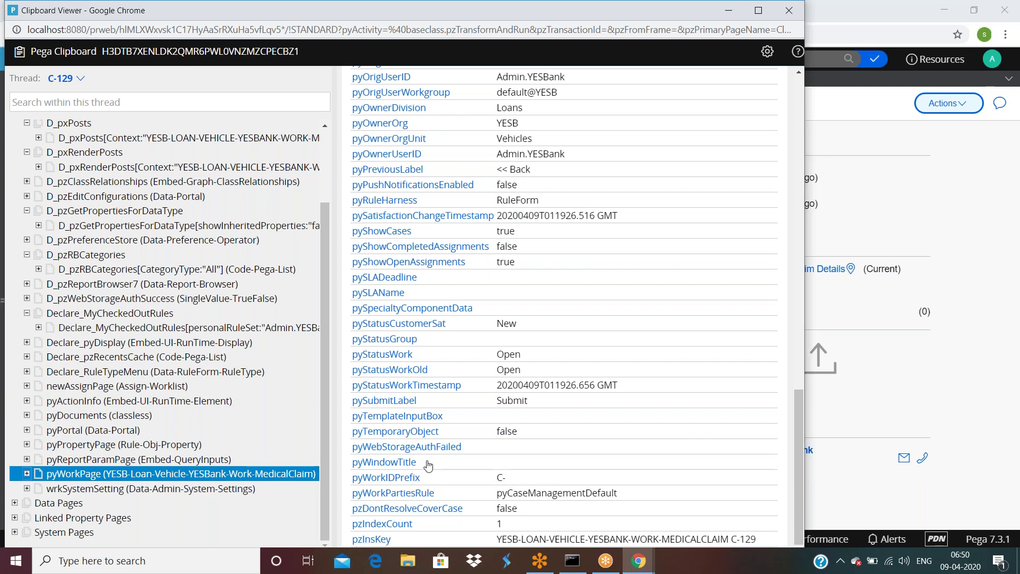
scroll(428, 465, up, 5)
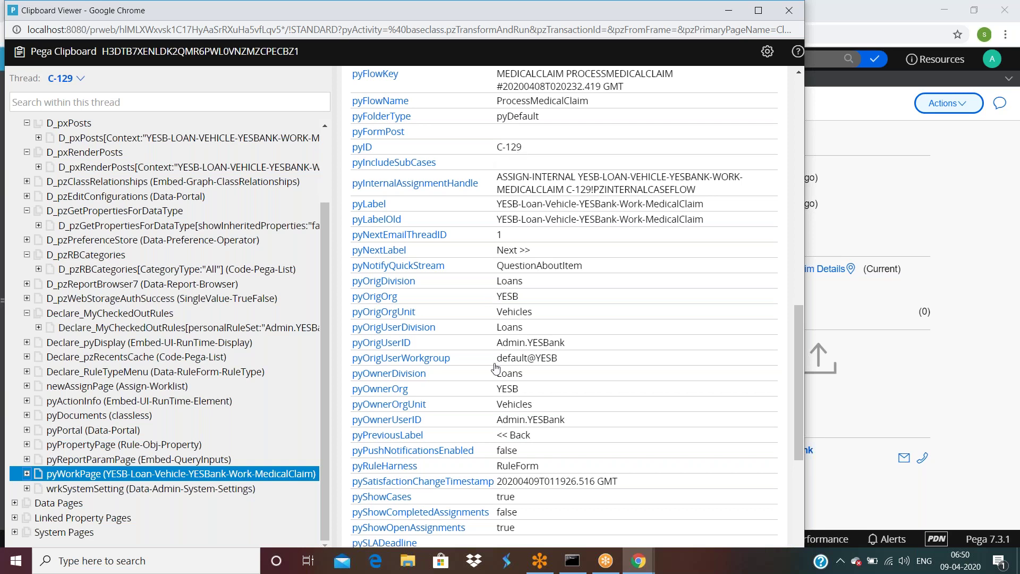
scroll(495, 368, up, 3)
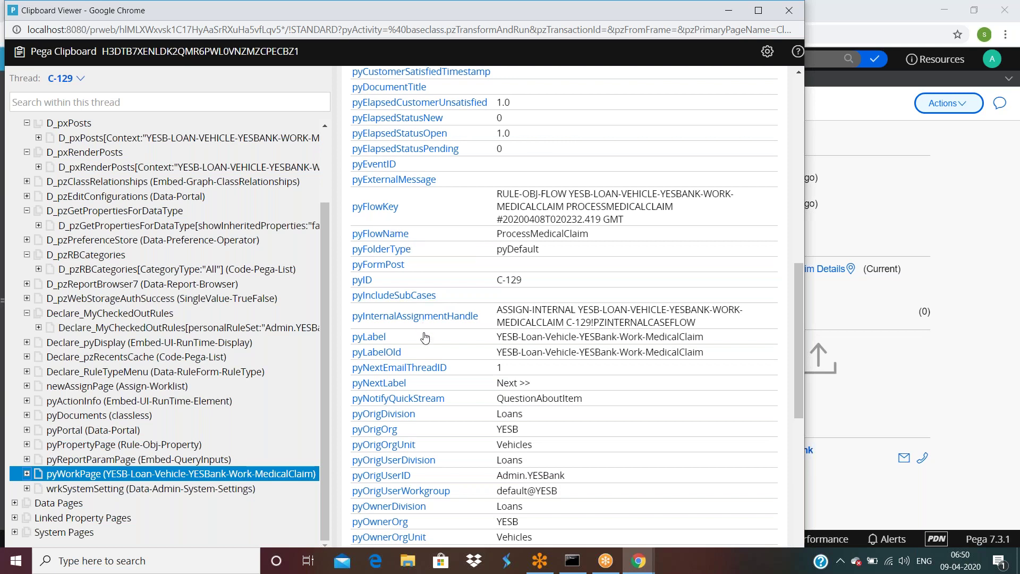
scroll(425, 338, up, 3)
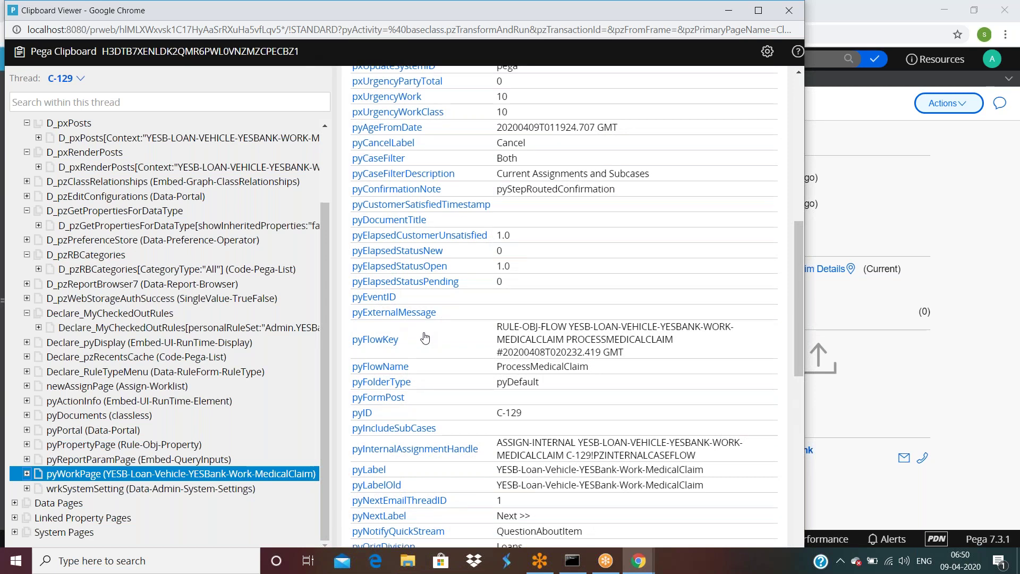
scroll(425, 338, up, 10)
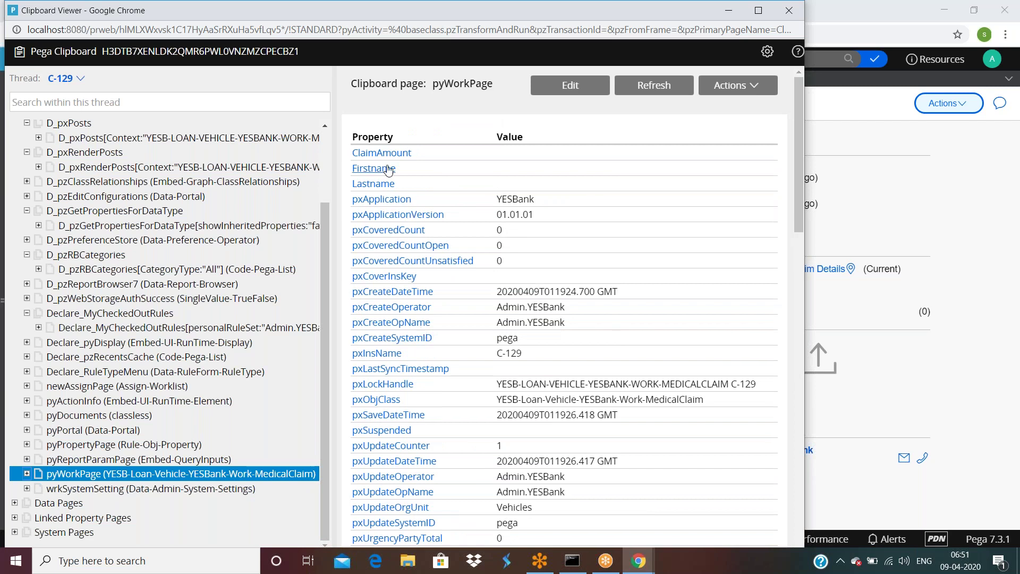
click(928, 160)
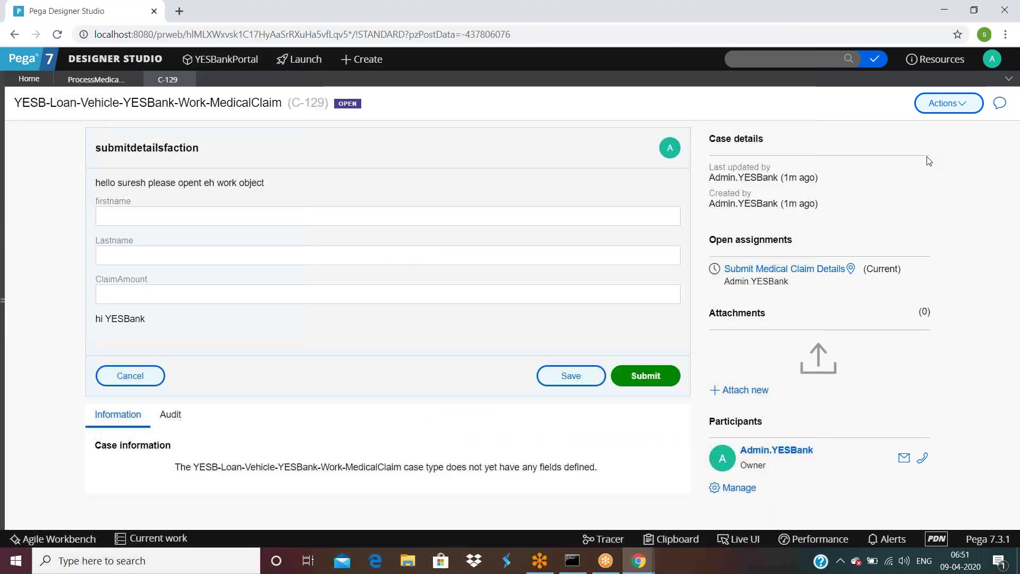
Step: Open Submit Medical Claim Details properties and inspect Assignment details, including Instructions 'myinr' and the confirmation note
click(101, 79)
double_click(218, 263)
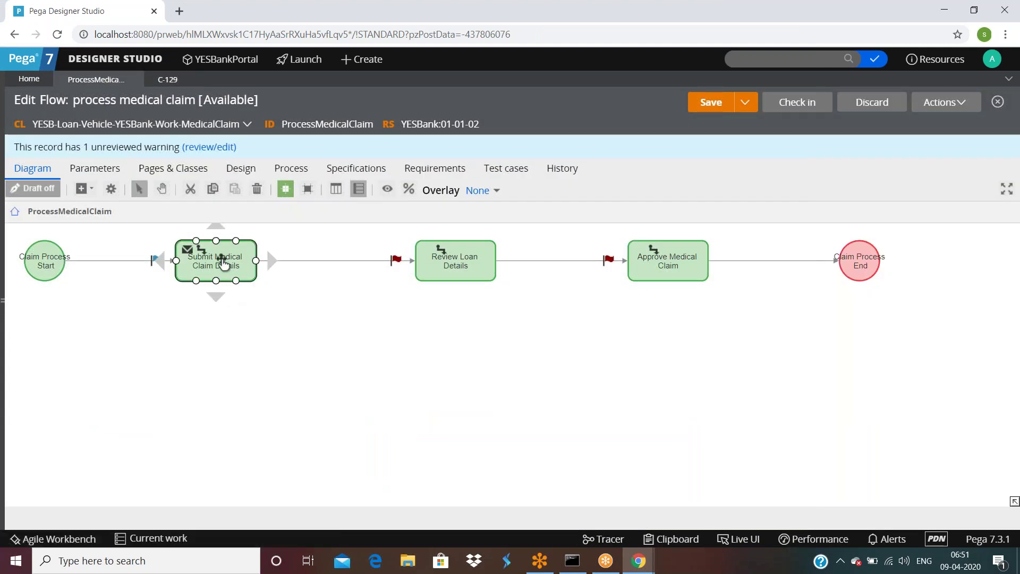
scroll(409, 280, down, 3)
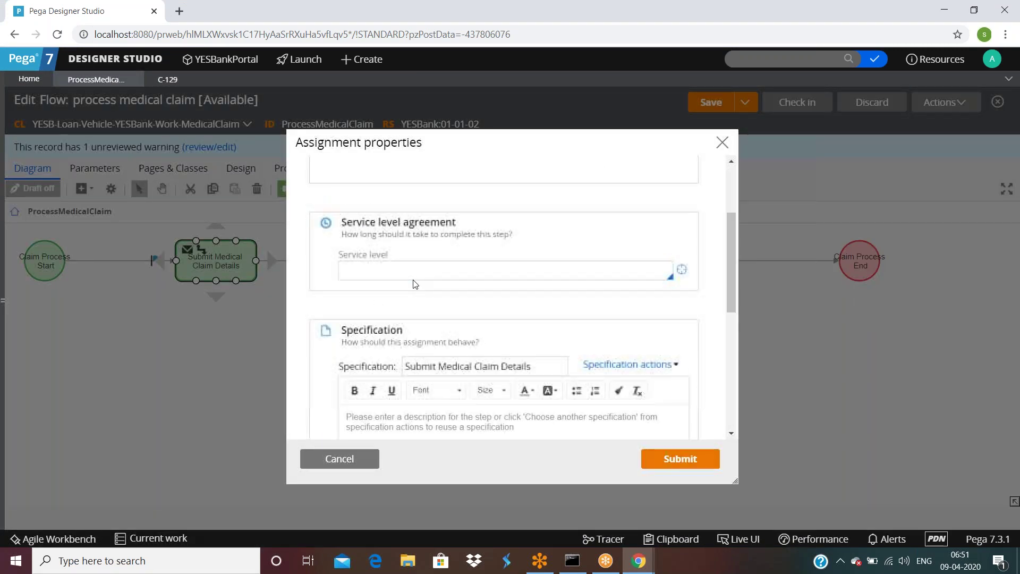
scroll(514, 294, down, 3)
scroll(514, 294, down, 3)
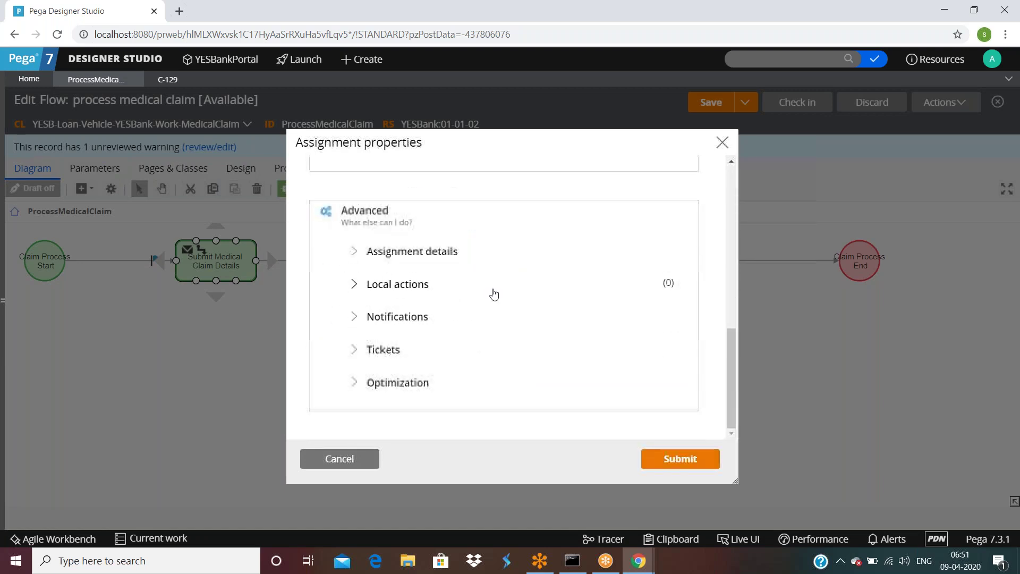
click(355, 251)
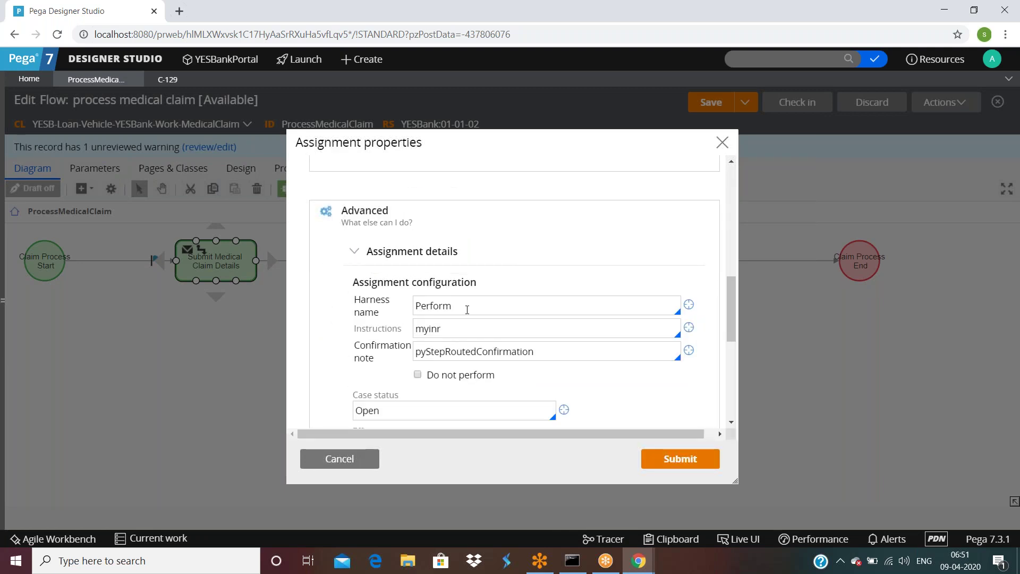
click(467, 328)
double_click(510, 351)
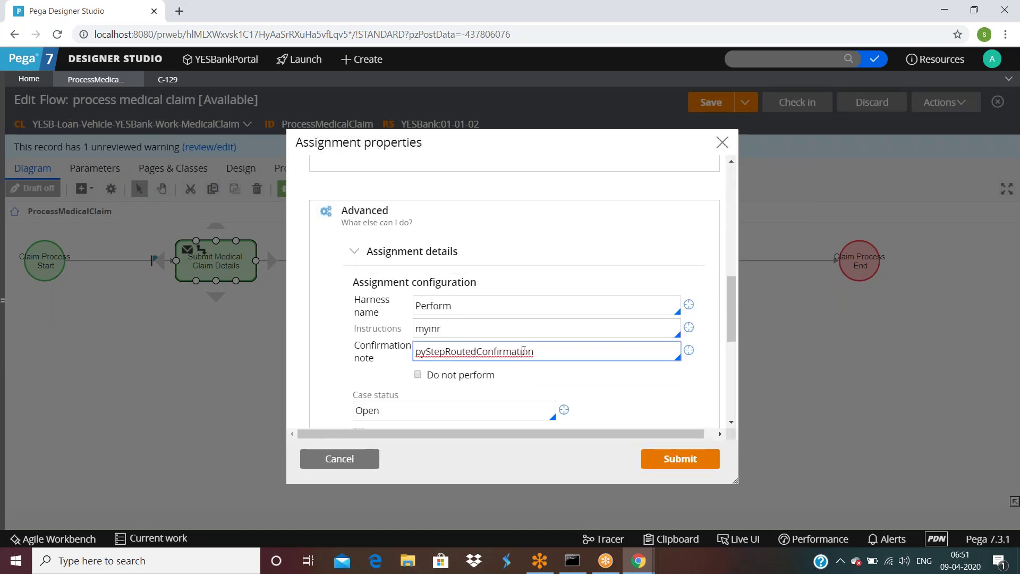
Step: Expand Local actions, inspect the empty entry, and cancel without saving
scroll(458, 249, down, 3)
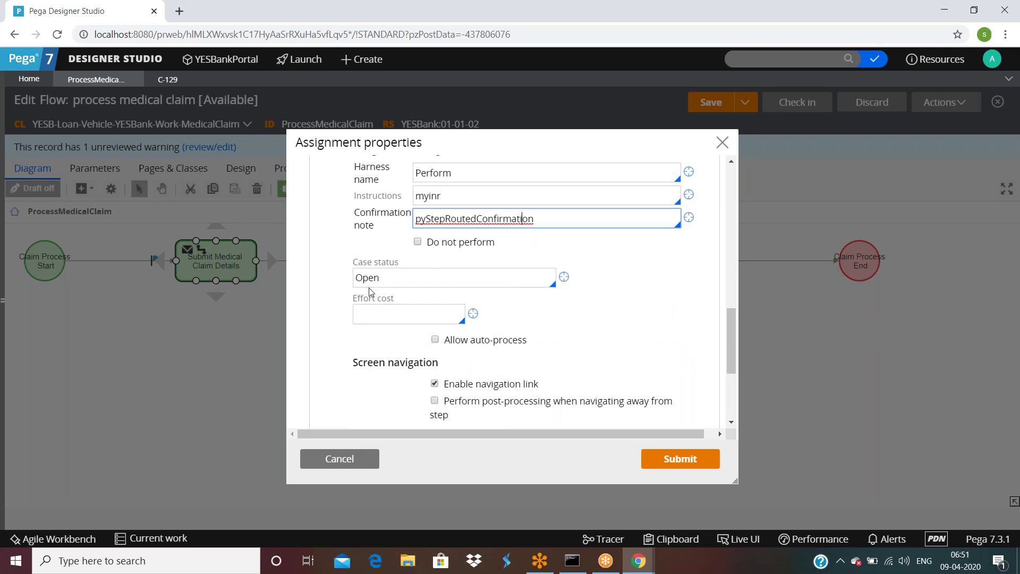
scroll(388, 278, down, 3)
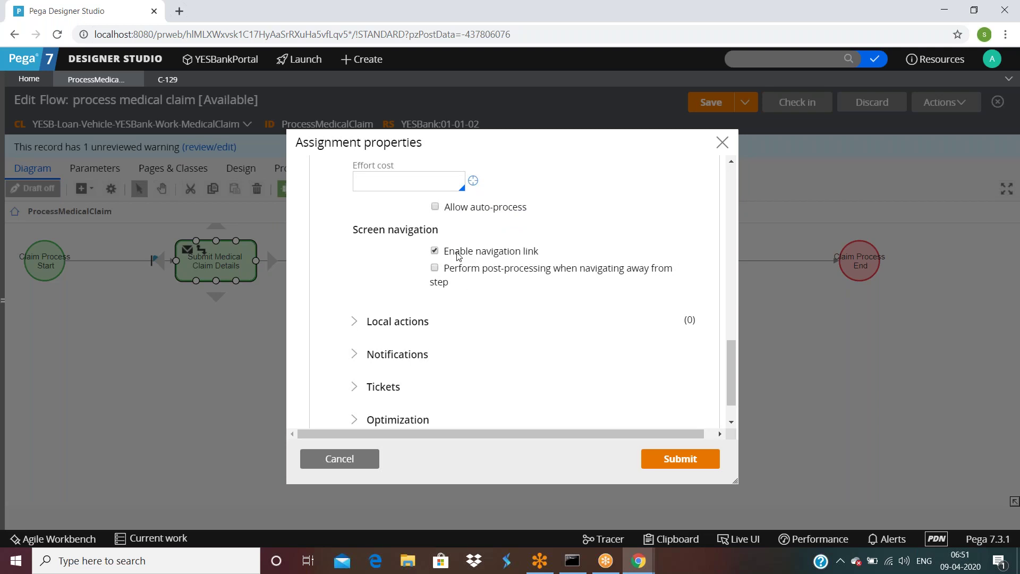
scroll(551, 345, down, 1)
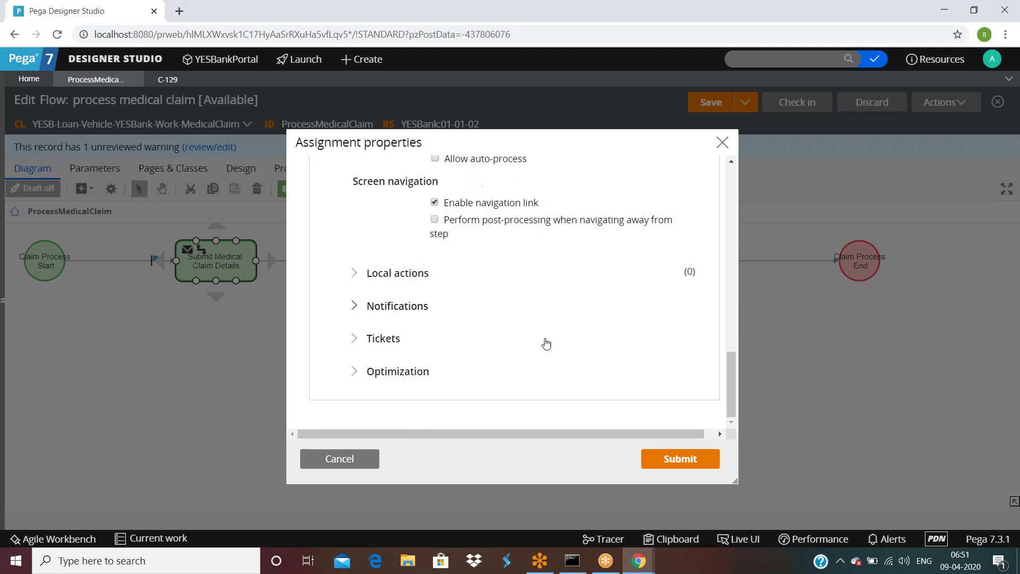
click(359, 273)
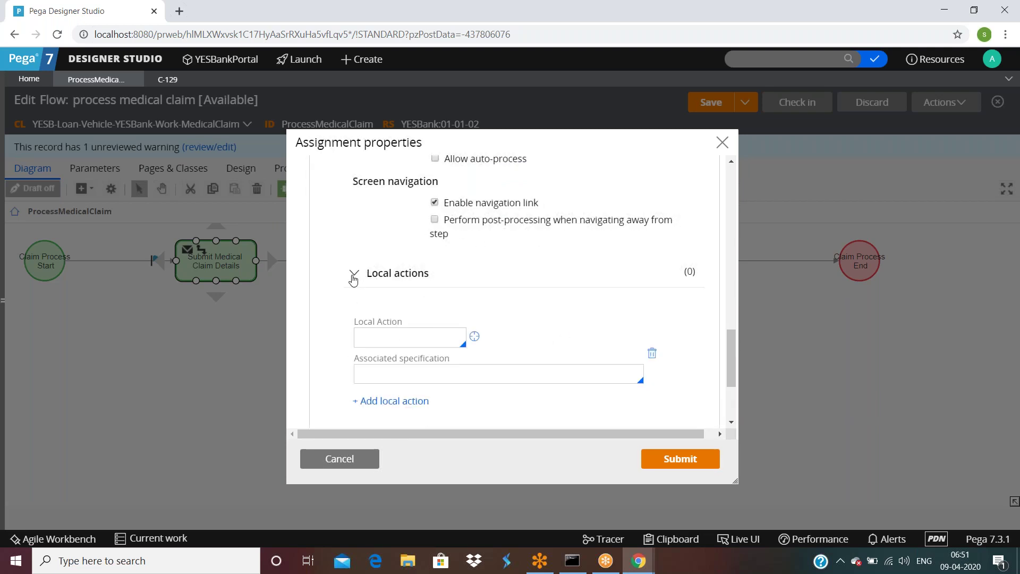
scroll(354, 283, down, 1)
click(390, 271)
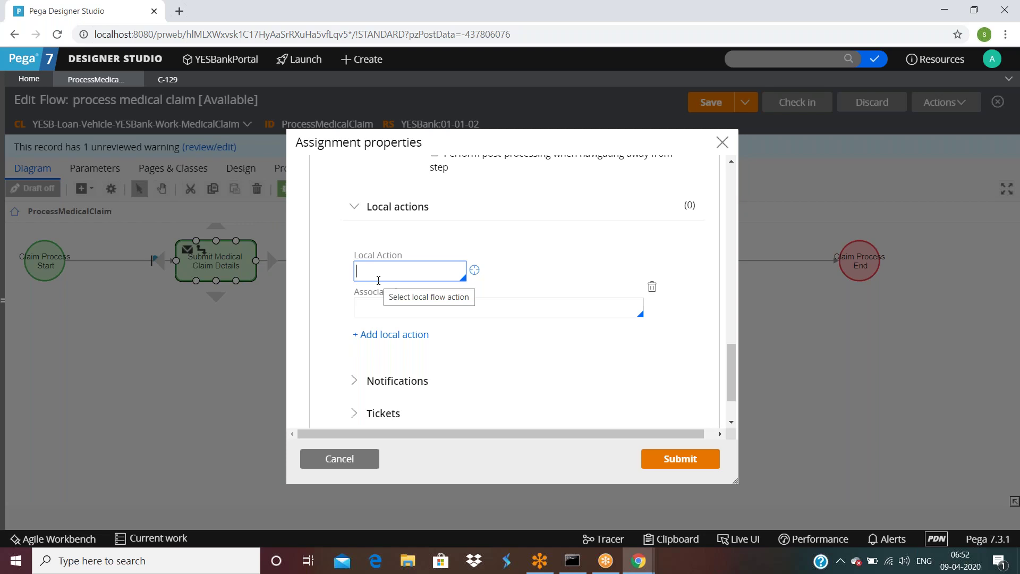
scroll(378, 280, up, 10)
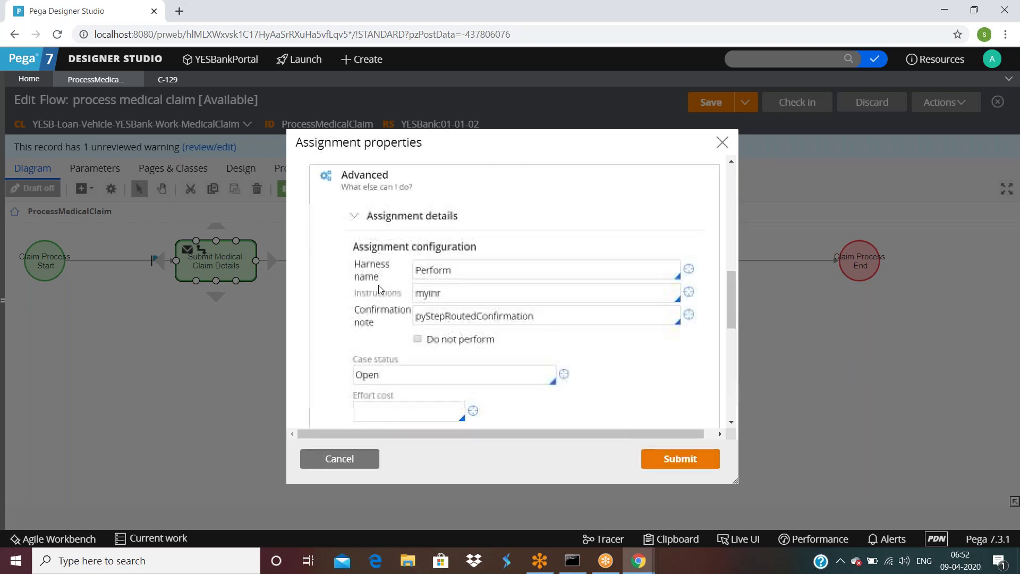
click(338, 461)
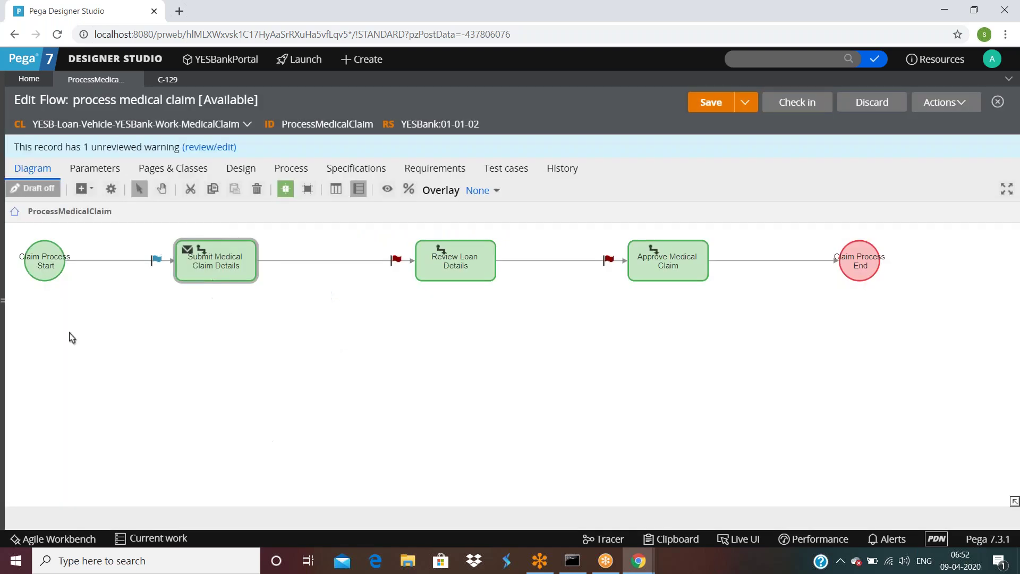
Step: Print case C-129 from its Actions menu and close the print popup
click(169, 81)
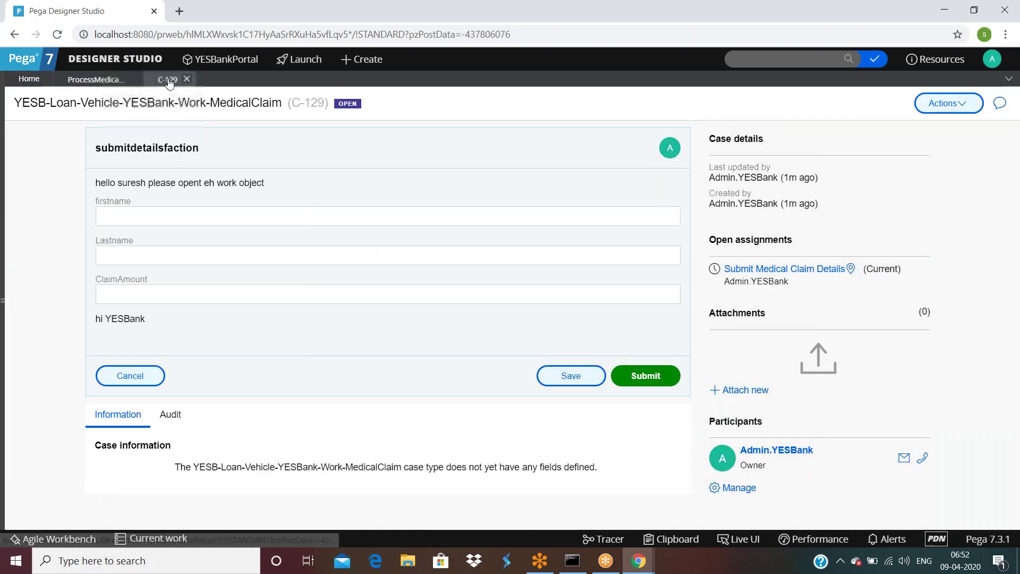
click(939, 113)
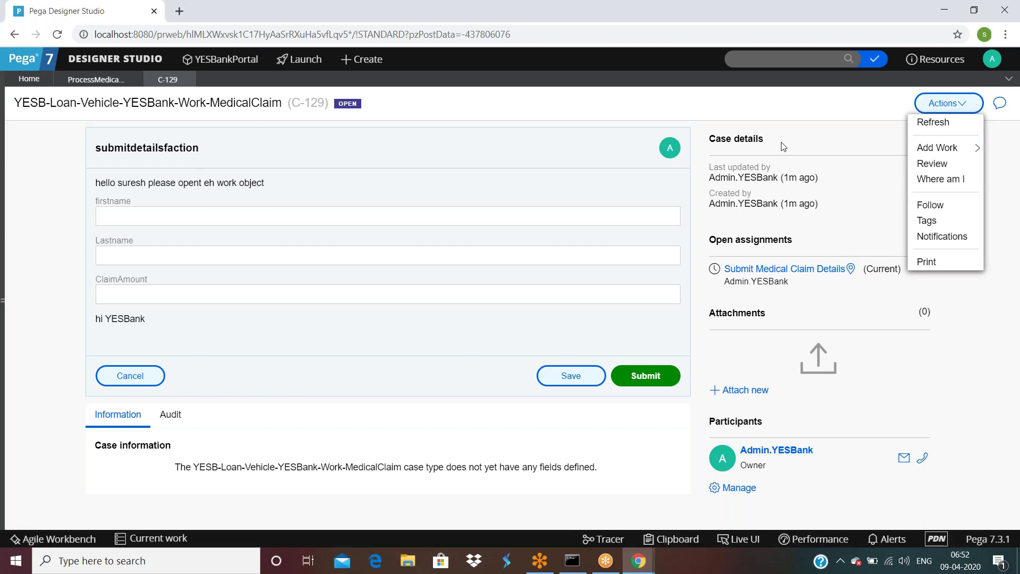
click(245, 208)
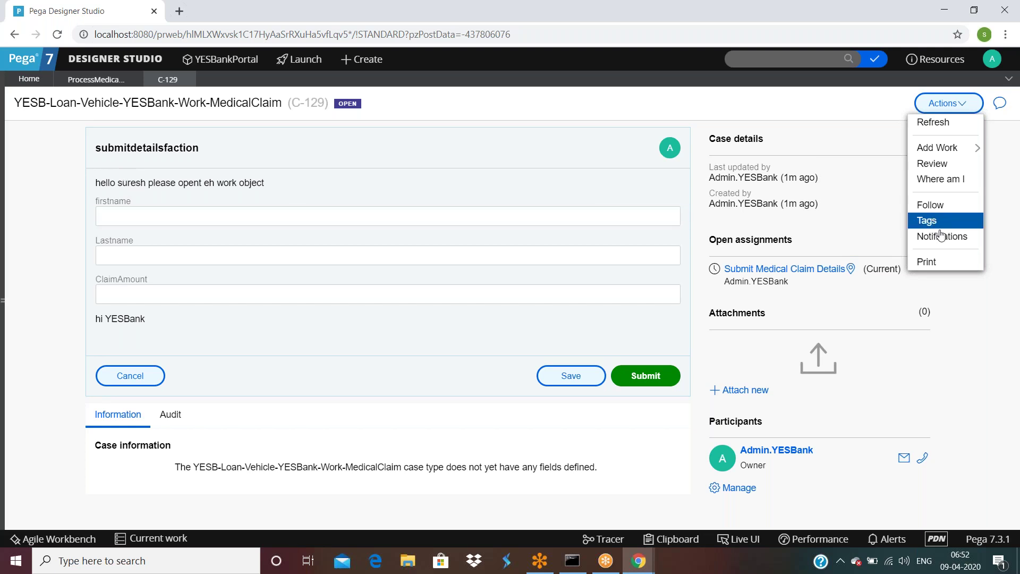
click(925, 264)
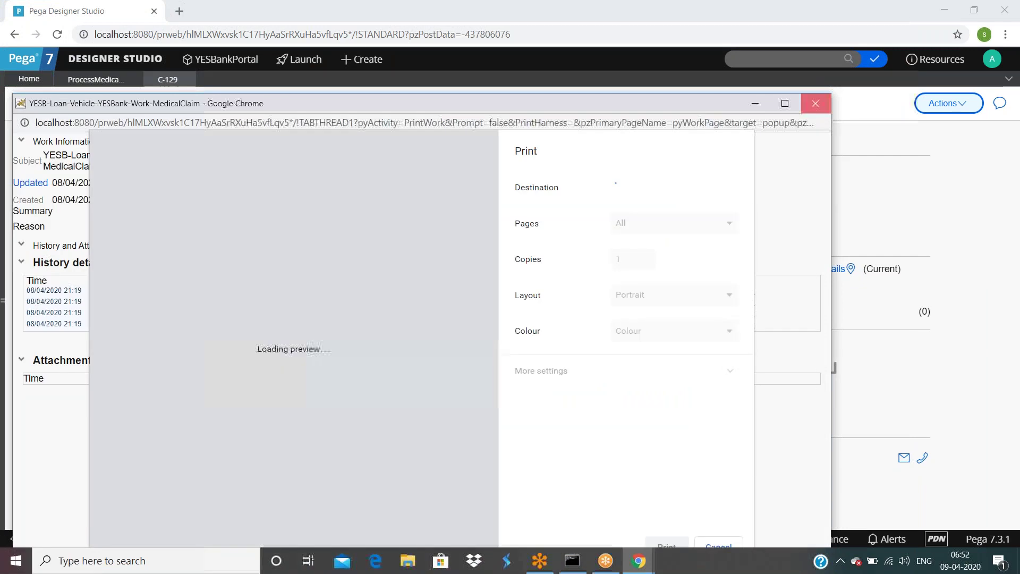
click(815, 103)
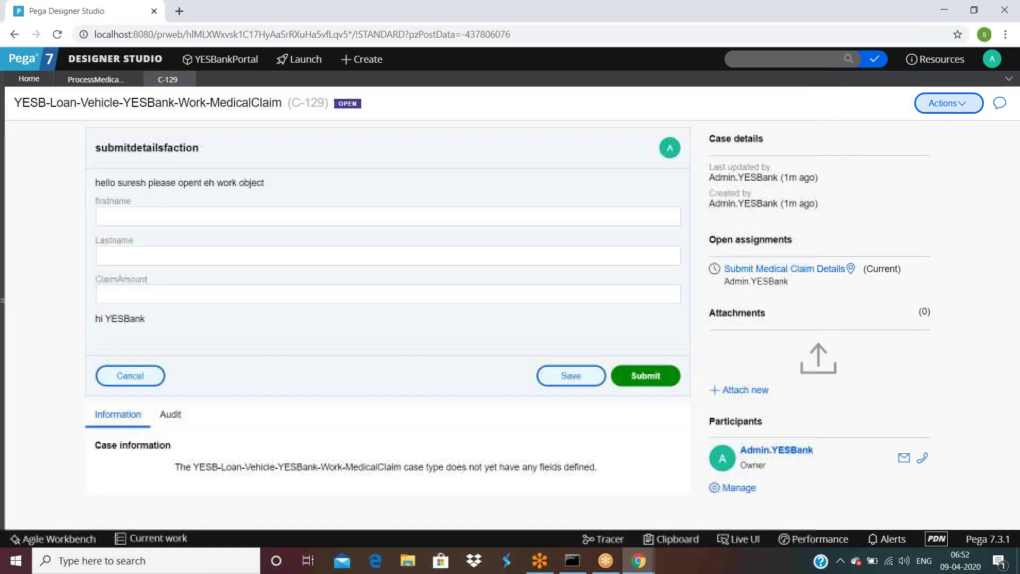
Step: View case C-129 in Review mode, then Begin the open assignment
click(946, 108)
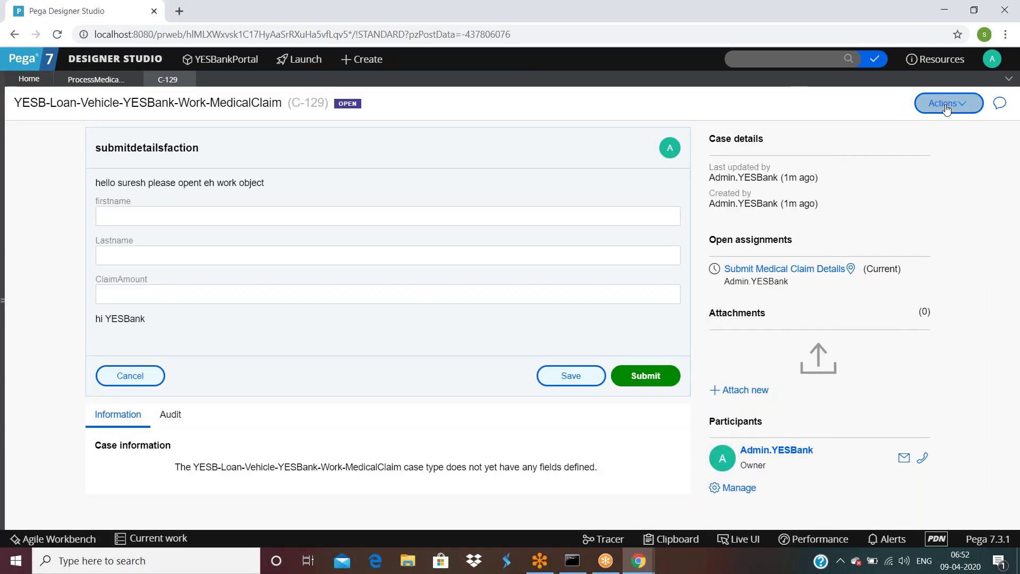
mouse_move(945, 153)
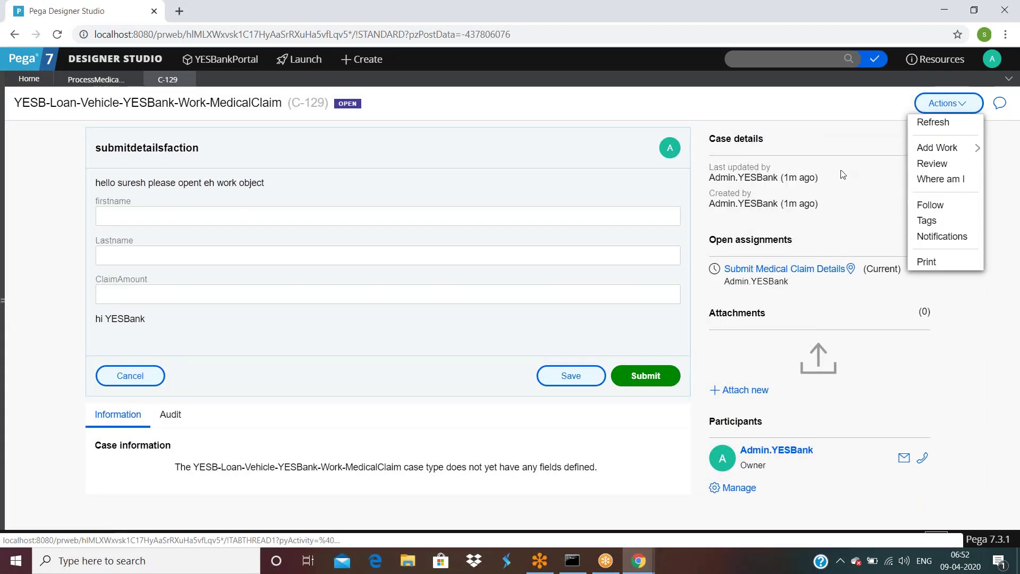
click(931, 164)
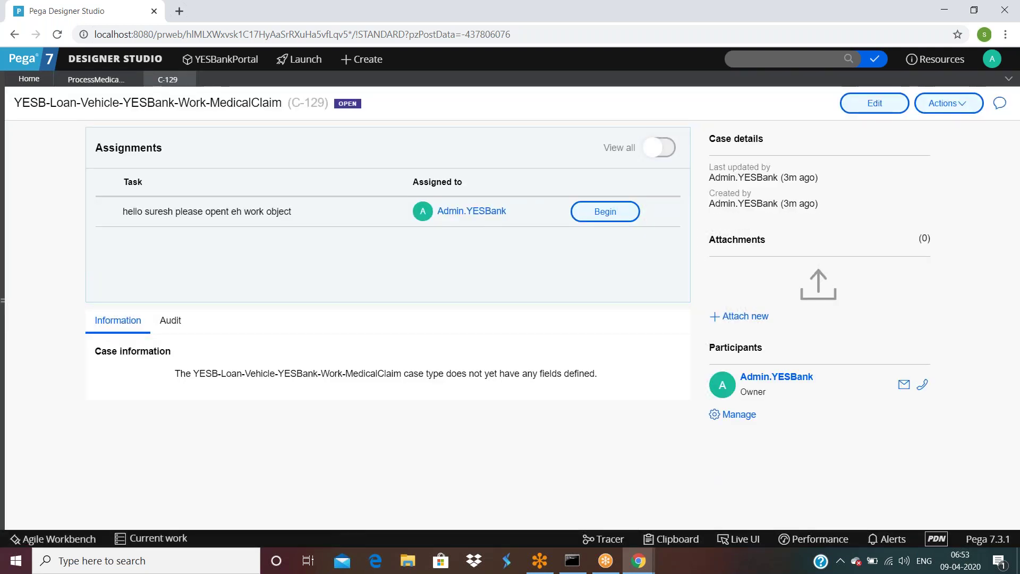
click(614, 218)
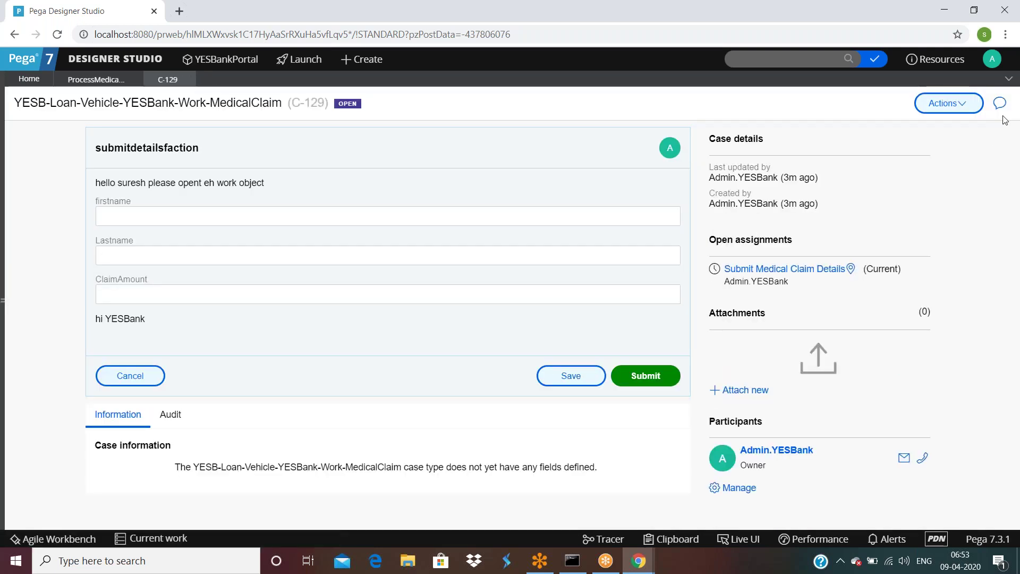
Step: Add a Request Feedback work item from Actions > Add Work and submit it
click(949, 103)
mouse_move(947, 148)
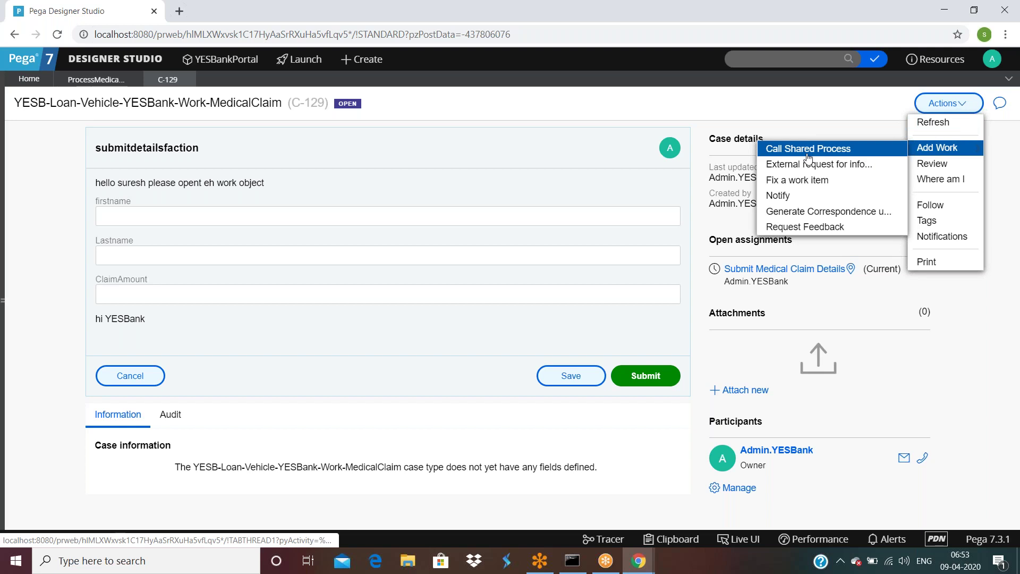
click(804, 226)
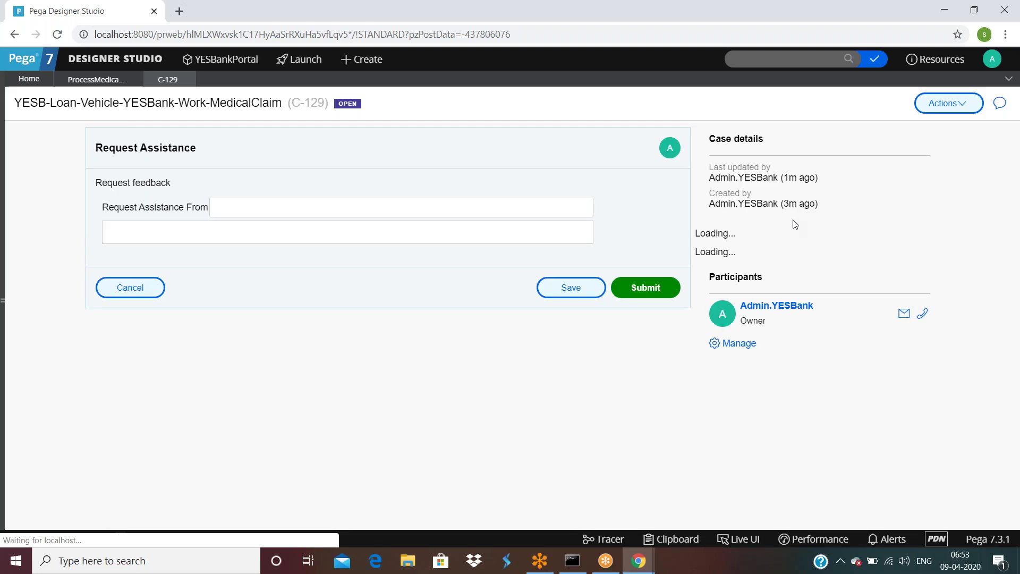
click(640, 287)
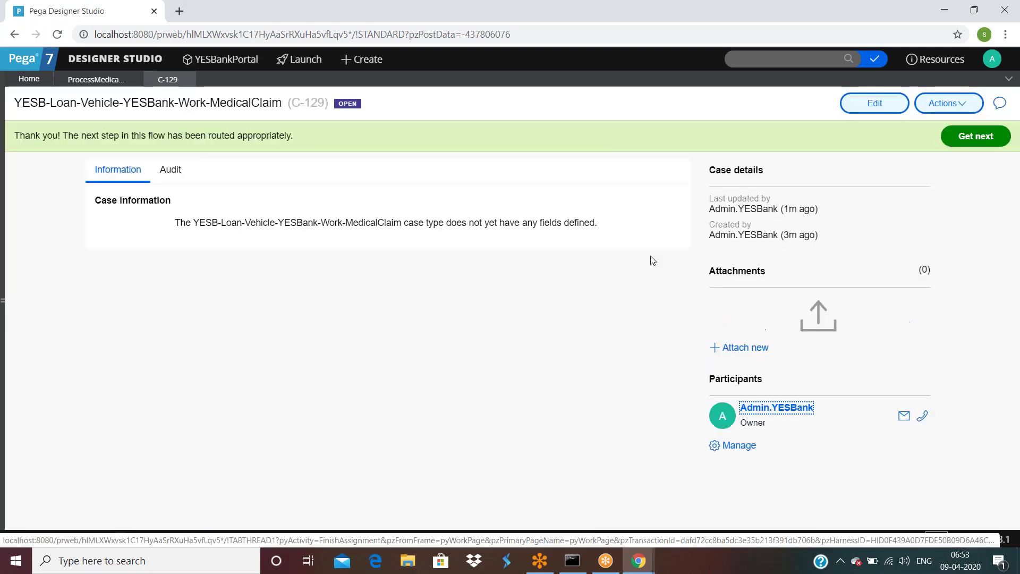
click(947, 103)
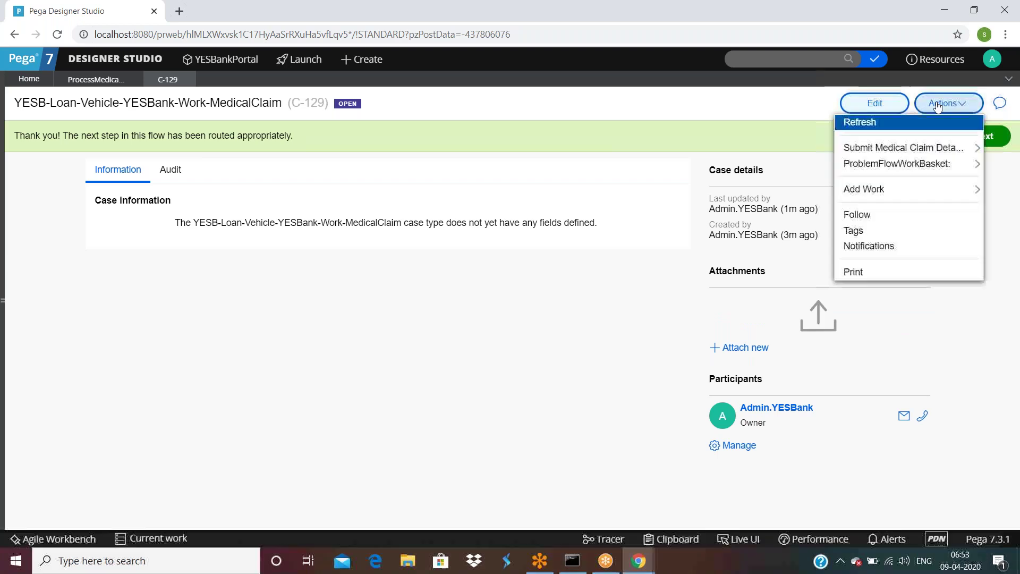
Step: Refresh case C-129, resume the Submit Medical Claim Details assignment, and show the Actions > Add Work submenu
click(868, 123)
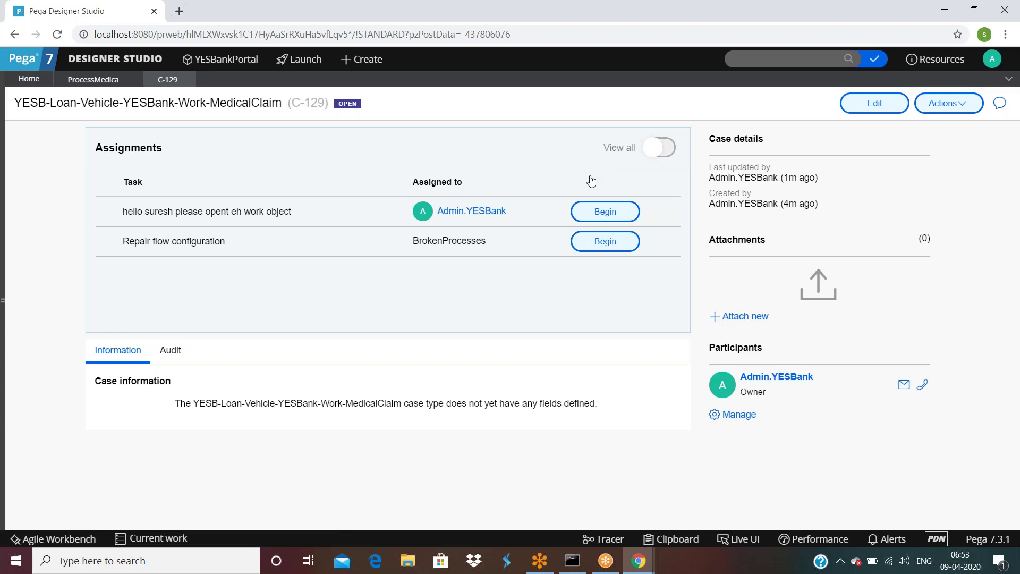
click(605, 213)
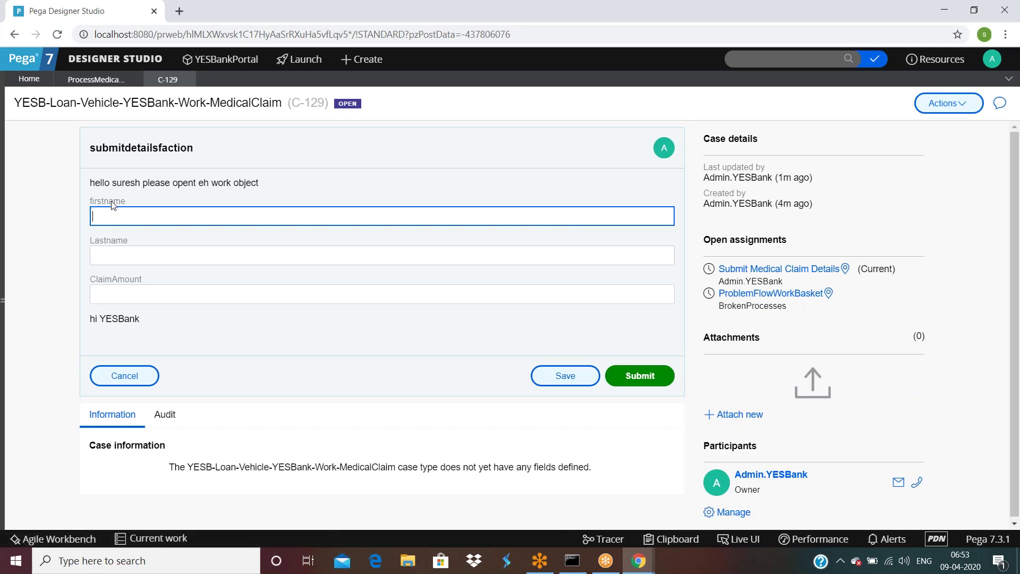
click(949, 106)
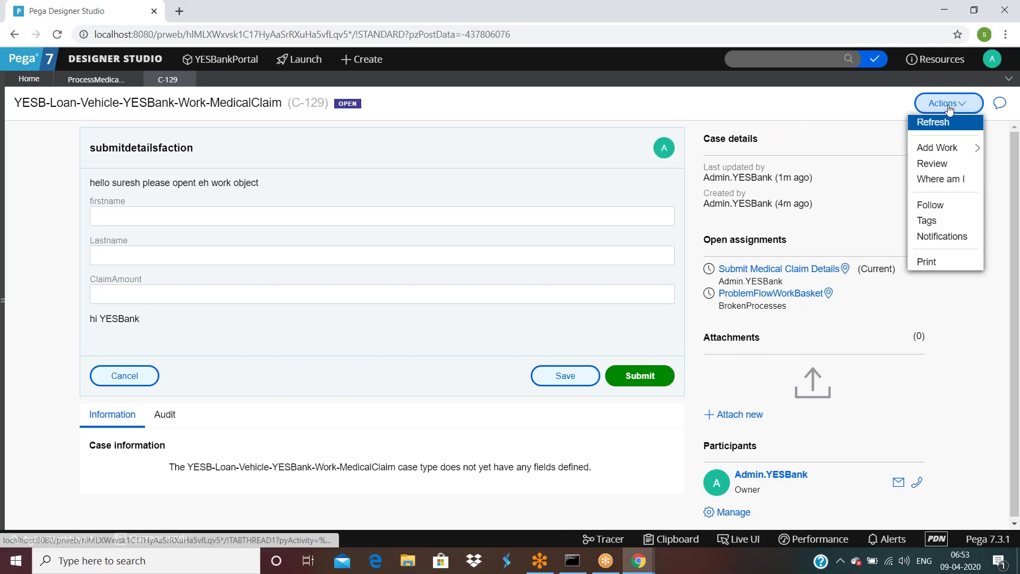
mouse_move(937, 149)
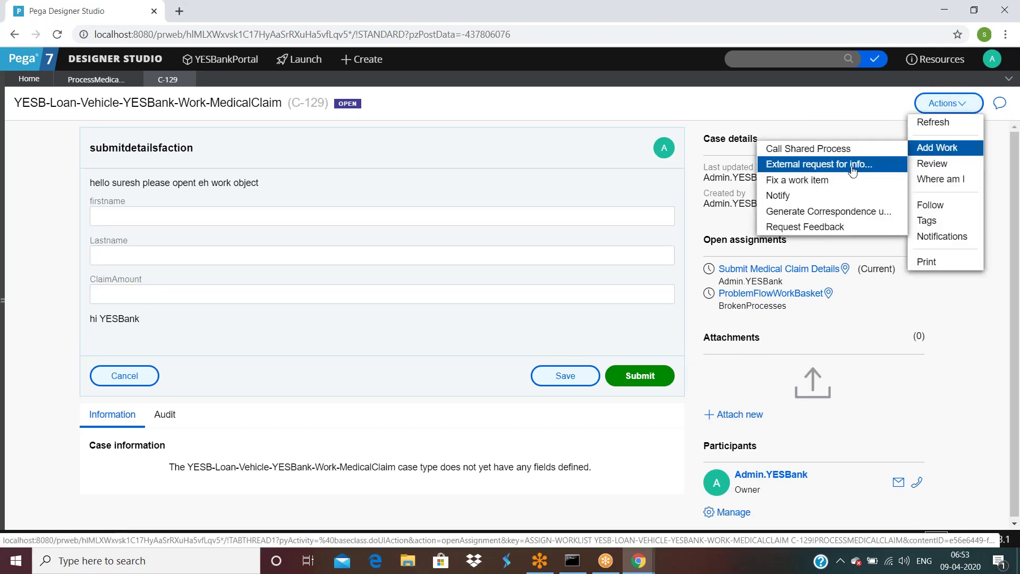
Step: Create a correspondence to the Owner using the Resolution template, delivery option Send, and submit it
click(779, 196)
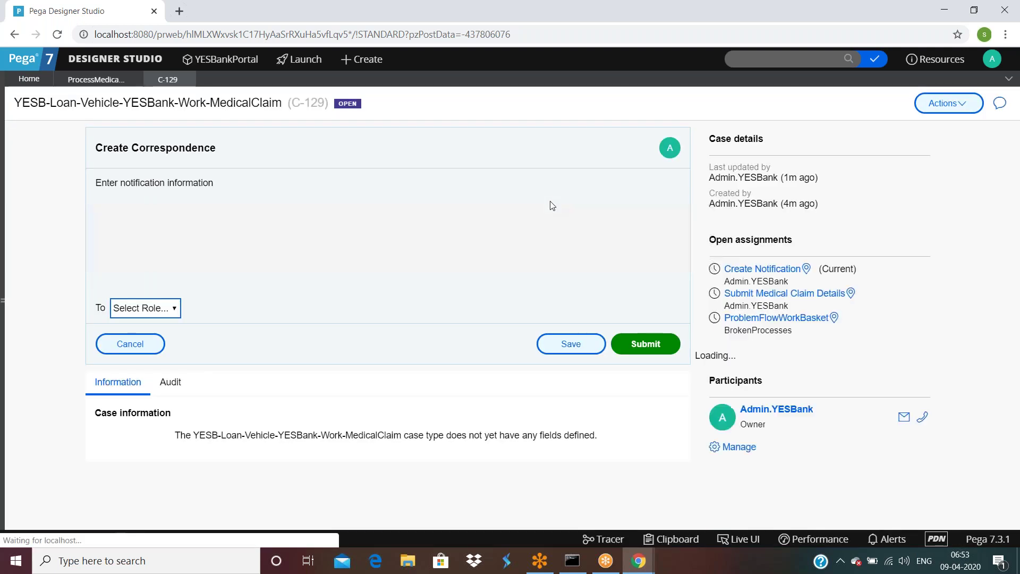
click(154, 308)
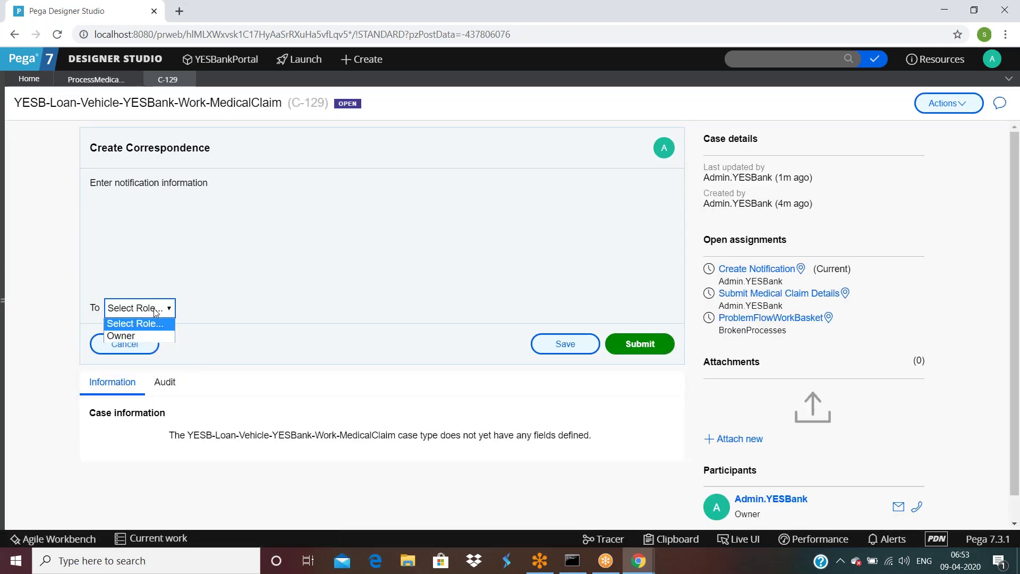
click(140, 336)
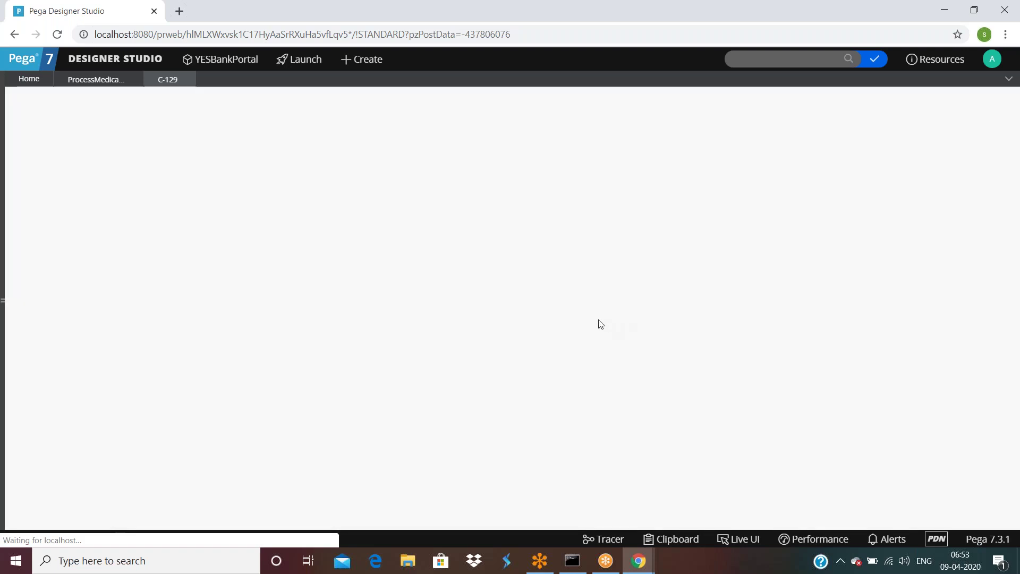
click(255, 311)
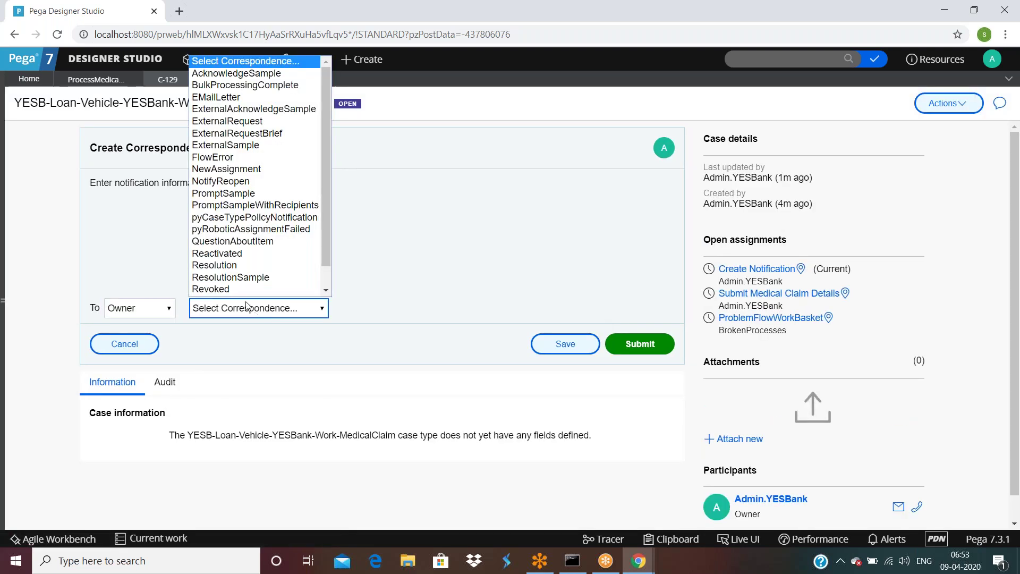
click(239, 243)
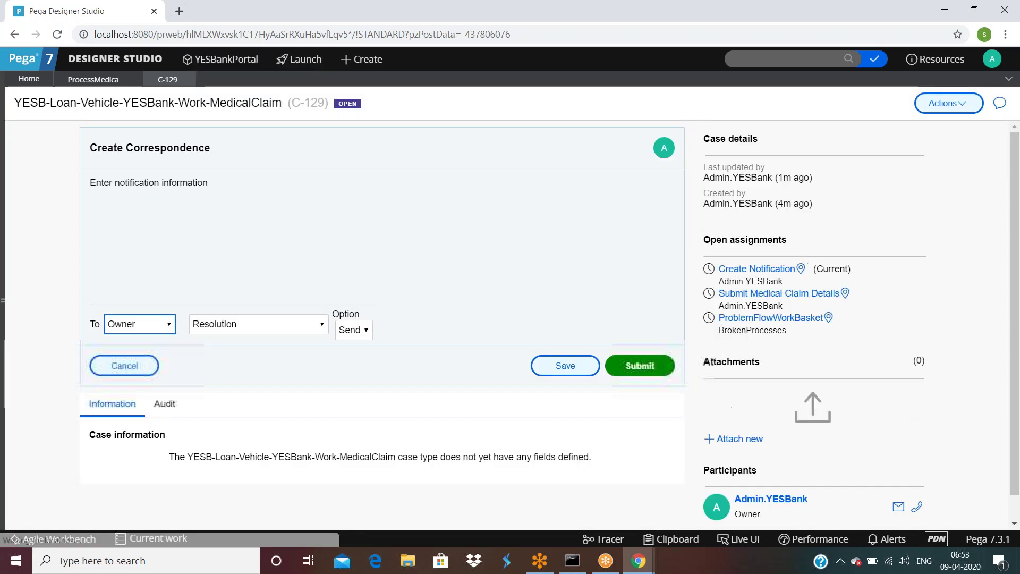
click(351, 329)
click(360, 329)
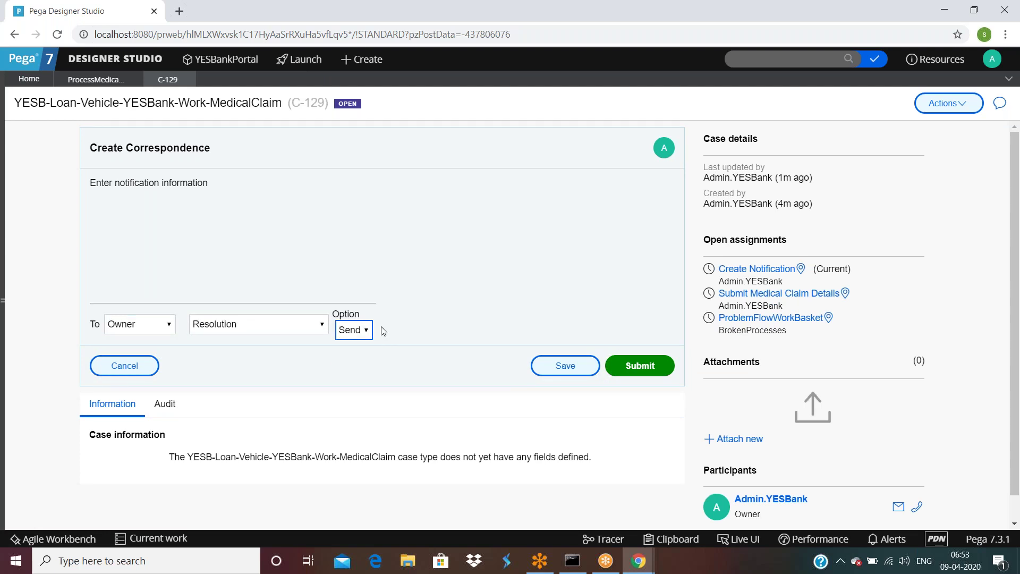
click(627, 371)
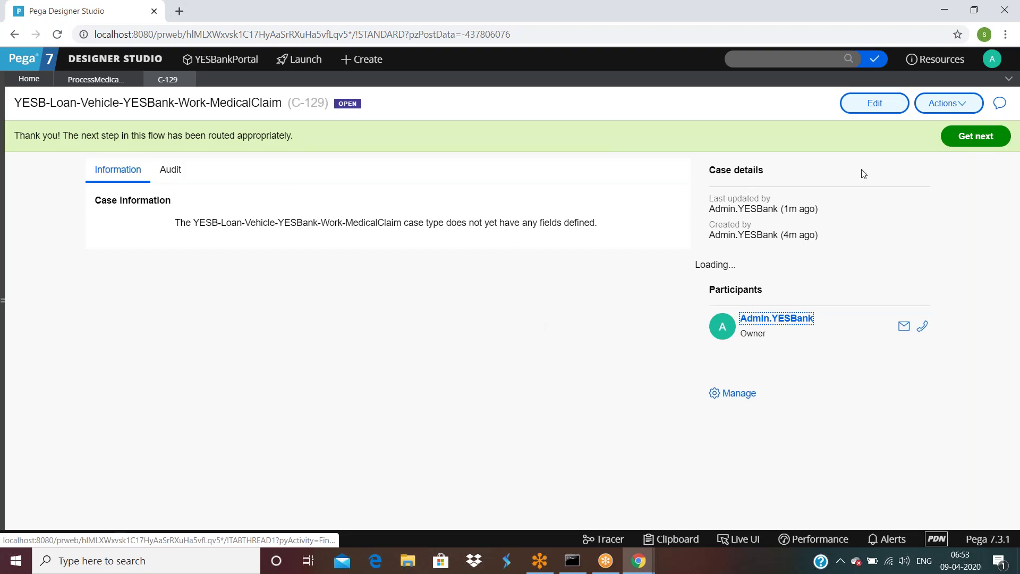
Step: Start the submitdetailsfaction action on case C-129 and review its Actions menu again
click(948, 105)
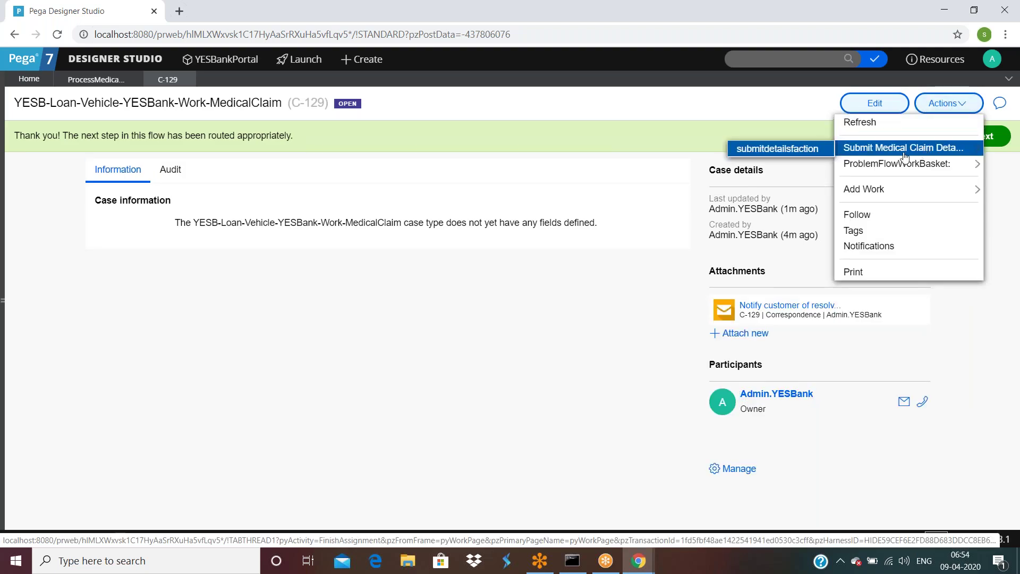
click(806, 152)
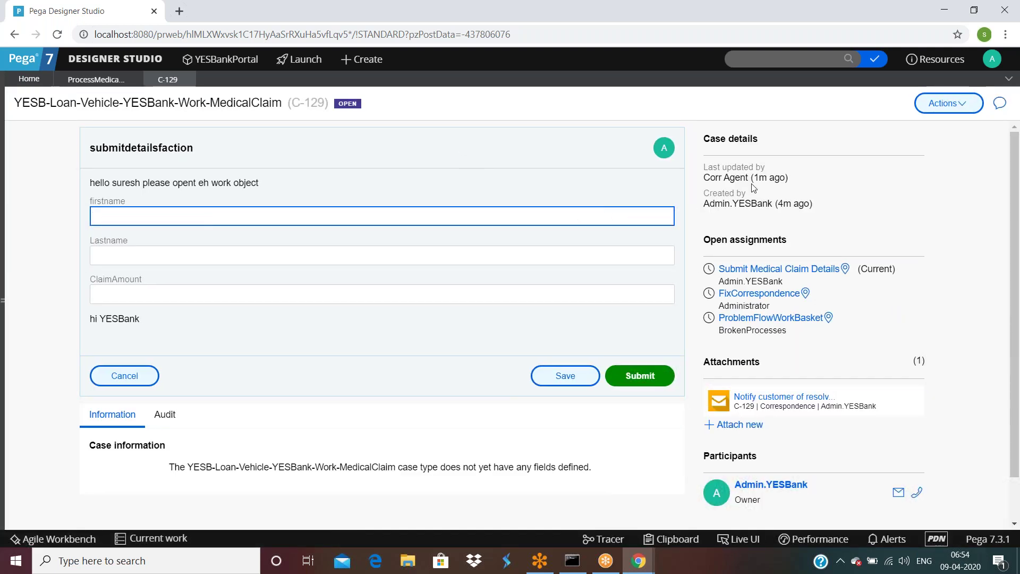
click(948, 104)
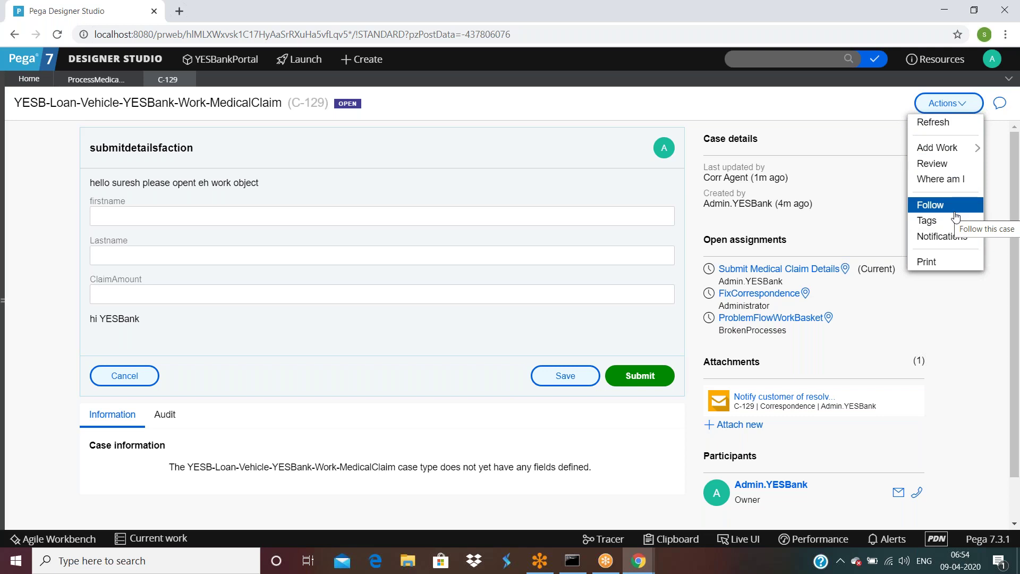
click(173, 209)
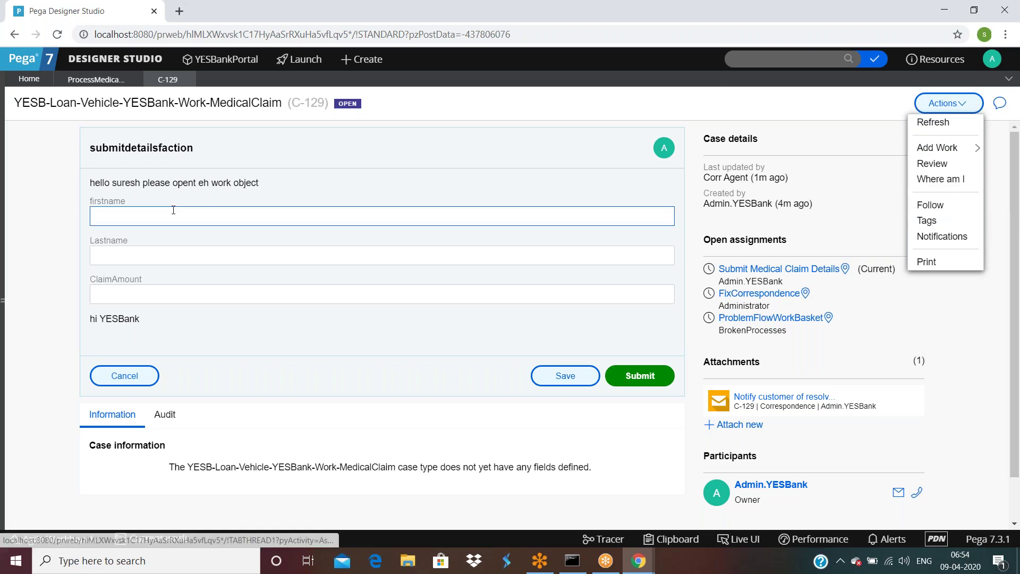
click(959, 103)
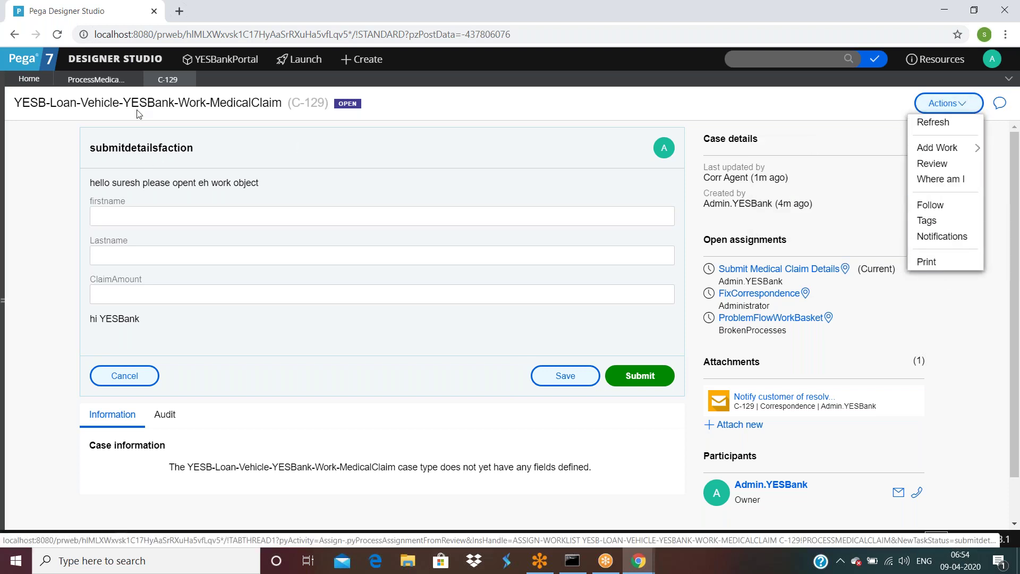
Step: Inspect the Submit Medical Claim Details step in the Process Medical Claim flow, then return to C-129 with Live UI on
click(95, 80)
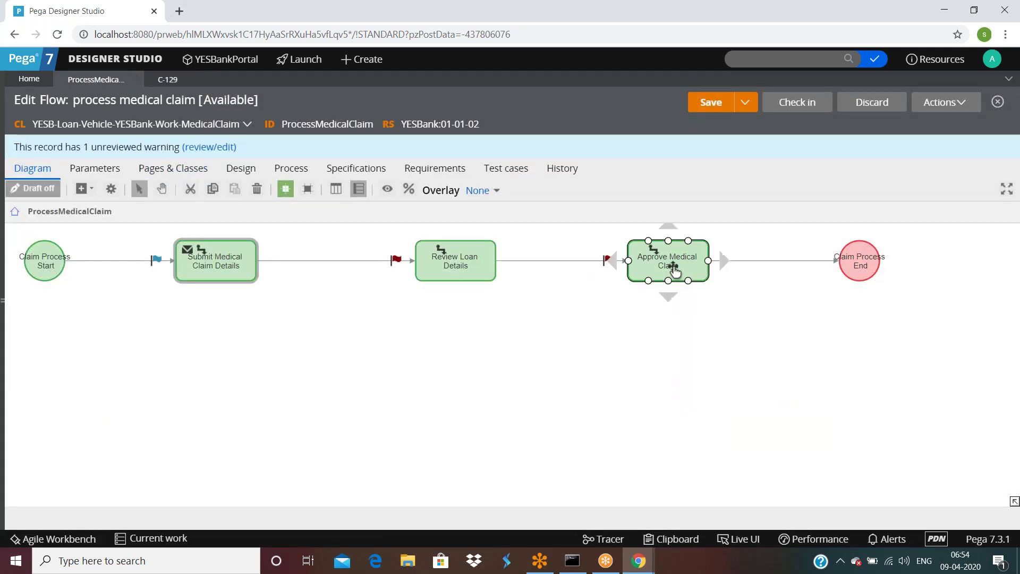
click(230, 273)
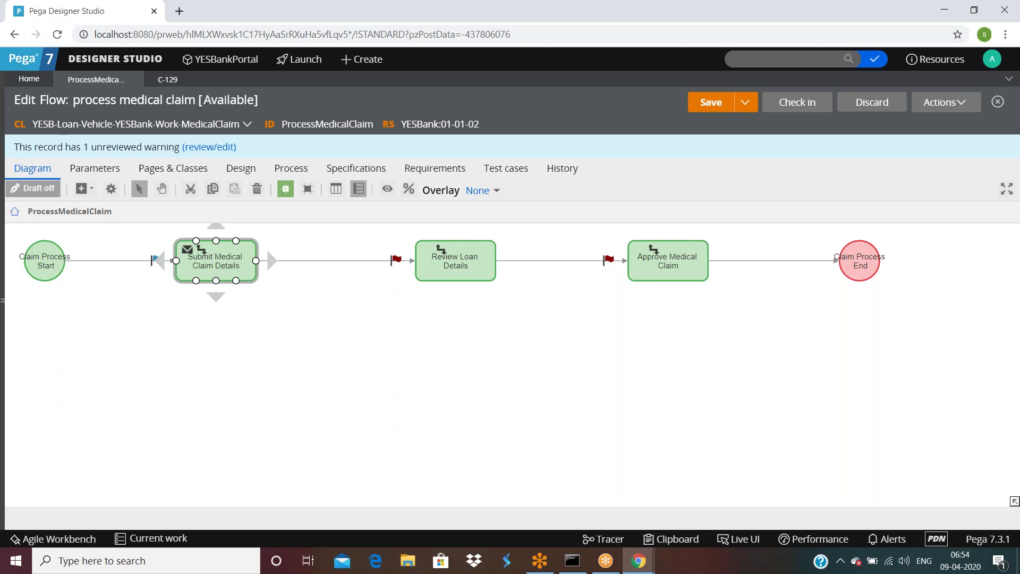
click(163, 81)
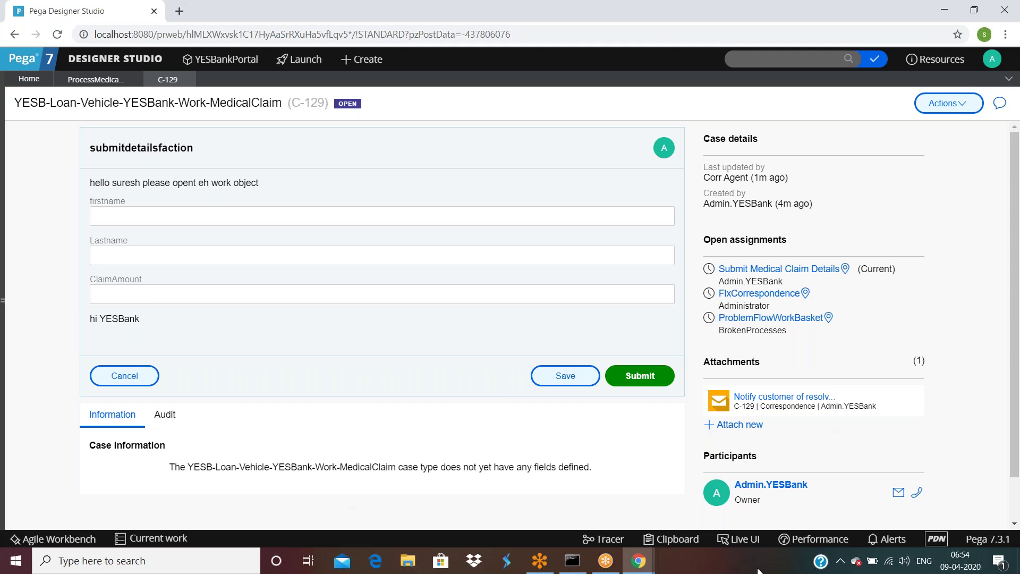
click(745, 539)
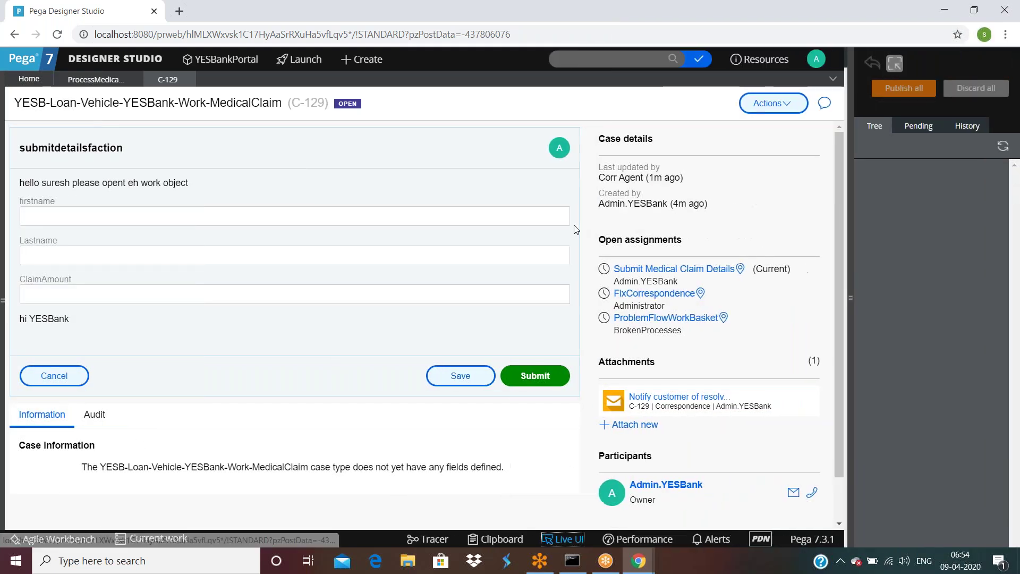
Step: Pick the case's Actions button in Live UI and open its pyCaseHeaderOuter section rule
click(726, 110)
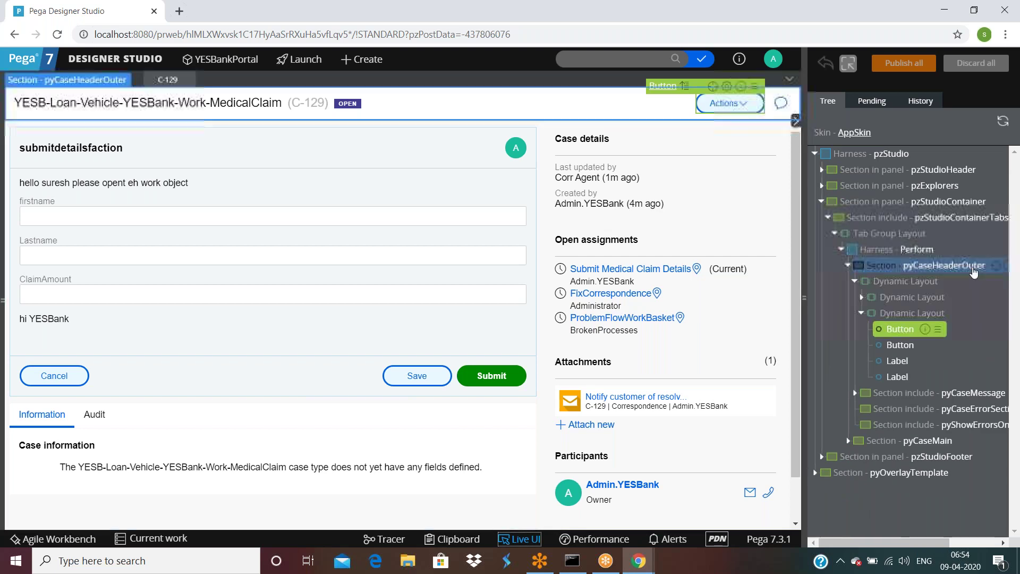
click(996, 266)
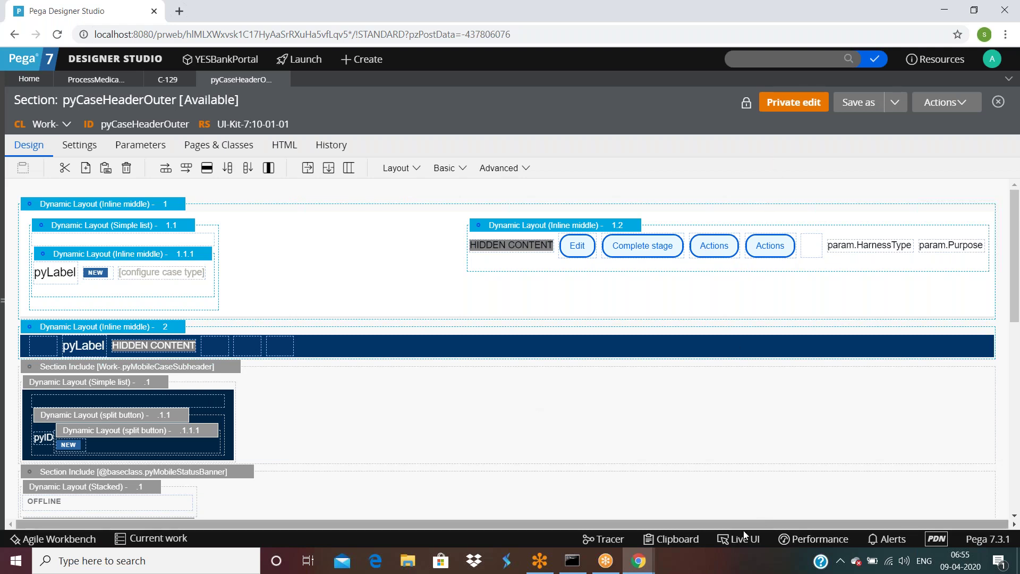
Step: Open pyWorkActionsPerform from the second Actions button's Menu action content in Cell Properties
click(762, 250)
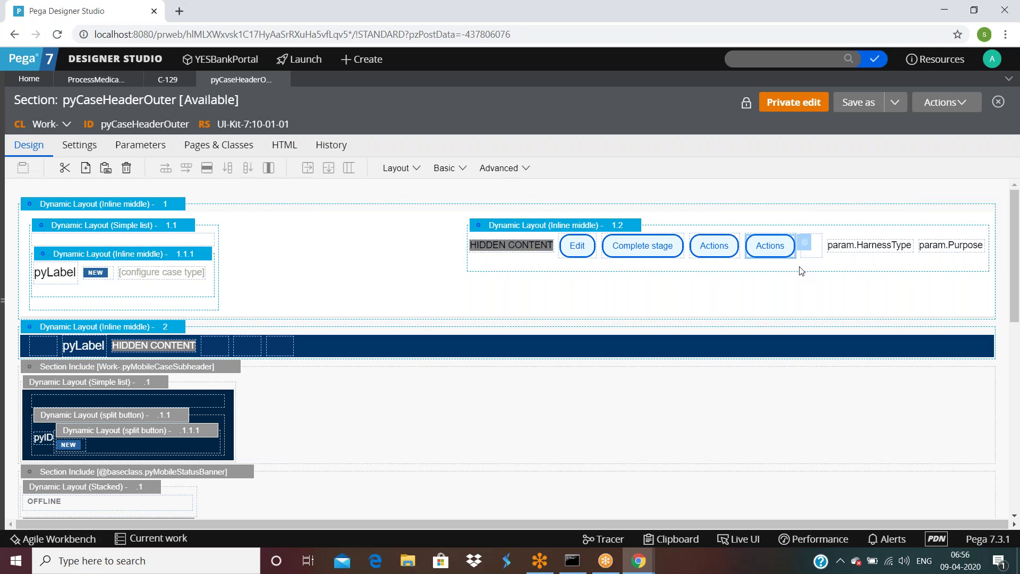
click(804, 242)
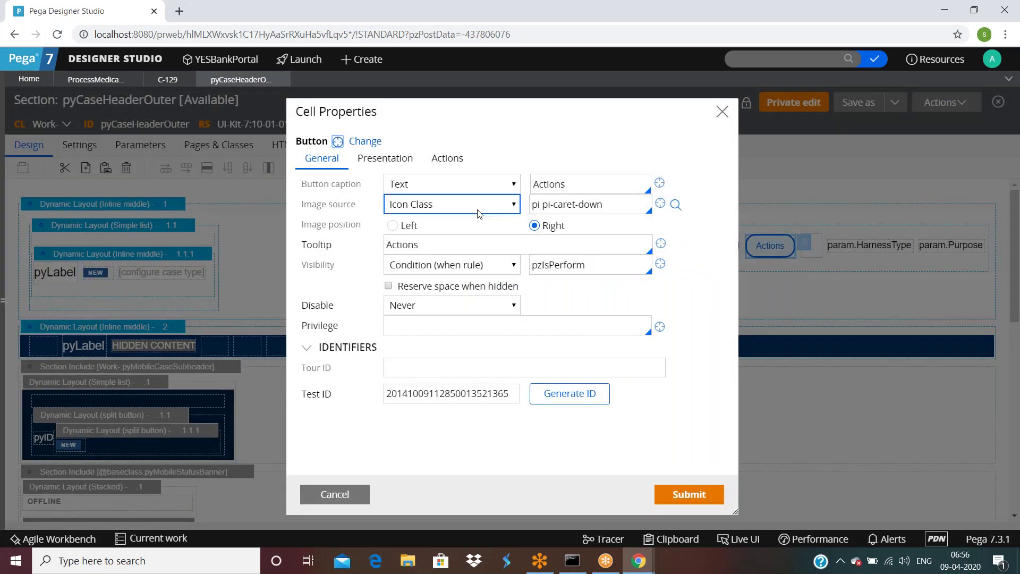
click(447, 158)
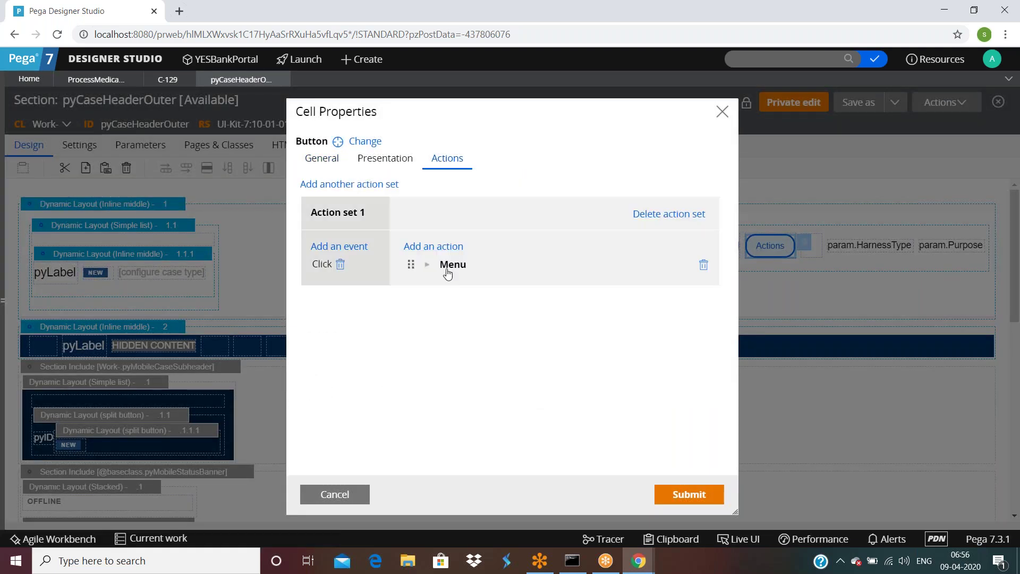
click(429, 265)
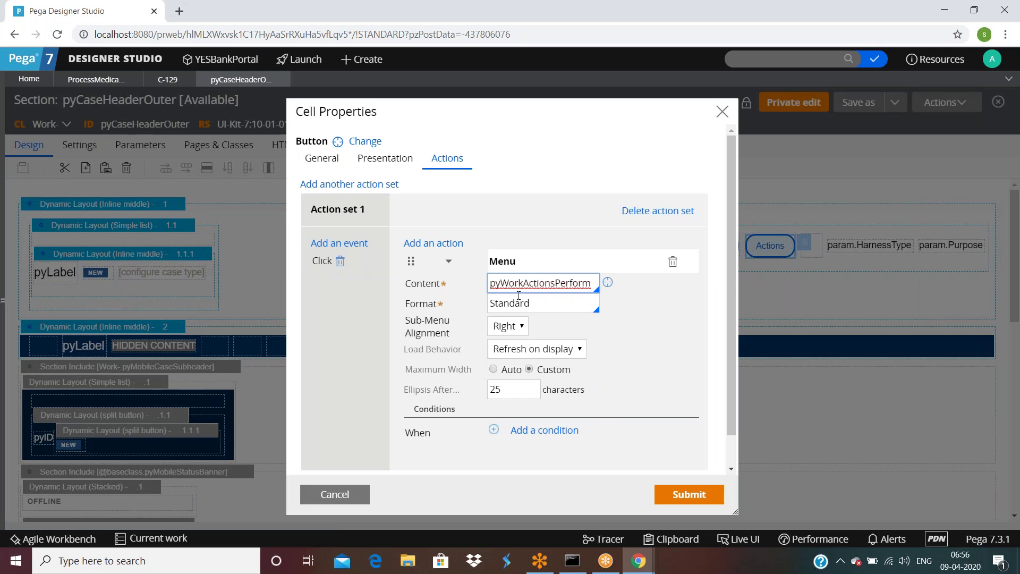
double_click(528, 288)
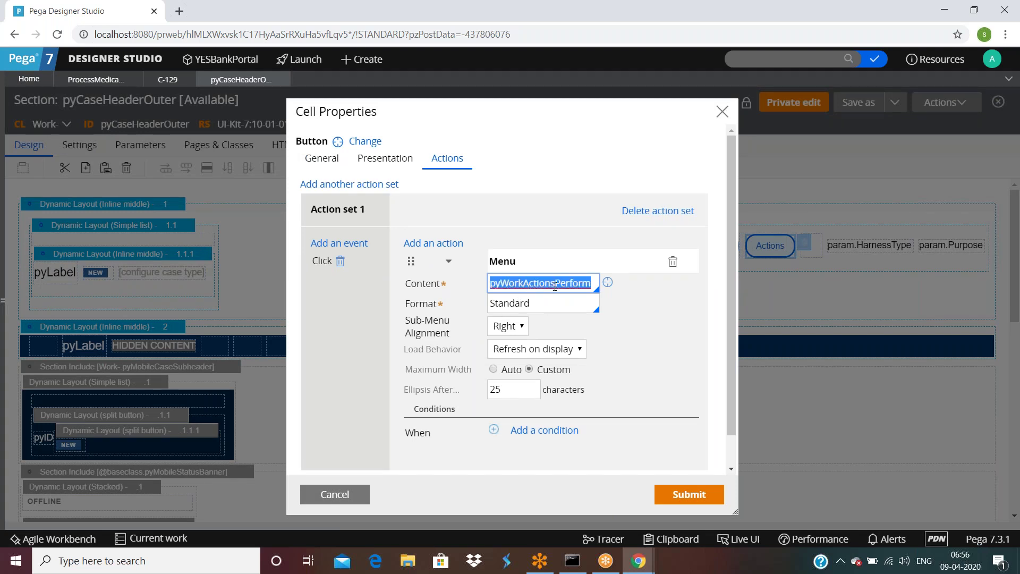
click(607, 282)
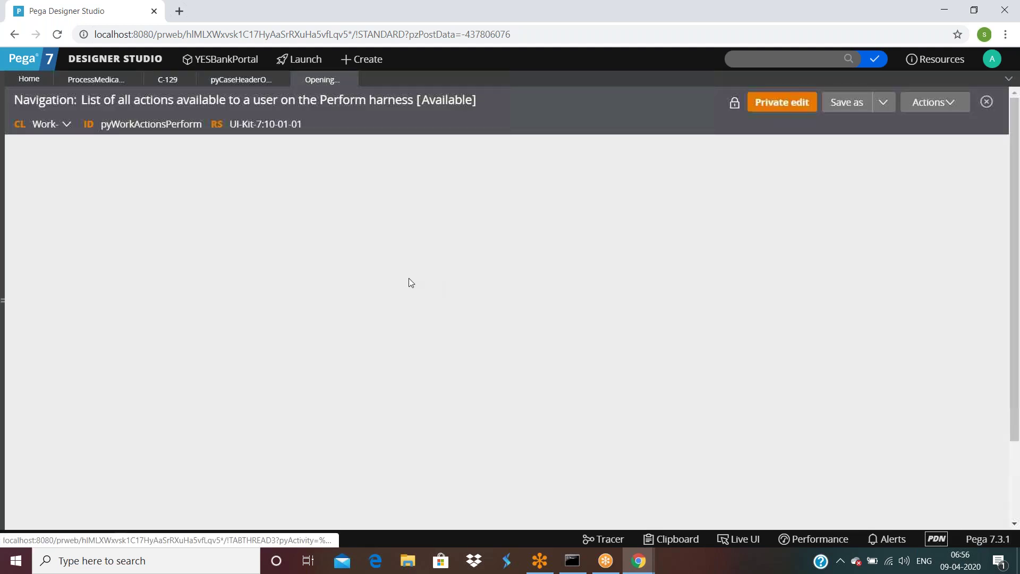
Step: Review pyWorkActionsPerform's items: Refresh, Complete stage, Review, Where am I, Follow, Unfollow, Tags, Notifications
click(62, 301)
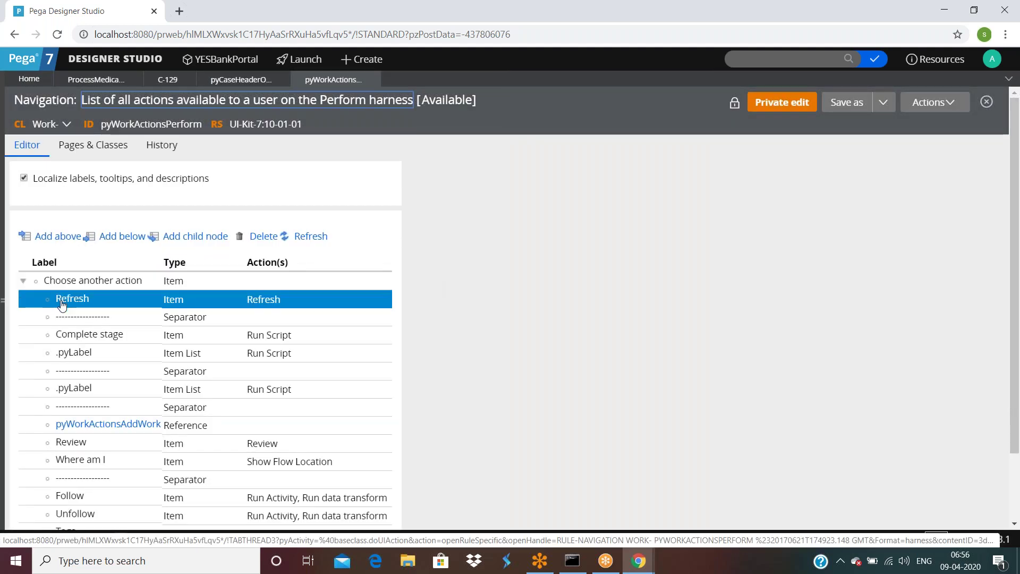
click(76, 340)
scroll(76, 340, down, 1)
click(74, 378)
click(77, 401)
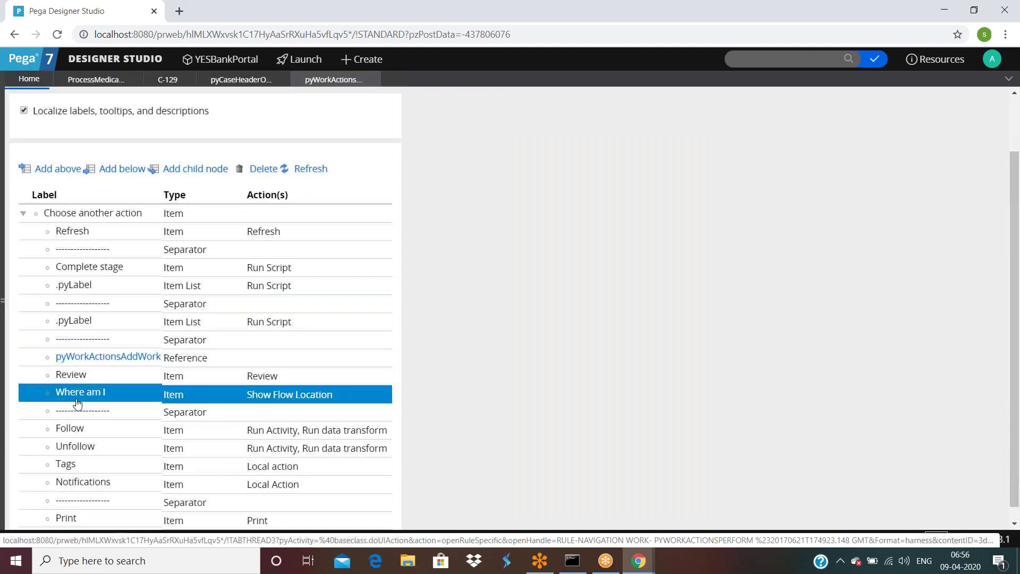
scroll(76, 403, down, 1)
click(70, 414)
click(73, 433)
click(71, 449)
click(73, 470)
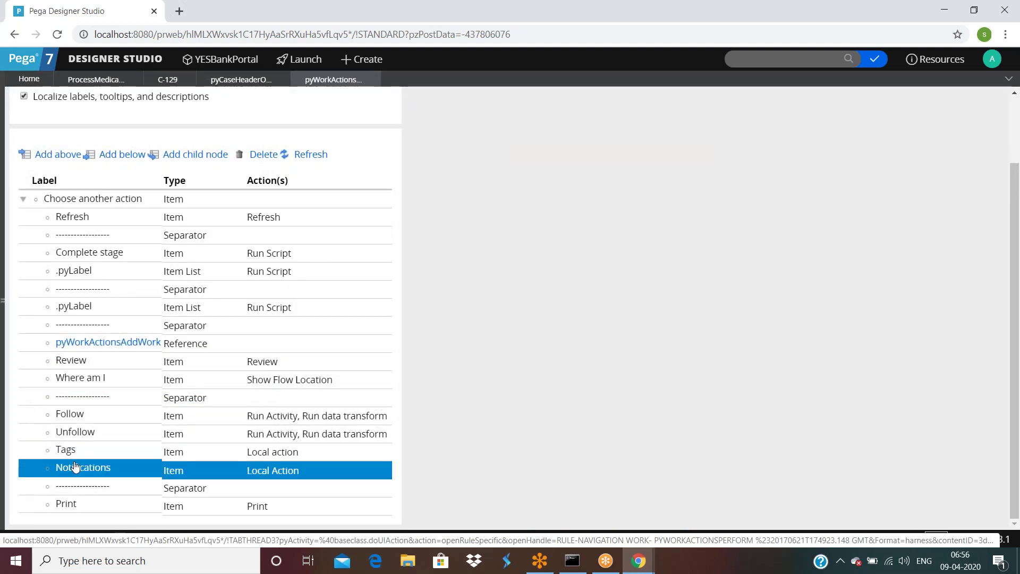
scroll(73, 471, up, 1)
click(76, 469)
scroll(76, 469, down, 1)
click(139, 453)
Step: Check the menu's top entries, two .pyLabel lists and pyWorkActionsAddWork, then open C-129's Actions menu
click(244, 289)
click(189, 217)
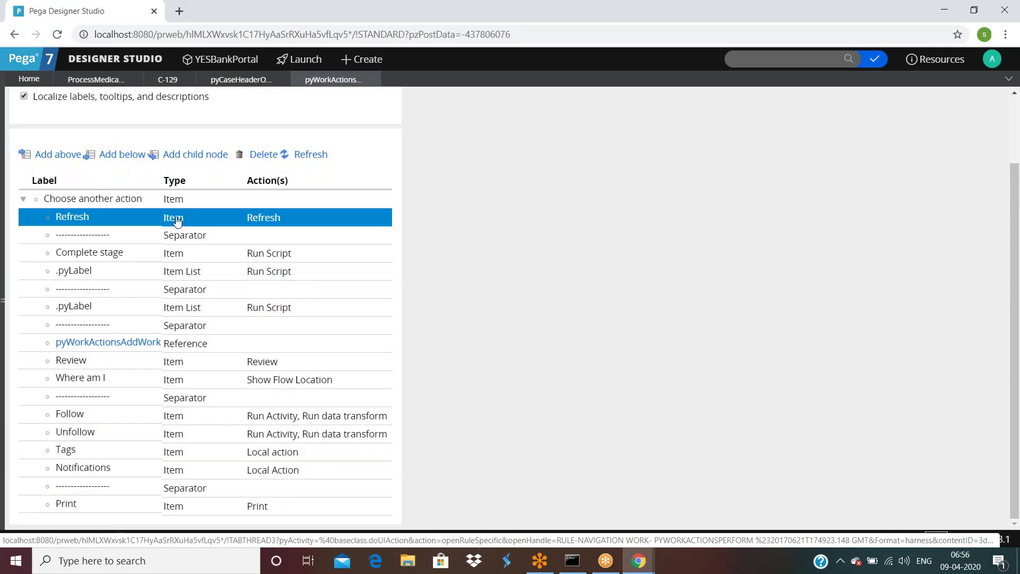
click(64, 237)
click(80, 259)
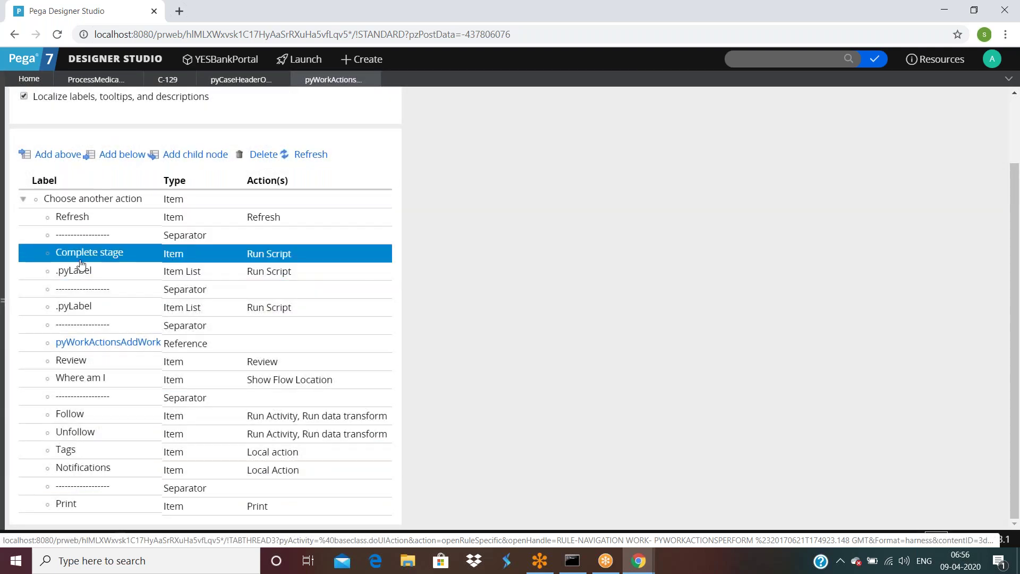
click(204, 270)
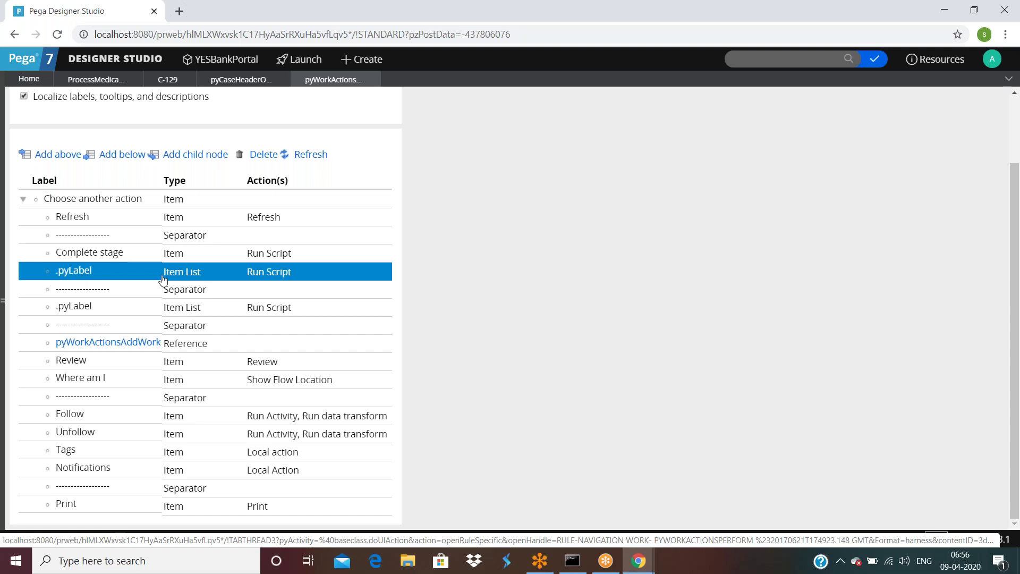
click(185, 289)
click(172, 308)
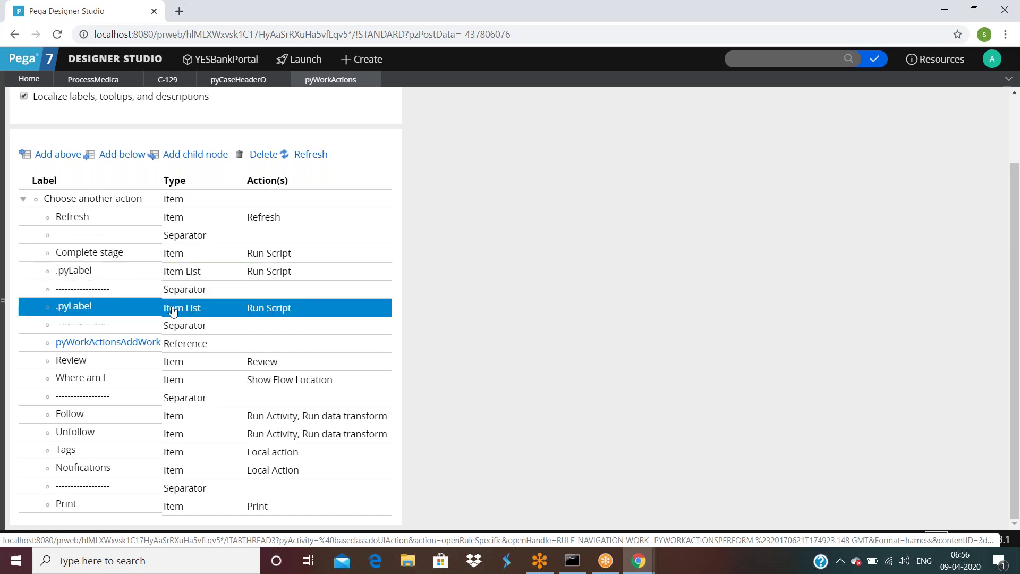
click(241, 325)
click(193, 345)
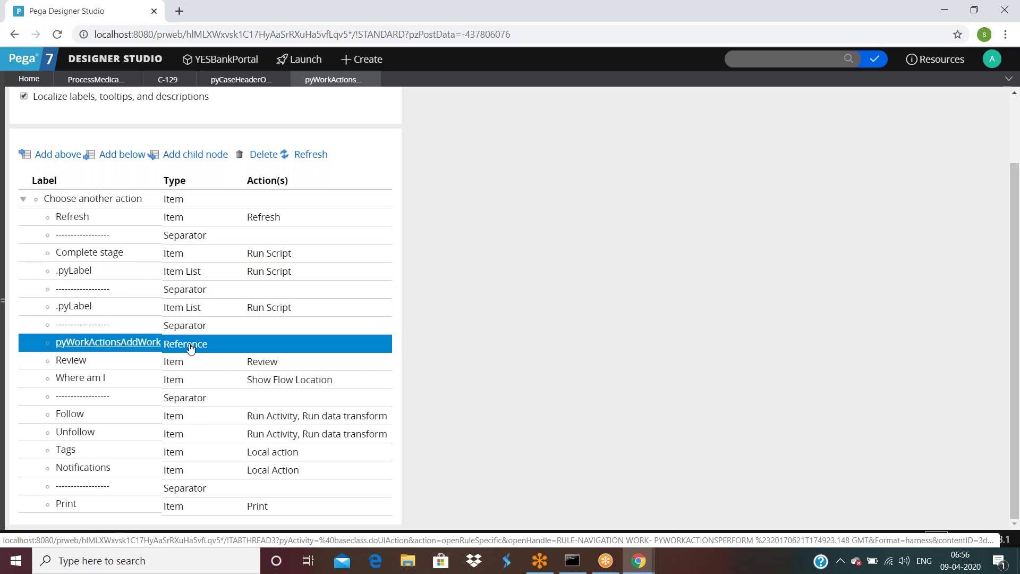
click(180, 362)
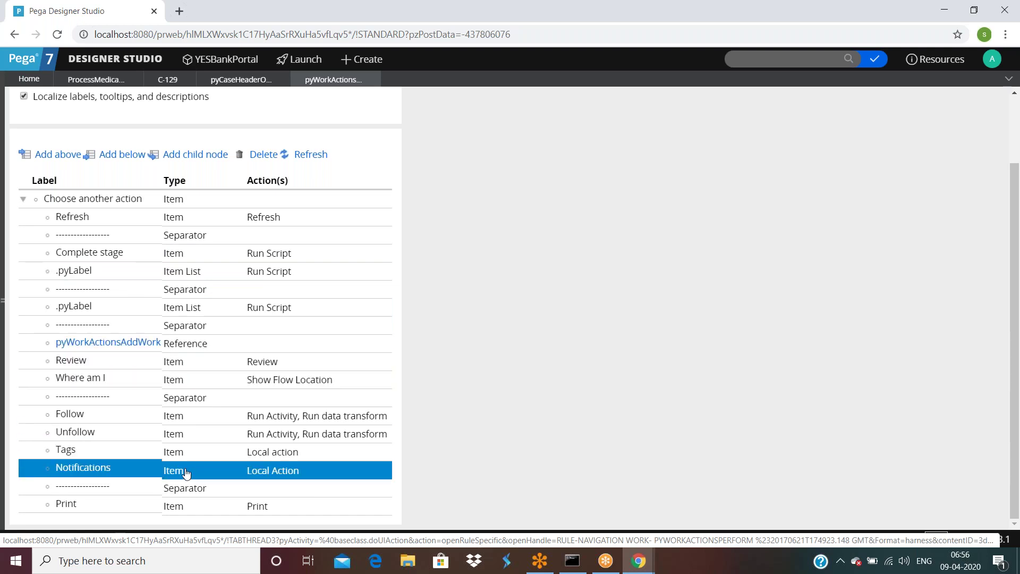
click(165, 80)
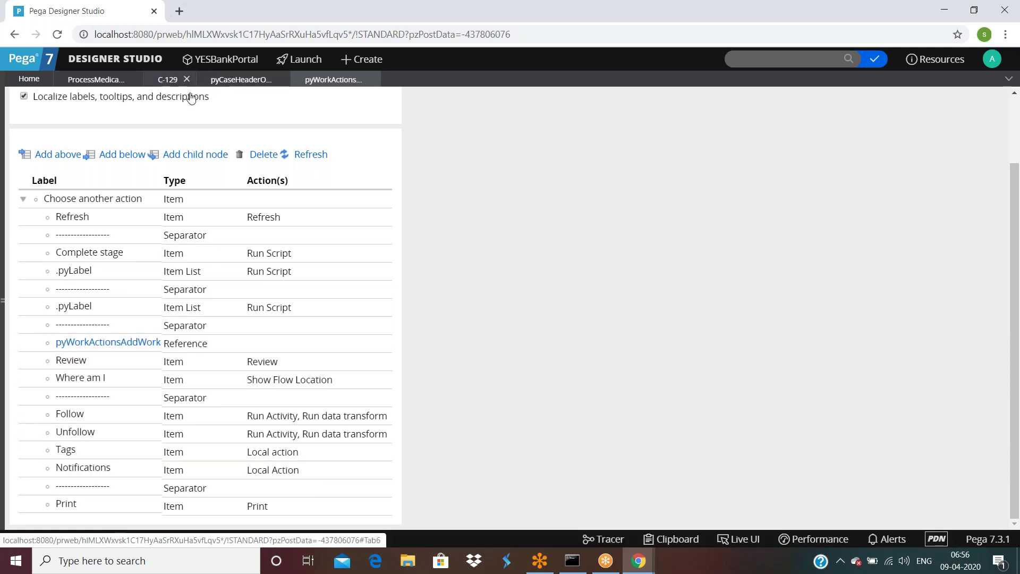
click(948, 103)
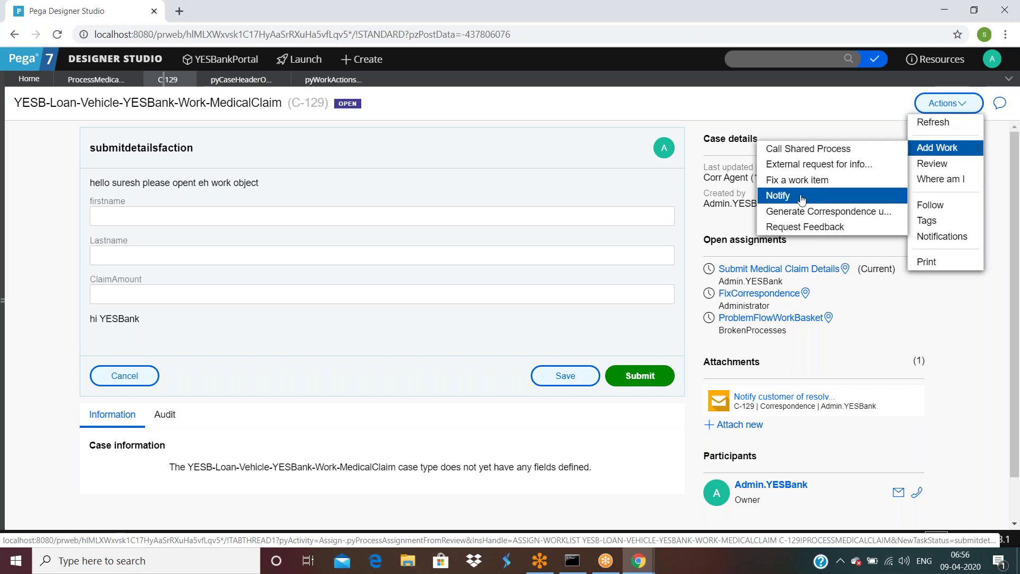
Step: Open pyWorkActionsAddWork from its reference in pyWorkActionsPerform, then go back to the pyCaseHeaderOuter section
click(333, 79)
click(105, 430)
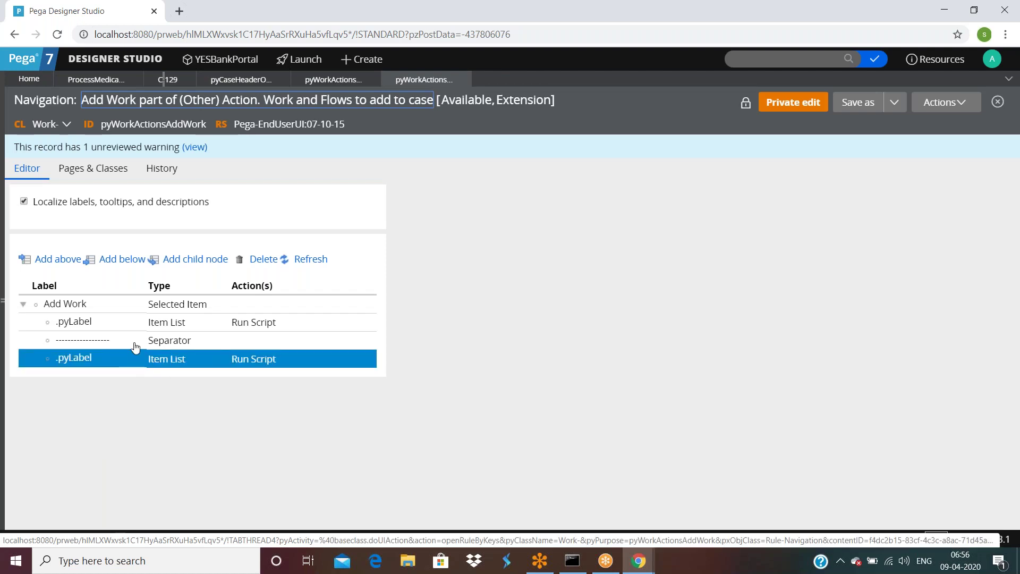
click(333, 79)
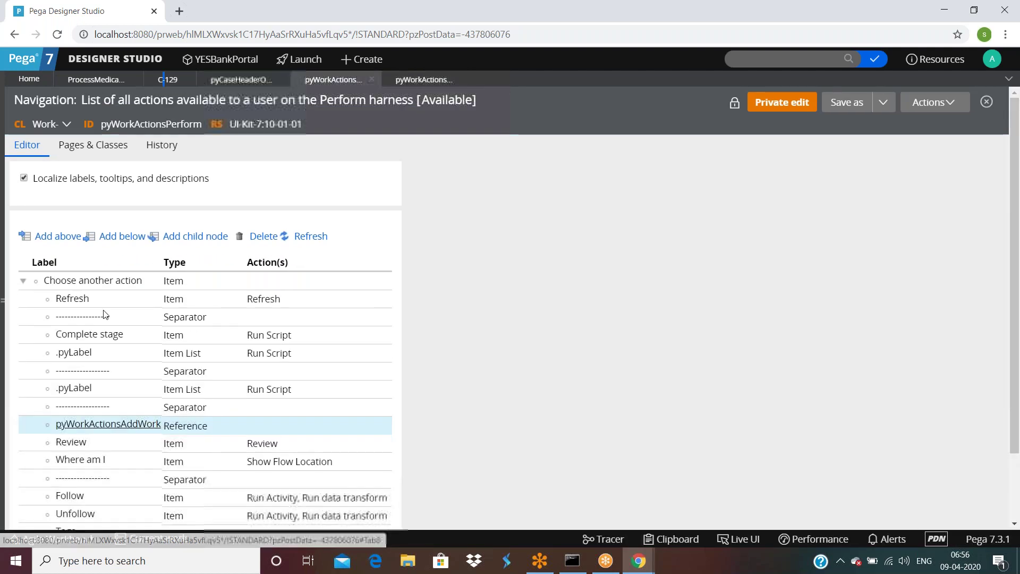
scroll(157, 393, down, 2)
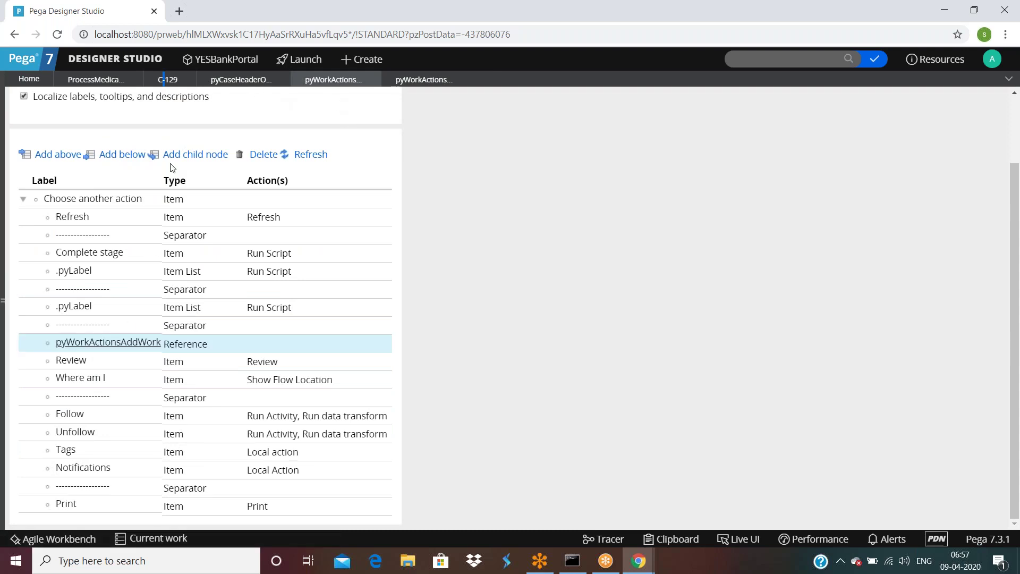
click(119, 343)
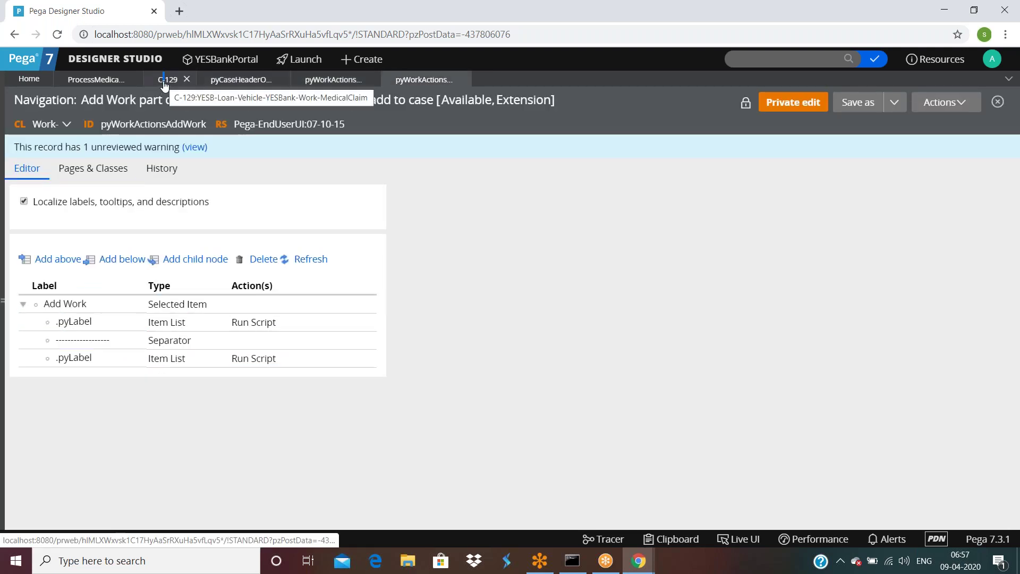
click(242, 79)
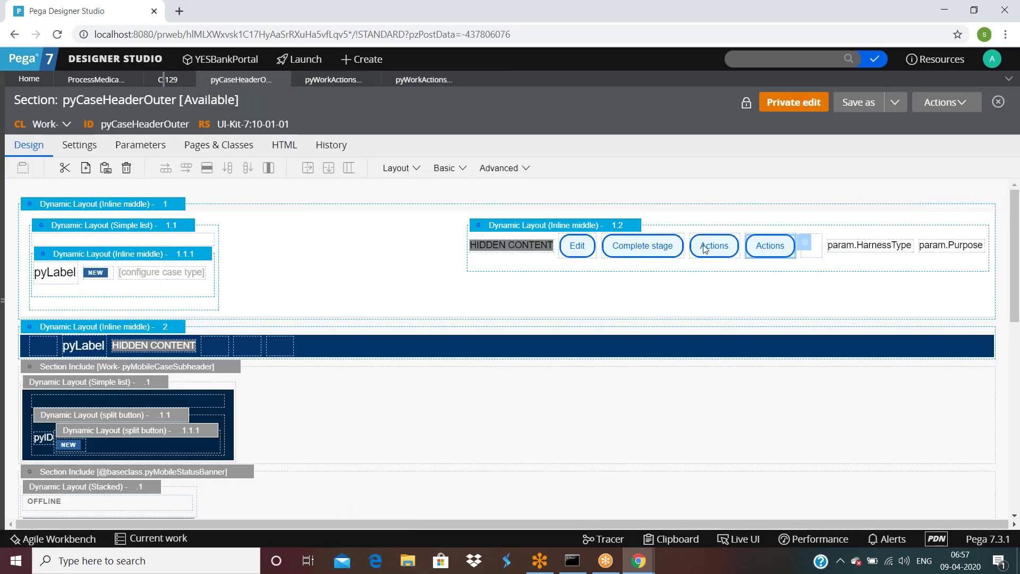
Step: Open the pyWorkActionsReview menu rule from the first header Actions button's Menu action
click(705, 248)
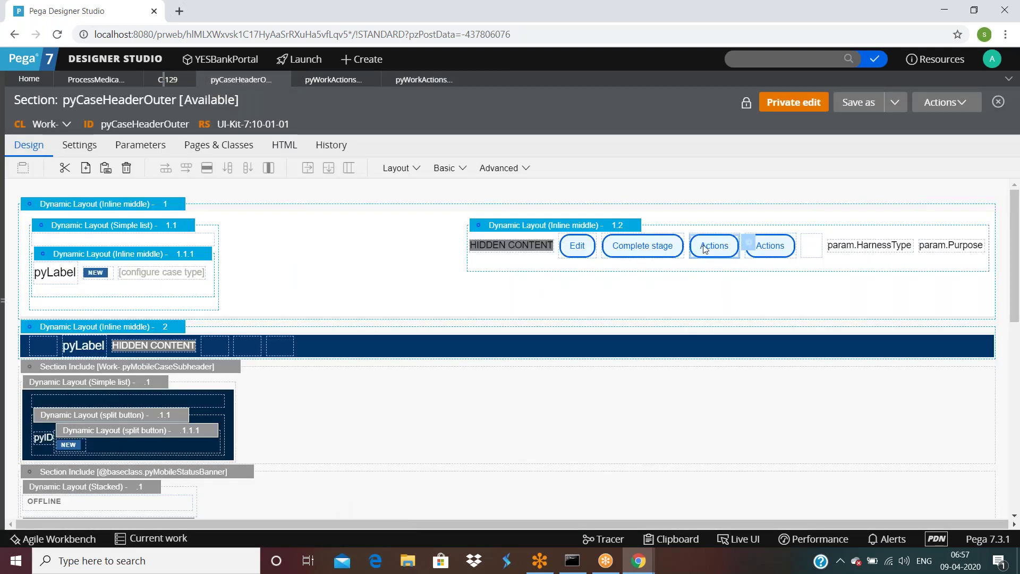
double_click(705, 248)
triple_click(448, 158)
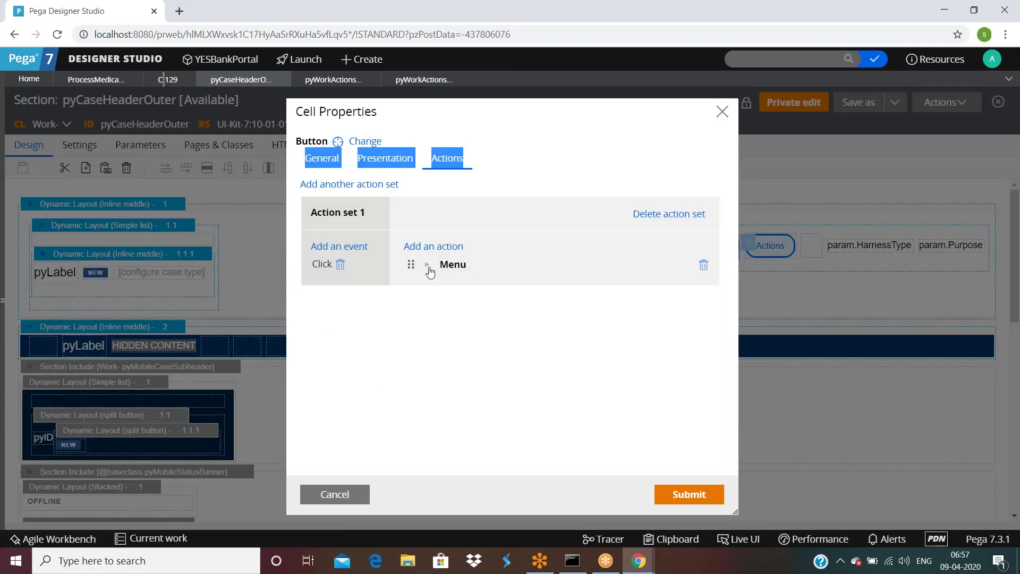
click(429, 266)
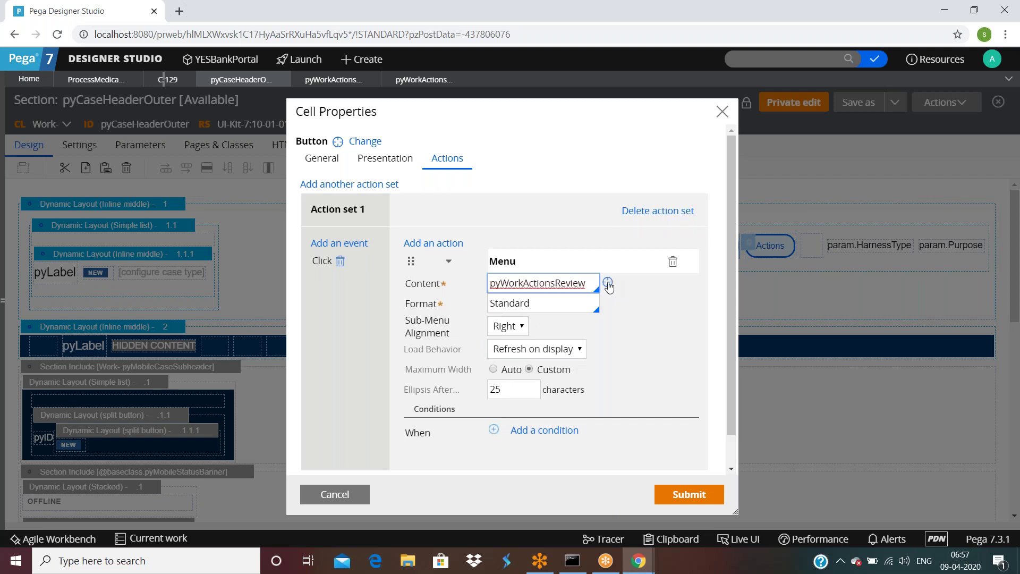
click(607, 282)
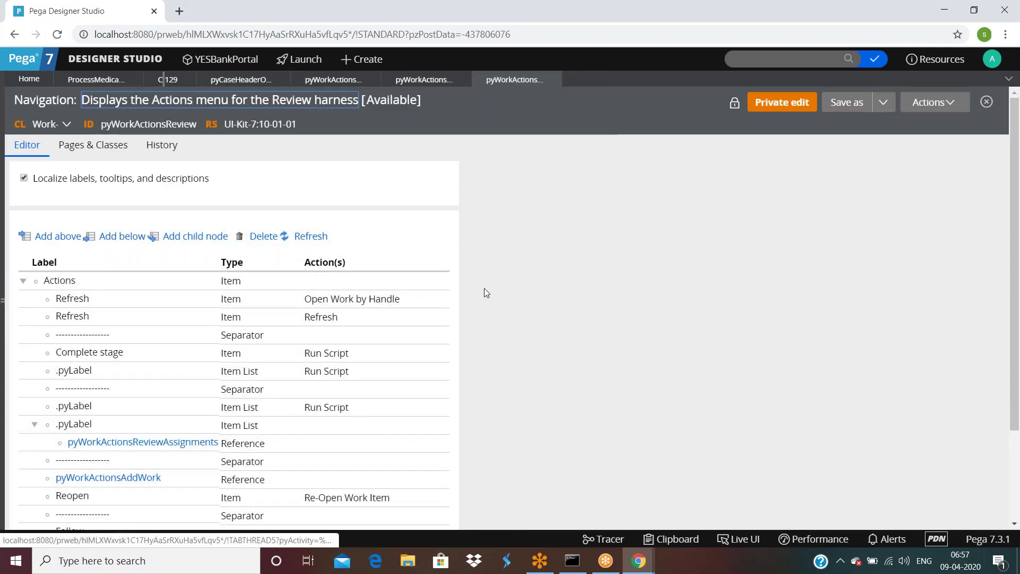
Step: Open its pyWorkActionsAddWork reference, then show C-129's Add Work submenu with six work options
click(159, 445)
click(136, 477)
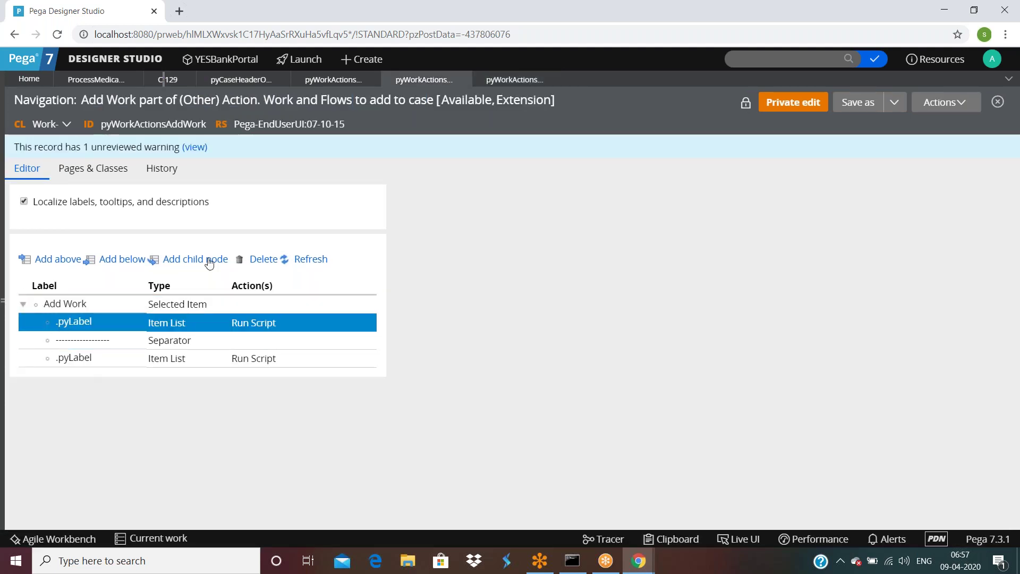
click(175, 86)
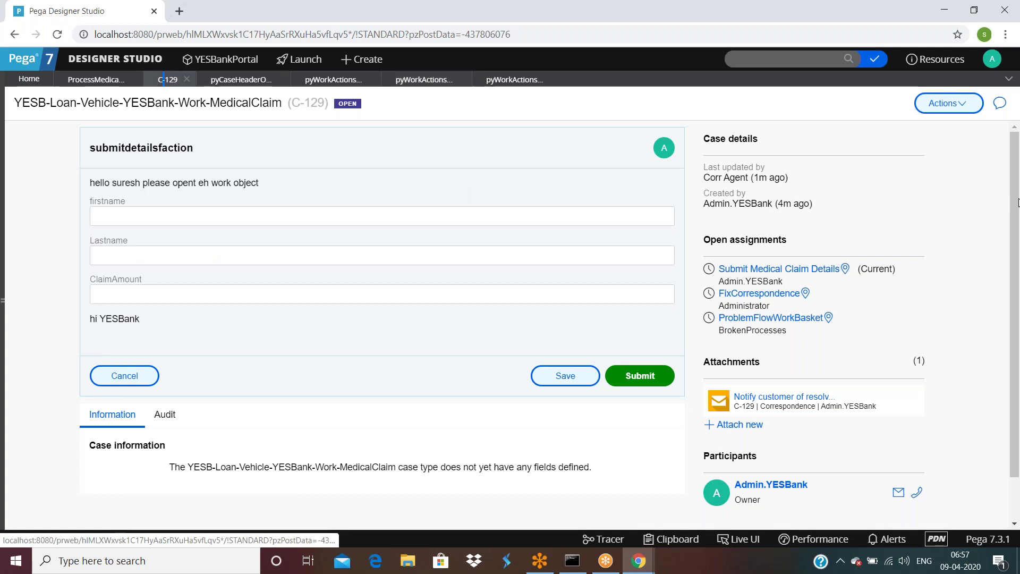
click(950, 104)
mouse_move(943, 150)
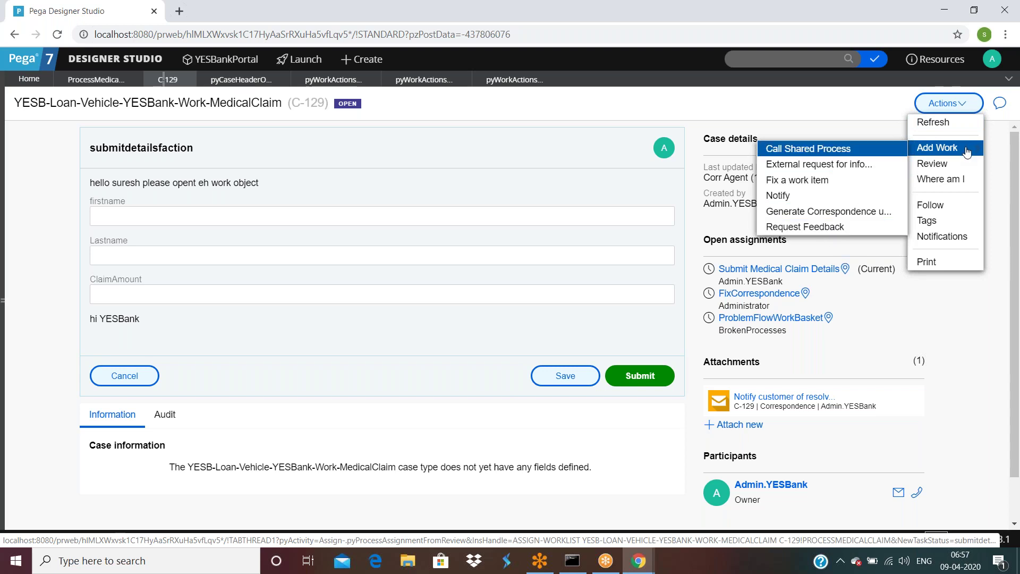
Step: Open pyWorkActionsAddWork from the pyWorkActionsPerform rule and select its Add Work item
click(333, 79)
scroll(143, 371, down, 2)
click(128, 344)
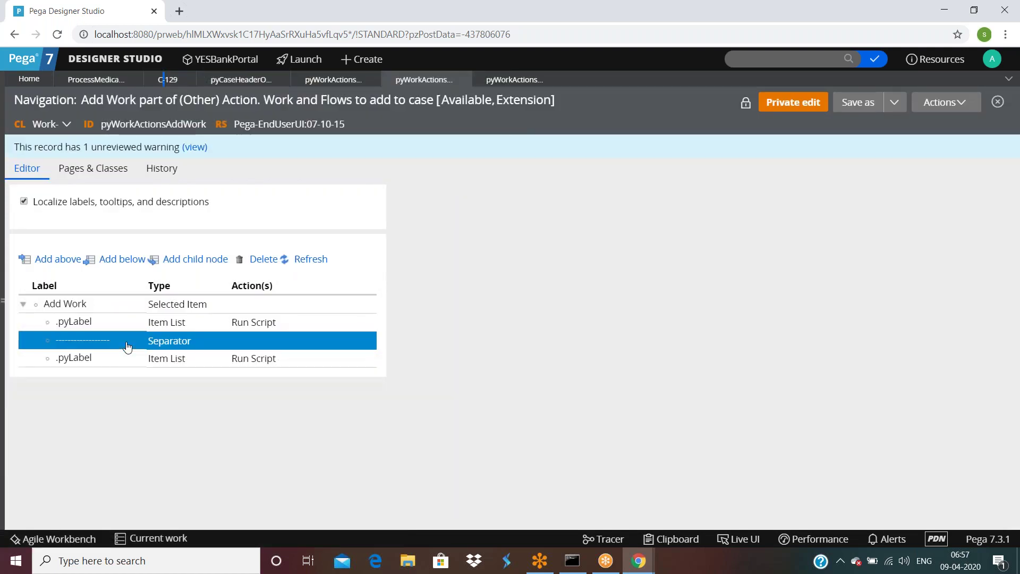
click(76, 308)
click(77, 308)
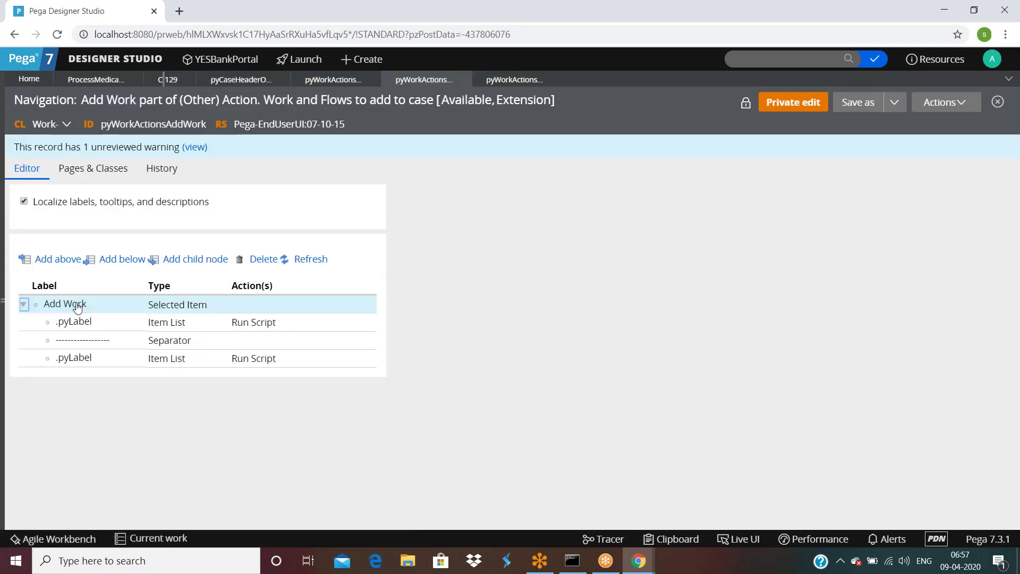
click(78, 307)
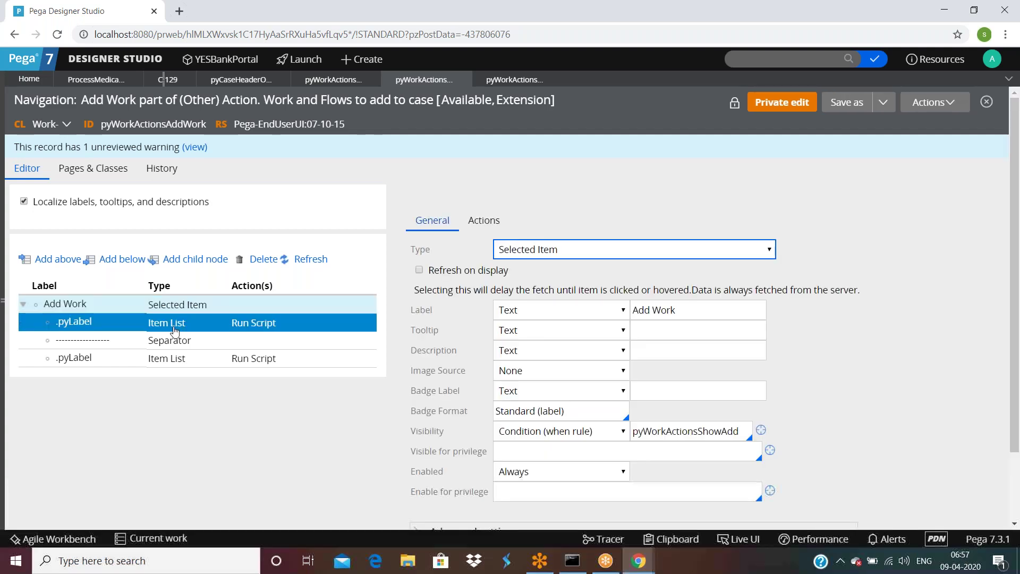
Step: Review Add Work's General, Actions and Advanced settings, noting the pyWorkActionsShowAdd visibility condition
scroll(520, 342, down, 2)
scroll(518, 341, up, 2)
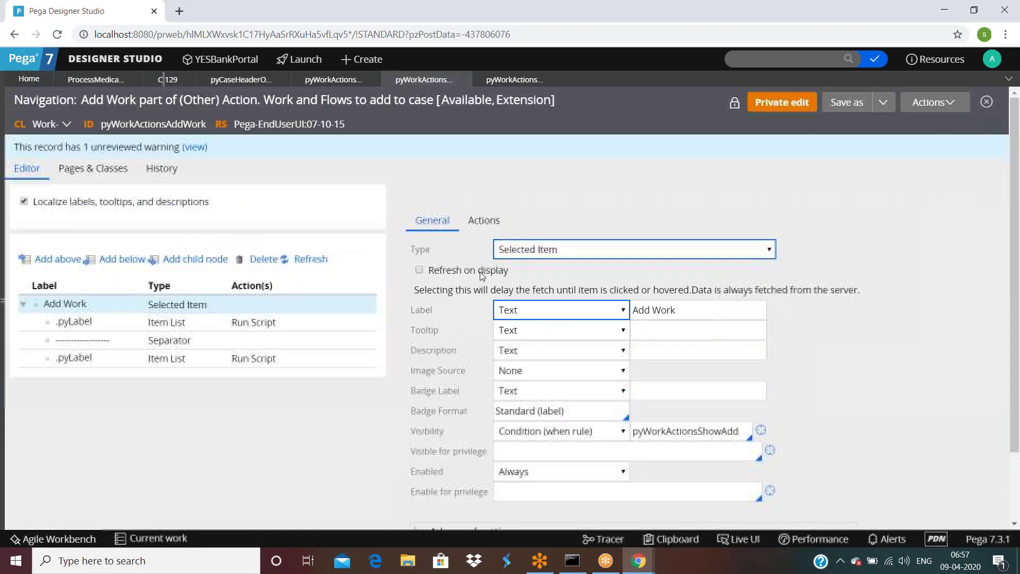
click(480, 219)
click(425, 229)
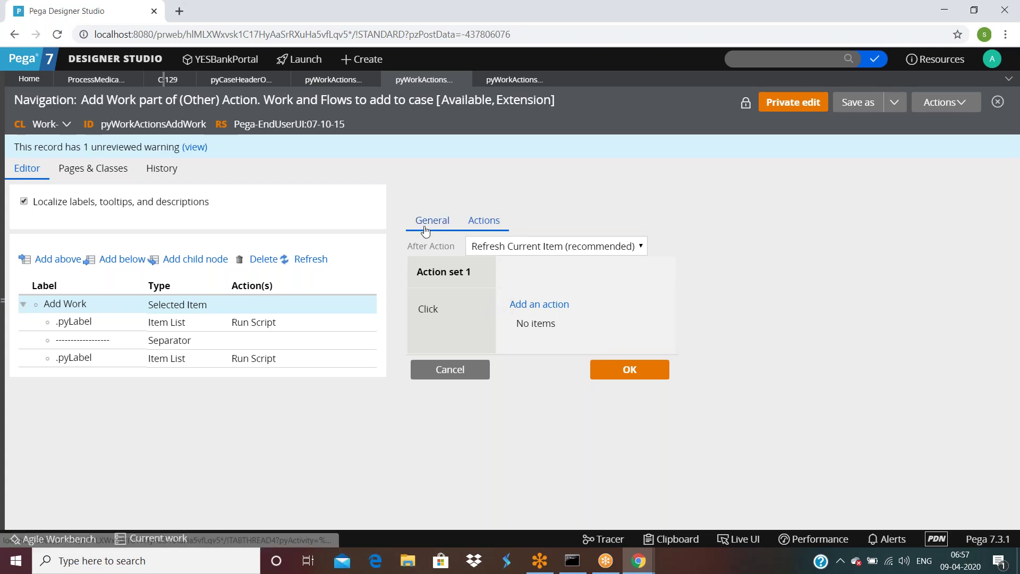
scroll(691, 350, down, 2)
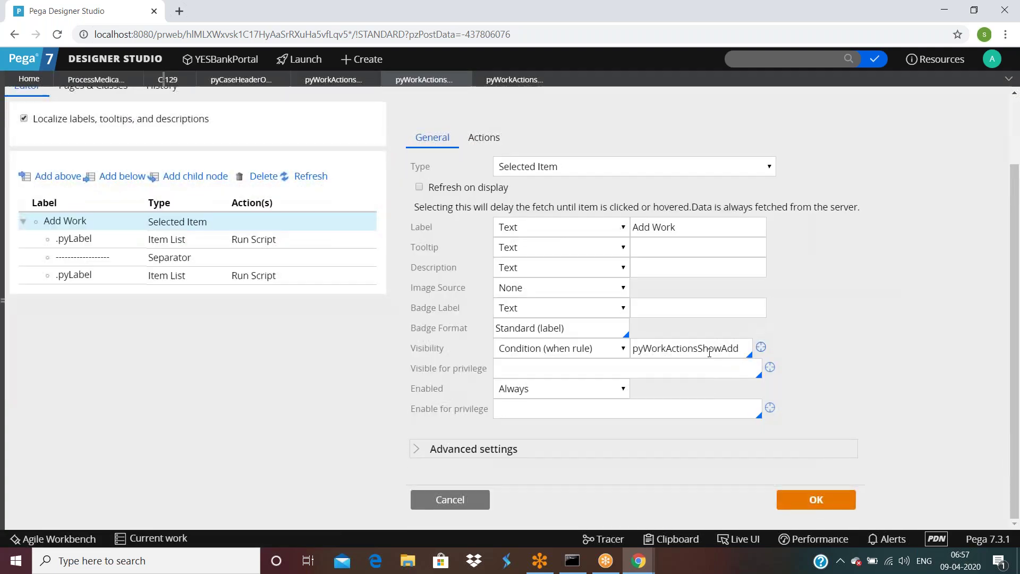
click(423, 449)
scroll(433, 424, down, 3)
scroll(433, 424, up, 5)
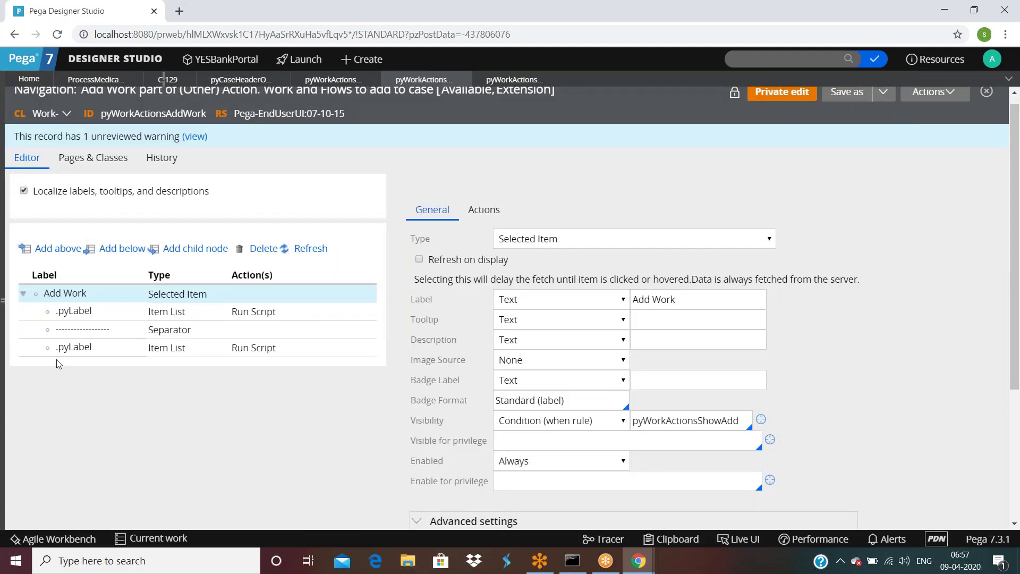
Step: Open pyWorkActionsAddWork again from its reference in the pyWorkActionsReview menu rule
click(503, 82)
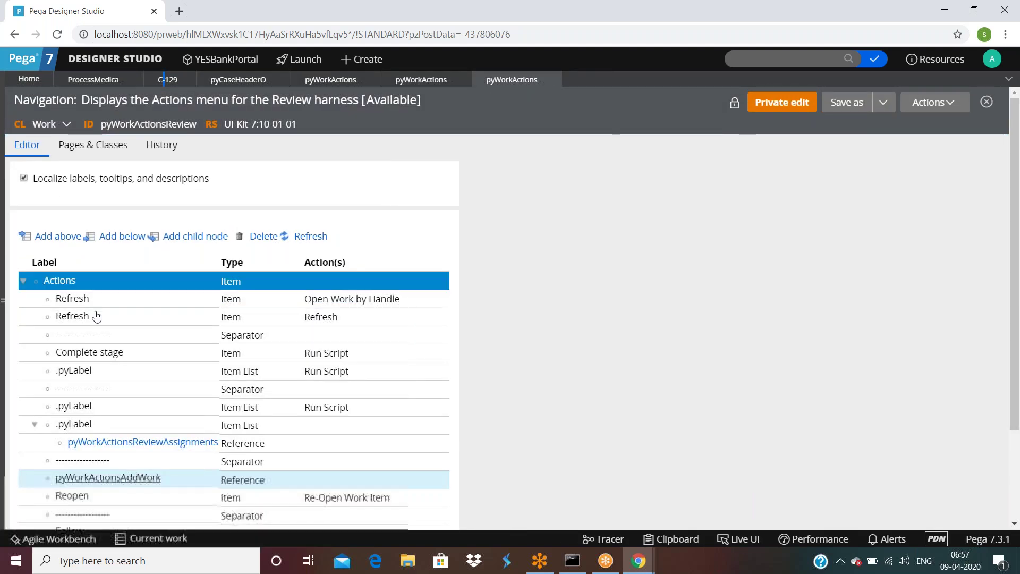
scroll(84, 346, down, 3)
scroll(135, 375, up, 2)
scroll(136, 376, down, 2)
click(136, 361)
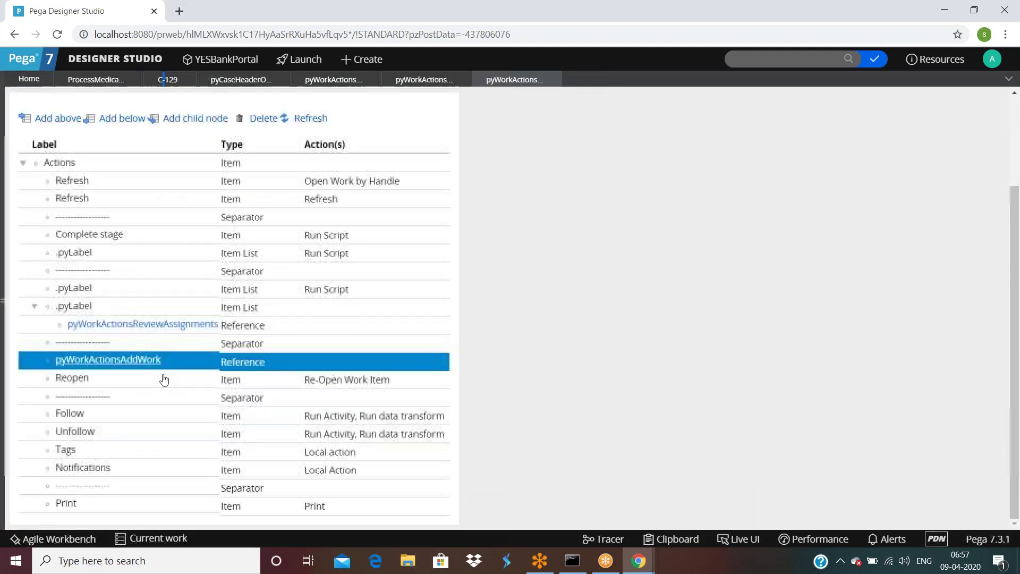
click(134, 361)
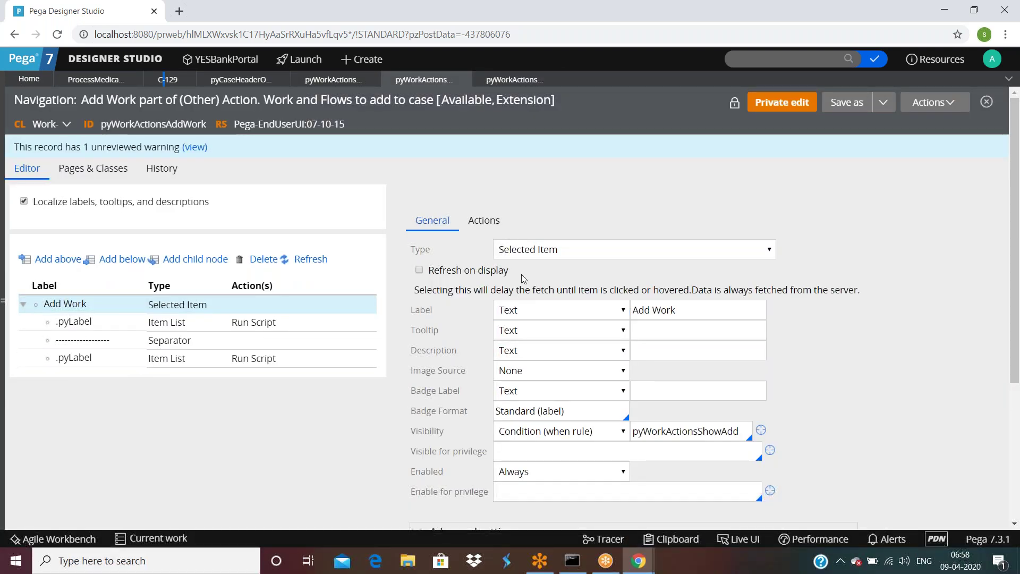
Step: Inspect the first .pyLabel Item List: source .pyAddableWorkList of Rule-Obj-Flow, Run Script on click
click(483, 221)
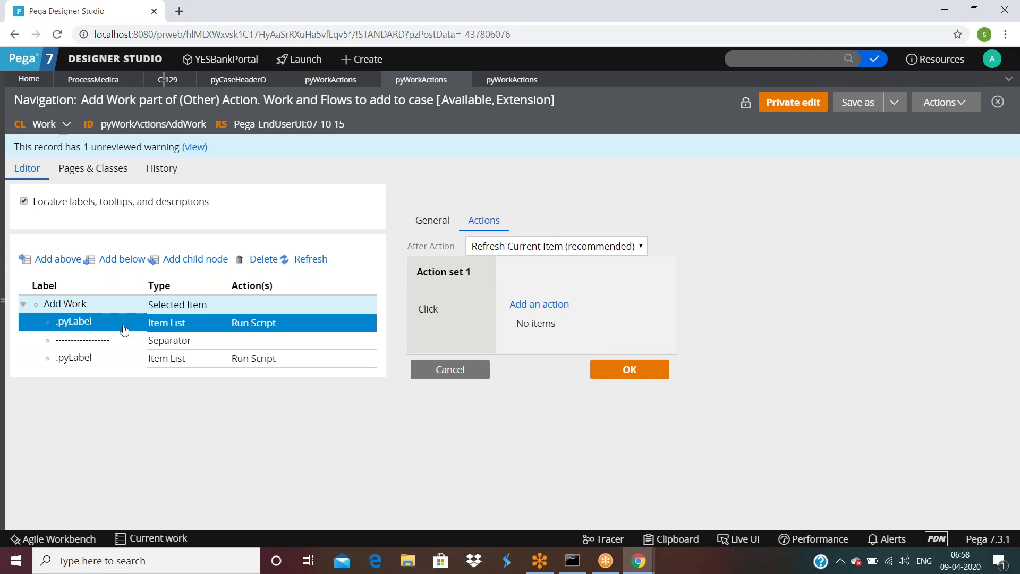
click(72, 323)
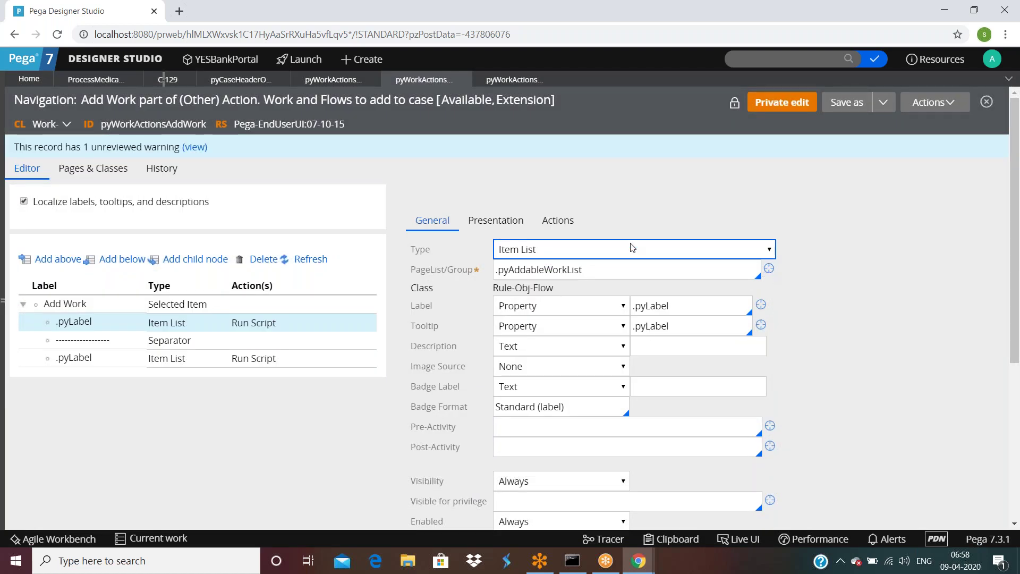
click(557, 220)
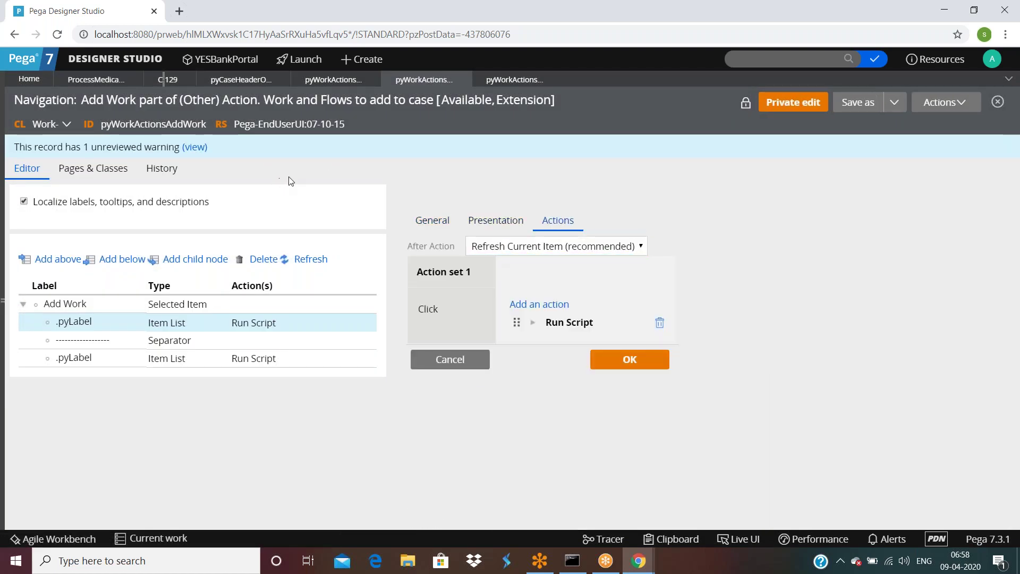
click(75, 327)
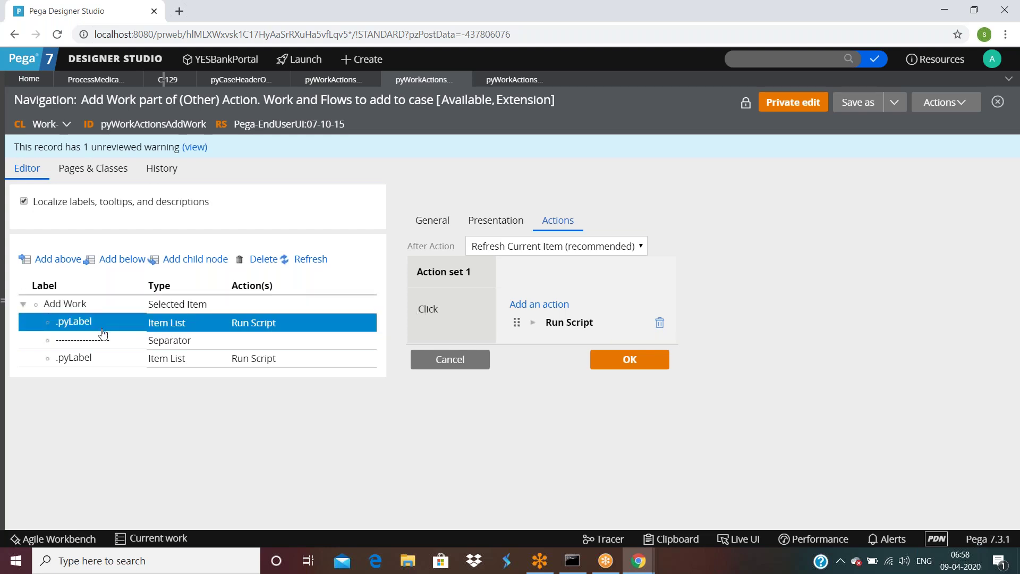
click(90, 341)
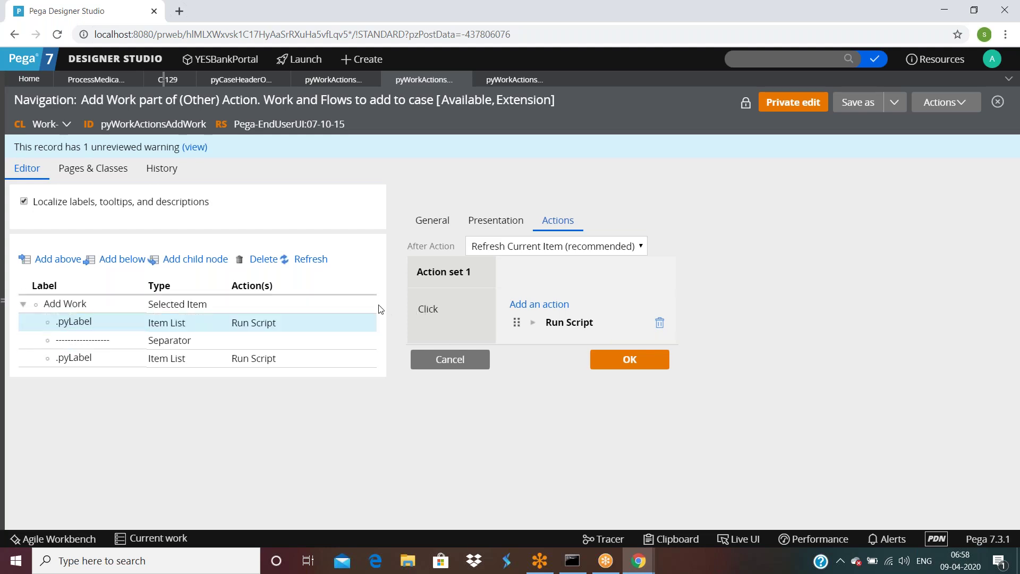
click(431, 219)
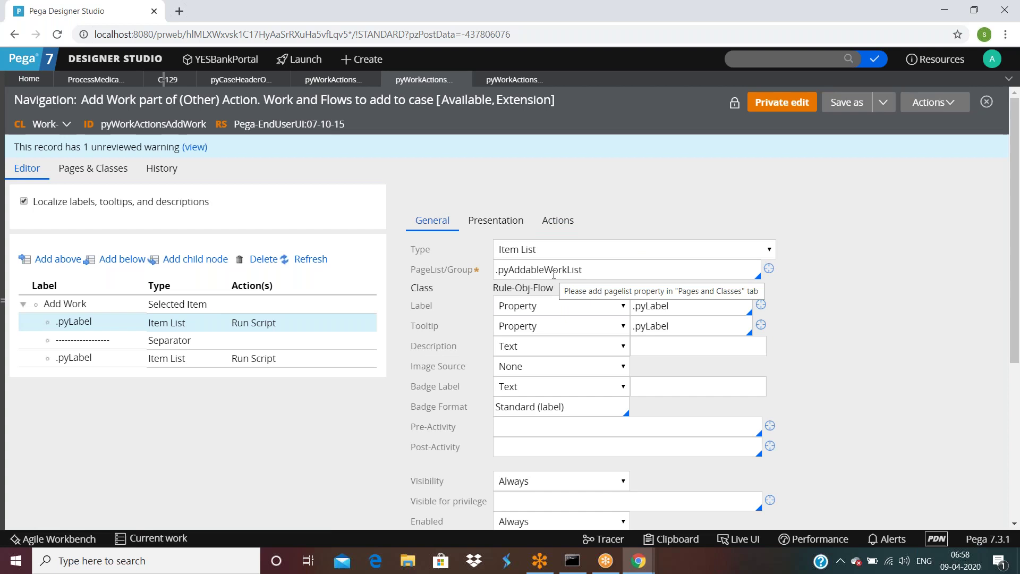
Step: Switch the clipboard to thread C-129, expand pyWorkPage, then return to pyWorkActionsAddWork
click(677, 539)
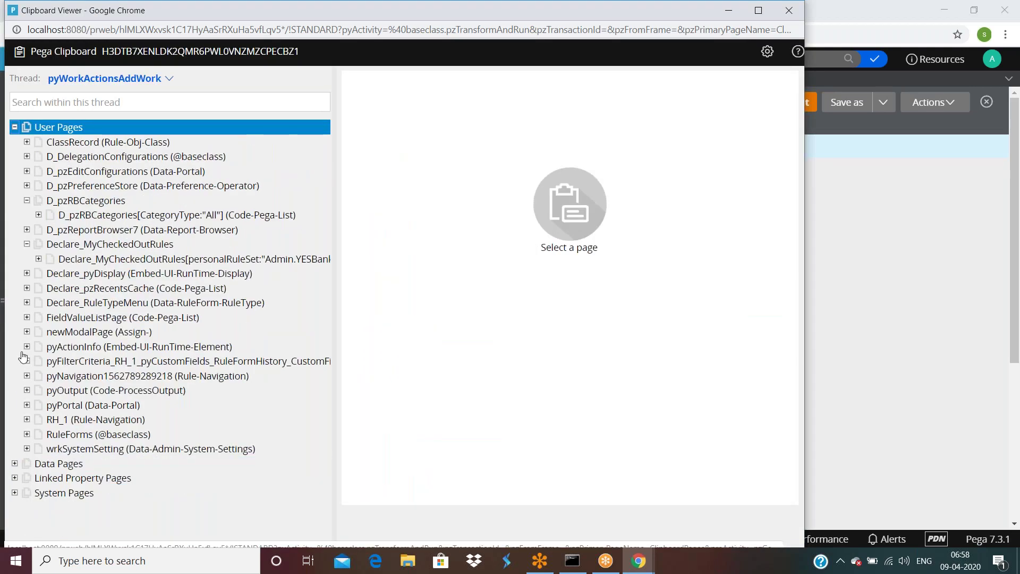
click(169, 78)
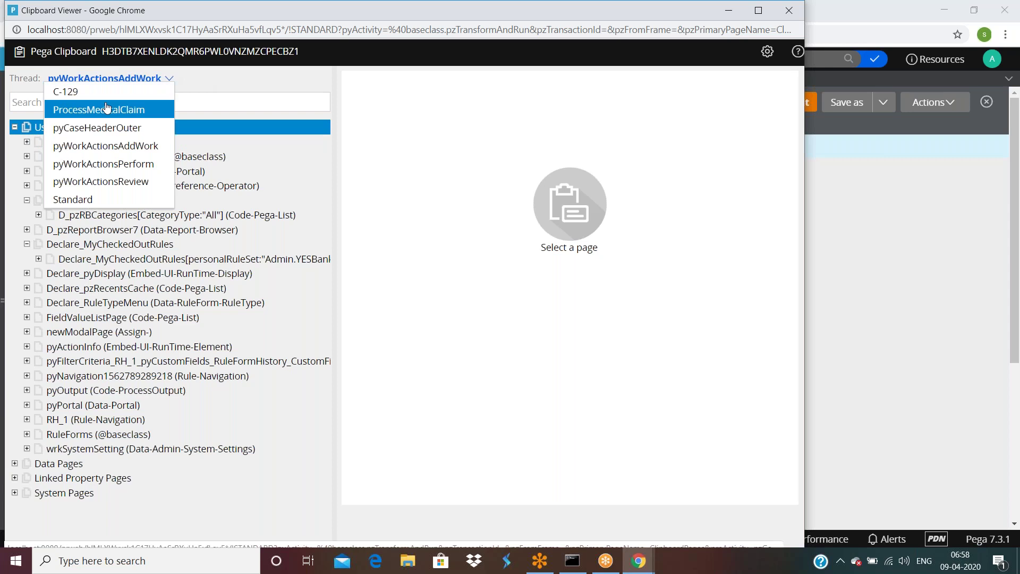
click(66, 91)
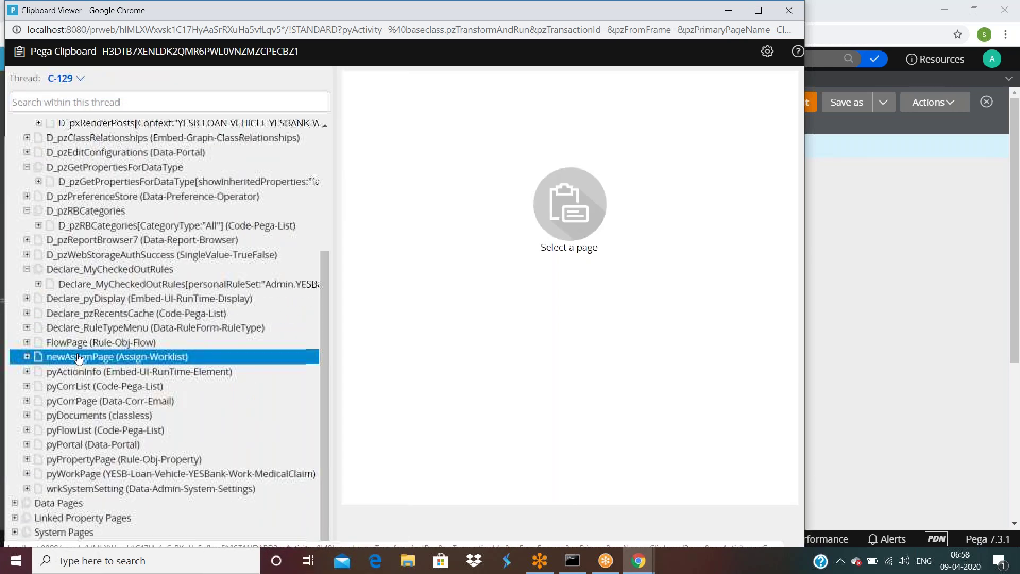
click(26, 473)
scroll(106, 414, down, 3)
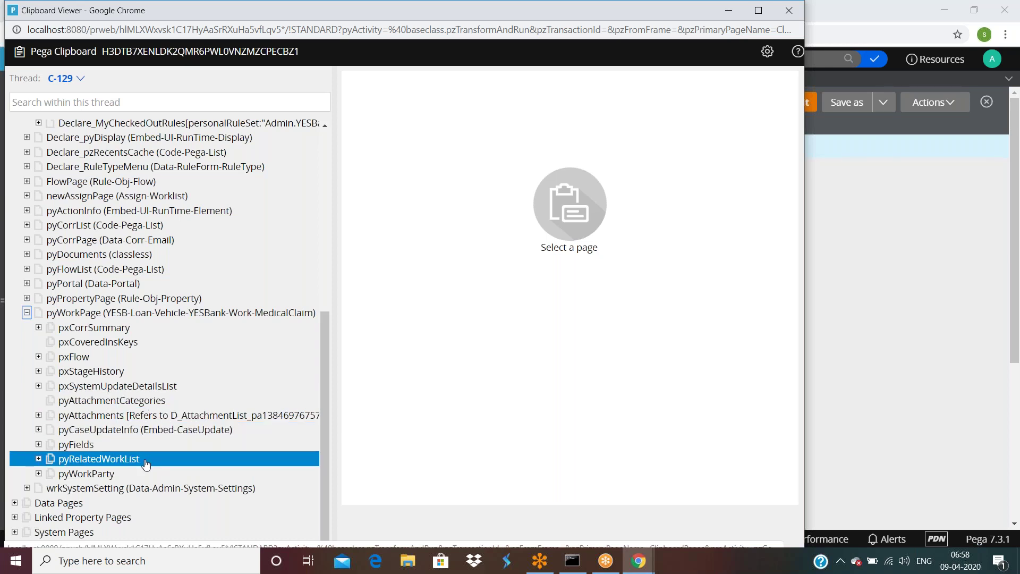
click(984, 338)
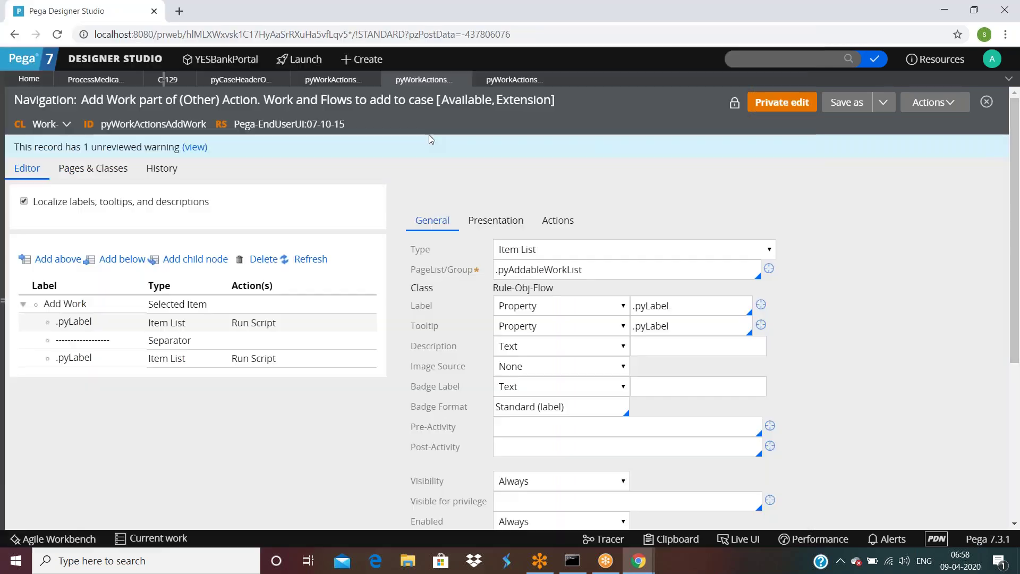
Step: From pyWorkActionsPerform, open pyWorkActionsAddWork and inspect both .pyLabel item lists' settings
click(332, 79)
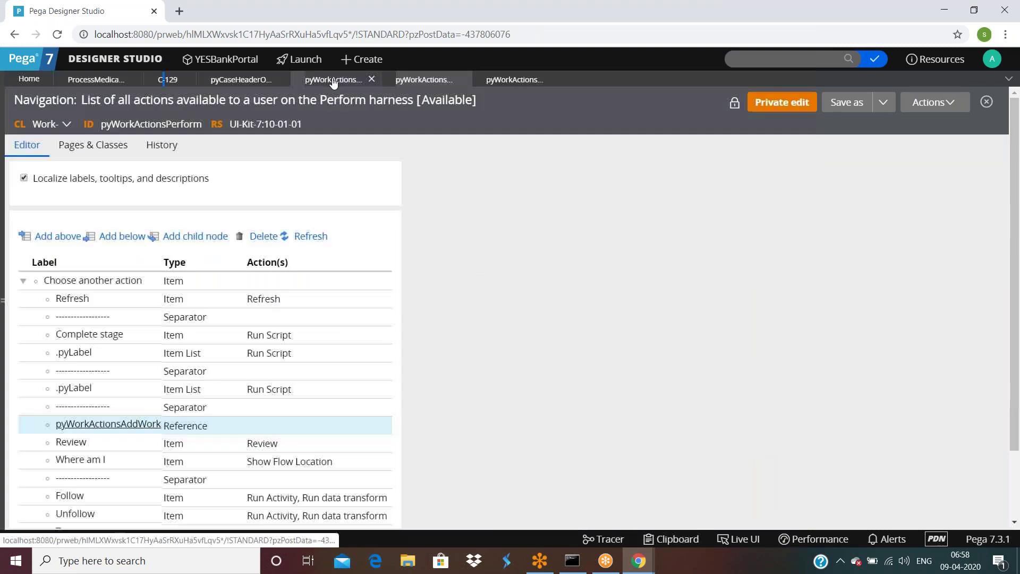
click(122, 334)
scroll(122, 340, down, 2)
click(121, 346)
double_click(122, 346)
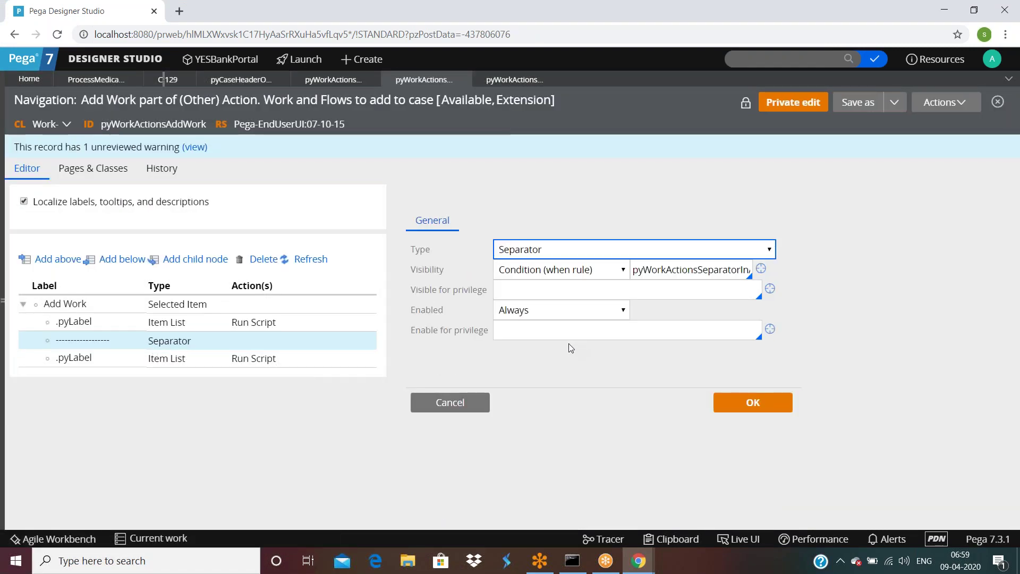
click(97, 323)
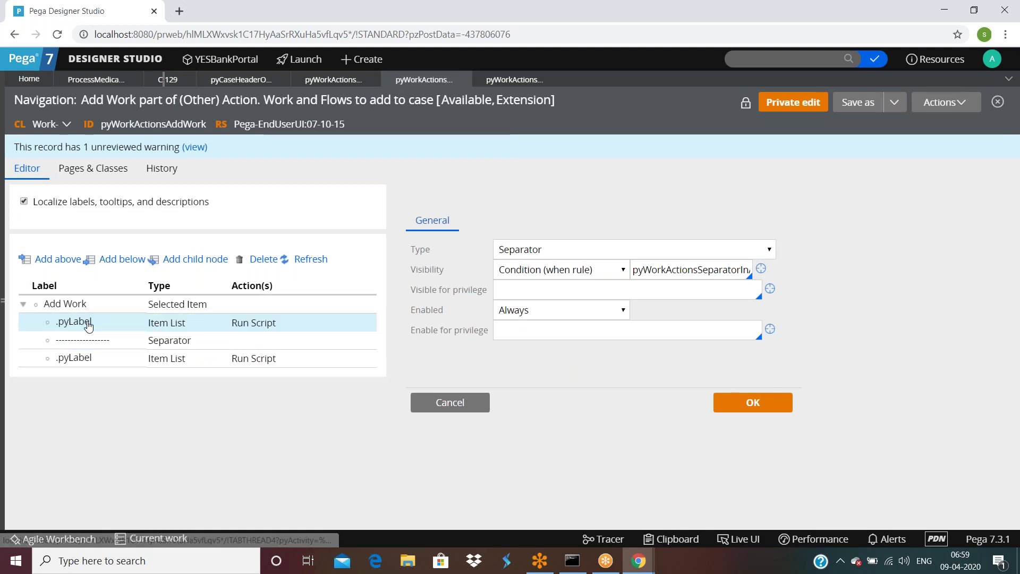
scroll(550, 388, down, 3)
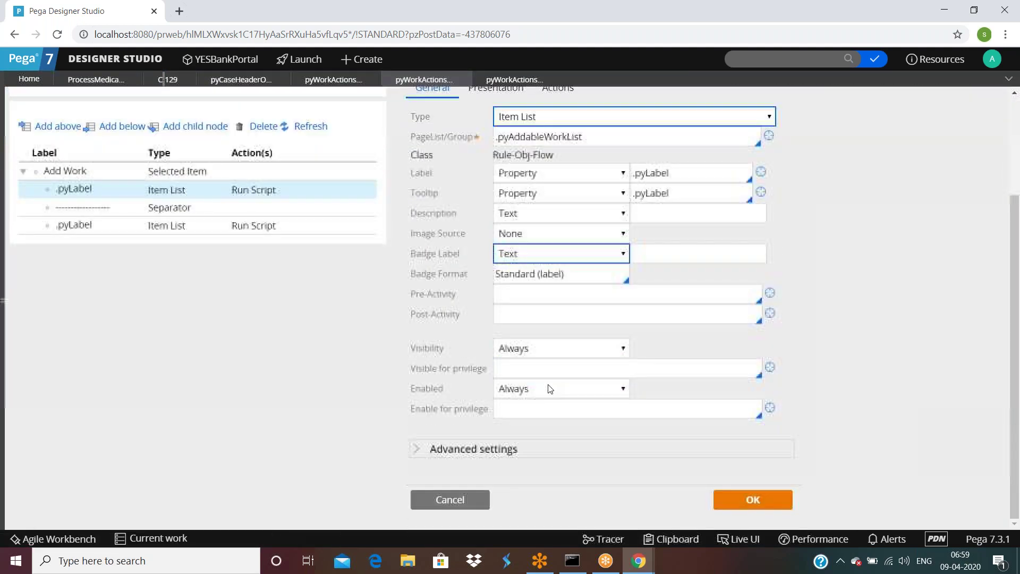
click(88, 225)
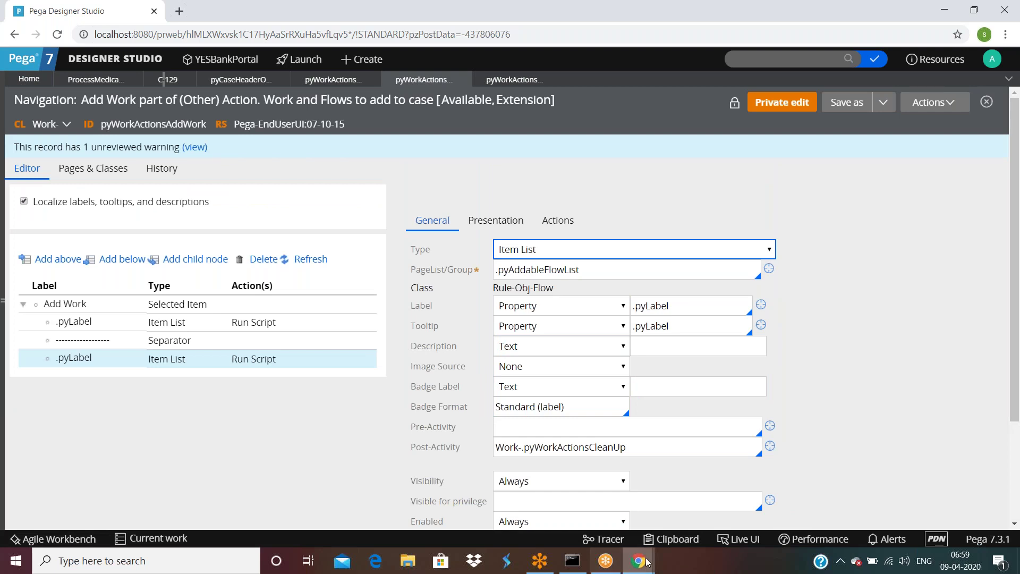
Step: Return to C-129's clipboard pages and select the pxStageHistory page
mouse_move(639, 560)
click(726, 533)
click(94, 370)
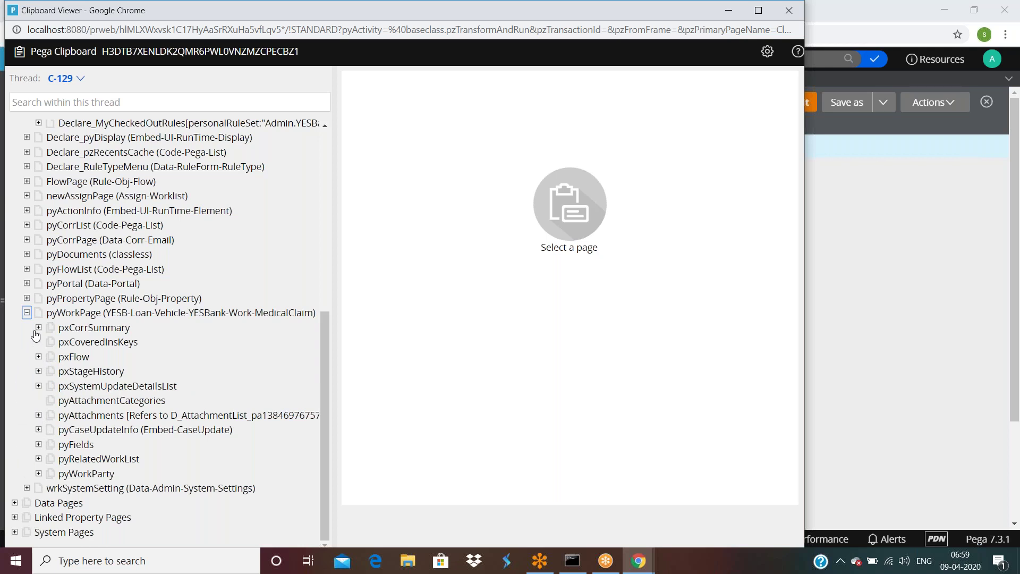
Step: Expand pyFlowList > pxResults and view pxResults(1)–(6), including FixWork, Notify and RequestAssistance
click(27, 269)
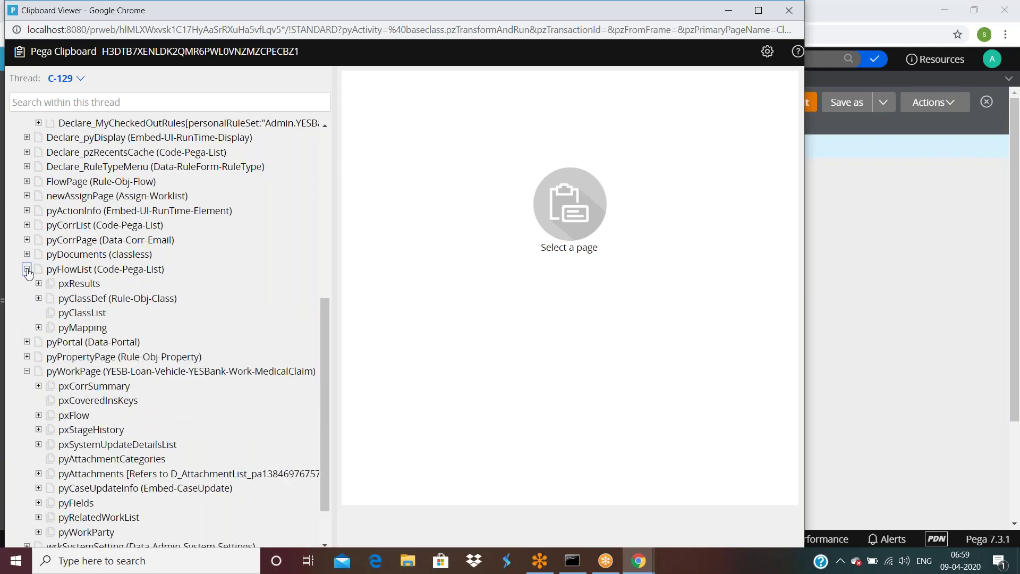
click(38, 284)
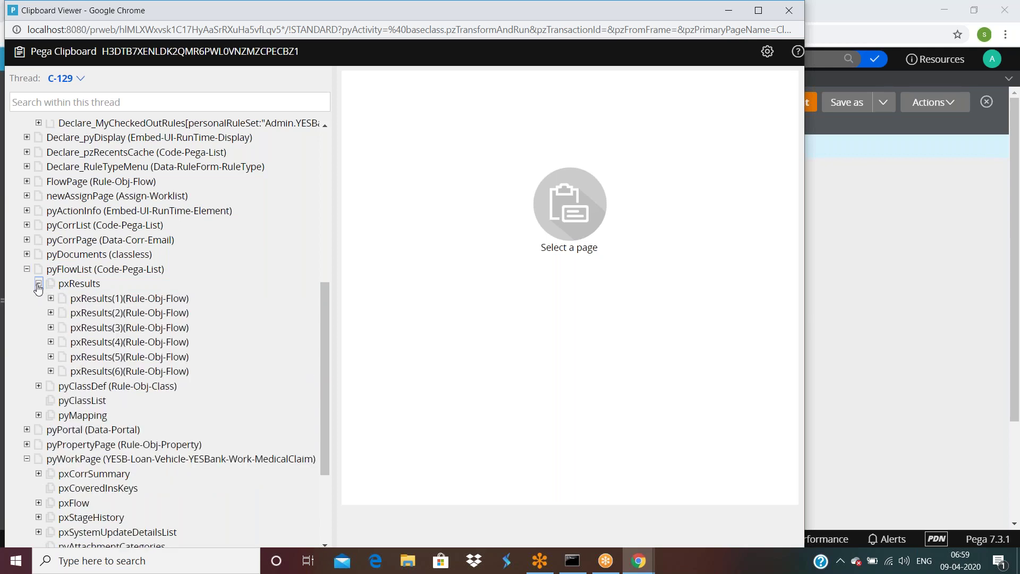
click(131, 300)
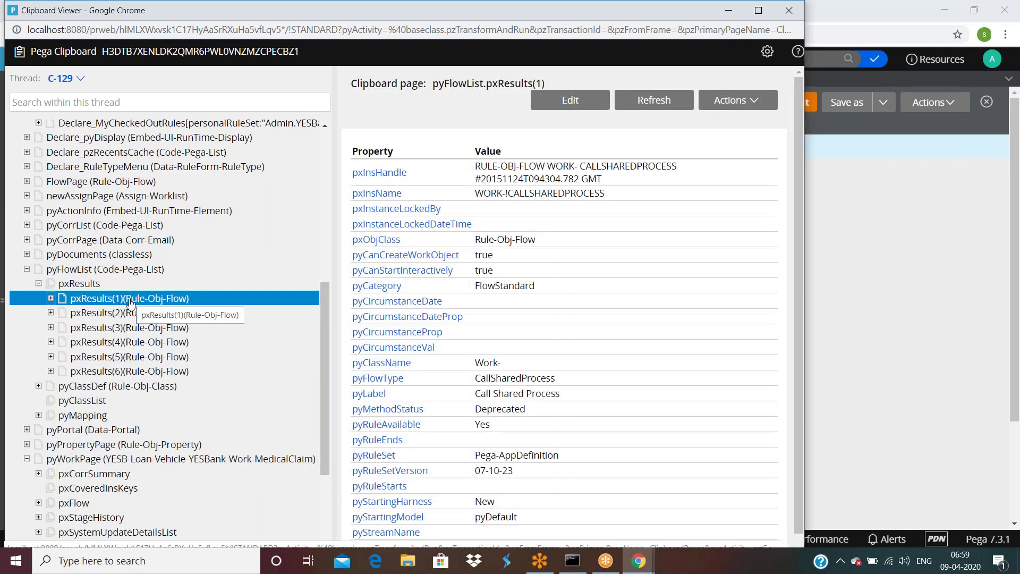
click(129, 313)
click(128, 330)
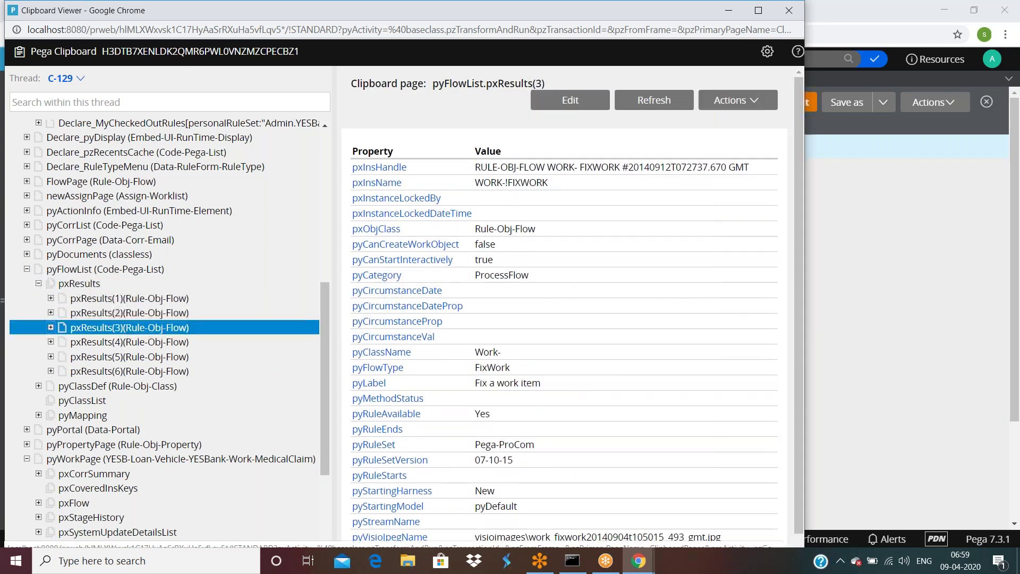
click(128, 340)
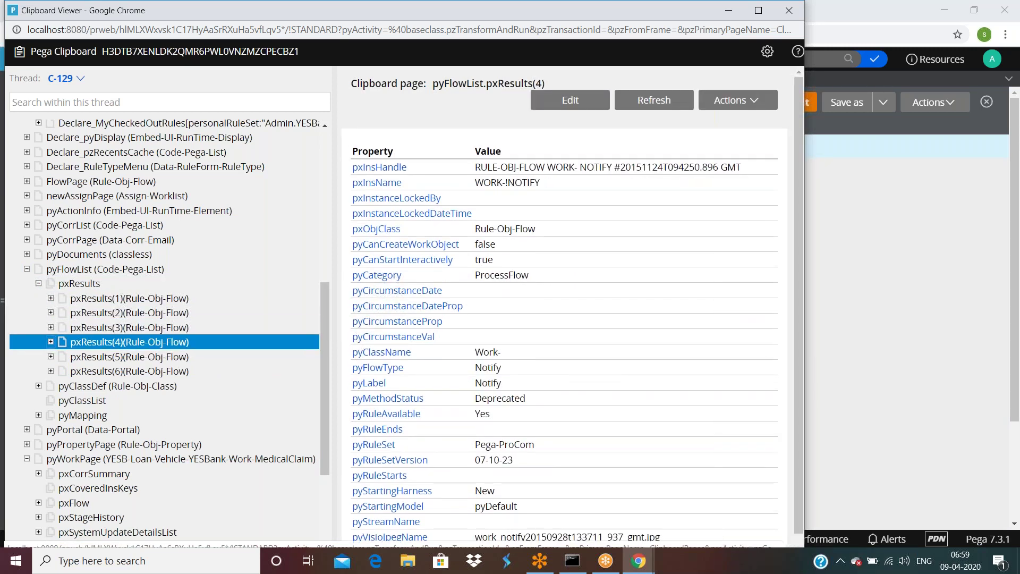
click(131, 358)
click(131, 371)
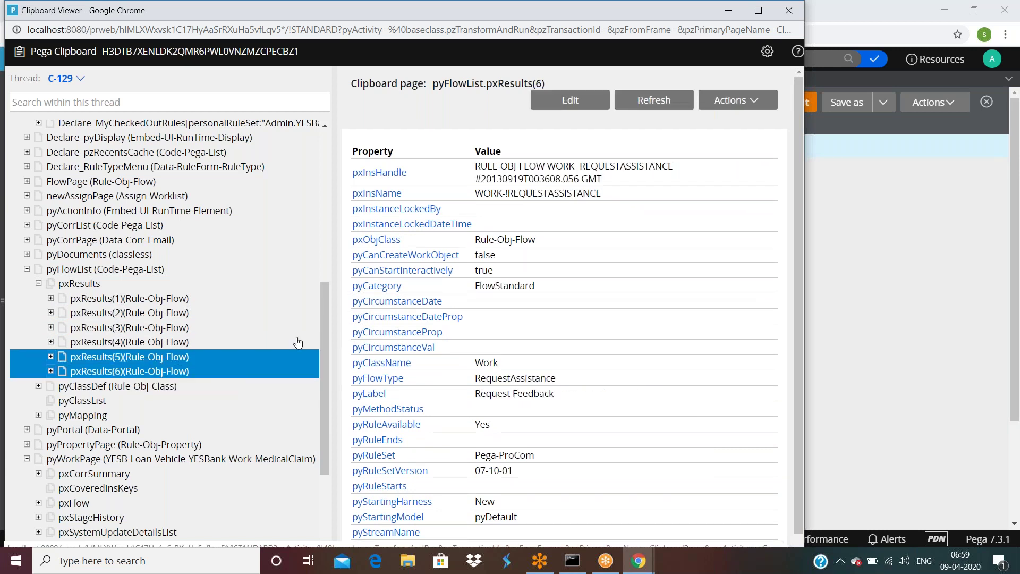
Step: Close the Clipboard Viewer and switch to case C-129
drag(679, 14, 680, 119)
click(790, 117)
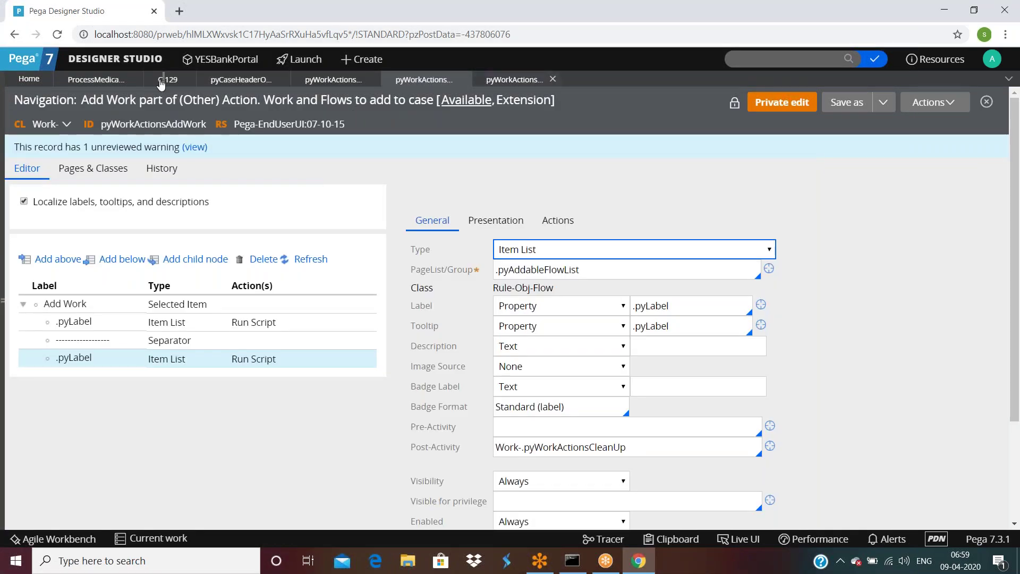
click(166, 80)
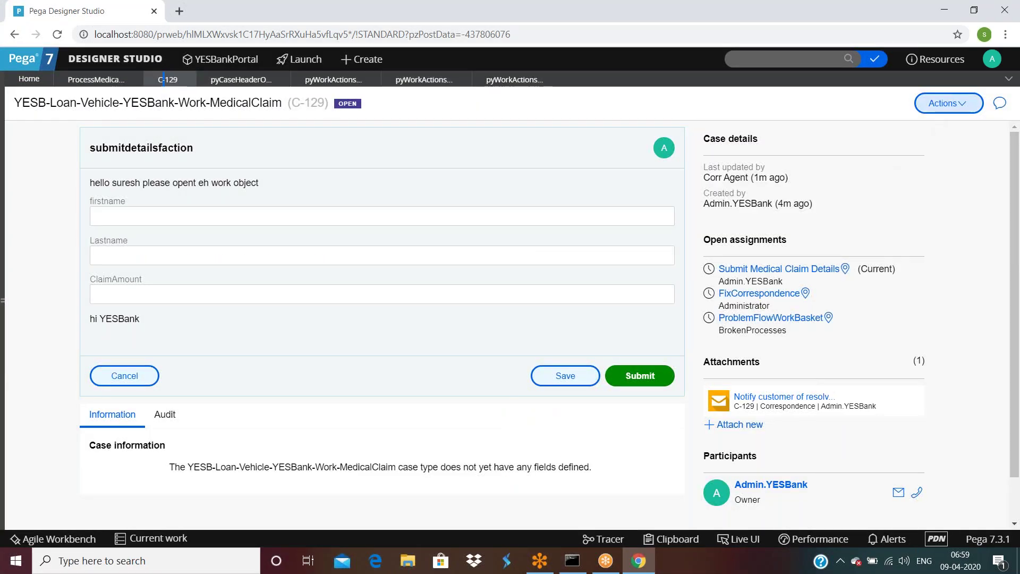
Step: View C-129's Actions > Add Work submenu, then switch to the pyCaseHeaderOuter section
click(943, 104)
mouse_move(950, 149)
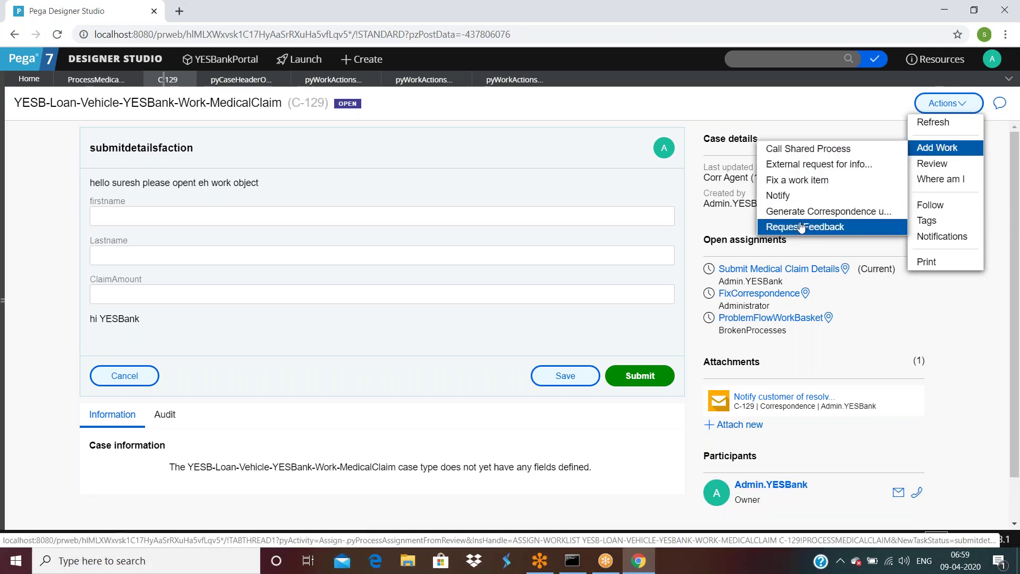
click(231, 80)
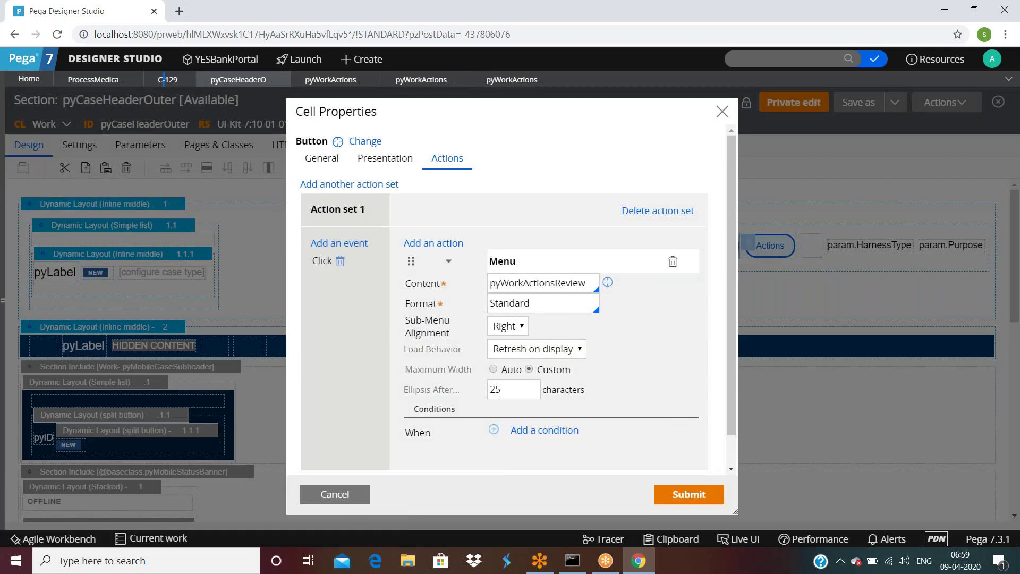
Step: Cancel the cell properties and open the second Actions button's Menu content, pyWorkActionsPerform
click(338, 500)
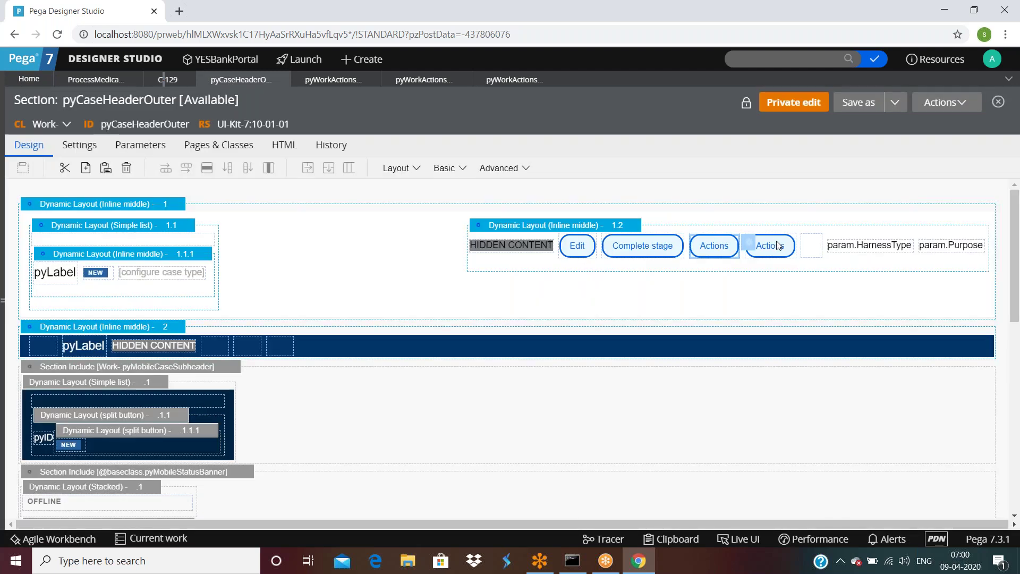
click(780, 246)
double_click(688, 256)
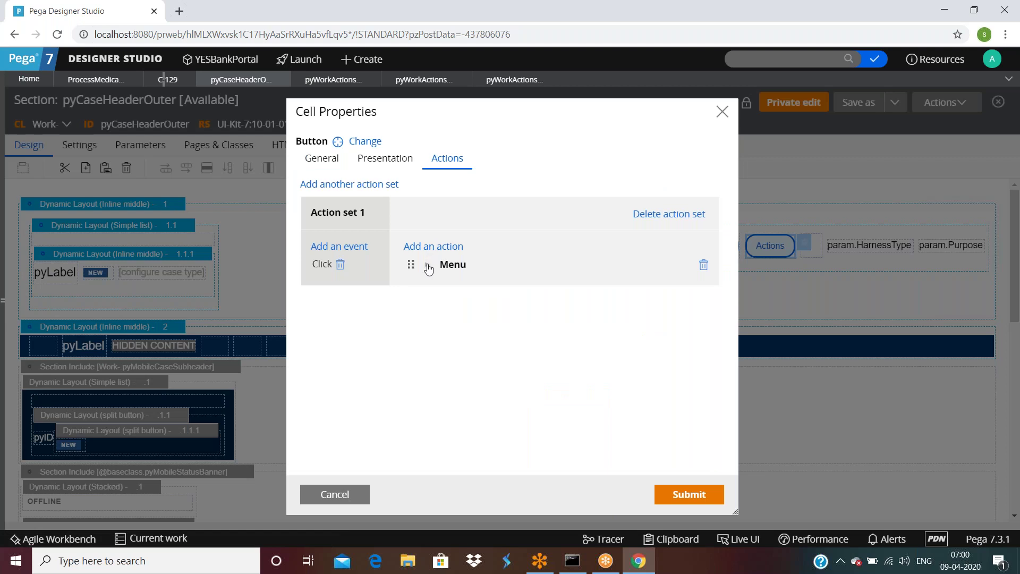
click(427, 264)
click(608, 284)
scroll(63, 339, down, 1)
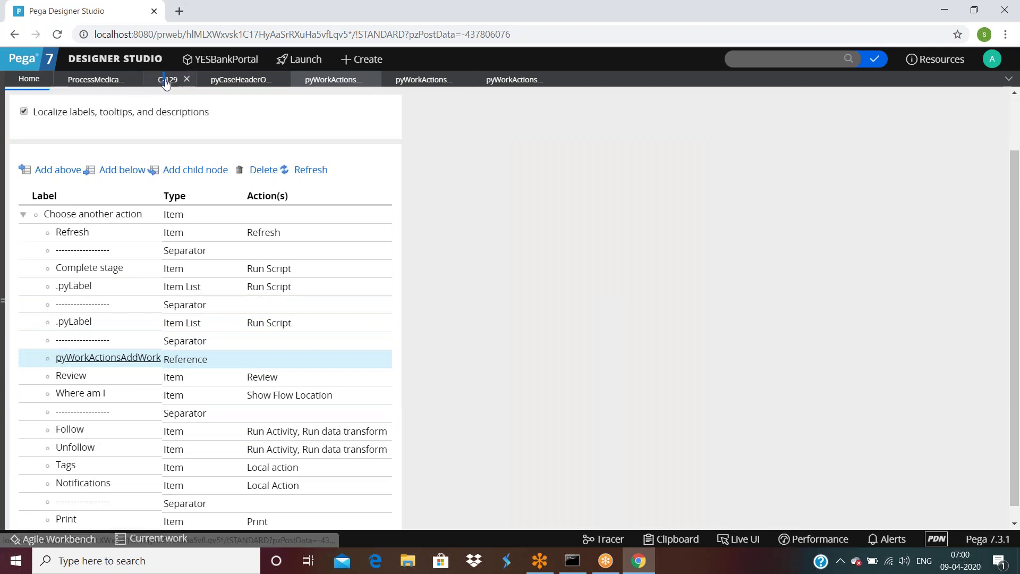
click(165, 81)
click(944, 105)
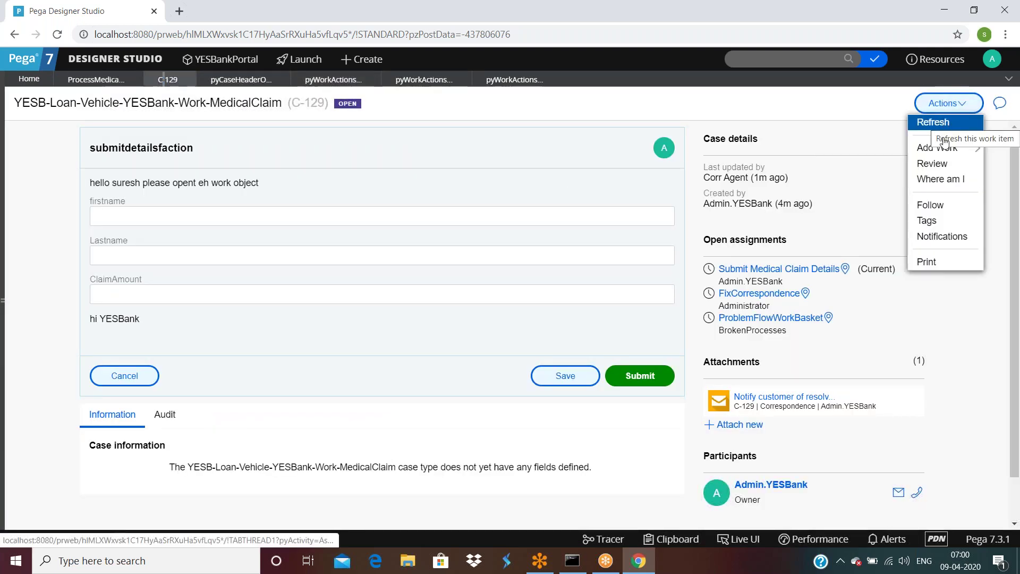
mouse_move(938, 148)
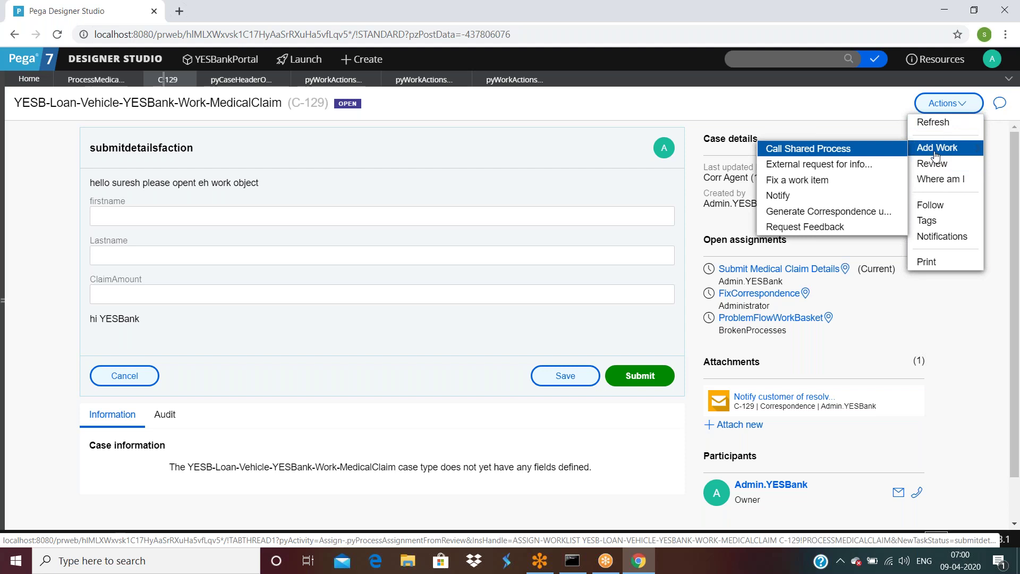
click(325, 81)
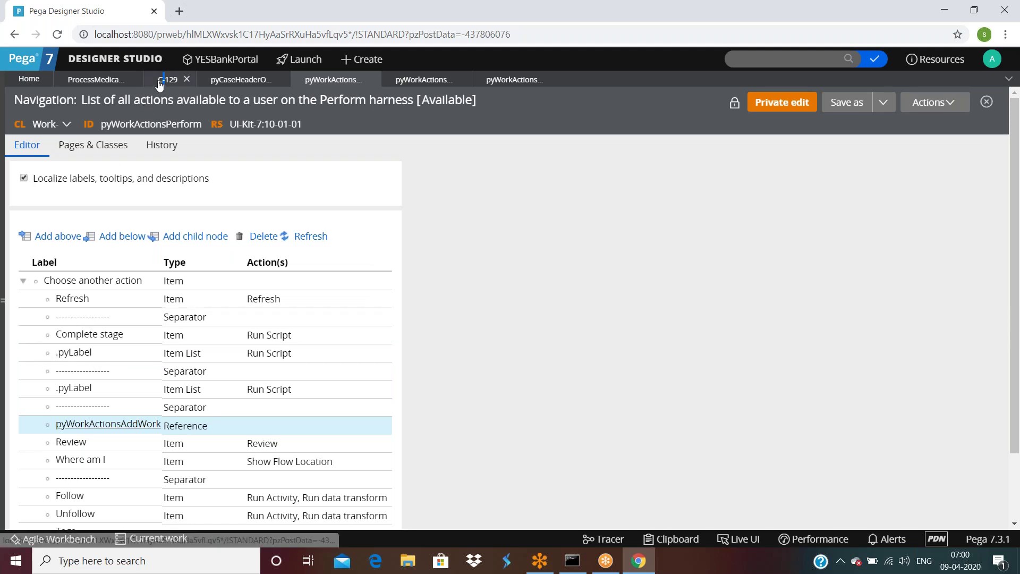
click(165, 81)
click(960, 103)
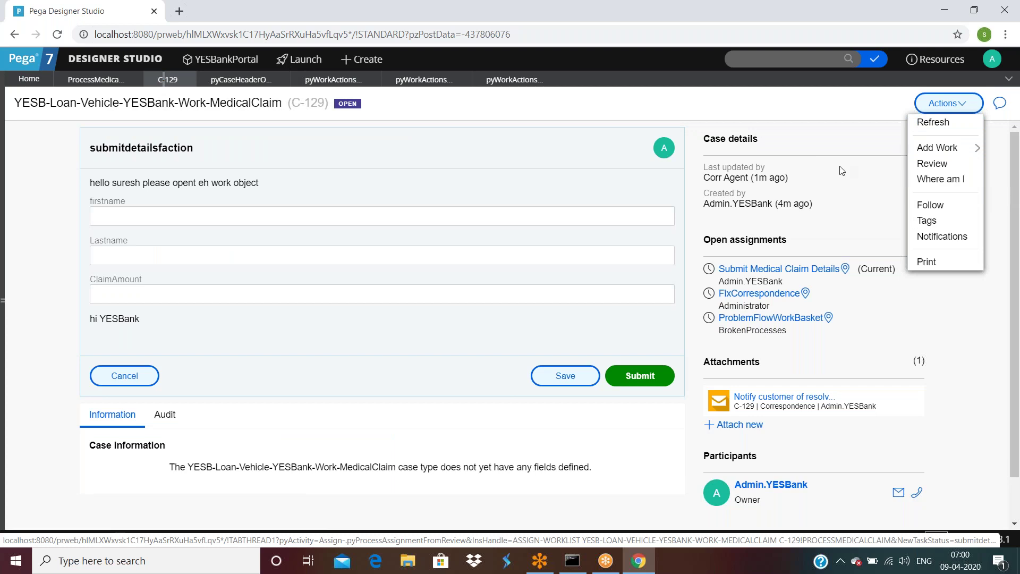
click(316, 79)
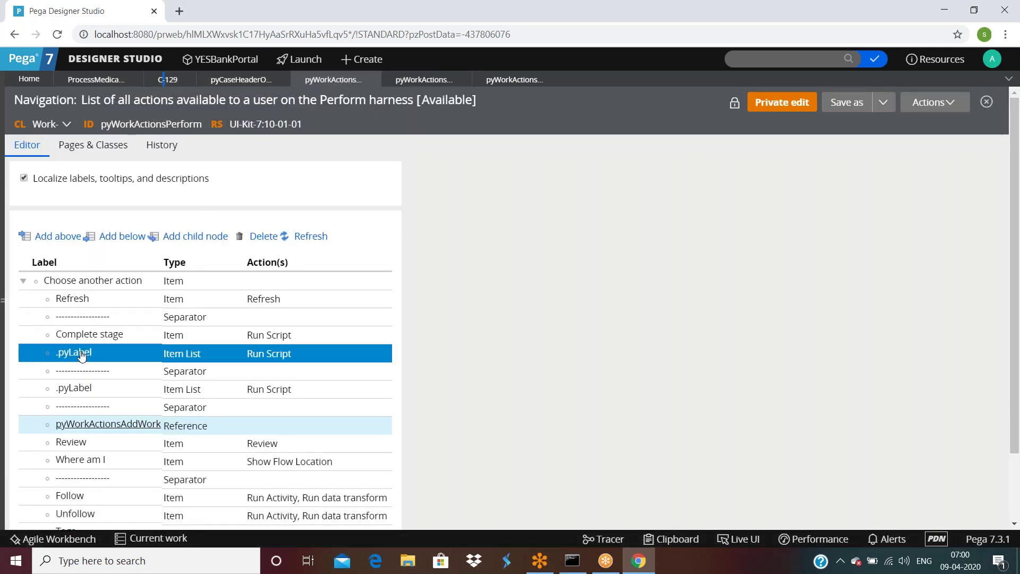
scroll(81, 355, down, 2)
click(81, 303)
click(80, 286)
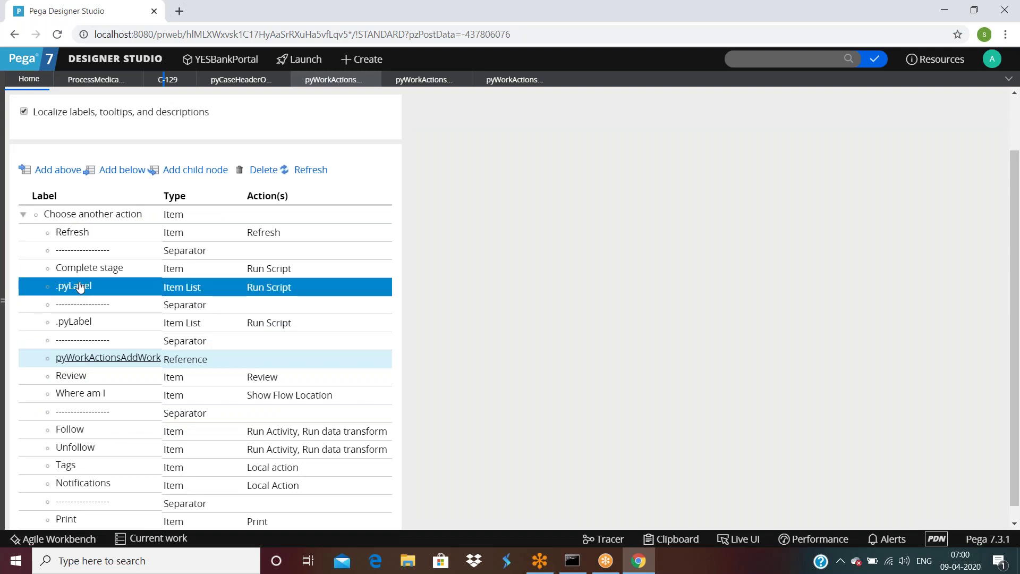
click(82, 305)
click(83, 323)
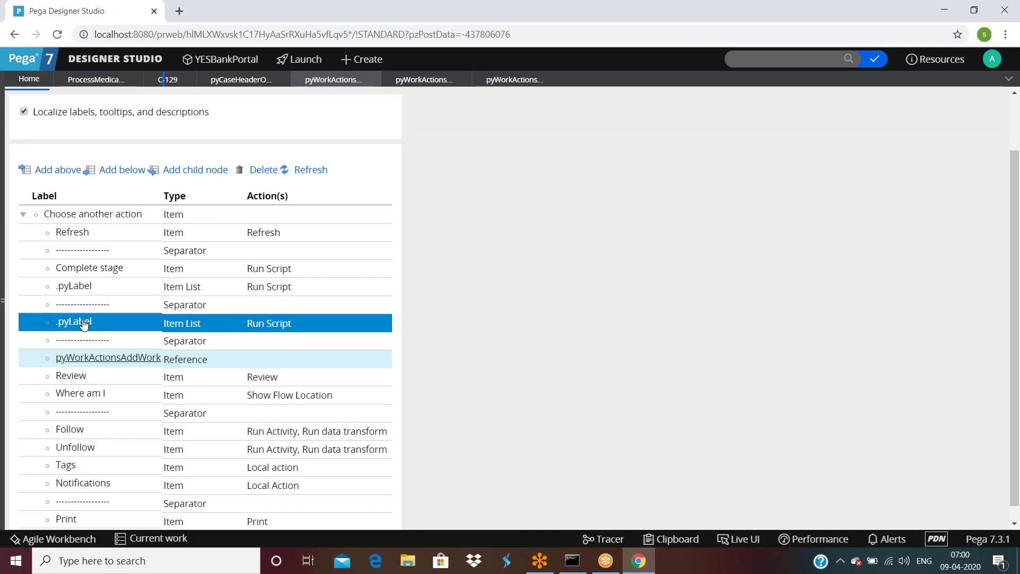
click(83, 339)
click(84, 377)
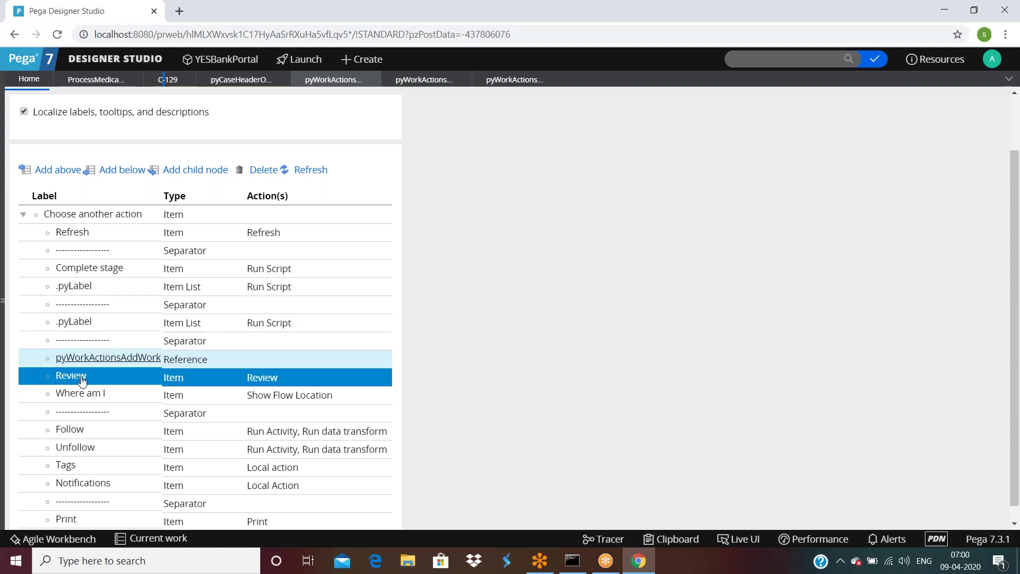
click(92, 364)
click(167, 79)
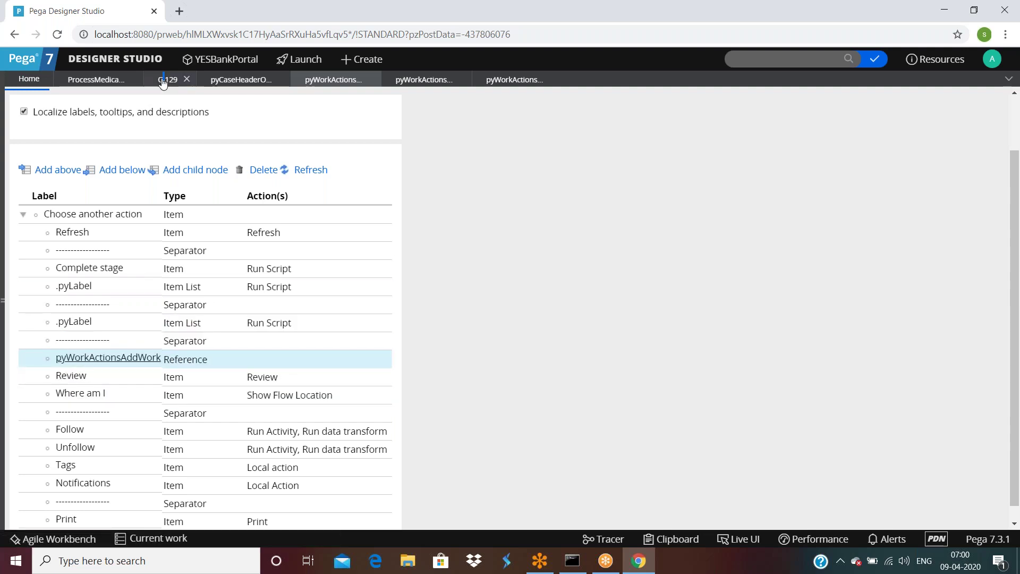
click(948, 103)
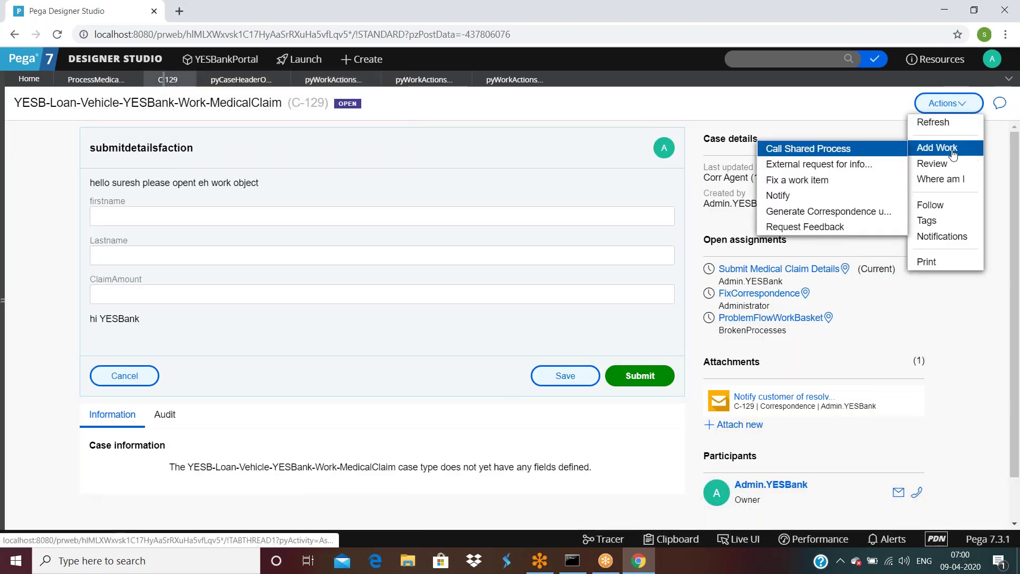
click(238, 79)
click(333, 79)
click(102, 425)
scroll(103, 425, down, 1)
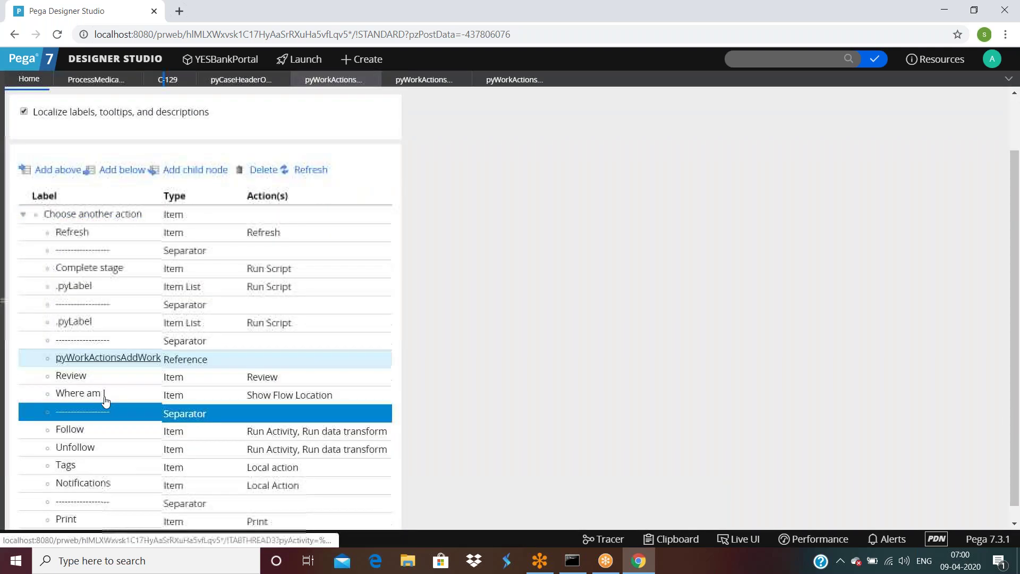
click(127, 358)
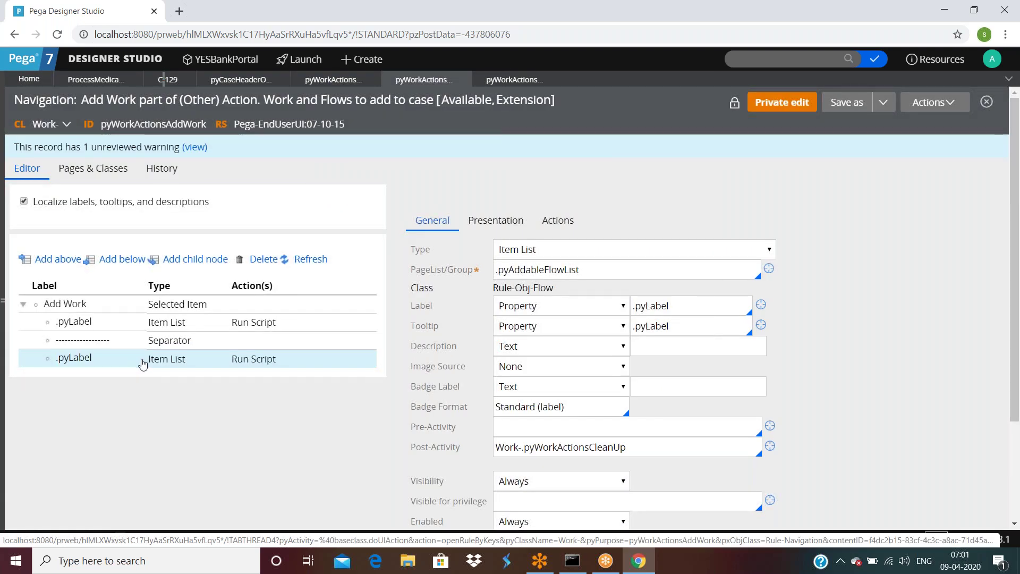
Step: Expand the Add Work node in pyWorkActionsAddWork and select its first .pyLabel item list
click(81, 305)
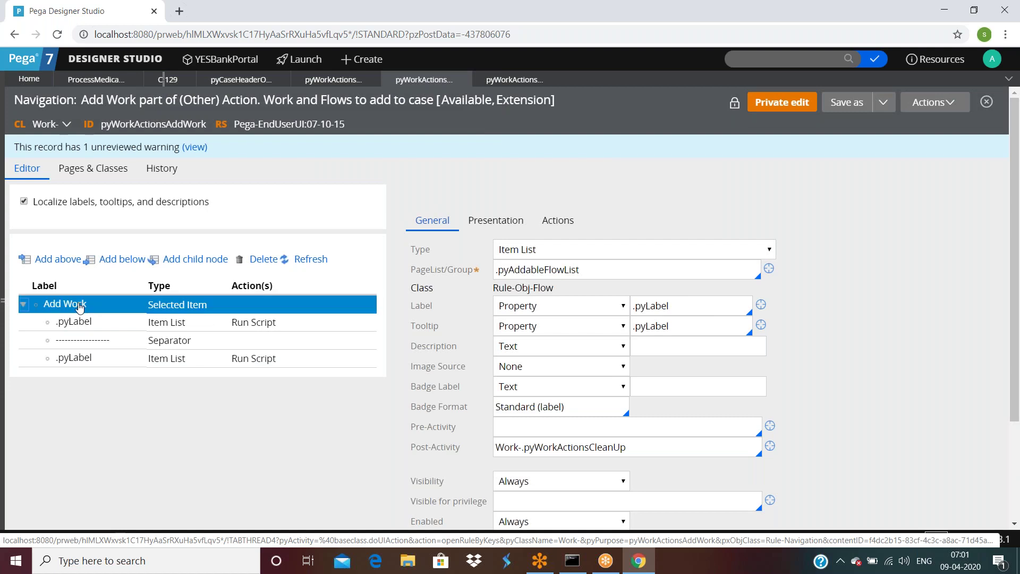
click(23, 306)
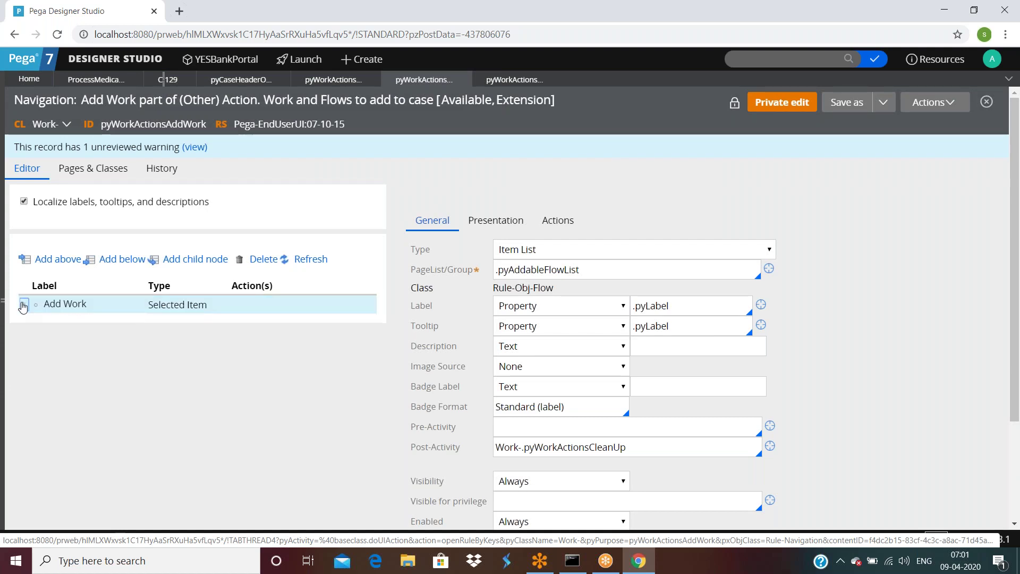
click(23, 308)
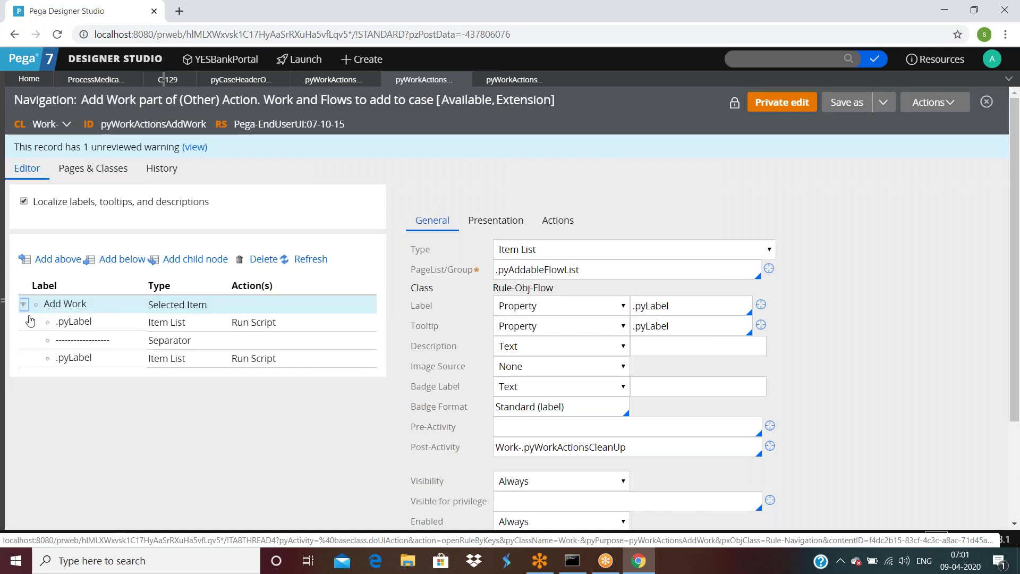
click(80, 325)
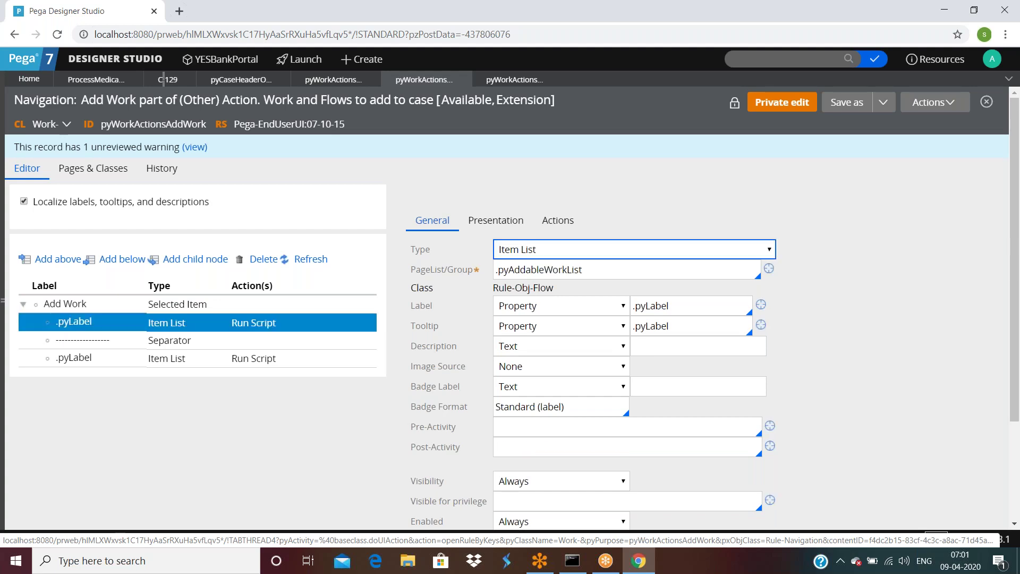
Step: Review the Add Work item's label text, advanced settings and configured actions
click(75, 306)
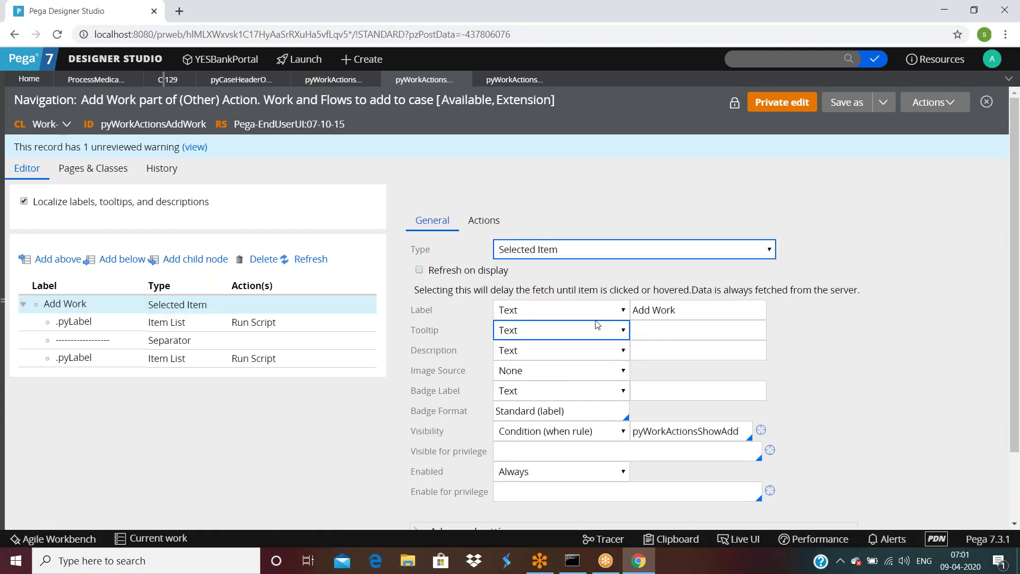
scroll(597, 324, down, 1)
click(688, 237)
triple_click(701, 240)
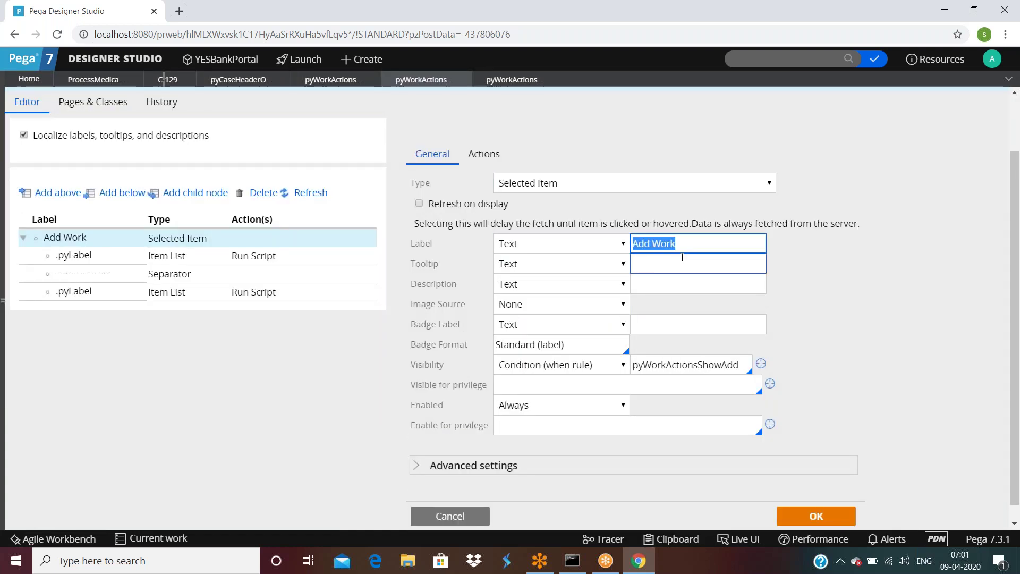
scroll(682, 257, down, 1)
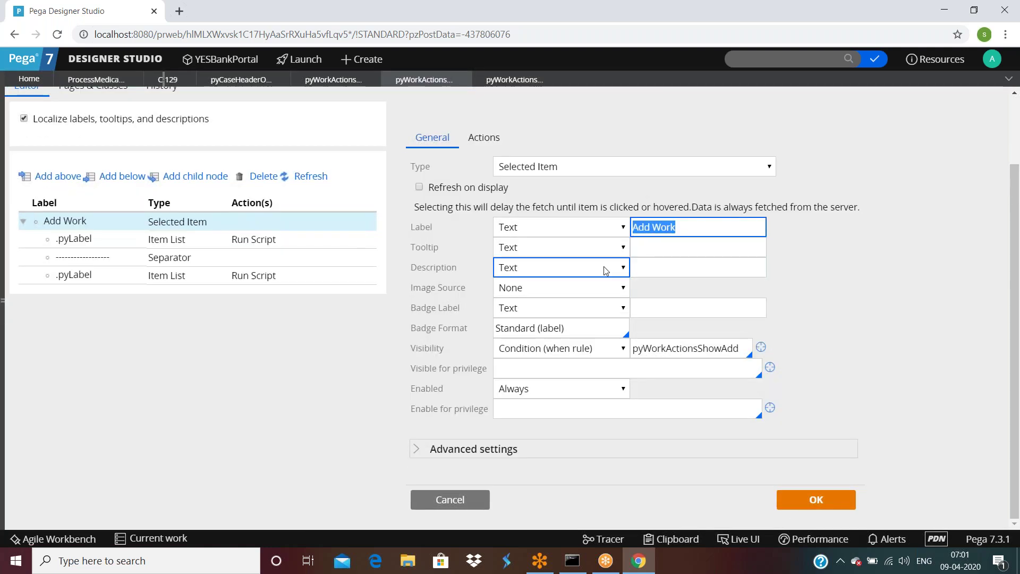
click(413, 449)
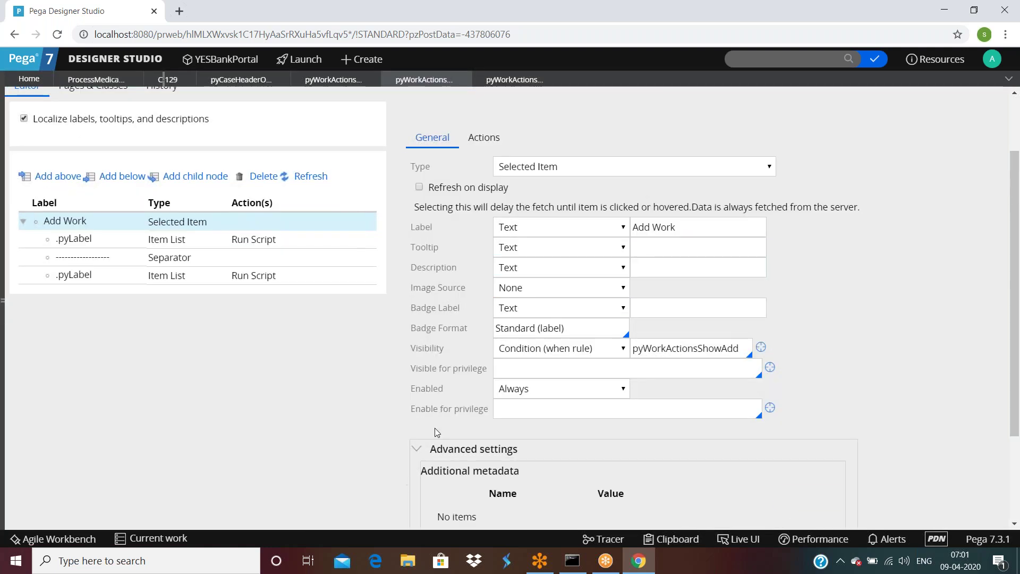
scroll(433, 431, down, 3)
scroll(437, 430, up, 5)
click(488, 224)
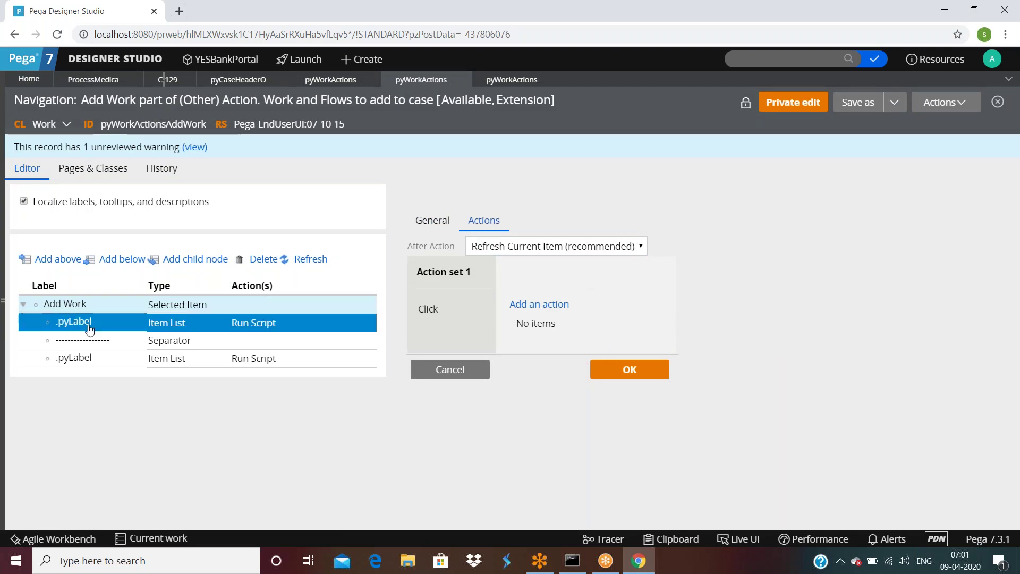
Step: Confirm the first .pyLabel list's page list is .pyAddableWorkList, then return to case C-129
click(114, 328)
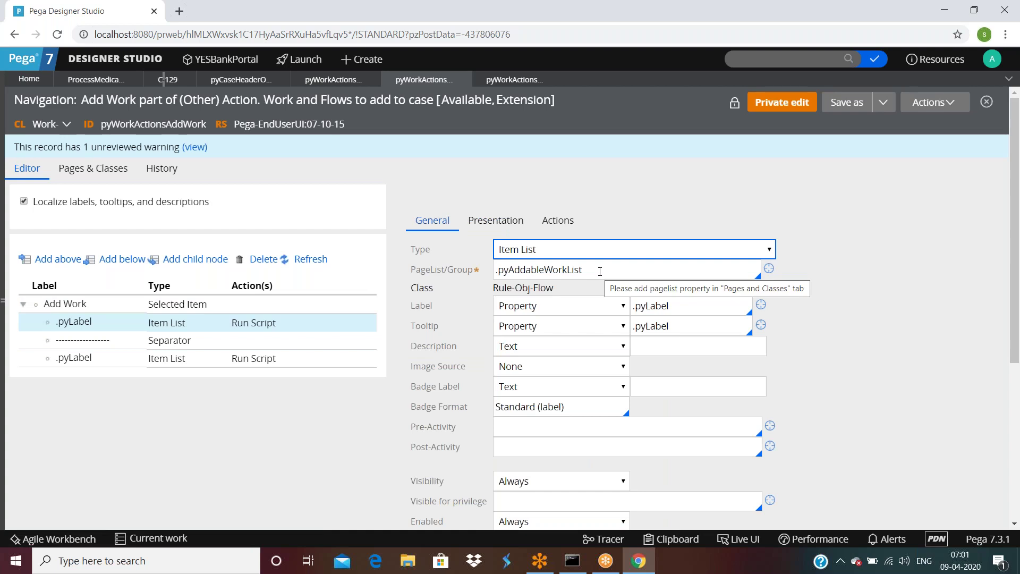
double_click(599, 272)
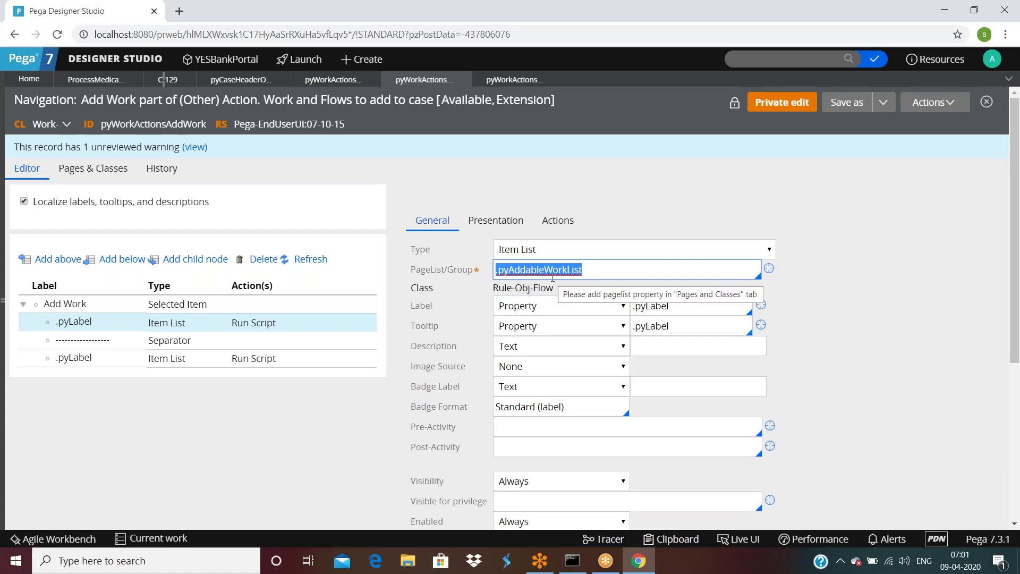
scroll(532, 321, down, 1)
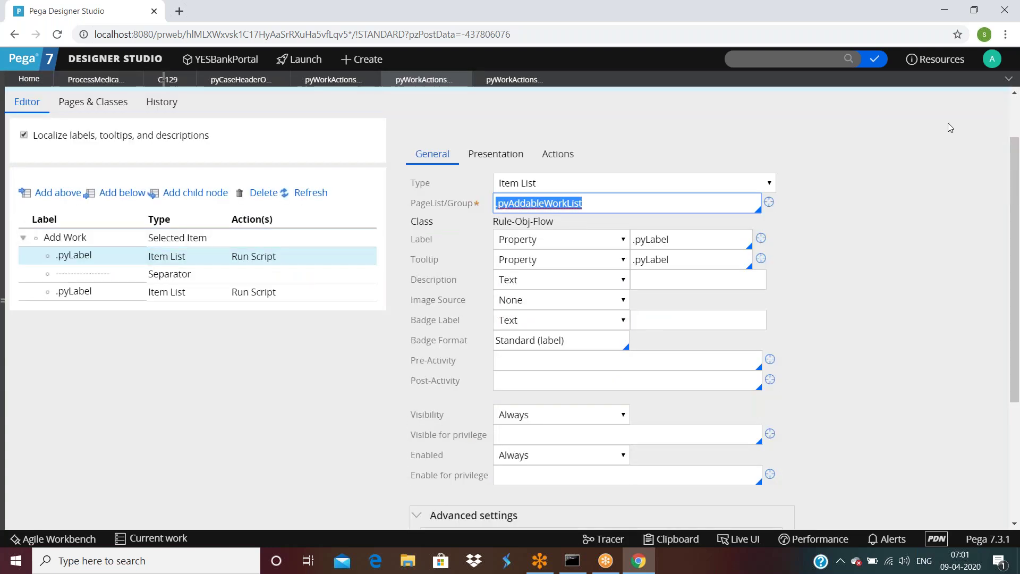
click(165, 79)
click(678, 539)
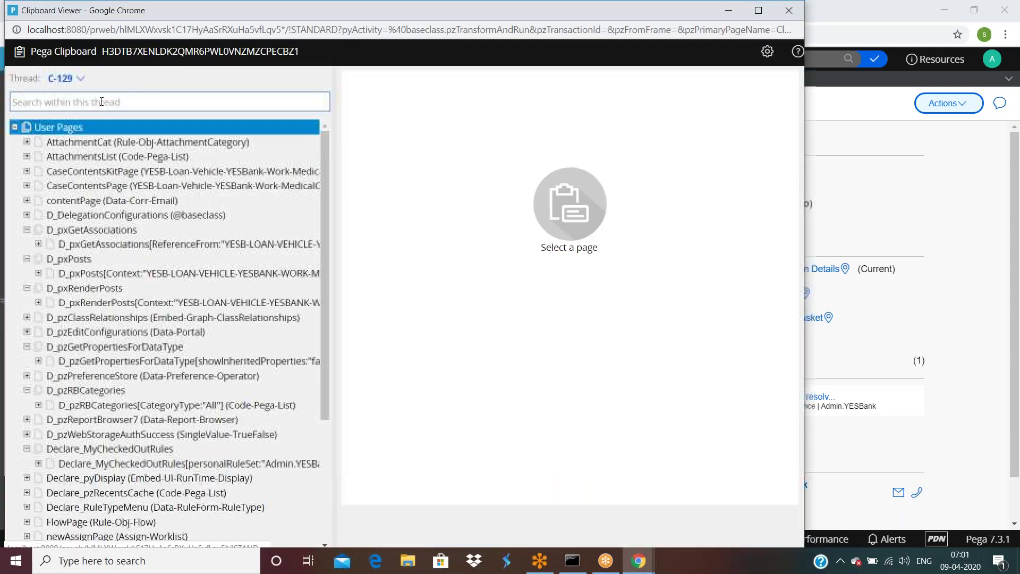
Step: Browse the clipboard tree, selecting a data page and expanding then collapsing pyPortal
click(146, 303)
scroll(146, 304, down, 3)
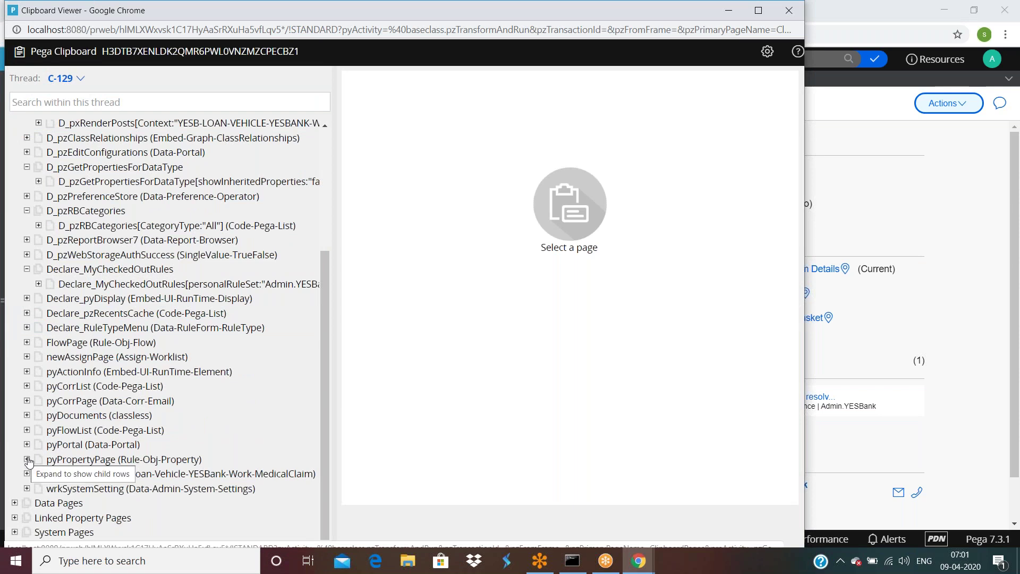
click(27, 446)
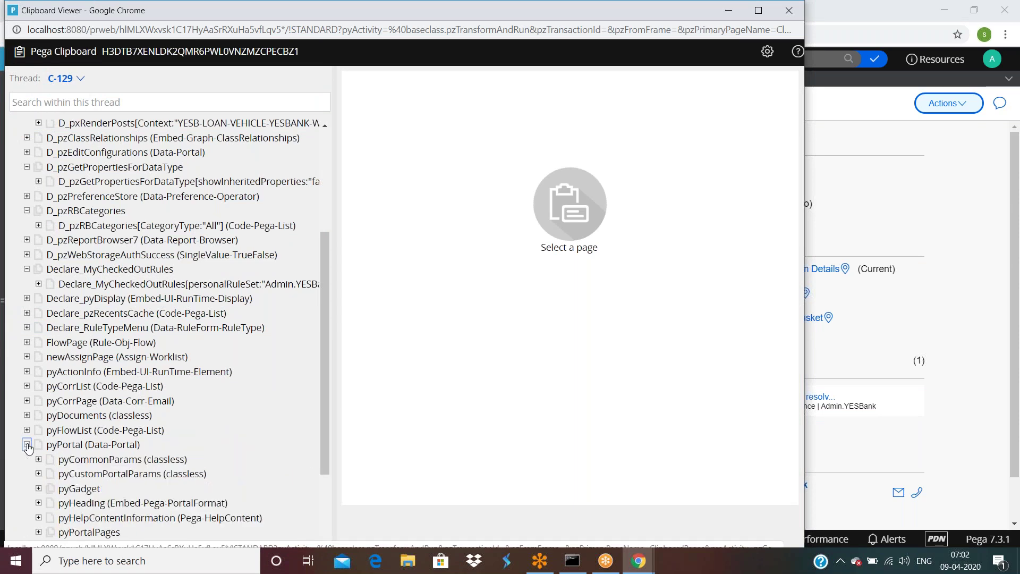
scroll(28, 447, down, 1)
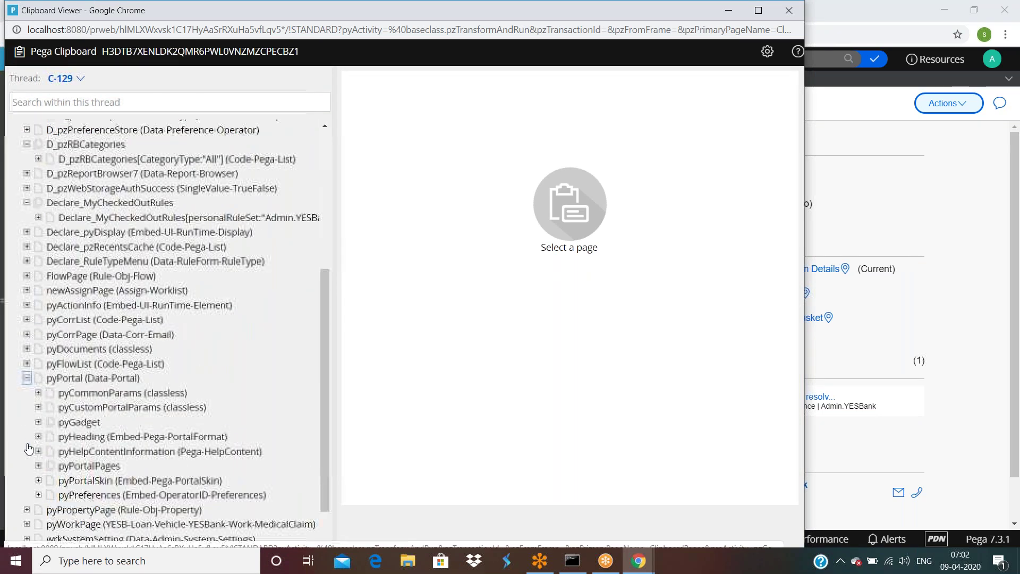
click(26, 378)
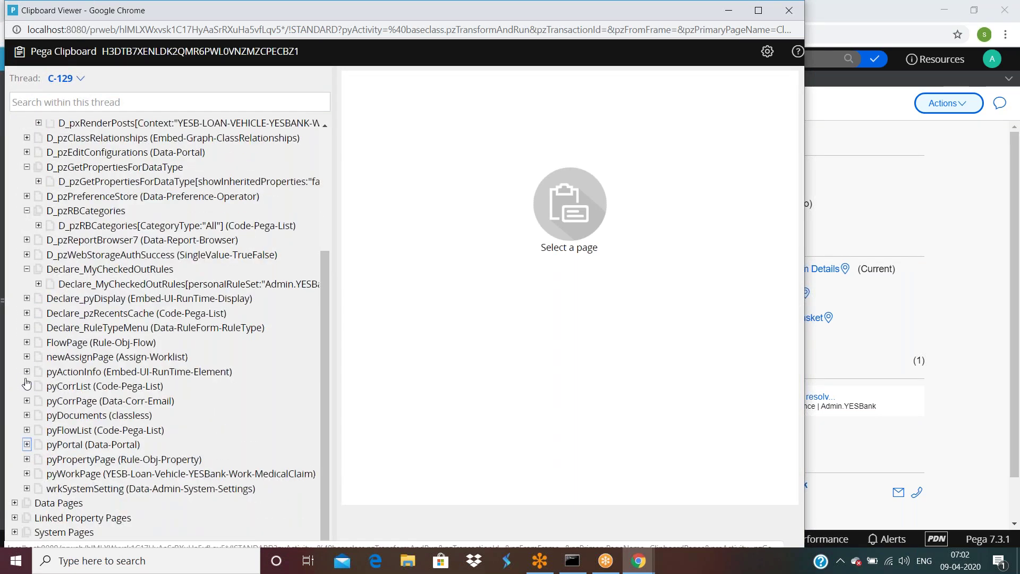
Step: Expand pyWorkPage, select pyRelatedWorkList, then close the clipboard and show C-129's Actions menu
click(27, 474)
scroll(159, 420, down, 2)
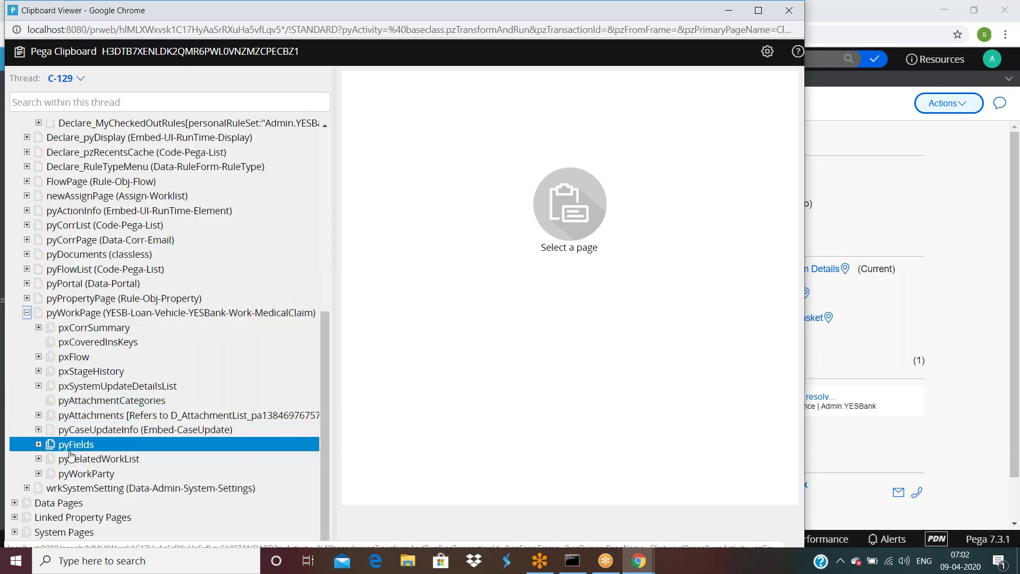
click(39, 460)
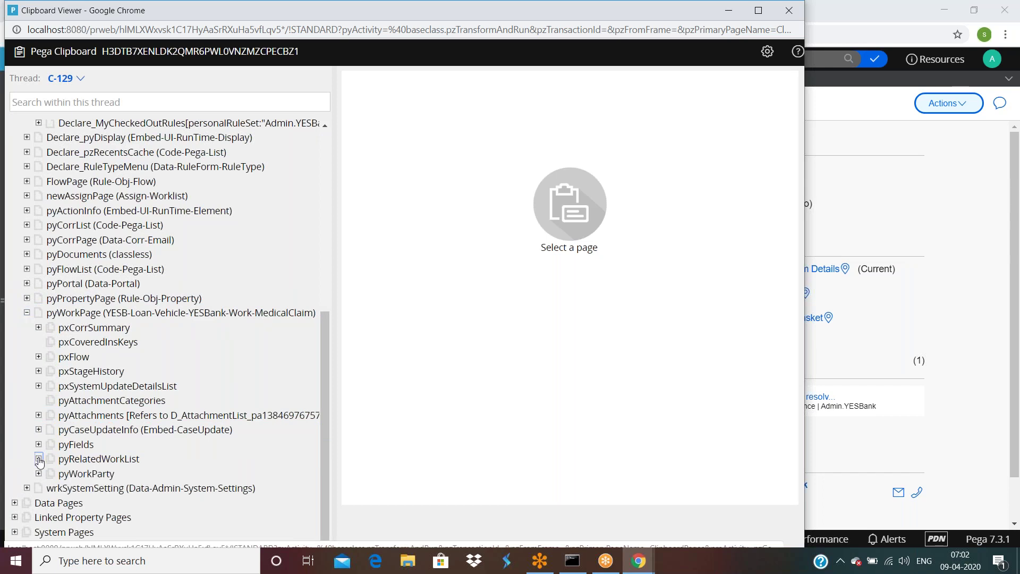
click(90, 465)
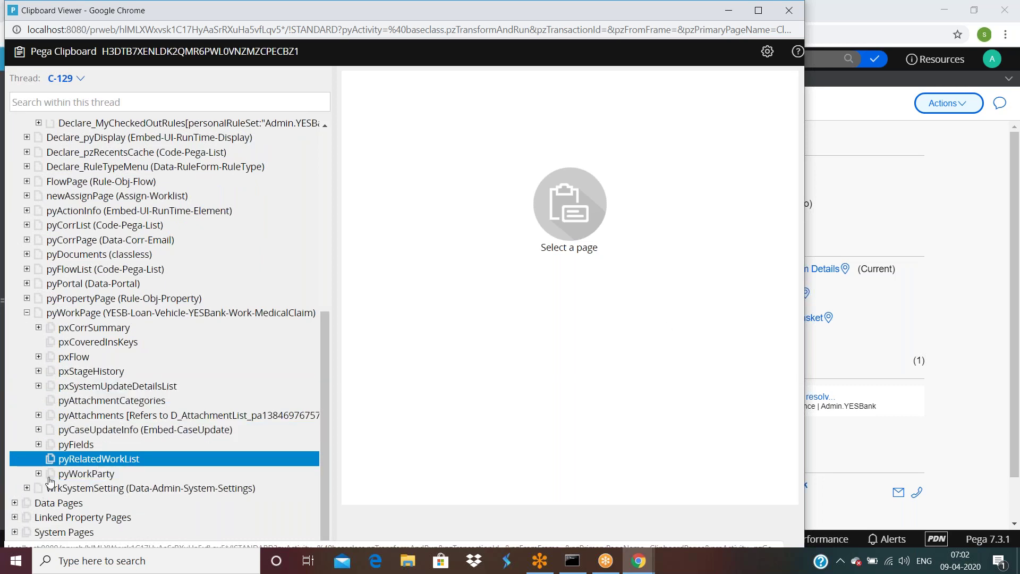
scroll(85, 442, up, 1)
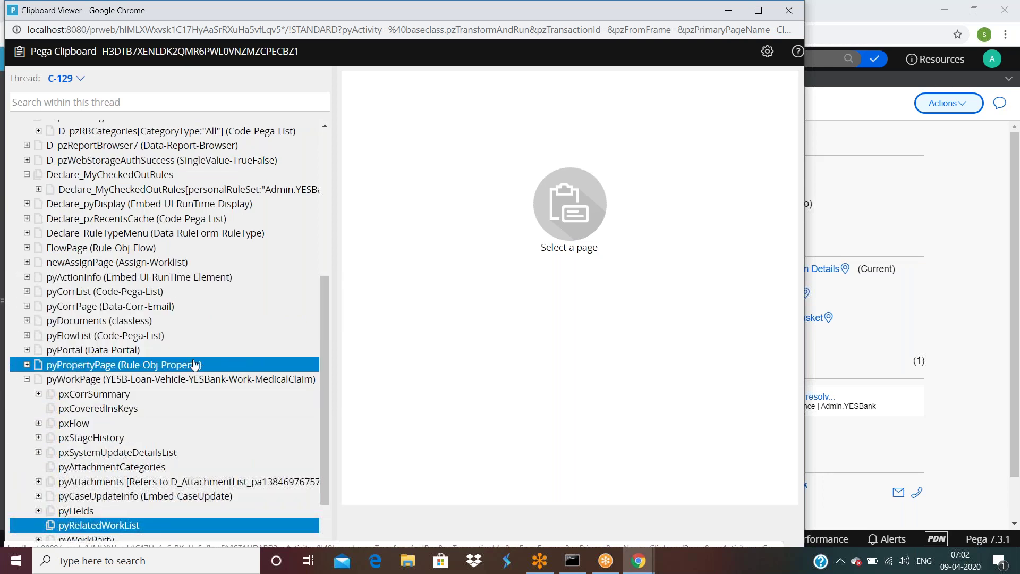
click(850, 170)
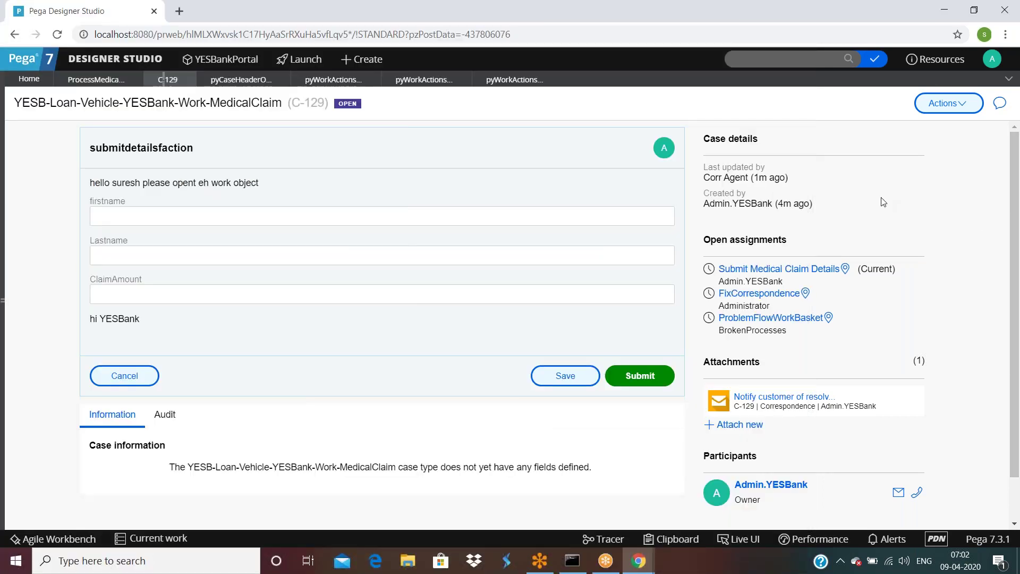
click(948, 103)
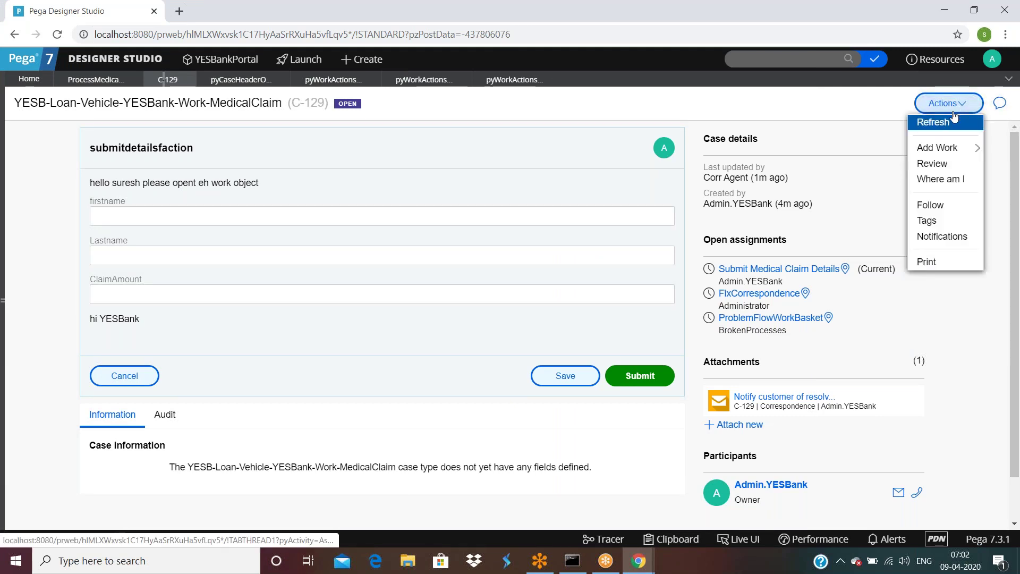
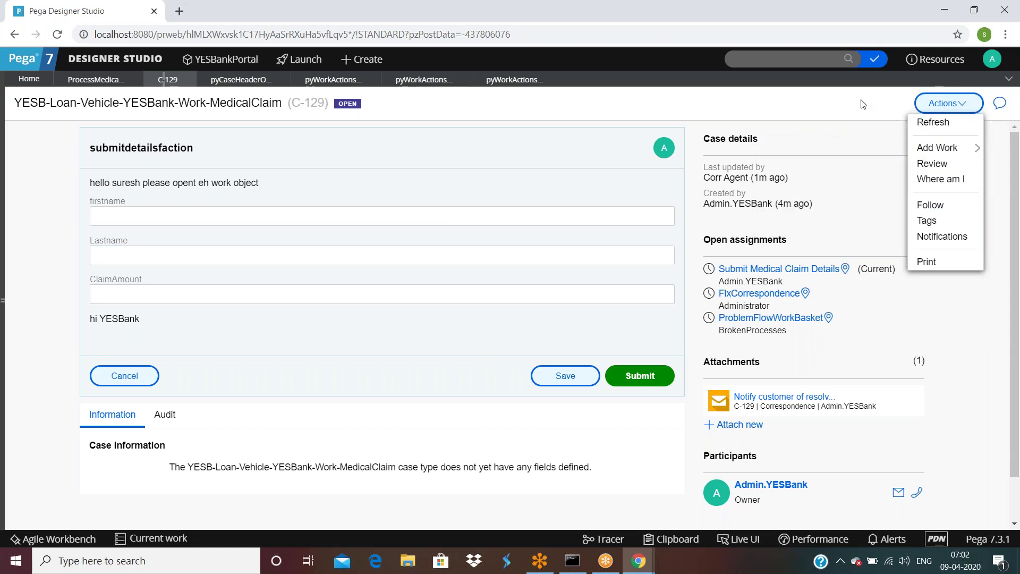
Step: Refresh case C-129, view where it sits in its flow, then close that popup
click(936, 122)
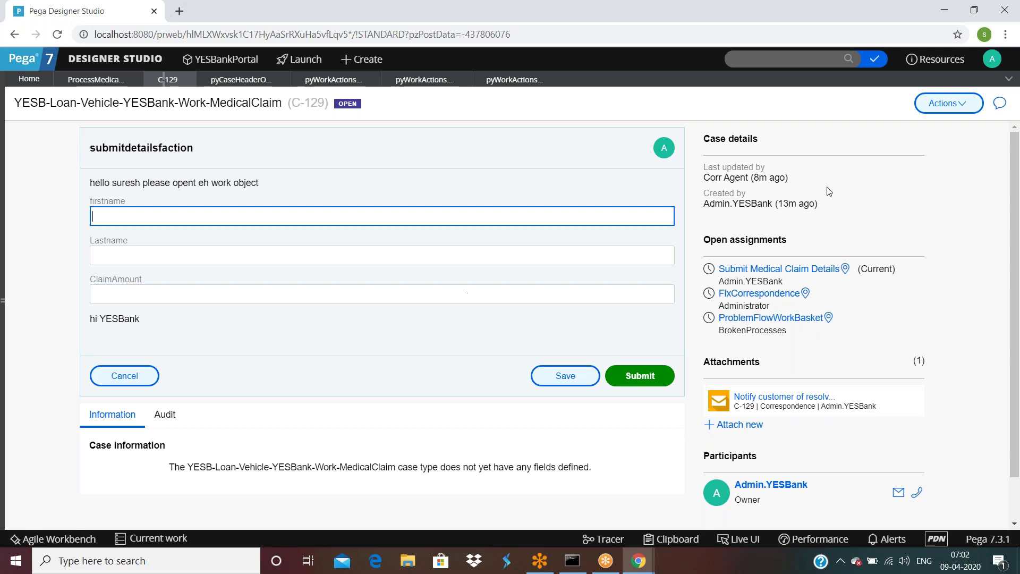
click(948, 103)
mouse_move(939, 154)
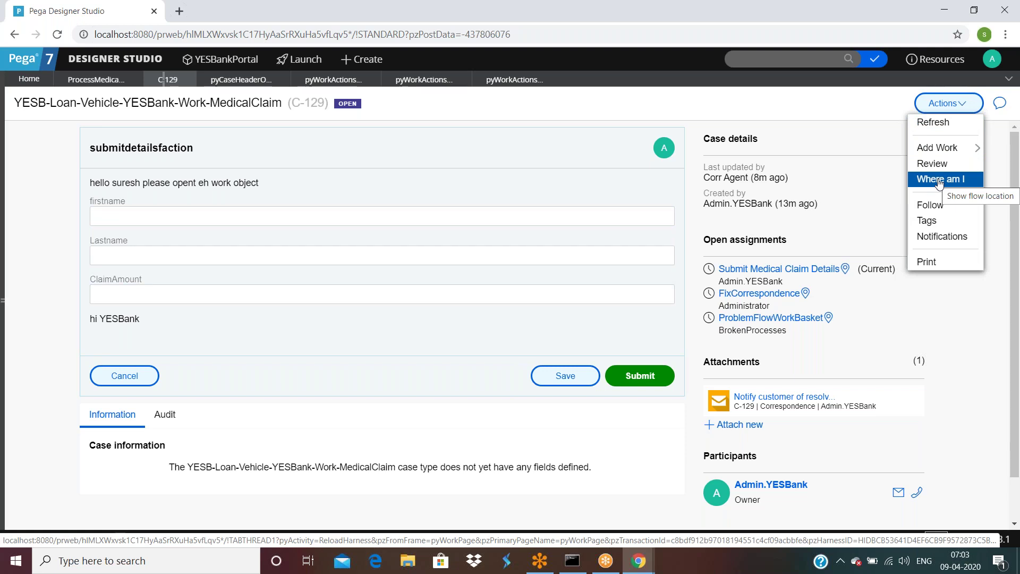
click(939, 180)
drag(375, 129, 457, 52)
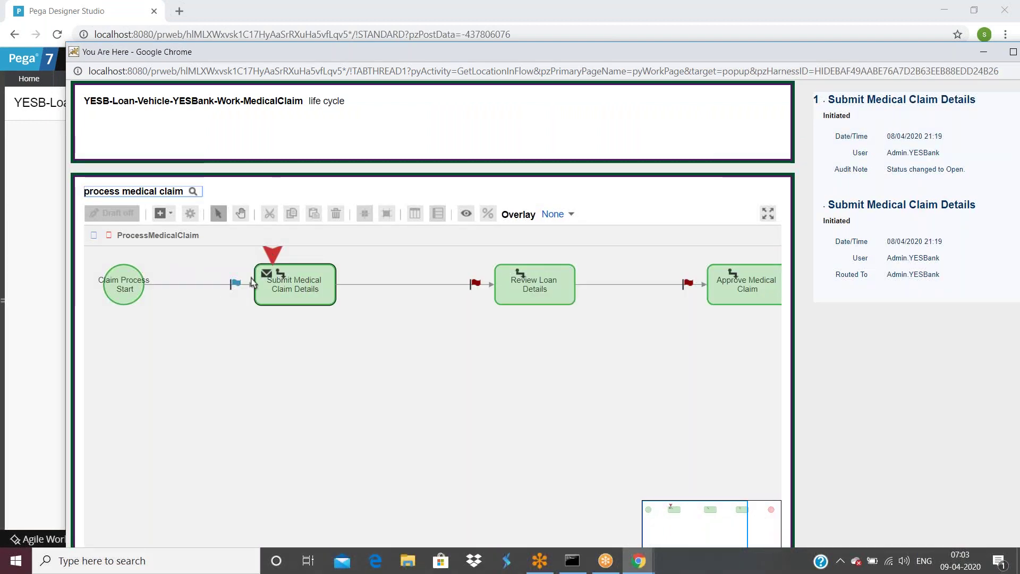
drag(742, 48, 659, 95)
click(961, 100)
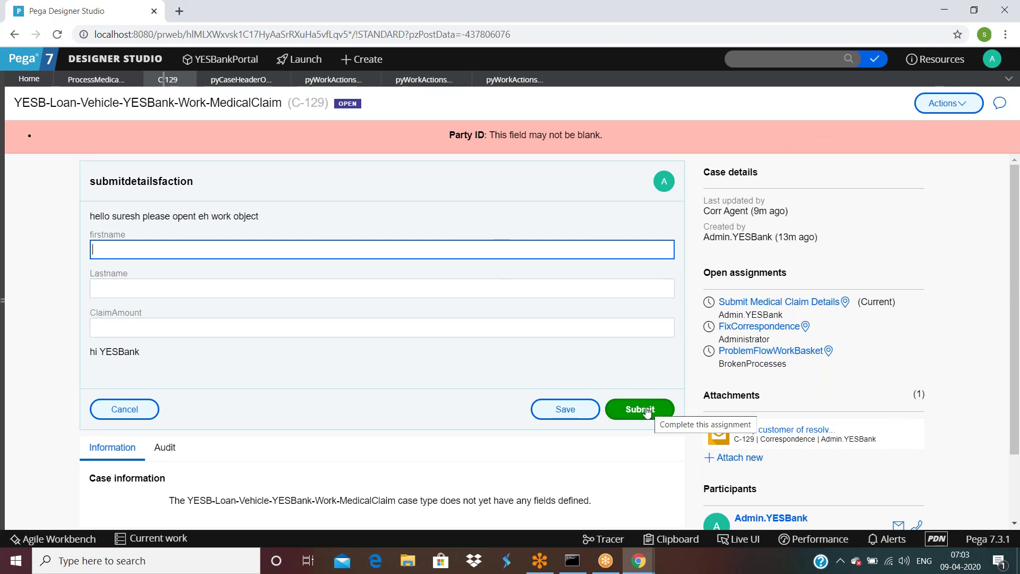
Step: Open the Submit Medical Claim Details assignment's properties in the process medical claim flow
scroll(583, 328, down, 1)
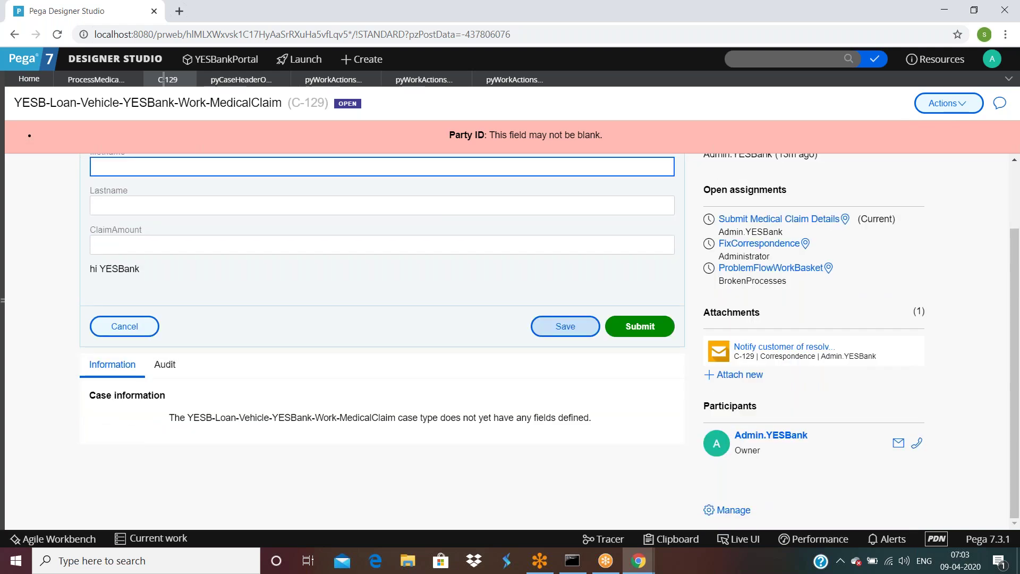
scroll(582, 328, up, 2)
click(97, 81)
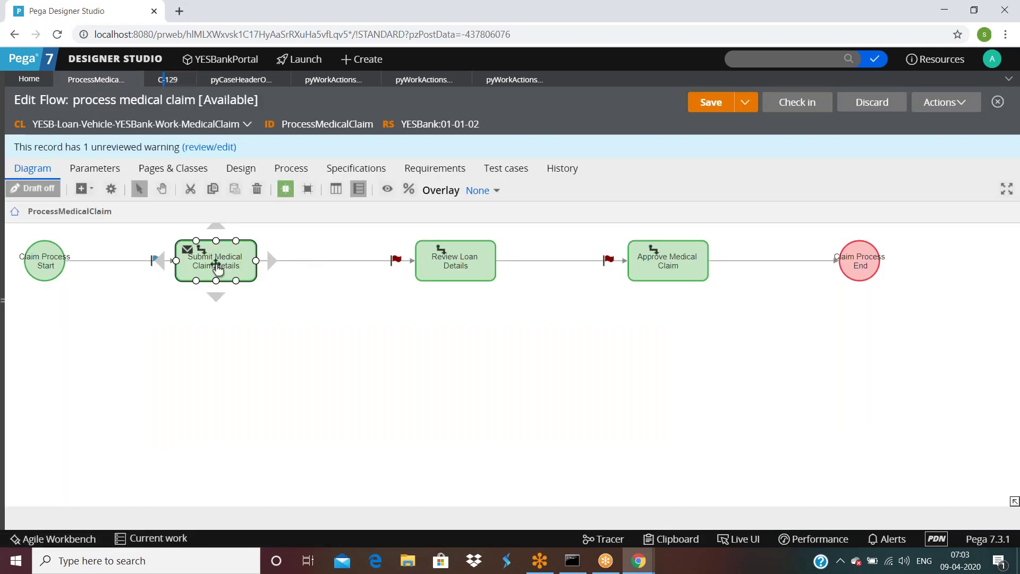
double_click(213, 263)
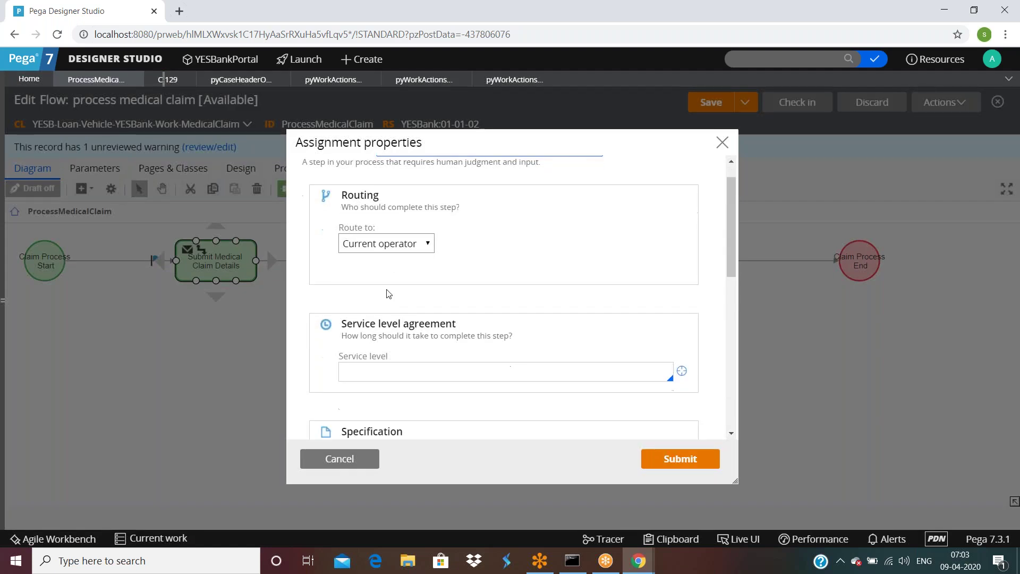
scroll(387, 291, down, 10)
click(355, 287)
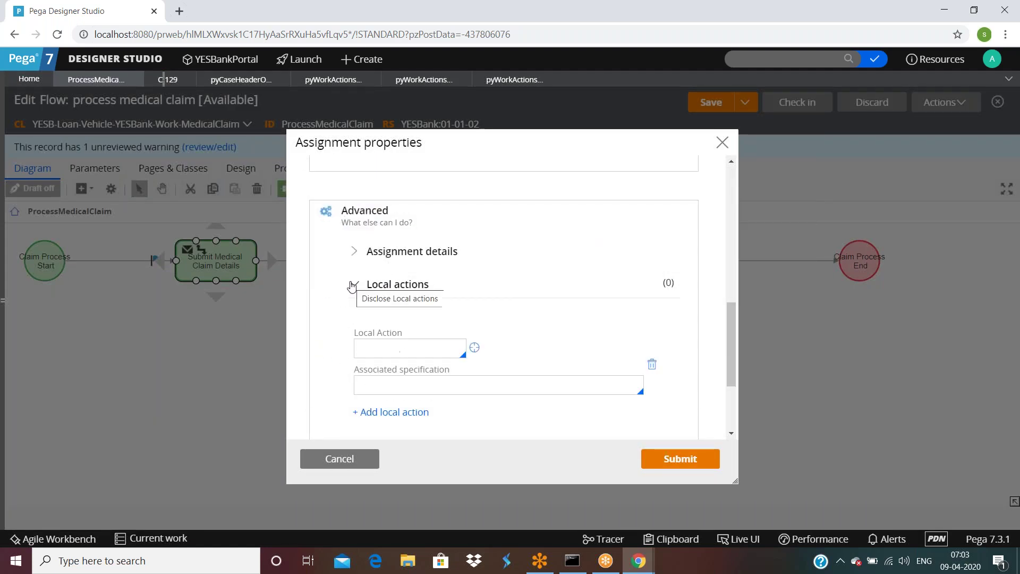
click(355, 286)
click(356, 259)
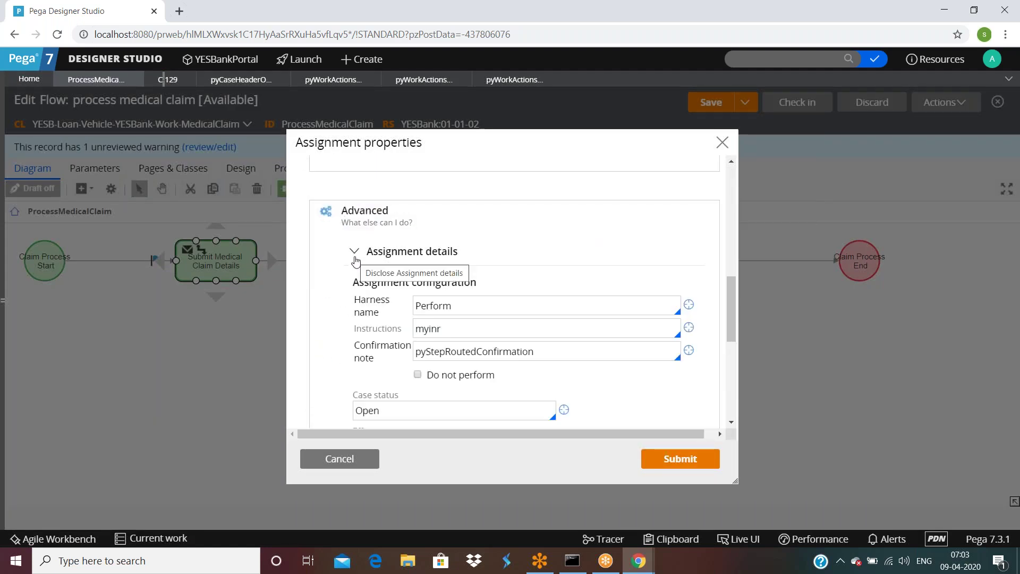
Step: Set the assignment's Send notification option to Never, submit, and save the flow
scroll(355, 260, down, 6)
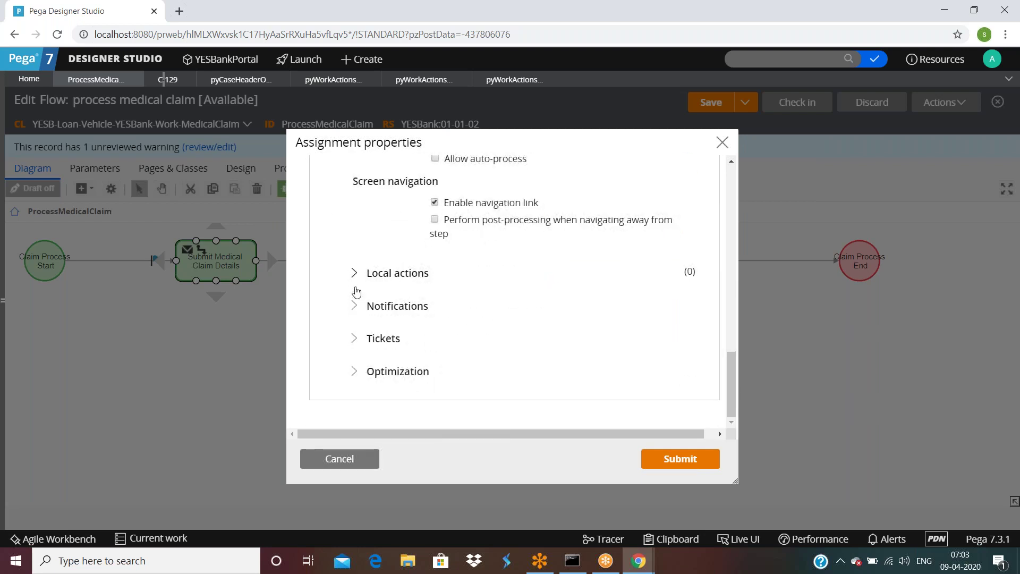
scroll(355, 319, up, 2)
scroll(355, 318, up, 2)
scroll(355, 319, down, 4)
click(357, 308)
scroll(371, 297, down, 3)
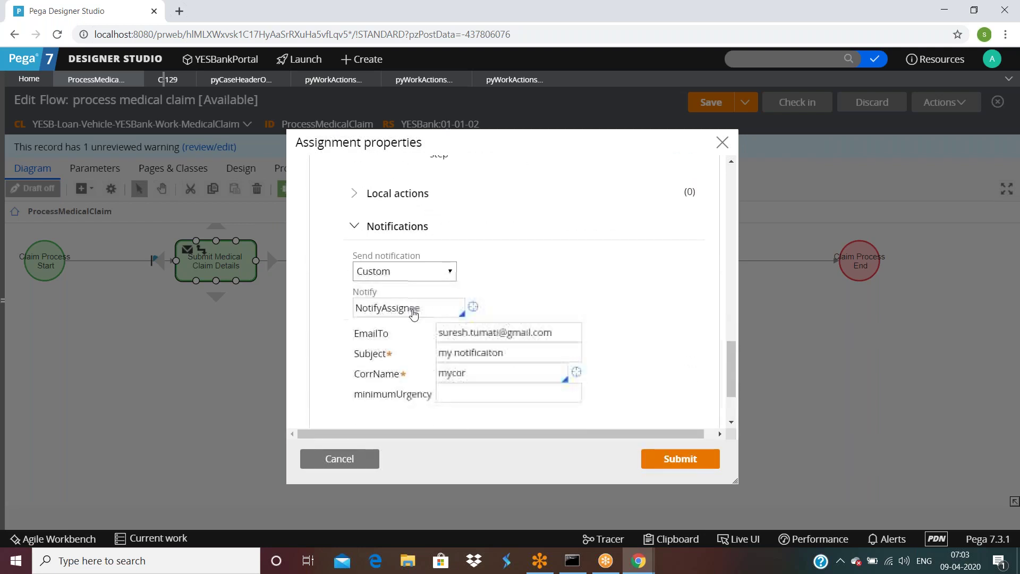
click(427, 222)
click(372, 248)
click(680, 459)
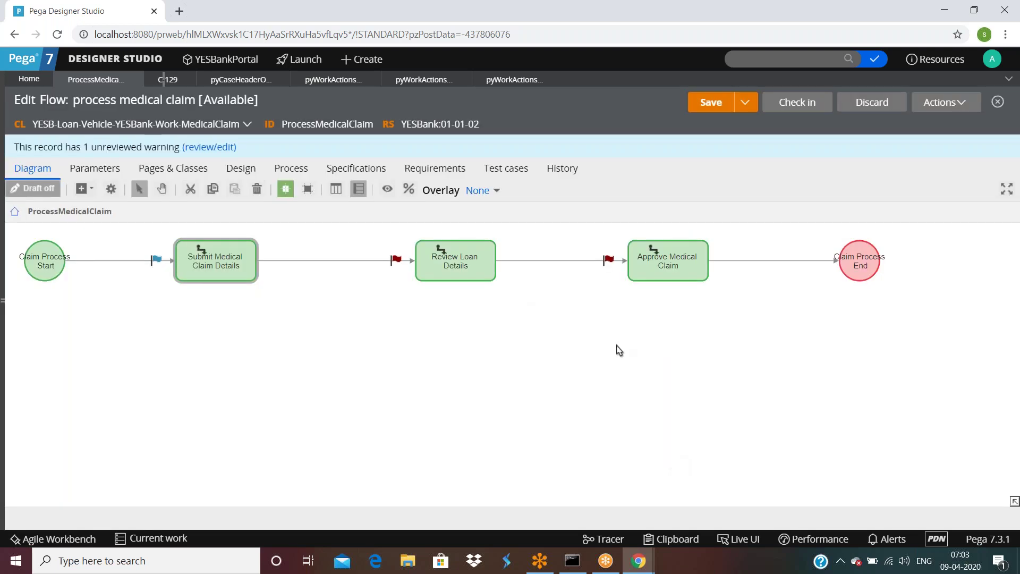
click(696, 103)
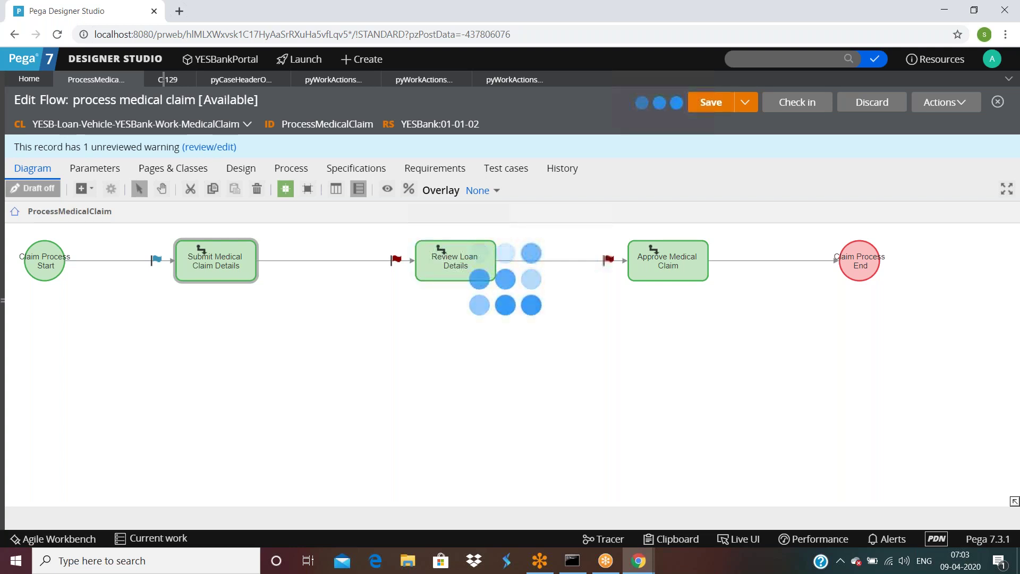
click(958, 109)
Step: Run the flow as new case C-130, submit its first step, and check its flow location
click(898, 124)
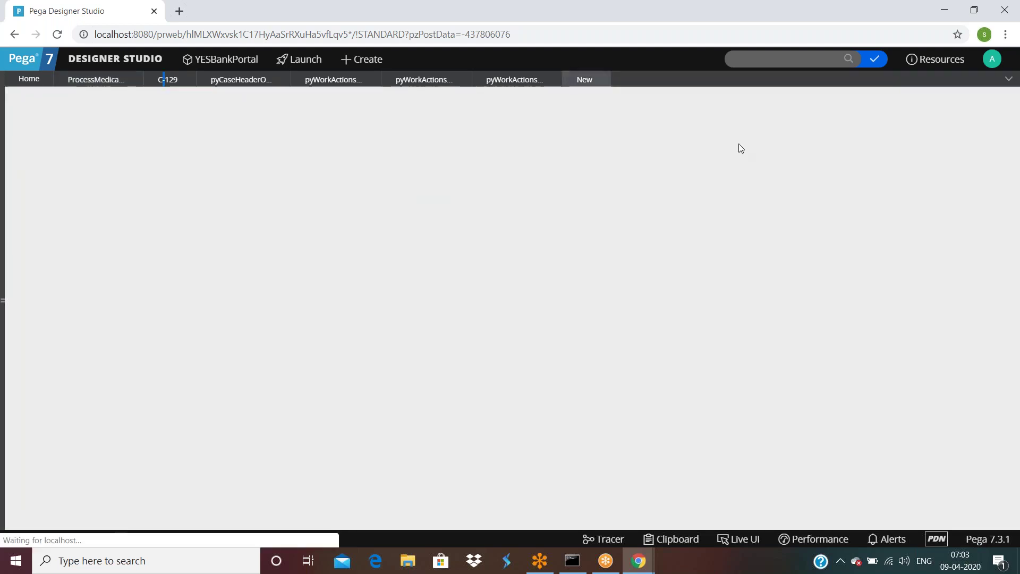
click(637, 374)
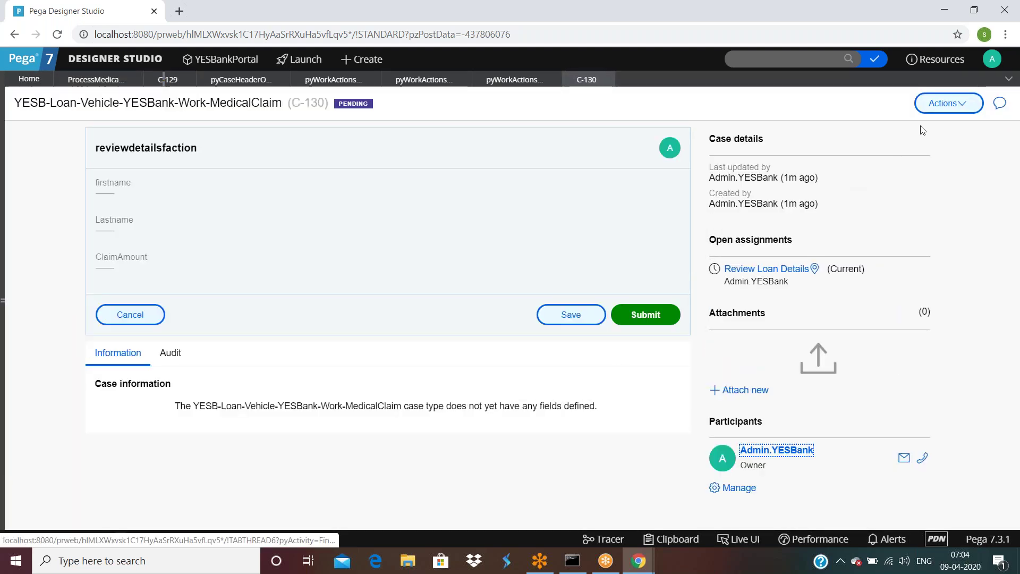
click(948, 103)
mouse_move(943, 154)
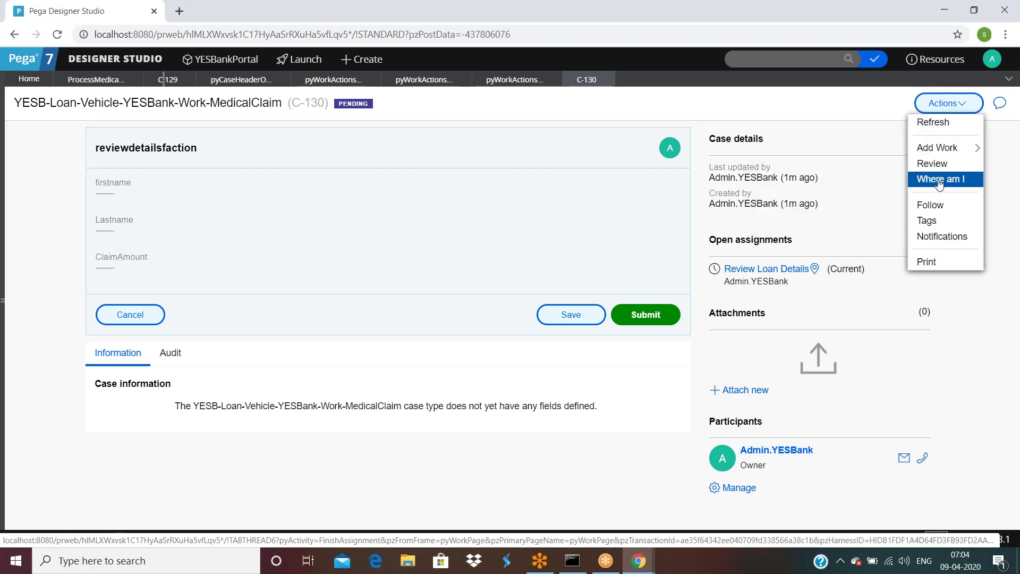
click(940, 179)
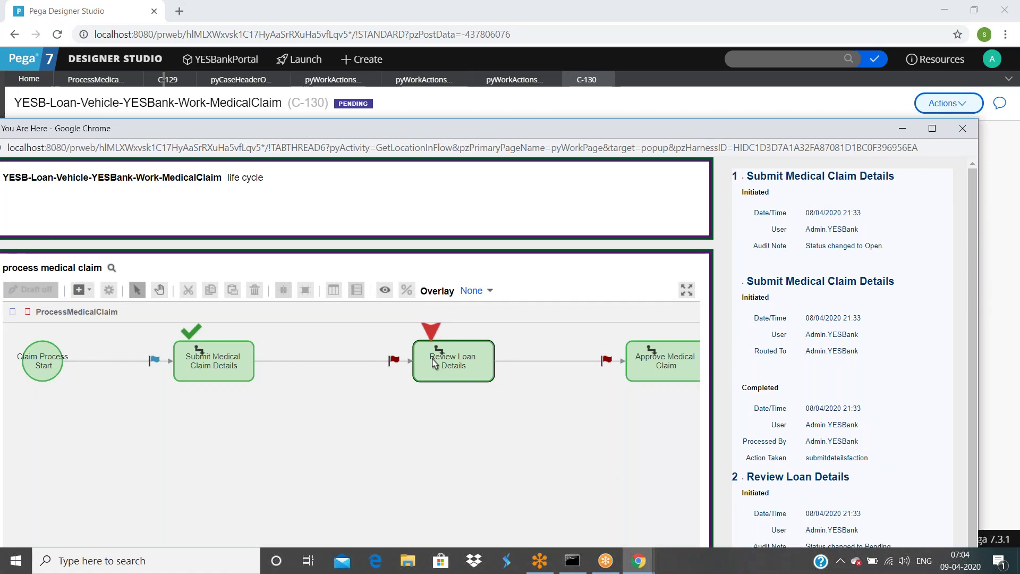
click(963, 128)
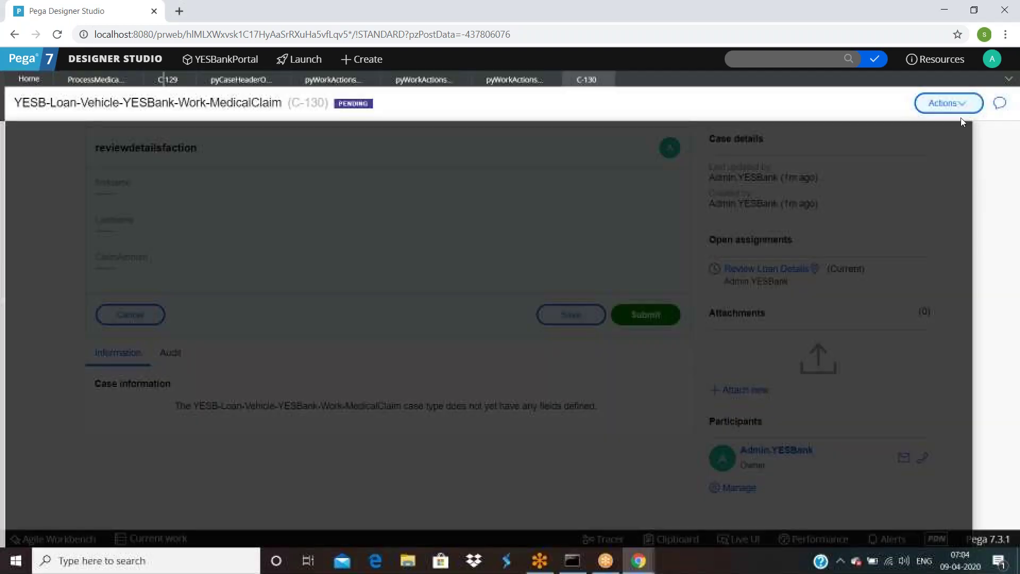
Step: Open case C-130's notification preferences from its Actions menu
click(948, 105)
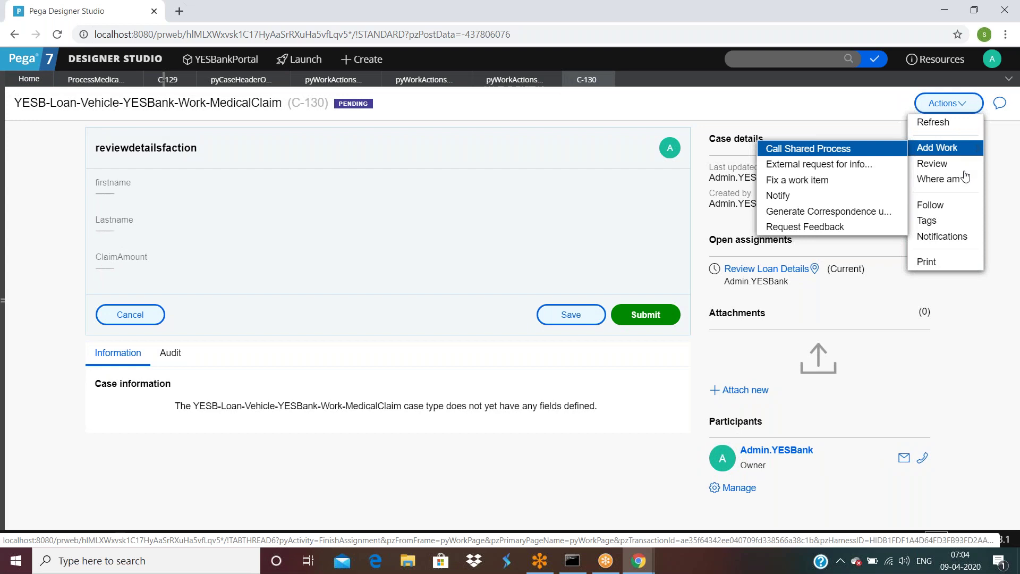
mouse_move(943, 154)
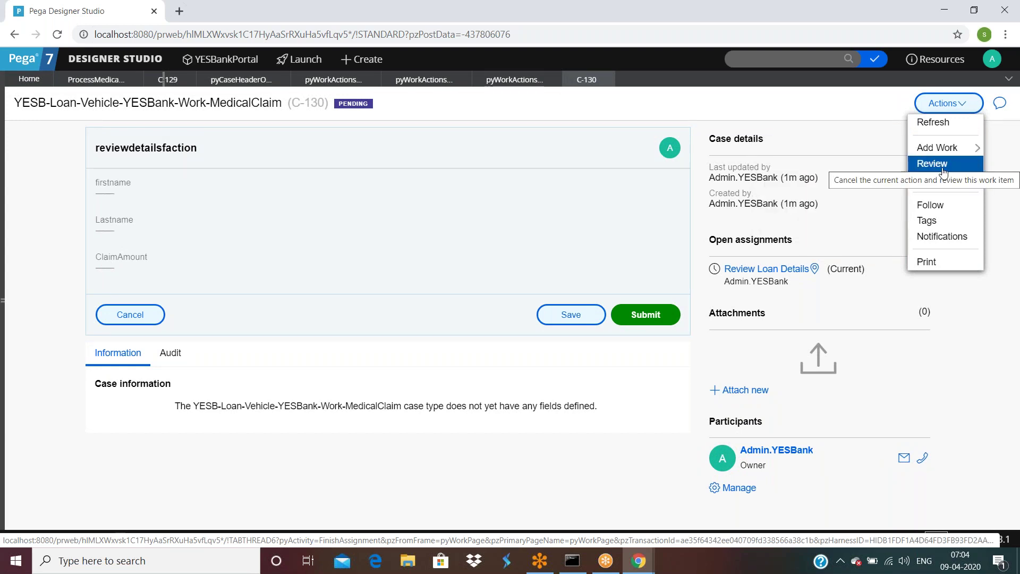
click(943, 240)
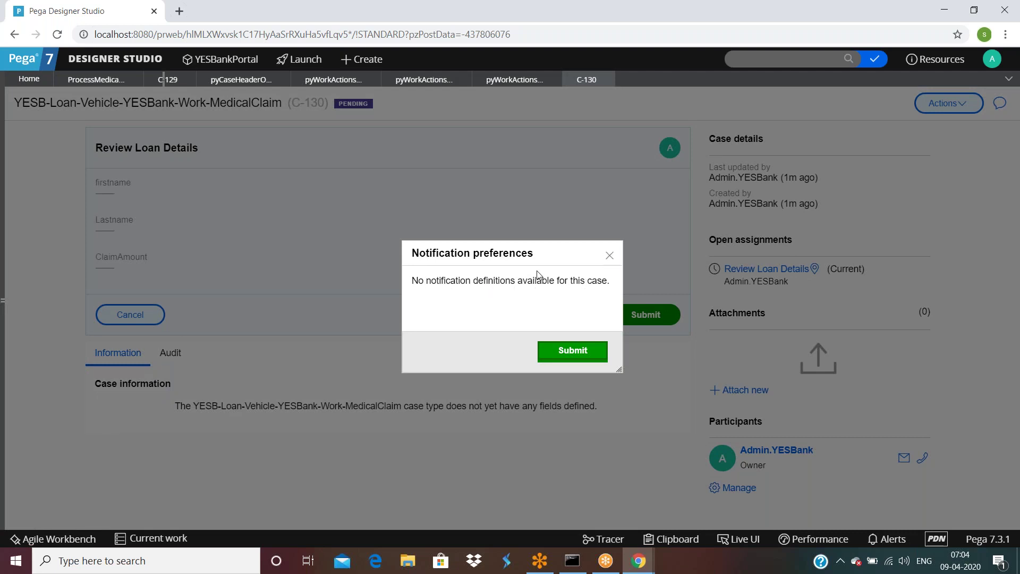
Step: Dismiss the notification preferences and tag case C-130 with 'test'
click(582, 353)
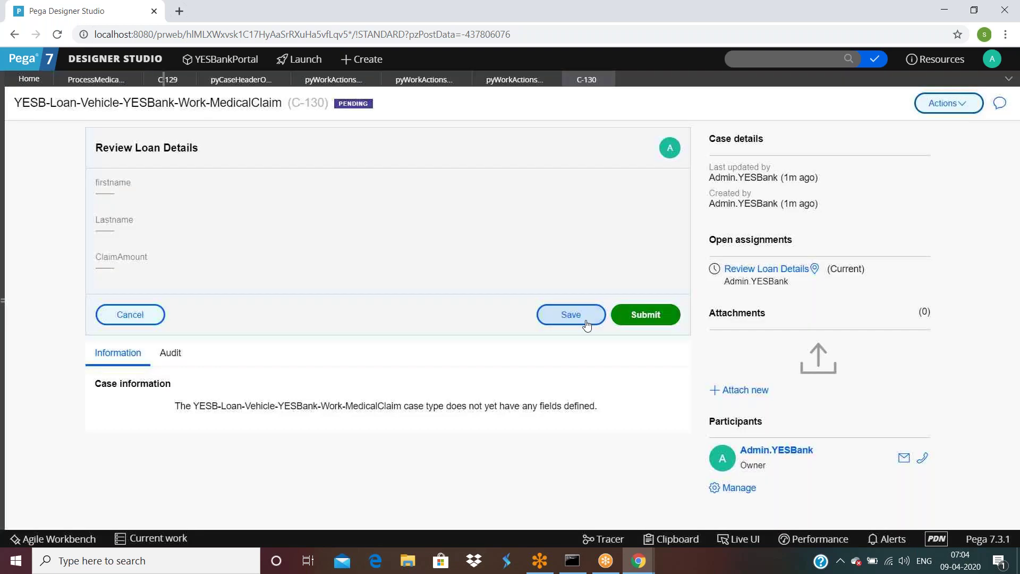
click(945, 103)
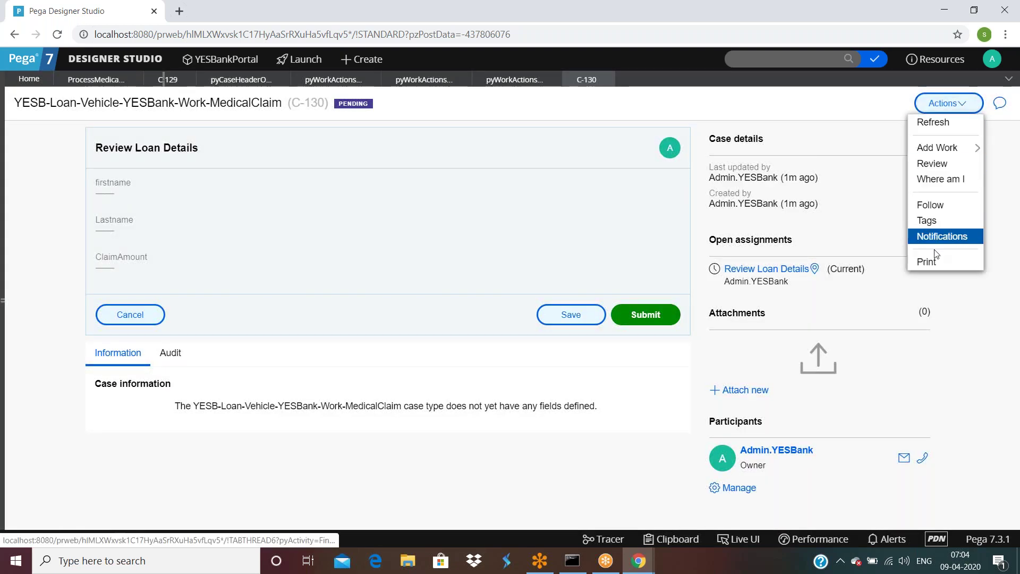
click(933, 225)
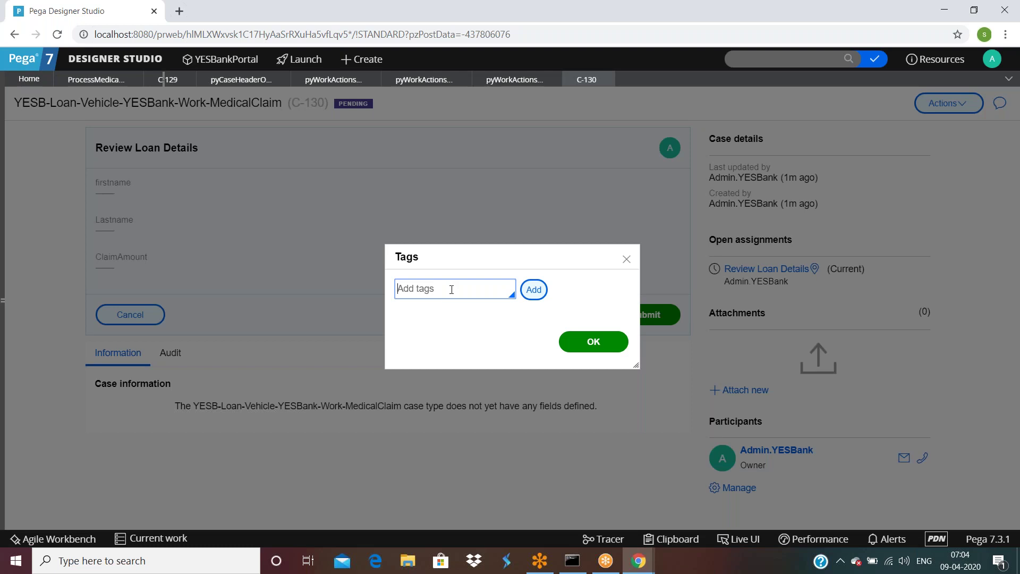
text(test)
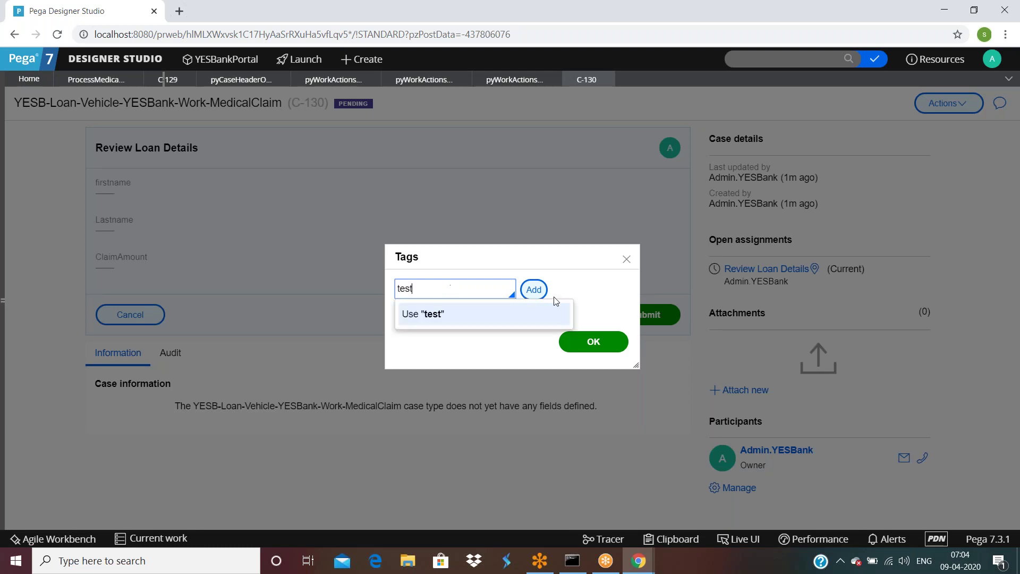
click(534, 288)
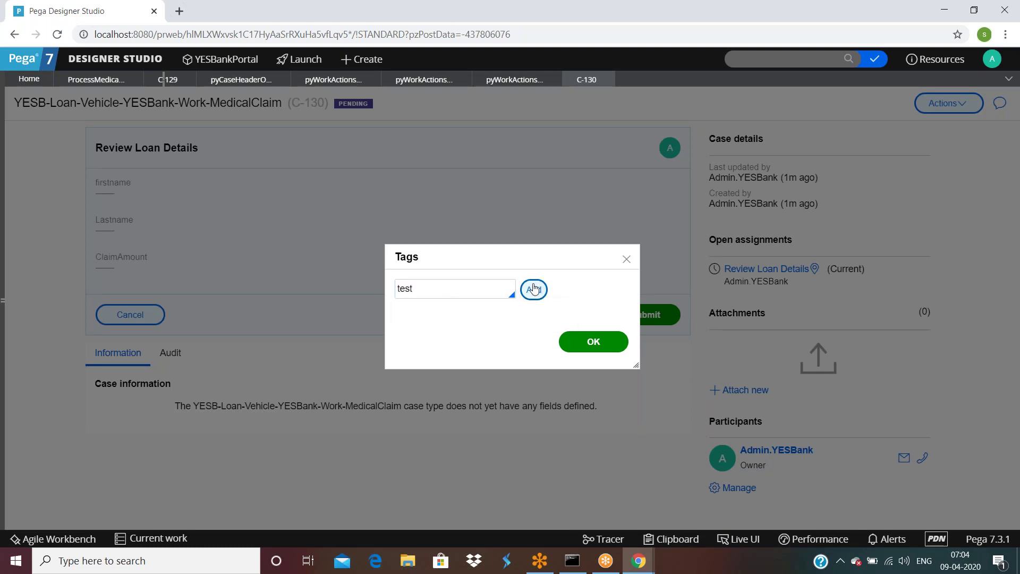
click(573, 345)
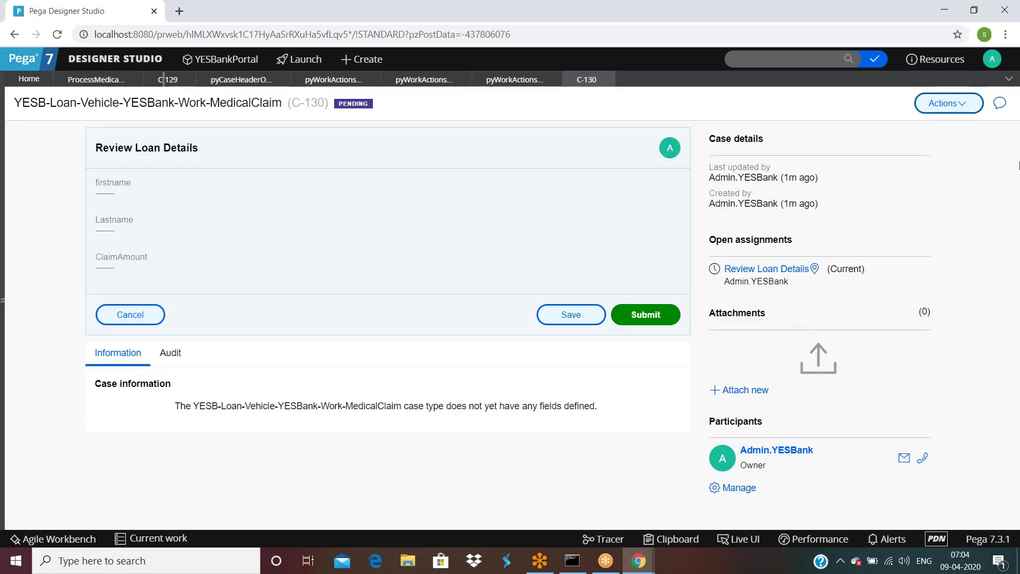
Step: Reopen case C-130 and run its reviewdetailsfaction action
click(953, 103)
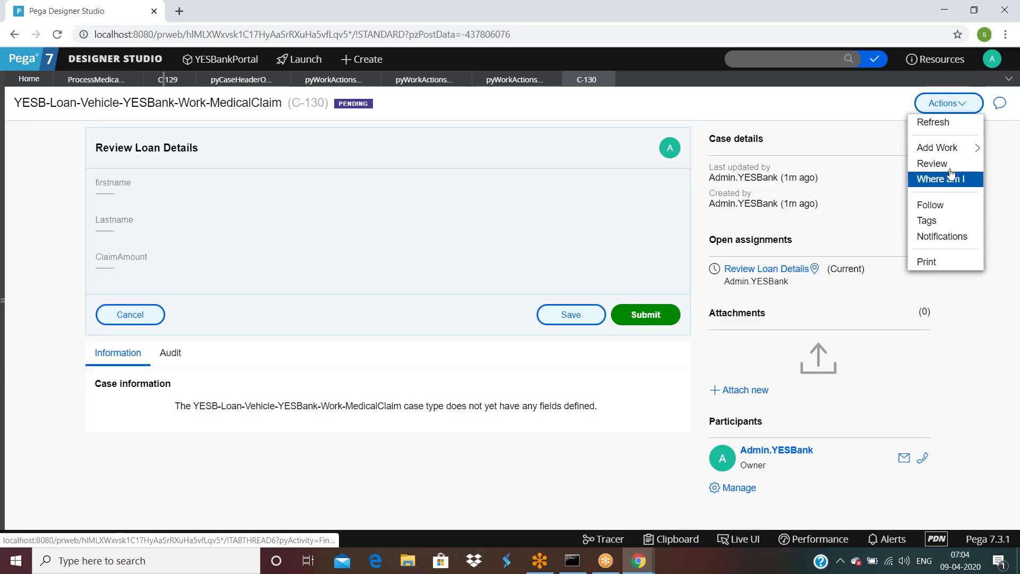
click(933, 164)
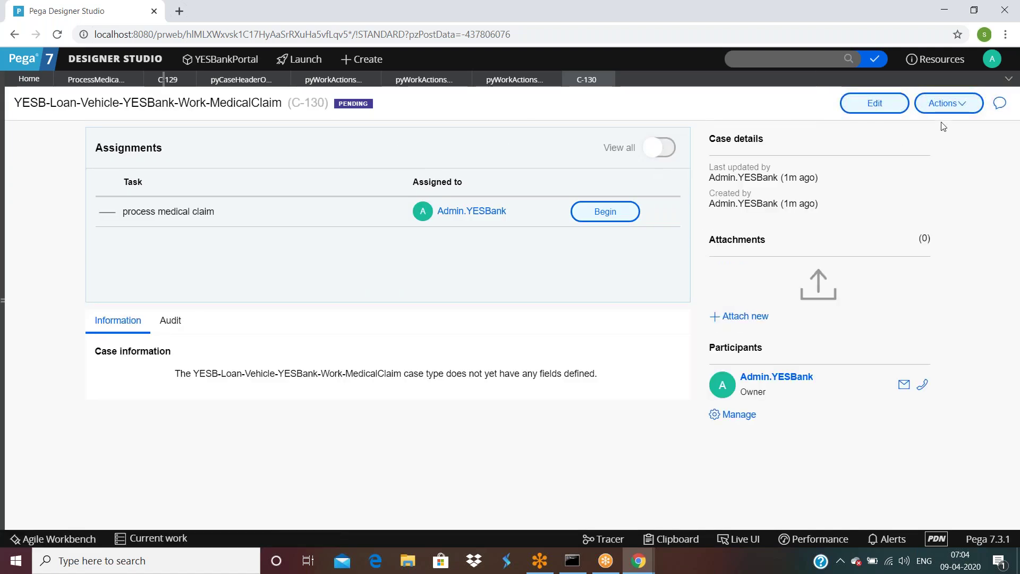
click(941, 103)
click(936, 151)
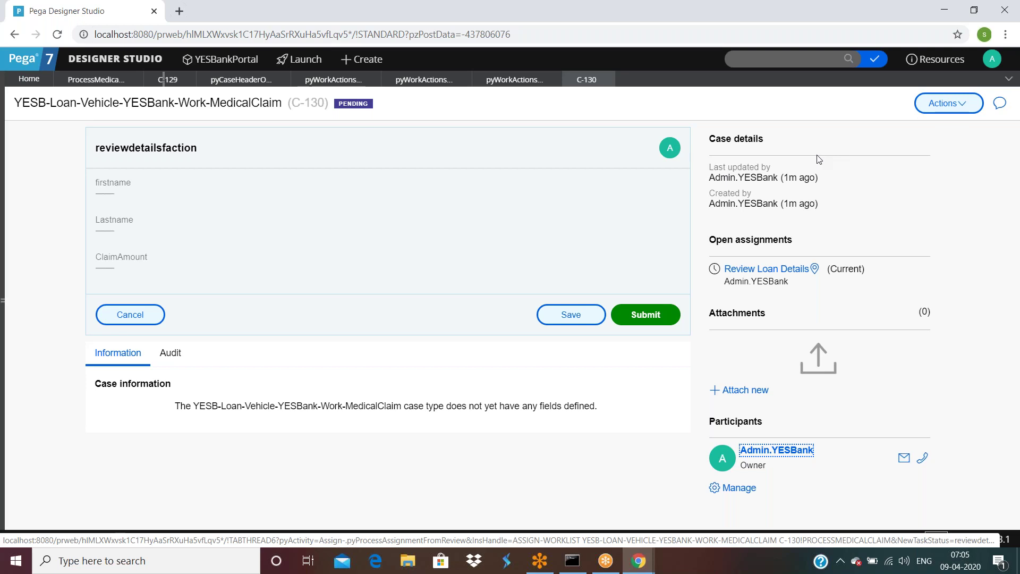
Step: Return to the process medical claim flow and view its Process settings
click(97, 81)
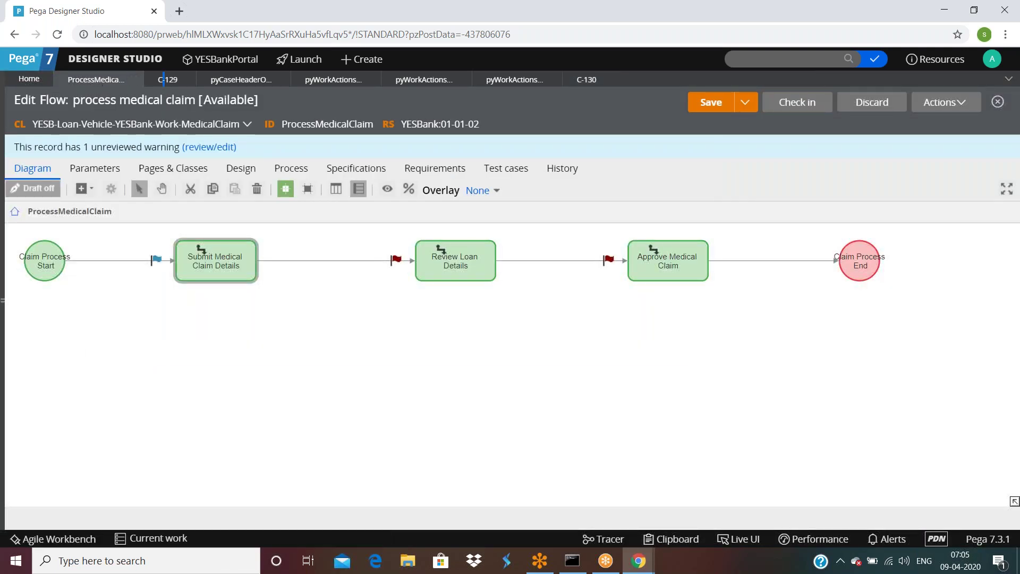
click(304, 173)
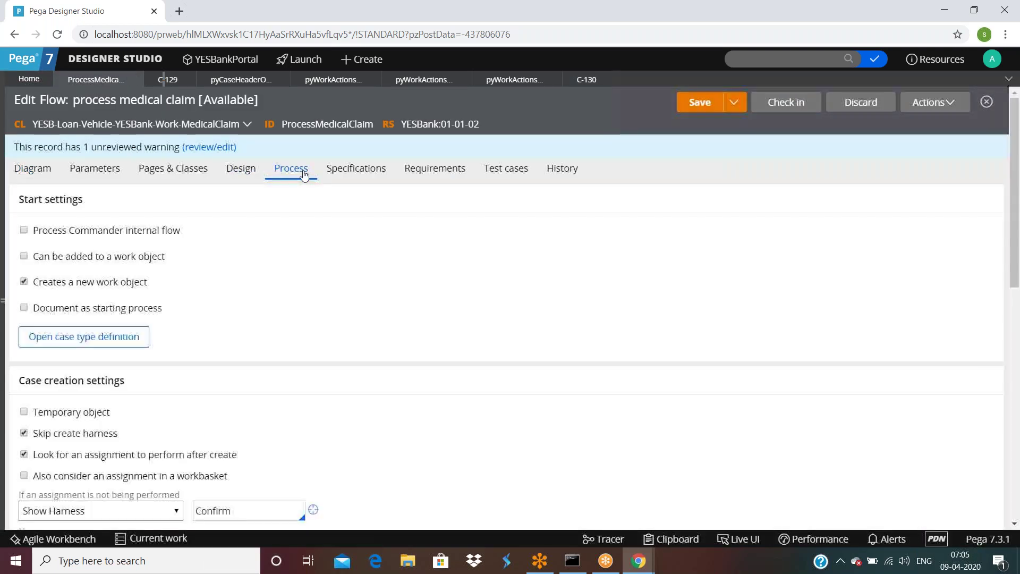
scroll(272, 268, down, 10)
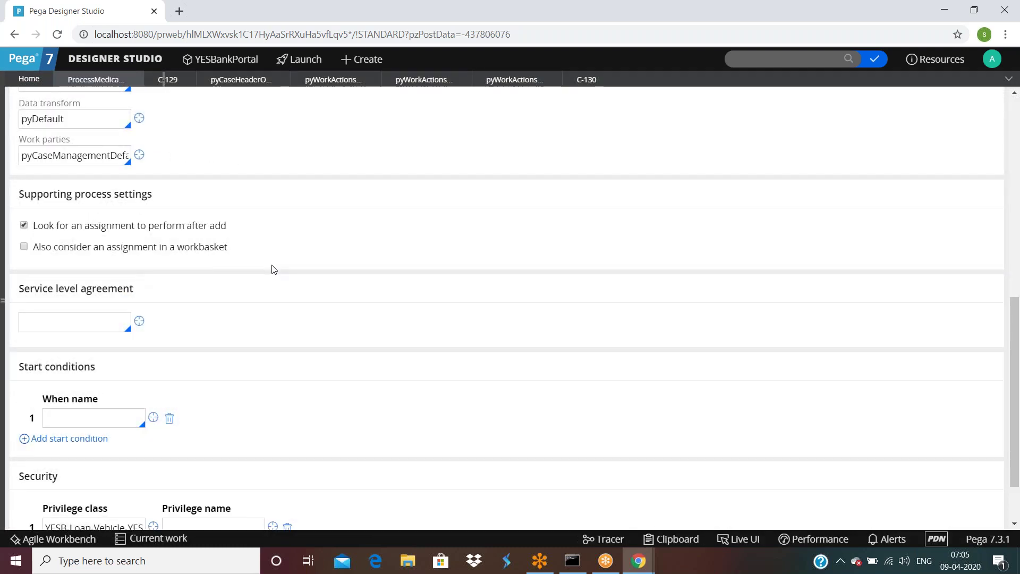
scroll(272, 269, up, 10)
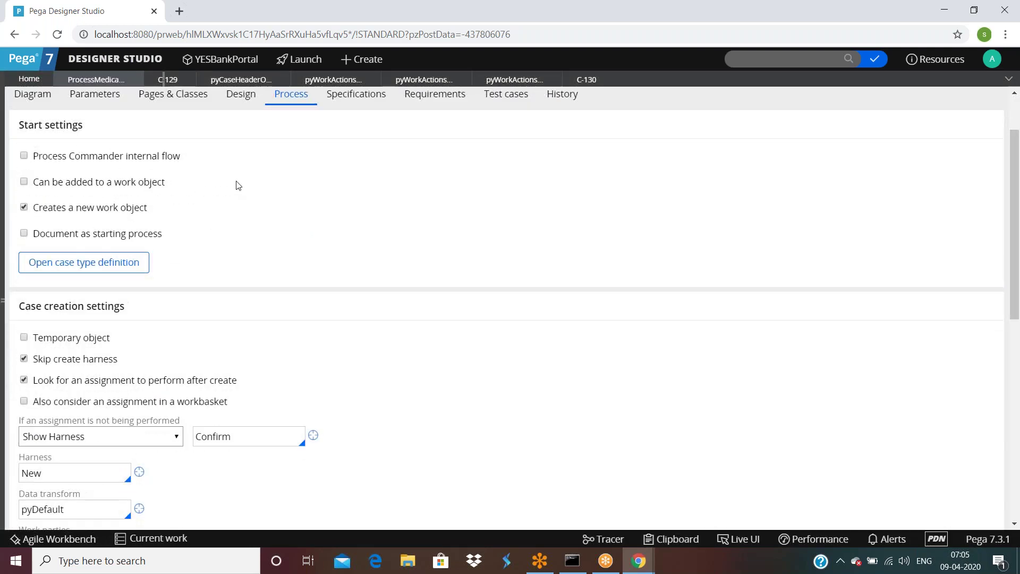
Step: Open the flow's Design tab, review Category and Flow-wide local actions, and select the first Action field
double_click(238, 171)
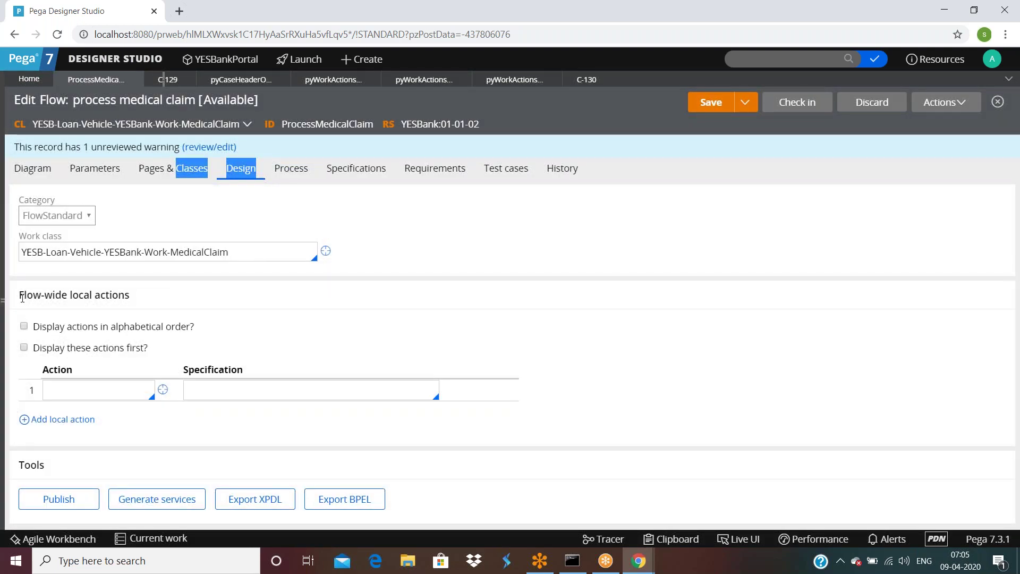
drag(24, 294, 105, 296)
right_click(108, 299)
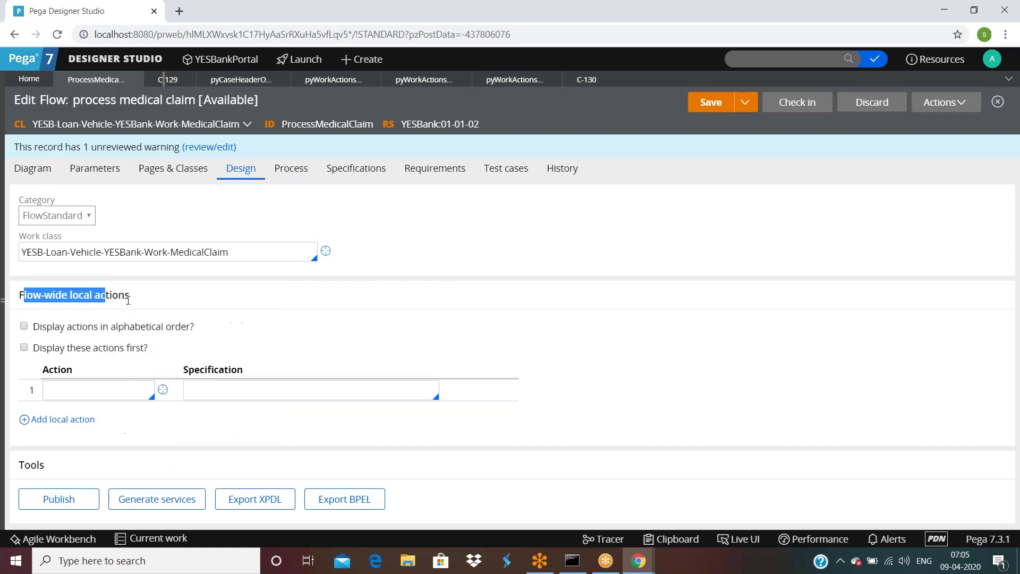
click(128, 298)
drag(18, 200, 52, 202)
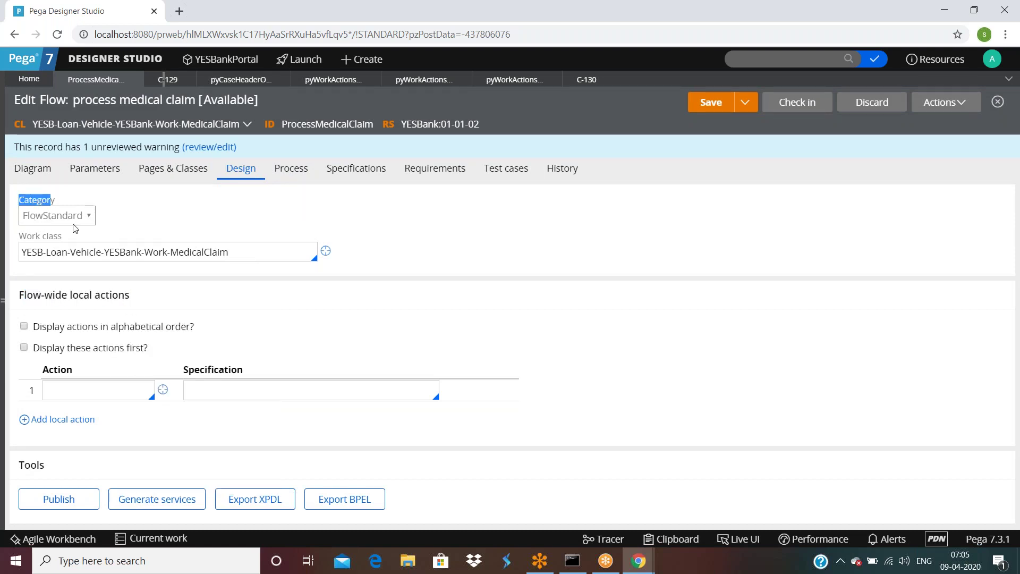
triple_click(253, 250)
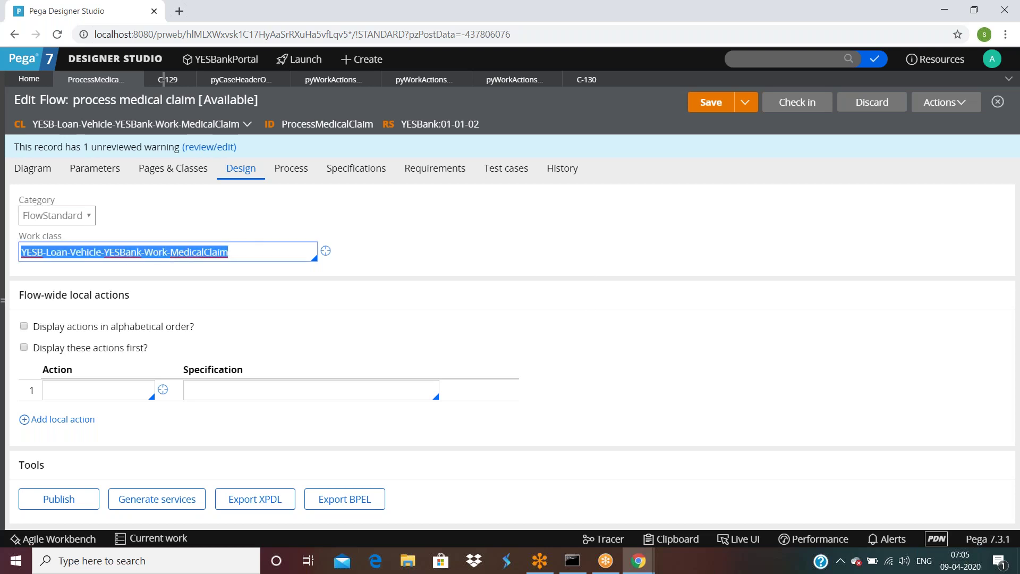
drag(19, 295, 199, 300)
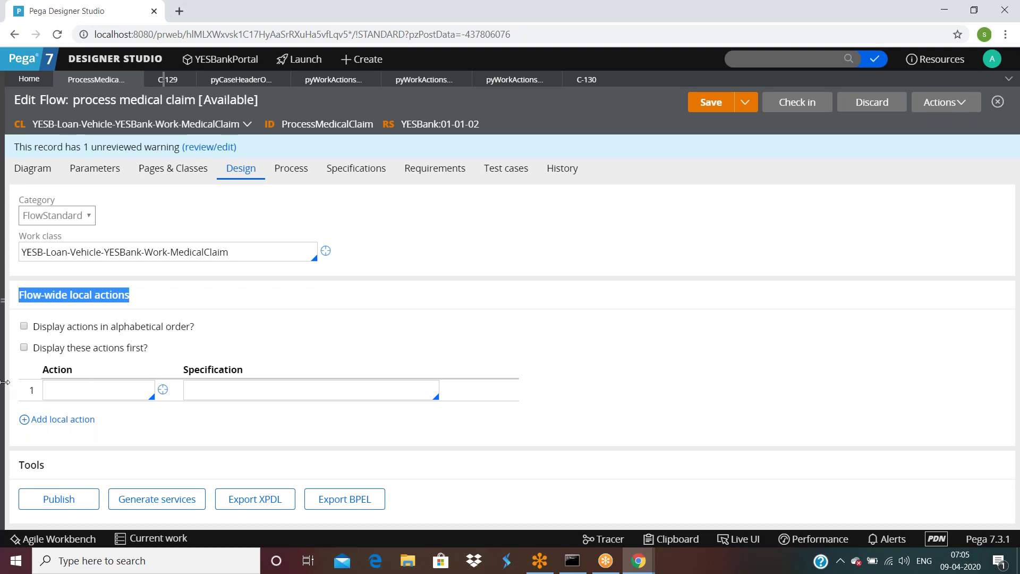
click(108, 390)
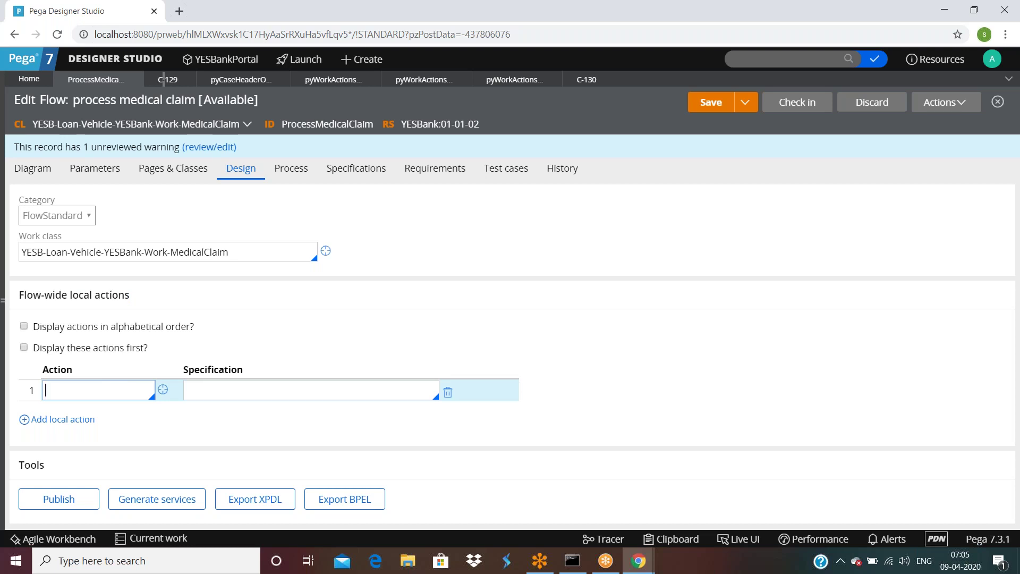
Step: Enter myloc1 as the first flow-wide local action and begin creating its record
text(myloc1)
double_click(87, 394)
drag(63, 296, 129, 296)
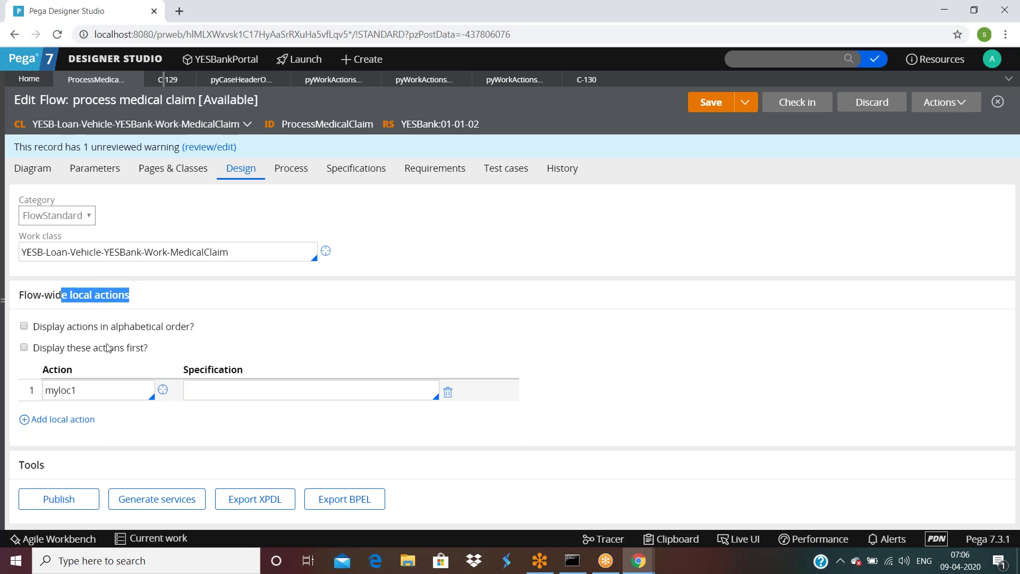
click(60, 391)
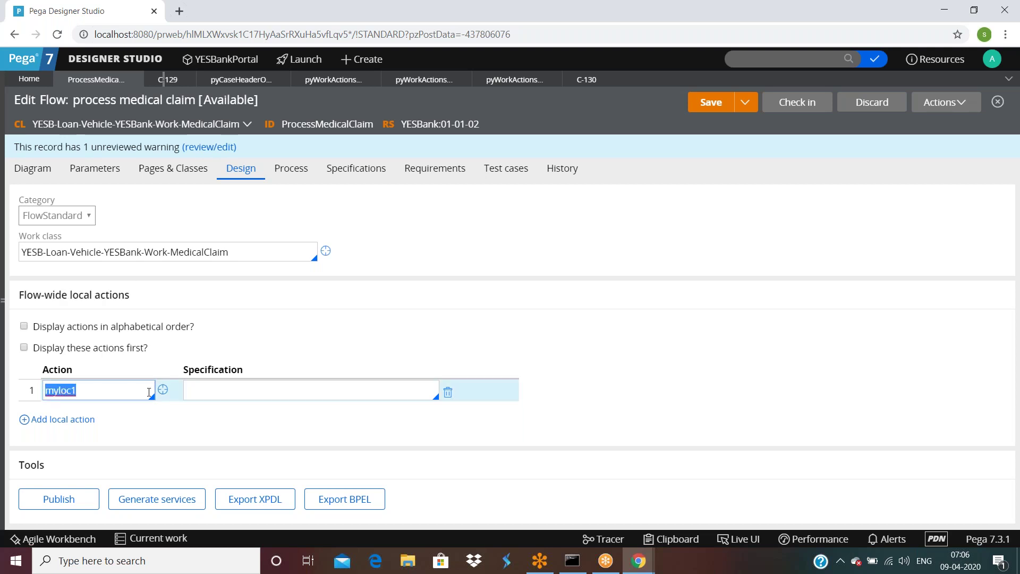
click(164, 389)
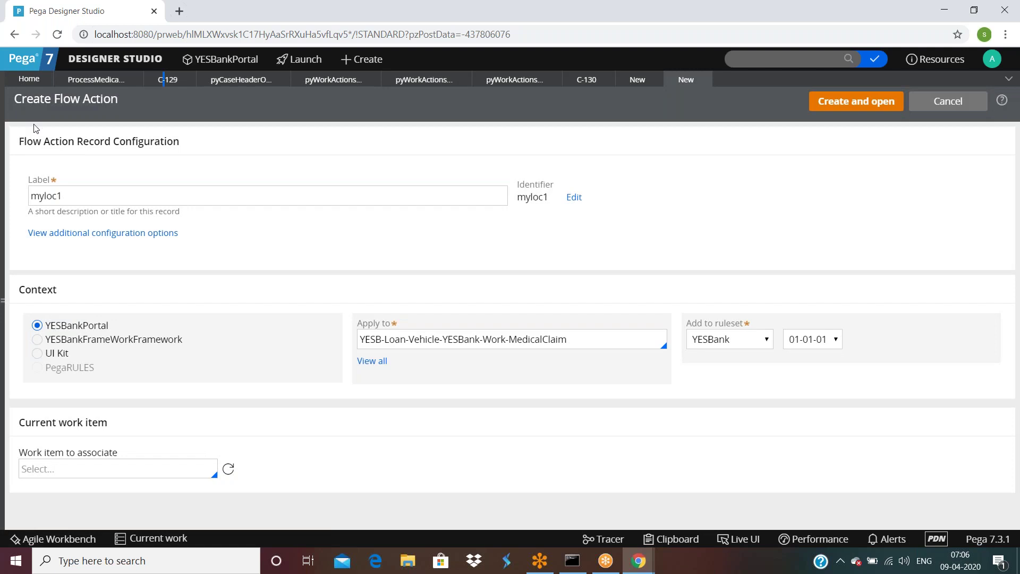
Step: Choose the ruleset version and create the myloc1 flow action
drag(21, 99, 122, 99)
click(408, 279)
click(812, 339)
click(814, 363)
click(854, 102)
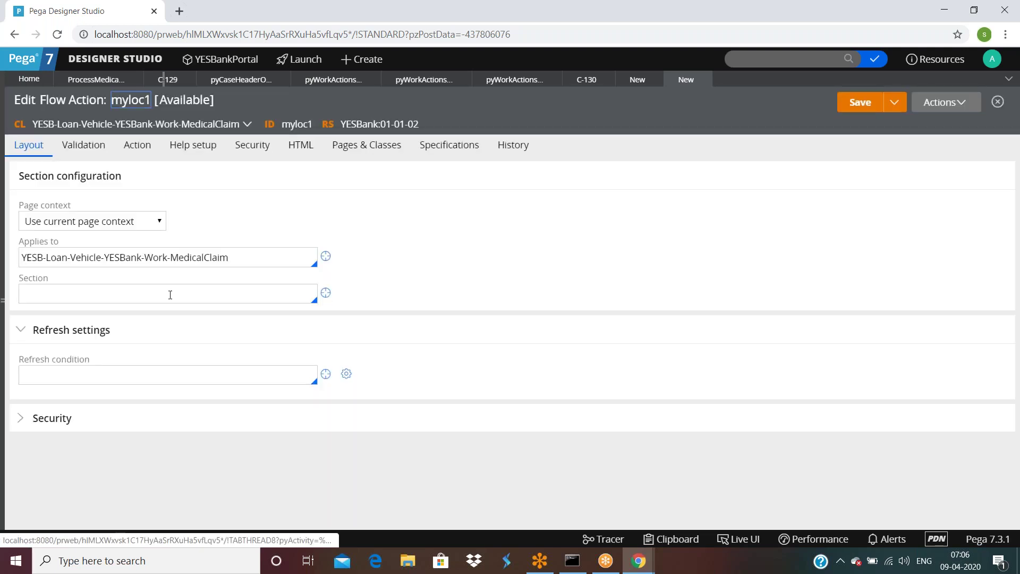
Step: Set myloc1 to display section mylocsec1 and begin creating that section
click(170, 294)
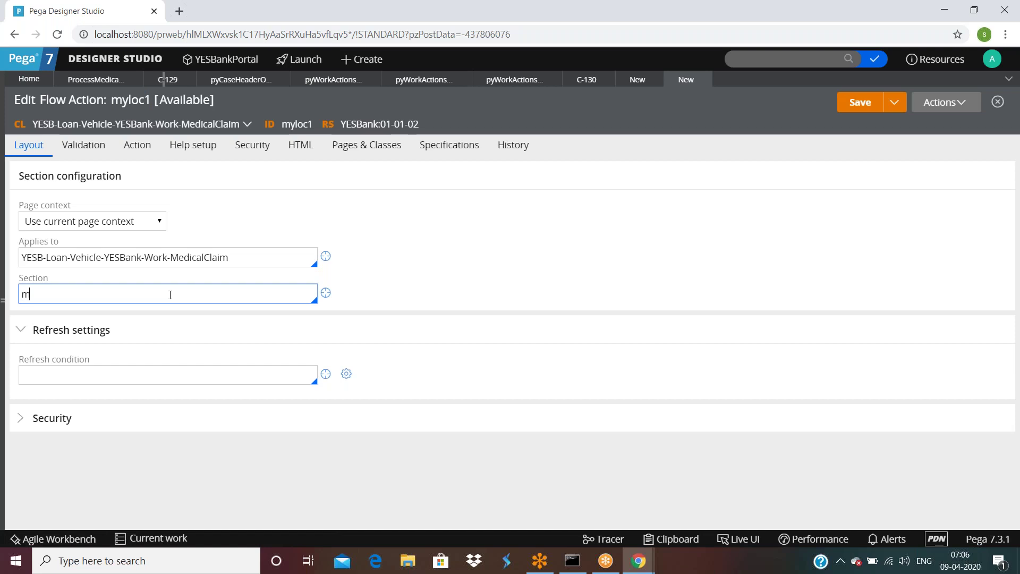
text(mylocsec1)
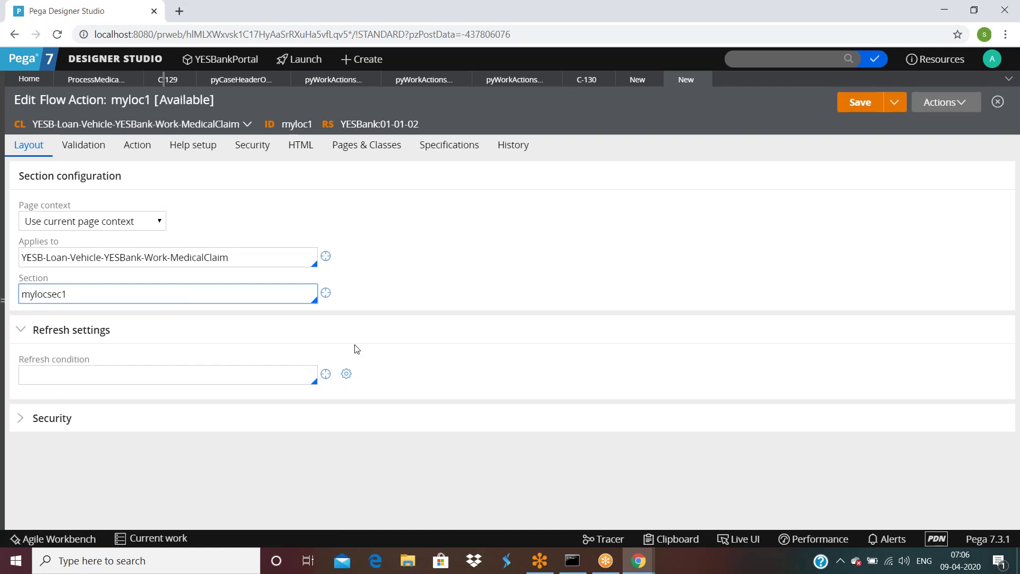
click(326, 294)
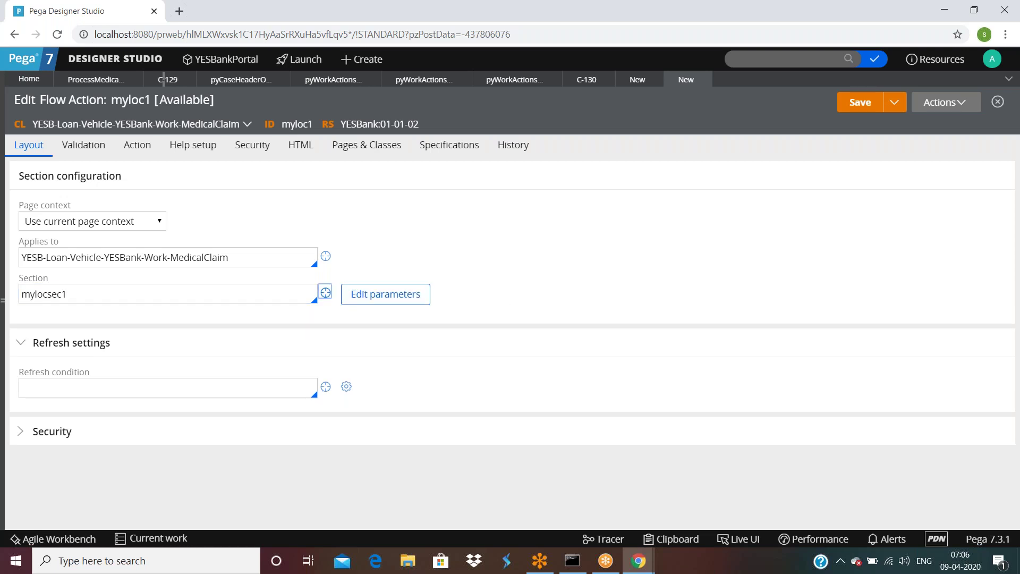
click(326, 294)
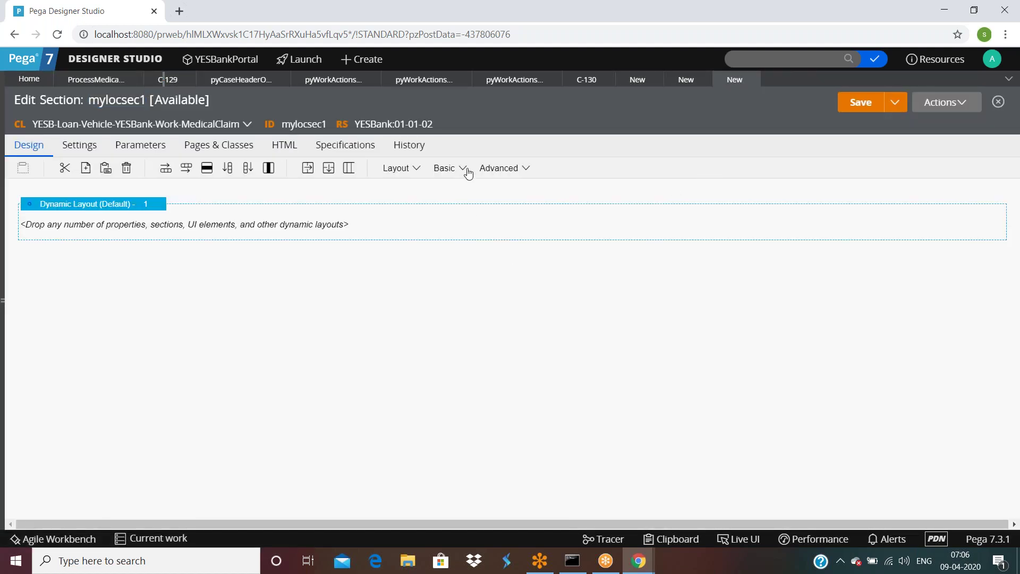
Step: Add a Button control to mylocsec1's dynamic layout, save and close it, then save and close myloc1
click(462, 169)
drag(485, 192, 338, 225)
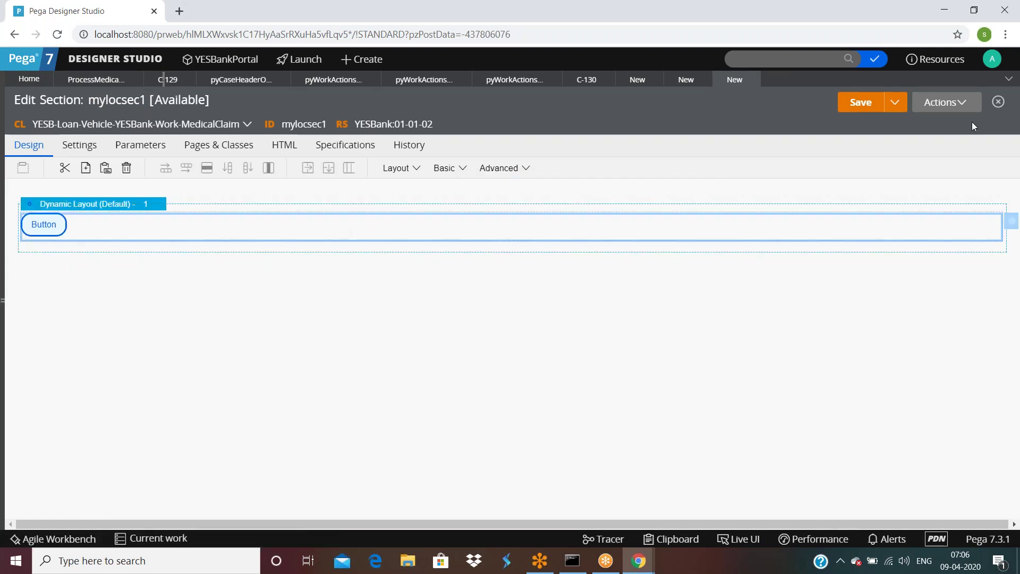
click(859, 106)
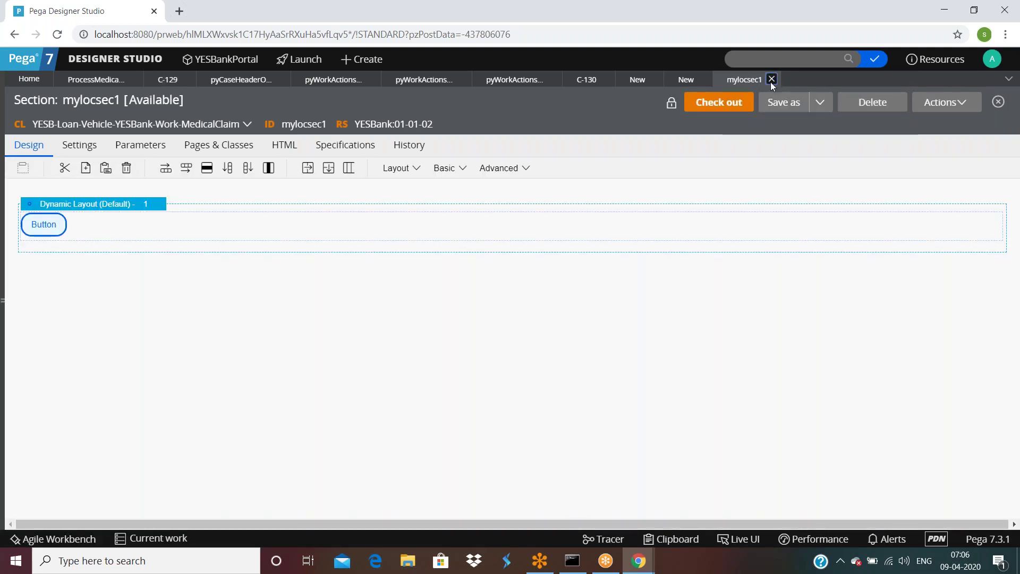
click(770, 80)
click(849, 104)
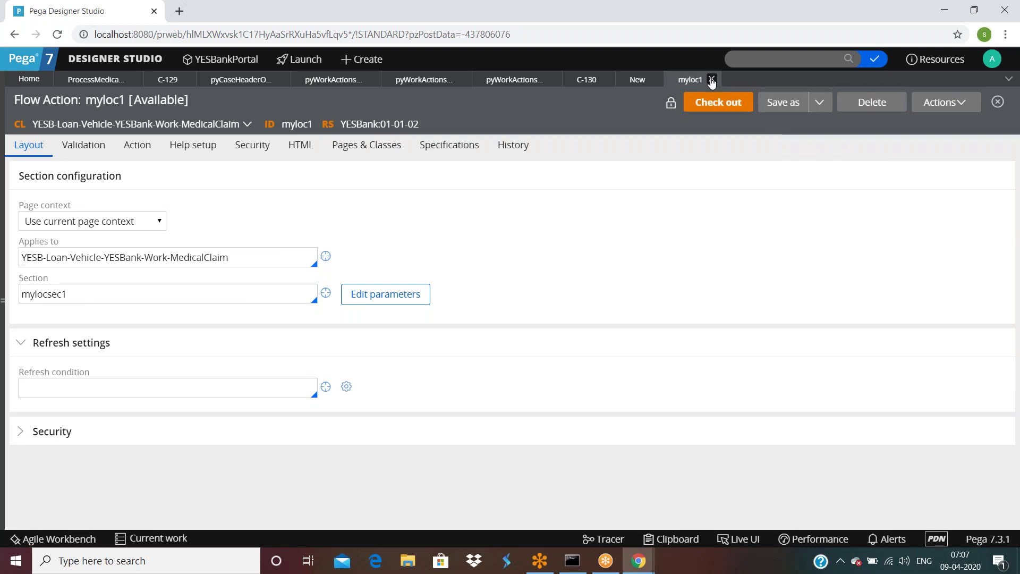
click(711, 80)
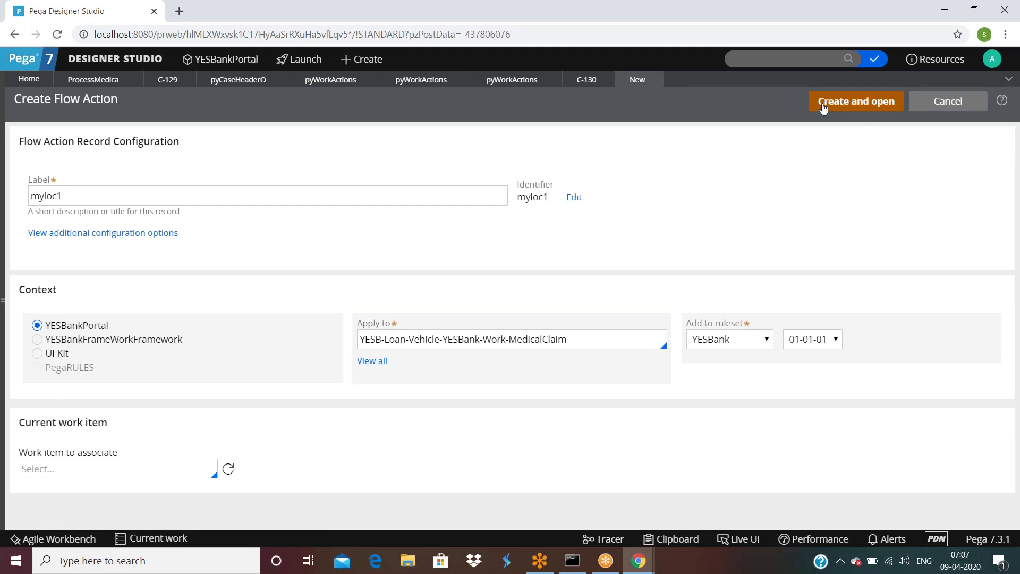
Step: Close the leftover New form and reopen myloc1 from the flow's Action field
click(655, 80)
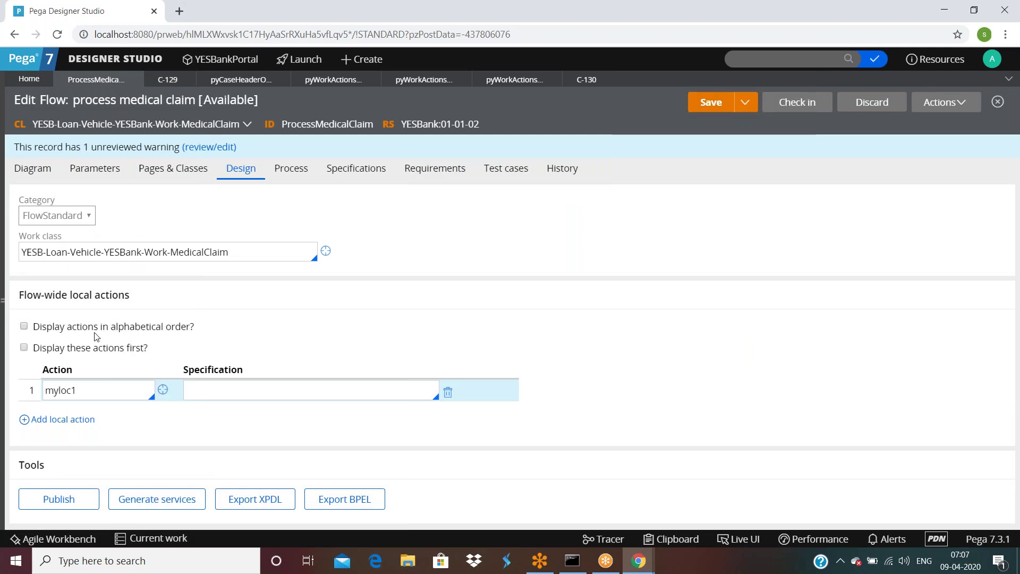
click(163, 390)
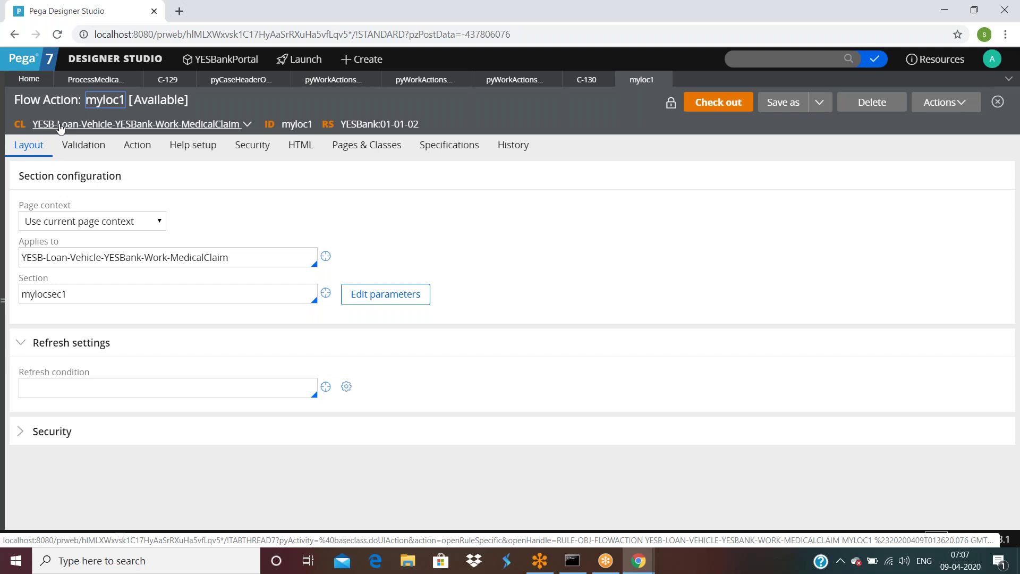
Step: Look at the Actions menus of cases C-129 and C-130, then select myloc1 in the flow's Design tab
click(168, 81)
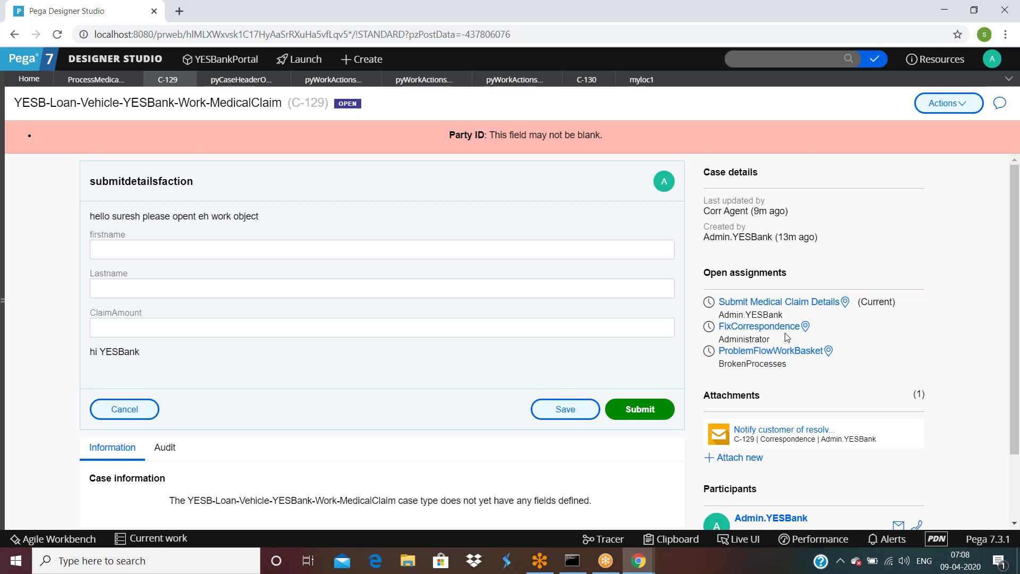
click(947, 103)
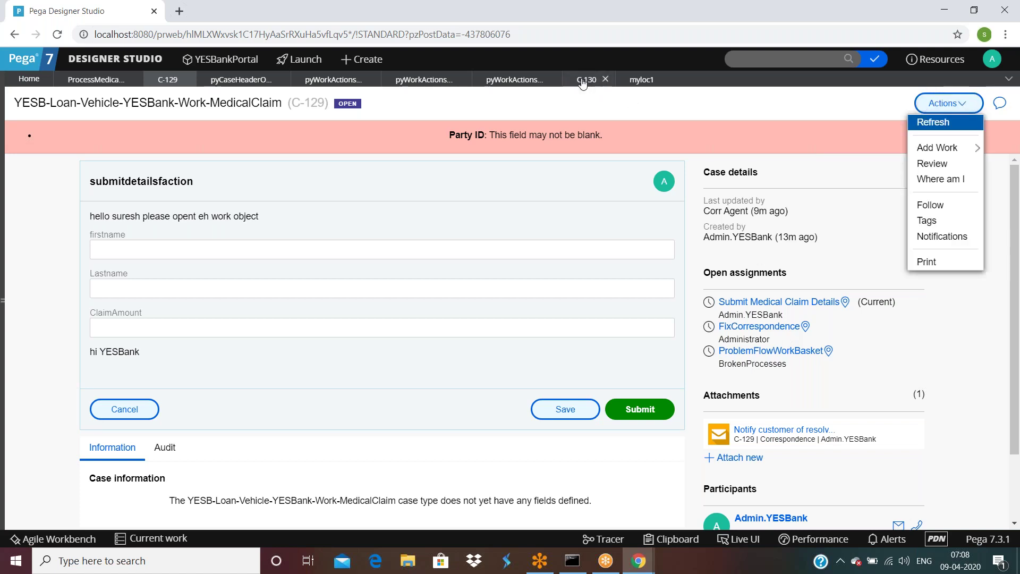
click(583, 83)
click(948, 103)
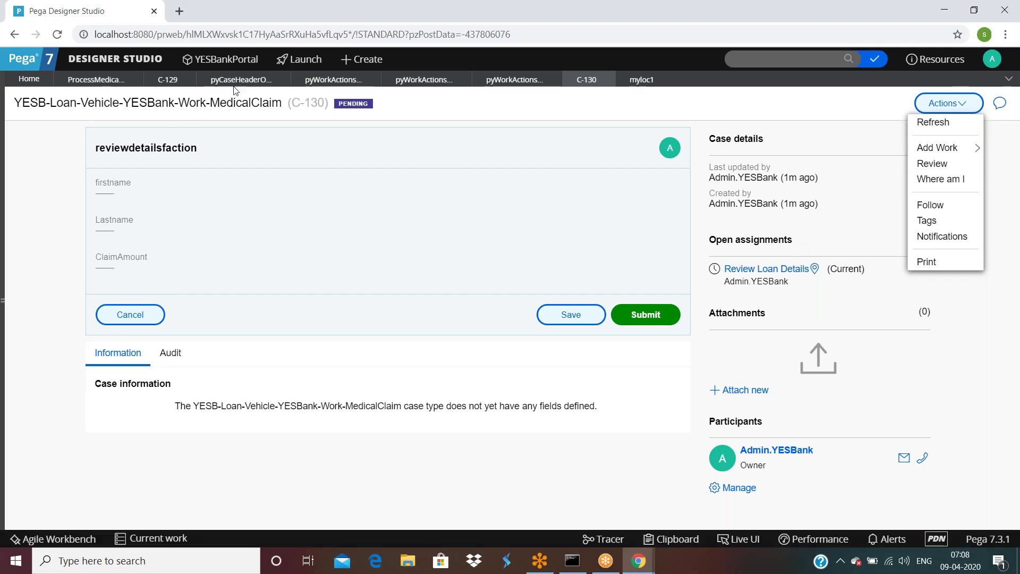
click(91, 83)
click(91, 390)
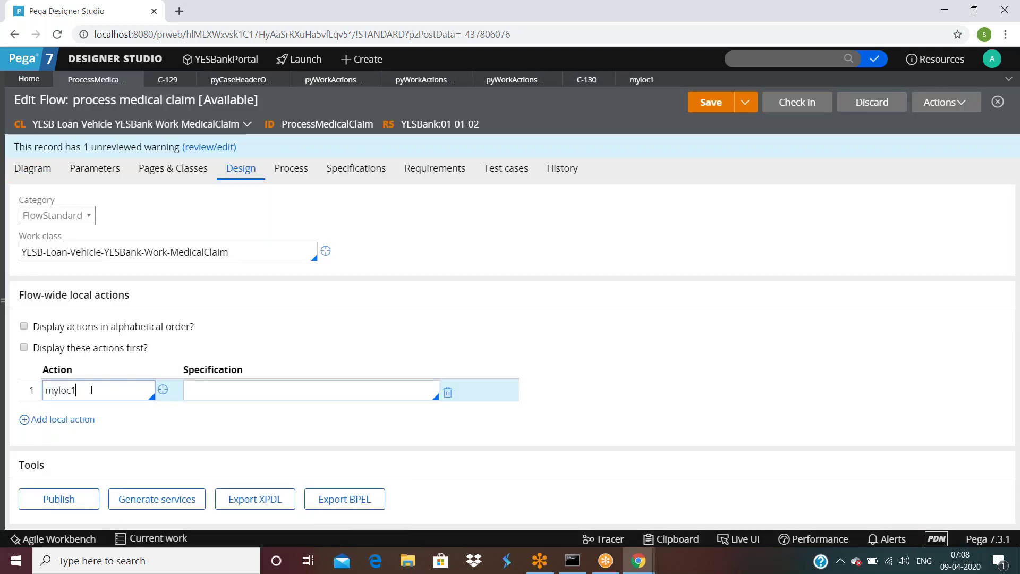
Step: Add pyLoadAuditTrail after myloc1 as a second flow-wide local action and save the flow
click(32, 419)
text(myloc)
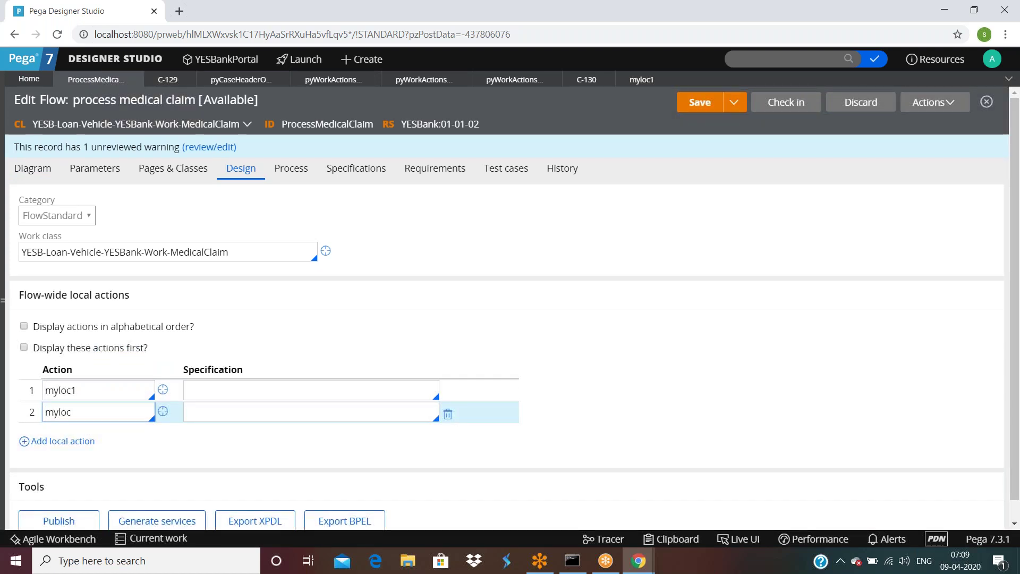
key(BackSpace)
key(BackSpace)
key(BackSpace)
key(BackSpace)
key(BackSpace)
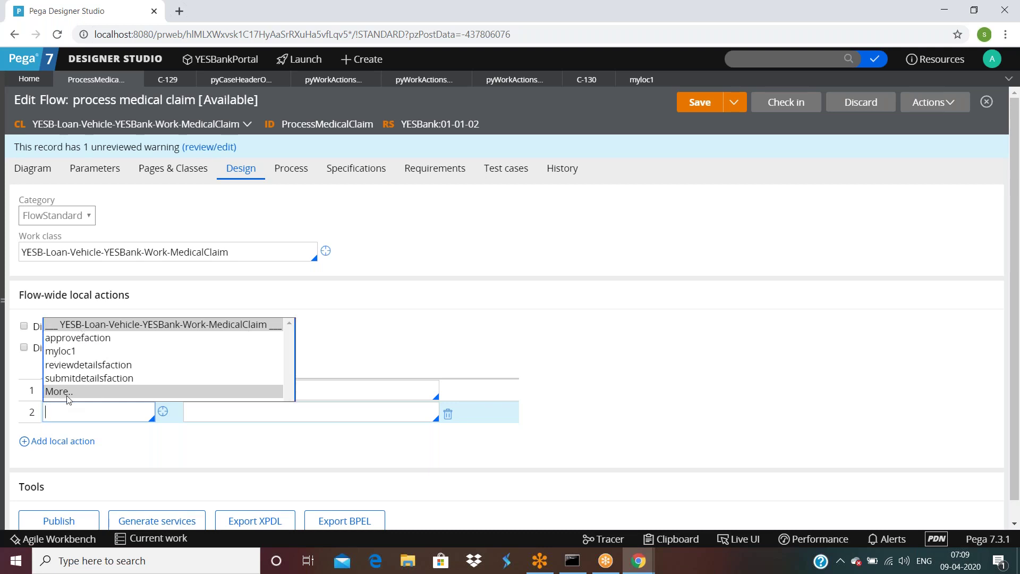
click(68, 398)
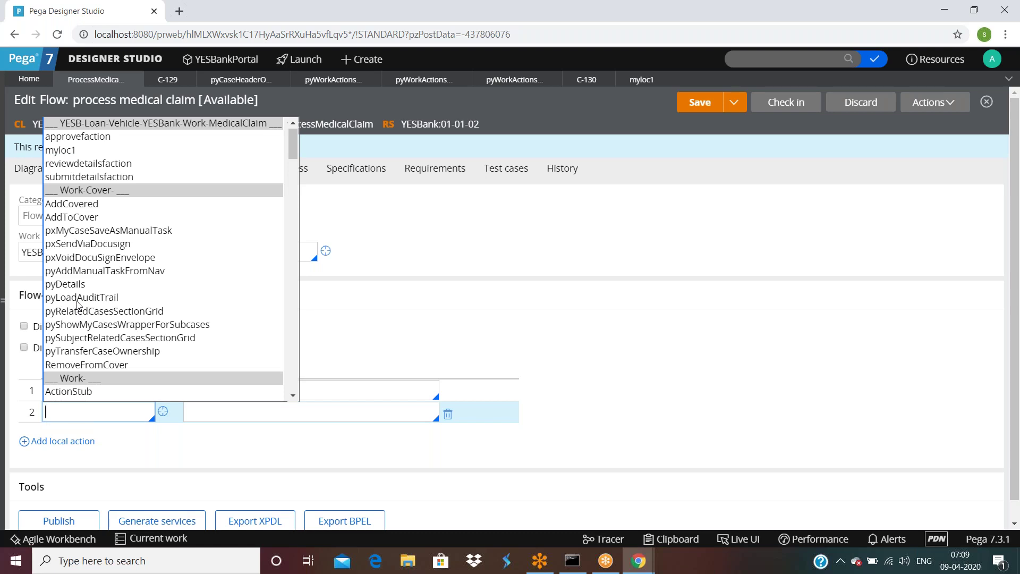
click(78, 299)
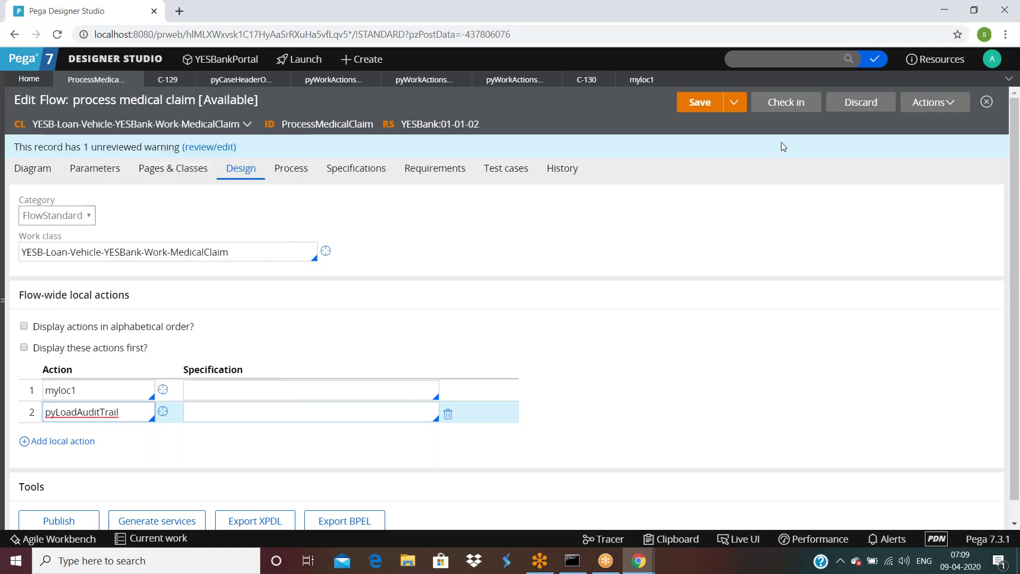
click(699, 102)
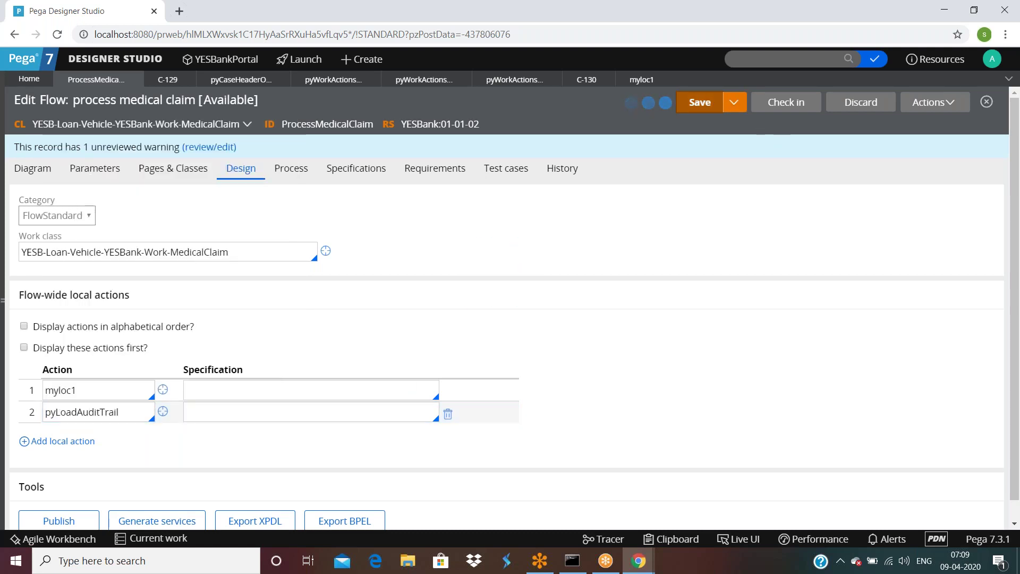
click(930, 103)
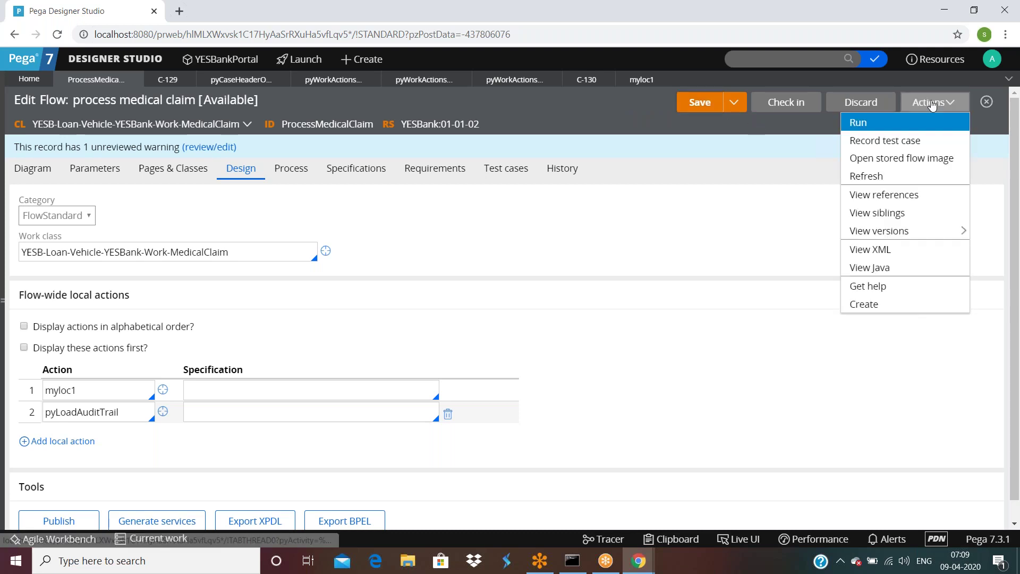
Step: Run the flow to create case C-131 and try its myloc1 local action
click(898, 123)
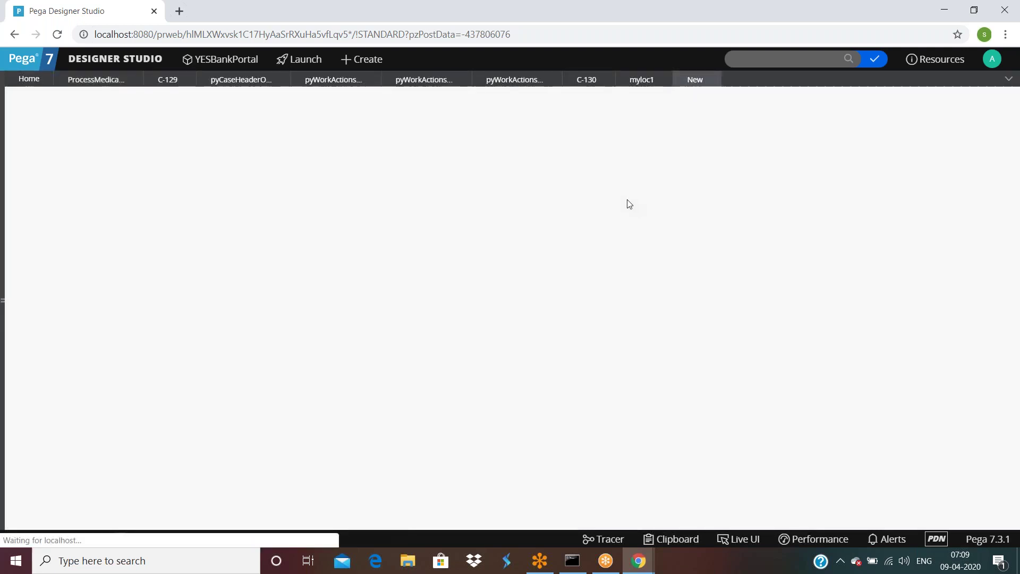
click(948, 103)
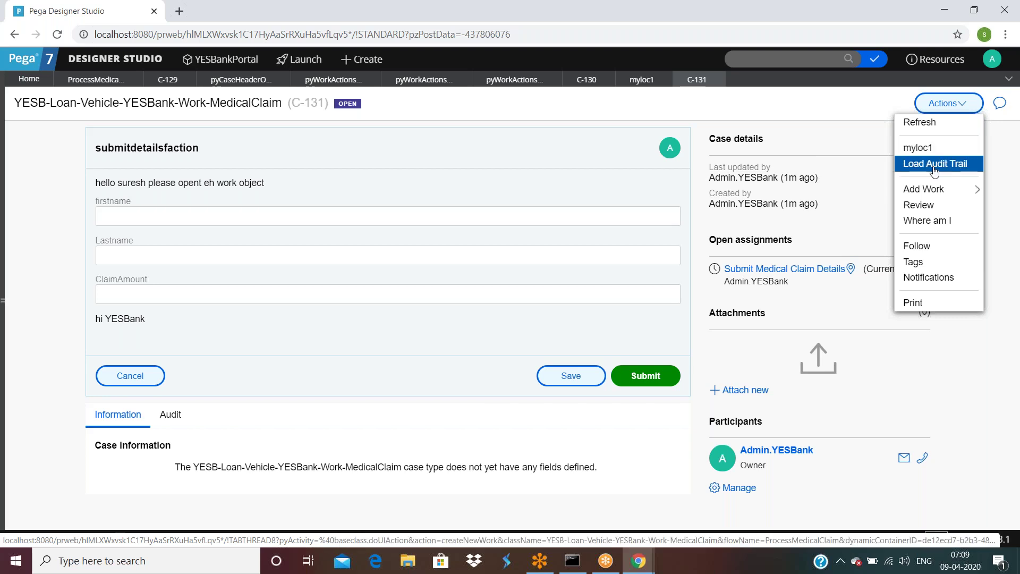
click(924, 149)
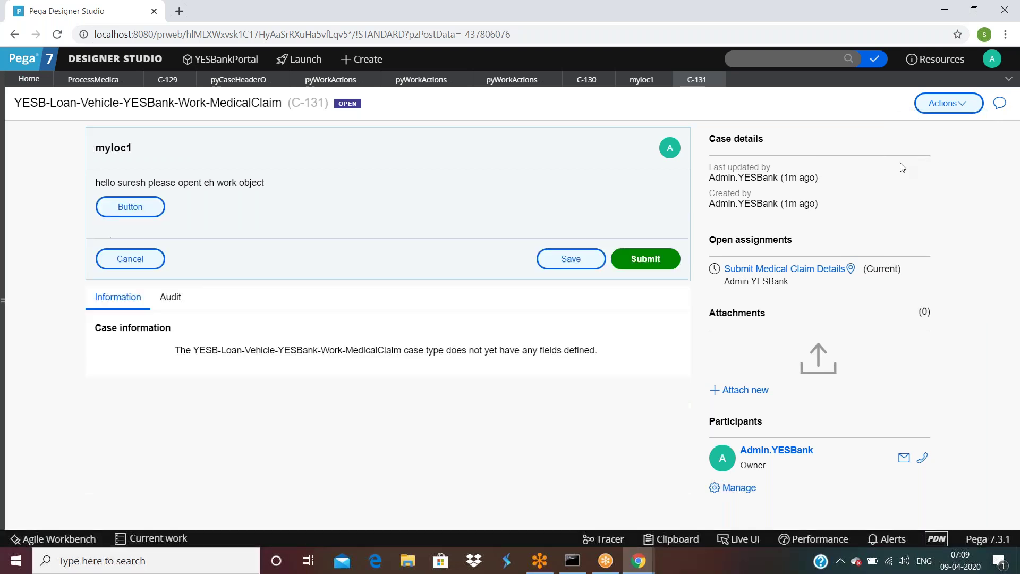
drag(91, 187, 308, 191)
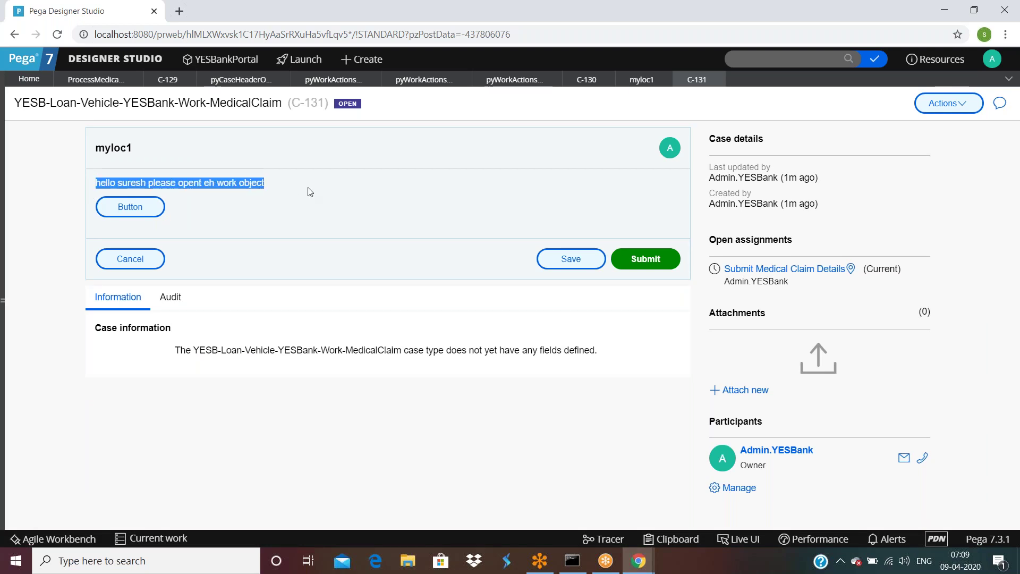
click(213, 204)
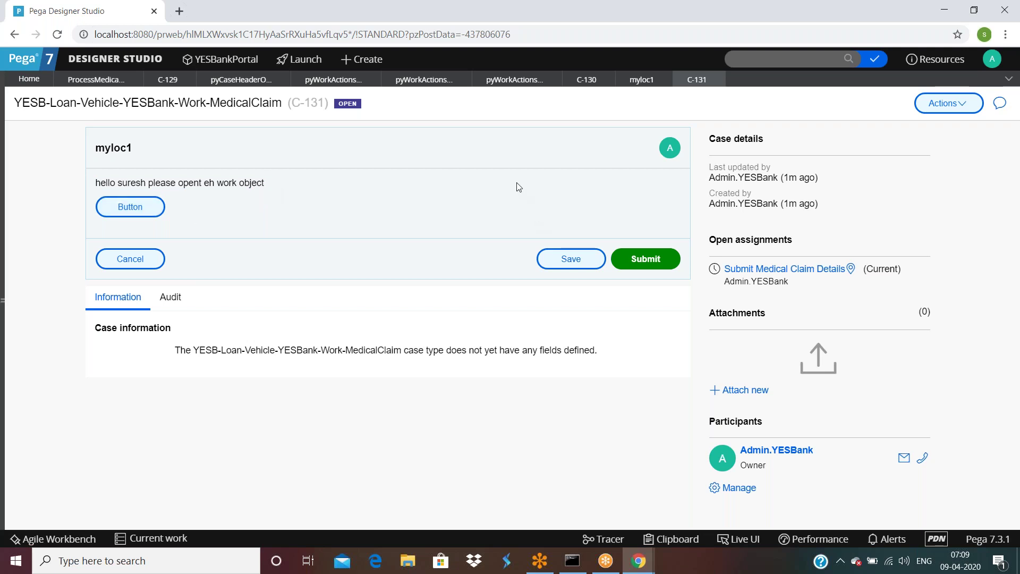
Step: Try C-131's Load Audit Trail action, cancel and discard it, then resume Submit Medical Claim Details
click(948, 103)
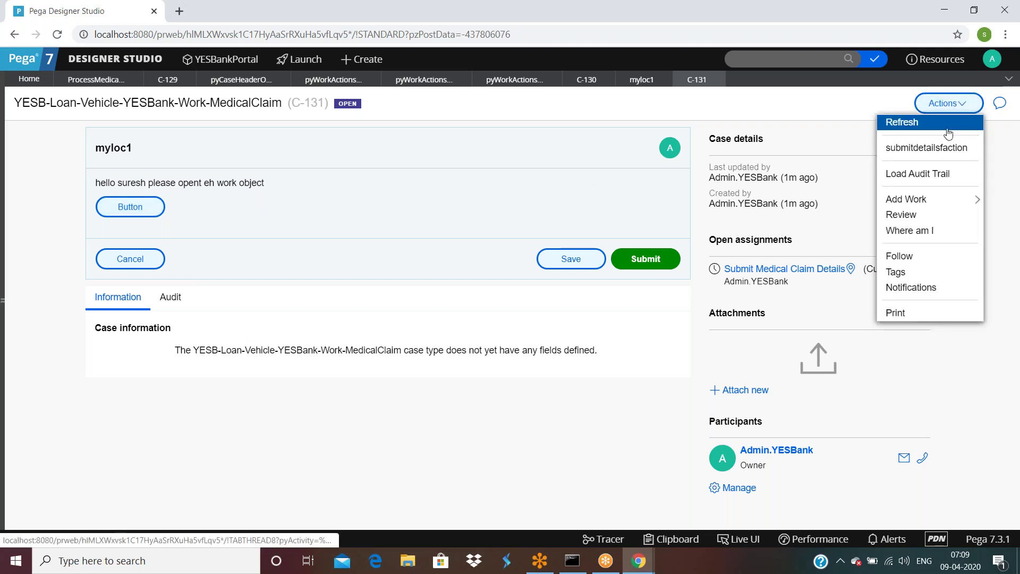
click(943, 154)
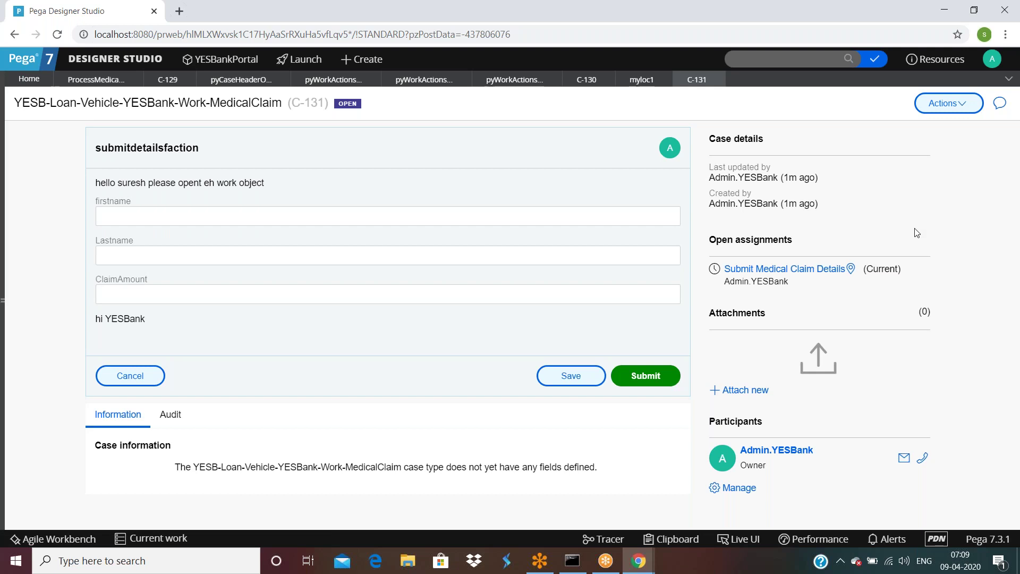
click(951, 105)
click(927, 166)
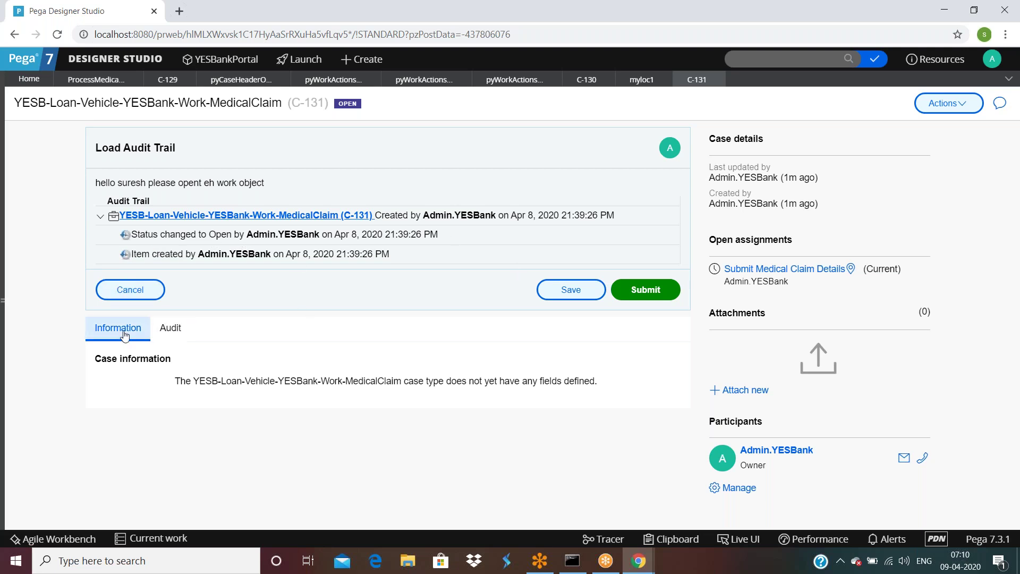
click(130, 290)
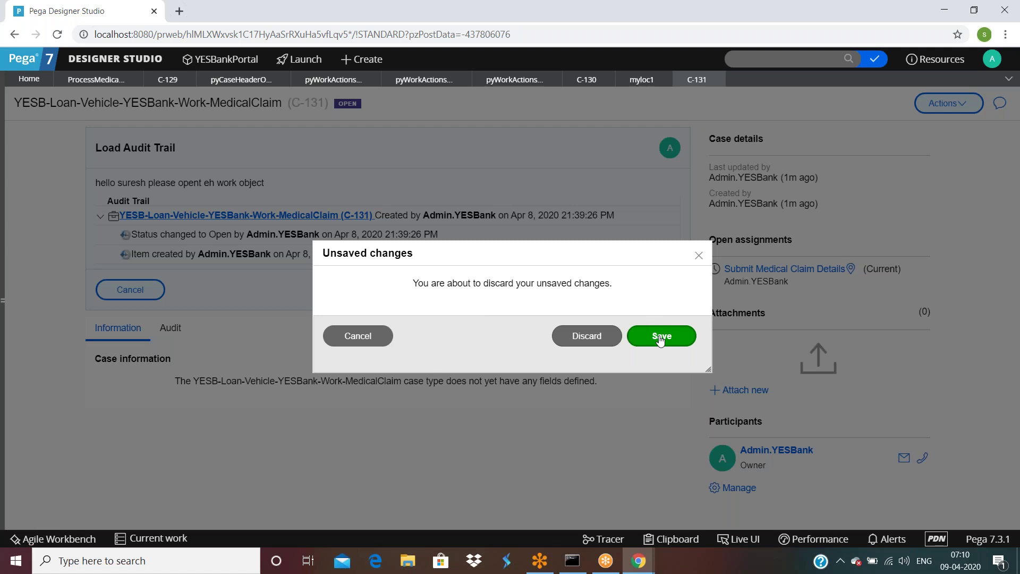
click(590, 343)
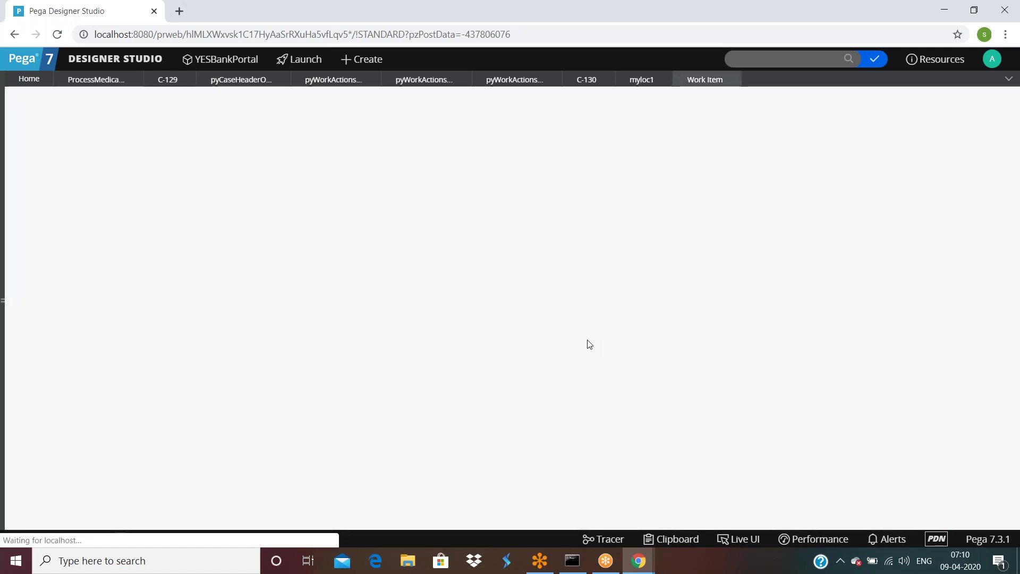
click(604, 214)
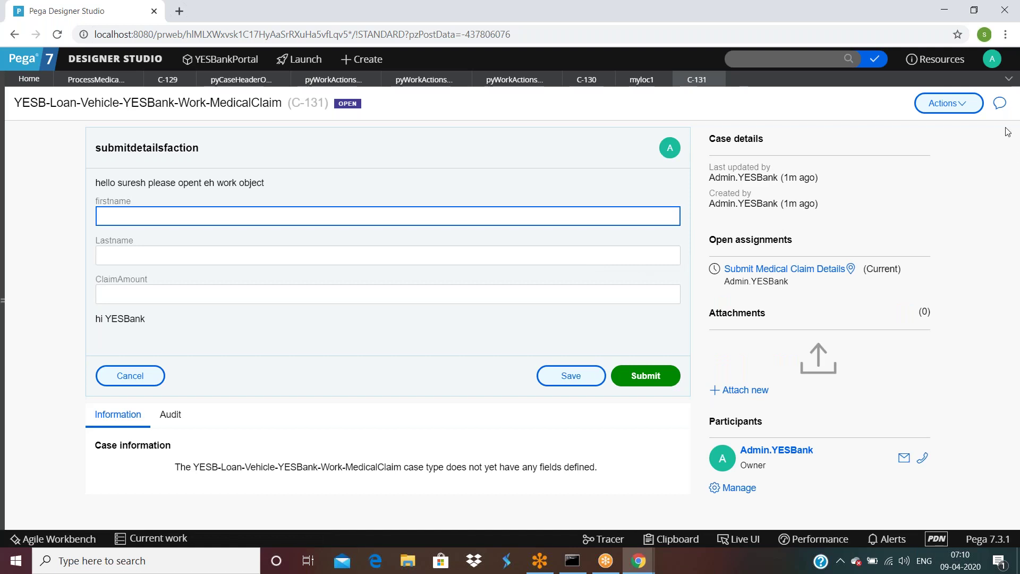
Step: Compare the flow's myloc1 and pyLoadAuditTrail action names with C-131's actions list
click(945, 104)
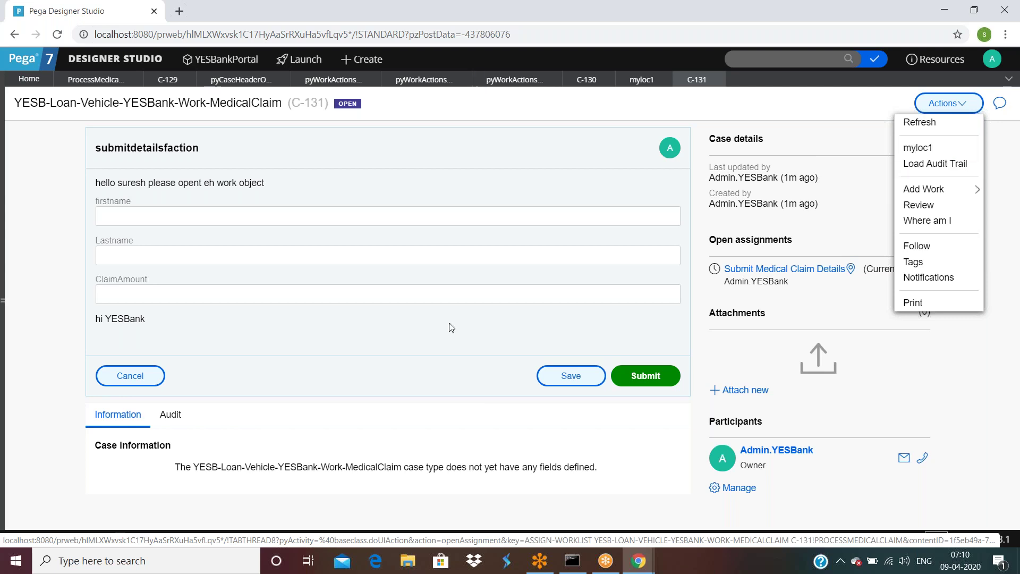
click(492, 173)
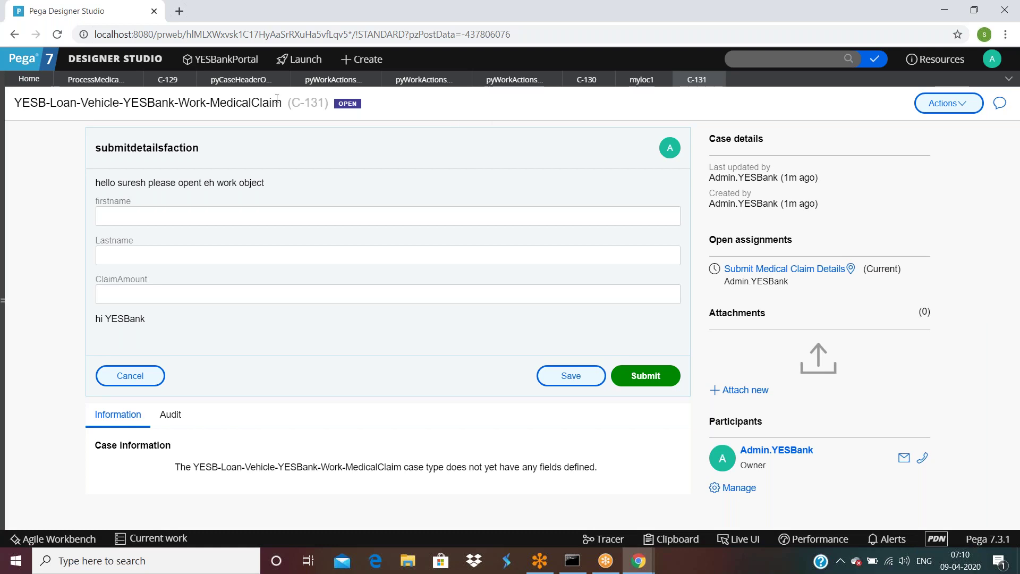
click(96, 81)
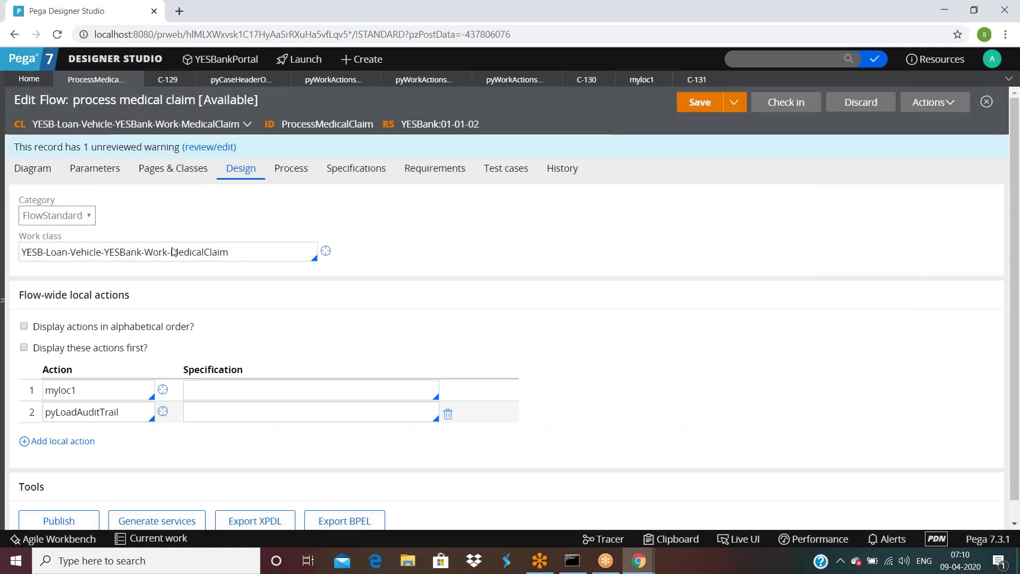
double_click(109, 393)
double_click(120, 411)
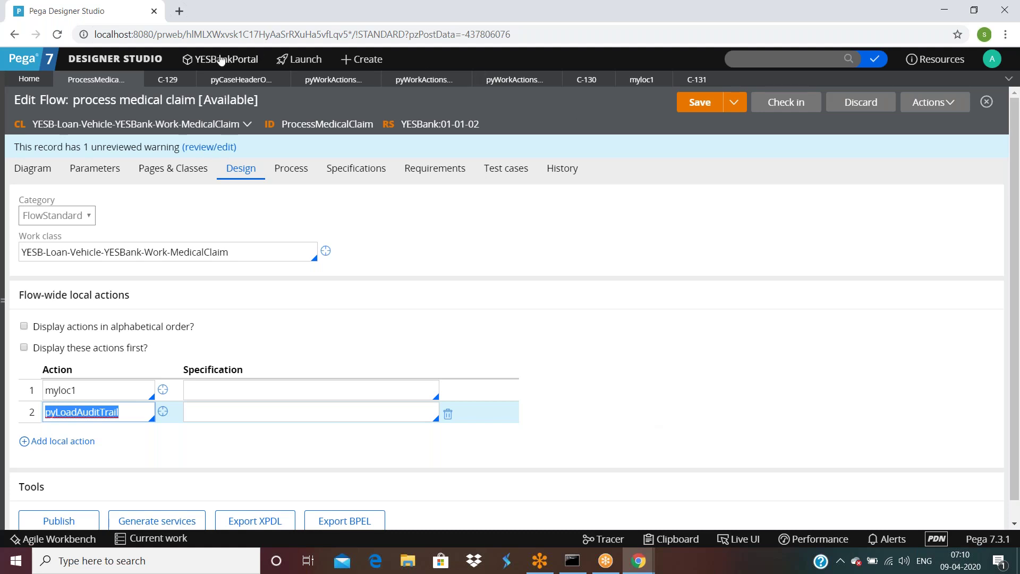
click(684, 80)
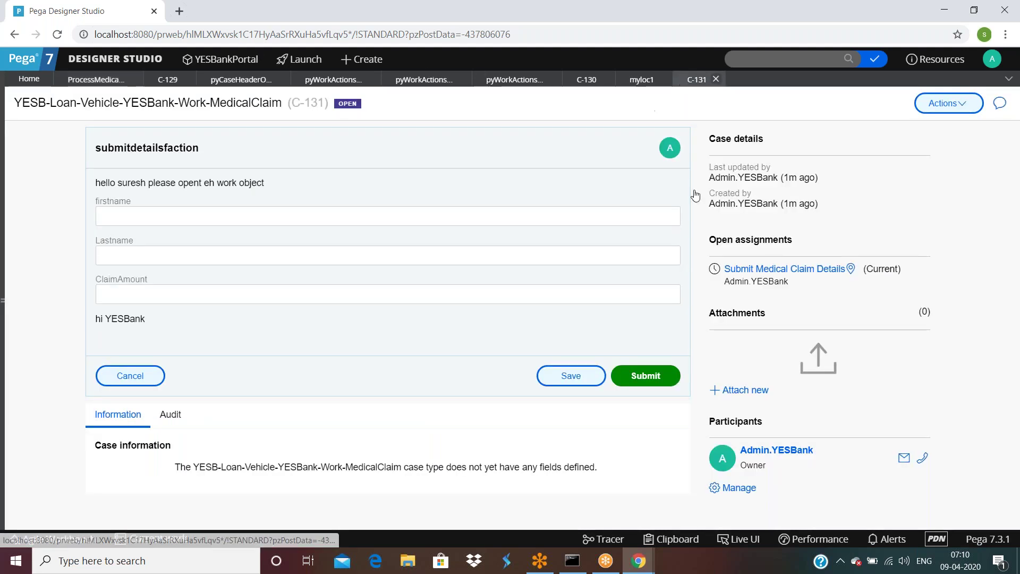
click(948, 102)
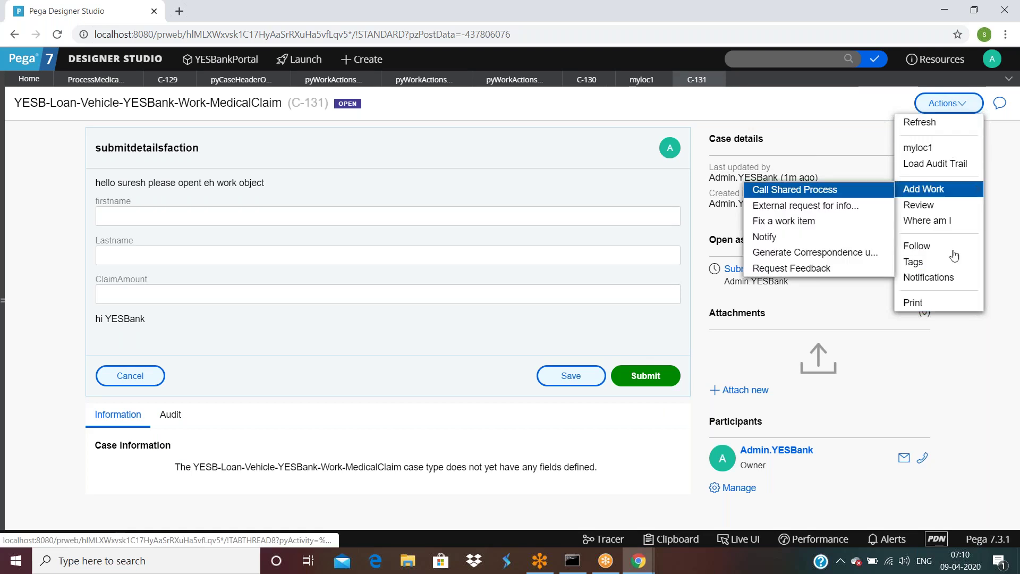
mouse_move(958, 181)
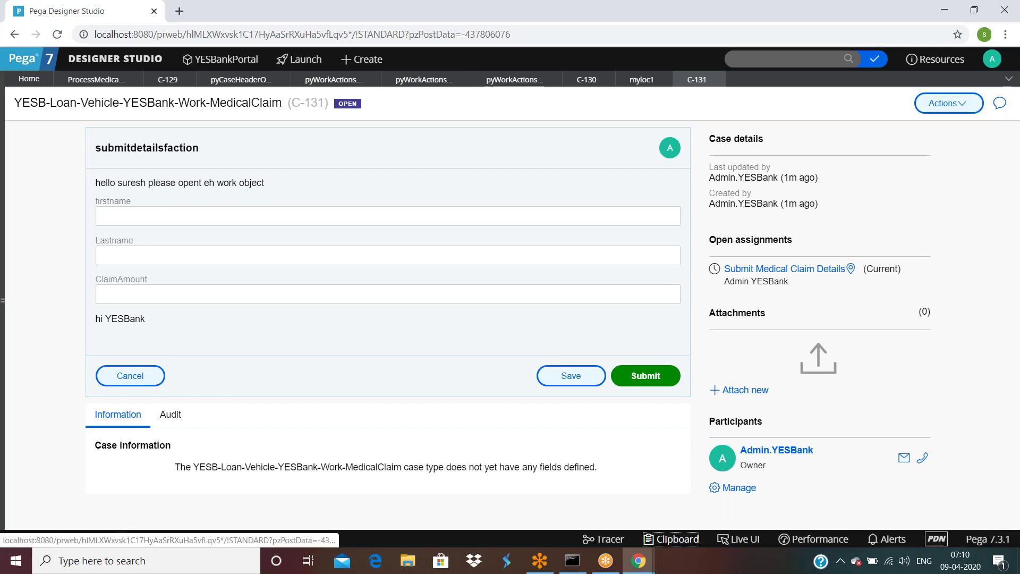
Step: Browse case C-131's pages in the Clipboard viewer, then return to the process medical claim flow
click(674, 539)
scroll(121, 388, down, 3)
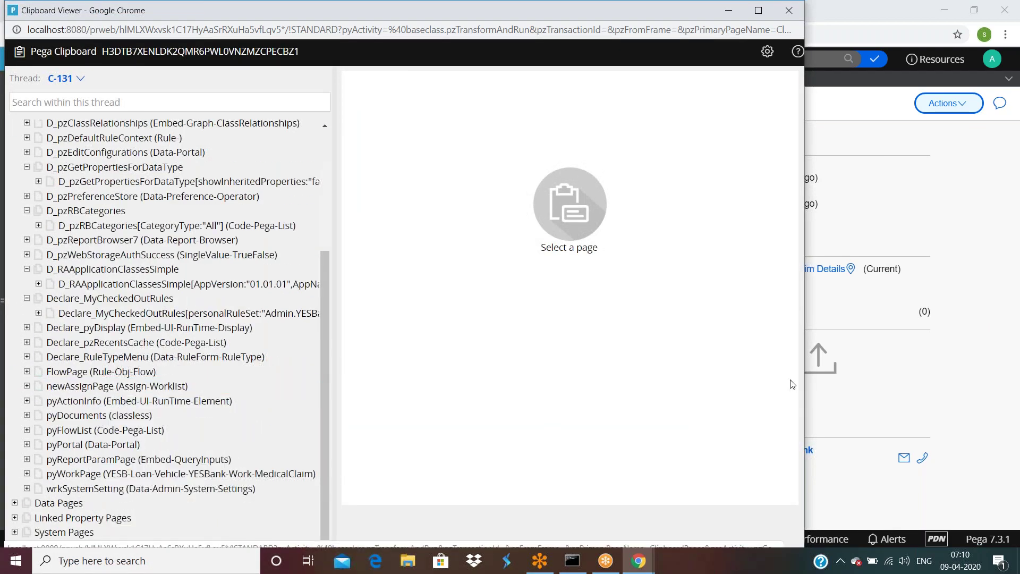
click(914, 212)
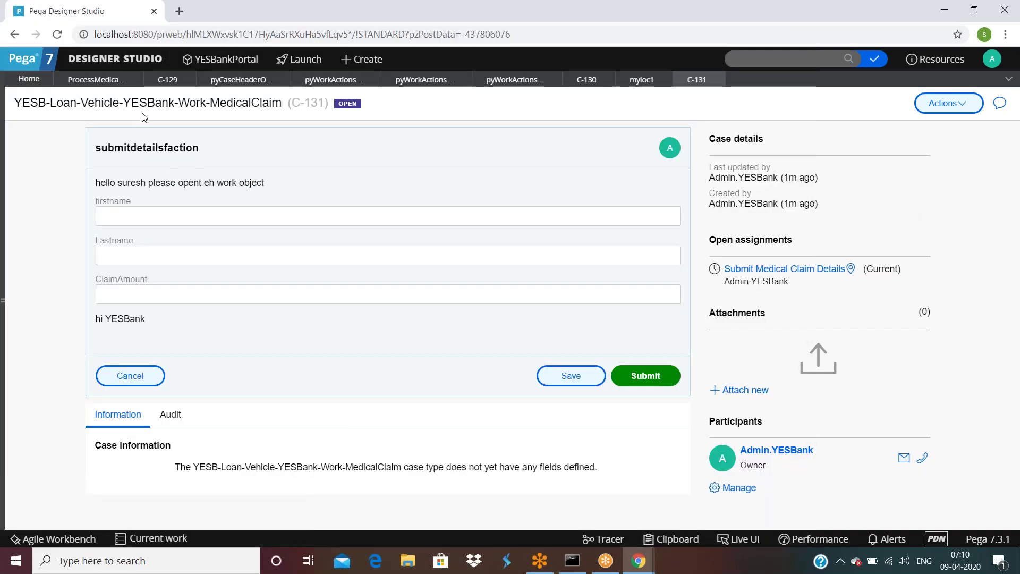
click(88, 79)
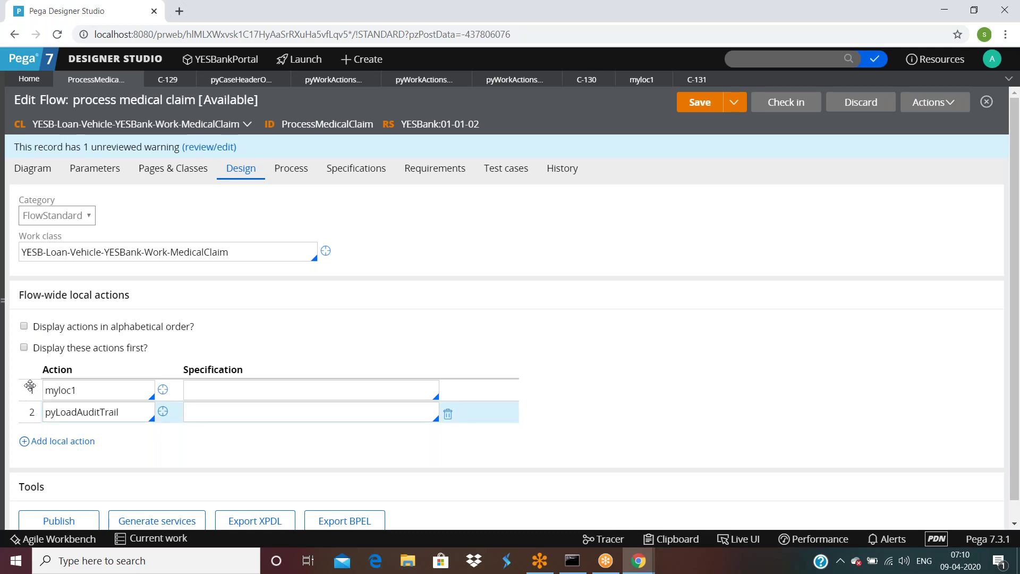
Step: Move pyLoadAuditTrail above myloc1, save, and refresh C-131 to see Load Audit Trail listed first
drag(28, 388, 26, 413)
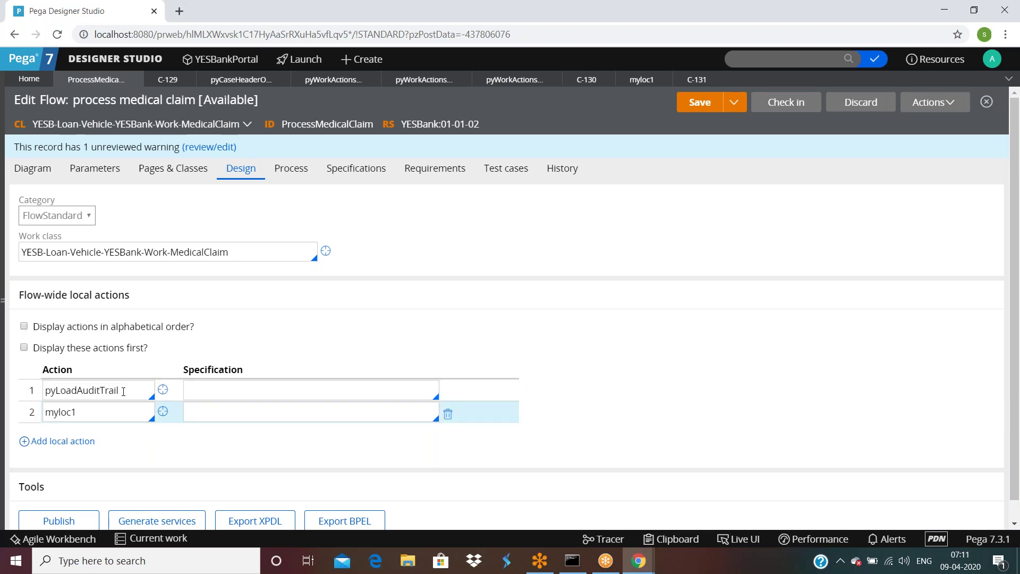
click(700, 102)
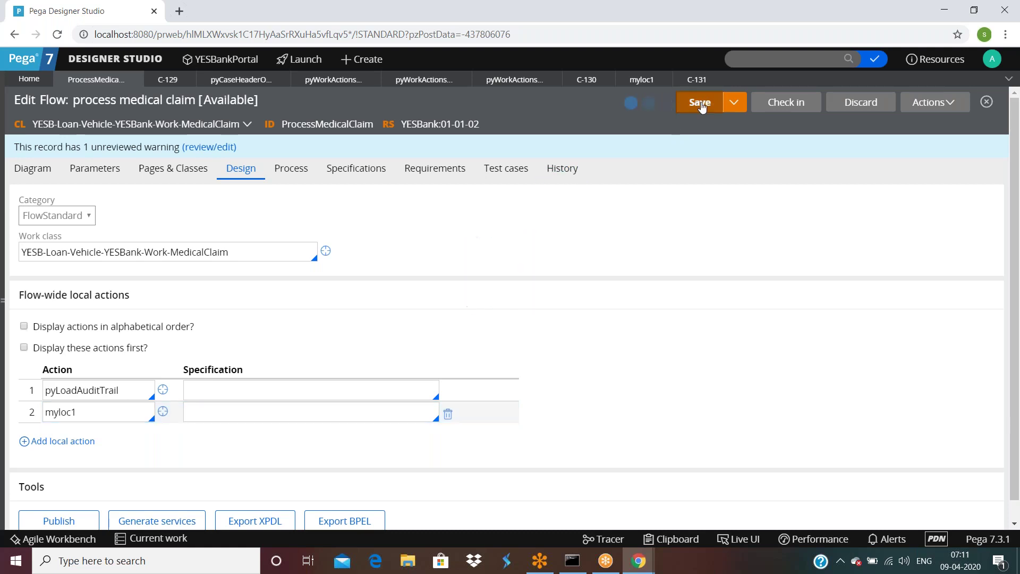
double_click(700, 79)
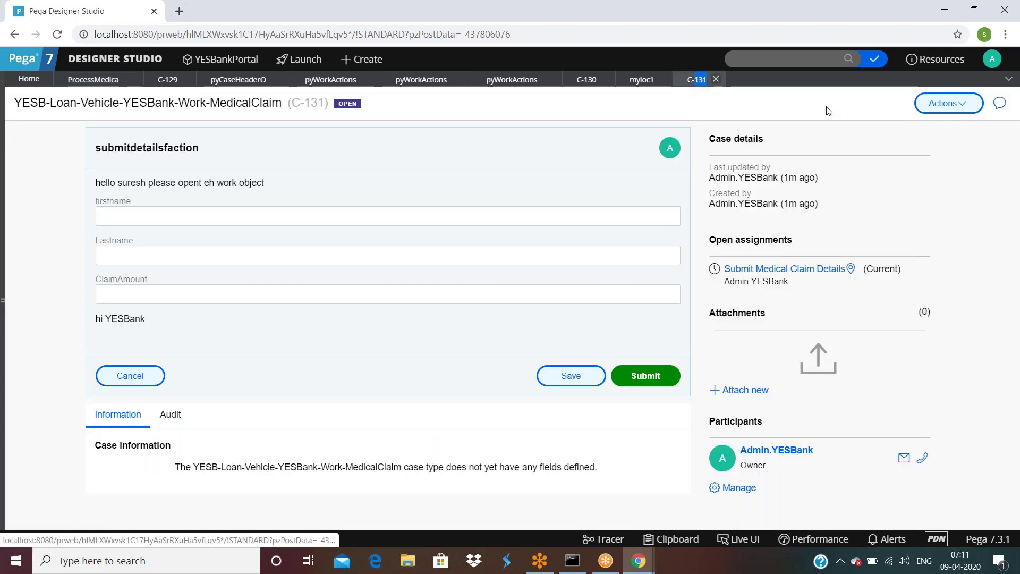
click(955, 105)
click(922, 121)
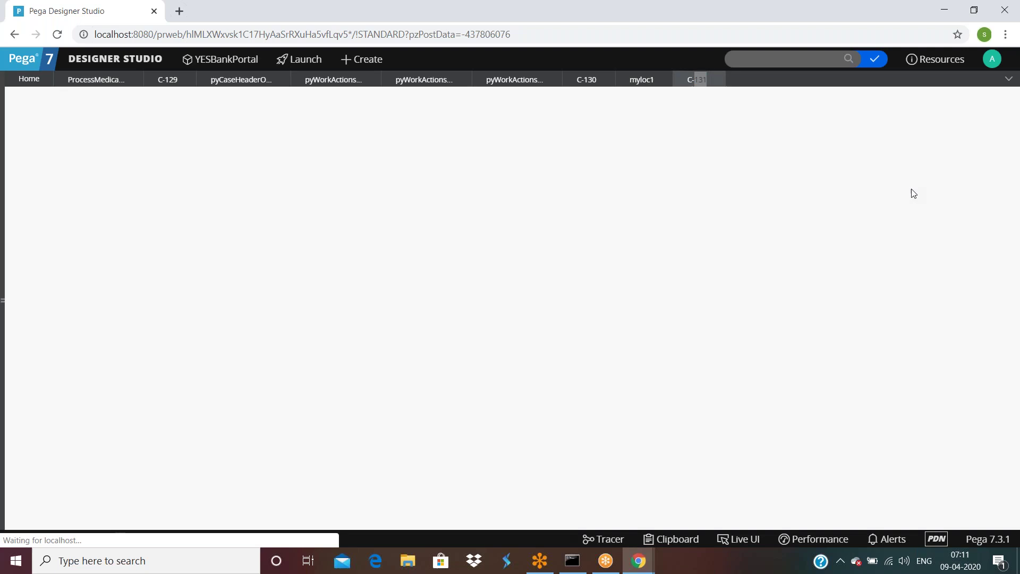
click(944, 103)
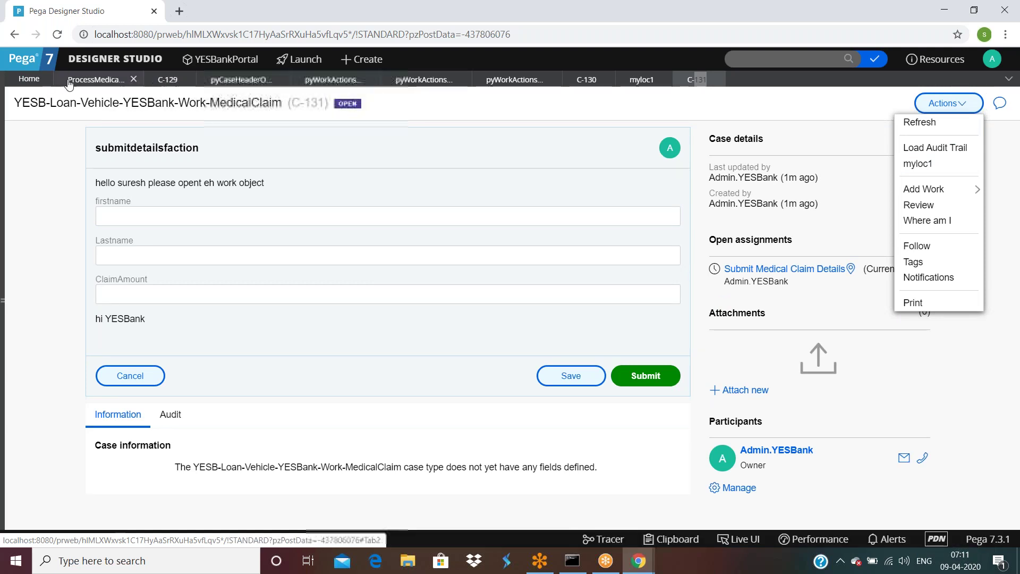
click(95, 79)
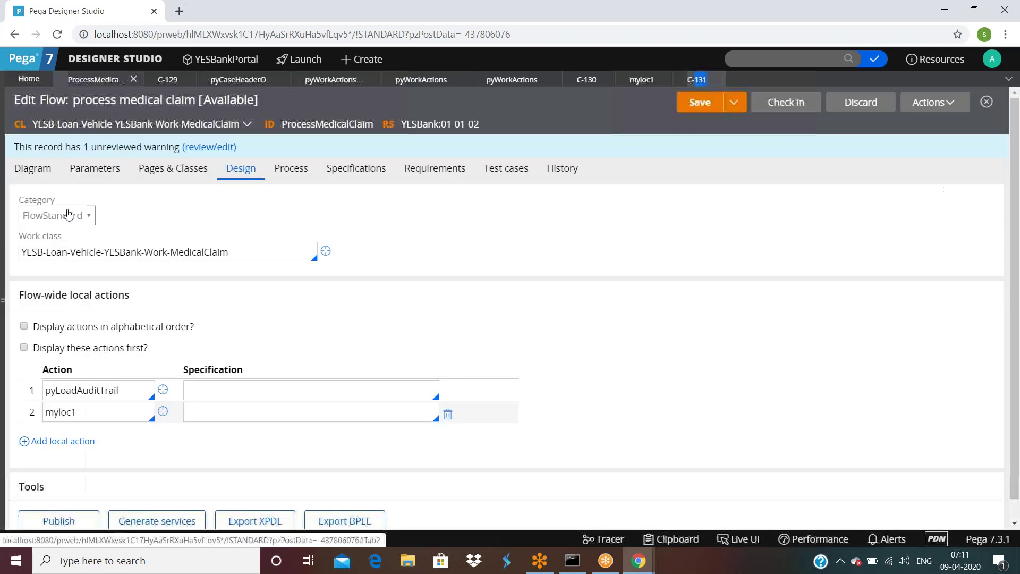
Step: Turn on 'Display actions in alphabetical order?', save, and check C-131's refreshed action order
click(24, 326)
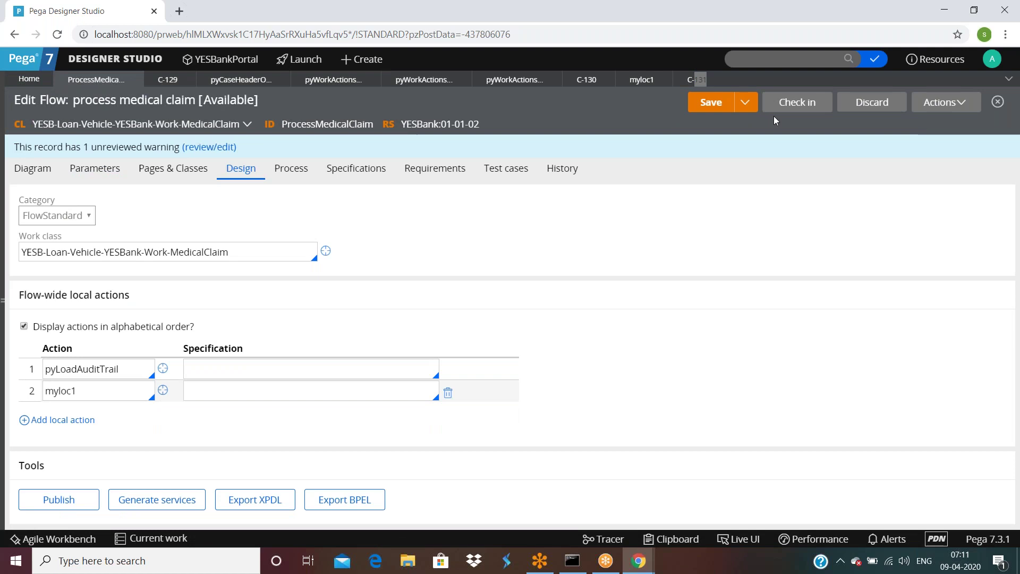
click(704, 103)
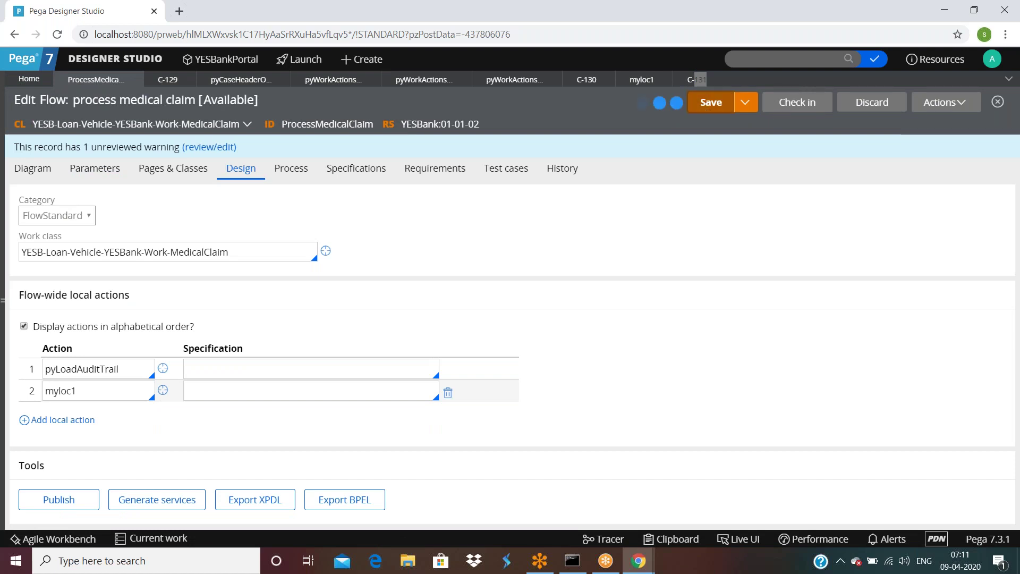
click(693, 80)
click(949, 103)
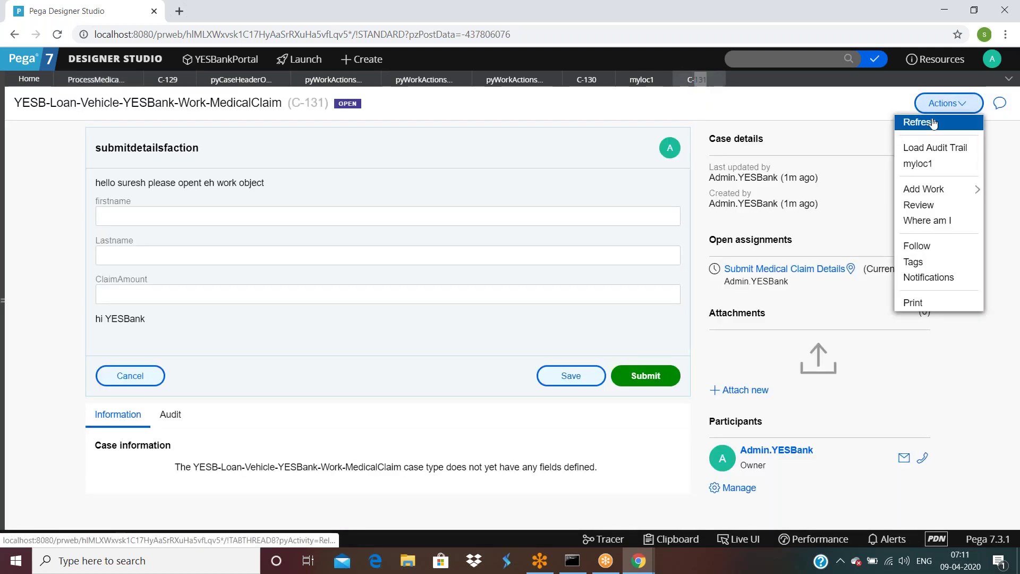
click(927, 123)
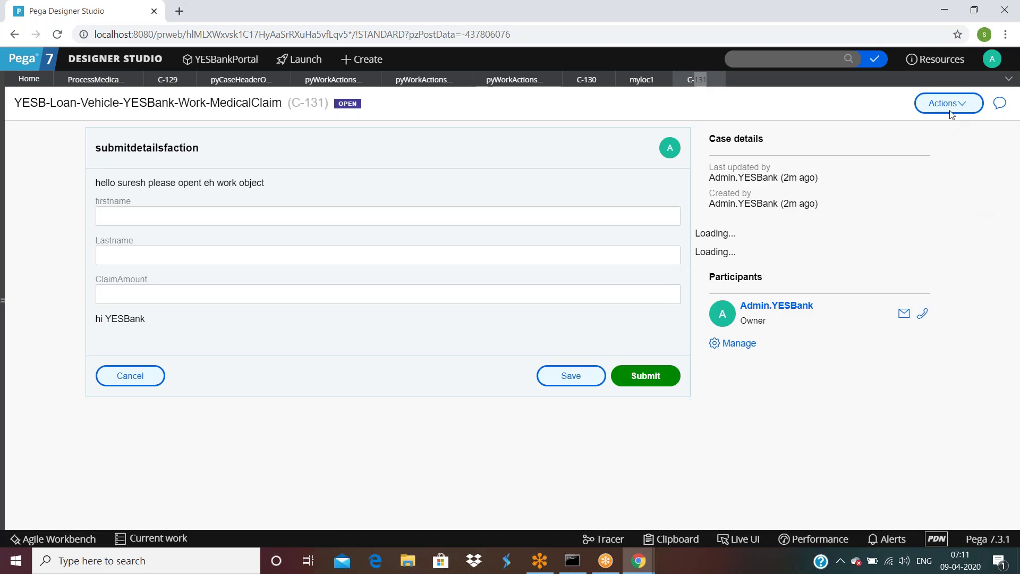
click(949, 106)
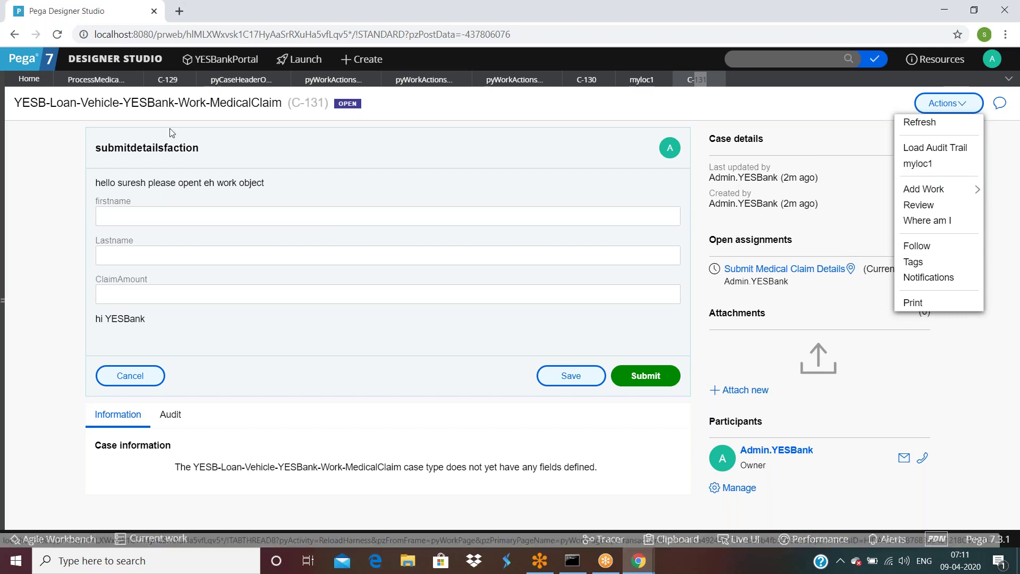
click(96, 80)
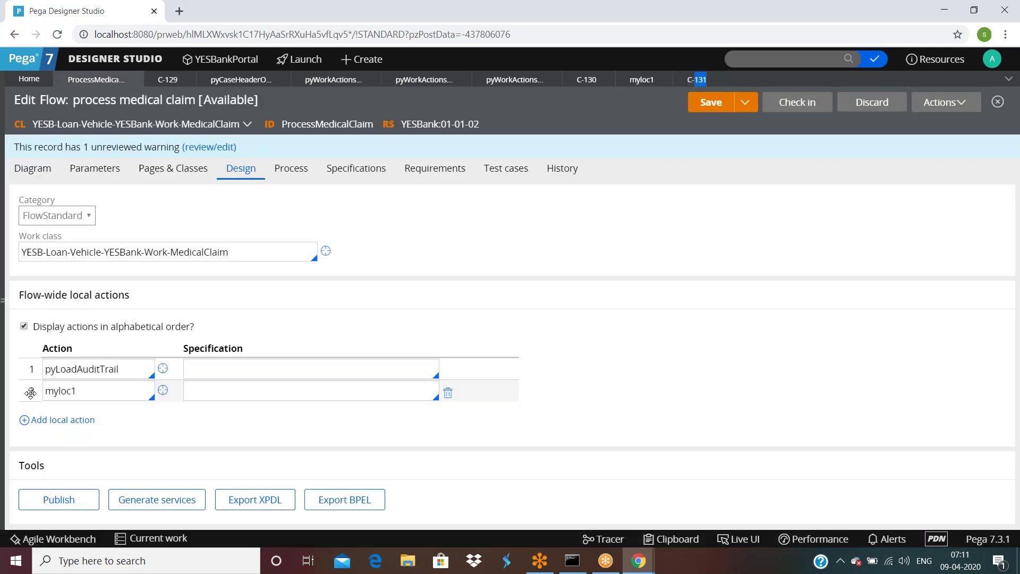
Step: Drag myloc1 above pyLoadAuditTrail and recheck C-131's action order after refreshing
drag(30, 393, 30, 361)
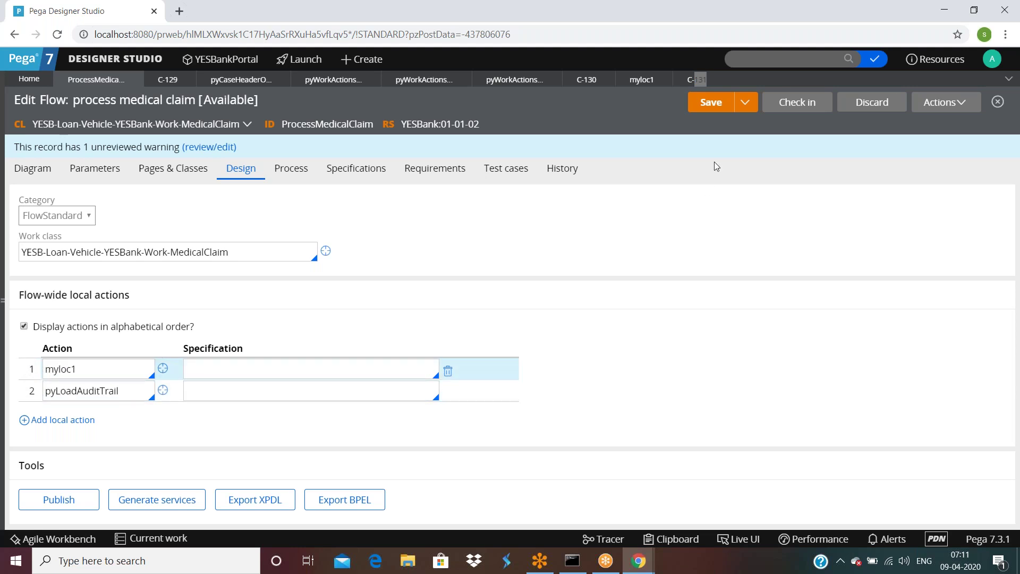
click(696, 80)
click(925, 129)
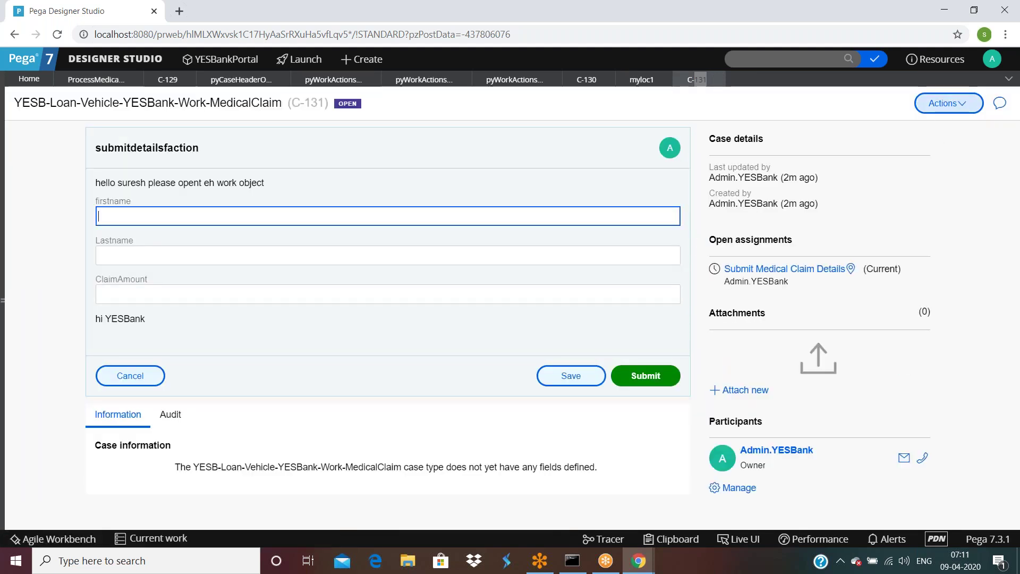
click(947, 103)
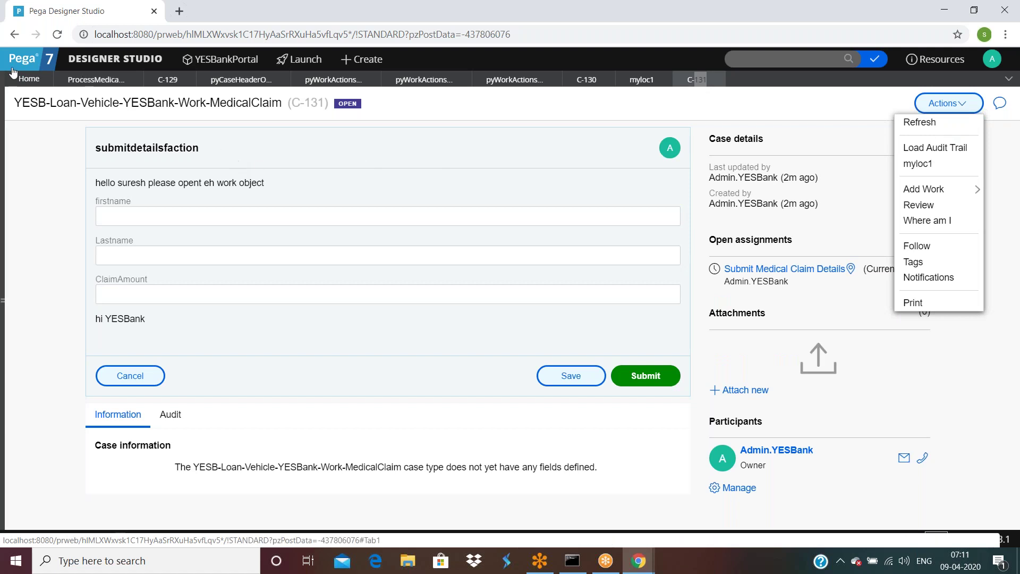
click(91, 80)
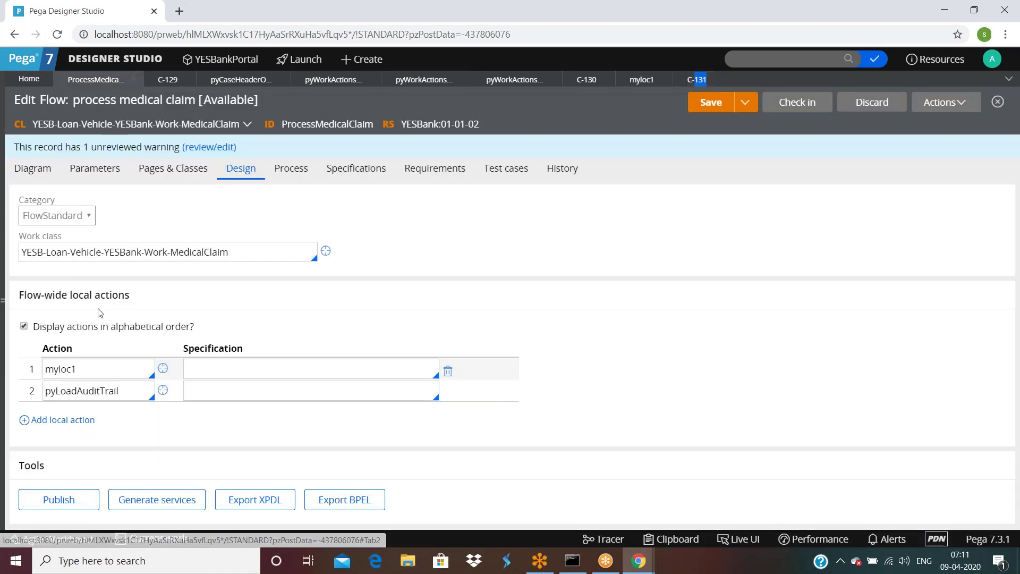
Step: Turn off alphabetical ordering, save, and review the local-action settings against C-131's actions
click(24, 327)
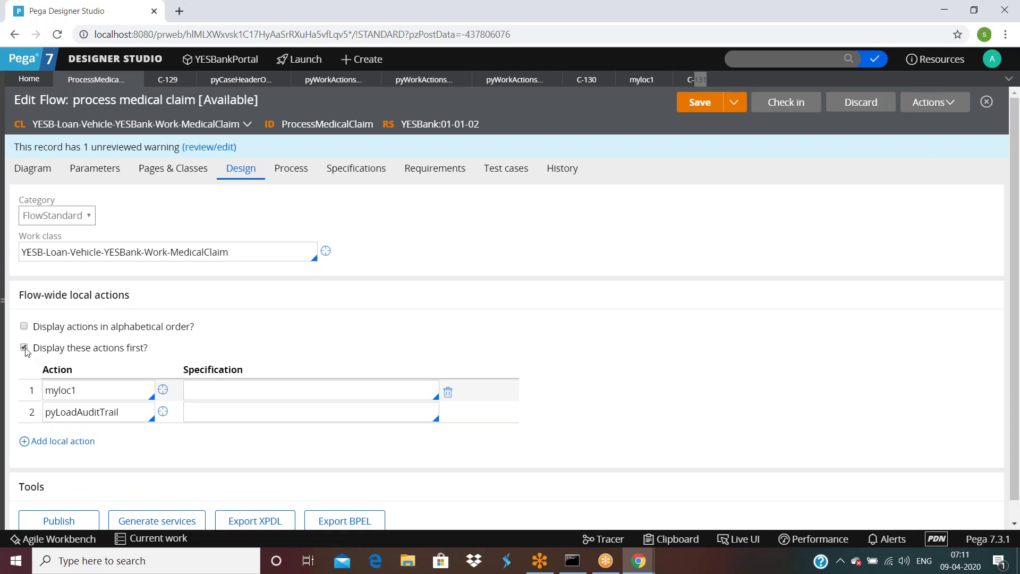
click(699, 102)
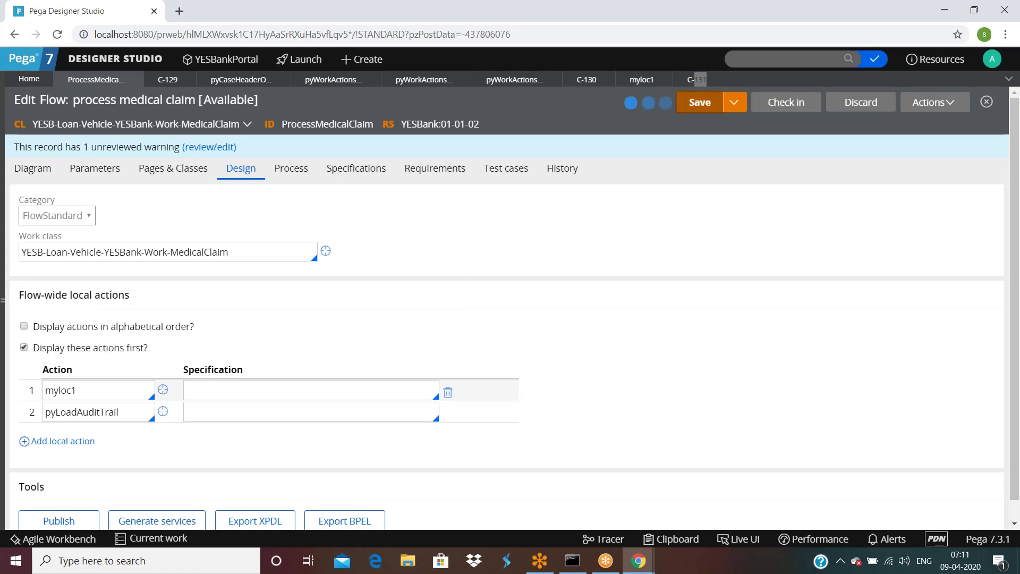
click(696, 79)
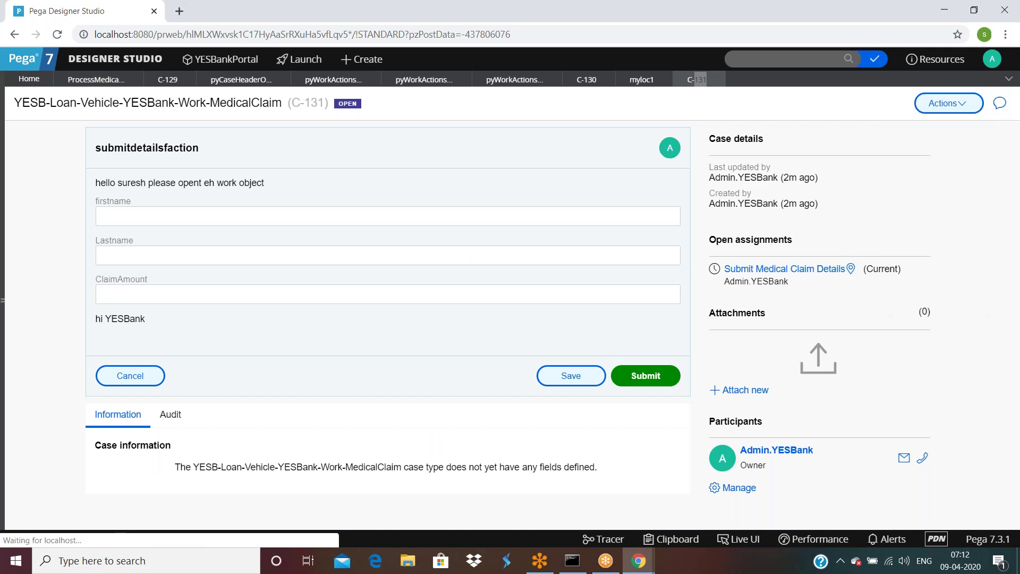
click(948, 104)
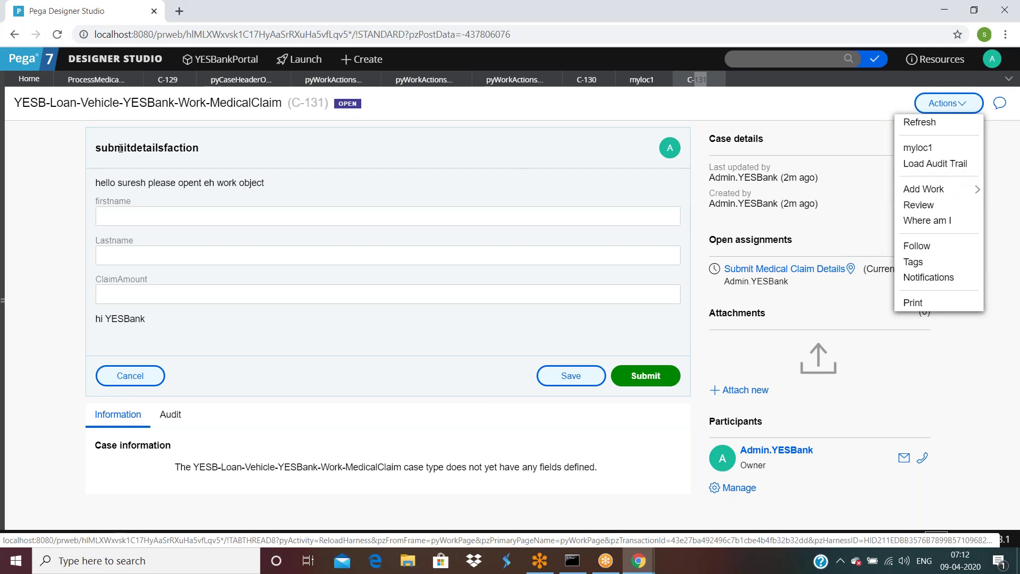
click(94, 79)
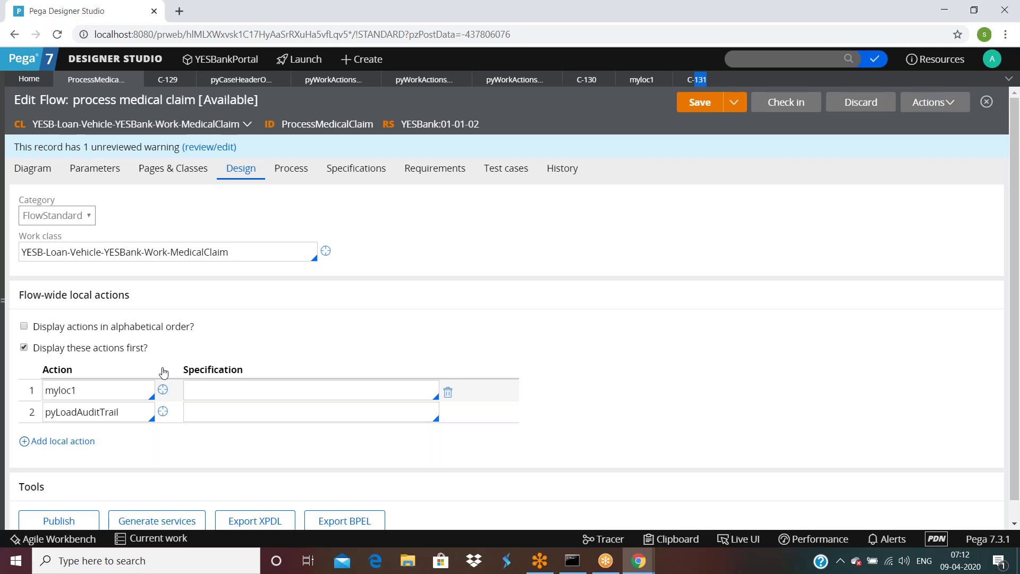
scroll(162, 369, down, 1)
drag(19, 279, 134, 281)
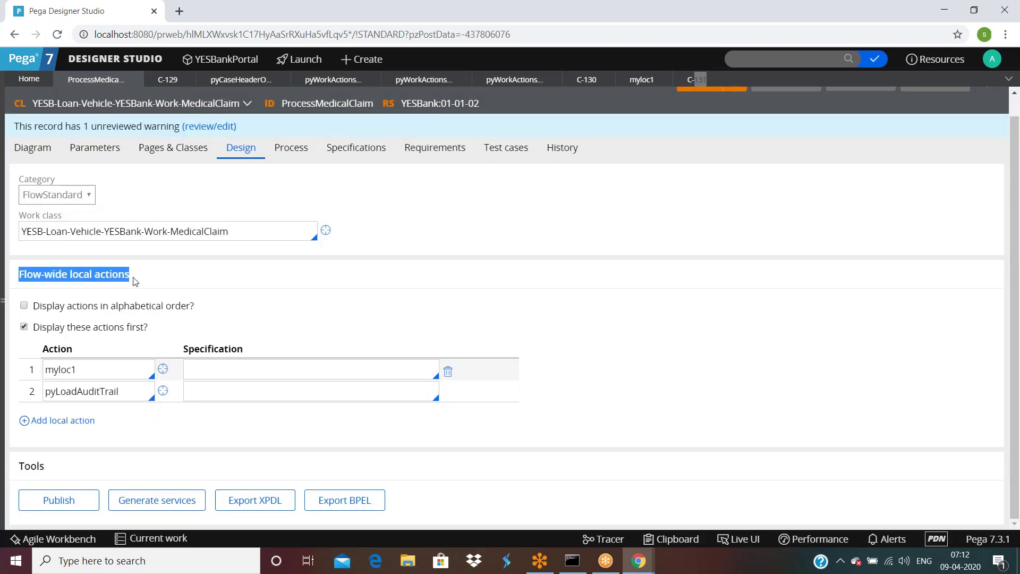
Step: Submit C-131's claim details and review steps, refresh, and begin the Approve Medical Claim assignment
click(698, 80)
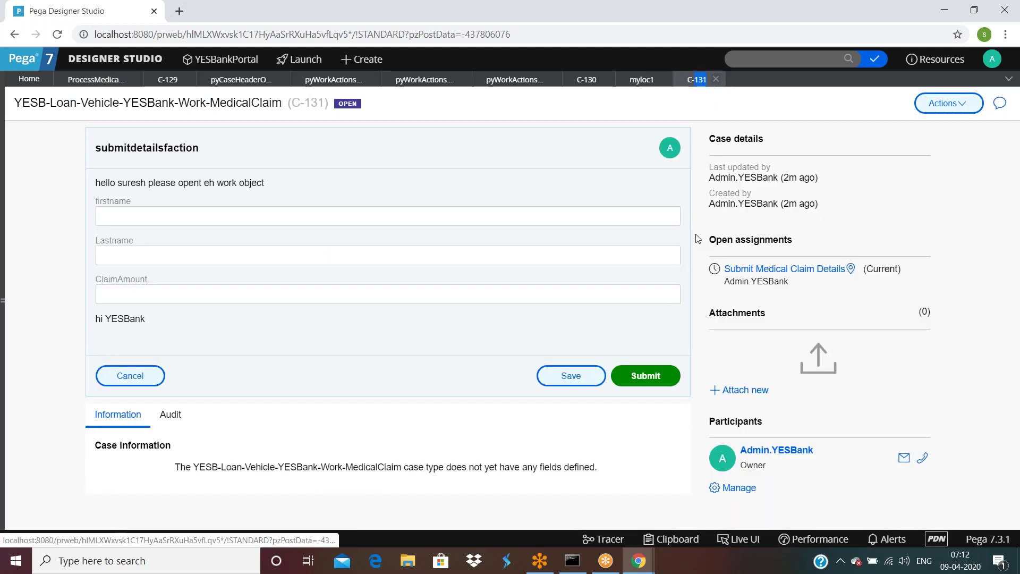
click(654, 378)
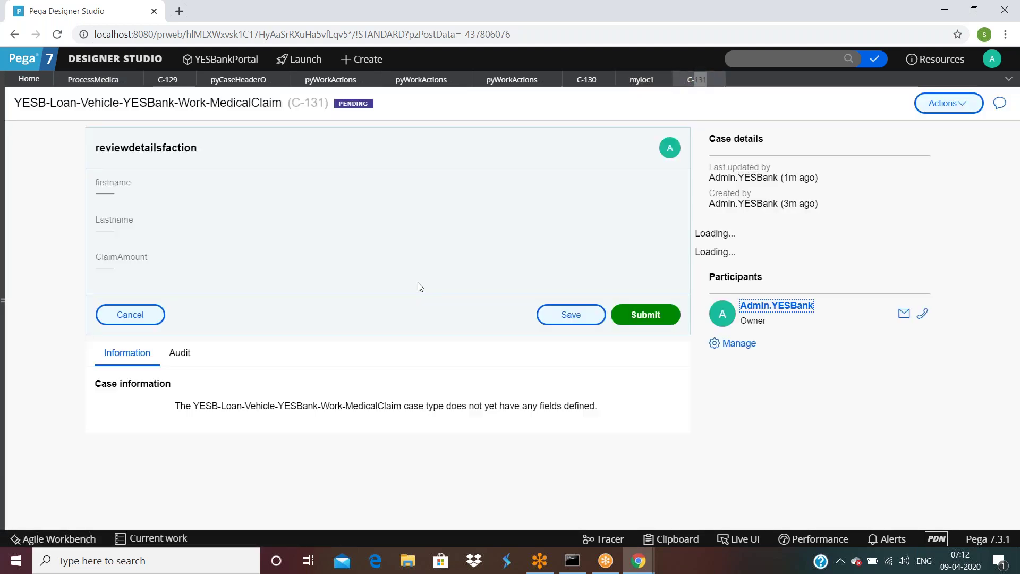
click(939, 104)
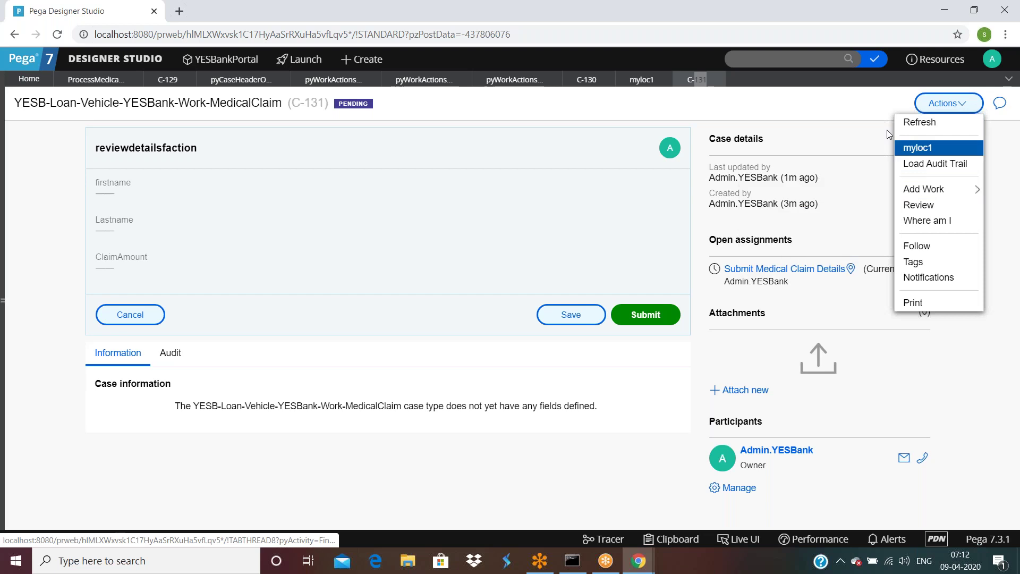
click(654, 316)
click(956, 105)
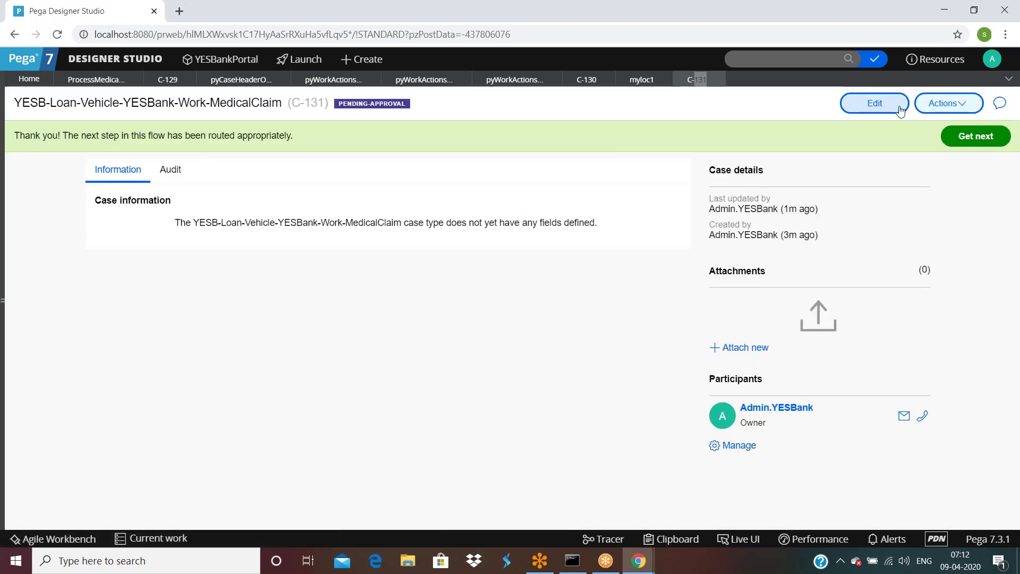
click(937, 106)
click(919, 121)
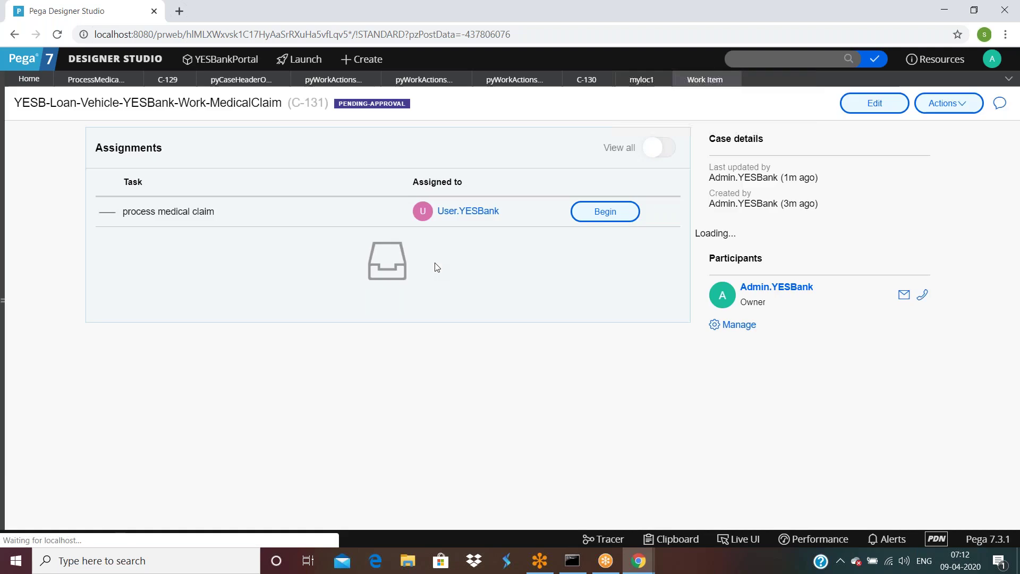
click(592, 223)
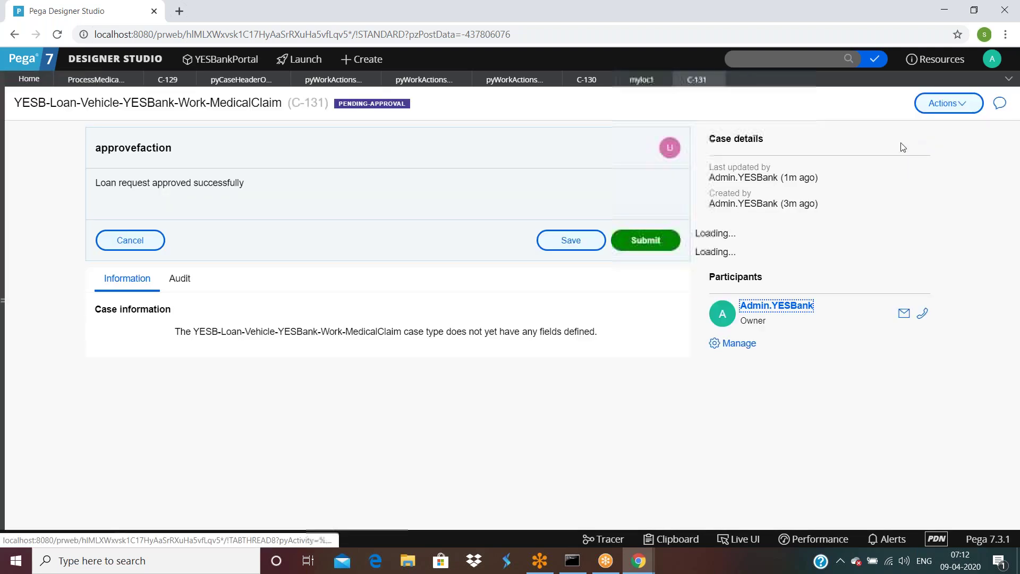
click(961, 103)
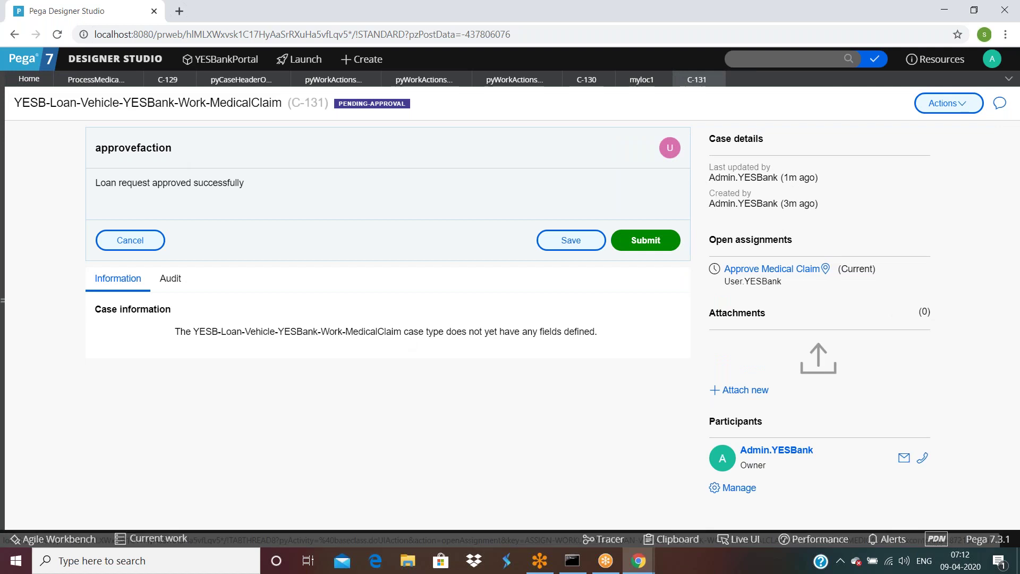
click(105, 81)
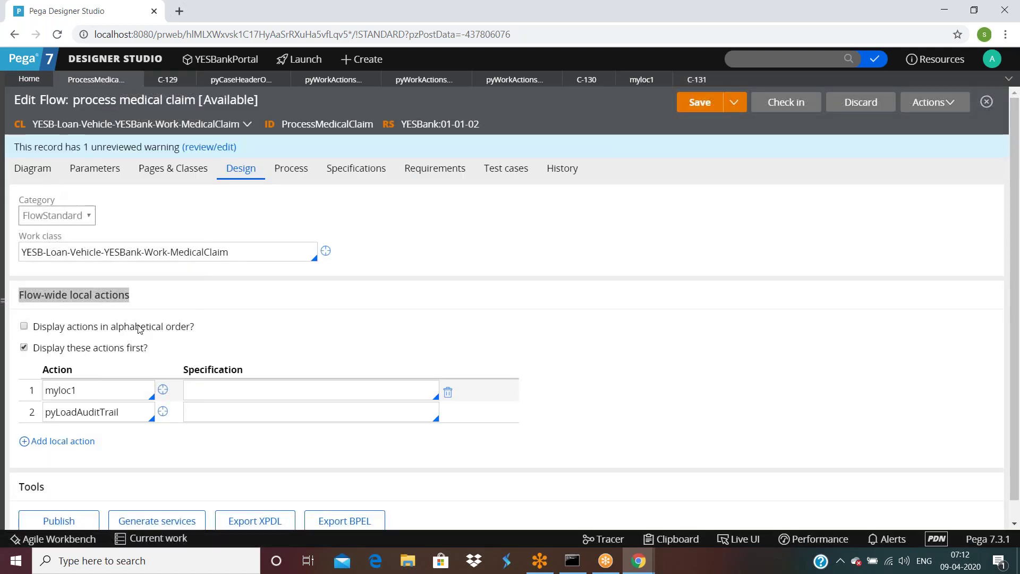
Step: Open the Submit Medical Claim Details assignment properties from the diagram and expand Local actions
scroll(138, 328, down, 1)
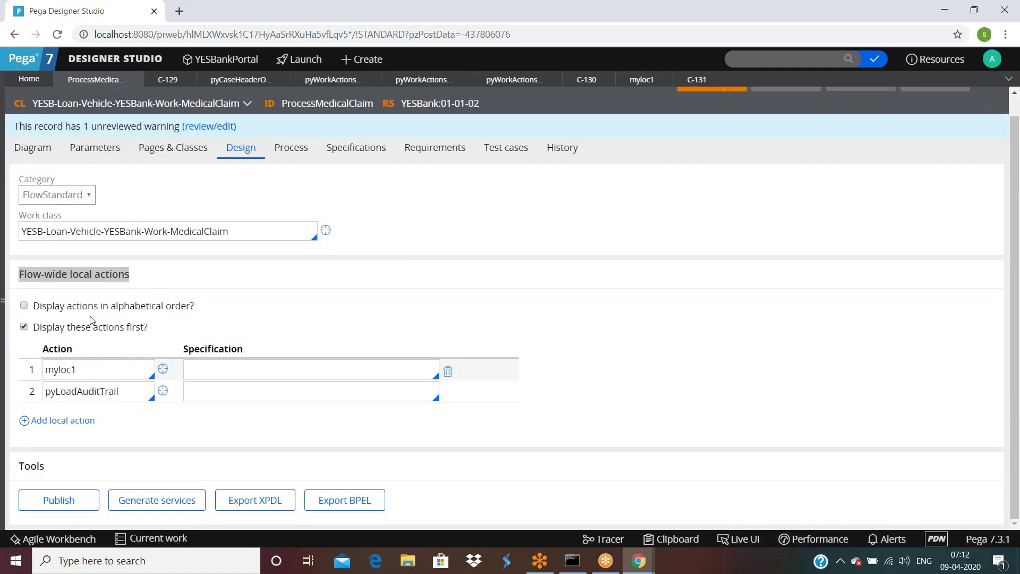
scroll(95, 217, up, 1)
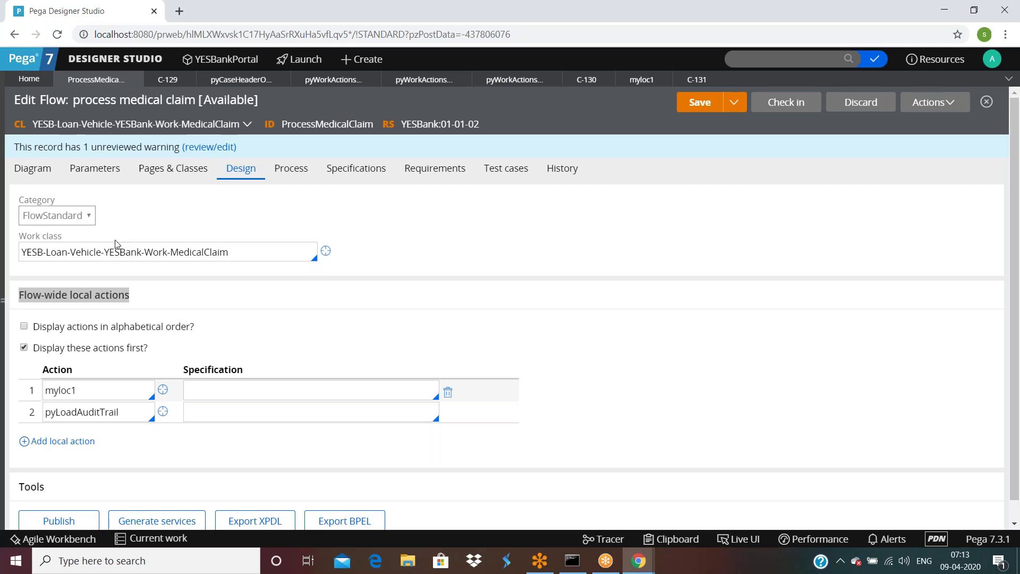
click(32, 168)
click(208, 272)
double_click(207, 272)
scroll(506, 341, down, 5)
scroll(507, 341, down, 2)
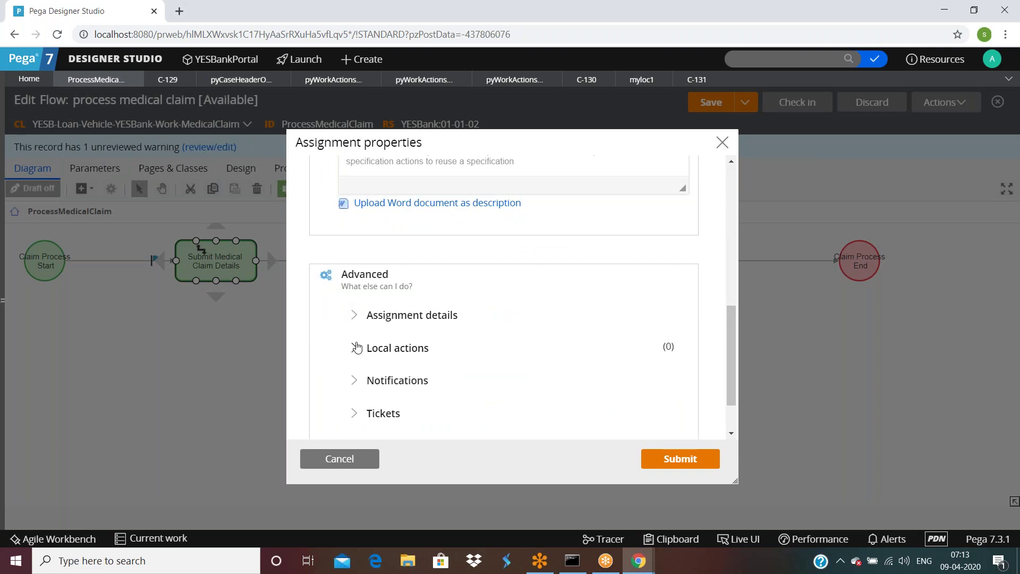
click(354, 348)
Step: Pick AddQuestion from the full local actions list and submit the assignment properties
scroll(466, 345, down, 4)
scroll(456, 247, up, 1)
click(434, 278)
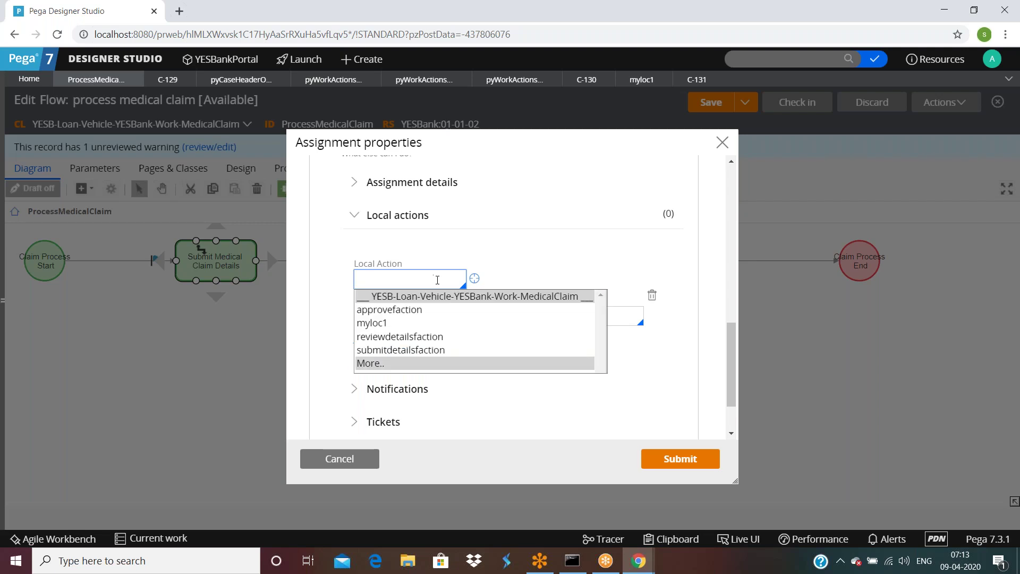
click(370, 366)
scroll(415, 421, down, 1)
scroll(414, 421, down, 1)
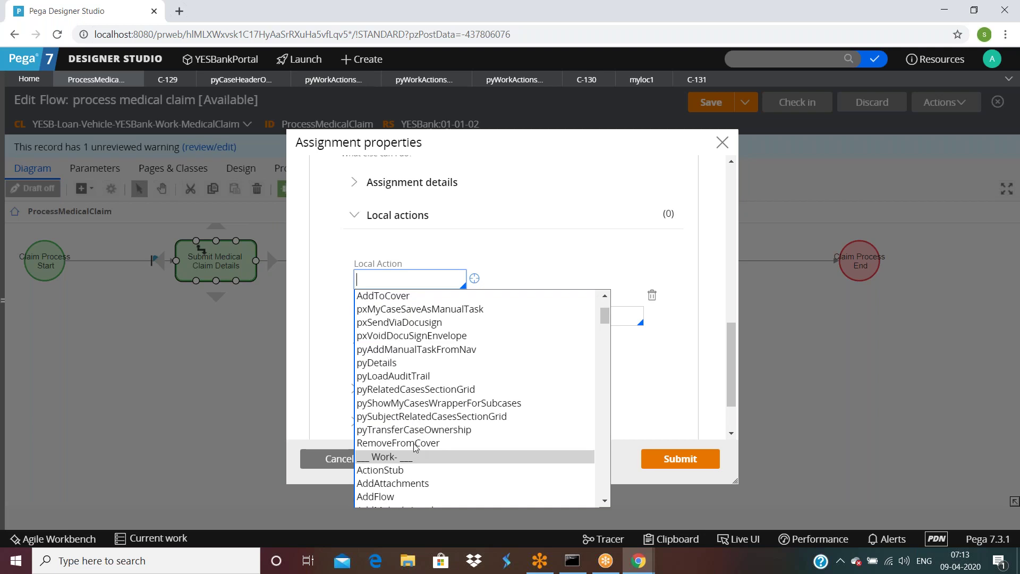
scroll(409, 416, down, 2)
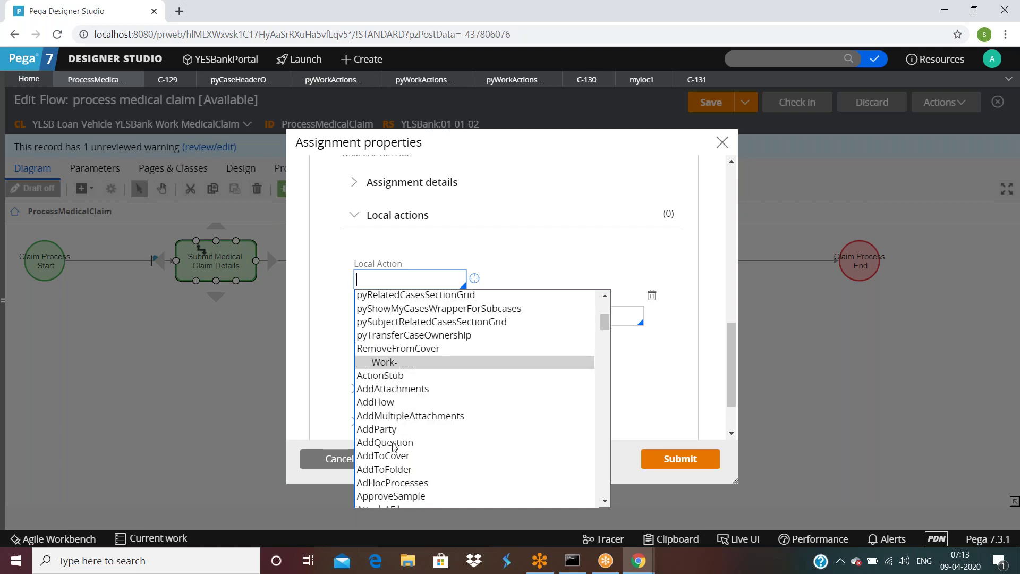
click(395, 443)
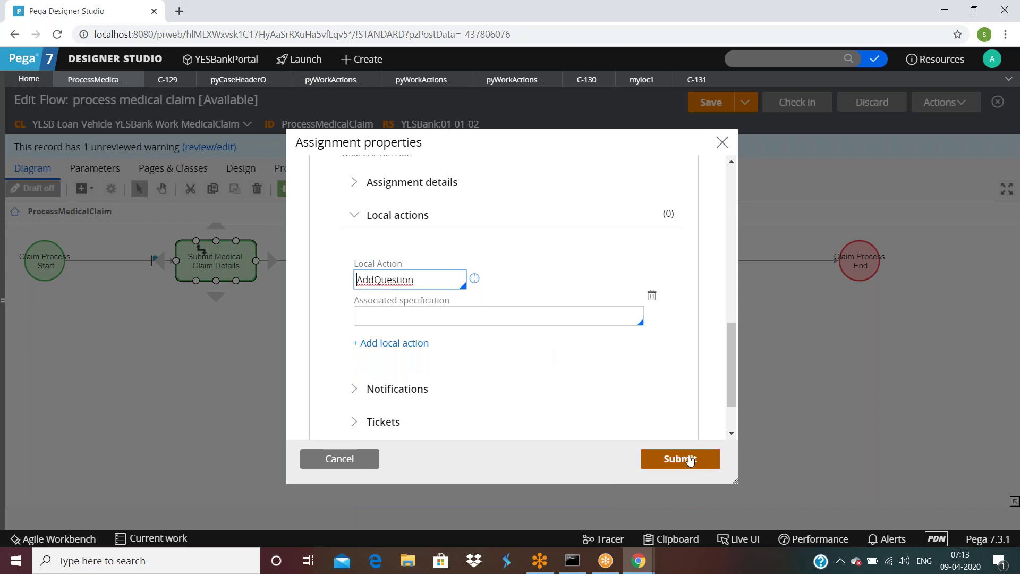
click(680, 458)
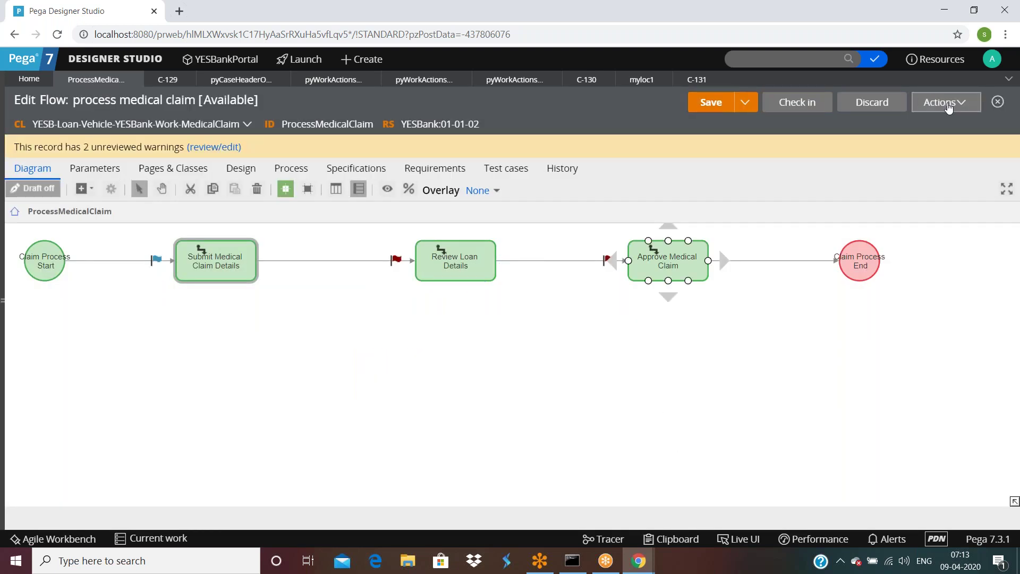
Step: Run the flow to create case C-132 and try its Add New Question action
click(945, 102)
click(902, 125)
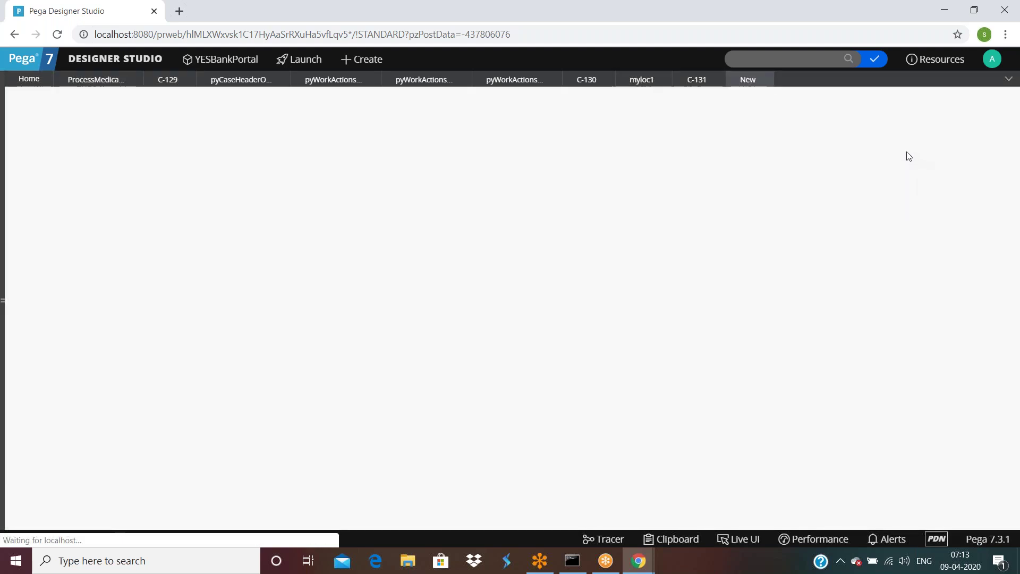
click(941, 103)
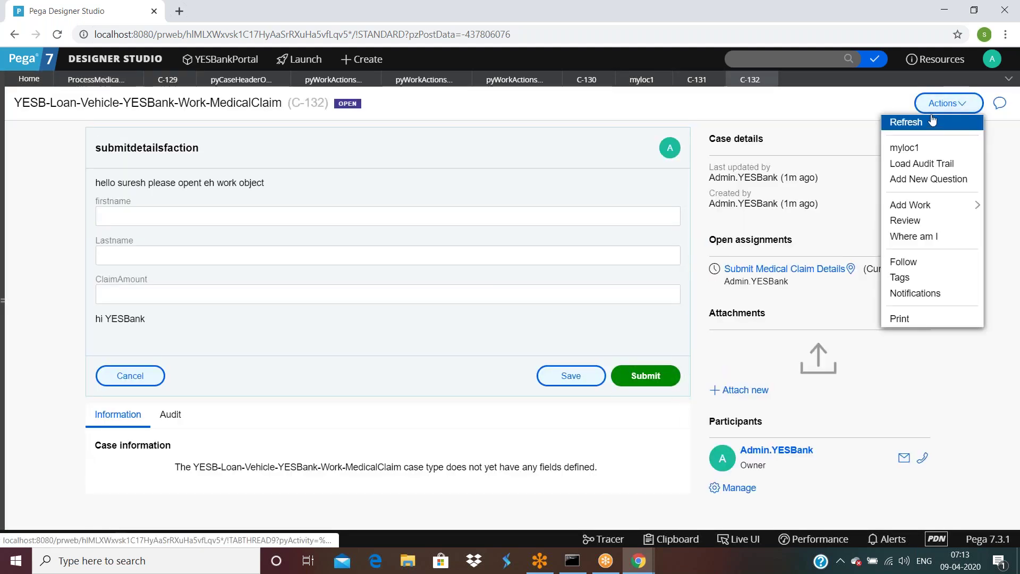
click(914, 180)
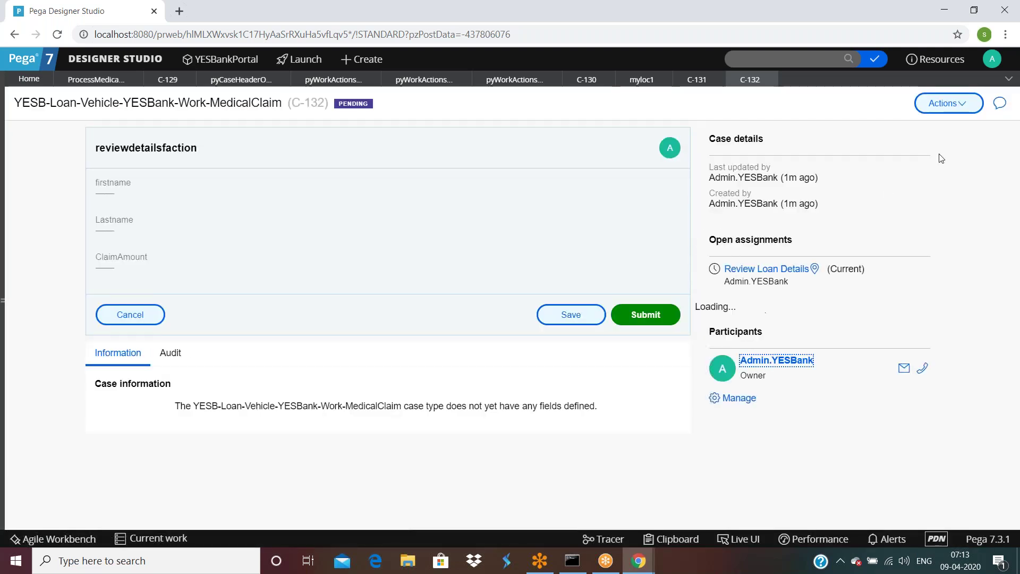
click(943, 103)
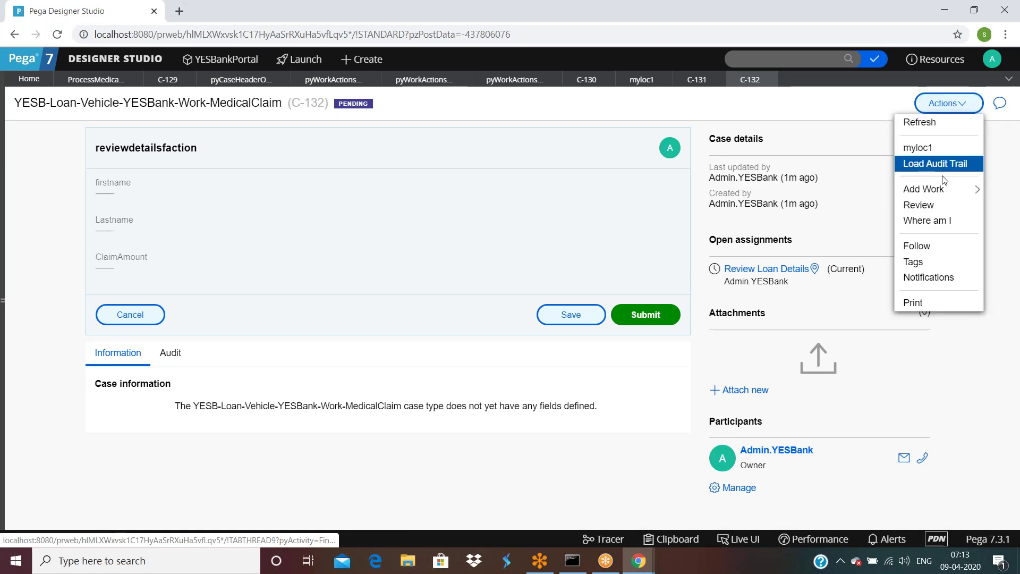
Step: Reopen Submit Medical Claim Details properties, verify AddQuestion under Local actions, and cancel
click(87, 81)
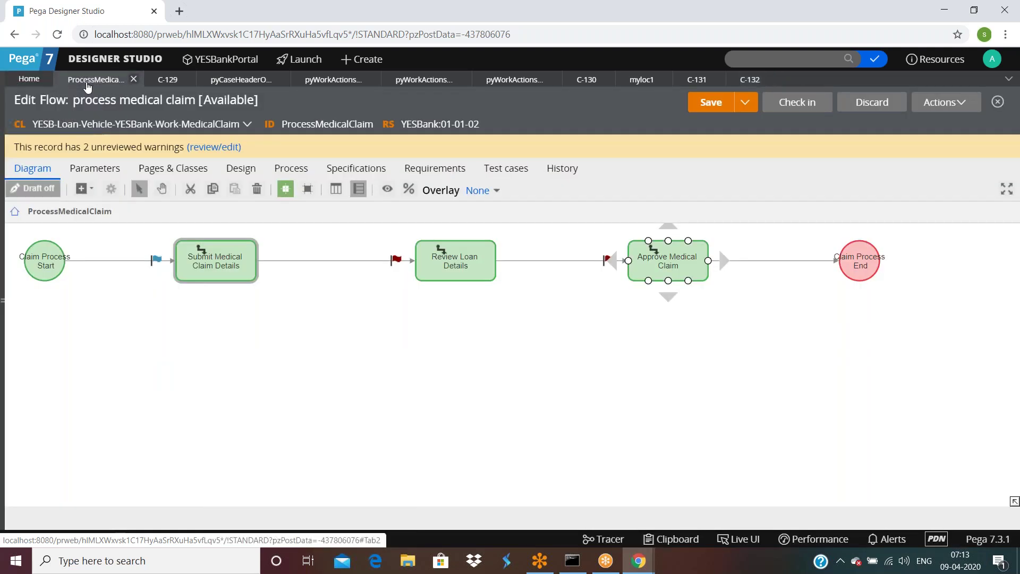
double_click(221, 256)
scroll(514, 353, down, 10)
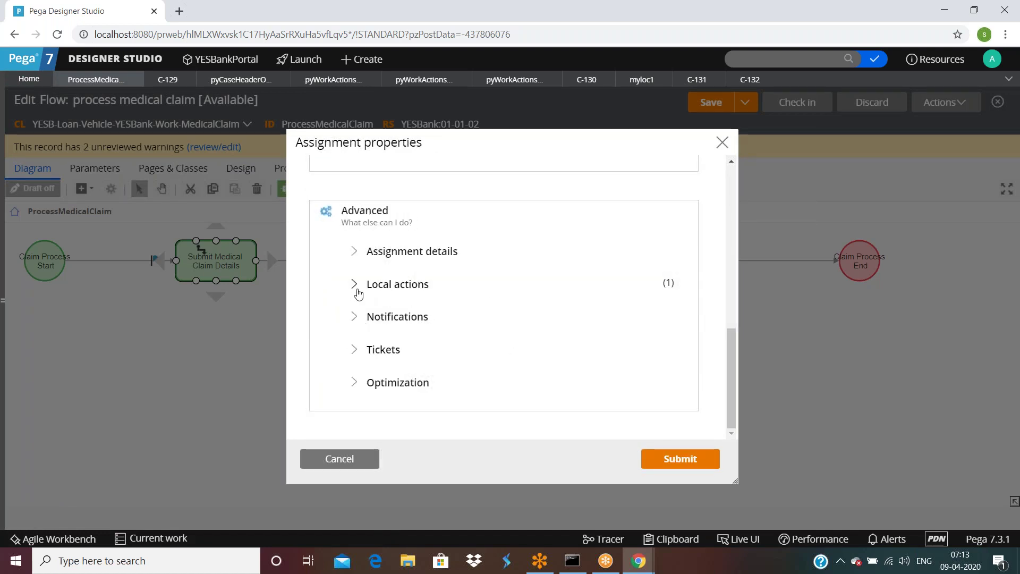
click(355, 285)
scroll(473, 312, down, 3)
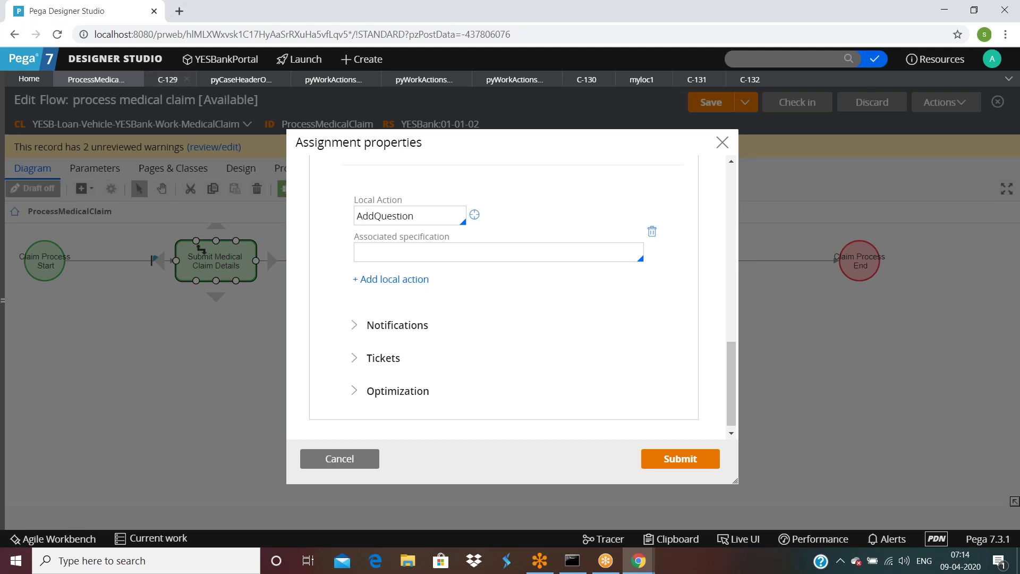
click(341, 460)
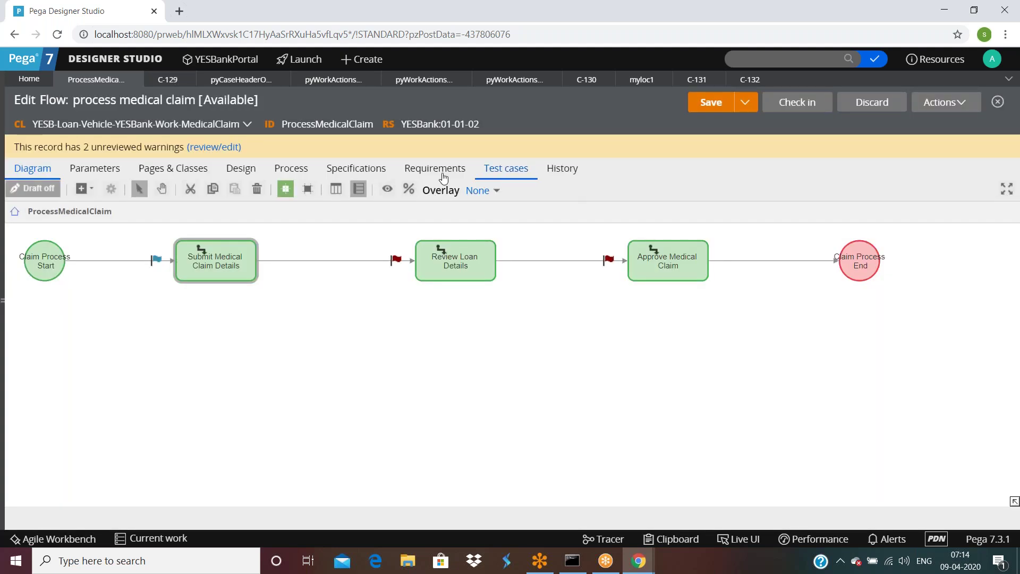
click(945, 103)
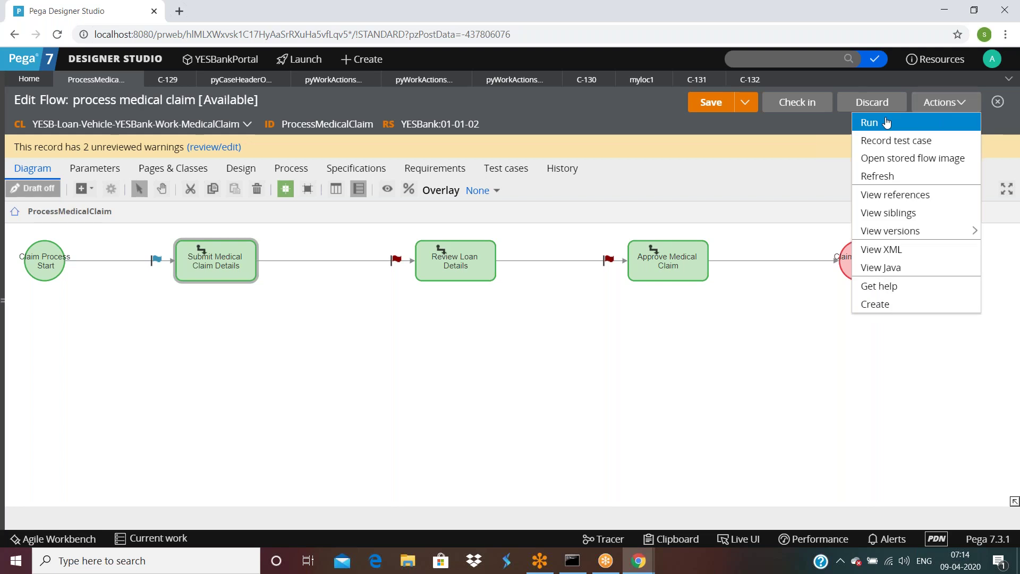
Step: Run new case C-133, open Add New Question, enter 'saasdfsa', and submit
click(943, 123)
click(948, 103)
click(946, 178)
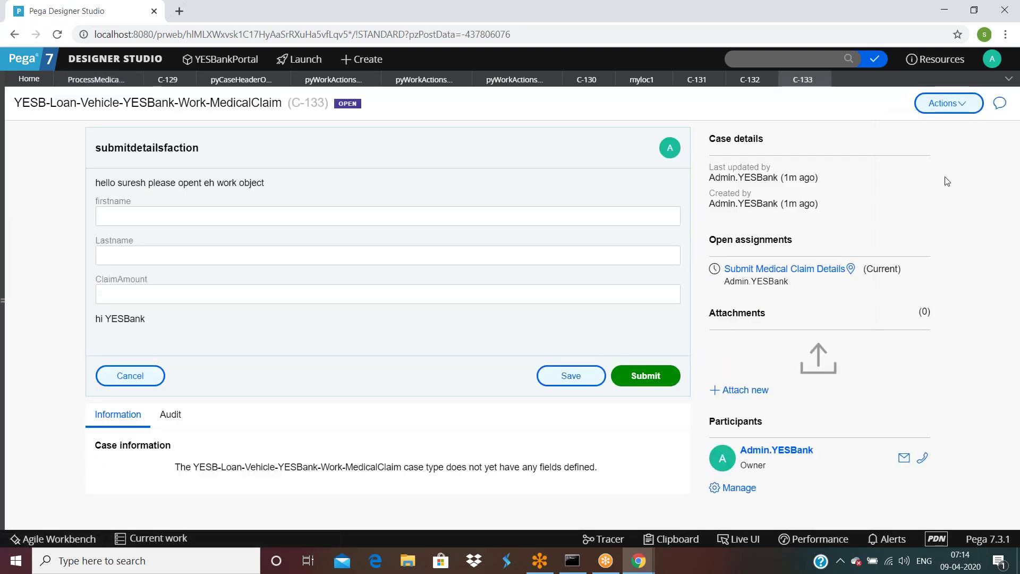
click(410, 201)
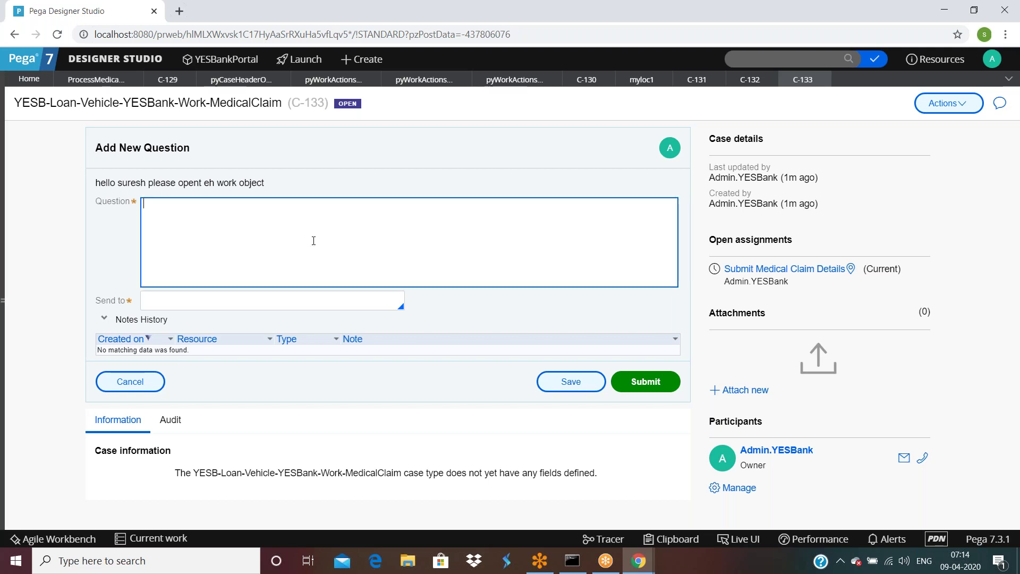
text(saasdfsa)
click(310, 309)
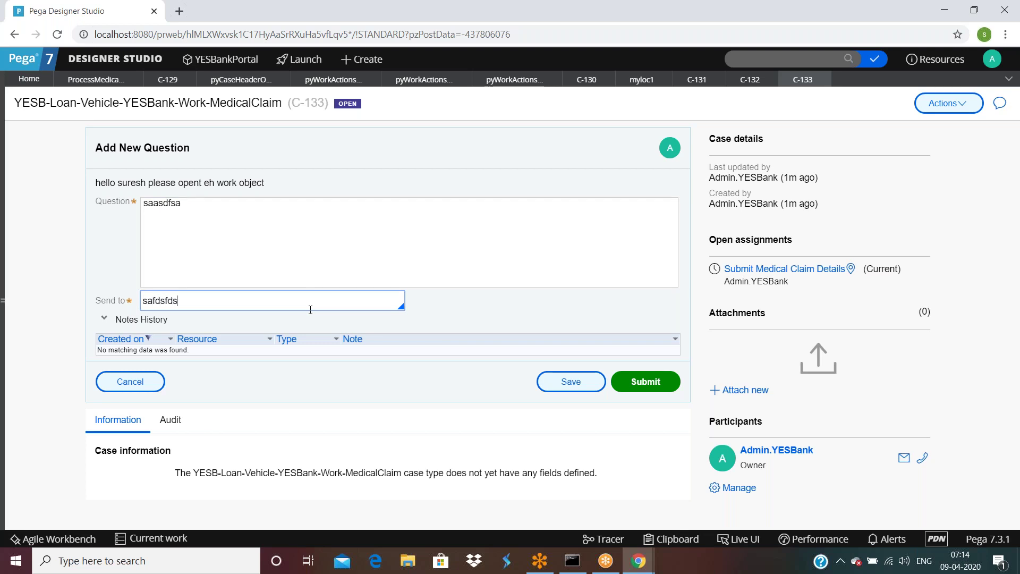
click(645, 381)
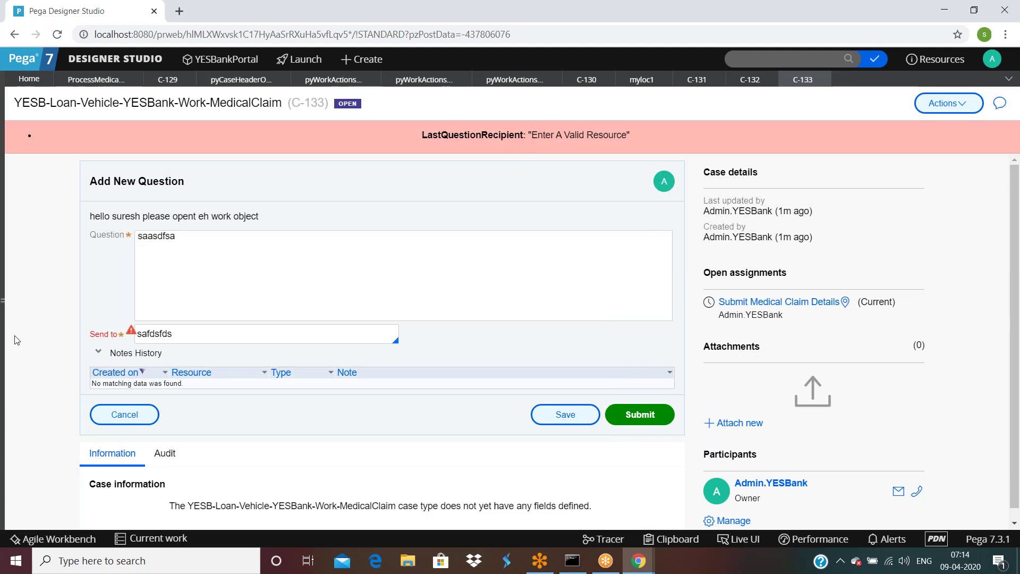
Step: Replace the Send to recipient with an e-mail address, resubmit, then clear it and cancel
double_click(188, 339)
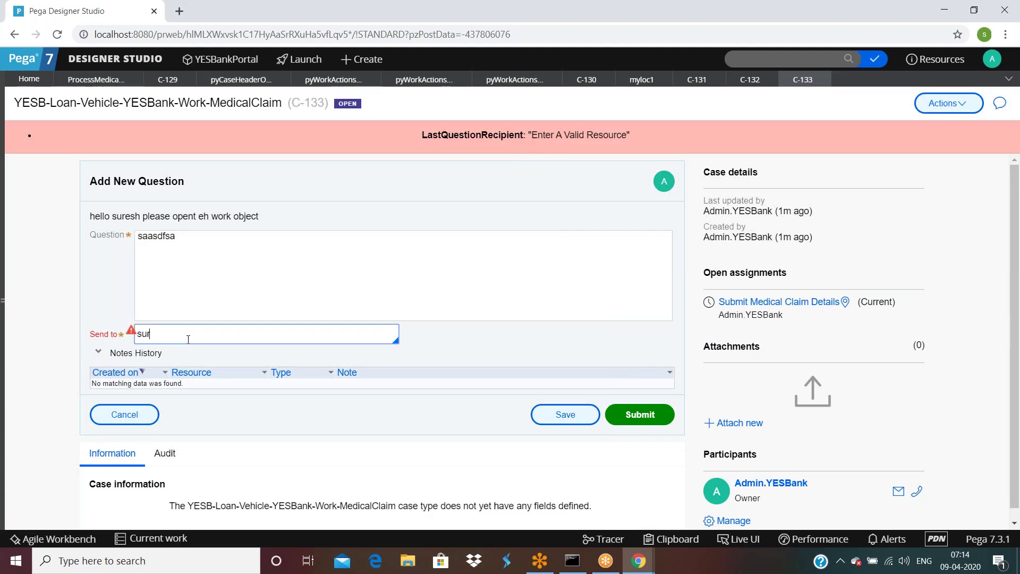
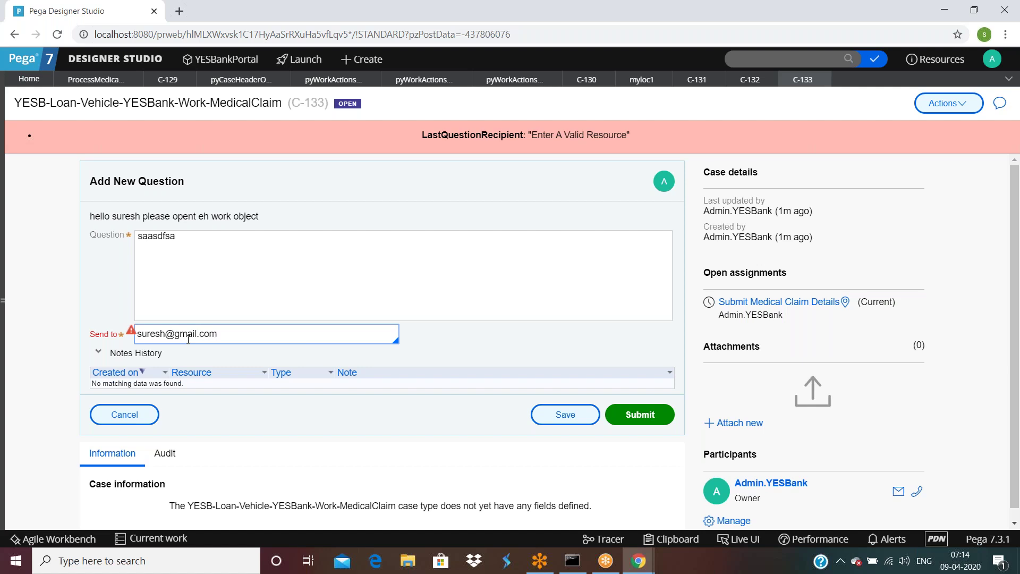
click(640, 415)
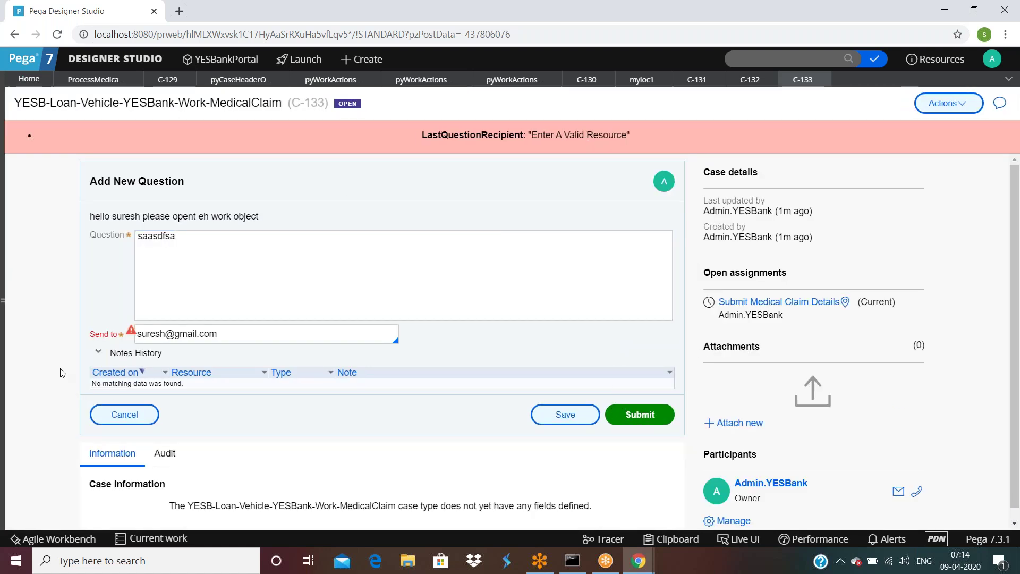
triple_click(312, 335)
key(BackSpace)
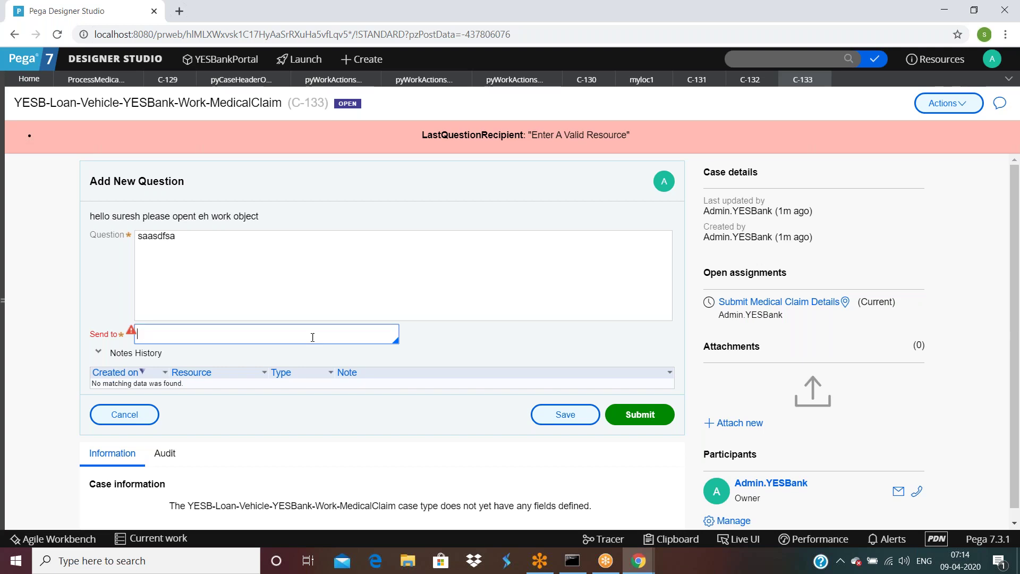
click(444, 273)
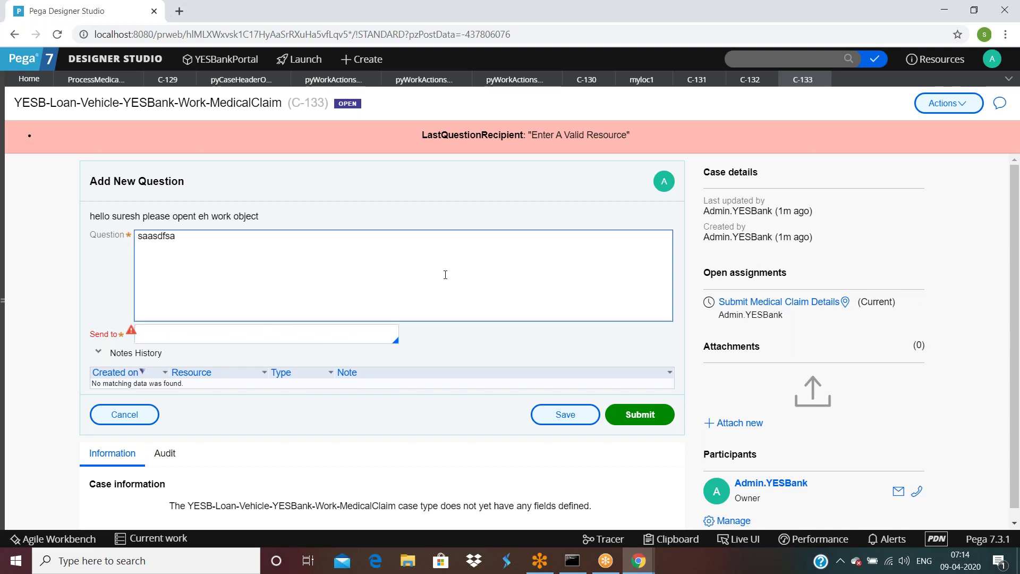
click(127, 414)
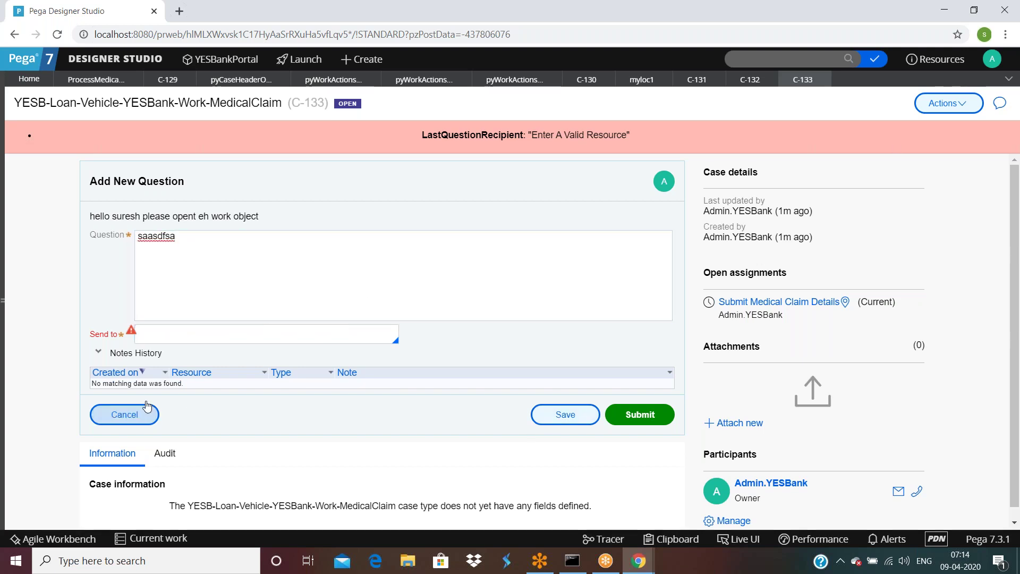
Step: Discard the unsaved question and begin working on case C-133's open assignment
click(646, 345)
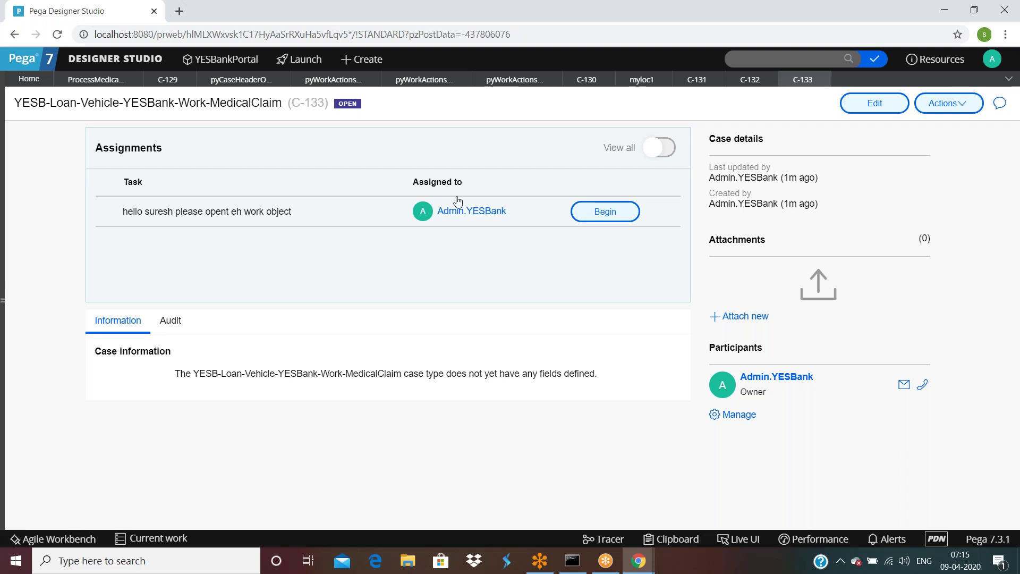
click(609, 214)
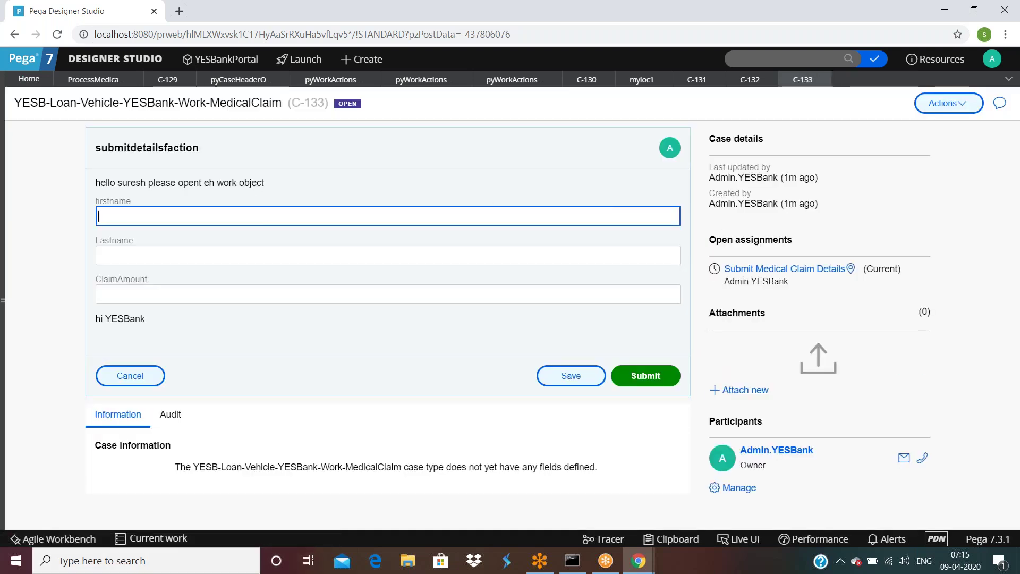
click(942, 104)
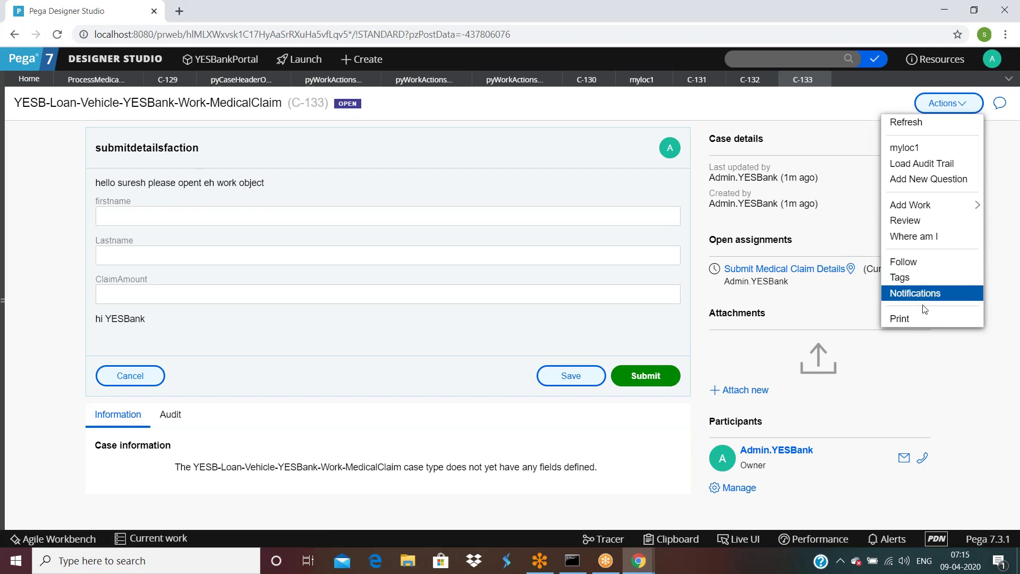
click(902, 262)
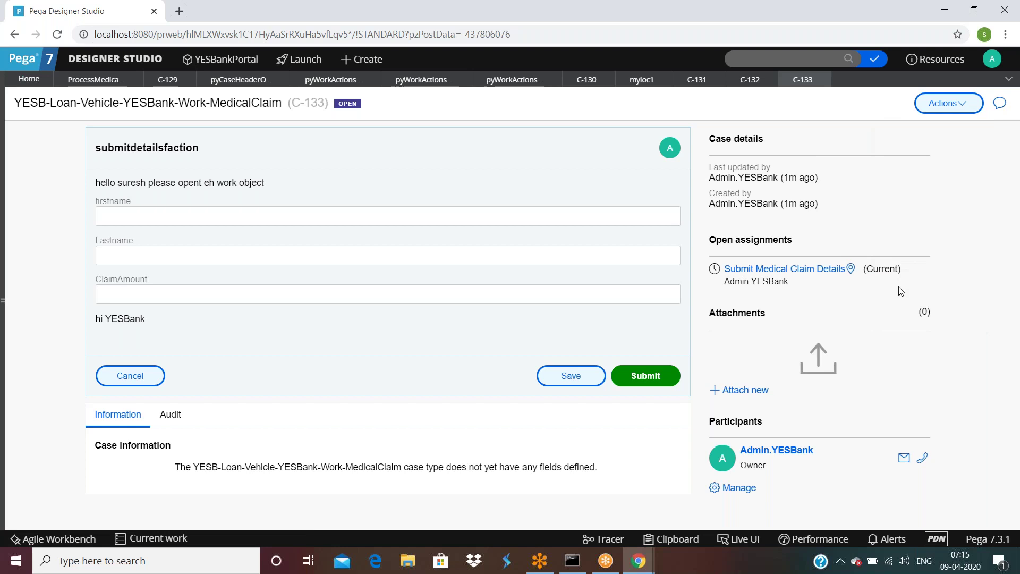
Step: Add External request for info work via Actions > Add Work, briefly trying Cancel this Assignment
click(938, 107)
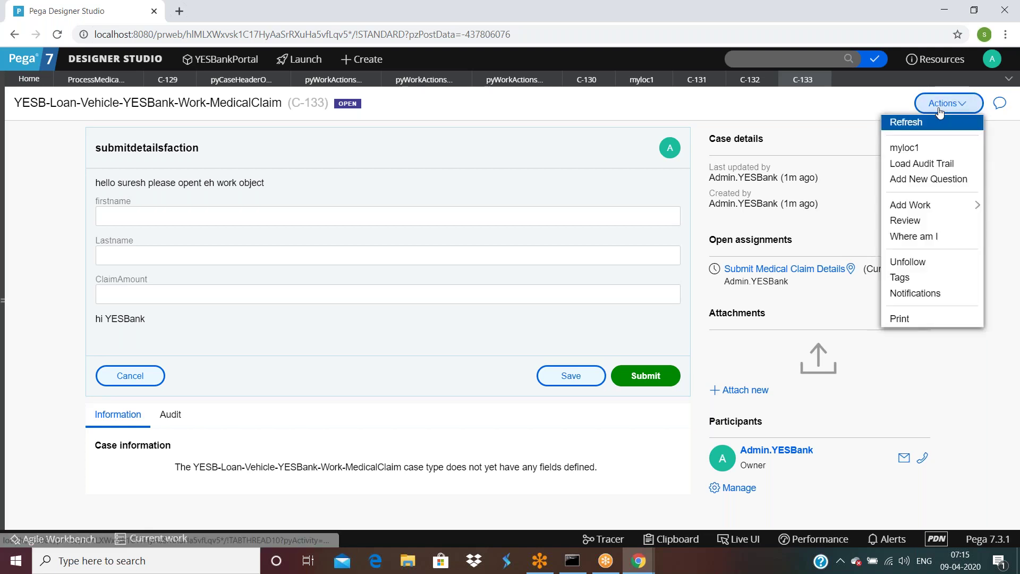
mouse_move(912, 212)
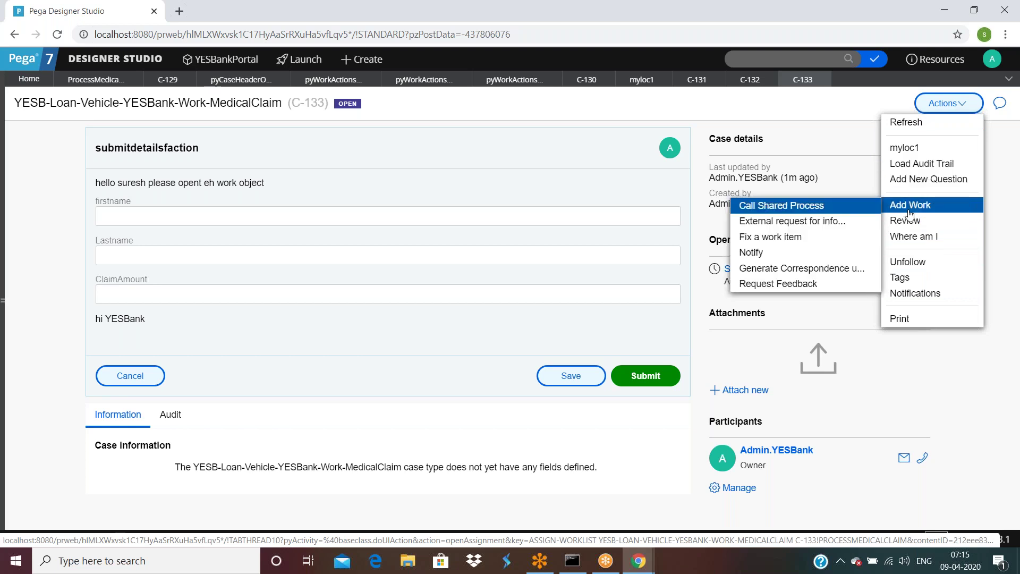
click(786, 223)
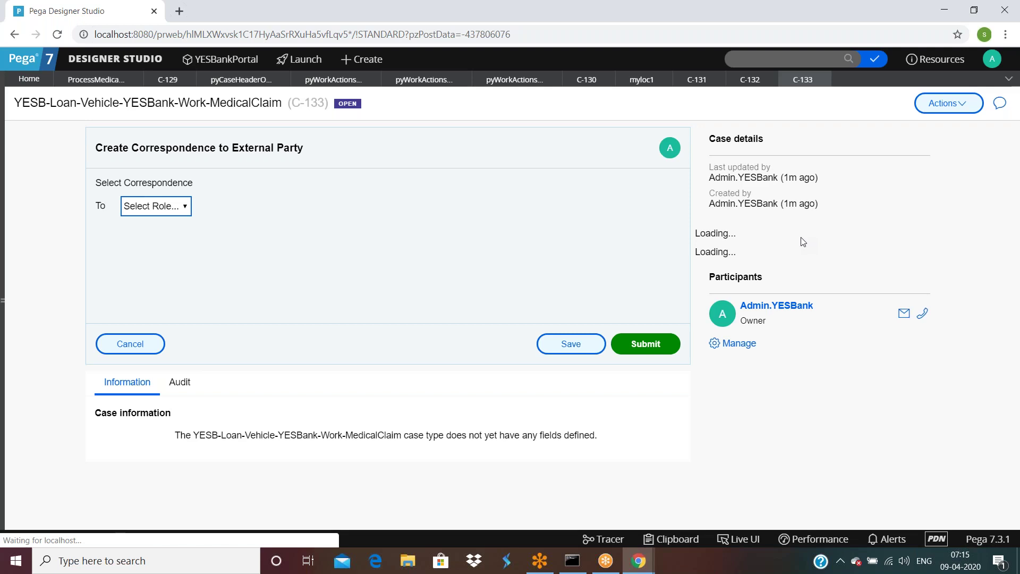
click(955, 102)
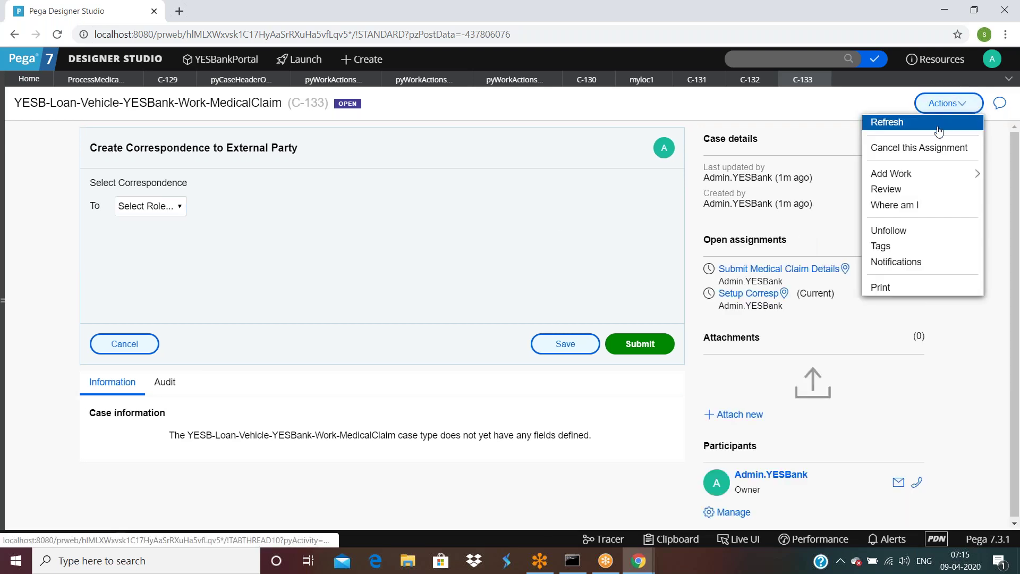
click(929, 153)
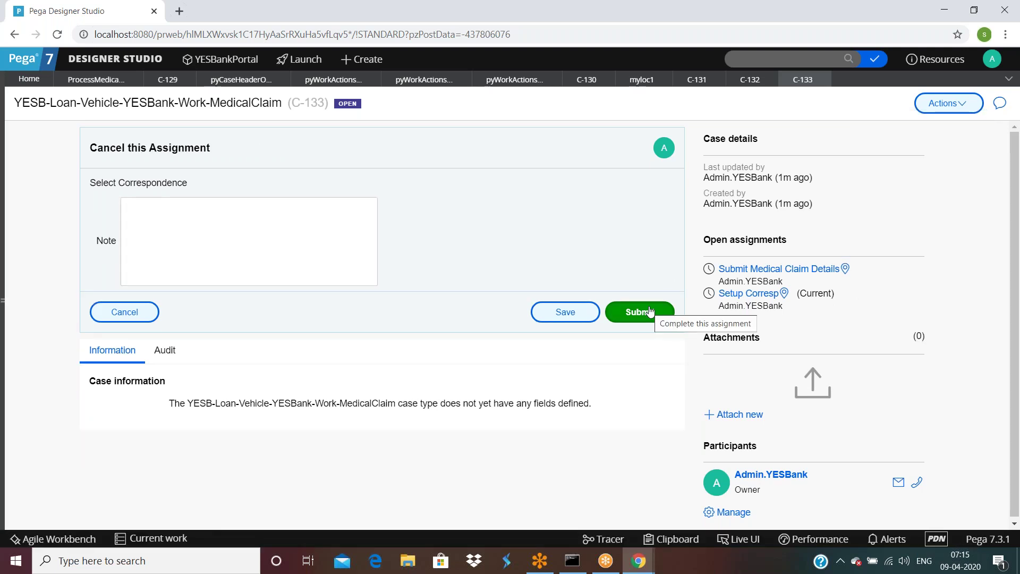
click(934, 104)
click(906, 148)
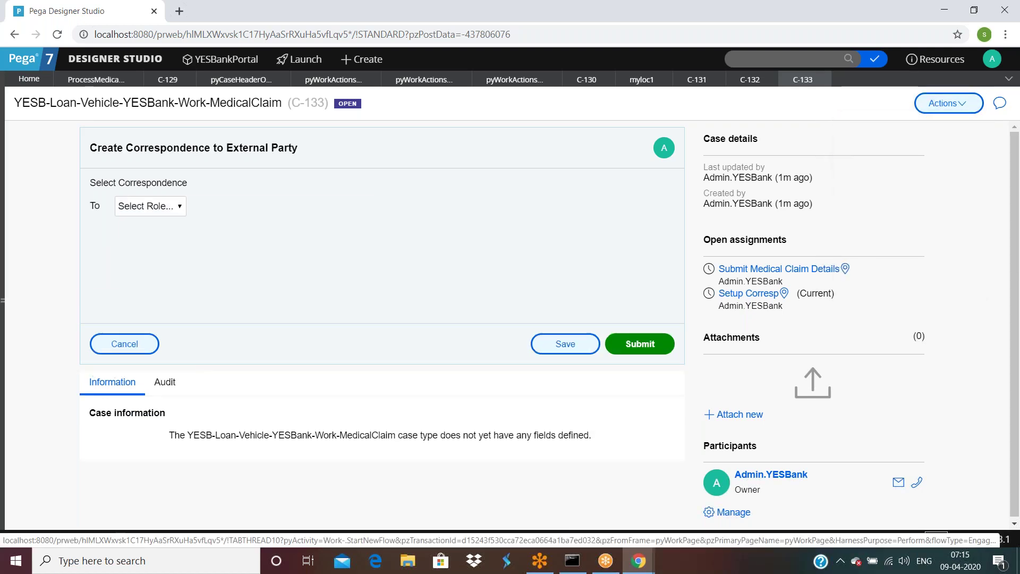
Step: Cancel and discard the correspondence form, leaving the Actions list unused
click(126, 346)
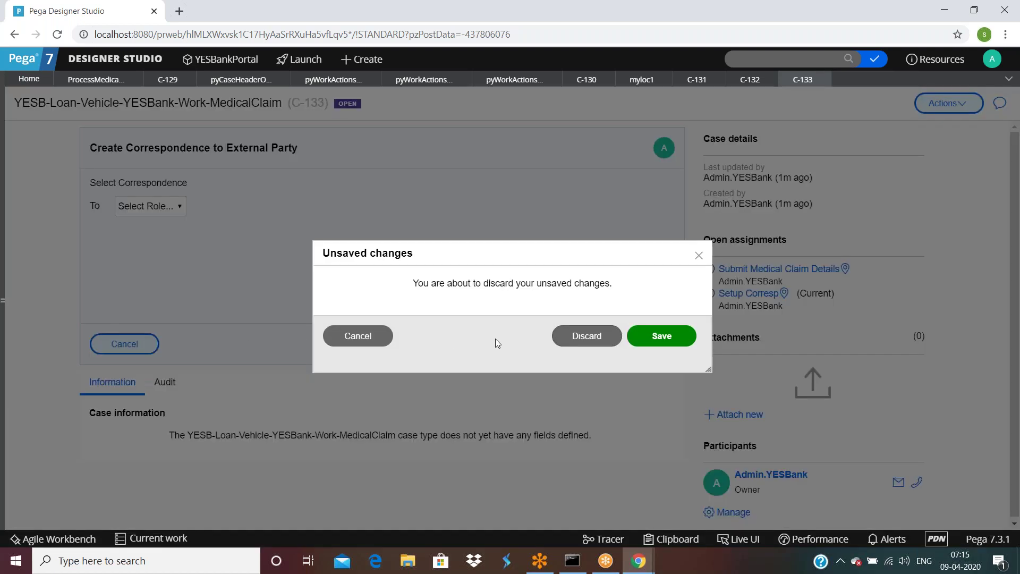
click(585, 335)
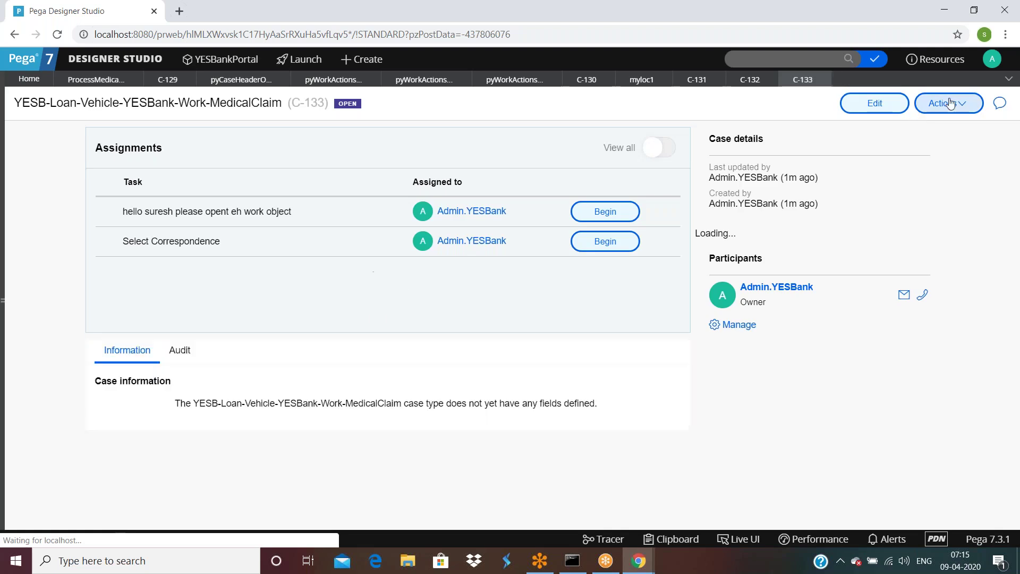
click(939, 103)
mouse_move(931, 151)
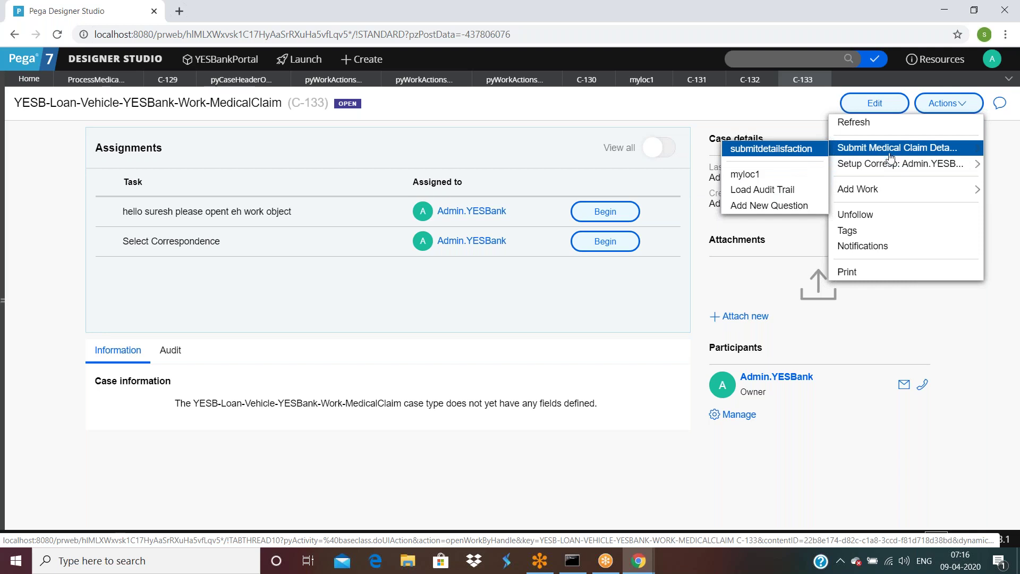
click(891, 154)
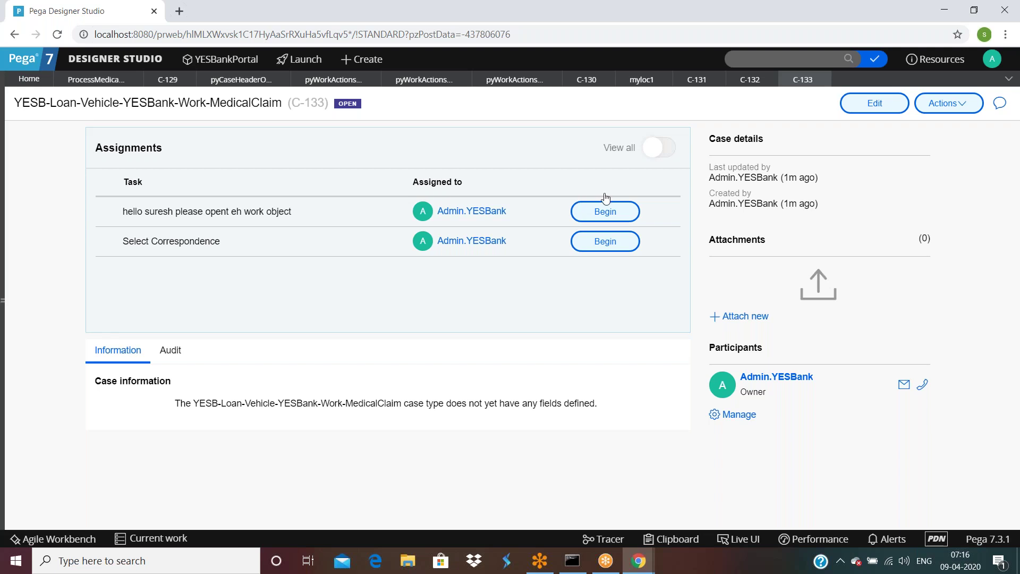
Step: Inspect the Submit Medical Claim Details assignment's properties in the ProcessMedicalClaim flow
click(84, 81)
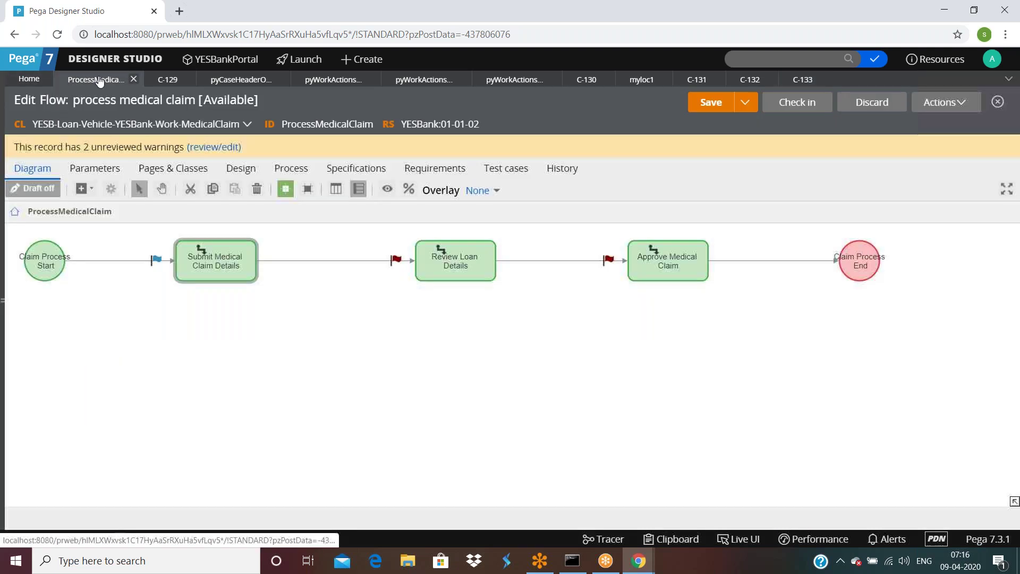
double_click(236, 262)
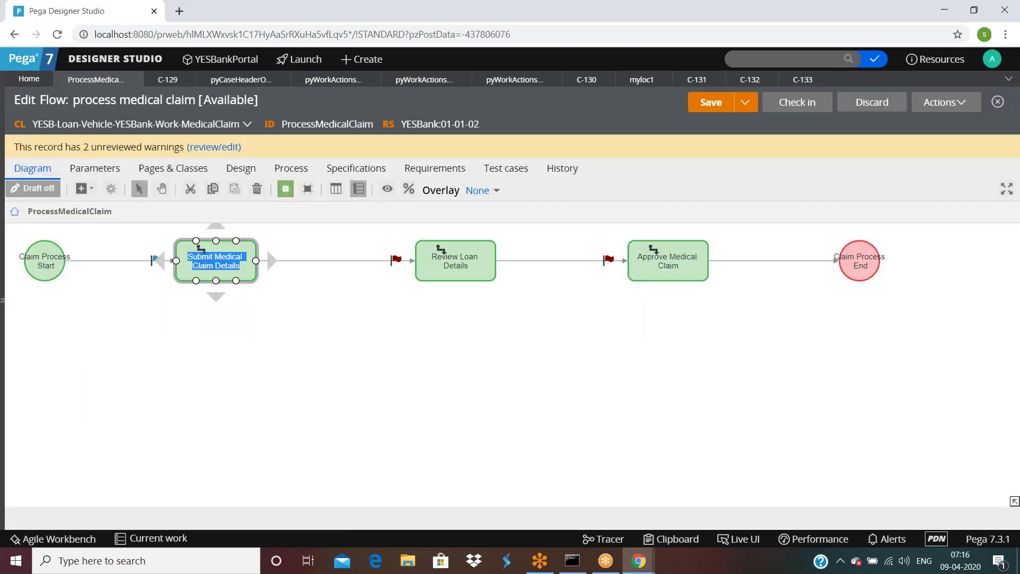
click(231, 309)
double_click(244, 258)
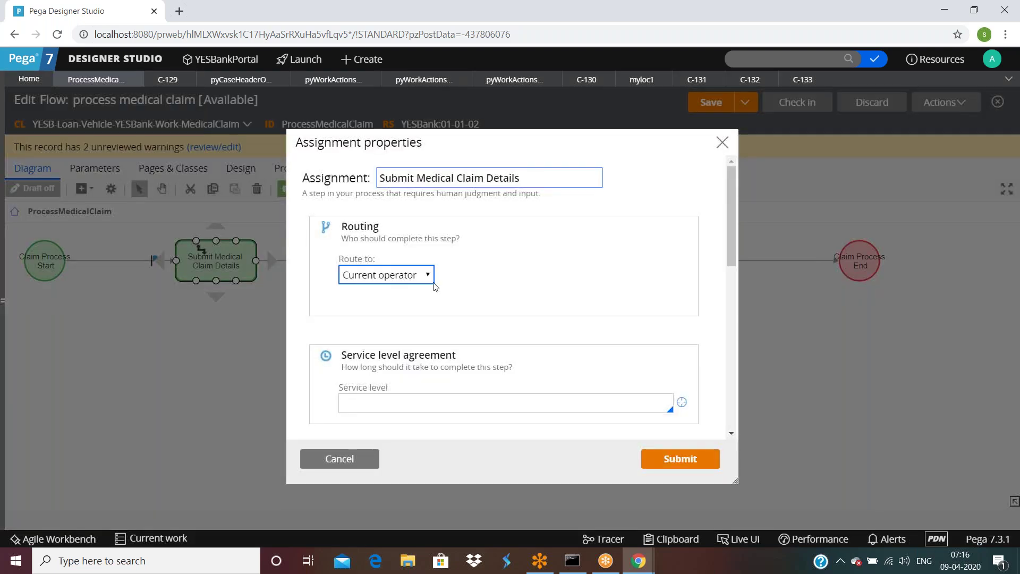
scroll(453, 288, down, 10)
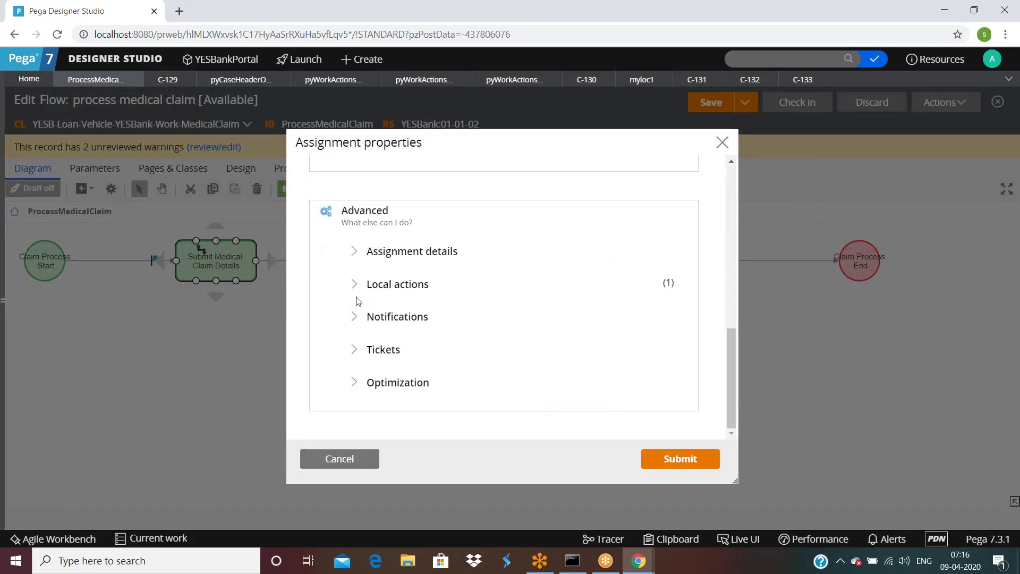
click(354, 289)
click(355, 289)
click(354, 349)
scroll(380, 334, down, 2)
click(354, 381)
scroll(374, 353, down, 3)
click(351, 458)
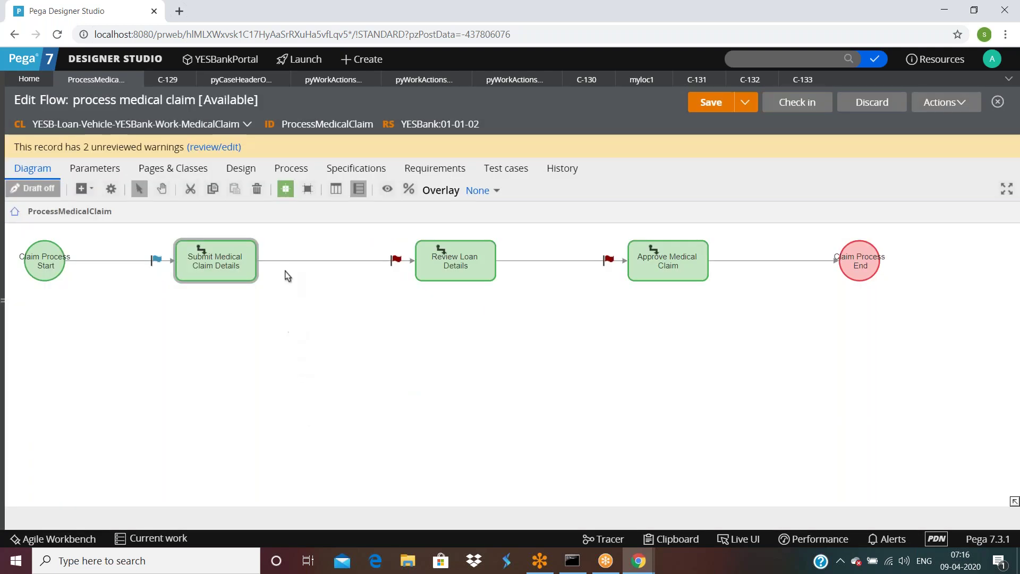
Step: From the connector's properties, open flow action submitdetailsfaction and its submitmedicalclaimdetails section
double_click(298, 266)
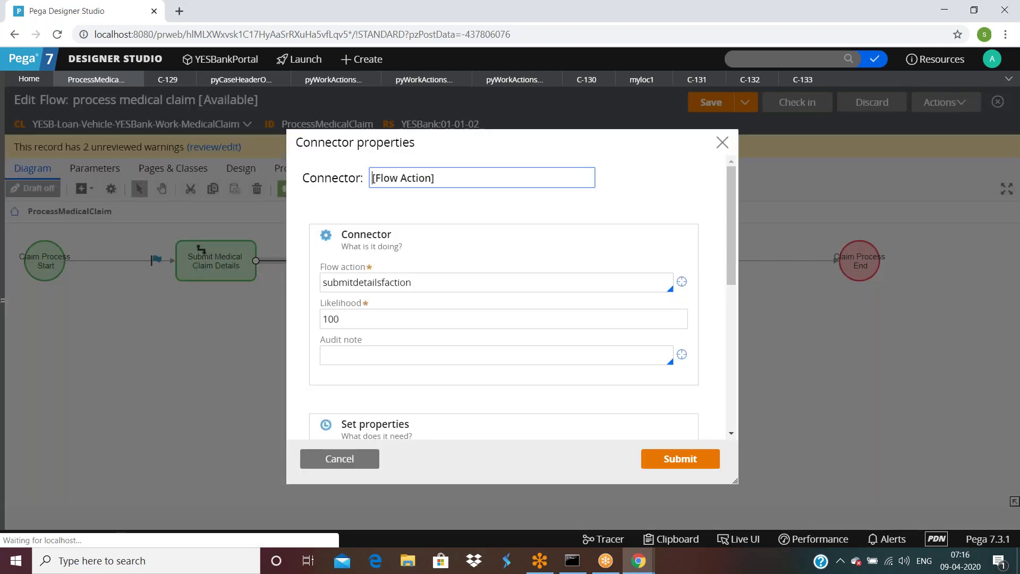
click(682, 282)
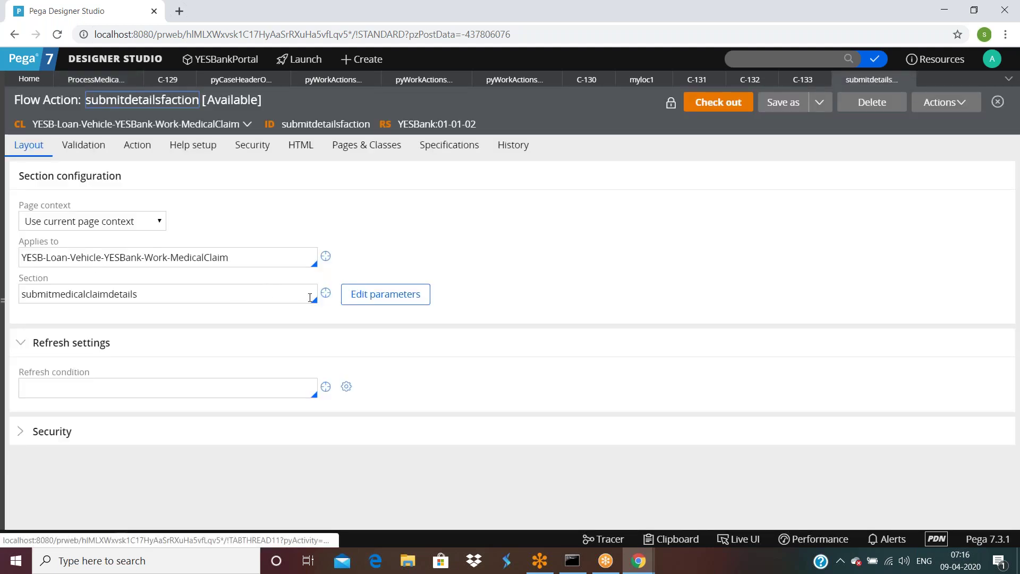
click(324, 293)
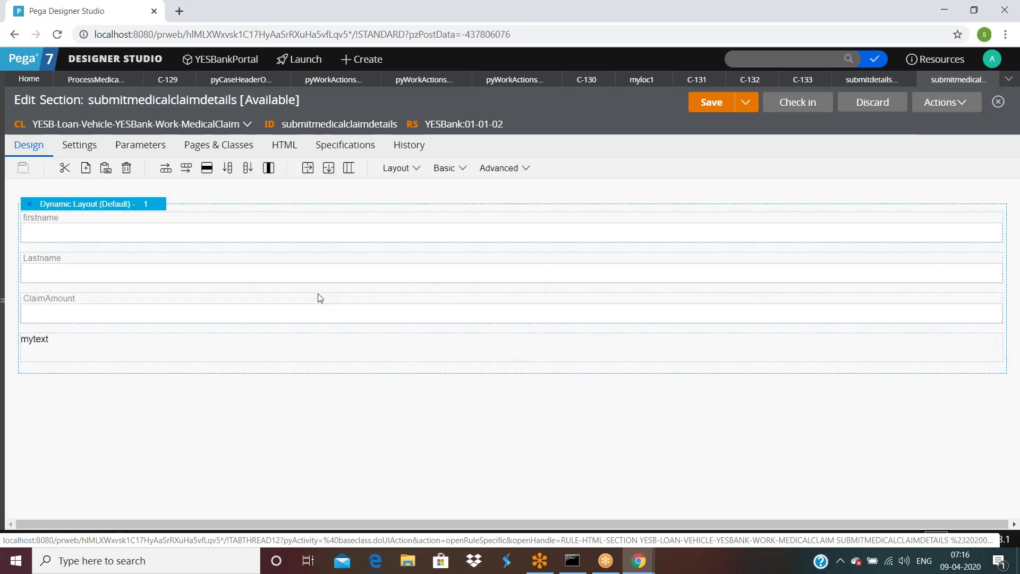
Step: Add a button at the end of the section layout and open its action settings
click(461, 169)
drag(502, 188, 156, 368)
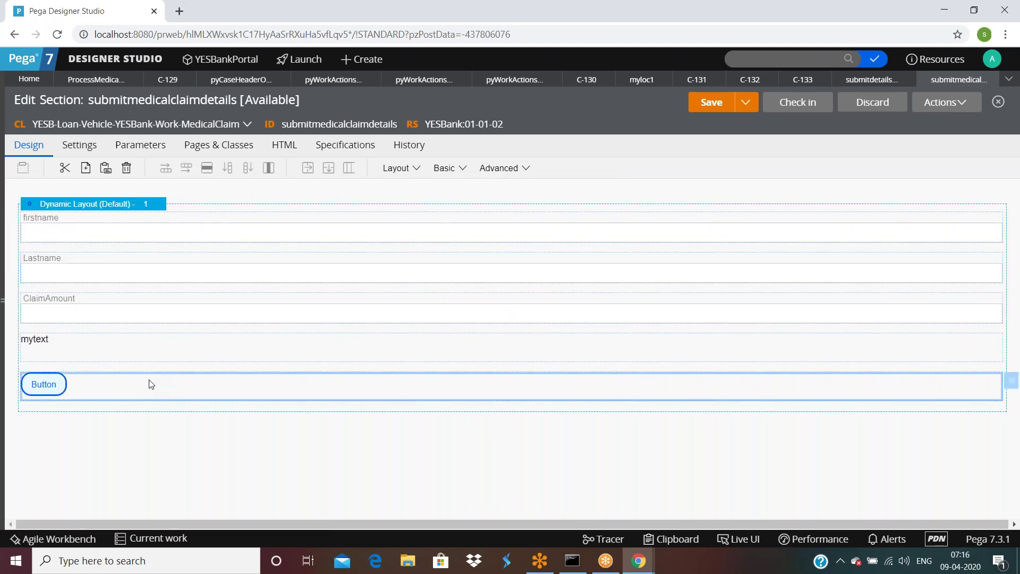
click(1012, 381)
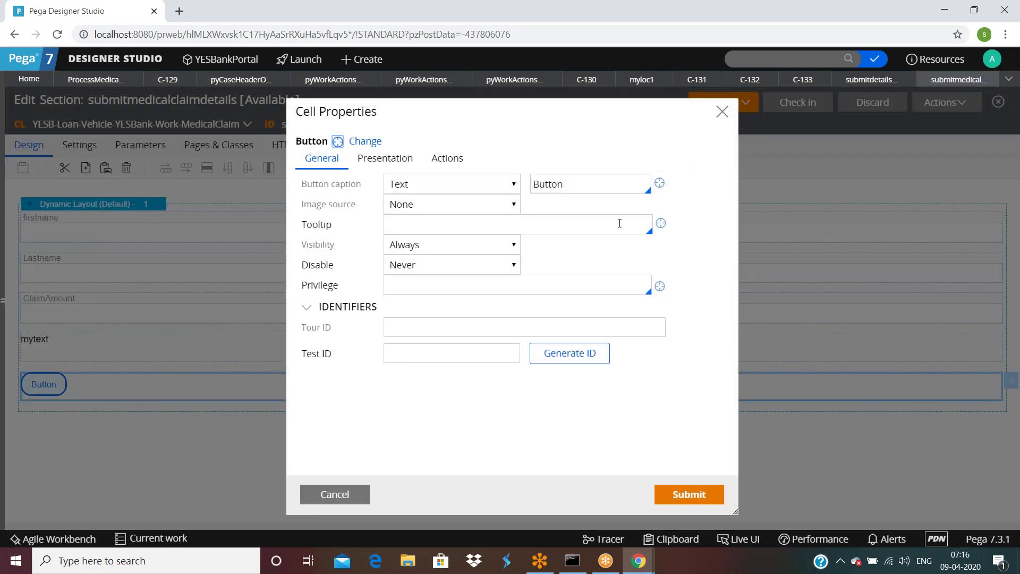
click(449, 161)
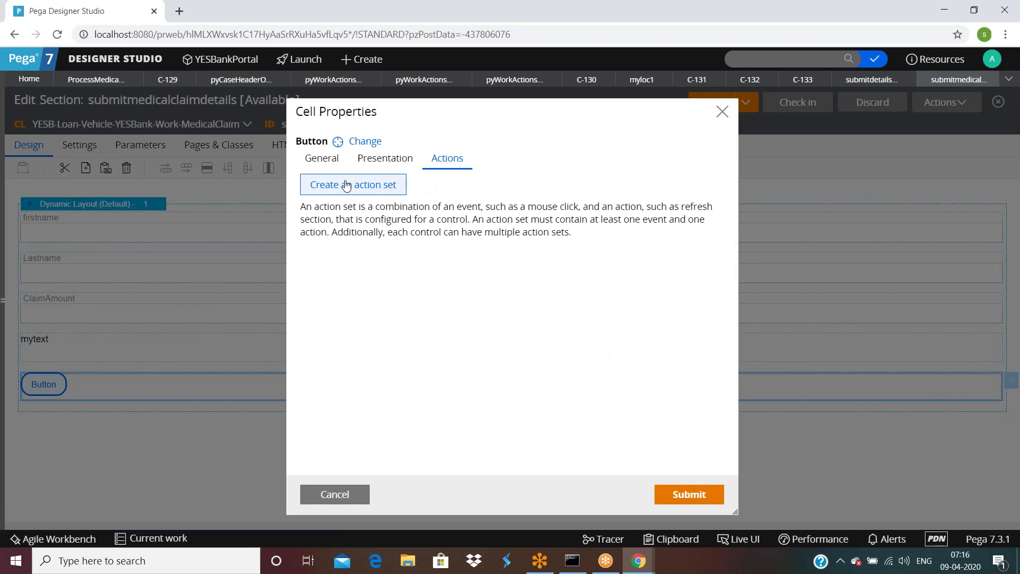
Step: Give the button an action set whose Click event launches a local action
click(346, 186)
click(338, 243)
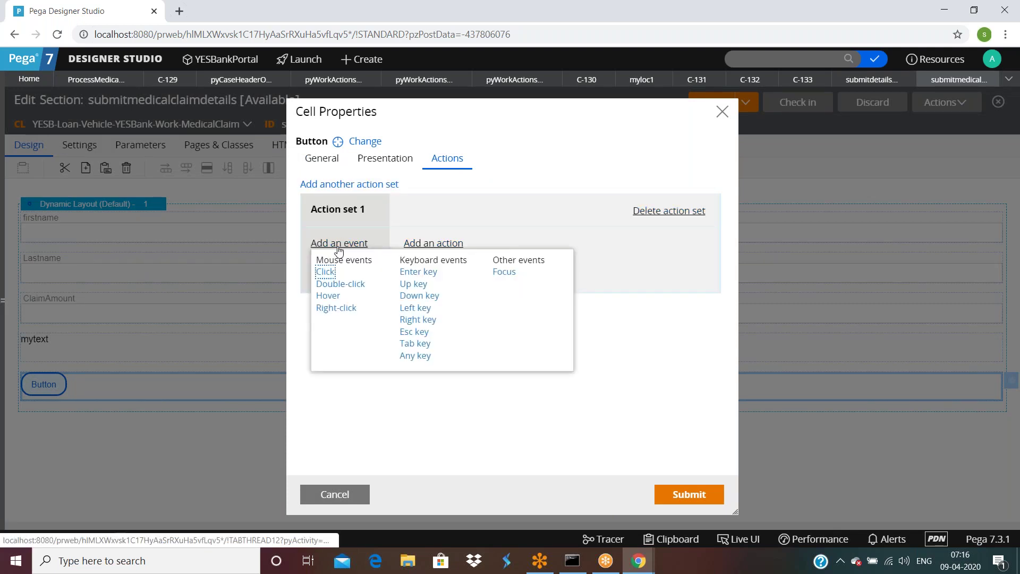
click(326, 272)
click(429, 244)
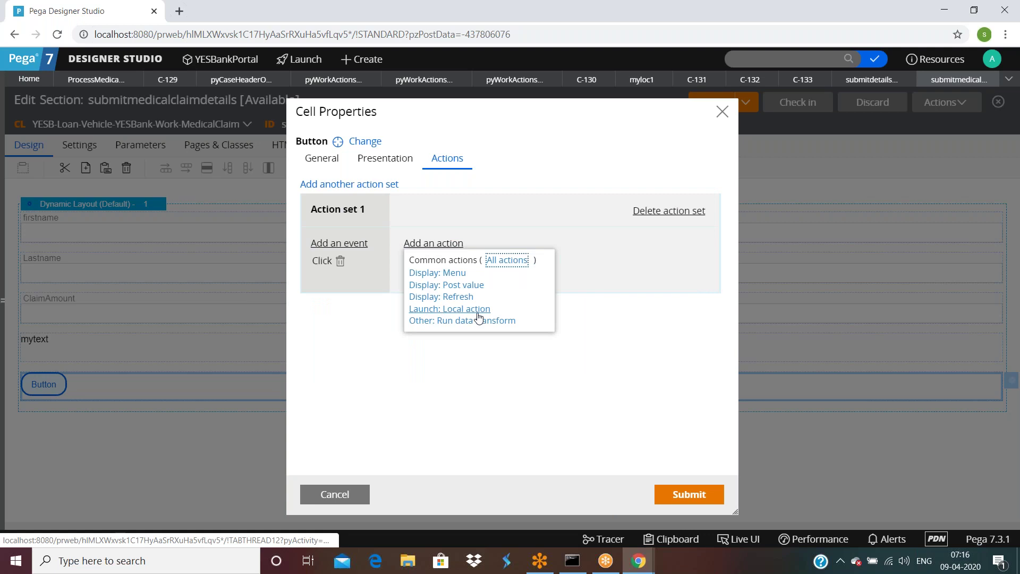
click(506, 259)
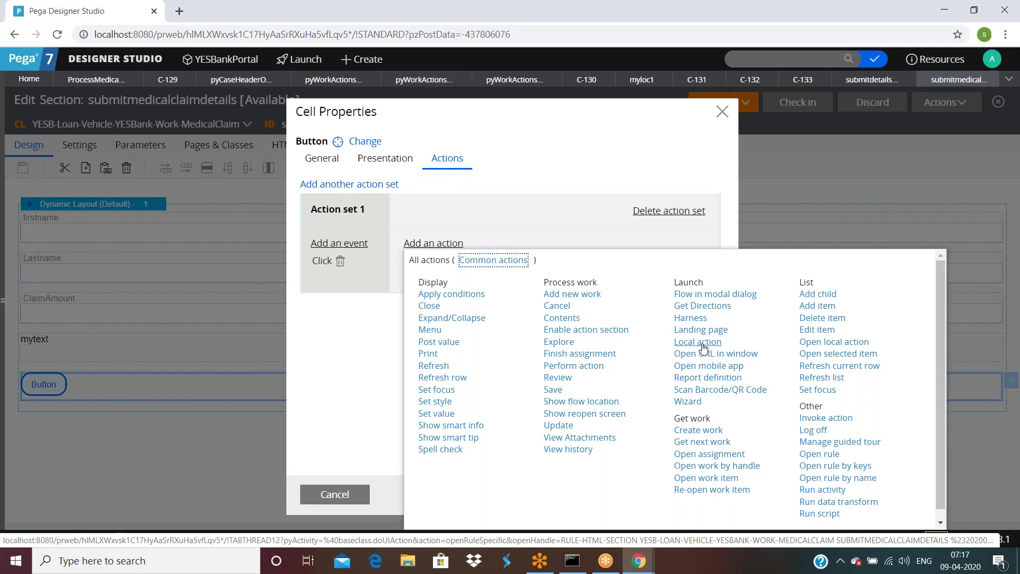
click(698, 341)
Step: Choose AddQuestion as the local action with target Modal Dialog, submit, and save the section
click(545, 281)
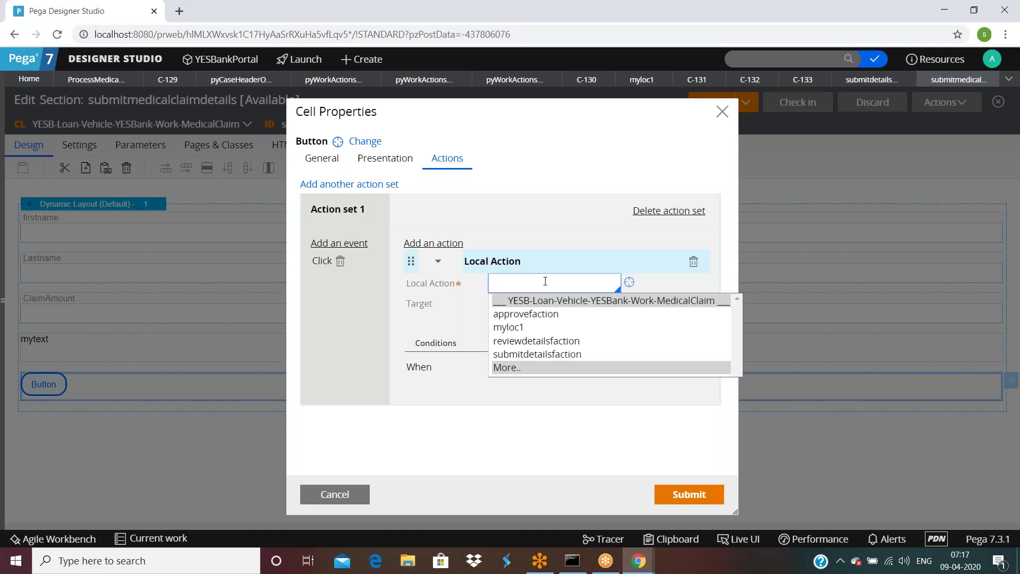
click(508, 368)
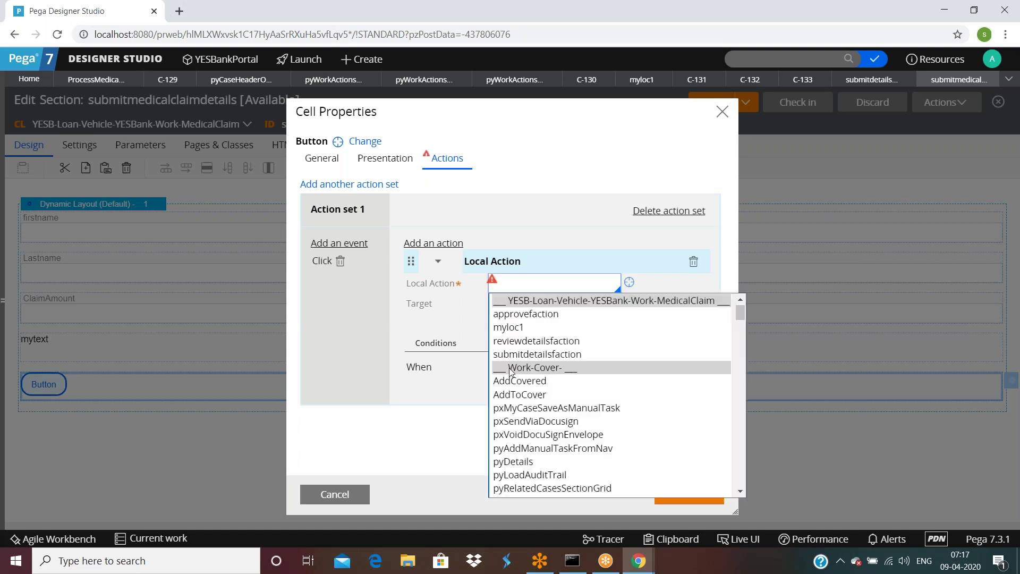
scroll(611, 404, down, 2)
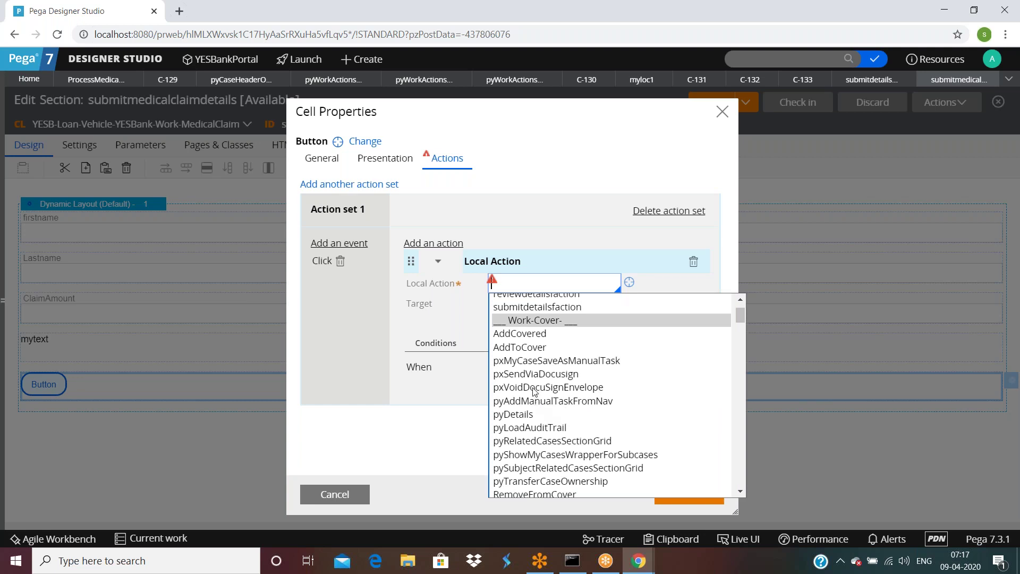
scroll(524, 362, down, 5)
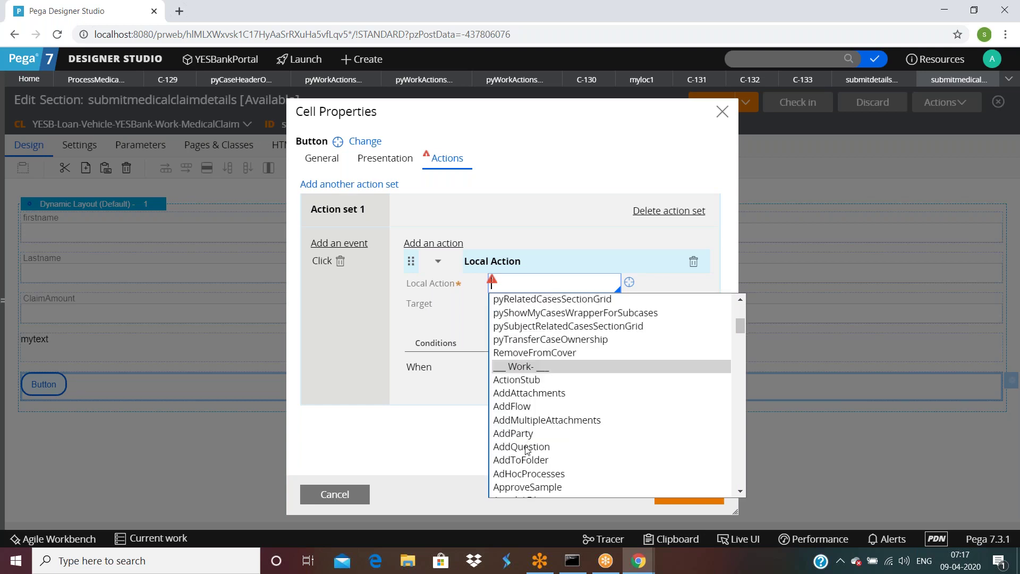
click(526, 447)
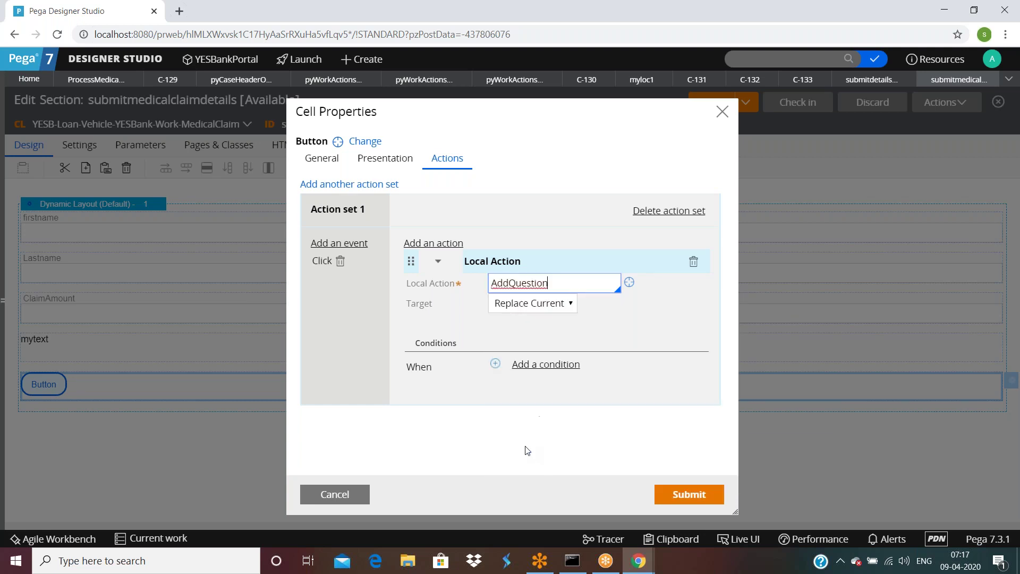
click(522, 312)
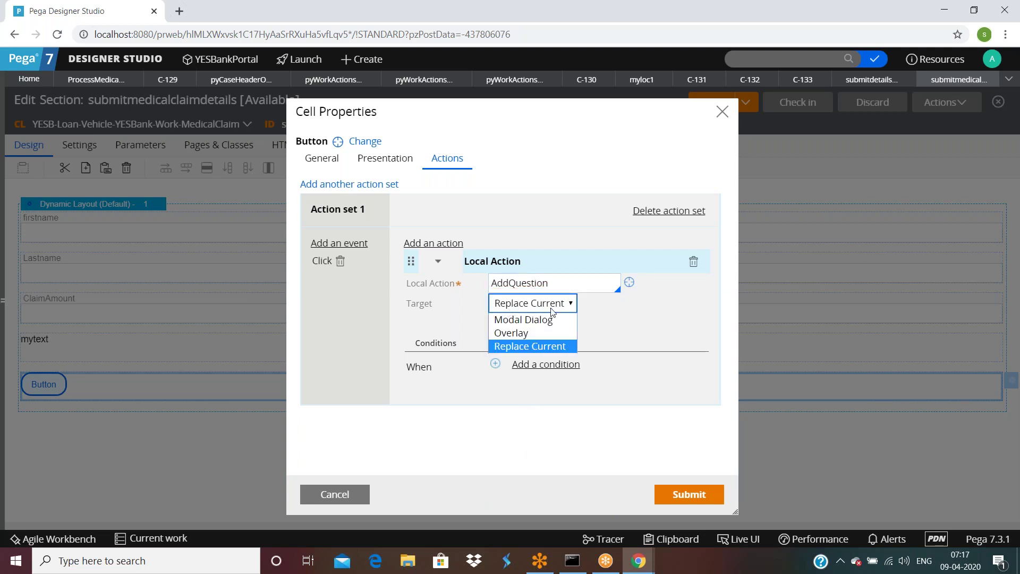
click(523, 319)
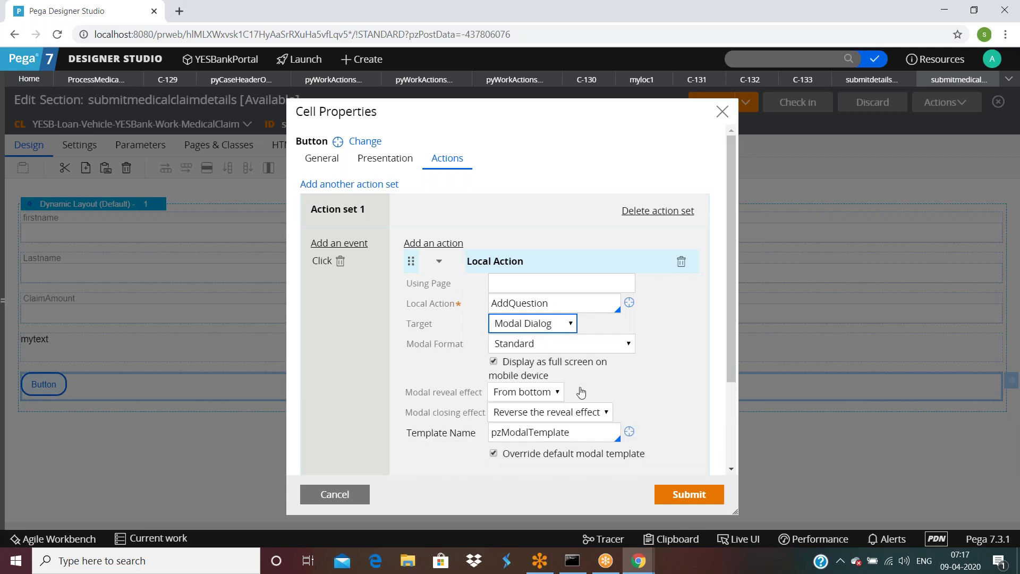
scroll(531, 297, down, 2)
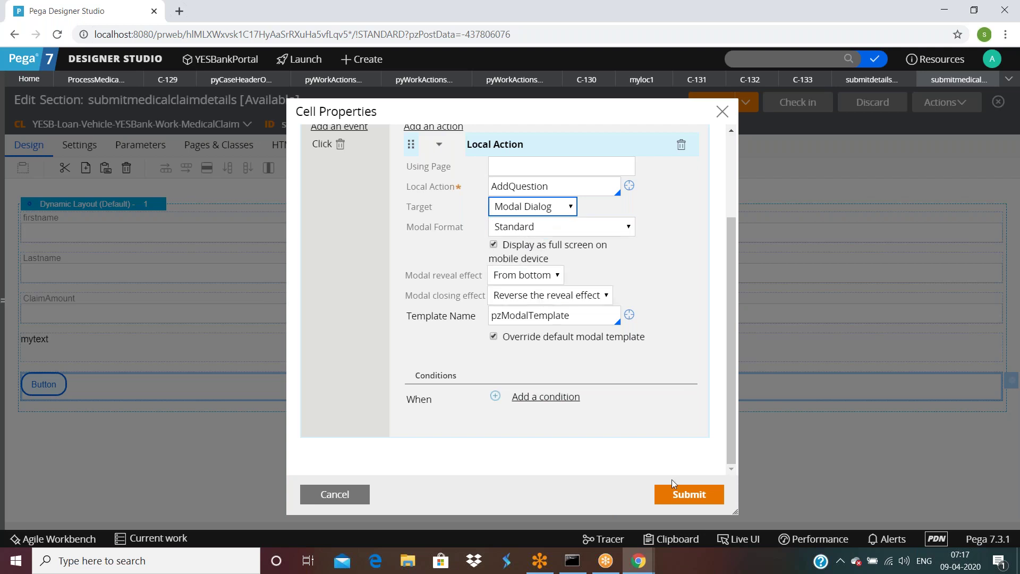
click(678, 495)
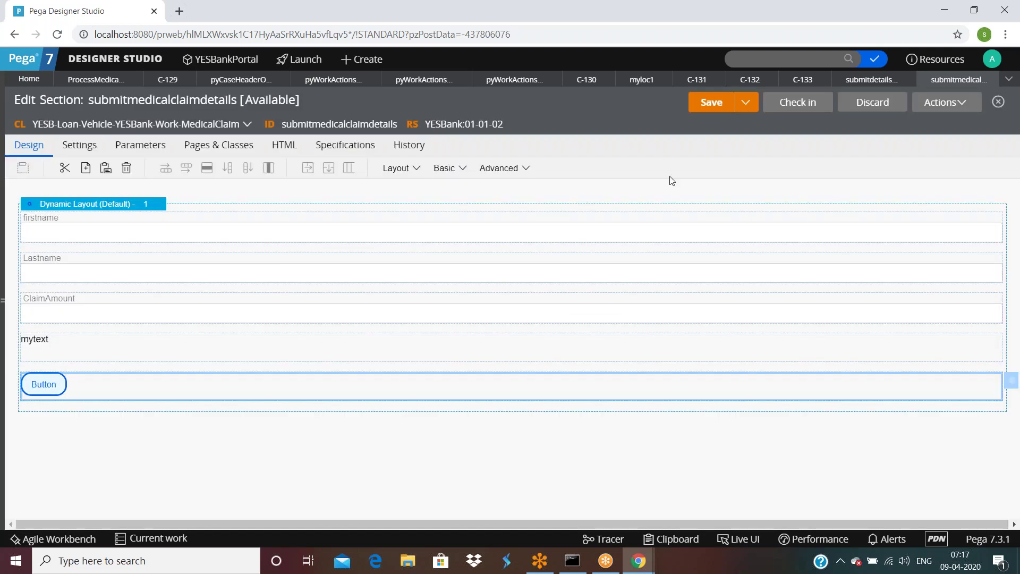
click(705, 106)
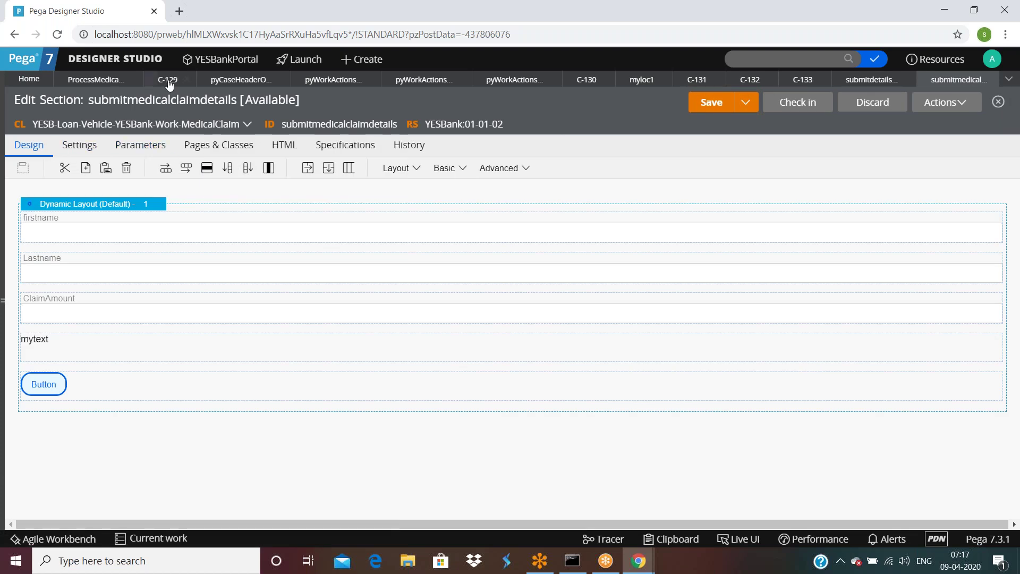
Step: Run the flow as case C-134, closing cases C-132 and C-133, and verify Button opens Add New Question
click(96, 79)
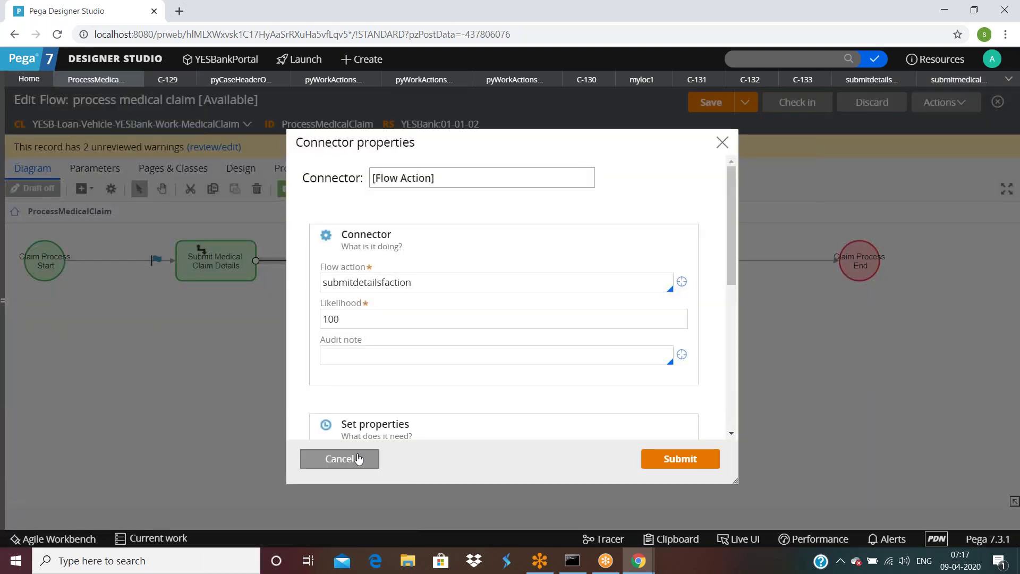
click(340, 458)
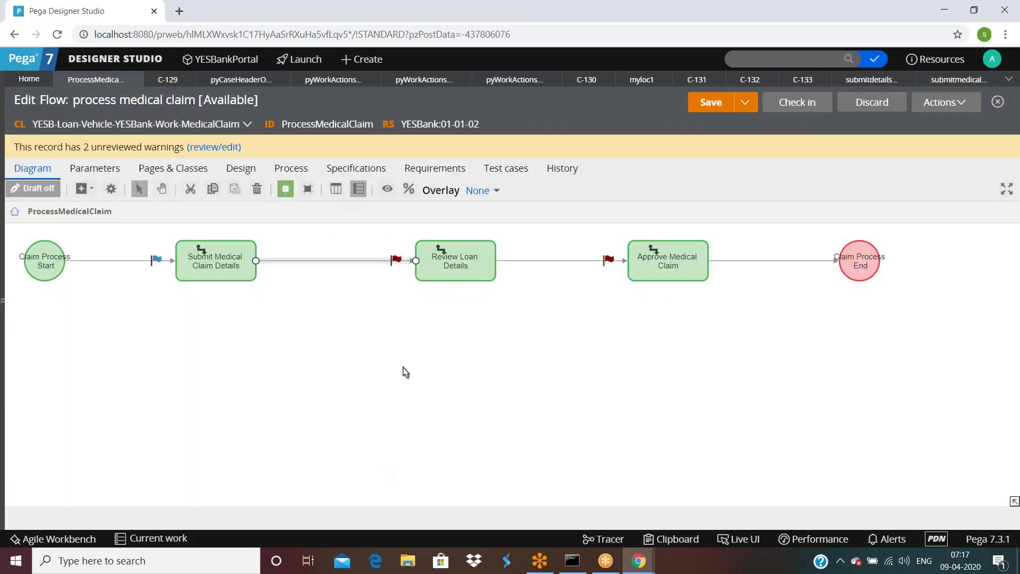
click(925, 105)
click(869, 122)
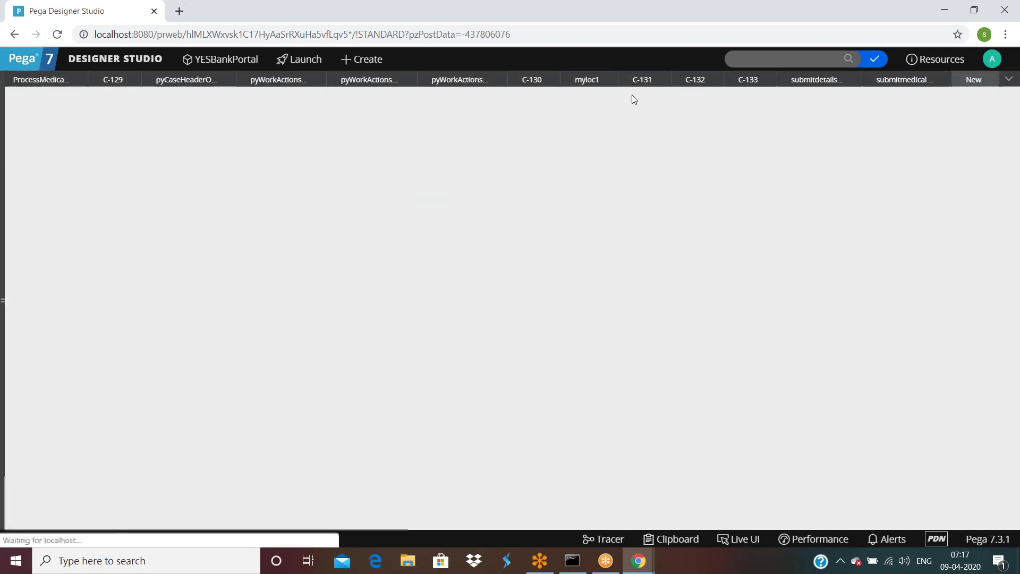
click(716, 79)
click(716, 79)
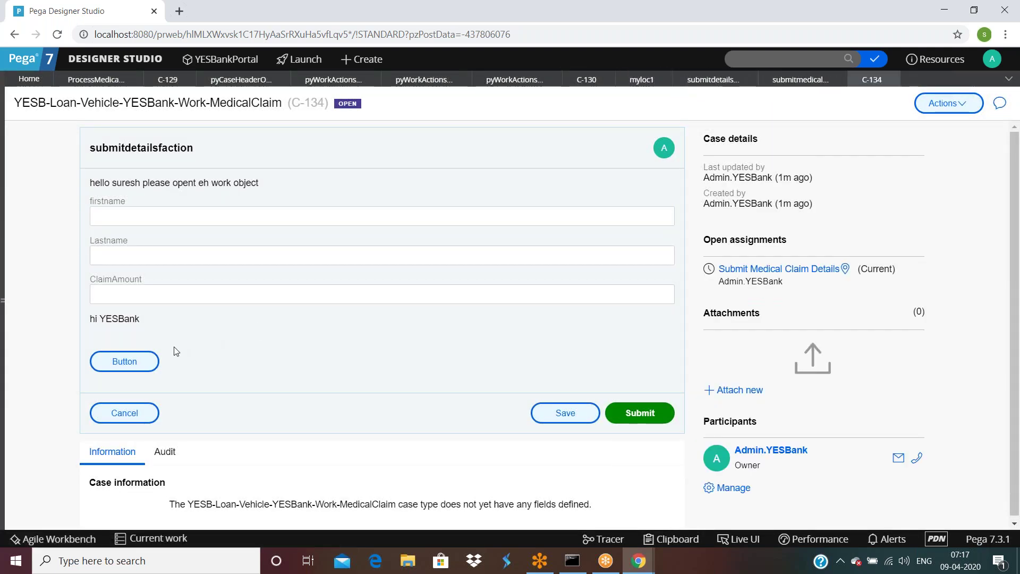
click(128, 360)
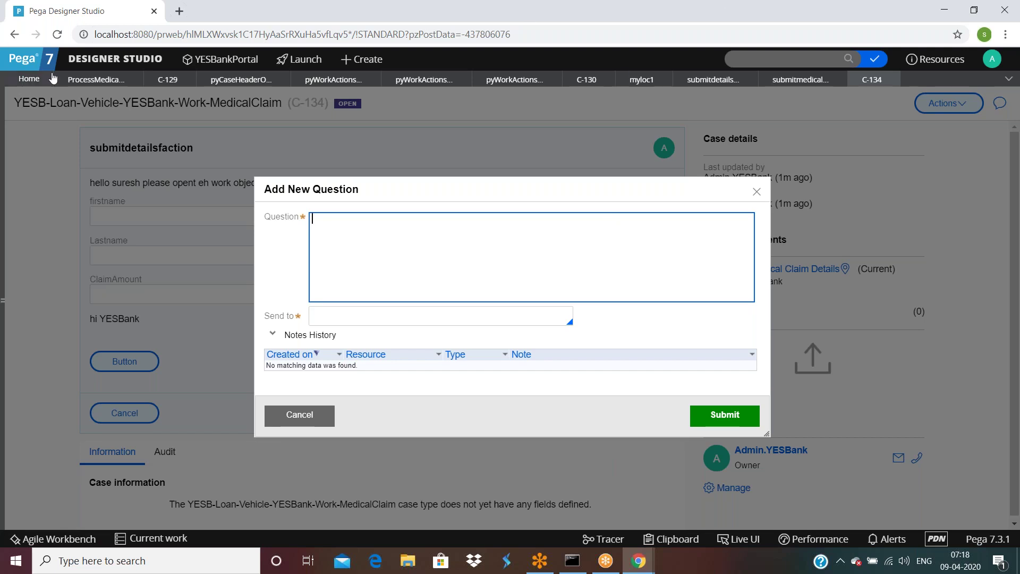
click(798, 79)
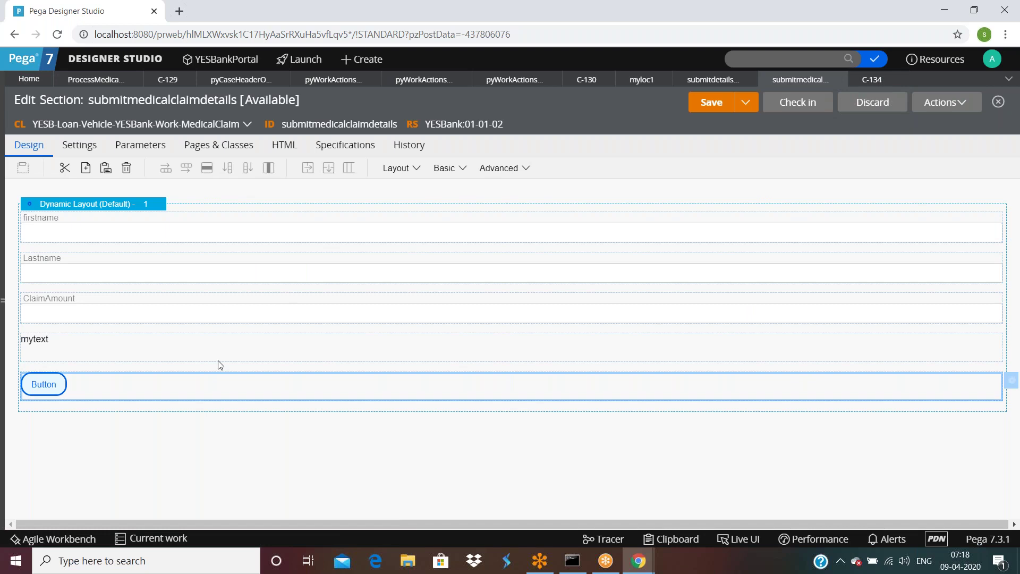
Step: From the button's Local Action details, open the AddQuestion flow action and review its AddQuestion section
double_click(218, 375)
click(447, 158)
click(427, 264)
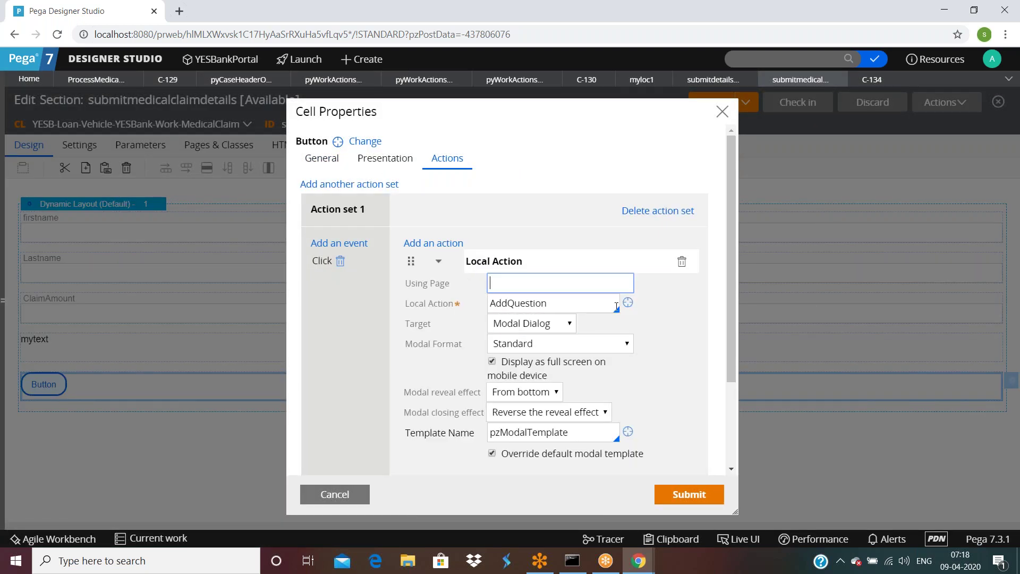
click(627, 302)
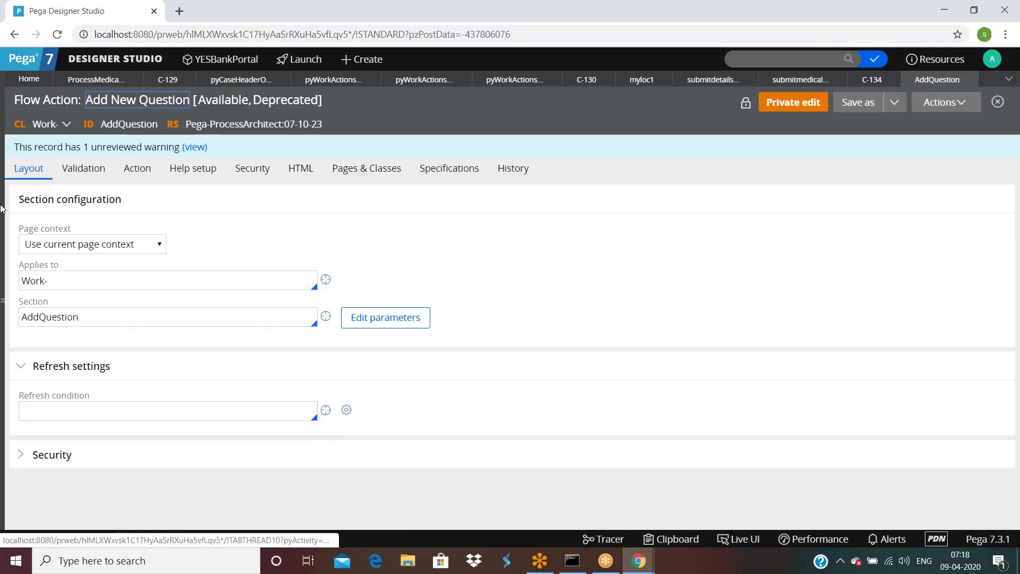
double_click(103, 323)
click(325, 316)
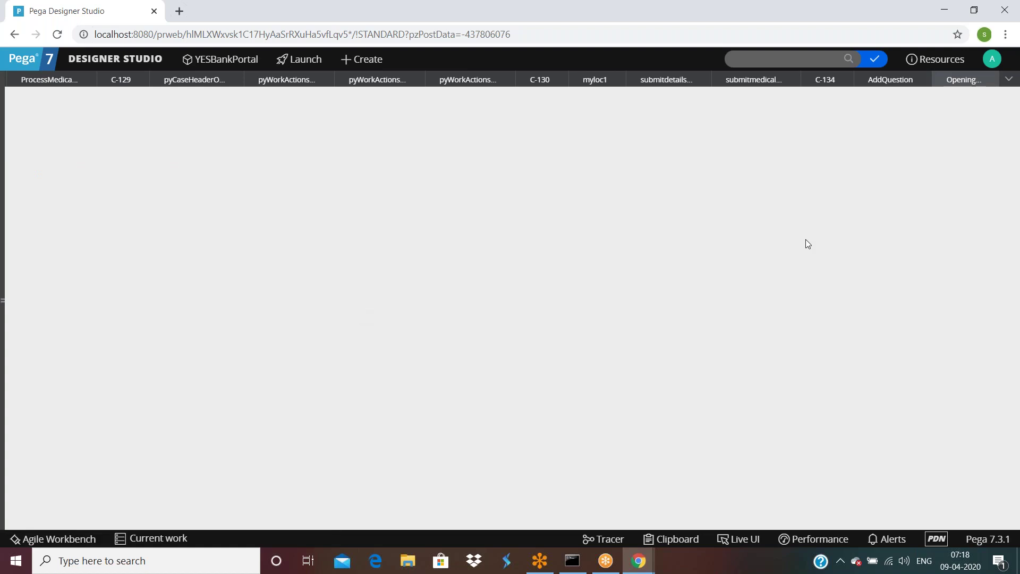
scroll(441, 379, down, 1)
scroll(441, 379, down, 2)
scroll(441, 379, up, 3)
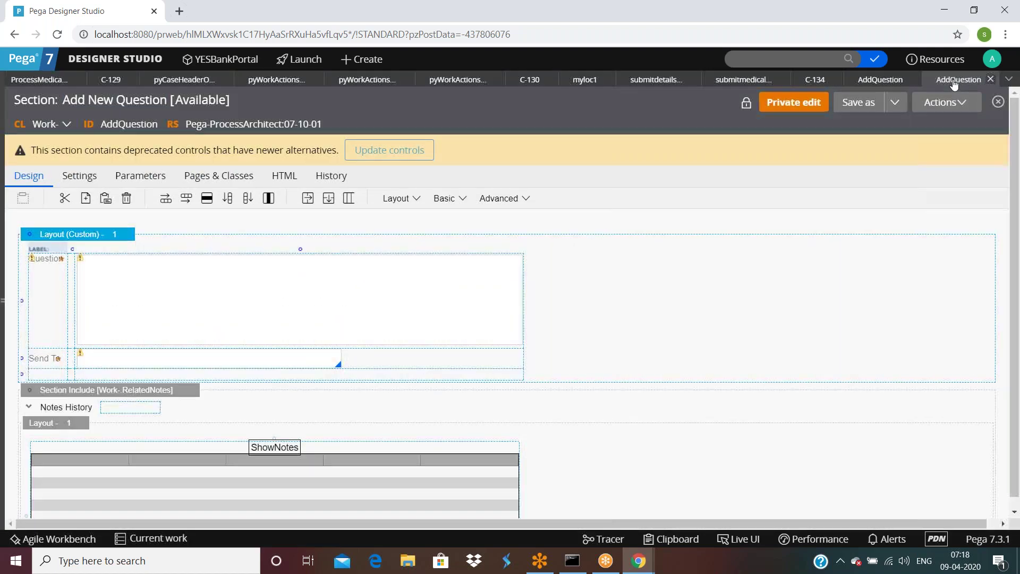
click(997, 79)
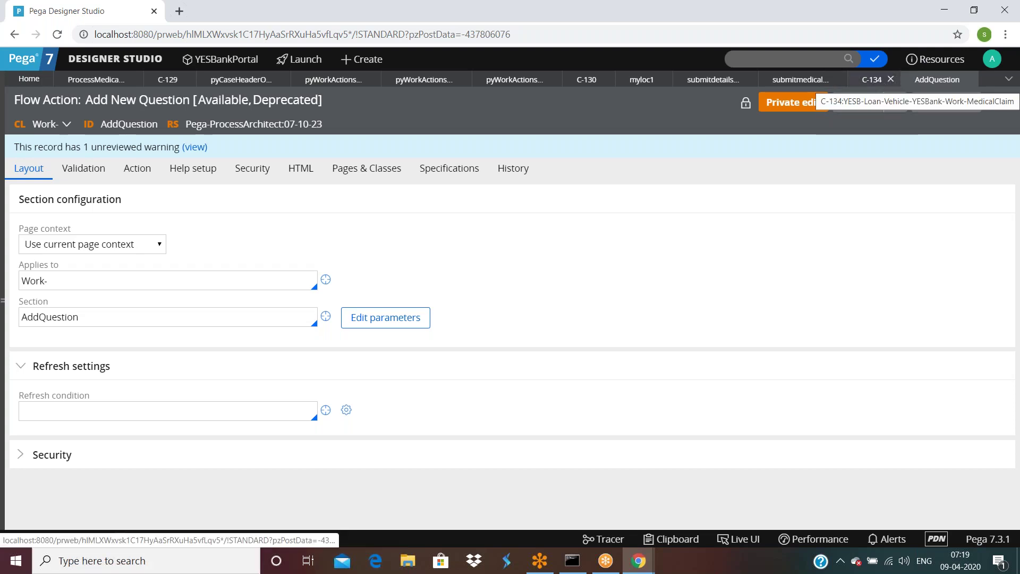
Step: Change the button's AddQuestion target from Modal Dialog to Replace Current and save the section
click(797, 81)
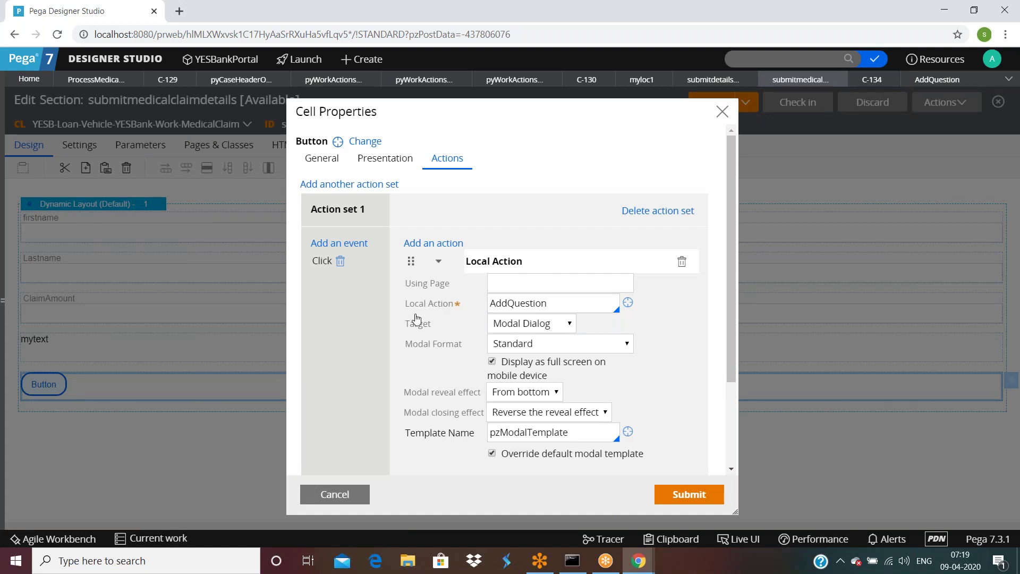
click(415, 331)
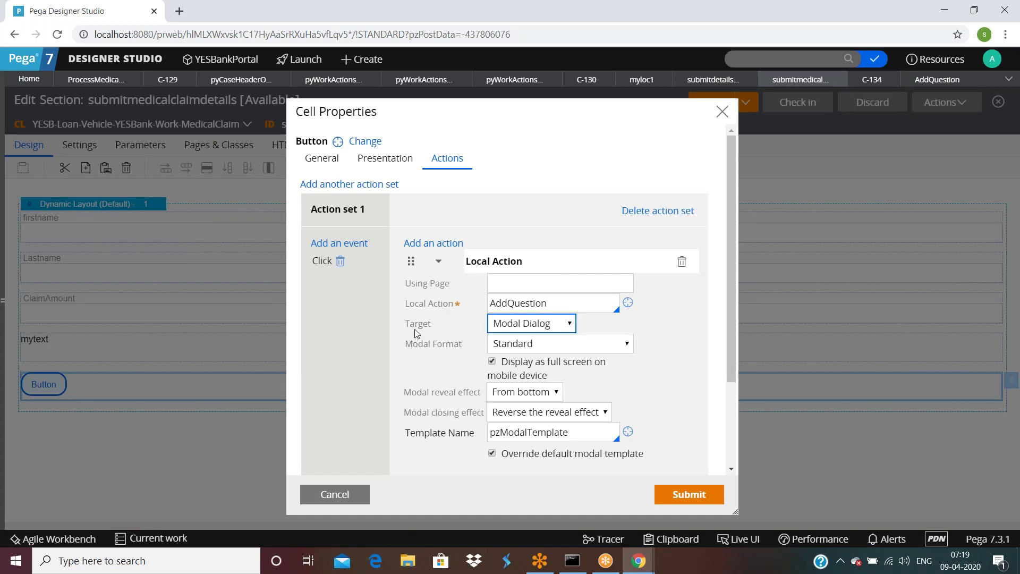
click(521, 331)
click(521, 353)
drag(515, 363, 519, 371)
click(531, 323)
click(524, 366)
click(685, 494)
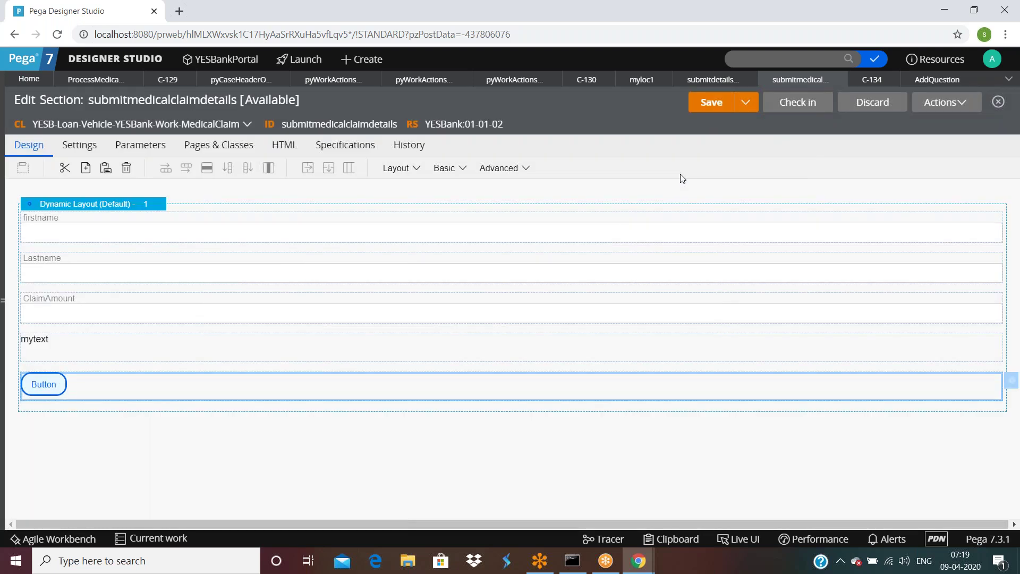
click(712, 104)
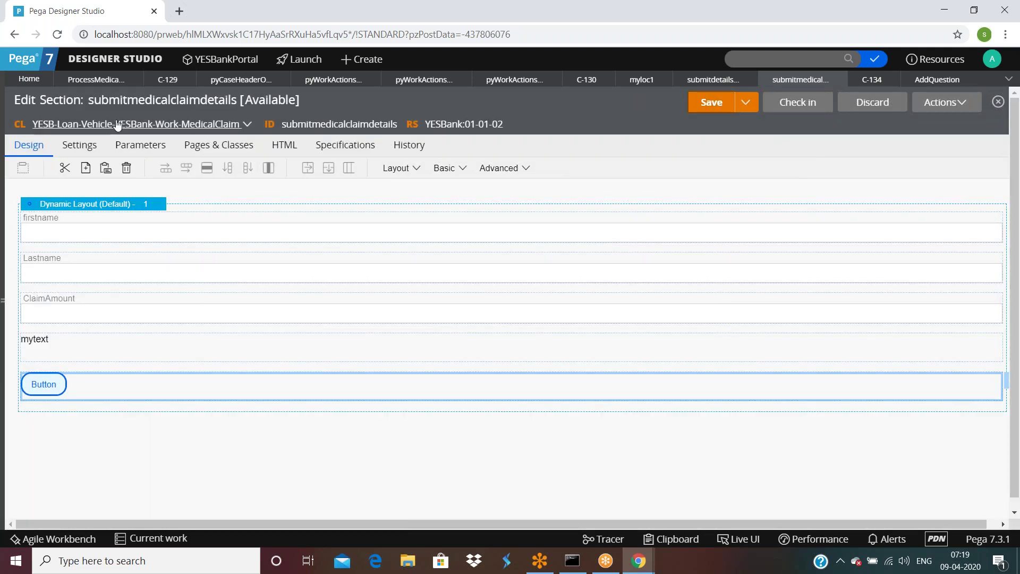
click(84, 81)
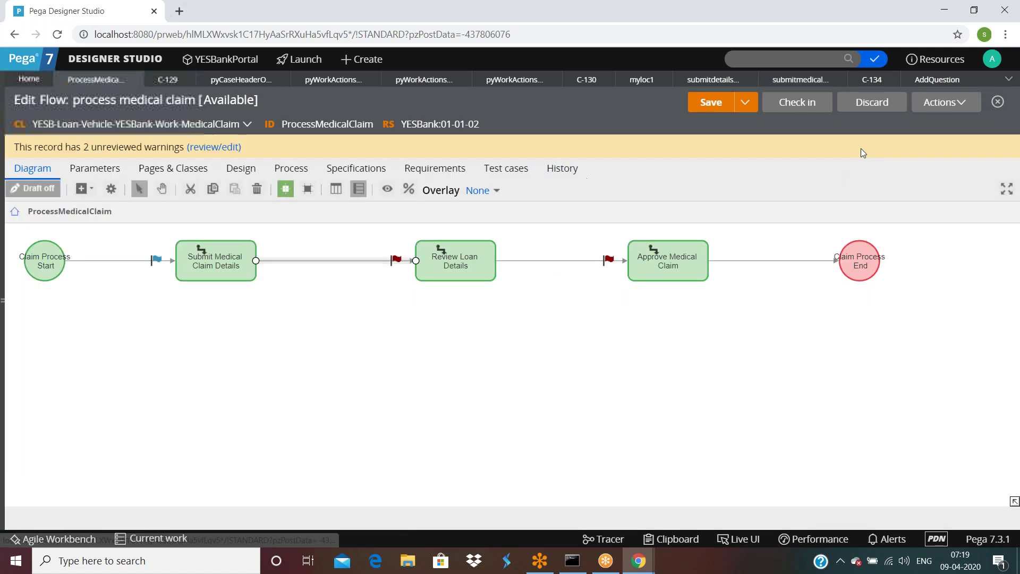
Step: Run the flow as new case C-135, test its Button, then return to submitdetailsfaction
click(945, 102)
click(902, 129)
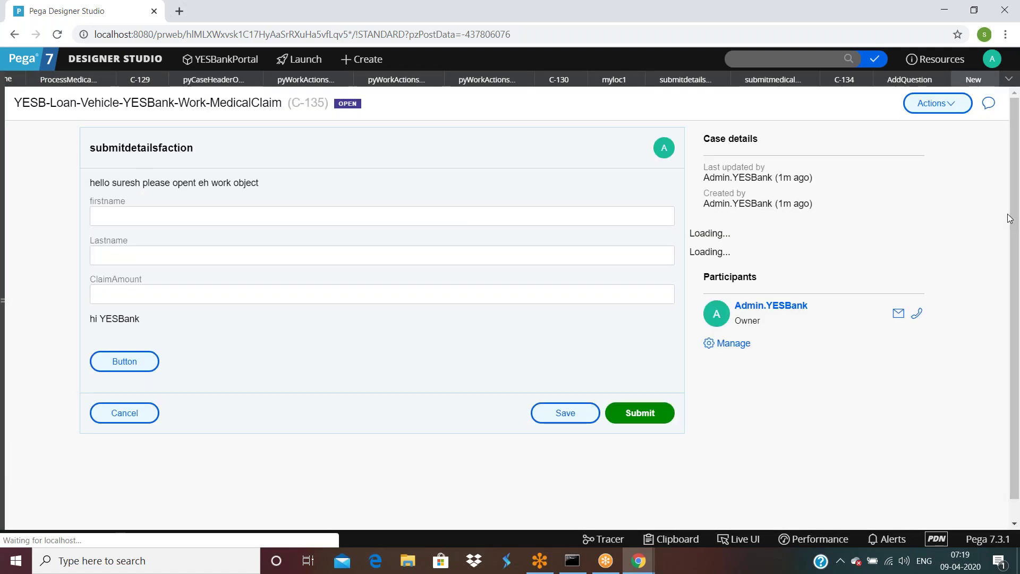
click(130, 366)
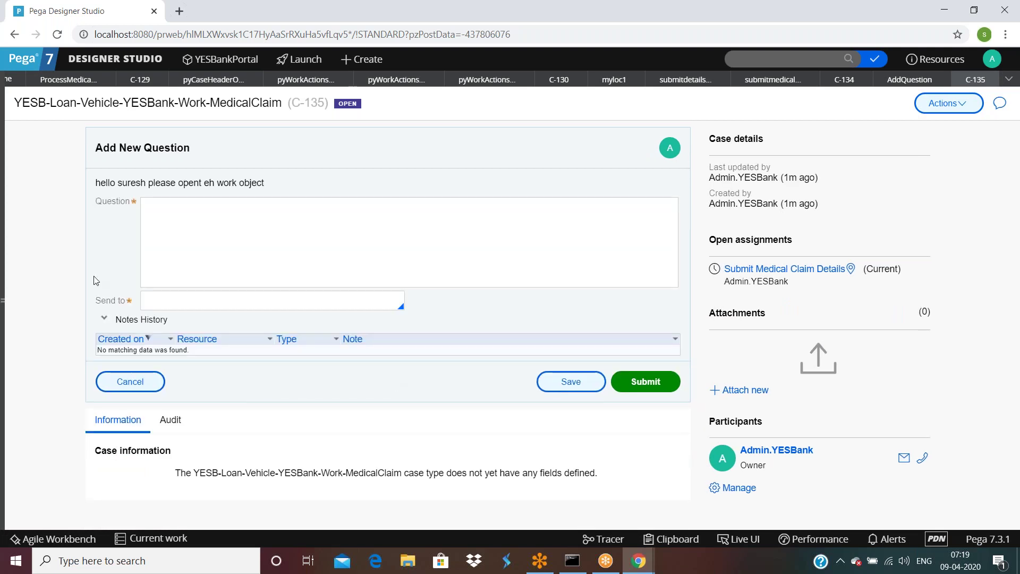
click(949, 103)
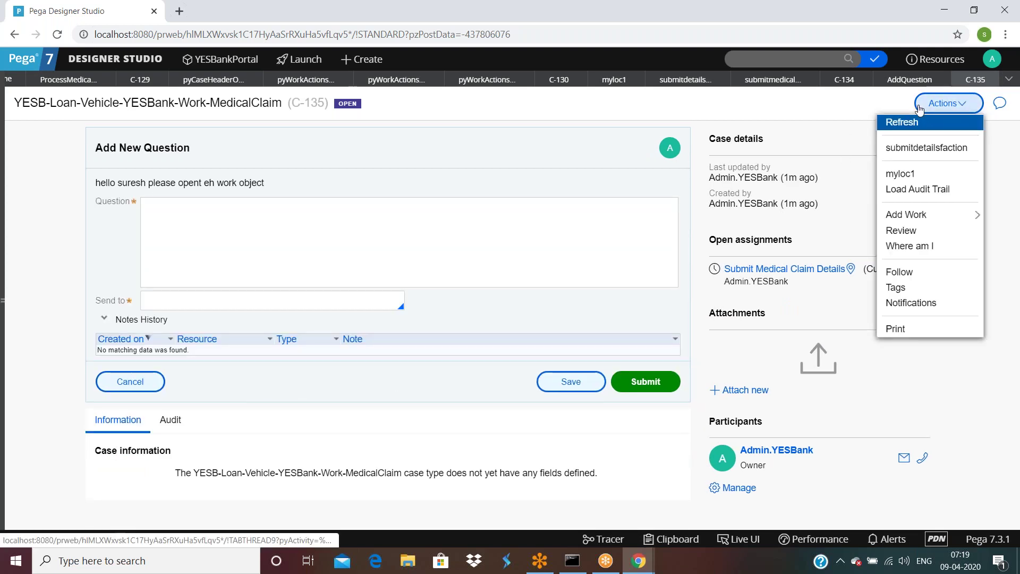
click(925, 153)
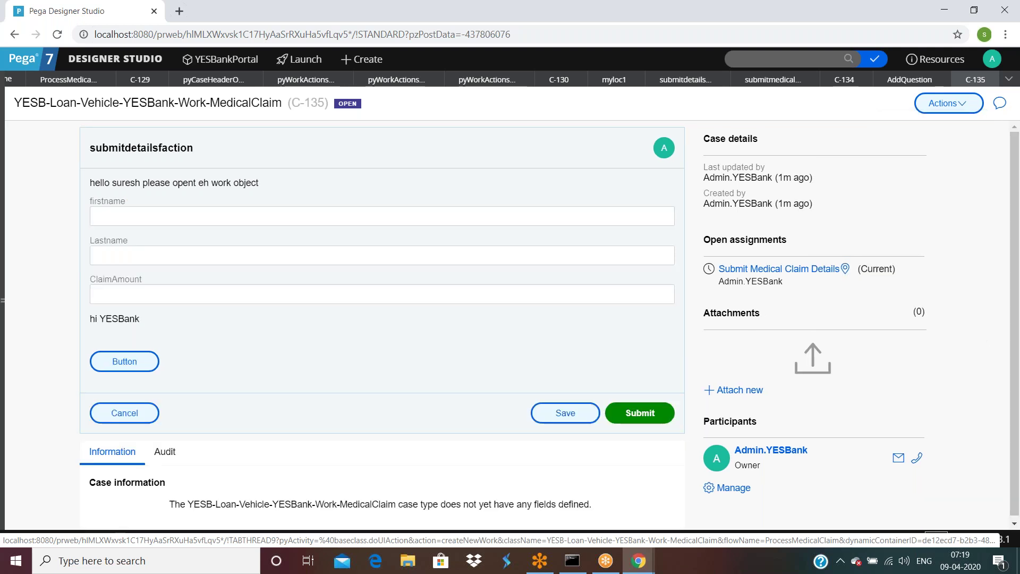
Step: Reopen Add New Question, cancel it, dismiss the unsaved-changes prompt, and enable Live UI
click(123, 371)
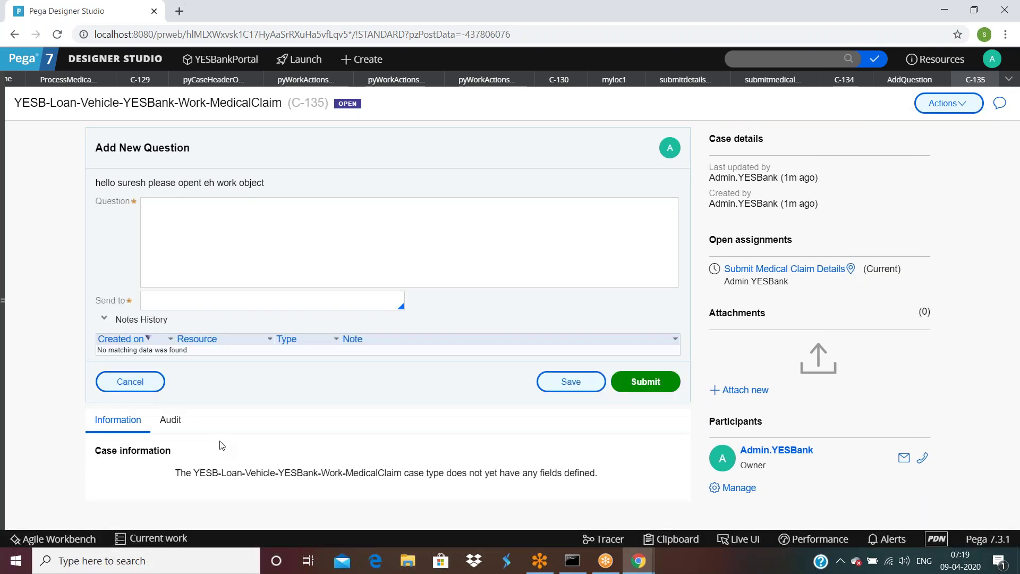
click(129, 382)
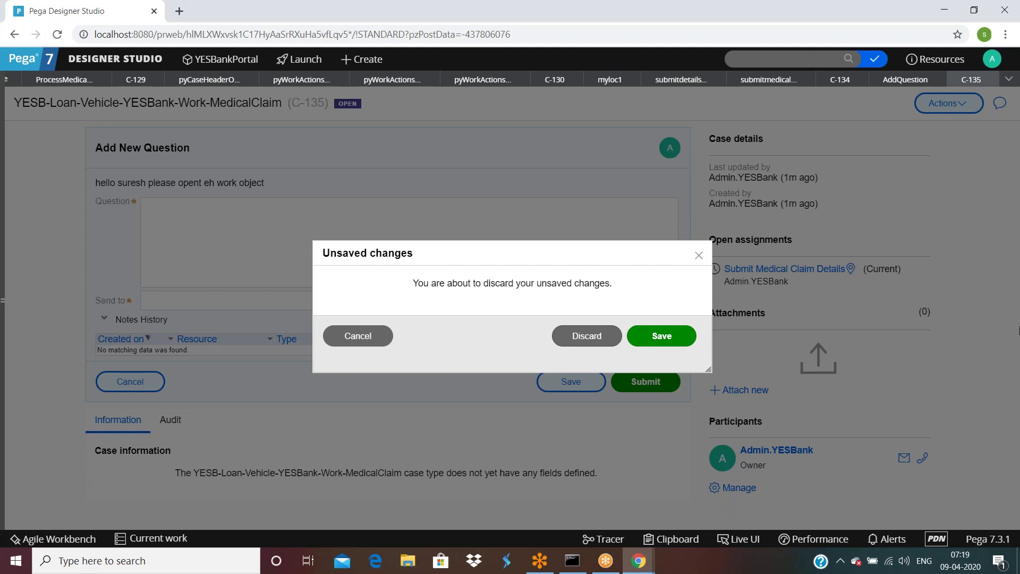
click(698, 255)
click(738, 538)
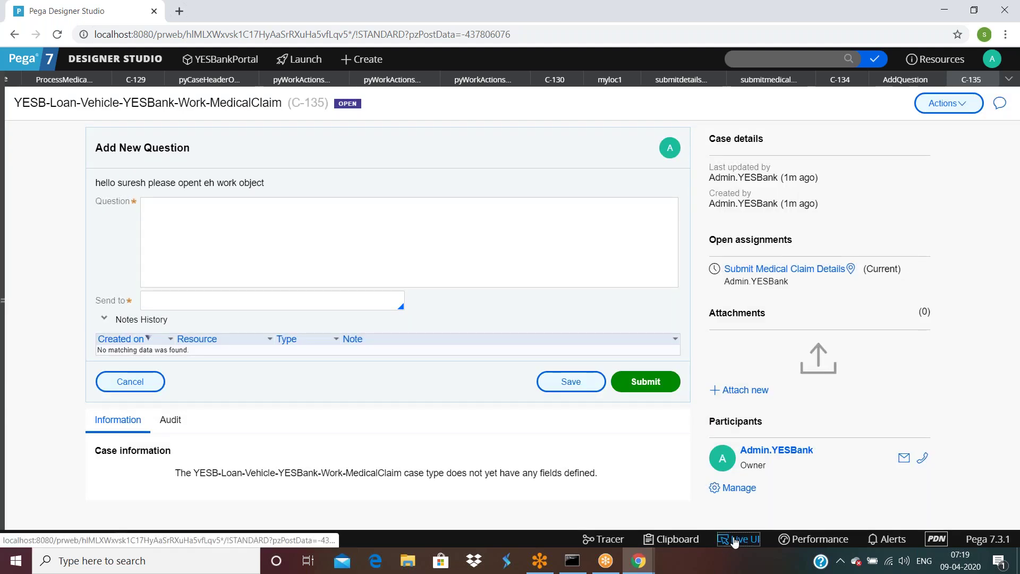
Step: Inspect the Cancel button's click actions, expanding Open Work By Handle and Cancel details
click(50, 377)
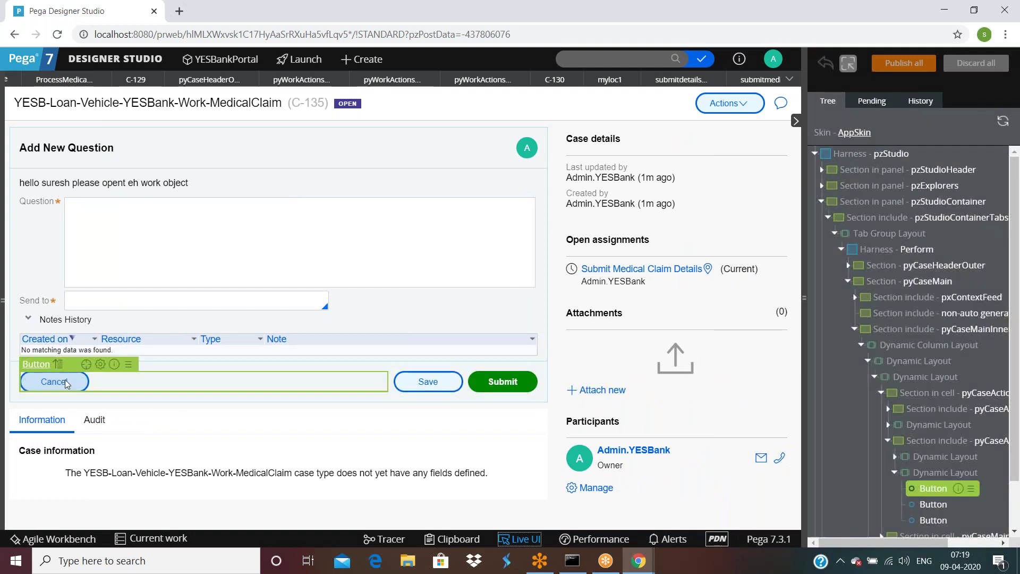
click(100, 365)
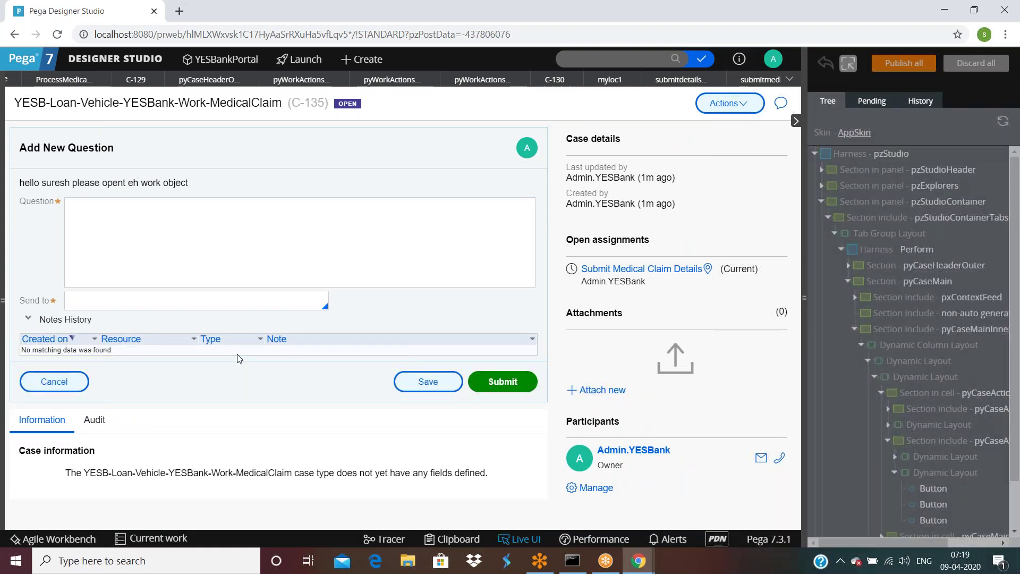
click(335, 212)
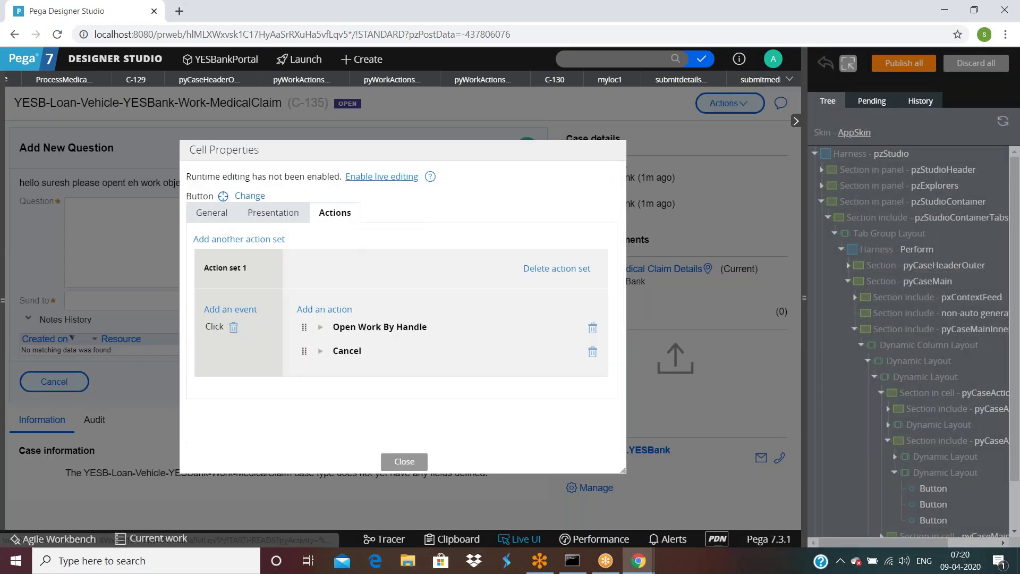
click(321, 328)
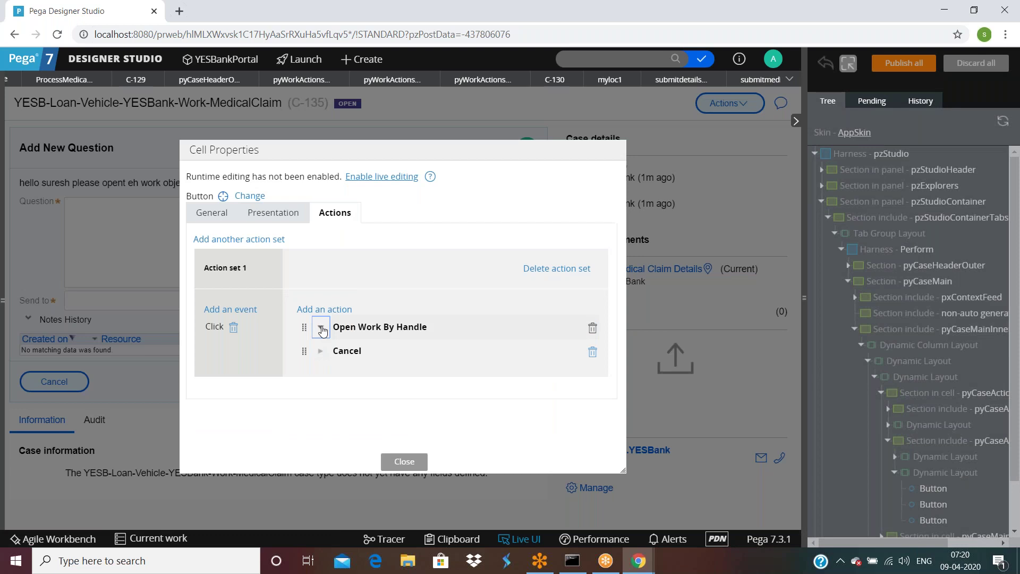
scroll(430, 334, down, 4)
scroll(431, 335, up, 3)
scroll(430, 335, up, 2)
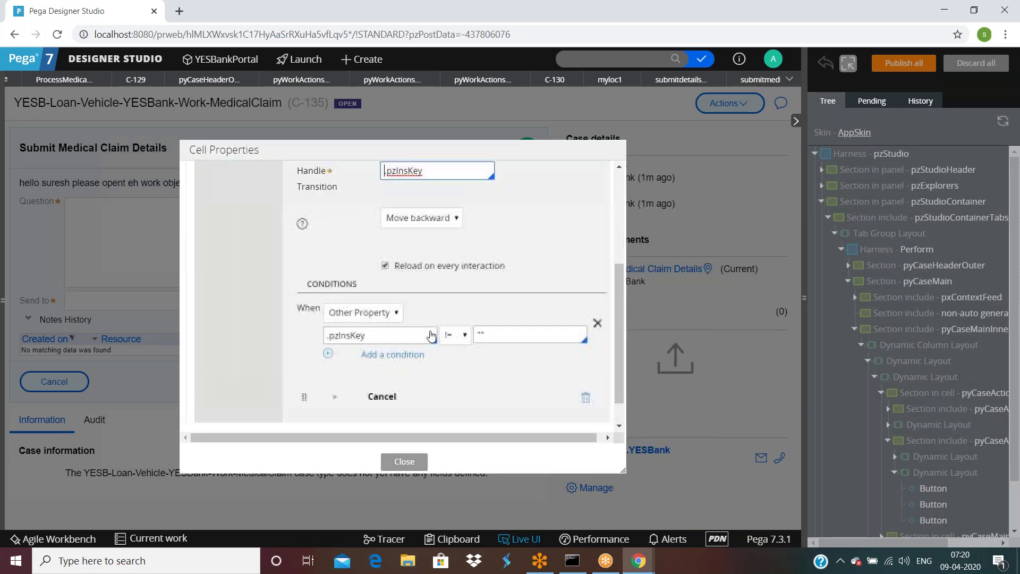
scroll(430, 334, up, 2)
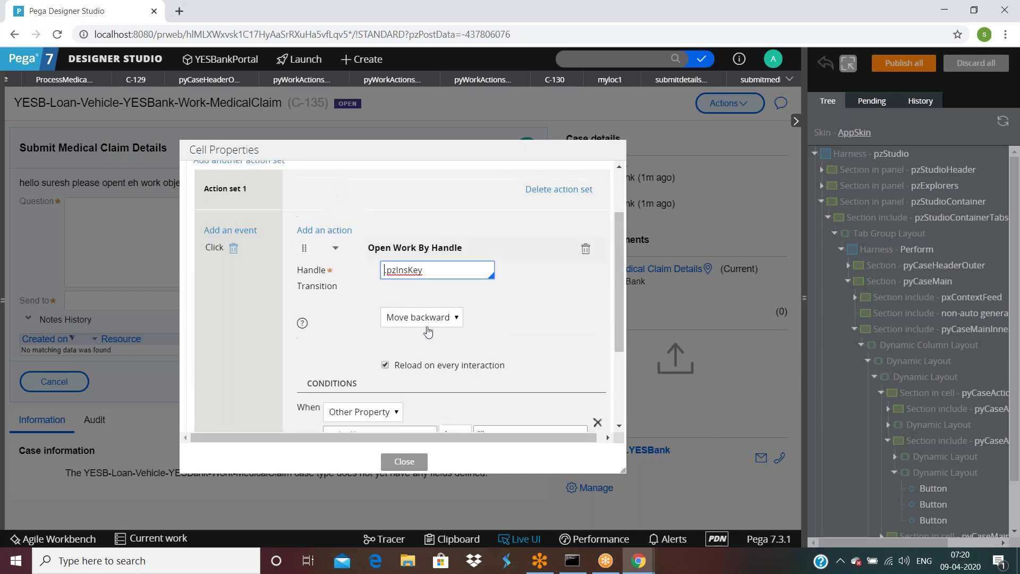
scroll(460, 260, down, 4)
click(384, 352)
scroll(385, 369, down, 5)
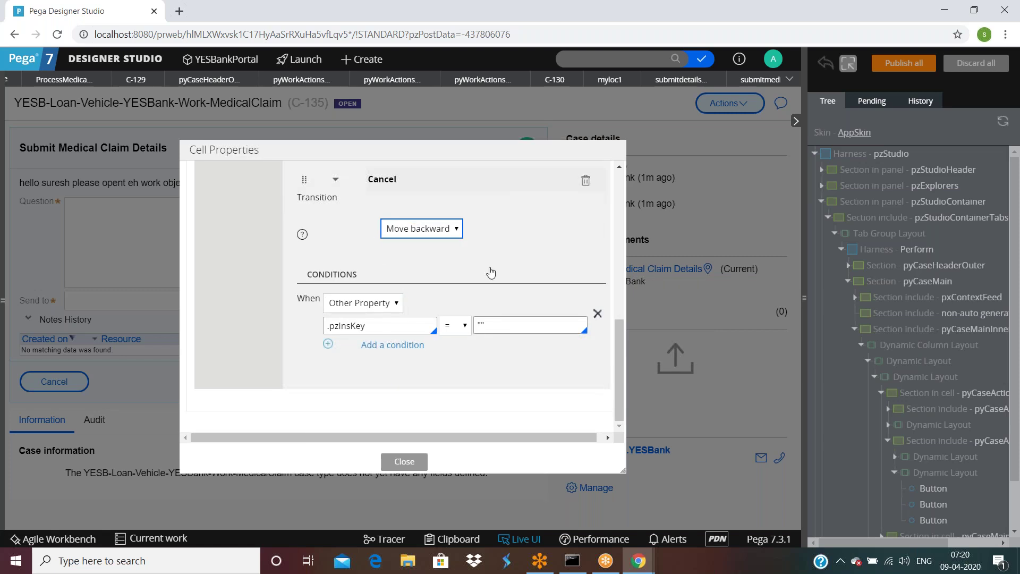
scroll(401, 322, up, 5)
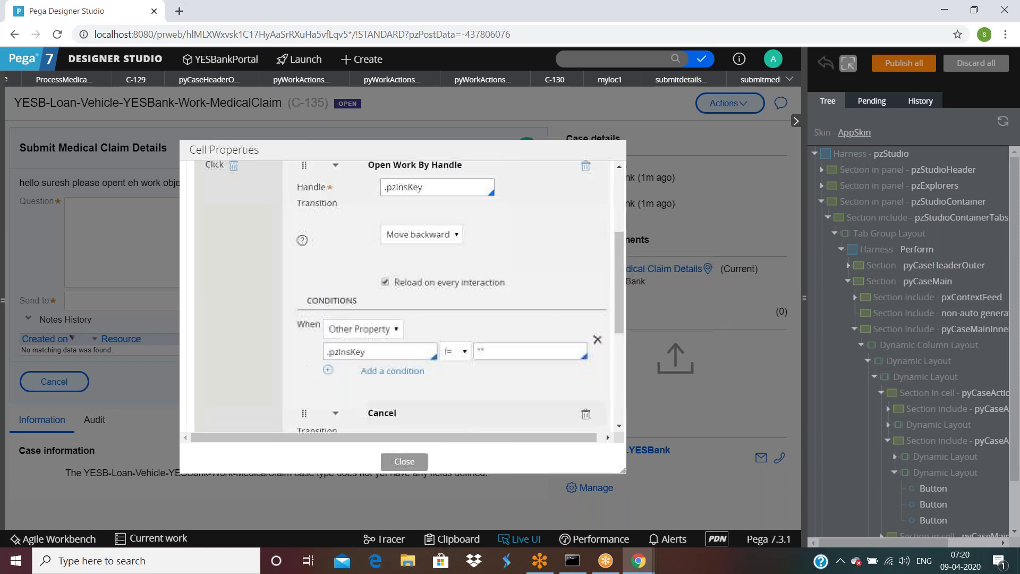
scroll(429, 244, down, 5)
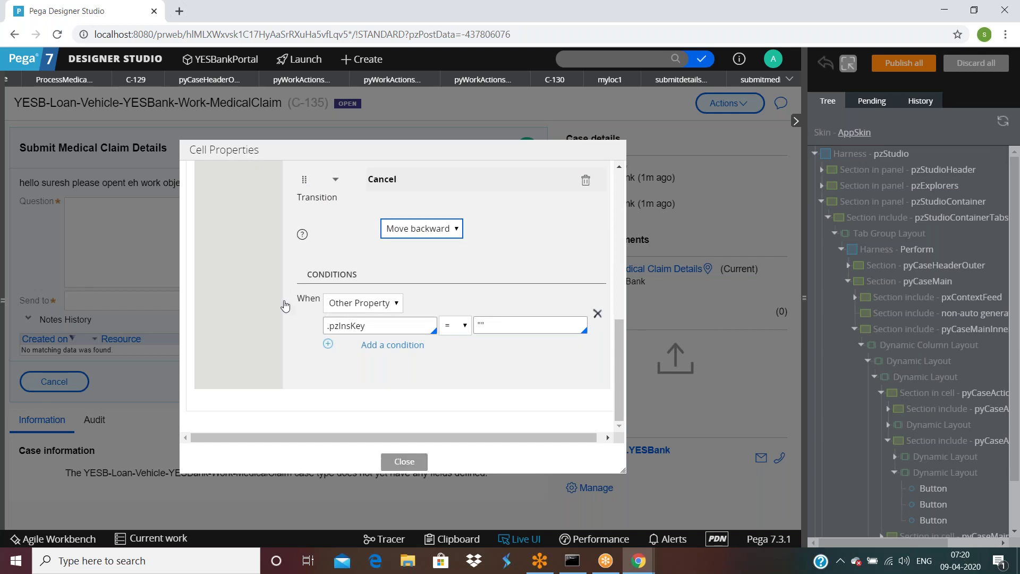
Step: Close the cell properties, turn off Live UI, and stay on the form after trying Cancel
click(408, 462)
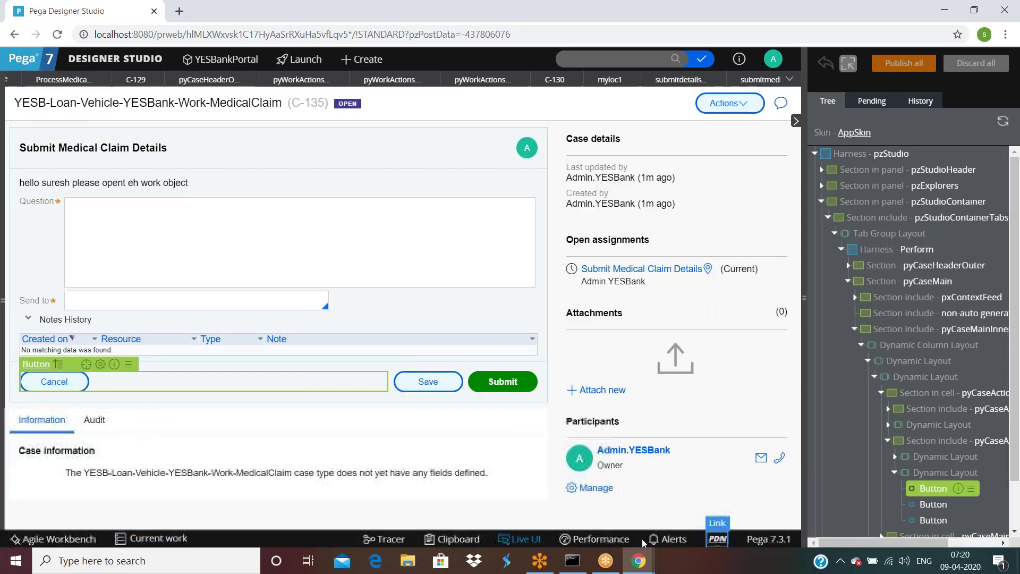
click(499, 540)
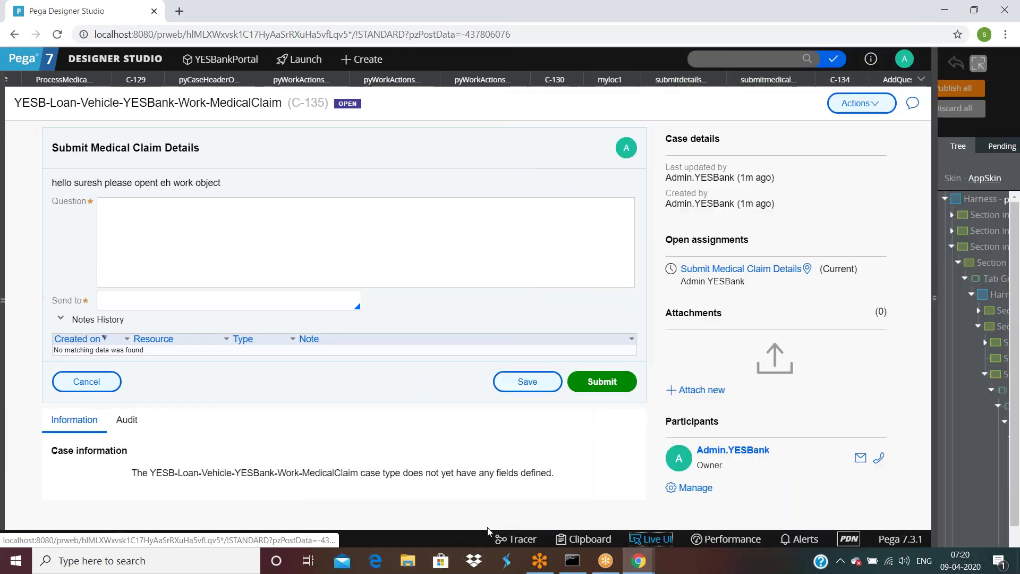
click(159, 382)
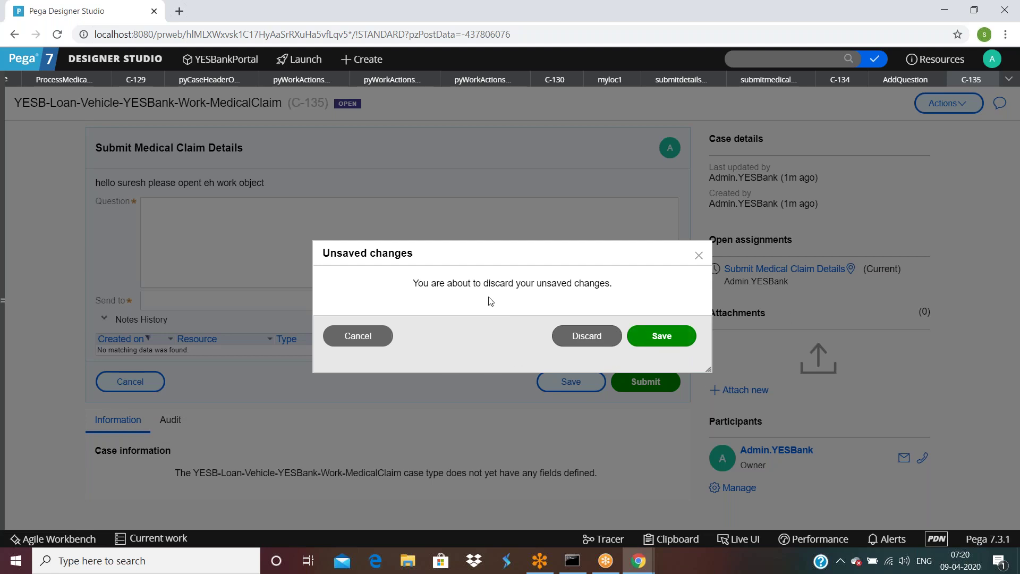
click(350, 337)
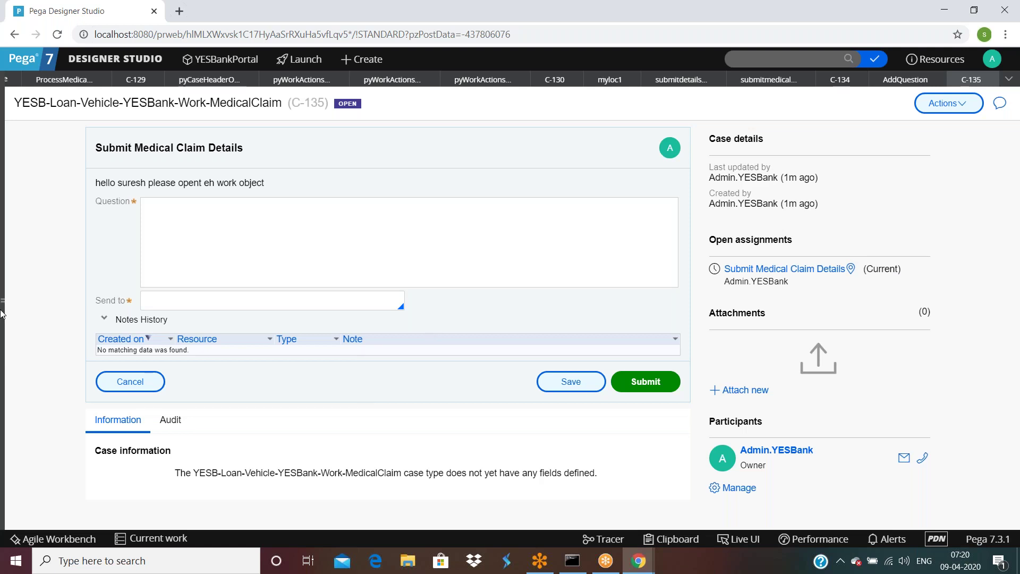
Step: Set the Button's AddQuestion local action target to Overlay with Standard format, then save submitmedicalclaimdetails
click(770, 80)
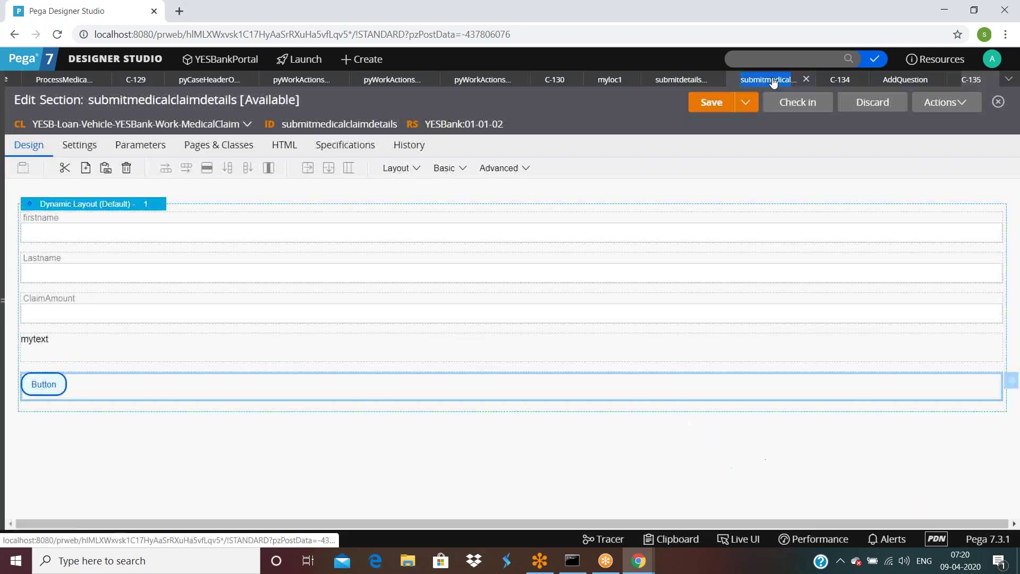
double_click(257, 396)
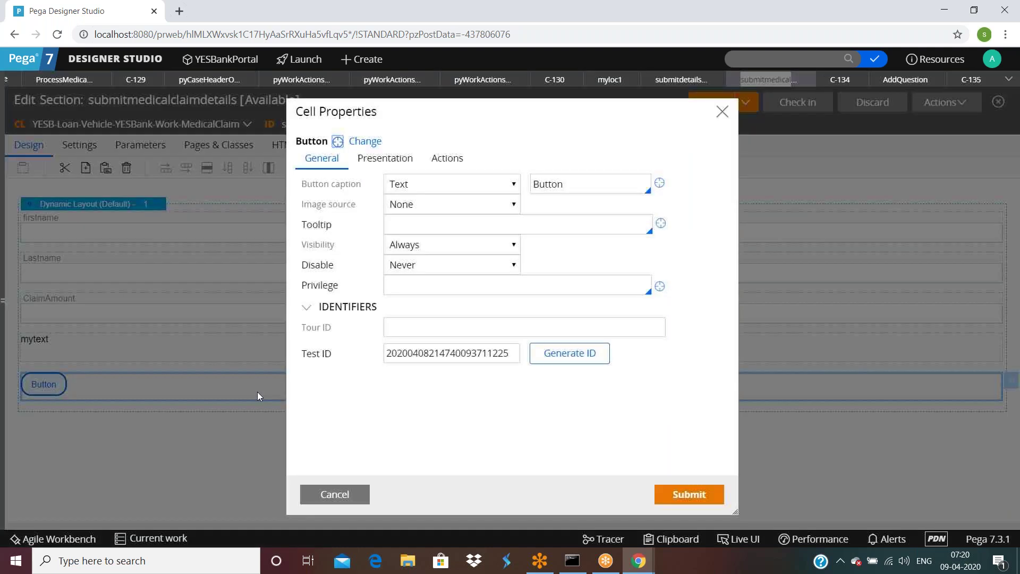
click(447, 158)
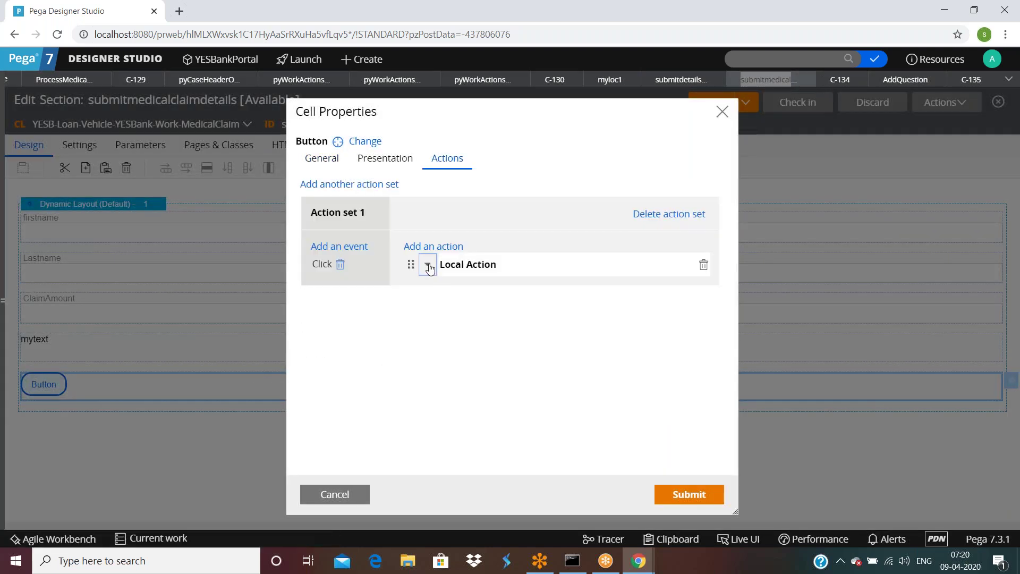
click(428, 265)
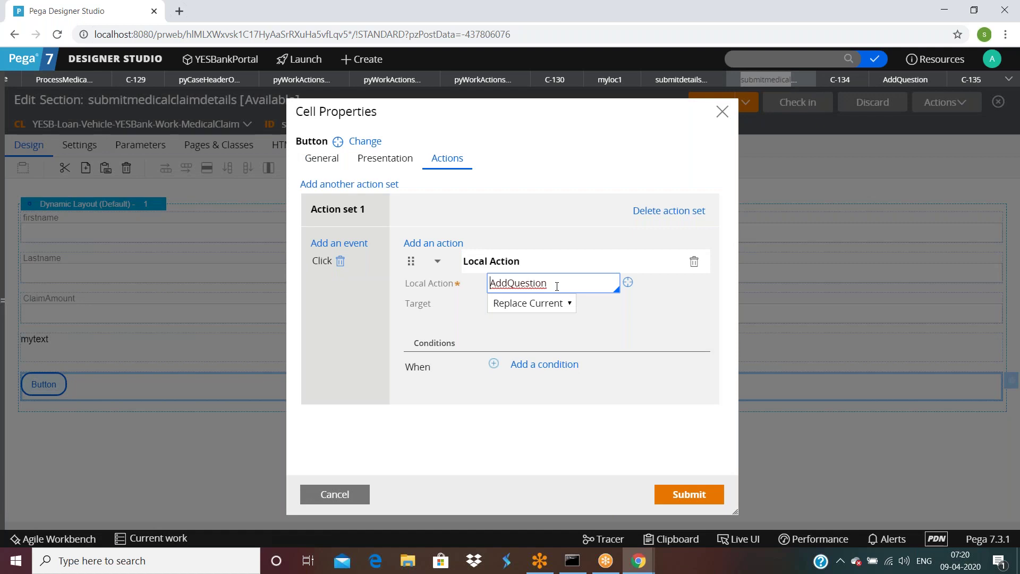
click(529, 304)
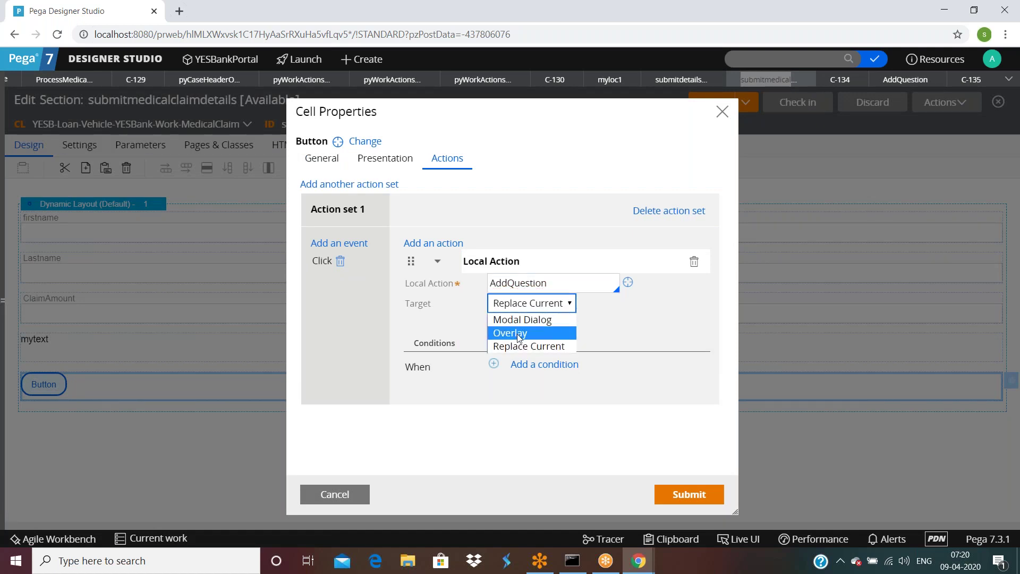
click(520, 333)
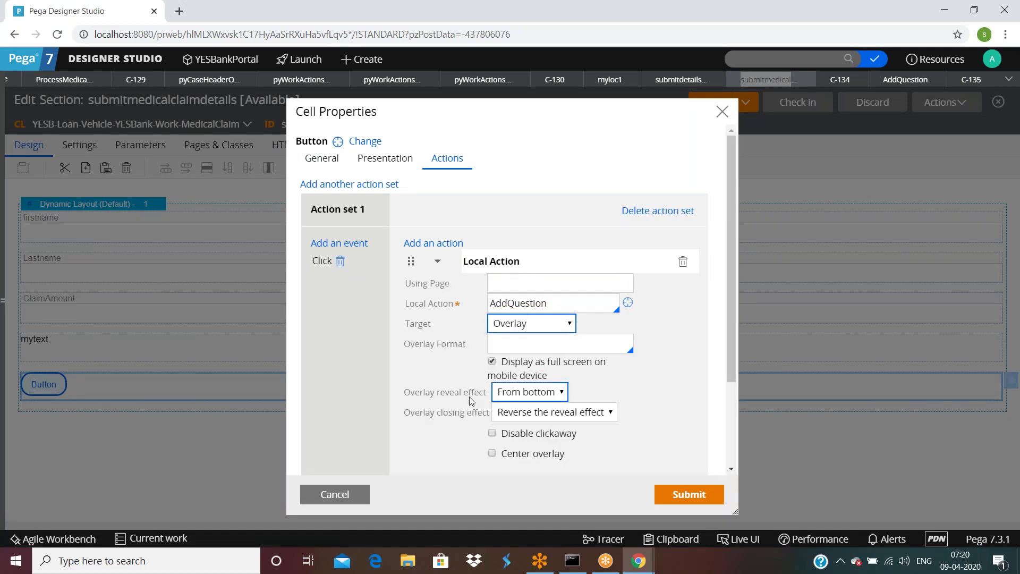
click(602, 346)
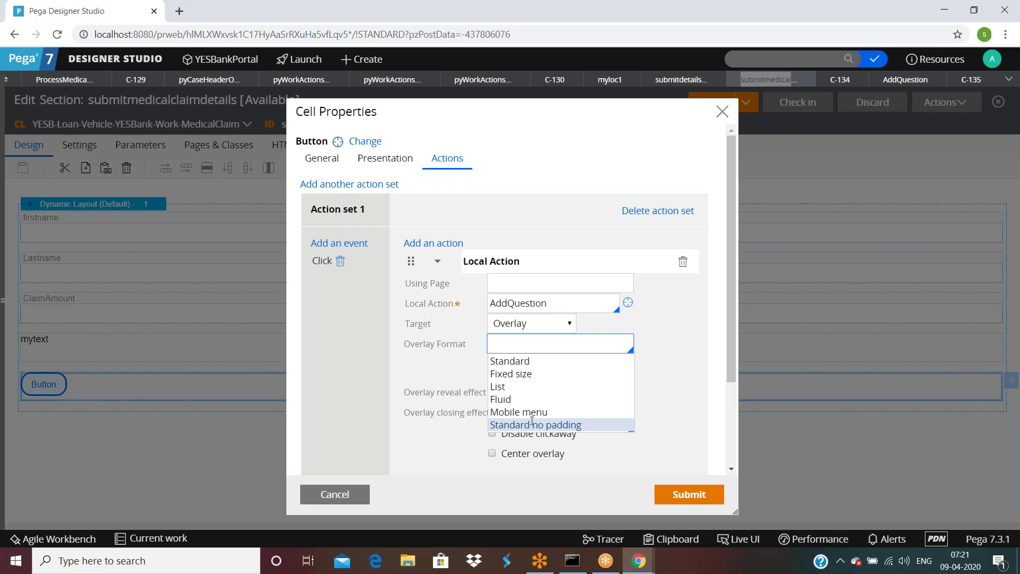
click(512, 361)
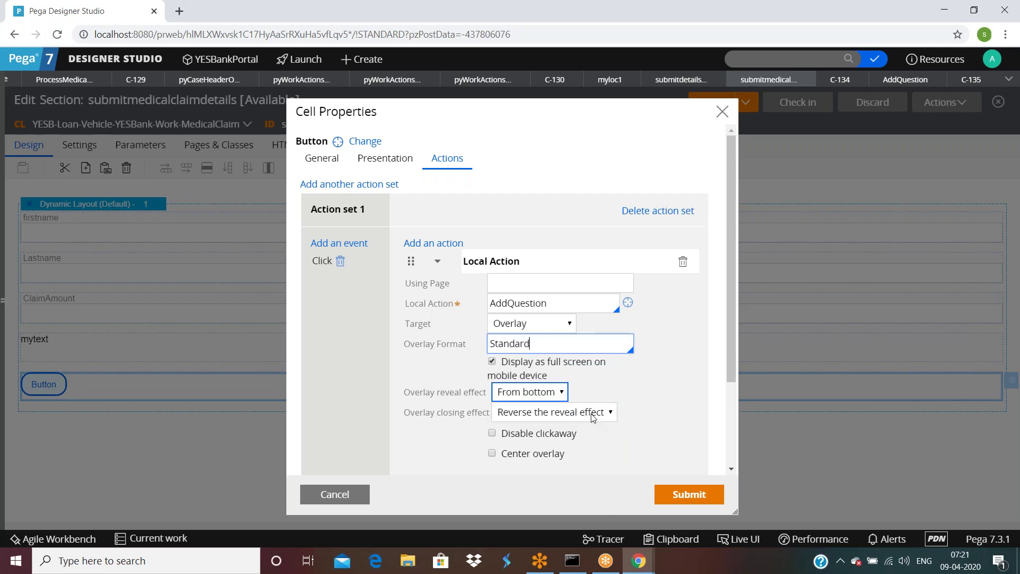
click(669, 499)
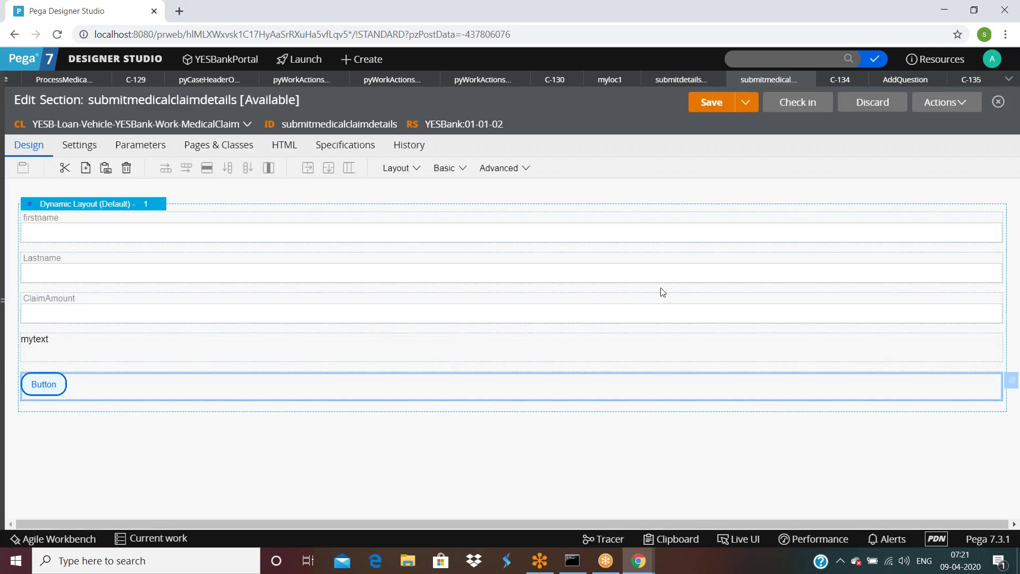
click(712, 102)
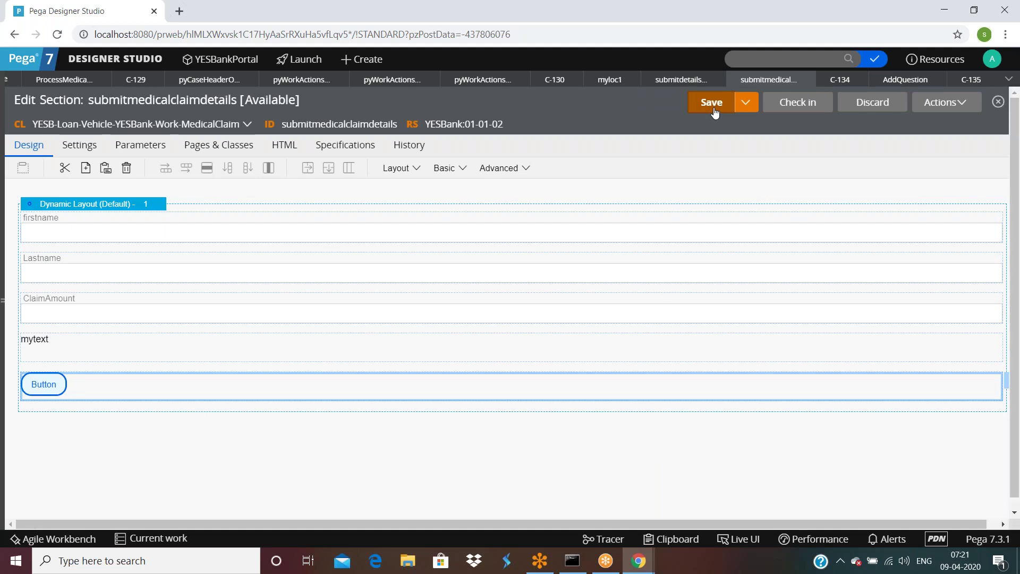
Step: Close the C-129 case, case header and work actions tabs, discarding unsaved changes
click(58, 82)
click(154, 80)
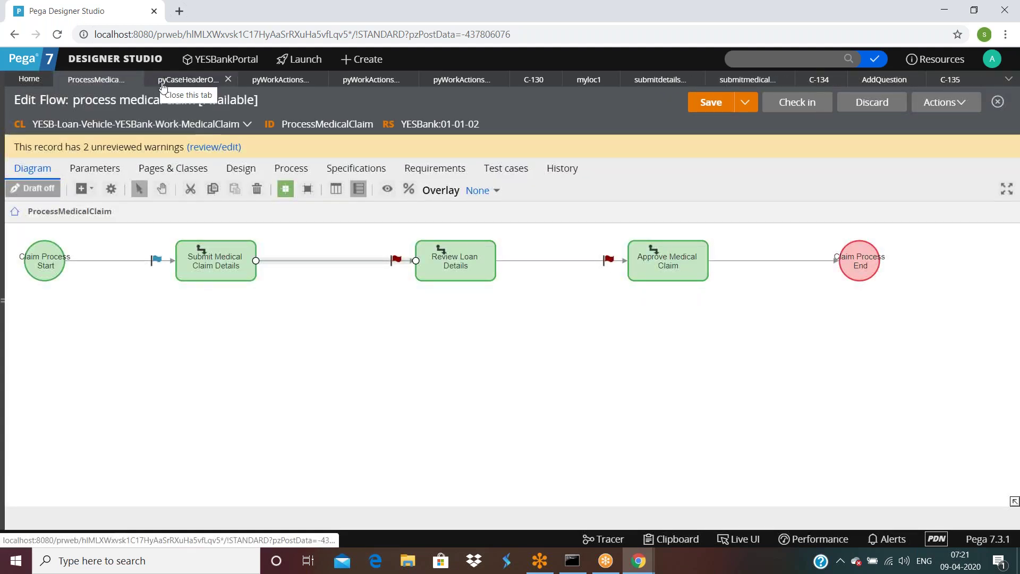
click(226, 80)
click(225, 80)
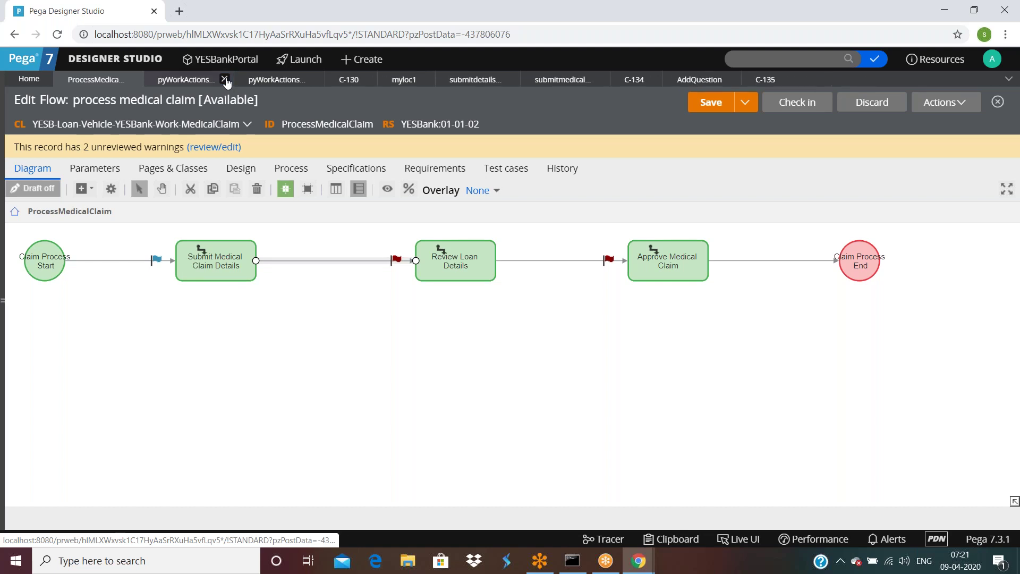
click(225, 80)
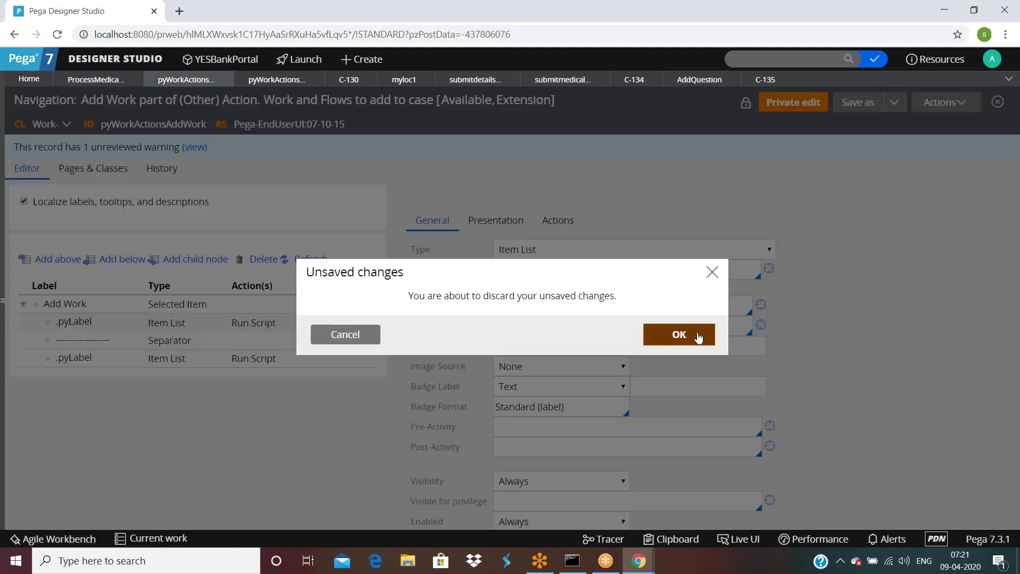
click(693, 335)
click(225, 79)
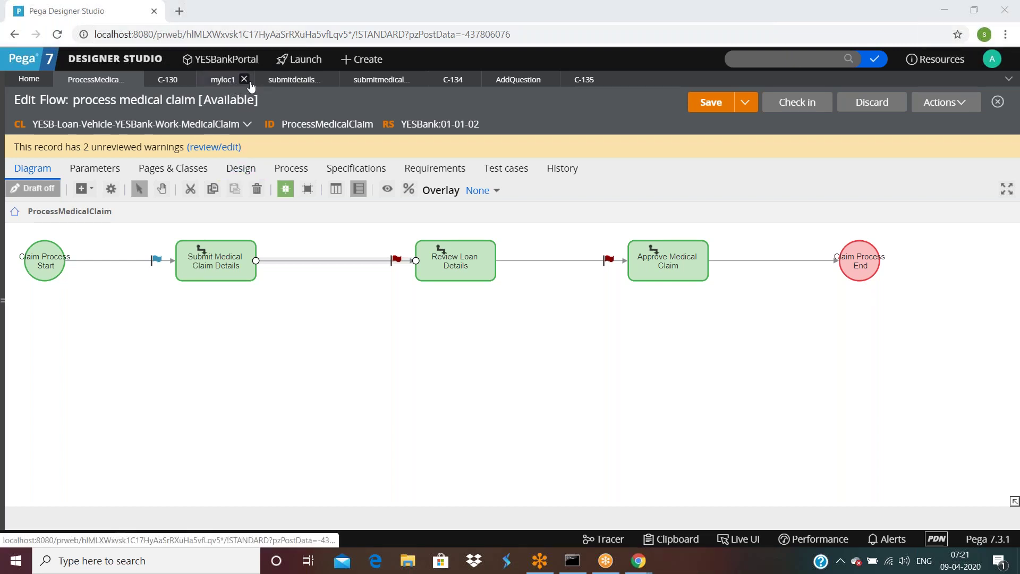
Step: Run the flow as case C-136, confirm Button opens the AddQuestion overlay, and cancel it
click(945, 102)
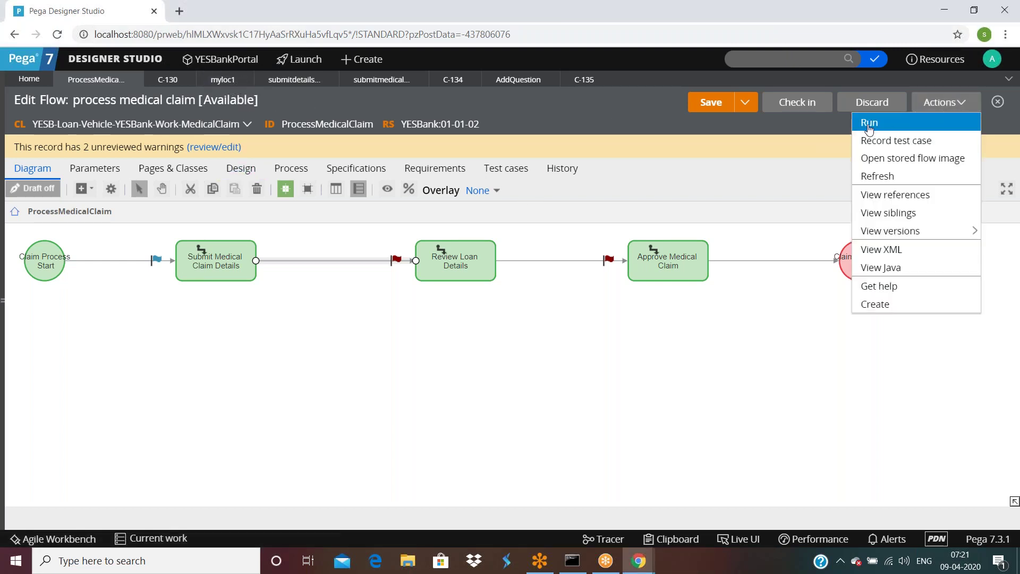
click(869, 125)
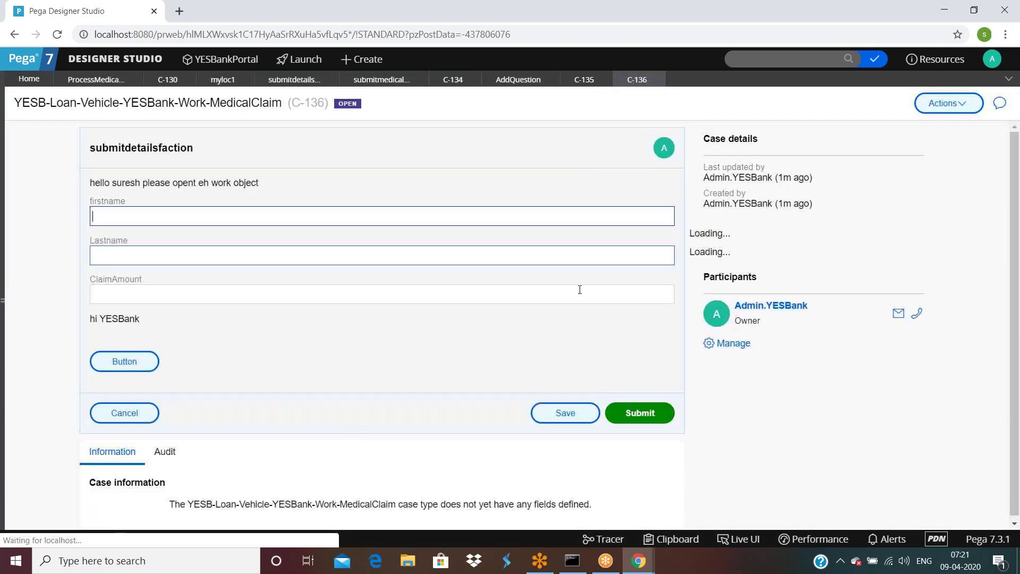
click(120, 361)
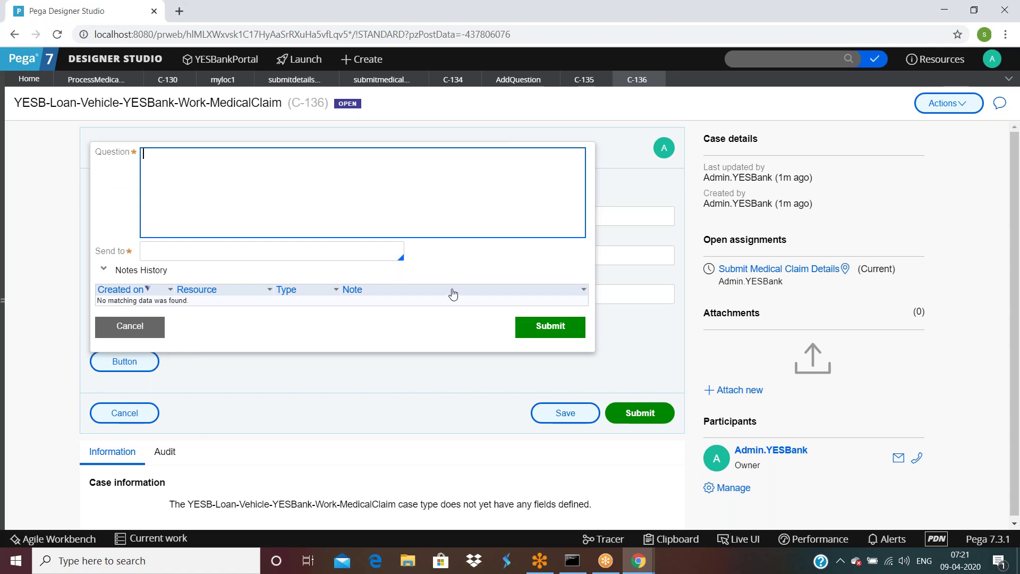
click(139, 328)
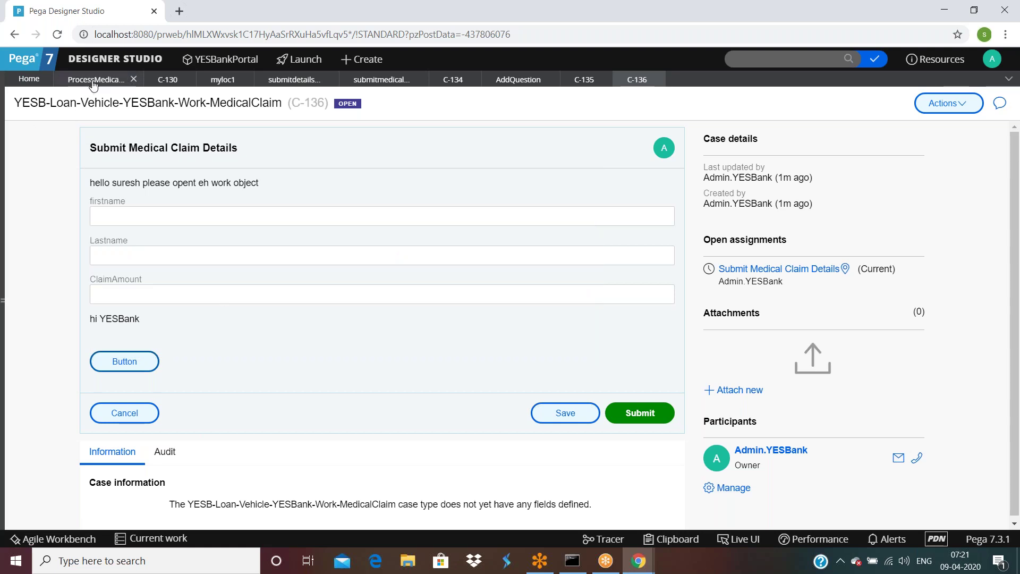
click(93, 80)
click(455, 260)
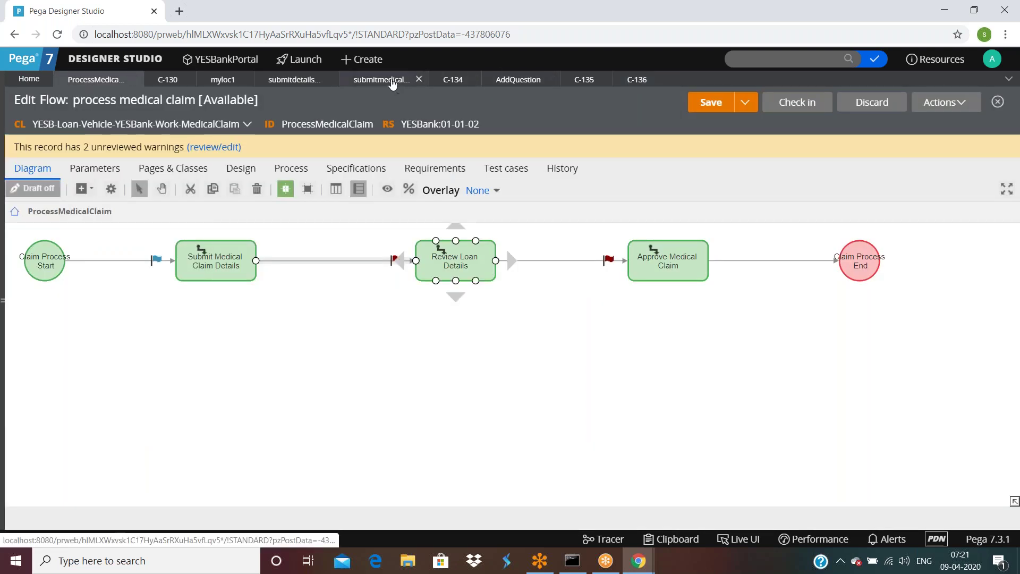
Step: In the submitmedicalclaimdetails section, set the Button's AddQuestion target to a Standard Modal Dialog
click(394, 81)
double_click(157, 386)
click(448, 158)
click(427, 265)
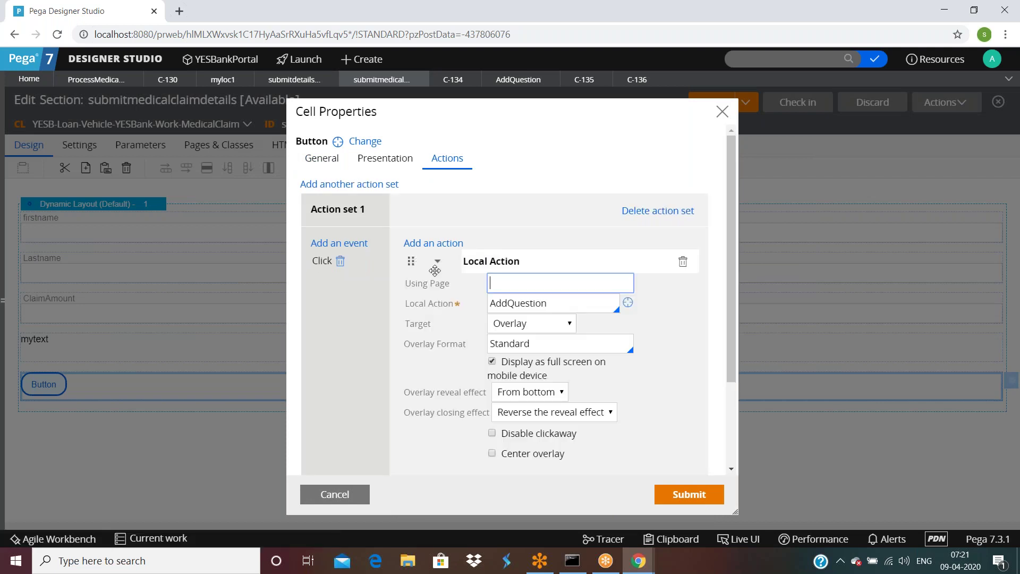
click(545, 326)
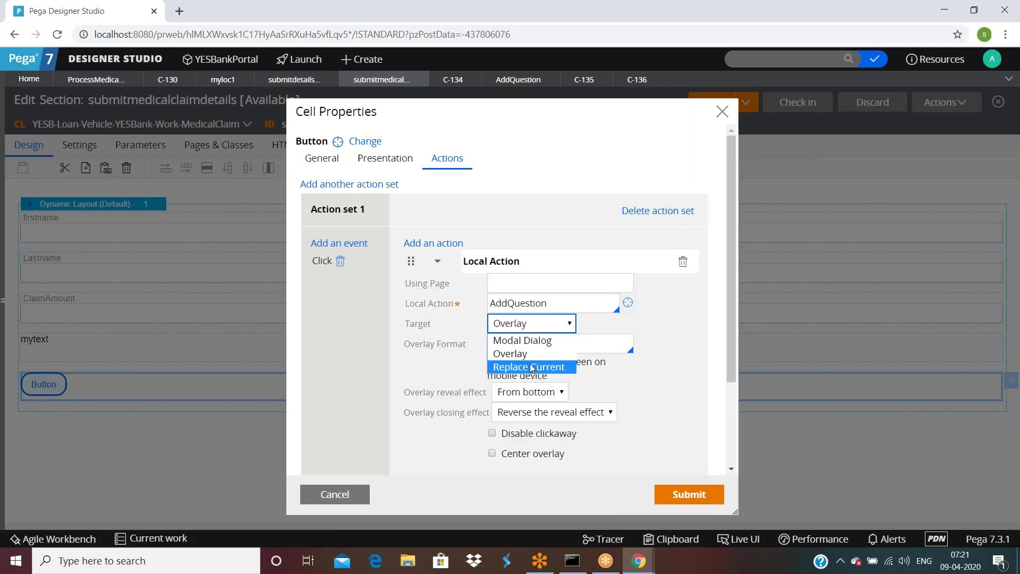
click(533, 340)
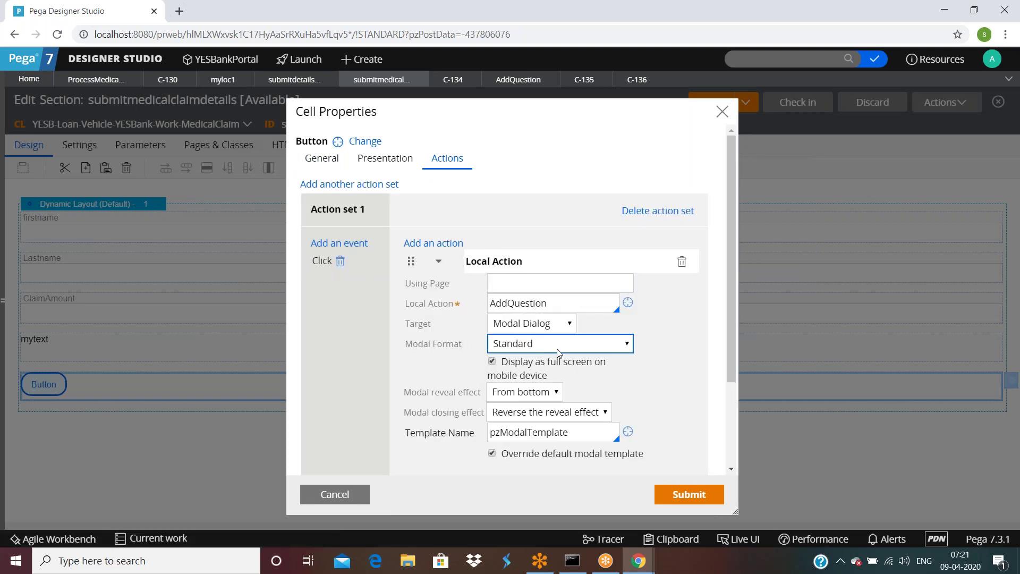
click(556, 350)
click(556, 350)
Step: Give the modal a Fade in reveal effect, apply the settings, and save the section
click(534, 394)
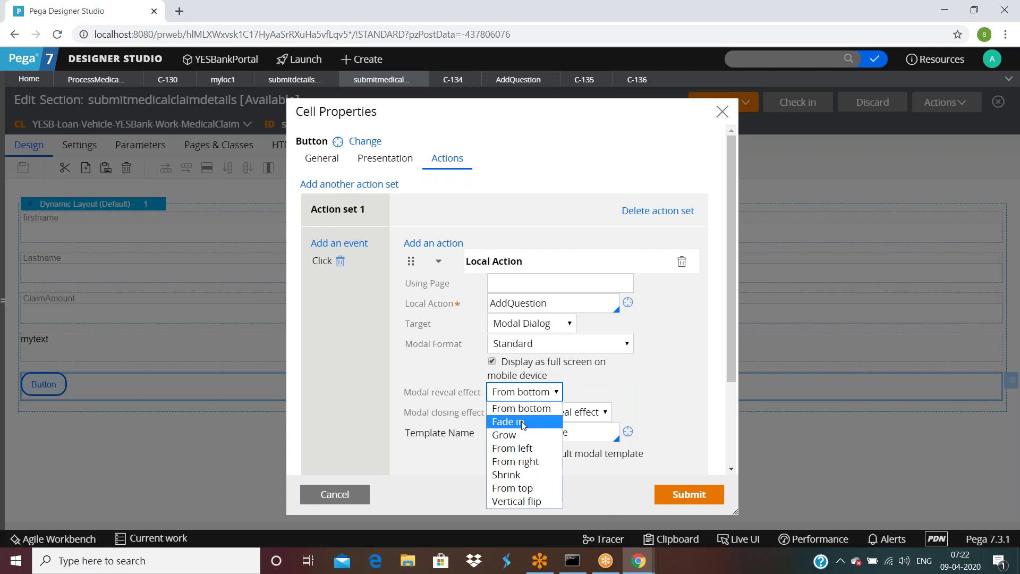
click(523, 423)
click(686, 494)
click(709, 111)
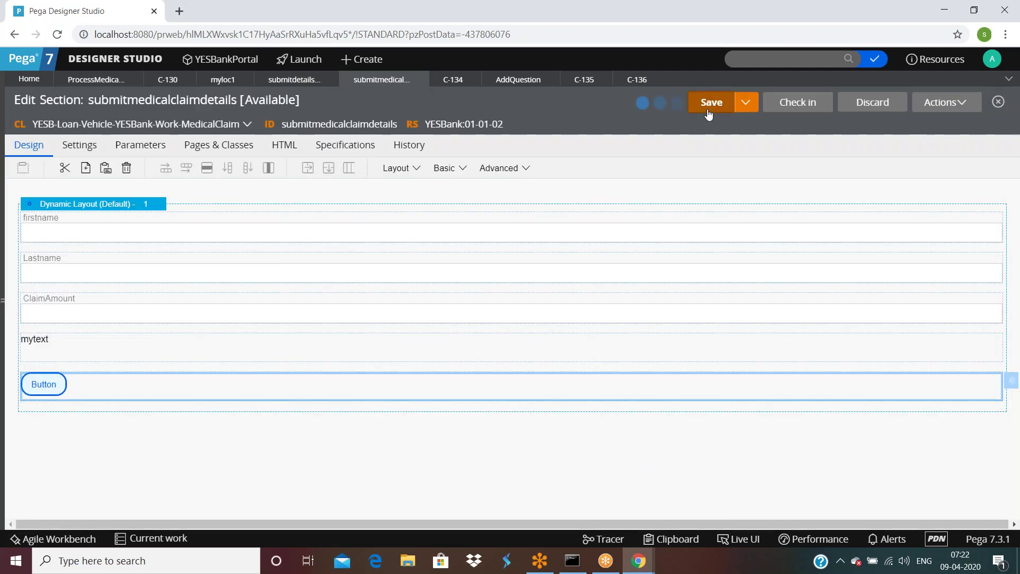
click(632, 83)
click(945, 103)
click(922, 121)
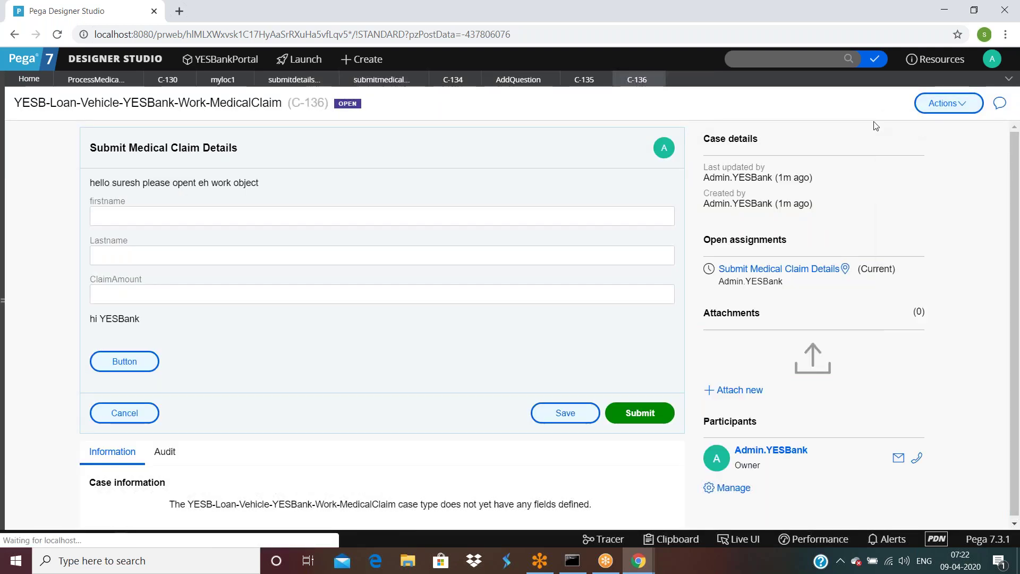
click(128, 365)
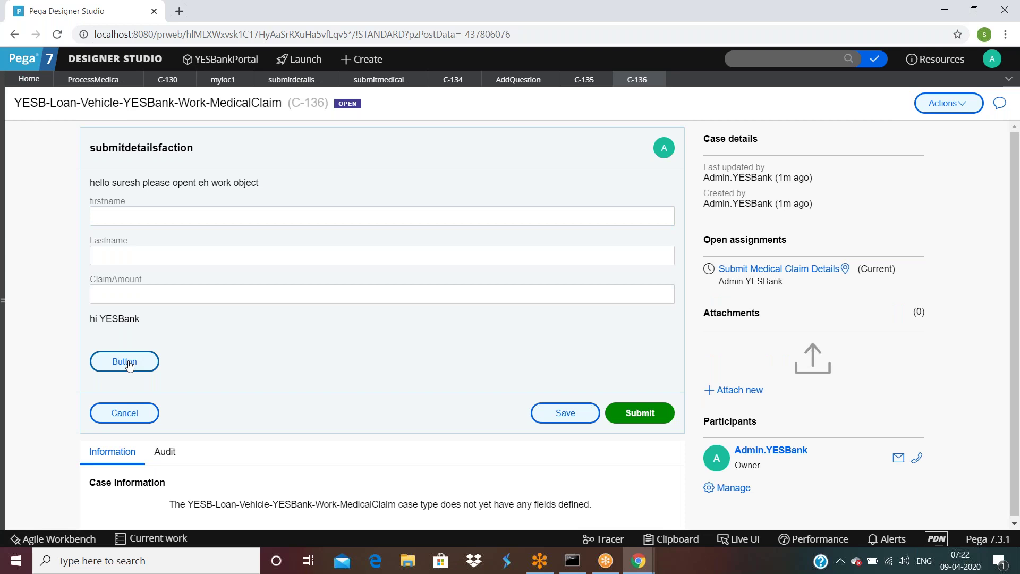
click(296, 413)
click(136, 362)
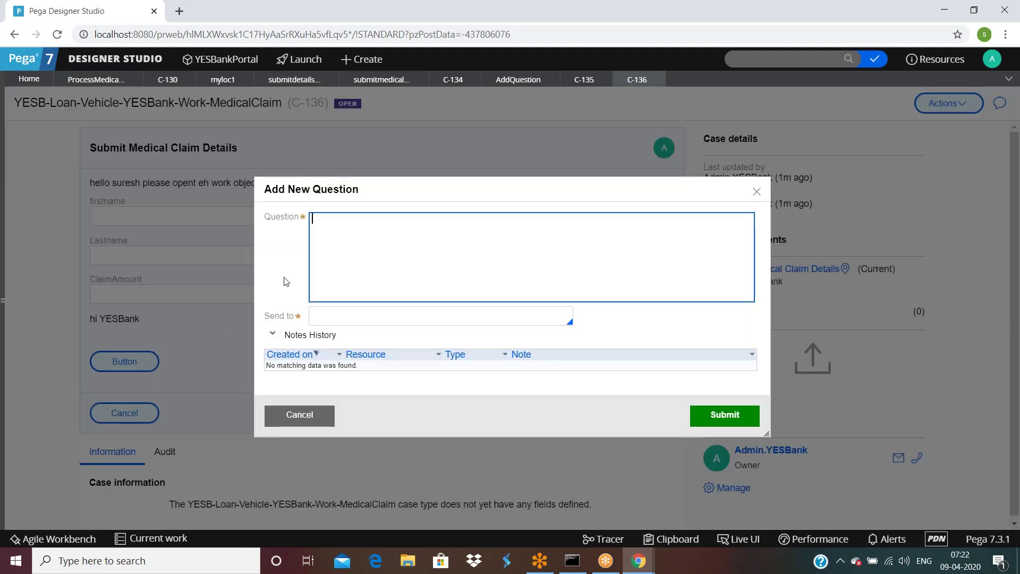
click(300, 420)
click(135, 362)
click(298, 423)
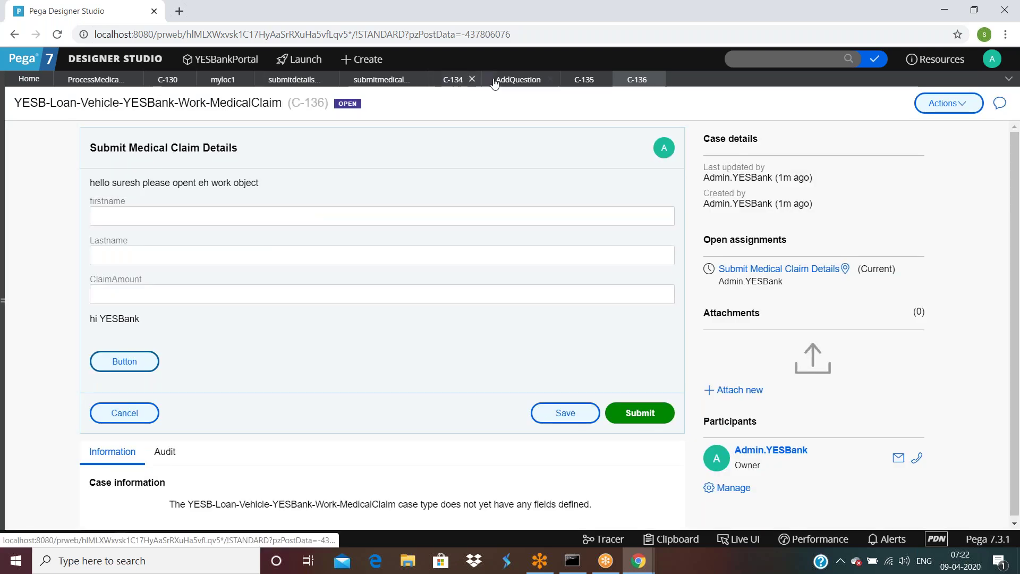
click(381, 80)
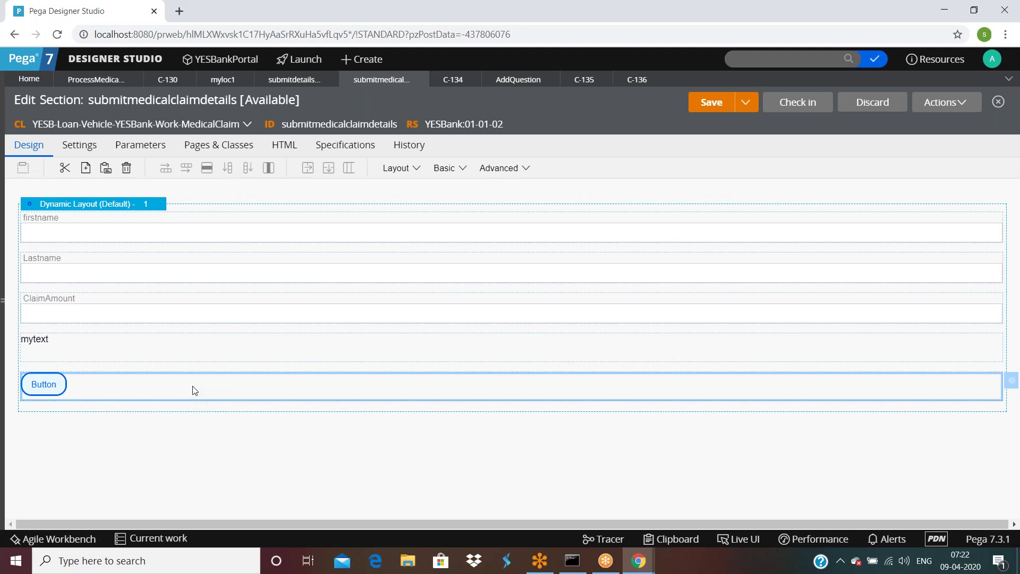
Step: Reopen the Button's cell actions and expand its Local Action settings
double_click(194, 390)
click(449, 158)
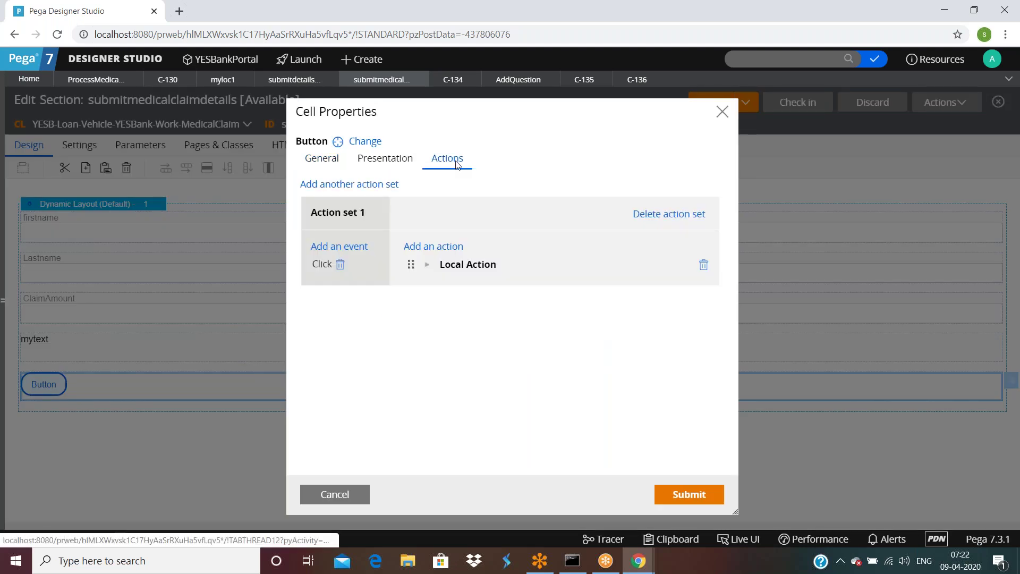
click(428, 268)
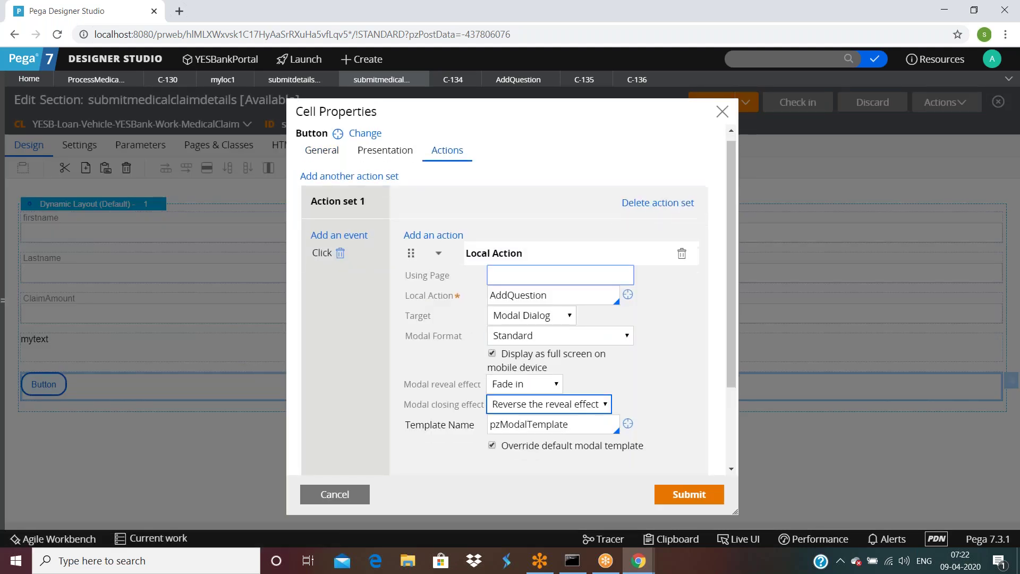
scroll(510, 297, down, 2)
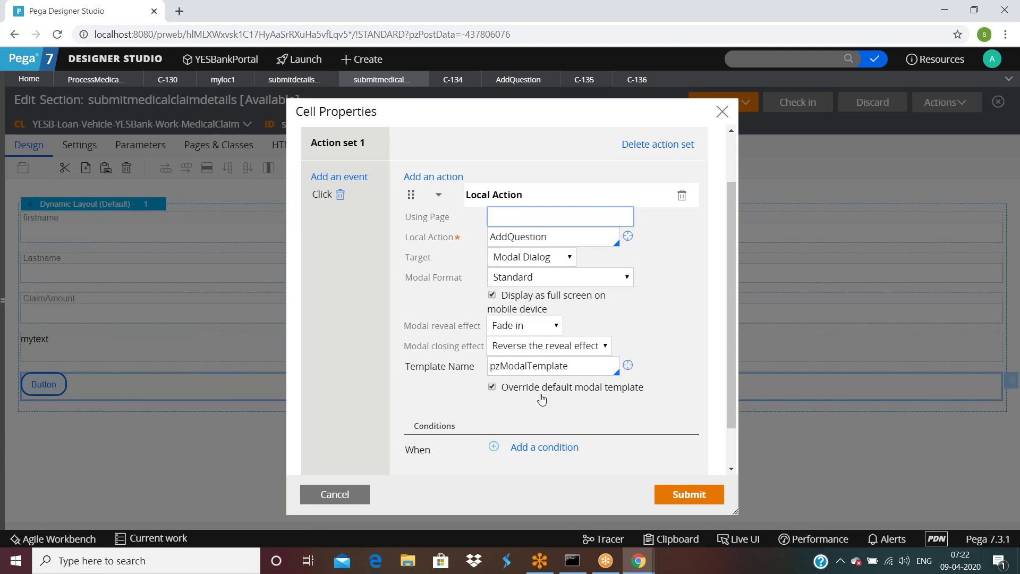
Step: Browse all available action types, close without changes, and return to the ProcessMedicalClaim flow
click(441, 177)
click(503, 195)
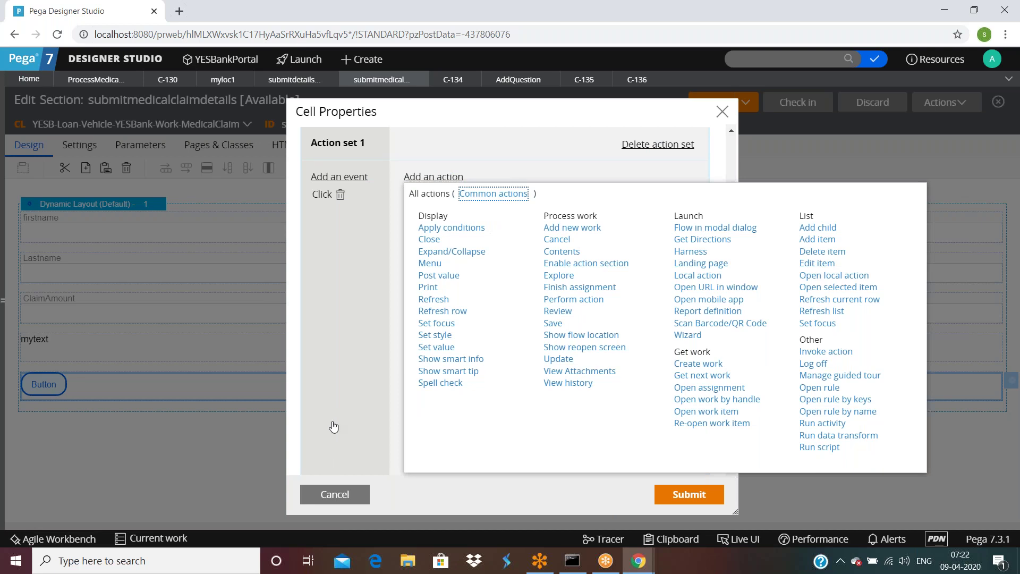
click(335, 495)
click(336, 495)
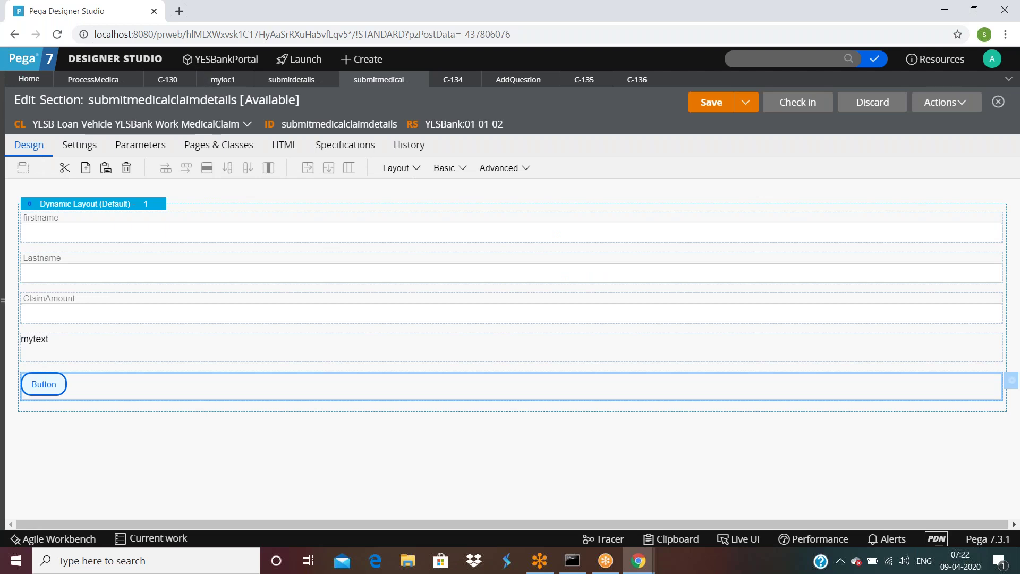
click(99, 80)
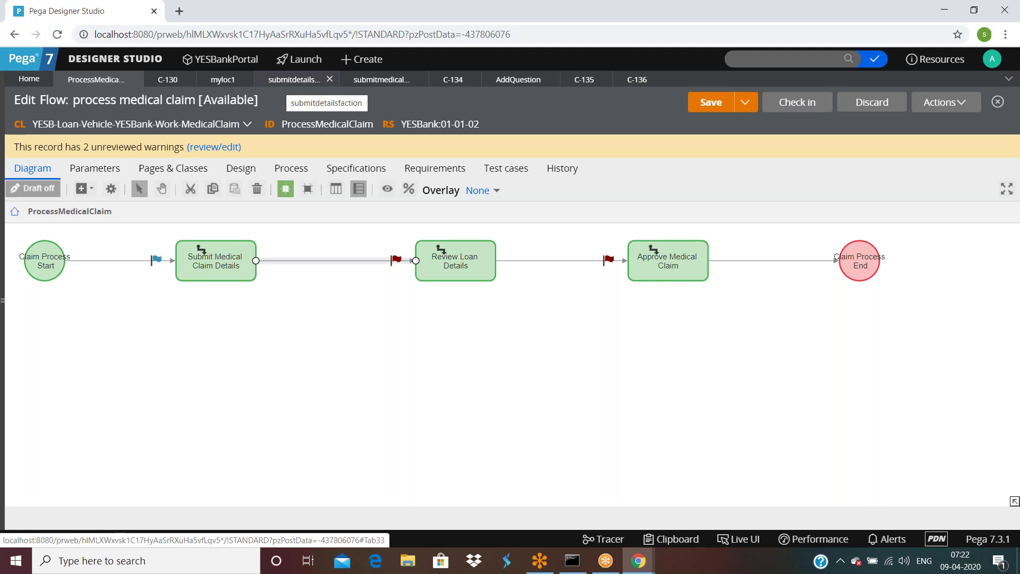
Step: Show the Submit Medical Claim Details assignment's Optimization settings, which list no process optimization properties
double_click(202, 258)
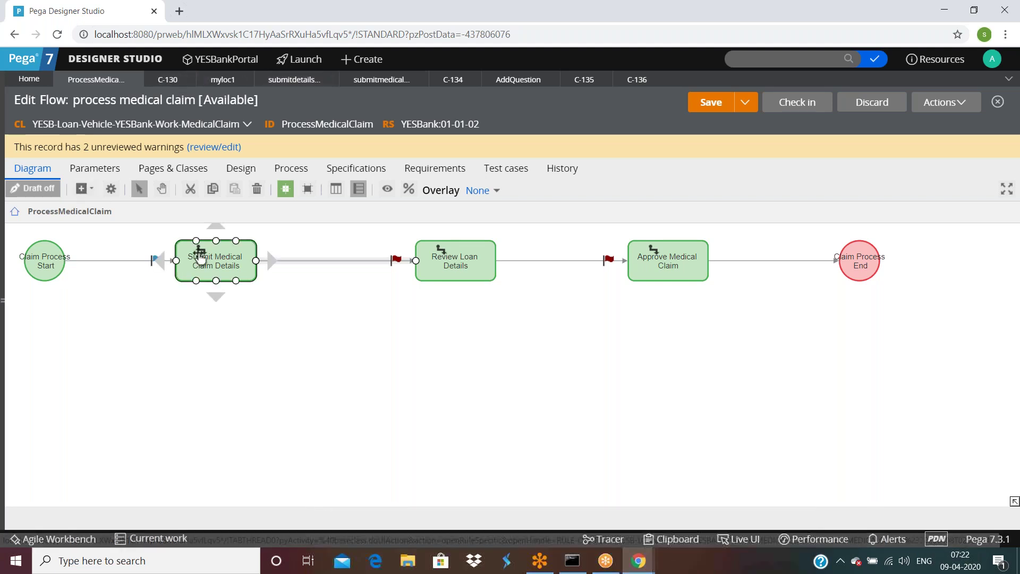
scroll(362, 351, down, 10)
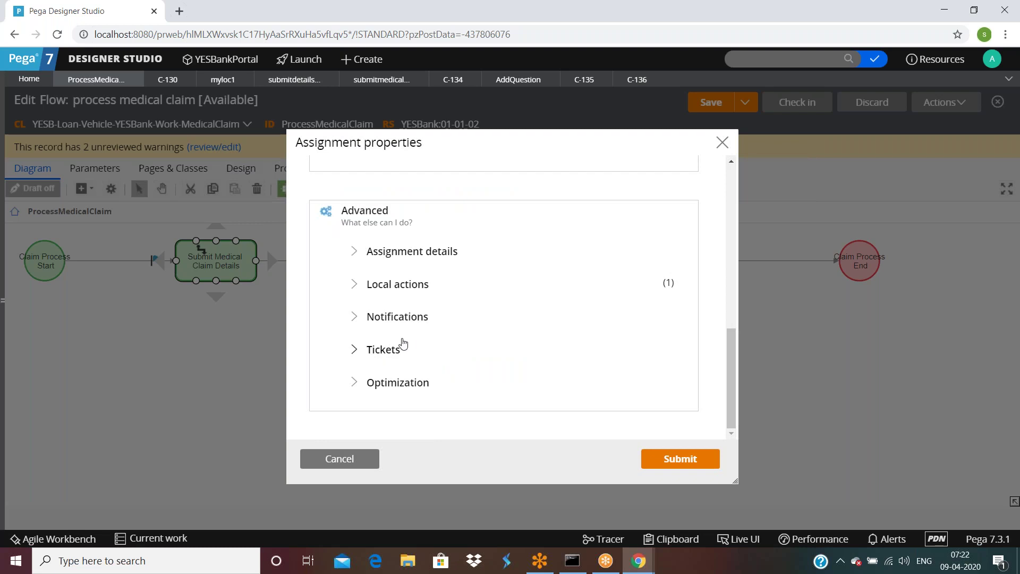
click(353, 383)
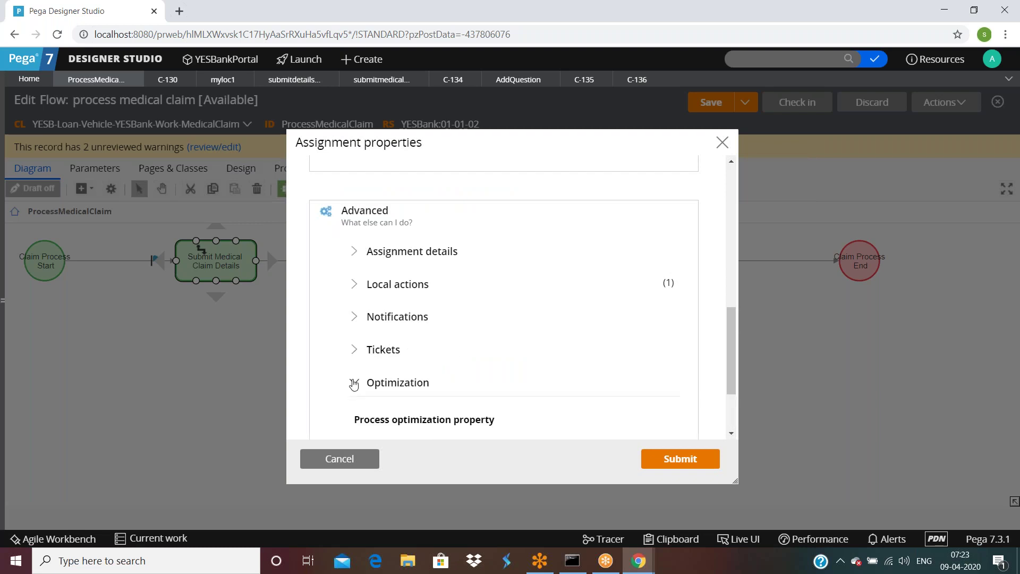
scroll(414, 367, down, 2)
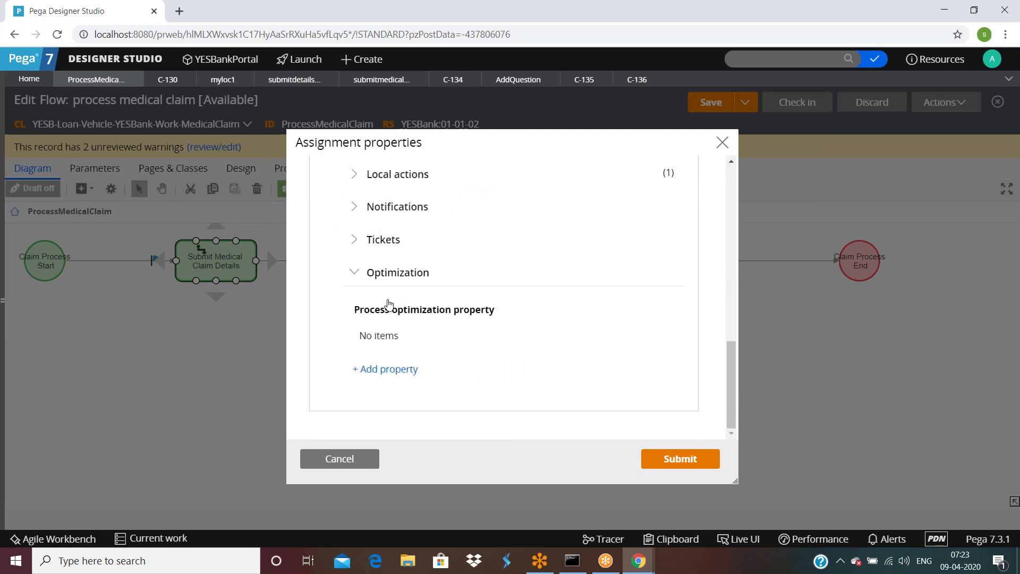
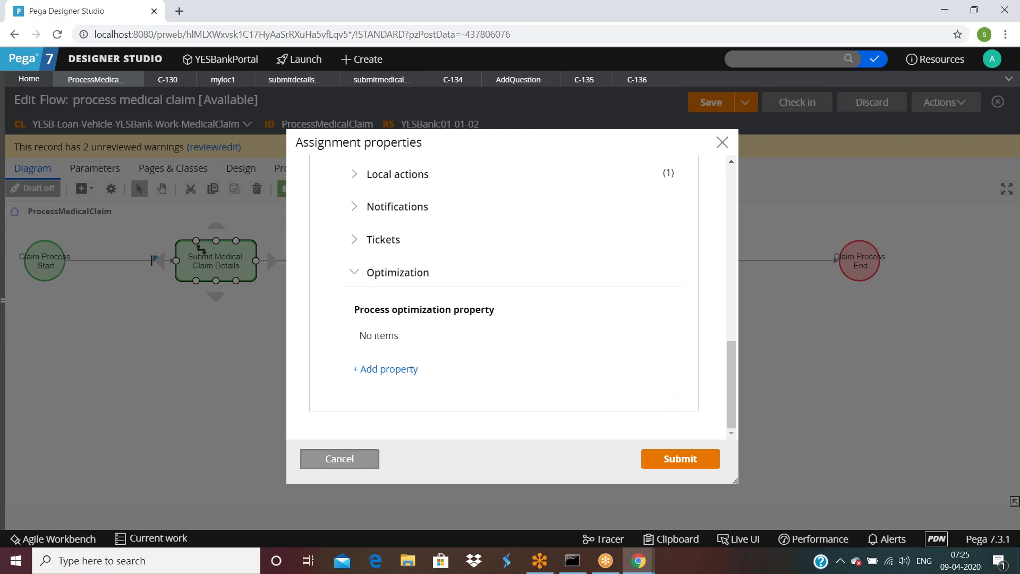
Step: Cancel the assignment dialog, close cases C-136, C-135 (discarding changes), C-134 and C-130, then show Recent items
click(310, 461)
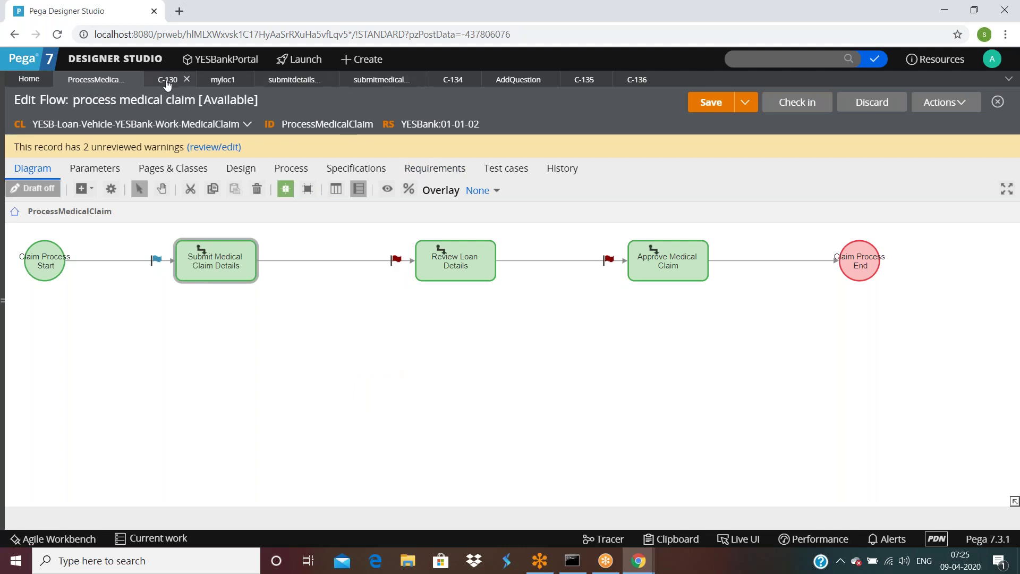
click(25, 275)
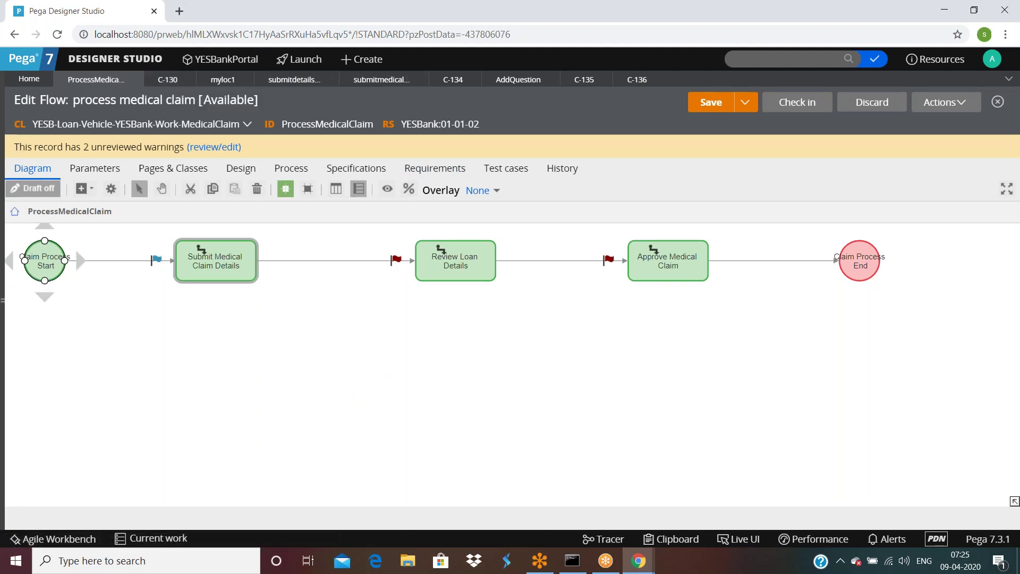
click(657, 79)
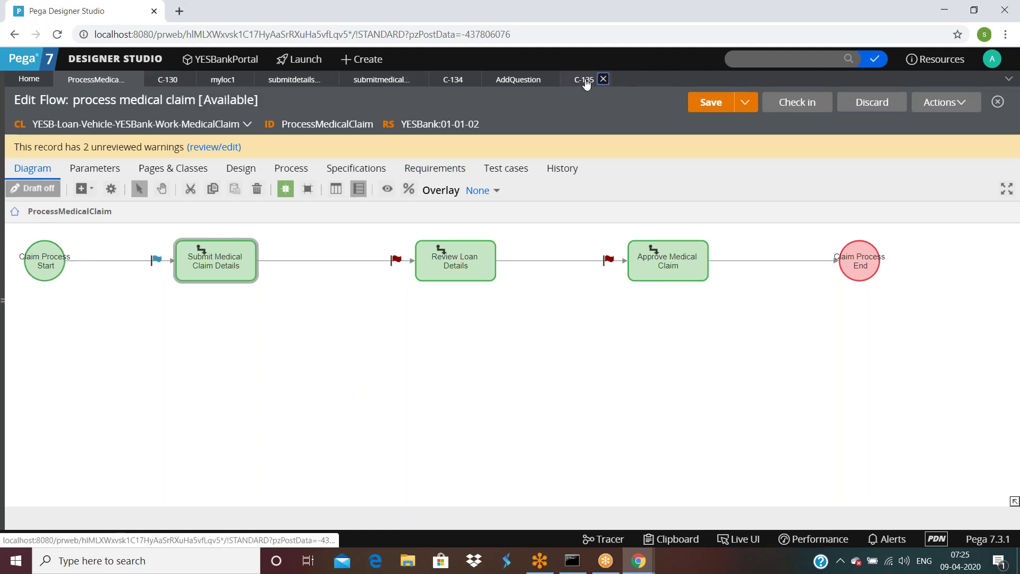
click(587, 80)
click(594, 337)
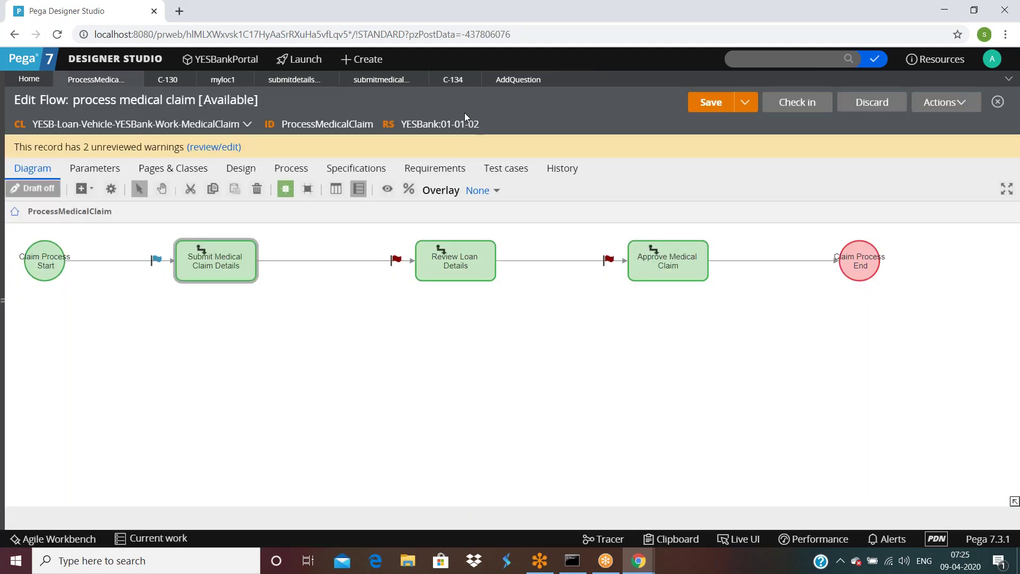
click(471, 80)
click(189, 80)
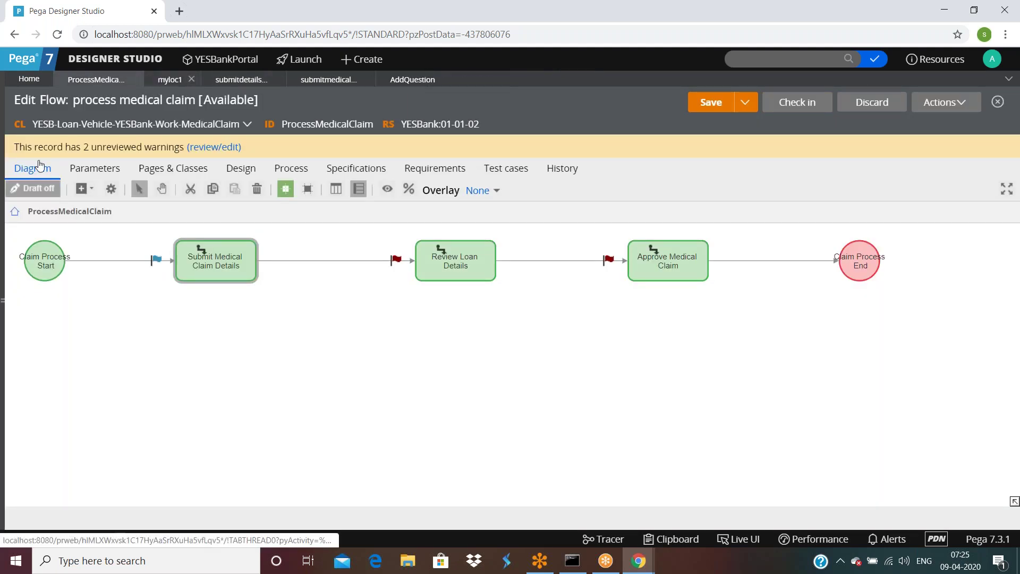
click(3, 295)
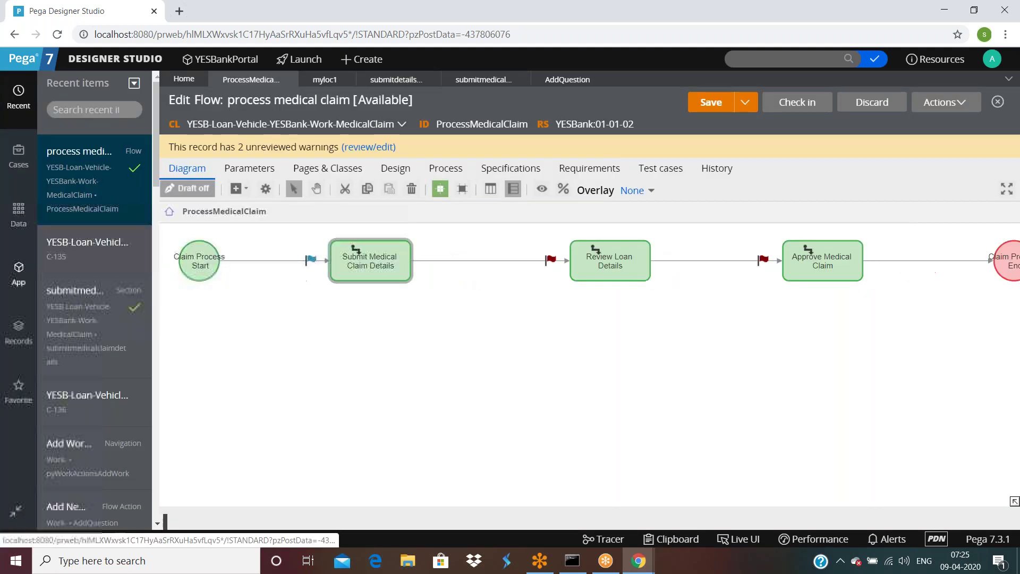
Step: Open case C-132 from the MedicalClaim instances and begin its pending assignment
click(16, 276)
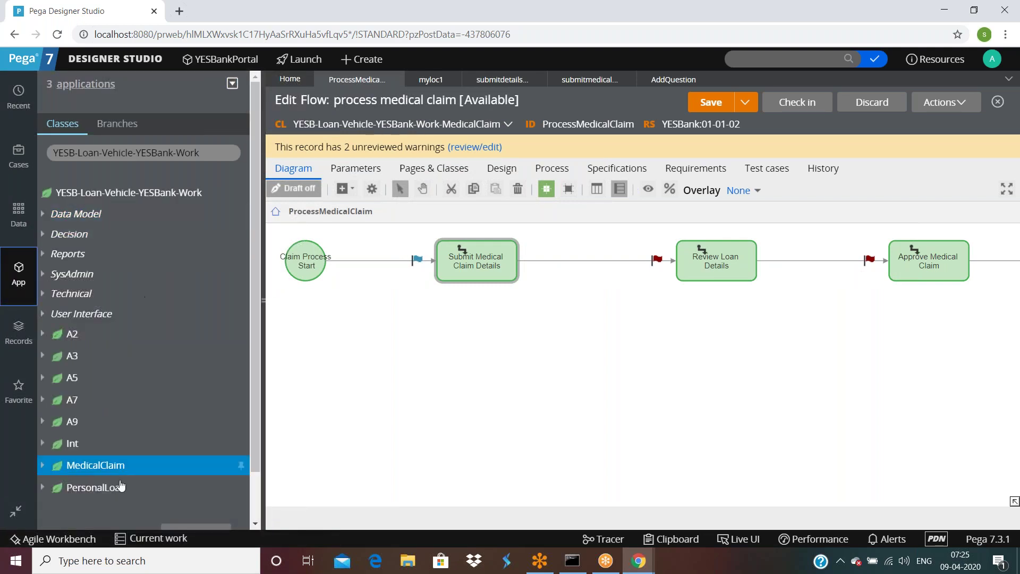
click(99, 465)
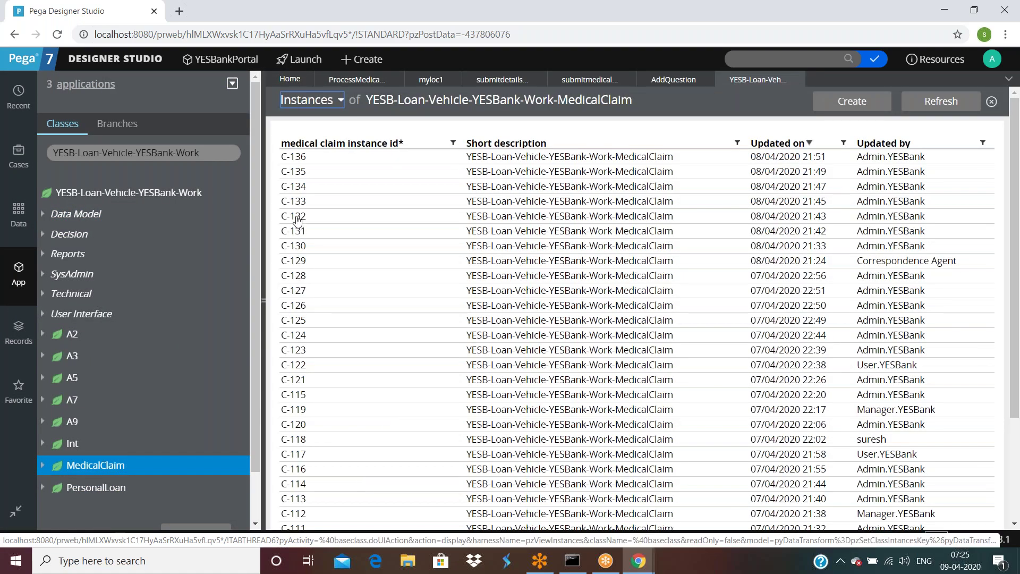
click(295, 227)
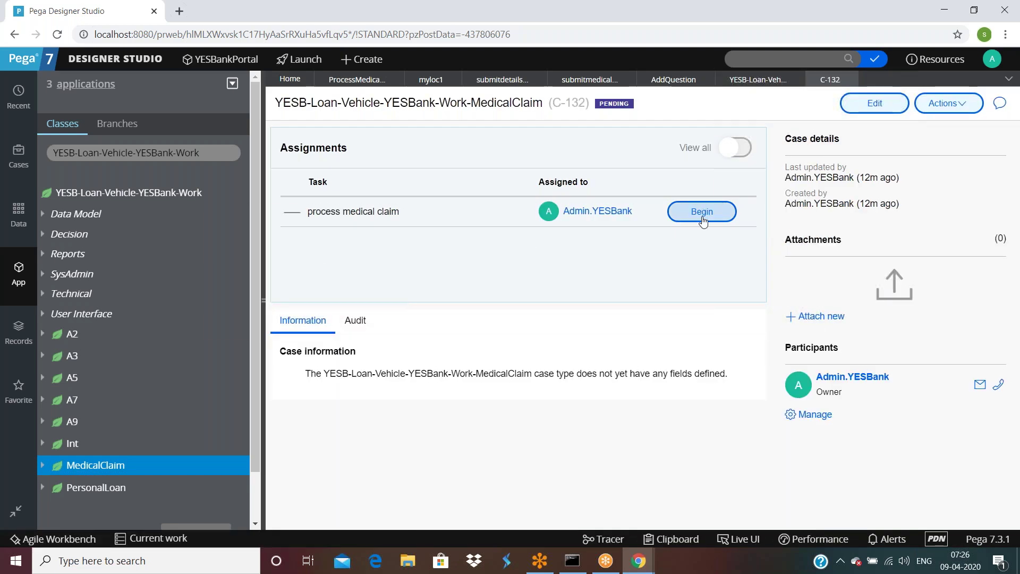
click(701, 212)
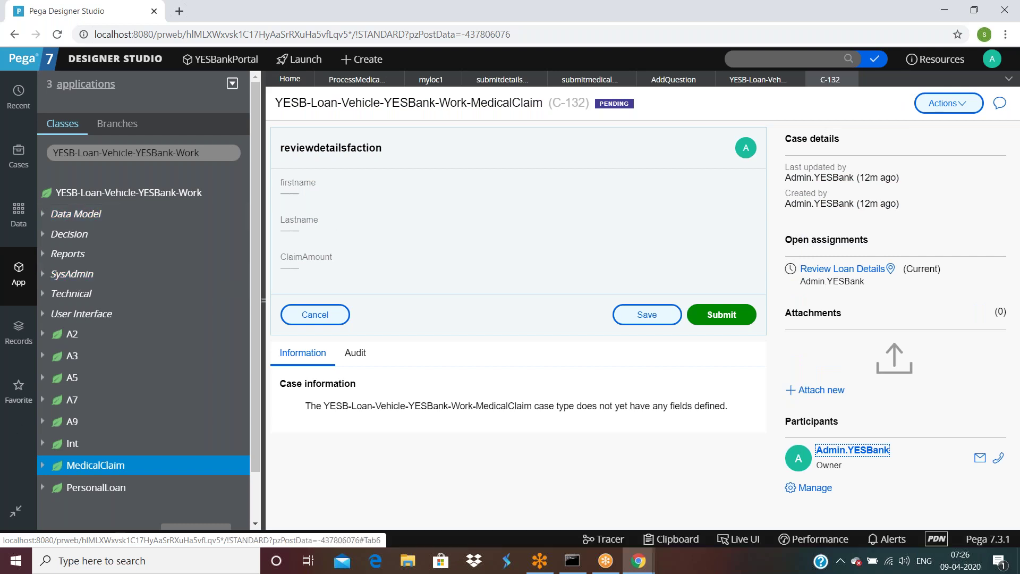
Step: Return to the MedicalClaim instances list and hide the class explorer to widen it
click(99, 467)
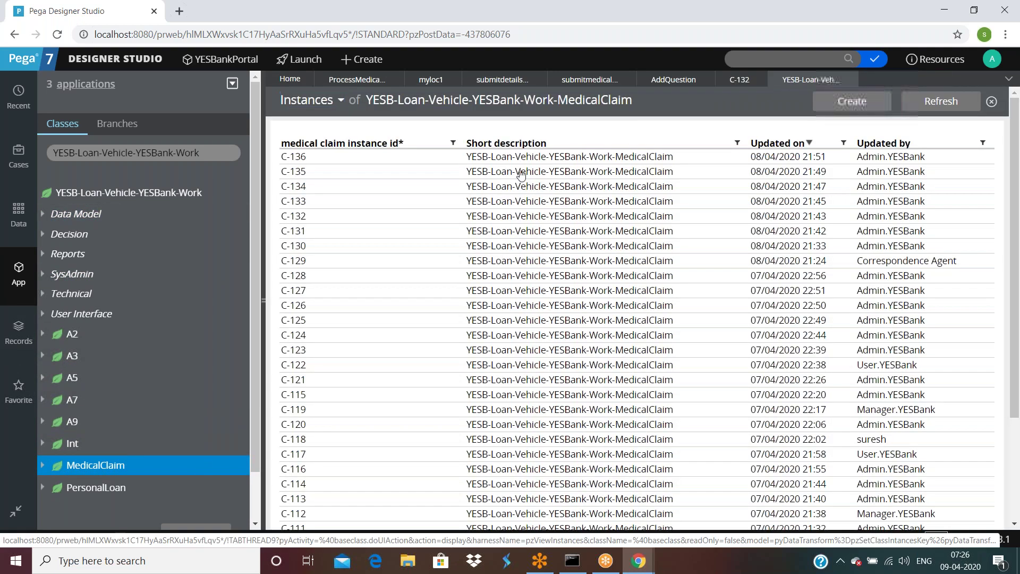
scroll(555, 319, down, 3)
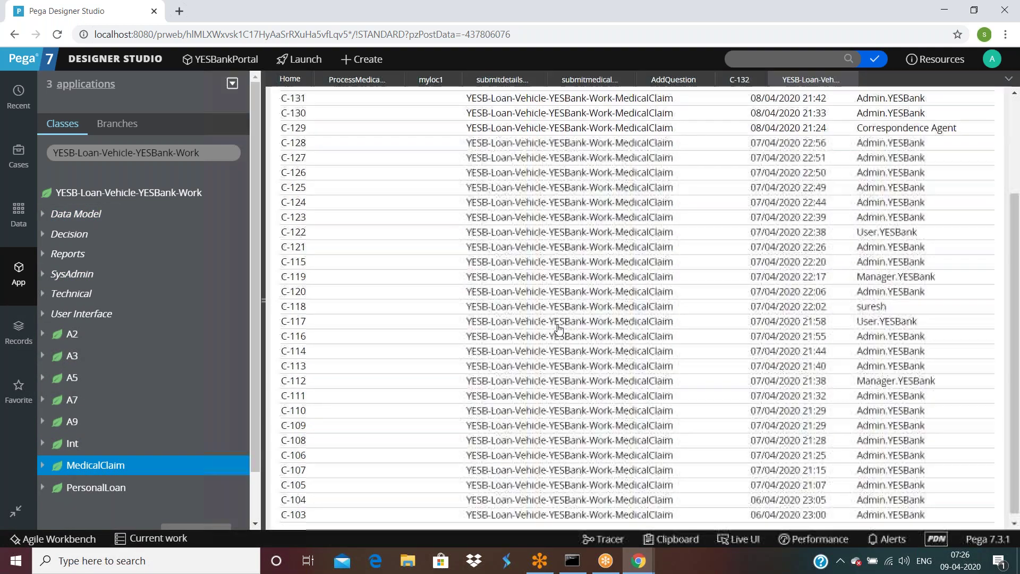
scroll(558, 325, up, 3)
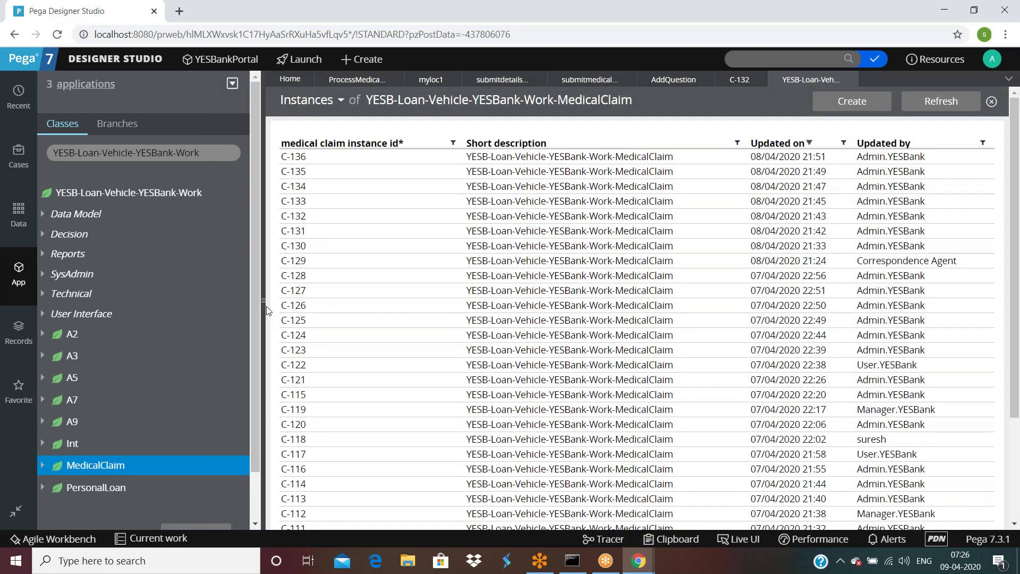
drag(264, 302, 5, 282)
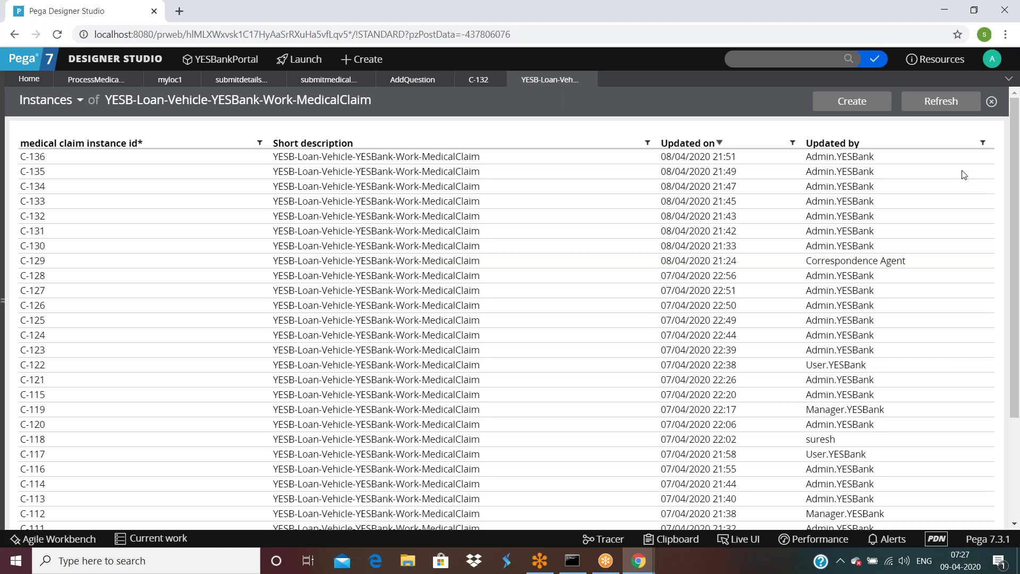
Step: Expand the work class's Data Model > Property list and bring up the Firstname property's actions
click(5, 298)
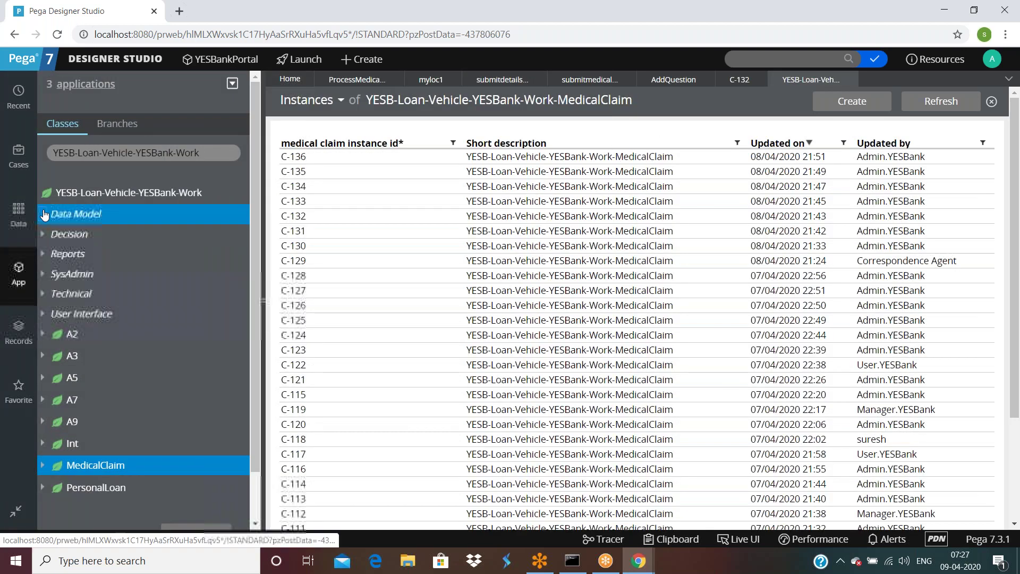
click(43, 214)
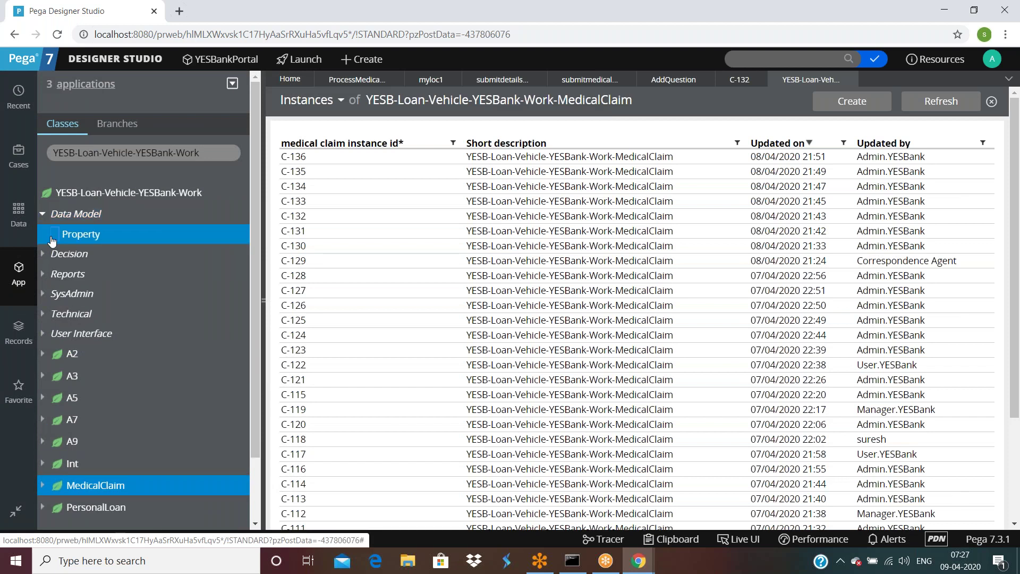
click(54, 234)
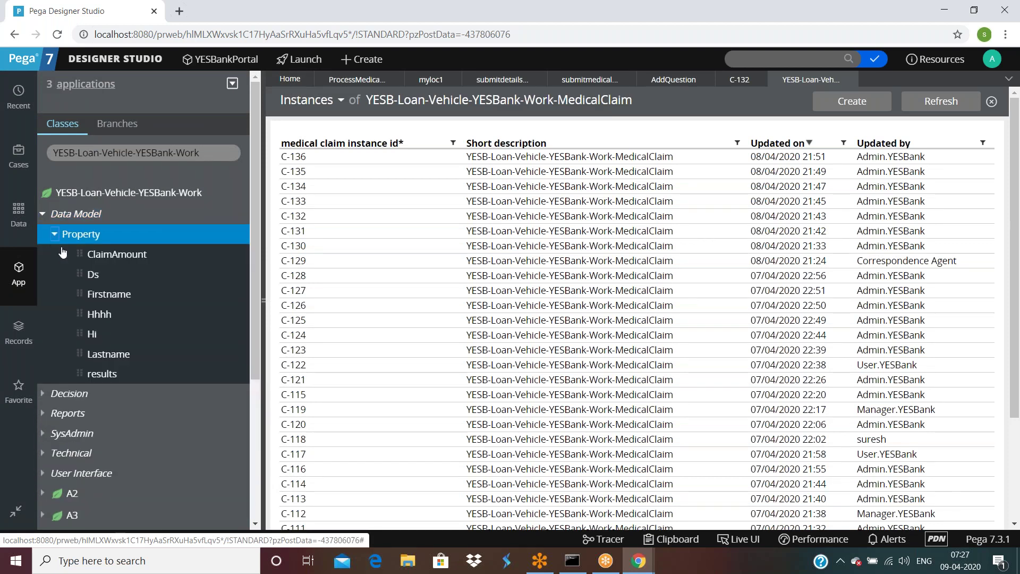
right_click(112, 295)
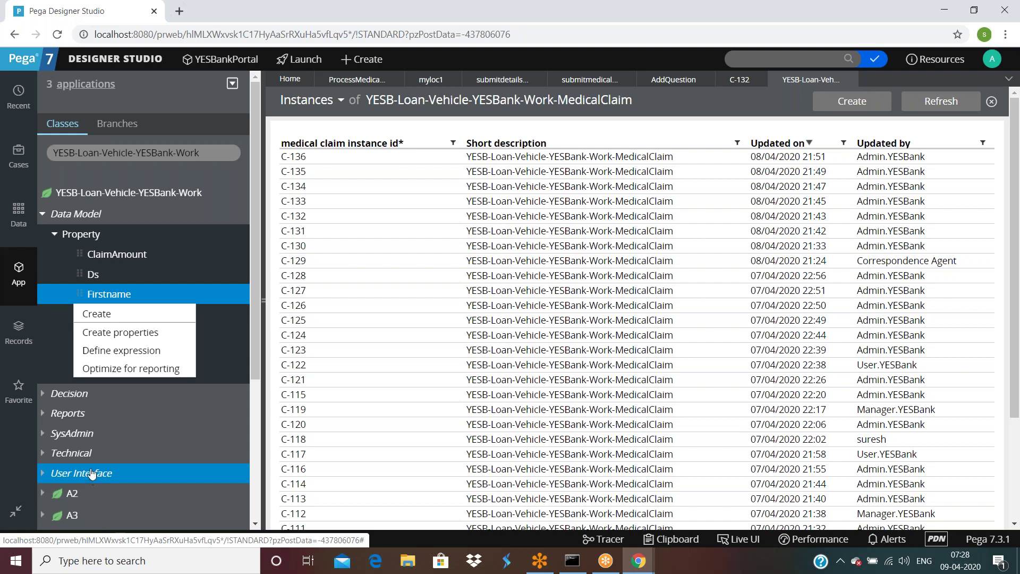
Step: Optimize Firstname for reporting on MedicalClaim(34) only, excluding the Work class group, and continue
click(140, 375)
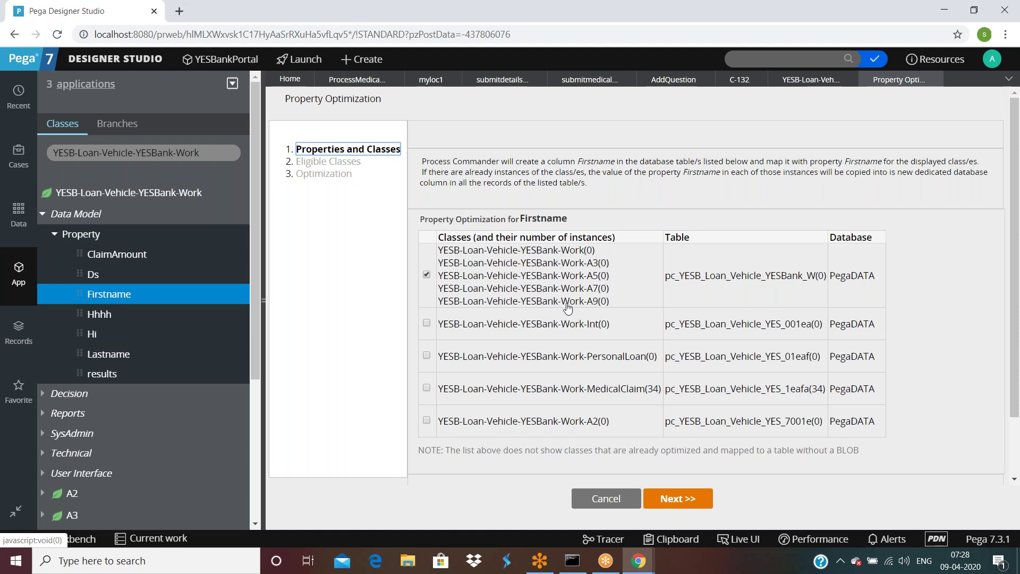
scroll(749, 292, down, 2)
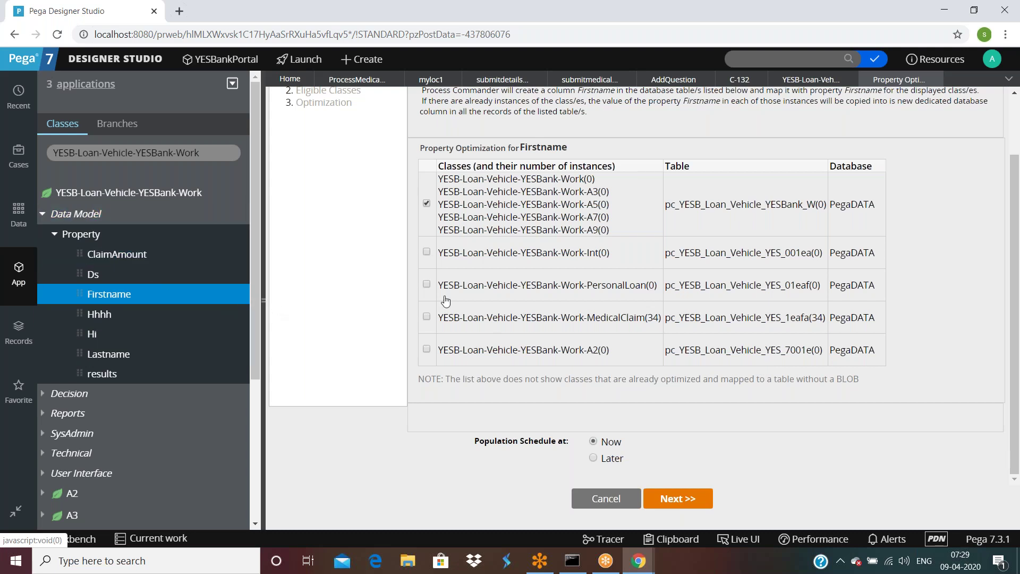
scroll(445, 301, up, 2)
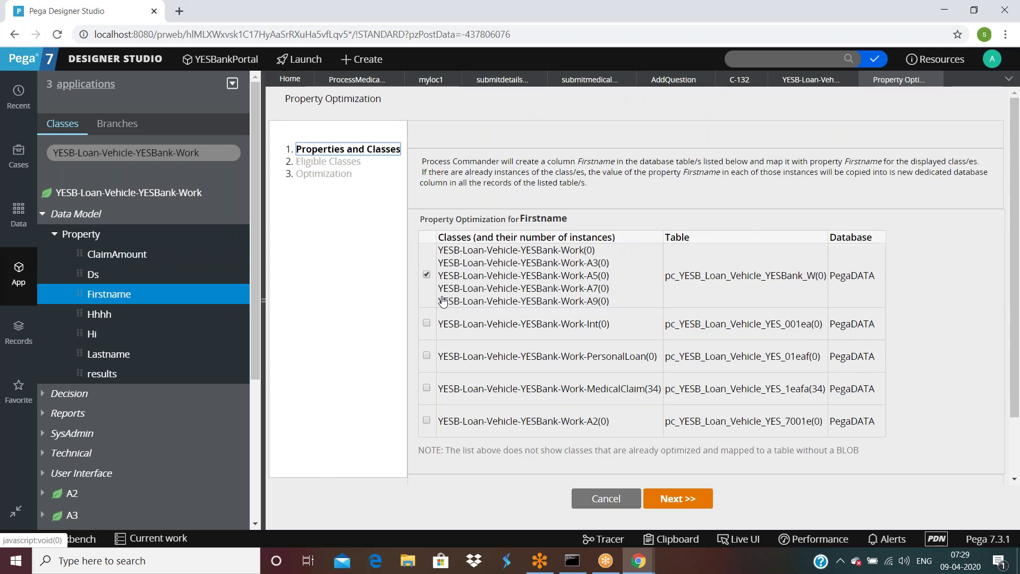
click(426, 275)
click(426, 388)
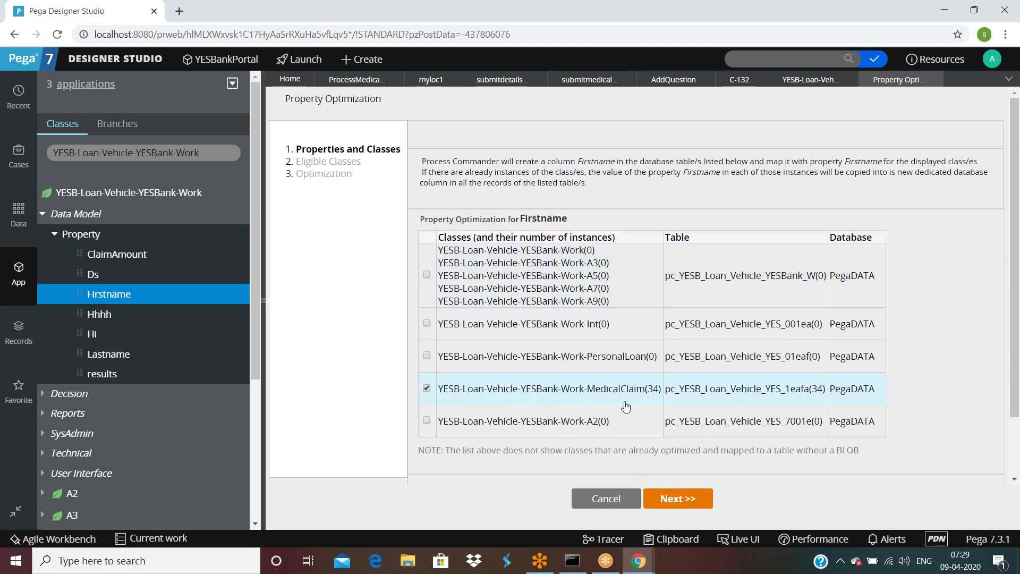
click(675, 497)
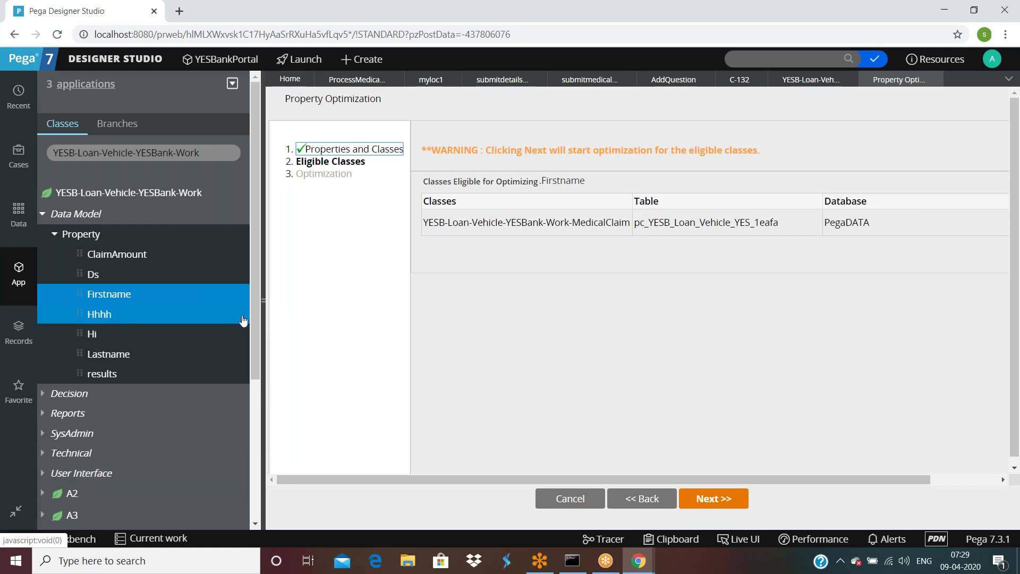
Step: Collapse the class explorer so the Firstname optimization wizard fills the window
click(16, 511)
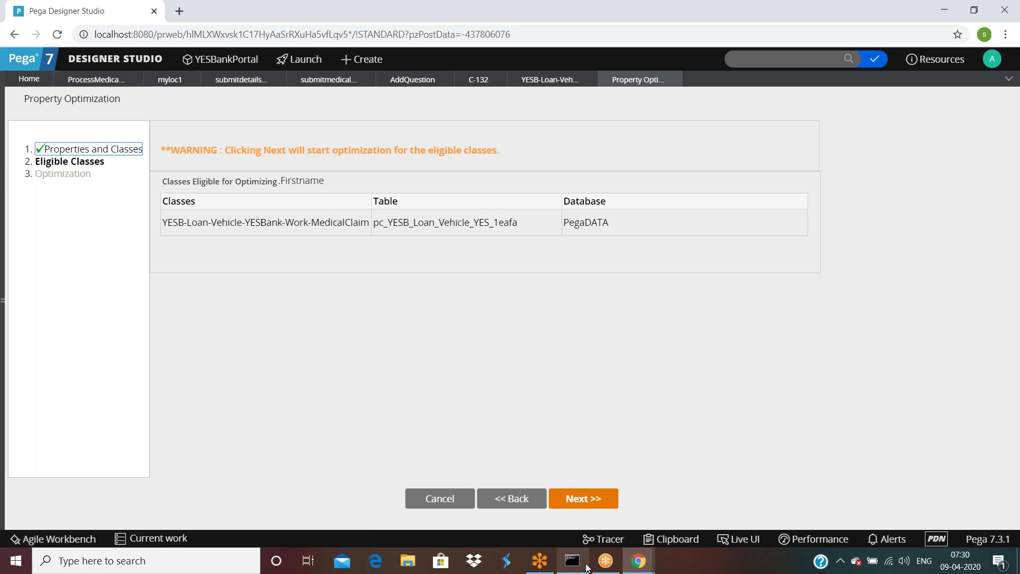
mouse_move(635, 567)
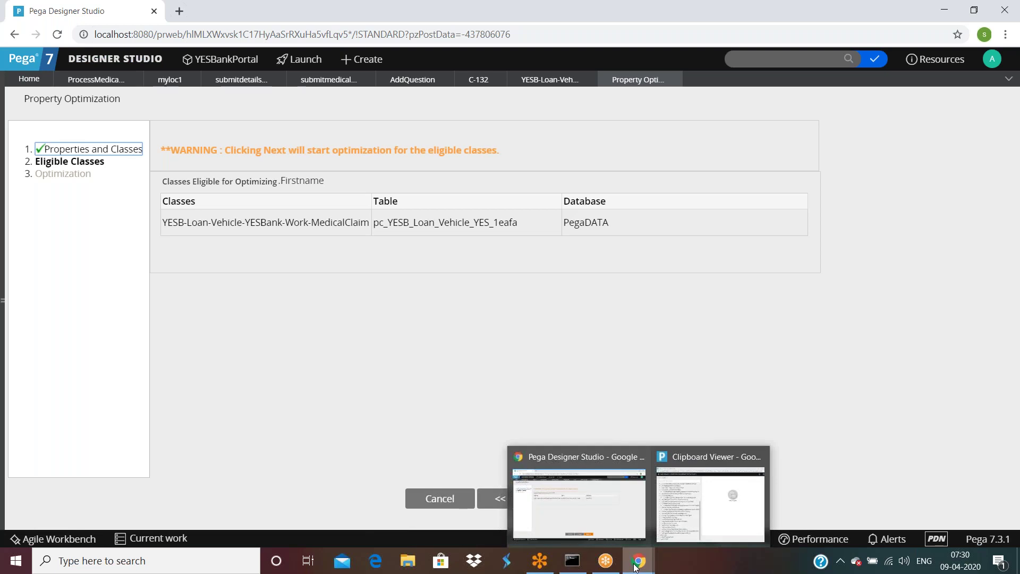
click(123, 60)
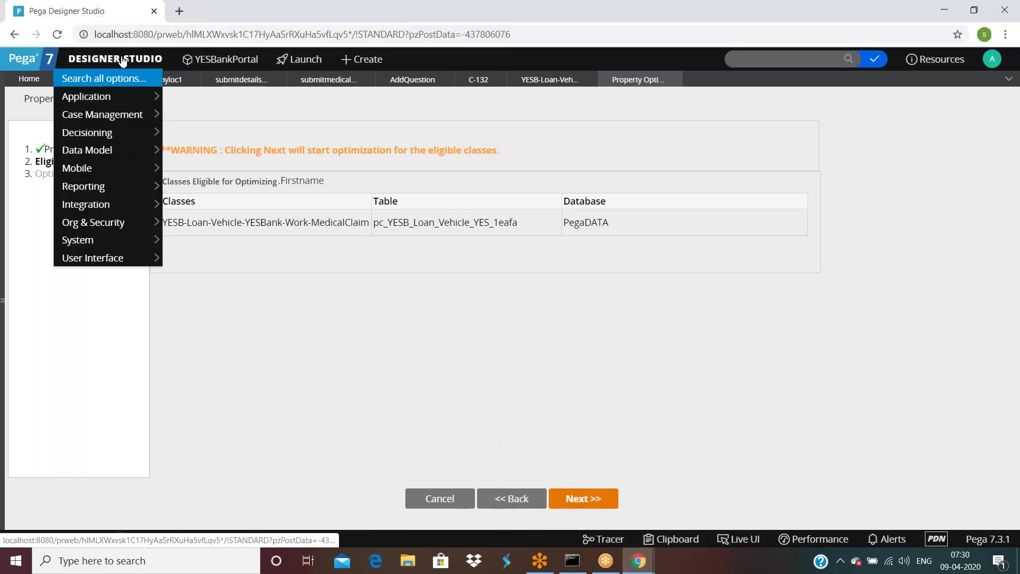
mouse_move(133, 150)
mouse_move(221, 153)
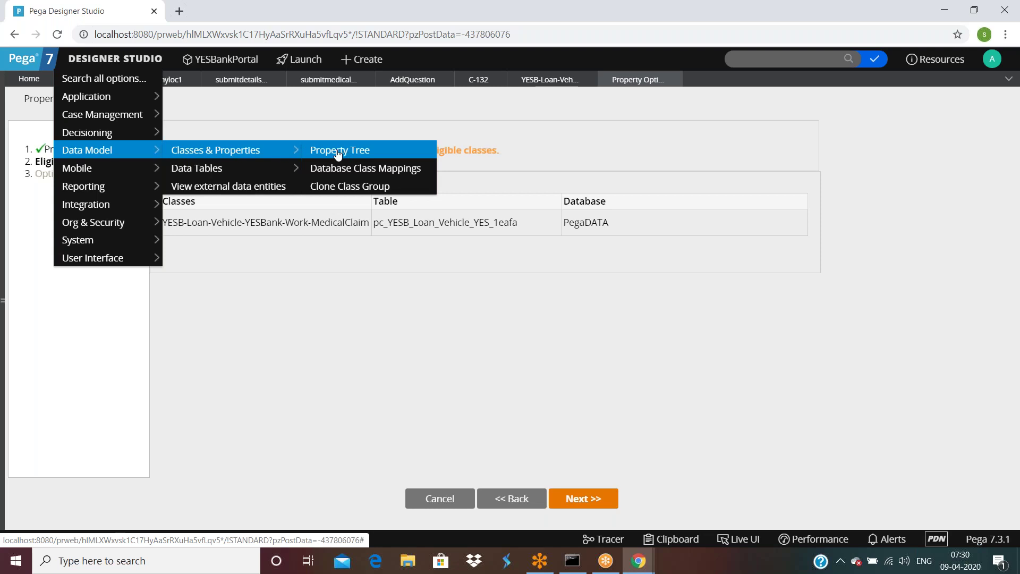
mouse_move(87, 240)
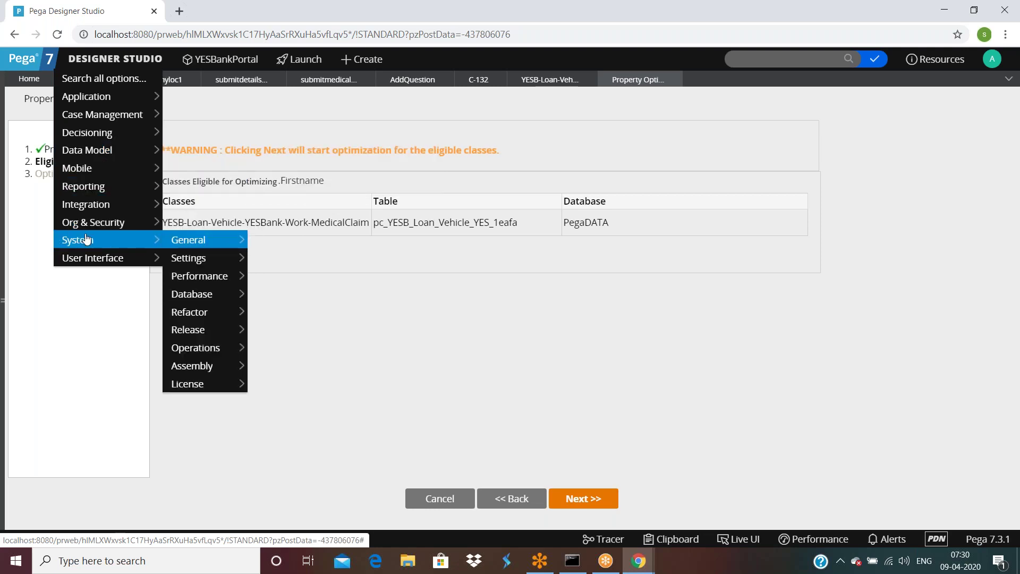
mouse_move(195, 314)
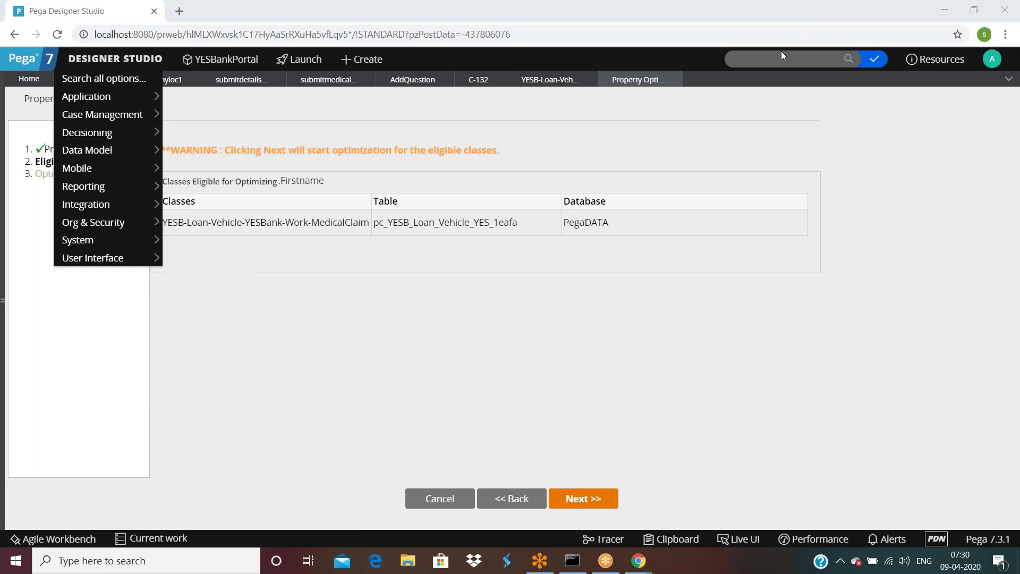
mouse_move(93, 257)
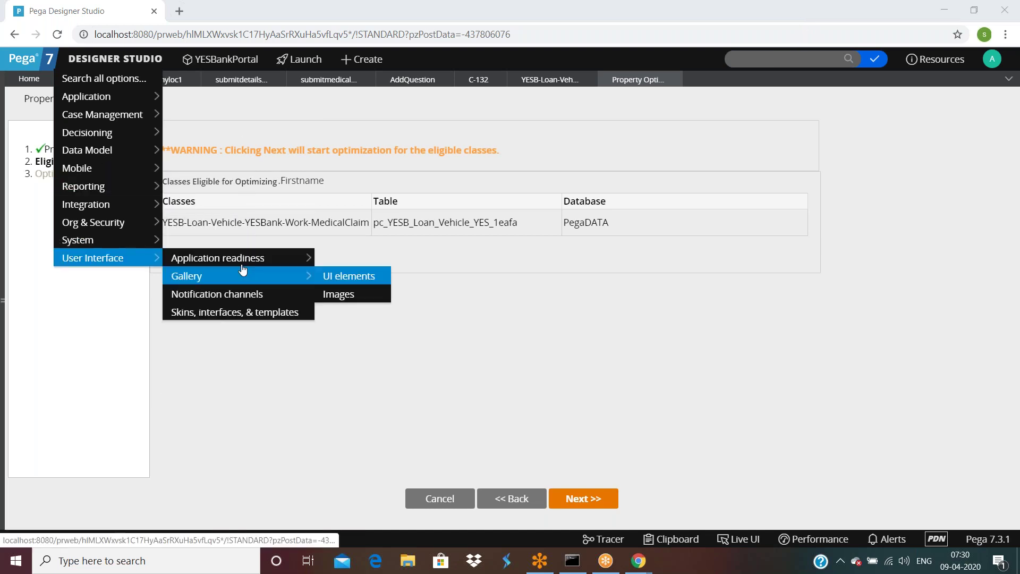
mouse_move(234, 258)
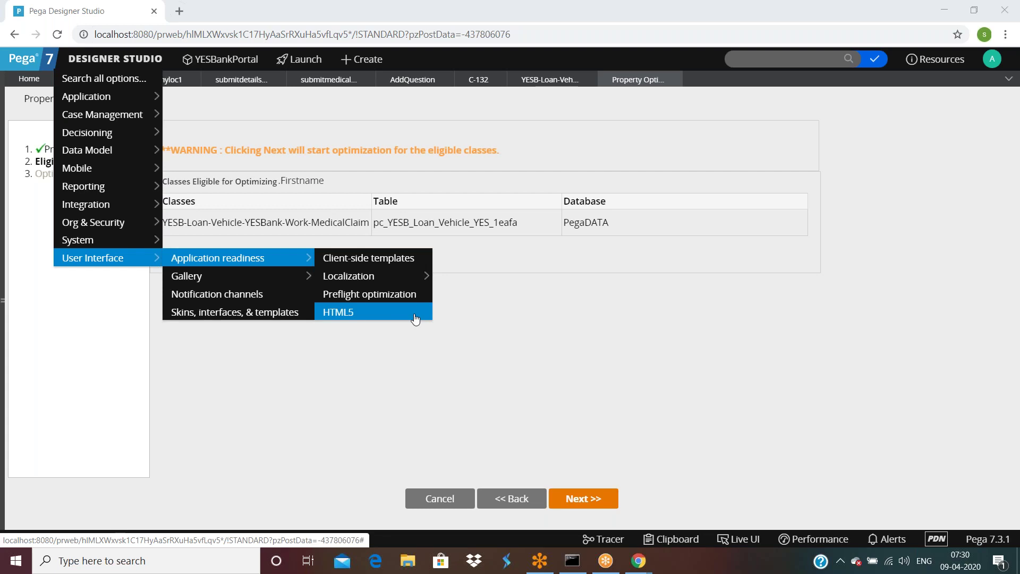
mouse_move(202, 239)
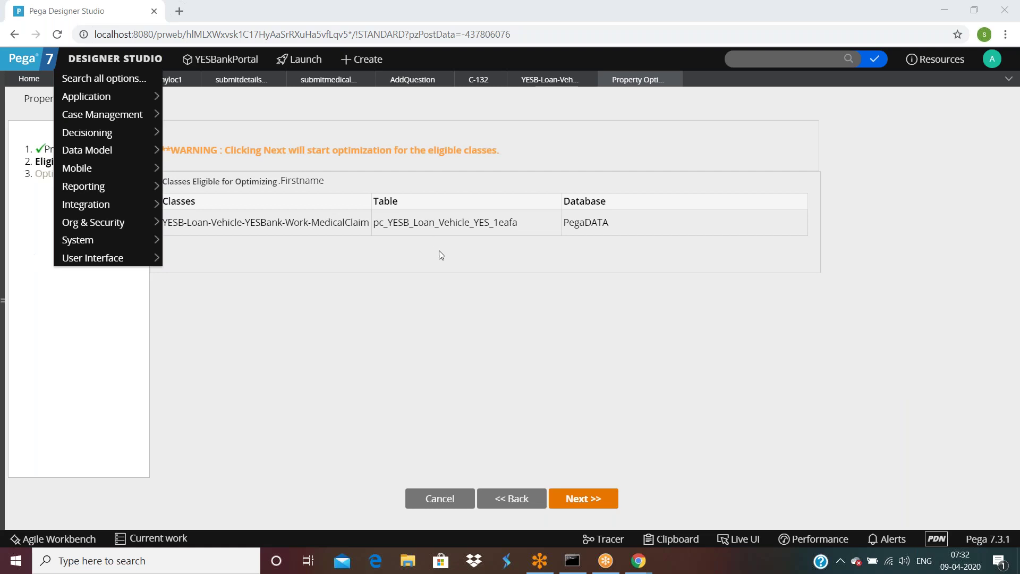
click(479, 291)
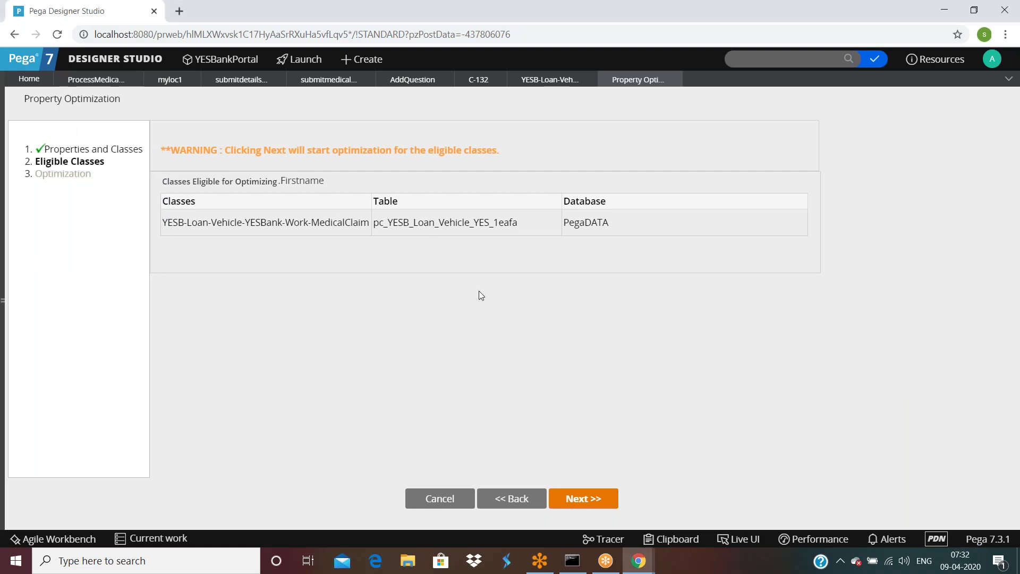
Step: Open Submit Medical Claim Details properties, add an empty optimization property, and collapse Optimization
click(106, 80)
double_click(239, 254)
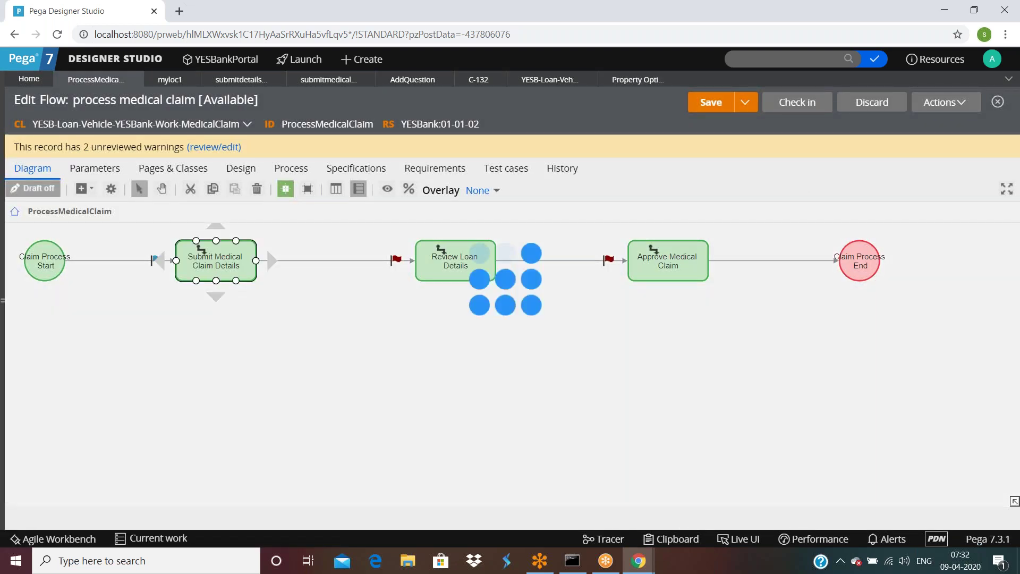
scroll(378, 339, down, 10)
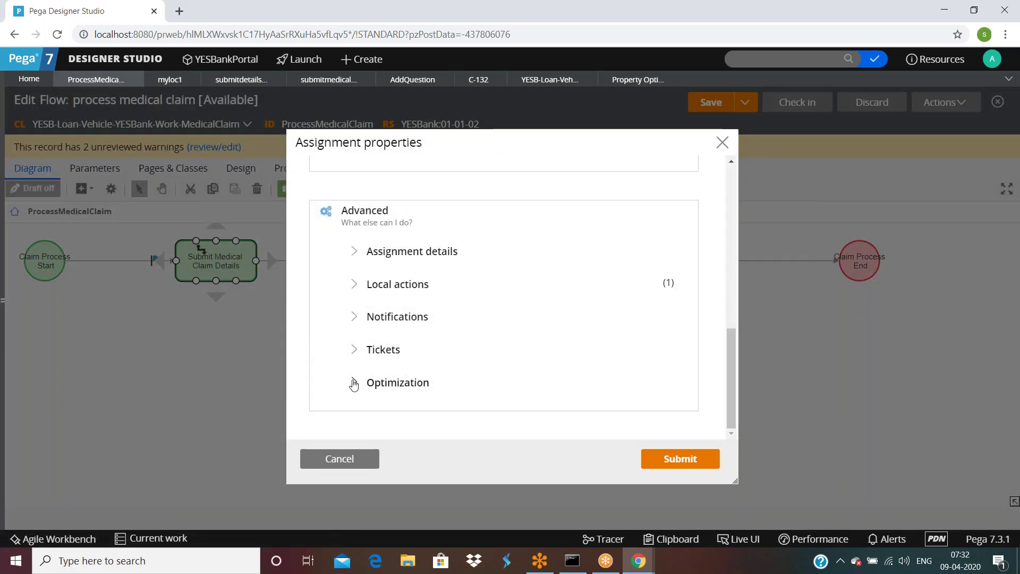
click(356, 378)
scroll(421, 358, down, 2)
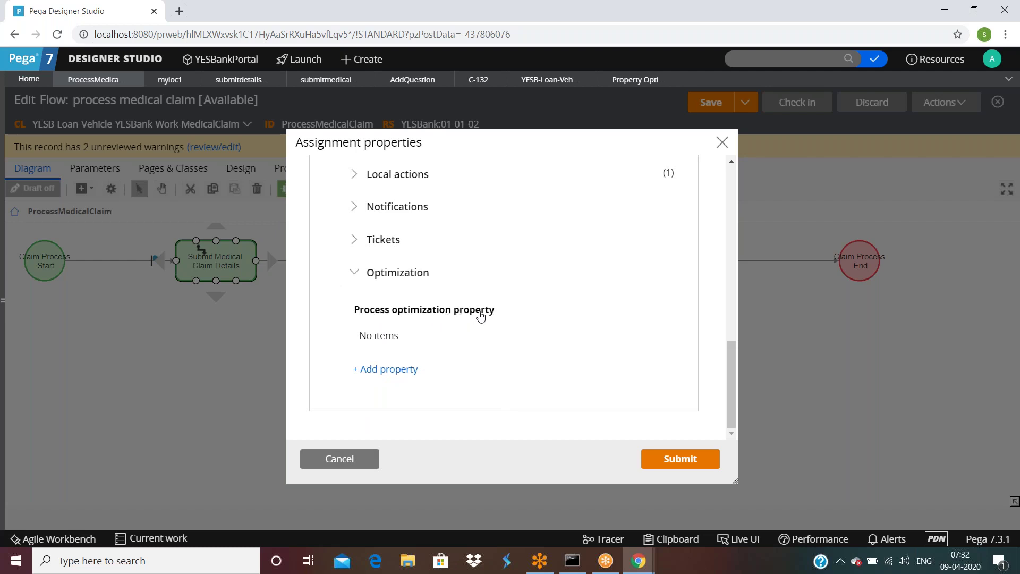
click(385, 369)
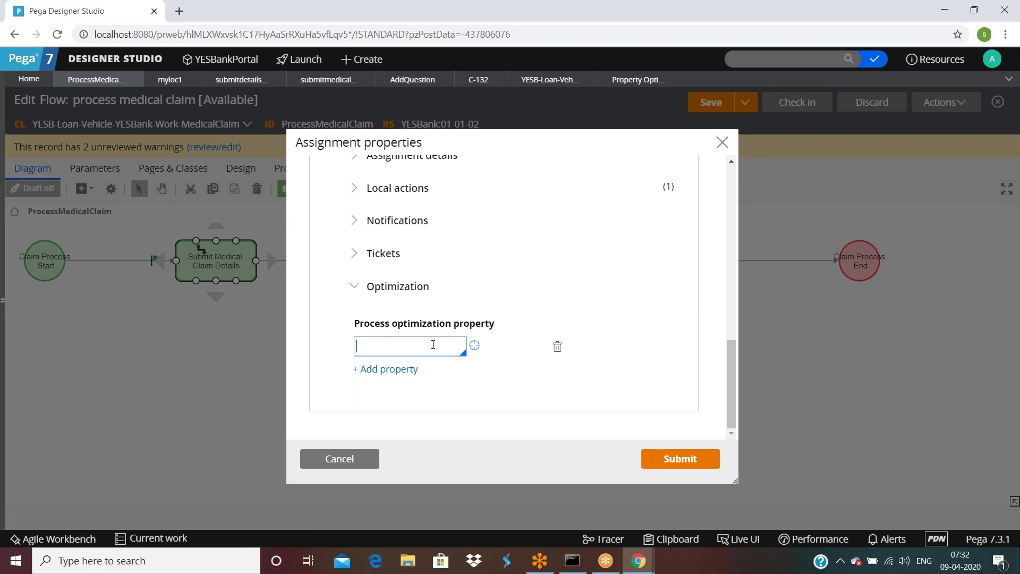
click(353, 286)
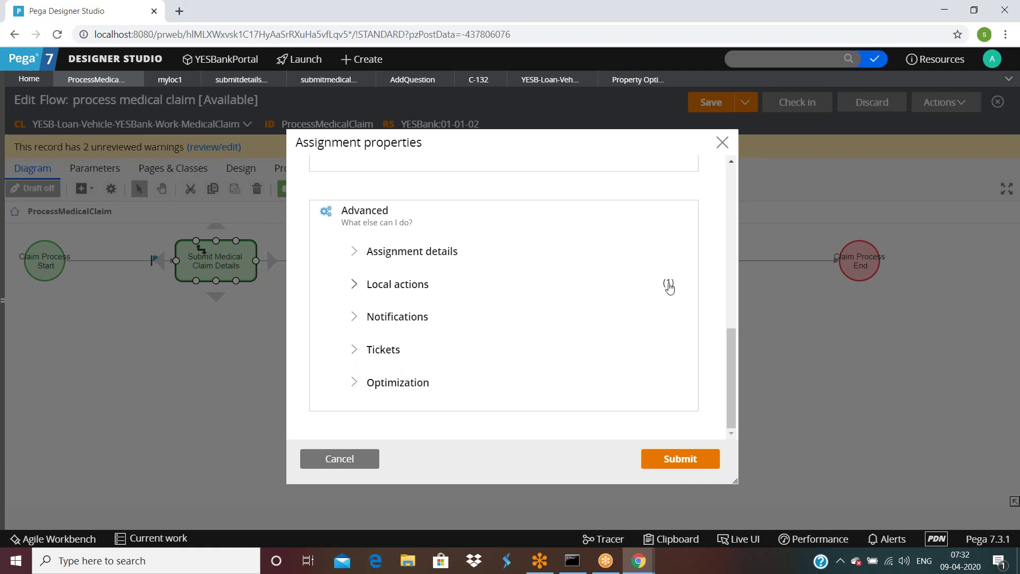
Step: Review the step's routing choices, leaving routing set to Current operator
scroll(639, 360, up, 4)
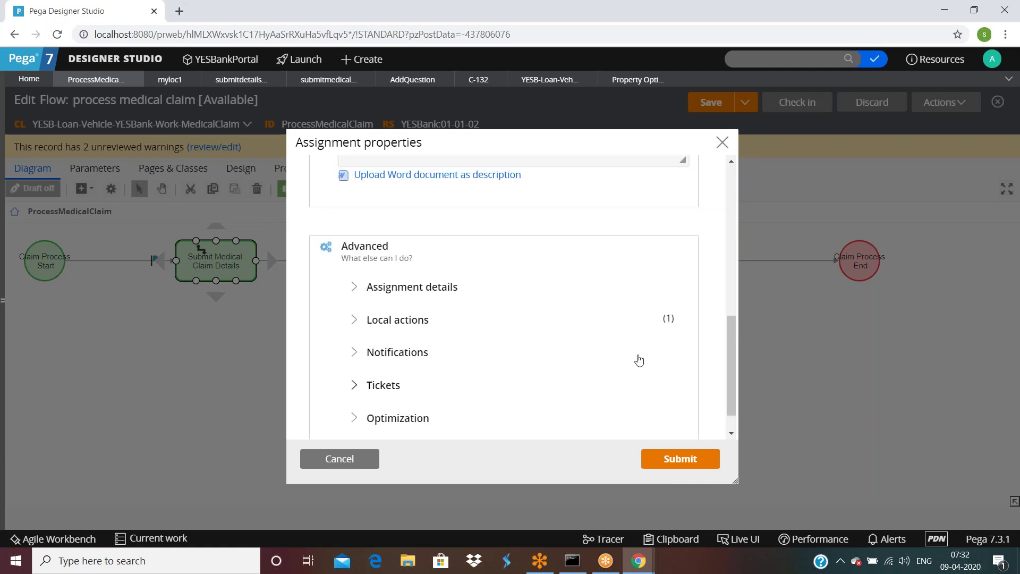
scroll(639, 360, down, 3)
scroll(627, 358, up, 5)
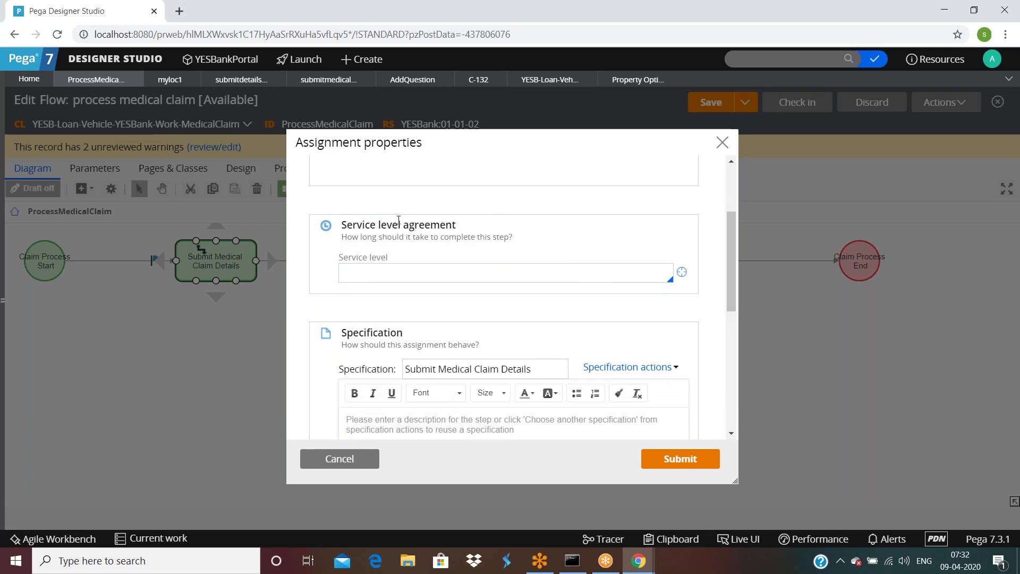
scroll(441, 273, up, 3)
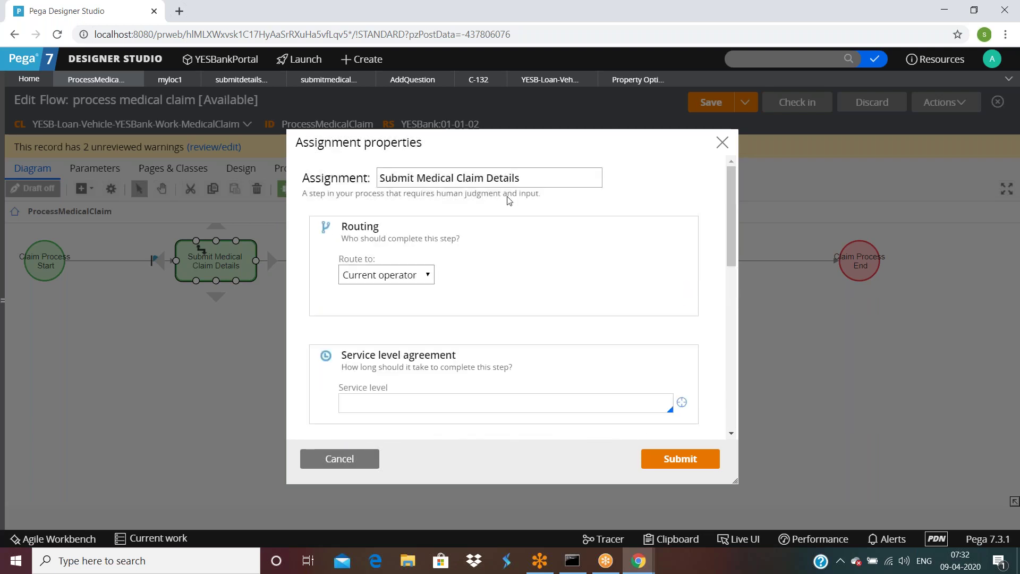
click(404, 277)
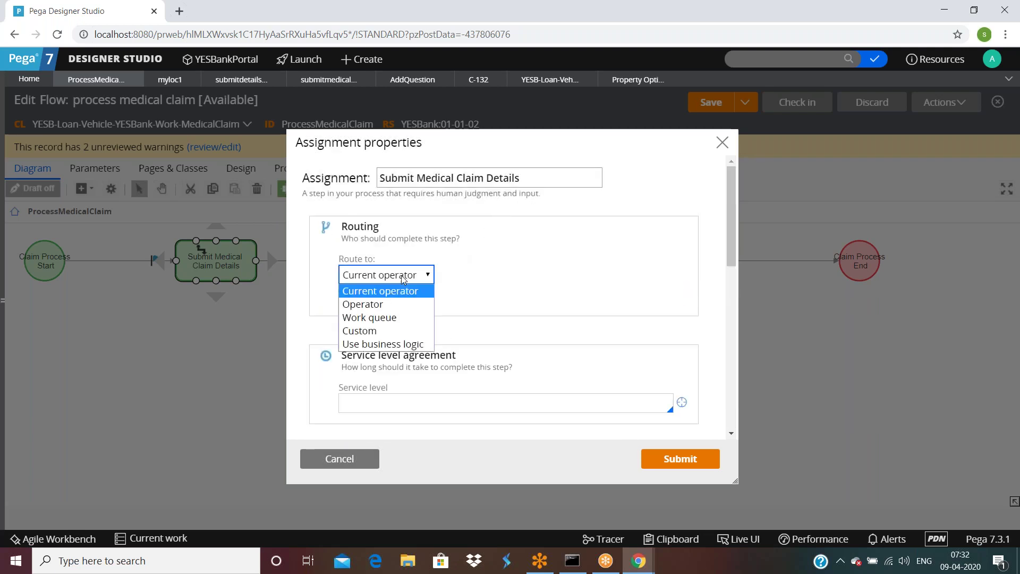
click(494, 282)
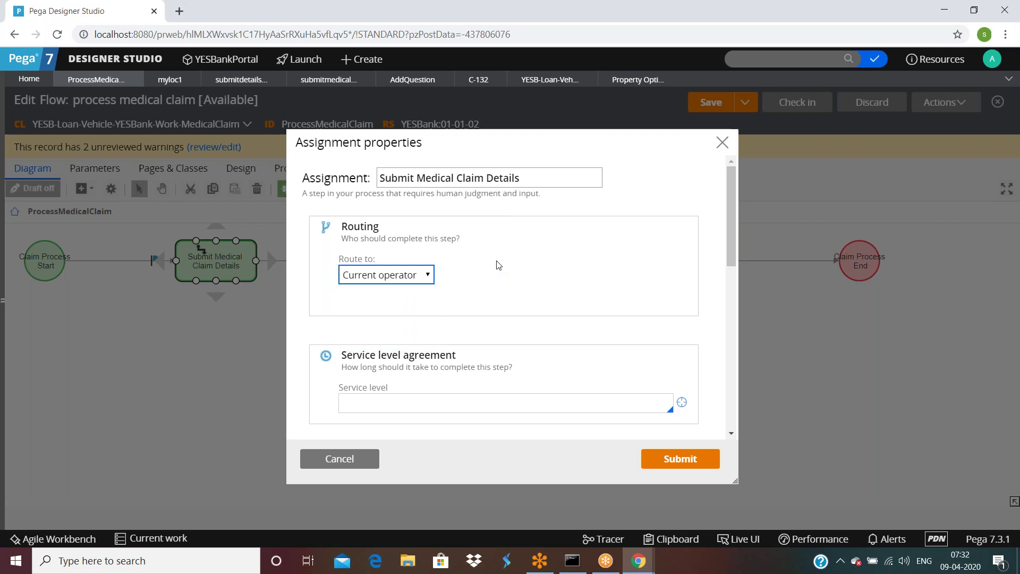
double_click(419, 260)
click(395, 320)
Step: Cancel the step properties and review the Claim Process Start shape's work status unchanged
click(338, 458)
double_click(42, 257)
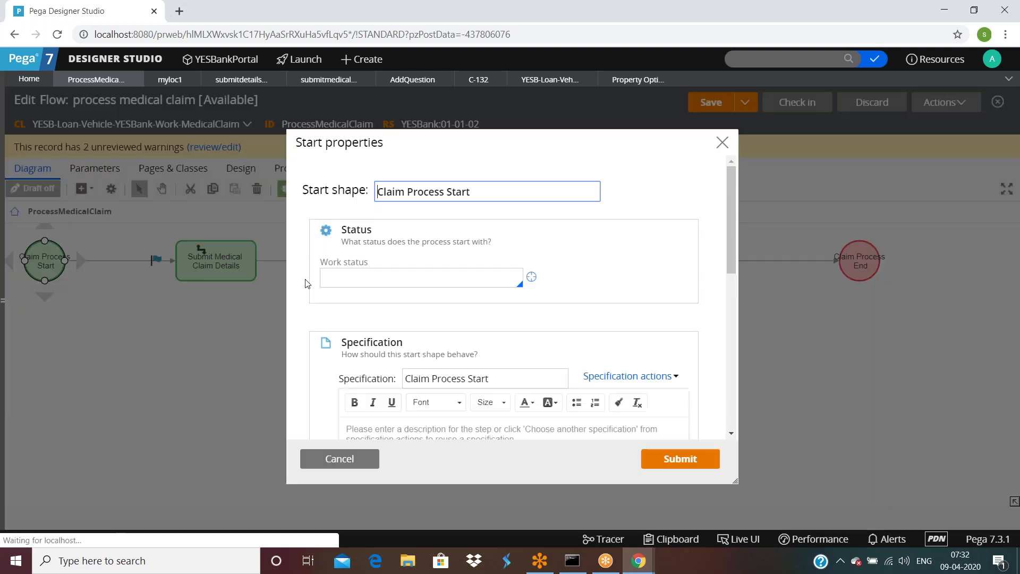
scroll(452, 218, down, 3)
scroll(451, 218, up, 3)
click(401, 276)
scroll(402, 276, down, 5)
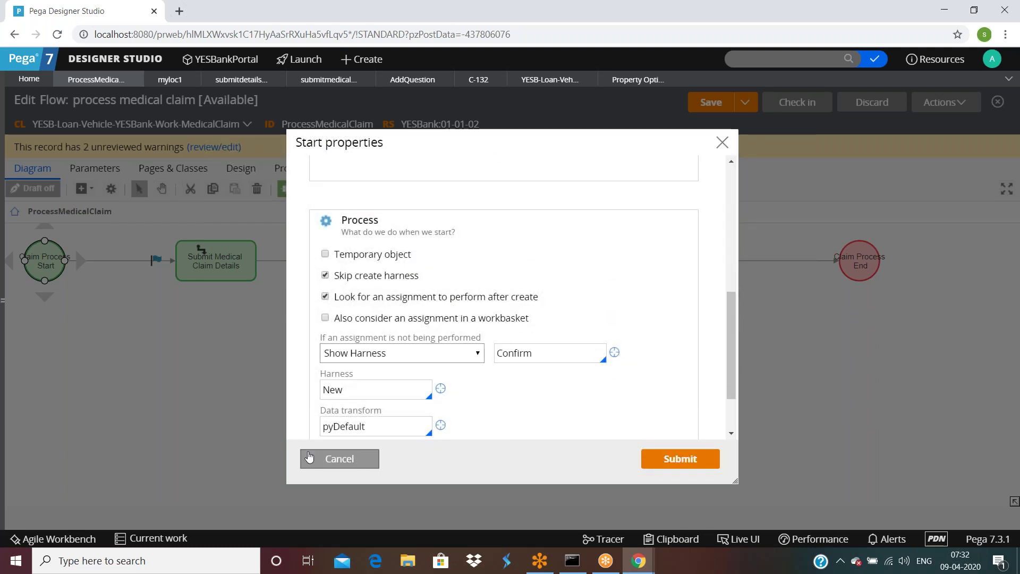
click(308, 457)
Step: Review the Claim Process End shape's flow result and work status options, closing it unchanged
double_click(869, 263)
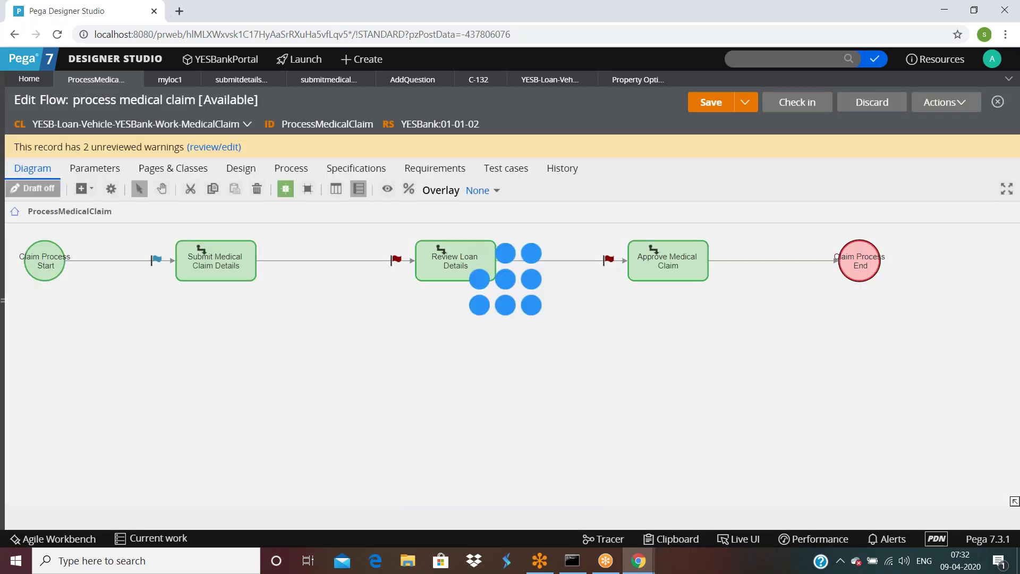
scroll(495, 286, down, 2)
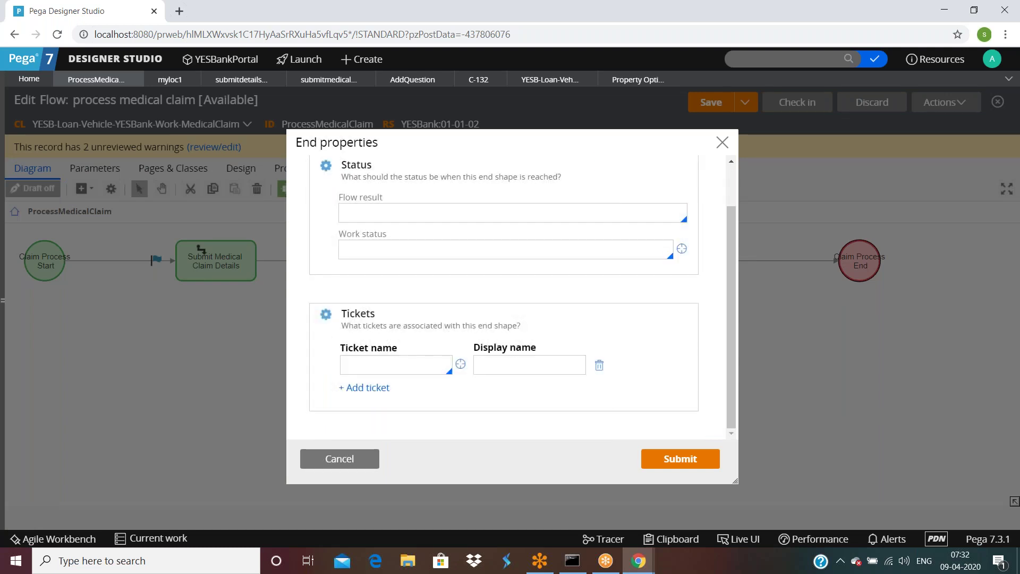
click(433, 212)
click(433, 253)
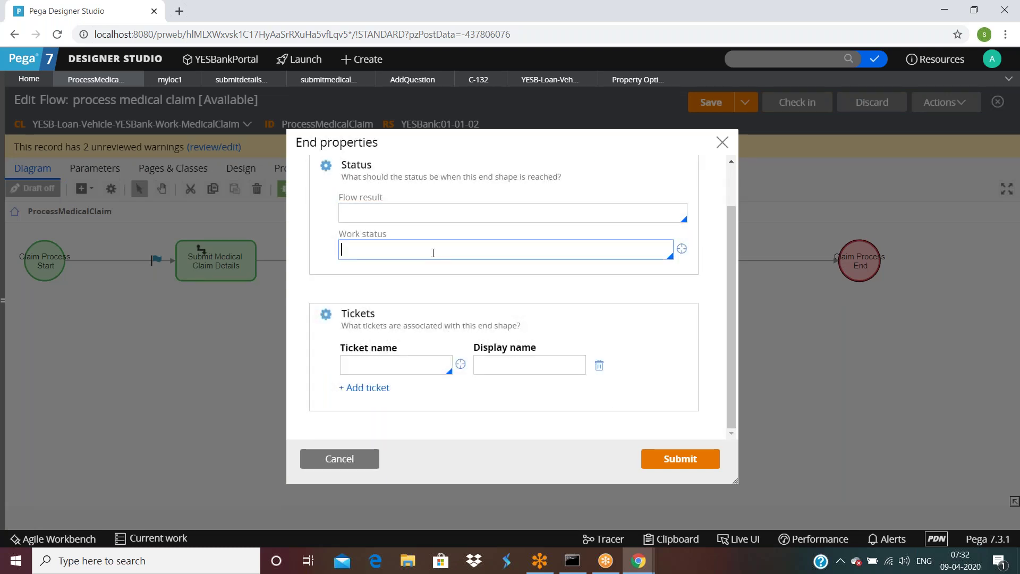
click(416, 210)
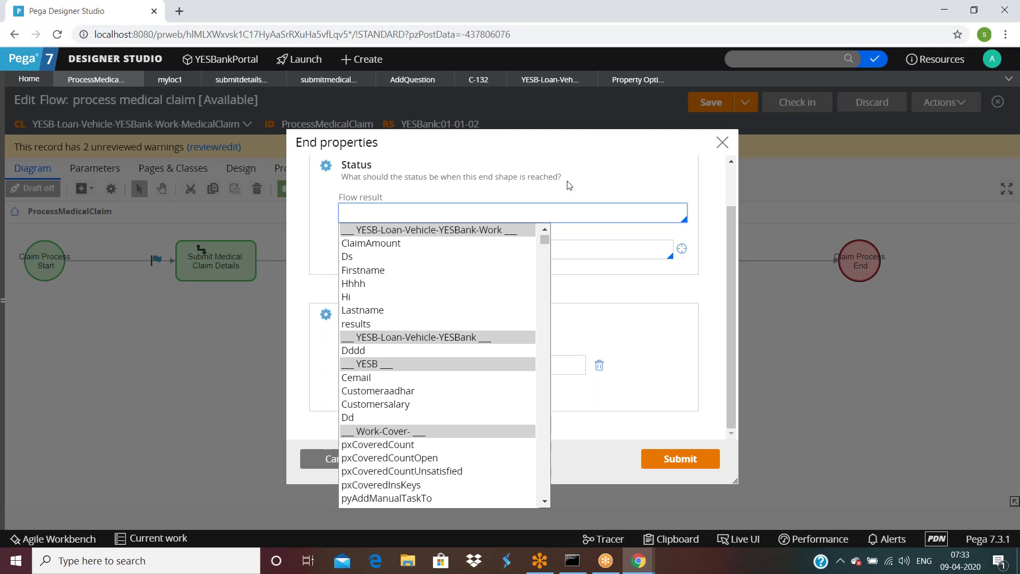
click(600, 249)
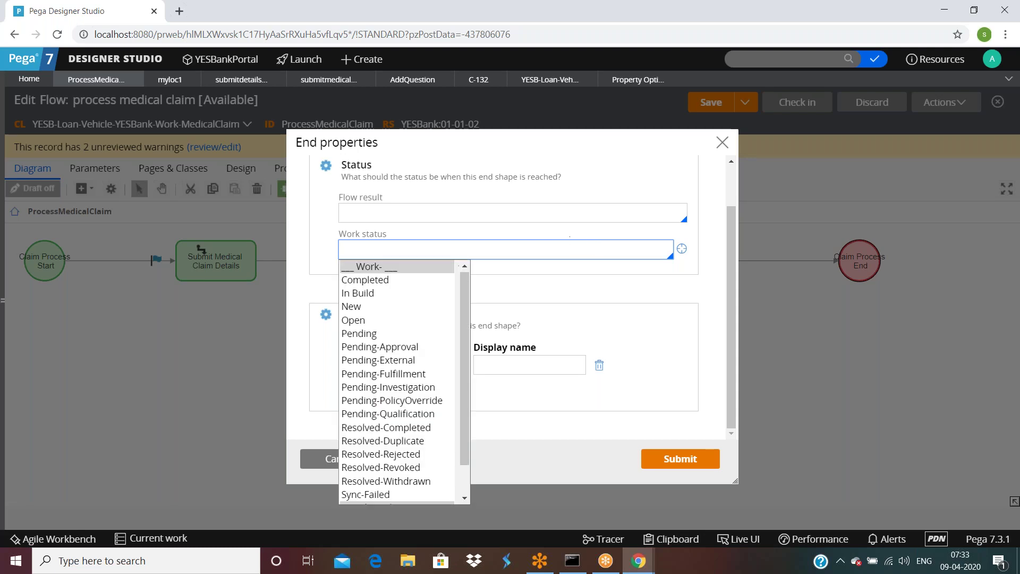
click(533, 212)
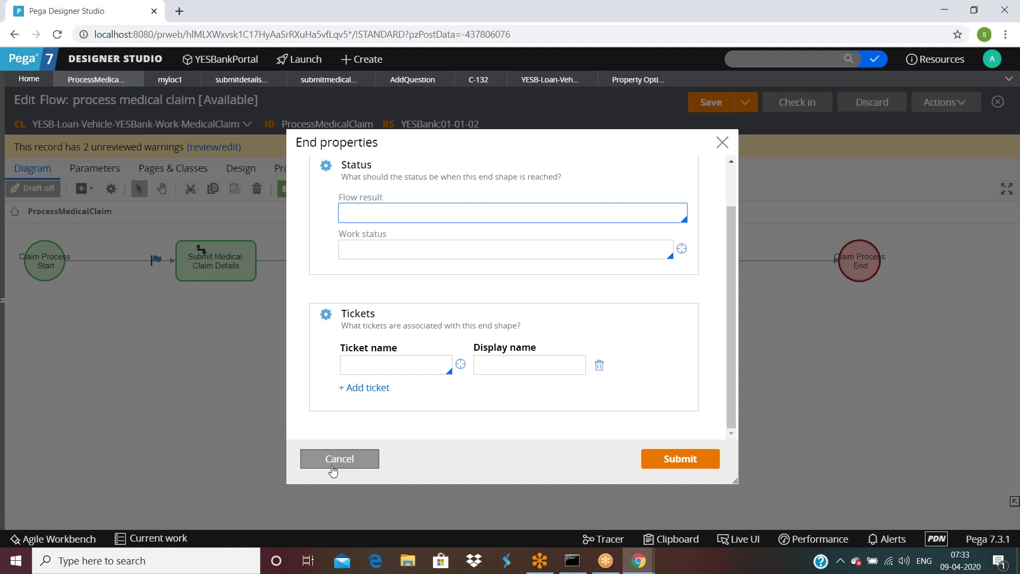
click(338, 460)
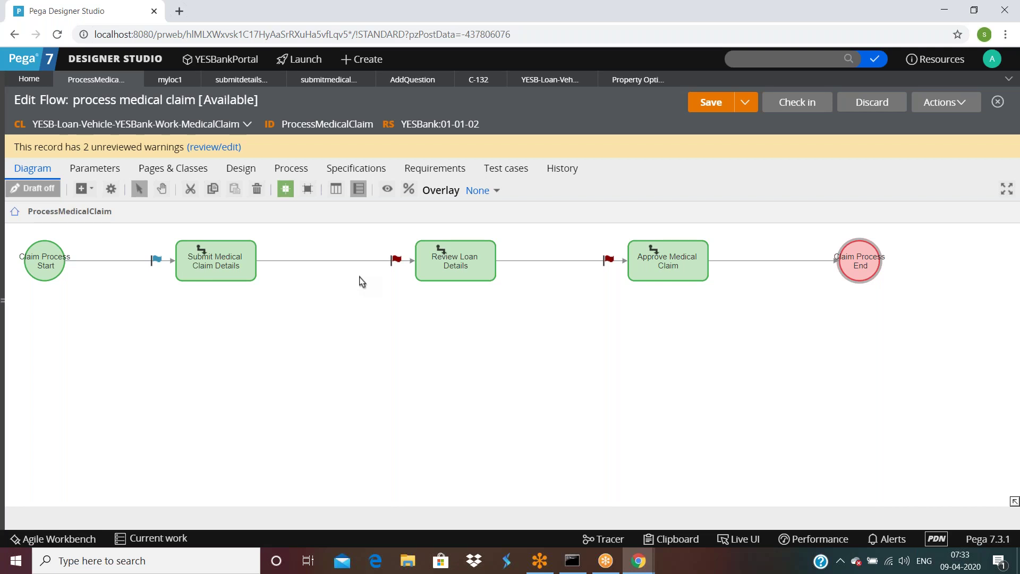
click(228, 269)
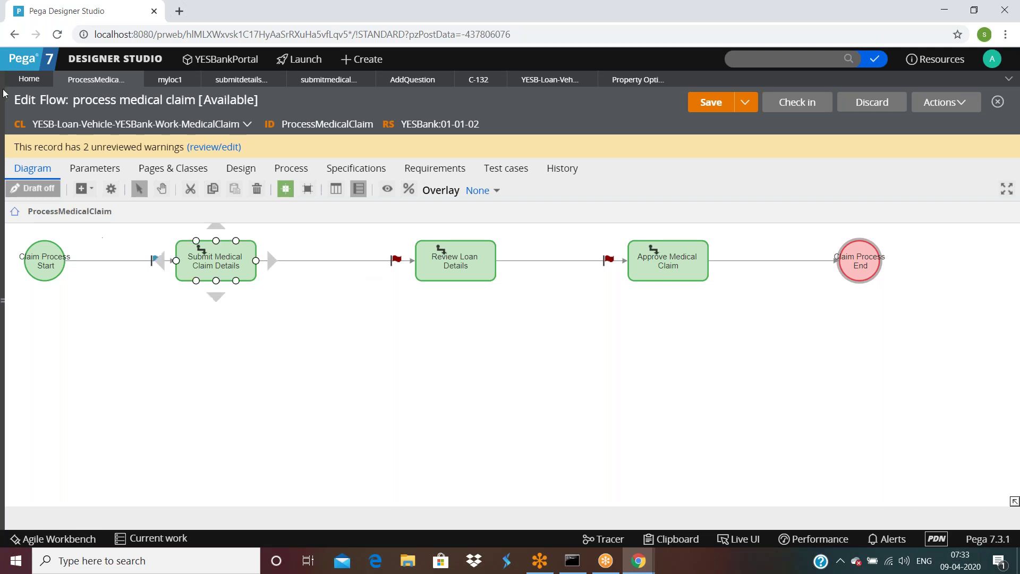
click(302, 64)
Step: Launch Case Manager, cancel the new team, and inspect the Add team button with Live UI
click(300, 91)
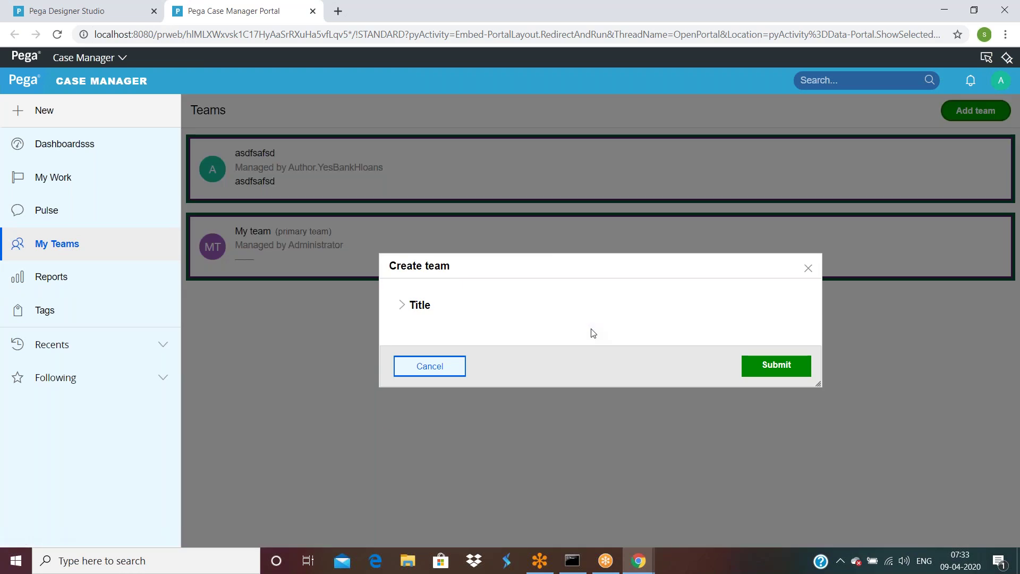
click(405, 304)
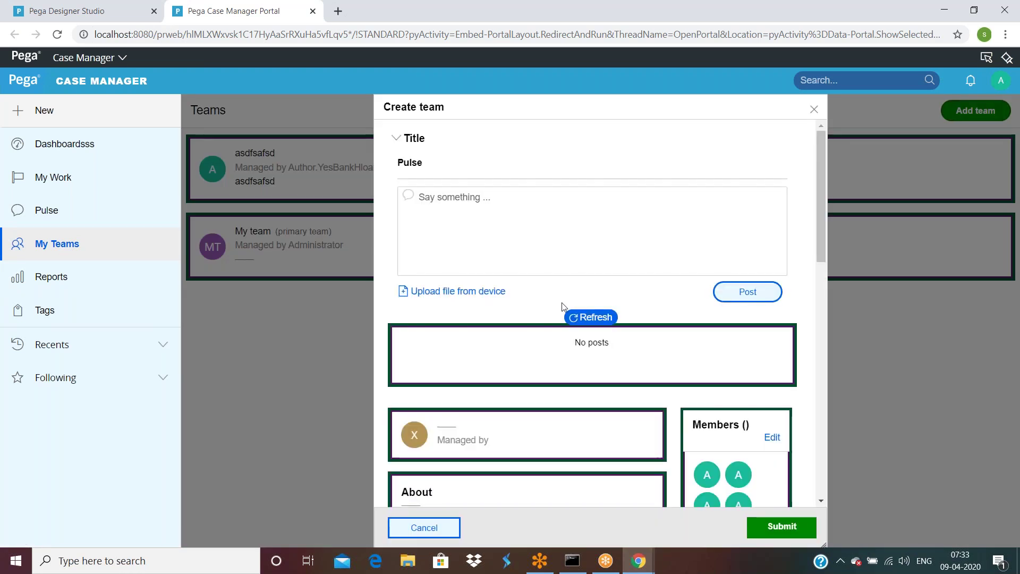
click(436, 527)
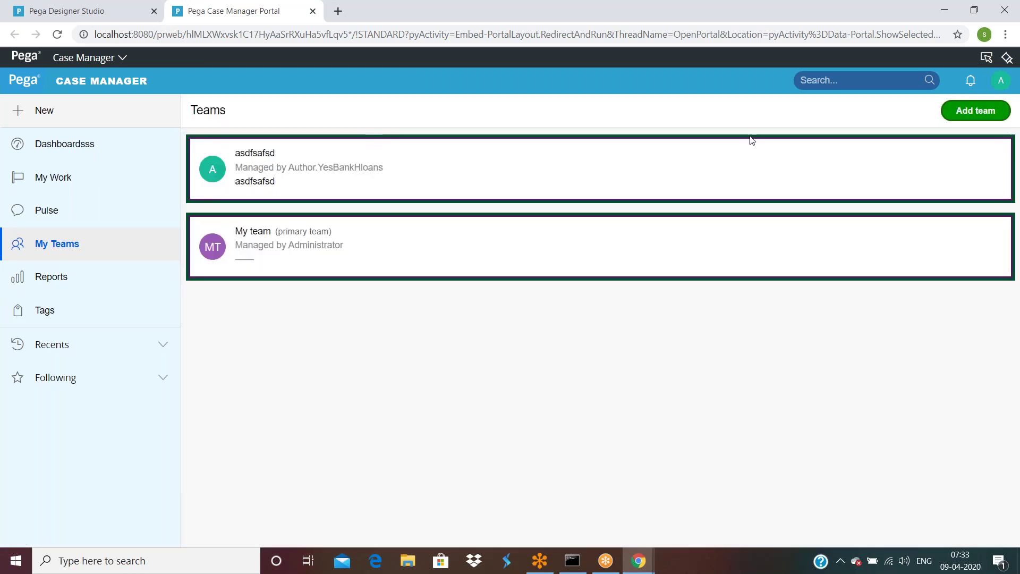
click(982, 59)
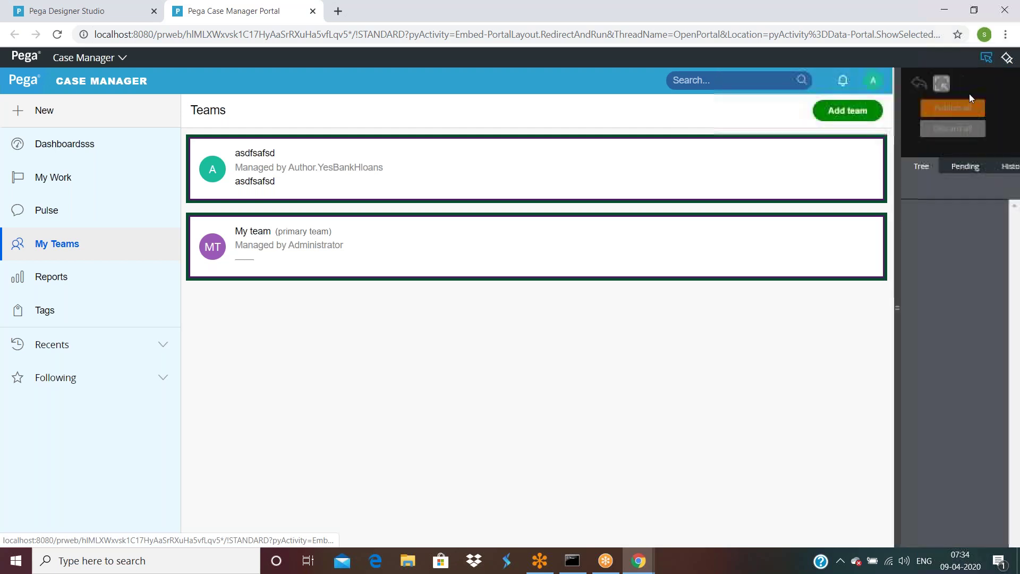
click(761, 116)
click(758, 89)
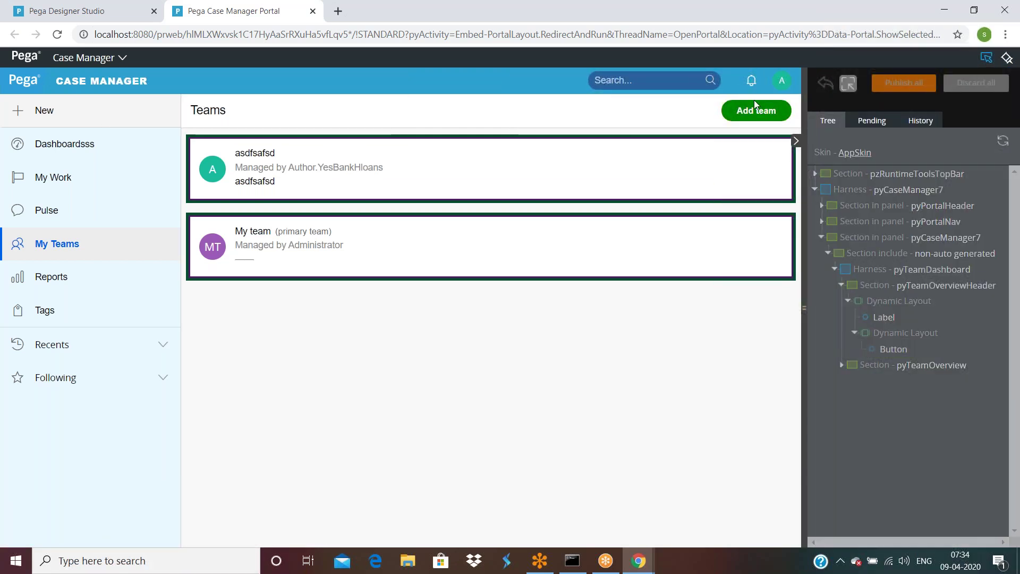
Step: Confirm the button runs pyCreateTeam with pyModalTemplateStandard, then disable Live UI and return to Designer Studio
click(424, 226)
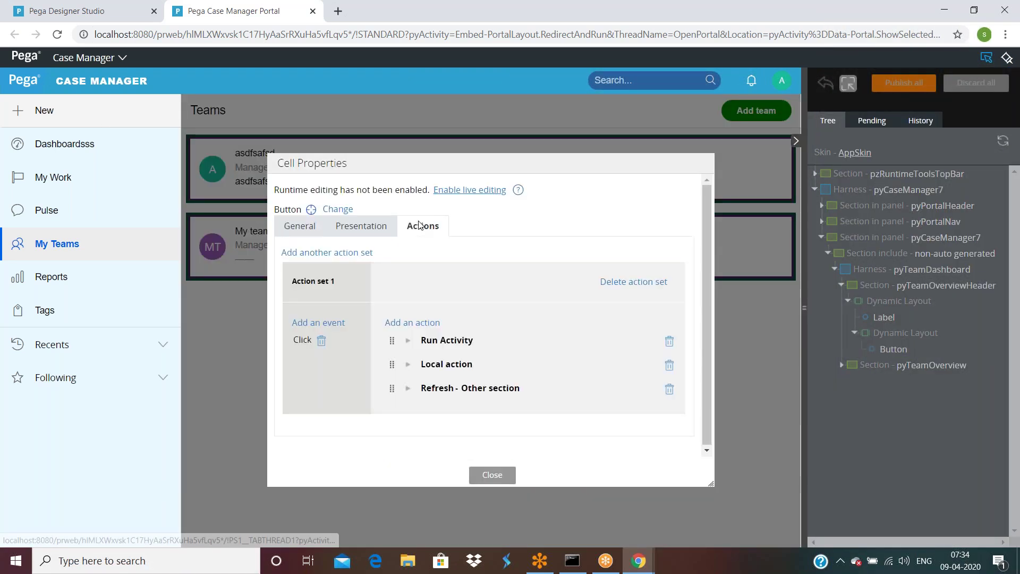
click(408, 364)
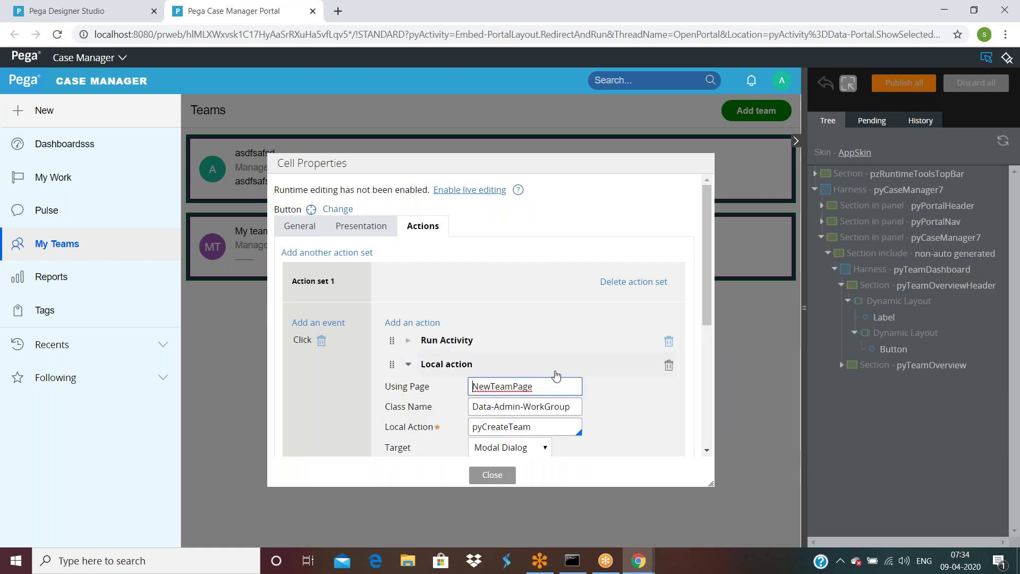
scroll(536, 371, down, 3)
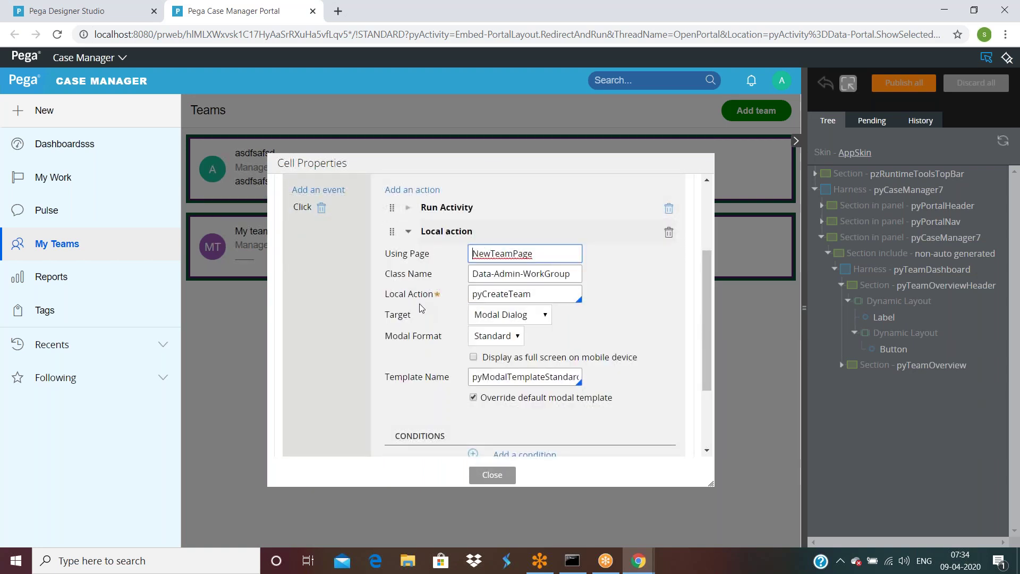
double_click(541, 296)
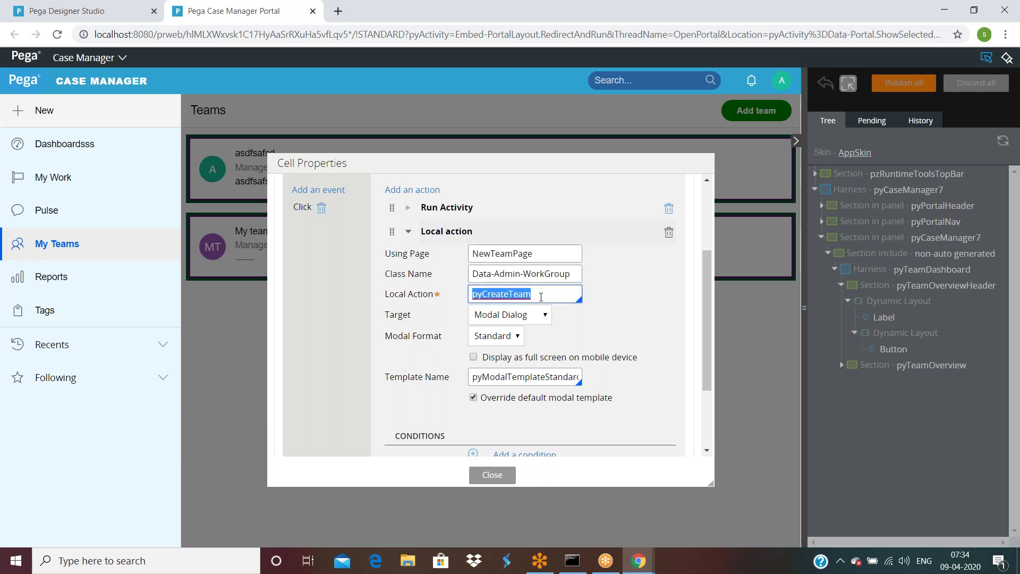
scroll(677, 321, down, 3)
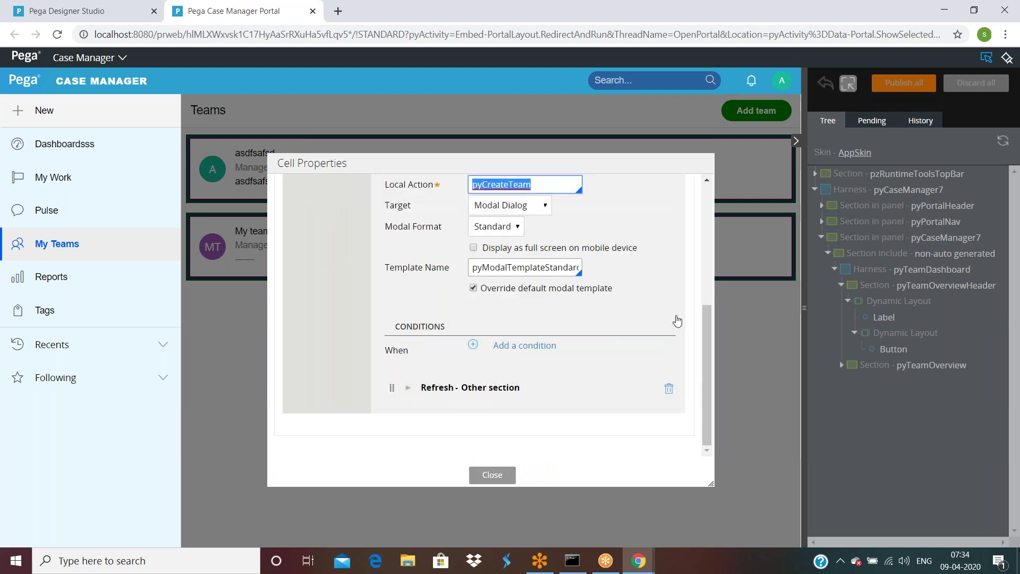
scroll(677, 322, up, 1)
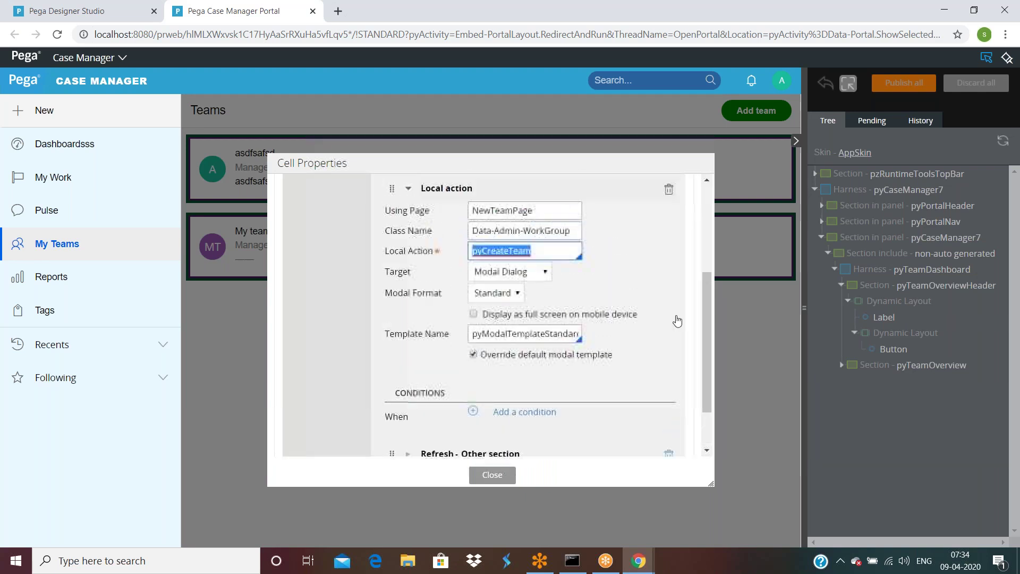
double_click(522, 337)
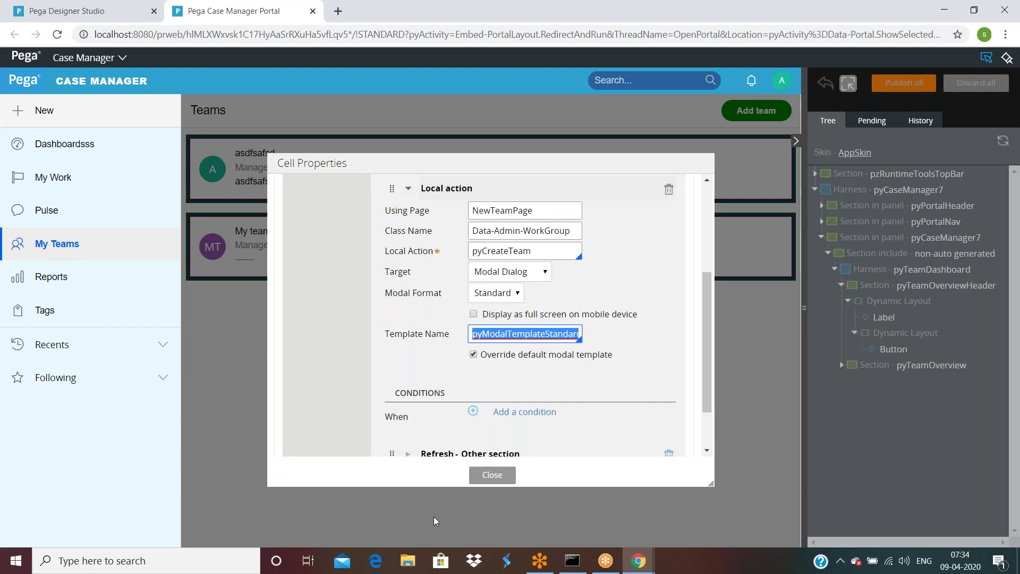
click(491, 481)
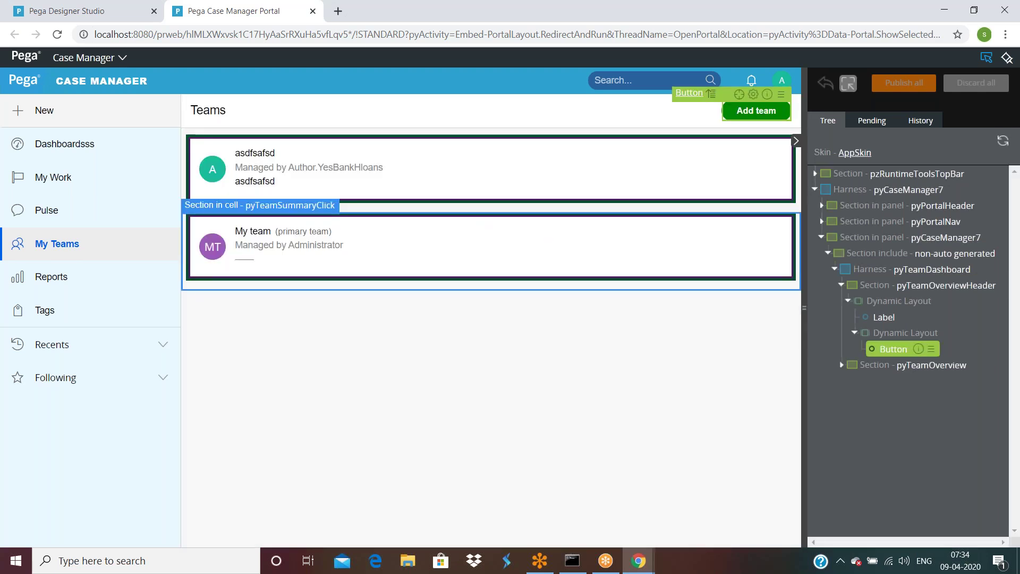
click(986, 57)
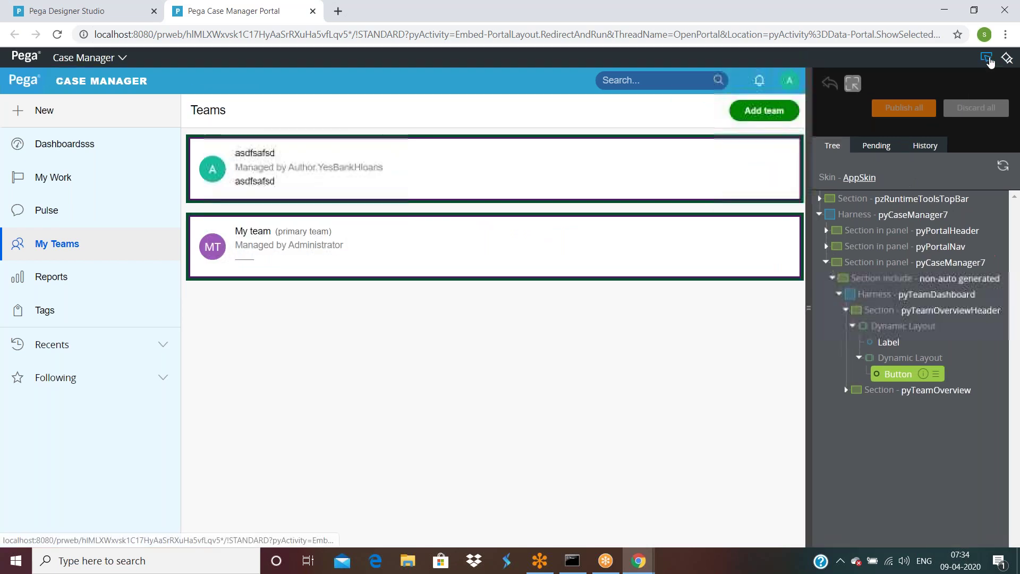
click(96, 12)
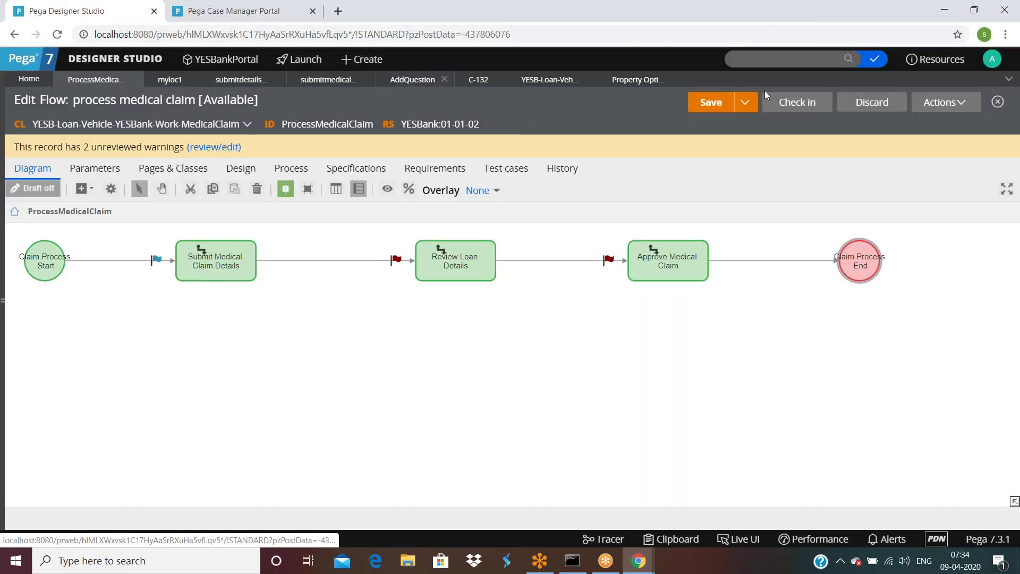
Step: Confirm the submitmedicalclaimdetails Button opens local action AddQuestion with pzModalTemplate, then switch to C-132
click(330, 80)
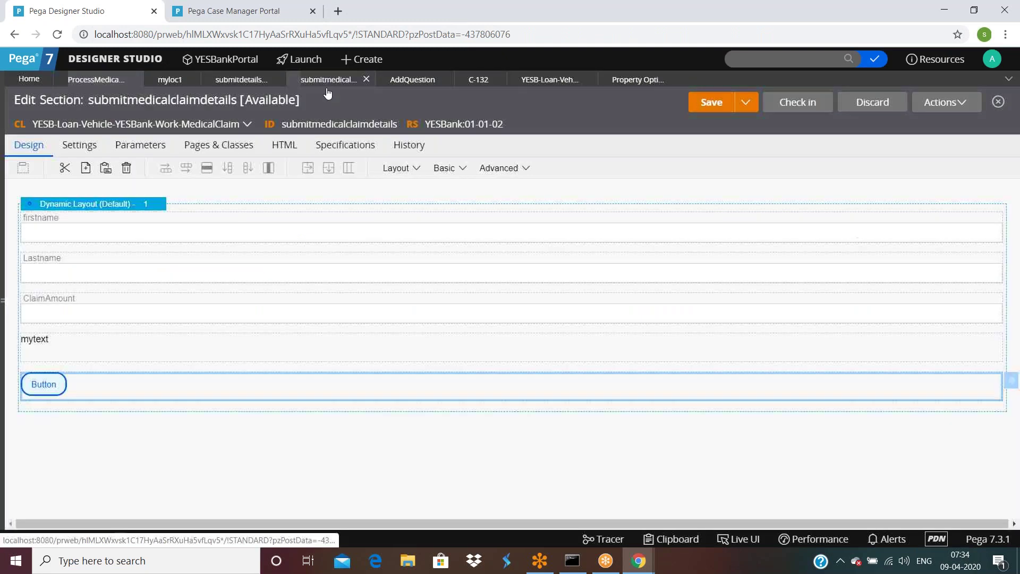
double_click(82, 386)
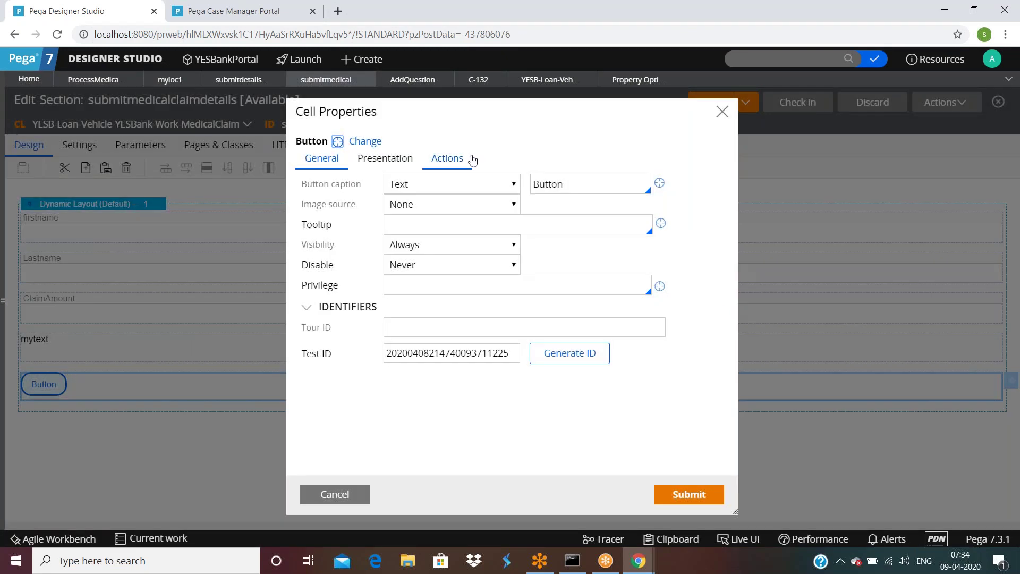
click(447, 158)
click(437, 261)
scroll(446, 323, down, 3)
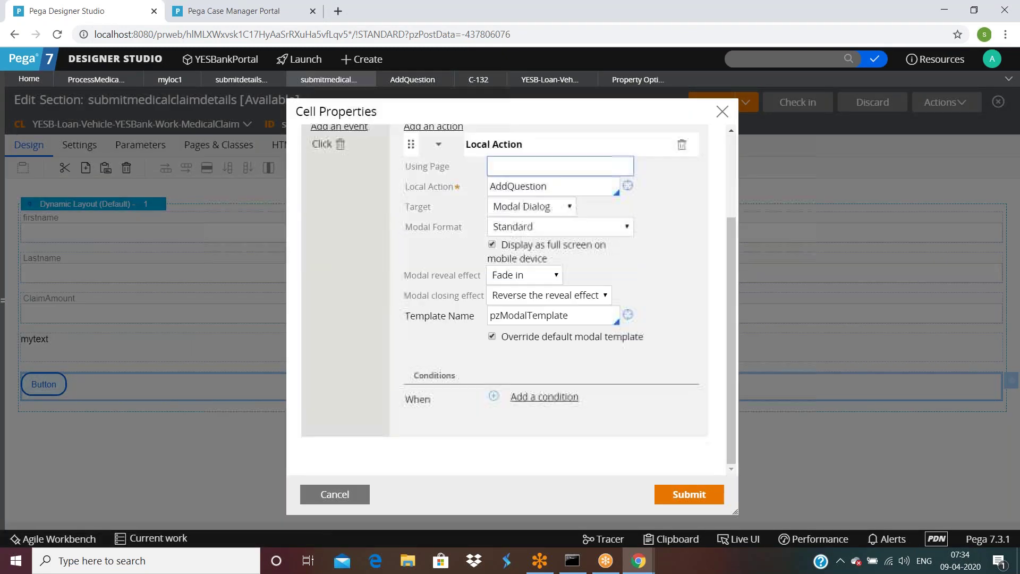
drag(465, 144, 507, 315)
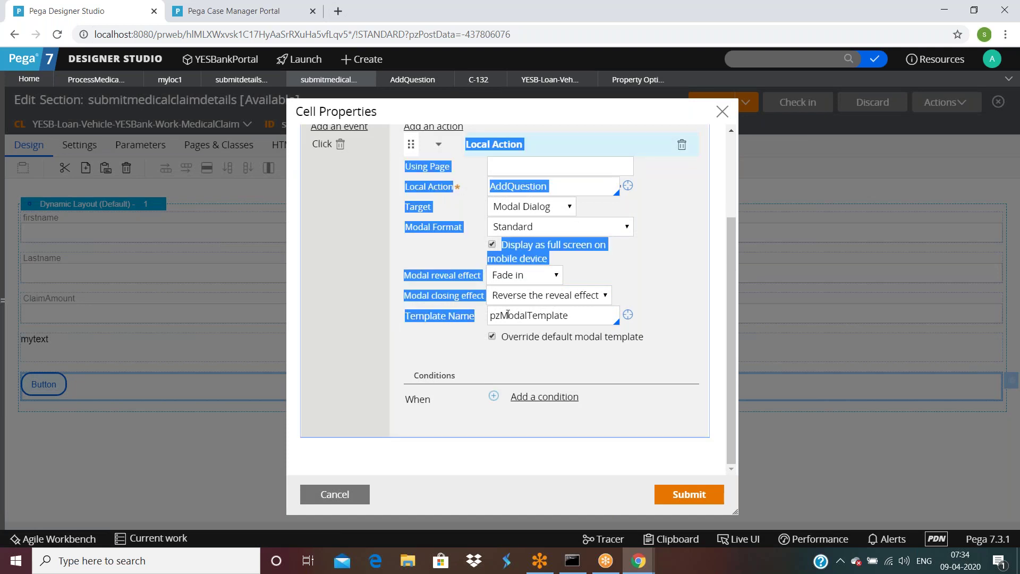
double_click(567, 314)
double_click(572, 187)
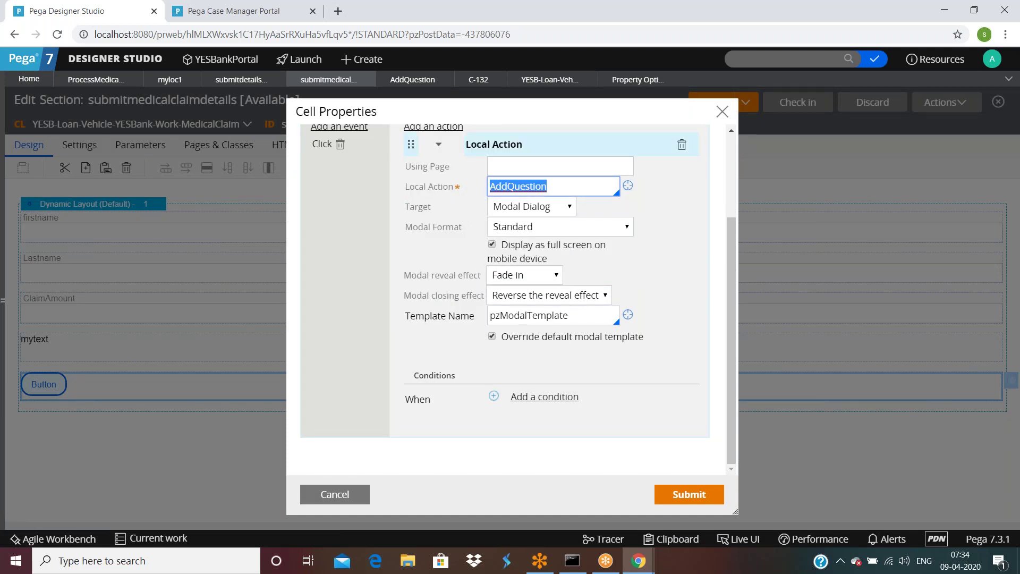
click(488, 80)
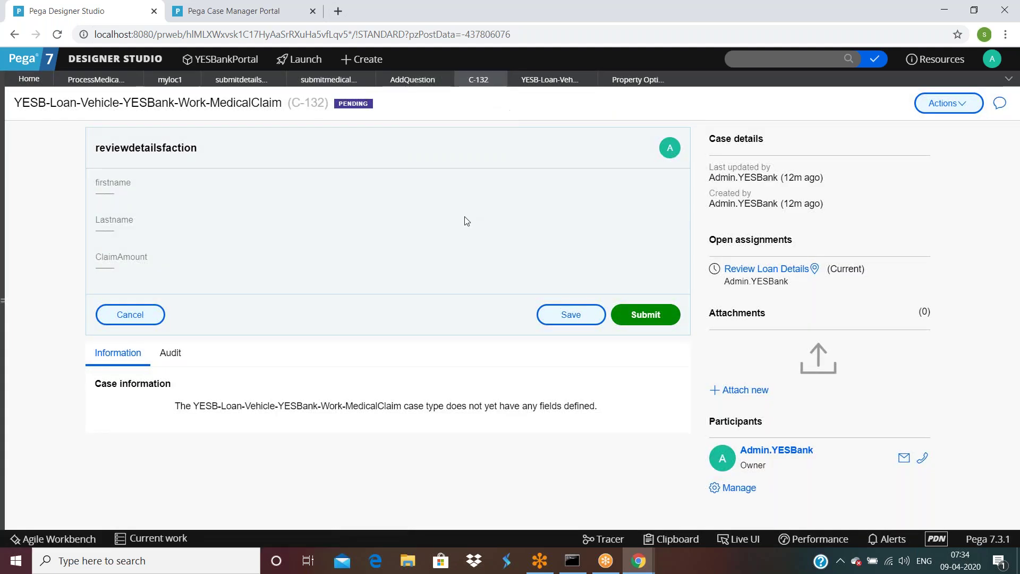
Step: Run ProcessMedicalClaim as case C-137, test its Button's Add New Question dialog, and return to the section
click(105, 80)
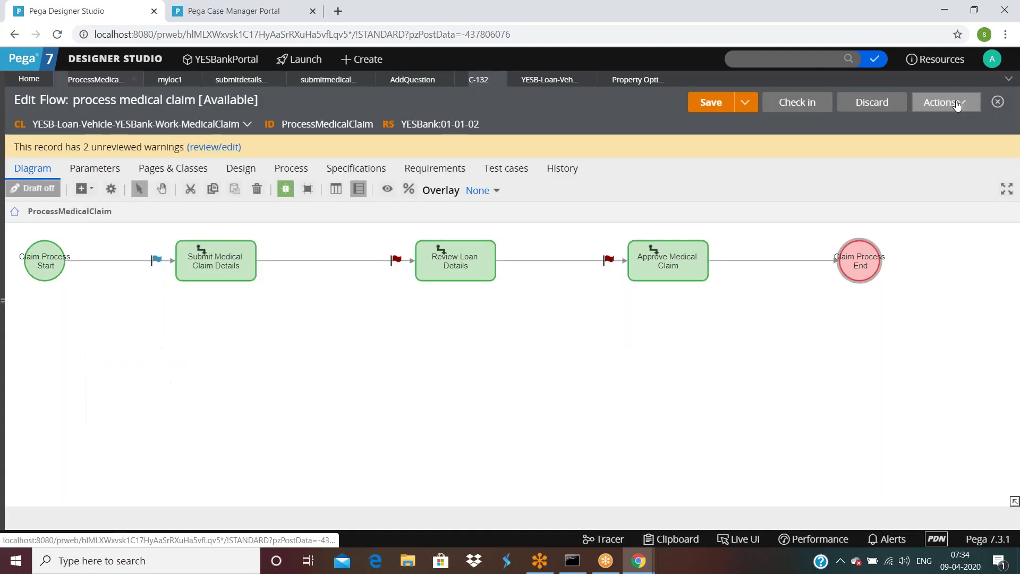
click(956, 103)
click(898, 123)
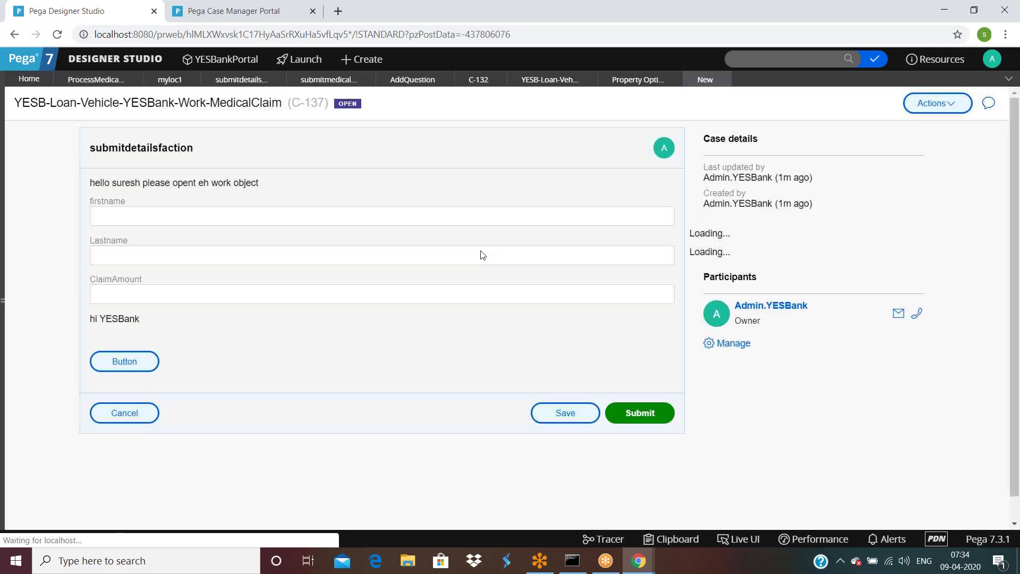
click(134, 361)
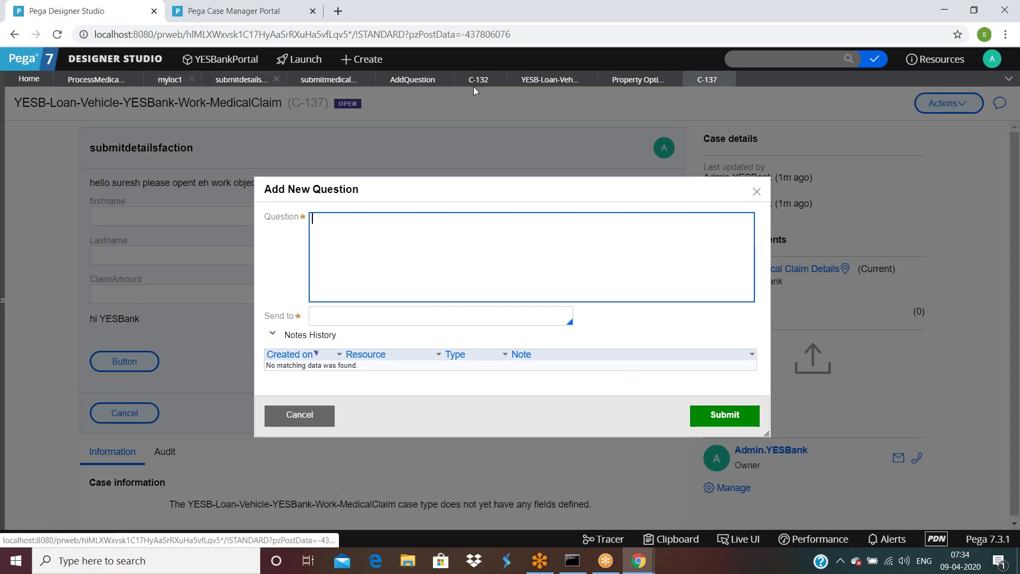
click(327, 81)
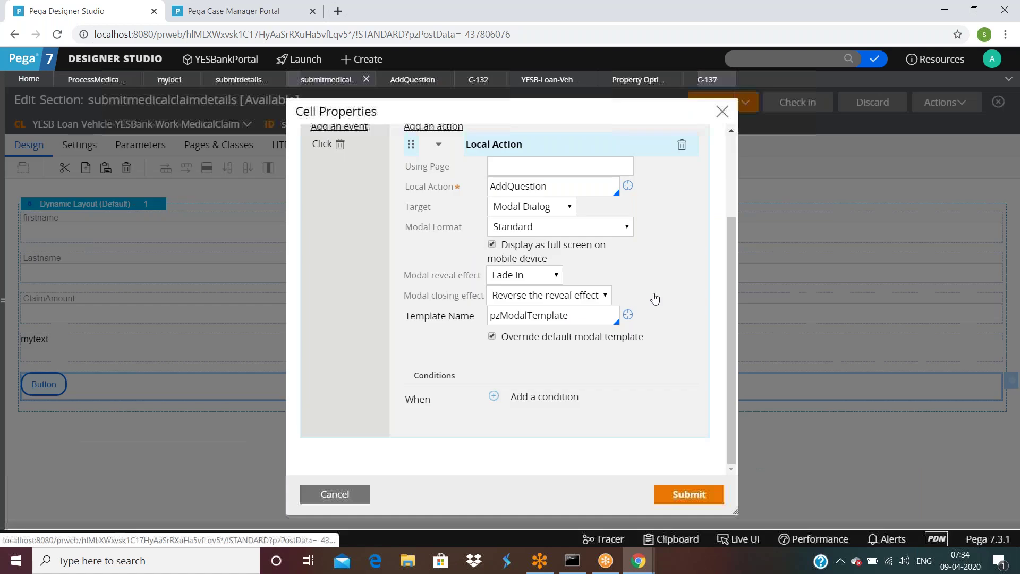
Step: Open the pzModalTemplate section from the button's Template Name and select Layout 1's empty cell
click(572, 319)
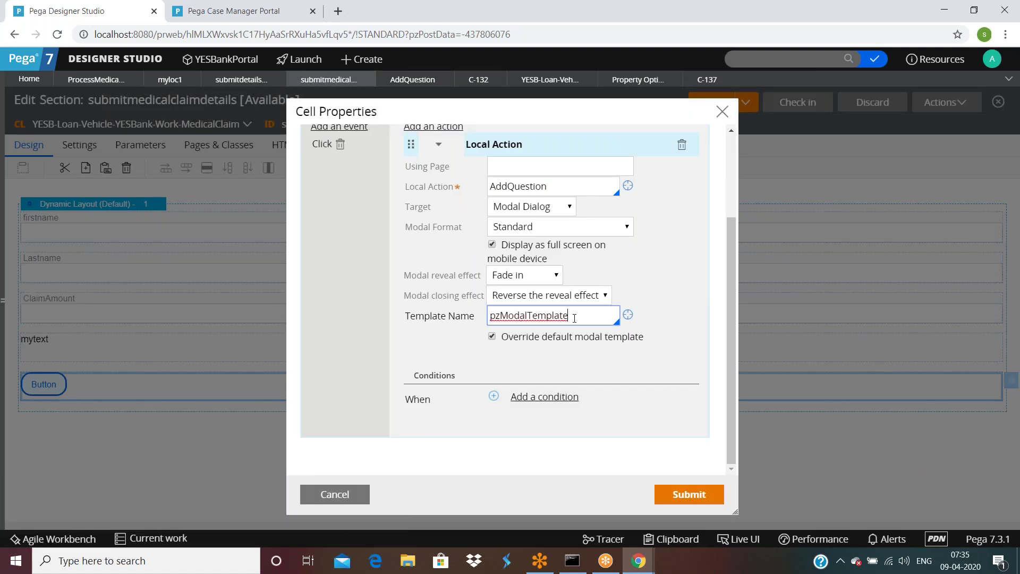
double_click(574, 317)
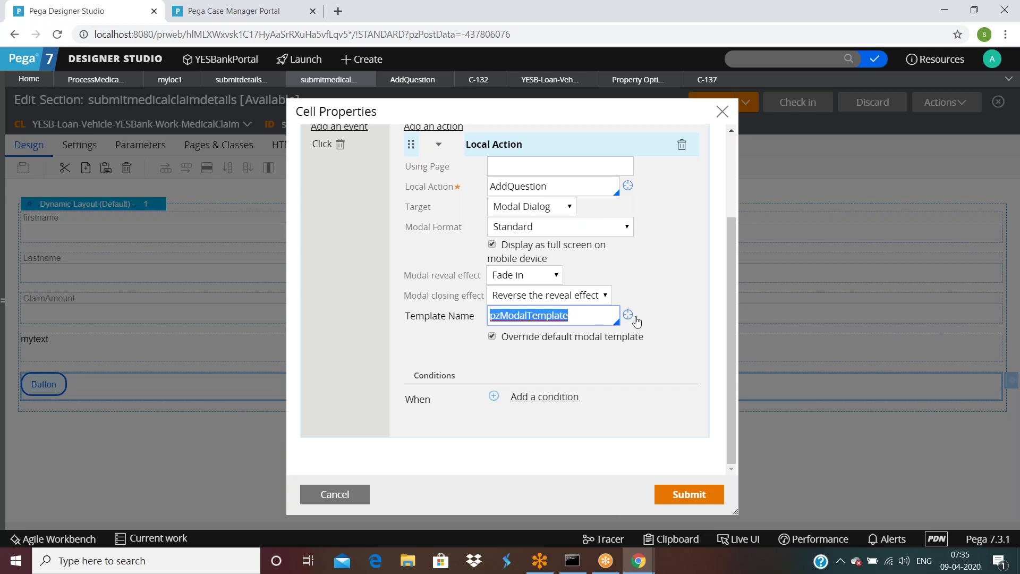
click(628, 315)
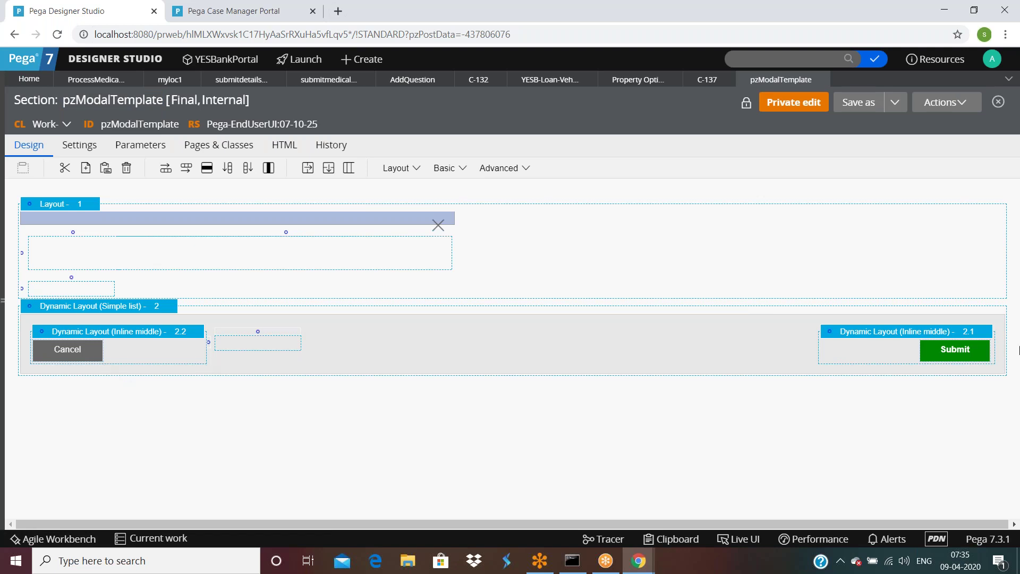
click(164, 260)
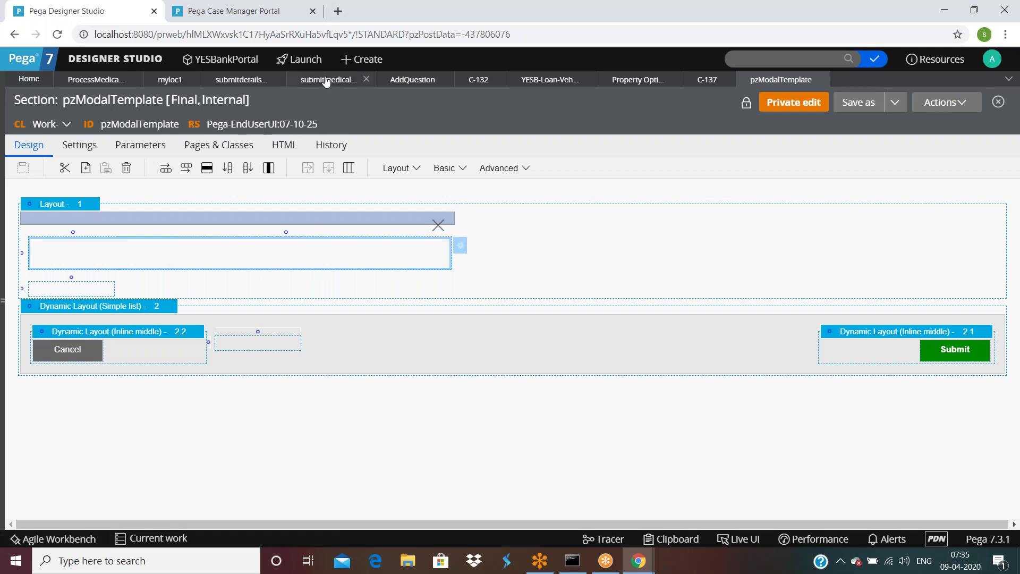
Step: Check the button's suggested templates and full section list, then come back to pzModalTemplate
click(346, 80)
click(579, 352)
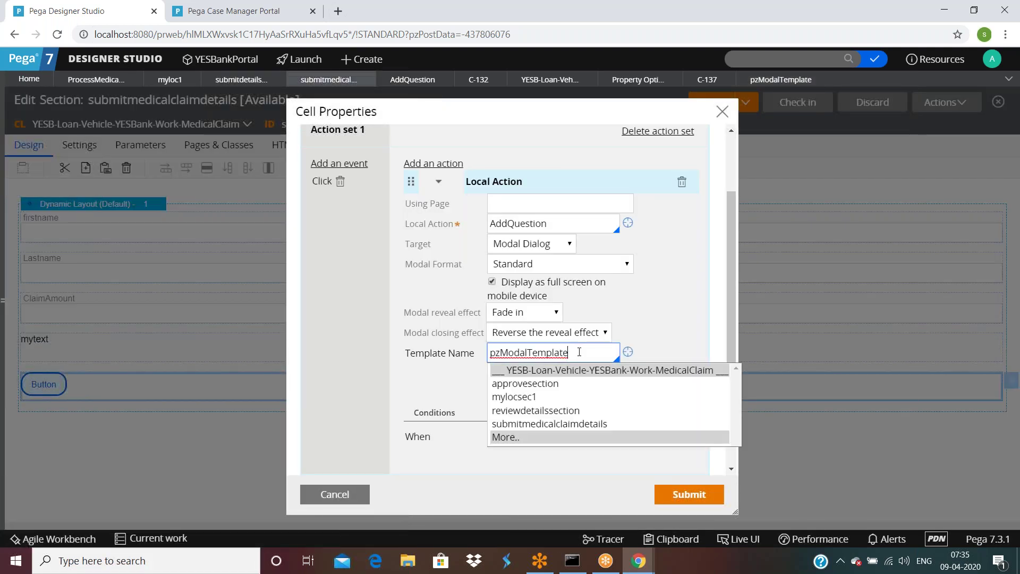
click(509, 438)
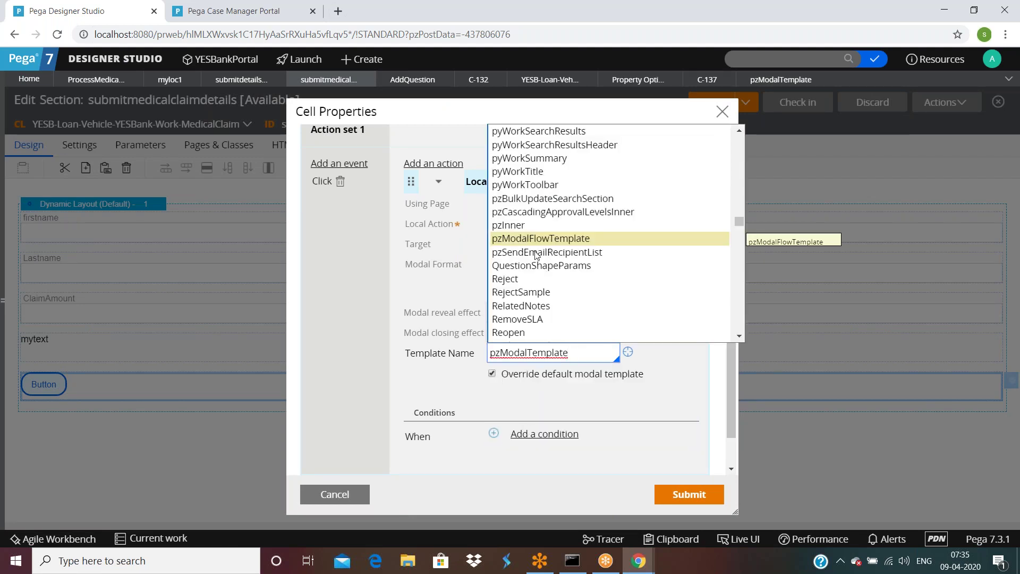
click(780, 79)
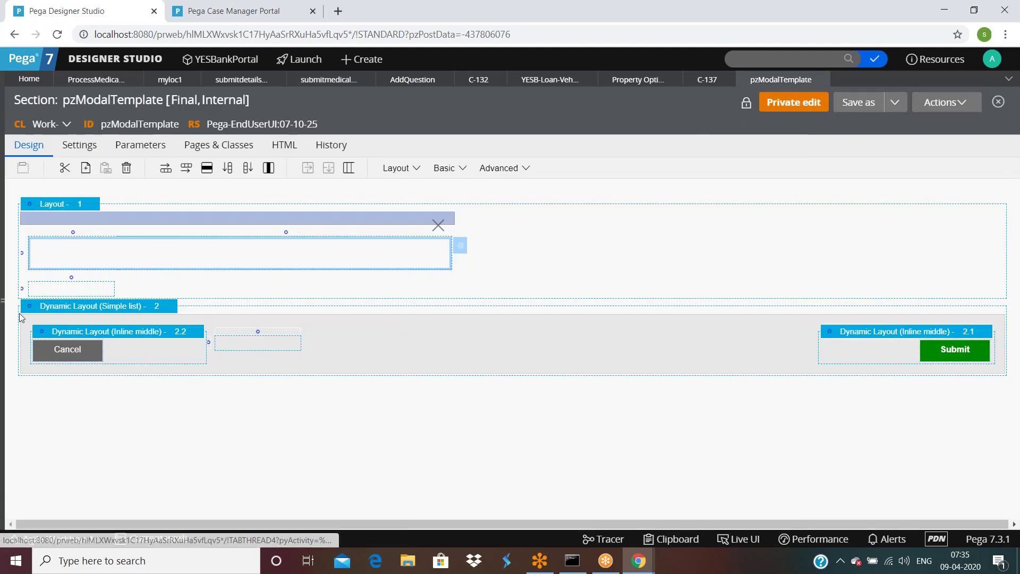
click(97, 84)
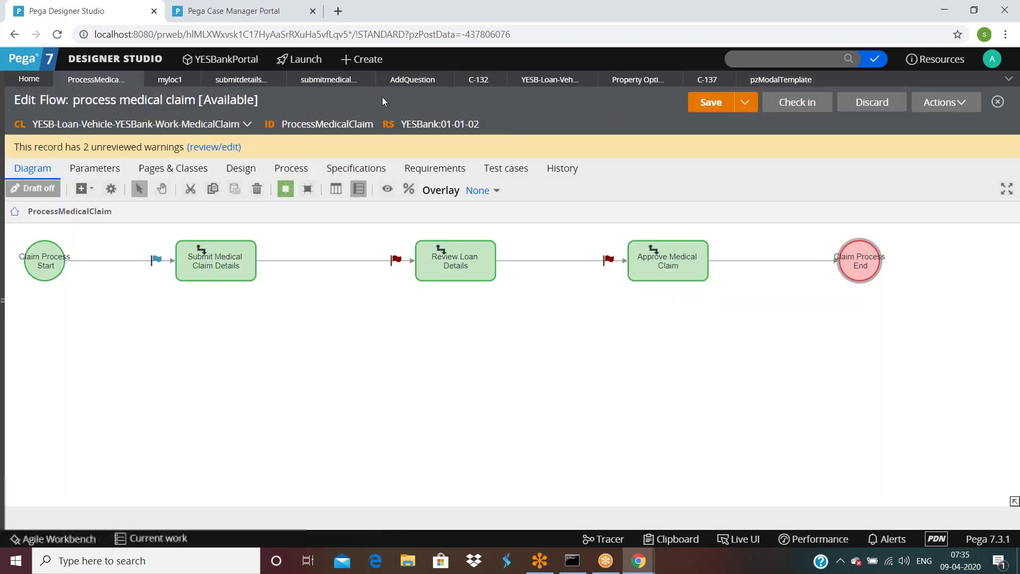
click(779, 81)
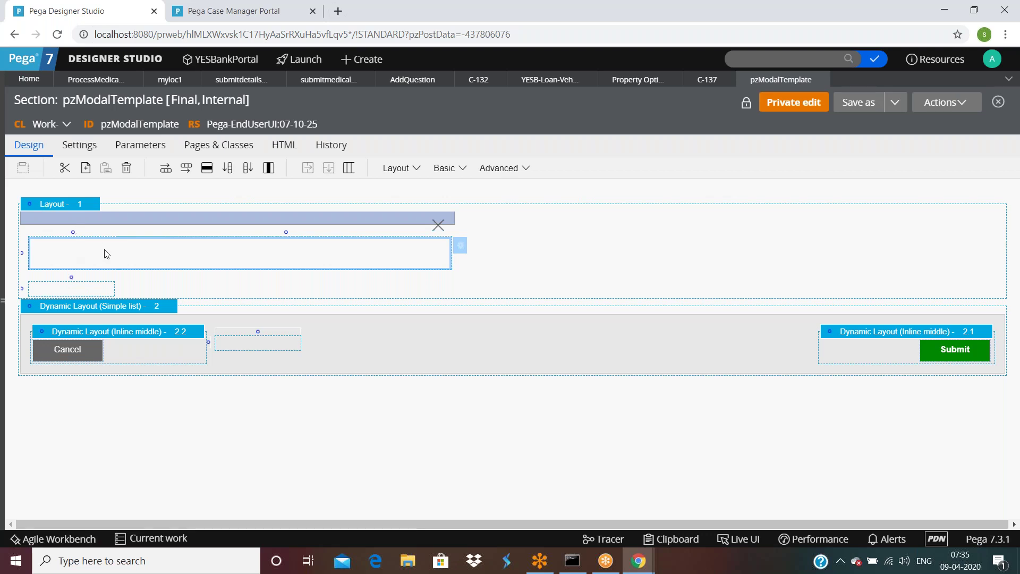
Step: Open the embedded cell's properties and jump into the pzModalAction section rule
click(460, 248)
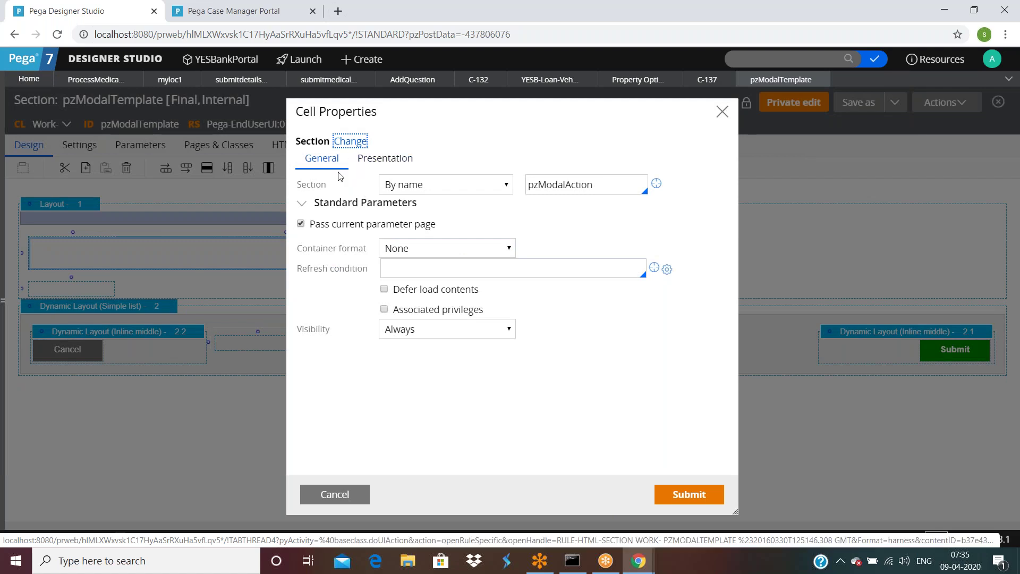
double_click(614, 189)
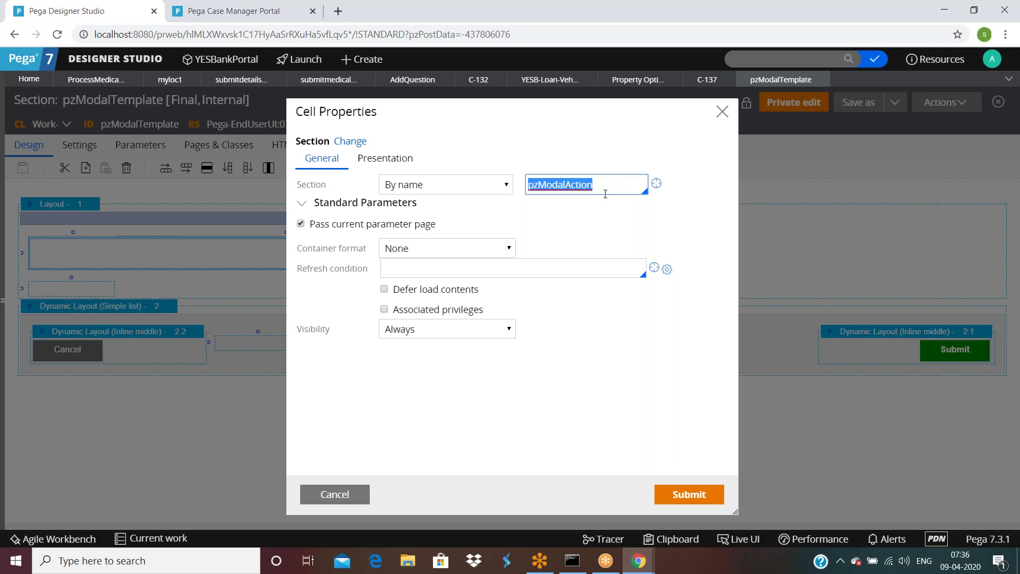
click(657, 185)
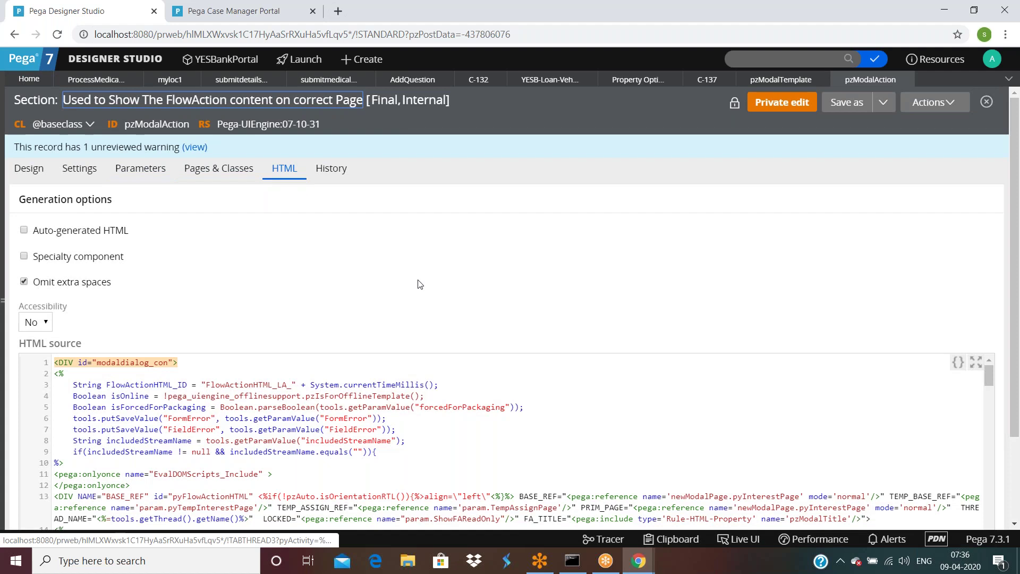
Step: Scroll through pzModalAction's HTML source, then close the pzModalAction rule
scroll(425, 297, down, 2)
scroll(512, 358, down, 6)
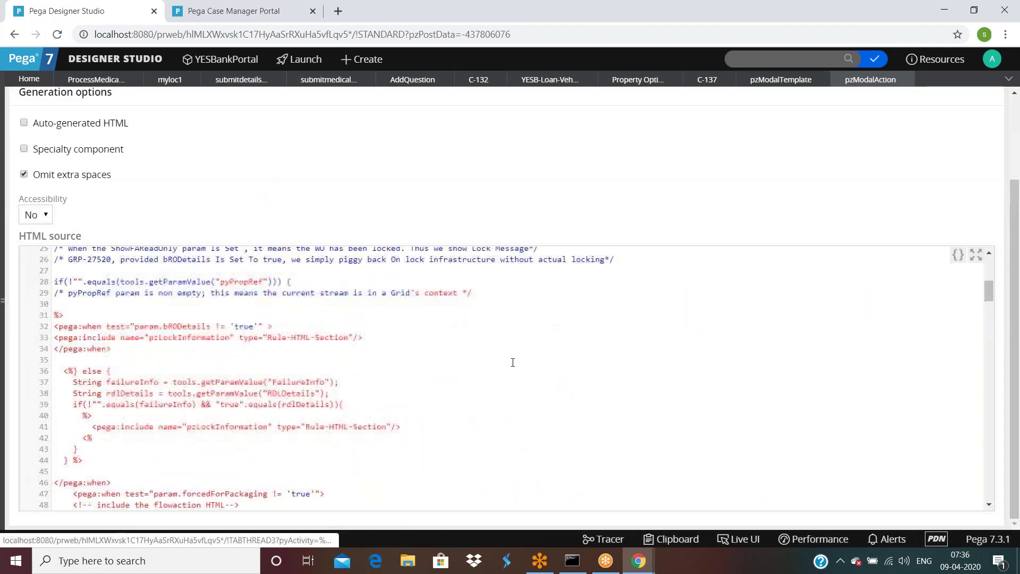
scroll(512, 363, down, 15)
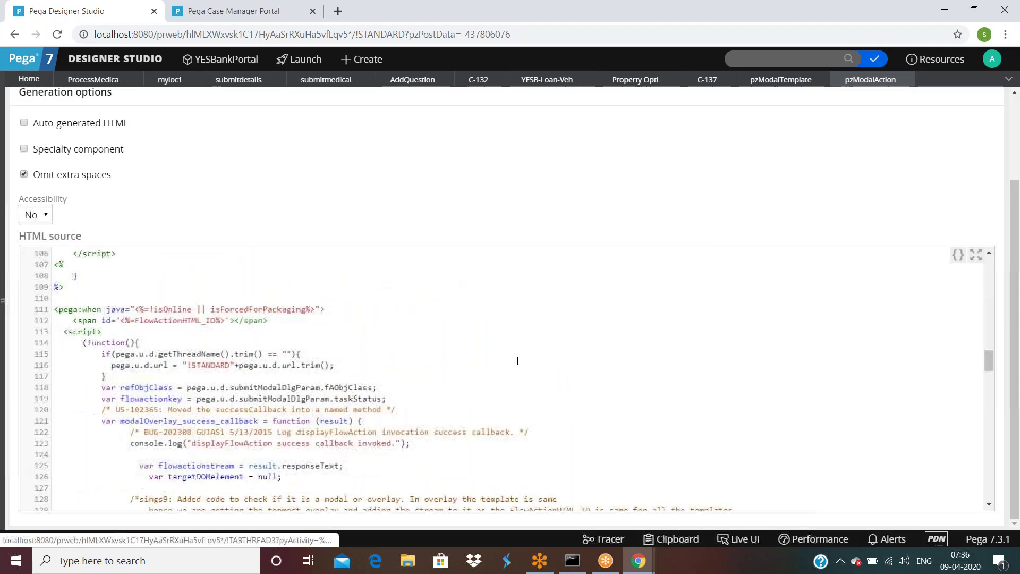
scroll(518, 360, down, 20)
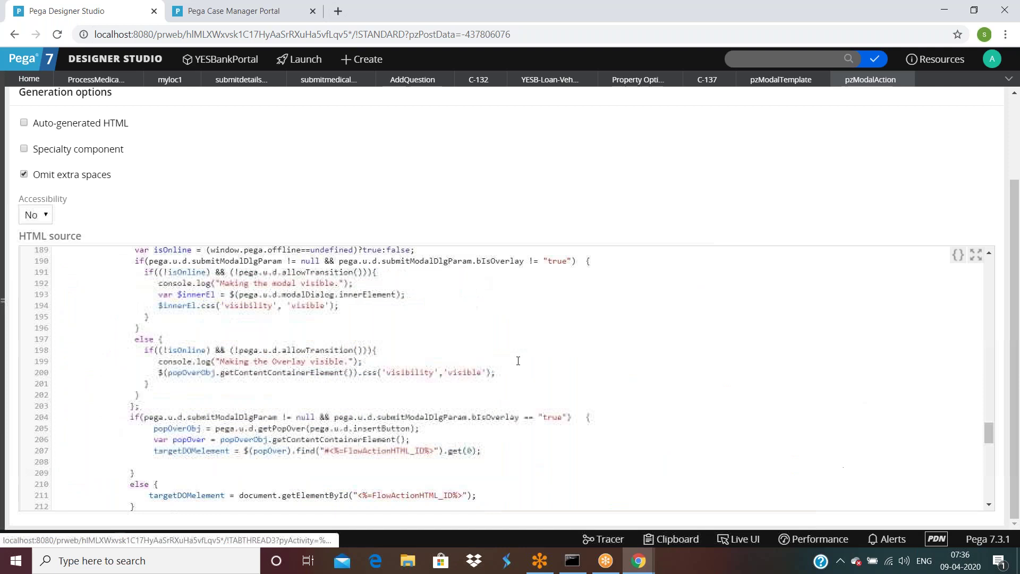
scroll(518, 361, down, 8)
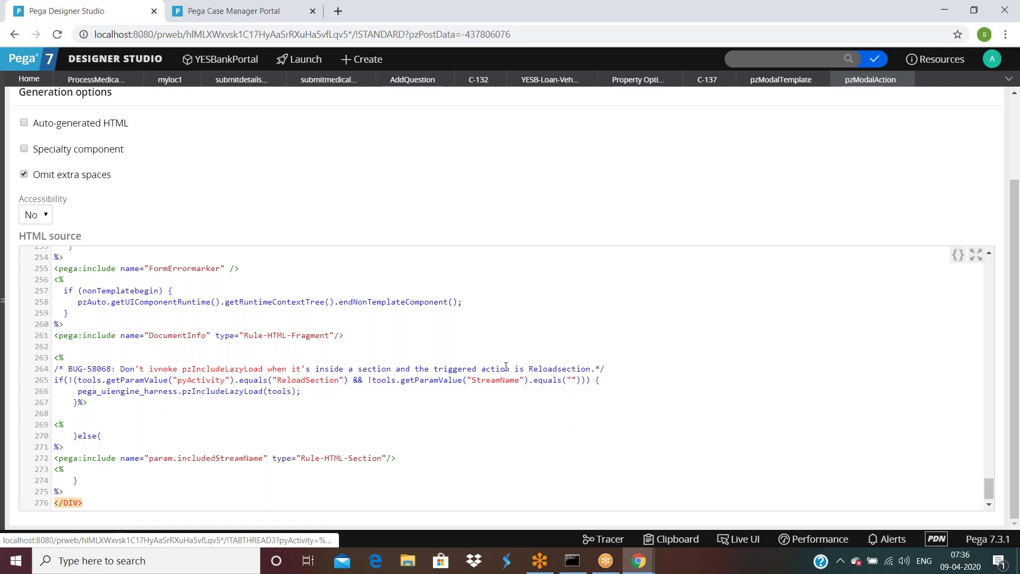
scroll(591, 295, up, 10)
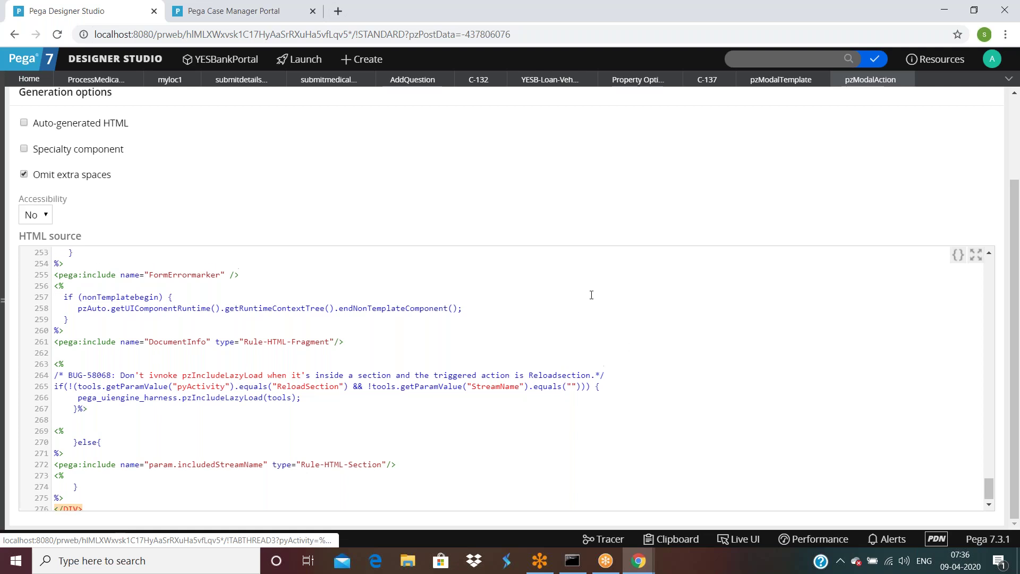
click(904, 79)
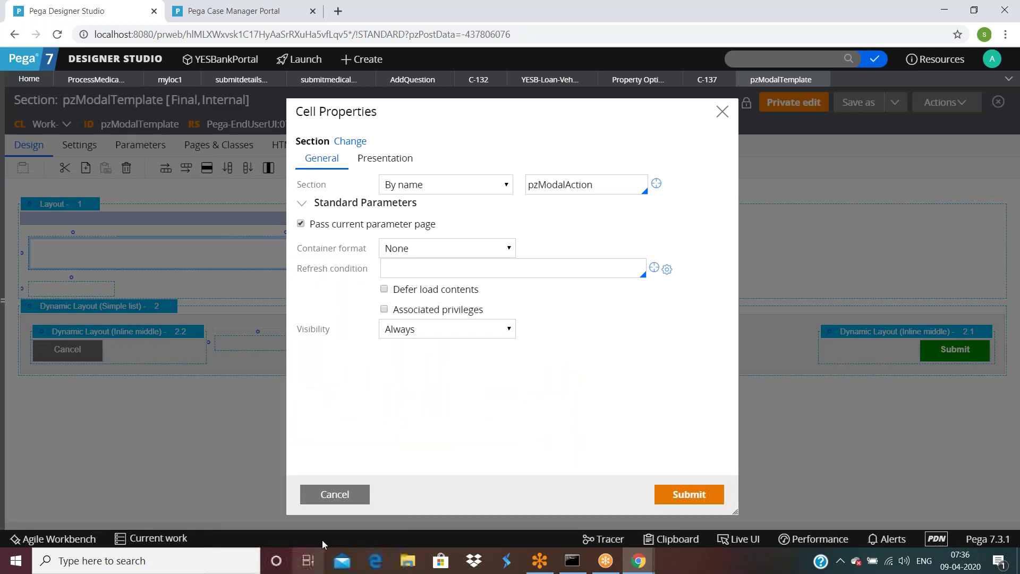
Step: Use Live UI on case C-137 to identify the Question box as TextArea .pyNote, then return to pzModalTemplate
click(335, 494)
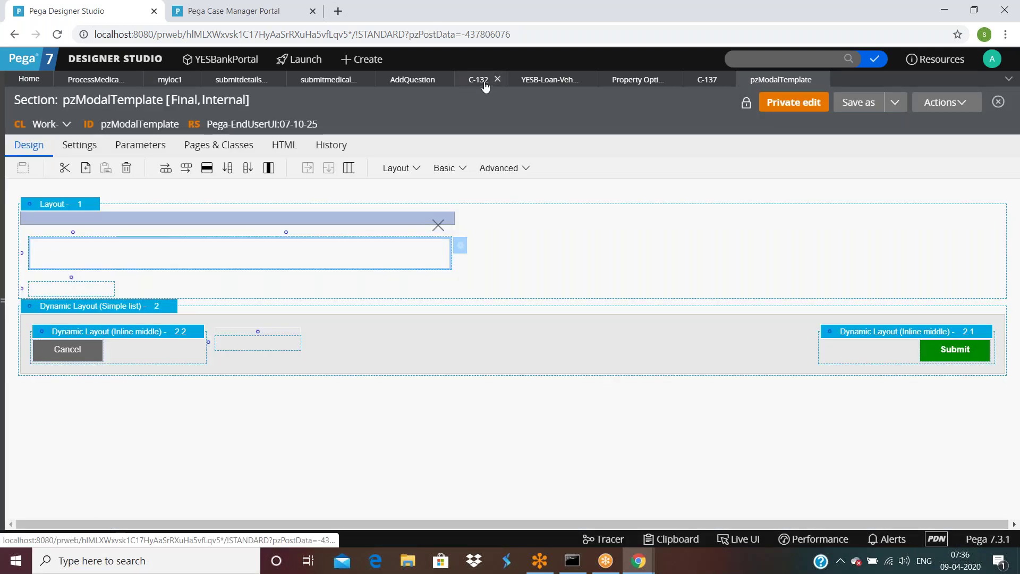
click(480, 79)
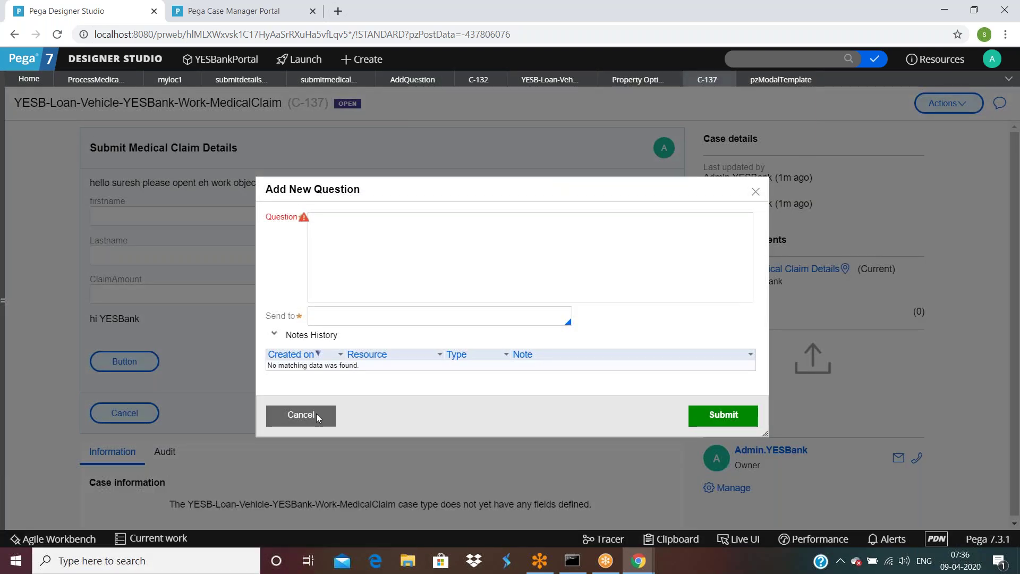
click(316, 414)
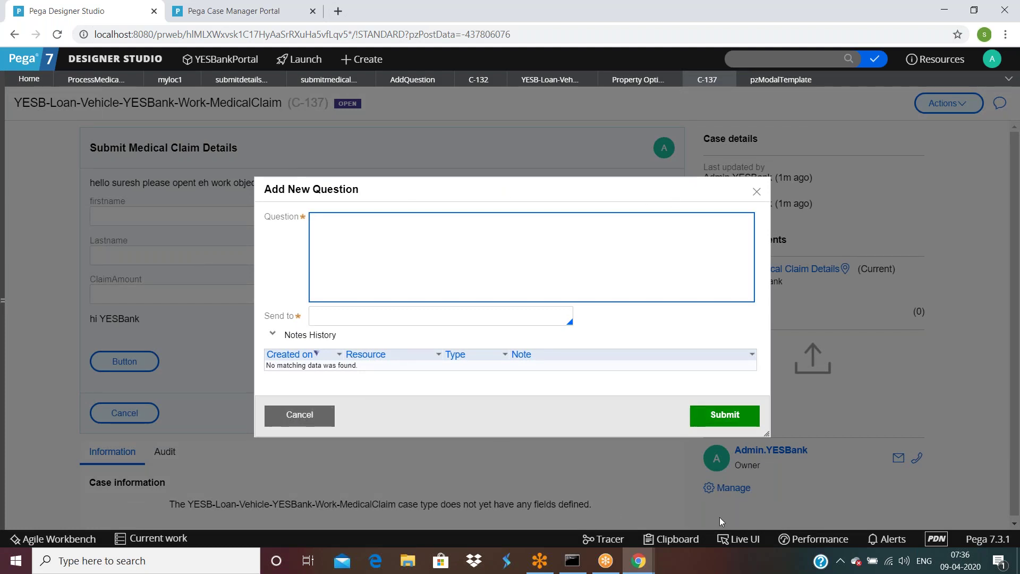
click(741, 538)
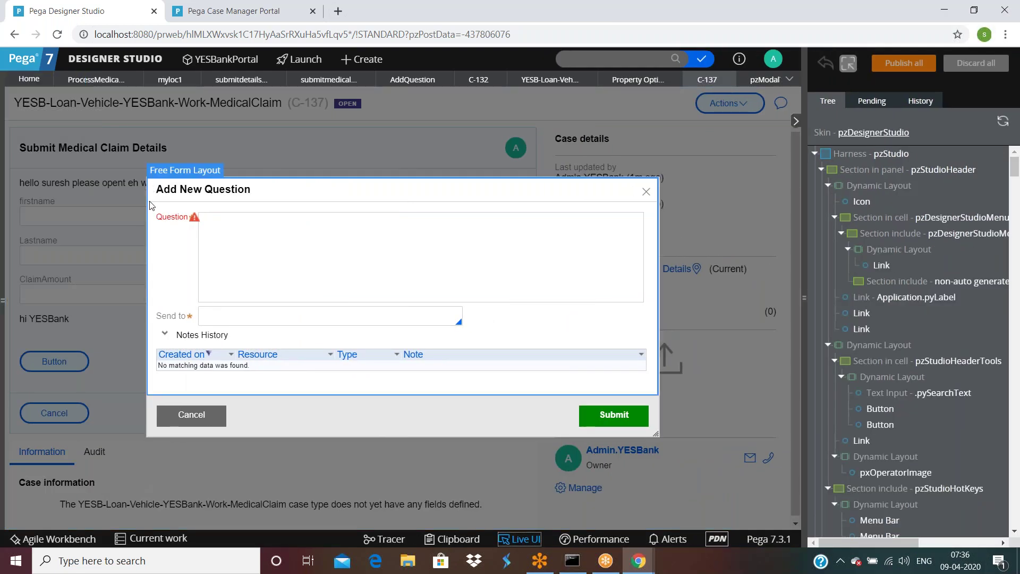
click(220, 245)
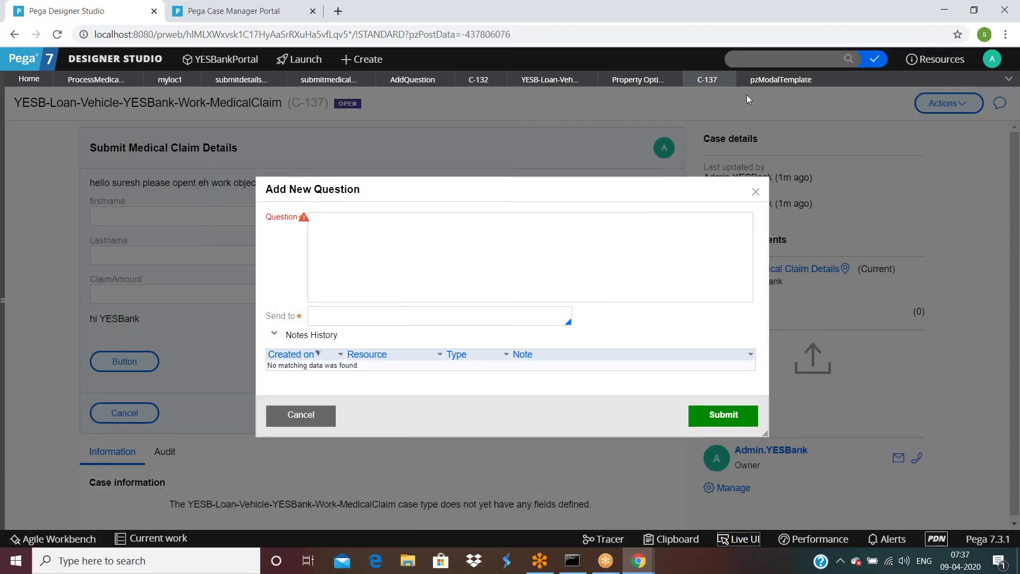
click(781, 79)
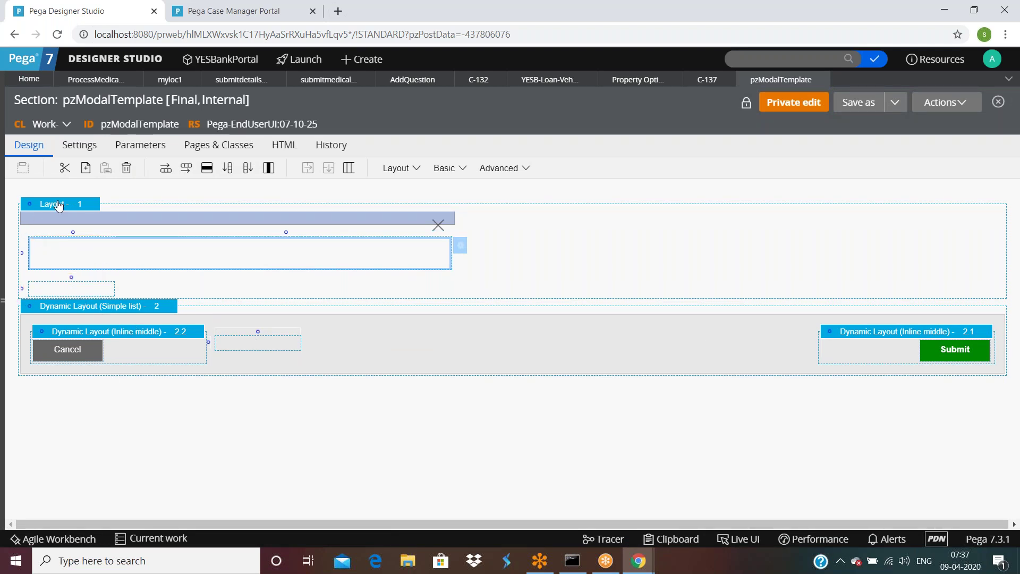
click(99, 204)
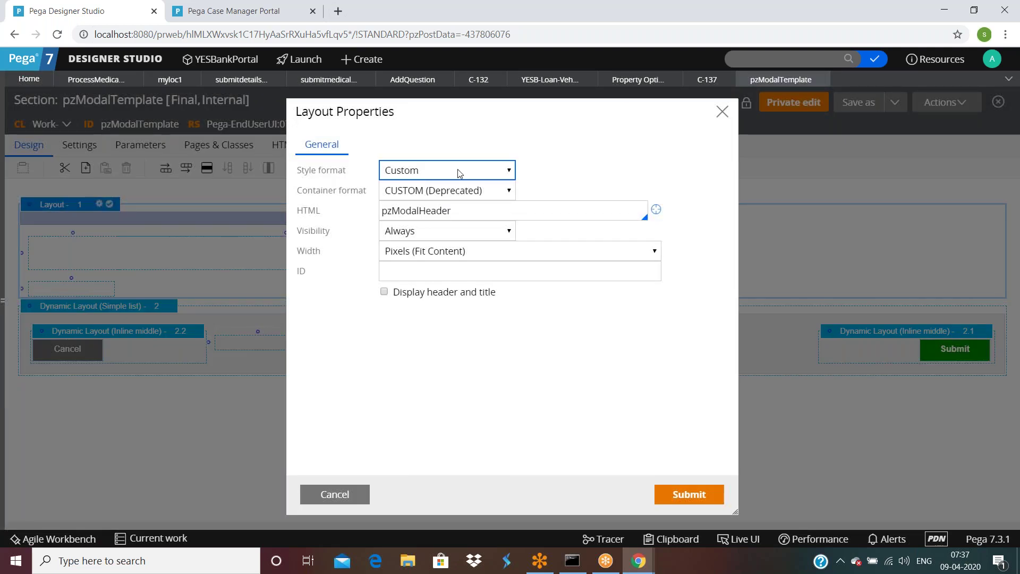
double_click(450, 216)
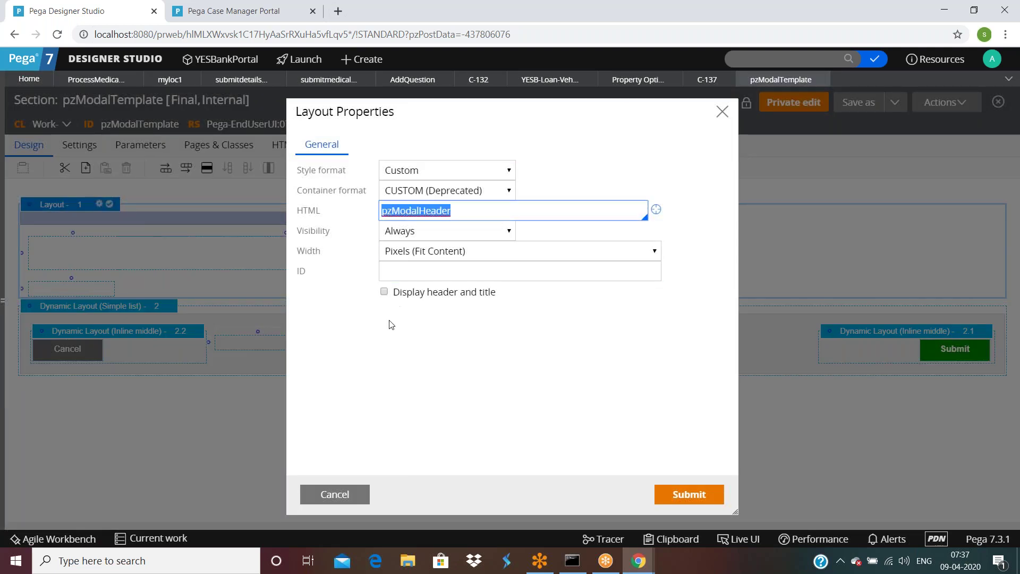
click(336, 488)
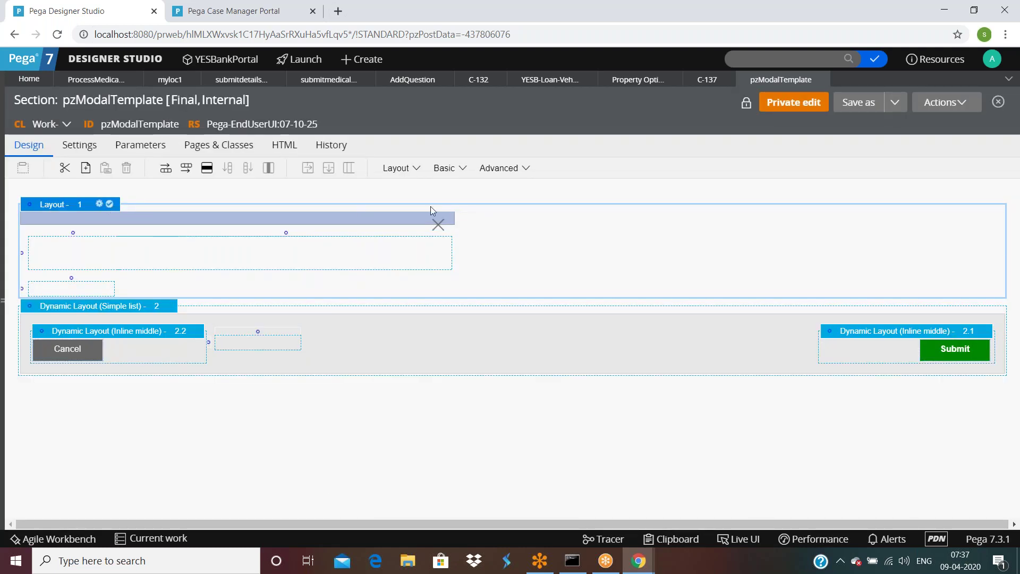
click(416, 168)
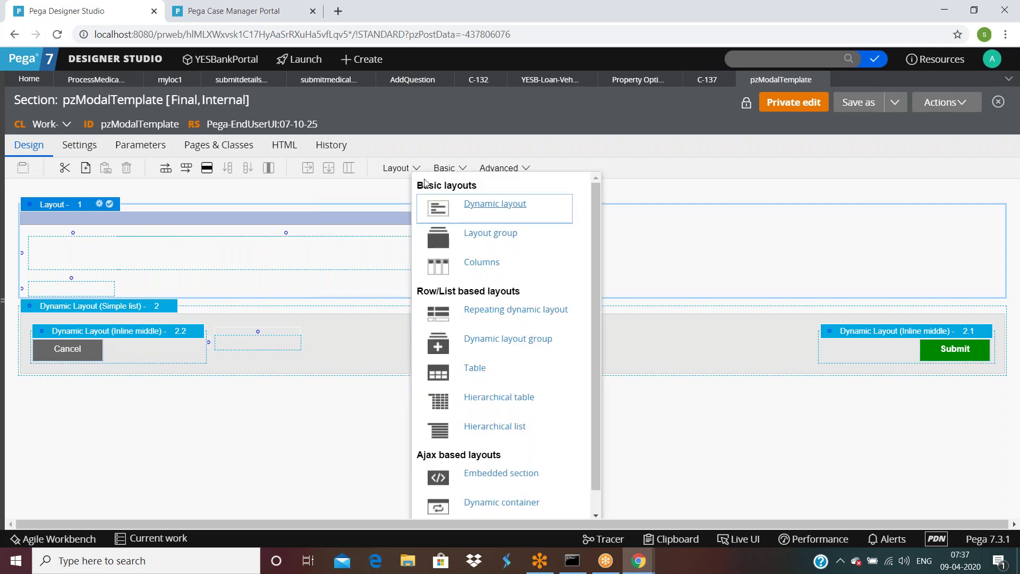
scroll(547, 235, down, 1)
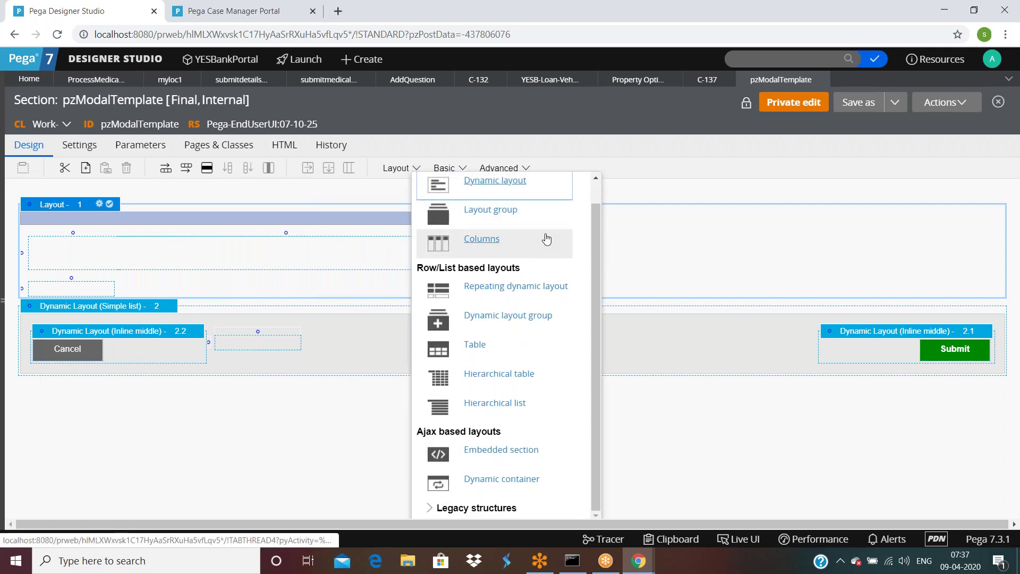
click(430, 507)
scroll(494, 298, down, 6)
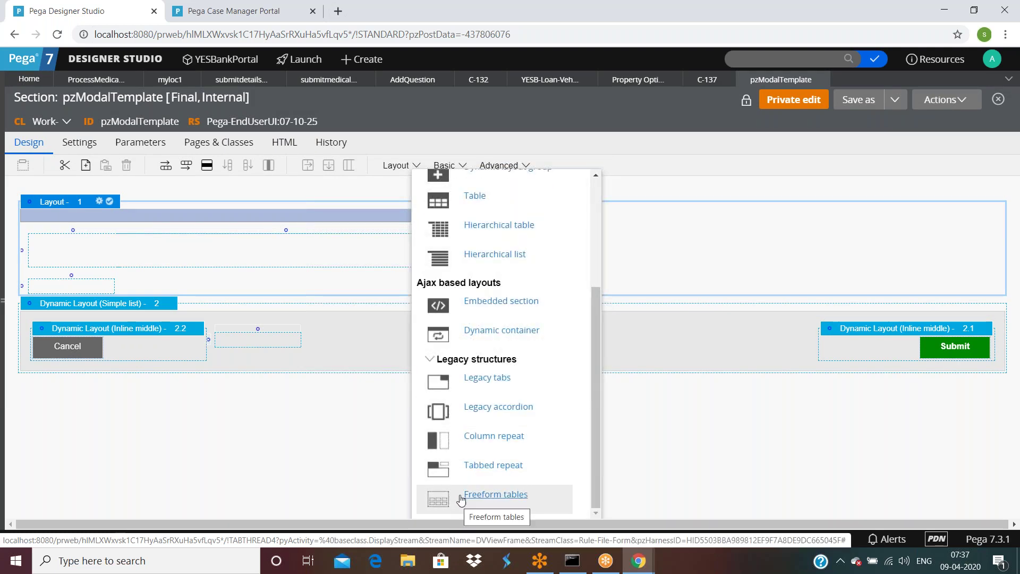
scroll(470, 481, up, 5)
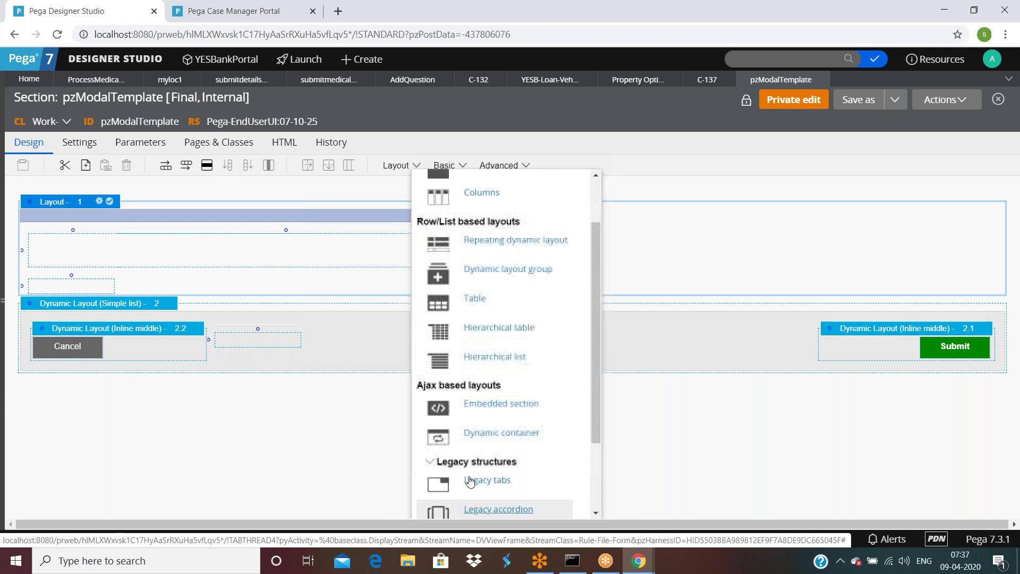
scroll(471, 480, up, 2)
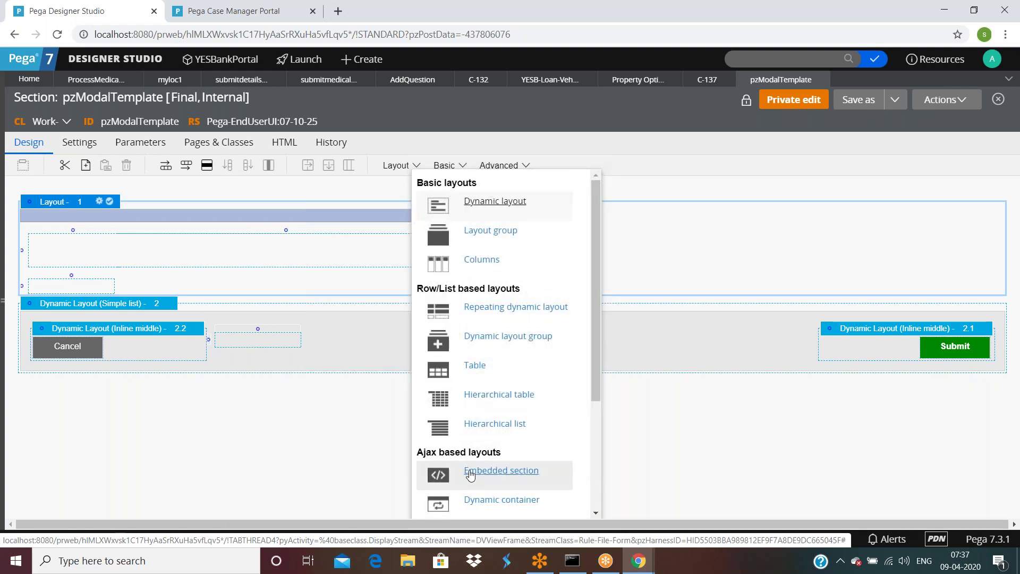
click(471, 238)
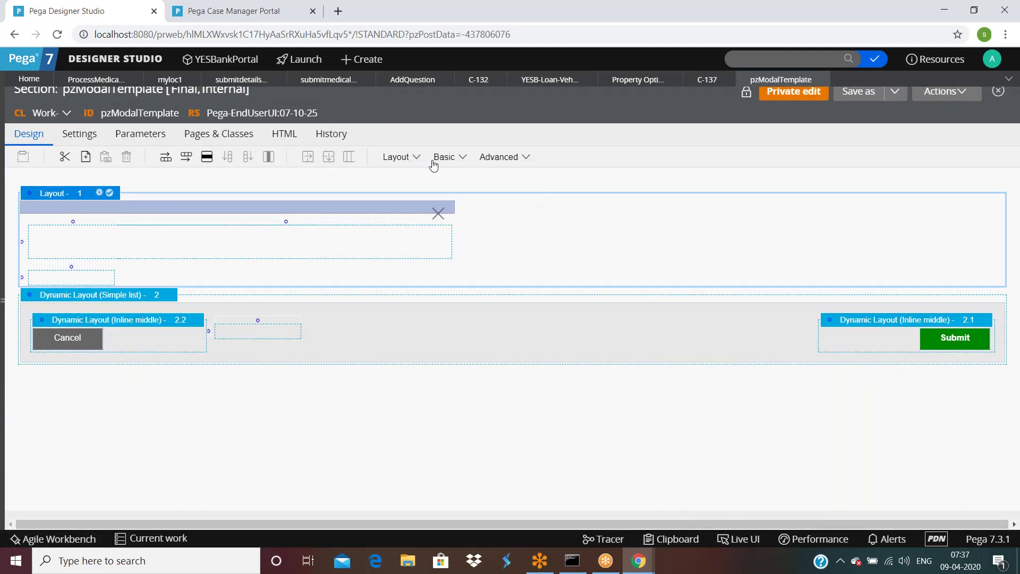
click(89, 247)
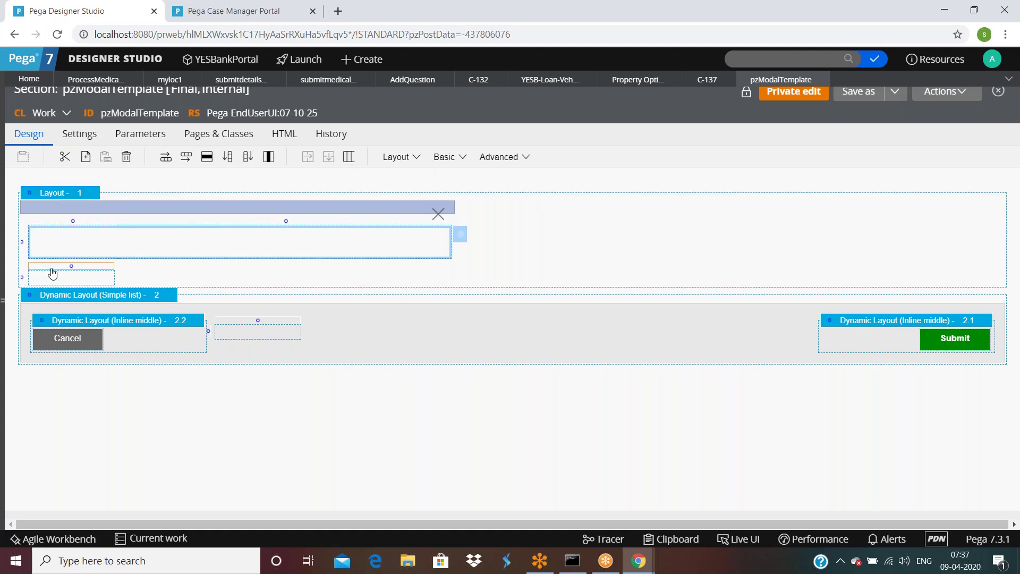
click(460, 235)
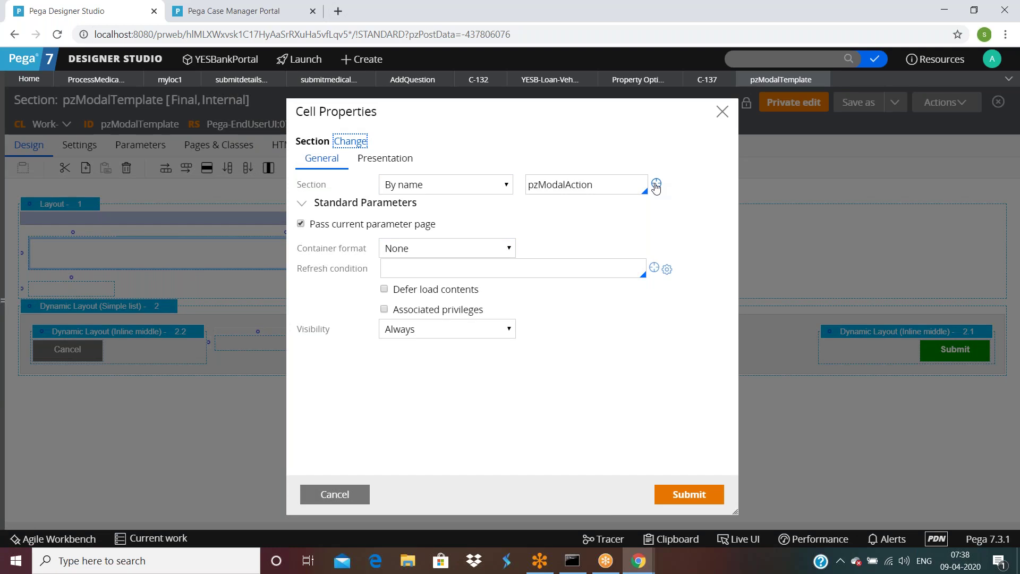
click(335, 494)
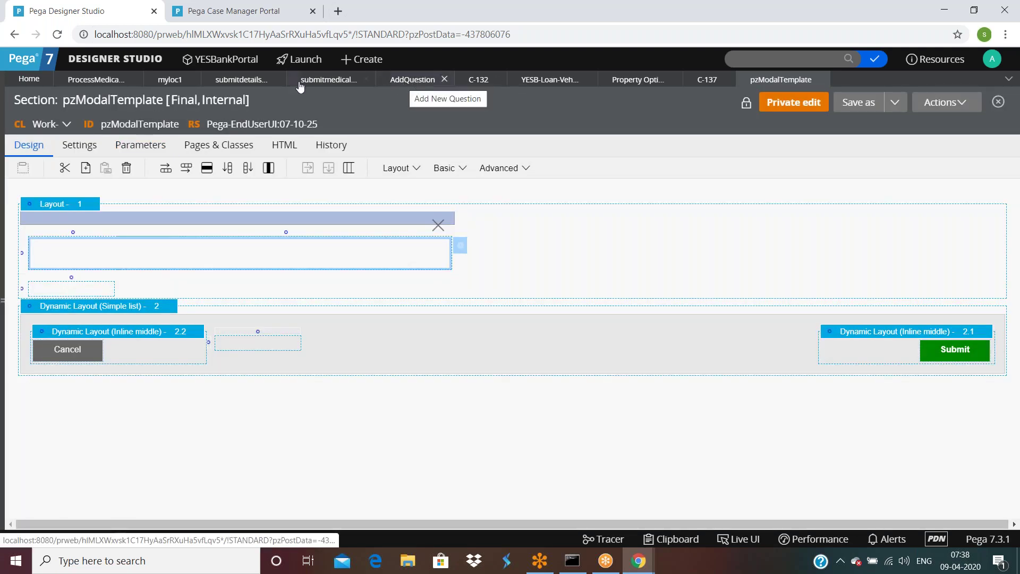
click(336, 83)
double_click(556, 229)
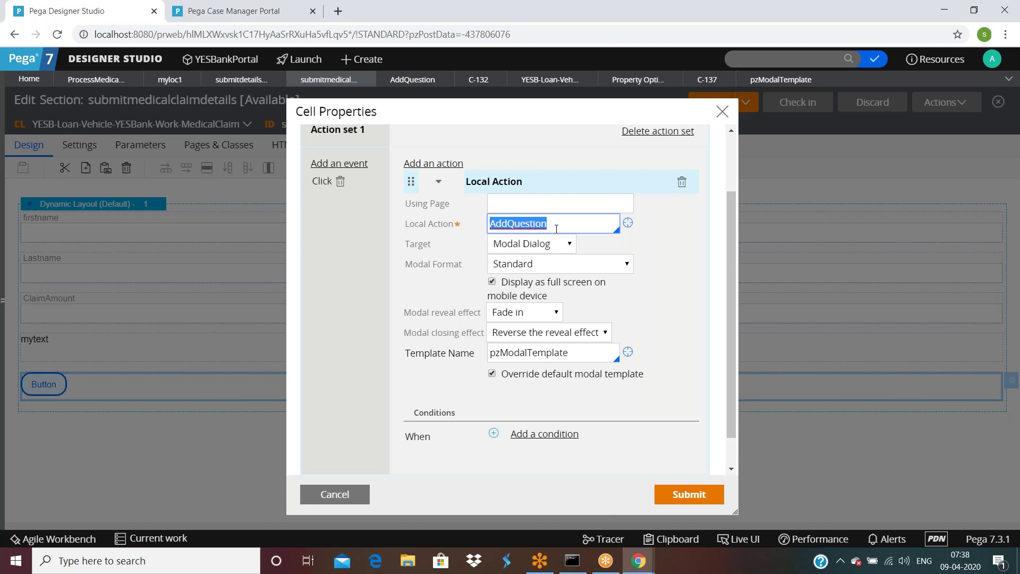
double_click(578, 354)
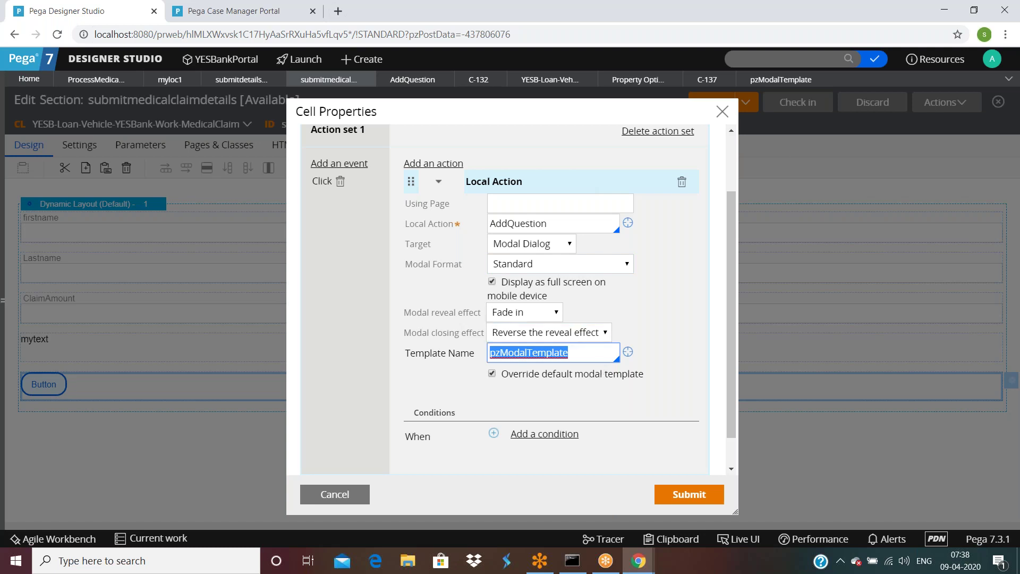
click(780, 79)
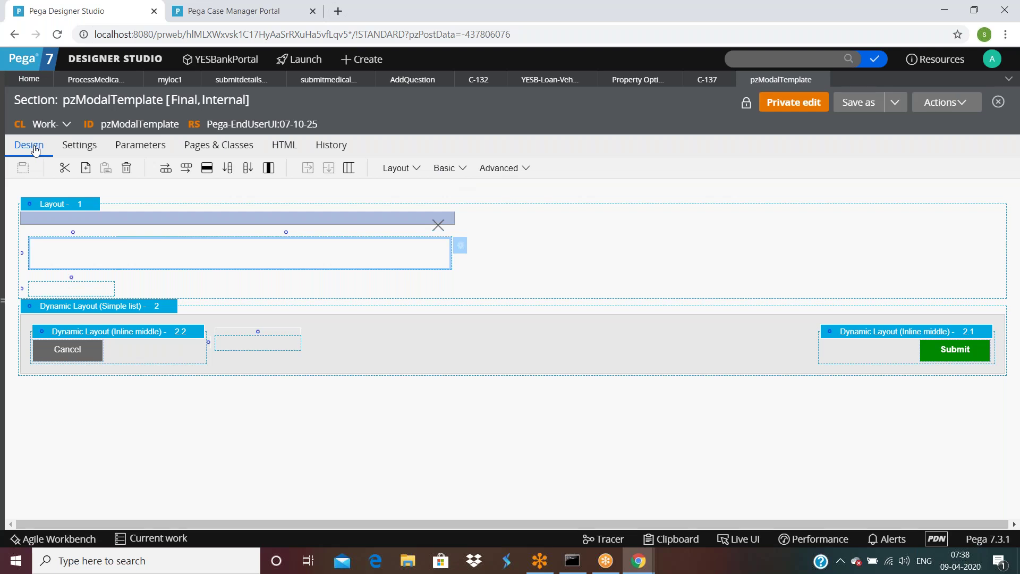
Step: Review the Actions settings of the Submit and Cancel button cells, closing each unchanged
click(964, 351)
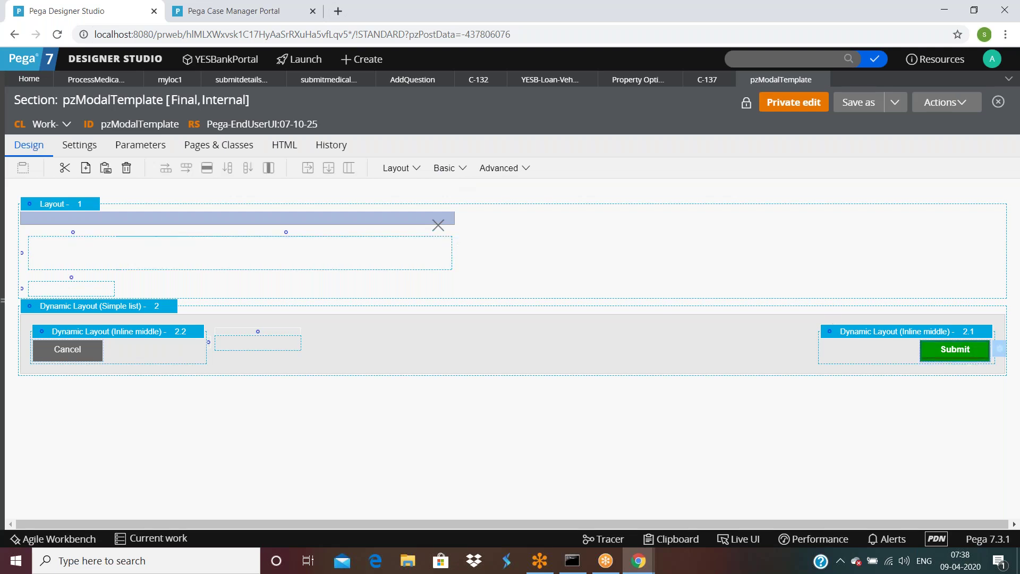
click(998, 352)
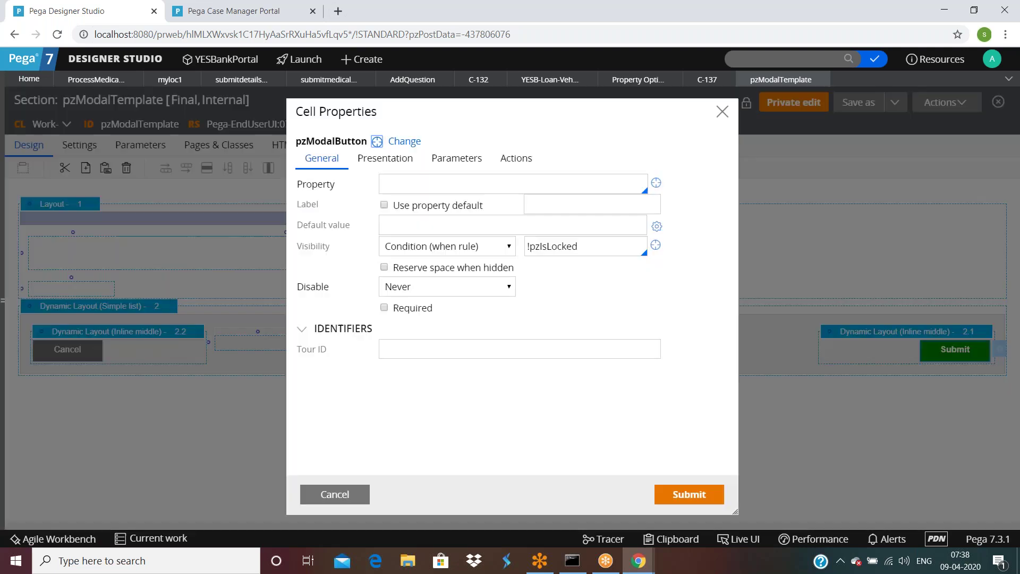
click(516, 158)
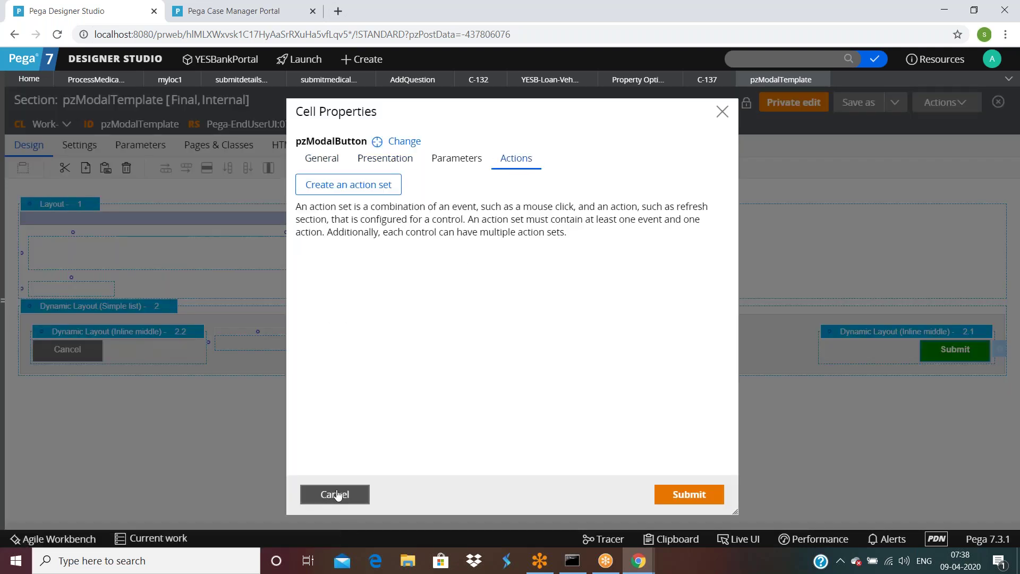
click(337, 495)
click(98, 356)
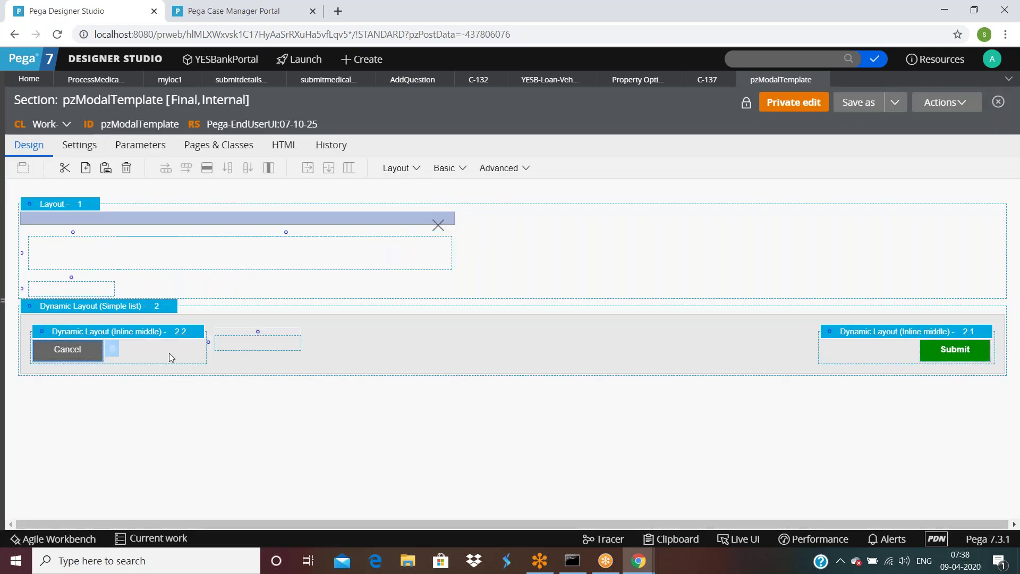
click(112, 348)
click(531, 162)
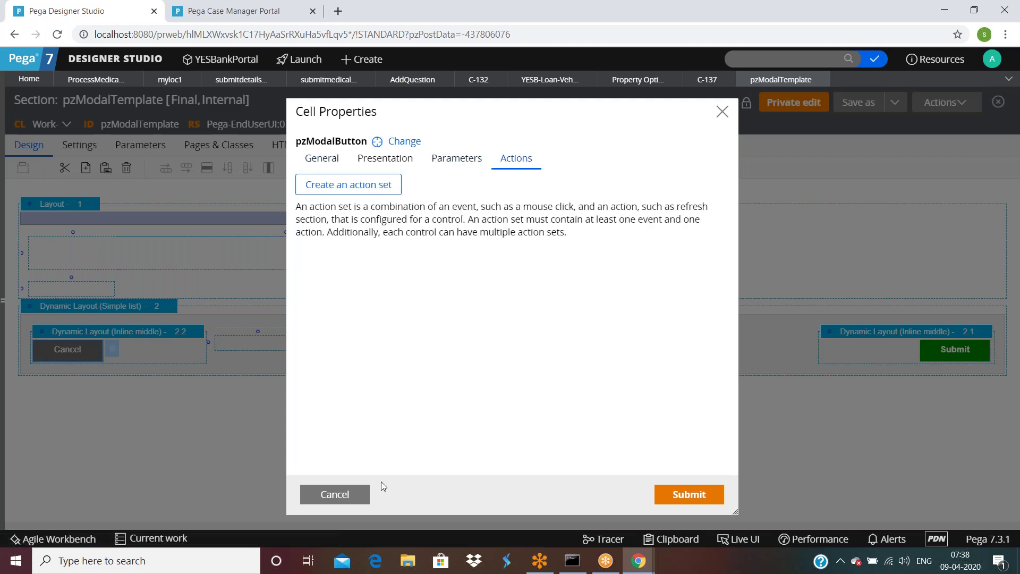
click(335, 494)
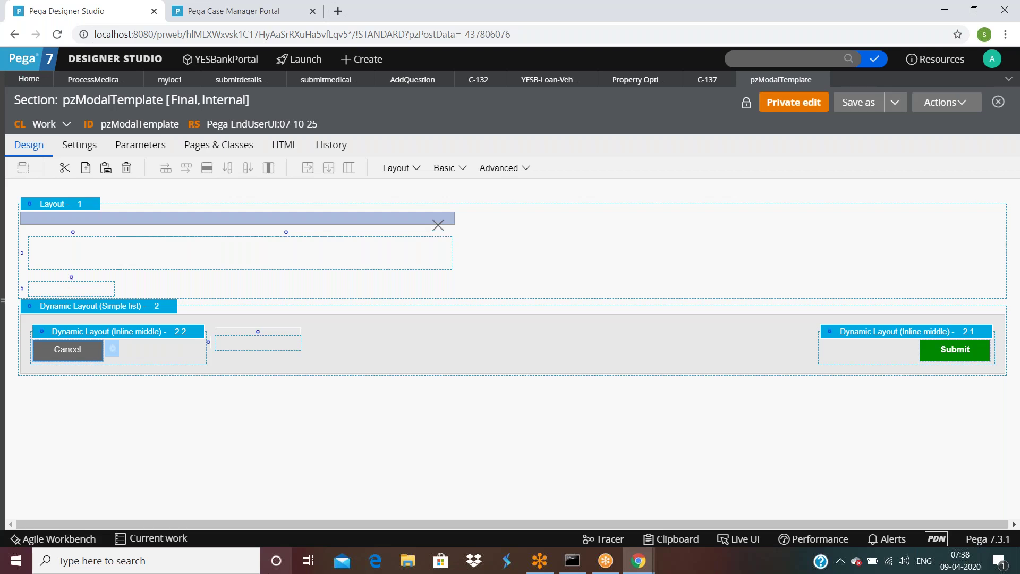
Step: Review the ProcessMedicalClaim flow's Design settings, including its work class name
click(89, 79)
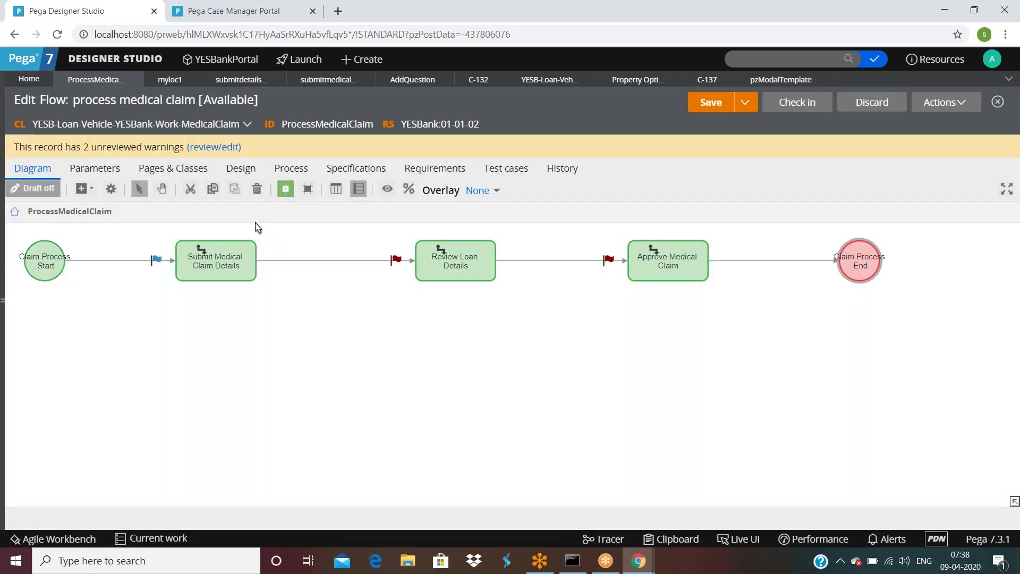
click(243, 175)
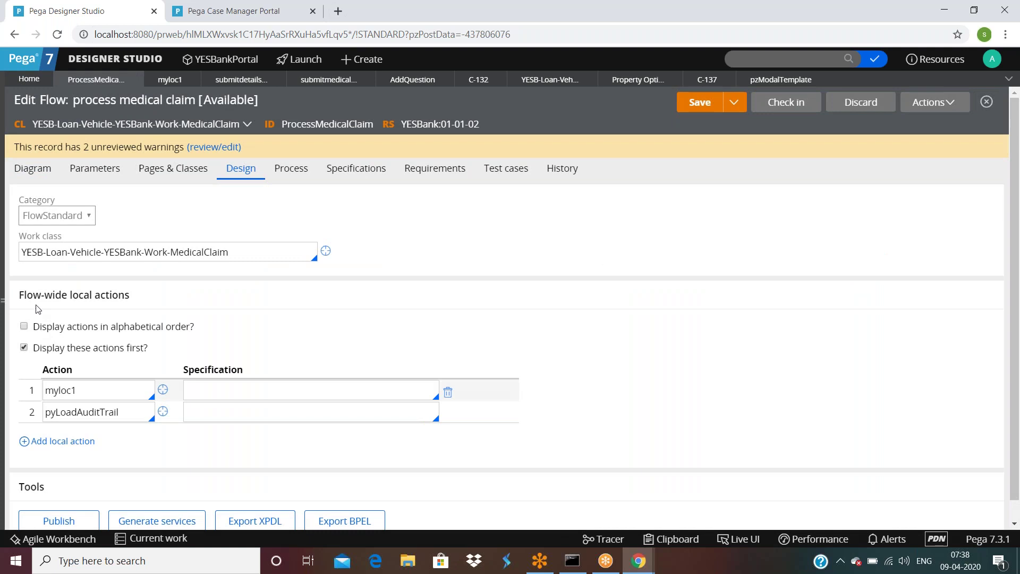
drag(24, 295, 45, 213)
drag(31, 253, 250, 254)
click(251, 255)
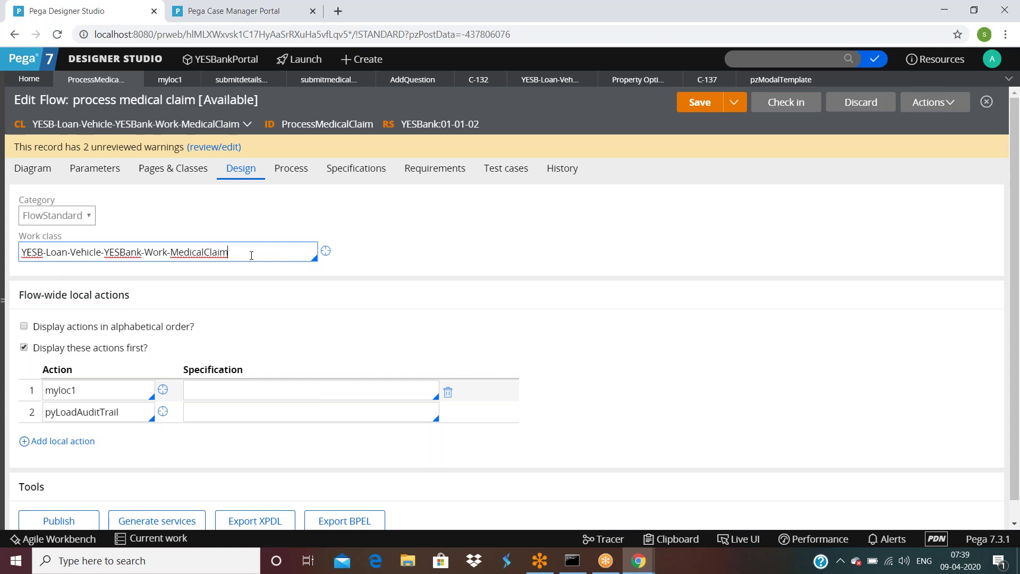
Step: Open the properties of the connector after Submit Medical Claim Details in the diagram
click(32, 169)
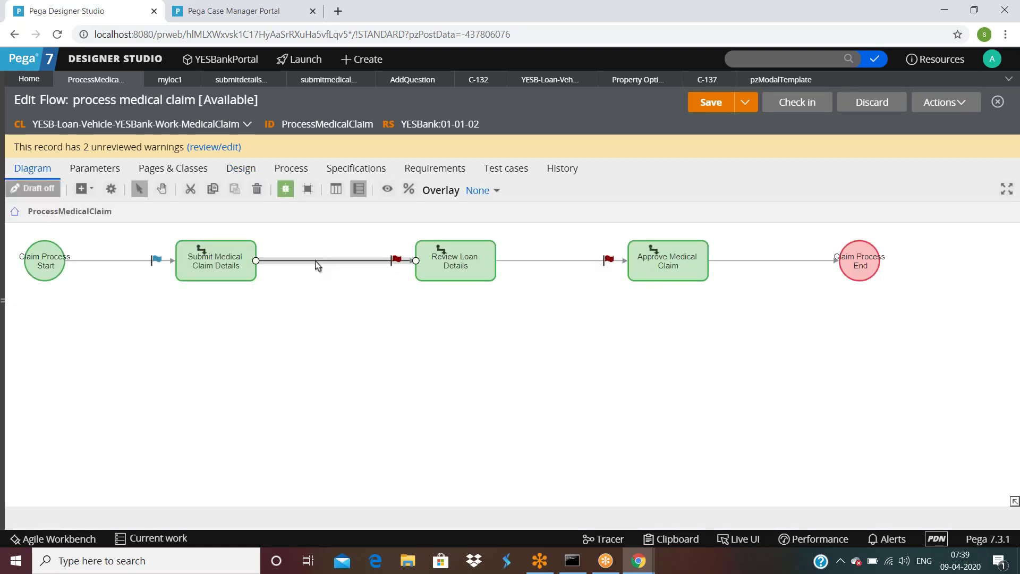
double_click(317, 263)
scroll(430, 267, down, 3)
scroll(431, 277, up, 3)
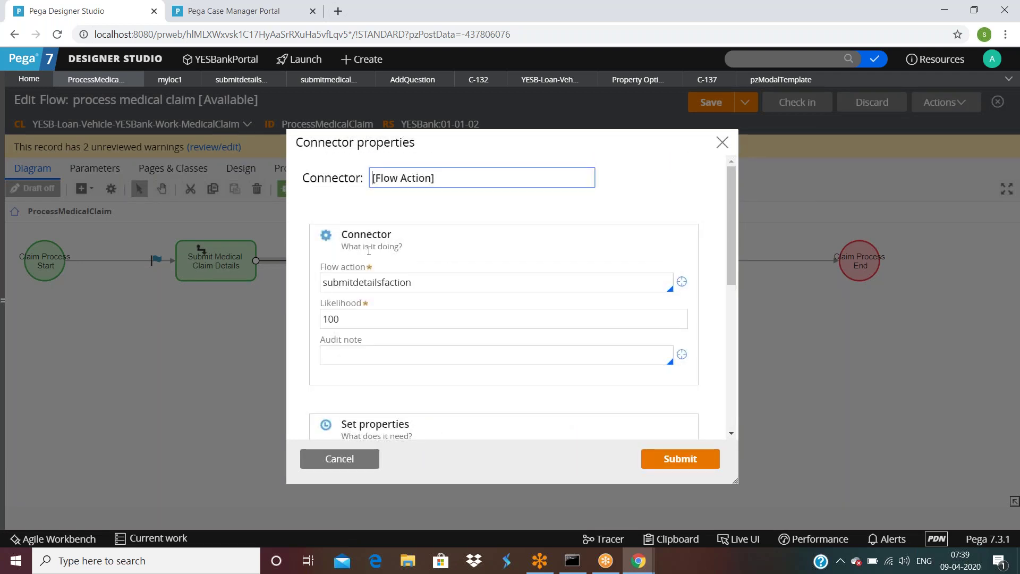
Step: Enter myownauditnote as the connector's audit note and start creating it as a field value
drag(344, 246, 443, 250)
triple_click(447, 179)
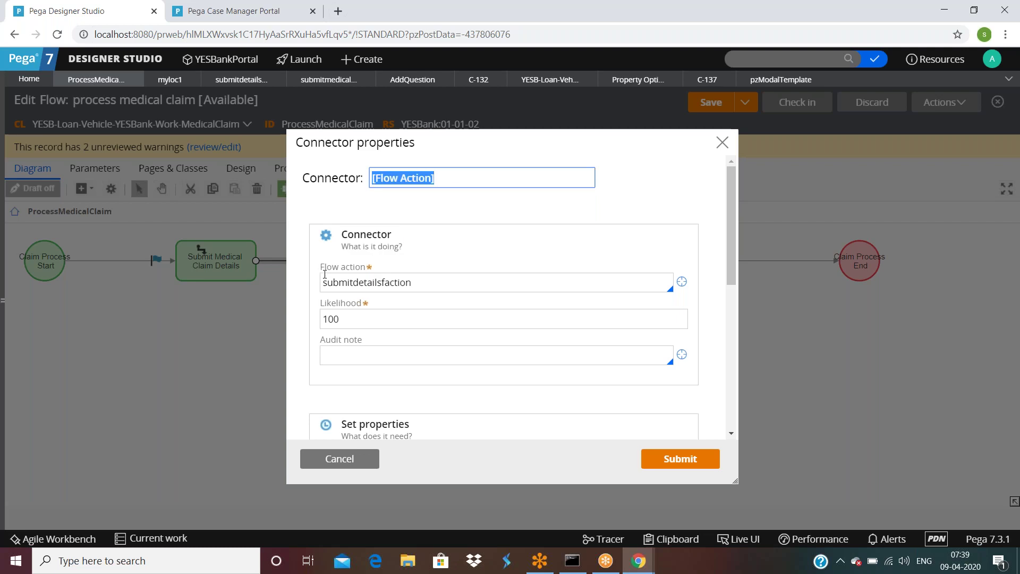
drag(322, 283, 416, 281)
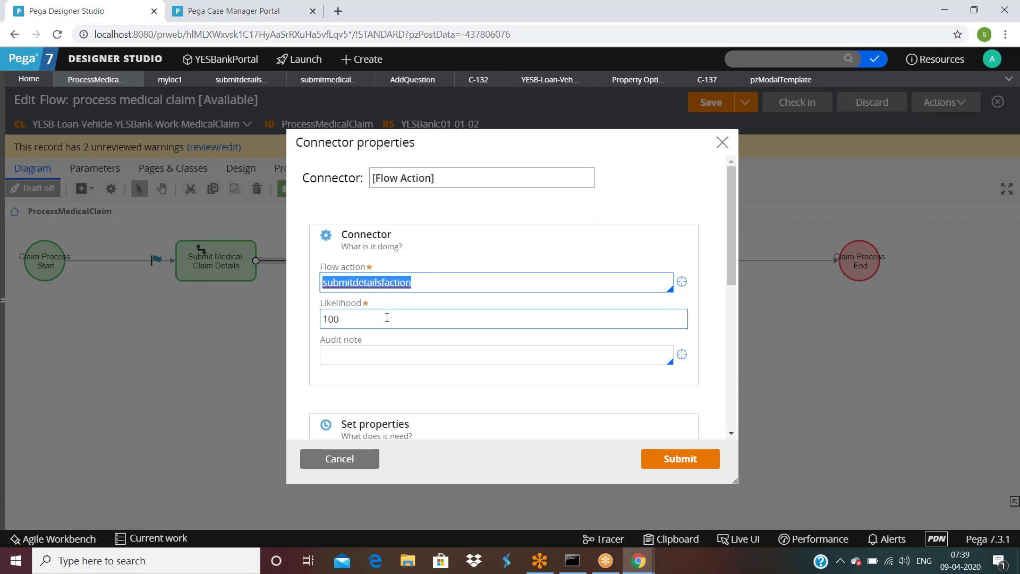
click(383, 348)
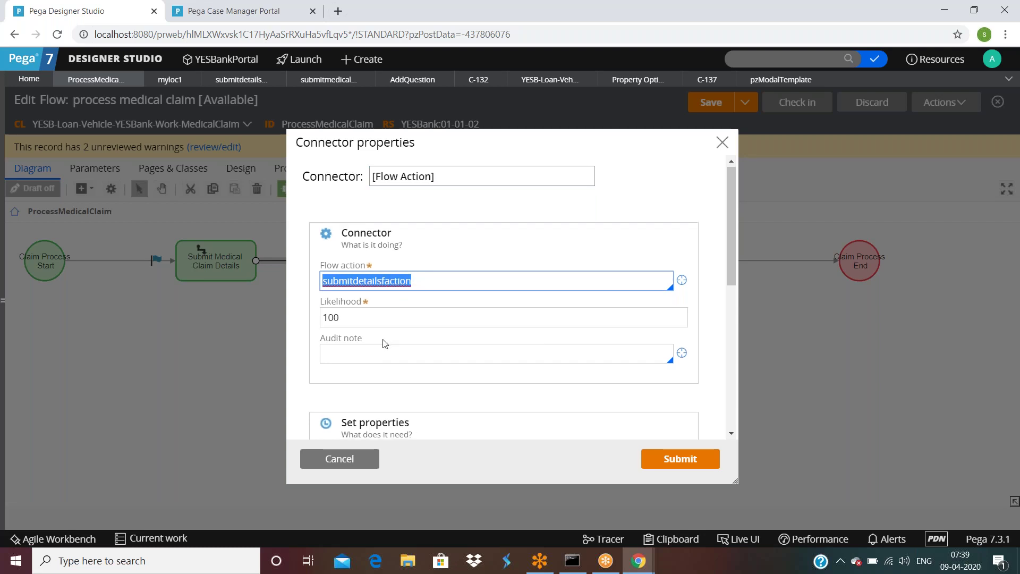
scroll(372, 319, down, 1)
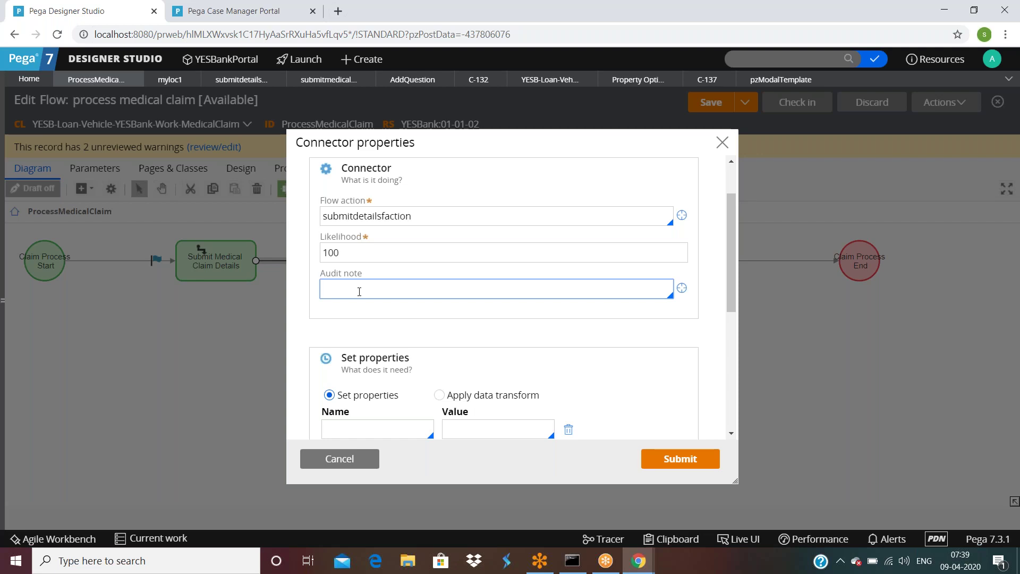
text(myownauditnote)
click(682, 289)
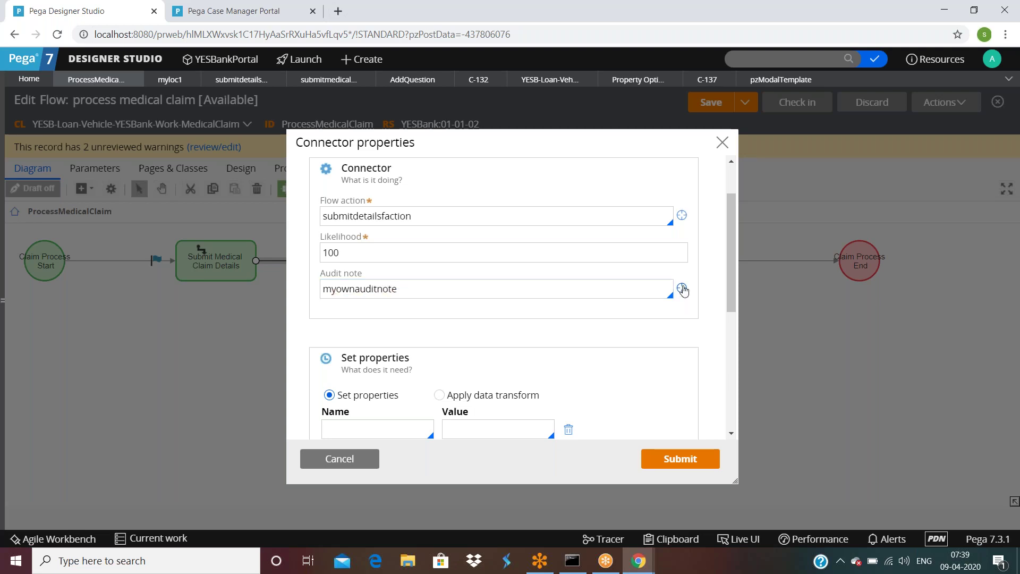
click(682, 288)
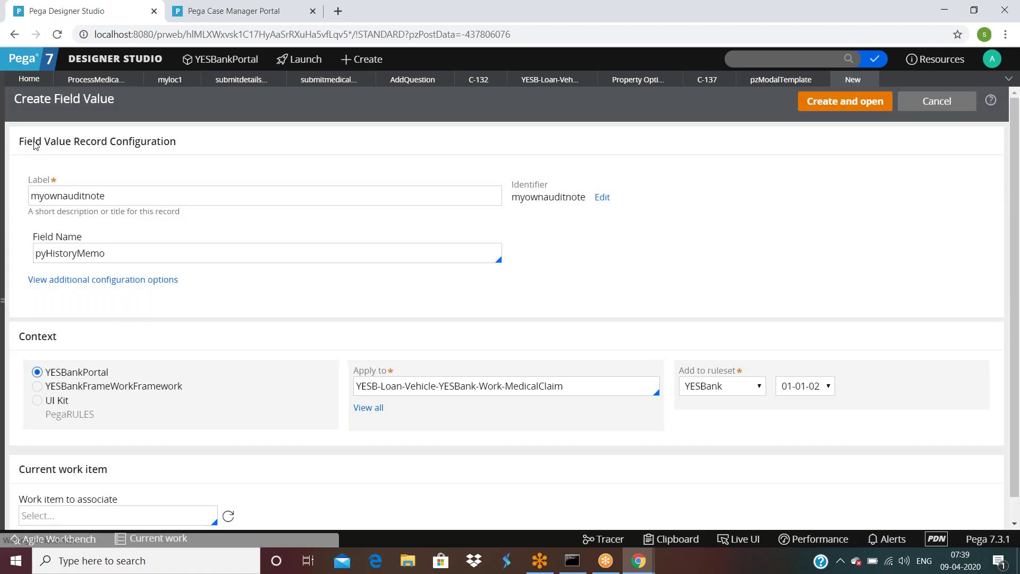
Step: Create the myownauditnote field value reading 'my own audit note created from field value', save, and return to the flow
drag(33, 141, 186, 147)
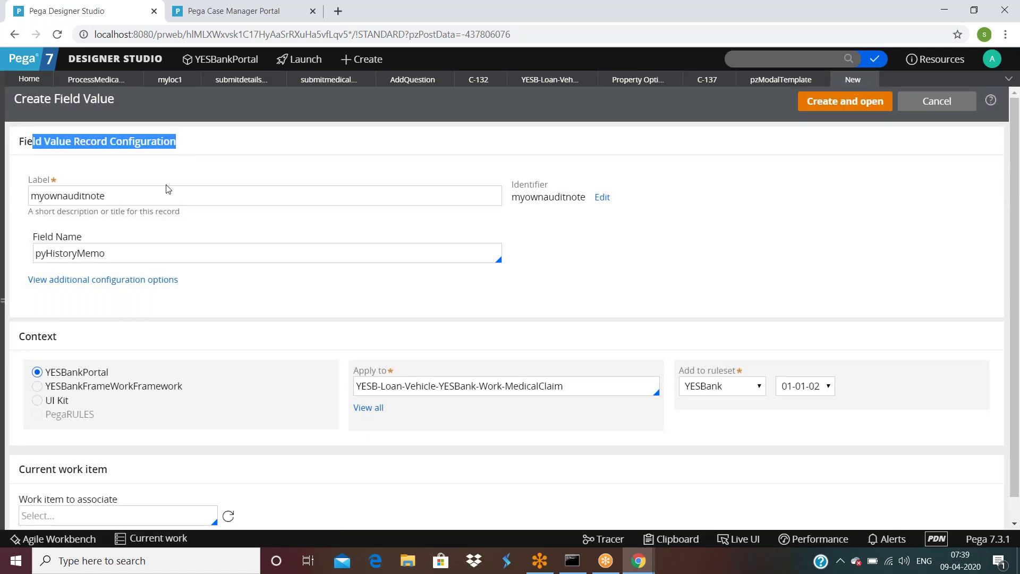
double_click(108, 252)
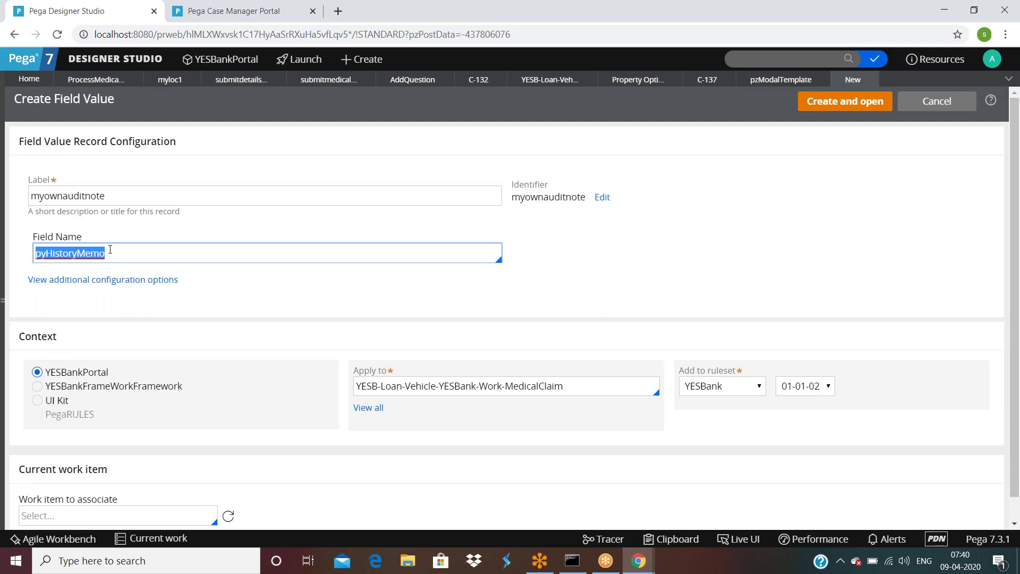
click(783, 262)
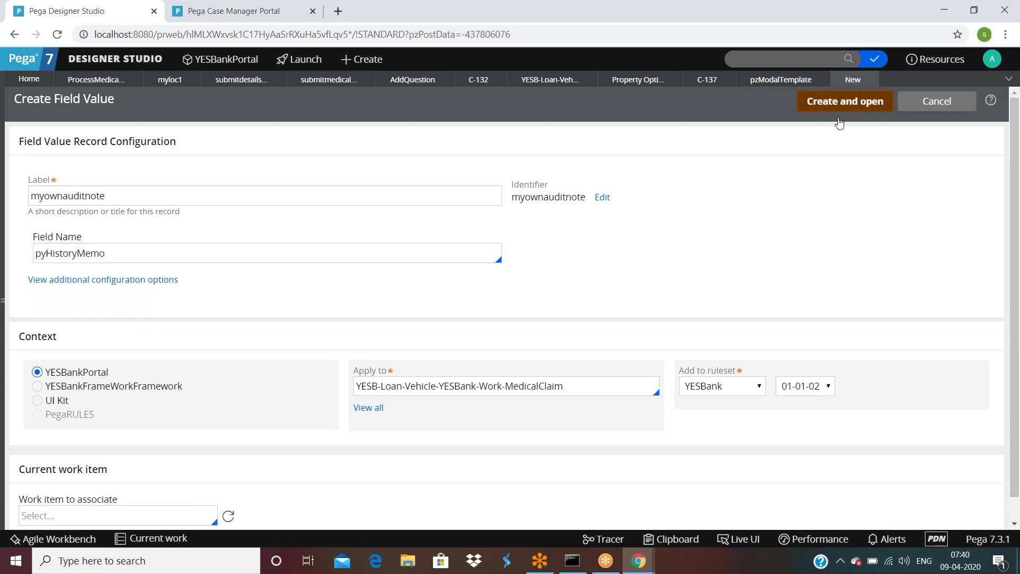
click(839, 104)
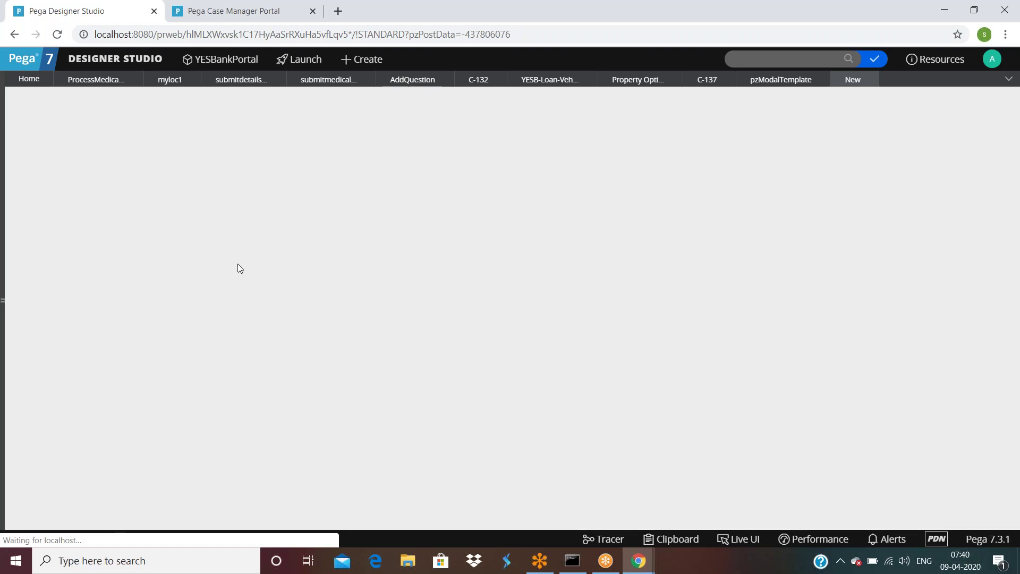
text(own audit note crea)
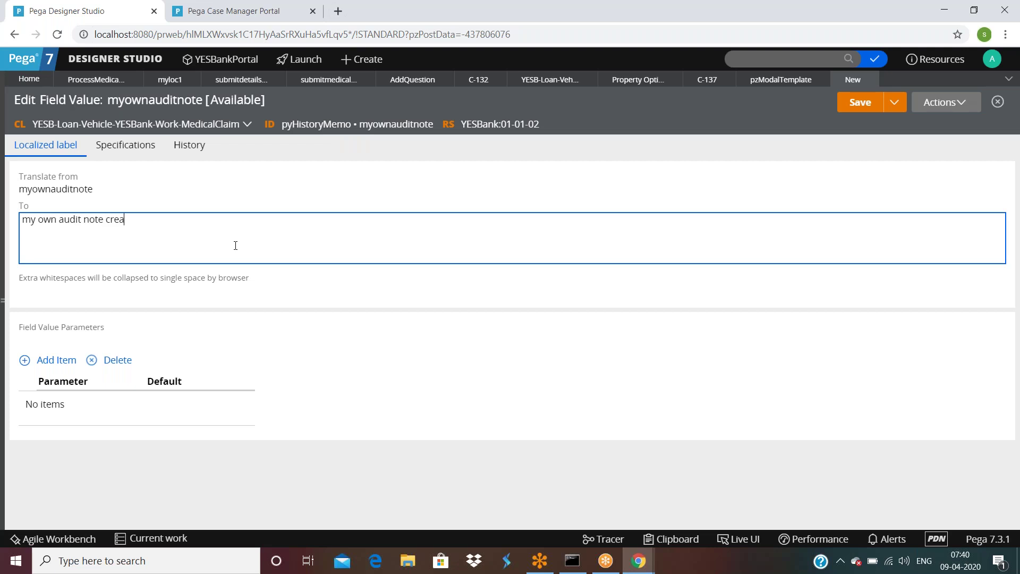
text(ted from field value)
click(854, 107)
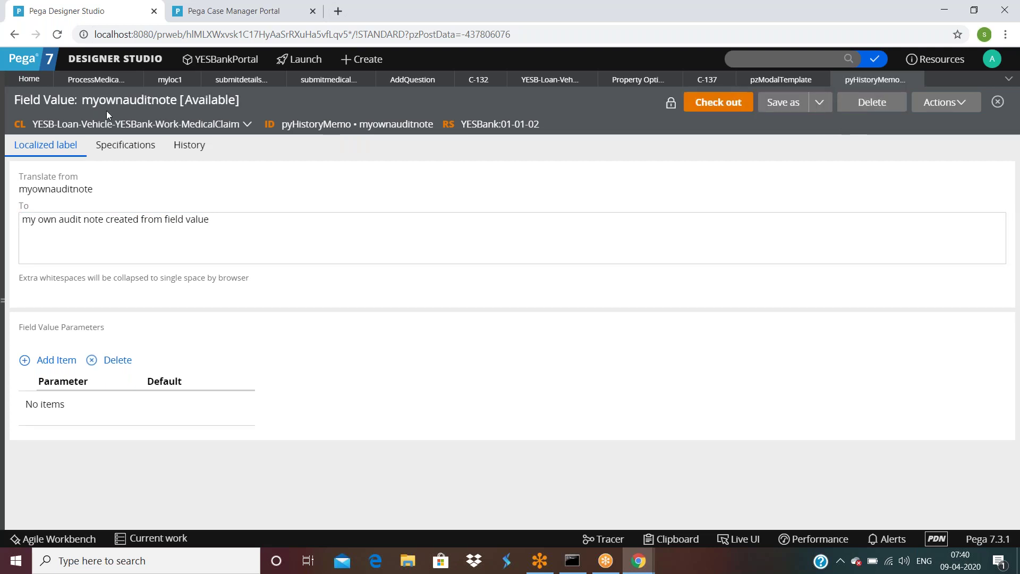
click(86, 82)
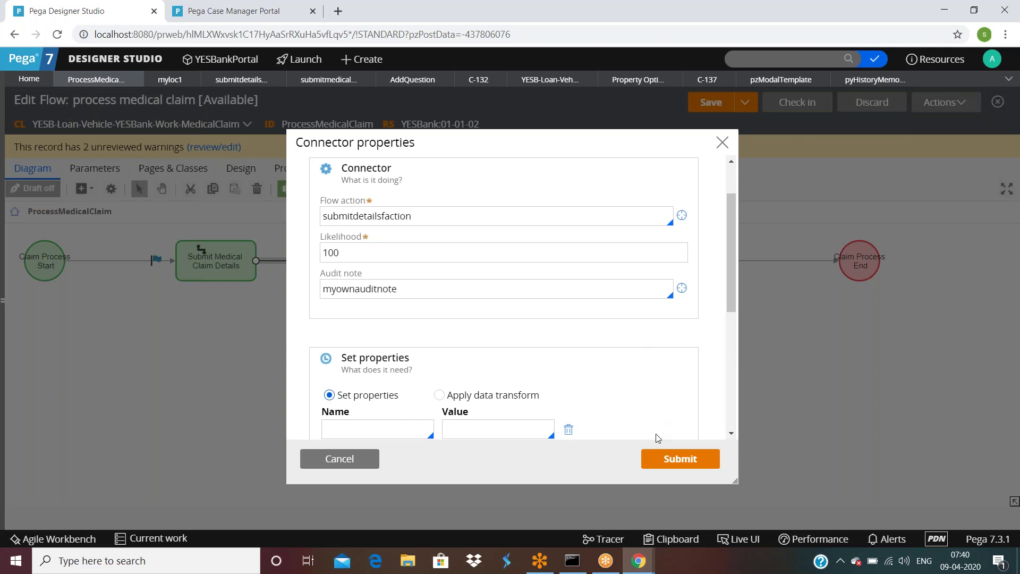
Step: Submit the connector change, save the flow, close old case tabs, and run the flow
click(722, 142)
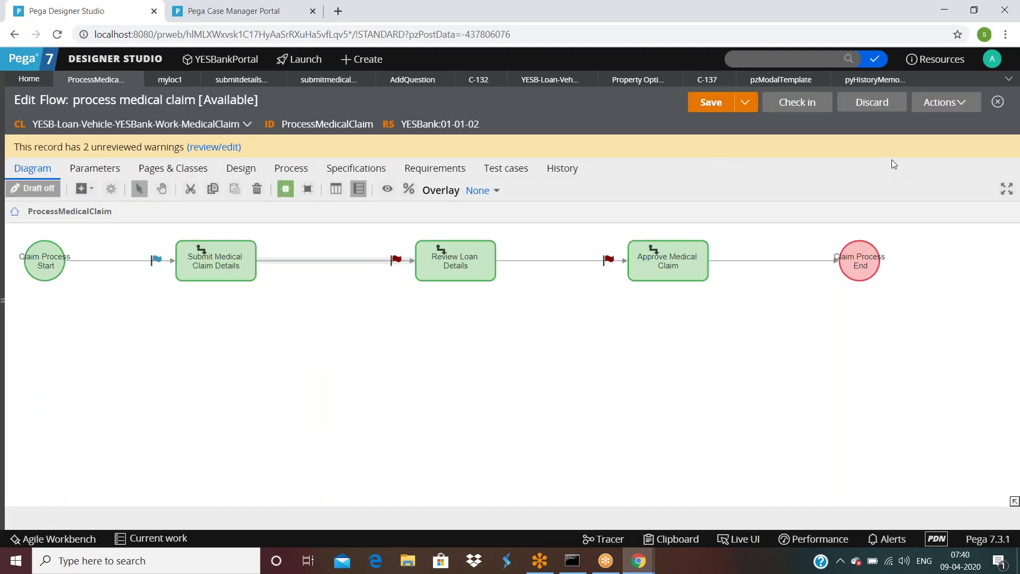
click(726, 104)
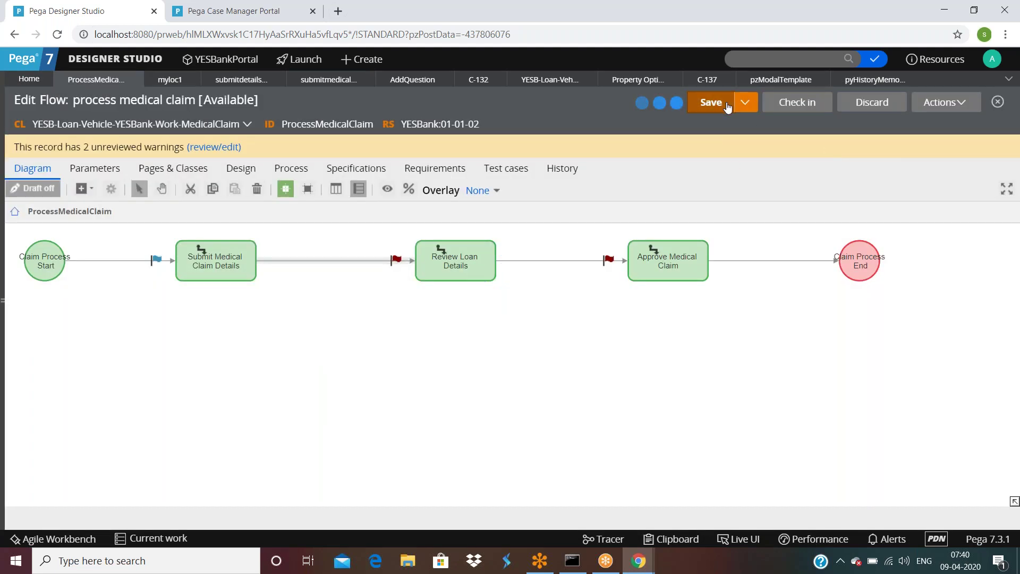
click(725, 80)
click(495, 81)
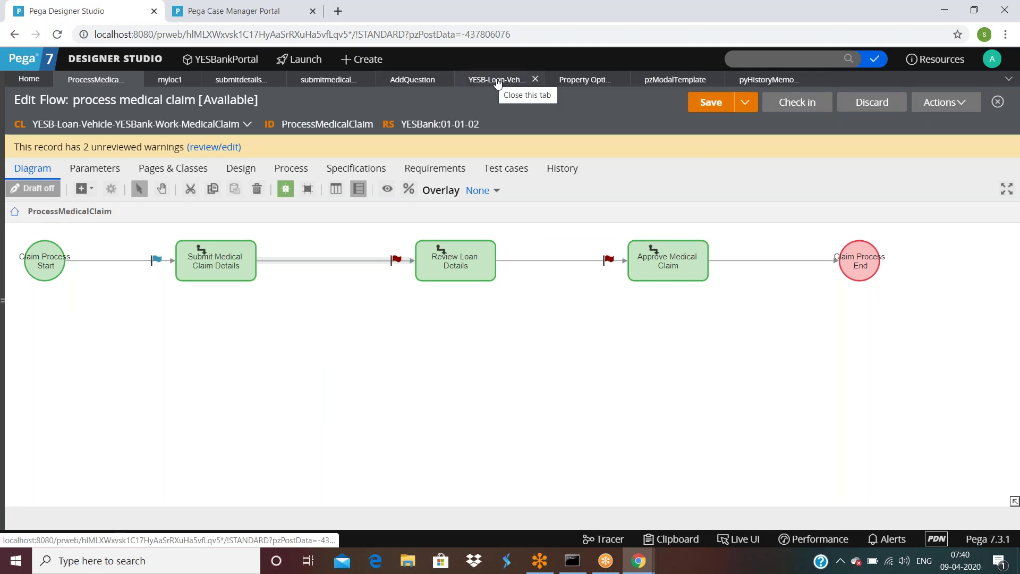
click(948, 102)
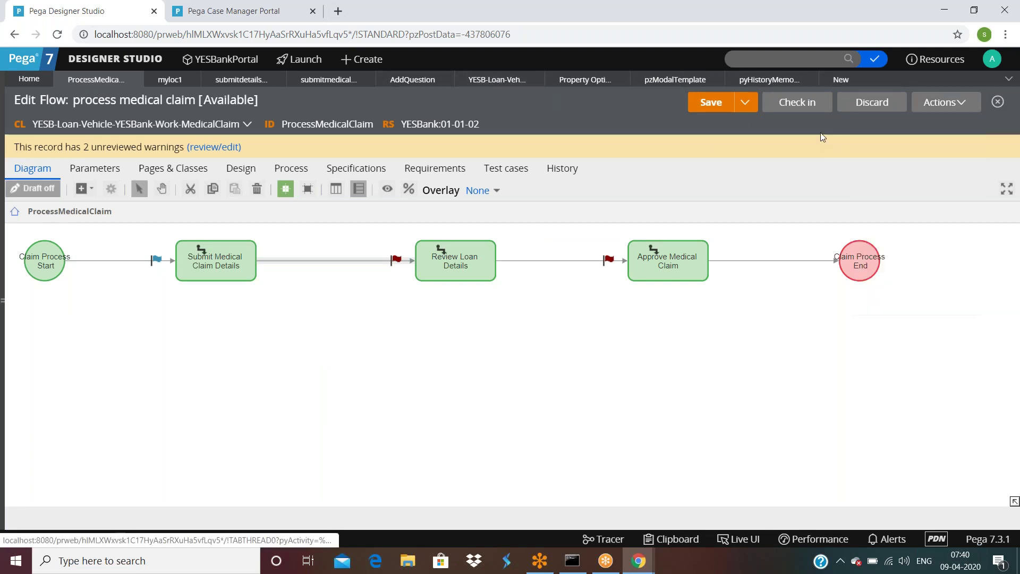
click(872, 126)
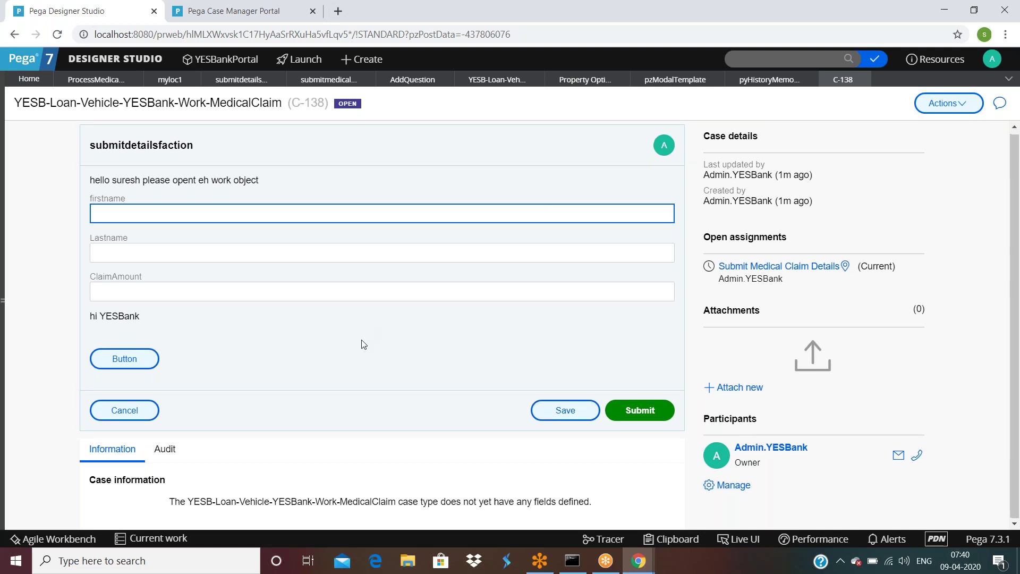
Step: Browse the new case C-138's audit history
click(164, 451)
scroll(223, 464, down, 3)
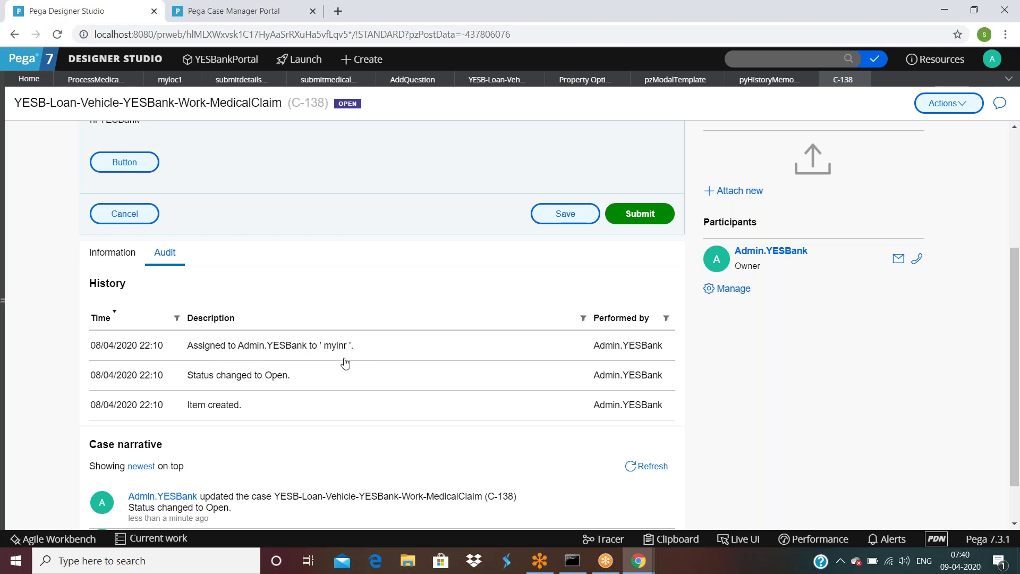
scroll(346, 363, up, 4)
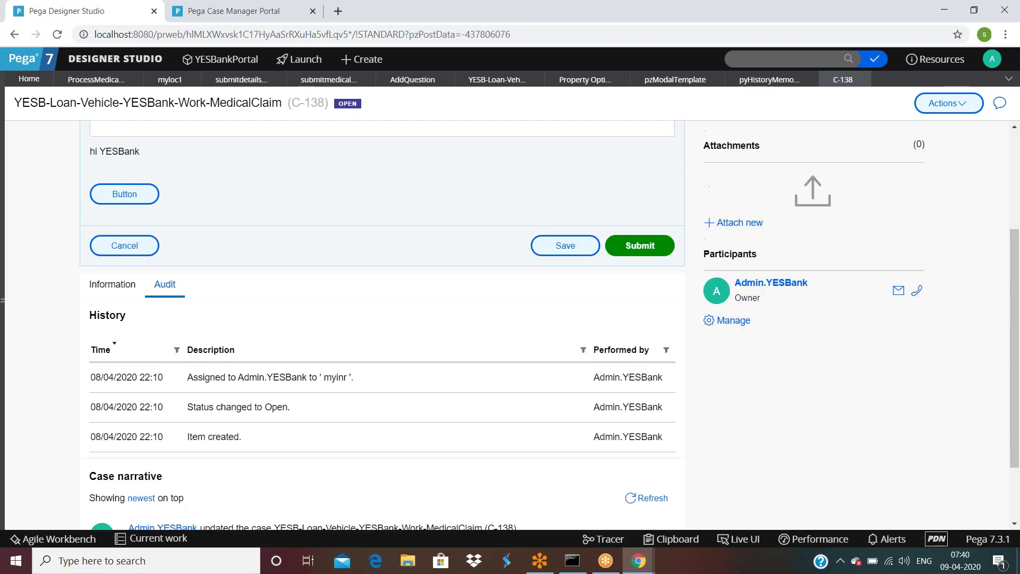
scroll(237, 403, down, 4)
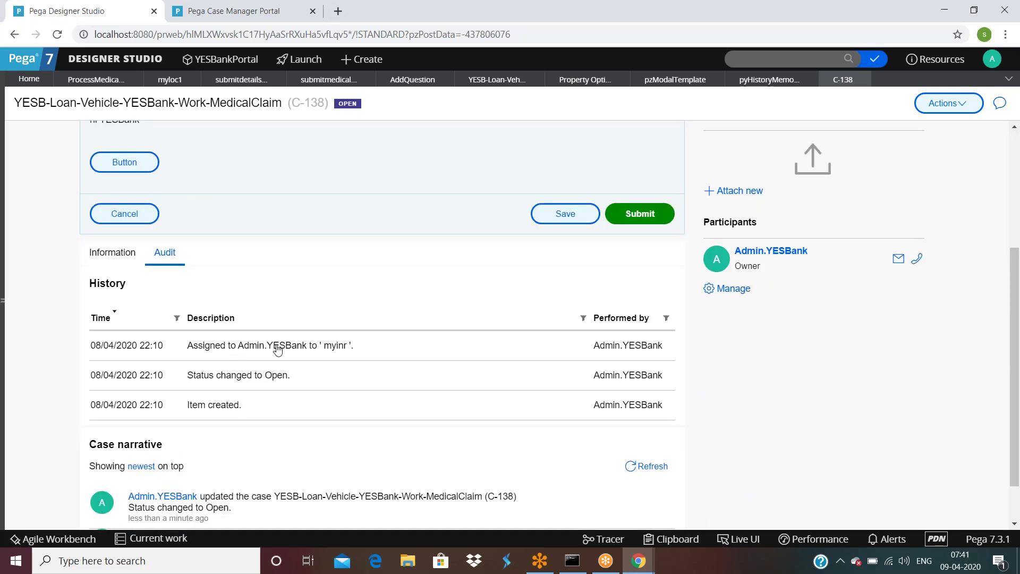
scroll(276, 348, up, 2)
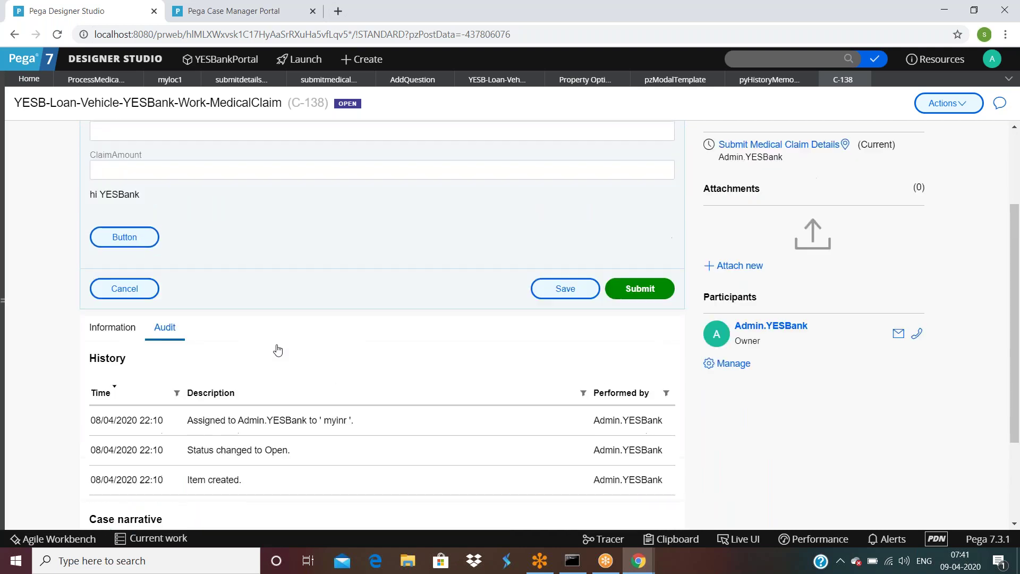
scroll(283, 349, up, 3)
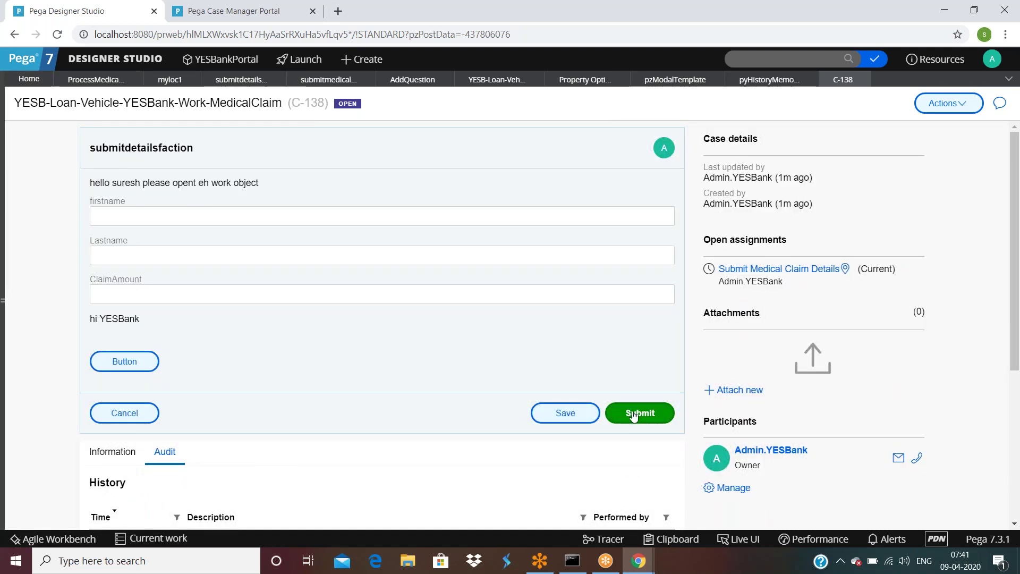
Step: Recheck the connector's properties, then submit C-138's submitdetailsfaction assignment
click(96, 79)
double_click(320, 262)
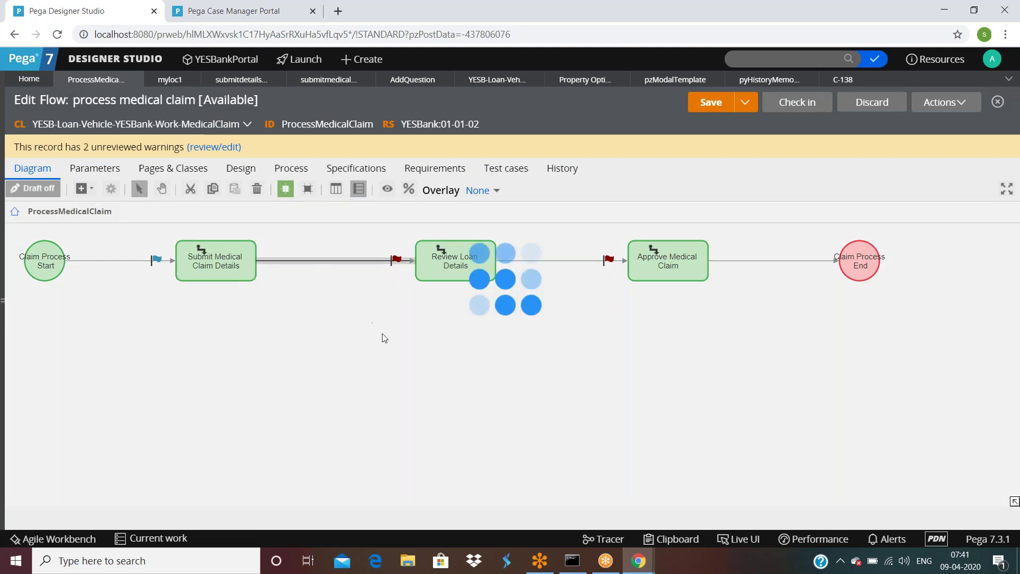
click(340, 458)
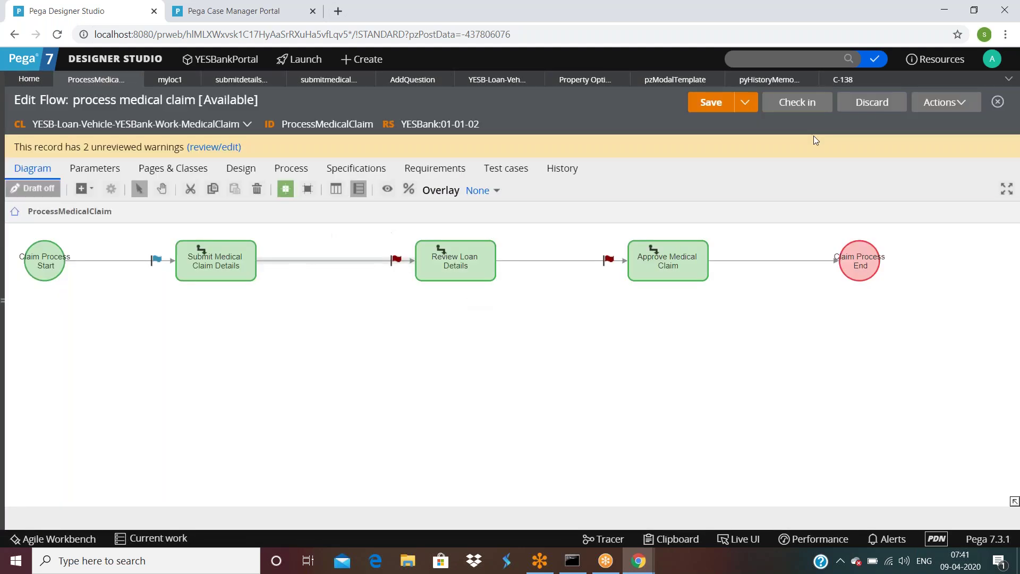
click(842, 79)
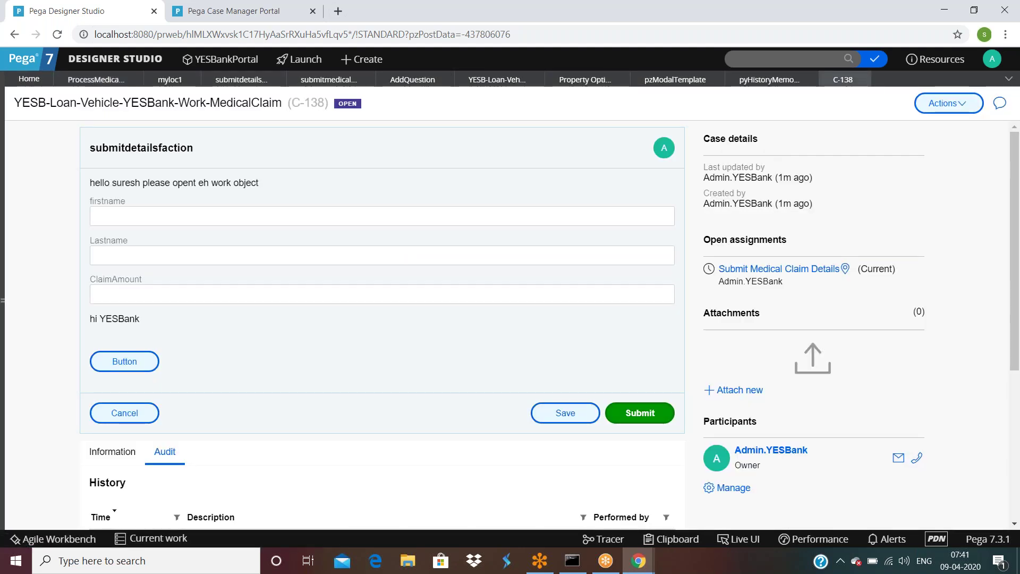
click(639, 413)
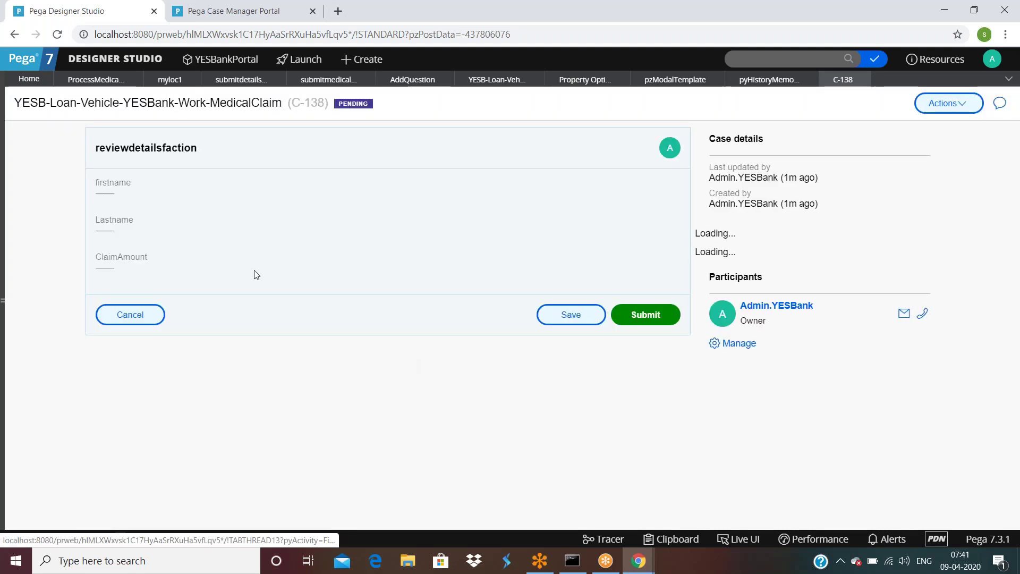
Step: Find 'my own audit note created from field value' in C-138's history, then enable Live UI
click(169, 358)
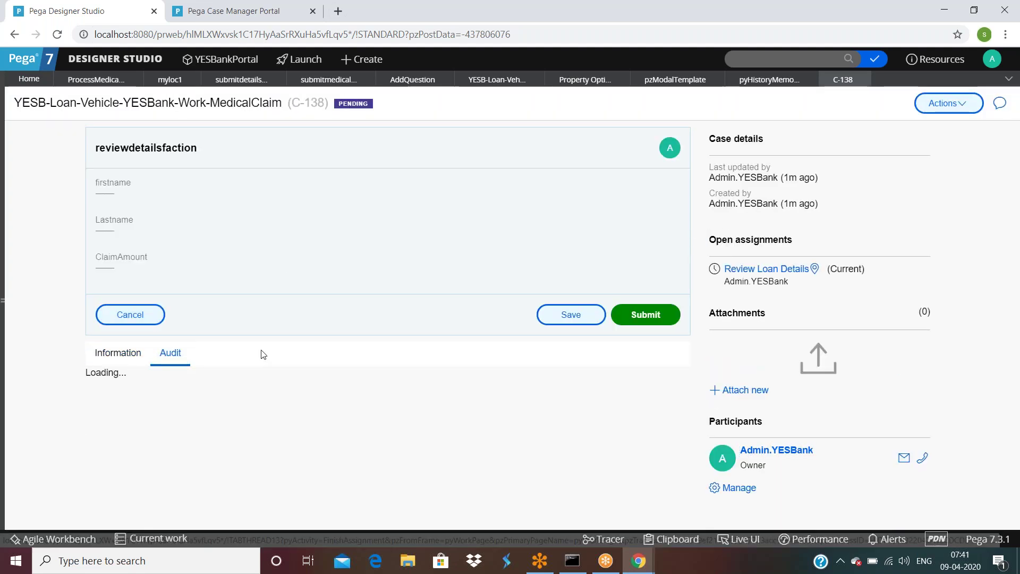
scroll(258, 357, down, 5)
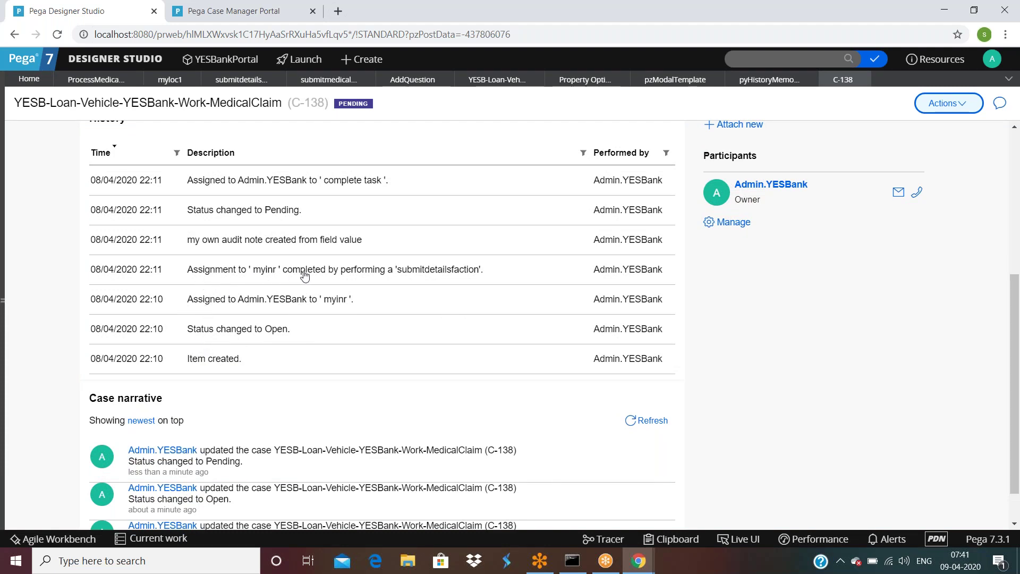
drag(454, 277, 191, 277)
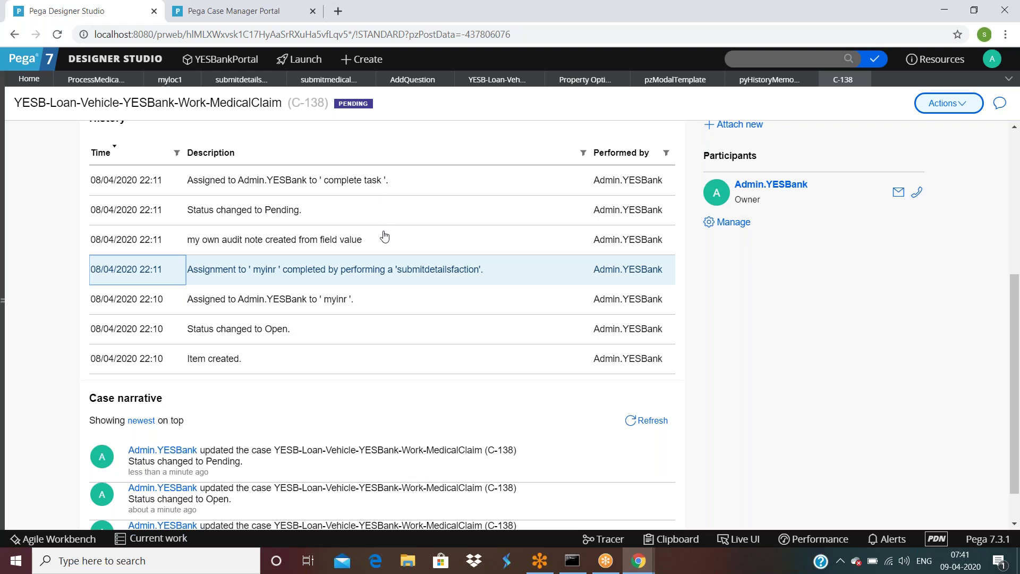
scroll(384, 236, down, 1)
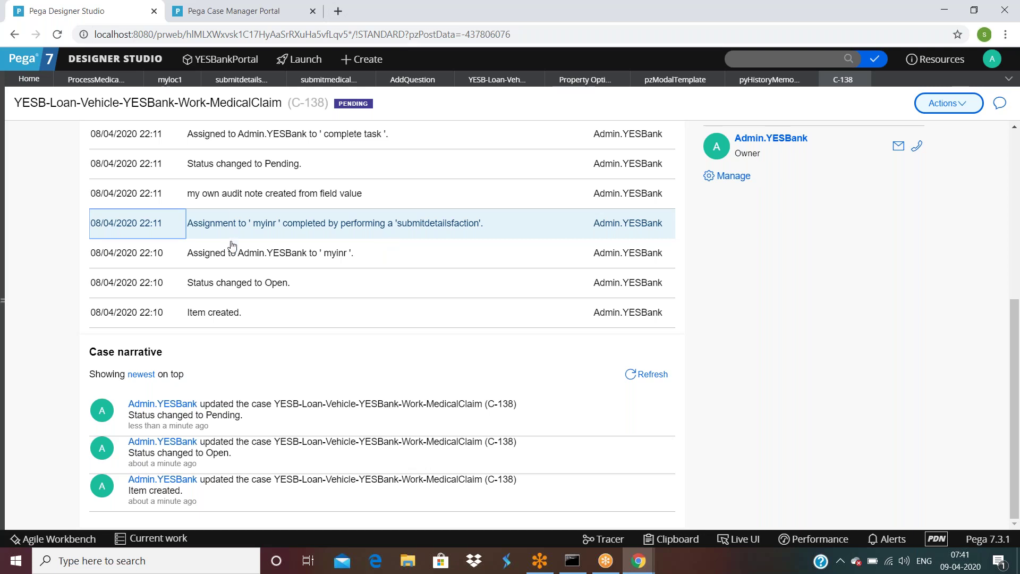
scroll(232, 245, up, 4)
scroll(181, 213, down, 3)
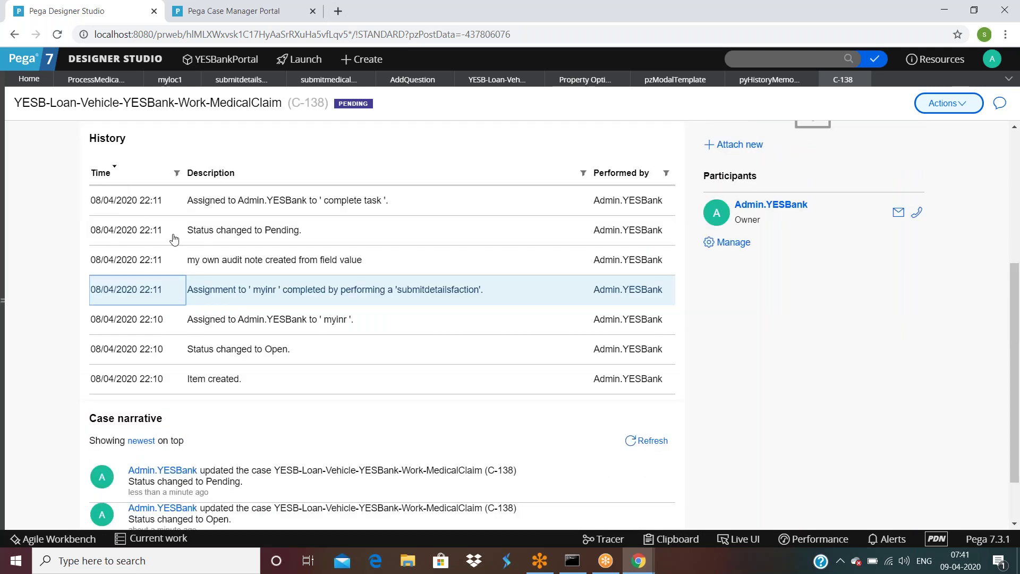
click(740, 539)
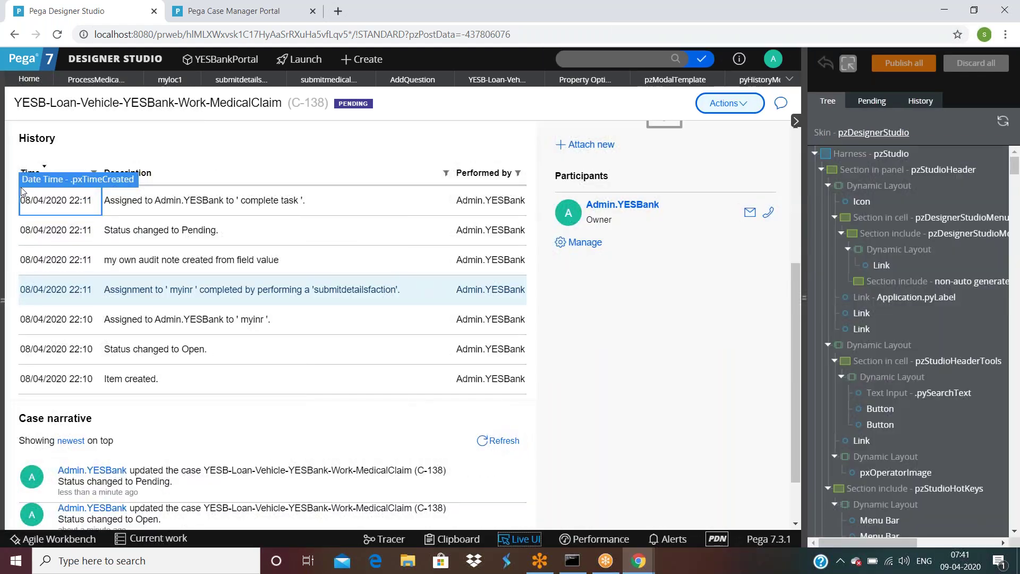
Step: Open the pyCaseHistoryContent section from the Time cell and bring up Table 1's Layout Properties
click(21, 192)
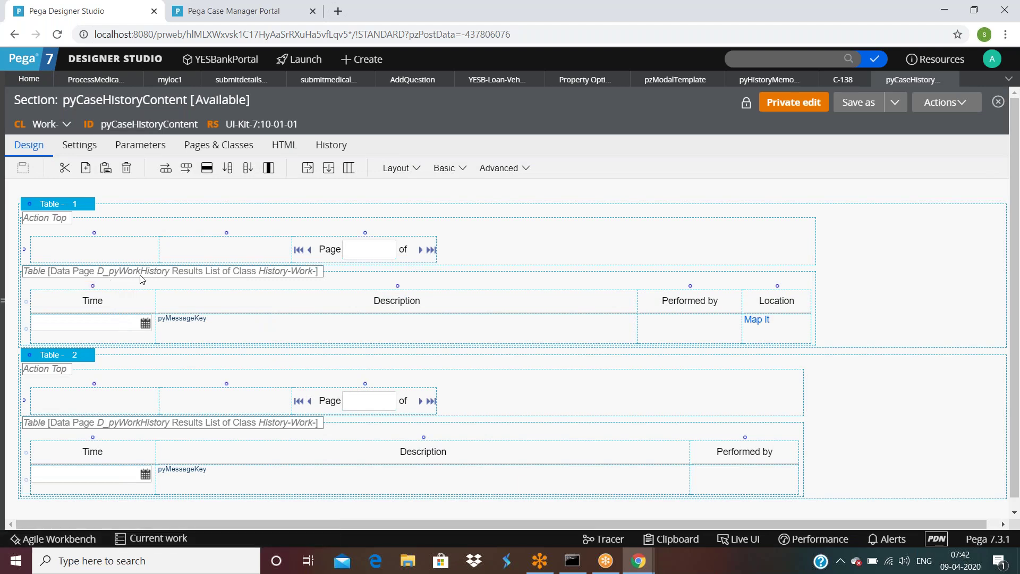
click(74, 209)
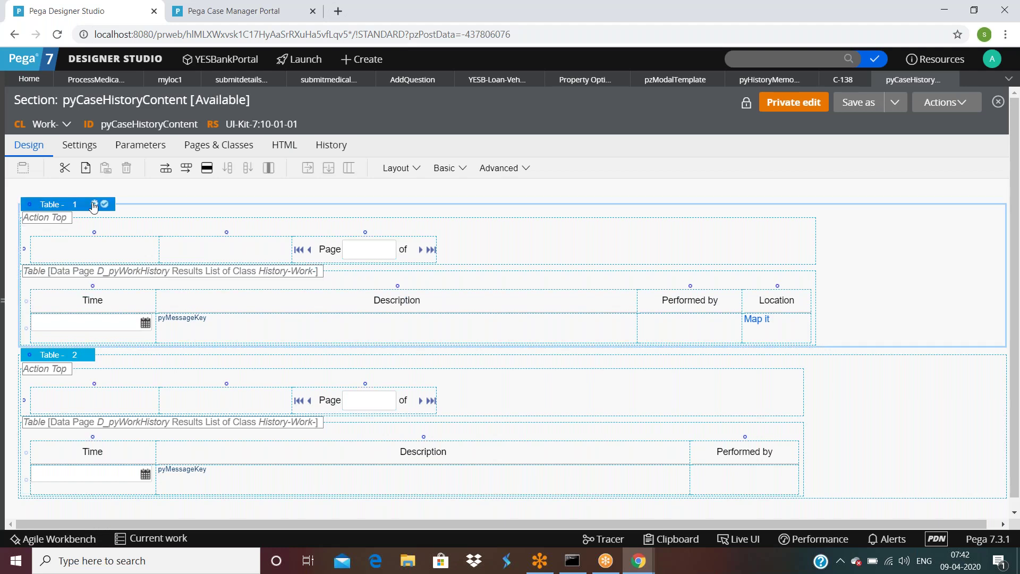
double_click(202, 336)
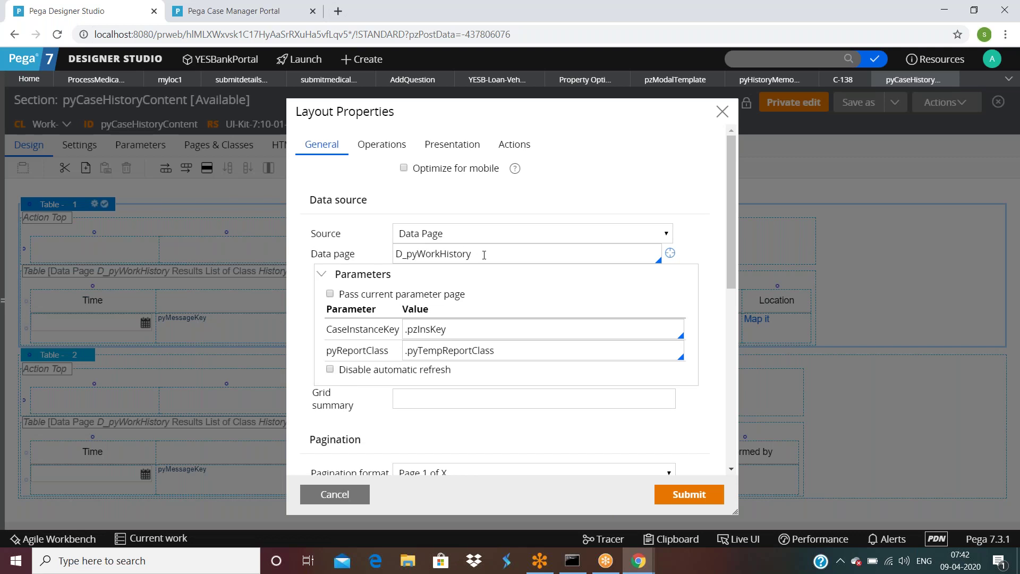
Step: Inspect the D_pyWorkHistory data page and its CaseInstanceKey pzInsKey parameter, then open the Clipboard viewer
double_click(484, 254)
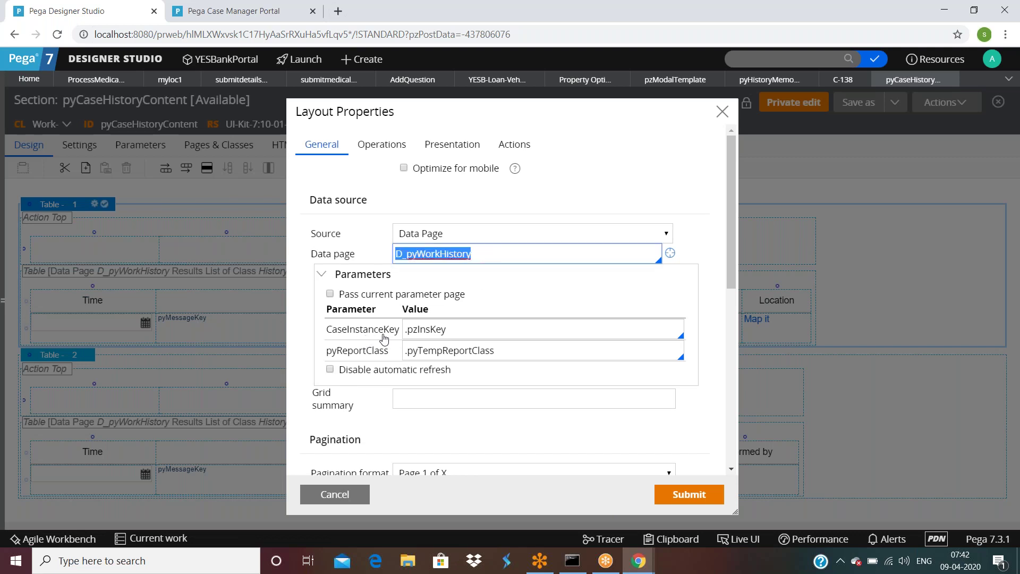
double_click(437, 331)
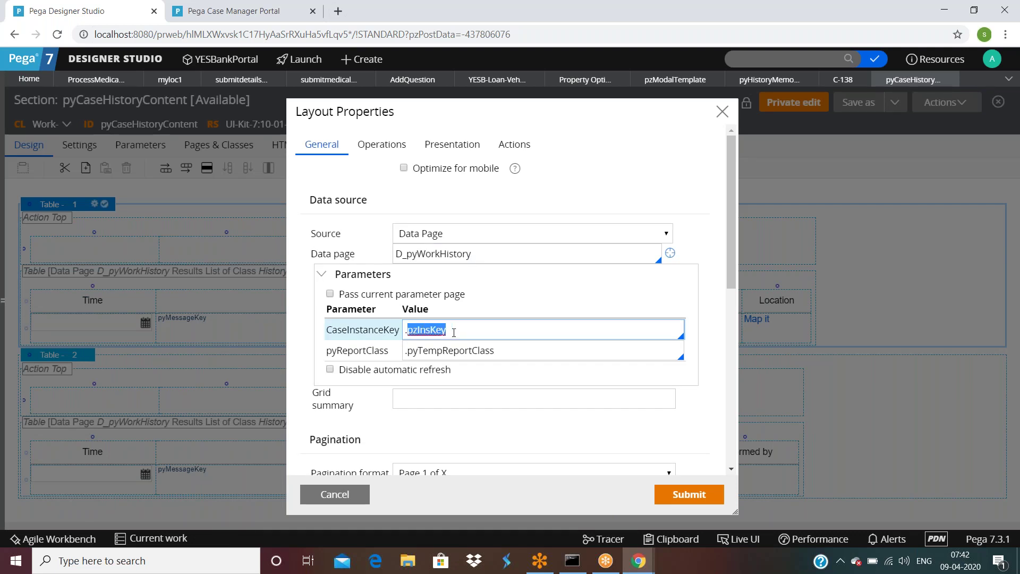
click(454, 332)
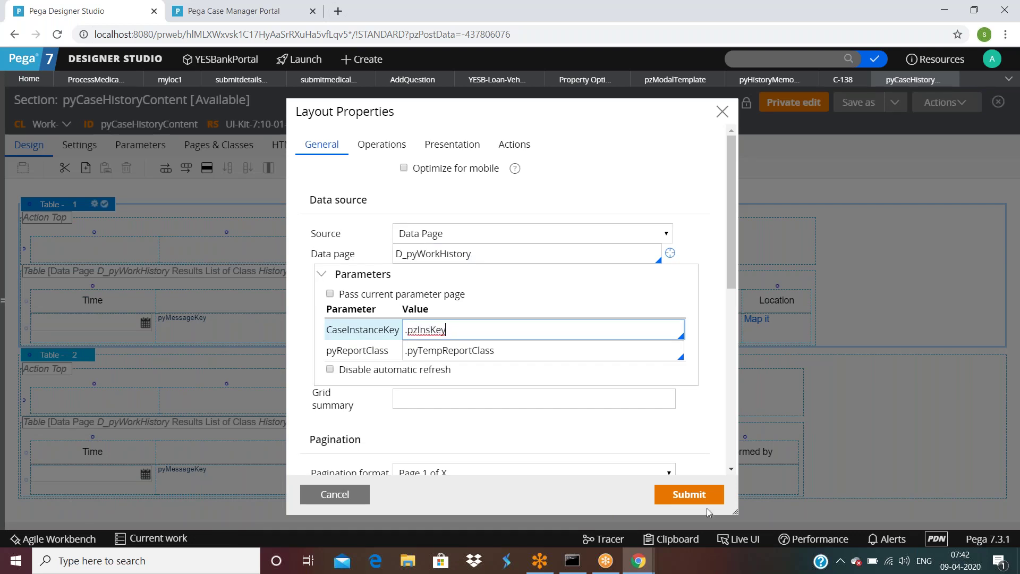
click(691, 541)
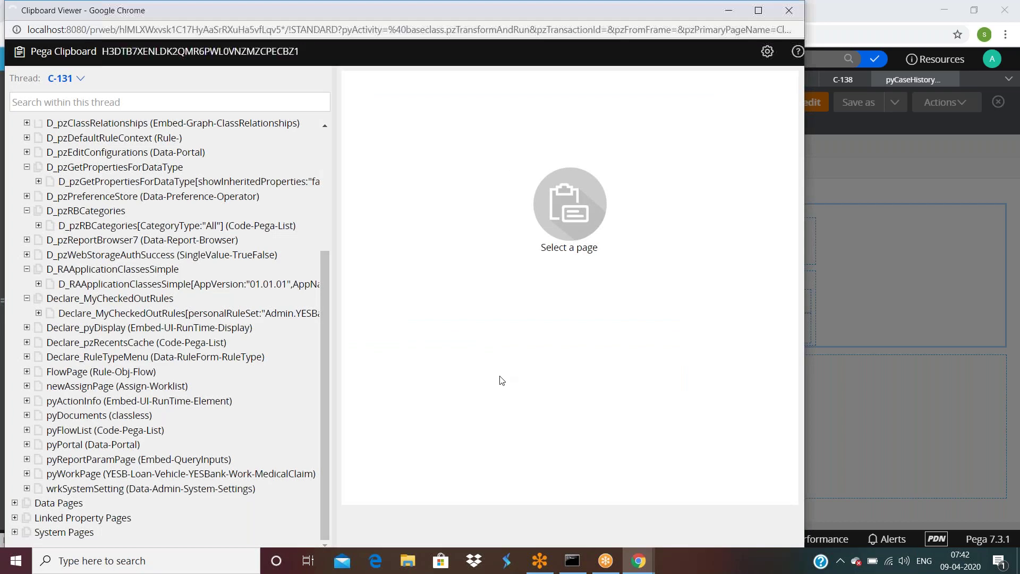
Step: Switch the Clipboard viewer to case C-138's thread
scroll(121, 451, down, 5)
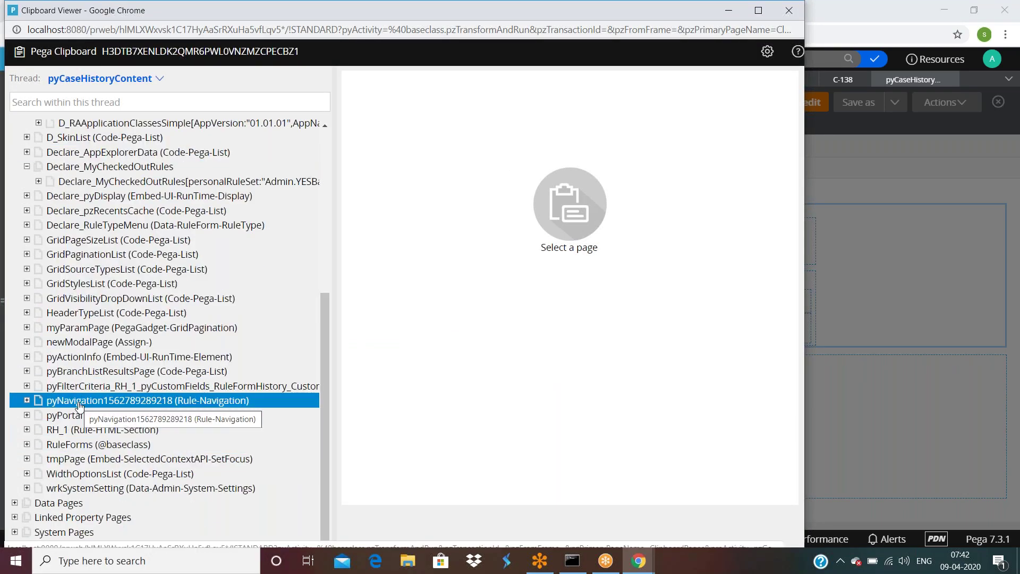
click(164, 79)
click(164, 78)
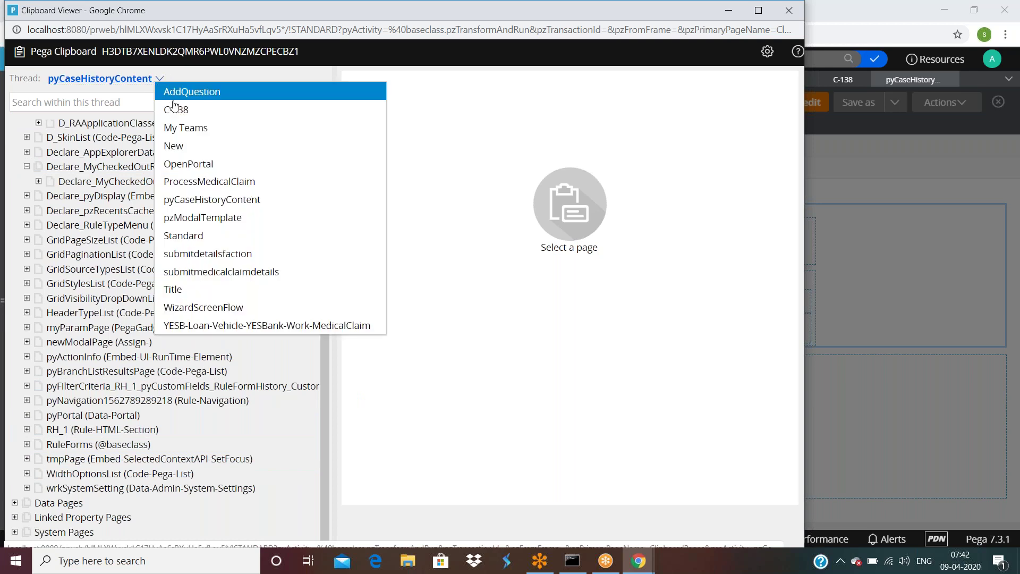
key(Tab)
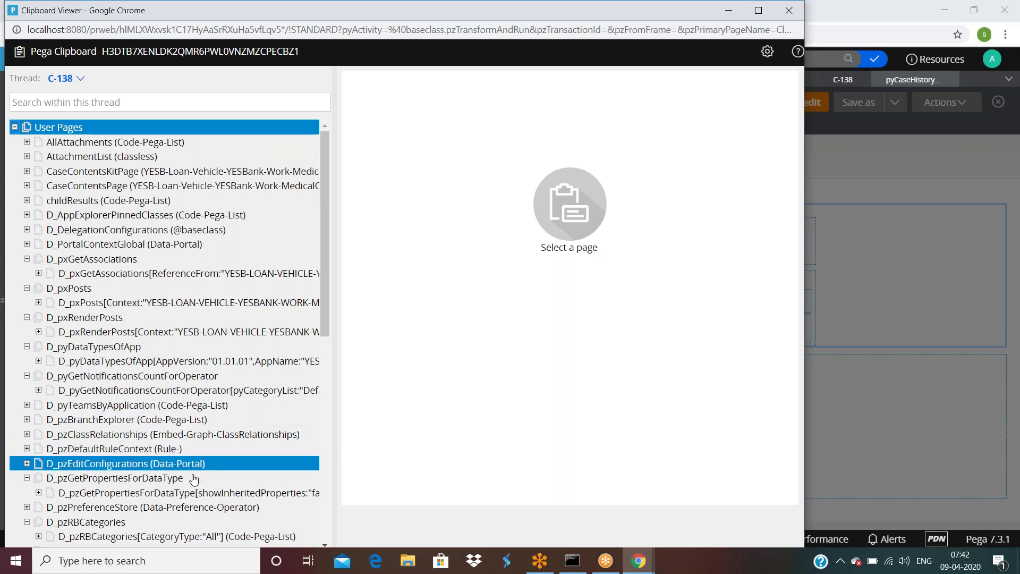
Step: Review pyWorkPage's property values down to pzInsKey, then return to Layout Properties
scroll(194, 480, down, 10)
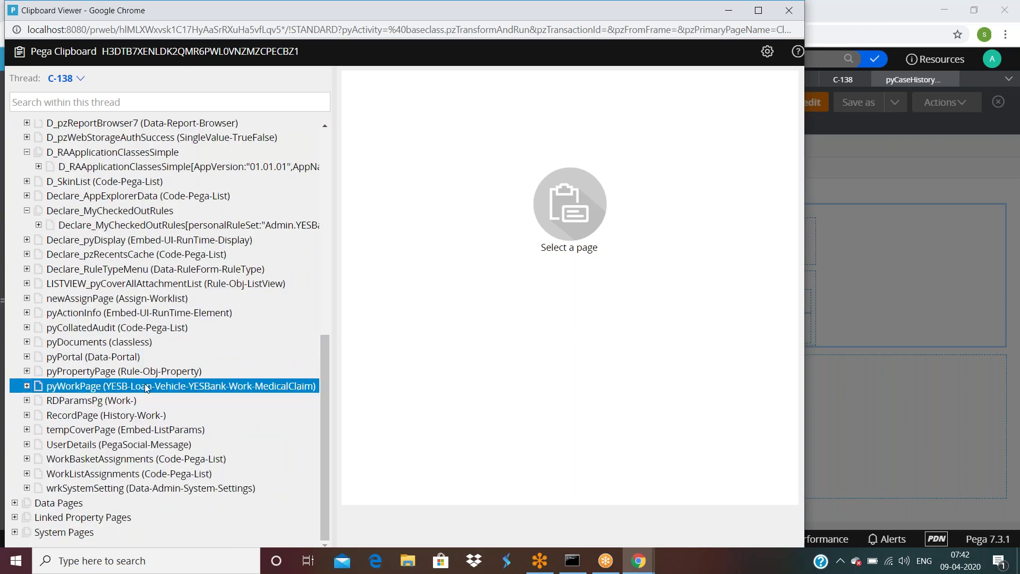
click(181, 386)
scroll(480, 455, down, 10)
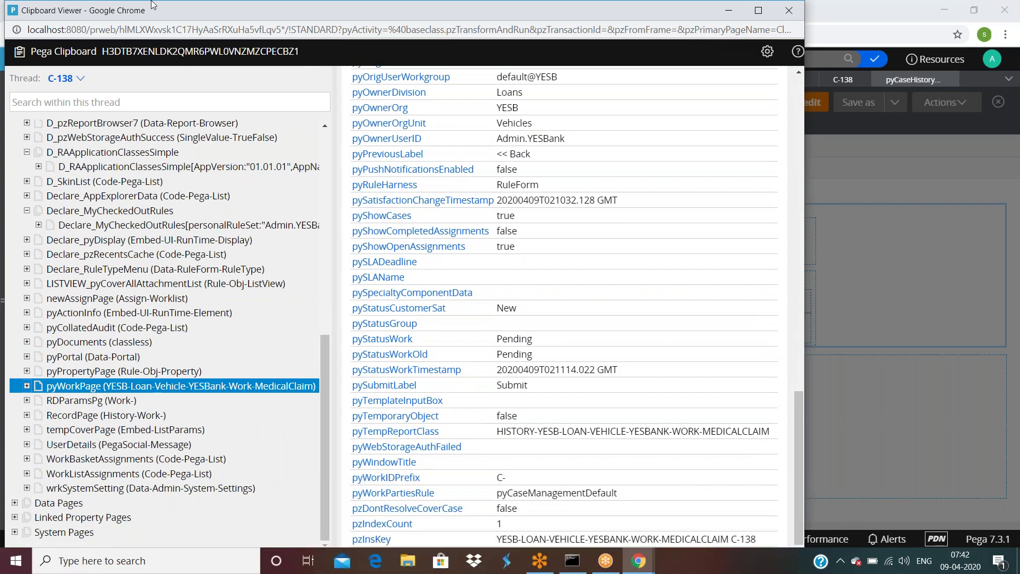
drag(151, 4, 190, 43)
scroll(535, 400, down, 2)
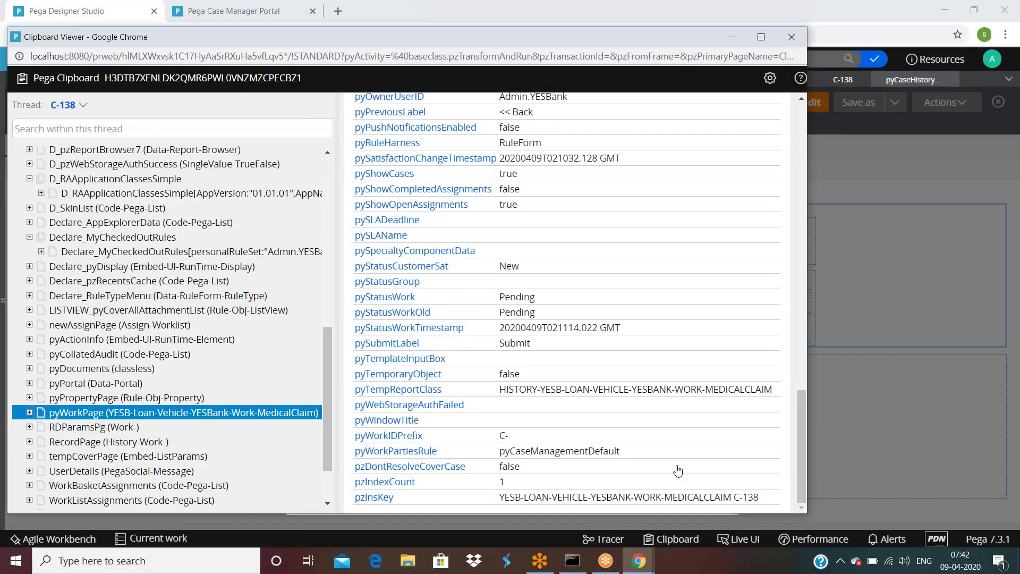
click(846, 368)
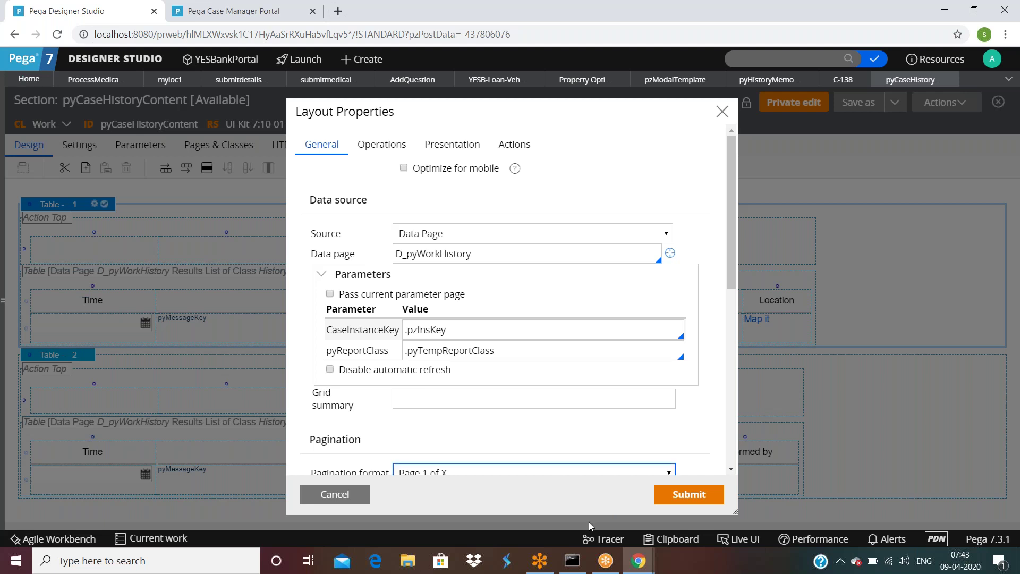
Step: Select pyWorkPage's pyTempReportClass value in the Clipboard viewer, then return to Layout Properties
click(605, 558)
drag(499, 391, 770, 393)
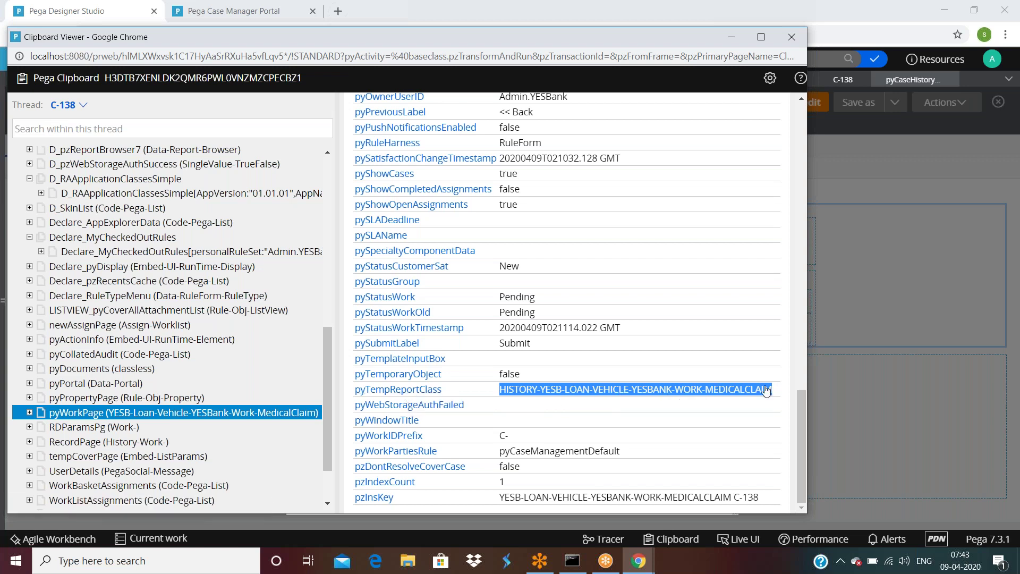
click(918, 386)
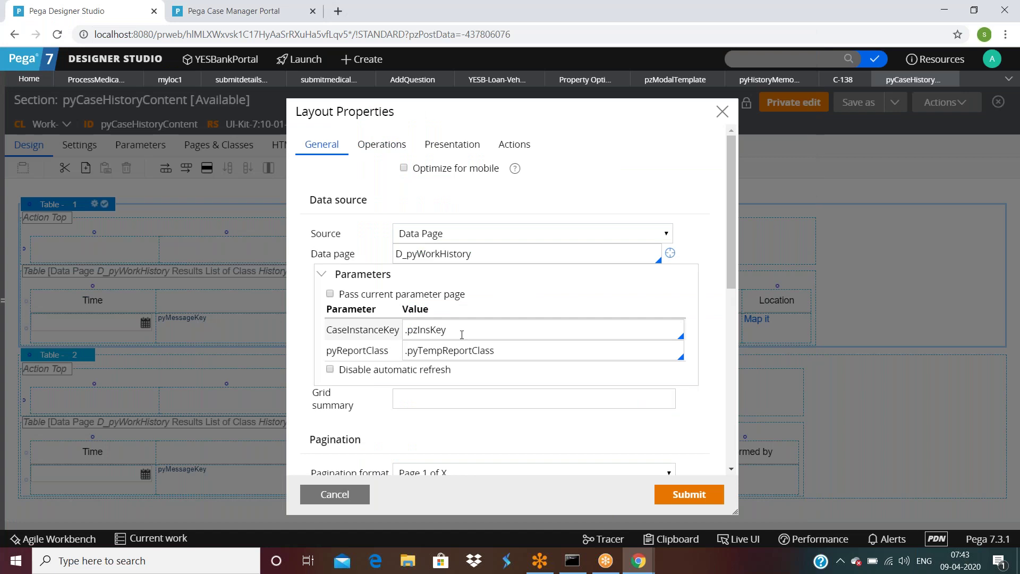
Step: Check the .pzInsKey and .pyTempReportClass parameters and open the D_pyWorkHistory data page definition
double_click(533, 251)
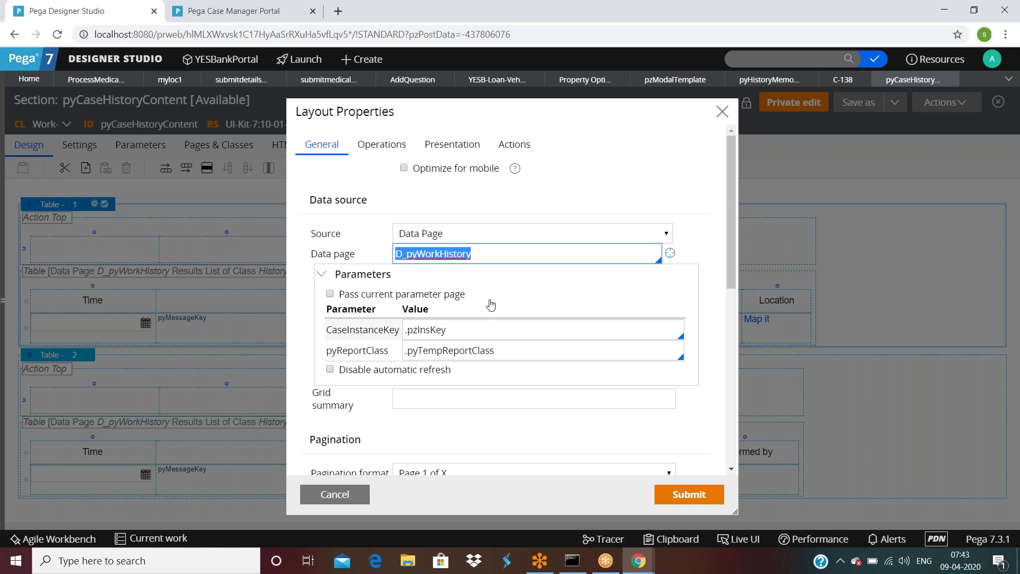
click(483, 335)
click(505, 354)
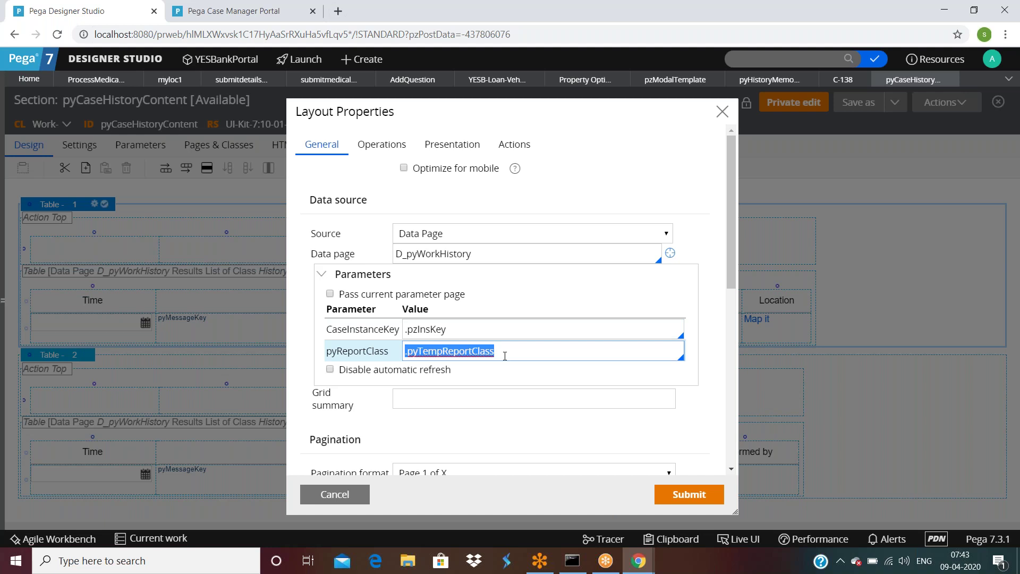
click(670, 254)
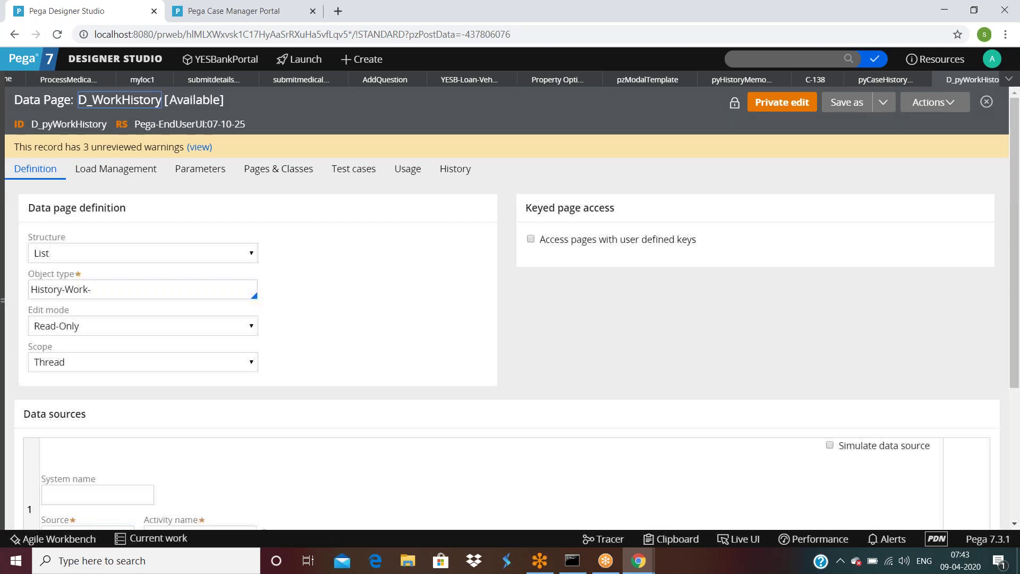
Step: Open the data page's source activity pzGetWorkHistory
scroll(234, 340, down, 4)
double_click(235, 341)
click(264, 336)
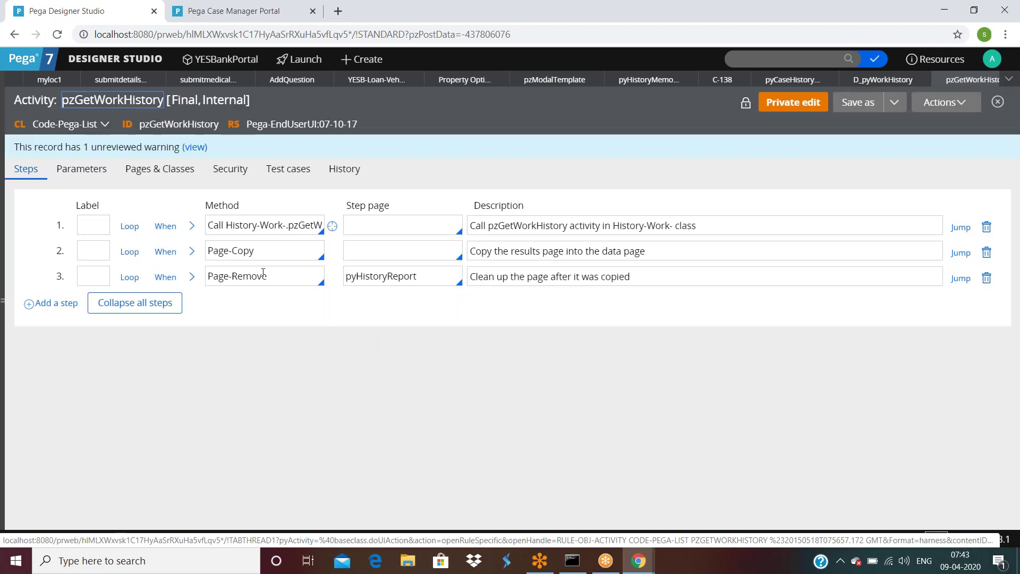
Step: Review the History-Work- activity called in step 1, expand step 3's method parameters, then close it
click(255, 225)
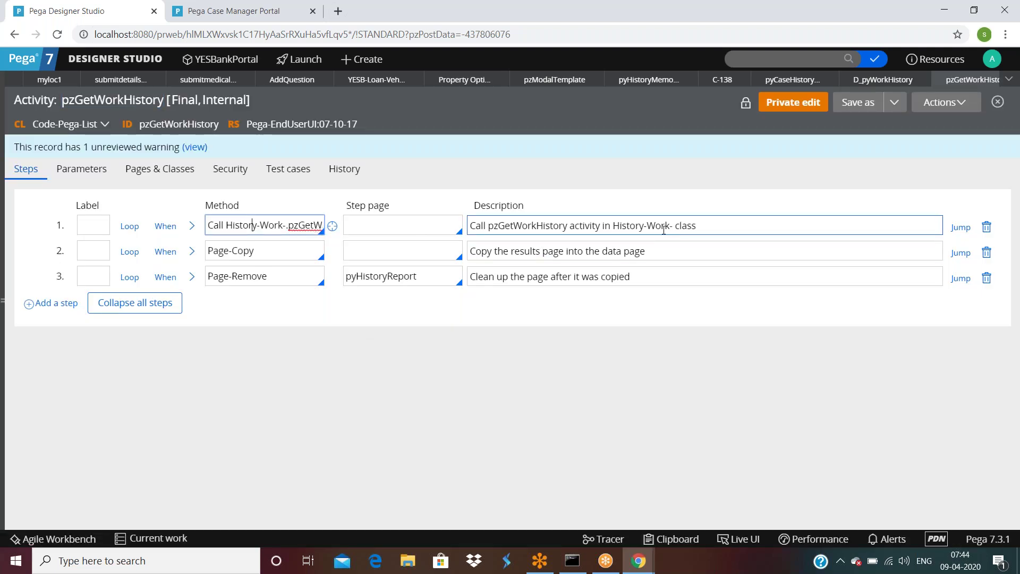
click(332, 226)
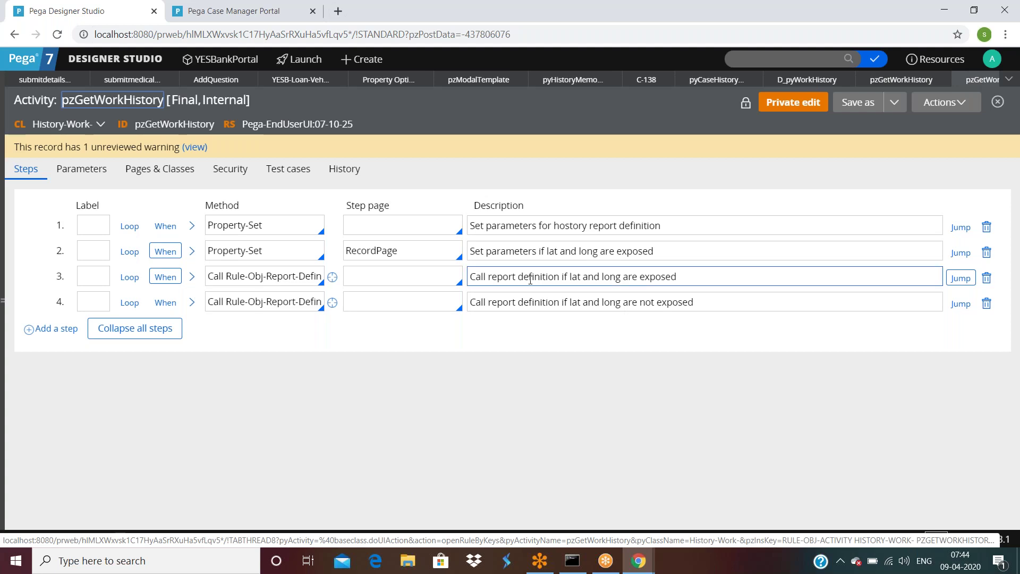
double_click(687, 278)
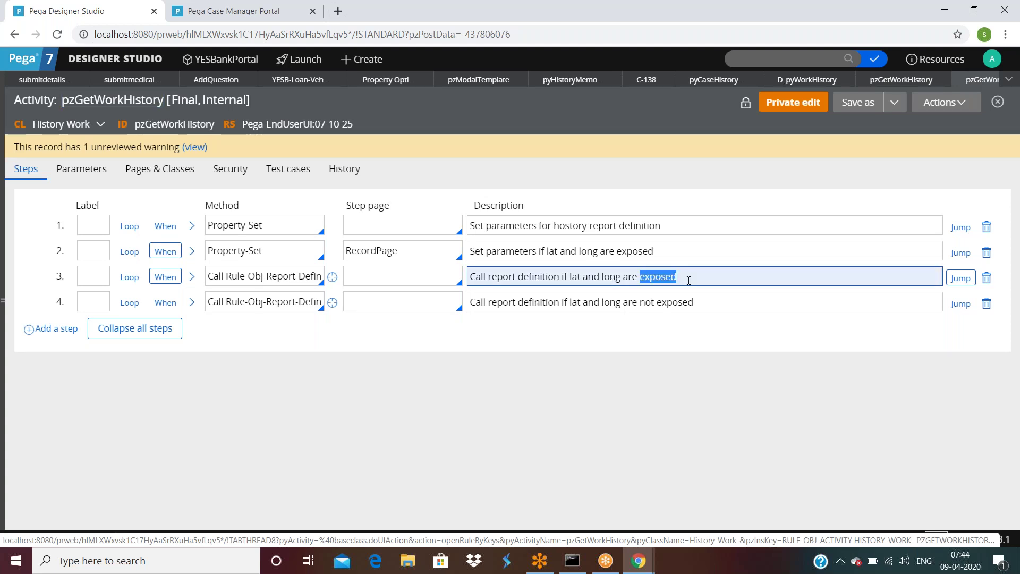
click(258, 271)
click(194, 278)
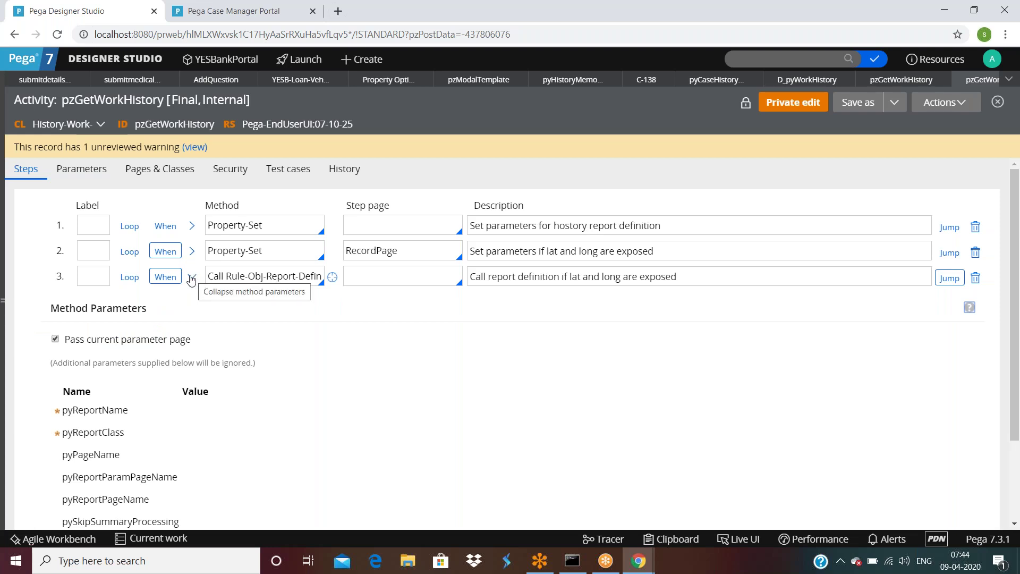
click(991, 80)
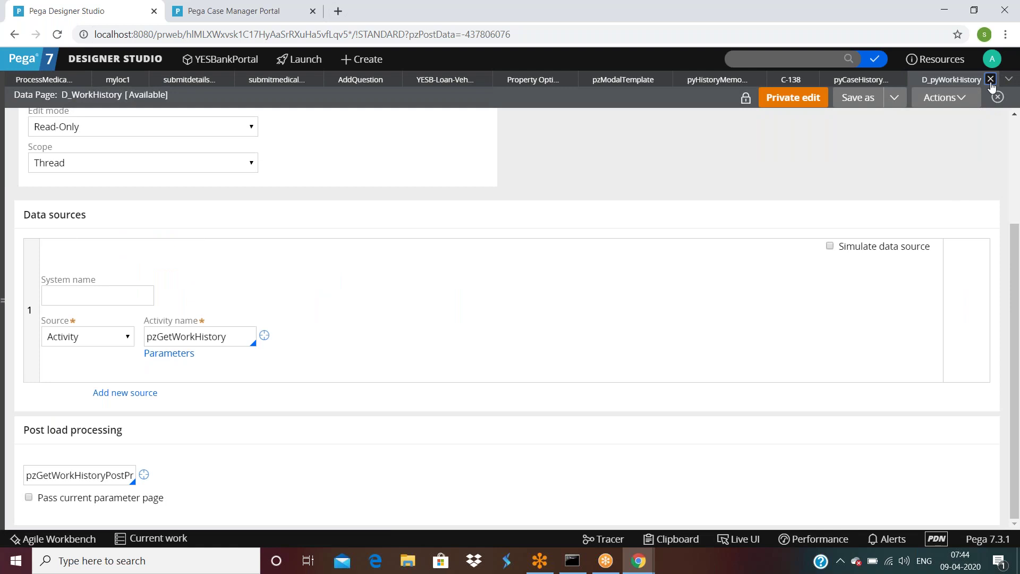
Step: Close the D_pyWorkHistory data page and select the .pyTempReportClass parameter value
click(991, 80)
double_click(521, 349)
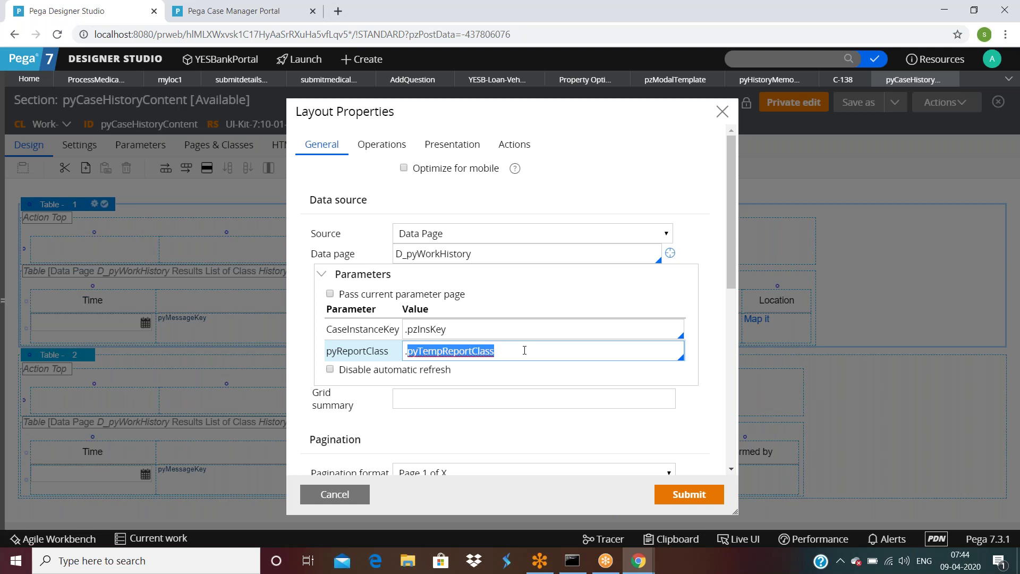
triple_click(524, 350)
Step: Compare it with pyWorkPage's pyTempReportClass value in the Clipboard viewer
click(640, 562)
mouse_move(641, 563)
click(705, 526)
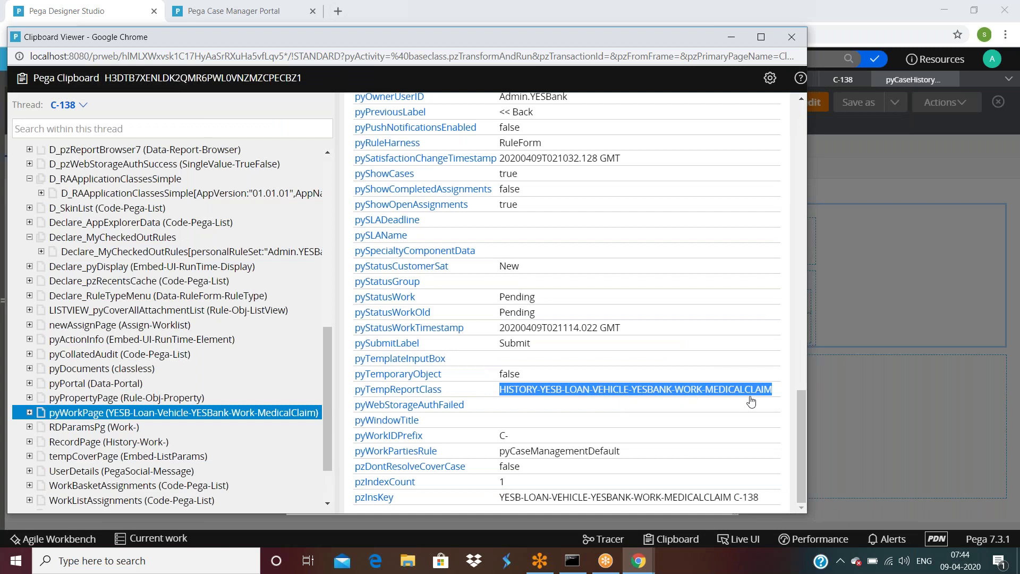
click(726, 396)
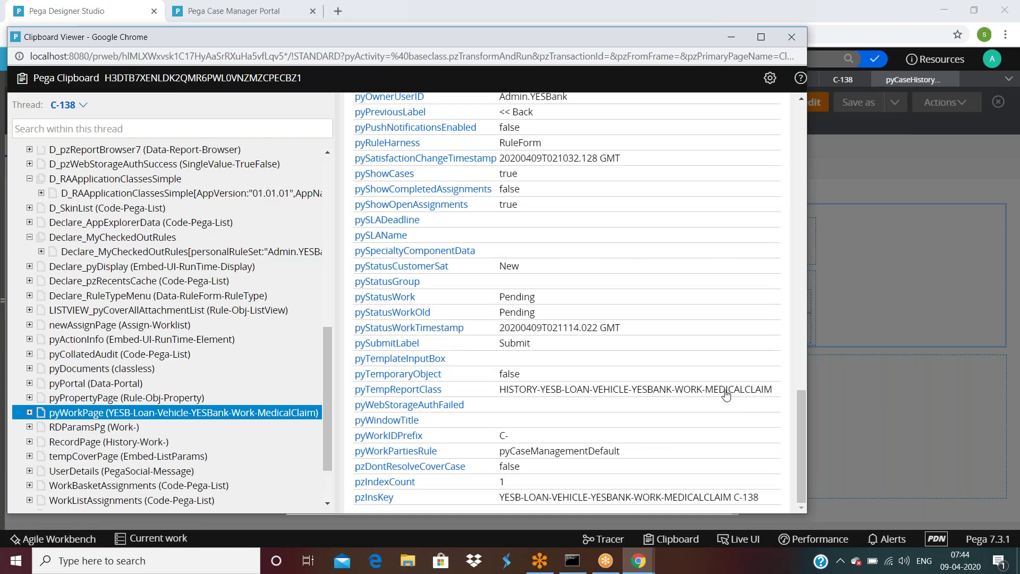
Step: Cancel Layout Properties unchanged and close the pyCaseHistoryContent section
click(891, 320)
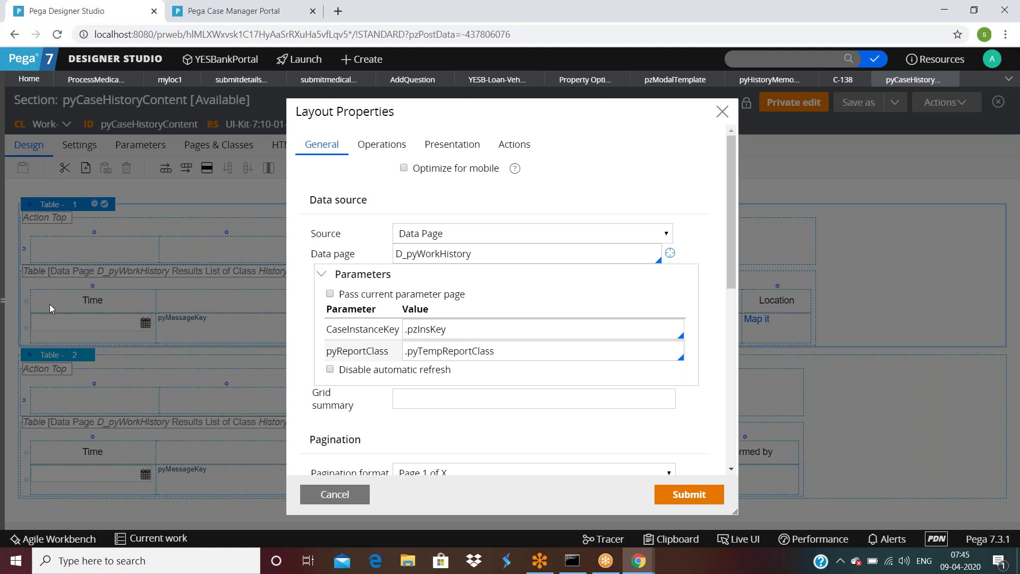
click(335, 494)
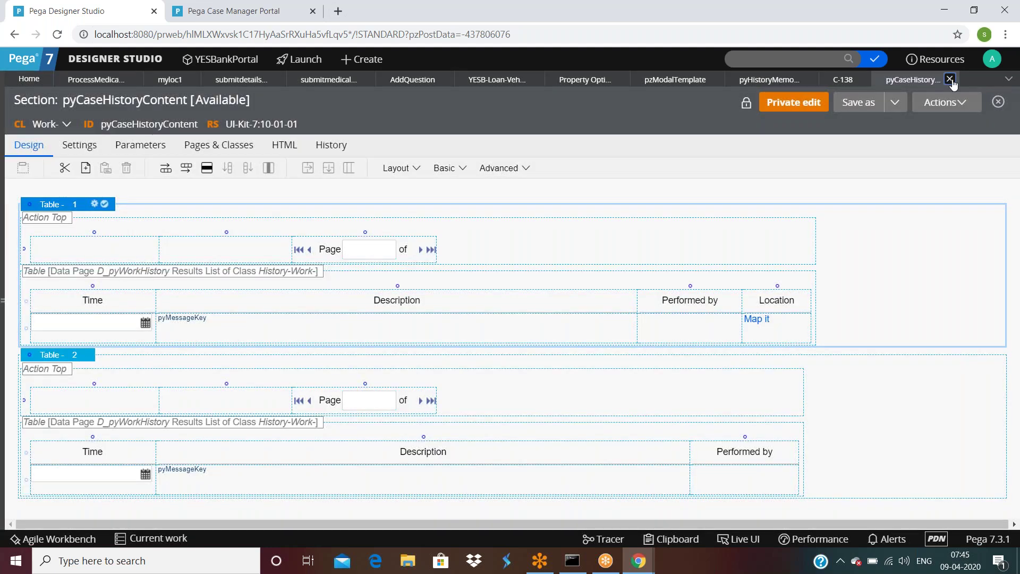
click(951, 80)
Step: Discard the section's unsaved changes and launch pgAdmin III by searching Windows for 'pgadmin'
click(679, 334)
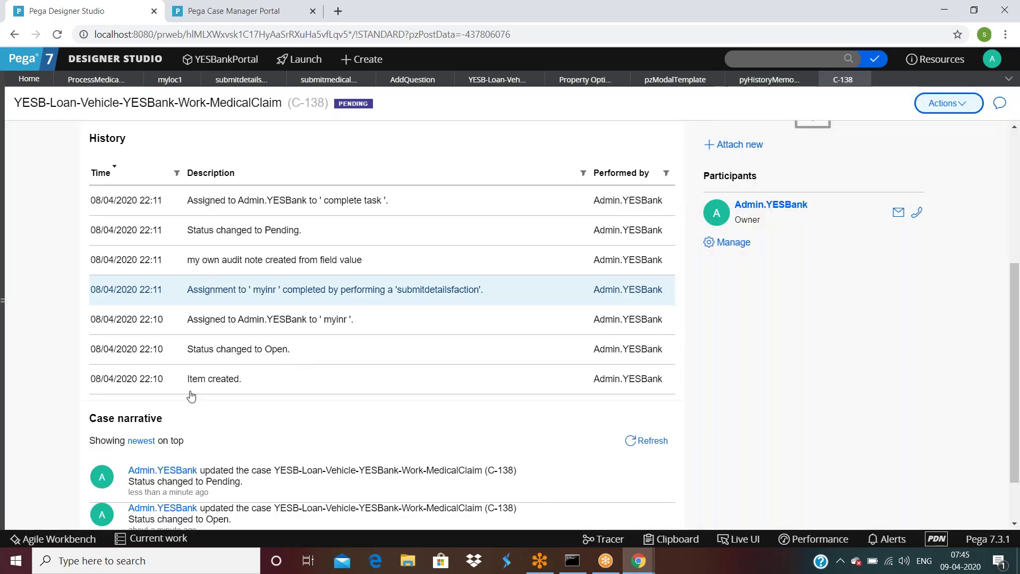
click(103, 559)
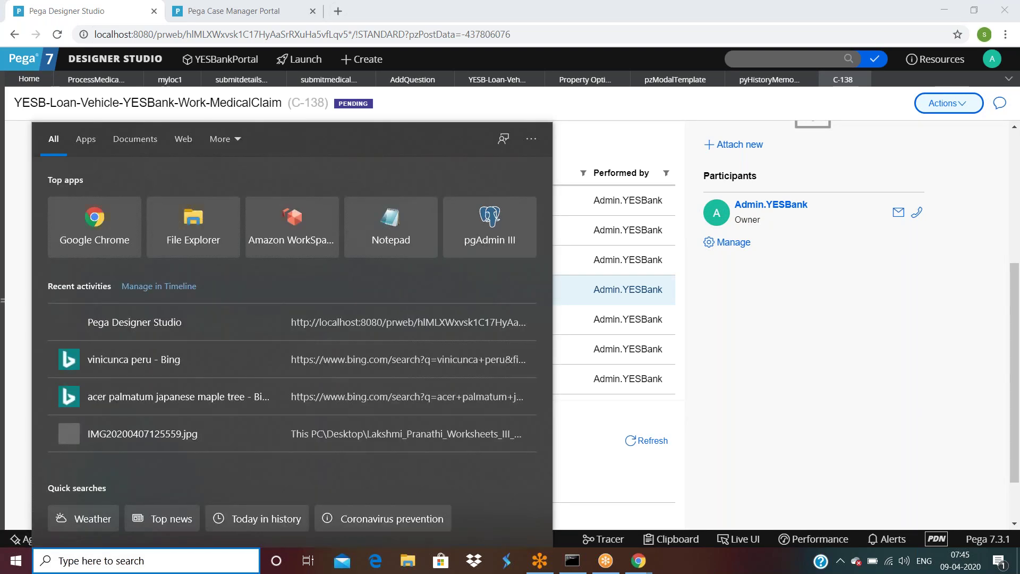
text(pgadmin)
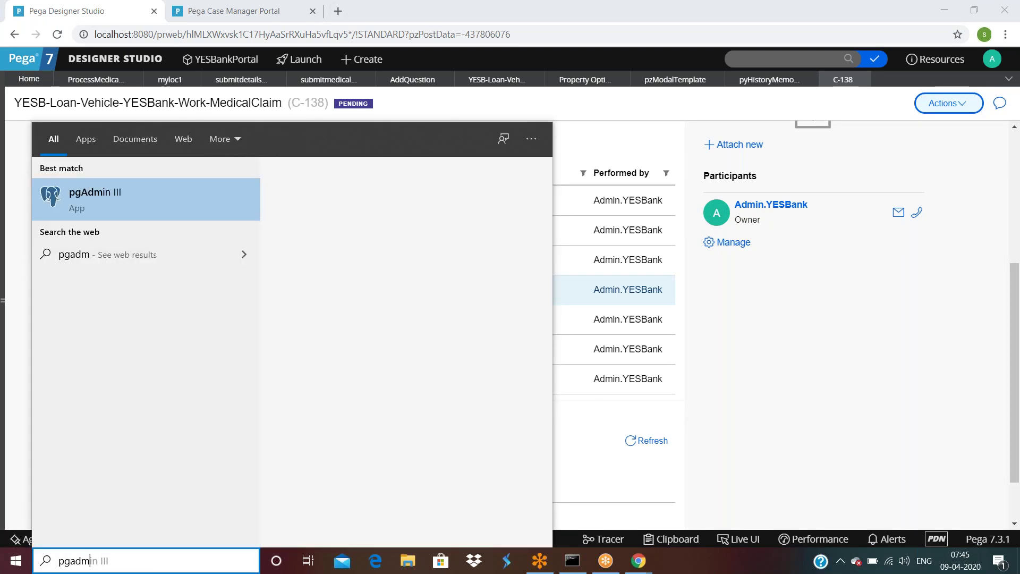
click(104, 193)
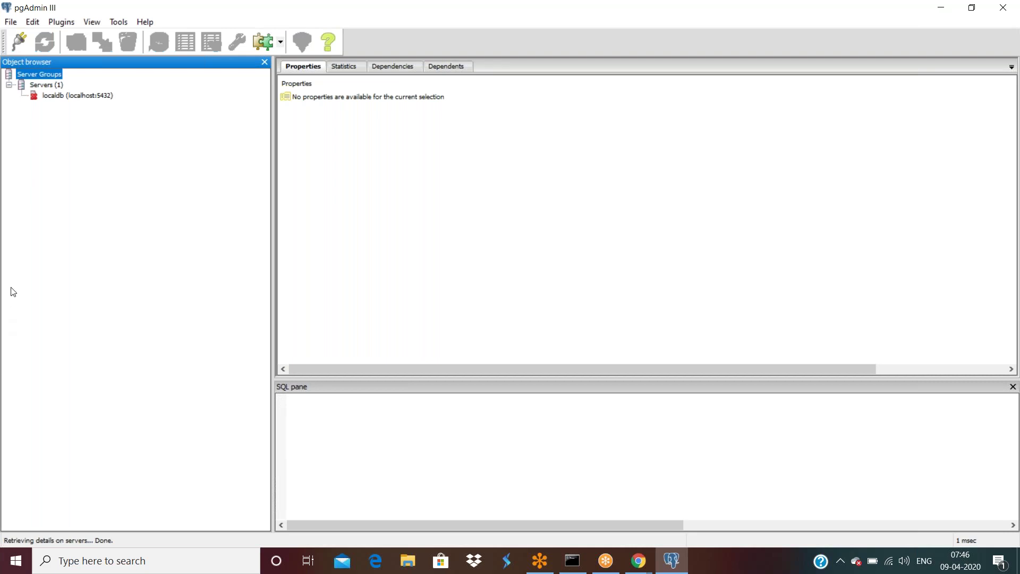
Step: Bring up the context menu for the localdb server in pgAdmin III's Object browser
right_click(55, 97)
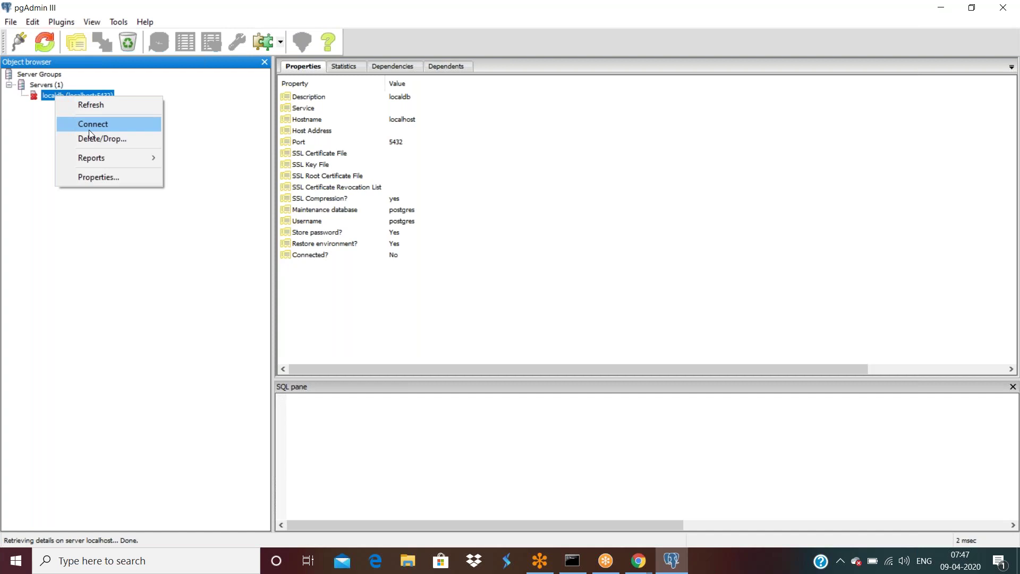
Step: Connect to localdb, view pc_yesb_loan_vehicle_yes_1eafa's definition, then return to the Pega browser
click(91, 124)
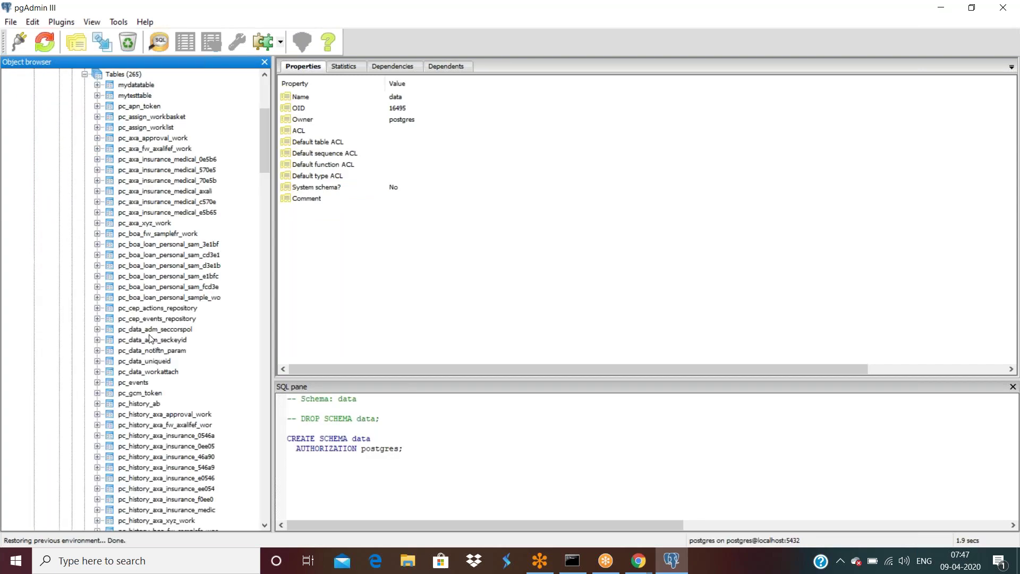
scroll(150, 339, down, 14)
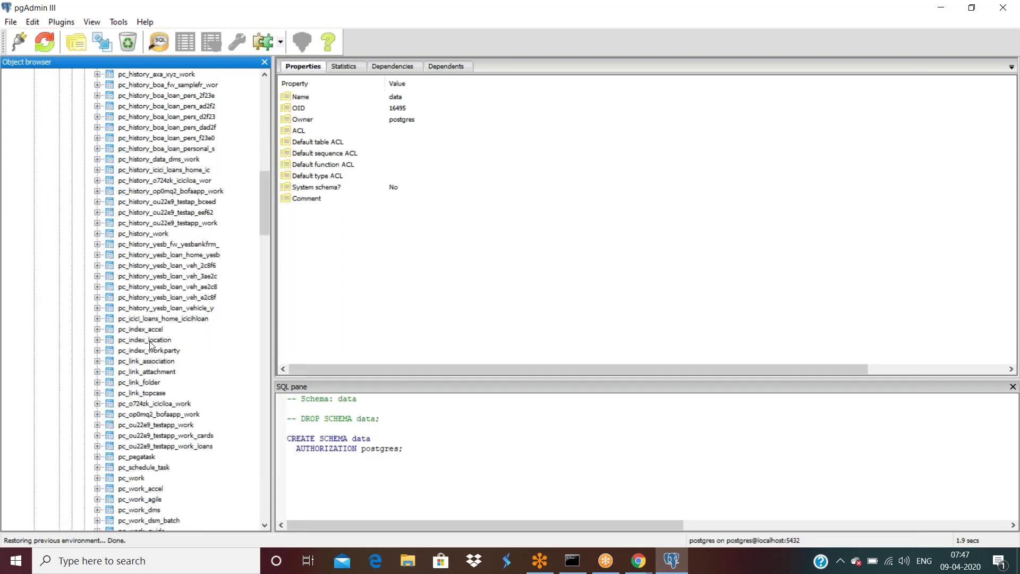
scroll(151, 344, down, 5)
click(195, 458)
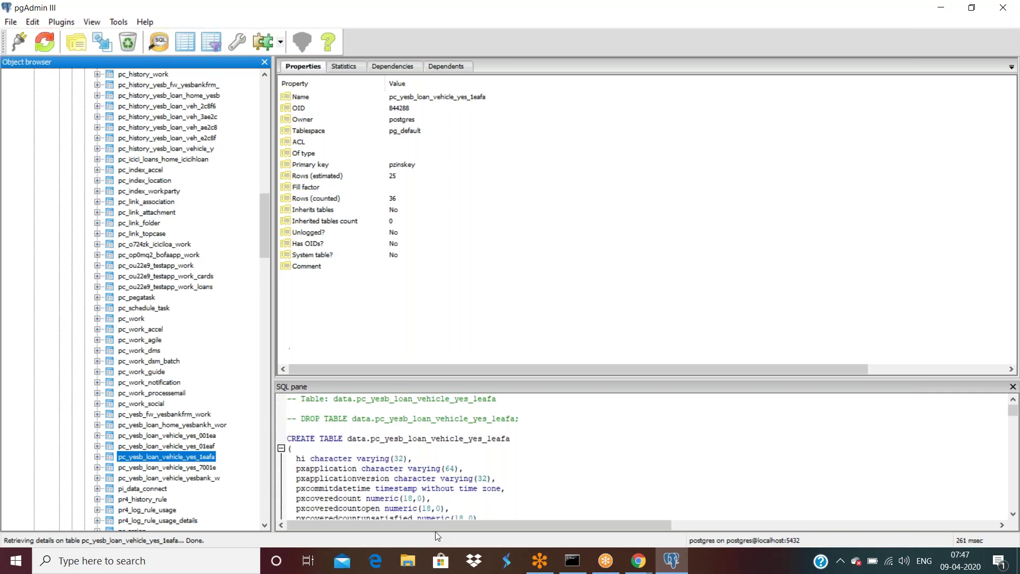
mouse_move(641, 563)
right_click(600, 531)
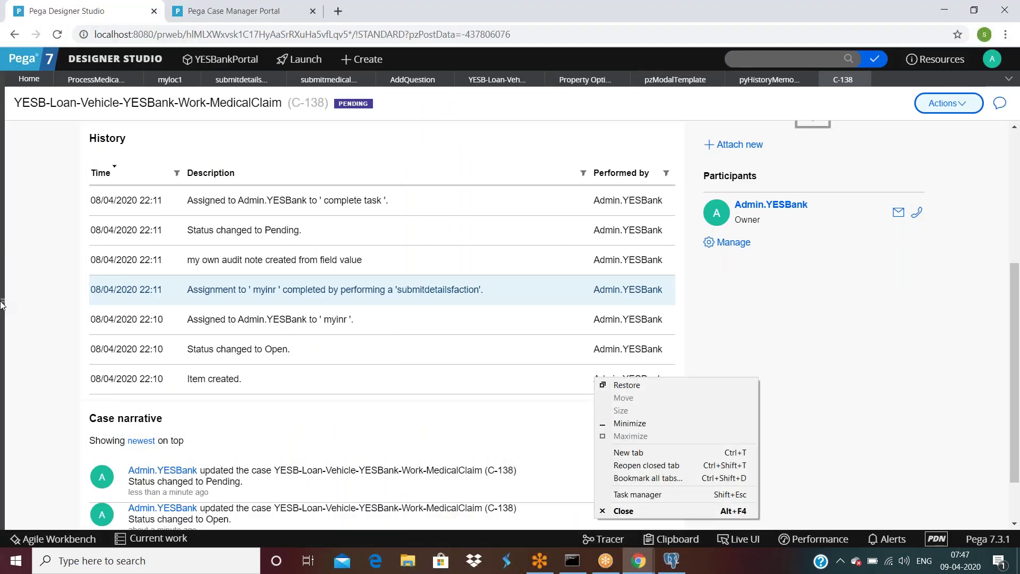
Step: Search App Explorer for 'History-' and pick the History MedicalClaim class
click(3, 306)
click(2, 306)
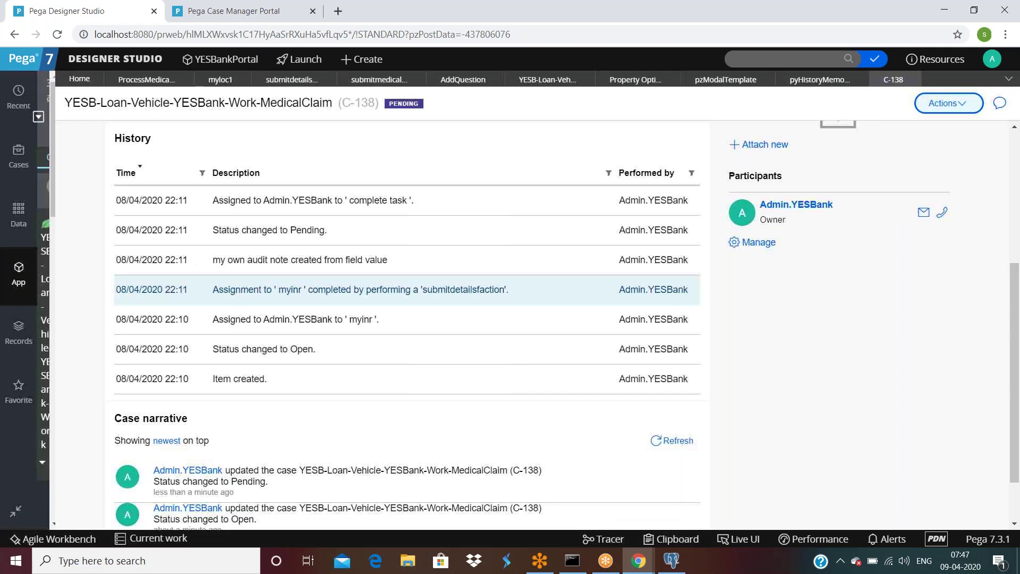
click(204, 153)
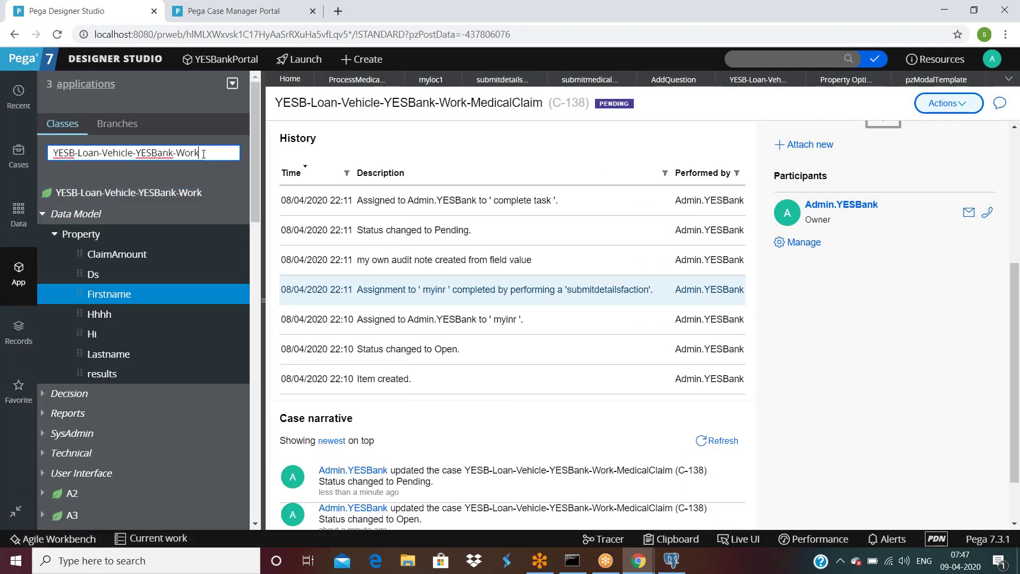
text(History-)
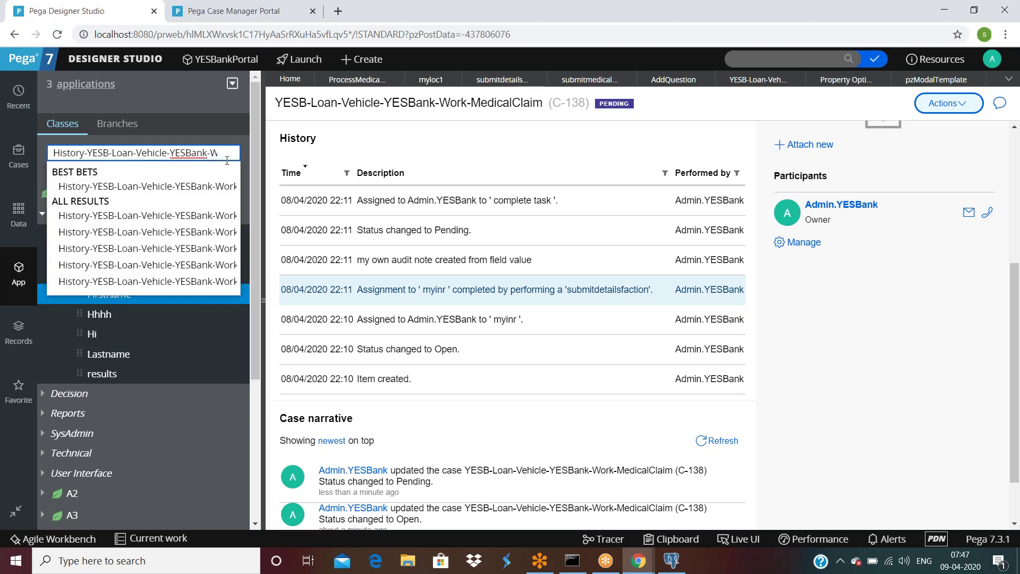
click(202, 191)
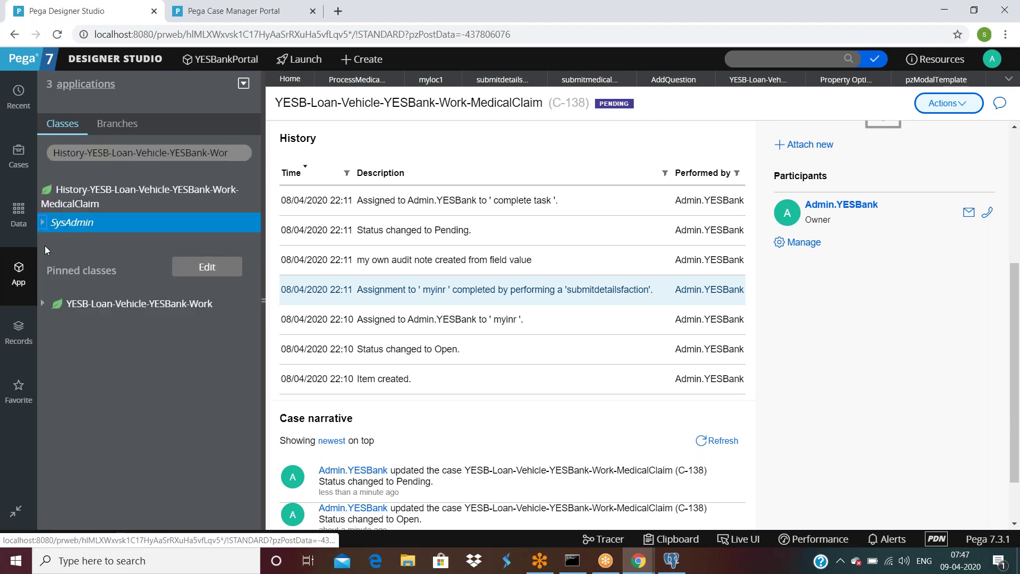
Step: Open the class rule under SysAdmin > Class and test its database table connection
click(42, 222)
click(54, 242)
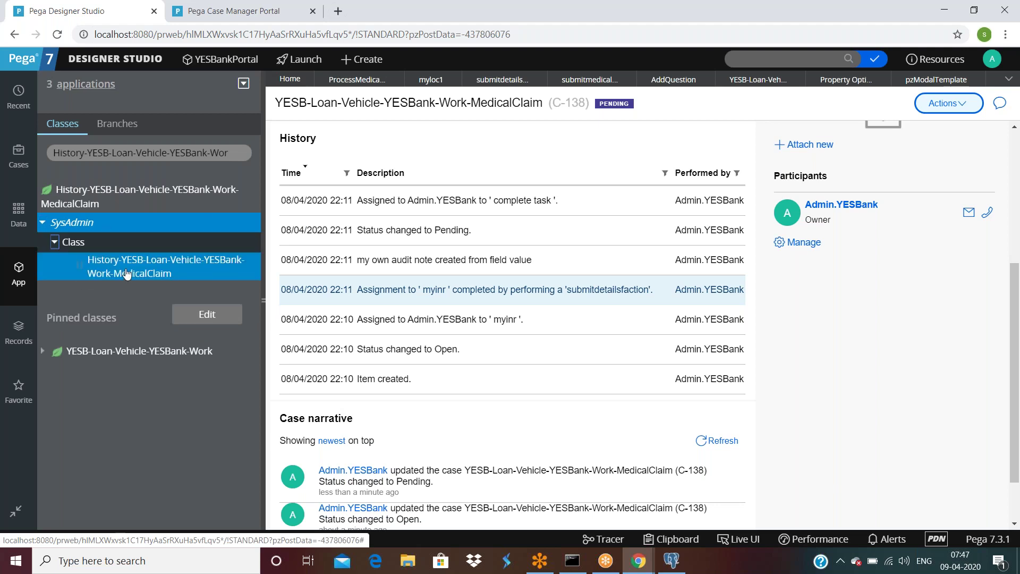
click(125, 274)
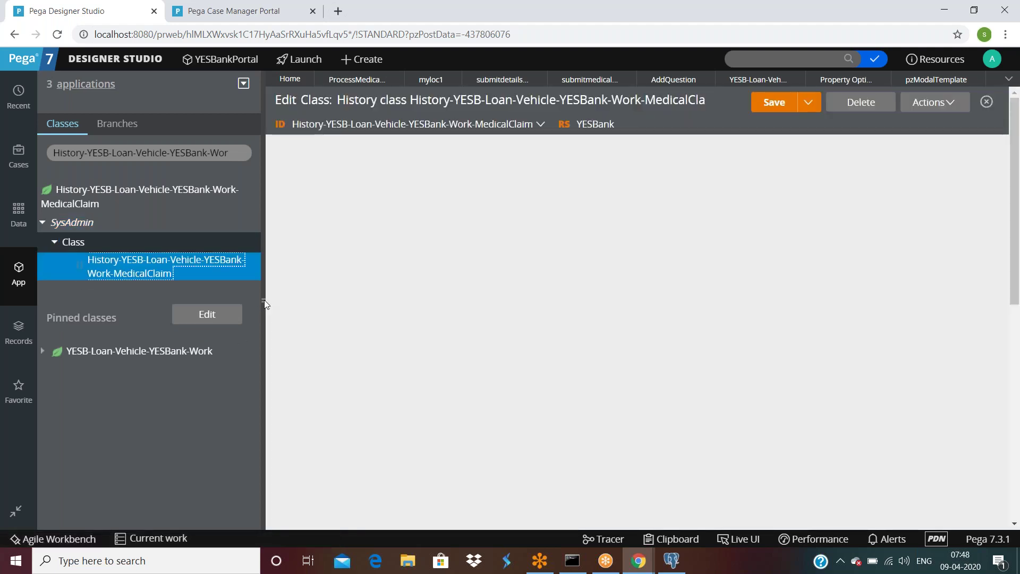
click(264, 303)
scroll(463, 451, down, 5)
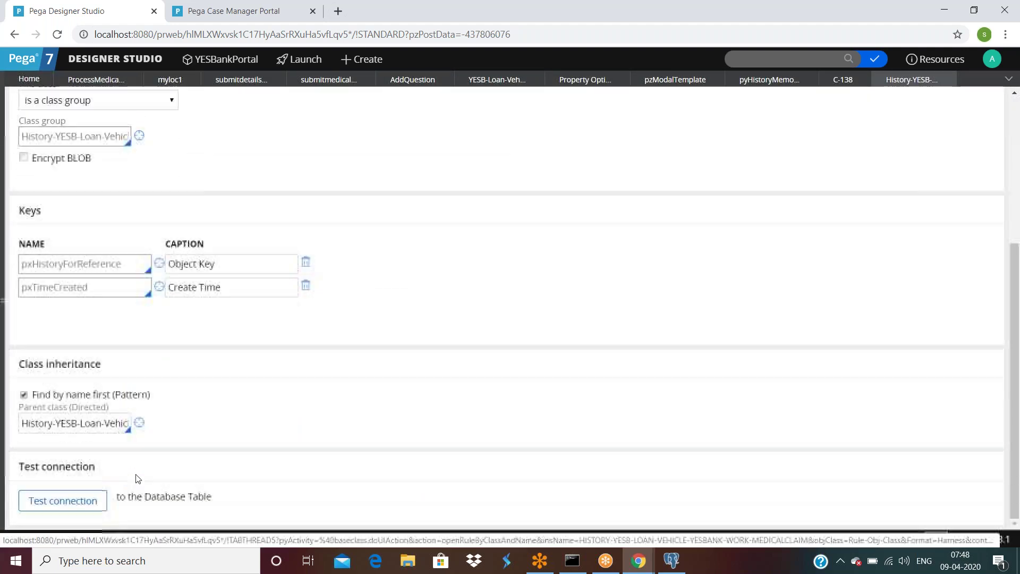
click(67, 503)
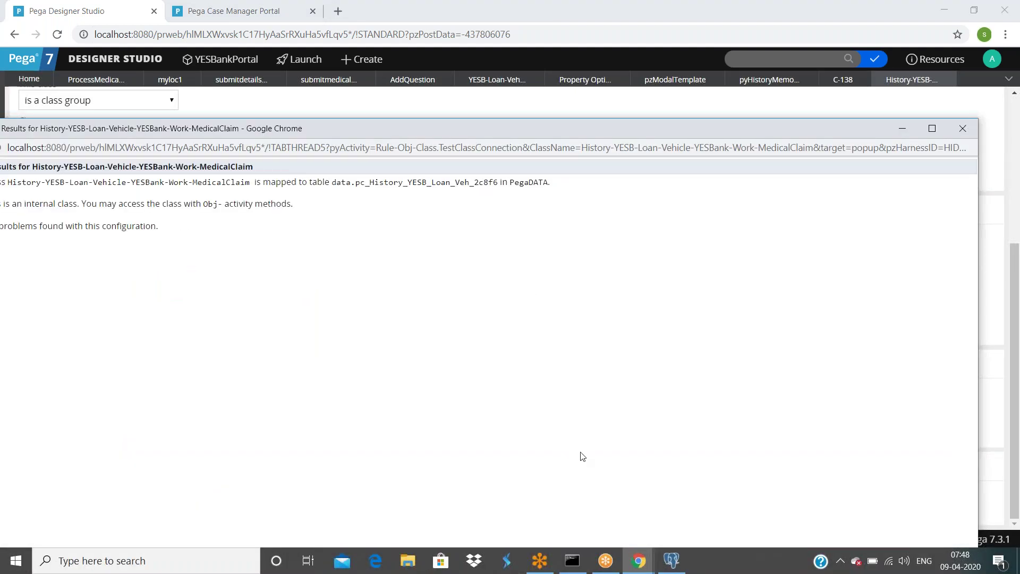
Step: In pgAdmin III, view the last 100 rows of pc_history_yesb_loan_veh_2c8f6
click(671, 560)
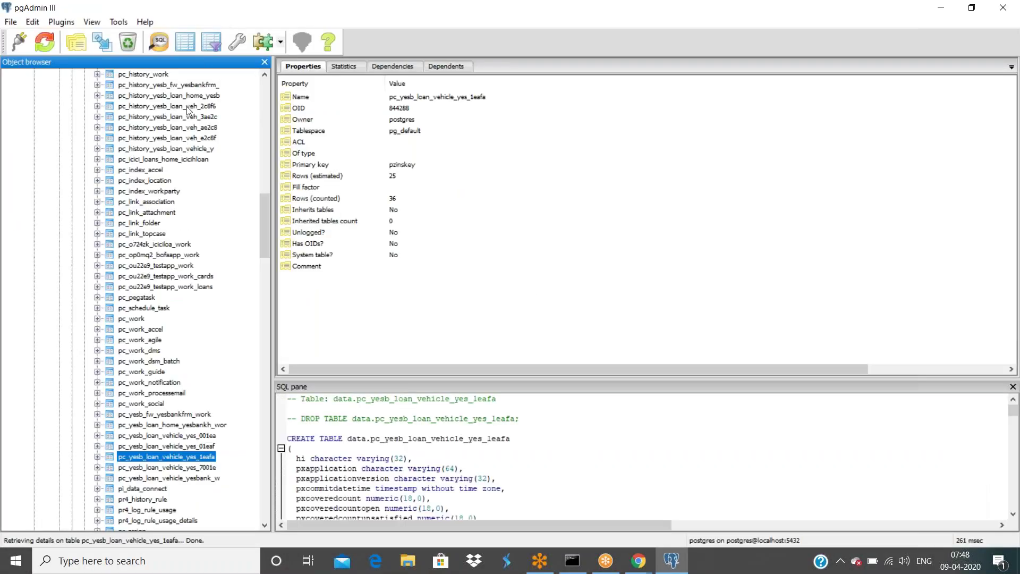
click(201, 105)
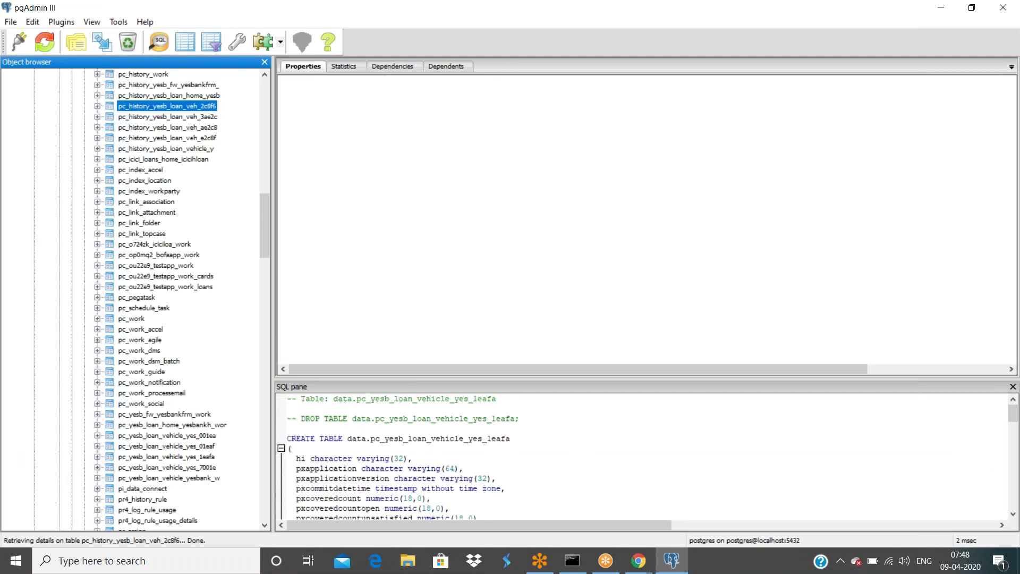
right_click(199, 106)
mouse_move(242, 271)
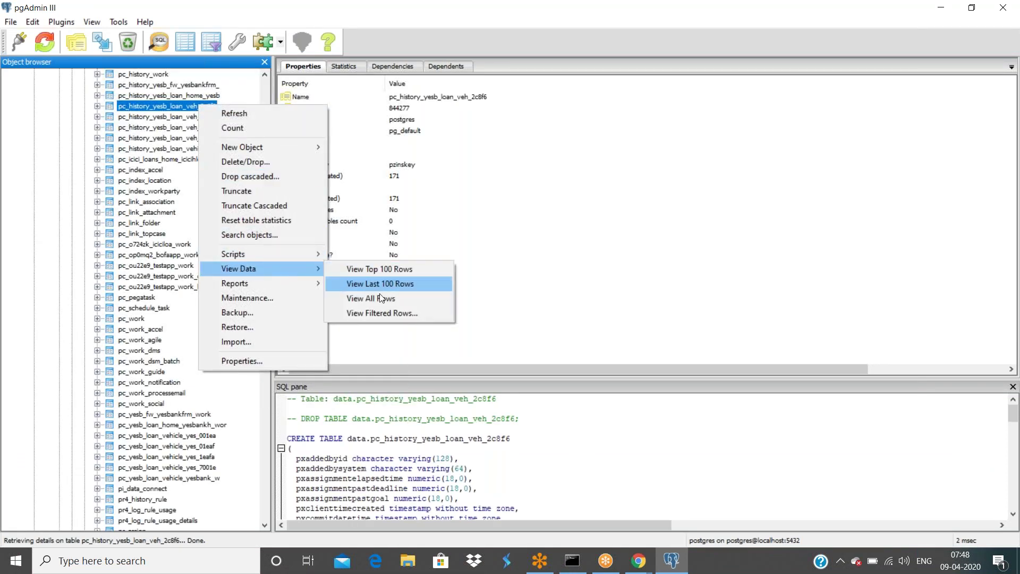
click(381, 285)
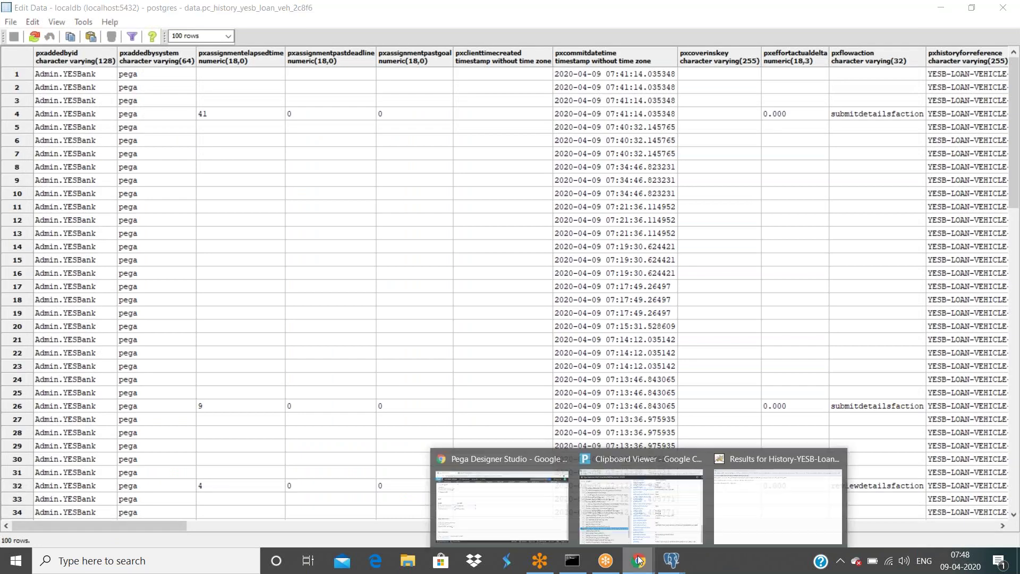
mouse_move(671, 560)
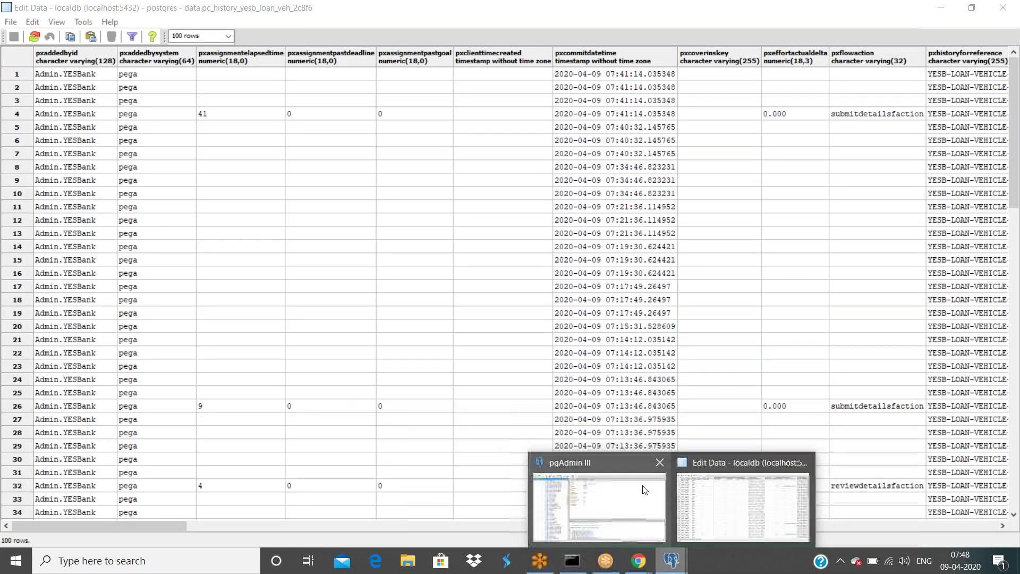
click(633, 507)
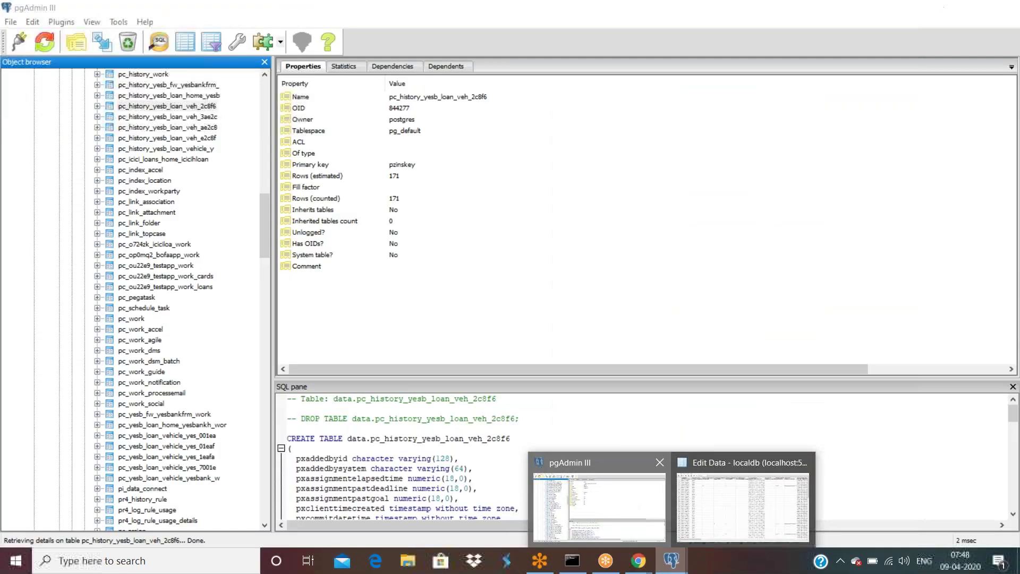
Step: View all 171 rows, scroll to the newest entries and pymessagekey, then return to Pega
right_click(200, 107)
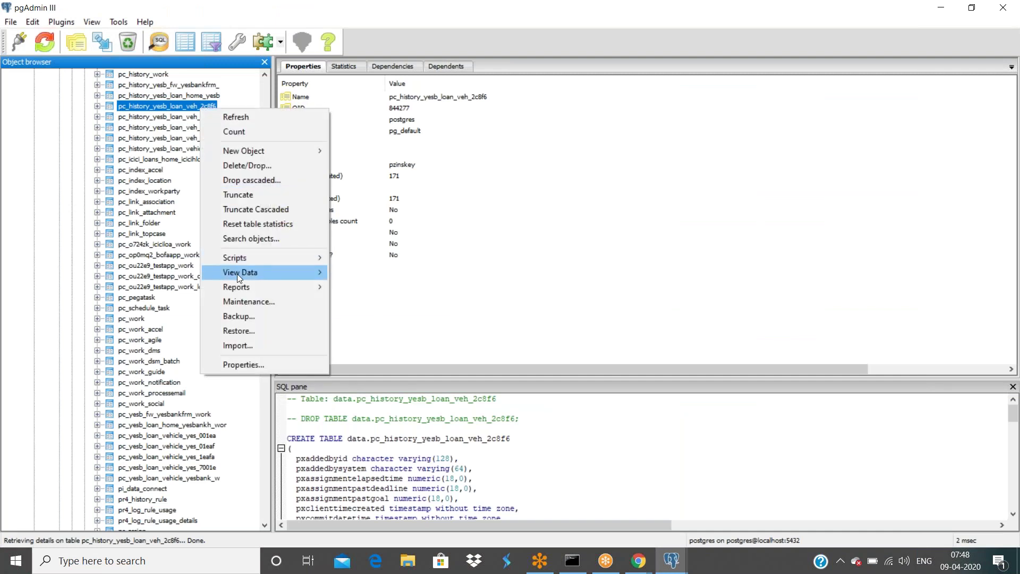
mouse_move(250, 272)
click(371, 302)
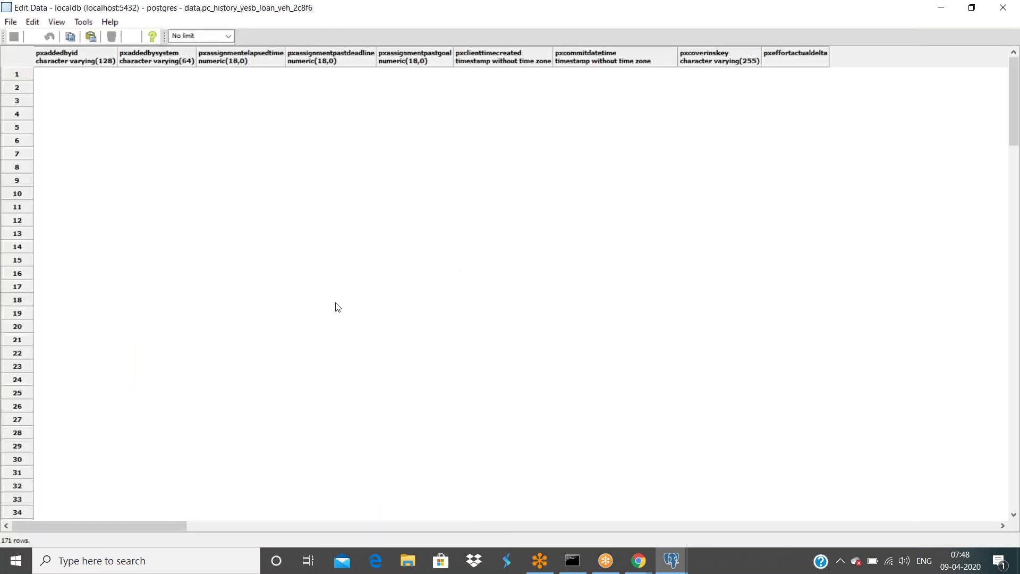
scroll(319, 313, down, 20)
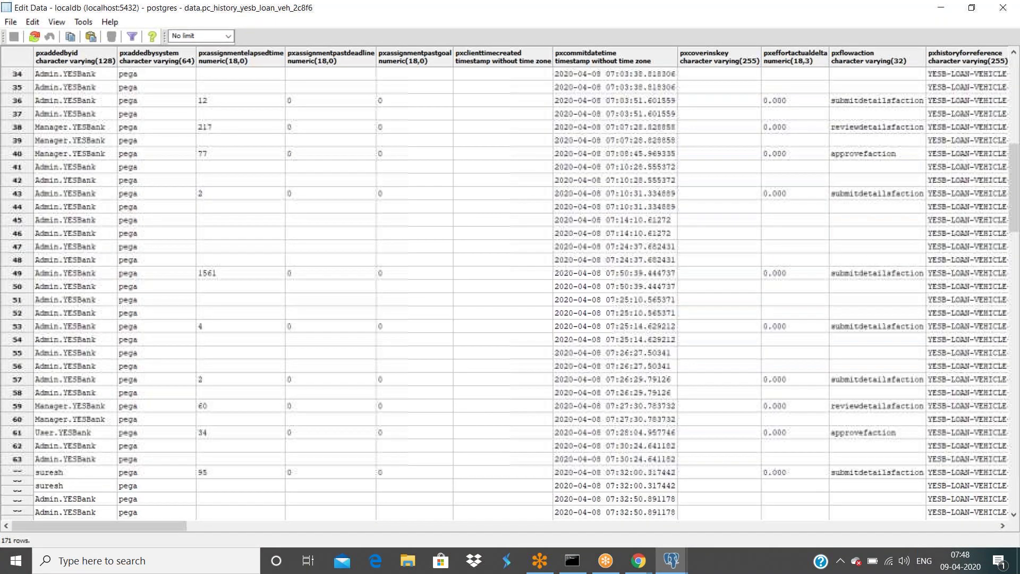
scroll(326, 332, down, 18)
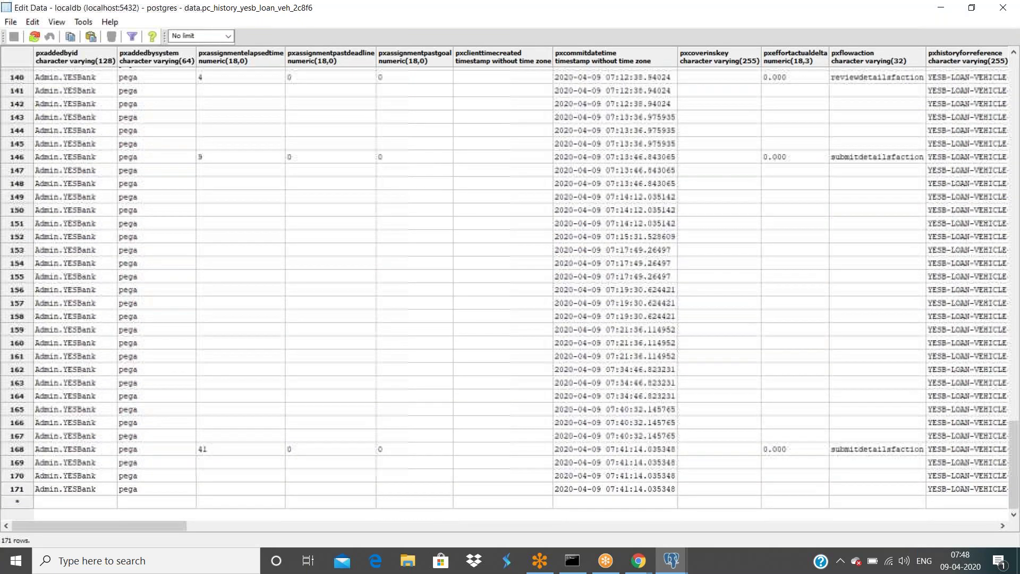
drag(129, 522, 763, 511)
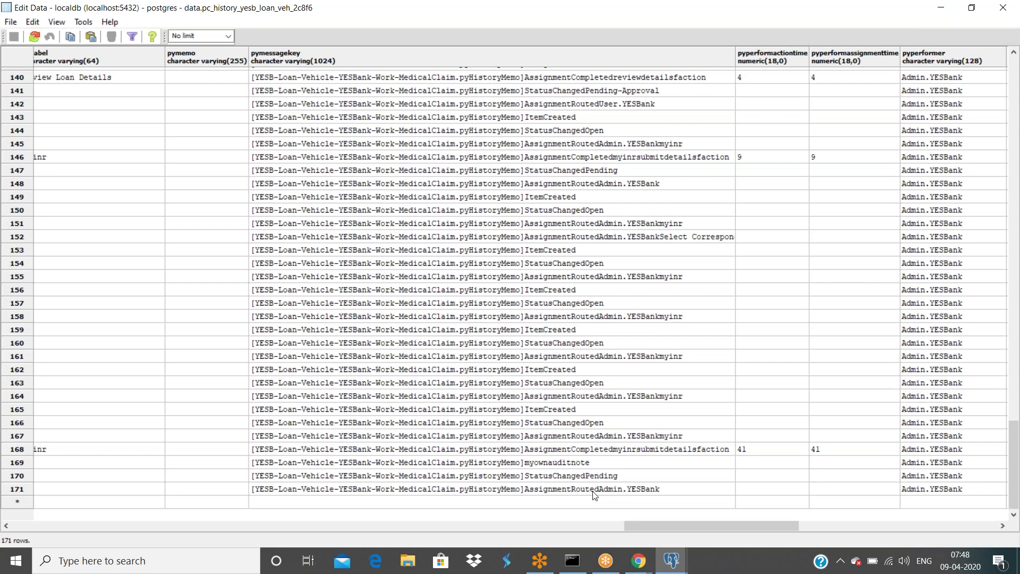
click(638, 561)
Step: Search 'old:assignmentrouted', review the pyHistoryMemo AssignmentRouted 'Assigned to' message, then return to case C-138
text(:)
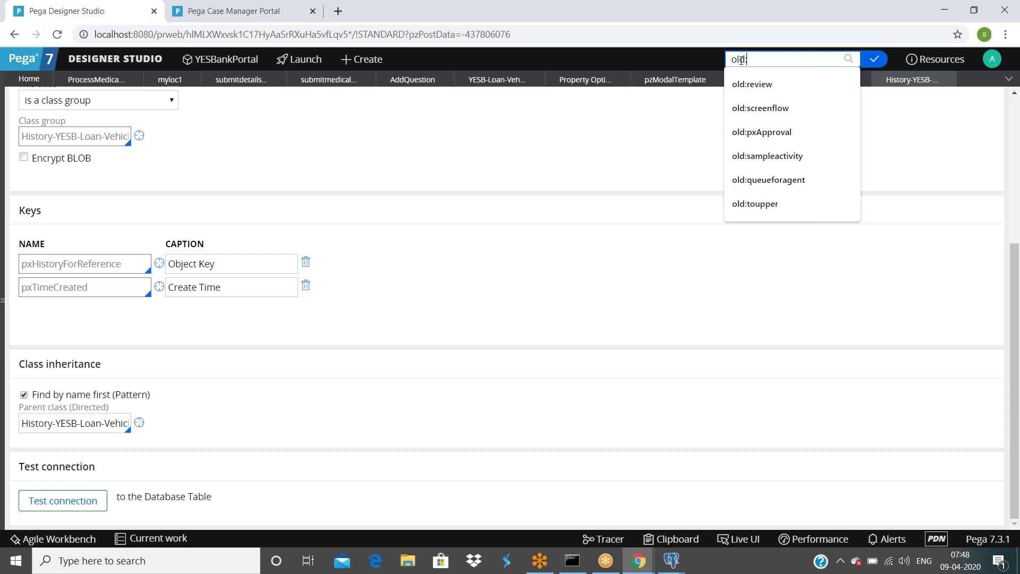
text(assignmentrouted)
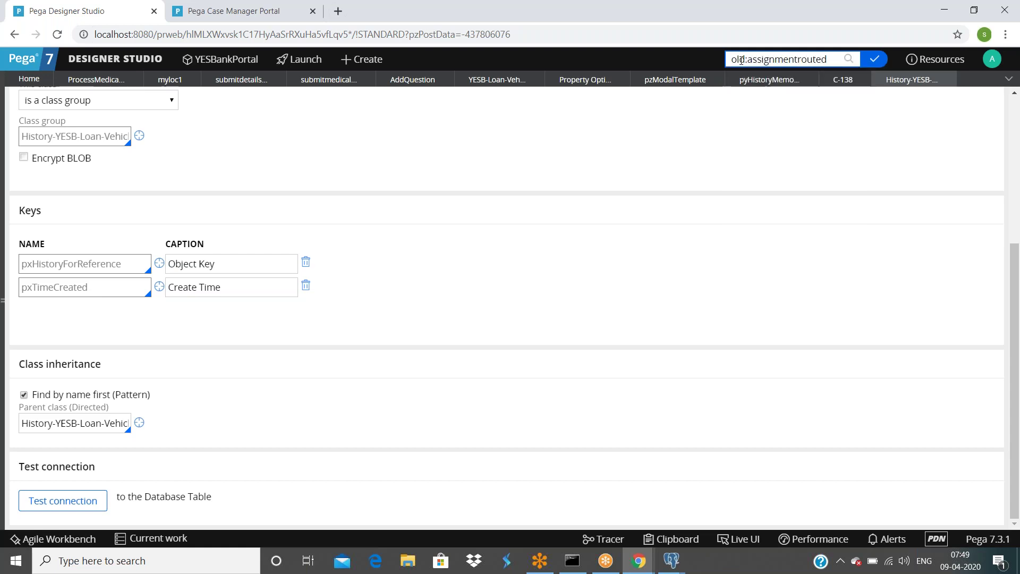
key(Return)
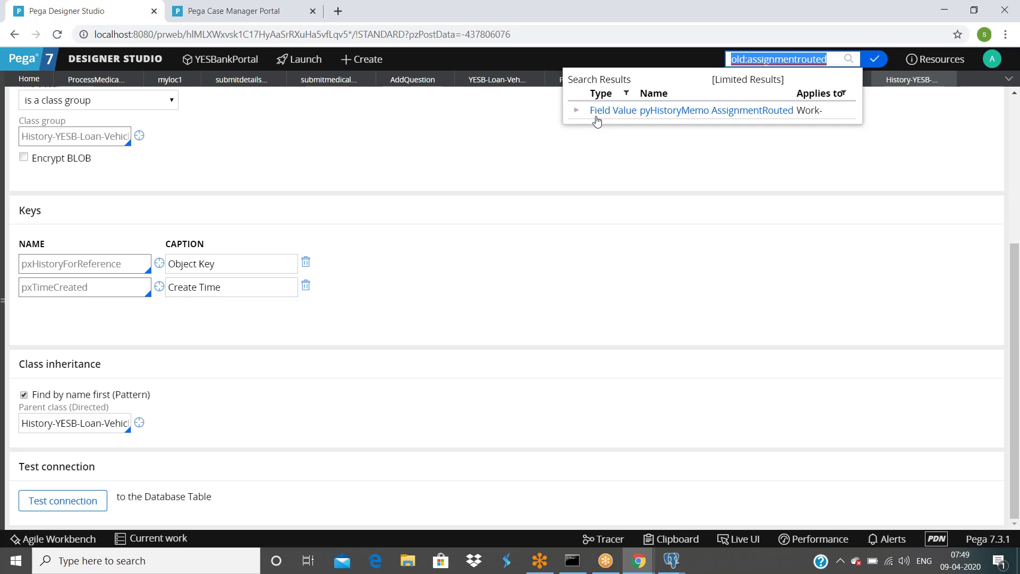
click(756, 113)
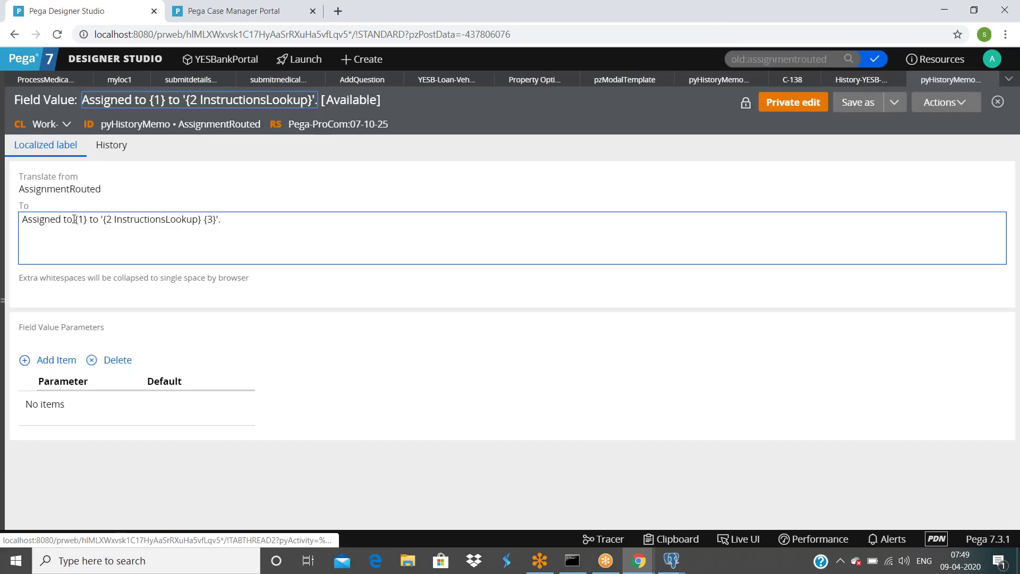
click(84, 219)
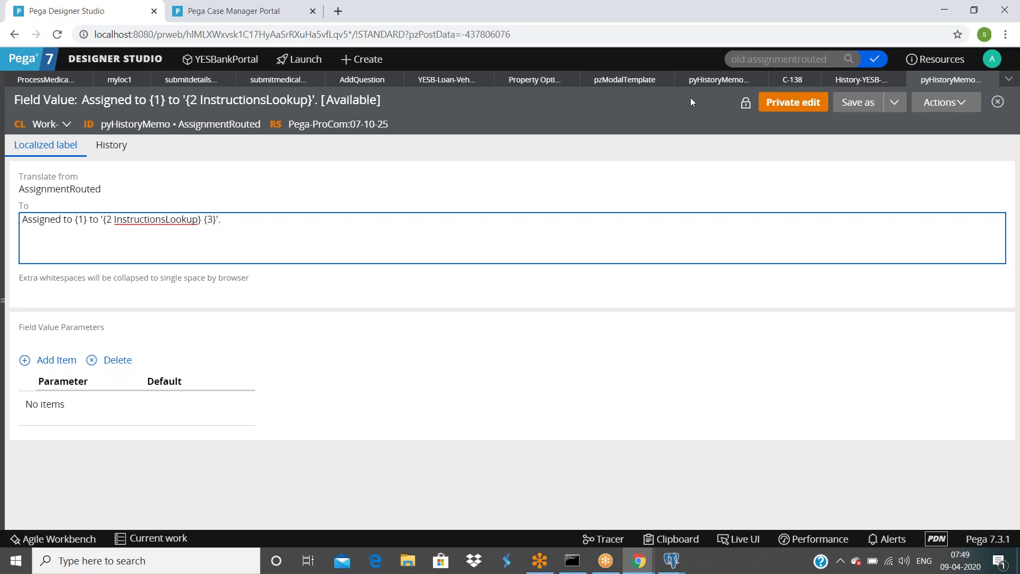
click(792, 79)
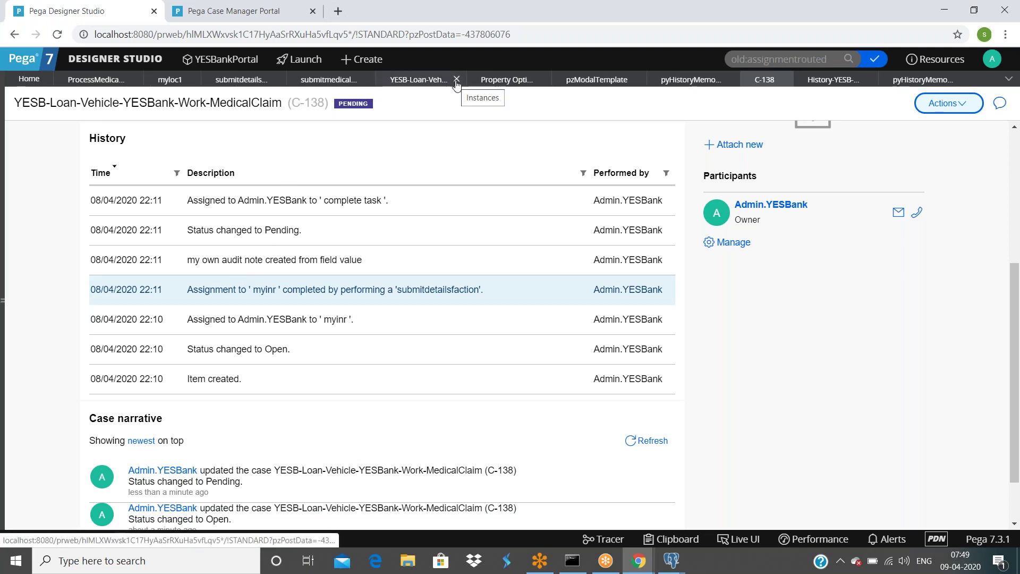
Step: Close the three extra rule tabs, including pzModalTemplate, and bring up the myownauditnote field value
click(456, 79)
click(455, 79)
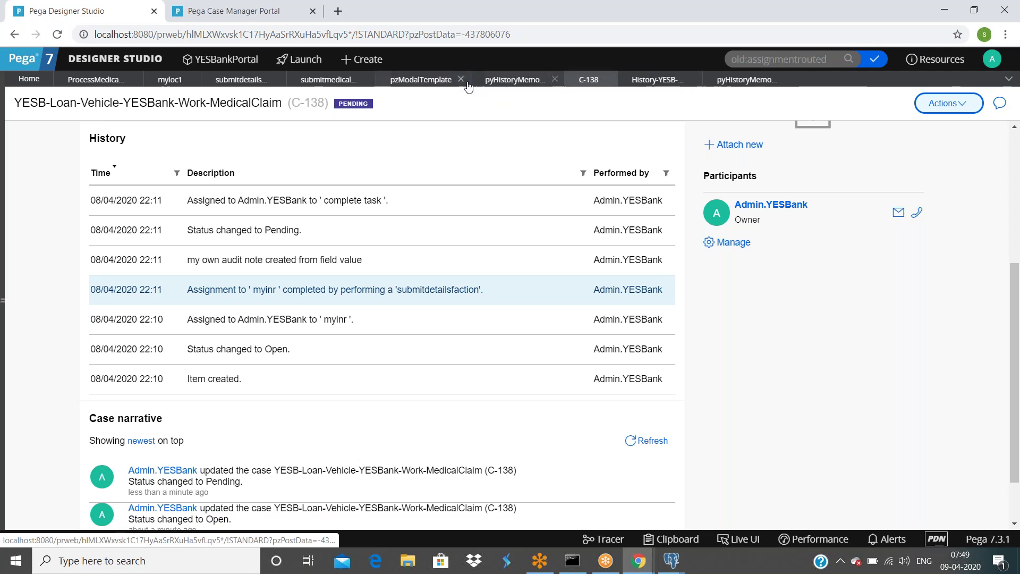
click(460, 79)
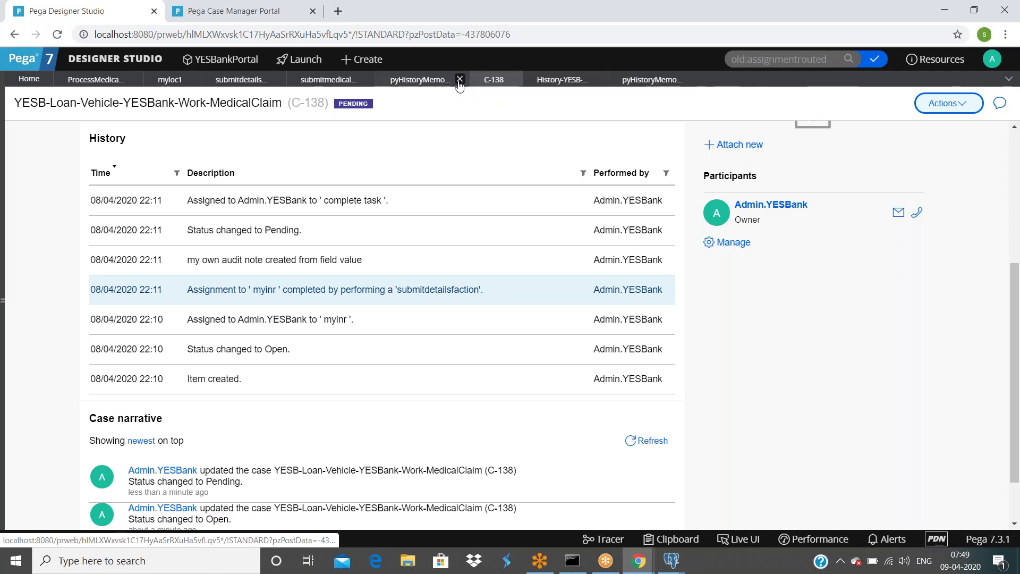
click(419, 79)
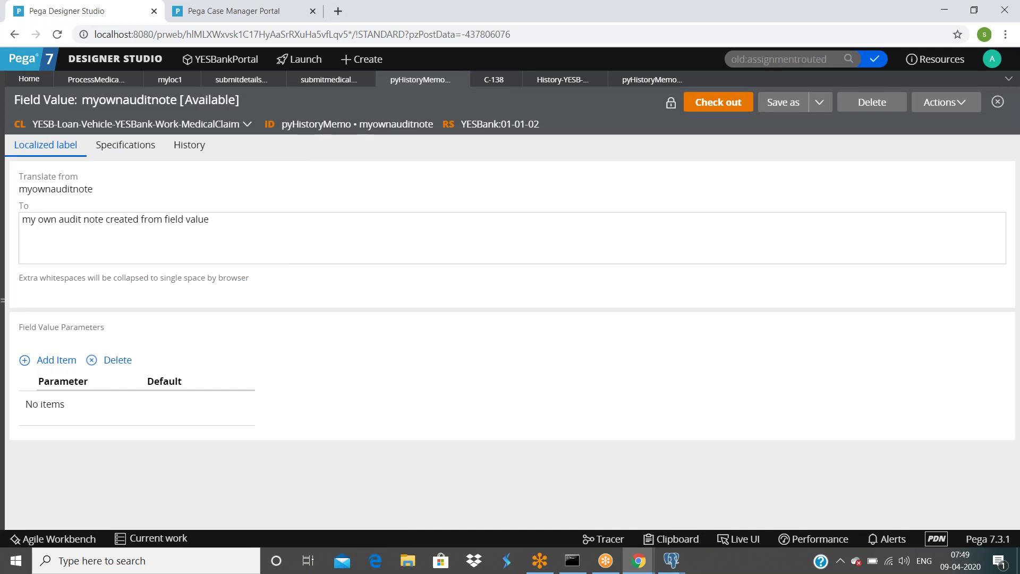
Step: Go back to case C-138's history and scroll up to its Audit section
click(246, 12)
click(90, 11)
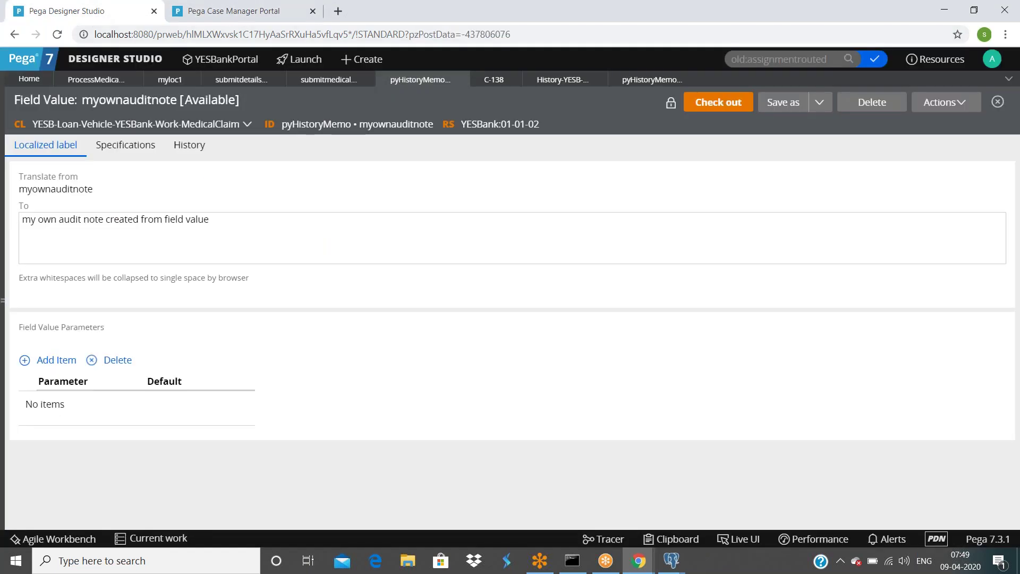
click(492, 80)
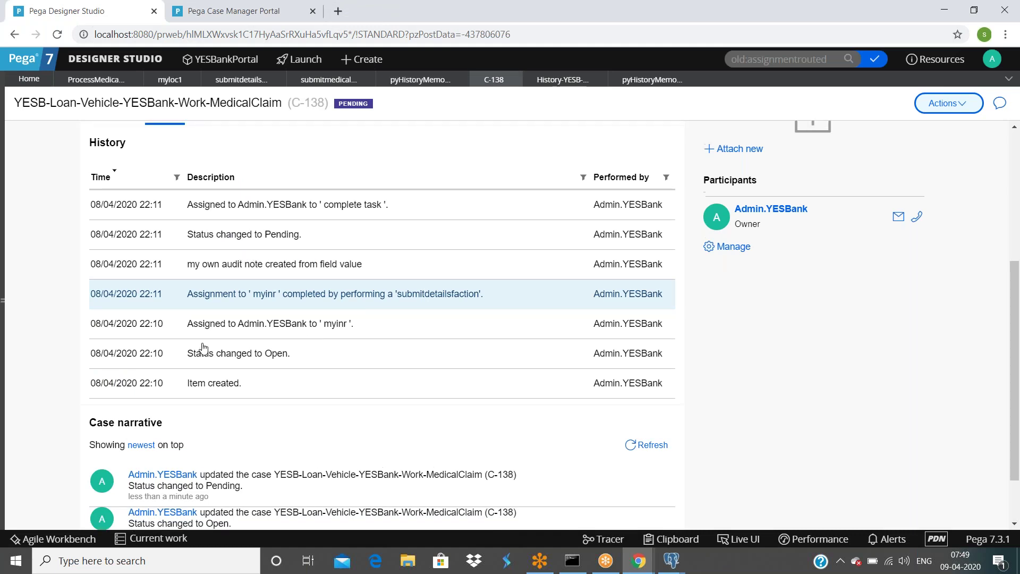
scroll(201, 354, up, 1)
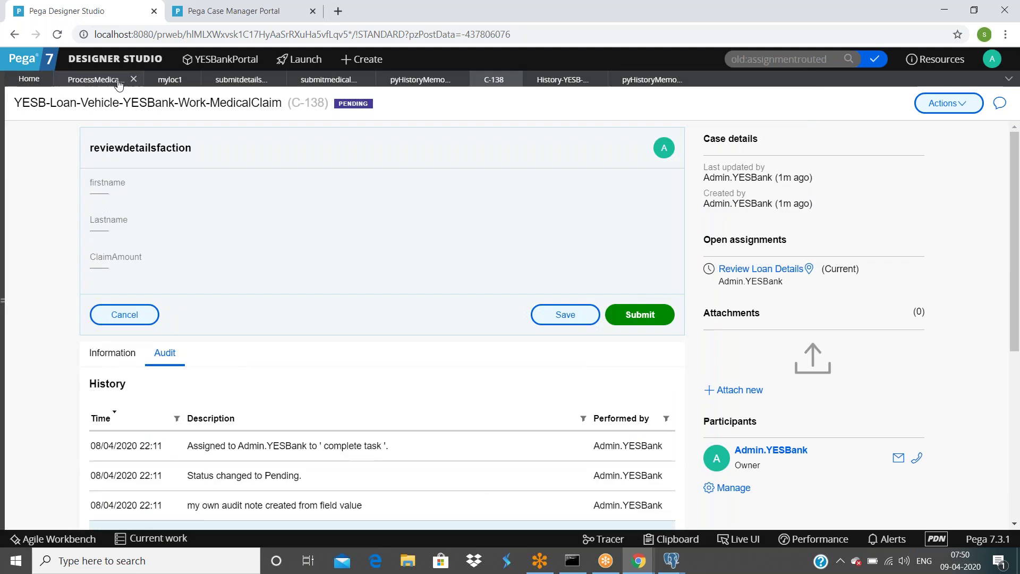
Step: In the Submit-to-Review connector's properties, set .Firstname to a person's first name
click(101, 81)
double_click(321, 262)
scroll(342, 281, down, 1)
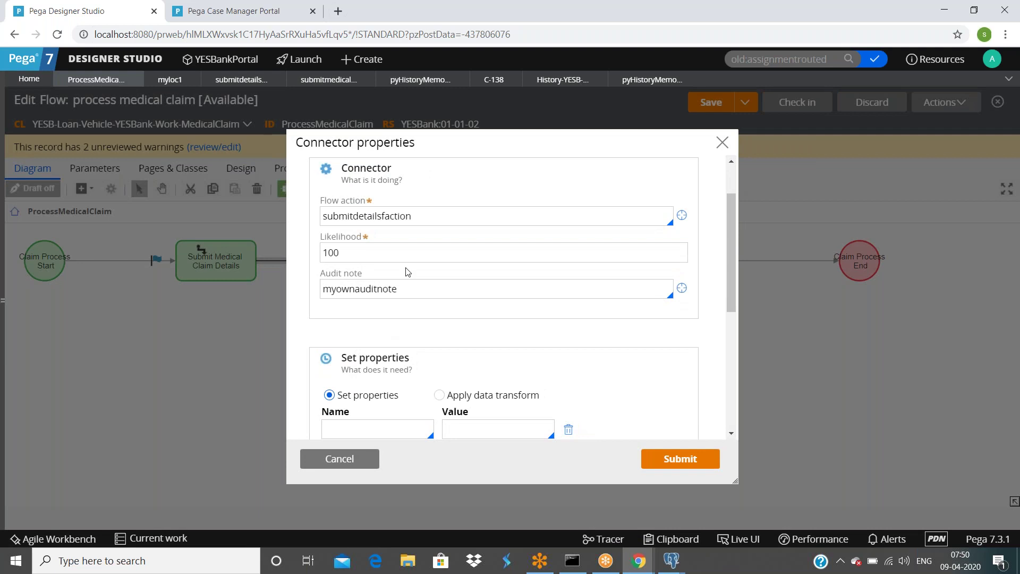
scroll(434, 307, down, 2)
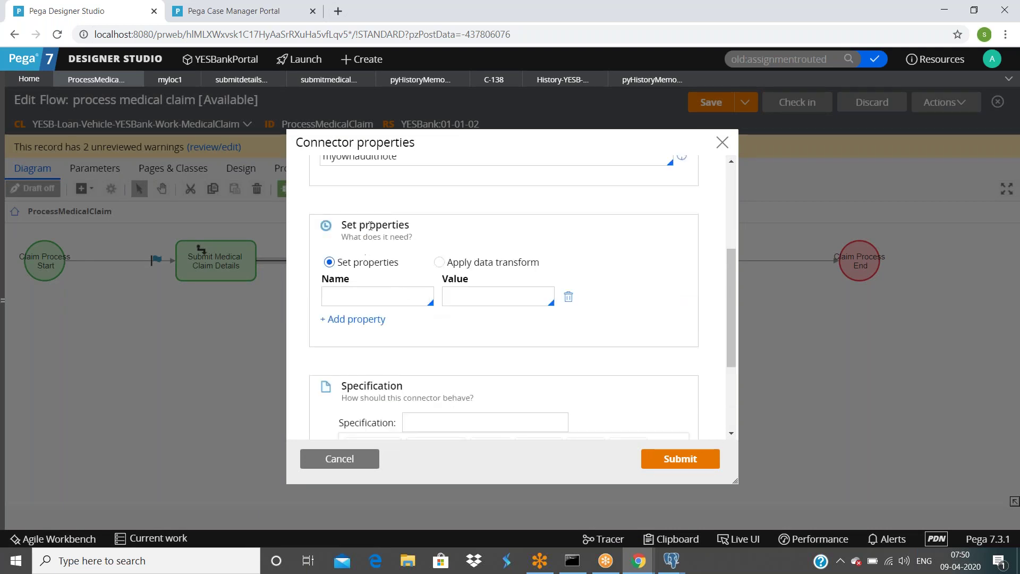
click(375, 296)
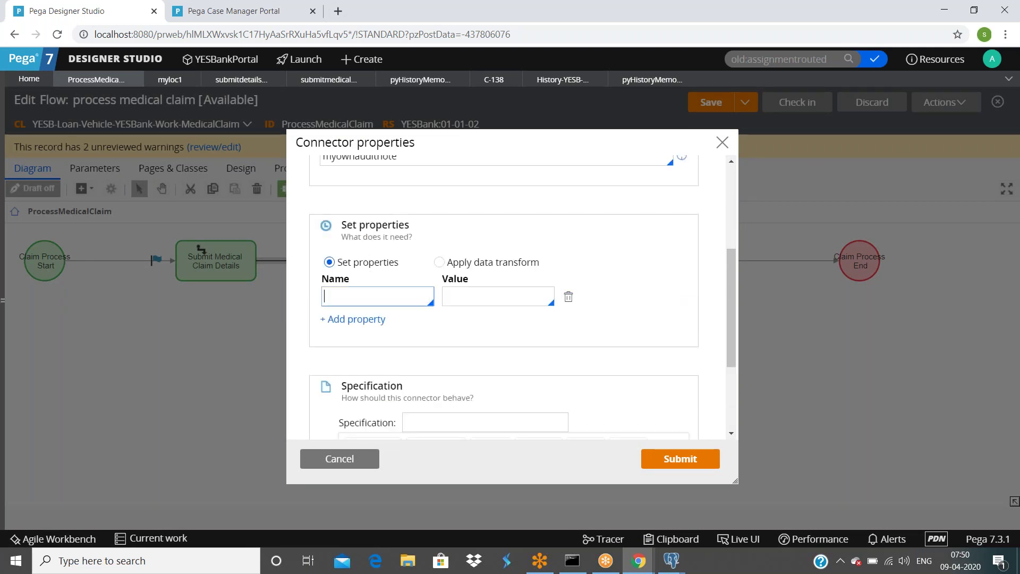
text(.f)
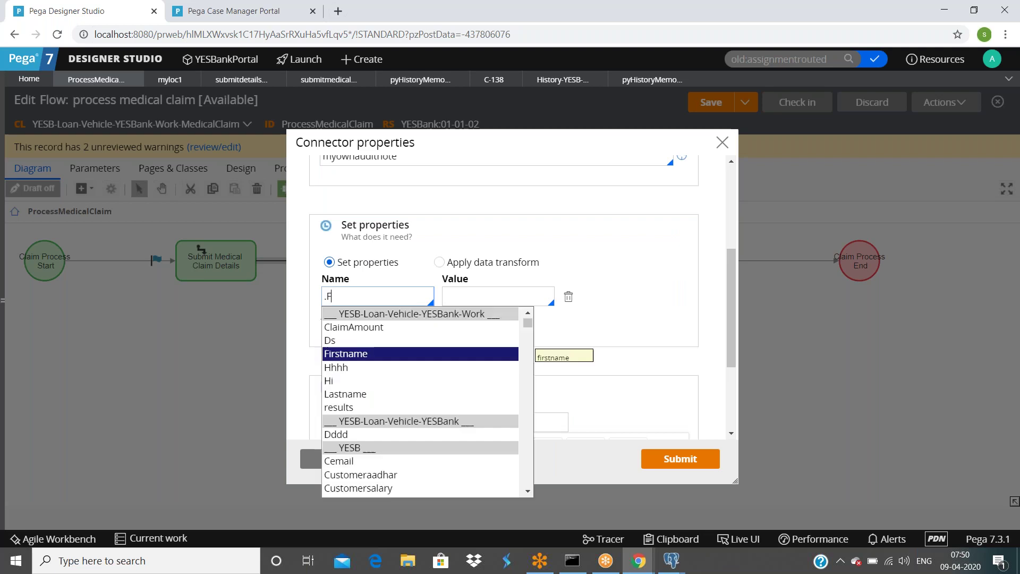
key(Return)
click(502, 292)
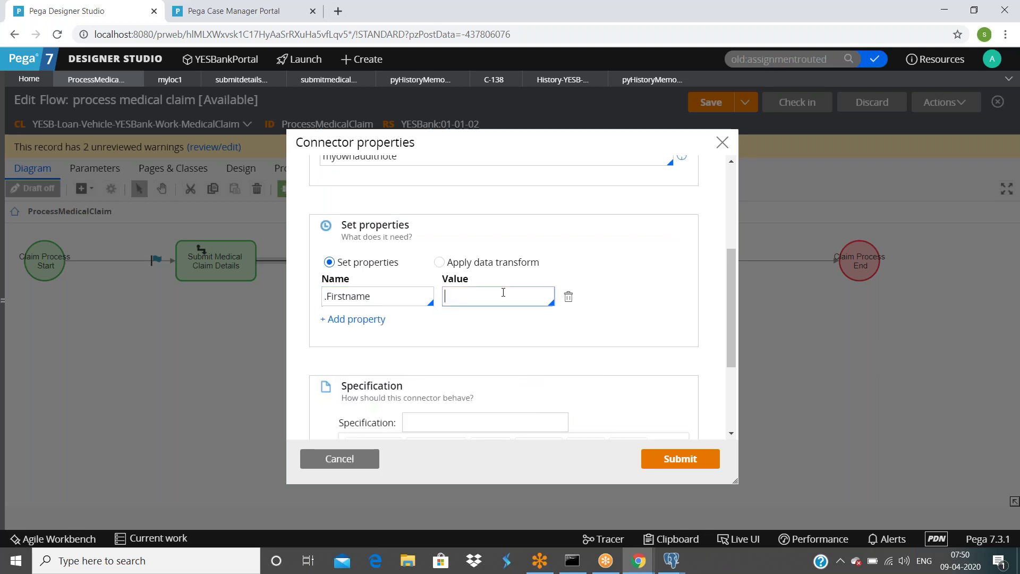
Step: Add .Lastname set to a person's last name, submit the connector, and save the flow
click(352, 319)
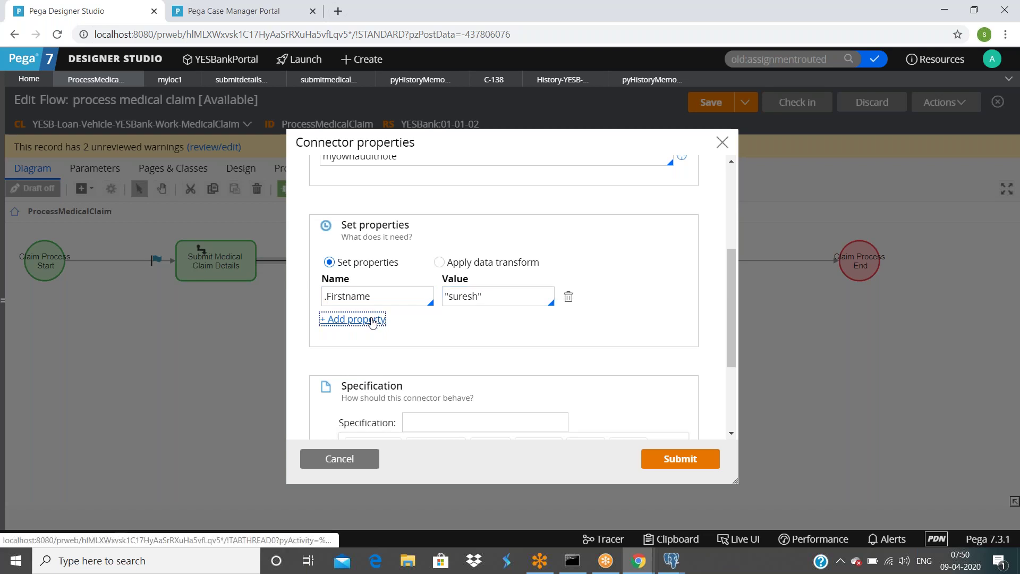
text(.Las)
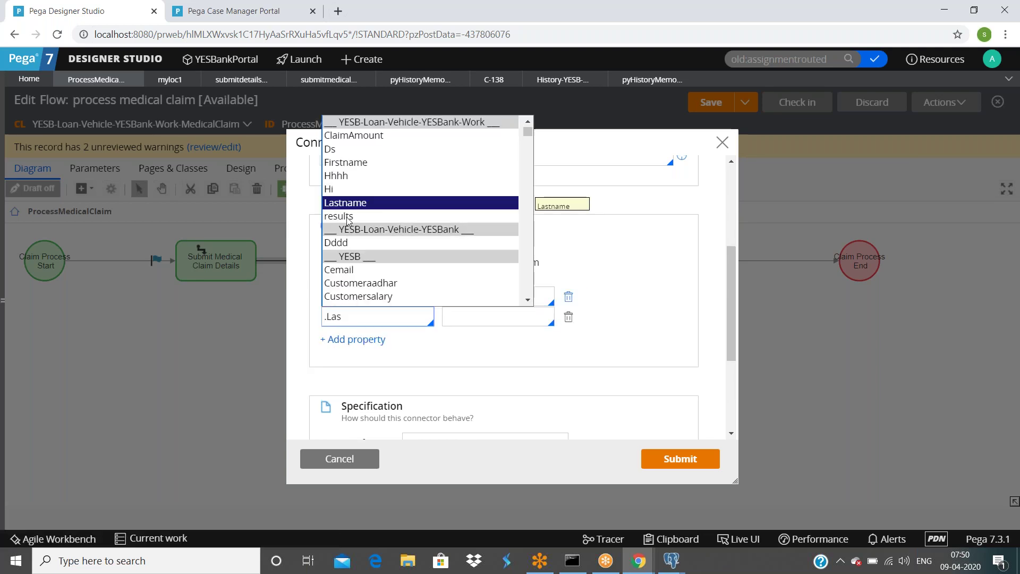
click(348, 207)
click(480, 316)
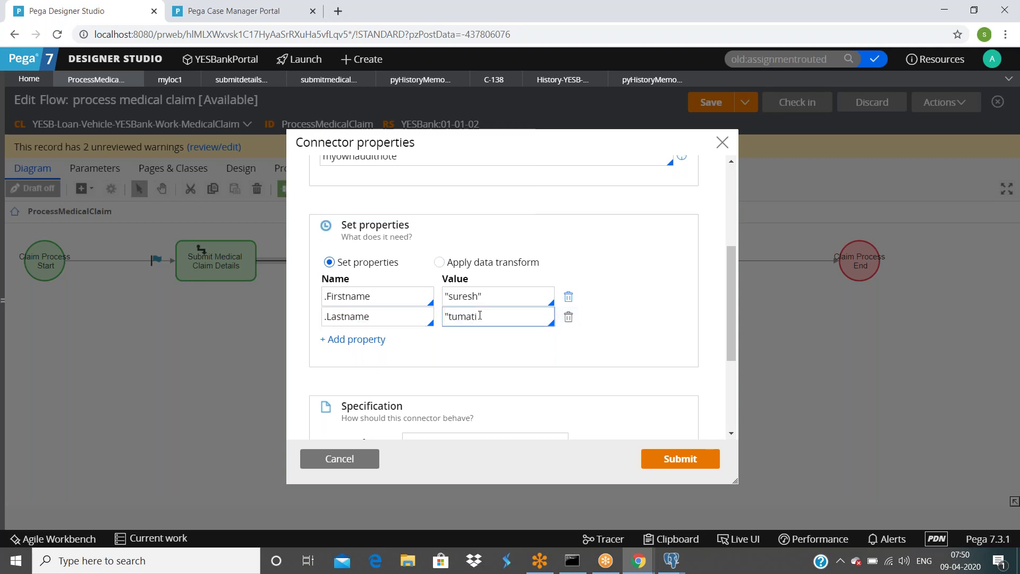
text(")
scroll(526, 346, down, 3)
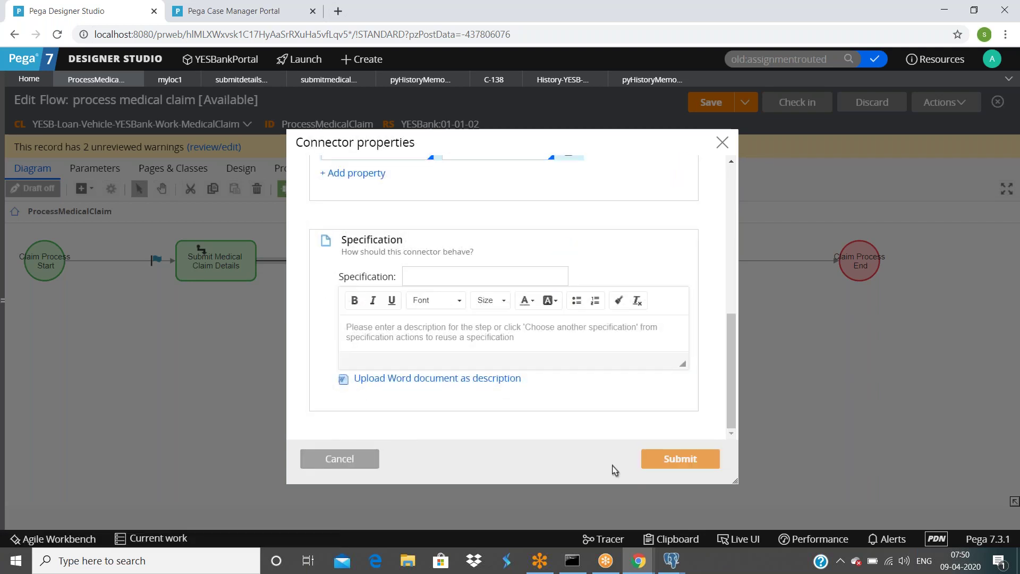
click(661, 466)
click(710, 102)
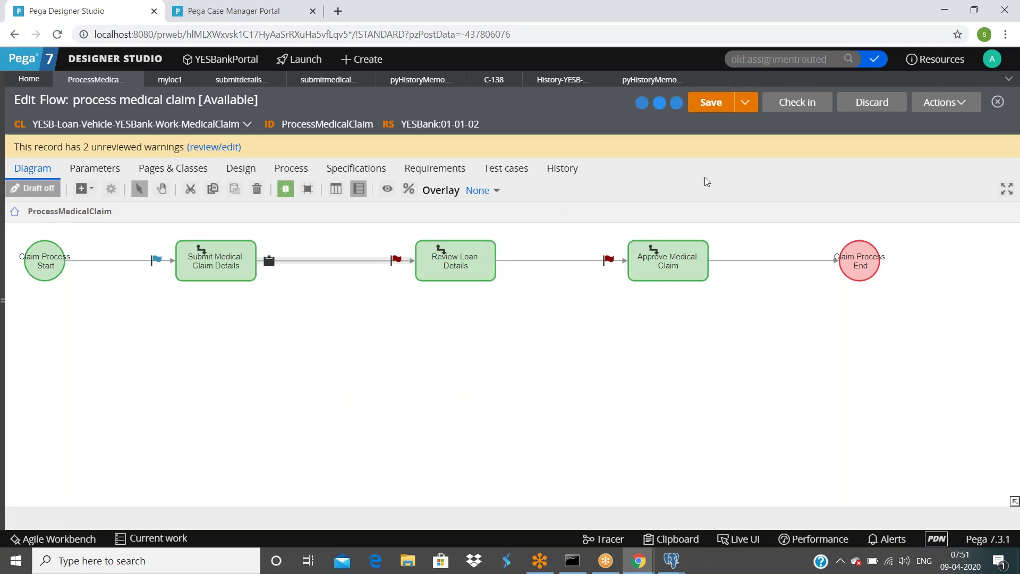
Step: Run the flow via Actions > Run to create a new case and inspect its Clipboard
right_click(949, 108)
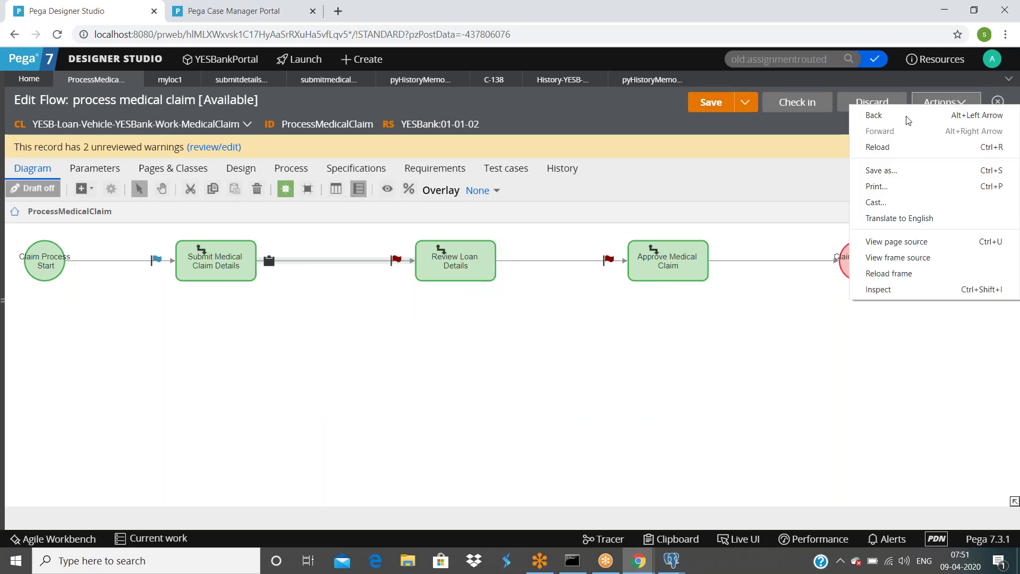
key(Escape)
click(946, 102)
click(882, 124)
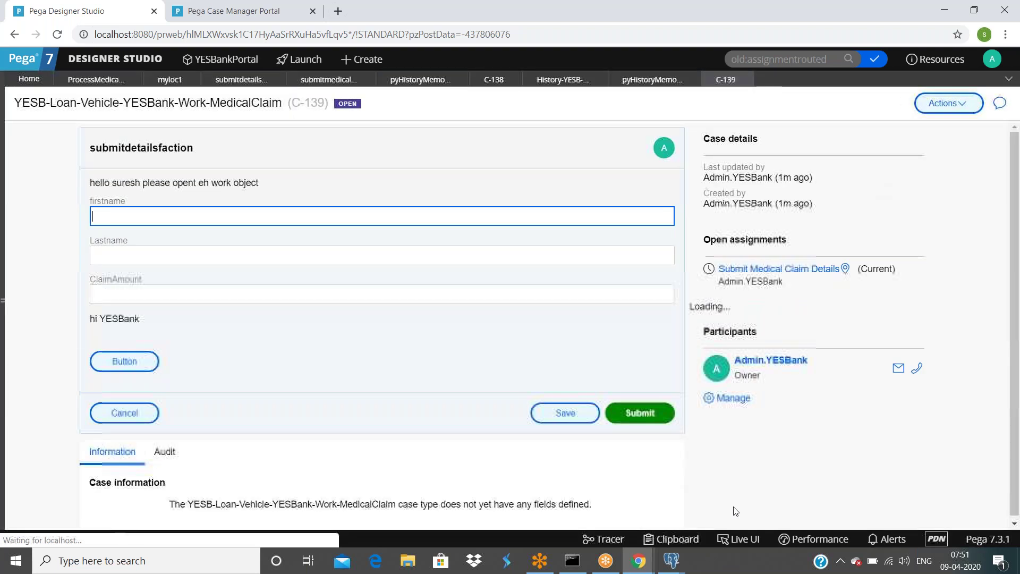
click(672, 539)
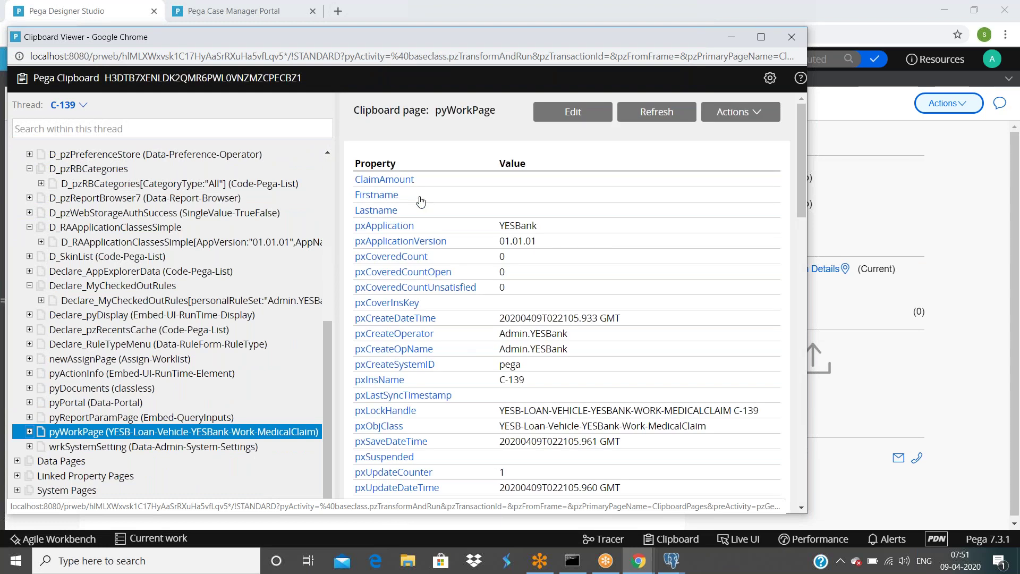
click(923, 206)
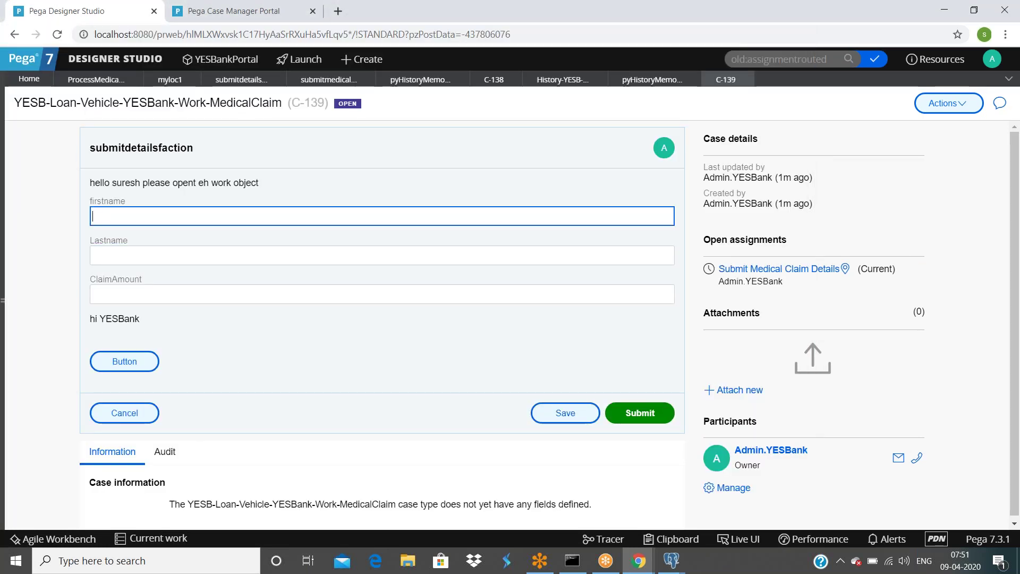
Step: Fill in the claim form's first name, last name and ClaimAmount 9000, then submit it
text(ganesh)
key(Tab)
text(r)
key(Tab)
text(9000)
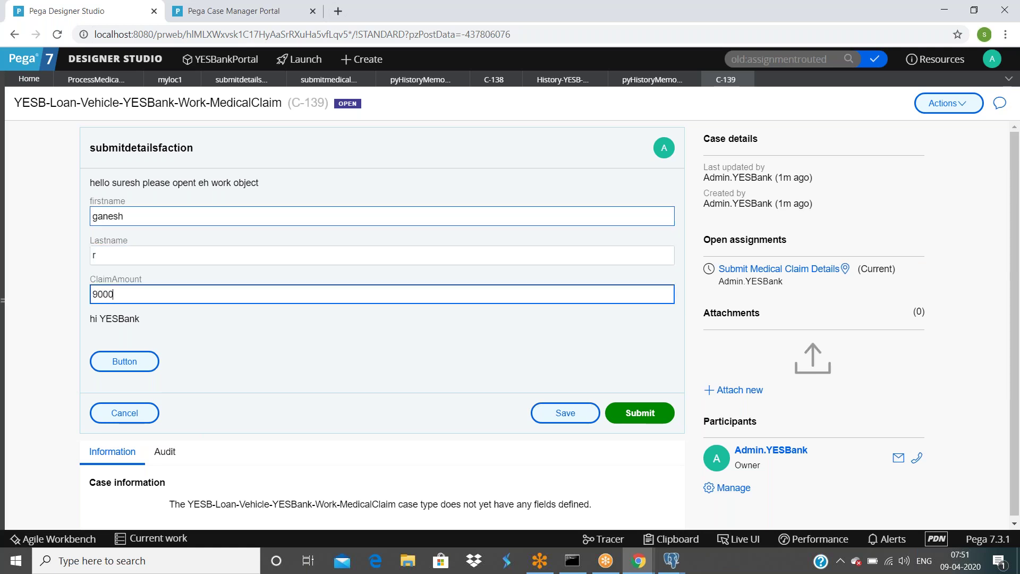
click(642, 414)
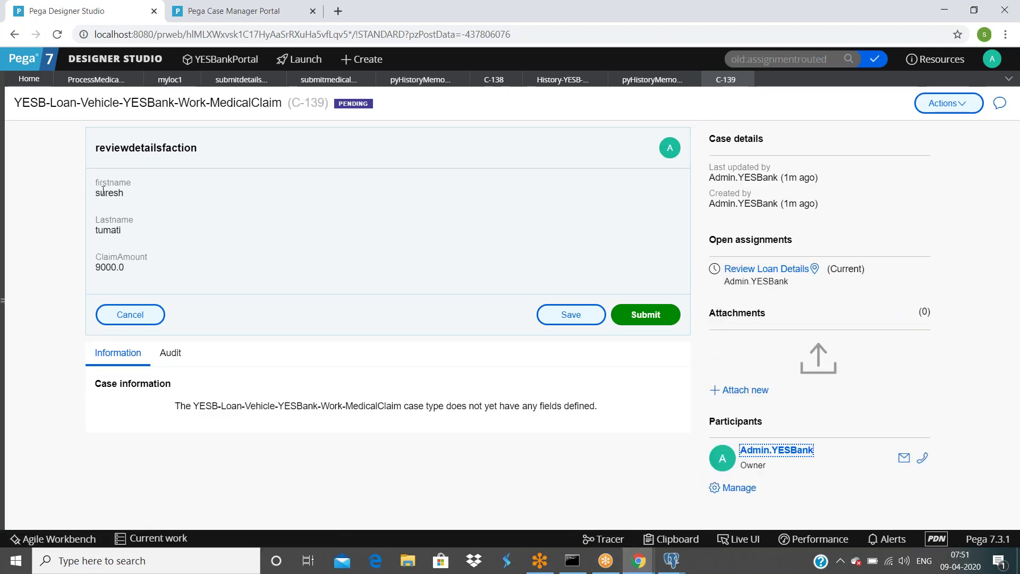
Step: Check the firstname and Lastname values on the review form, then return to the process medical claim flow
double_click(109, 193)
double_click(99, 231)
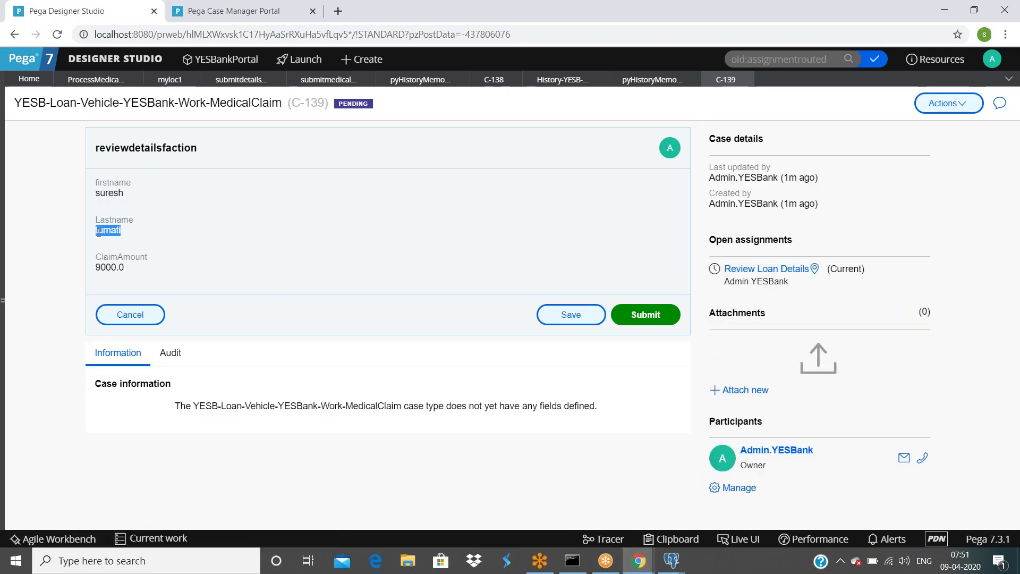
click(638, 561)
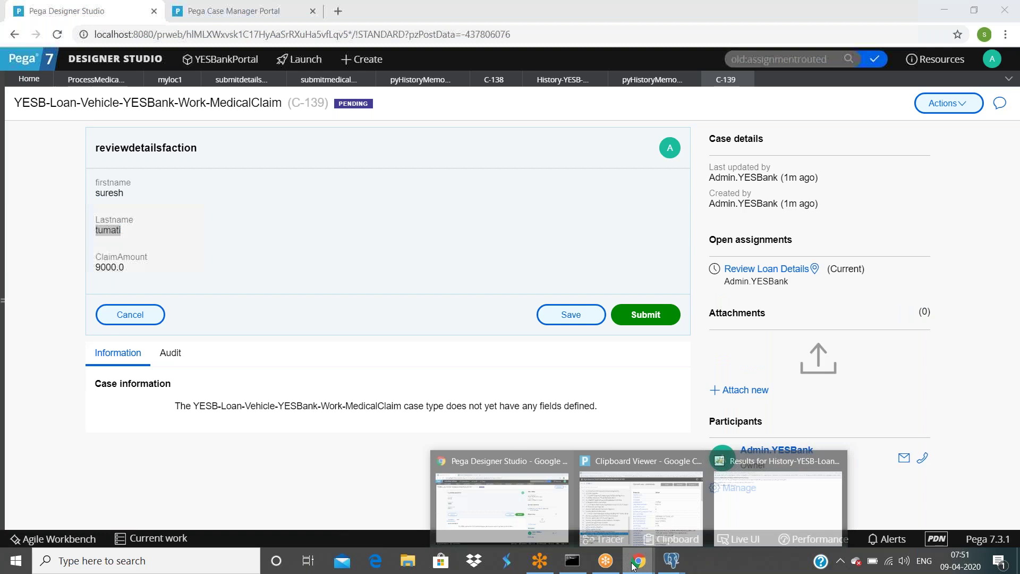
click(498, 526)
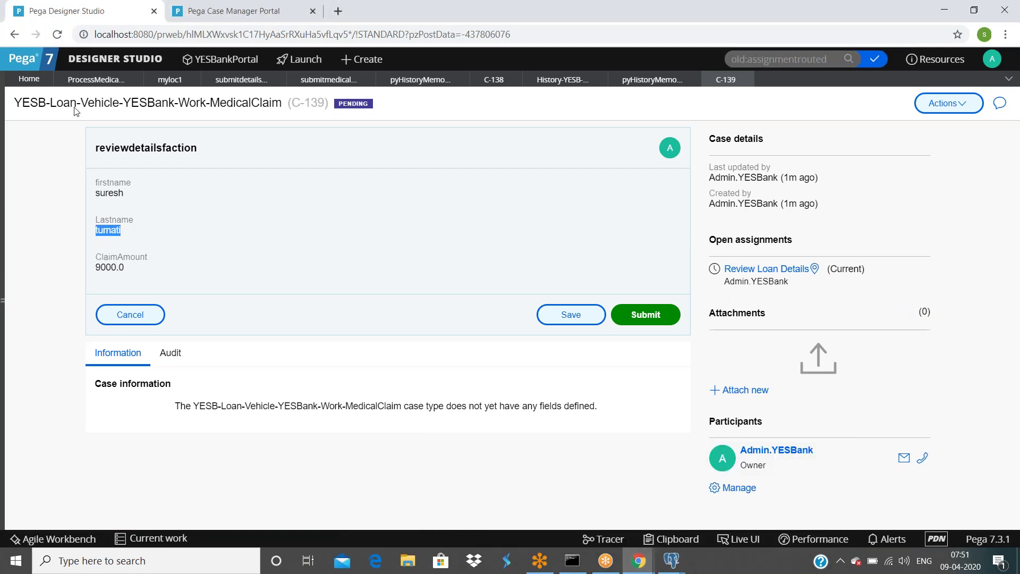
click(101, 82)
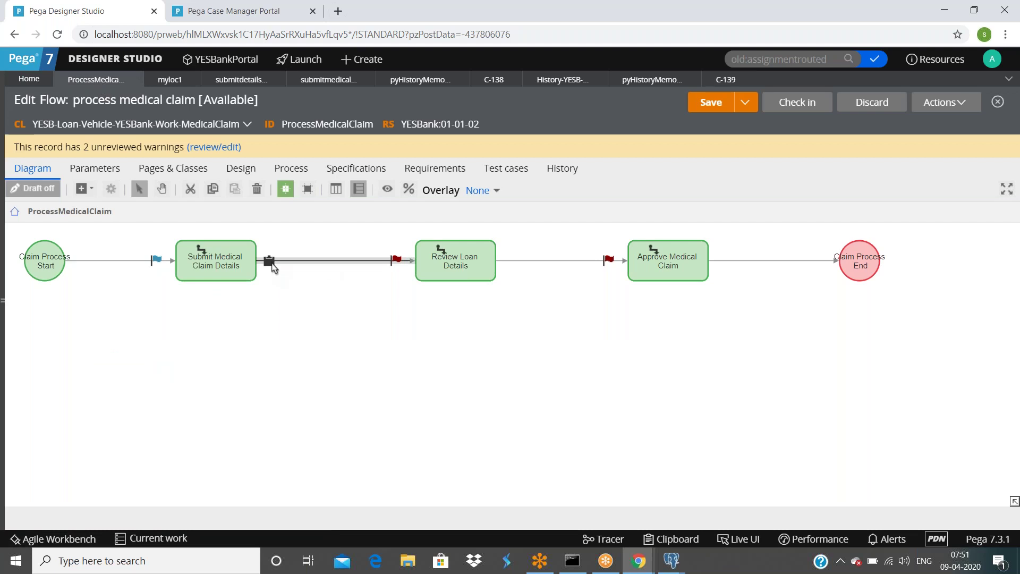
Step: Delete the Lastname and Firstname rows from the connector's Set properties and submit the change
double_click(291, 264)
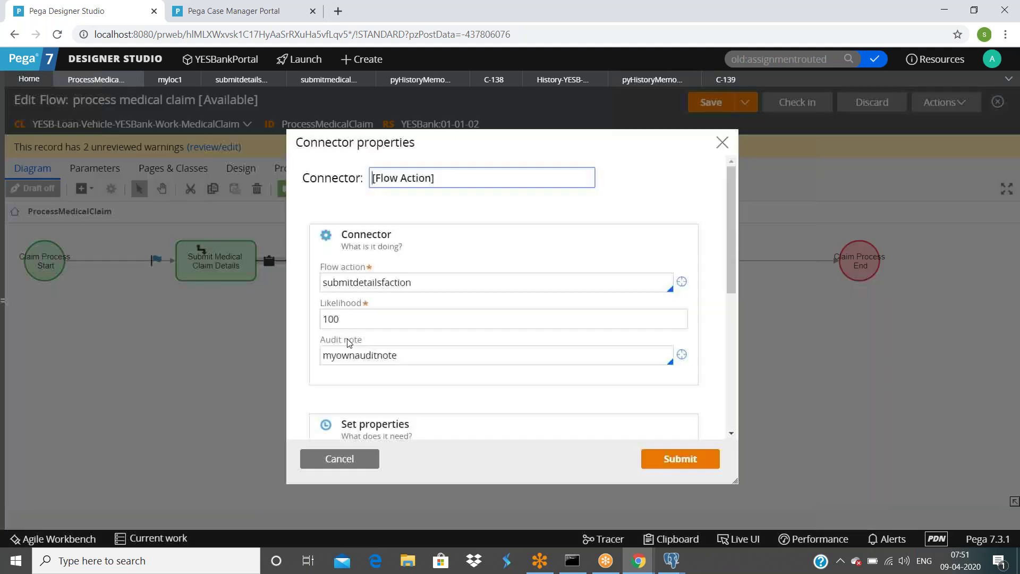
scroll(407, 353, down, 3)
scroll(313, 290, up, 2)
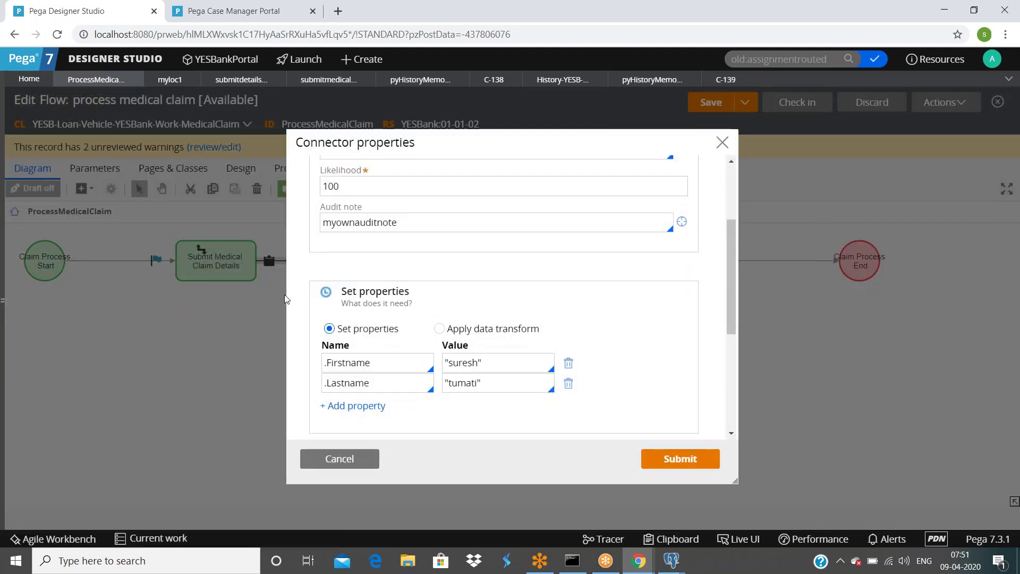
click(568, 384)
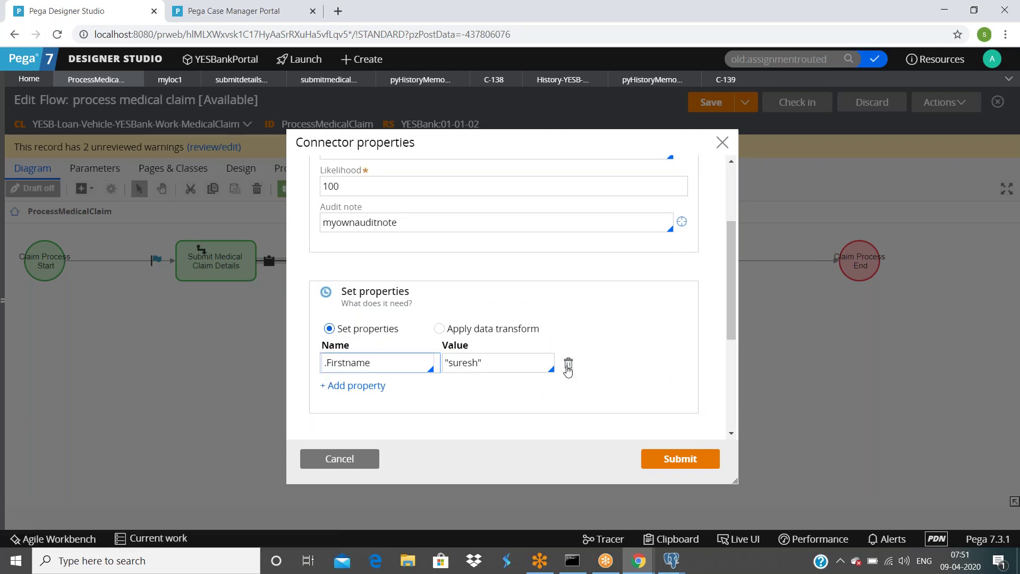
click(506, 364)
click(376, 363)
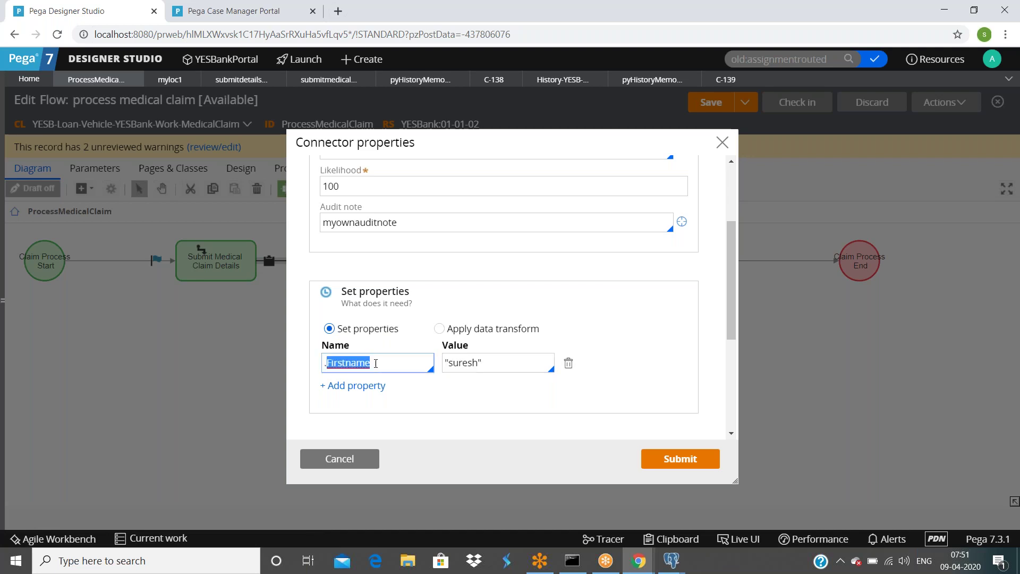
click(568, 364)
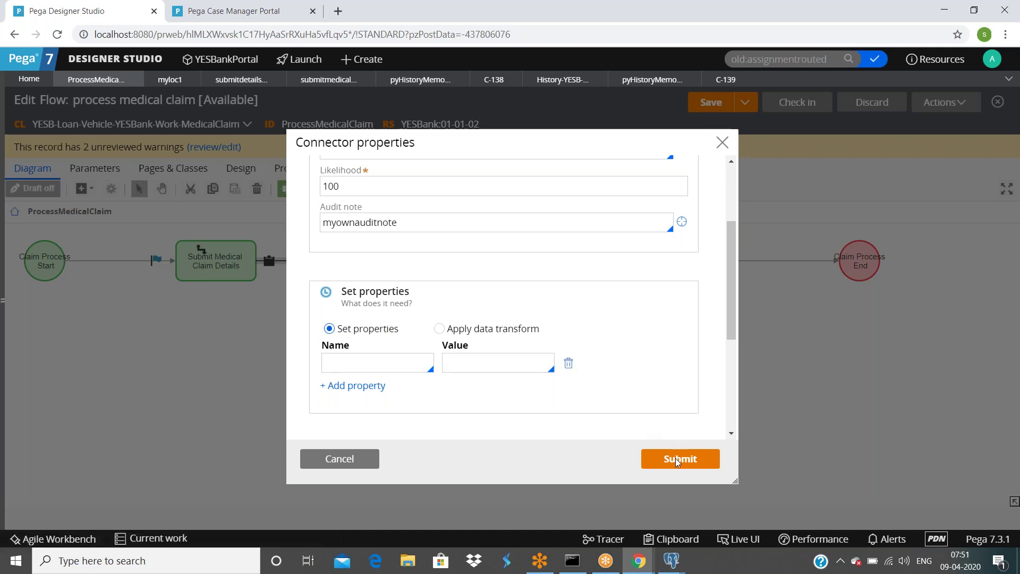
click(660, 466)
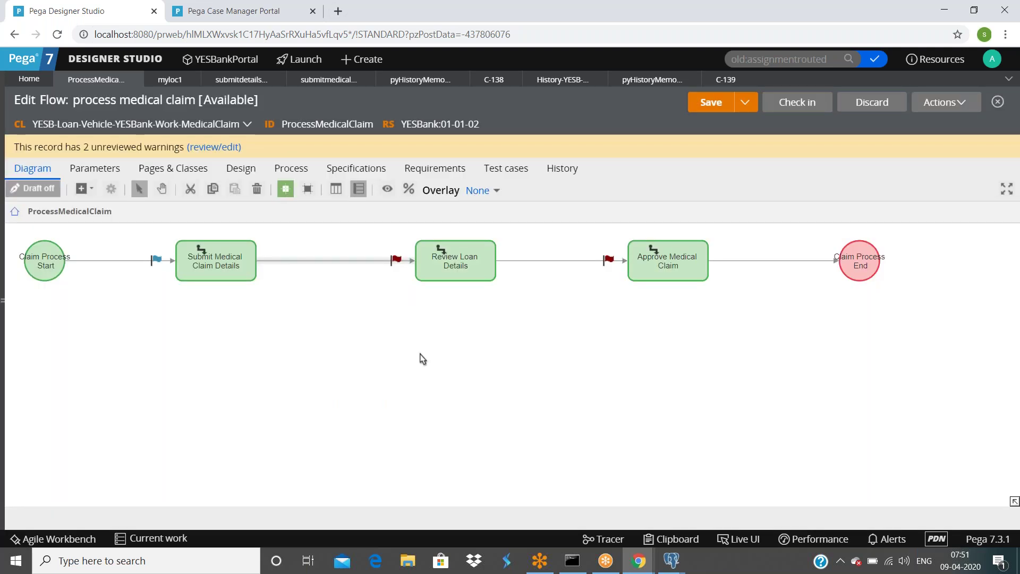
Step: Open Claim Process Start's properties and review its harness New and pyDefault data transform
double_click(273, 263)
click(356, 462)
double_click(46, 258)
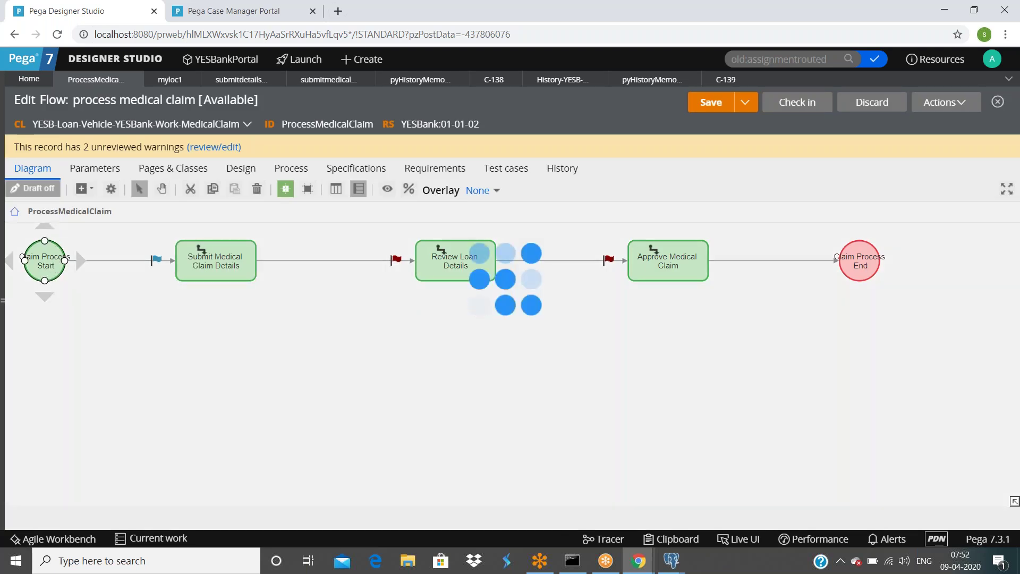
scroll(463, 302, down, 6)
scroll(494, 337, up, 6)
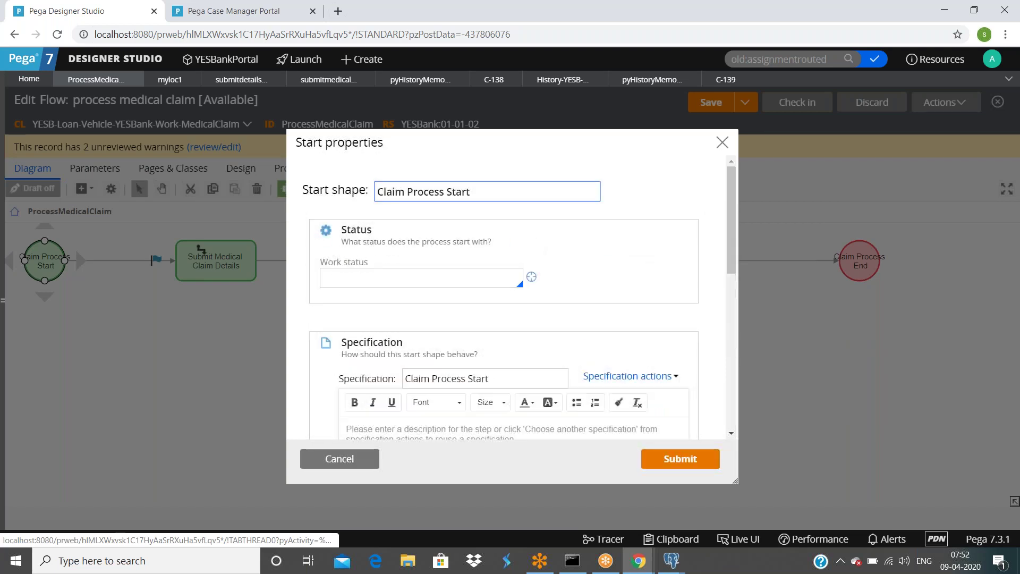
scroll(494, 319, down, 8)
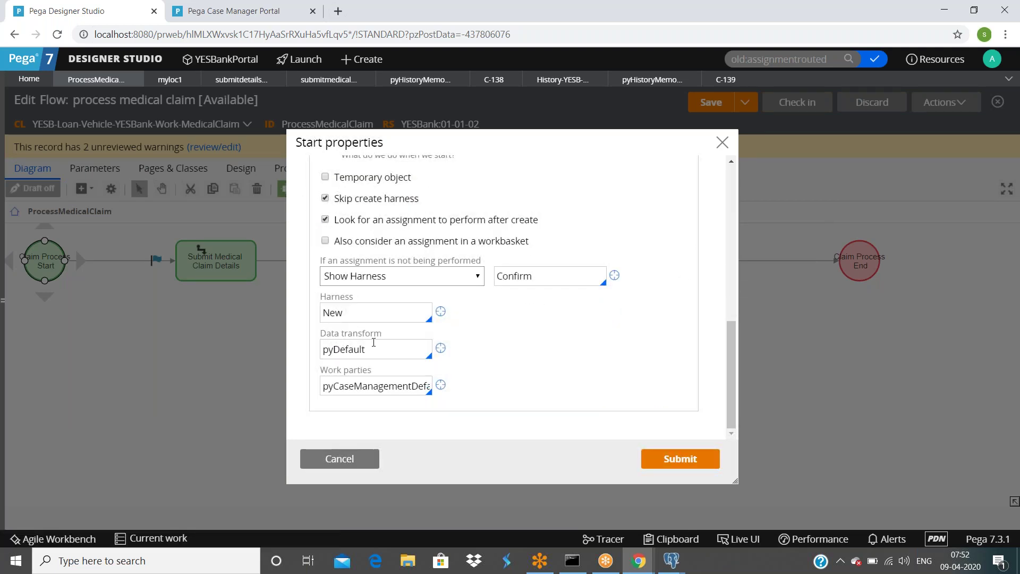
double_click(382, 346)
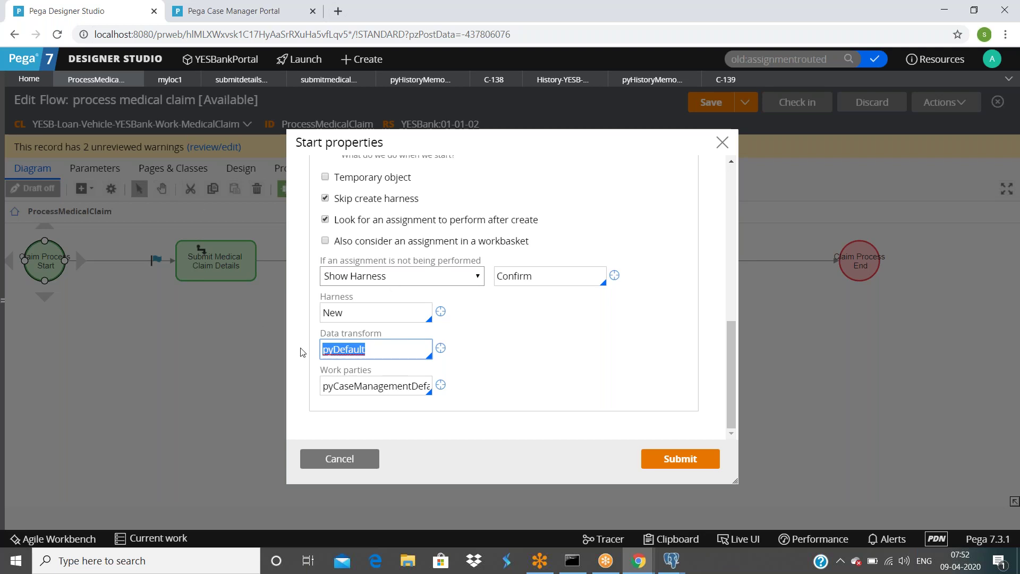
Step: Cancel the Start properties and open pyDefault from the Process tab's case creation data transform field
click(343, 458)
click(291, 171)
scroll(194, 346, down, 5)
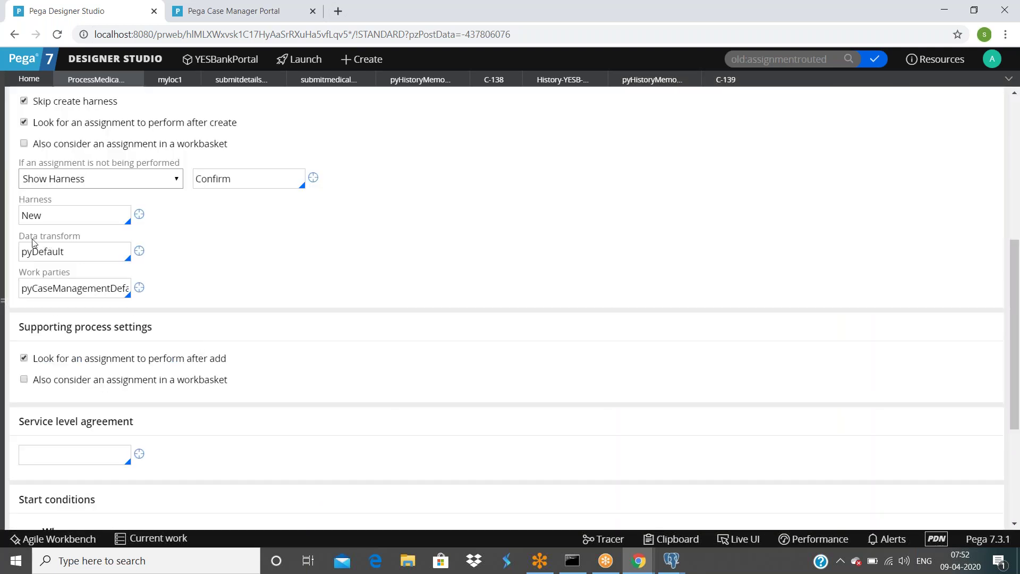
double_click(70, 258)
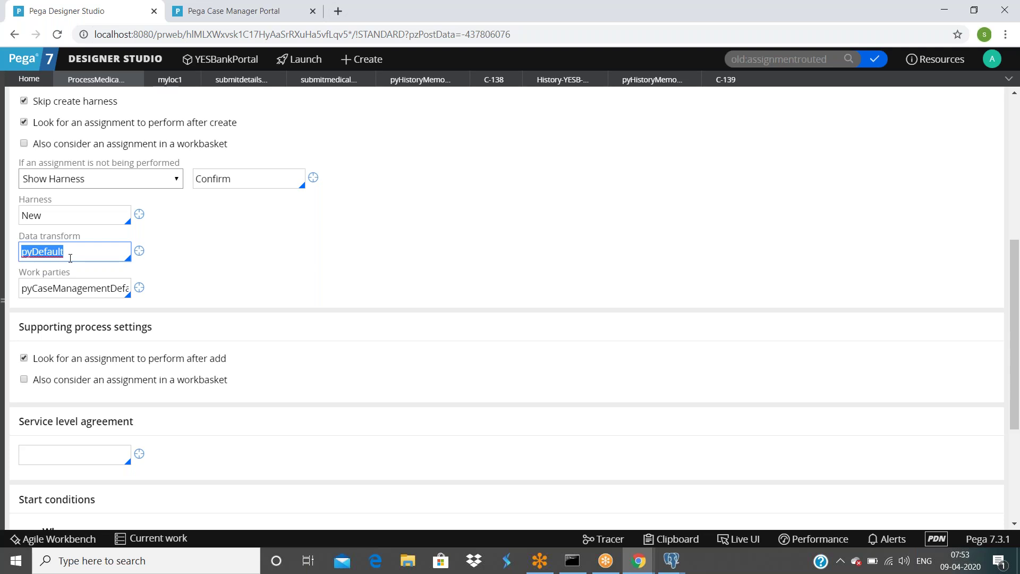
click(74, 253)
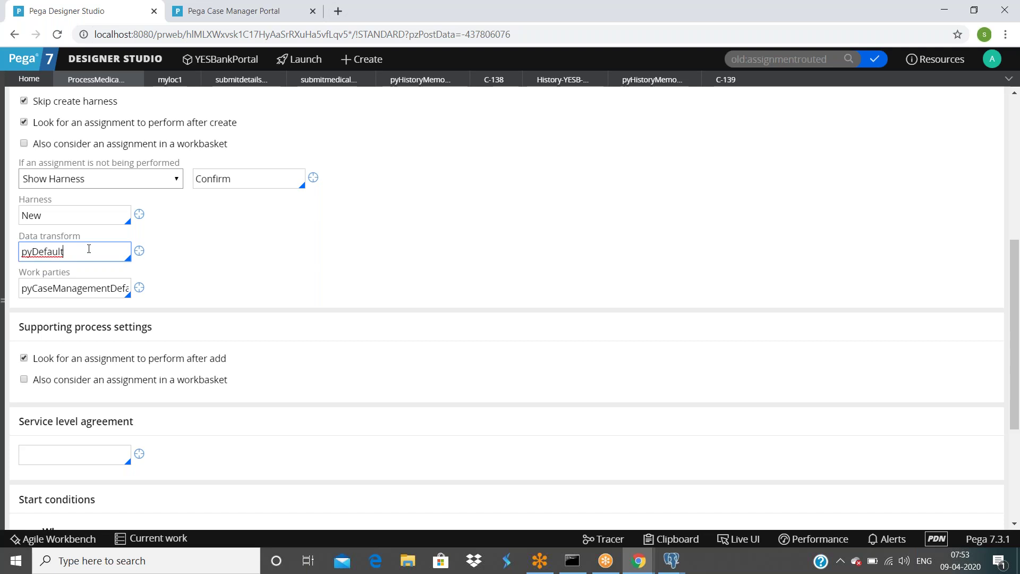
click(140, 252)
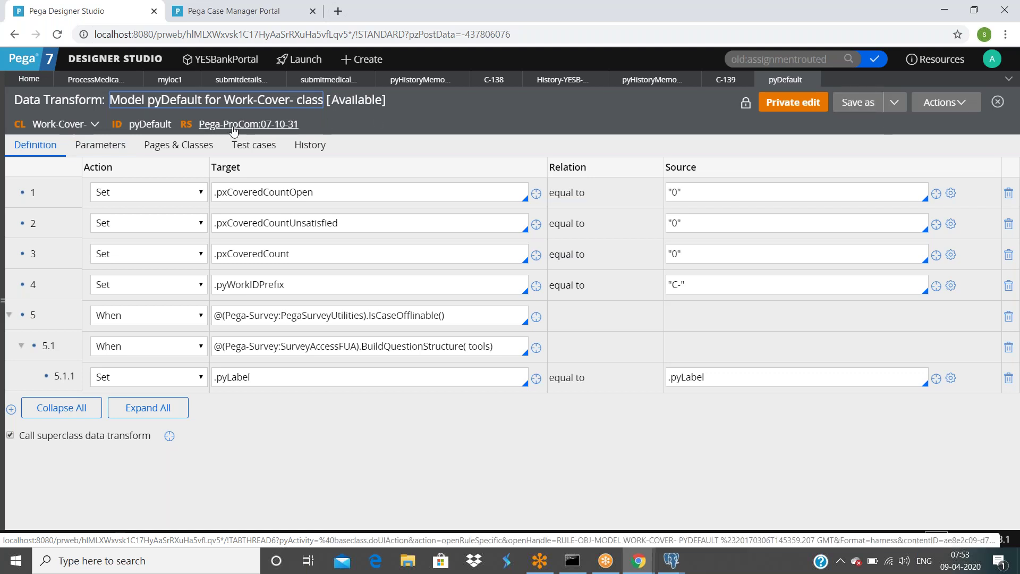
Step: Save a YESBank copy of pyDefault for Work-Cover- and collapse row 5's nested conditions
click(852, 104)
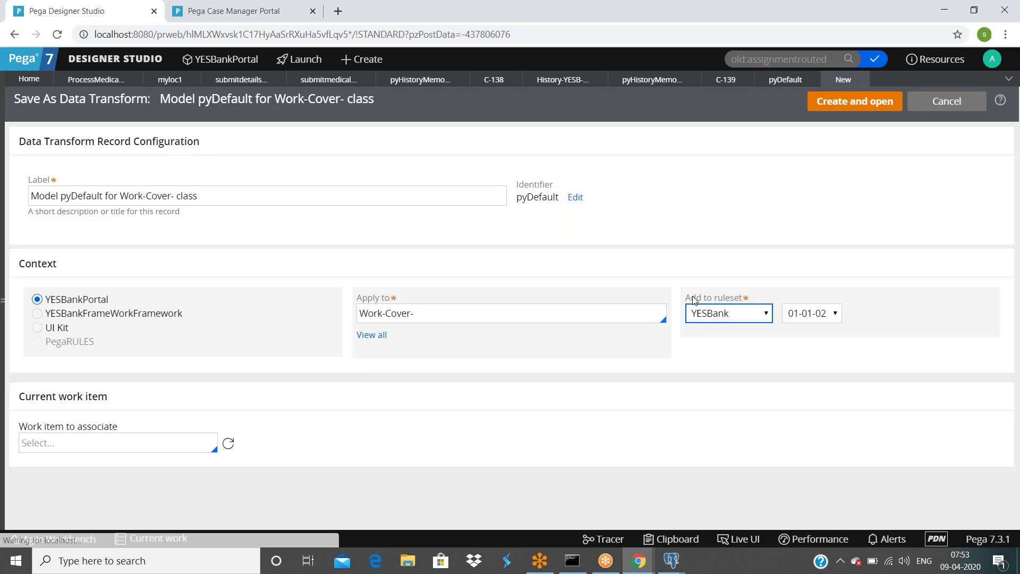
click(839, 103)
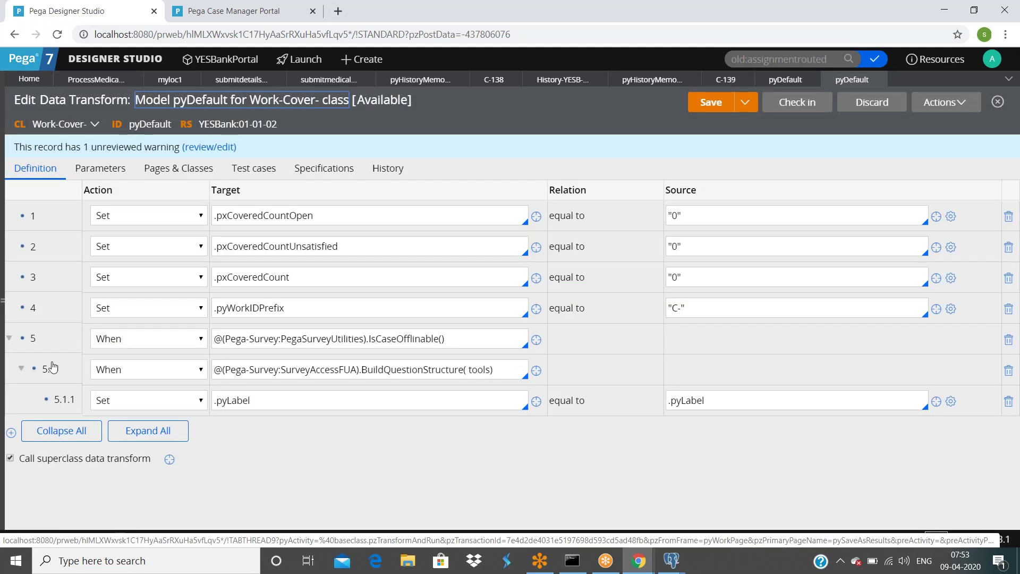
click(9, 338)
Step: Add a .F Set row after row 5, then close the copy discarding unsaved changes
click(448, 346)
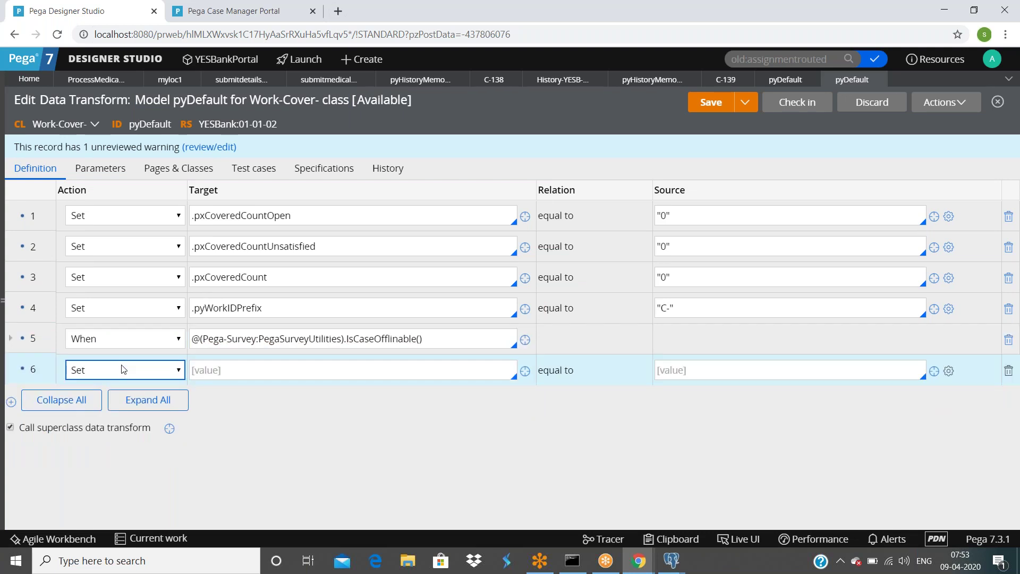
click(250, 367)
text(.)
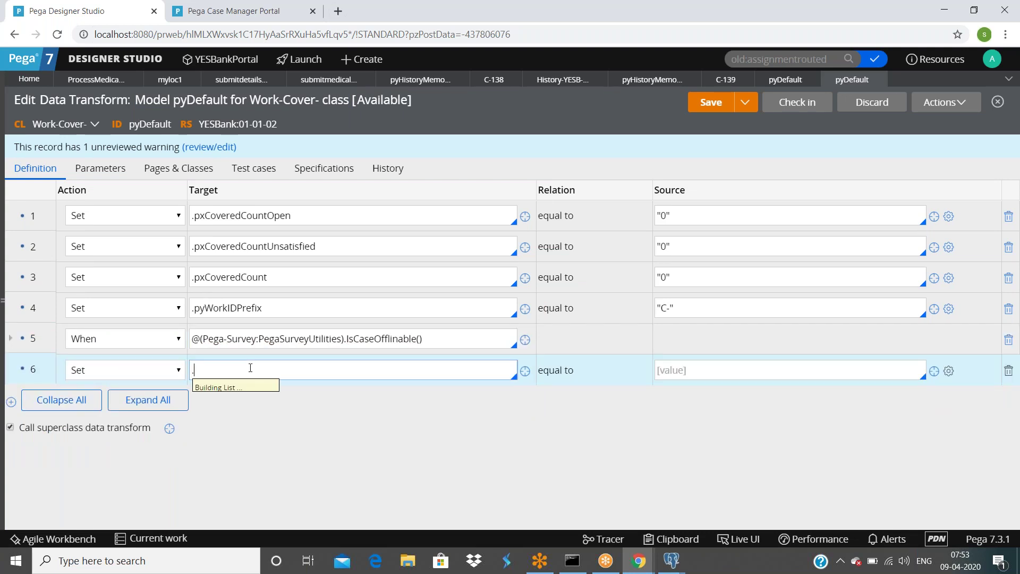
text(F)
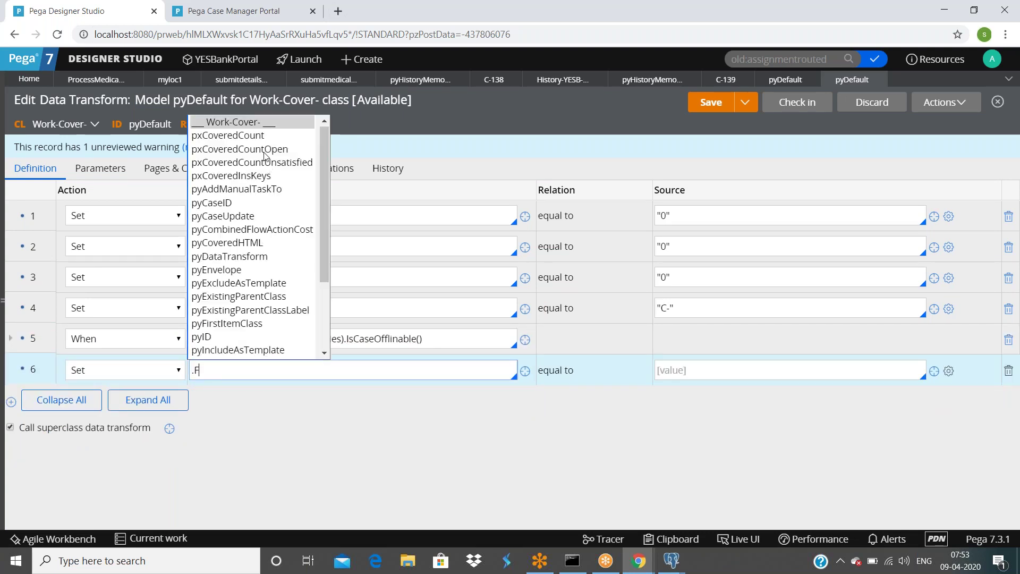
click(484, 136)
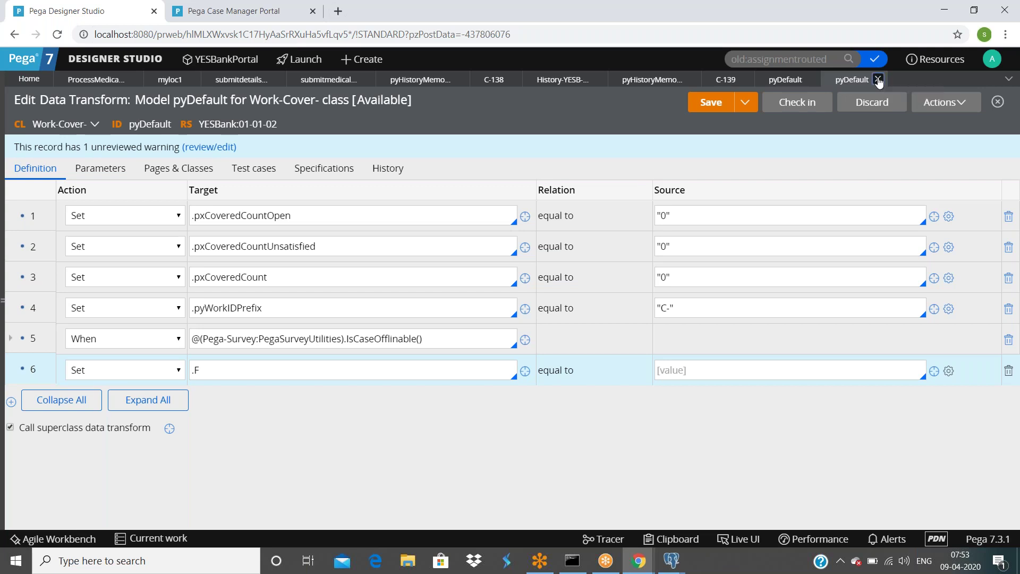
click(878, 80)
click(679, 334)
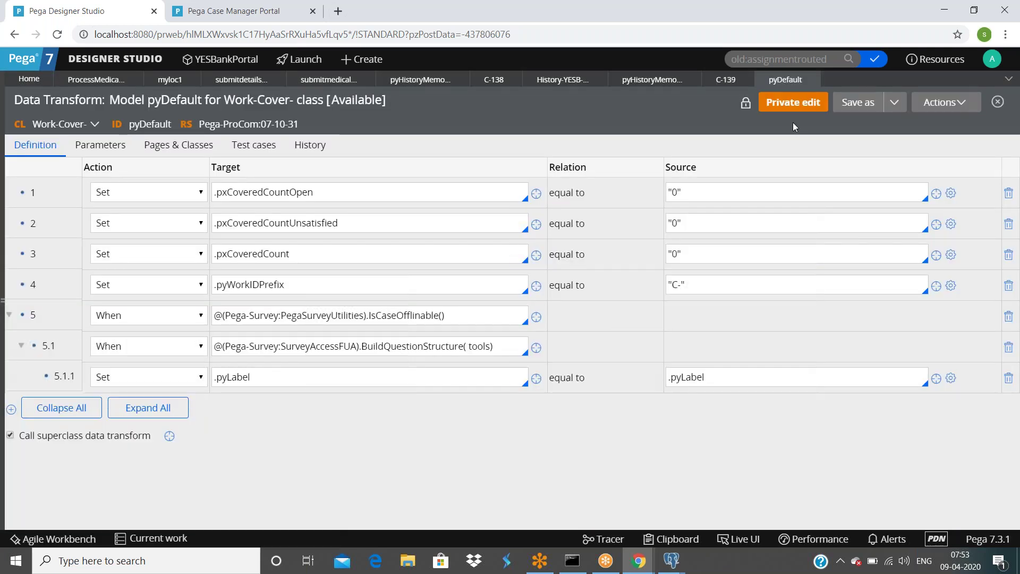
Step: Save pyDefault as a copy applying to YESB-Loan-Vehicle-YESBank-Work-MedicalClaim in YESBank 01-01-02
click(852, 101)
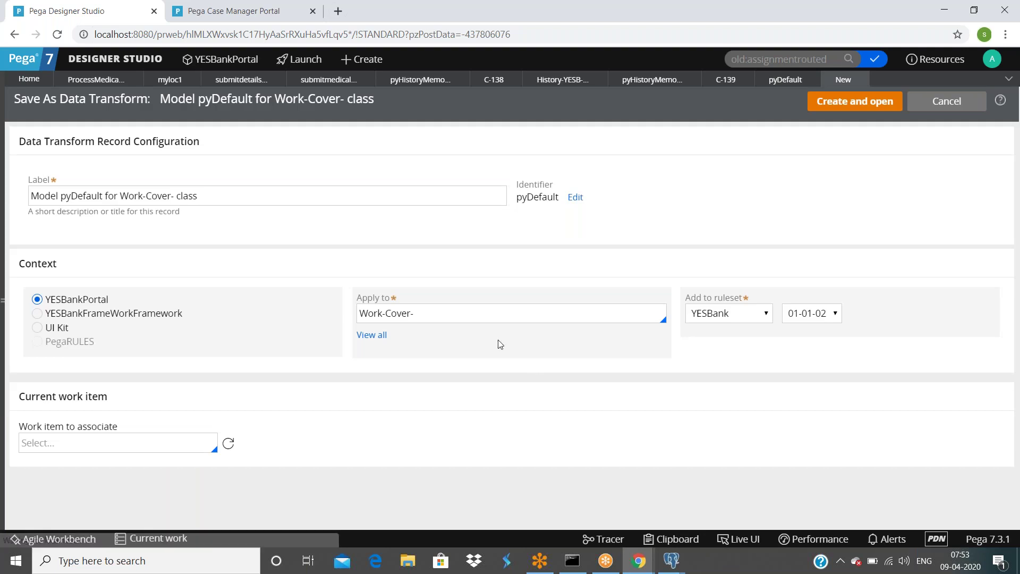
double_click(467, 317)
key(ctrl+a)
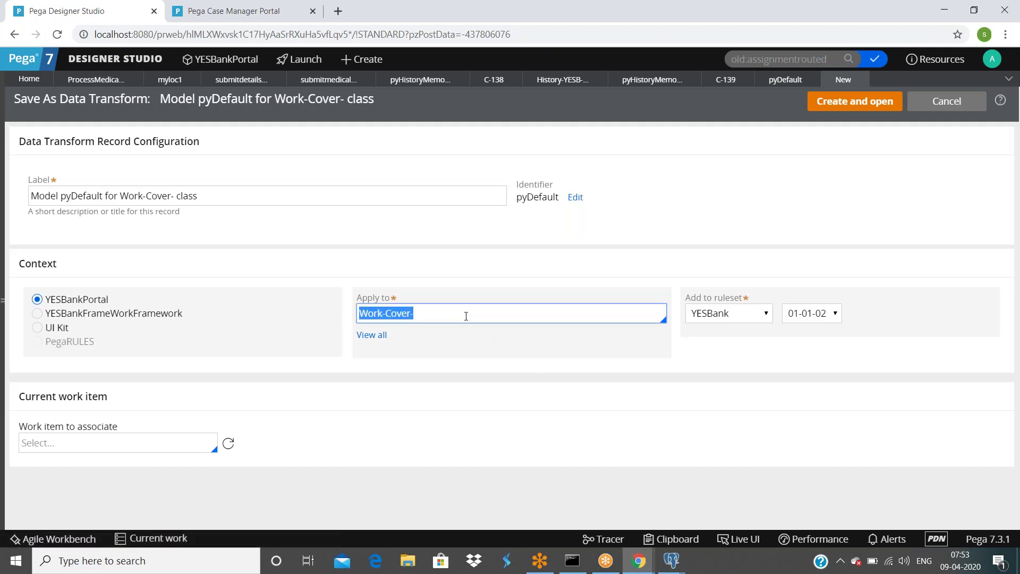
text(YES)
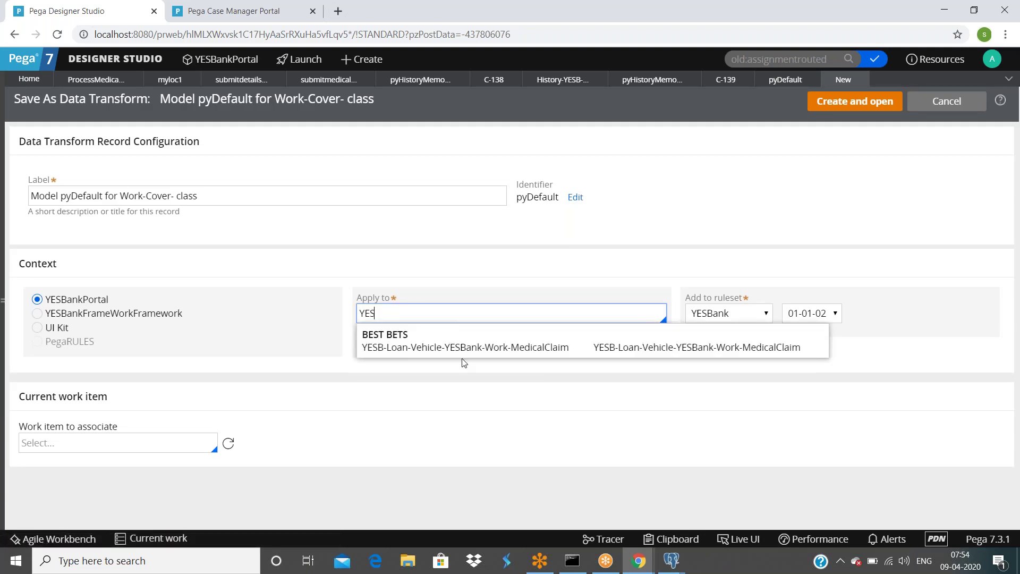
click(476, 346)
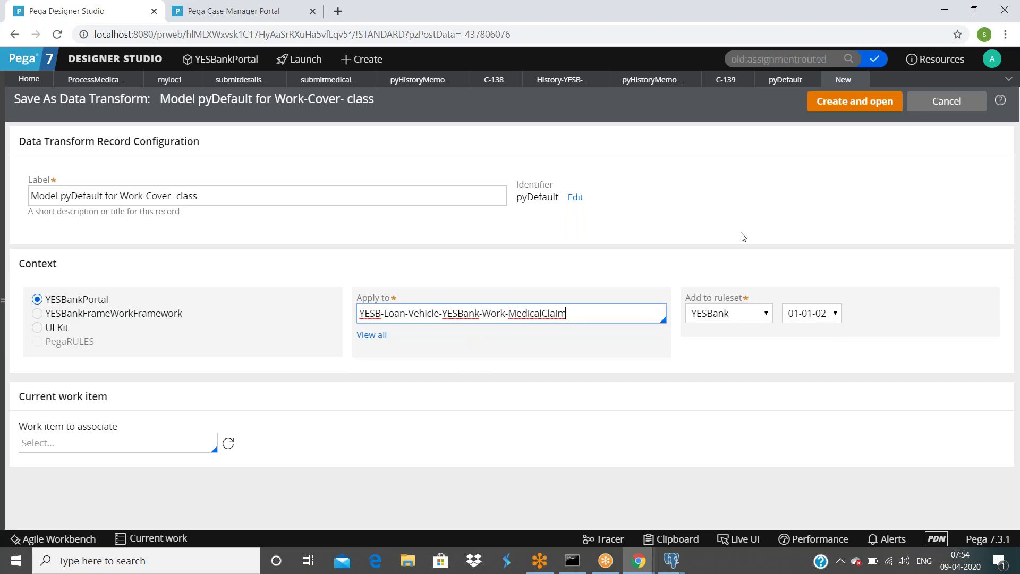
click(839, 108)
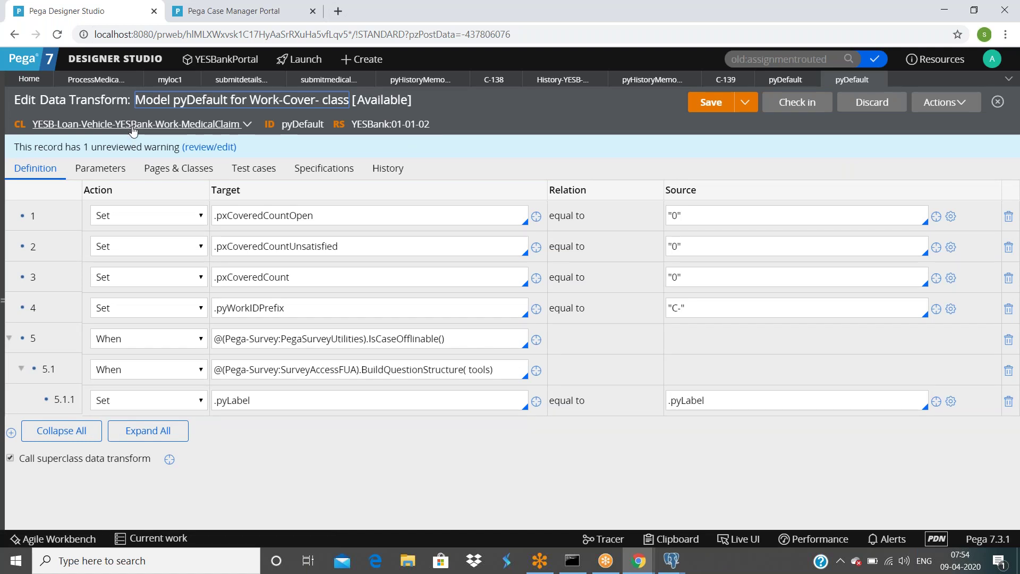
click(347, 215)
click(354, 245)
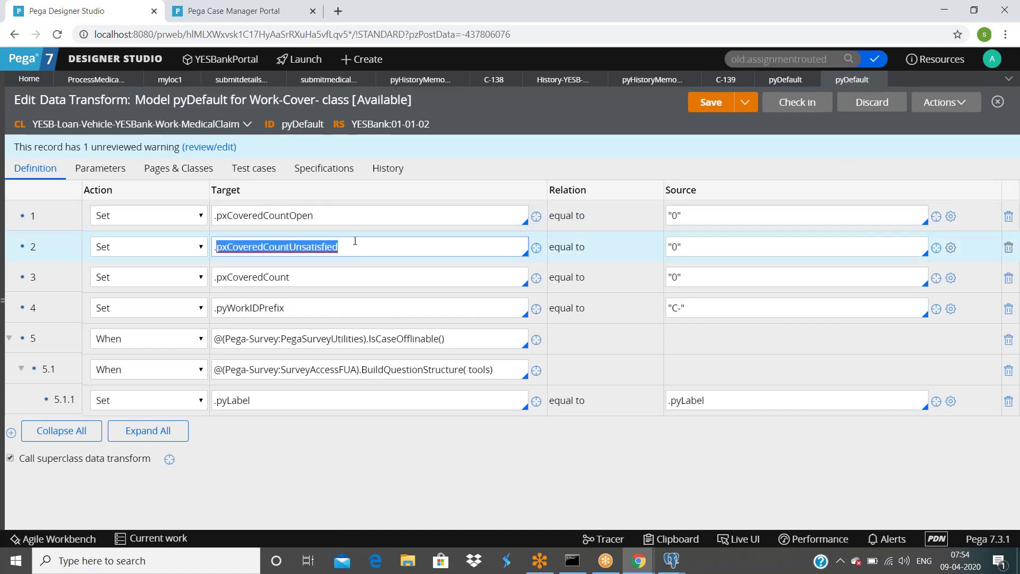
click(313, 273)
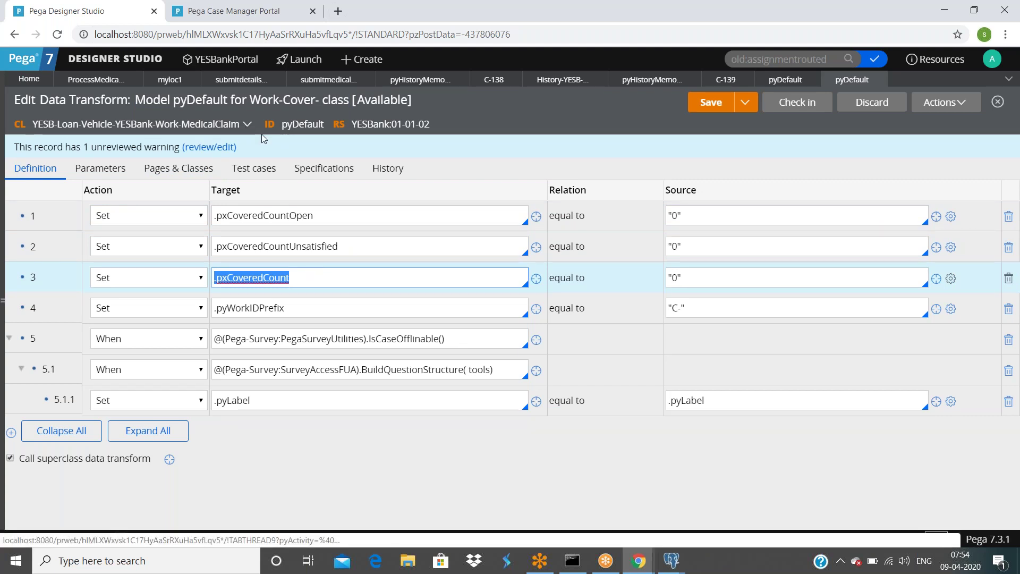
click(773, 84)
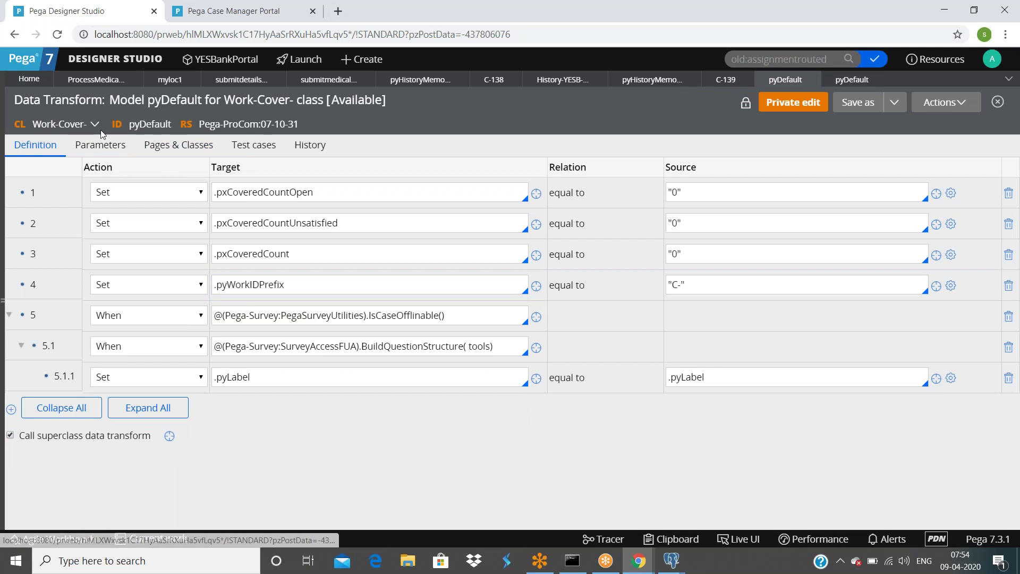
click(866, 82)
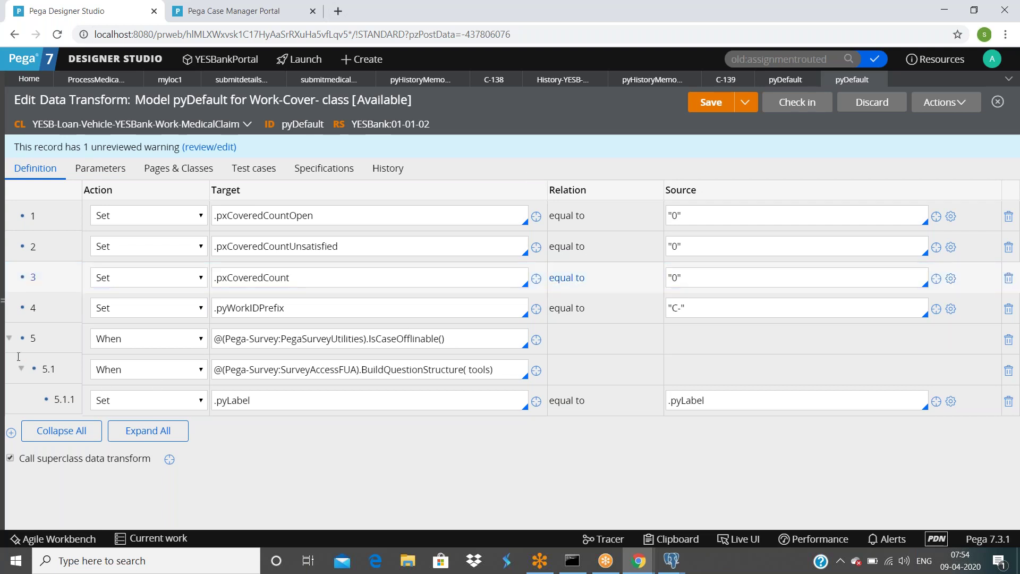
click(9, 338)
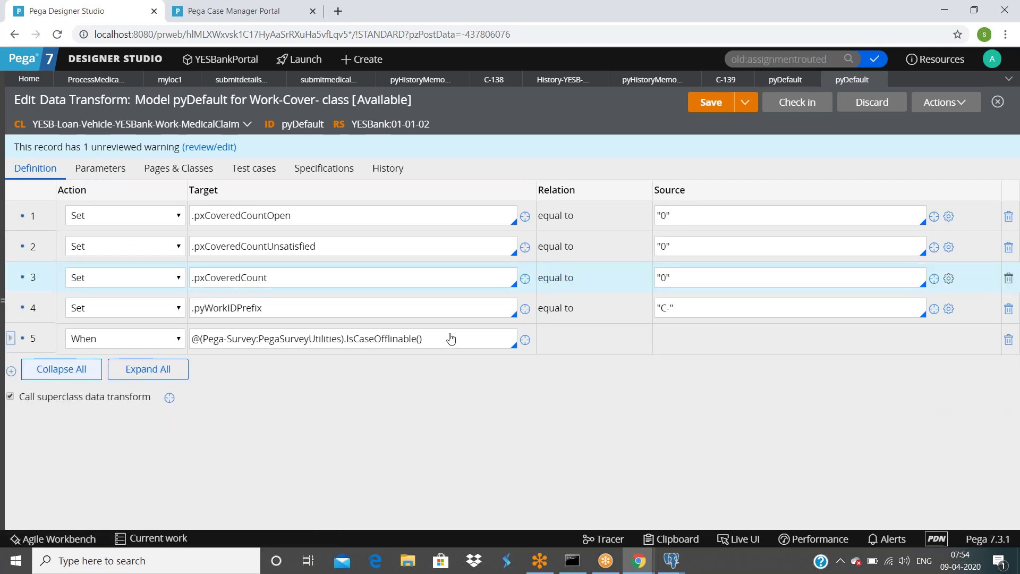
click(267, 310)
key(ctrl+a)
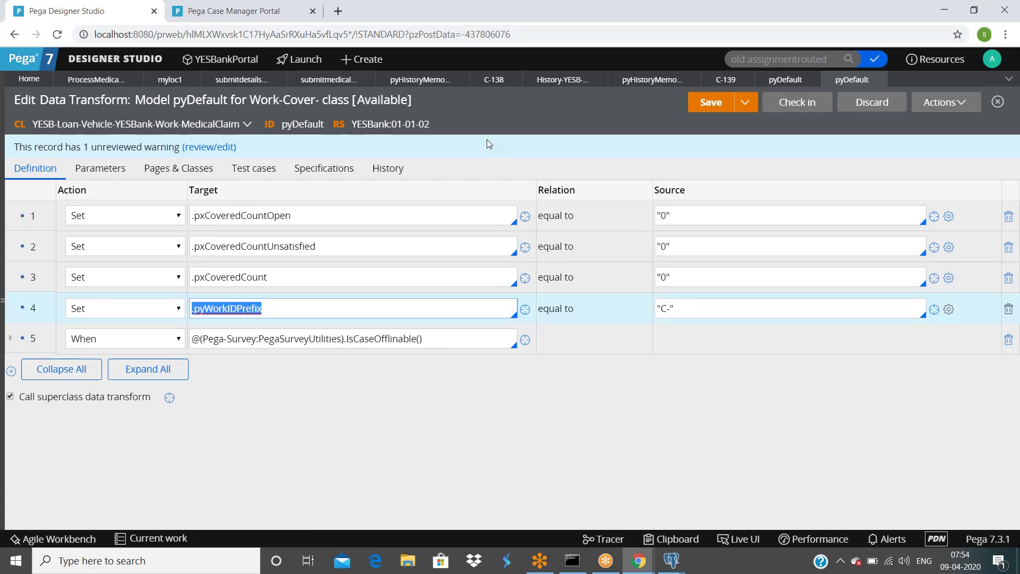
click(277, 19)
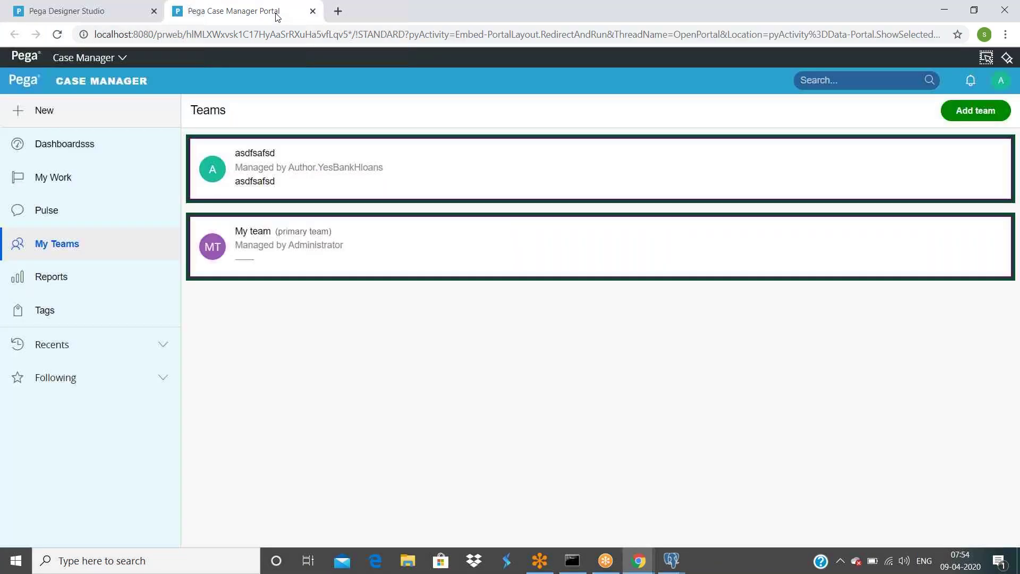
click(85, 10)
click(725, 79)
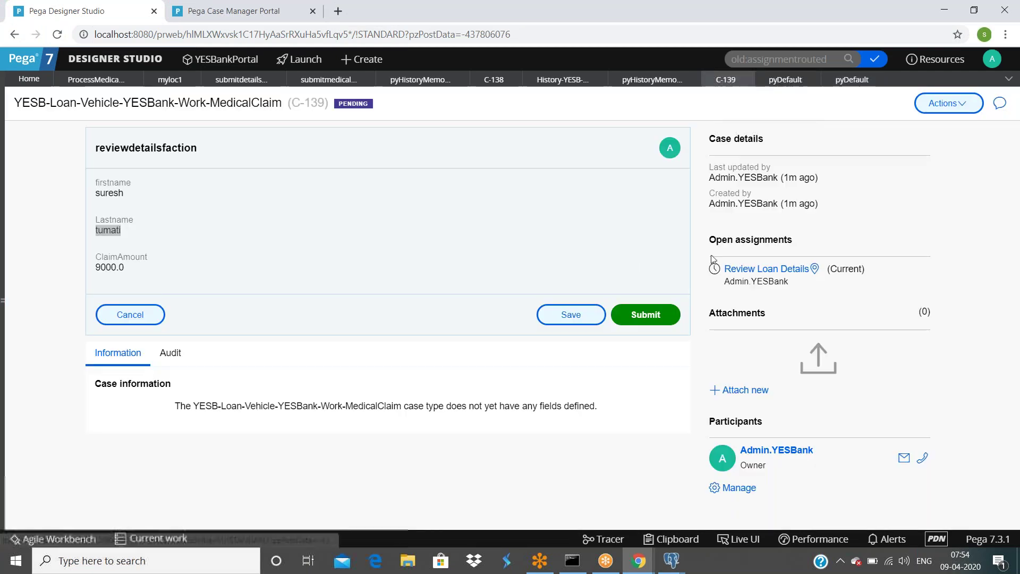
click(852, 79)
Step: Change row 4's pyWorkIDPrefix value from C- to D-
click(708, 306)
double_click(699, 306)
key(Right)
key(Left)
key(Left)
key(Left)
key(BackSpace)
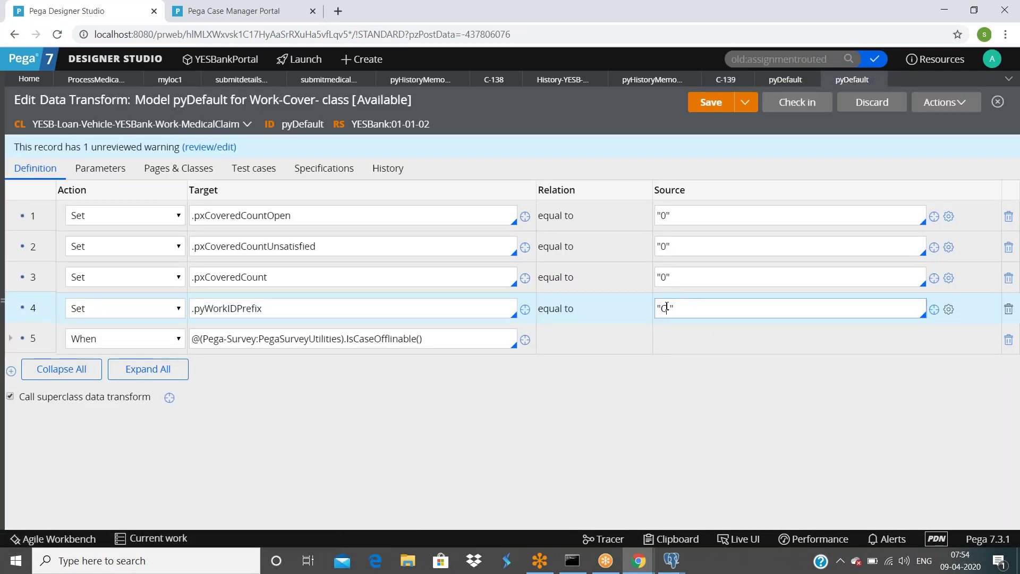
text(D)
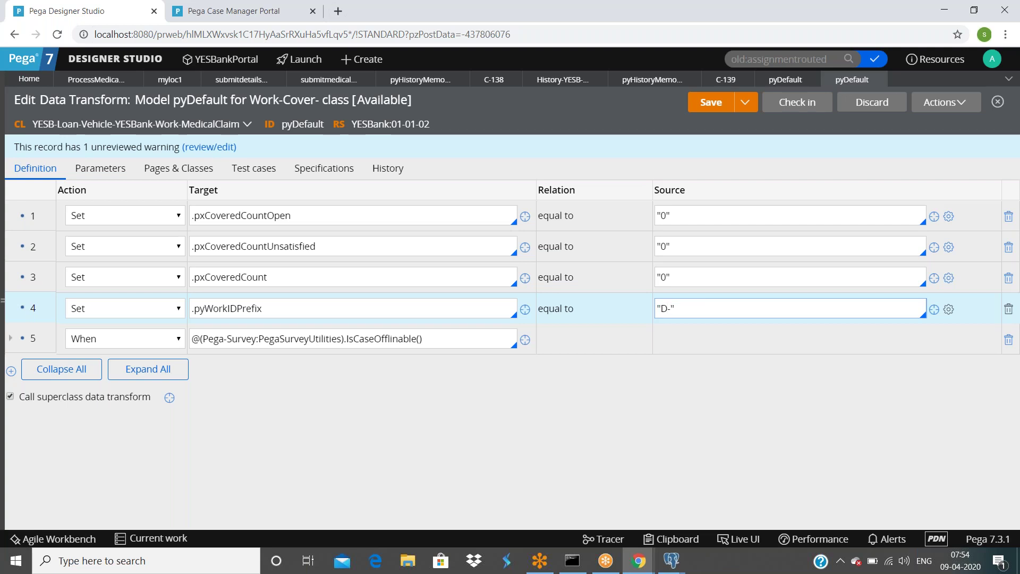
click(11, 386)
Step: Add a Set row making .Firstname equal "hellosuresh" and save the data transform
click(201, 338)
text(.F)
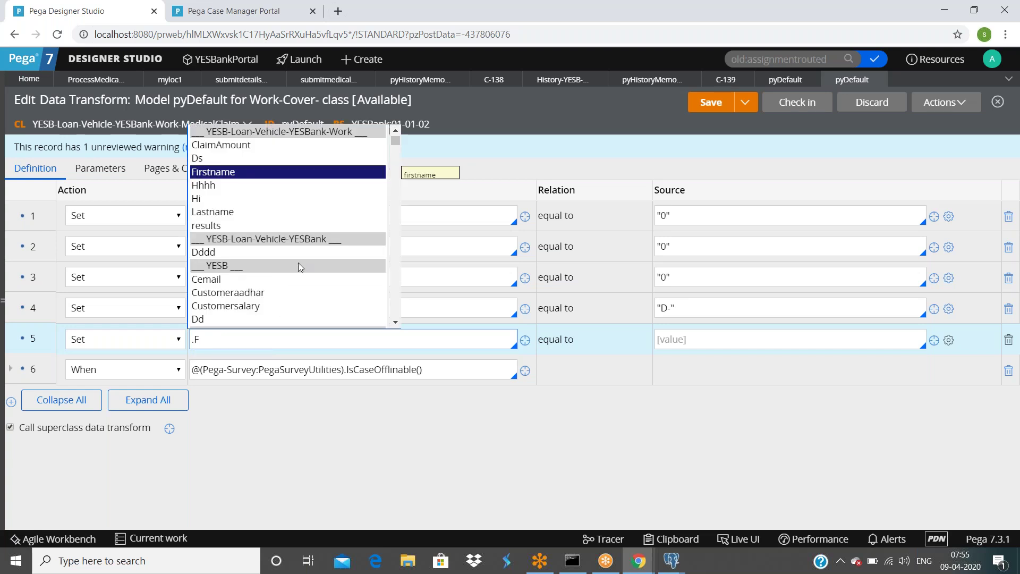
click(260, 173)
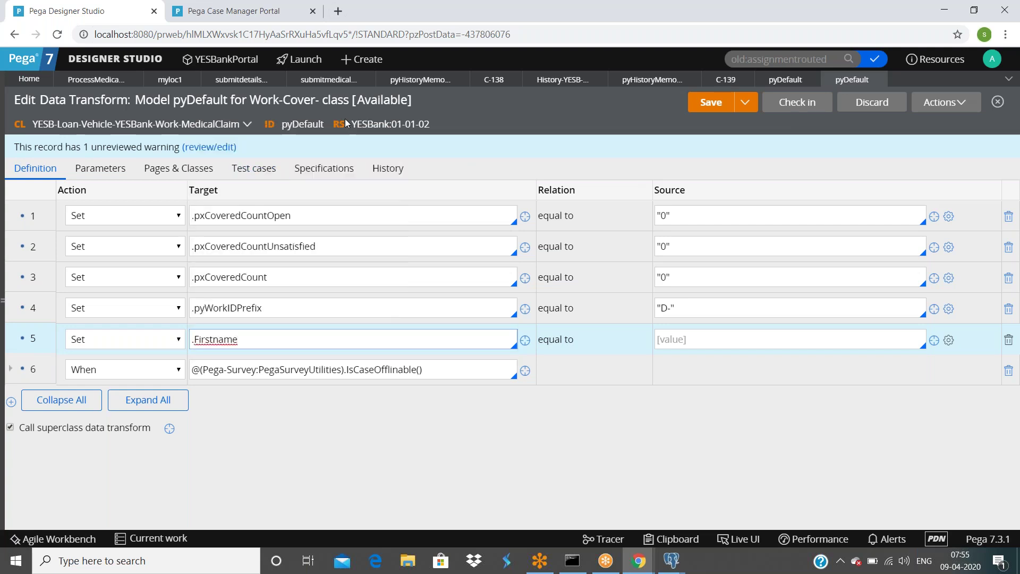
double_click(268, 346)
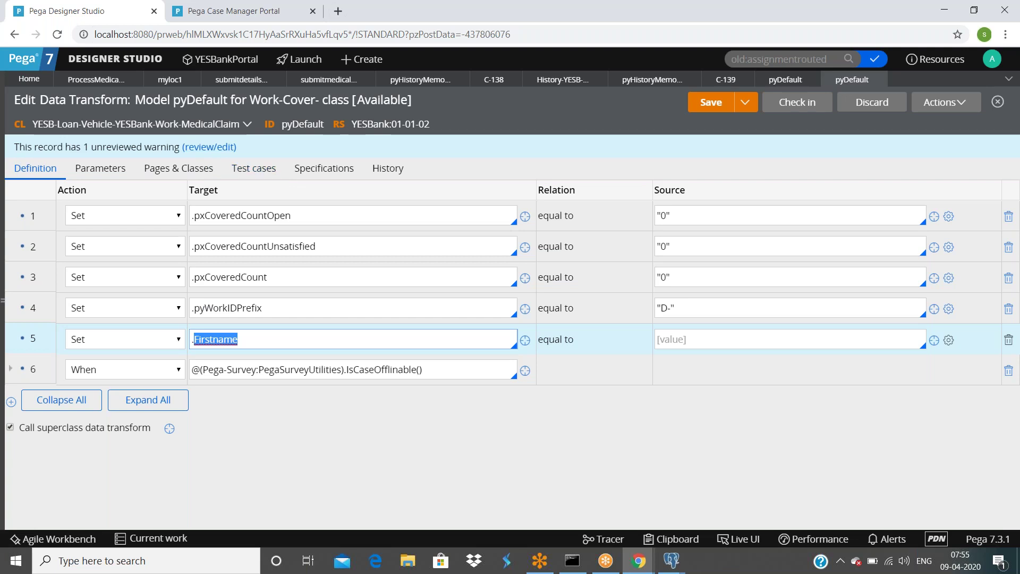
click(693, 332)
text(")
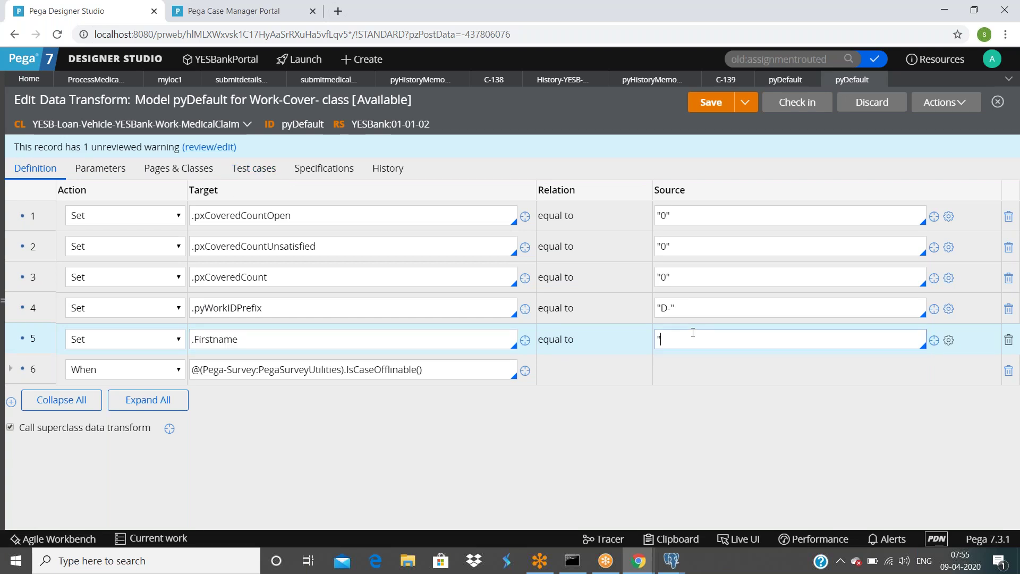
text(hellosuresh")
click(711, 103)
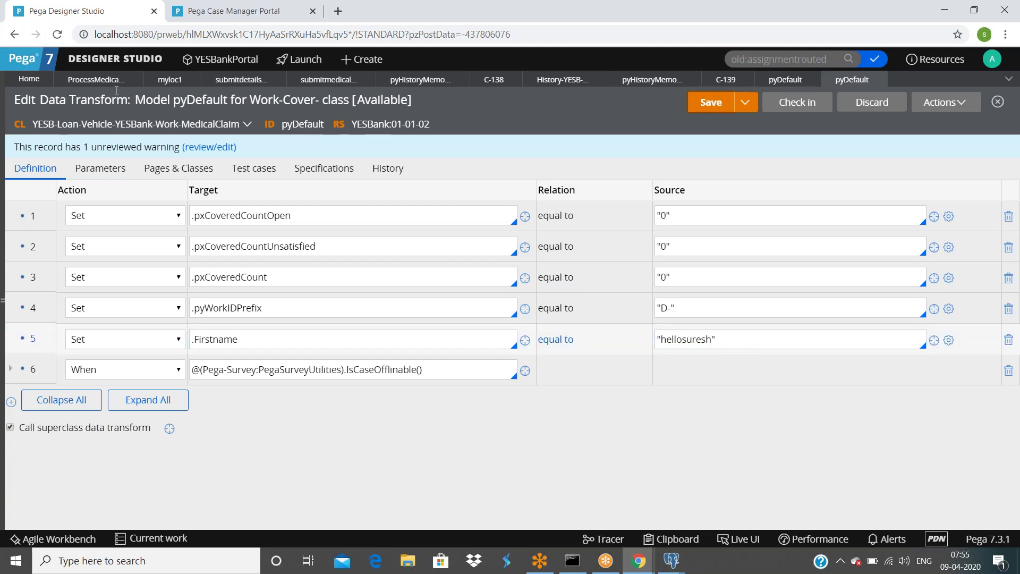
click(95, 79)
Step: Run the process medical claim flow and check the new case's ID D-1 with prefix D
click(944, 103)
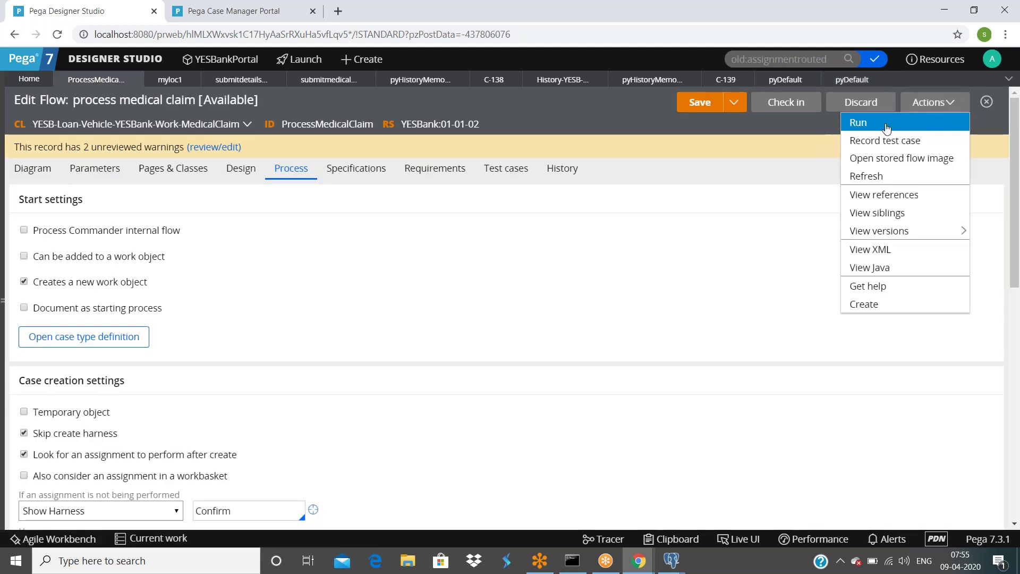
click(871, 121)
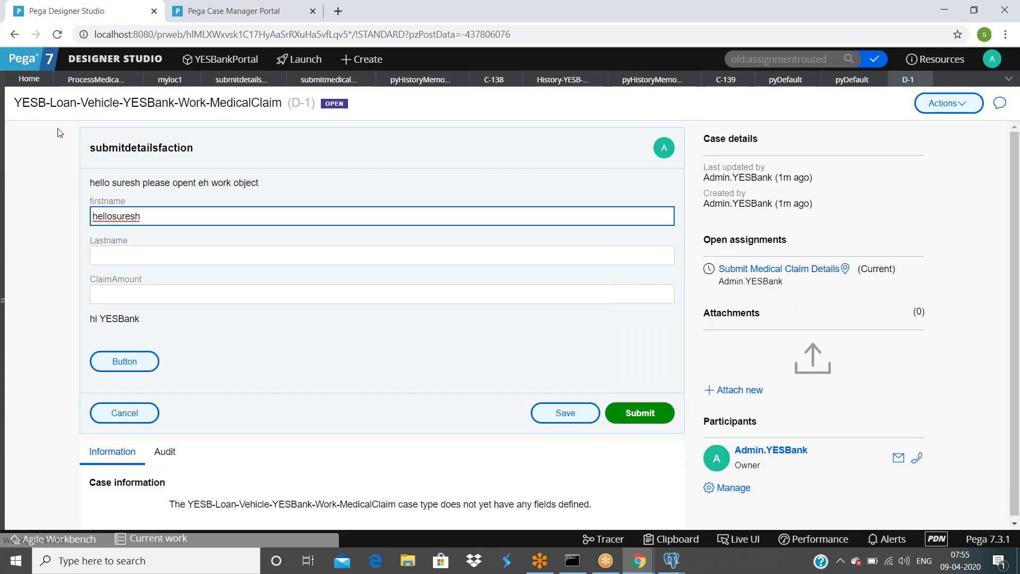
drag(35, 103, 226, 104)
drag(291, 103, 311, 104)
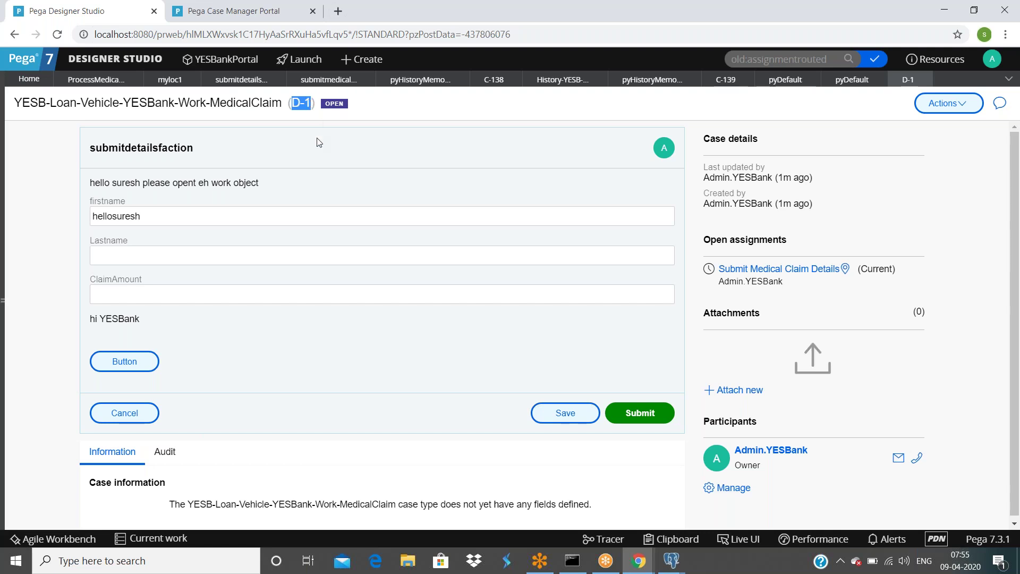
click(401, 133)
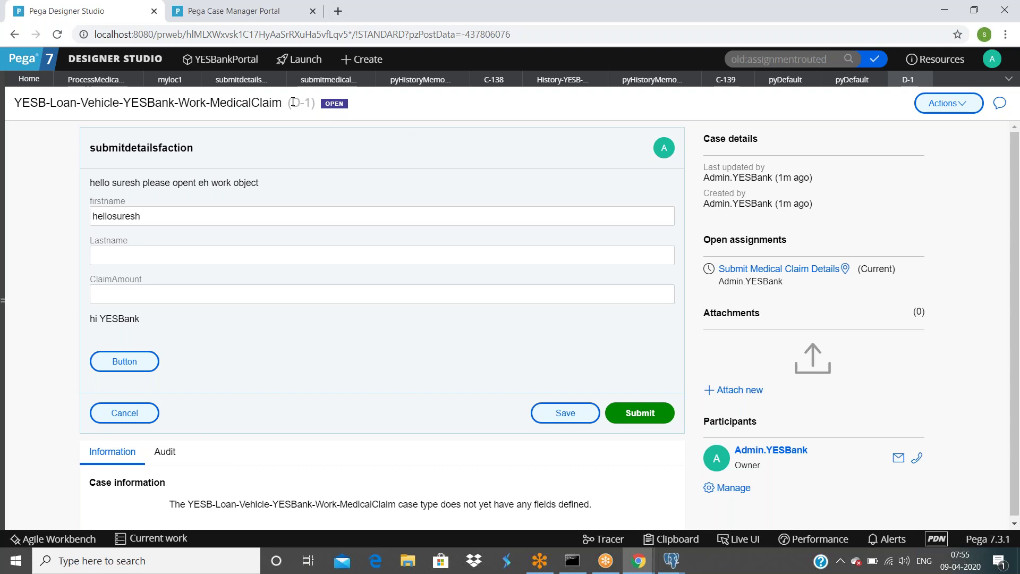
drag(296, 102, 312, 104)
Step: Check pyDefault's pyWorkIDPrefix row and confirm the flow's Process tab uses the pyDefault data transform
click(512, 194)
click(861, 81)
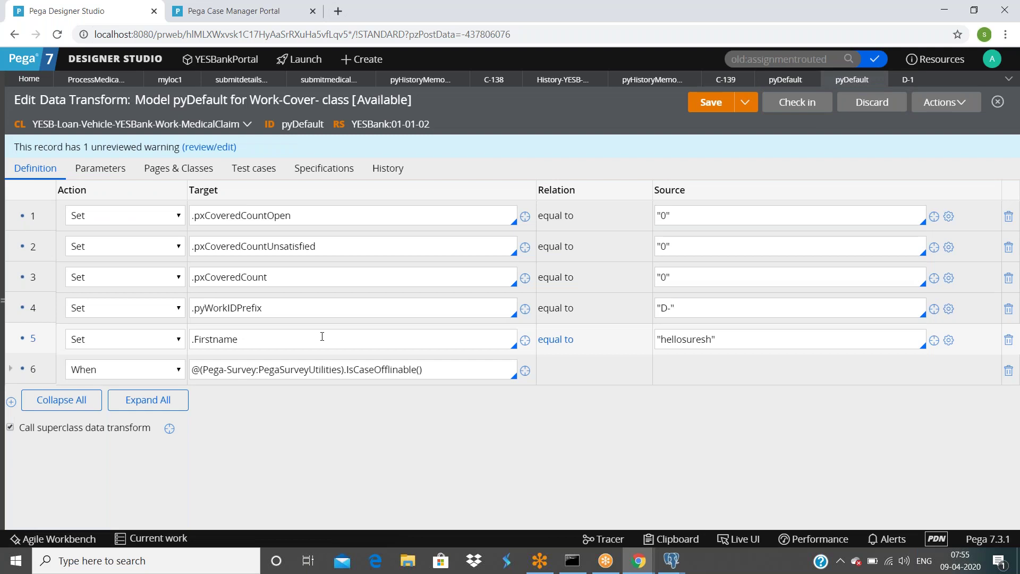
click(300, 303)
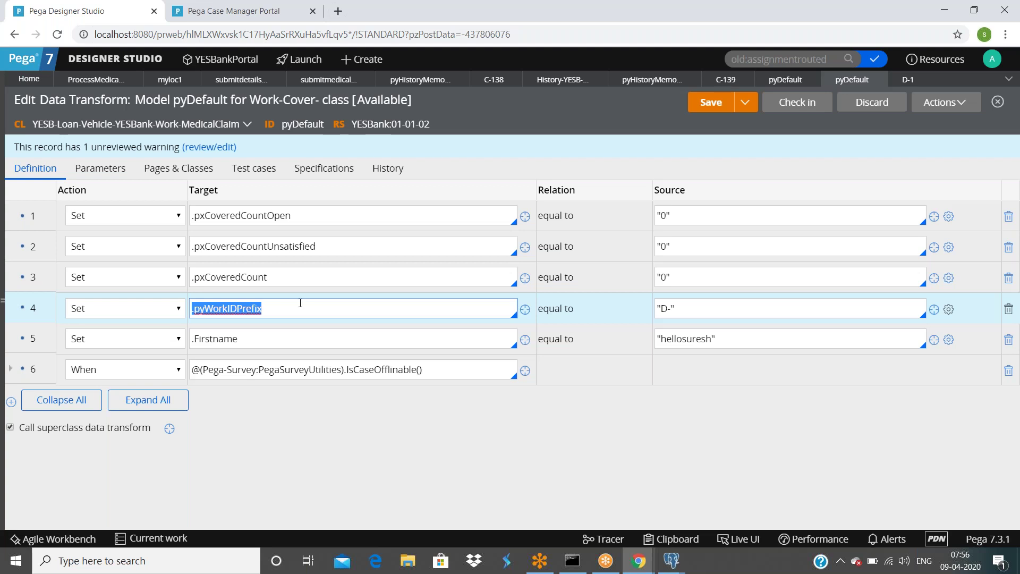
click(95, 79)
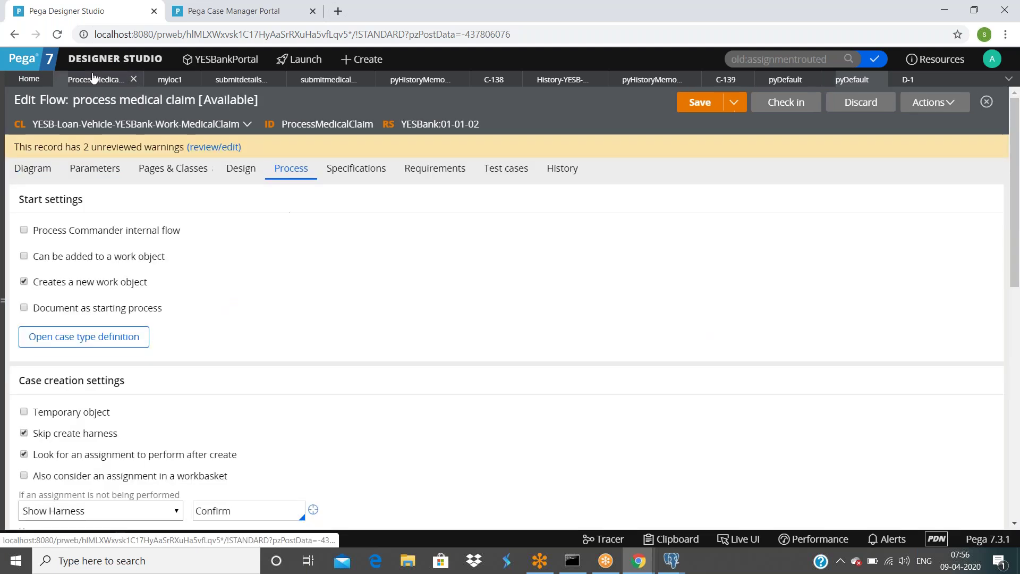
scroll(182, 271, down, 4)
click(74, 385)
double_click(74, 384)
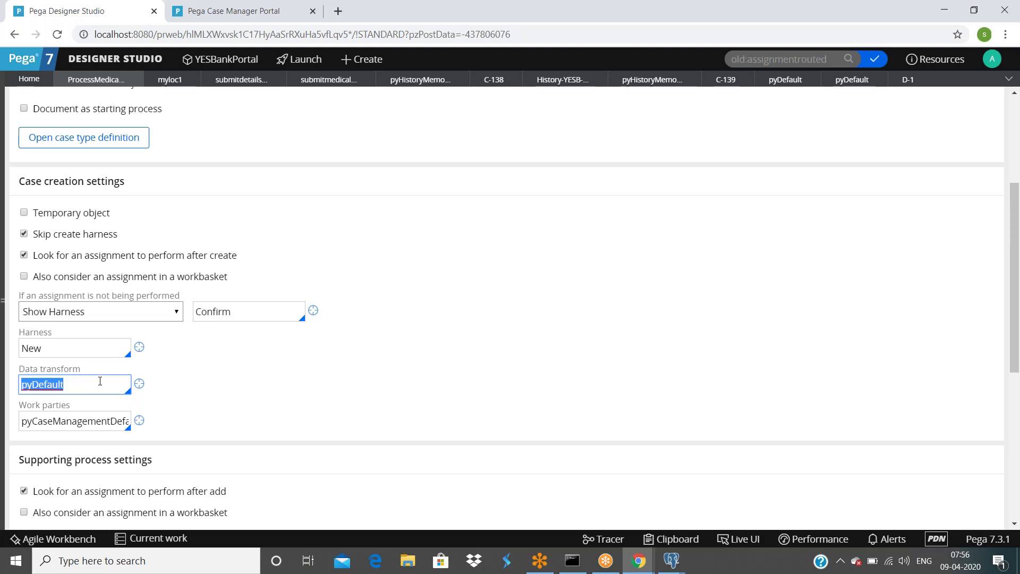
Step: Review pyDefault's class and target rows, then open and close the pyWorkIDPrefix property definition
click(837, 85)
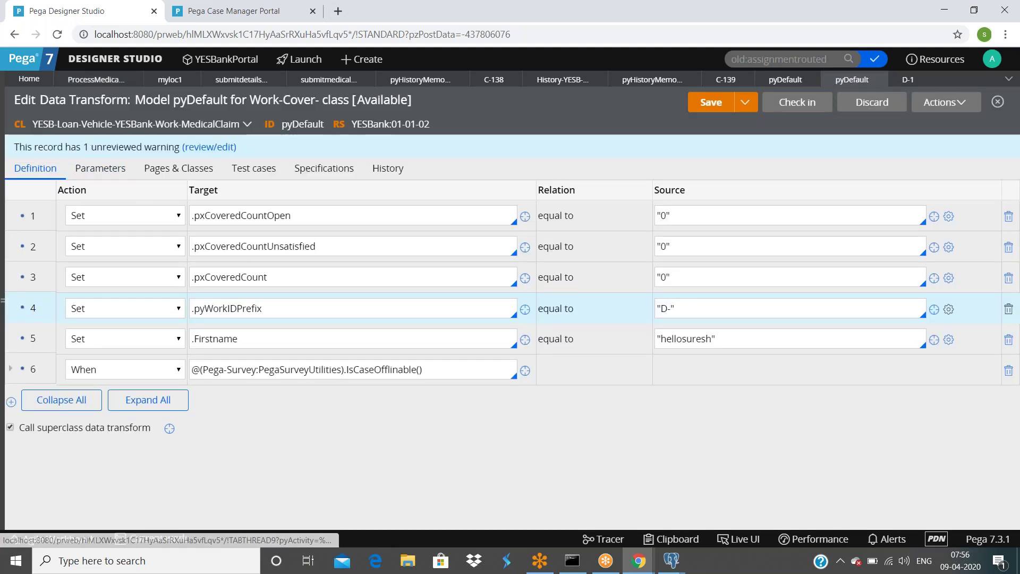
triple_click(242, 128)
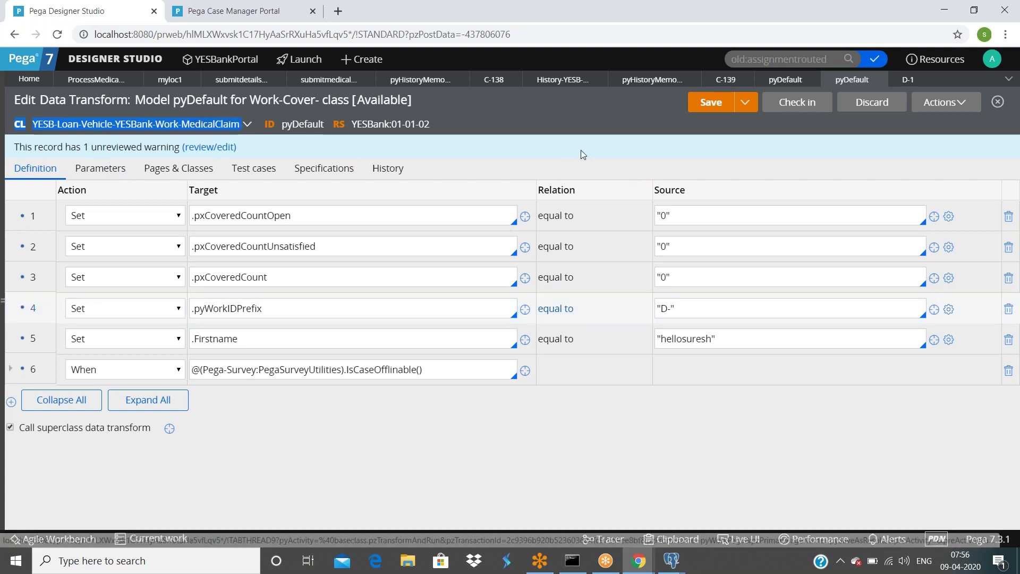
double_click(366, 210)
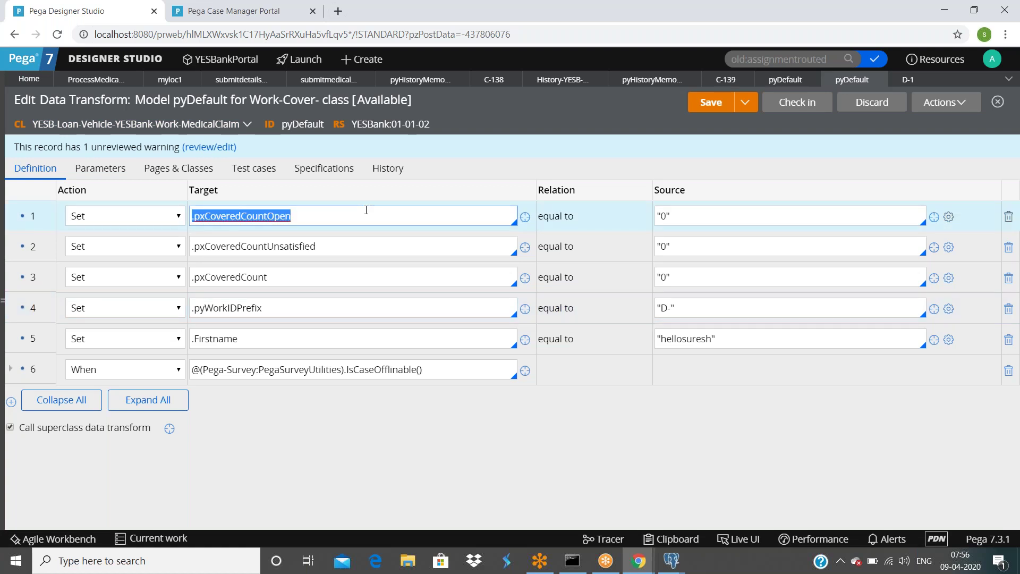
click(305, 276)
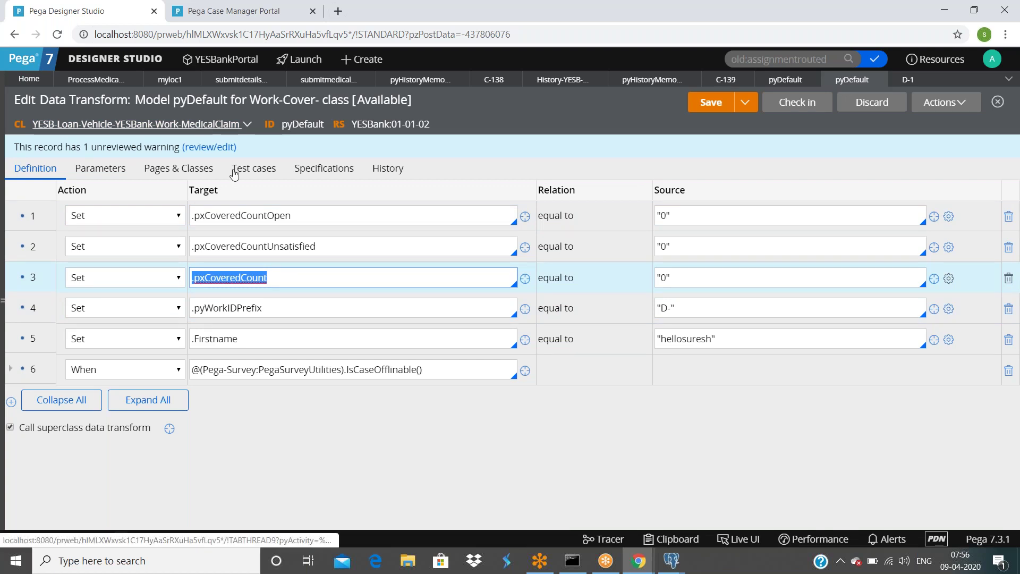
click(272, 282)
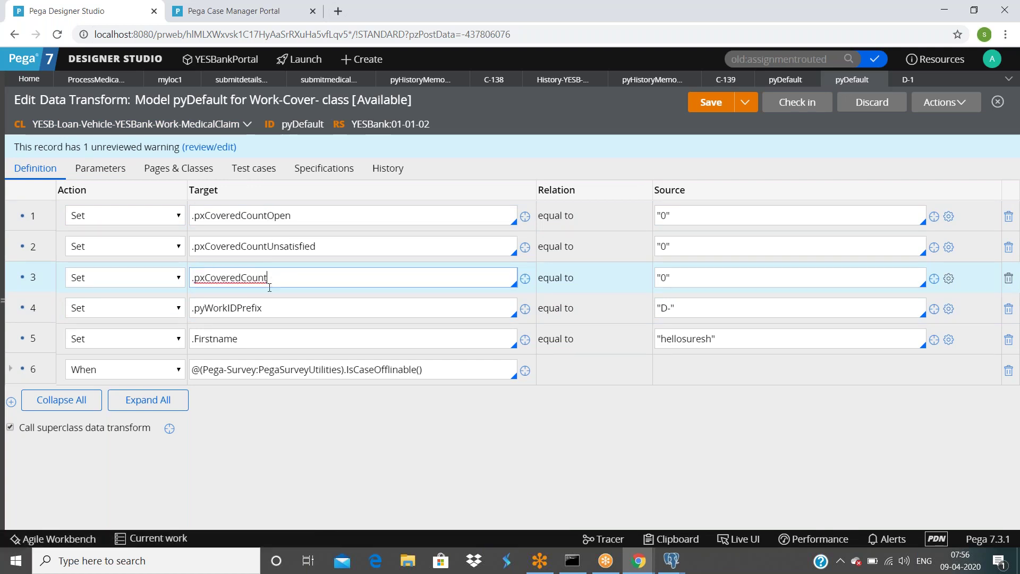
click(269, 310)
double_click(269, 310)
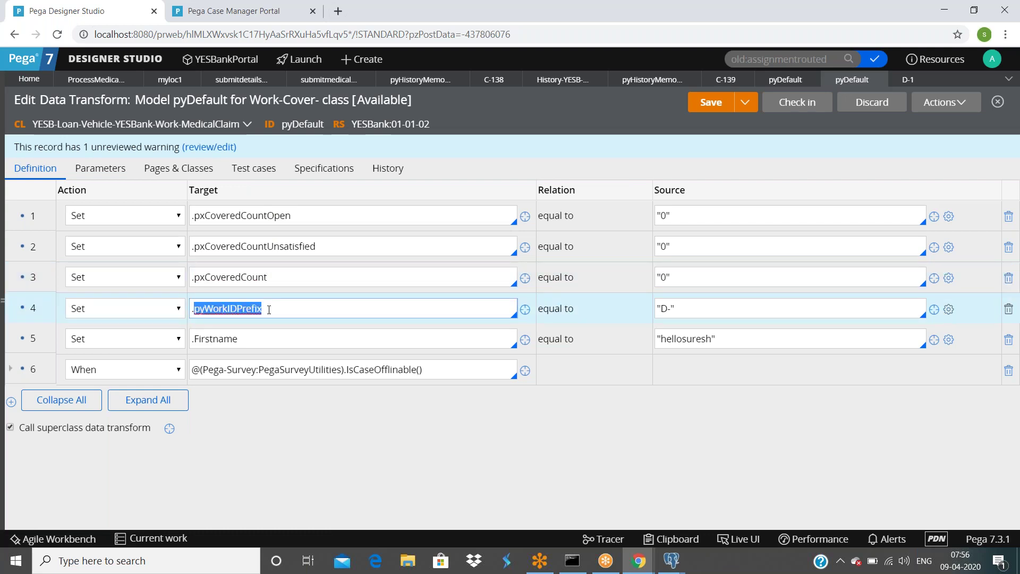
click(523, 311)
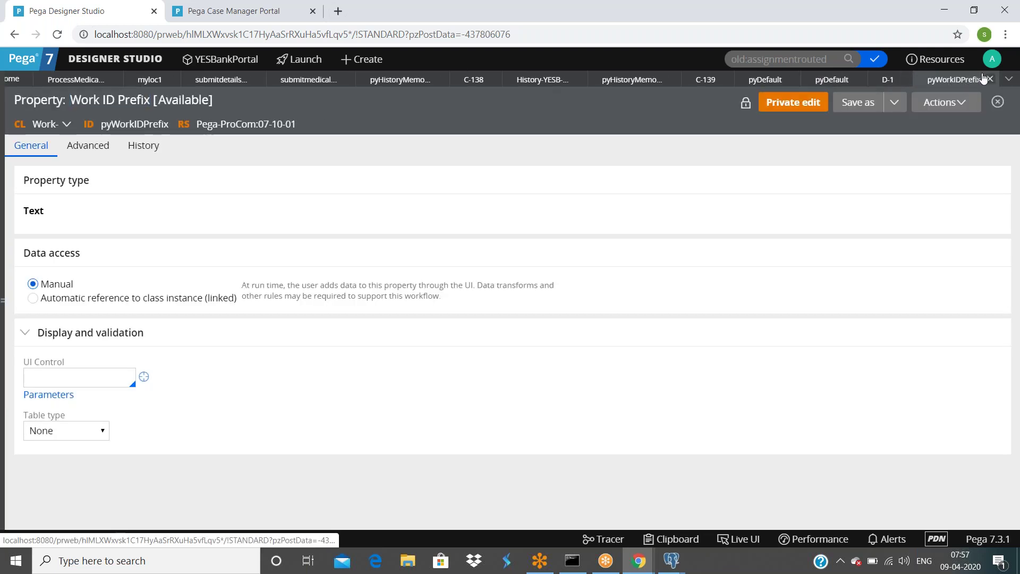
click(993, 79)
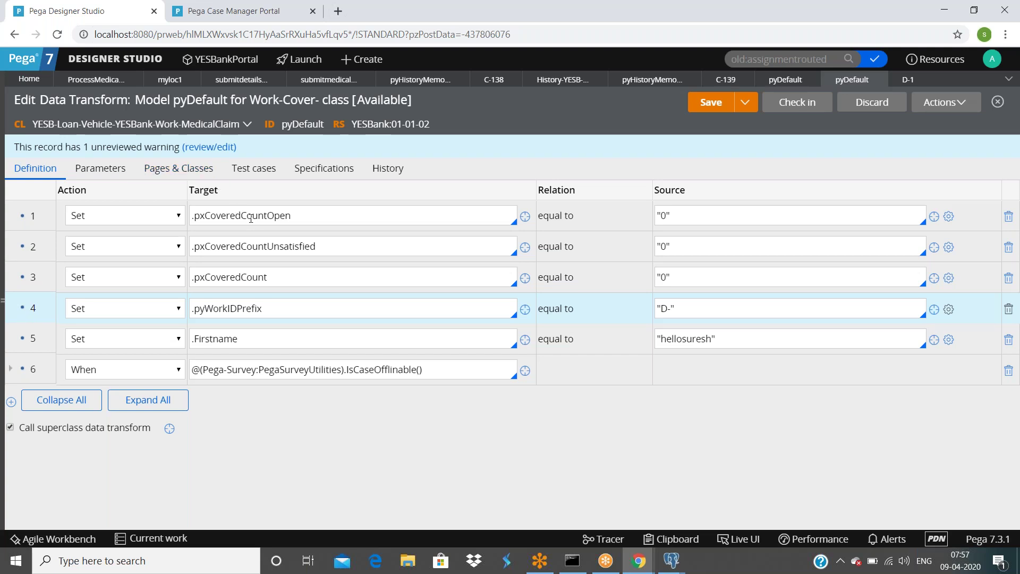
Step: Open case C-138 and use Live UI on its history Time column to trace pyCaseHistoryContent
click(316, 83)
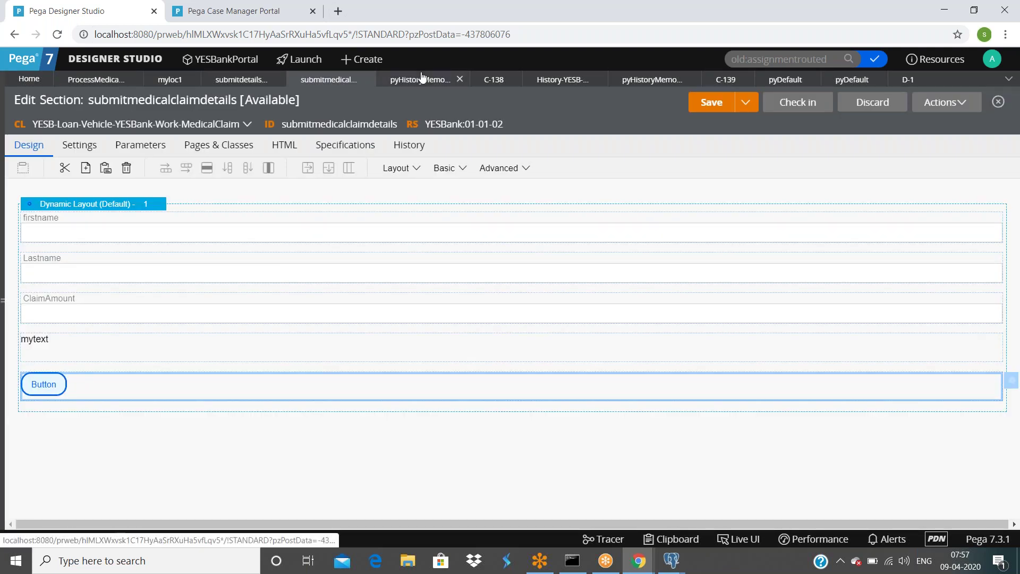
click(417, 83)
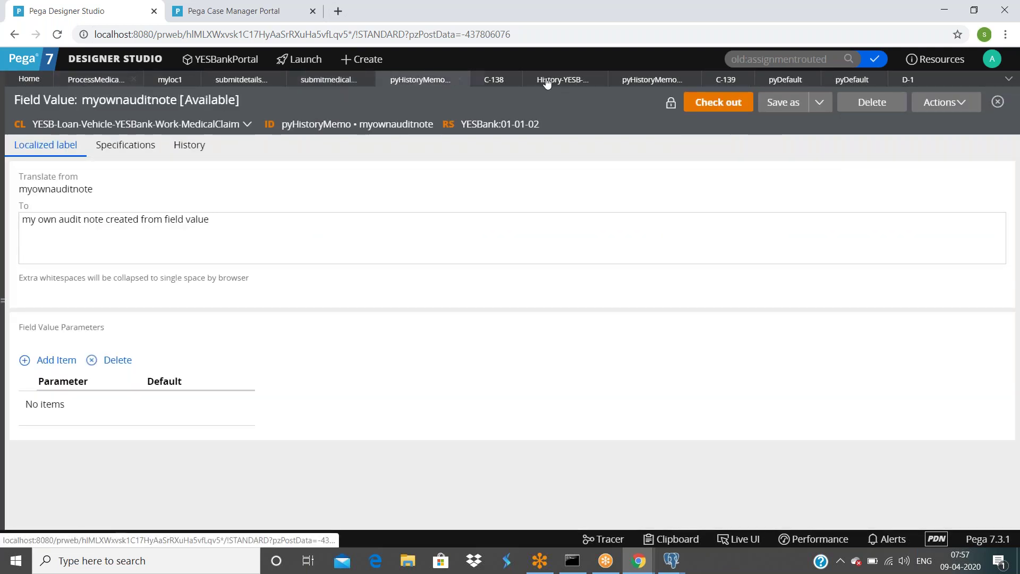
click(493, 84)
scroll(212, 296, down, 4)
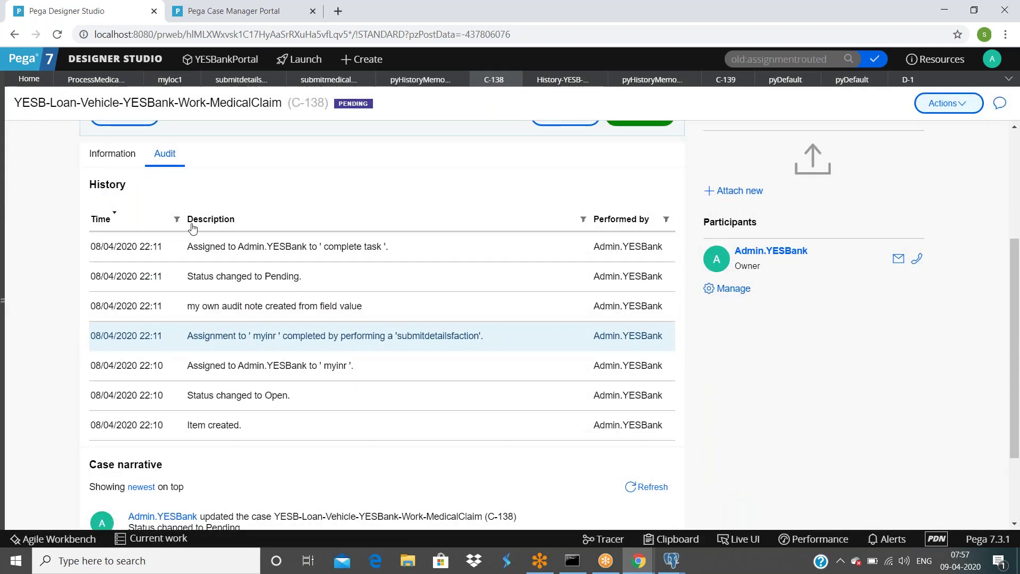
click(738, 539)
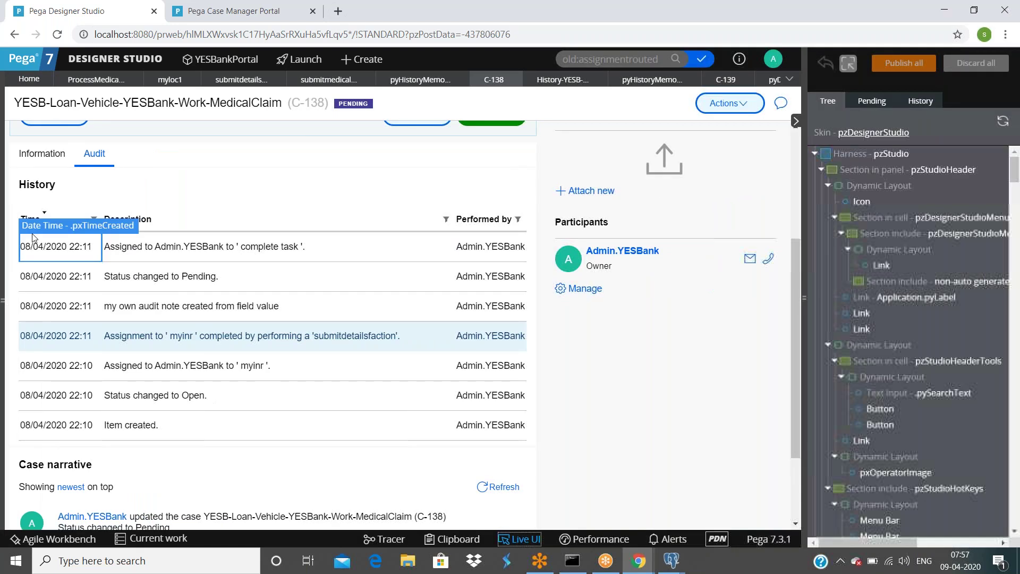
click(46, 211)
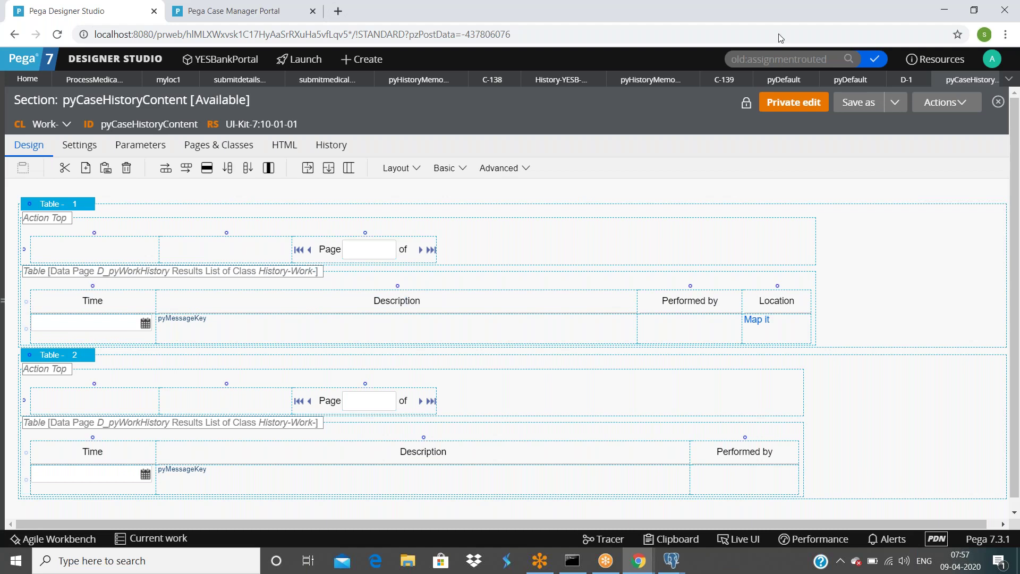
click(984, 74)
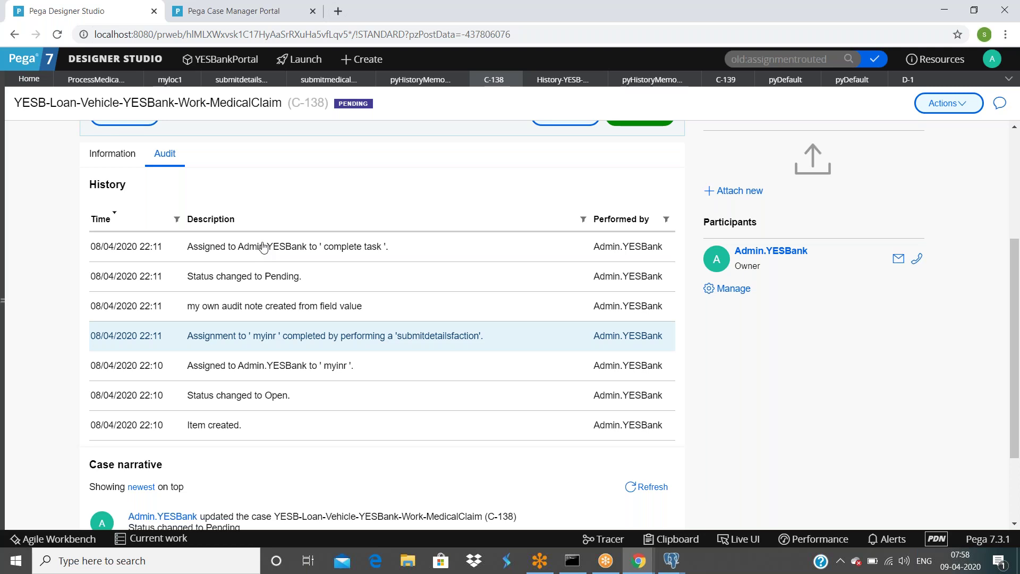
Step: Close the pyHistoryMemo tab and show the base Work-Cover- pyDefault transform with prefix C-
click(645, 79)
click(691, 80)
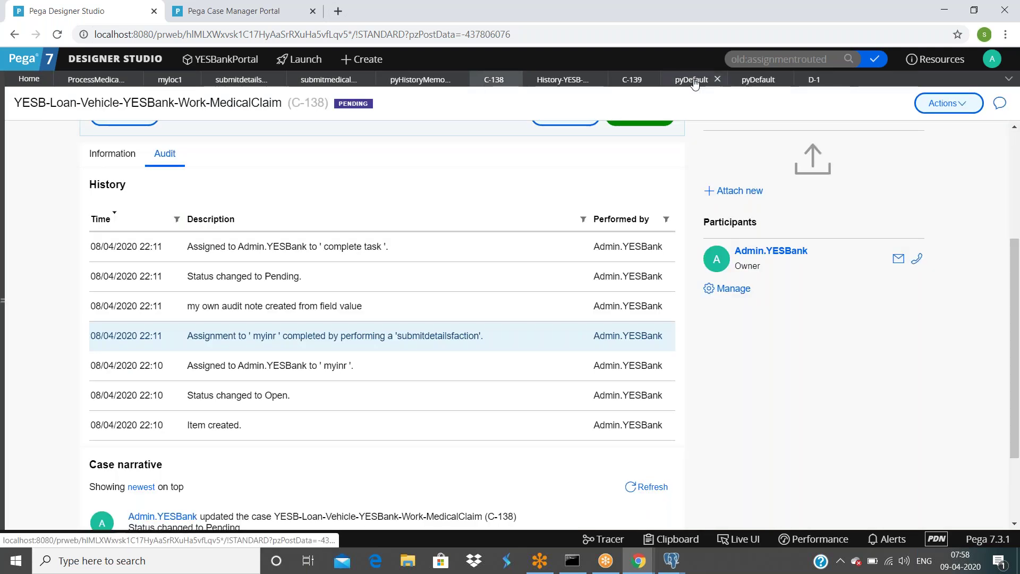
click(693, 79)
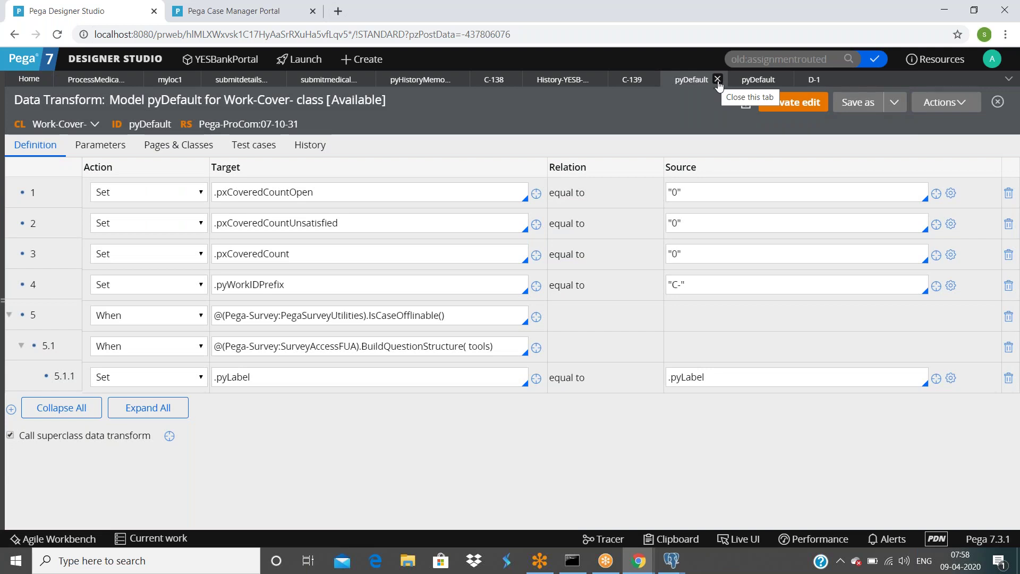
Step: Review the Submit Medical Claim Details connector's properties and Likelihood 100, then cancel without changes
click(96, 80)
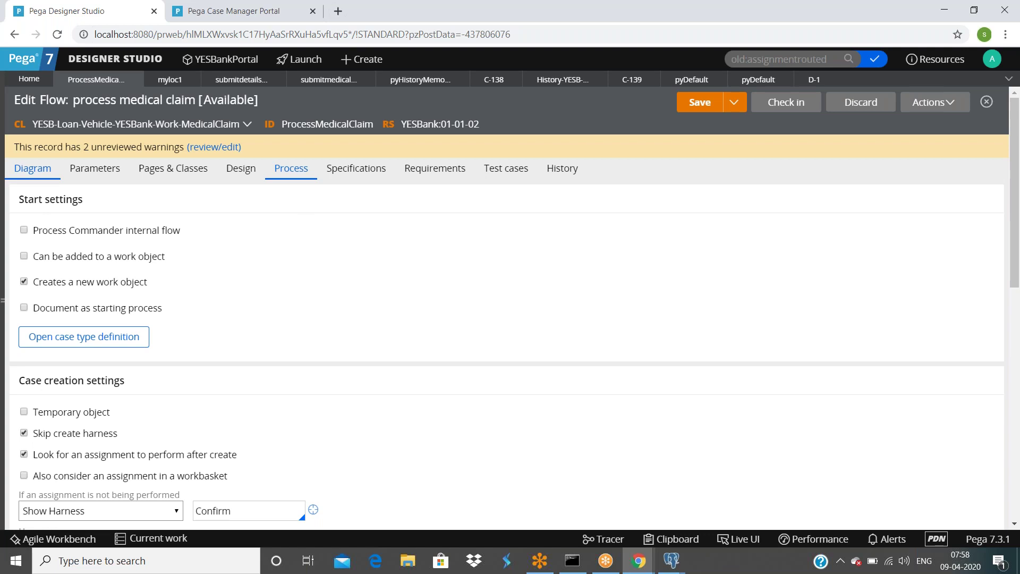
click(32, 167)
double_click(299, 268)
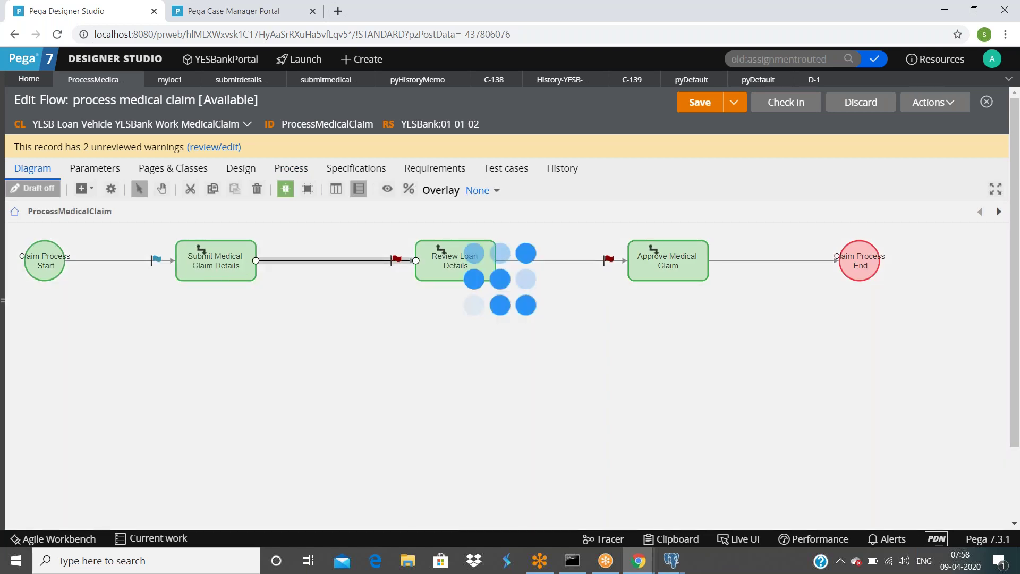
scroll(364, 251, down, 3)
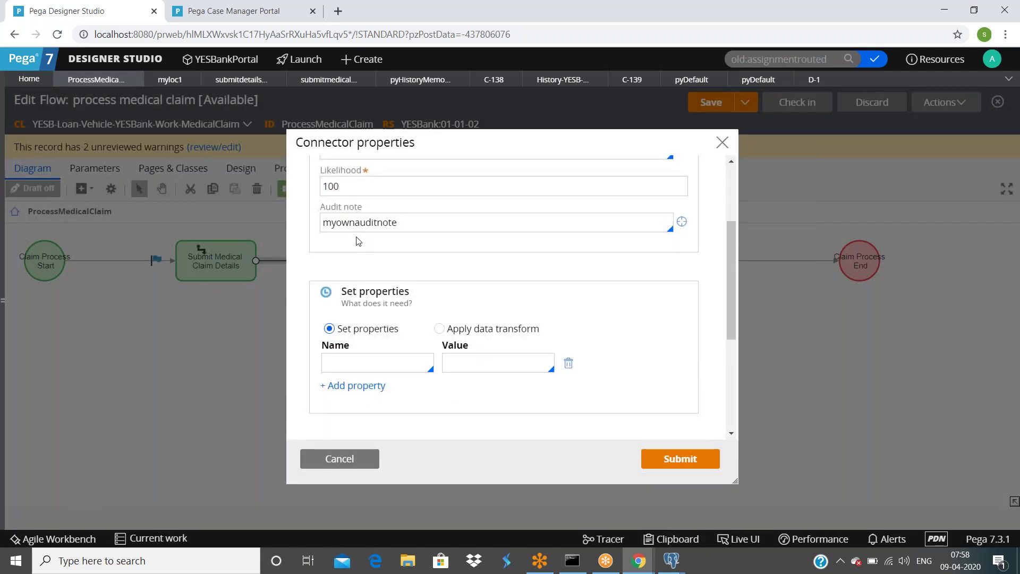
scroll(364, 251, down, 3)
click(361, 223)
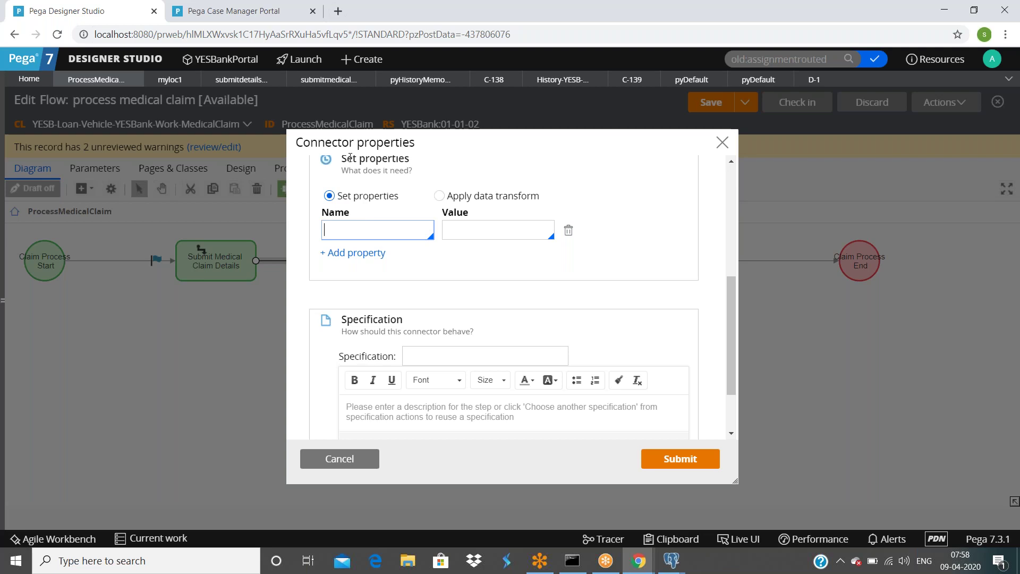
scroll(390, 251, down, 2)
scroll(390, 251, up, 6)
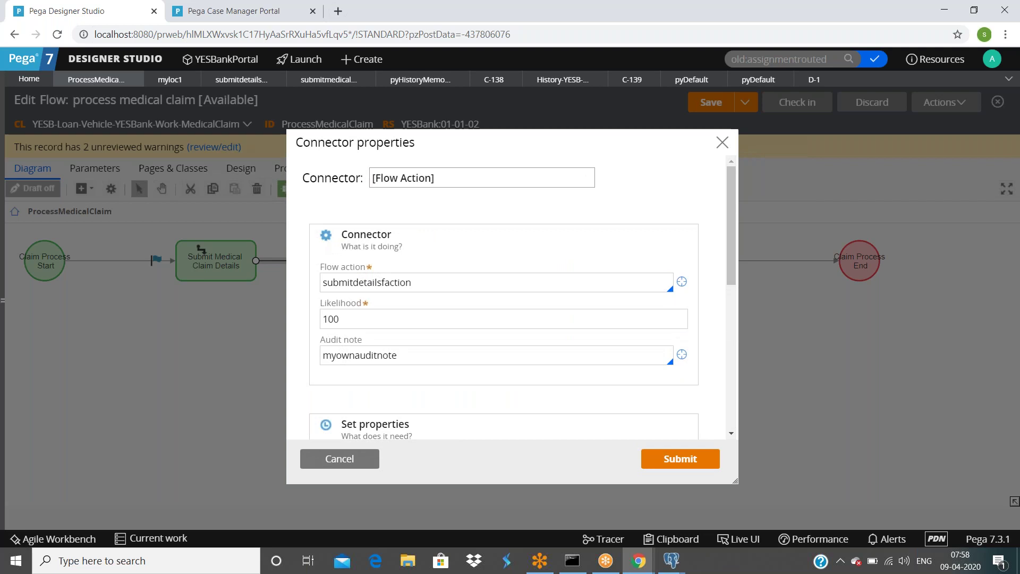
click(369, 323)
double_click(369, 324)
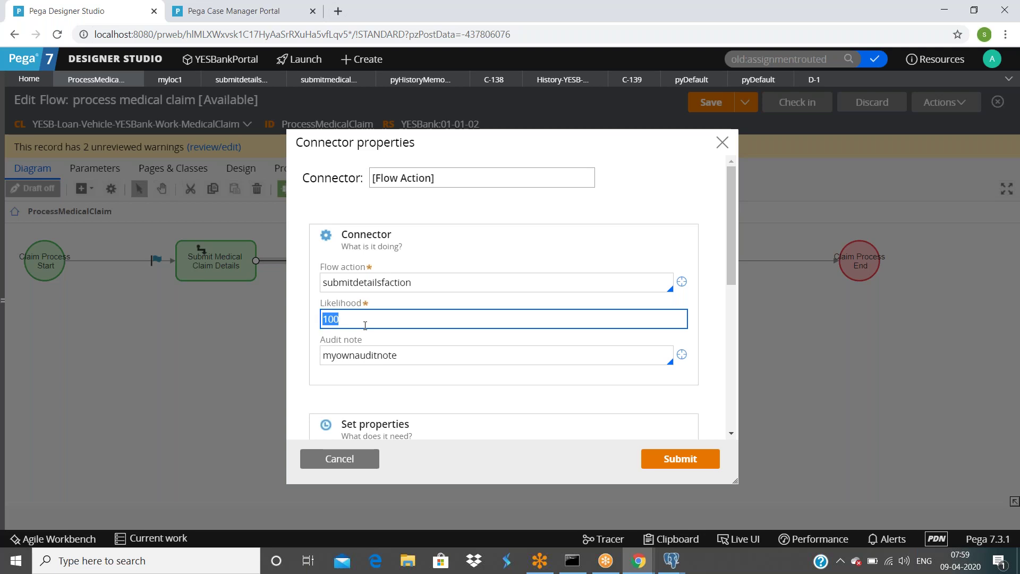
click(341, 458)
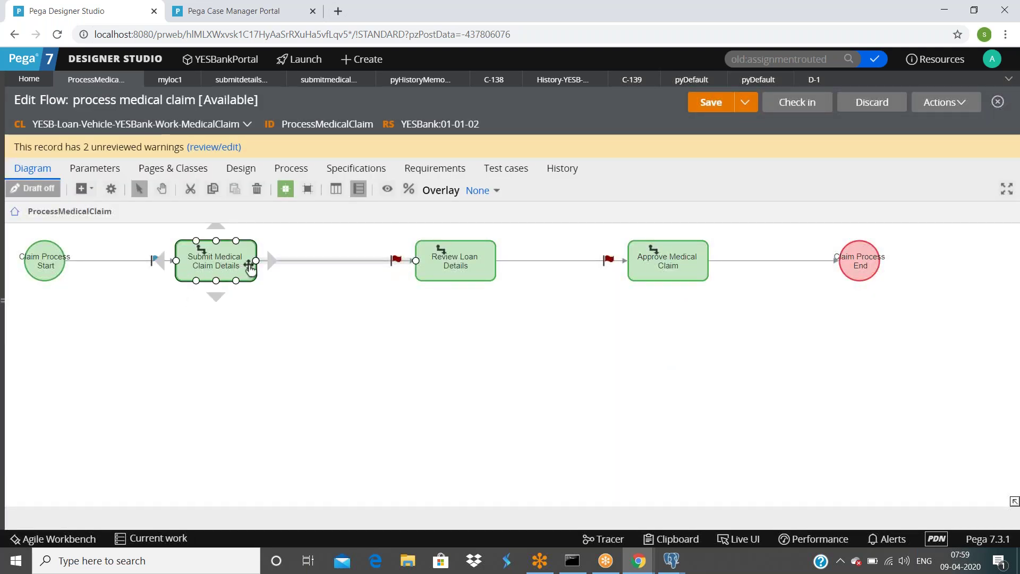
Step: Place a new Assignment shape below the flow from the add-shape menu
click(455, 262)
click(216, 268)
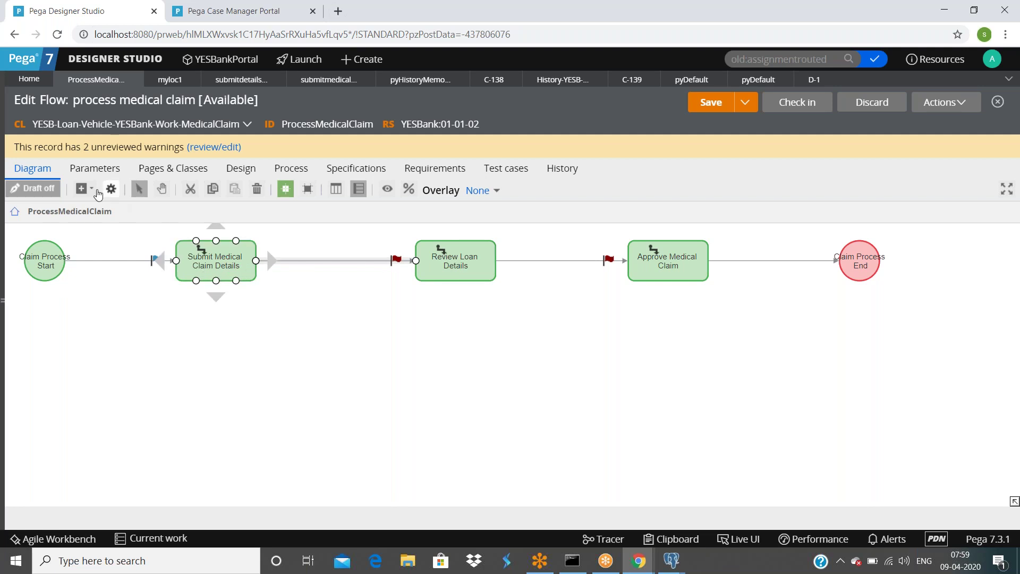
click(89, 190)
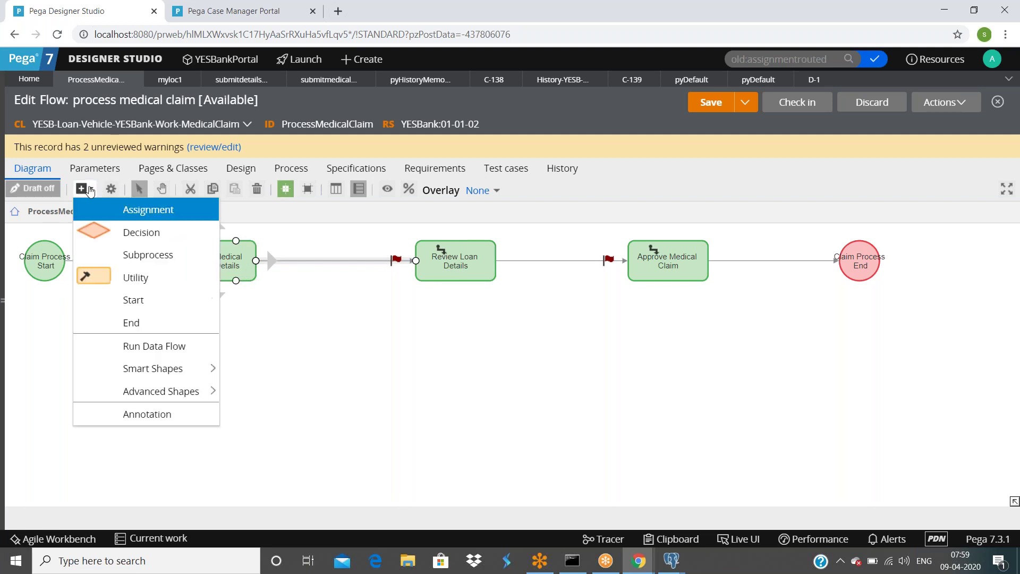
click(149, 209)
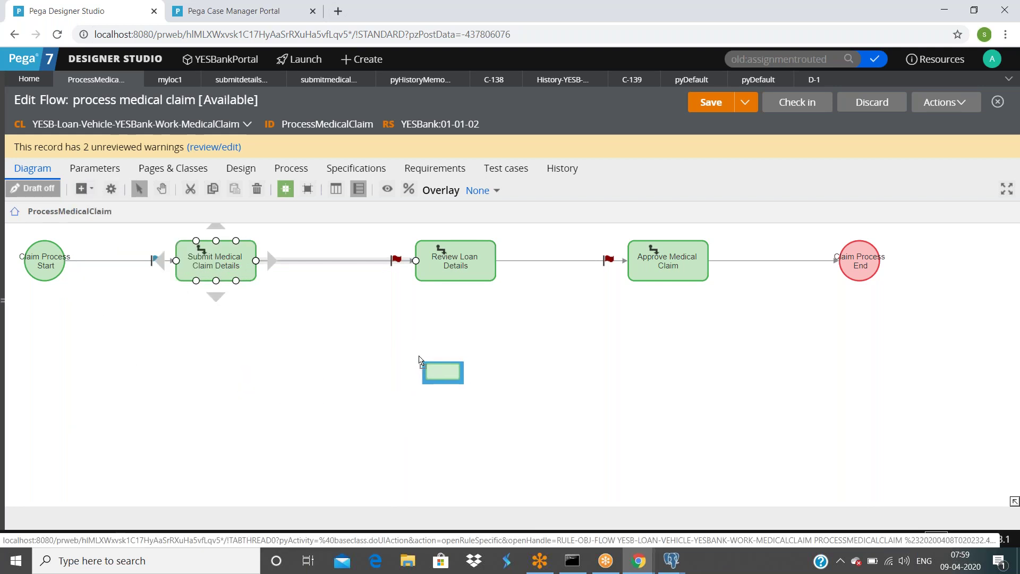
click(430, 360)
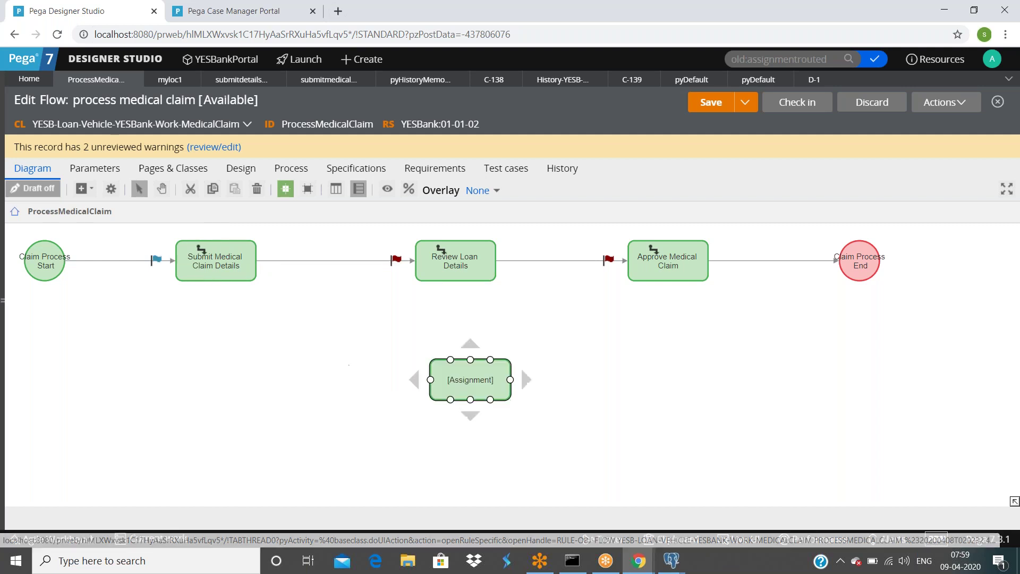
Step: Connect Submit Medical Claim Details to the new assignment, and the assignment to Claim Process End
click(217, 277)
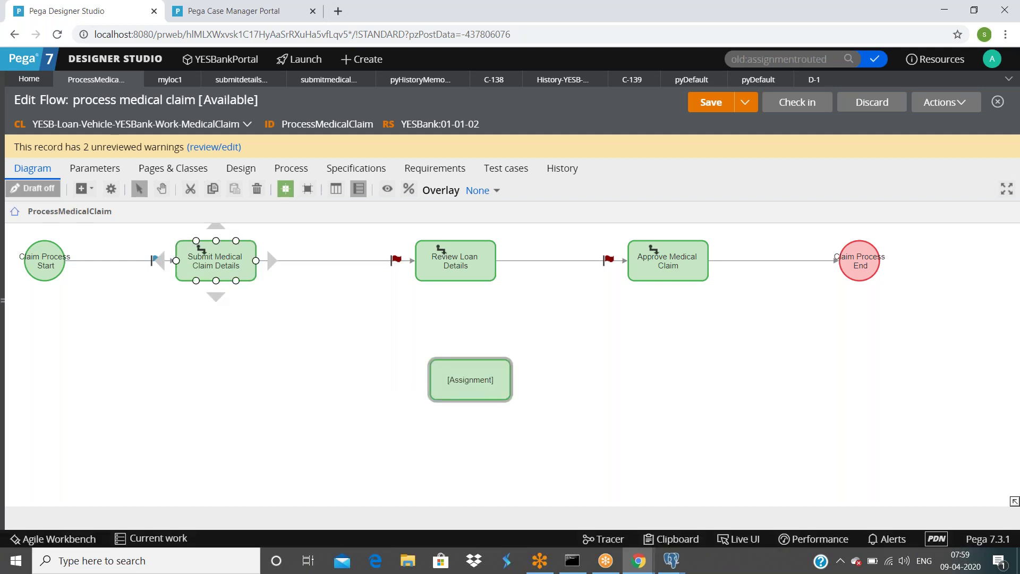
drag(215, 291, 468, 357)
click(566, 393)
click(502, 390)
drag(520, 367, 860, 282)
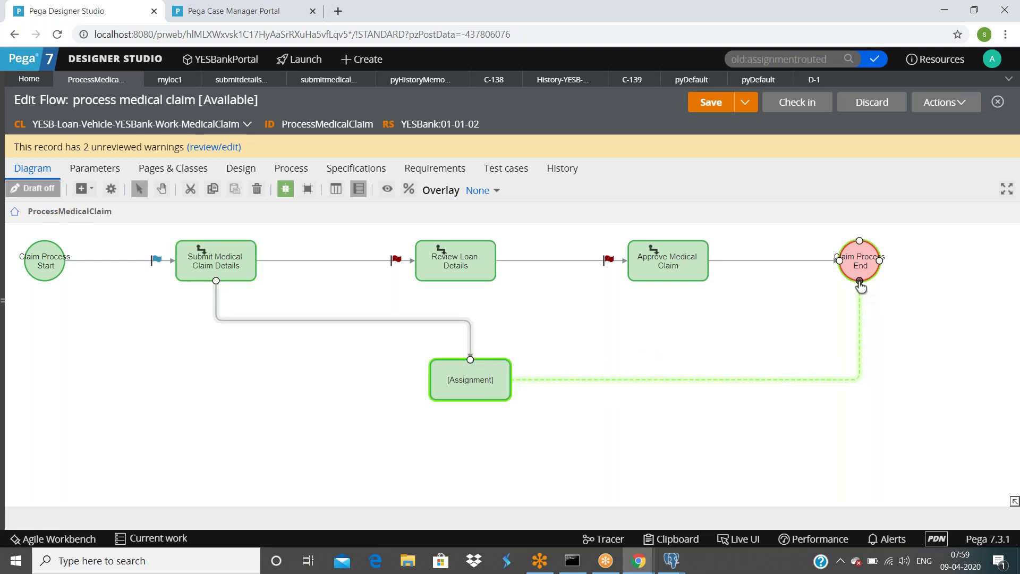
click(915, 348)
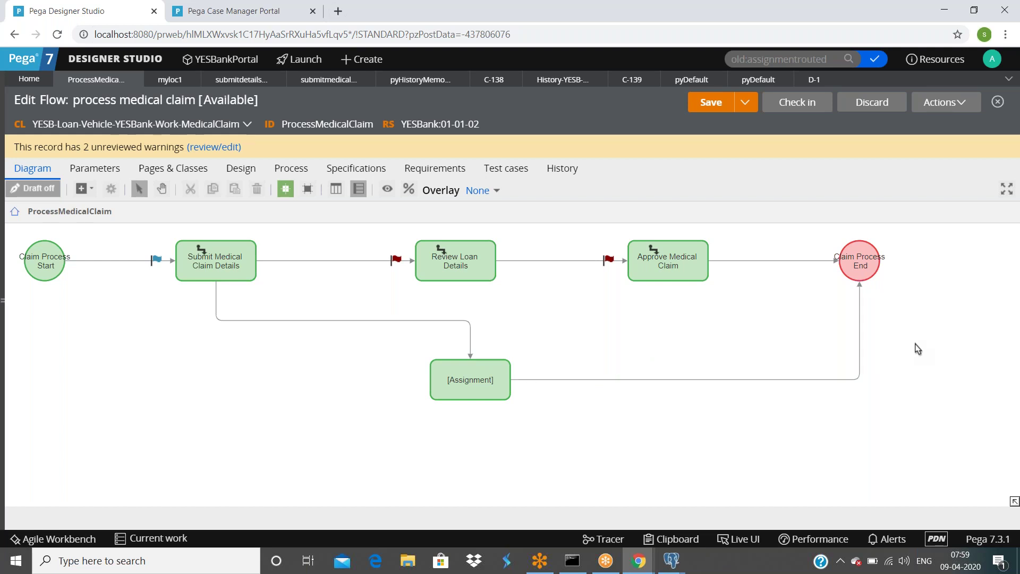
Step: Delete the stray extra connector drawn from Submit Medical Claim Details
click(214, 283)
drag(196, 281, 69, 383)
click(128, 314)
right_click(126, 314)
right_click(126, 314)
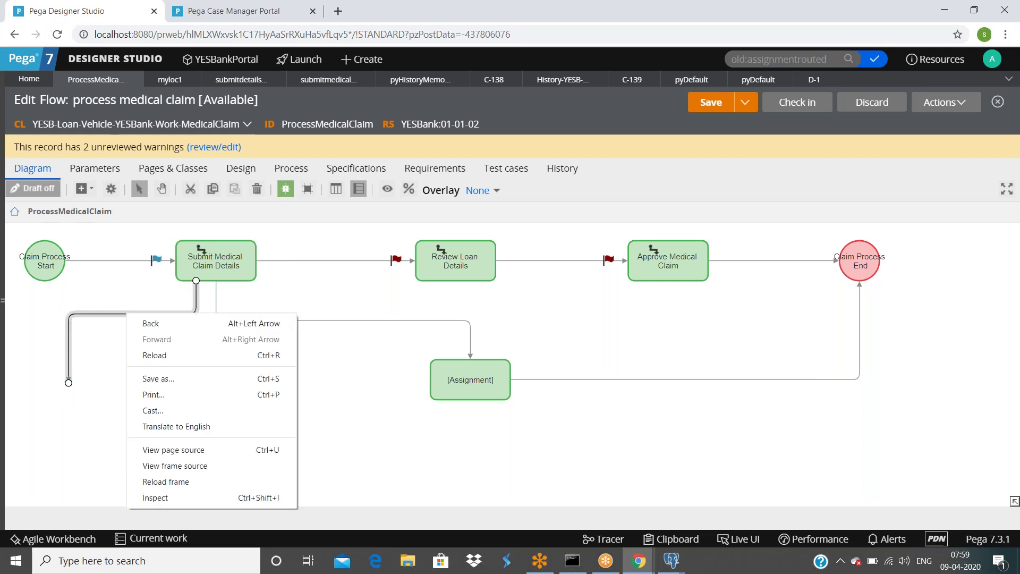
click(99, 314)
right_click(98, 314)
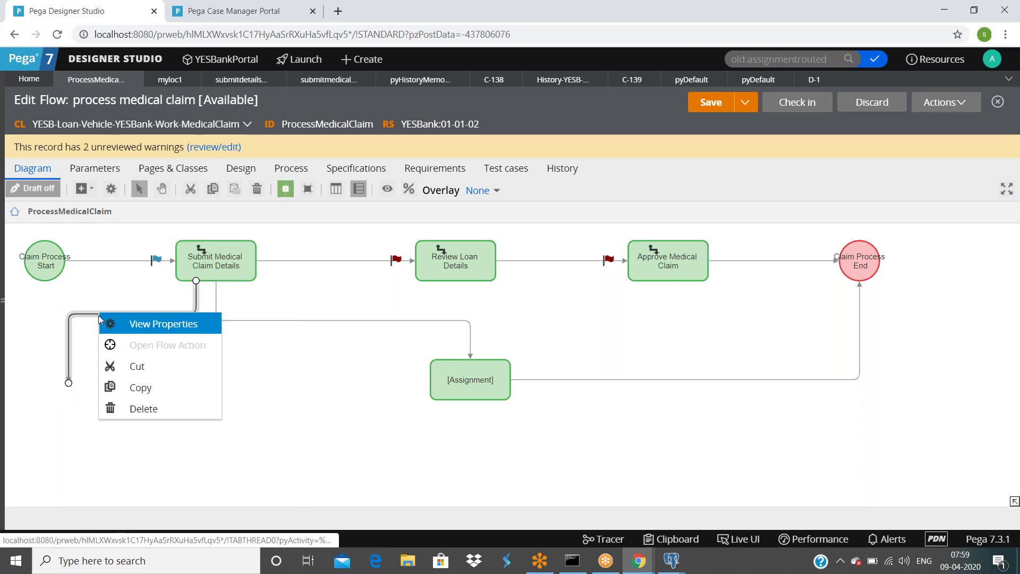
click(142, 407)
Step: Name the assignment 'Temporary Assignment', review its Assignment details, and submit
click(480, 380)
double_click(479, 380)
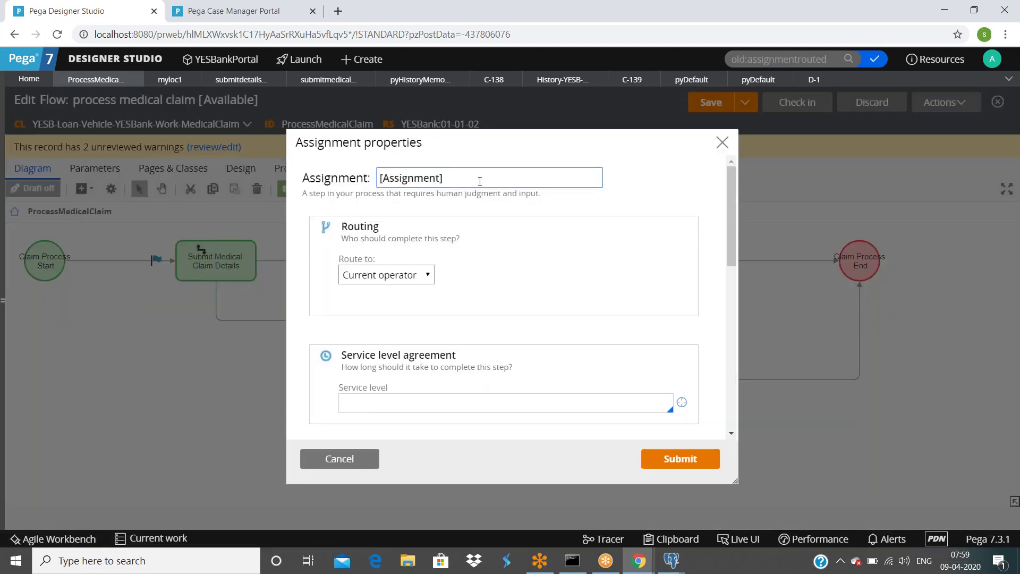
key(ctrl+a)
text(T)
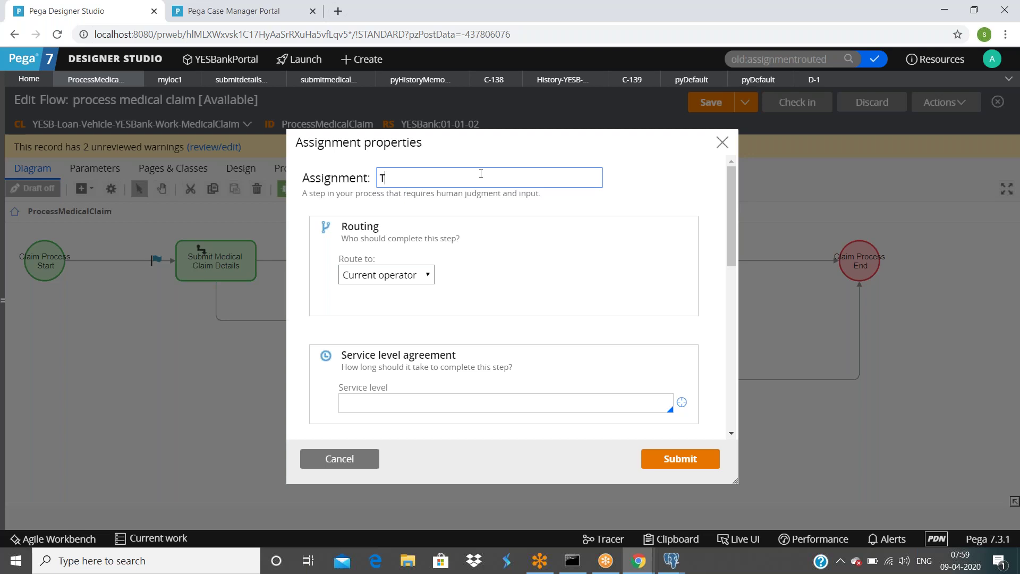
text(emporary )
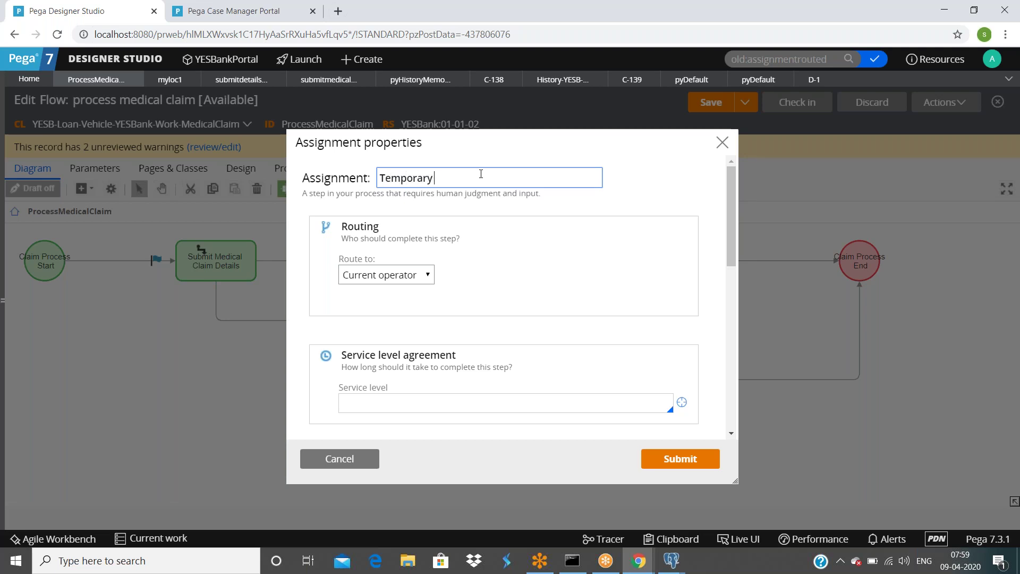
text(Assignment)
scroll(568, 303, down, 4)
scroll(565, 303, down, 5)
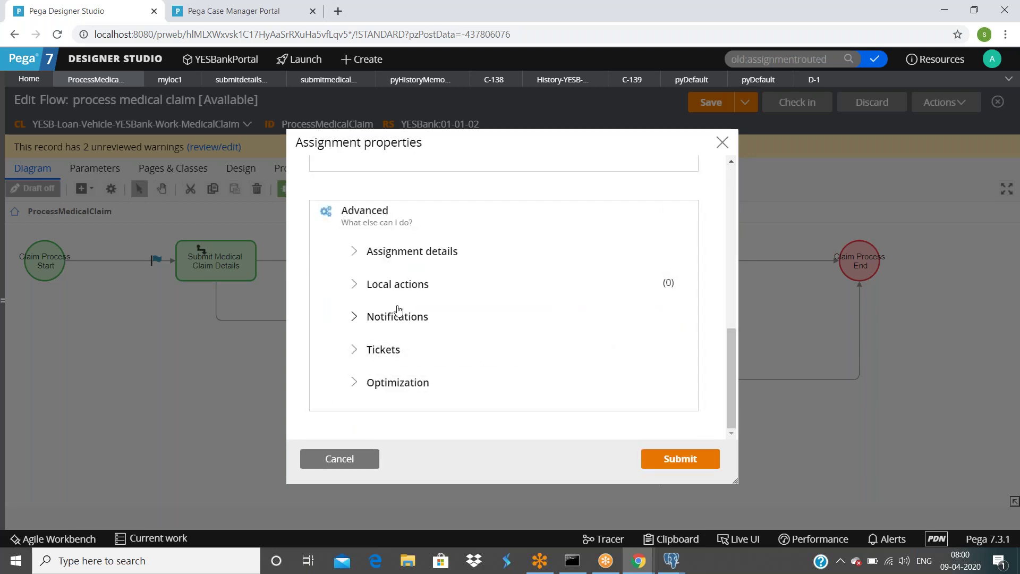
click(355, 254)
scroll(354, 257, down, 3)
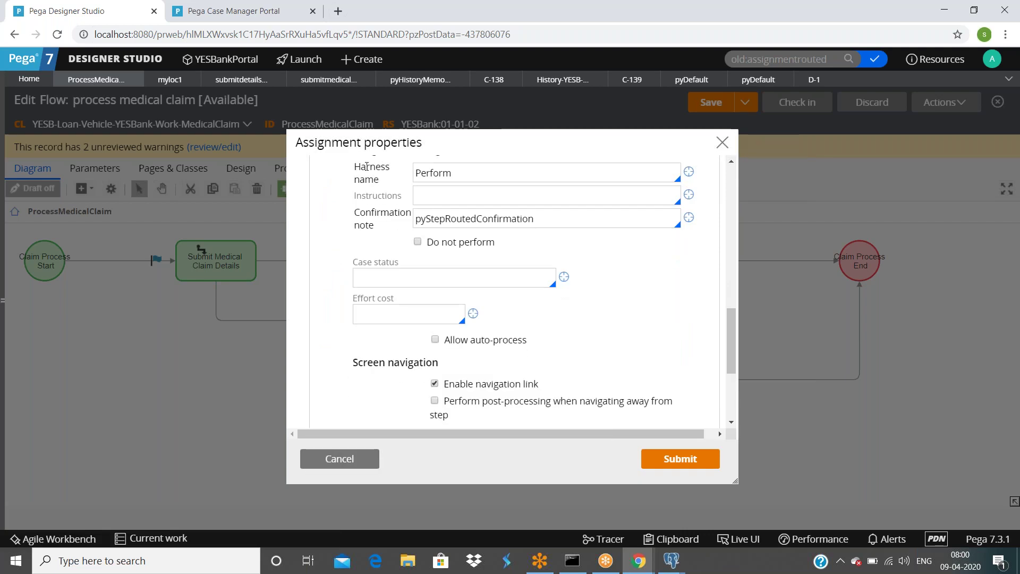
scroll(619, 191, down, 1)
scroll(465, 214, up, 3)
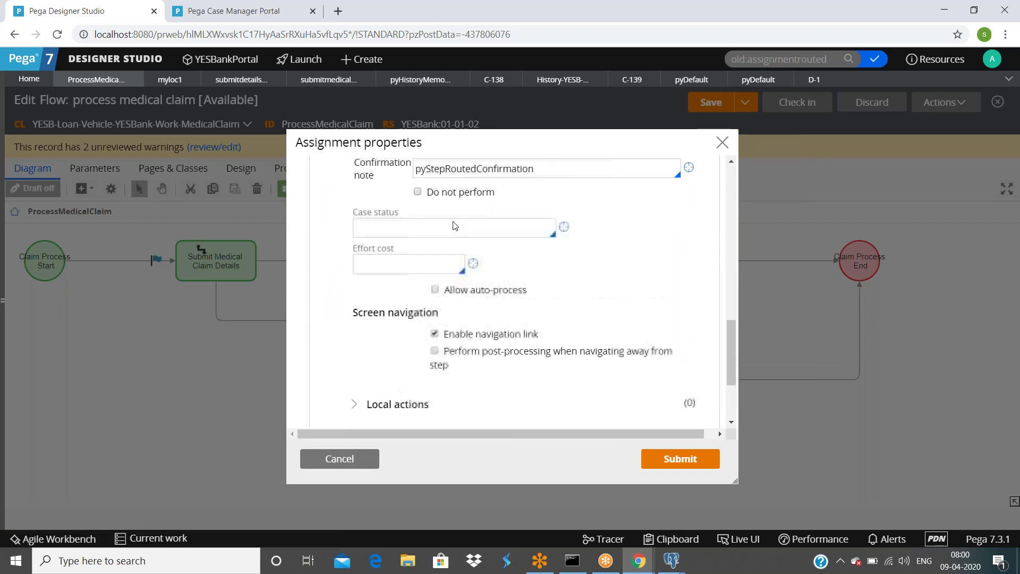
click(682, 459)
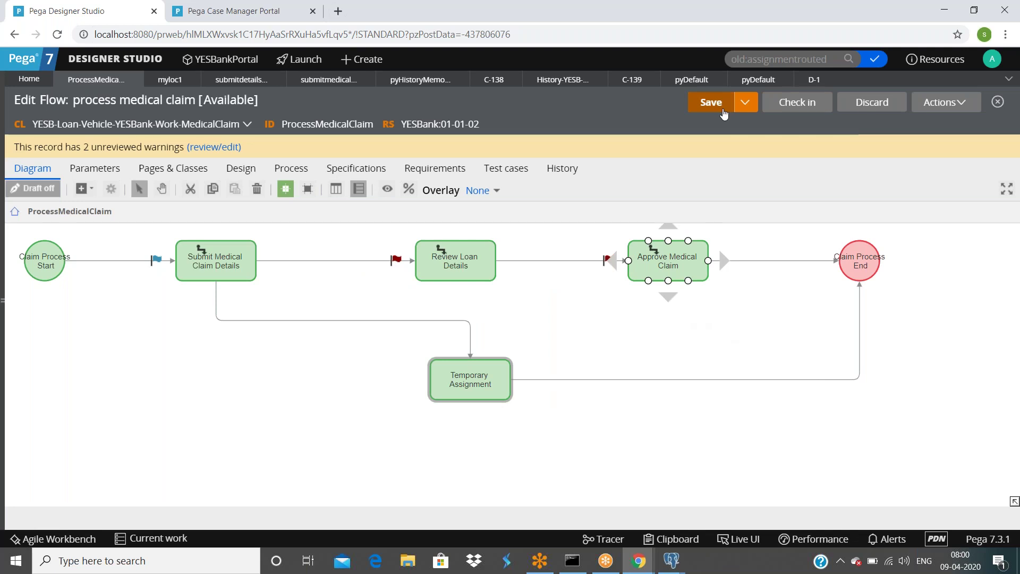
Step: Name tempflowaction as the flow action on the Claim Process End connector and start creating it
click(723, 381)
double_click(724, 381)
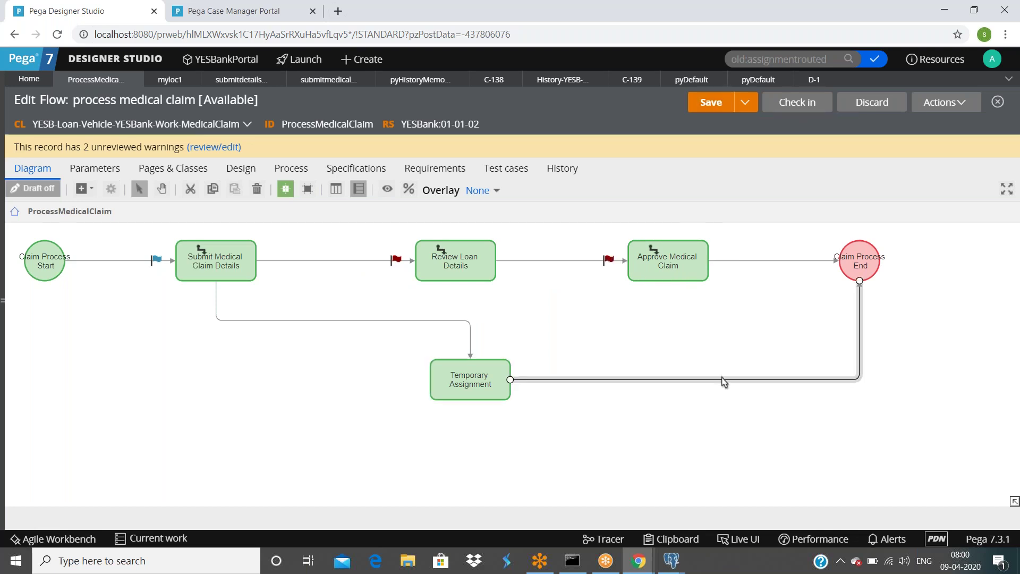
click(377, 284)
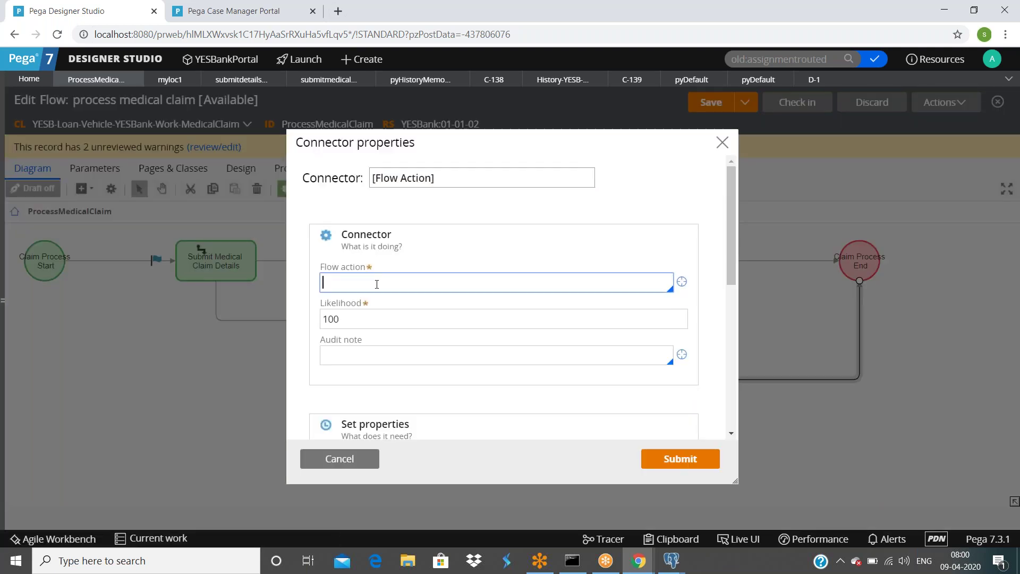
text(tempflowaction)
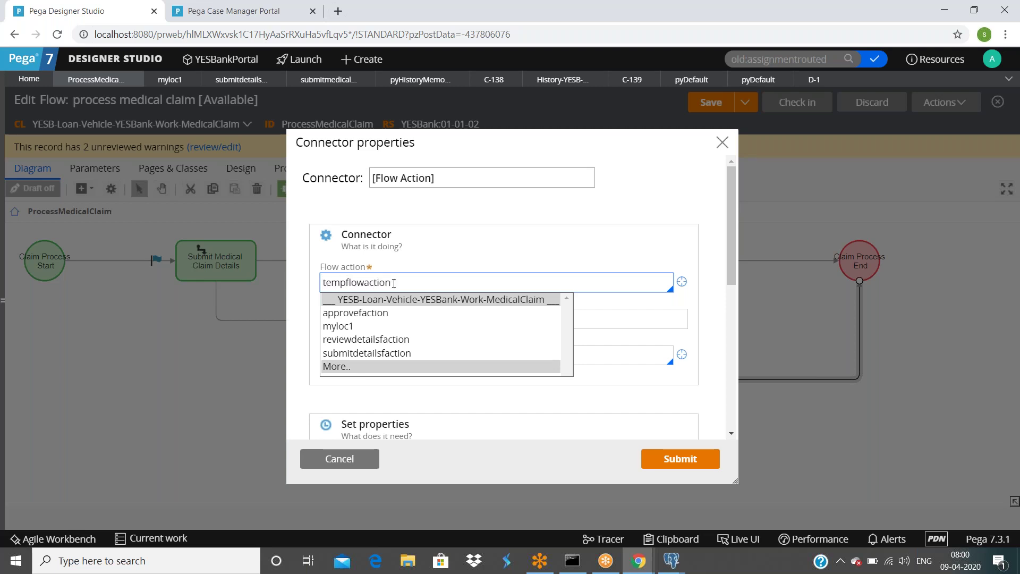
click(494, 268)
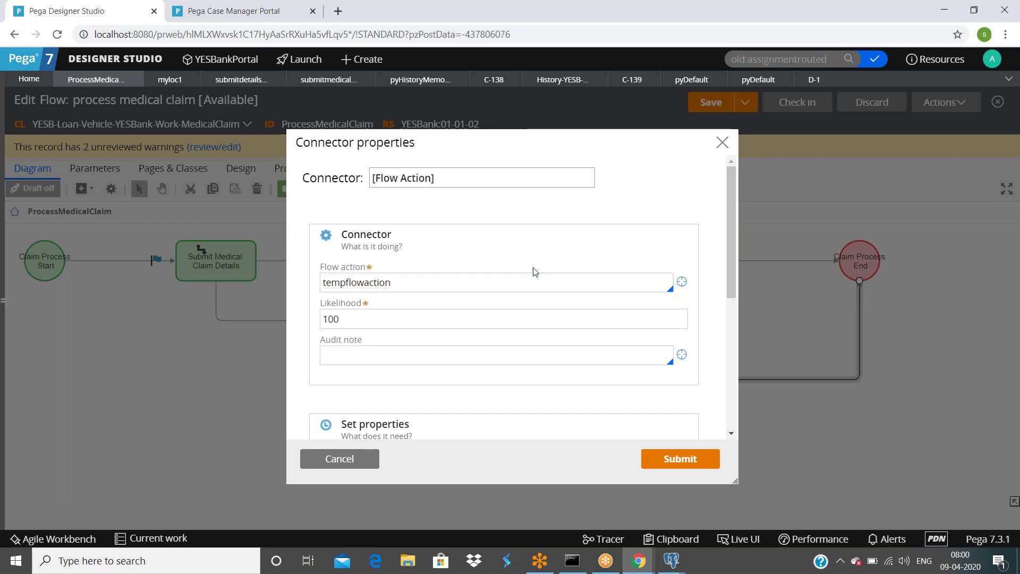
click(682, 282)
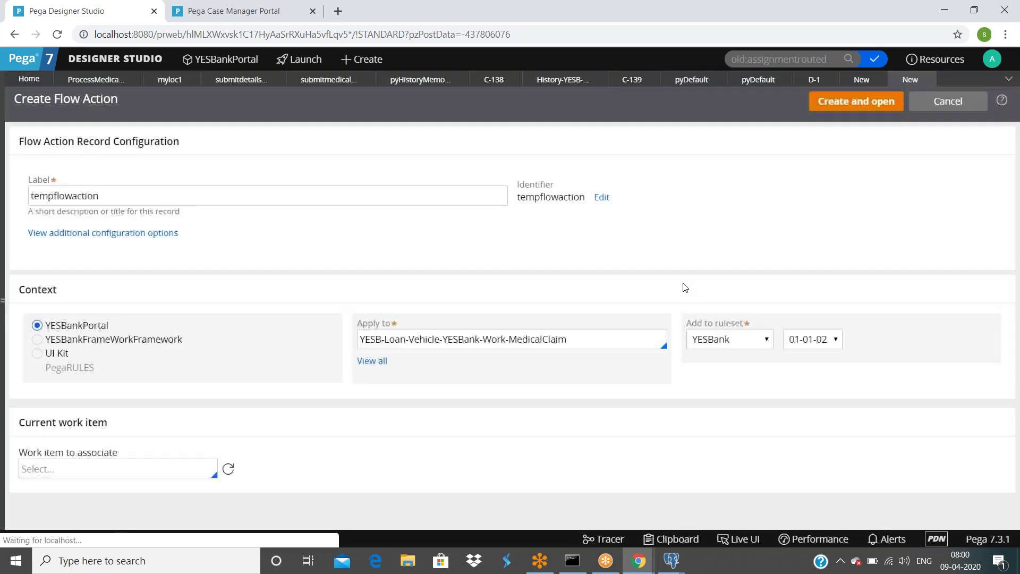
Step: Create the tempflowaction flow action and give it the section name tempsection
click(932, 80)
click(869, 102)
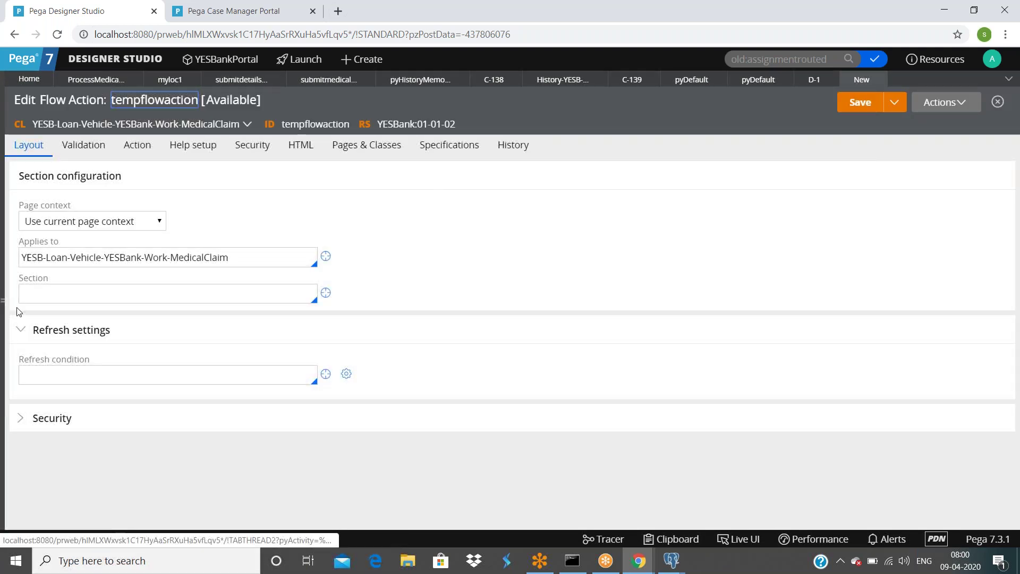
click(68, 296)
text(tempsection)
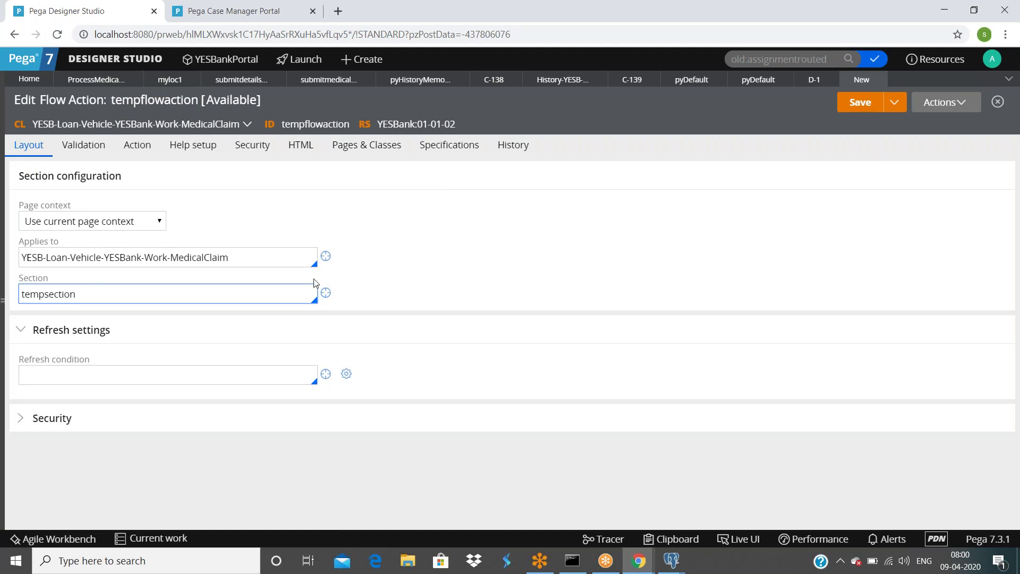
click(332, 296)
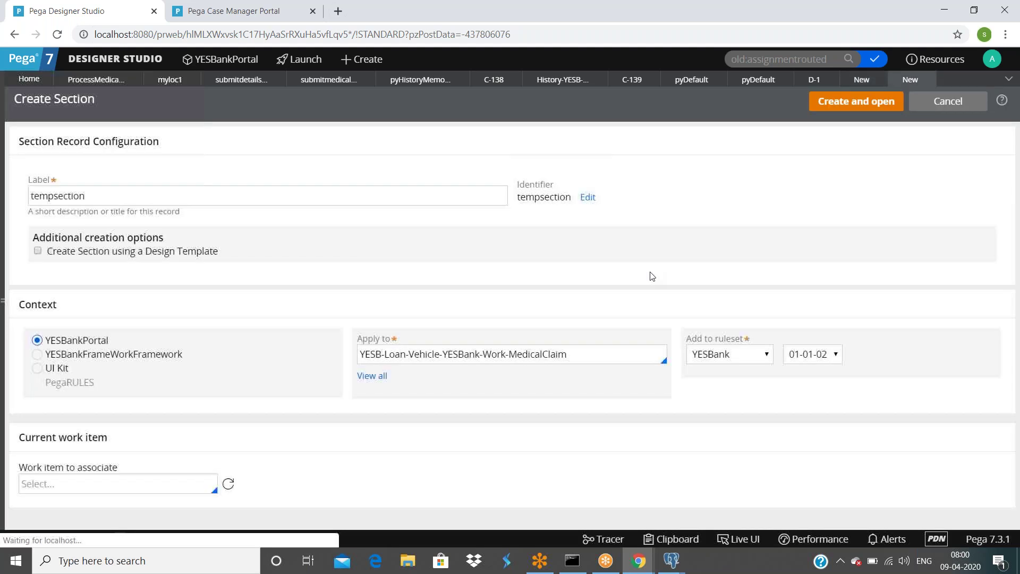
Step: Create the tempsection section and drop a Label into its empty dynamic layout
click(871, 104)
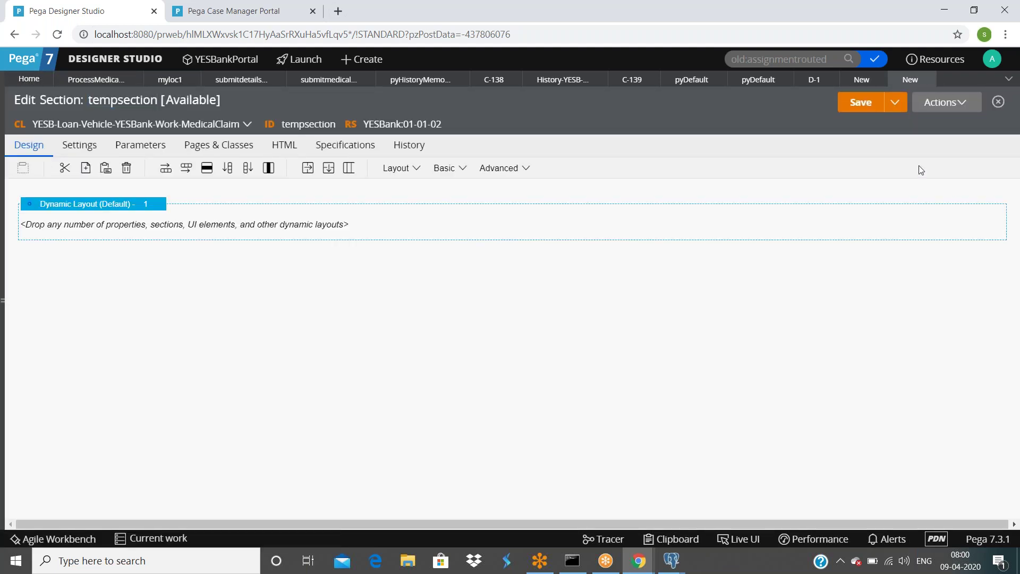
click(467, 169)
drag(491, 366, 317, 236)
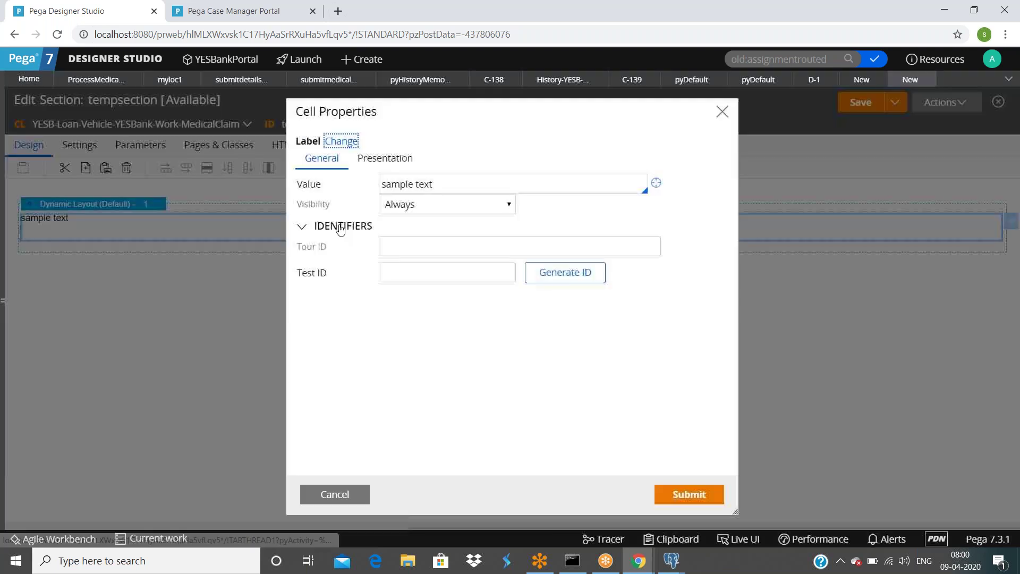
Step: Replace the label's sample text with templabel and start a field value for it
triple_click(480, 183)
text(templabel)
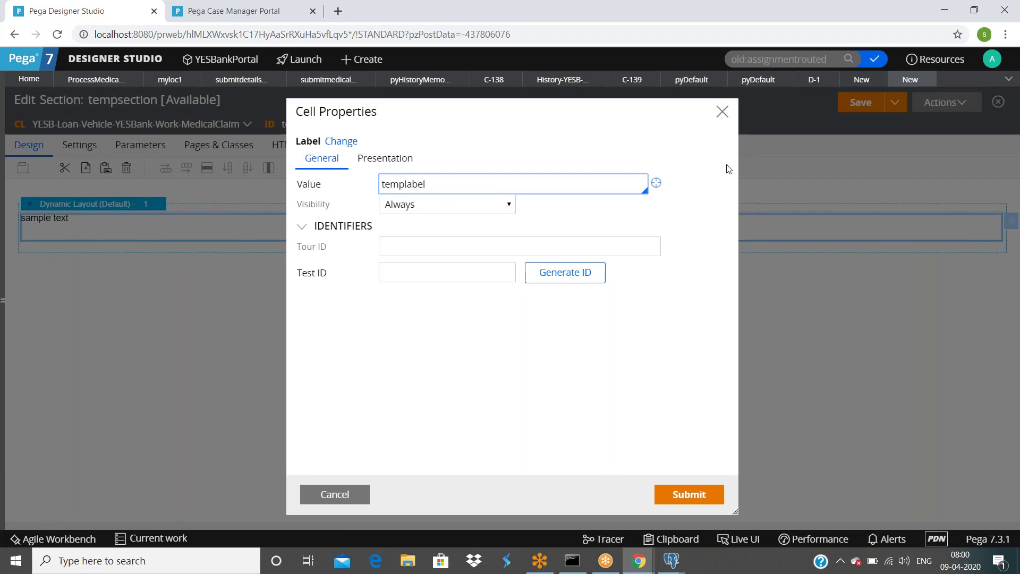
click(656, 183)
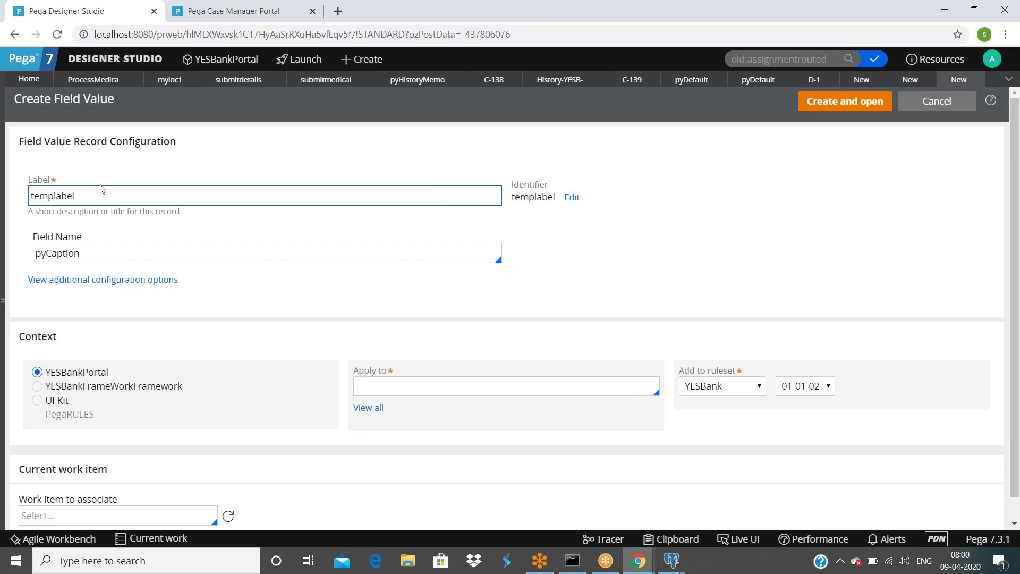
click(910, 80)
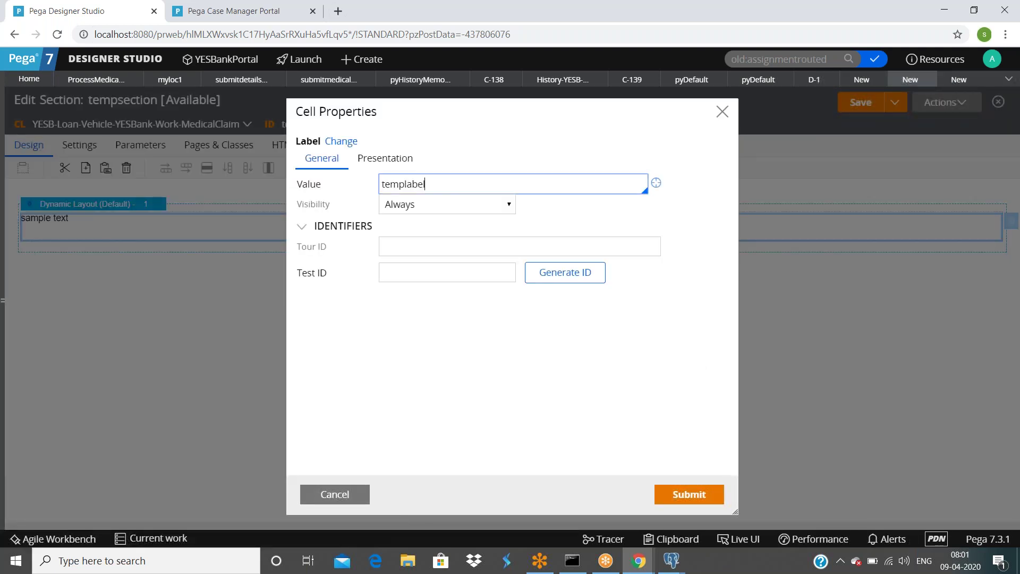
click(383, 198)
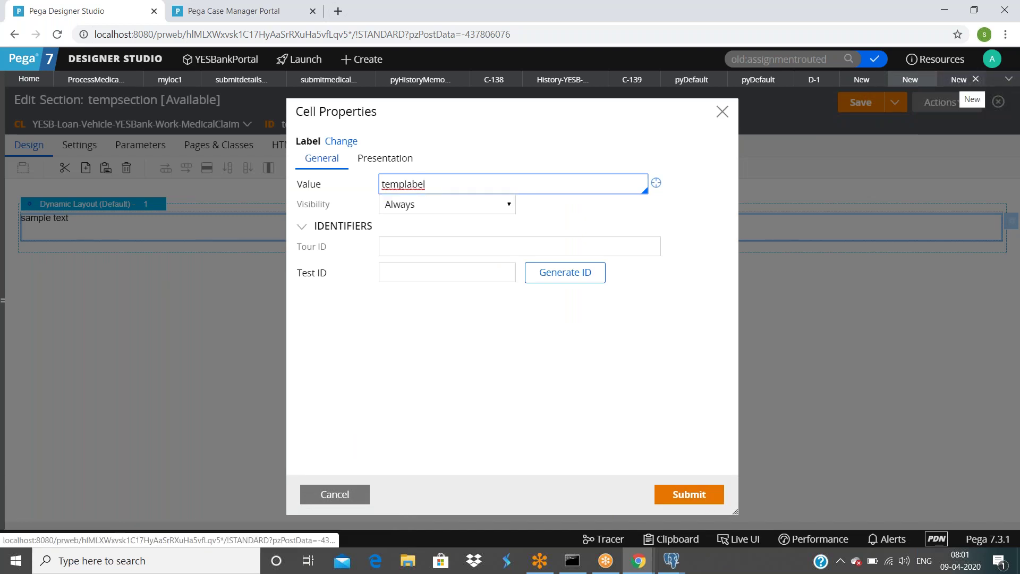
click(959, 79)
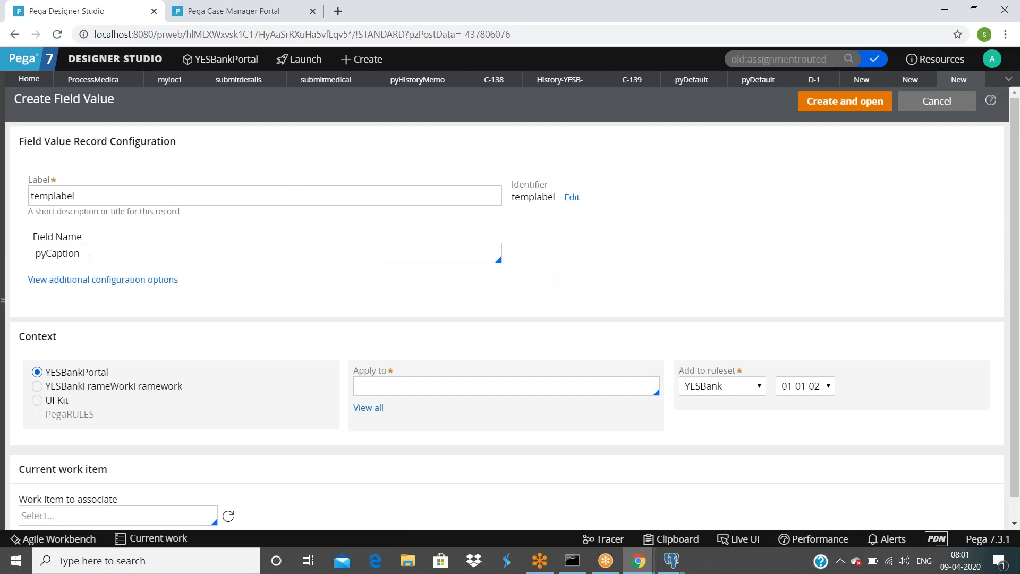
Step: Try creating the pyCaption field value, dismissing the flagged-fields warnings
double_click(118, 253)
click(836, 159)
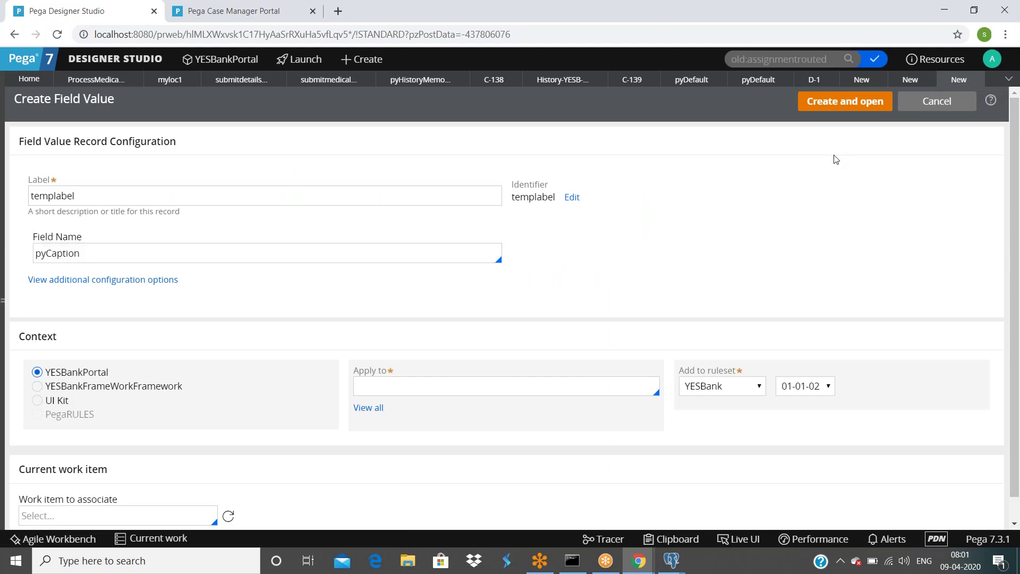
click(854, 103)
key(Return)
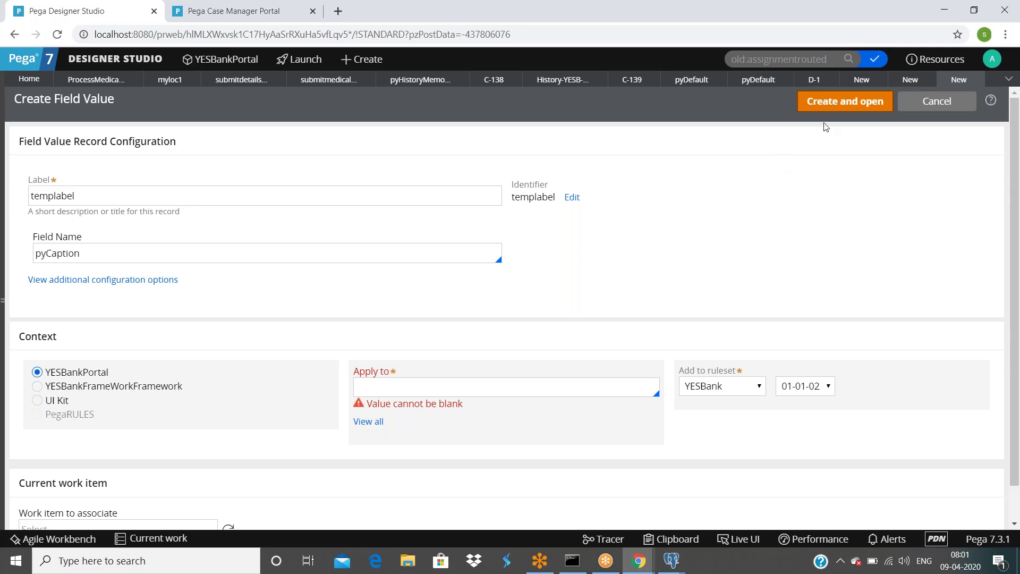
key(Return)
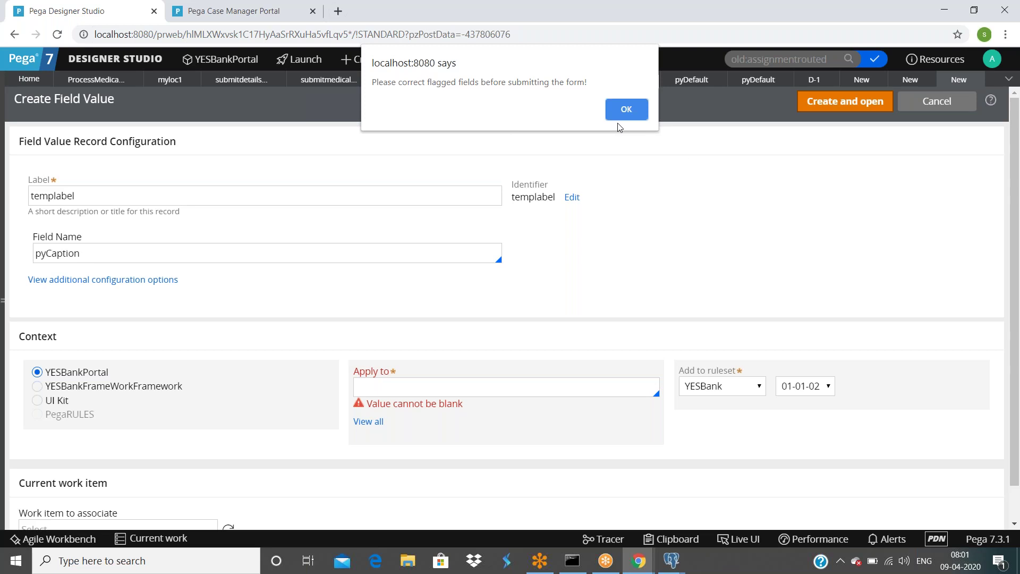
click(619, 113)
click(627, 117)
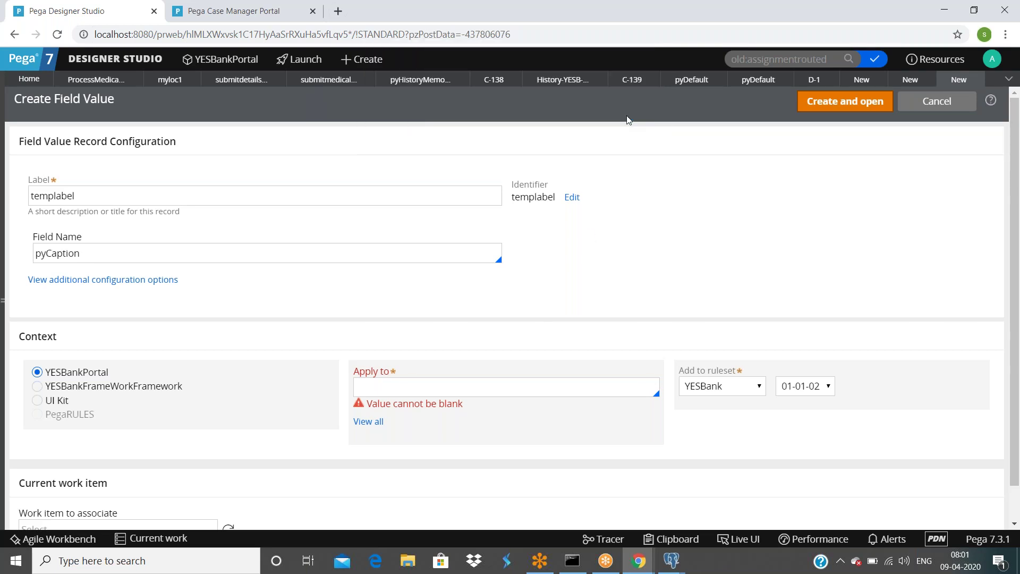
Step: Discard the incomplete form and restart the templabel field value in the MedicalClaim class
double_click(513, 376)
click(512, 386)
click(975, 80)
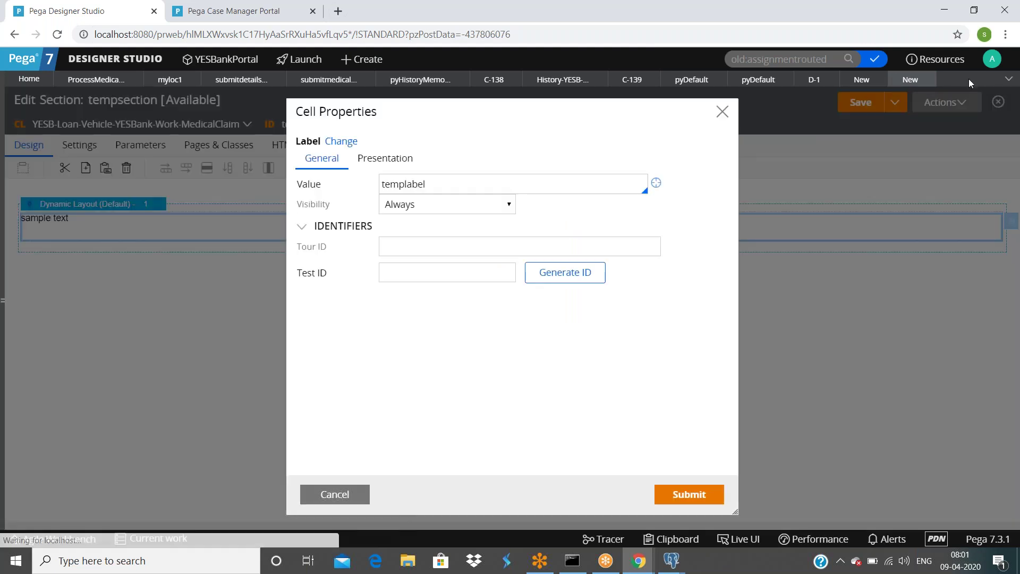
click(657, 184)
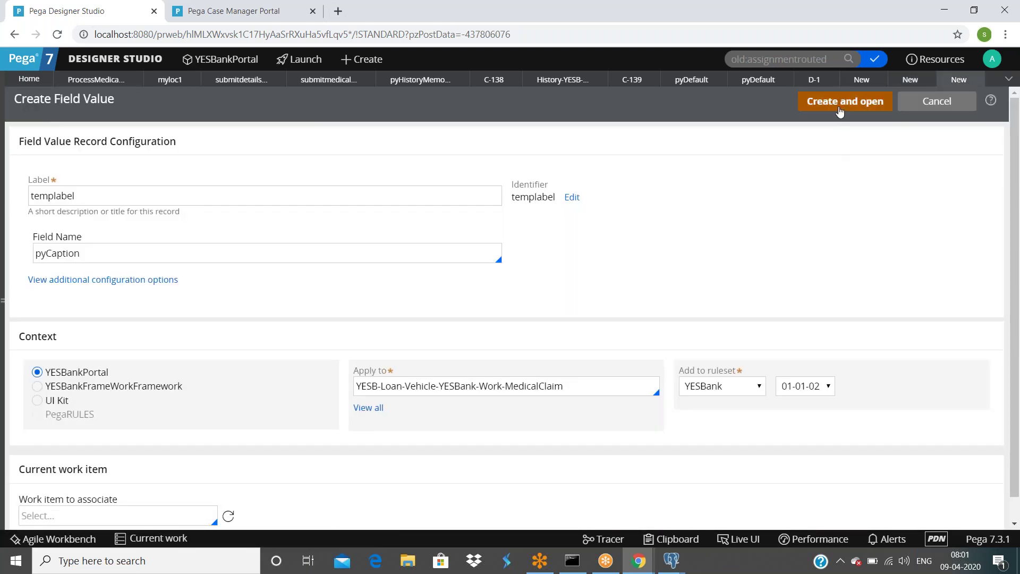
Step: Save the templabel field value with translation 'this is temp section' and return to the section
click(840, 106)
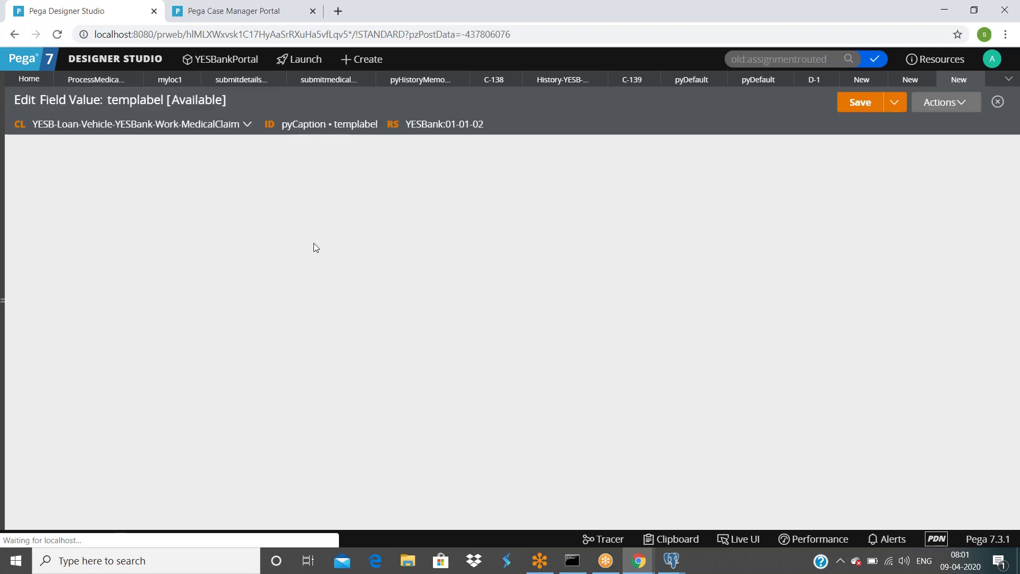
text(this is temp section)
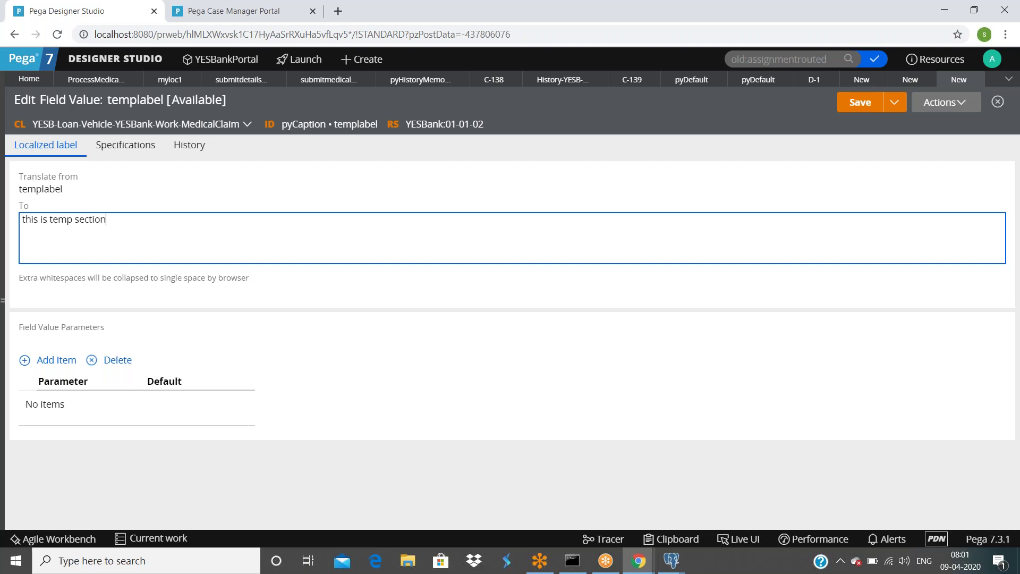
click(860, 103)
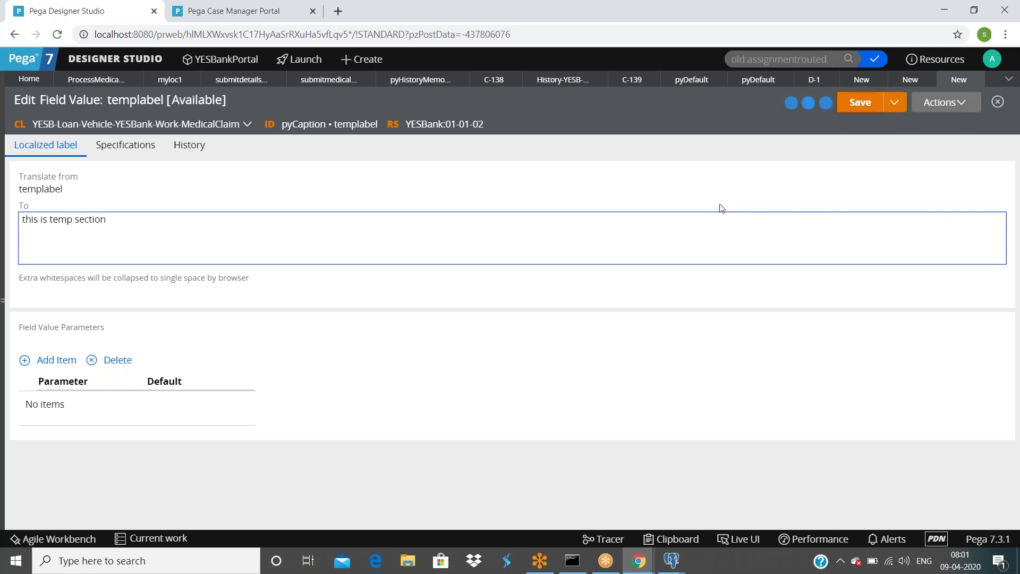
click(907, 81)
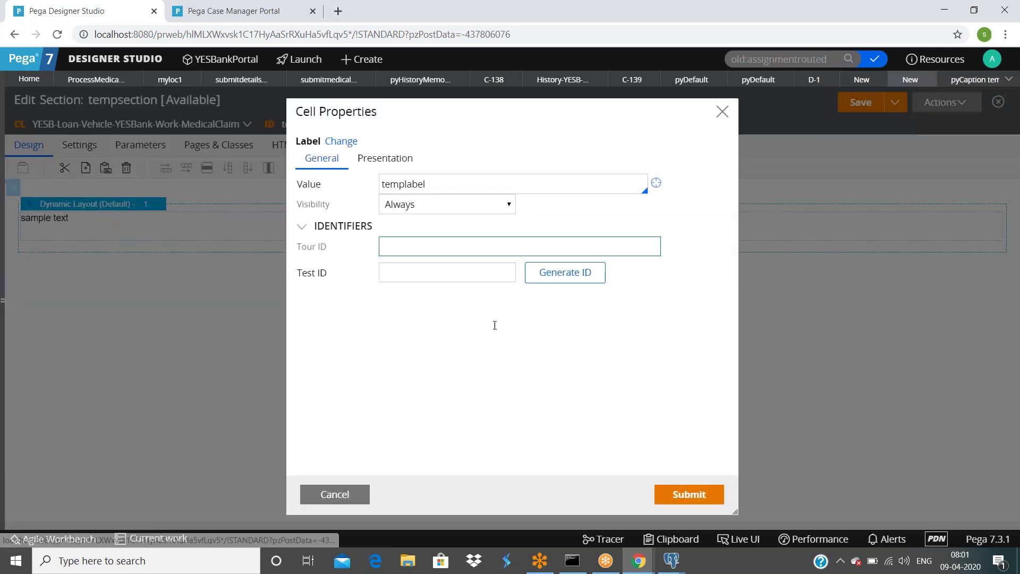
Step: Submit templabel on the label cell, save tempsection and tempflowaction, then close tempflowaction
click(685, 494)
click(856, 104)
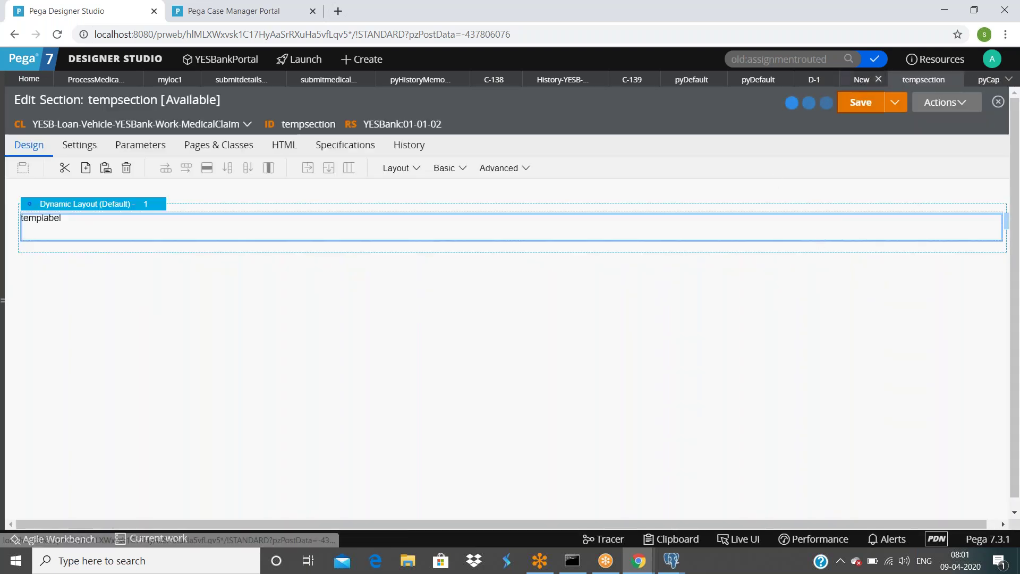
click(863, 102)
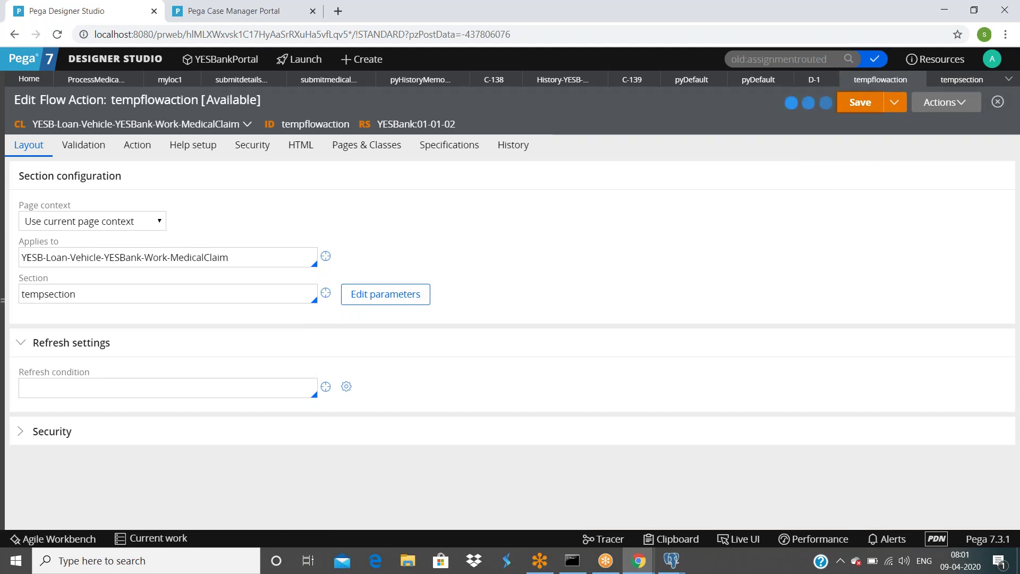
click(917, 79)
Step: Close the section and field value tabs, confirm the connector, and save the flow
click(915, 79)
click(919, 79)
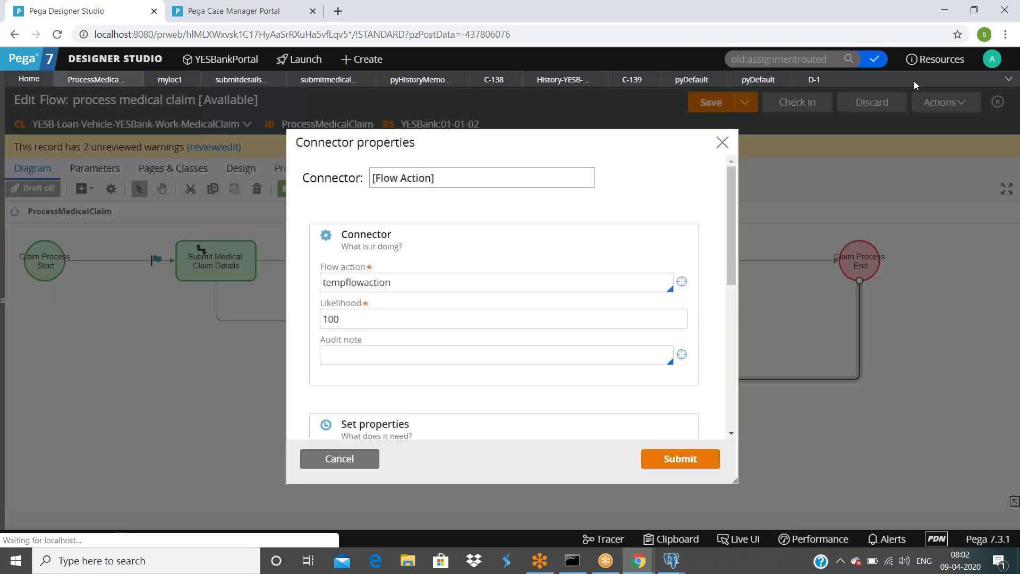
click(678, 458)
click(707, 98)
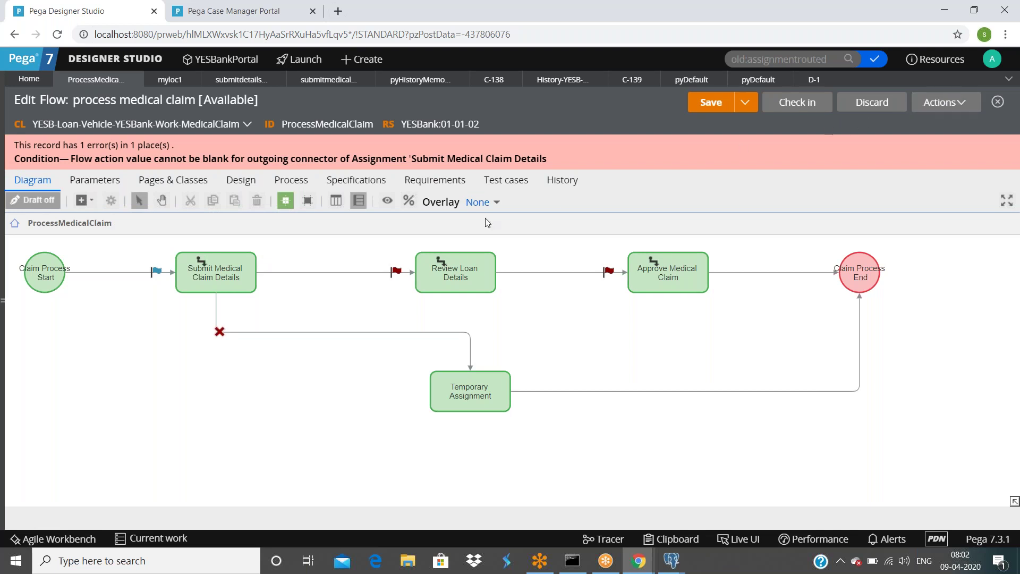
Step: Set the red-X connector to Temporary Assignment to use flow action myloc1 and save
click(217, 277)
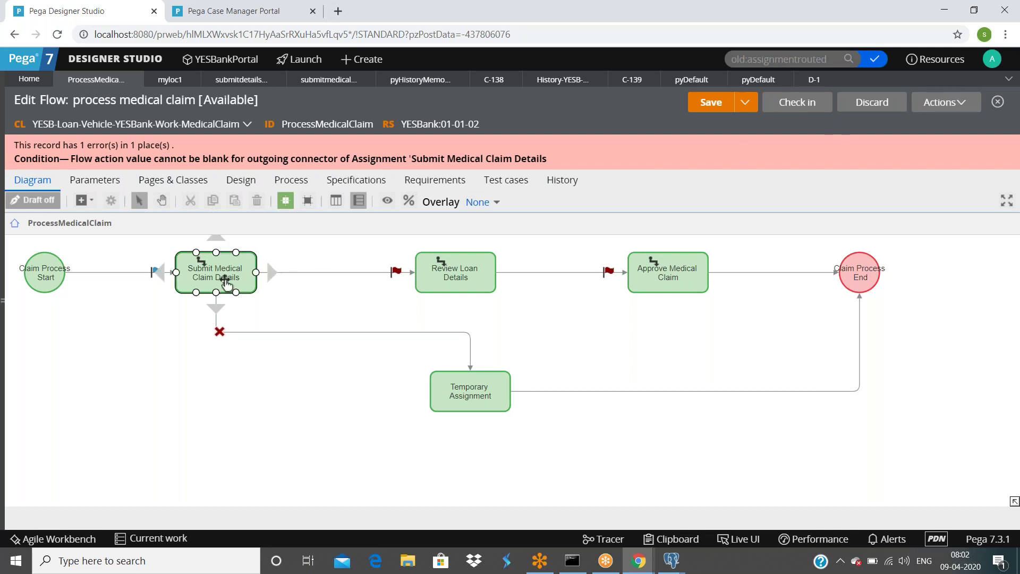
click(219, 322)
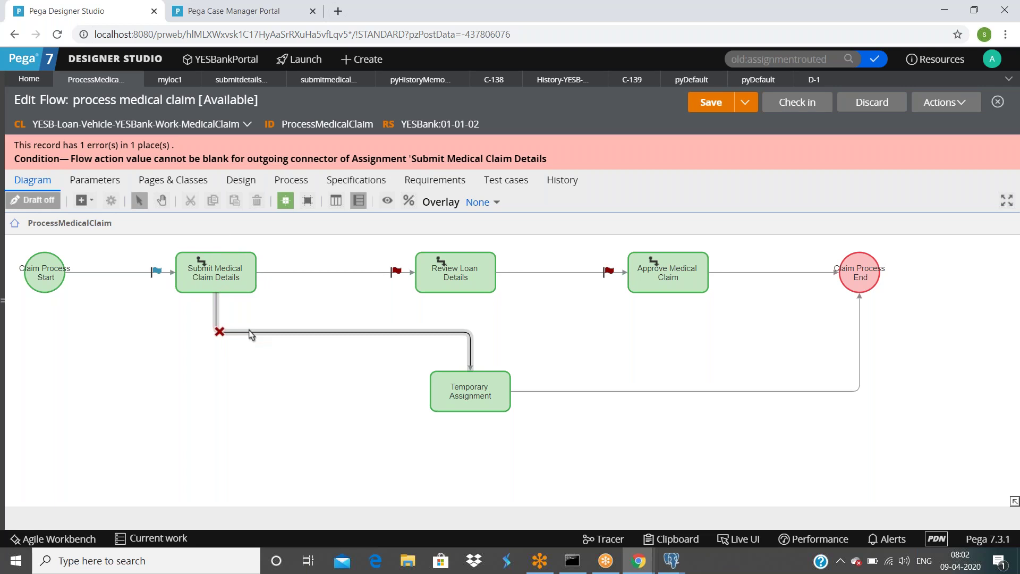
click(252, 333)
double_click(251, 333)
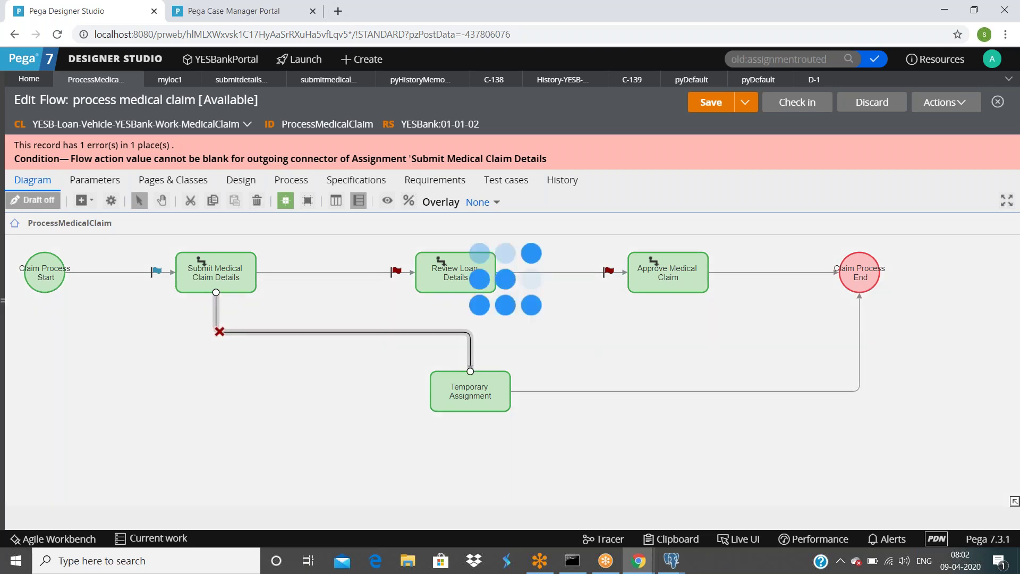
click(450, 282)
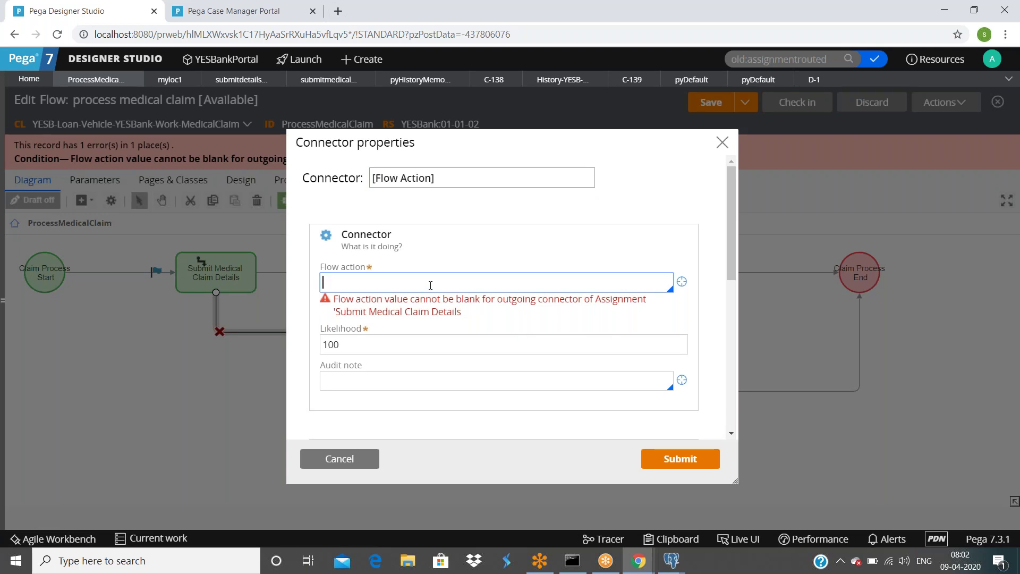
click(430, 285)
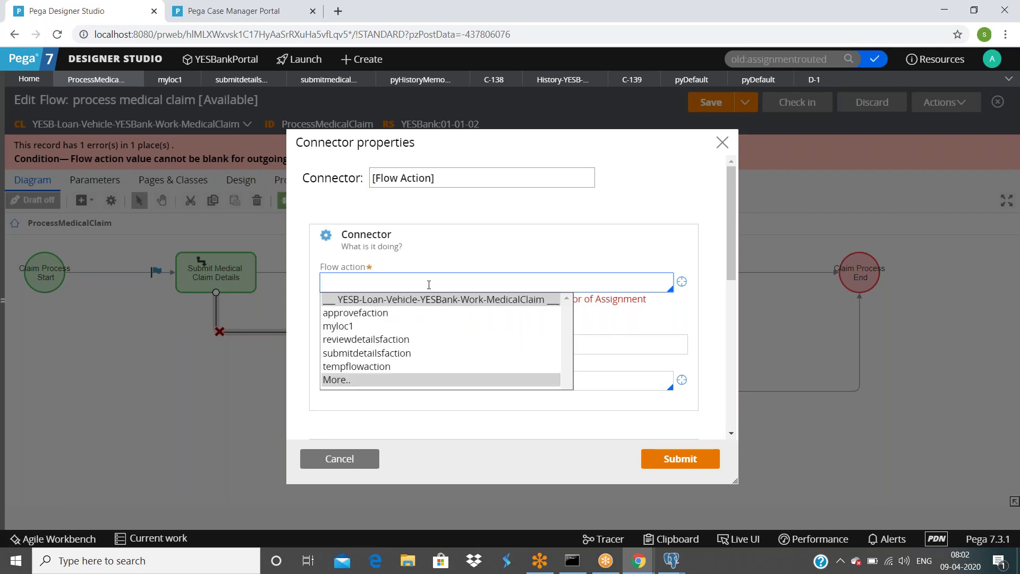
click(348, 326)
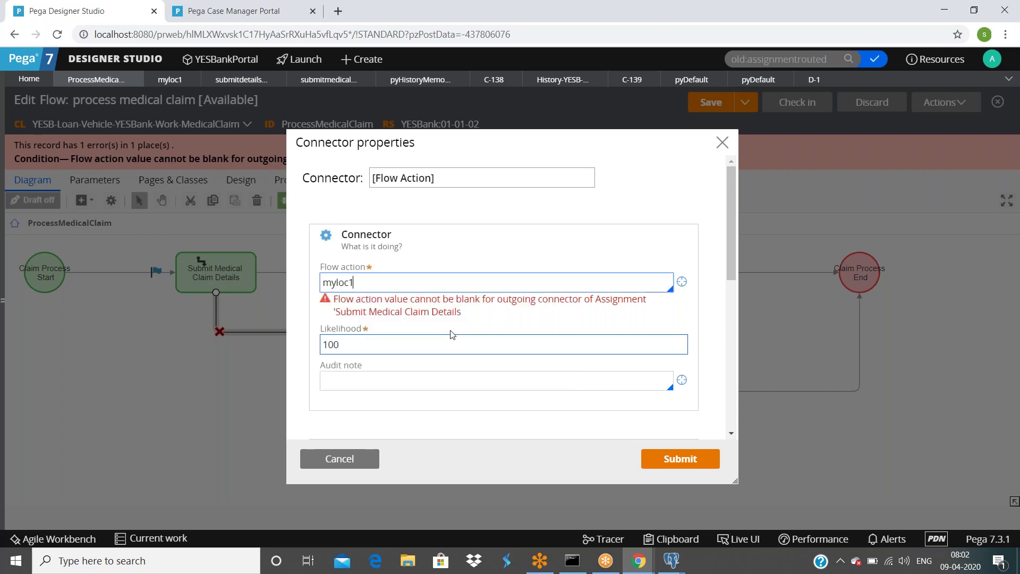
click(678, 465)
click(713, 101)
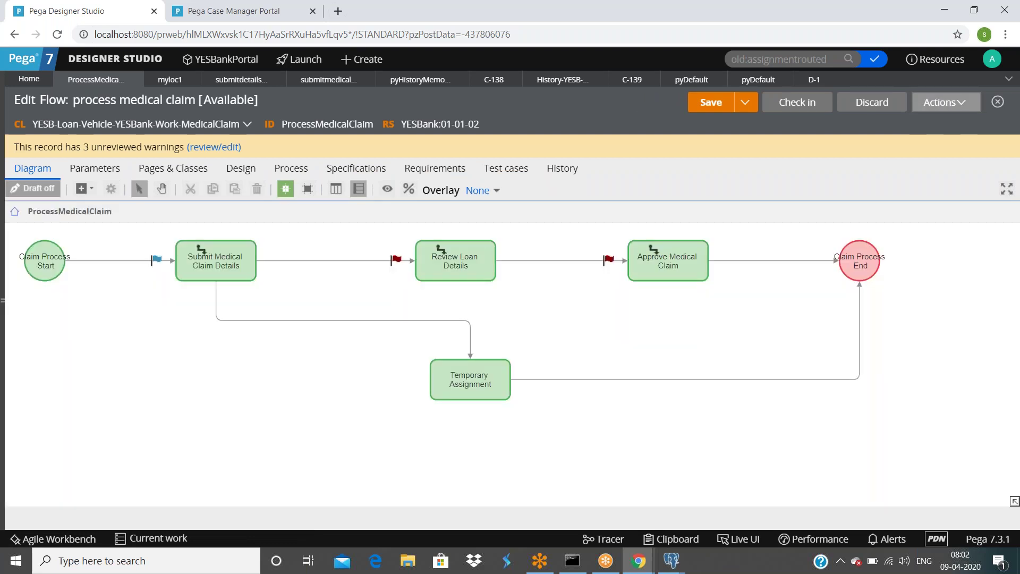
Step: Run the flow as case D-2, submit its details and review steps, then close it
click(937, 111)
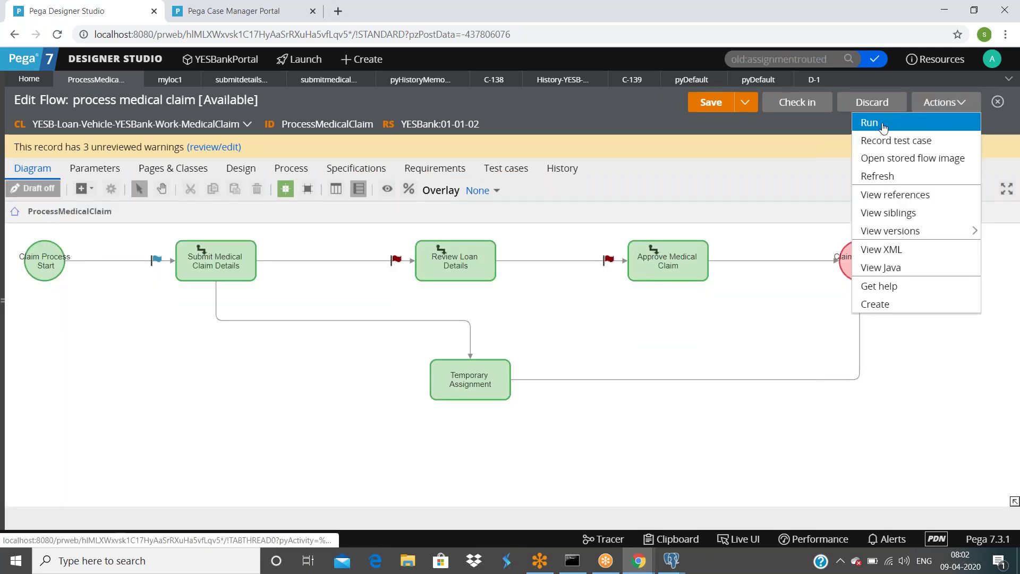
click(869, 124)
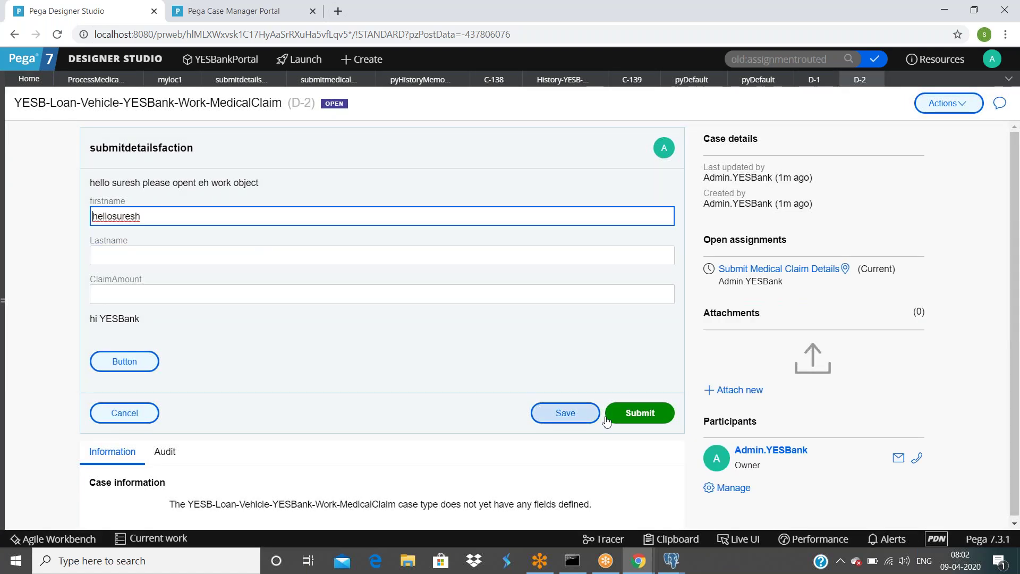
click(644, 412)
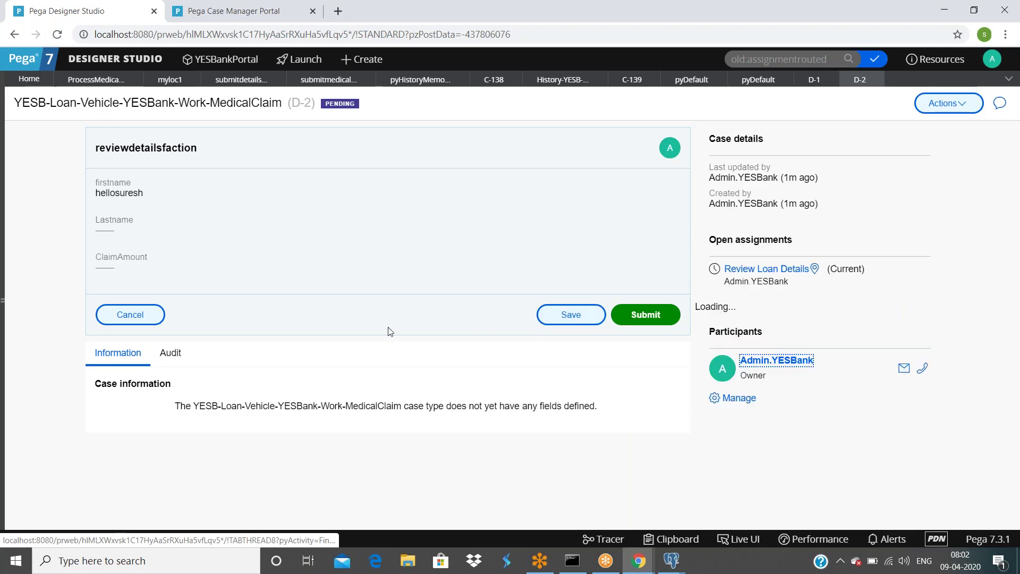
click(646, 314)
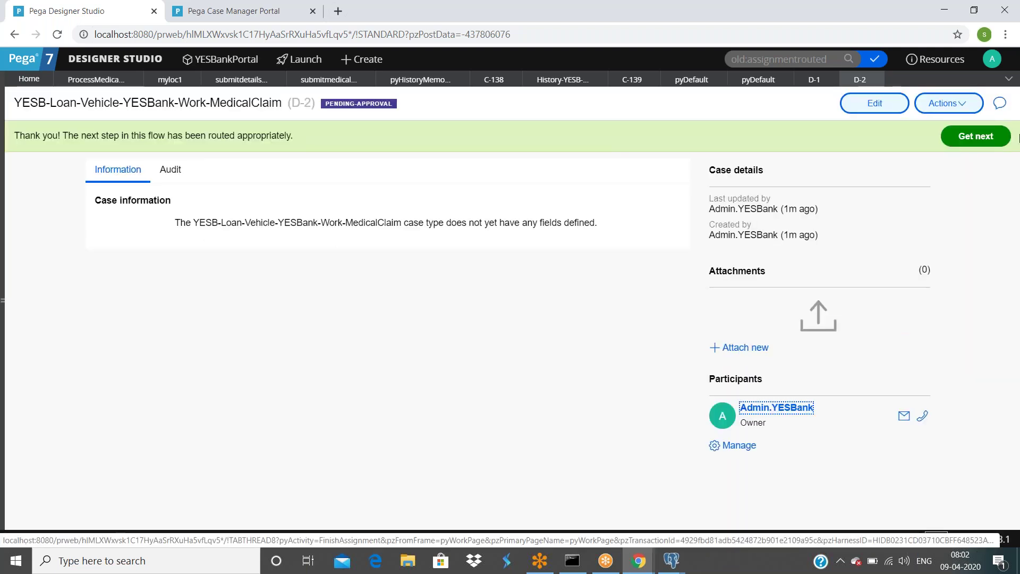
click(875, 81)
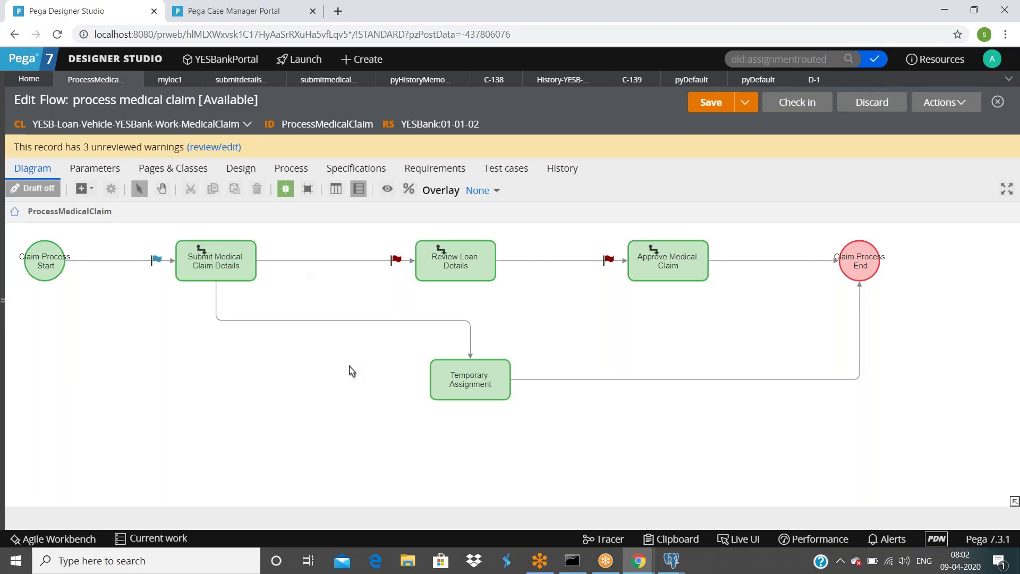
Step: Delete the Submit-to-Review connector's audit note and save the flow
double_click(366, 264)
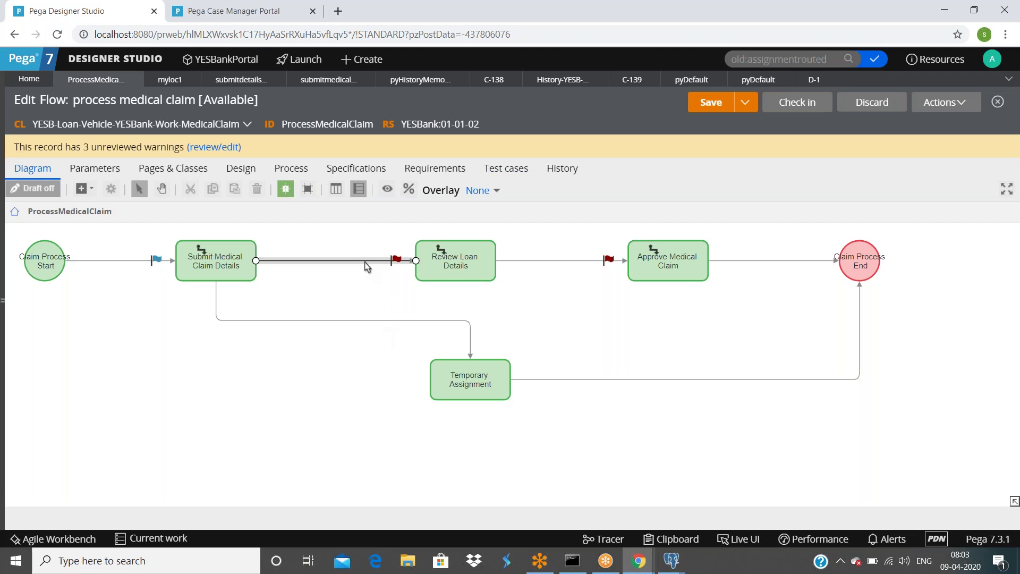
scroll(451, 318, down, 8)
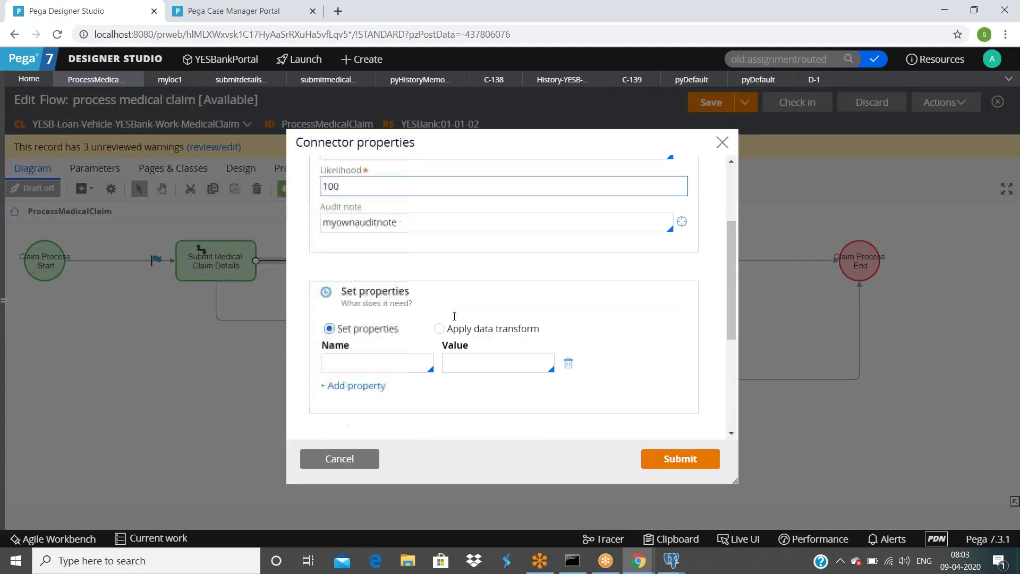
scroll(449, 319, up, 5)
scroll(449, 319, up, 3)
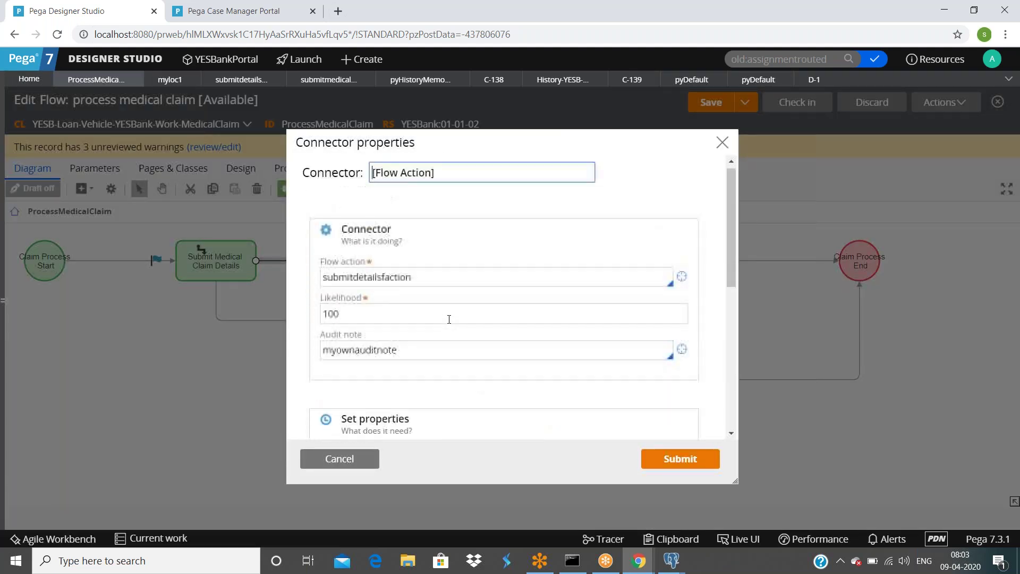
click(440, 352)
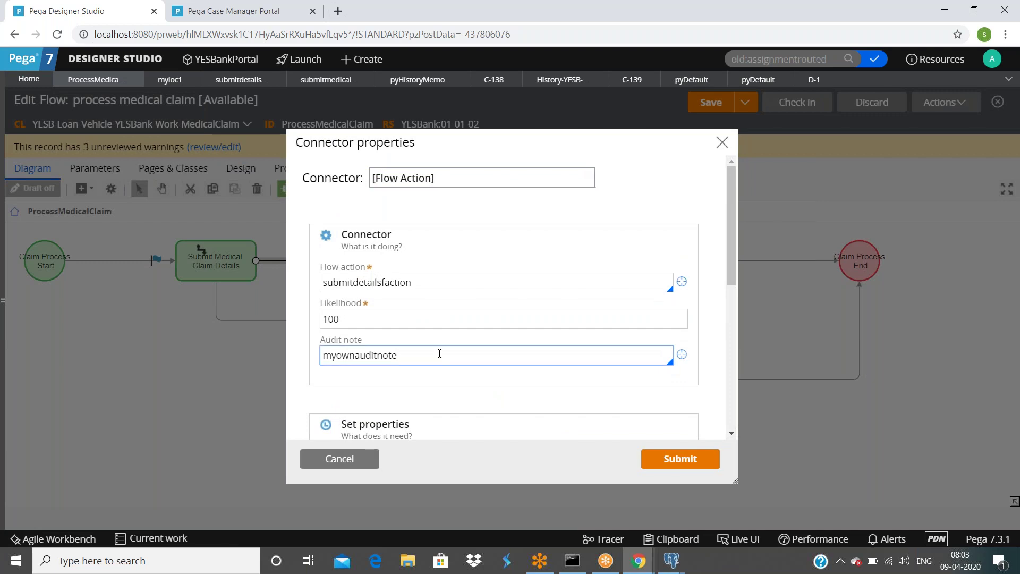
double_click(439, 353)
key(BackSpace)
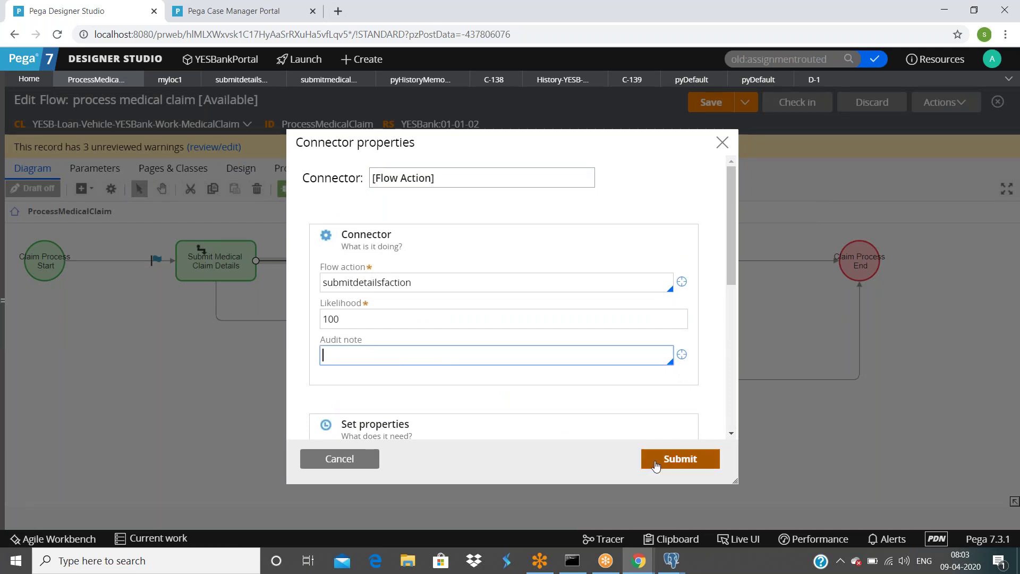
click(671, 464)
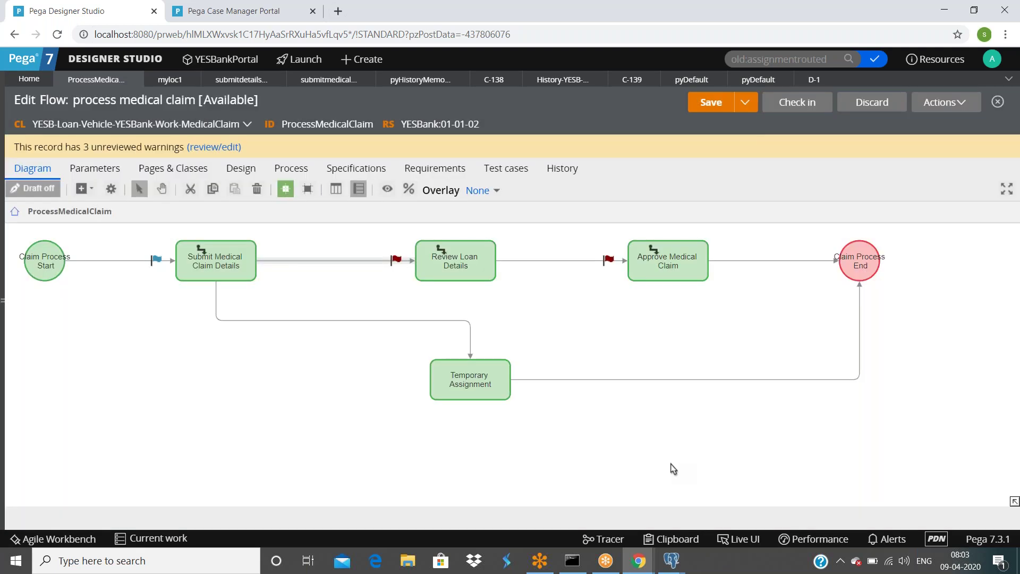
click(646, 247)
click(710, 103)
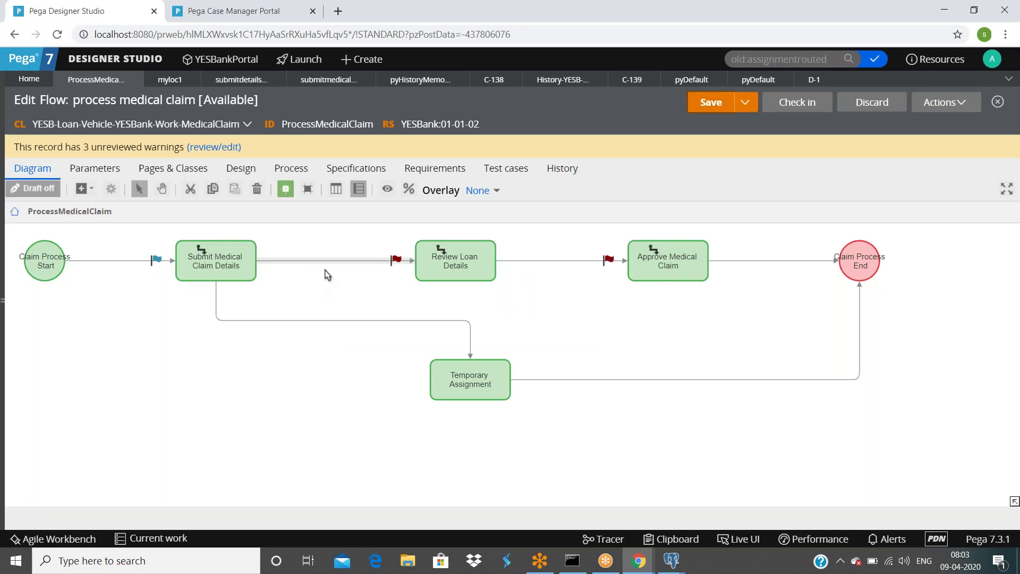
Step: Set the Submit-to-Review connector's likelihood to 30
click(329, 261)
double_click(326, 262)
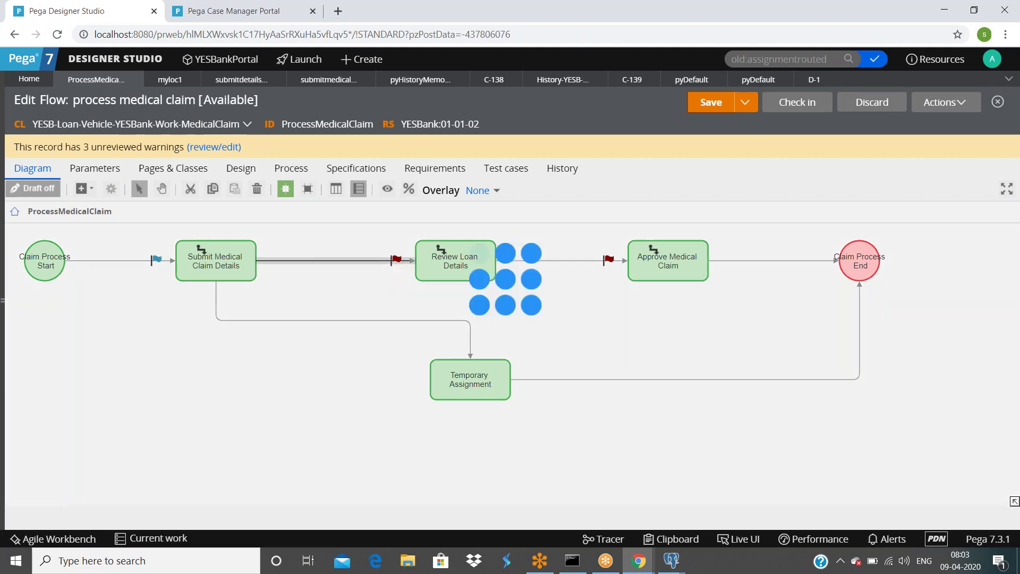
double_click(372, 318)
text(30)
click(655, 463)
Step: Enter likelihood 70 on the connector to Temporary Assignment
double_click(302, 322)
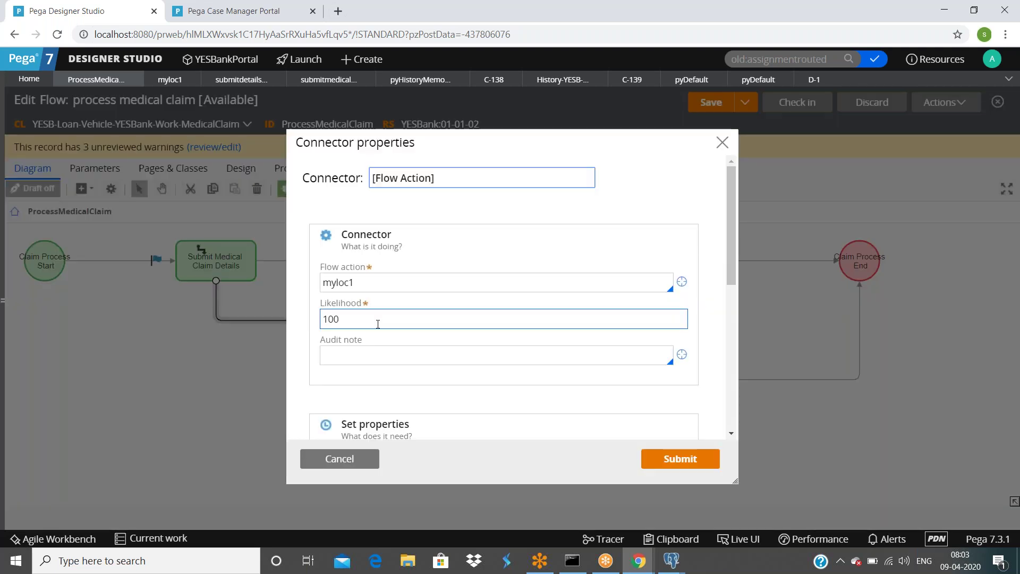
double_click(378, 324)
text(7)
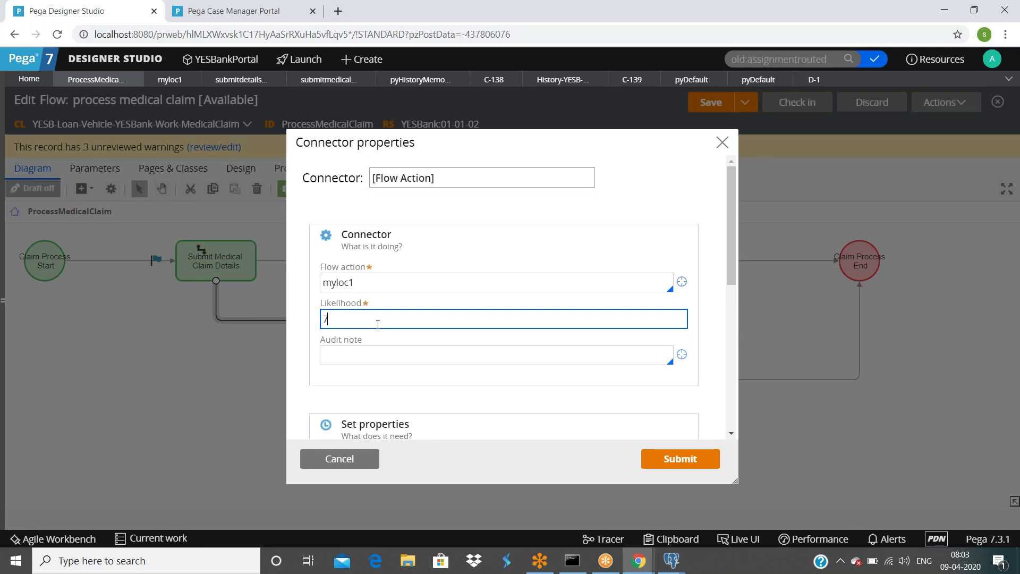
text(0)
Step: Confirm likelihood 70, run case D-3 through myloc1 and tempflowaction, then return to ProcessMedicalClaim
click(676, 456)
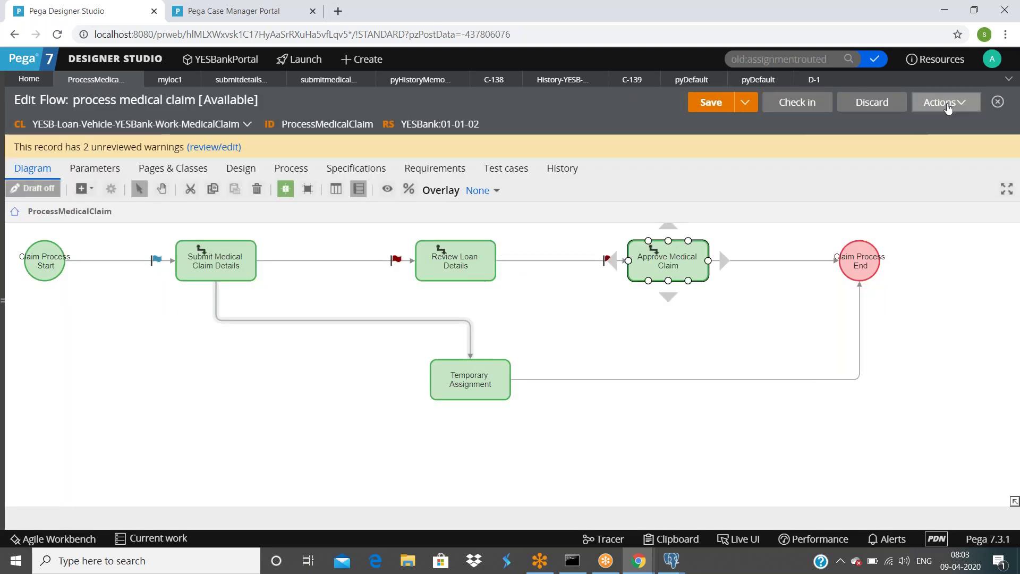
click(945, 102)
click(890, 123)
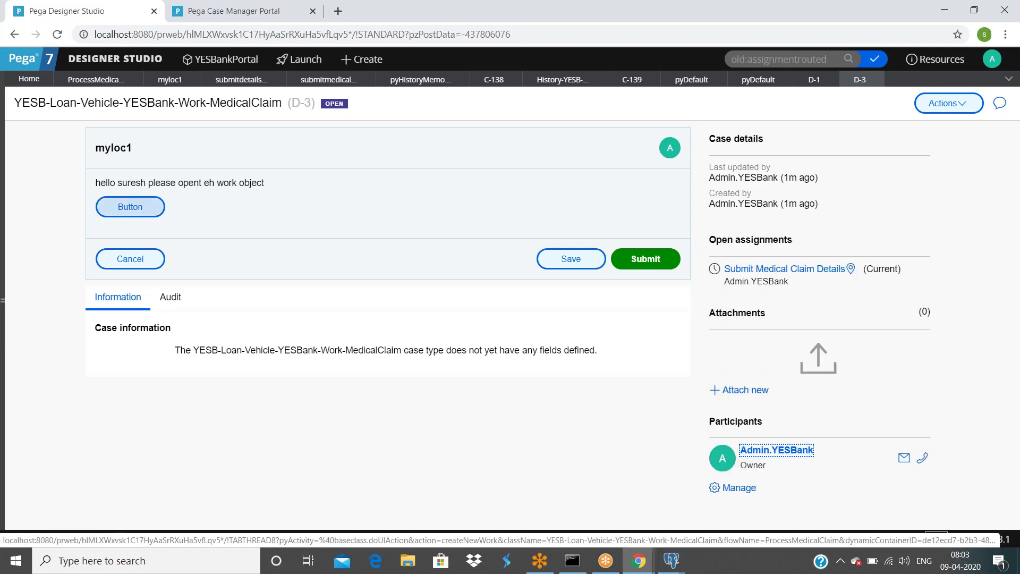
click(645, 261)
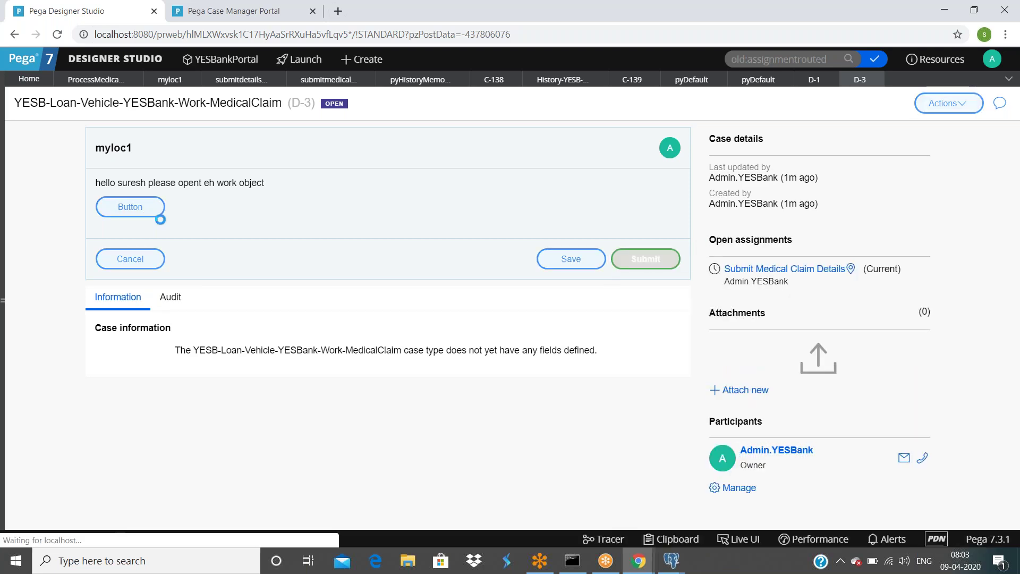
click(663, 243)
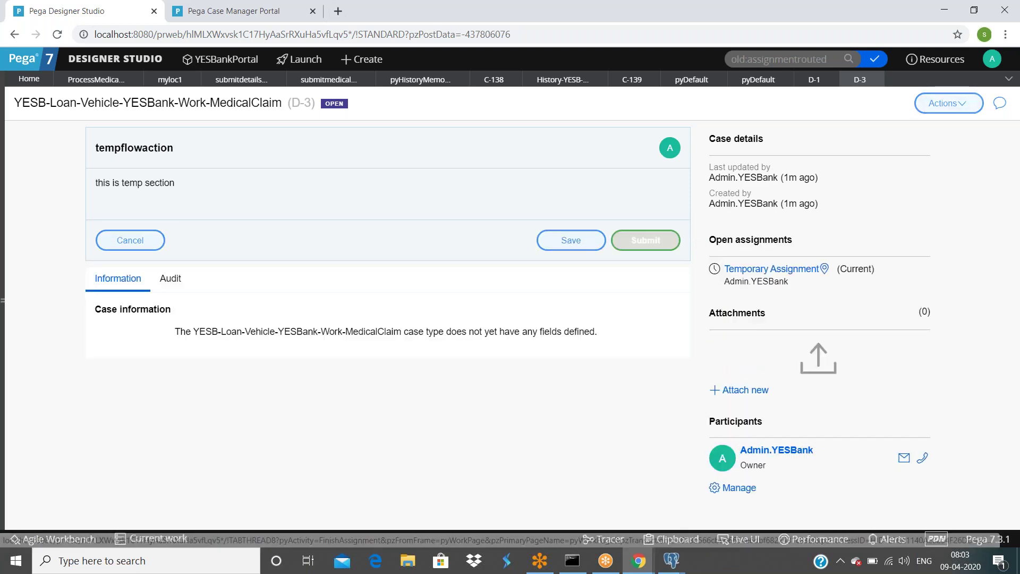
click(95, 79)
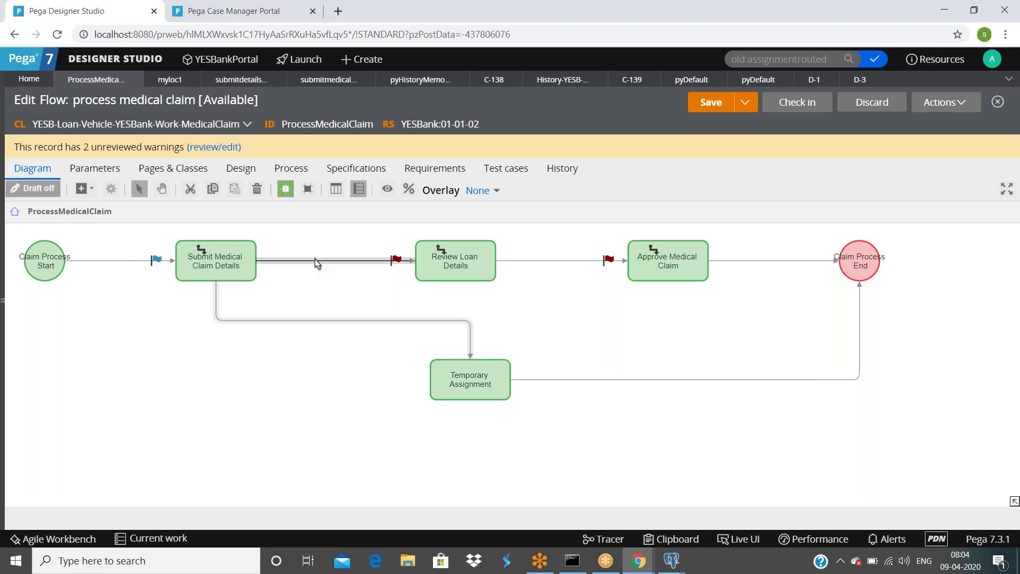
Step: Reposition shapes so Temporary Assignment sits under Submit Medical Claim Details
click(215, 247)
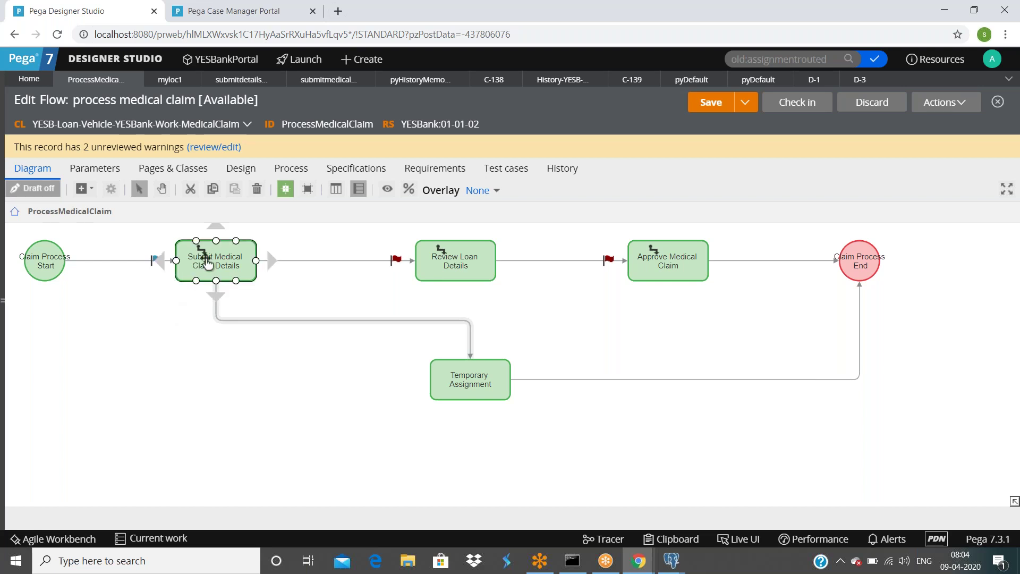
drag(206, 267, 142, 367)
click(22, 267)
drag(46, 266, 31, 364)
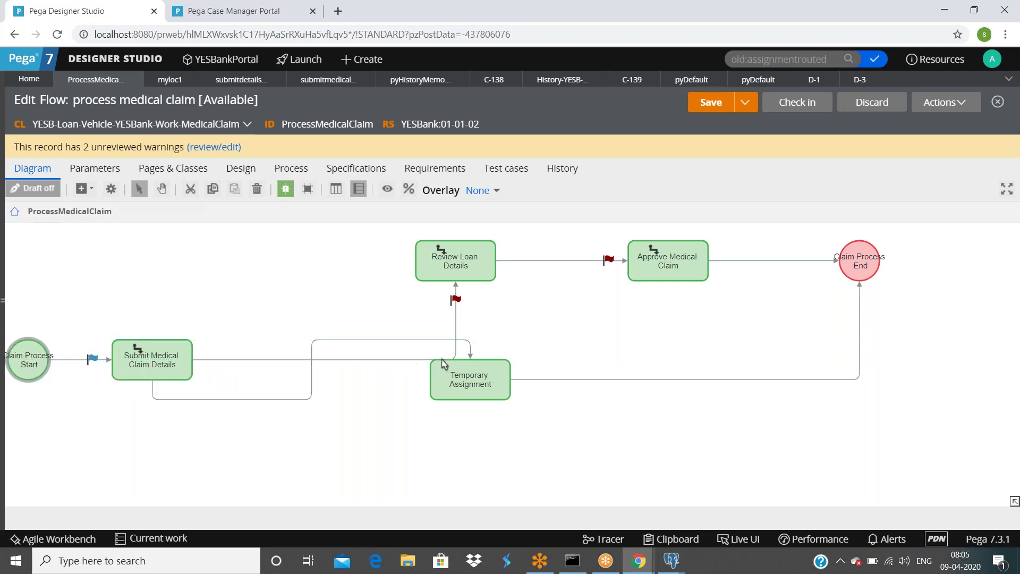
click(457, 381)
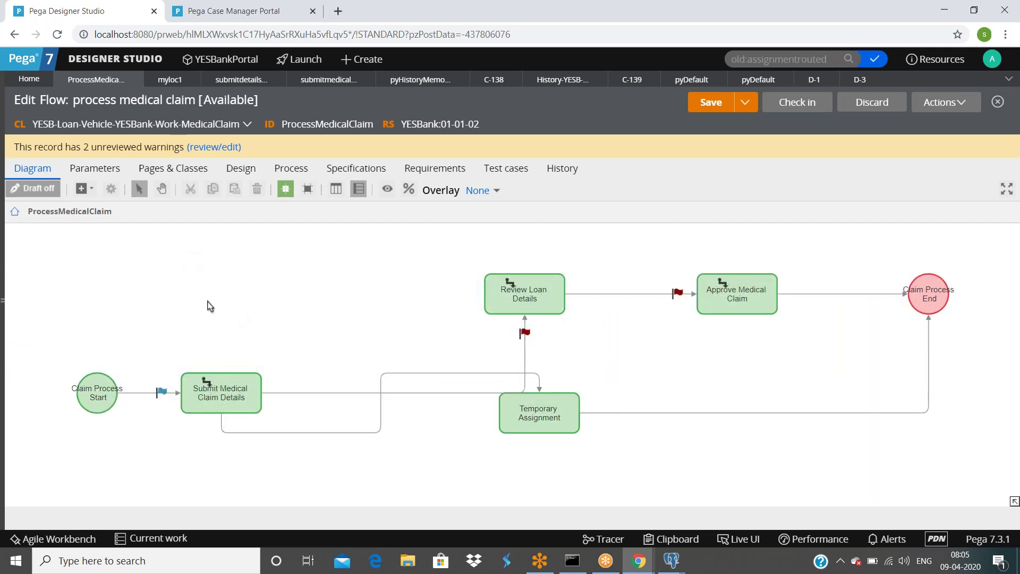
click(515, 427)
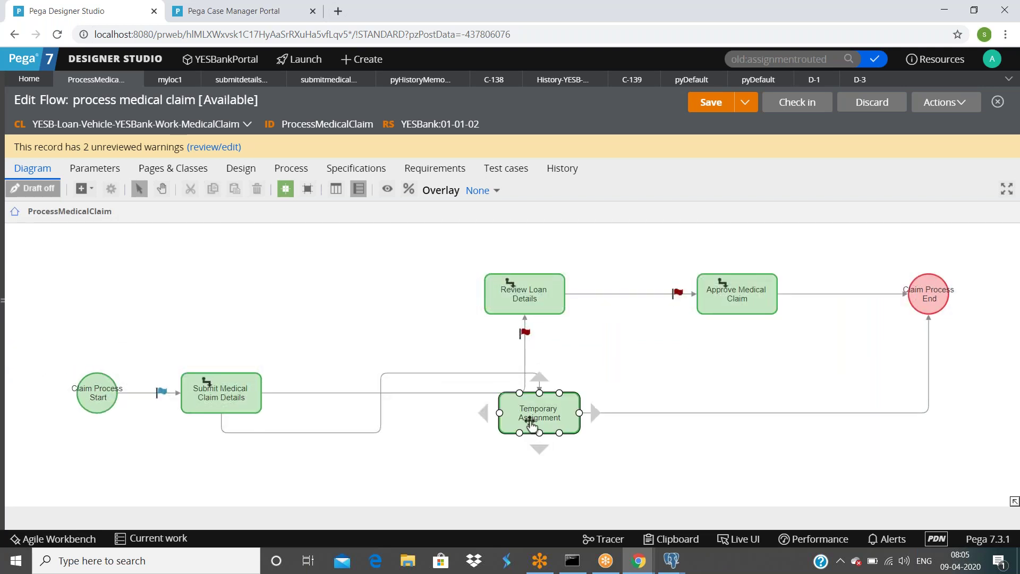
drag(515, 428, 412, 467)
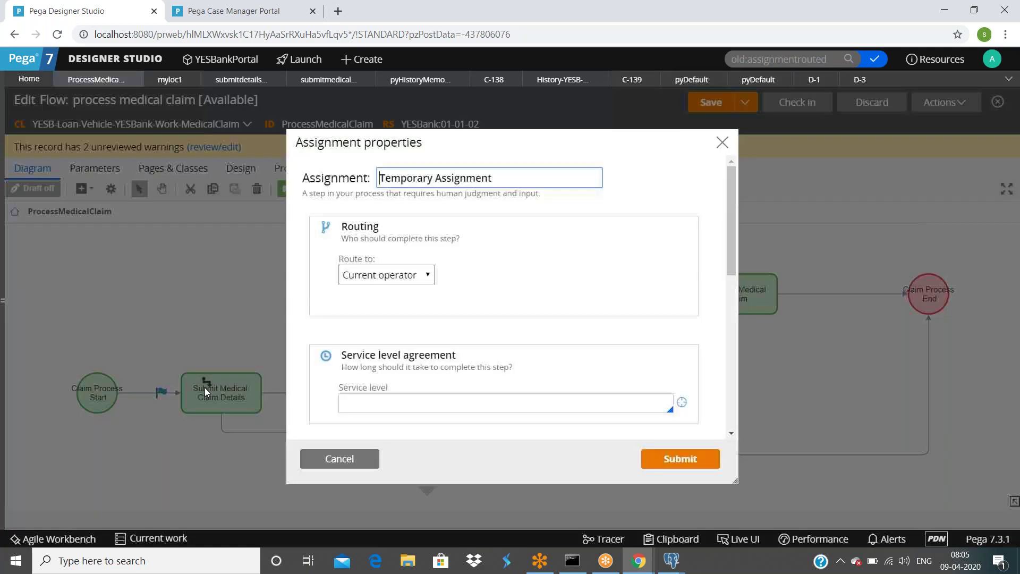
click(336, 458)
drag(227, 400, 217, 302)
drag(99, 382, 56, 282)
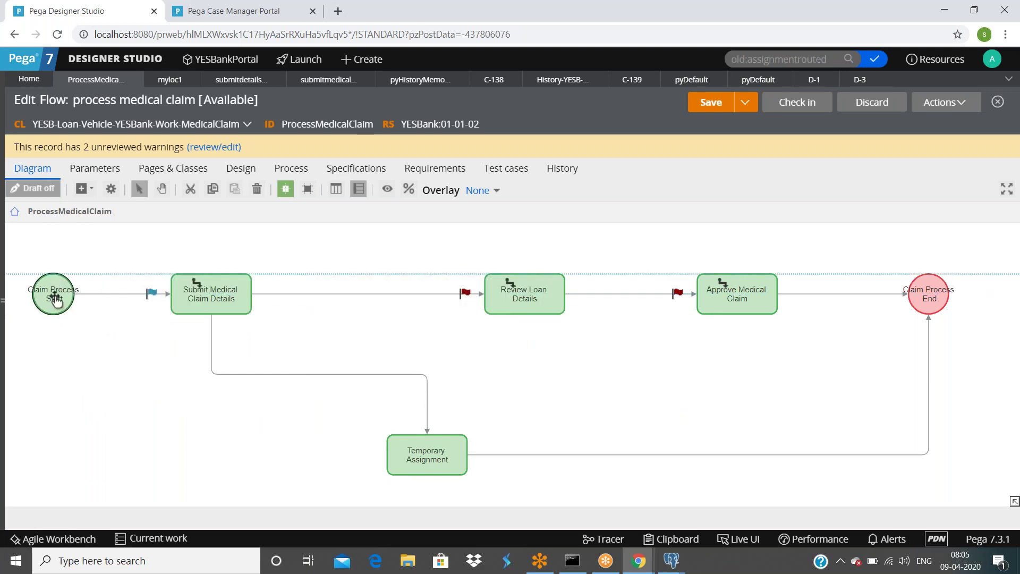
drag(407, 457, 218, 449)
Step: Shift Review Loan Details left and place the end circle below Approve Medical Claim, lower right
drag(528, 296, 501, 296)
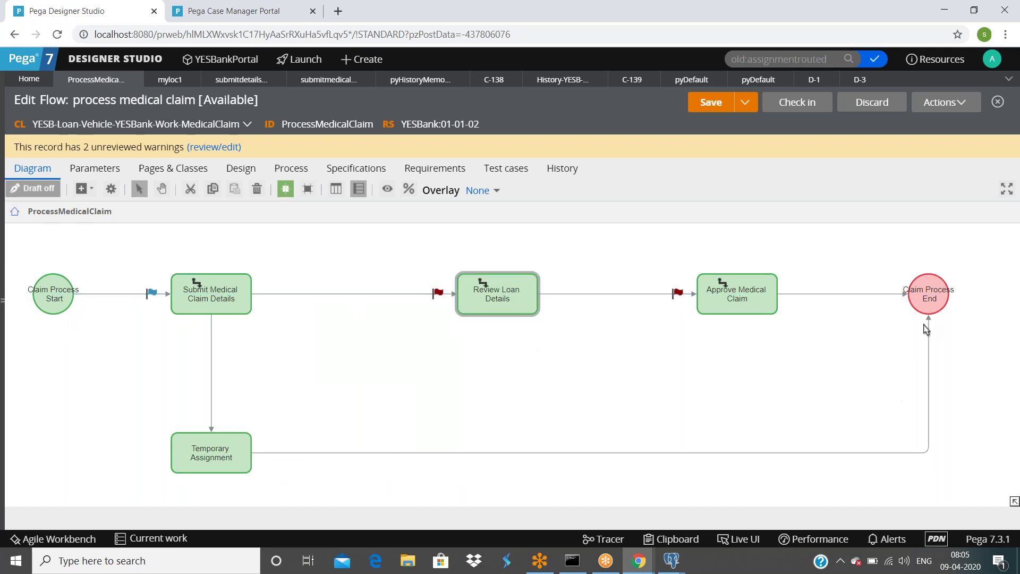
drag(929, 298, 506, 427)
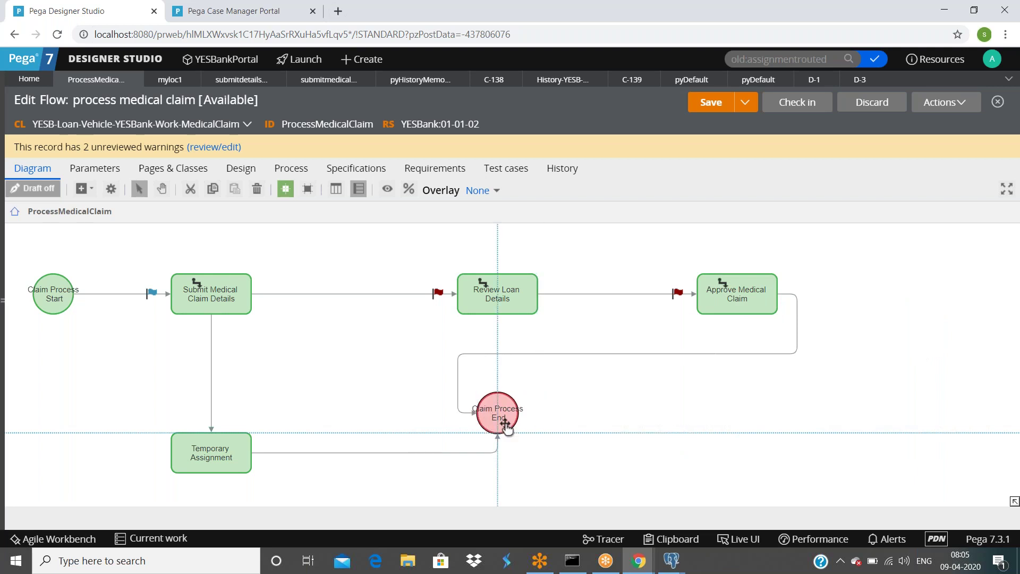
drag(505, 426, 645, 446)
Step: Save the rearranged flow and run it as a new case
double_click(212, 367)
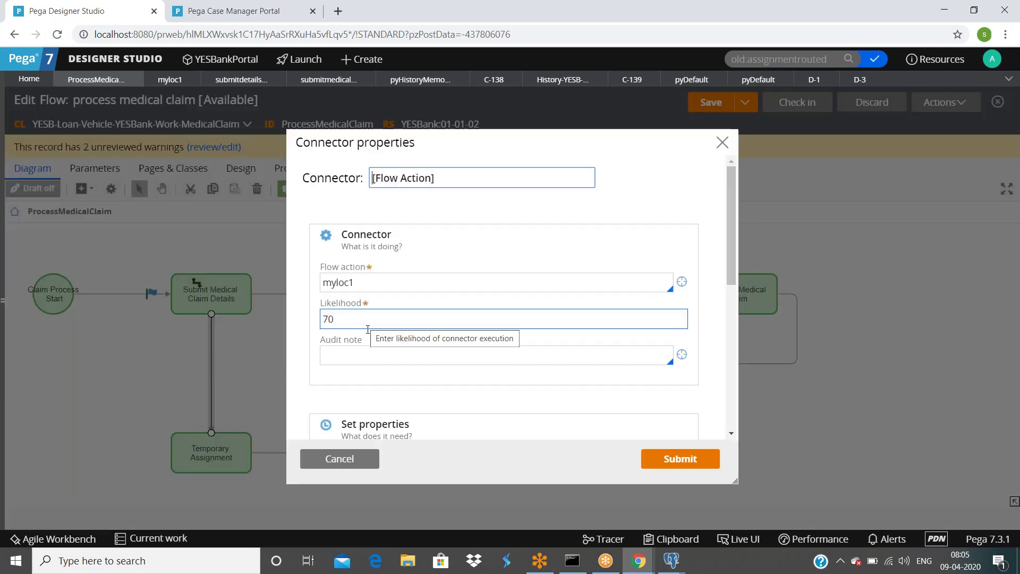
click(343, 458)
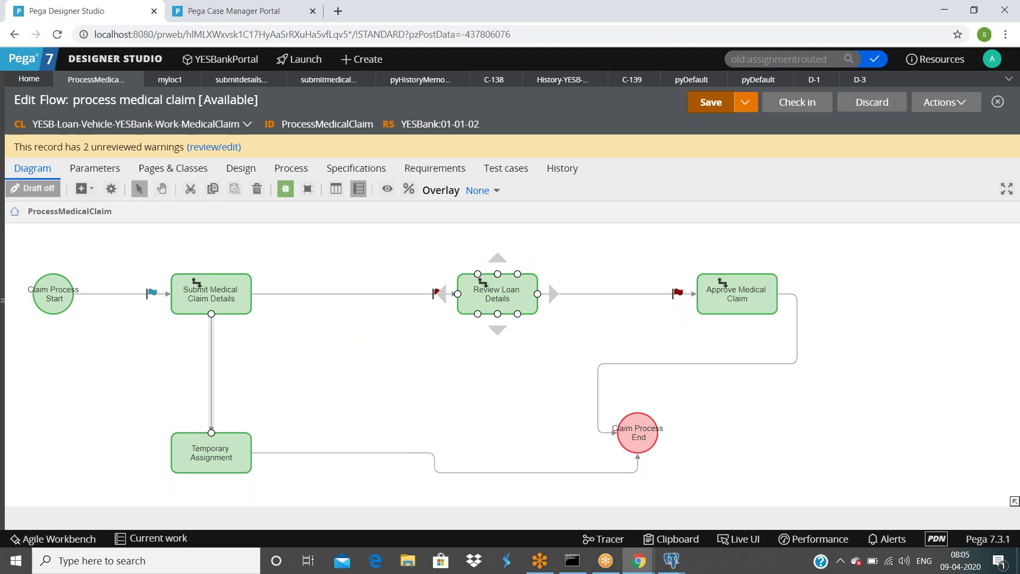
click(946, 102)
click(871, 121)
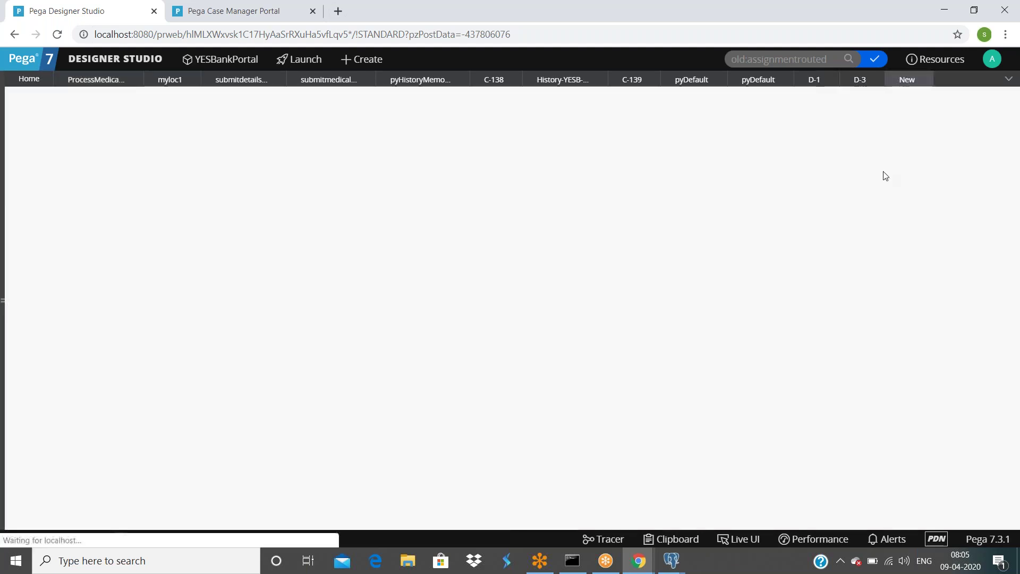
Step: Open the Clipboard Viewer for case D-4 and scroll through the pyWorkPage properties
click(685, 540)
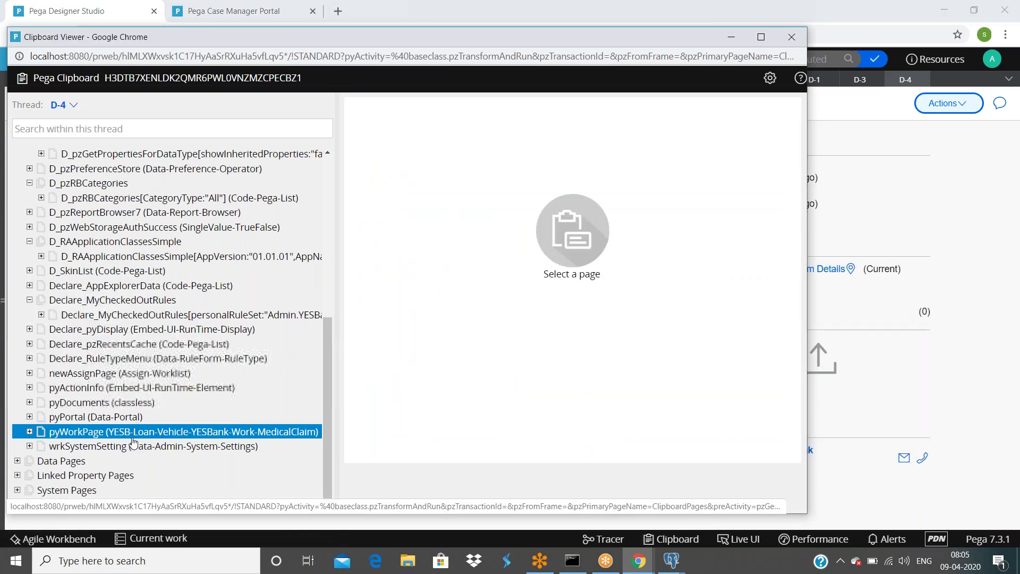
scroll(583, 310, down, 10)
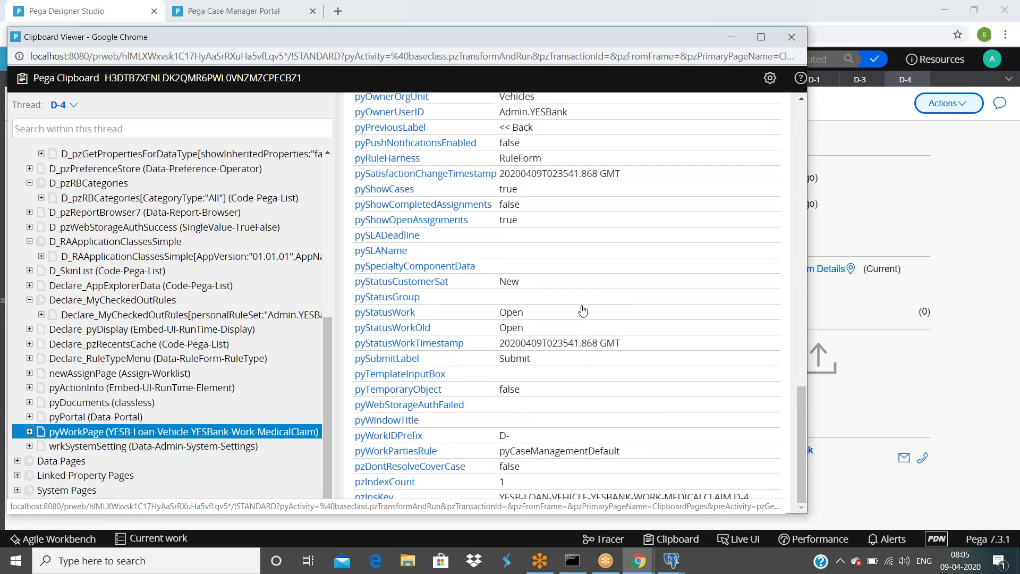
scroll(583, 311, up, 3)
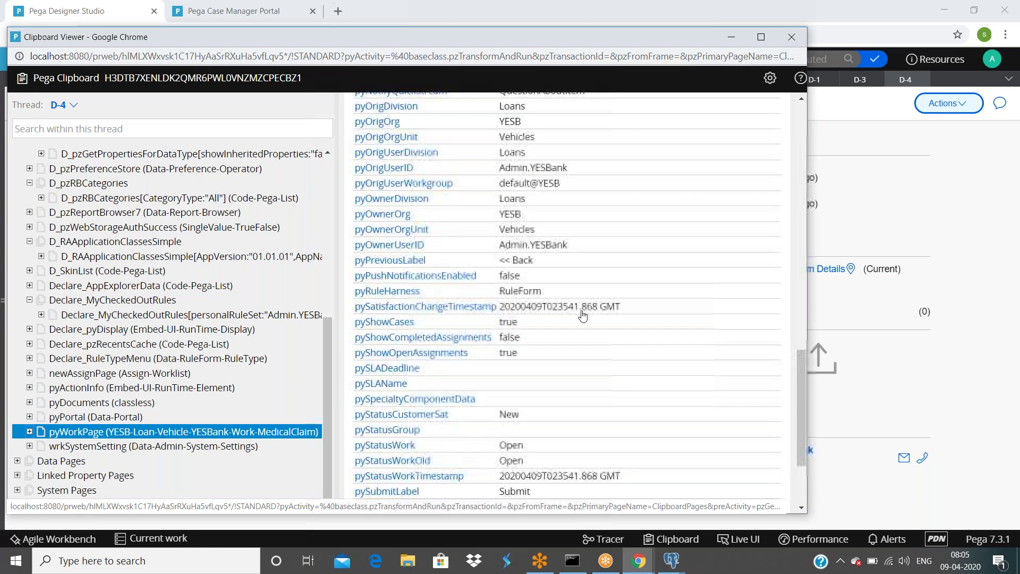
scroll(582, 315, up, 4)
scroll(583, 315, up, 2)
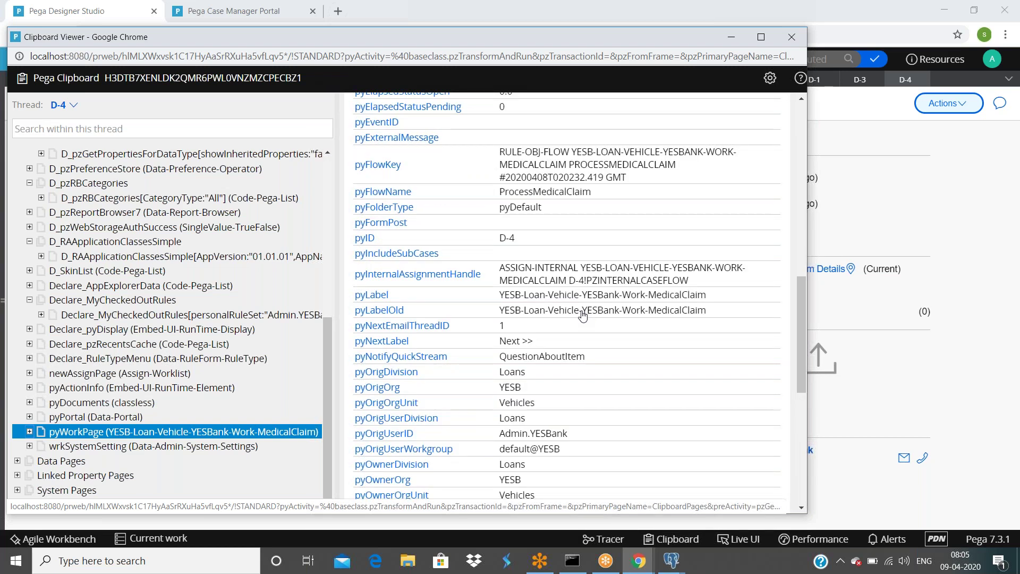
scroll(583, 315, up, 10)
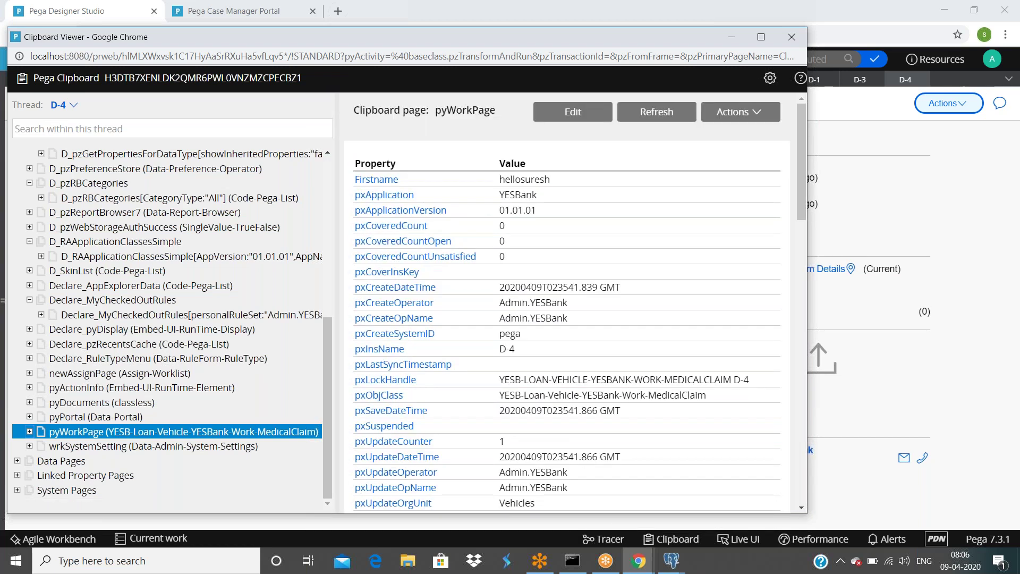
Step: Resize and reposition the Clipboard window, scroll further, then switch back to case D-4
drag(585, 27, 585, 111)
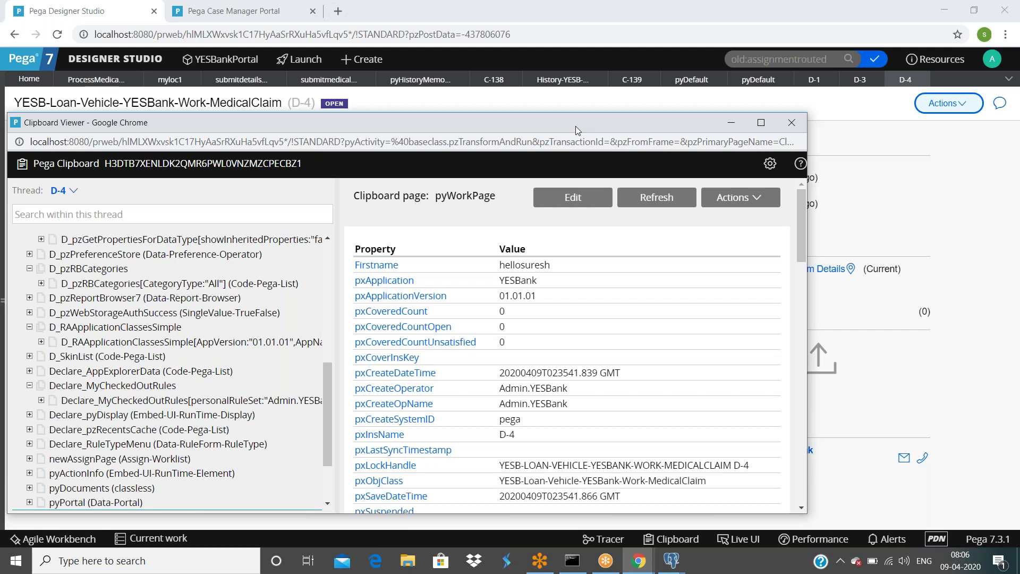
drag(575, 126, 608, 64)
scroll(540, 380, down, 8)
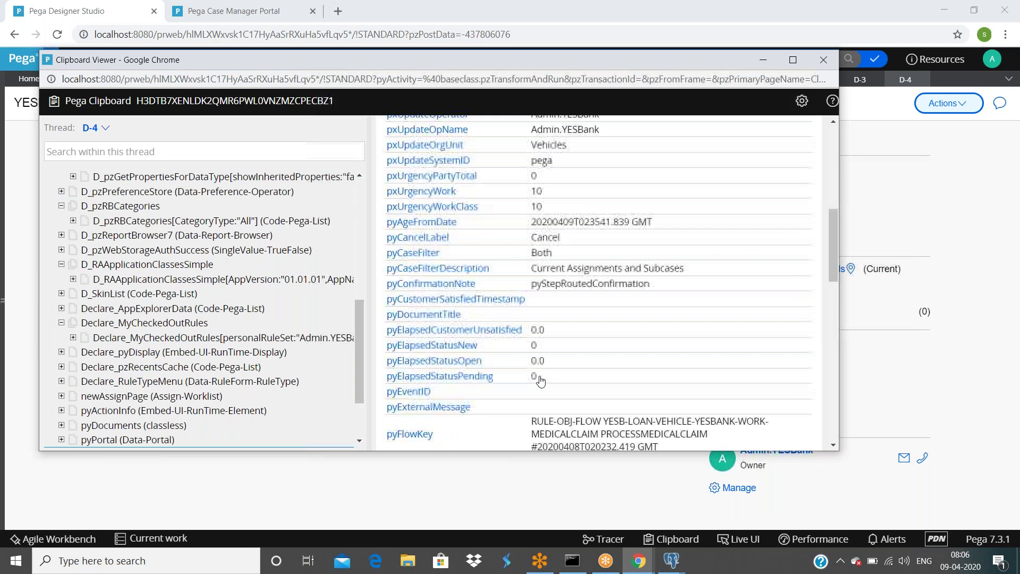
scroll(541, 380, down, 6)
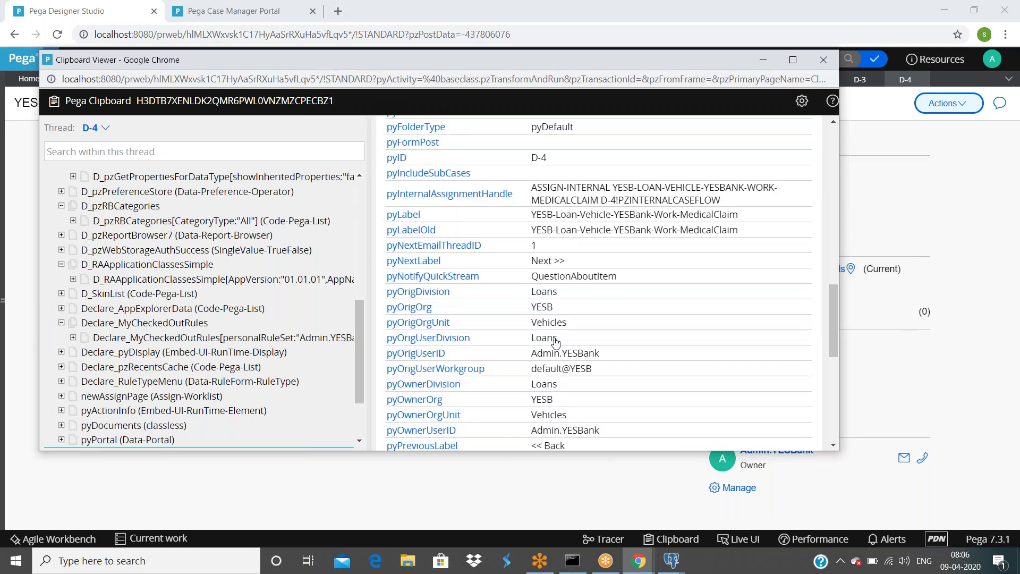
key(alt+Tab)
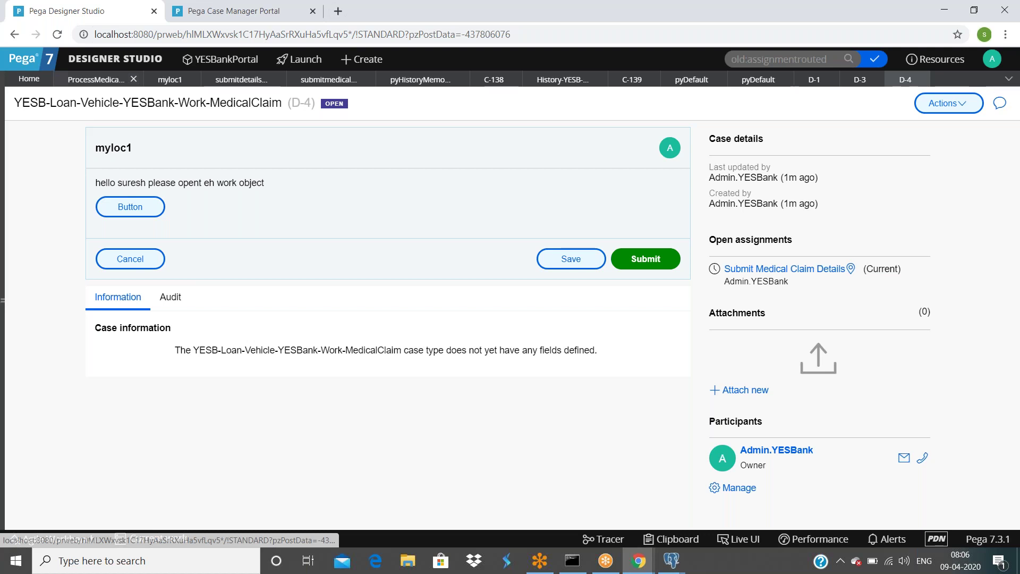
Step: Check the ProcessMedicalClaim diagram, then raise the Clipboard Viewer and expand pxFlow
click(96, 79)
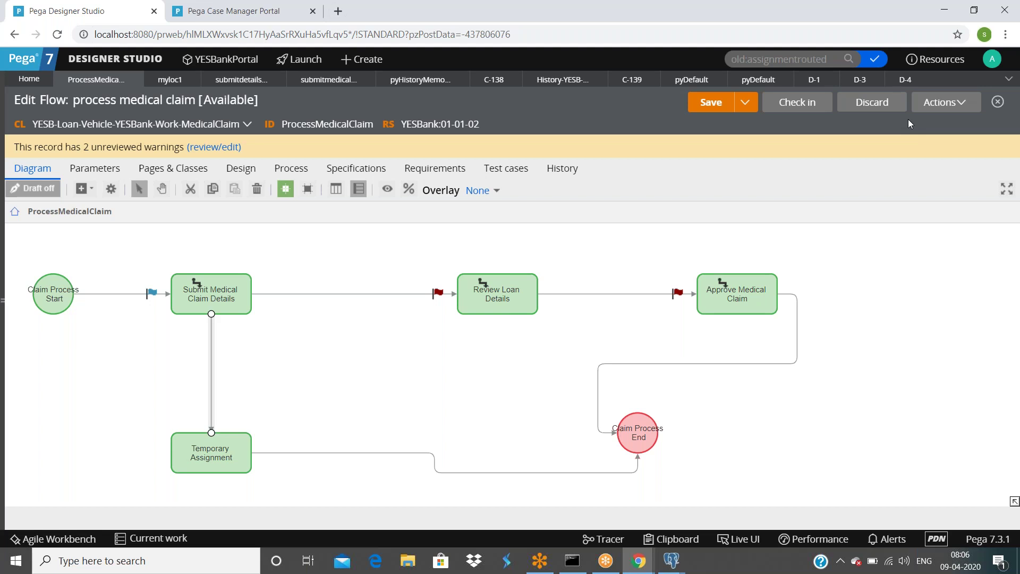
click(911, 79)
click(607, 565)
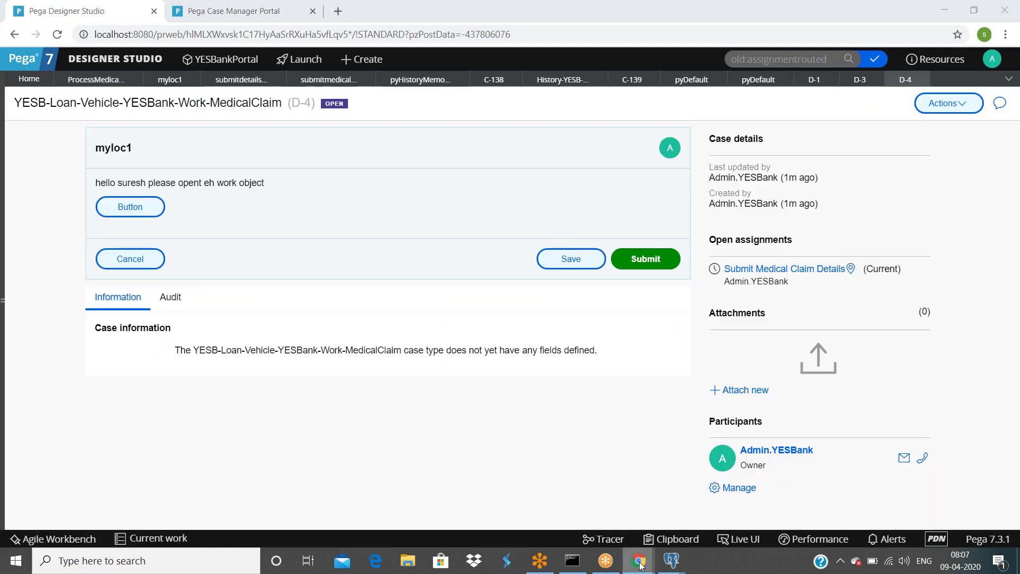
mouse_move(639, 565)
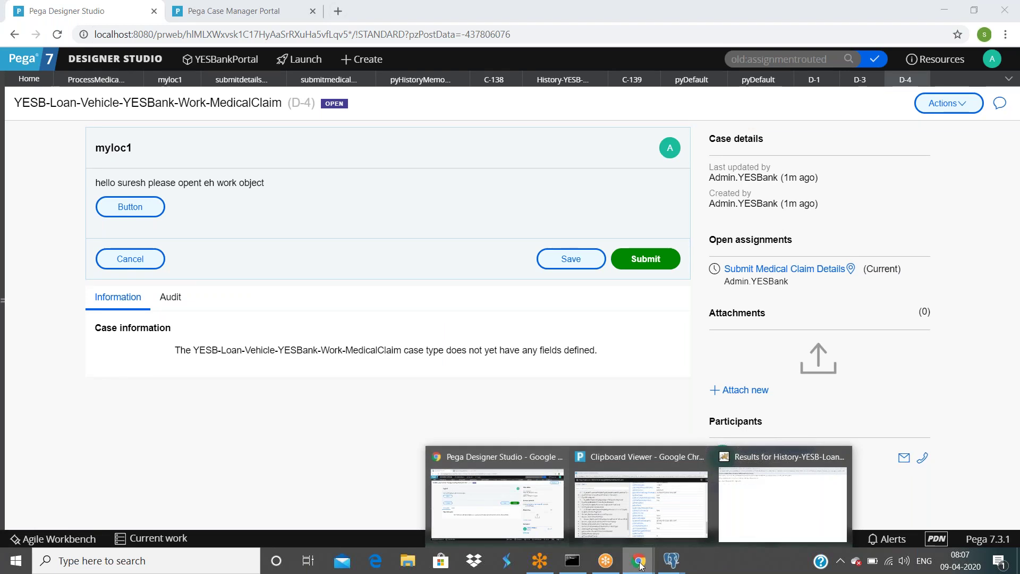
click(641, 502)
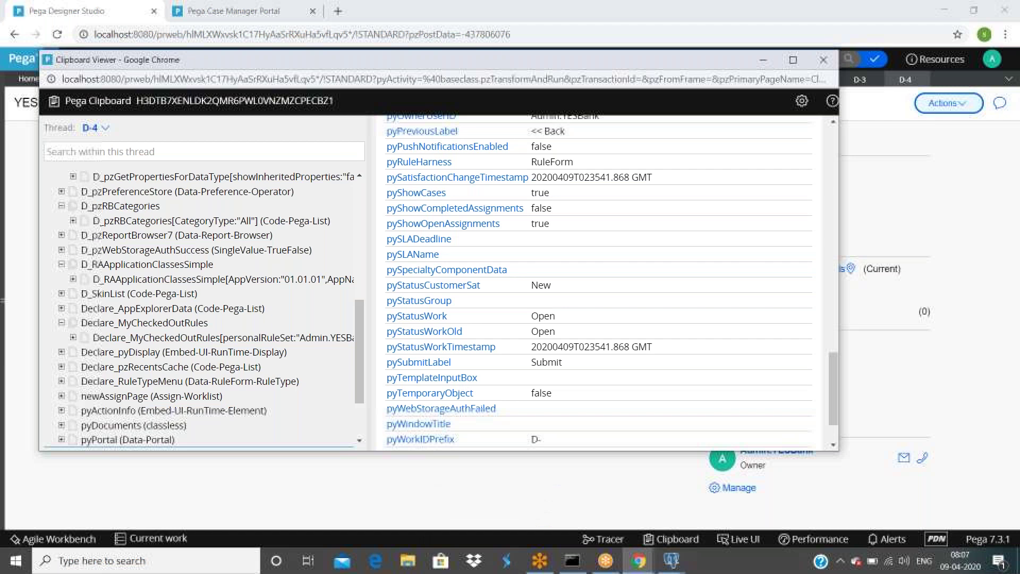
scroll(109, 256, down, 5)
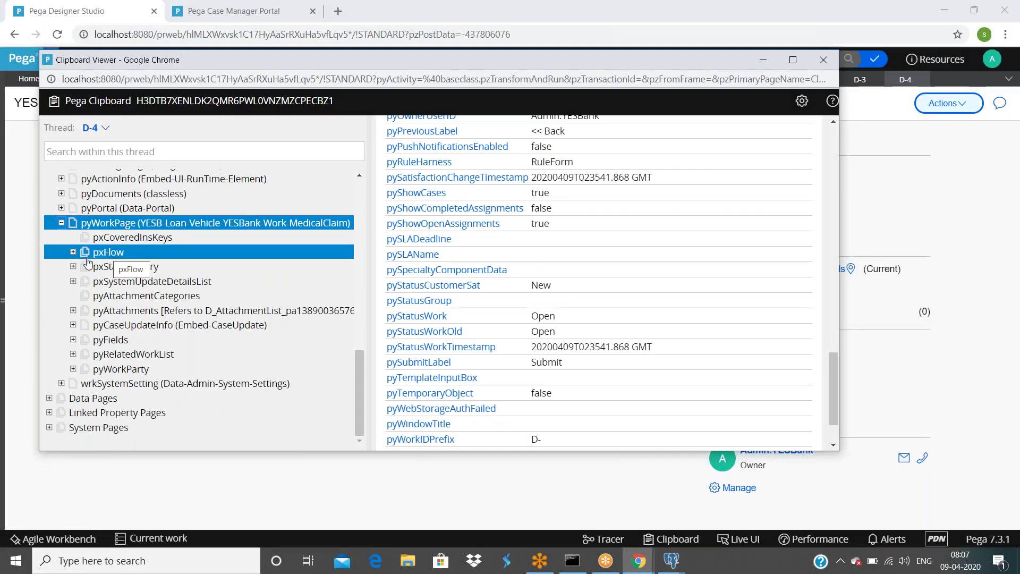
click(73, 252)
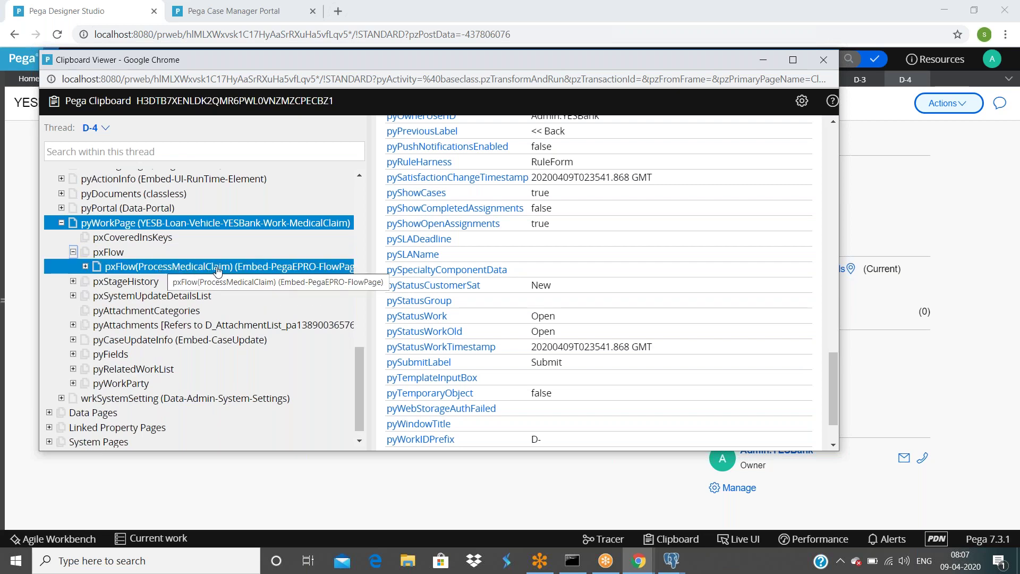
Step: Submit case D-4's current assignment and bring the Clipboard Viewer back up
key(alt+Tab)
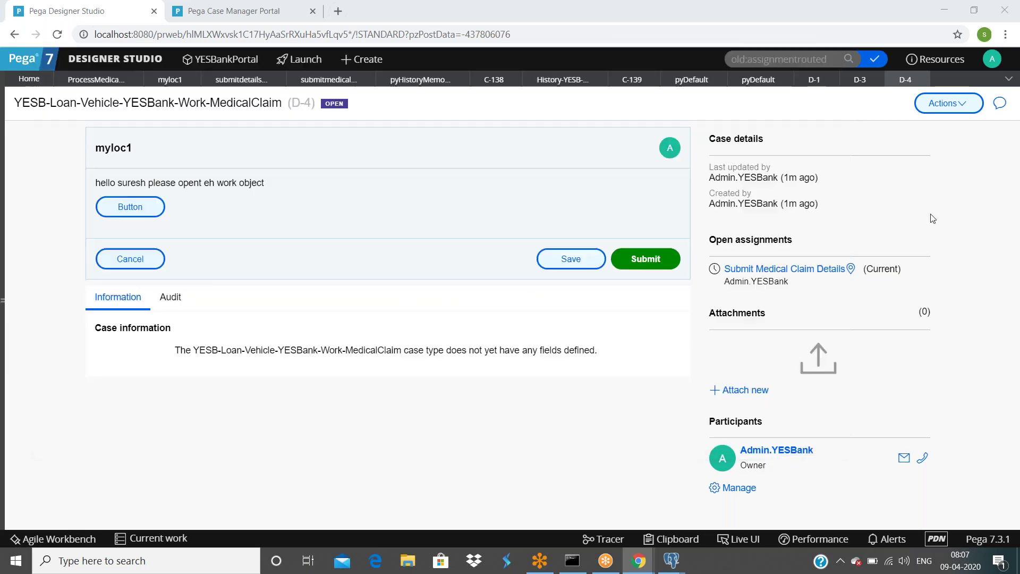
click(652, 257)
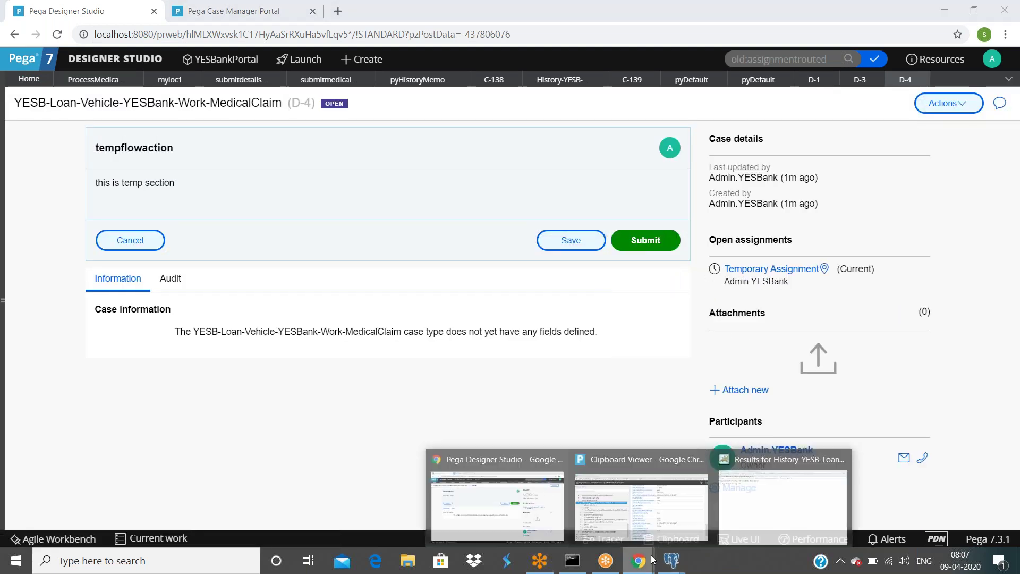
click(659, 521)
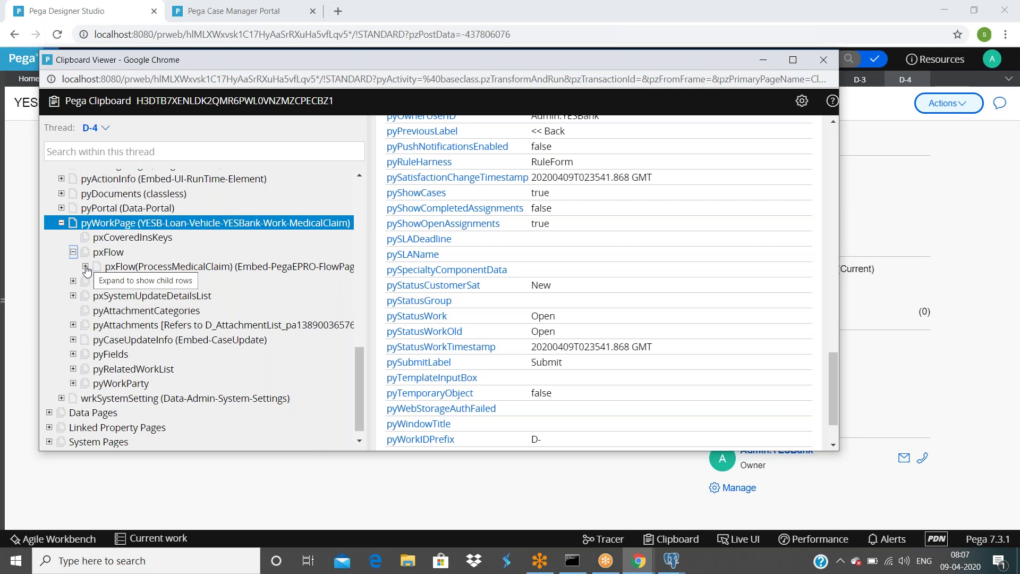
Step: Expand pxFlow(ProcessMedicalClaim) and check its pyFlowPath, pyFlowParameters and pyContexts entries
click(85, 267)
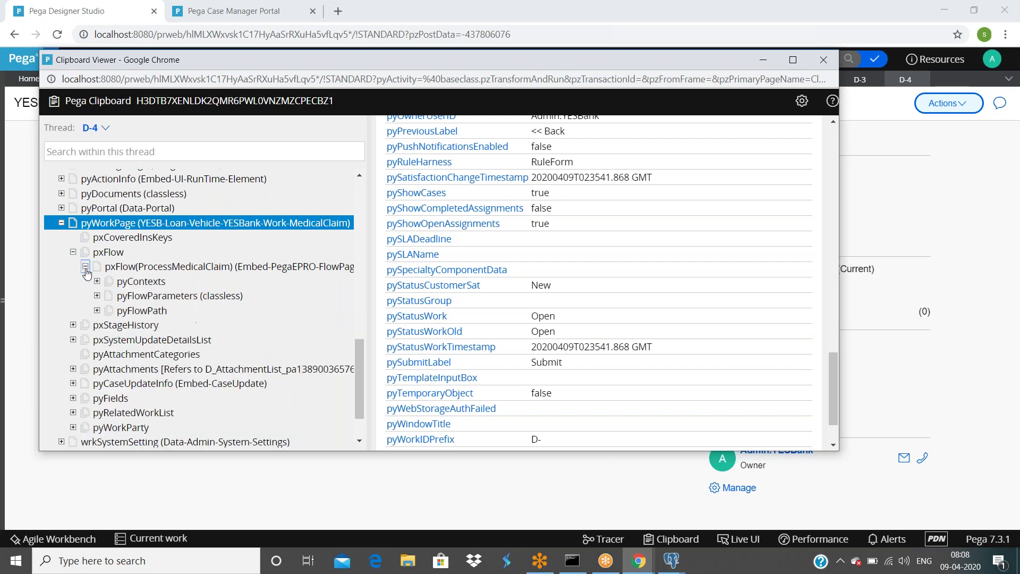
click(171, 271)
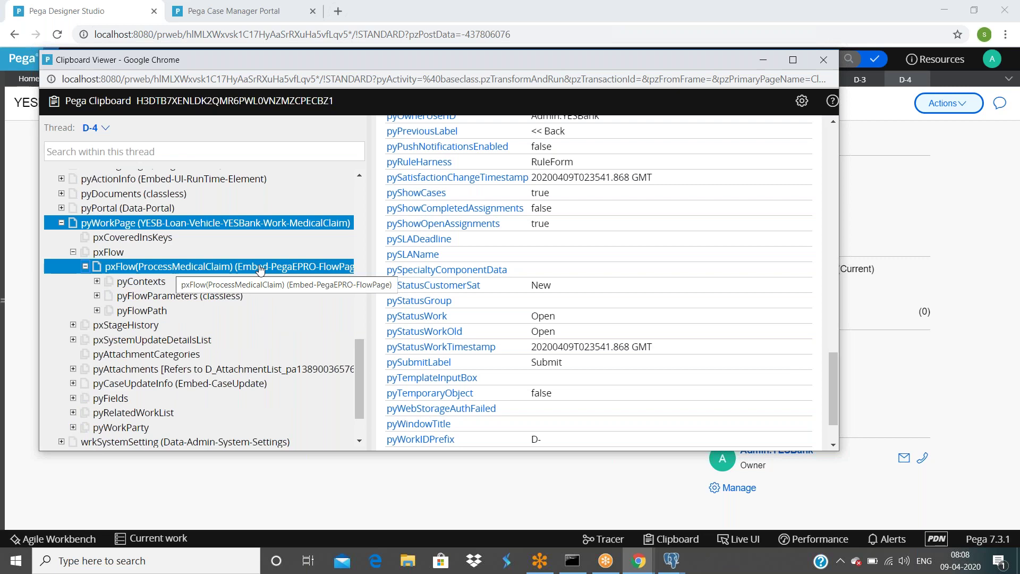
click(96, 310)
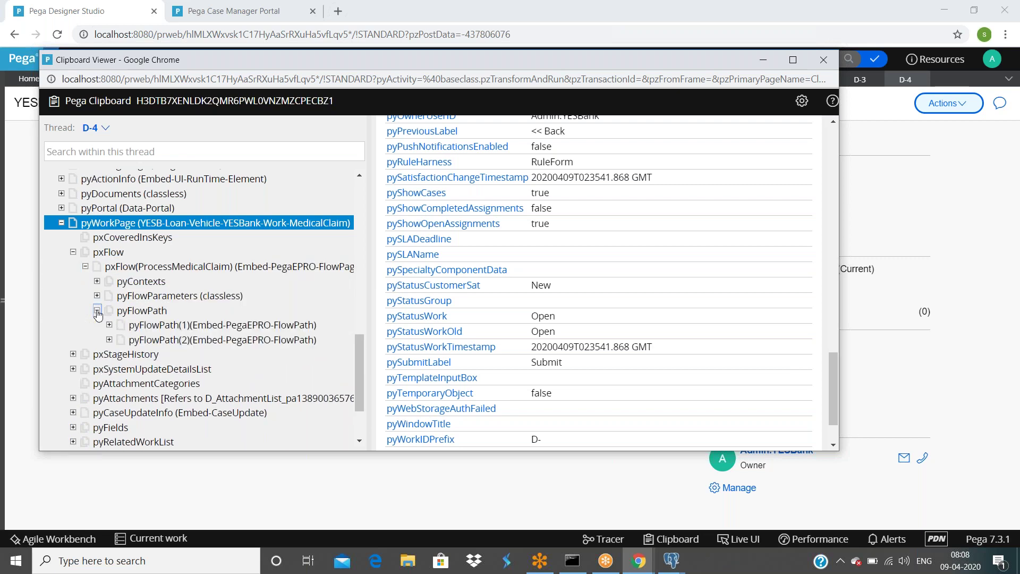
click(97, 312)
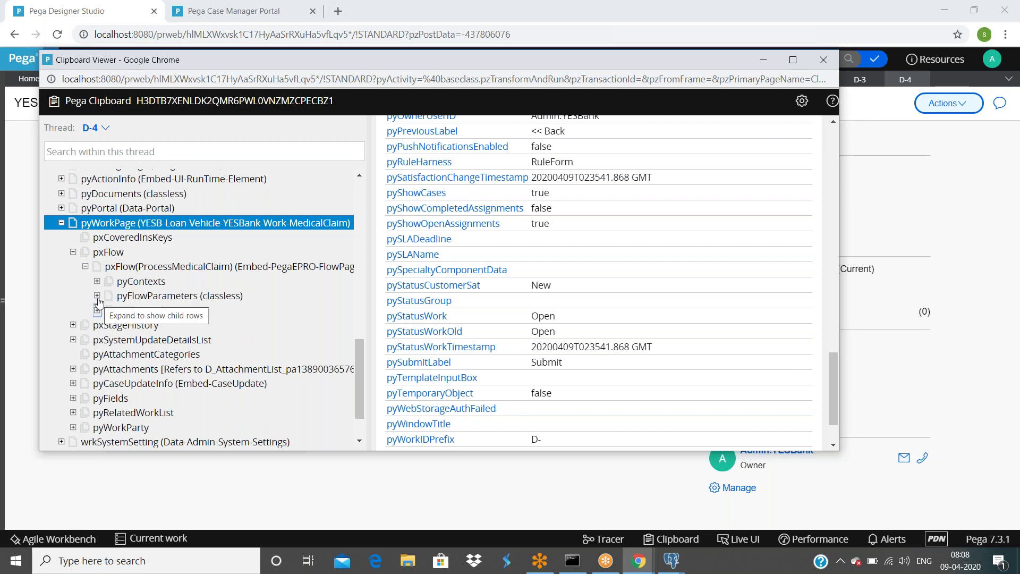
click(99, 302)
click(97, 283)
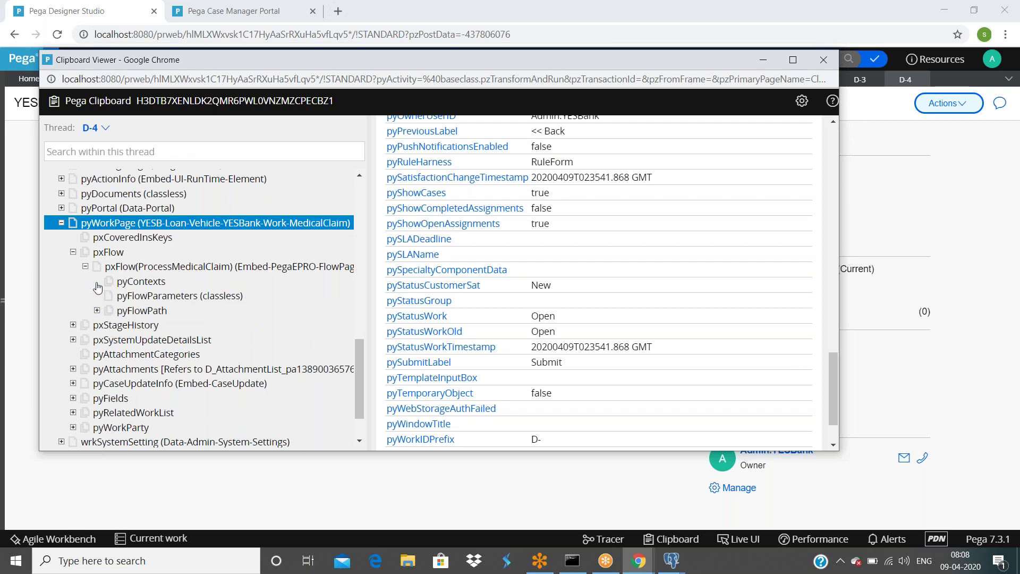
click(85, 267)
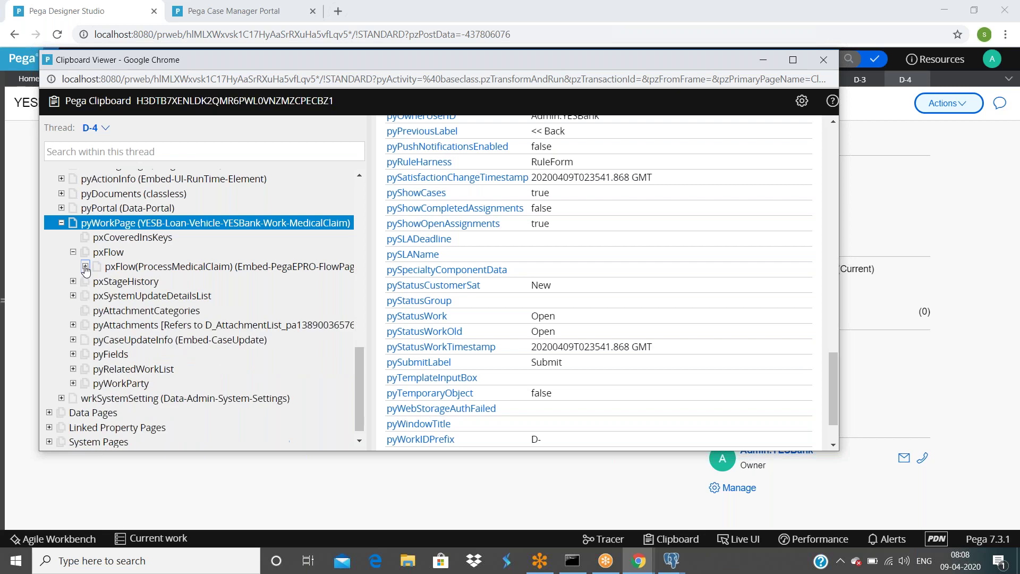
click(101, 270)
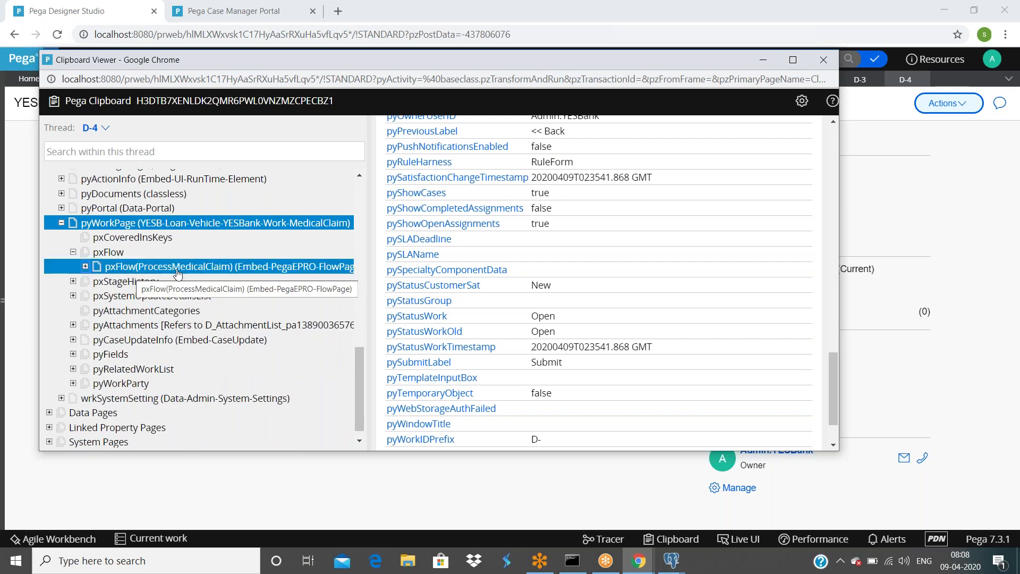
click(118, 253)
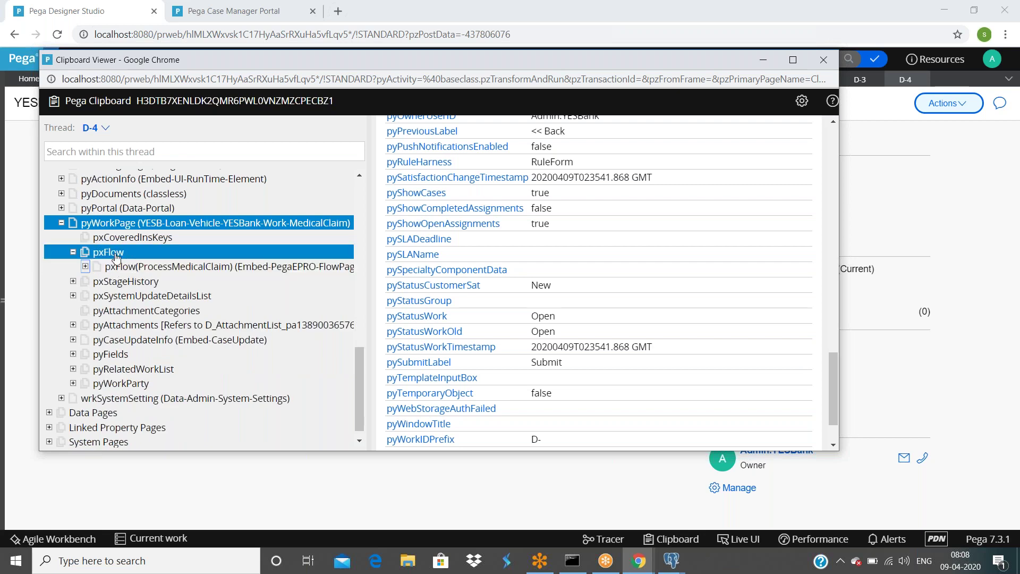
click(119, 270)
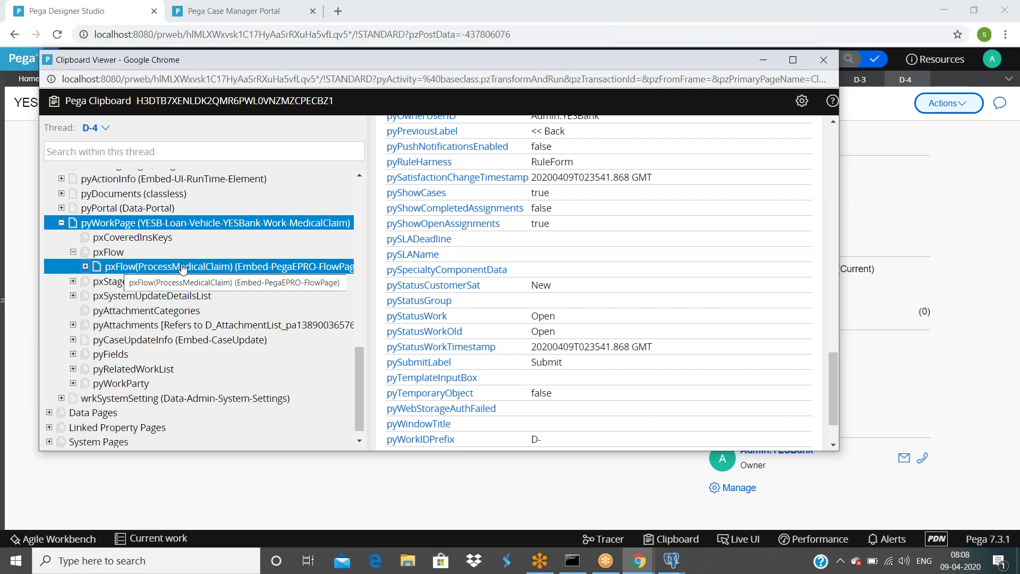
Step: Display the pxFlow(ProcessMedicalClaim) page's properties and scroll through them
click(156, 271)
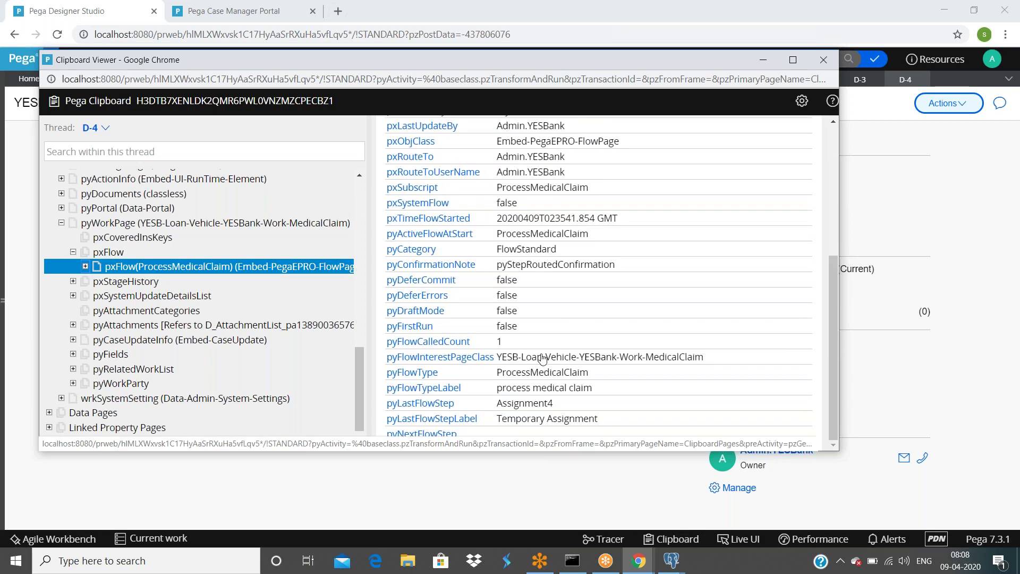
scroll(542, 360, up, 1)
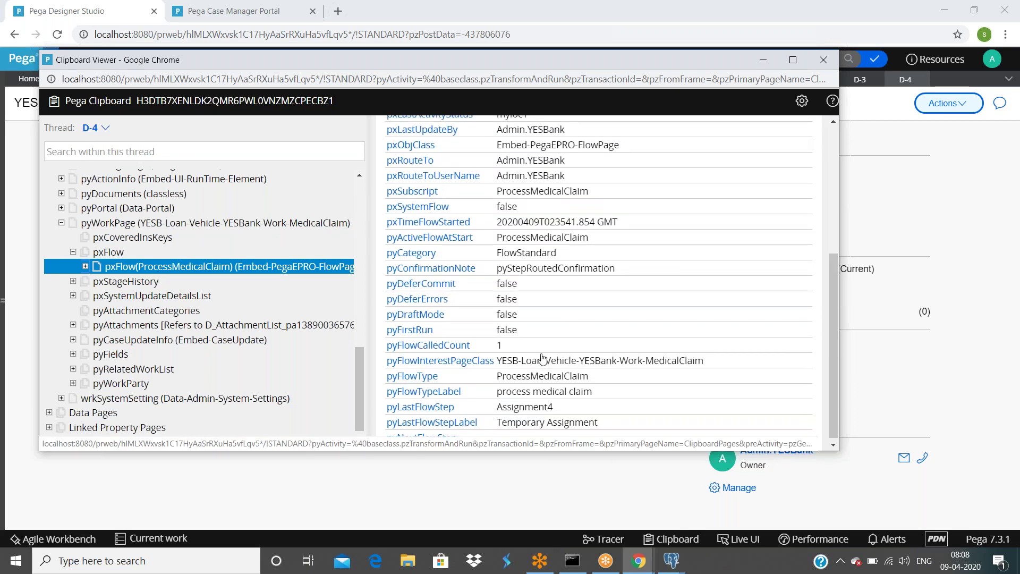
scroll(542, 359, up, 10)
scroll(422, 352, down, 1)
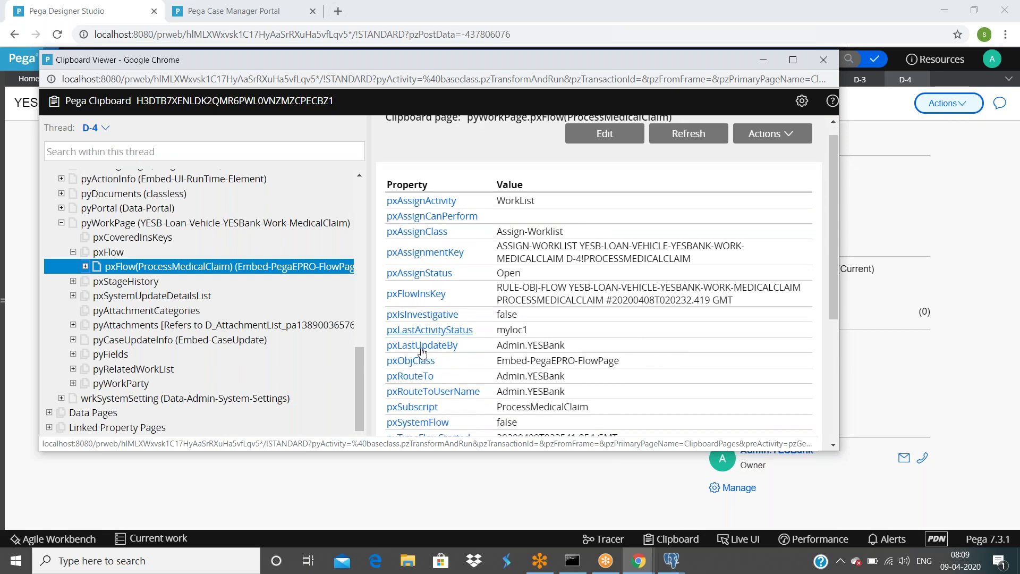
scroll(422, 352, up, 1)
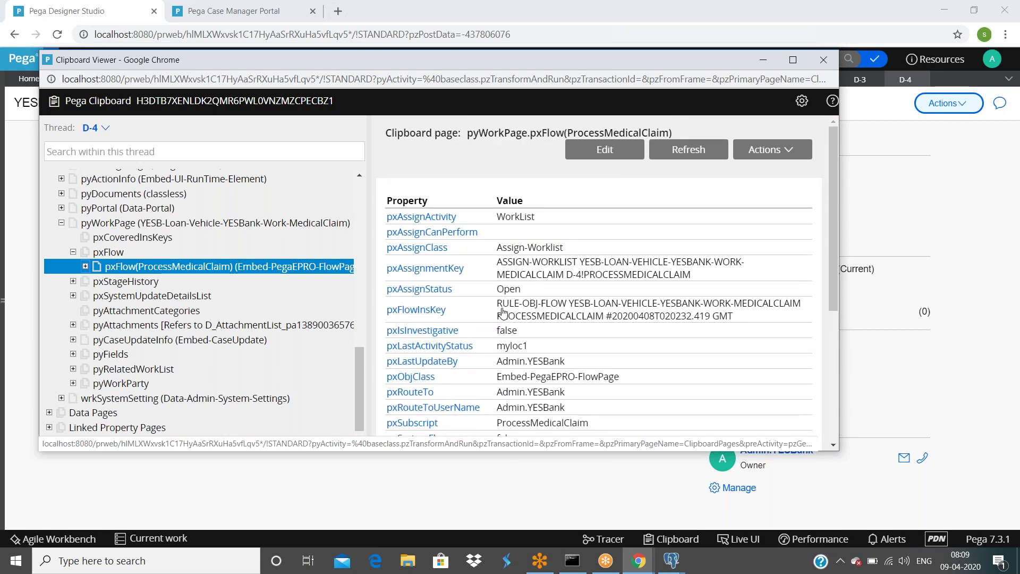
scroll(503, 312, down, 1)
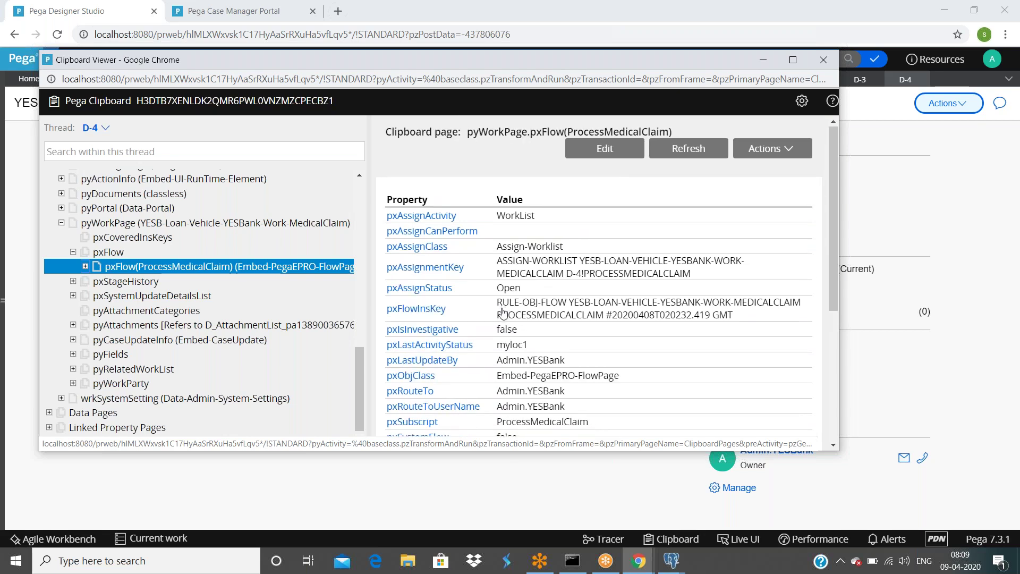
scroll(504, 313, down, 4)
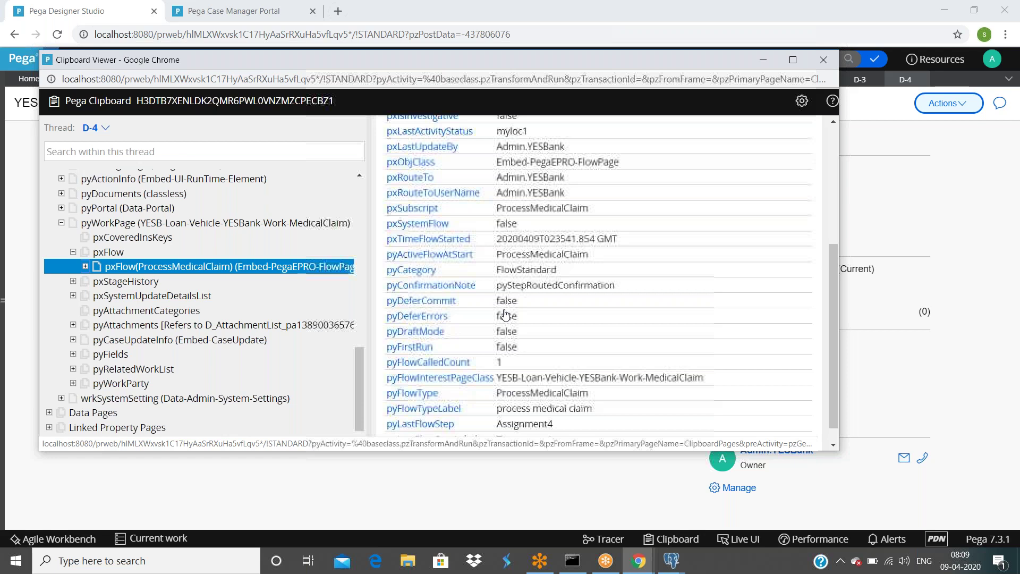
Step: Reload the properties, confirm pyLastFlowStep is Assignment4 (Temporary Assignment), and return to the case page
click(223, 264)
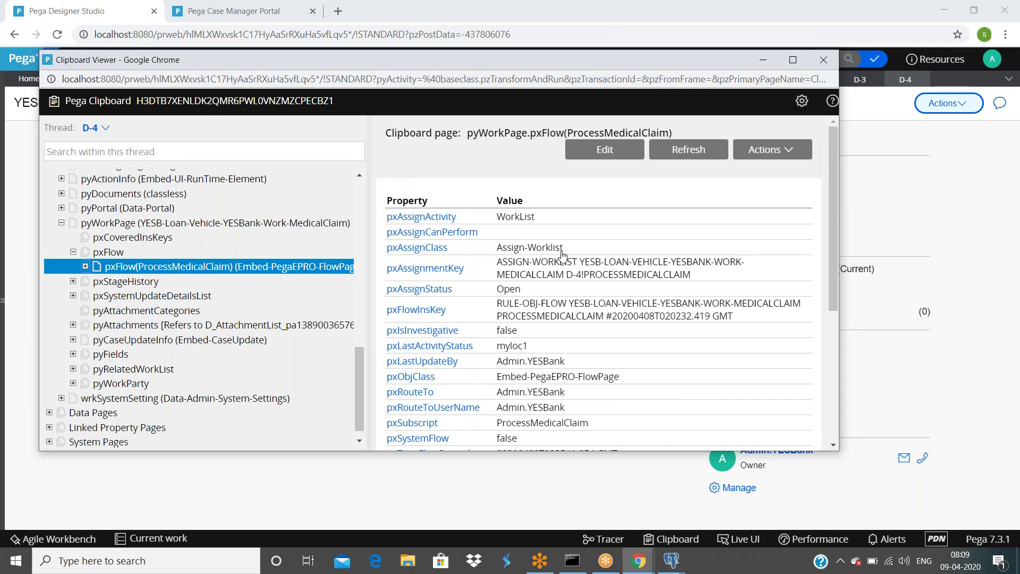
scroll(563, 255, down, 1)
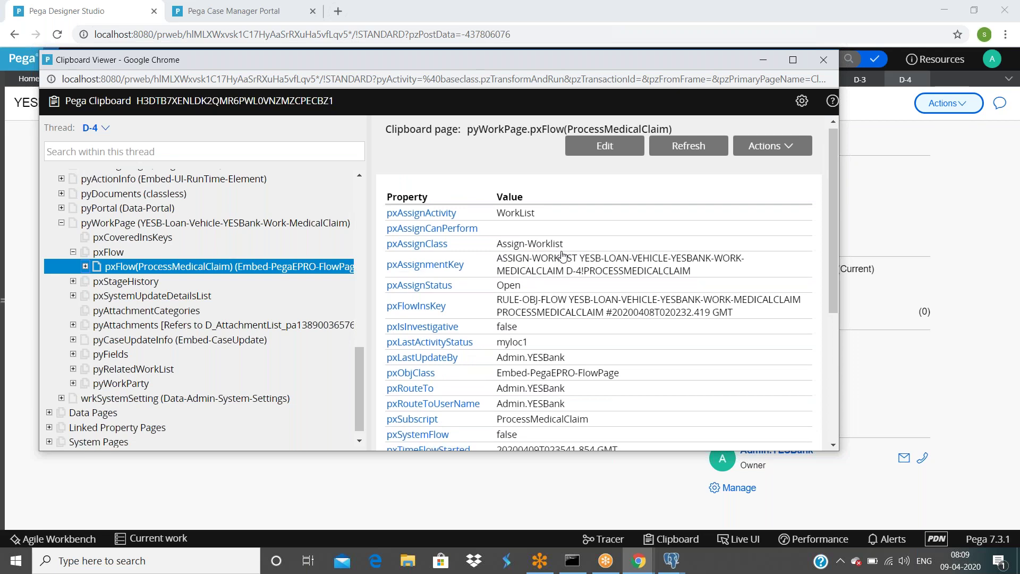
scroll(563, 255, down, 1)
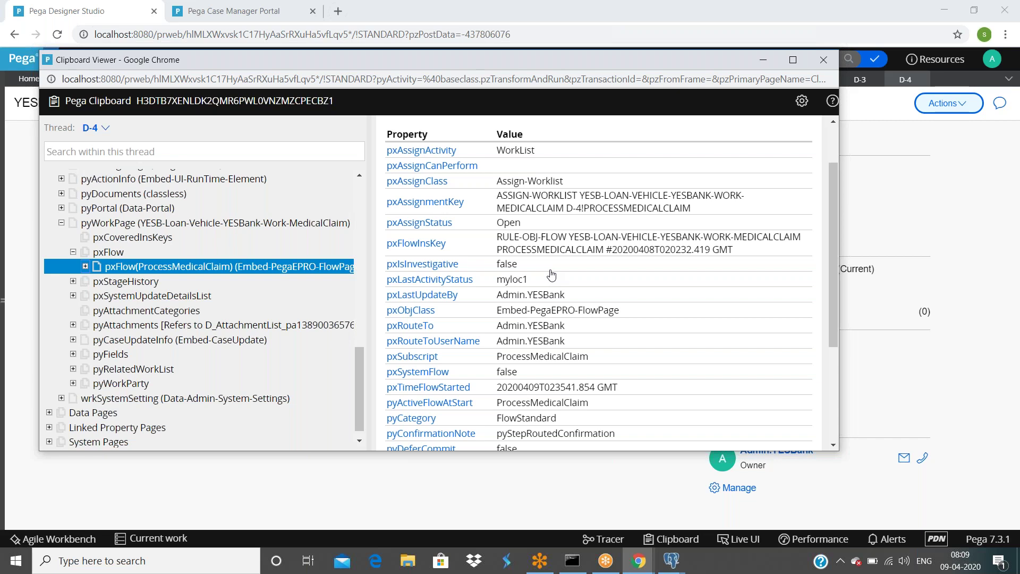
scroll(551, 274, down, 1)
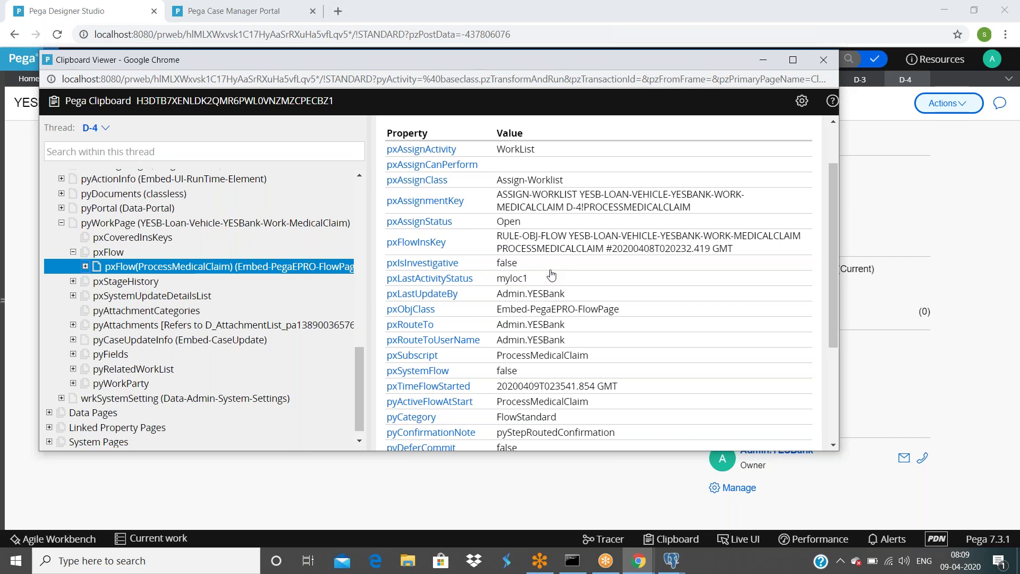
scroll(551, 274, down, 1)
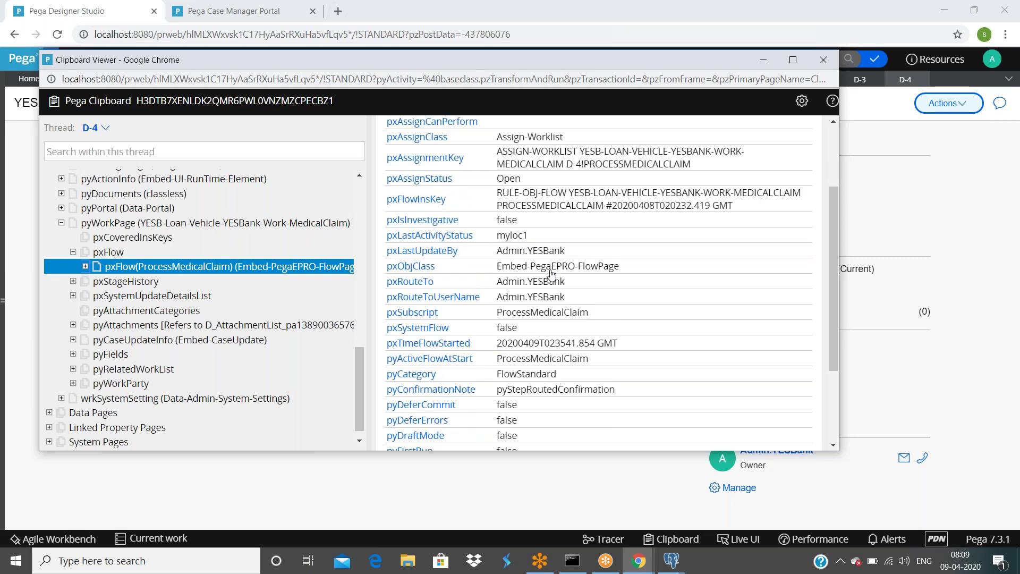
scroll(551, 274, down, 3)
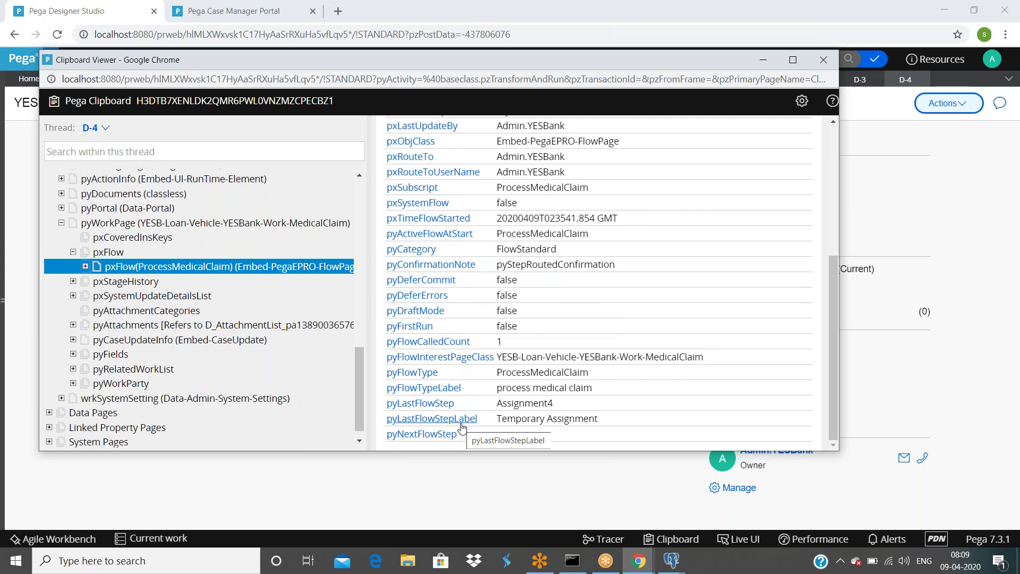
click(471, 489)
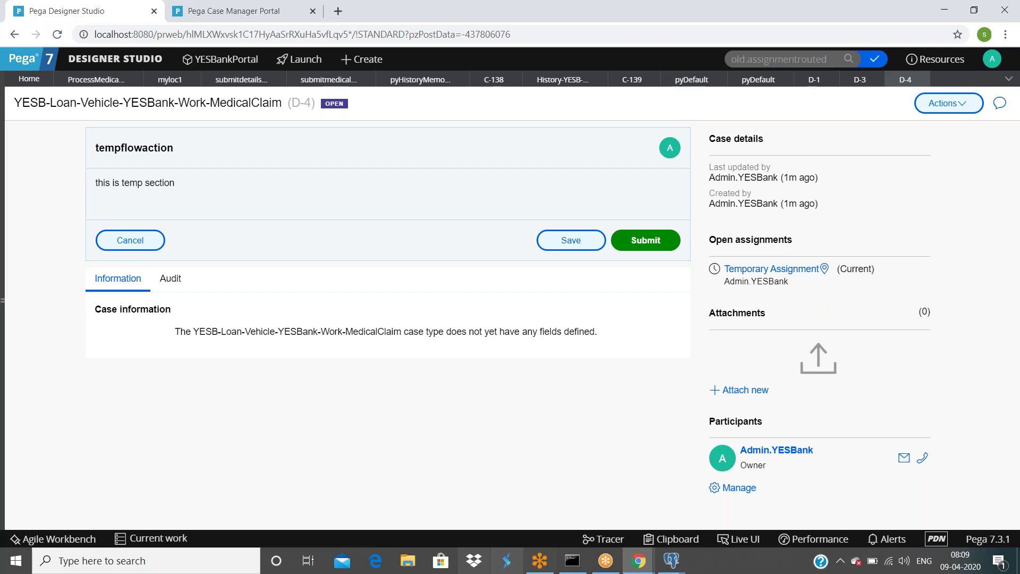
Step: Dismiss the Connector properties and run the process medical claim flow to create case D-5
mouse_move(685, 529)
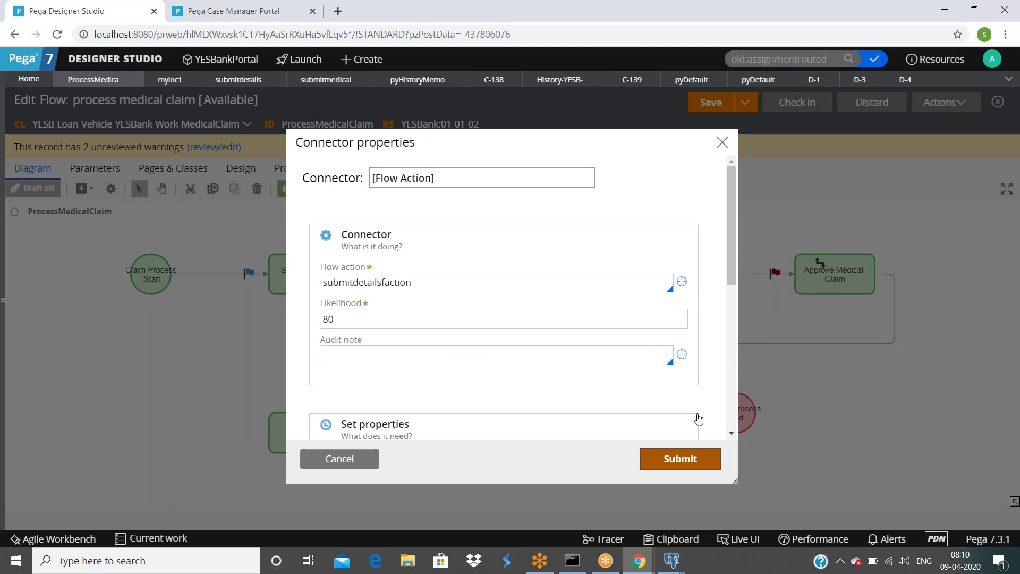
key(Return)
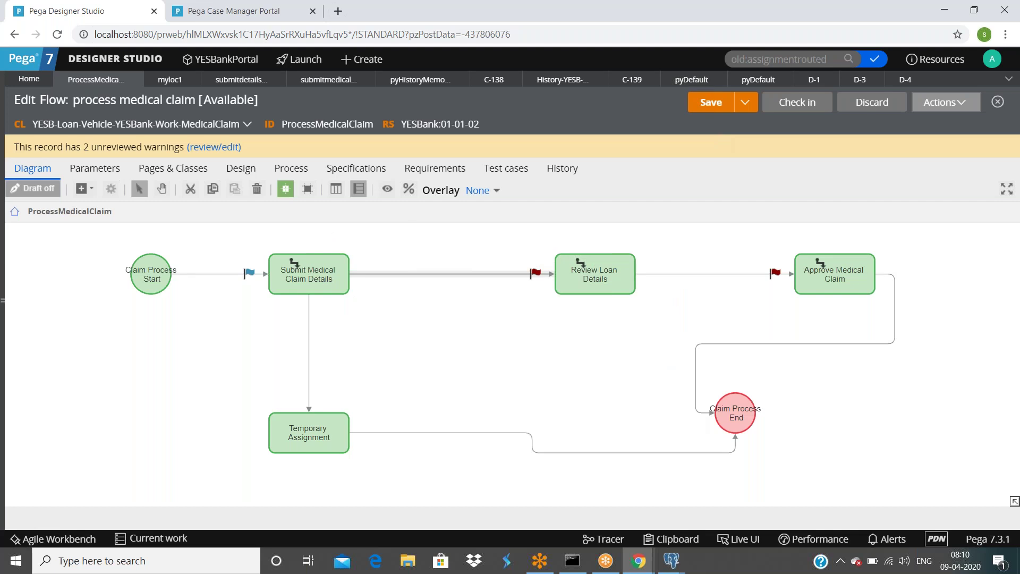
click(945, 102)
click(869, 123)
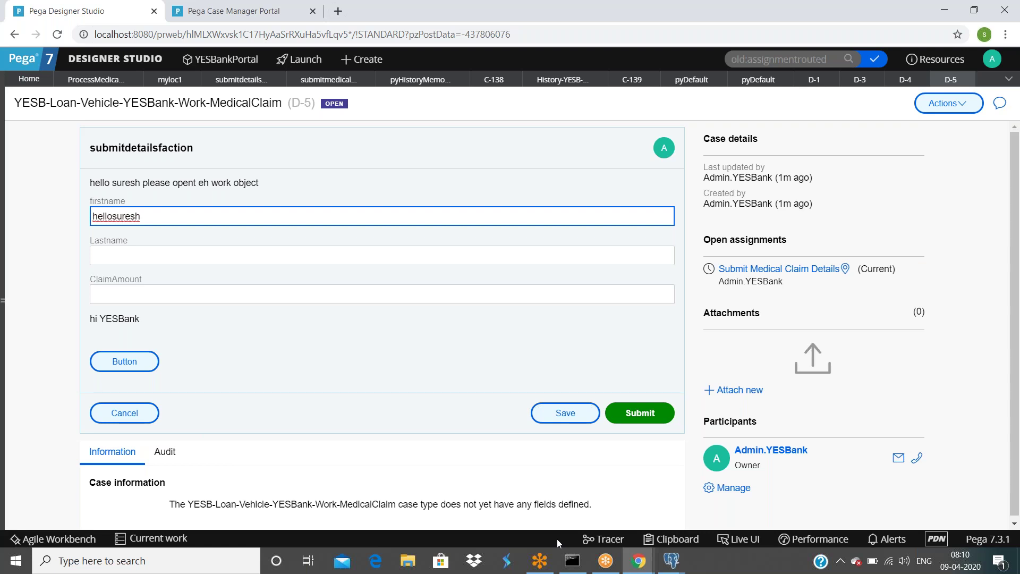
click(638, 560)
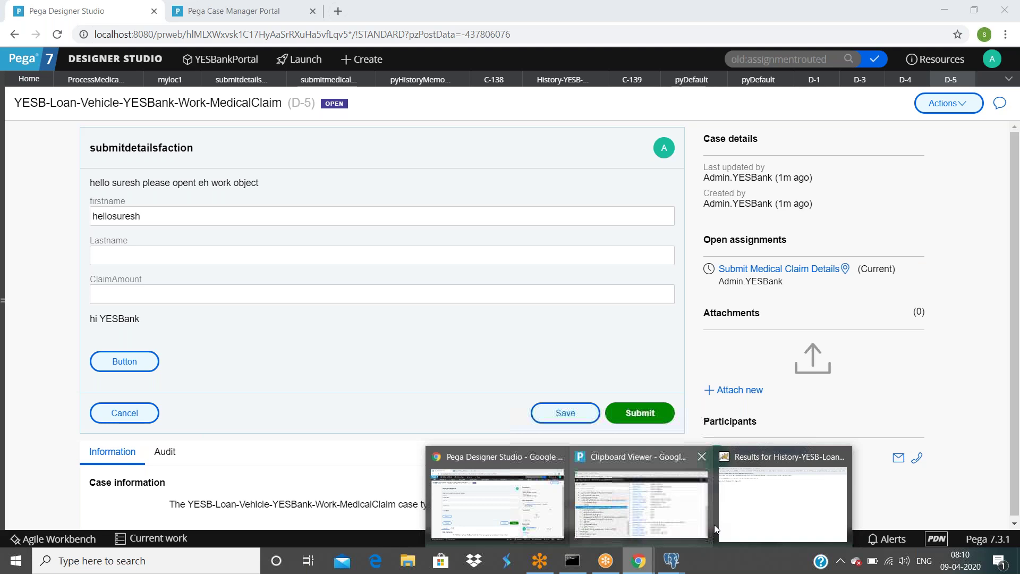
click(712, 523)
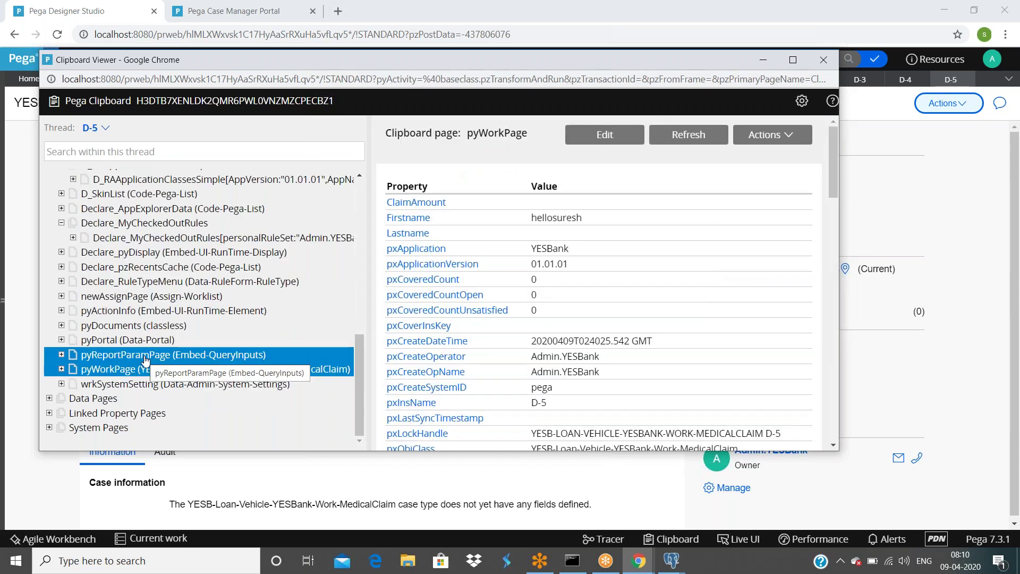
scroll(486, 296, down, 2)
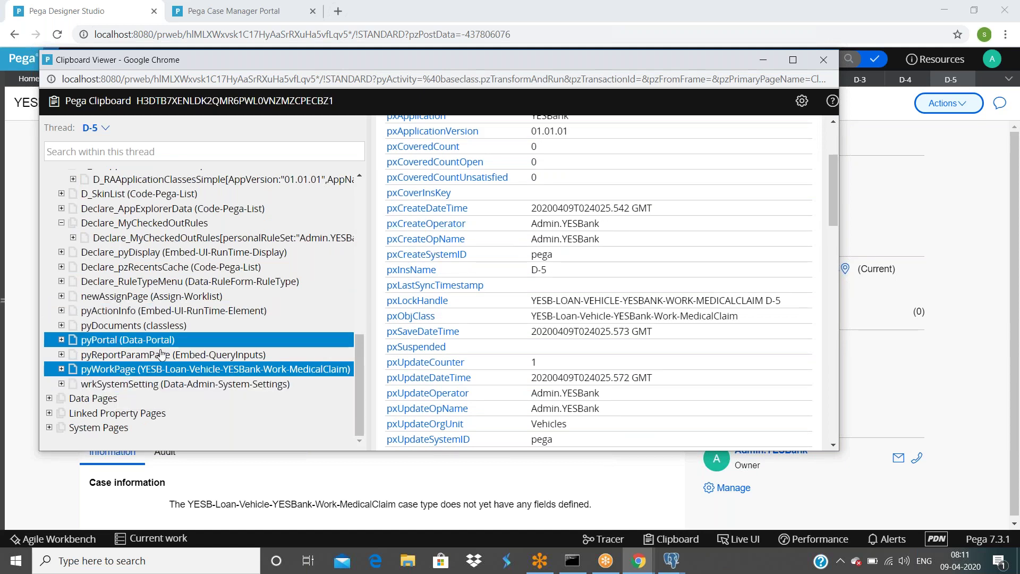
click(62, 370)
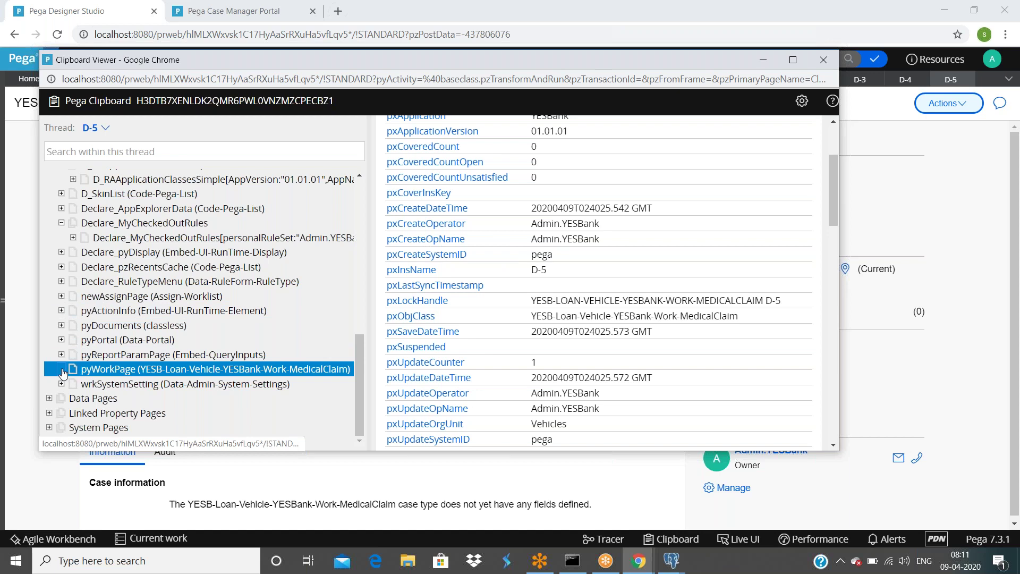
scroll(178, 328, down, 3)
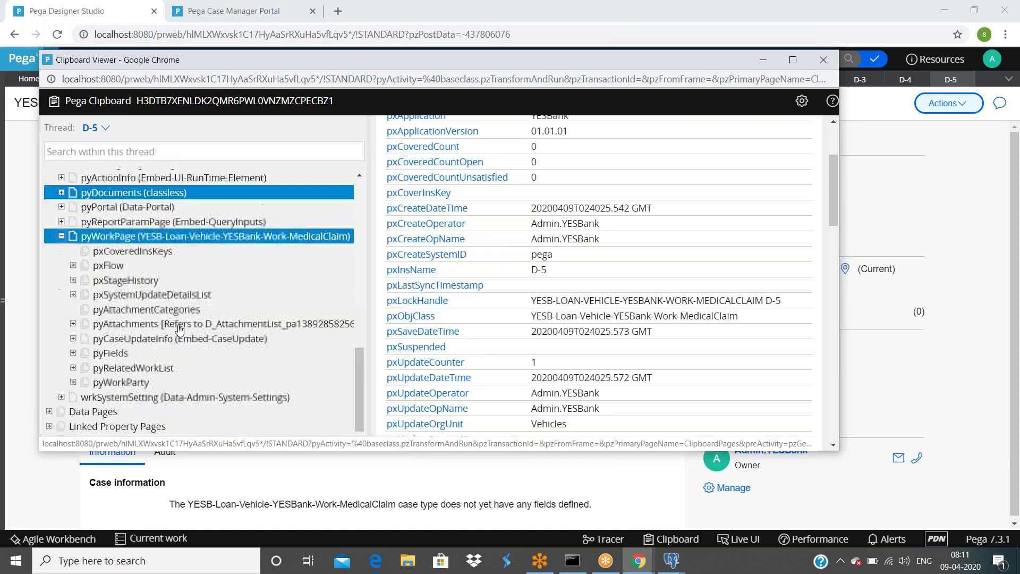
click(72, 265)
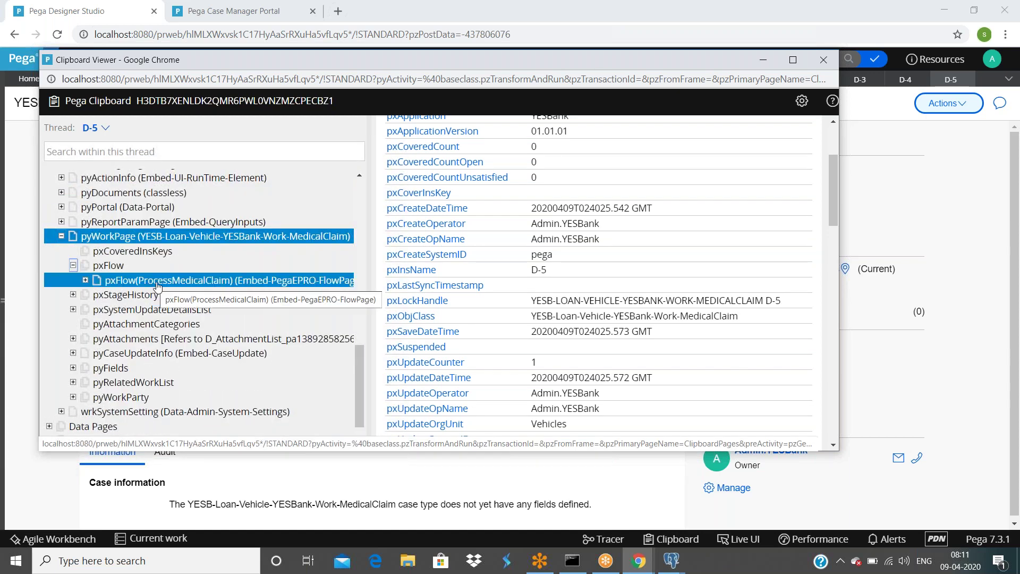
click(150, 286)
scroll(677, 315, down, 5)
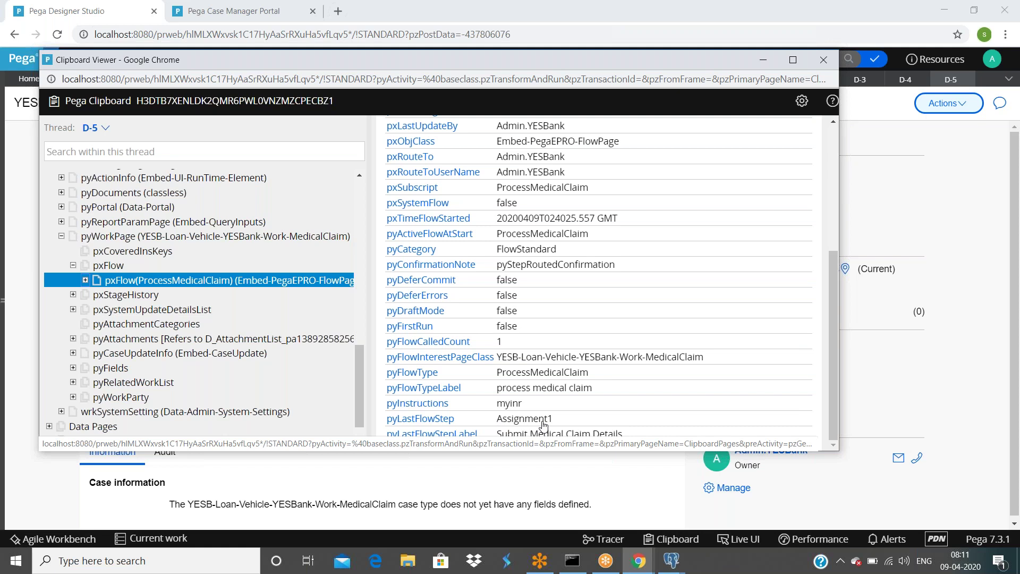
drag(550, 424, 499, 423)
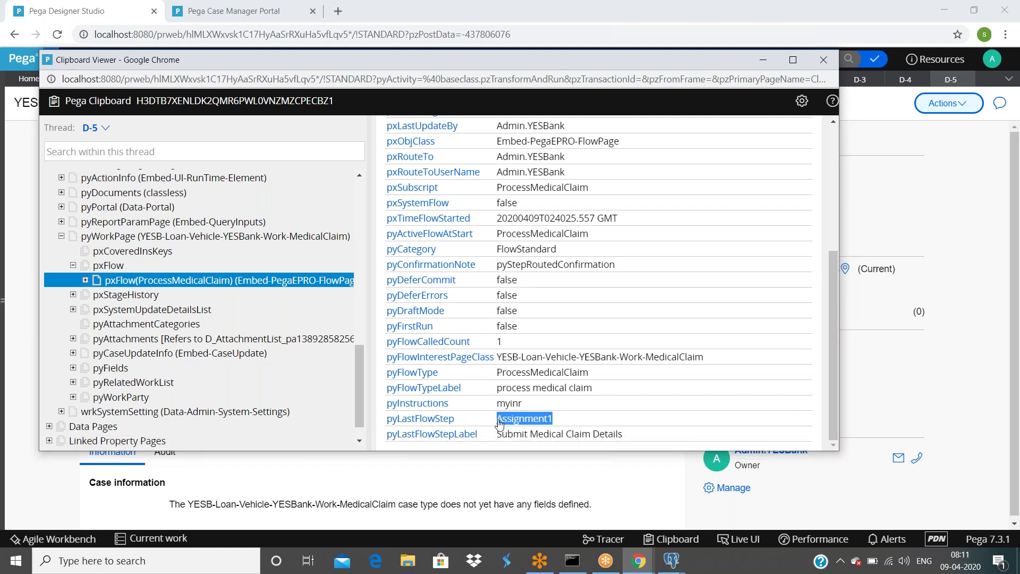
drag(592, 388, 499, 397)
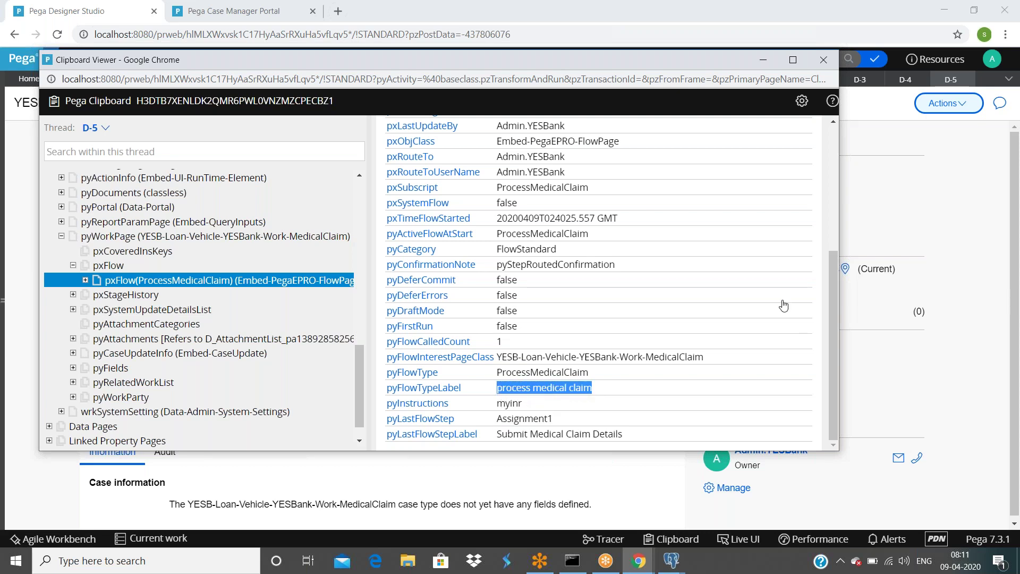
click(927, 197)
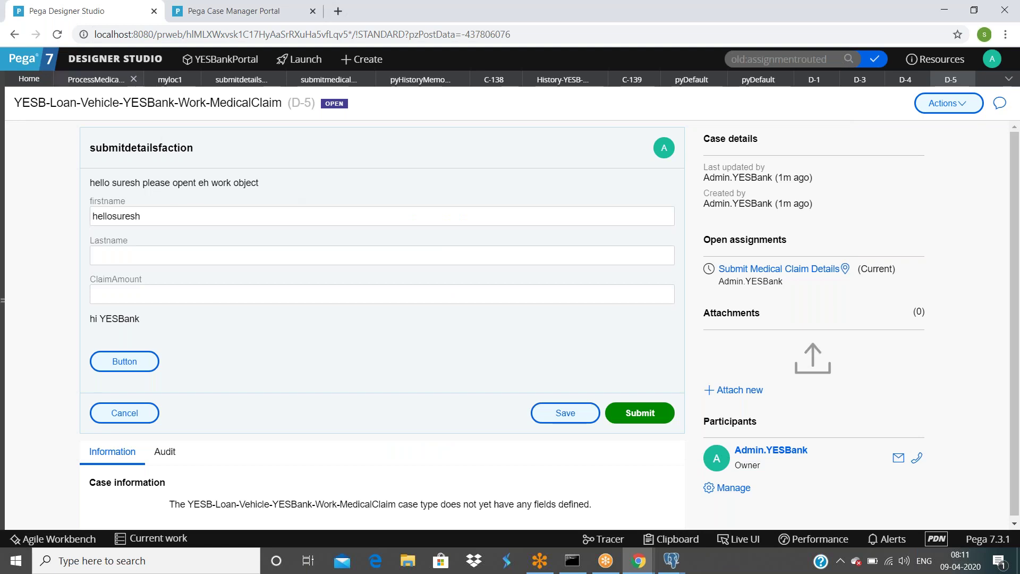
Step: Inspect the Submit Medical Claim Details assignment's properties on the flow diagram without changes
click(96, 79)
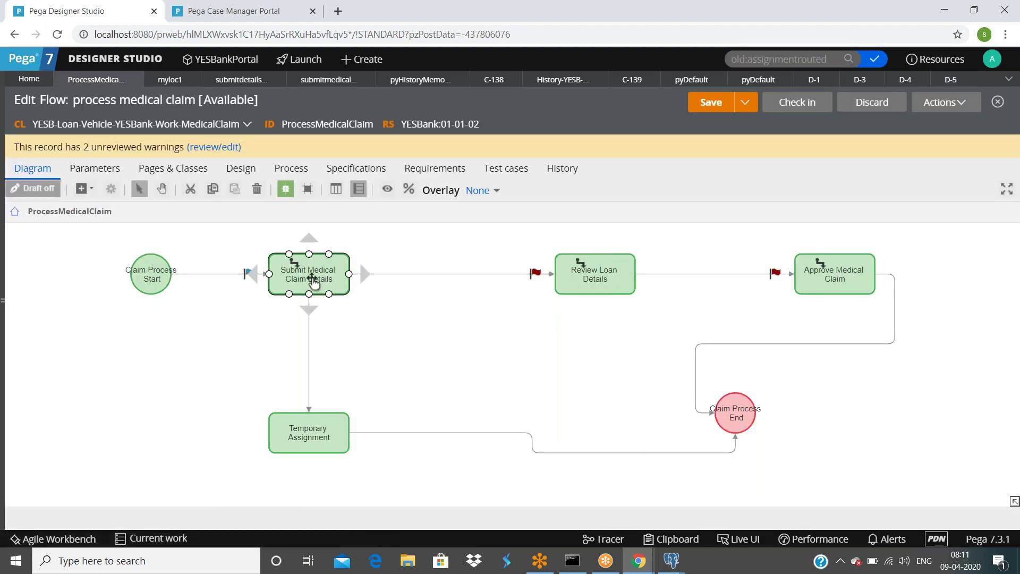
double_click(311, 276)
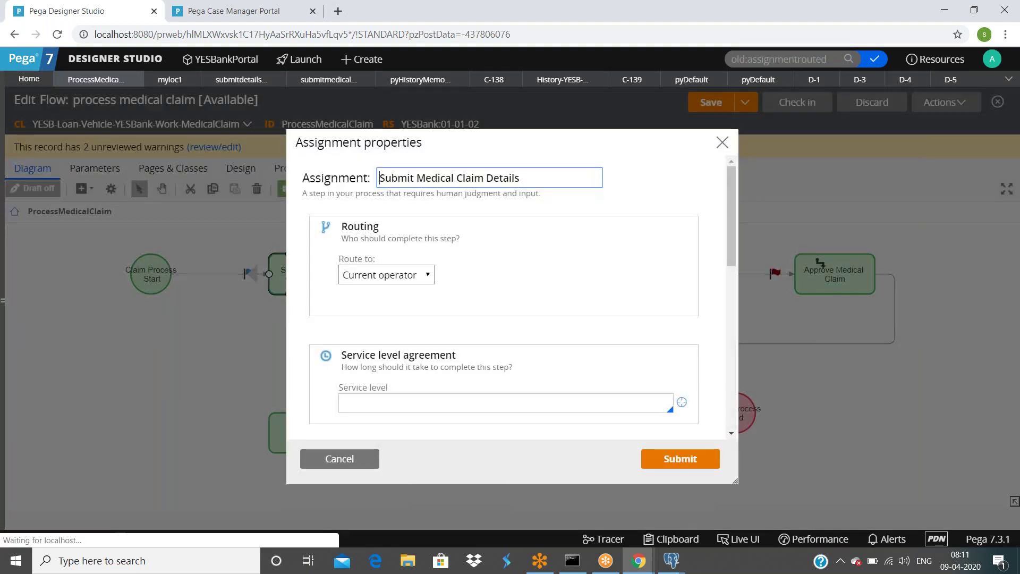
click(345, 458)
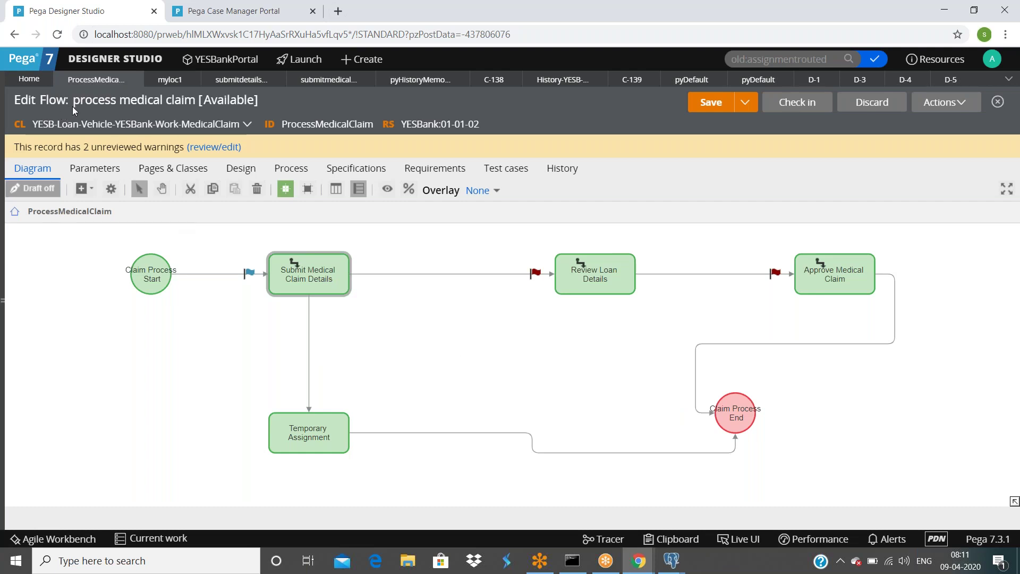
click(306, 295)
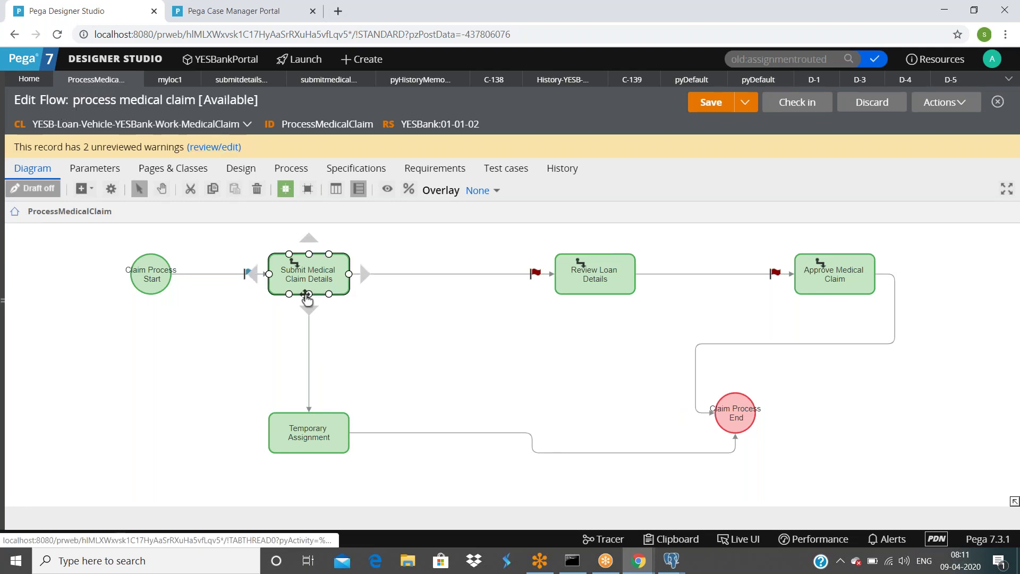
Step: Bring the Clipboard Viewer forward and scroll up through its contents
click(638, 560)
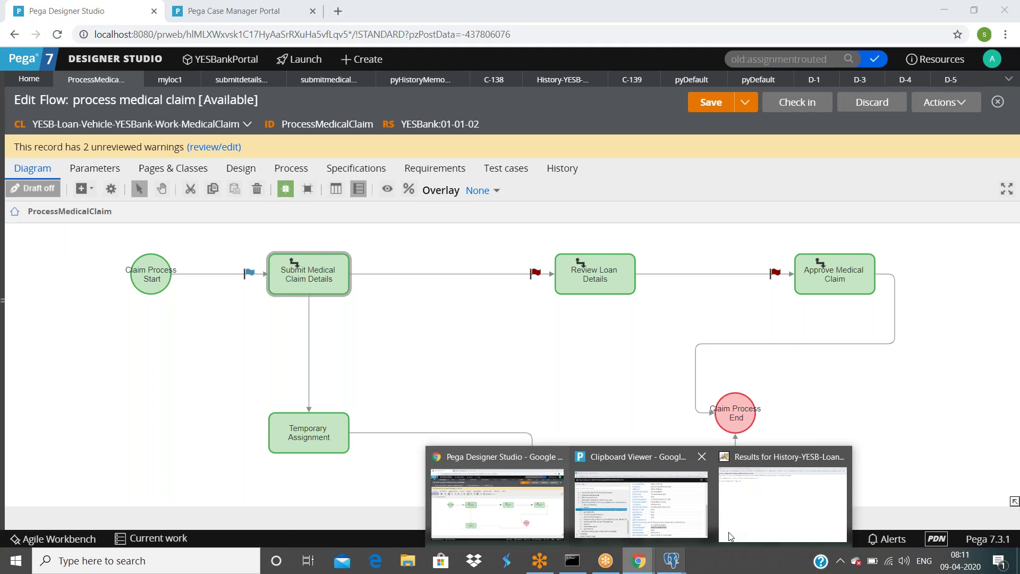
click(637, 499)
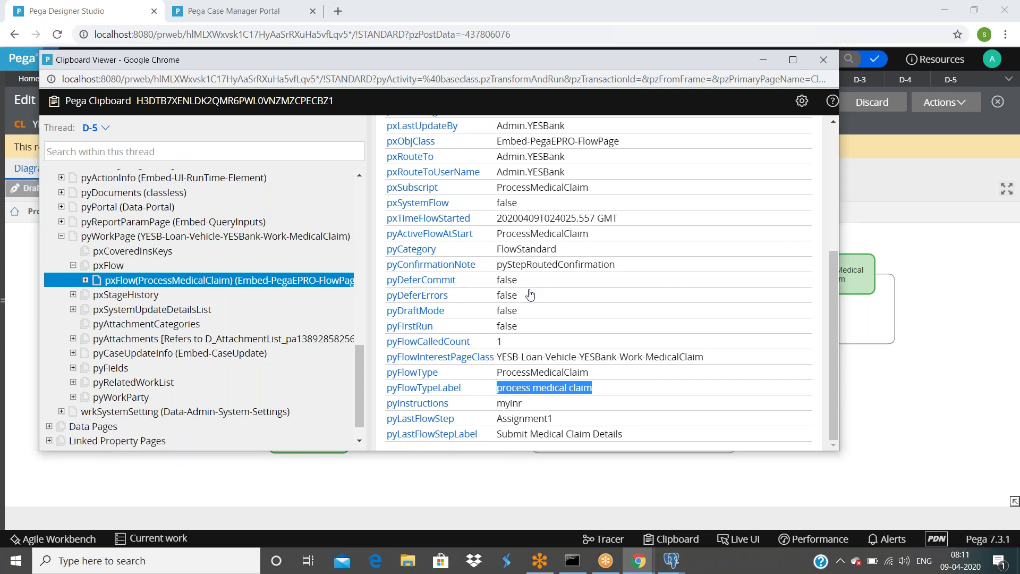
scroll(529, 295, up, 1)
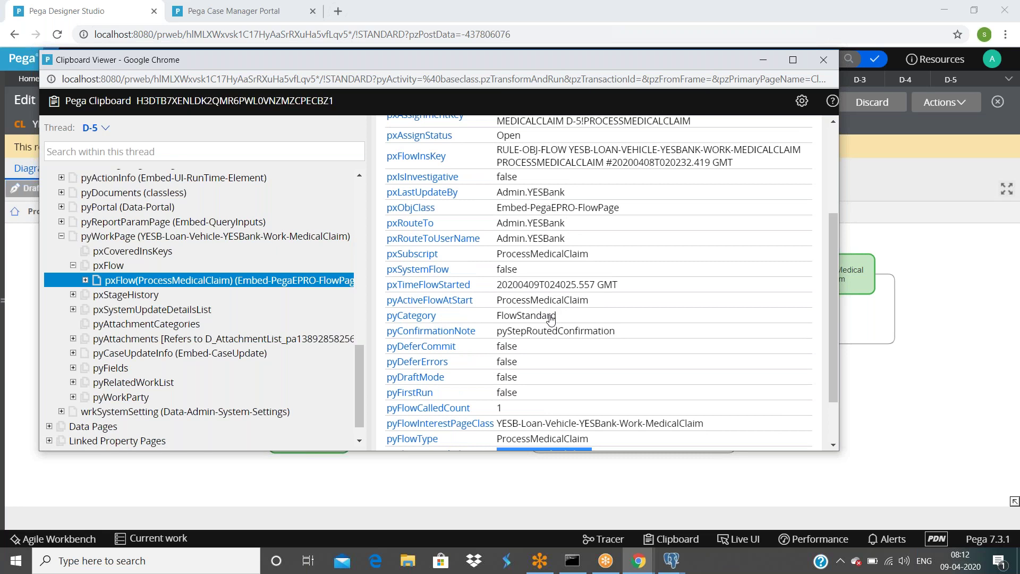
scroll(550, 319, up, 1)
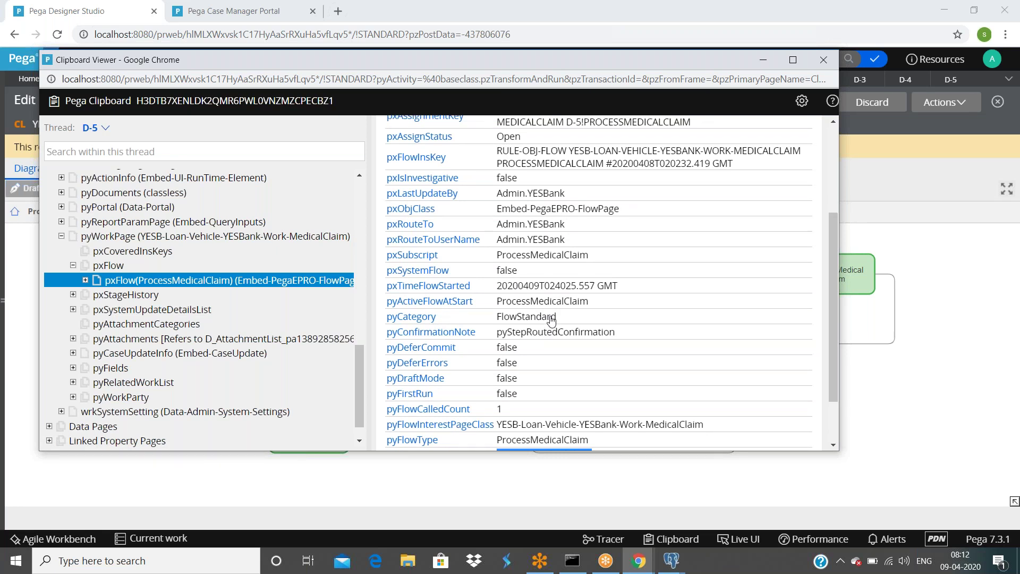
scroll(551, 318, up, 2)
Step: Close the D-4, D-3 and D-1 case tabs and switch to case D-5
click(823, 60)
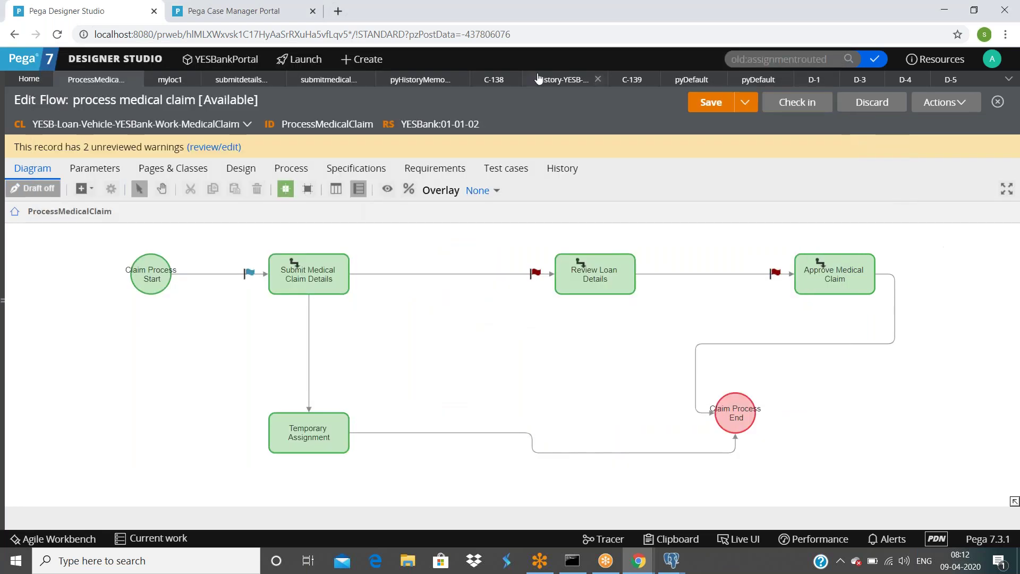
click(921, 79)
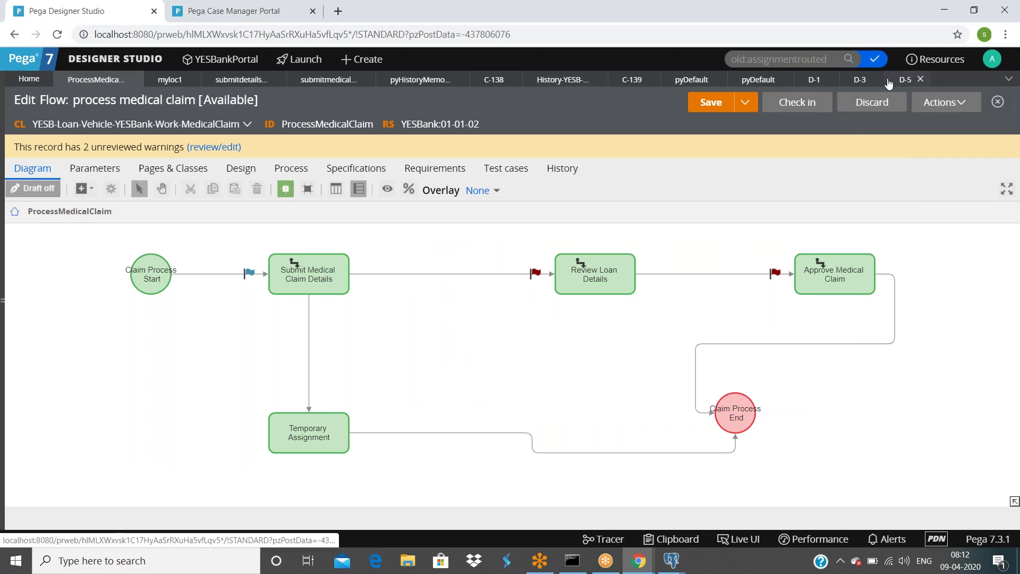
click(875, 80)
click(830, 79)
click(807, 79)
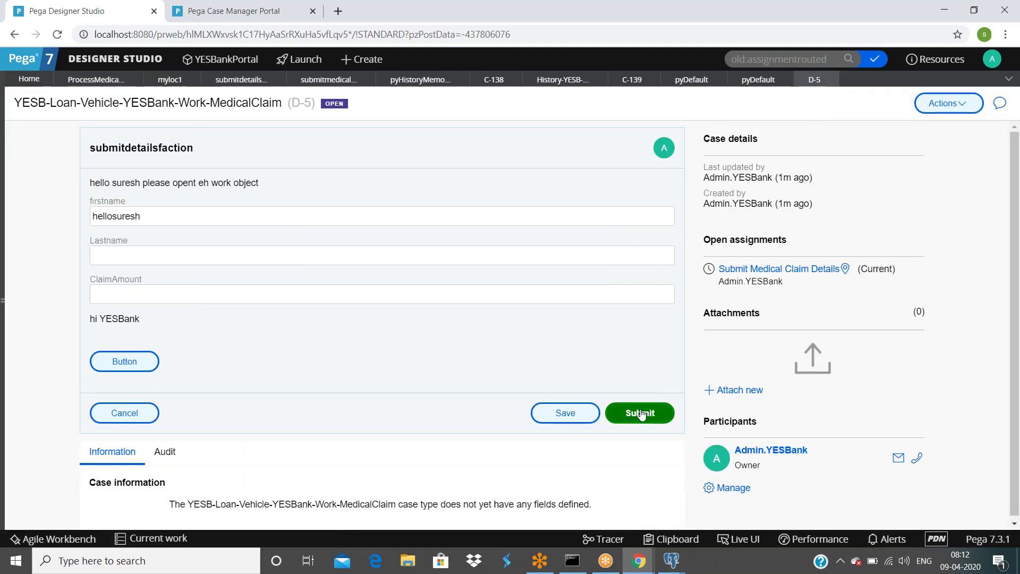
Step: Submit case D-5's claim details and refresh the flow page in the Clipboard Viewer
click(639, 412)
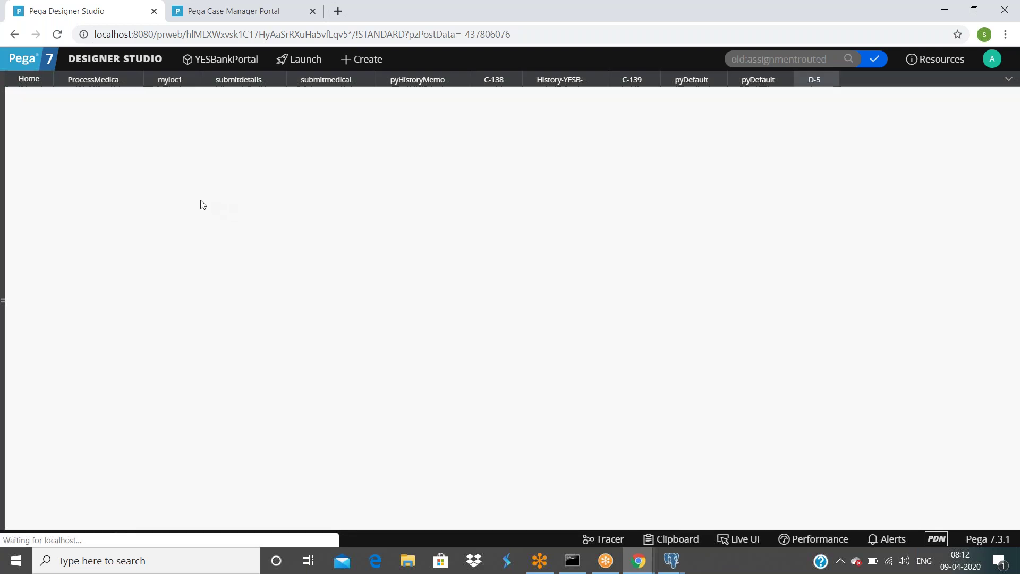
mouse_move(652, 556)
click(641, 502)
click(665, 148)
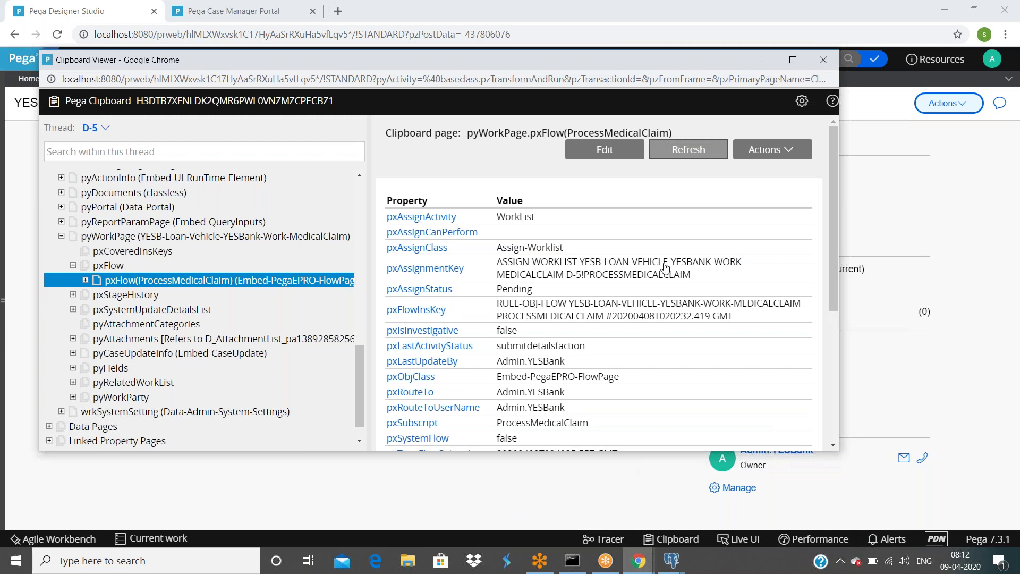
scroll(439, 414, down, 4)
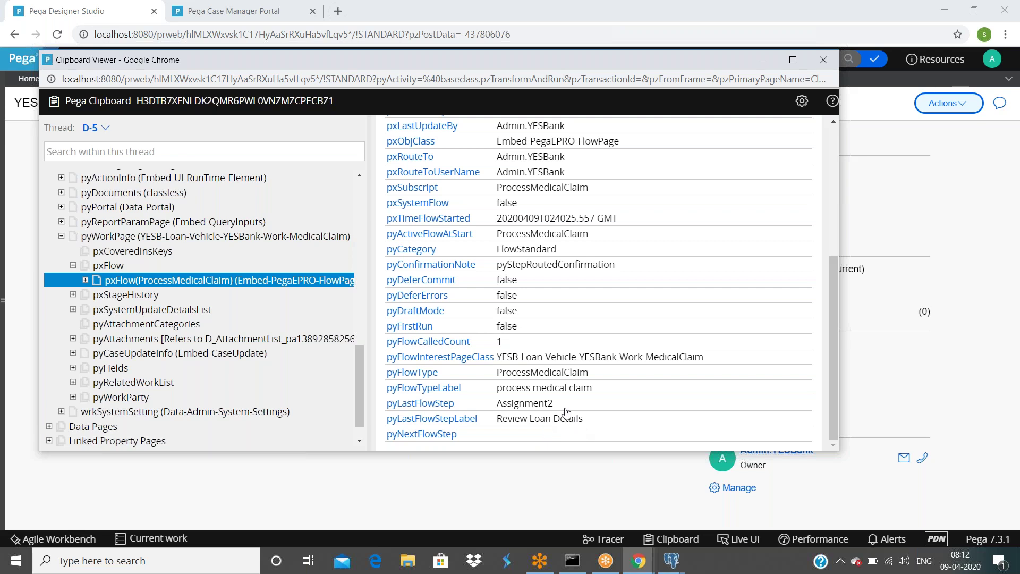
scroll(567, 412, up, 2)
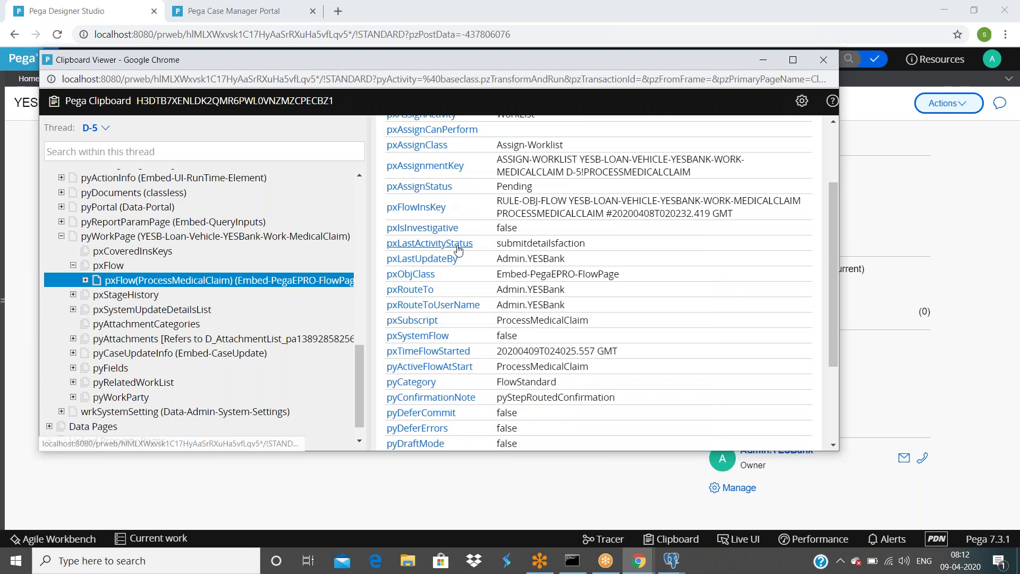
scroll(458, 250, up, 1)
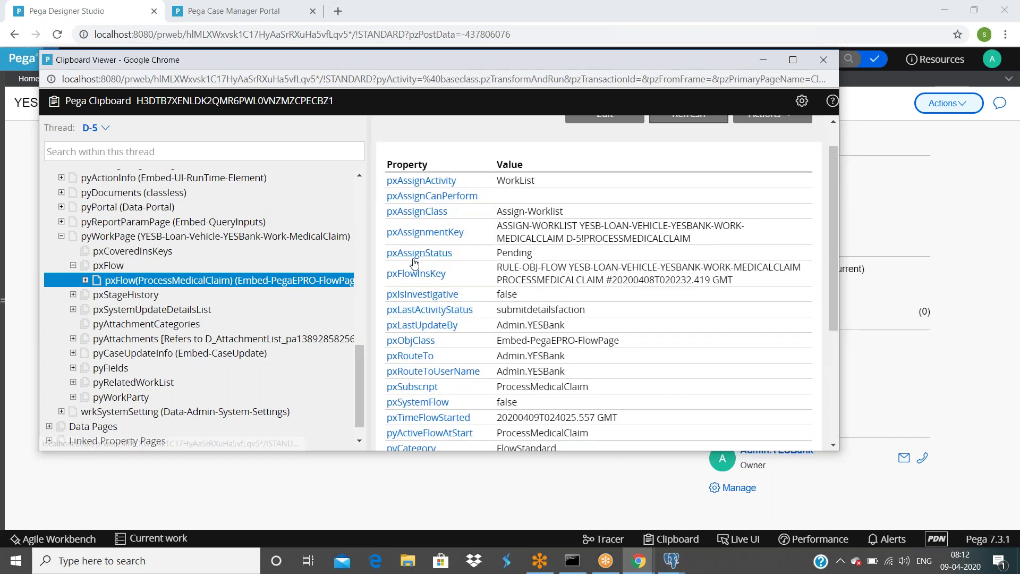
Step: Check case D-5, then switch to the process medical claim flow diagram
click(908, 205)
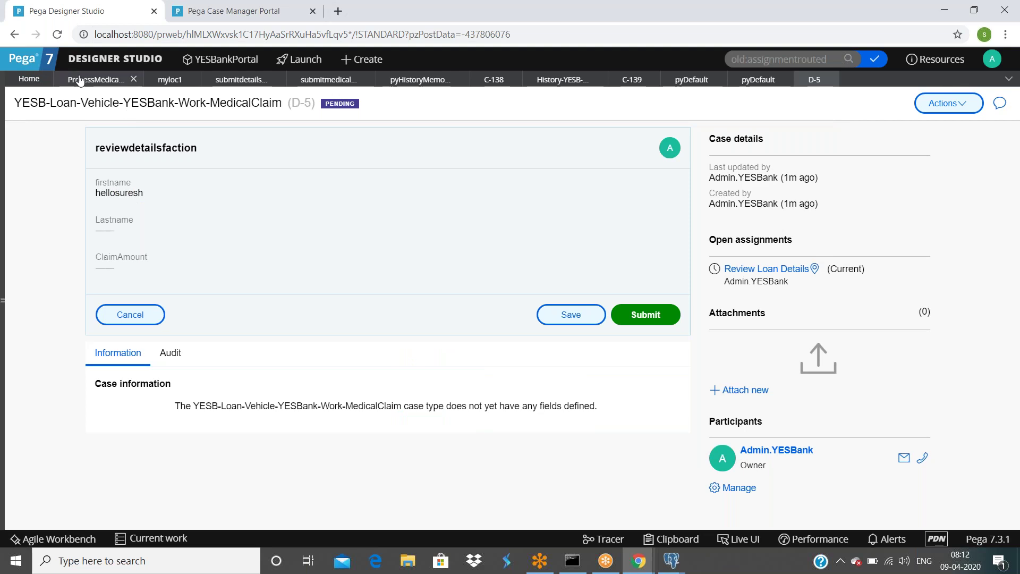
click(78, 80)
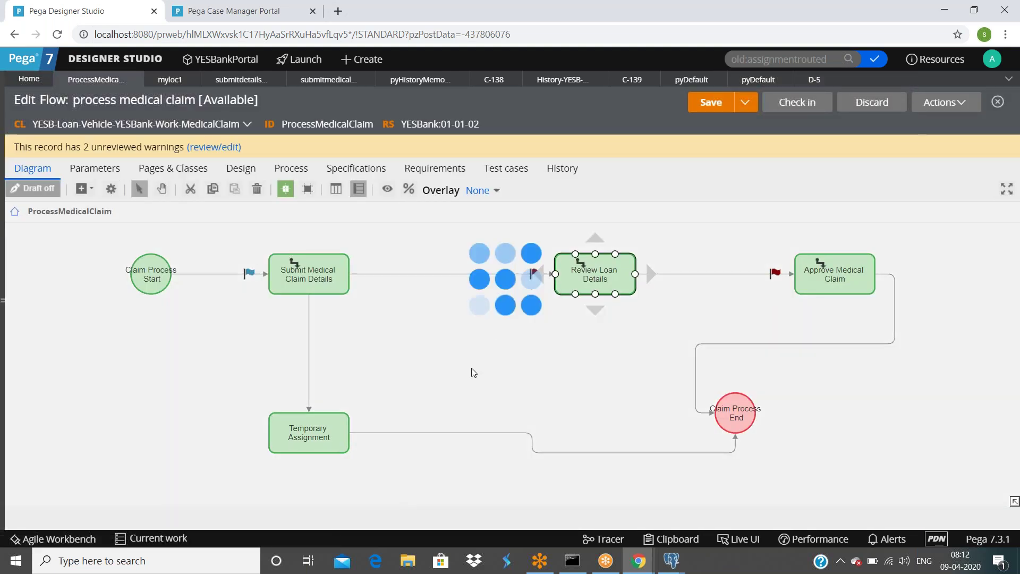
scroll(451, 329, down, 8)
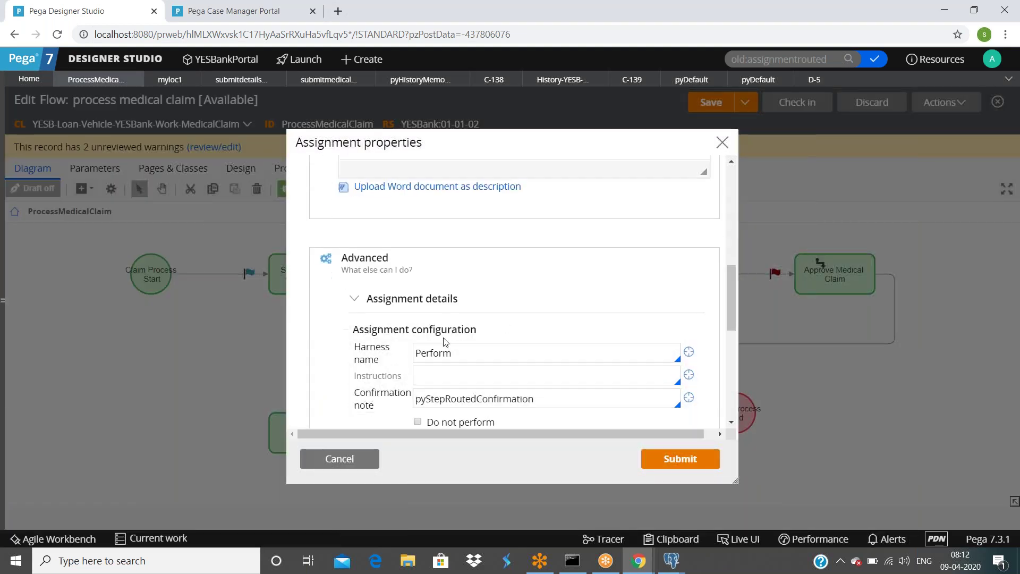
Step: Close the Review Loan Details properties unchanged and view case D-5's pyWorkPage properties in the Clipboard
scroll(445, 342, down, 5)
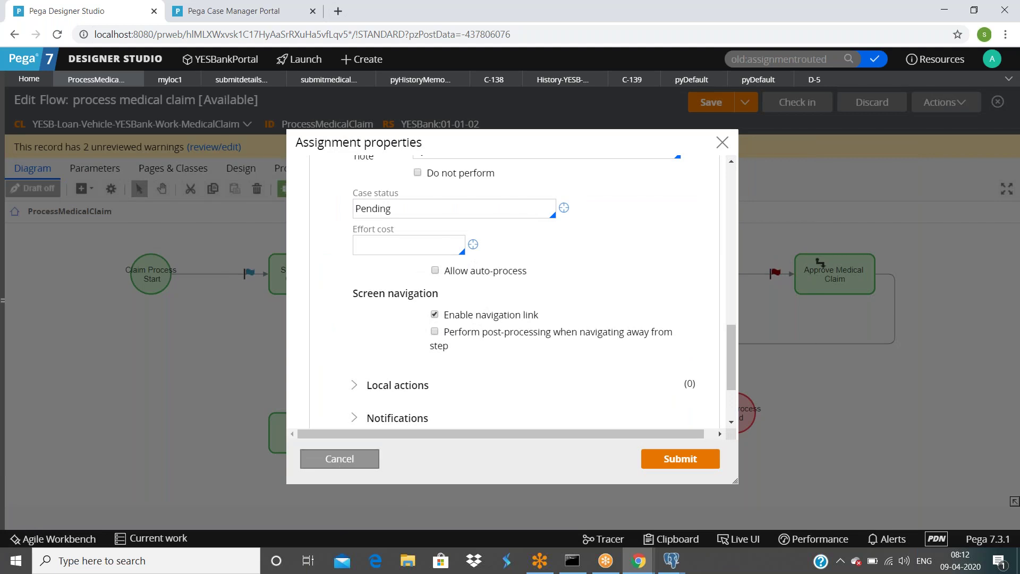
click(339, 459)
mouse_move(639, 559)
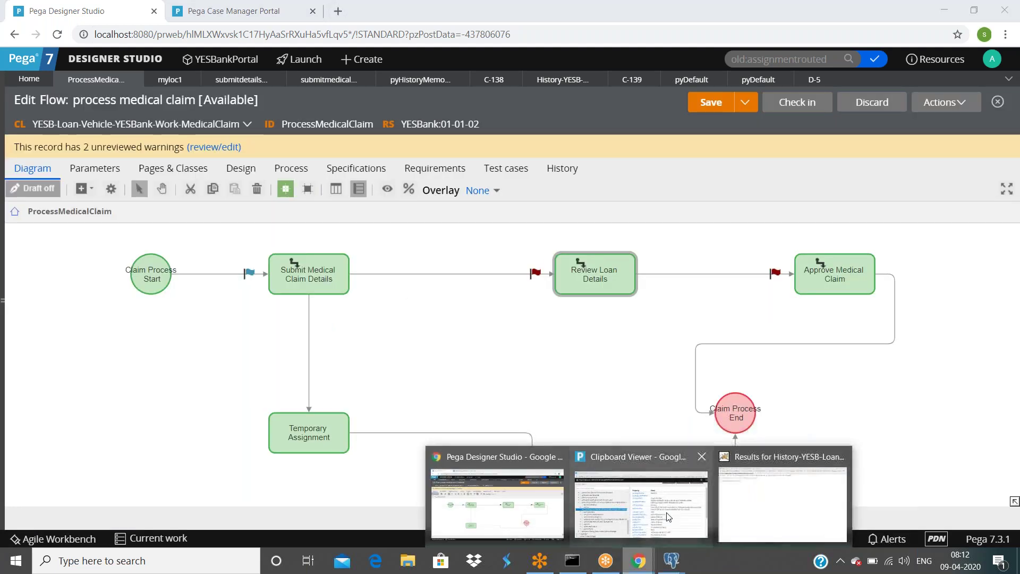
click(668, 516)
click(159, 236)
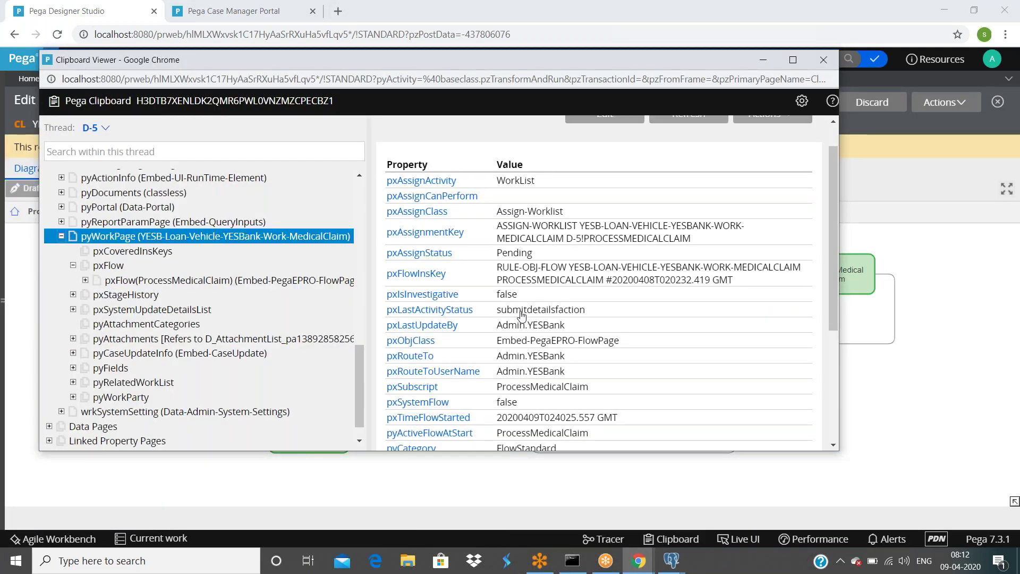
scroll(531, 329, down, 10)
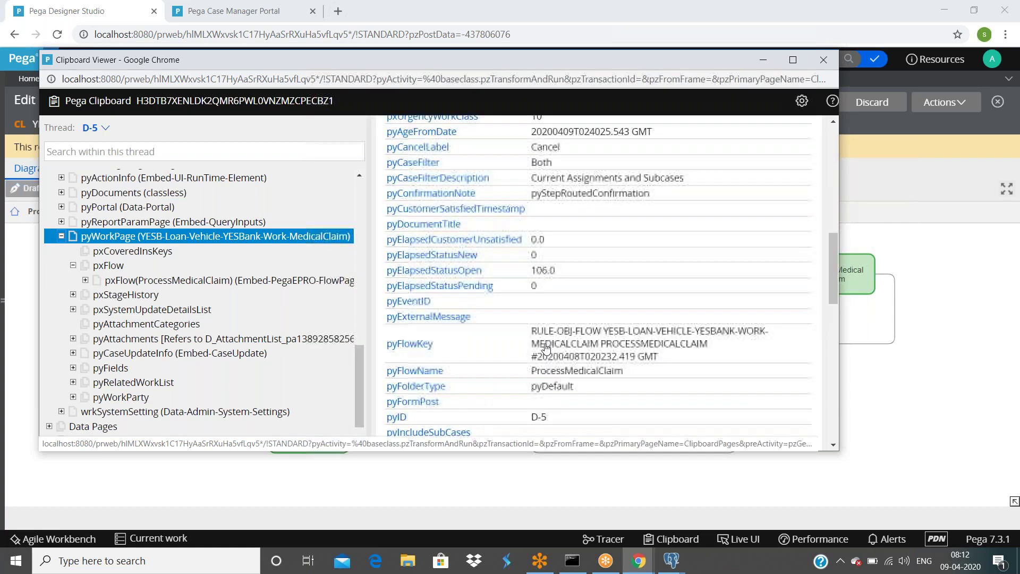
scroll(546, 349, down, 5)
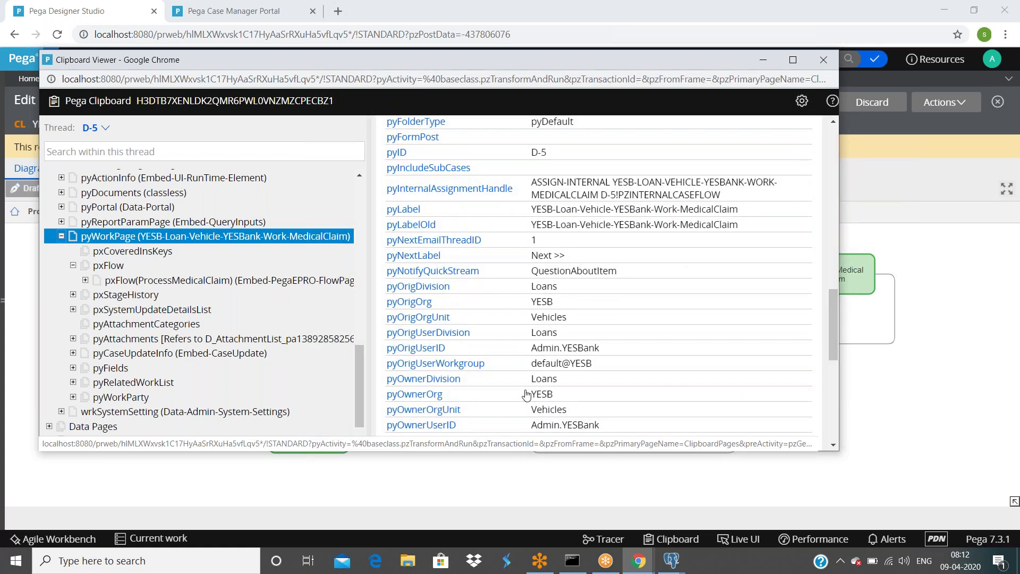
scroll(453, 394, down, 4)
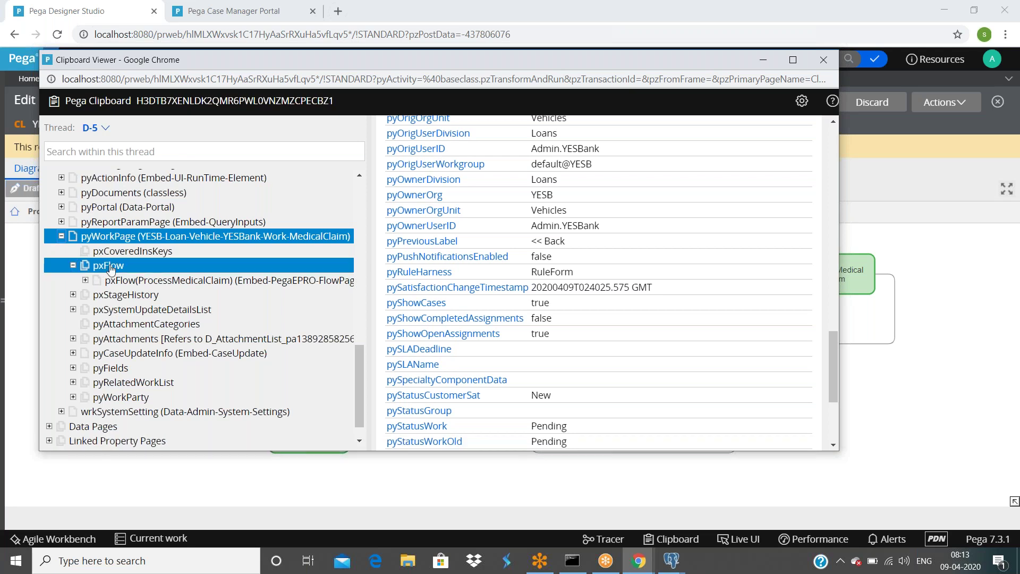
Step: Show pxFlow(ProcessMedicalClaim) properties, confirming Review Loan Details as the last flow step
click(242, 282)
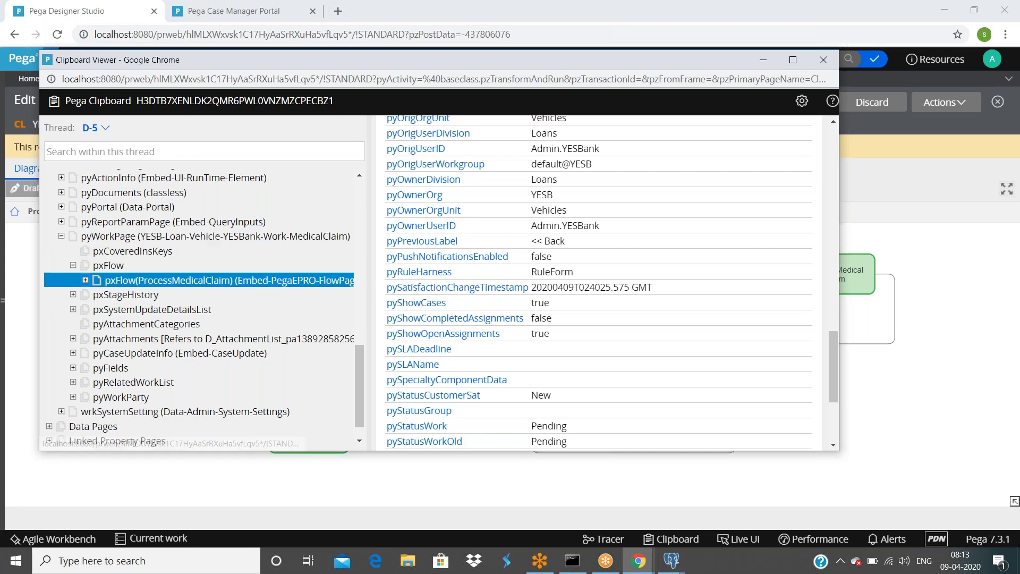
scroll(483, 306, up, 4)
scroll(483, 306, down, 4)
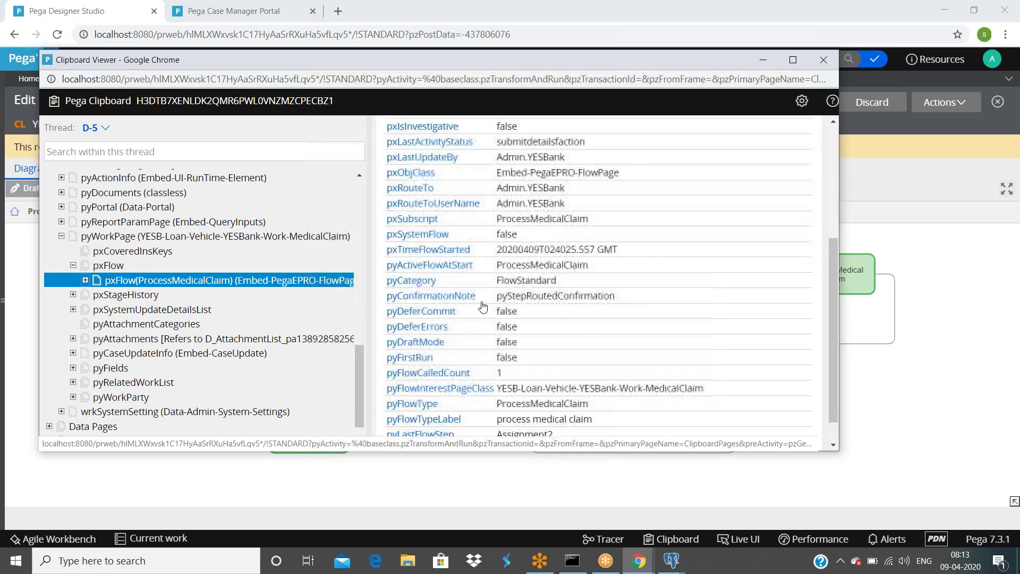
scroll(482, 307, down, 1)
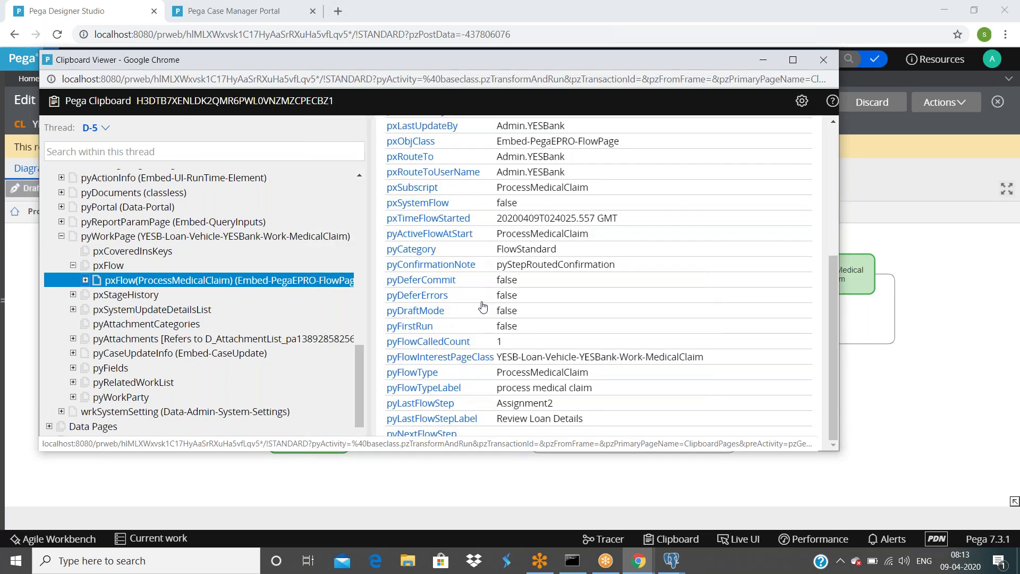
Step: Expand pxStageHistory, pyAttachments, pyCaseUpdateInfo, pyFields, pyRelatedWorkList and pyWorkParty, then return to the flow
click(74, 296)
click(73, 338)
click(73, 353)
click(74, 368)
click(72, 382)
click(73, 398)
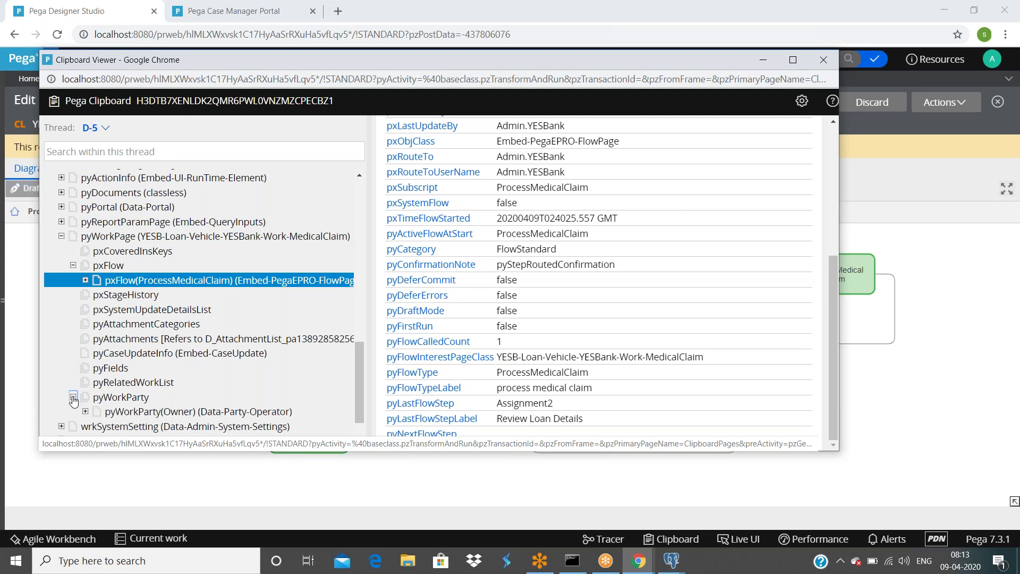
click(73, 398)
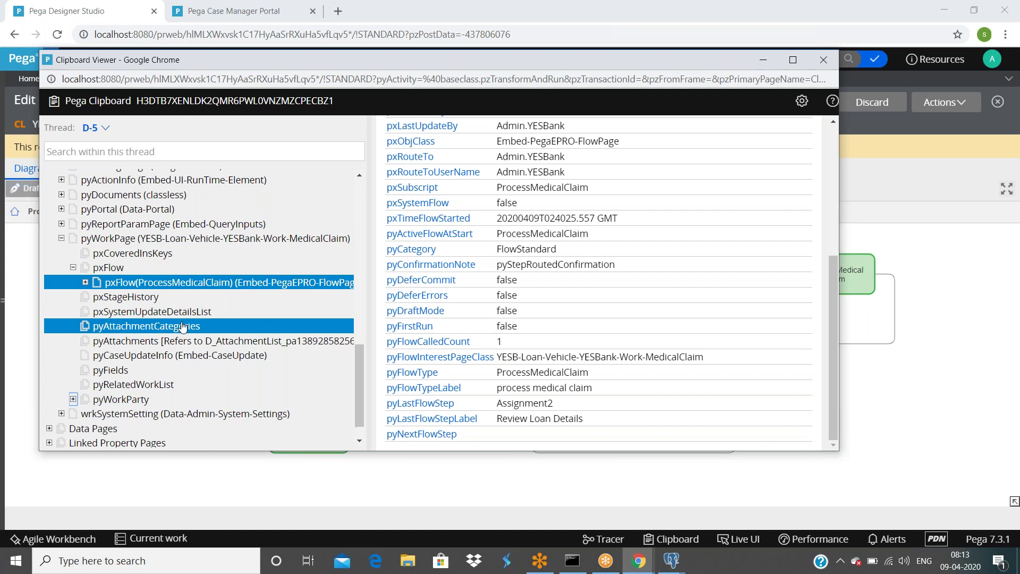
scroll(183, 326, up, 10)
click(909, 181)
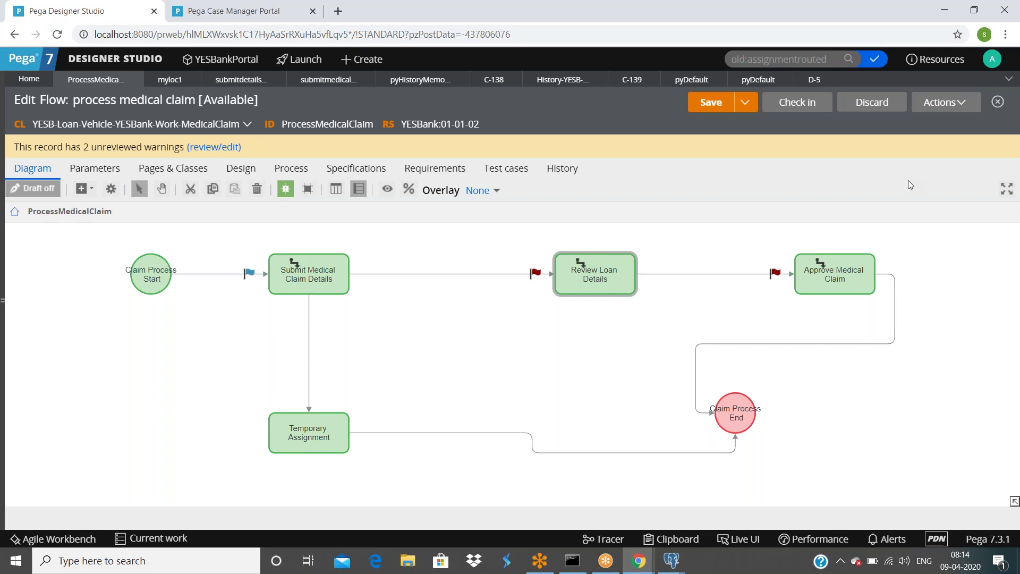
Step: Open case D-5, select the Open assignments text, and turn on Live UI inspection
click(813, 86)
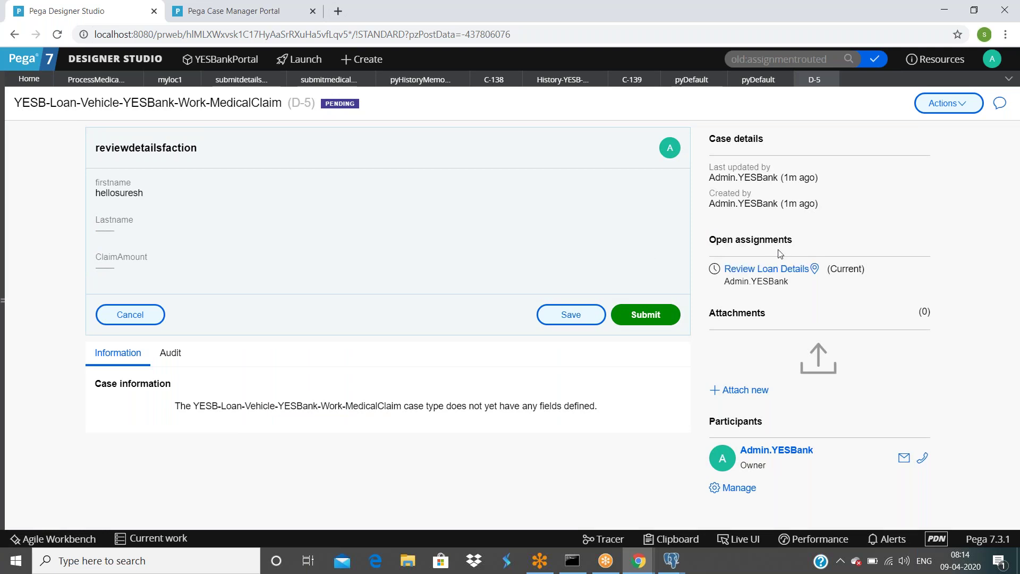
drag(707, 240, 799, 242)
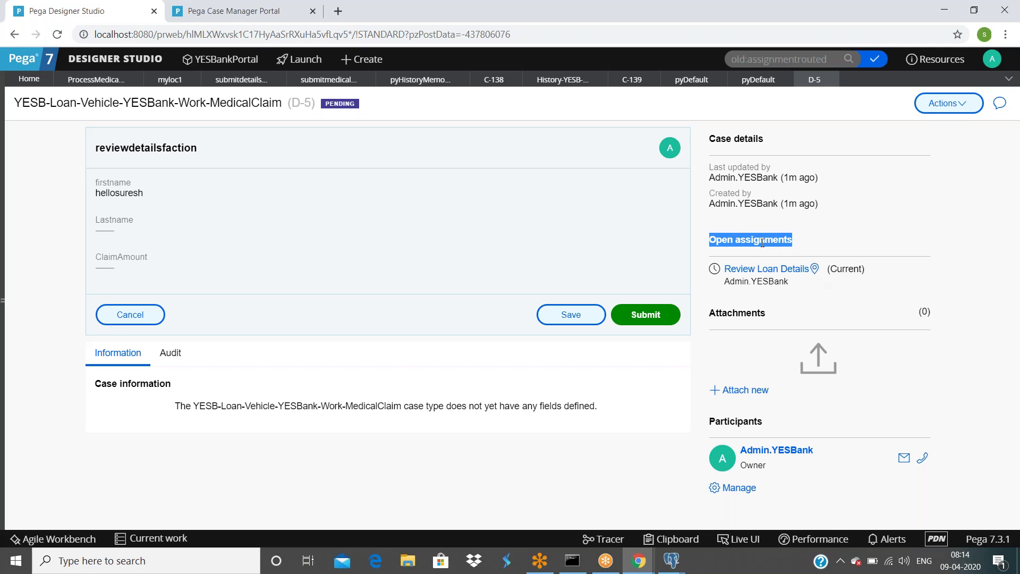
drag(806, 292, 709, 239)
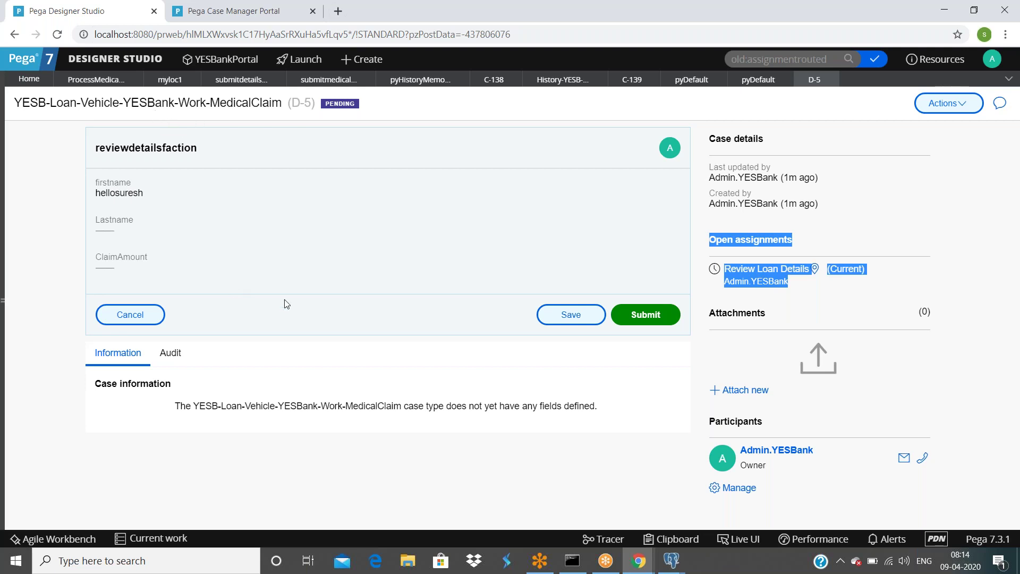
click(802, 299)
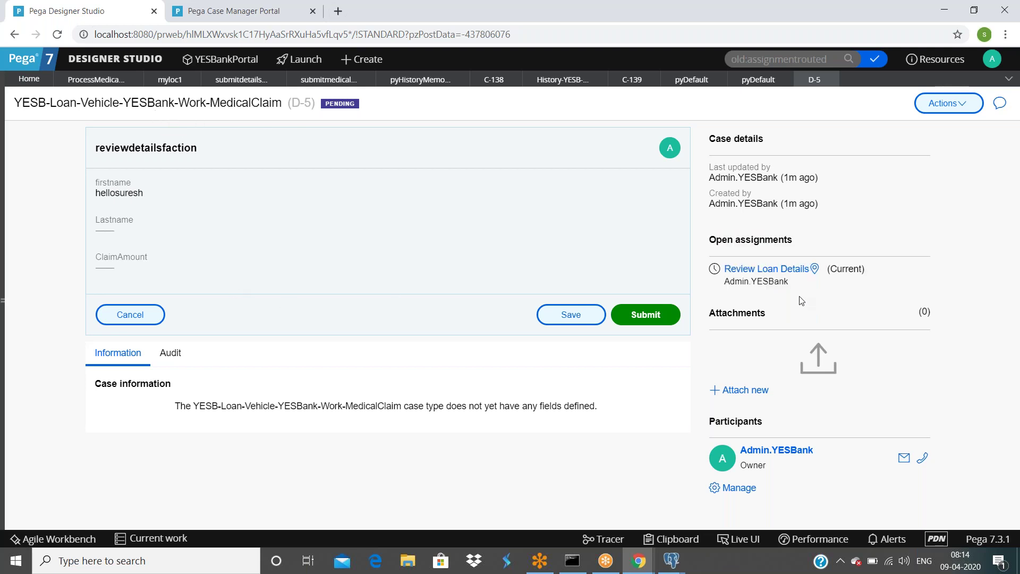
click(738, 540)
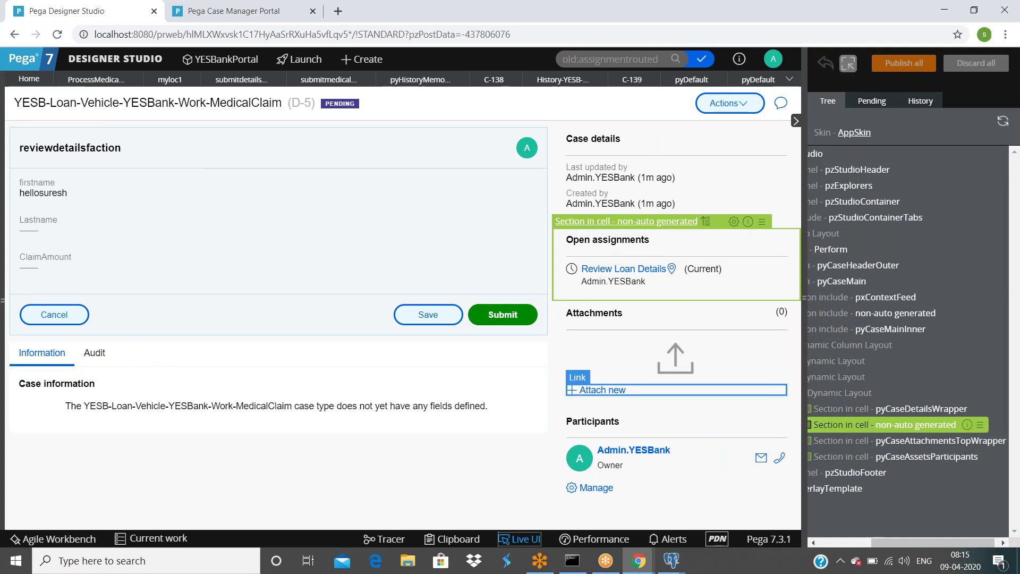
Step: Pick pyCaseMainInner in Live UI, open it, and revert it to a normal section
drag(891, 540, 857, 540)
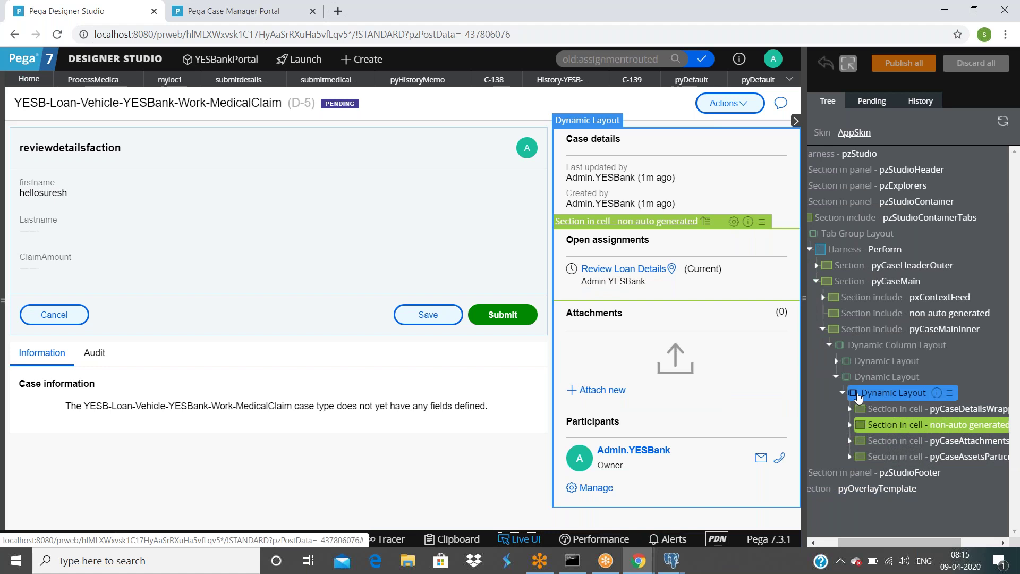
click(887, 376)
click(903, 330)
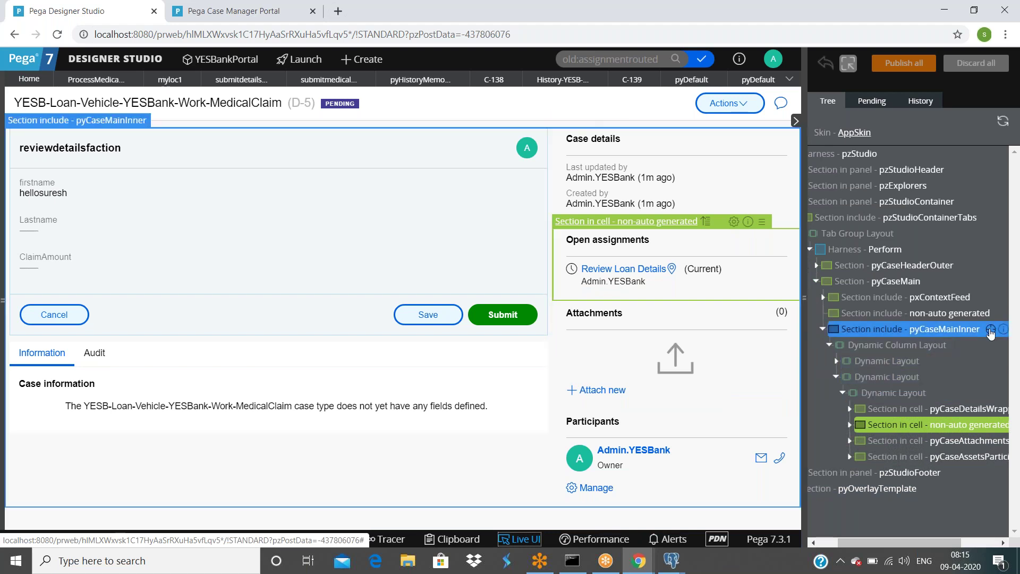
click(748, 221)
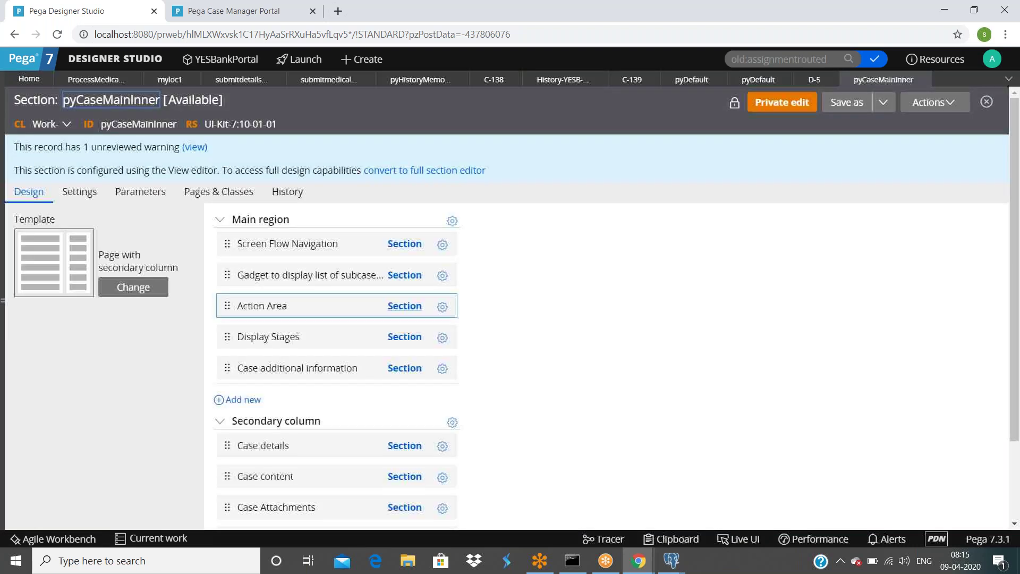
key(Return)
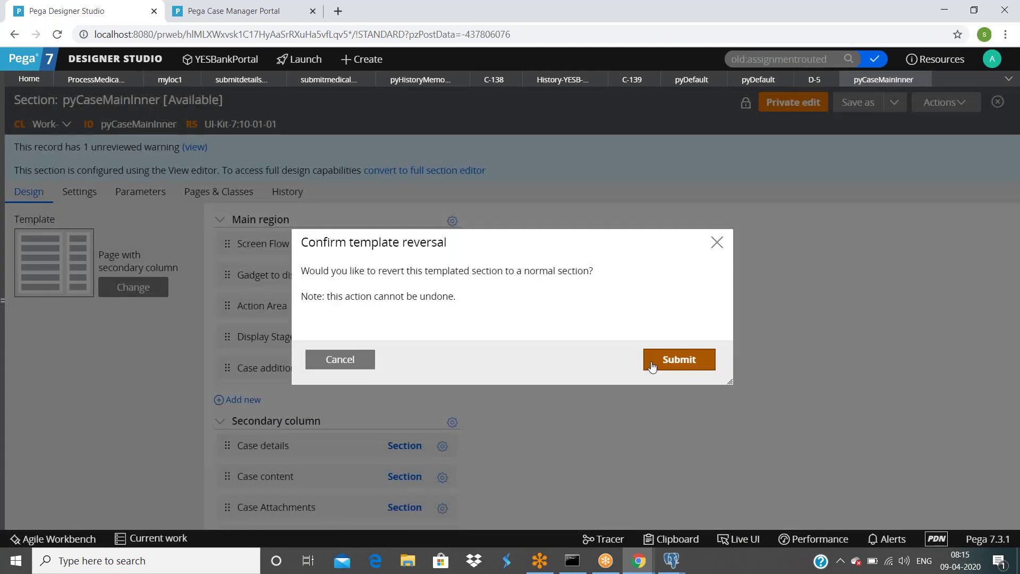
click(654, 362)
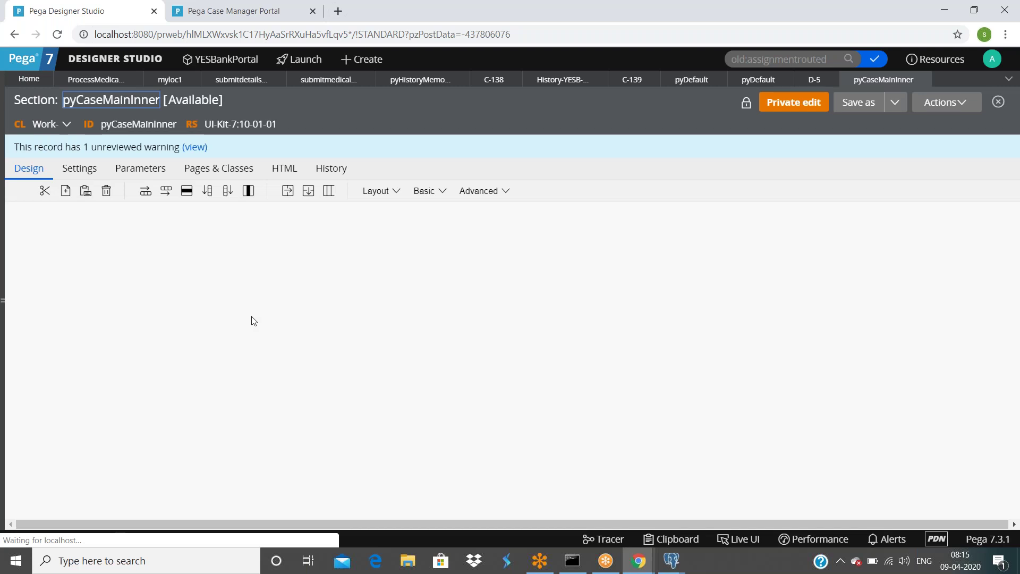
Step: Open the Open assignments cell's properties, showing embedded section pyCaseContents
scroll(250, 319, down, 1)
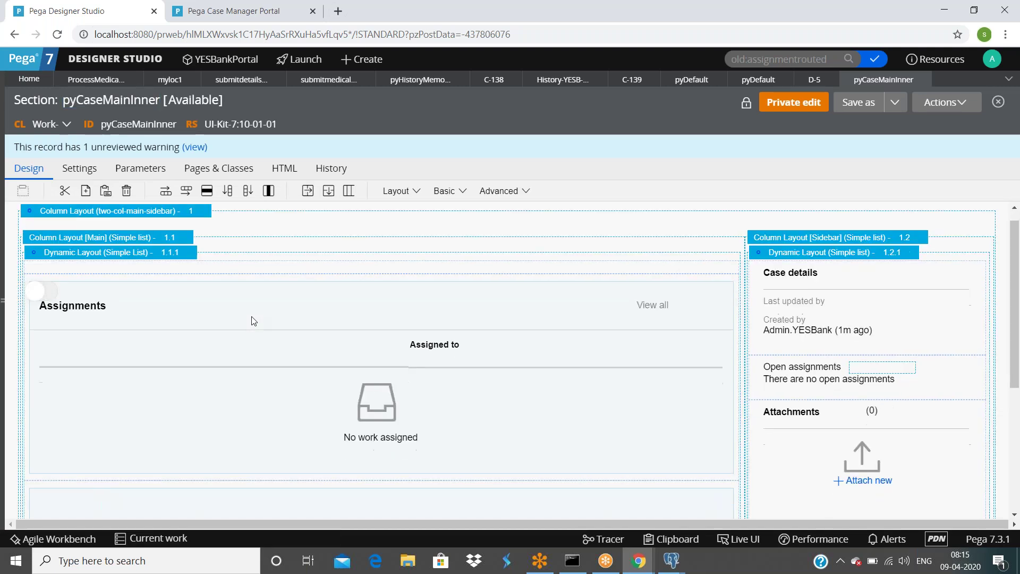
scroll(898, 321, down, 1)
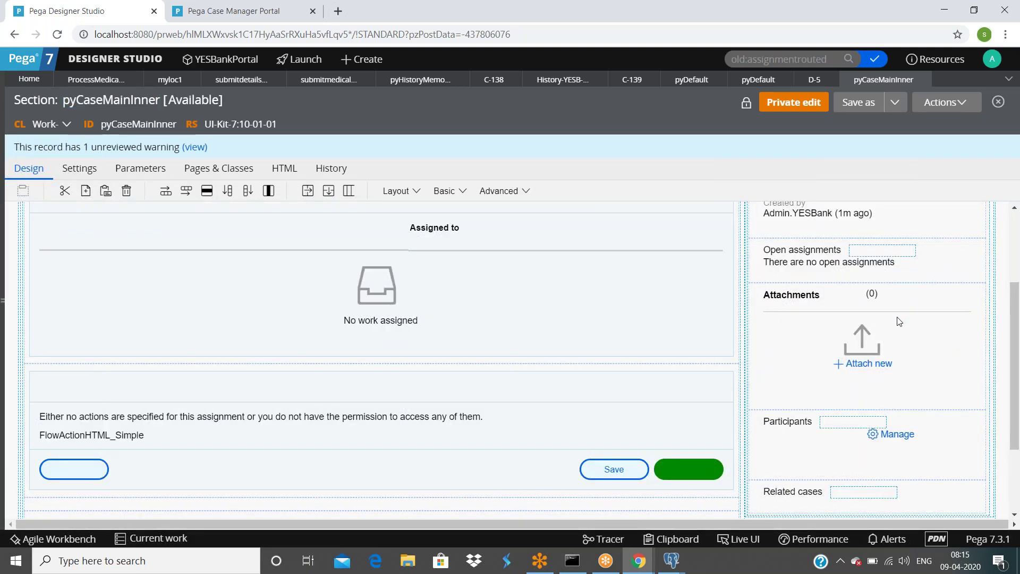
scroll(769, 325, up, 1)
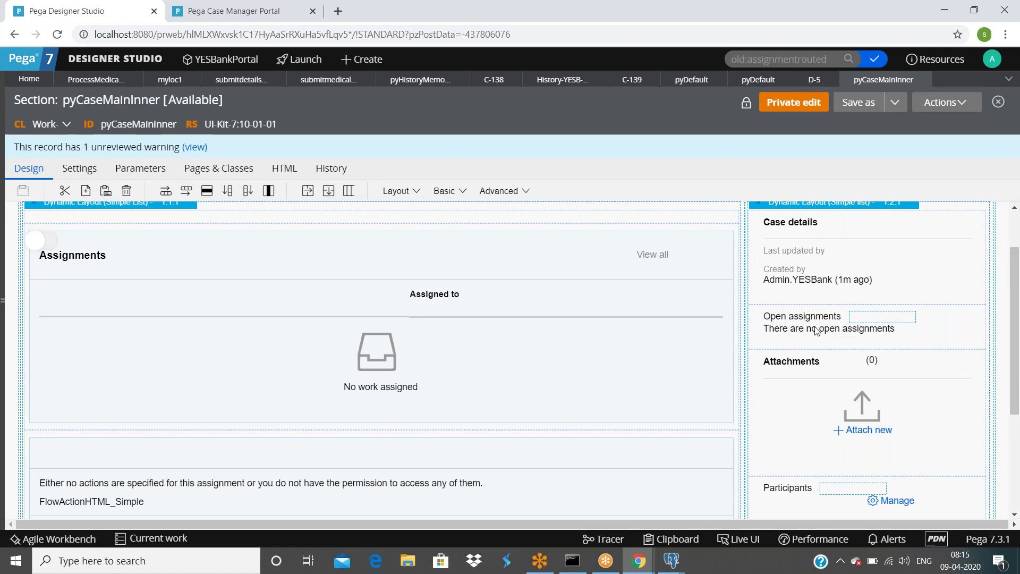
click(772, 333)
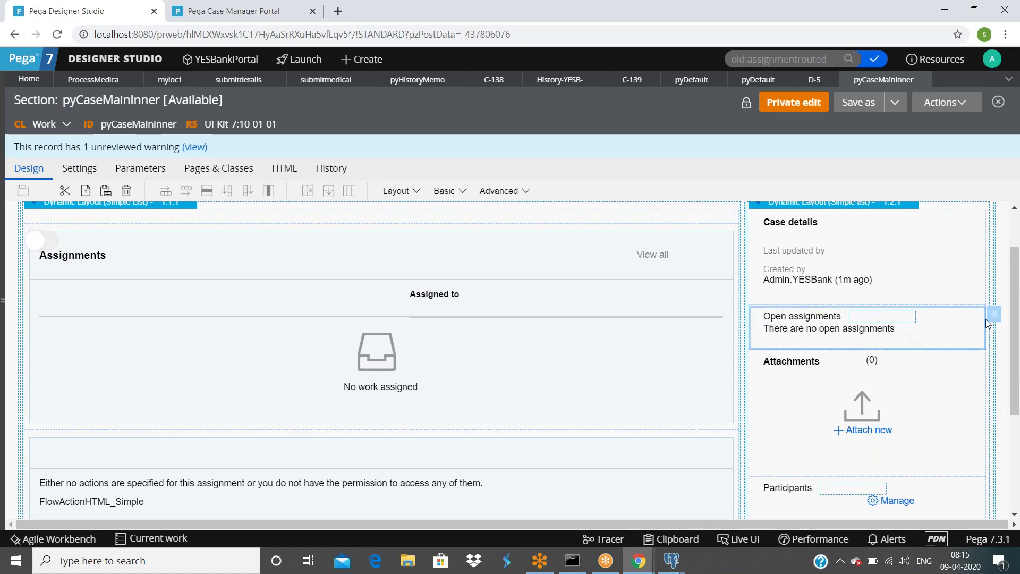
double_click(786, 340)
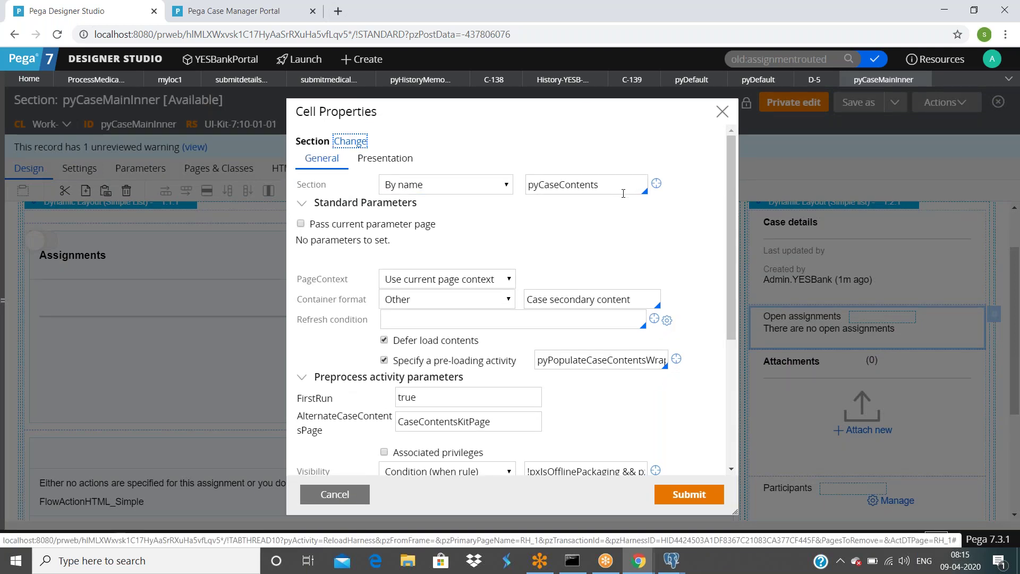
Step: Review the Open assignments cell's FirstRun parameter and open its included pyCaseContents section rule
scroll(424, 310, down, 1)
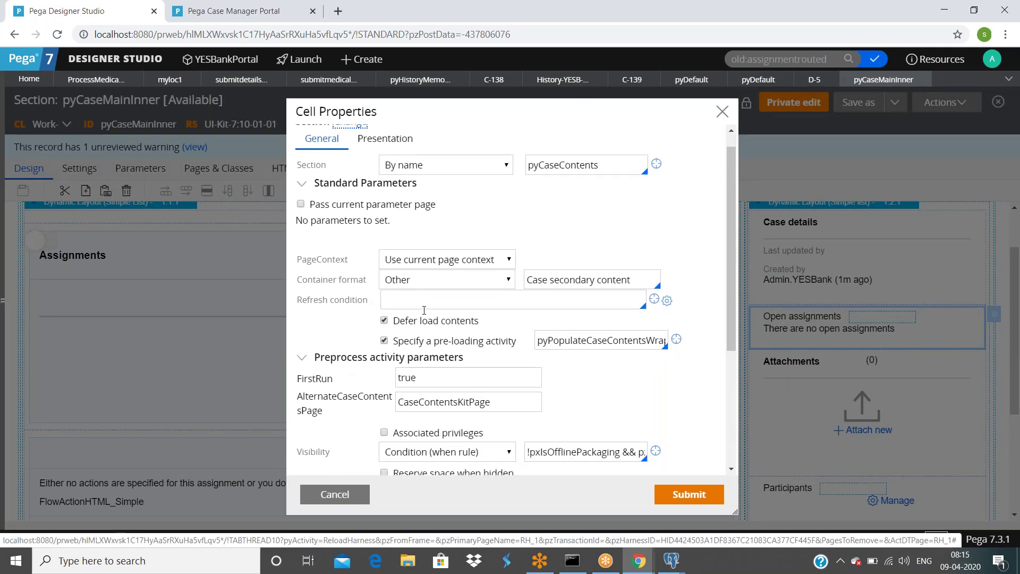
scroll(424, 309, down, 2)
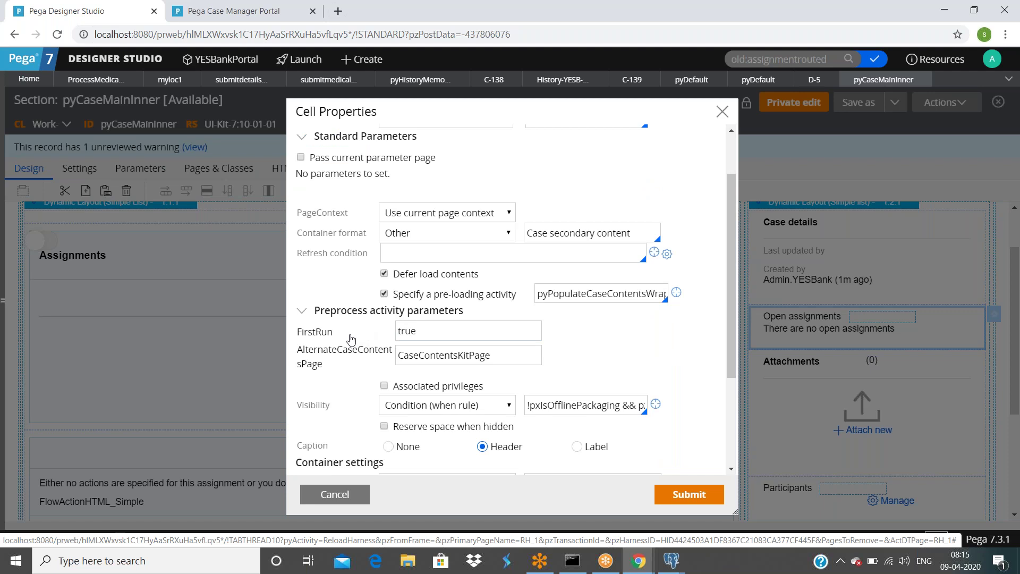
click(483, 329)
scroll(484, 329, down, 3)
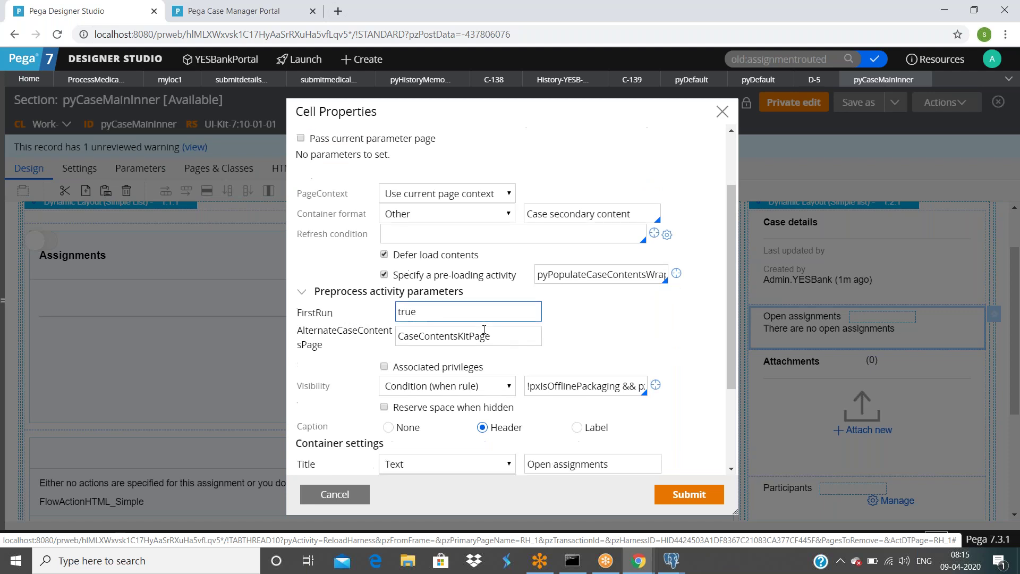
scroll(428, 414, down, 3)
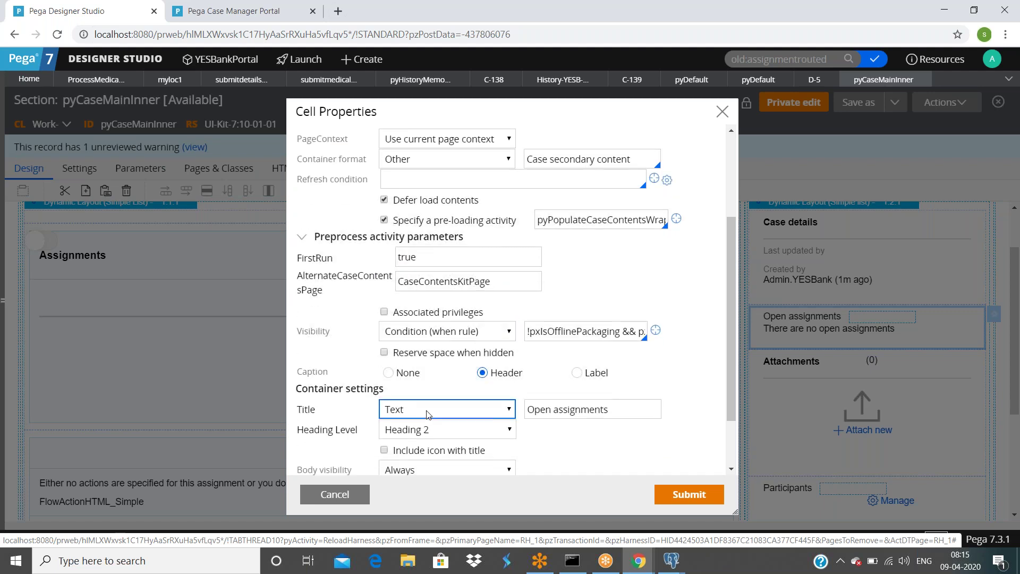
scroll(463, 449, up, 3)
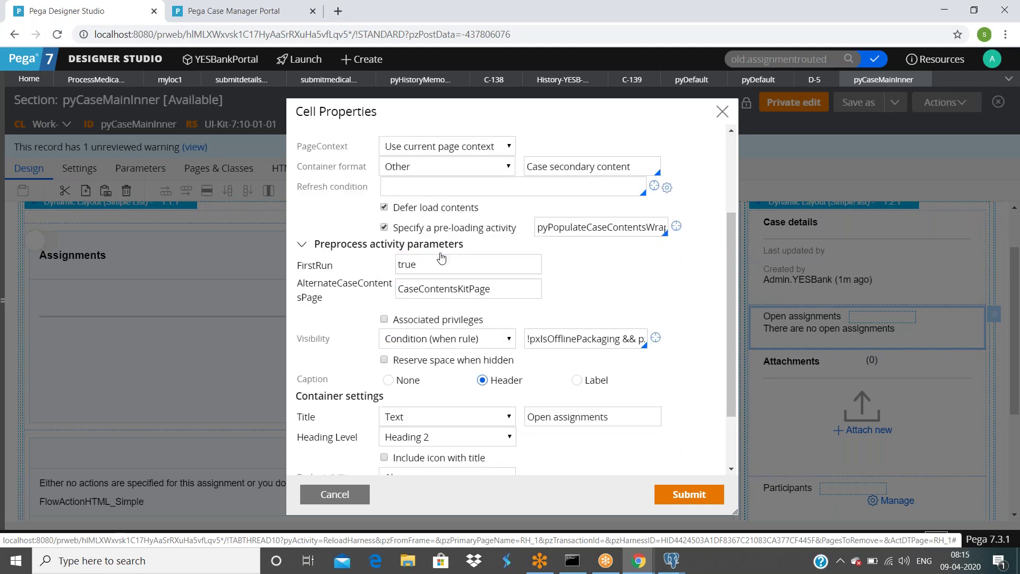
scroll(501, 284, up, 3)
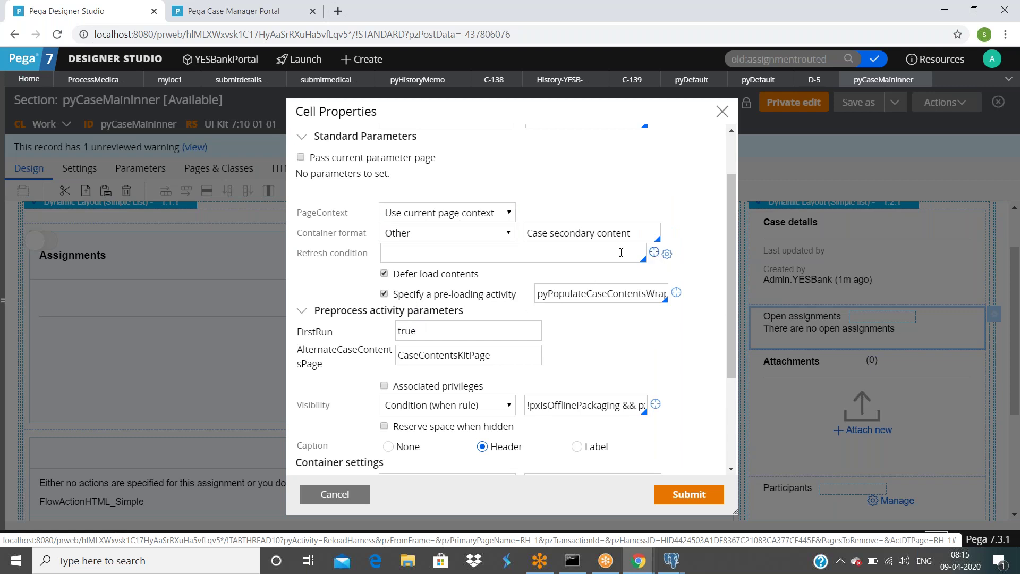
scroll(631, 177, up, 1)
scroll(631, 177, down, 1)
scroll(632, 177, up, 3)
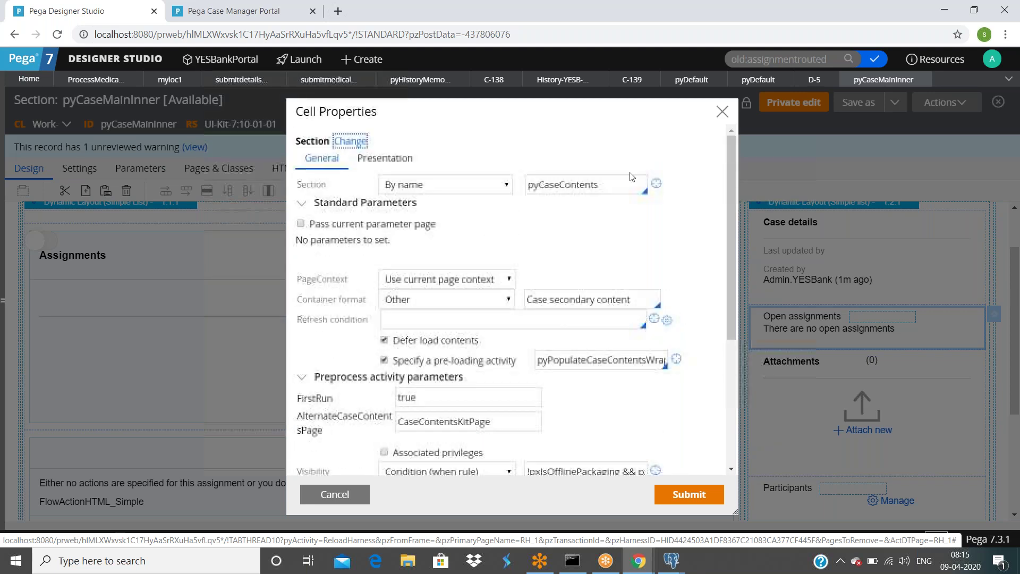
click(654, 182)
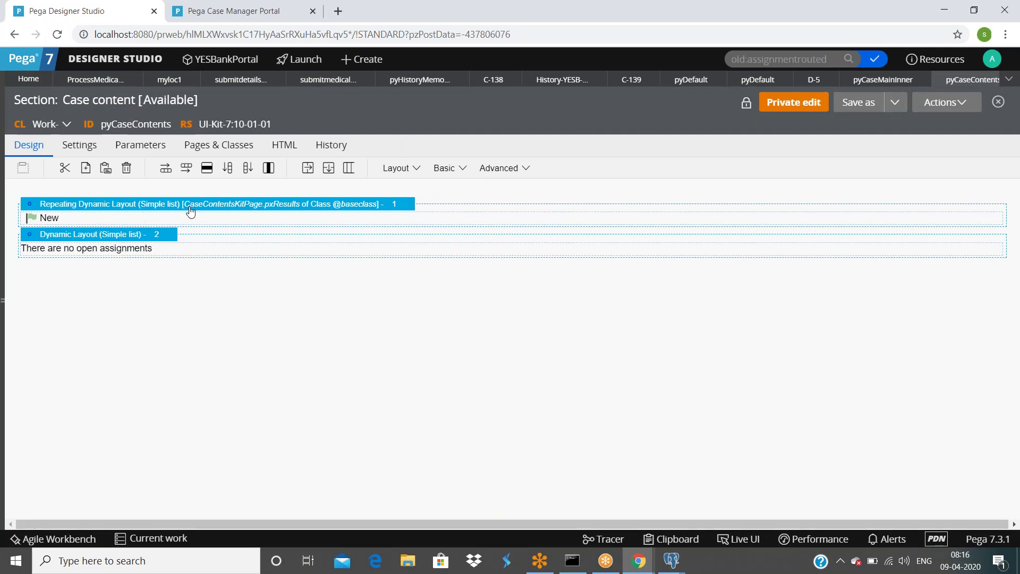
Step: Inspect the 'There are no open assignments' label and the New row, opening the included pyCaseContentDetails section
click(149, 252)
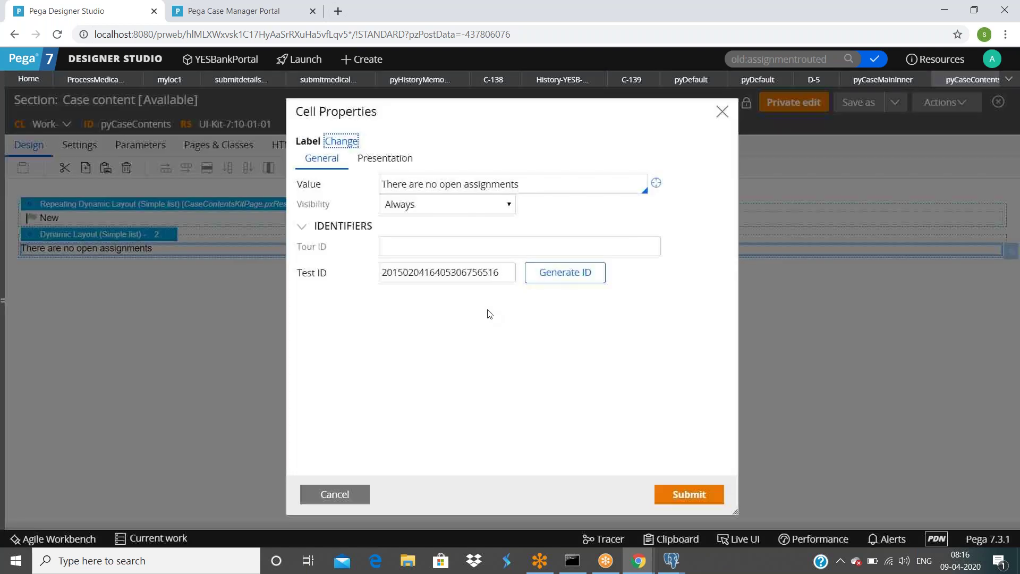
click(332, 493)
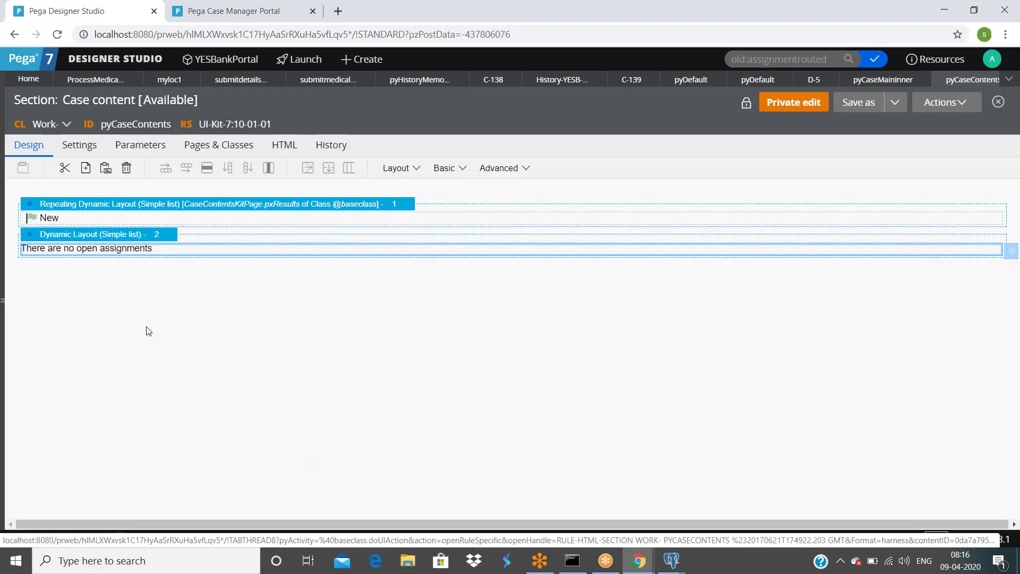
click(62, 221)
click(1012, 219)
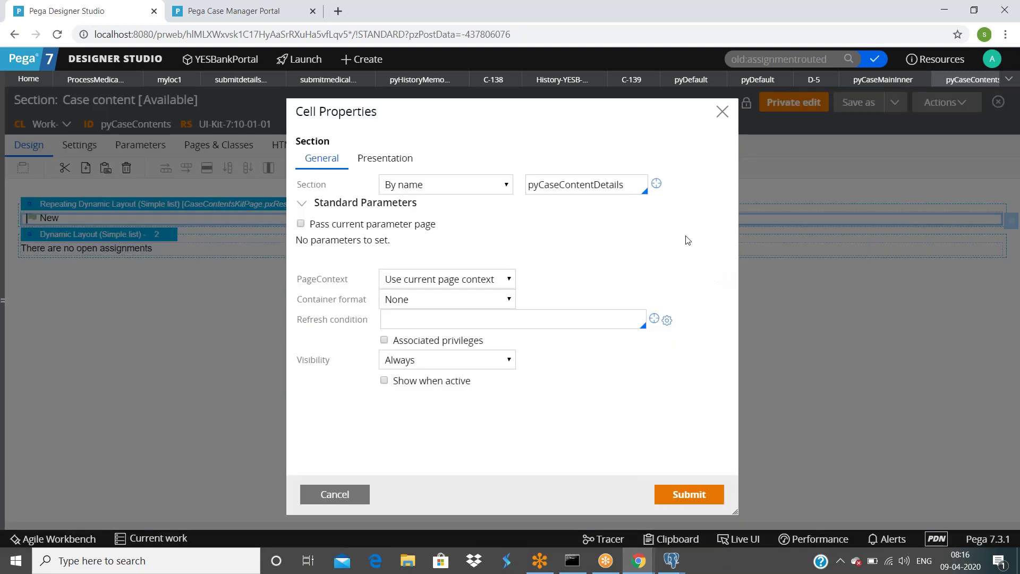
click(656, 183)
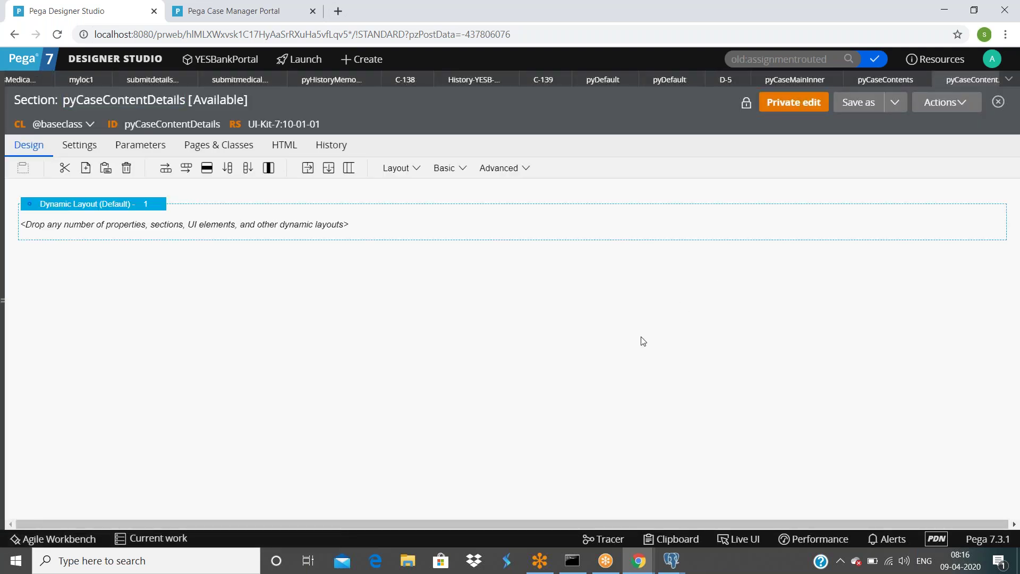
Step: Close pyCaseContentDetails, cancel Cell Properties unchanged, and show My Work in the Case Manager portal
click(993, 80)
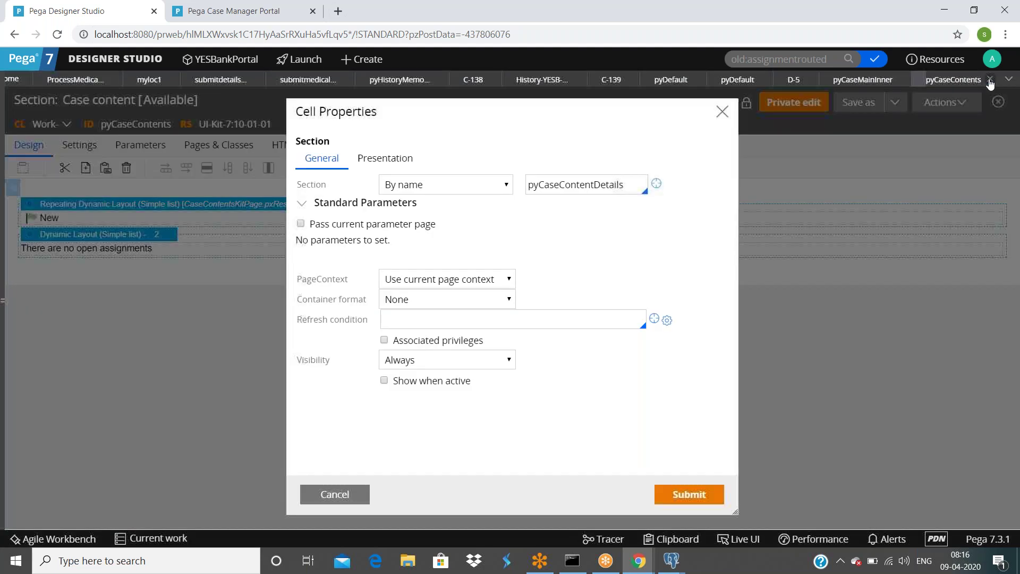
click(689, 494)
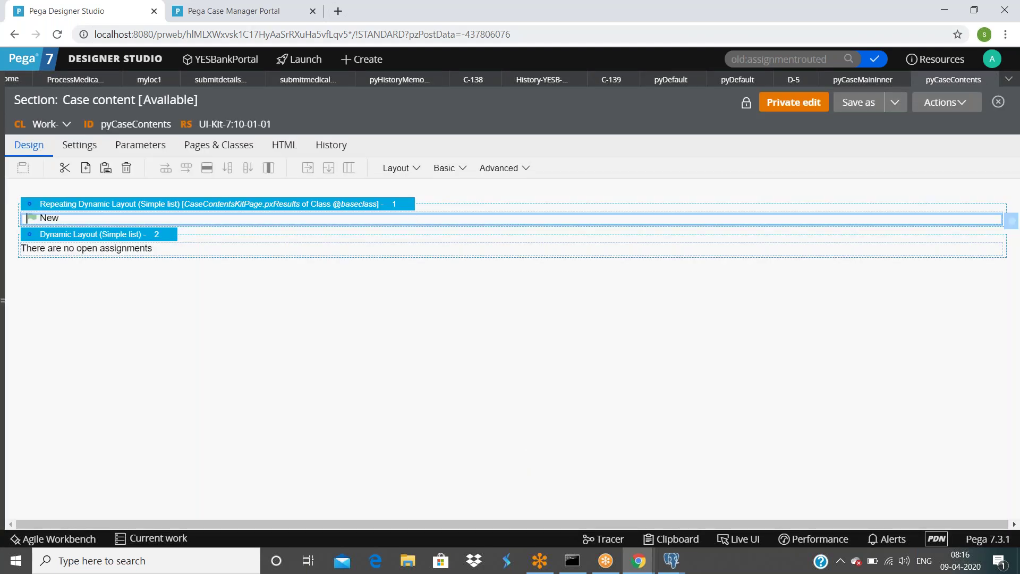
click(245, 17)
click(84, 177)
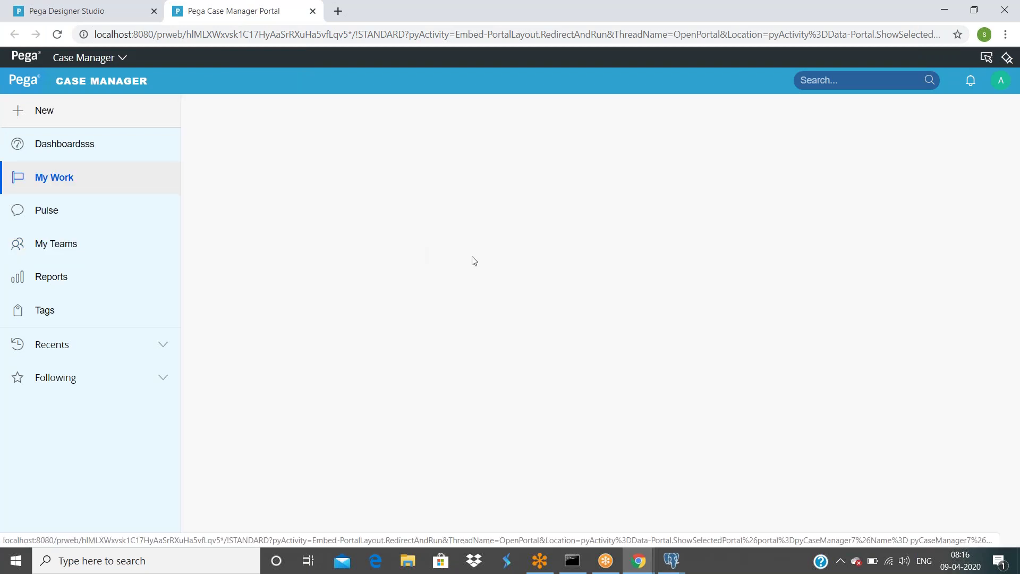
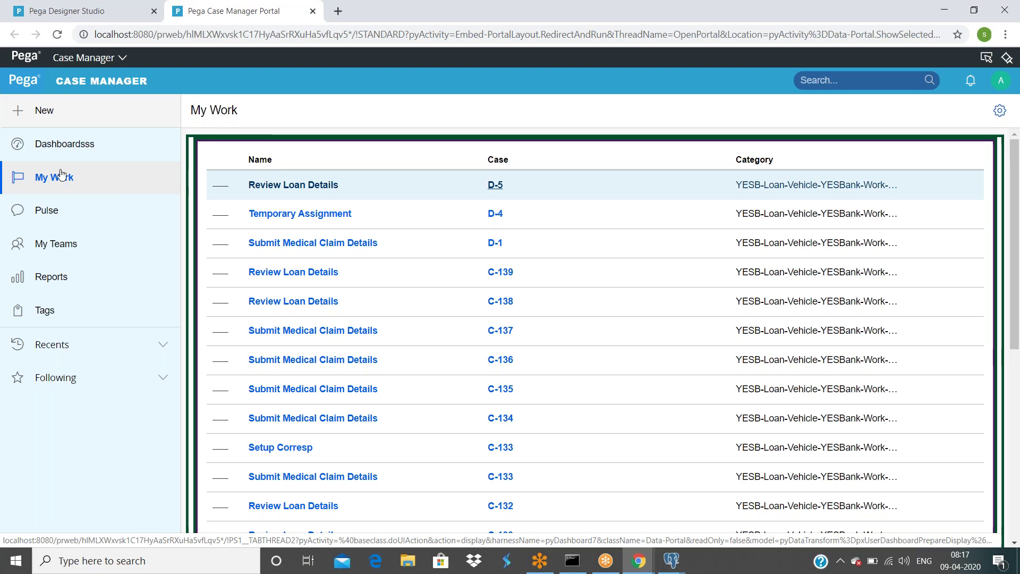
Step: Switch to Designer Studio and open case D-5 to view its Review Loan Details assignment
click(80, 11)
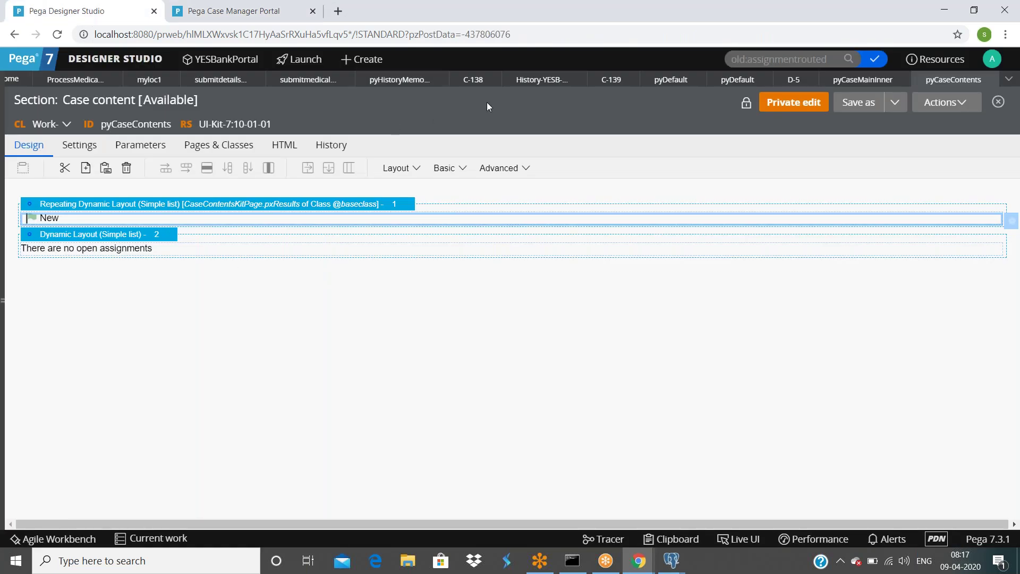
click(792, 81)
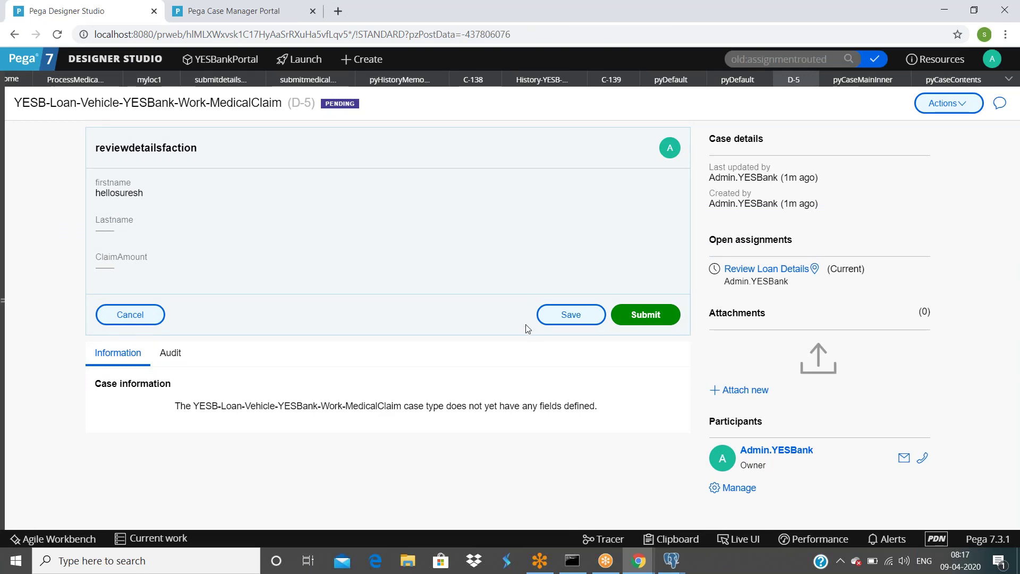
drag(100, 152, 354, 290)
click(355, 291)
Step: In the ProcessMedicalClaim flow, examine the Review Loan Details step and its connector to Approve Medical Claim
click(73, 84)
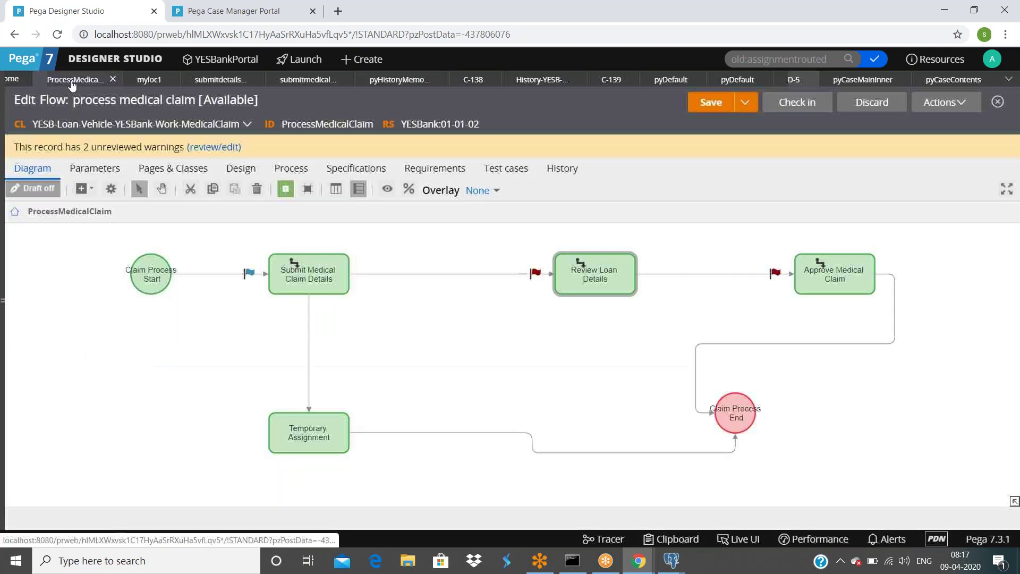
click(595, 273)
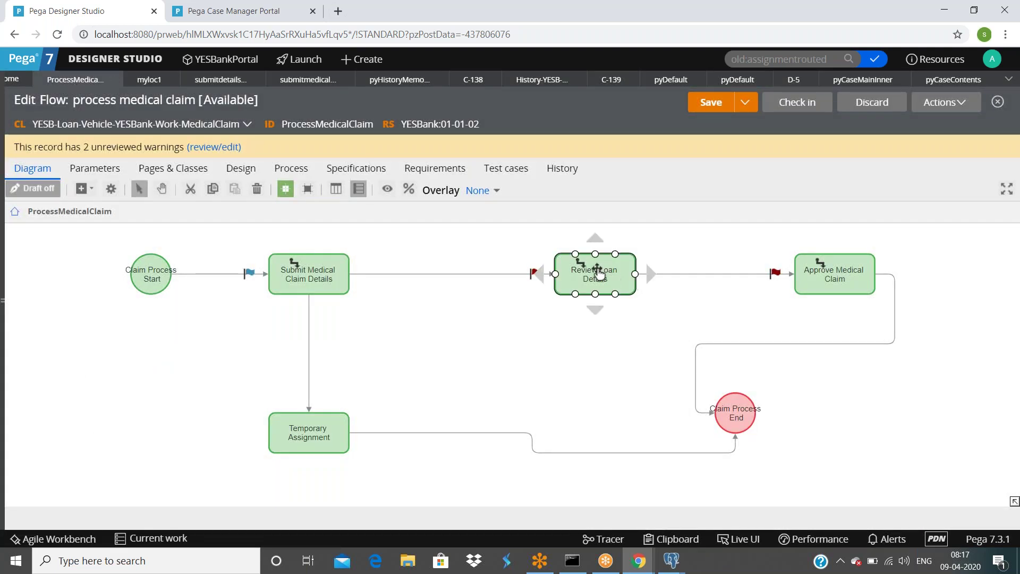
click(595, 270)
click(683, 274)
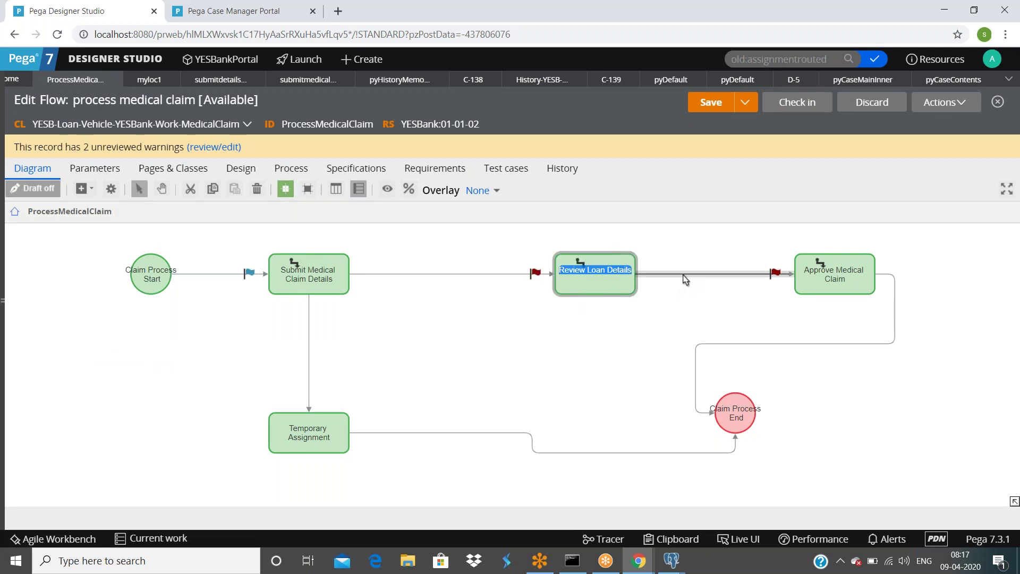
right_click(684, 275)
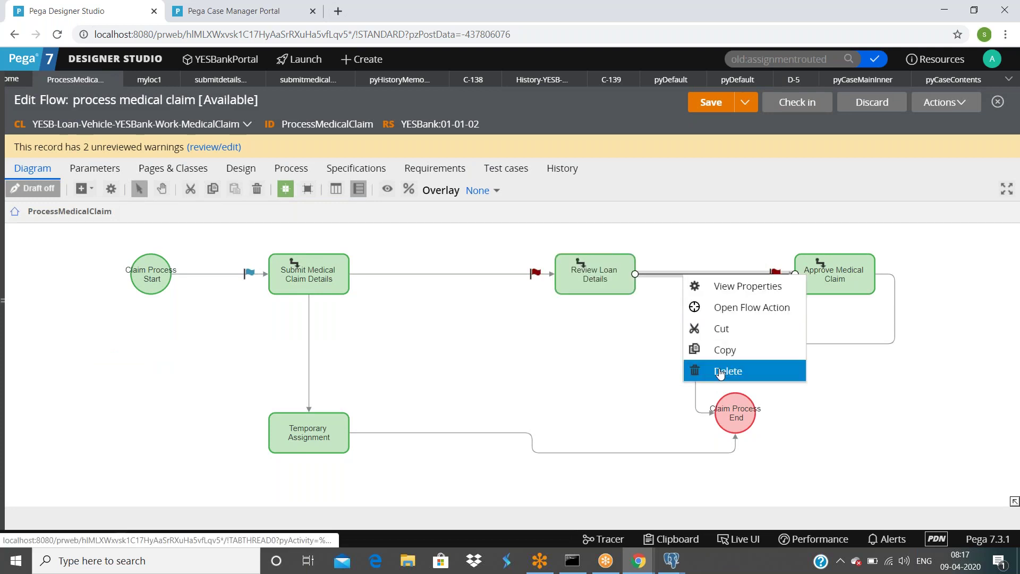
click(717, 182)
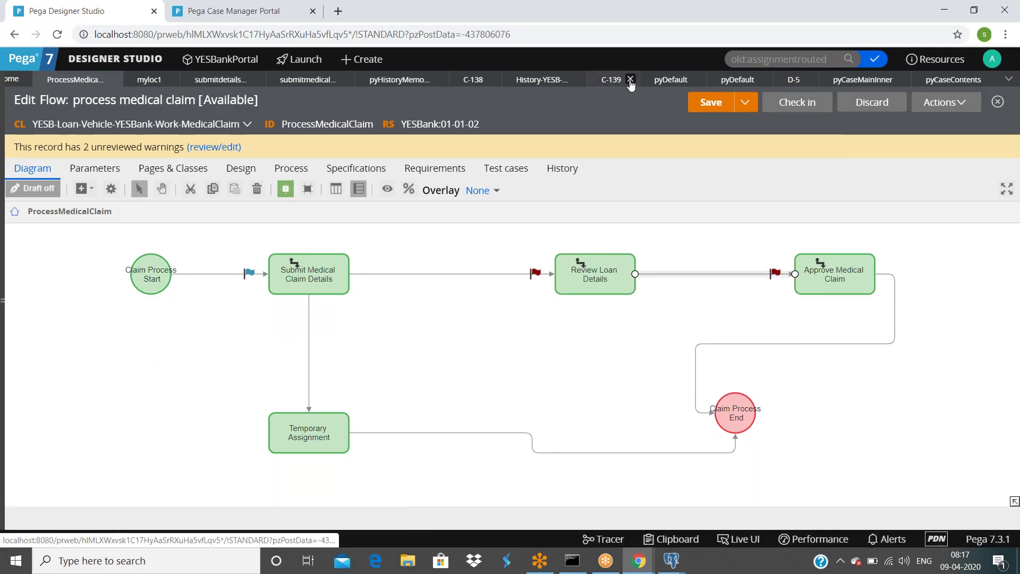
Step: Close the C-138 record and reopen case D-5 to review its form
click(513, 79)
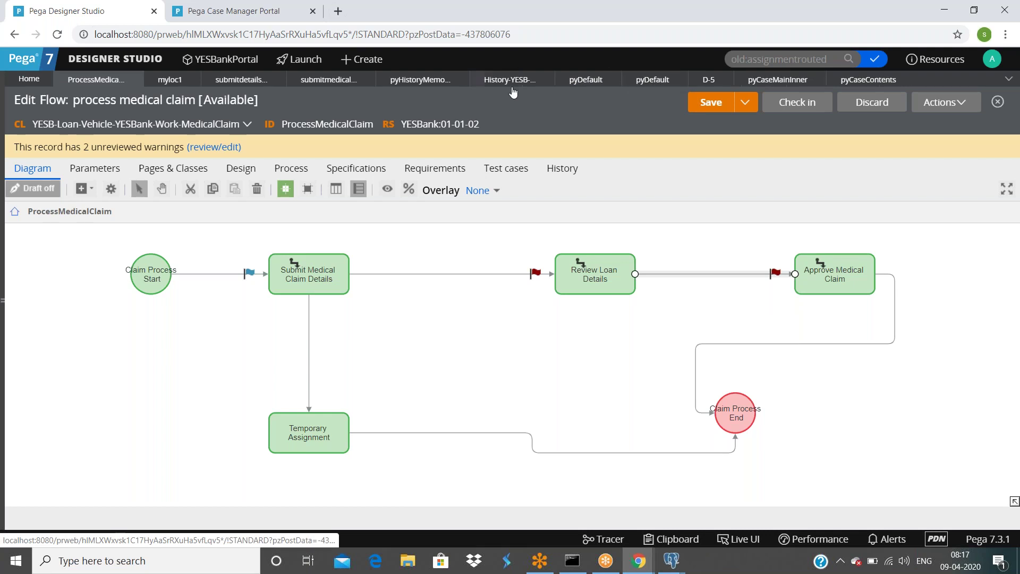
click(709, 80)
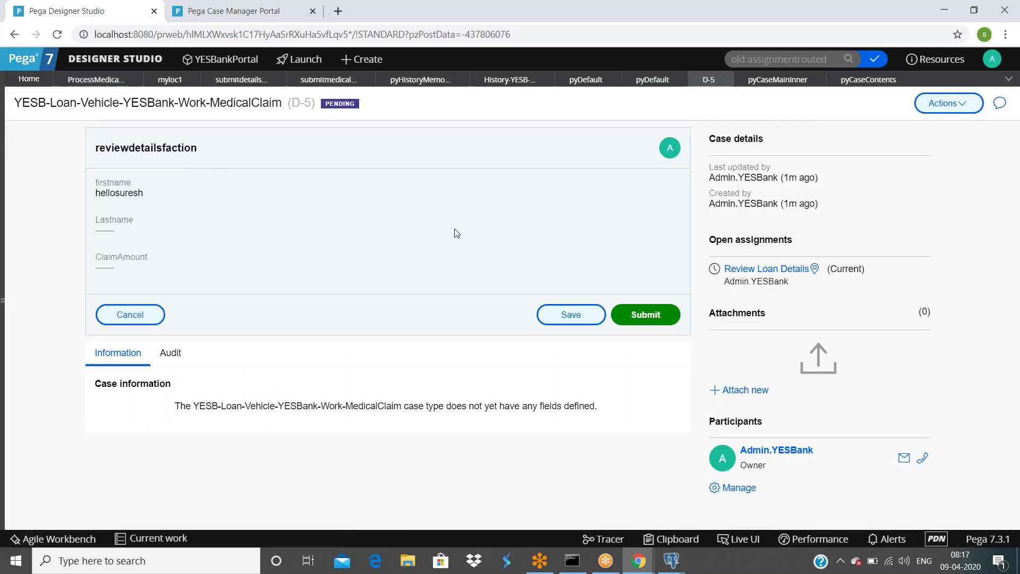
double_click(296, 105)
drag(108, 150, 340, 282)
click(425, 291)
Step: Delete the connector into Approve Medical Claim and the Review Loan Details step
click(88, 80)
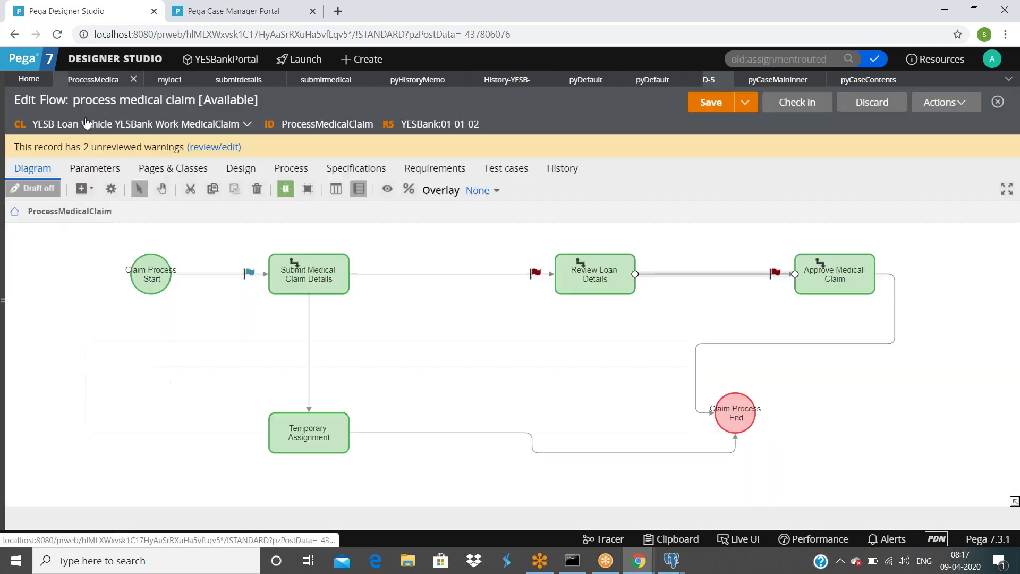
right_click(673, 277)
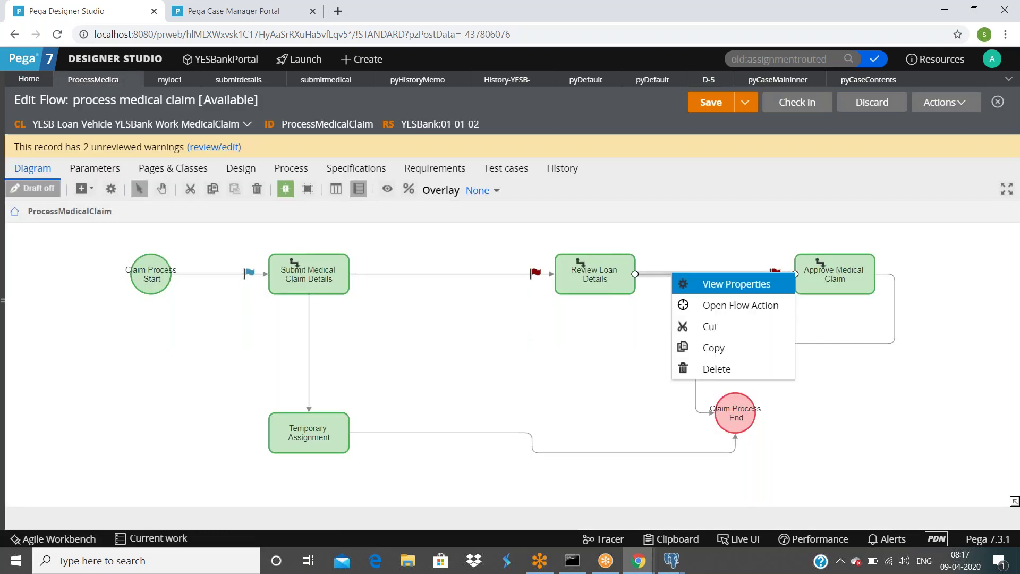
click(702, 368)
click(591, 278)
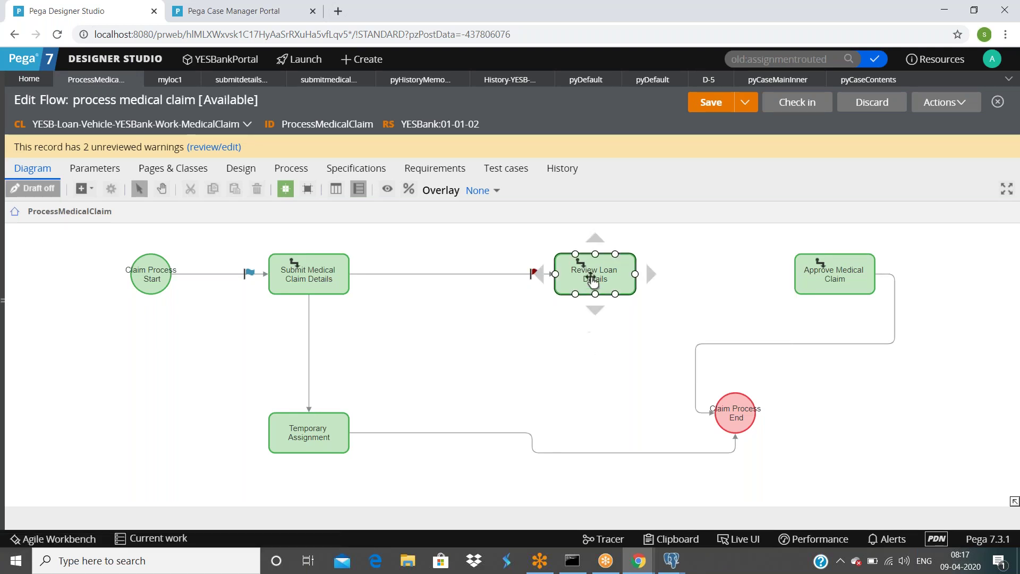
right_click(591, 277)
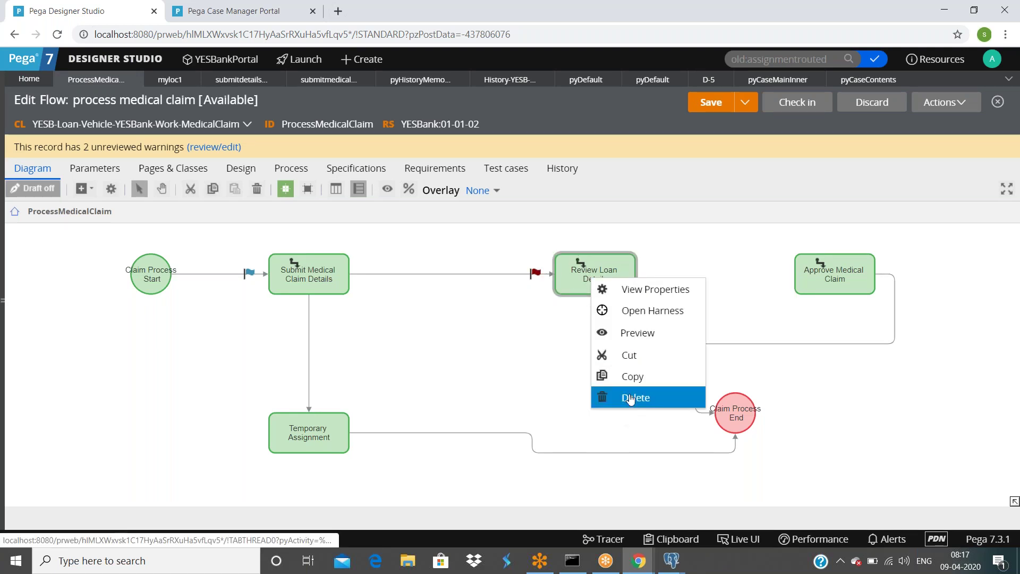
click(617, 407)
Step: Connect Submit Medical Claim Details directly to Approve Medical Claim, save the flow and begin check-in
click(457, 275)
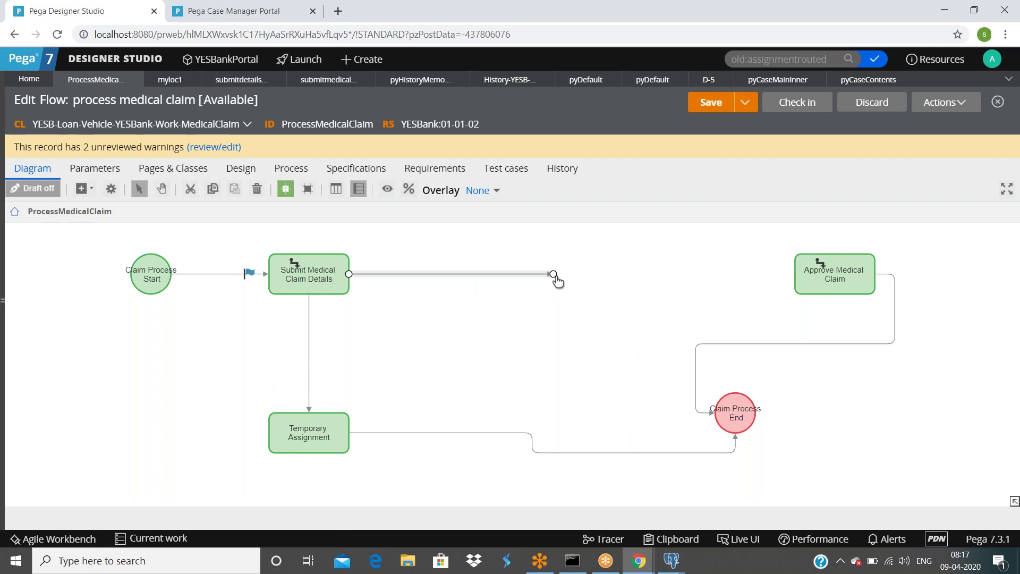
drag(553, 275, 752, 276)
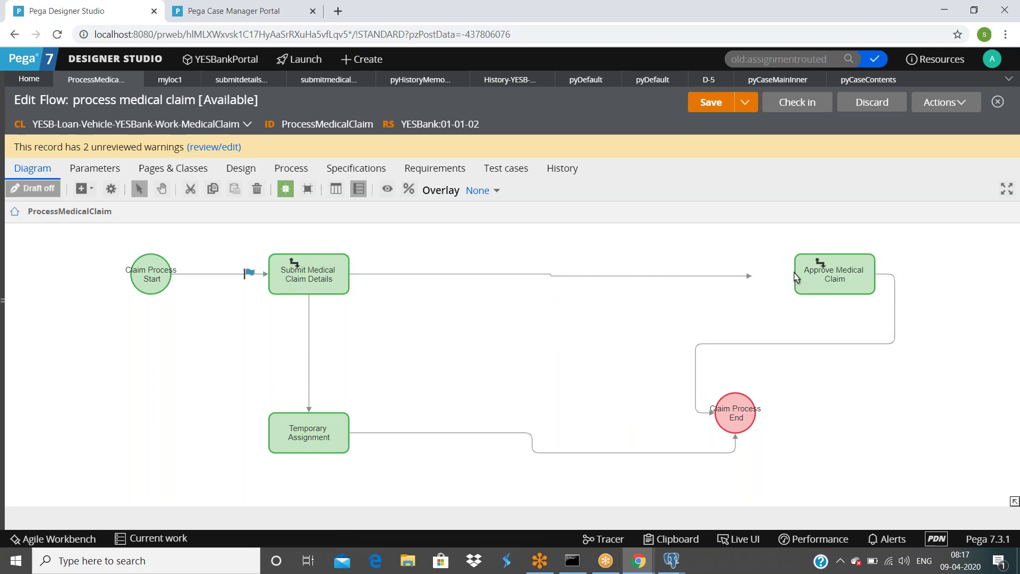
click(670, 276)
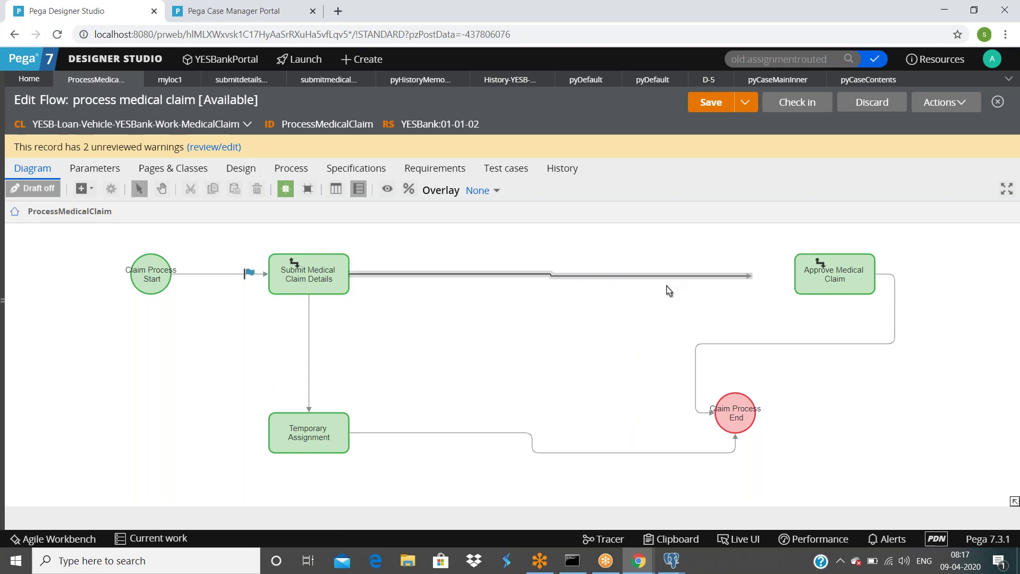
click(794, 280)
click(664, 280)
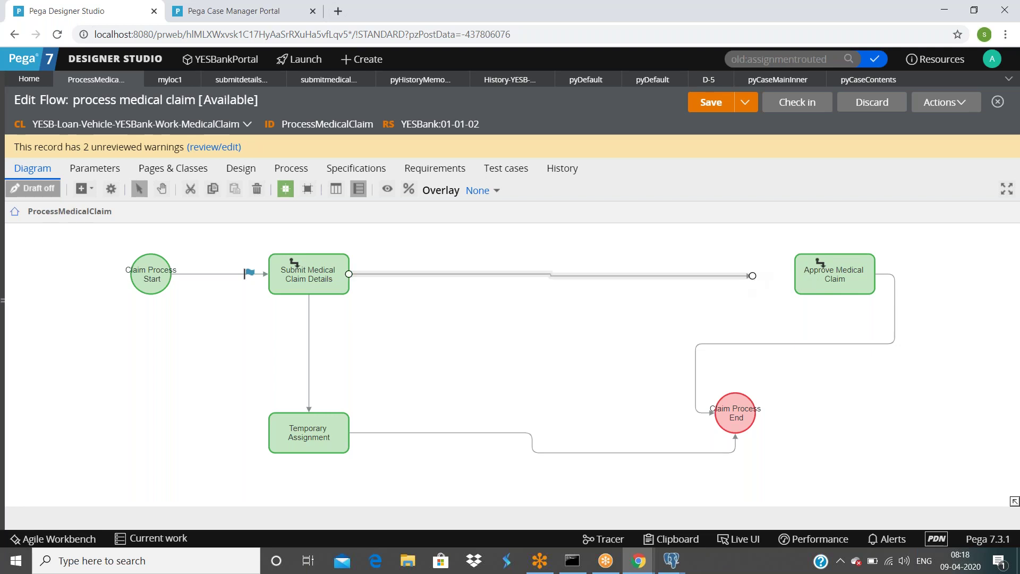
drag(749, 280, 796, 274)
click(680, 316)
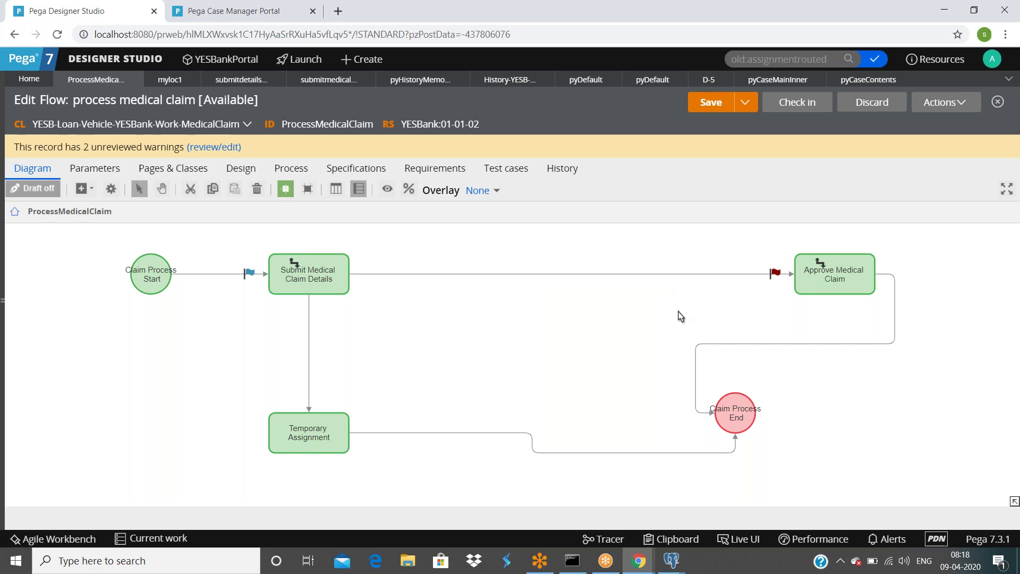
click(707, 108)
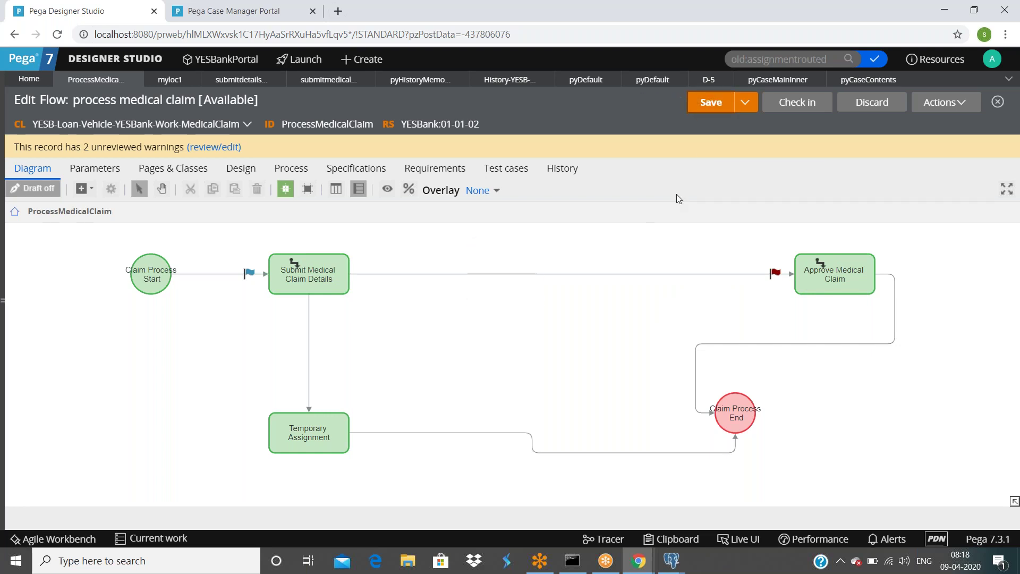
click(796, 103)
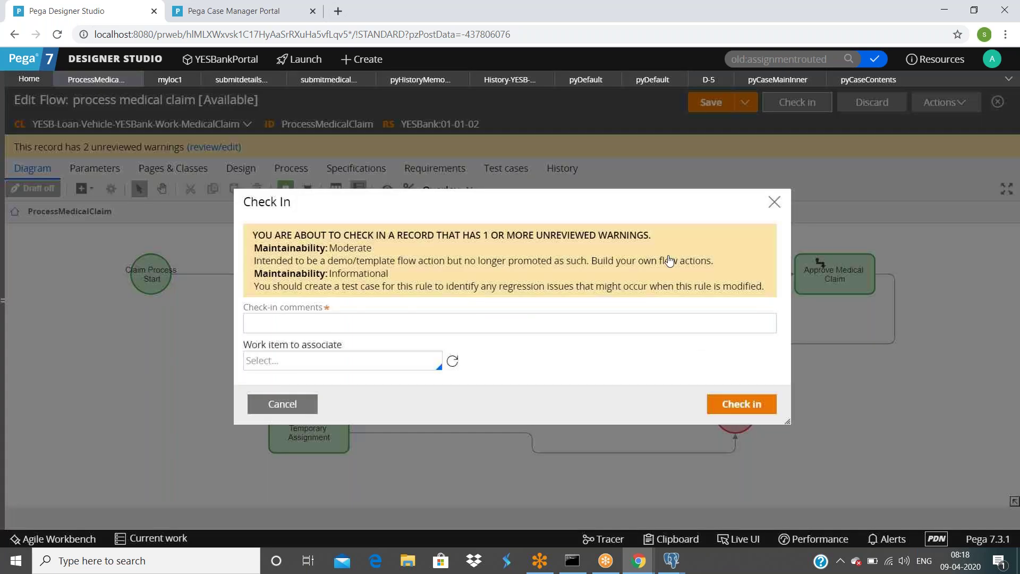
Step: Check in the revised flow with the comment 'safds'
click(558, 326)
text(safds)
click(728, 403)
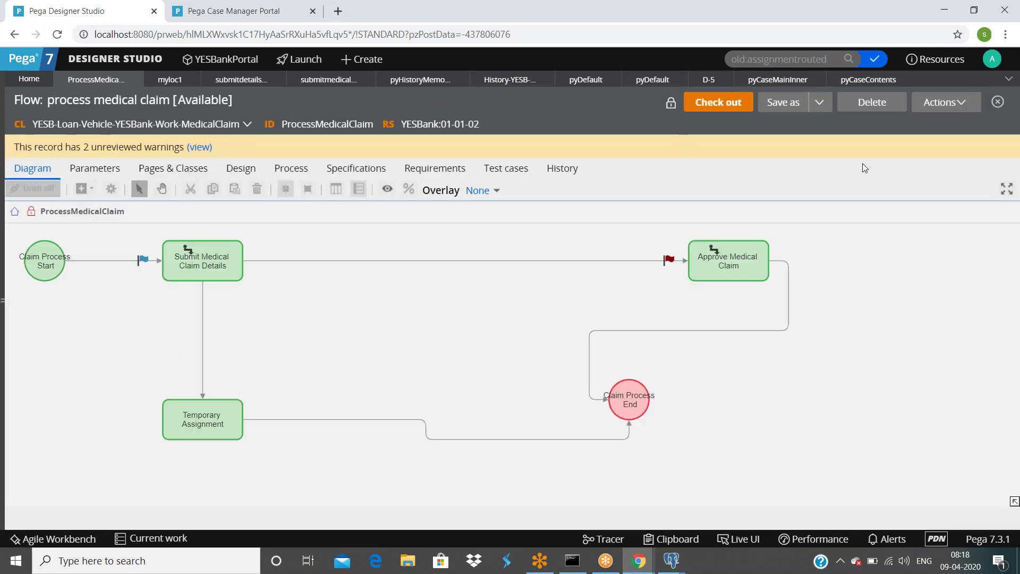
Step: Run the flow to create case D-6, submit its Approve Medical Claim assignment, and close it
click(946, 102)
click(864, 121)
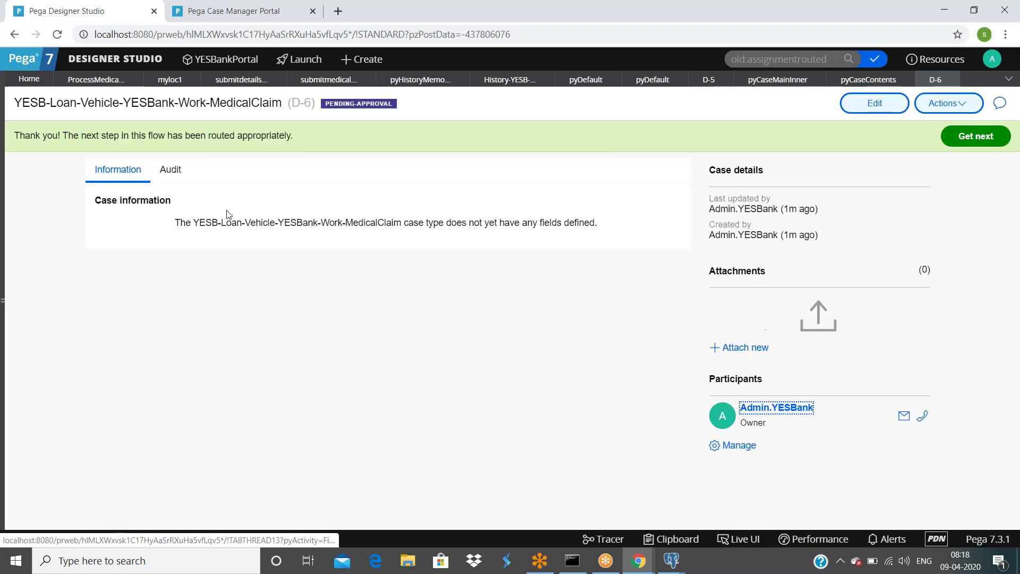
click(947, 103)
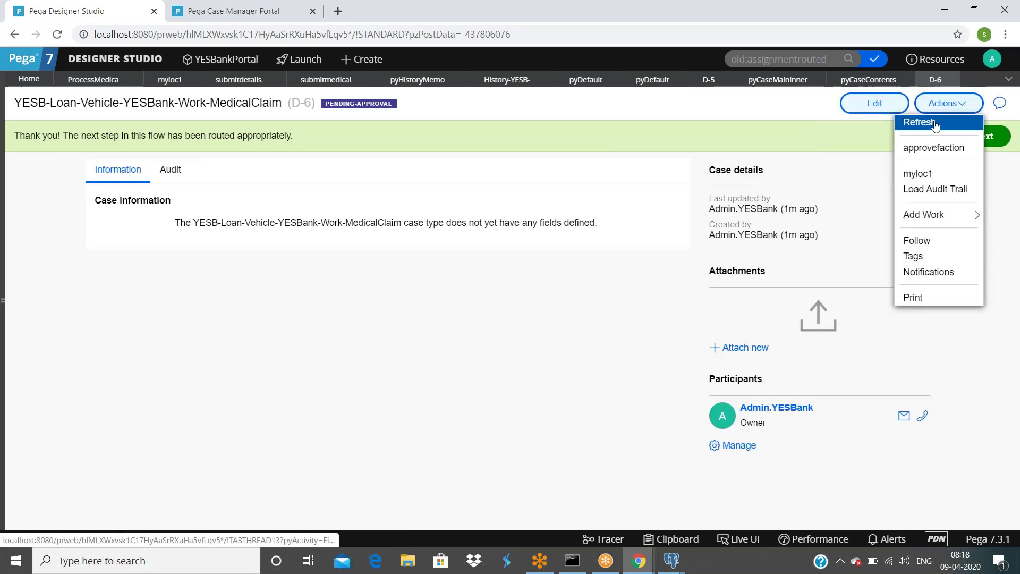
click(922, 121)
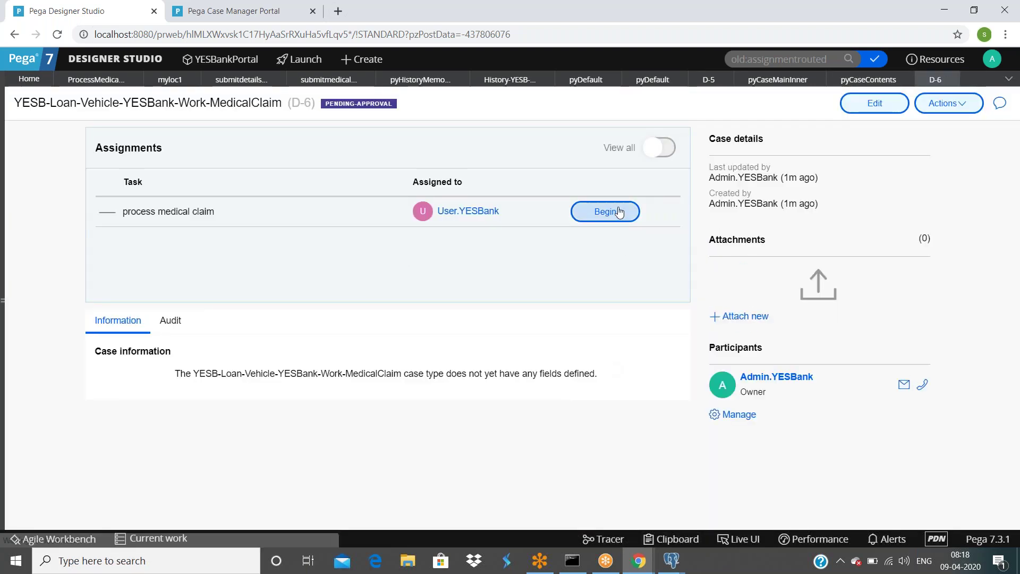
click(606, 210)
double_click(656, 243)
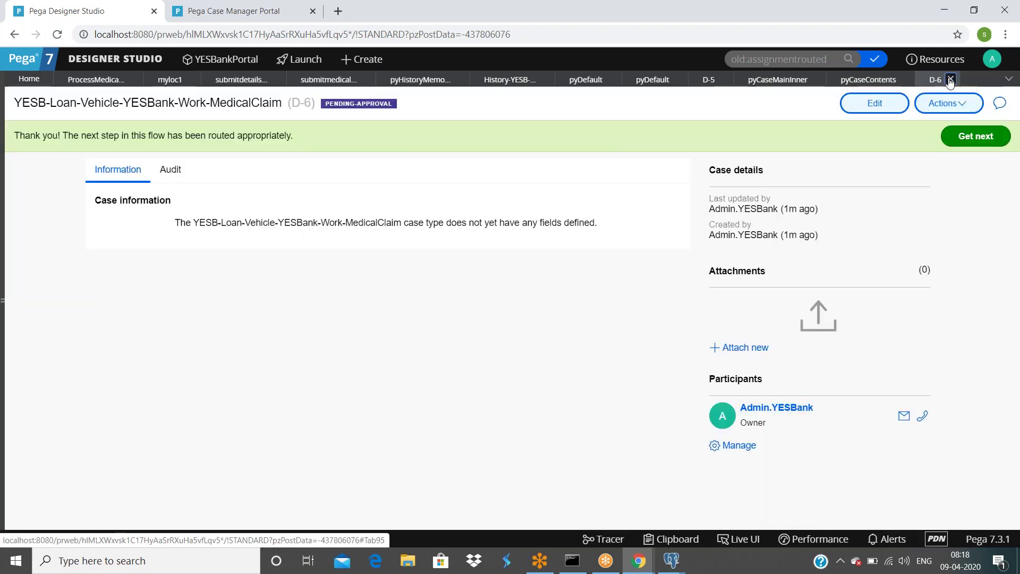
click(953, 80)
Step: Close case D-5 and reload the Designer Studio page
click(724, 80)
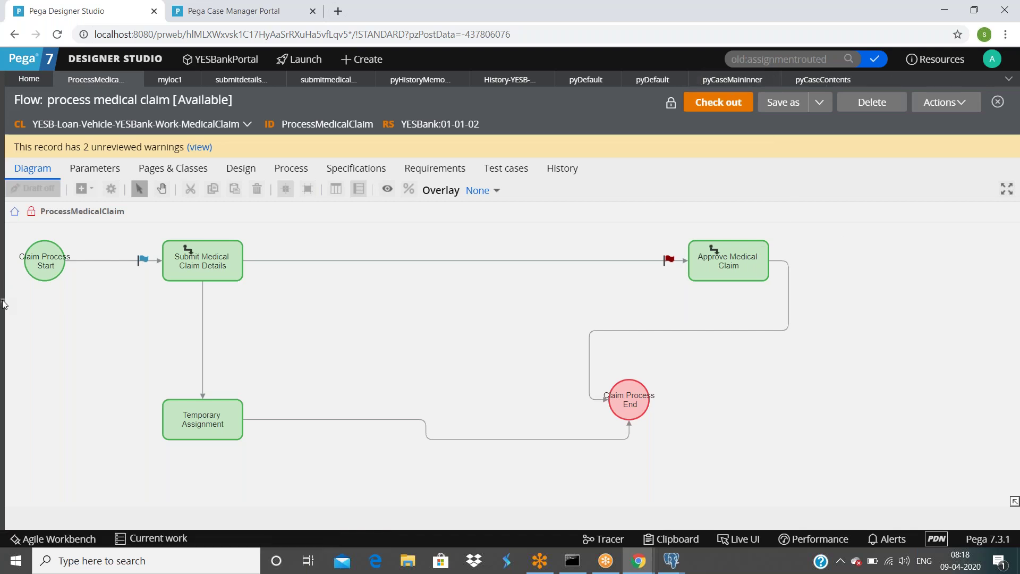
click(9, 280)
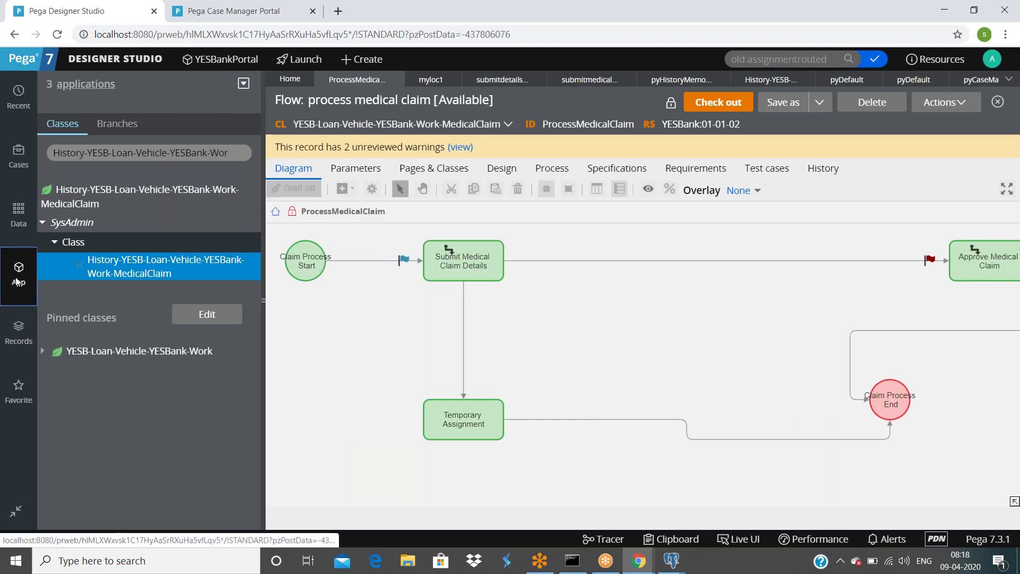
right_click(537, 100)
click(555, 144)
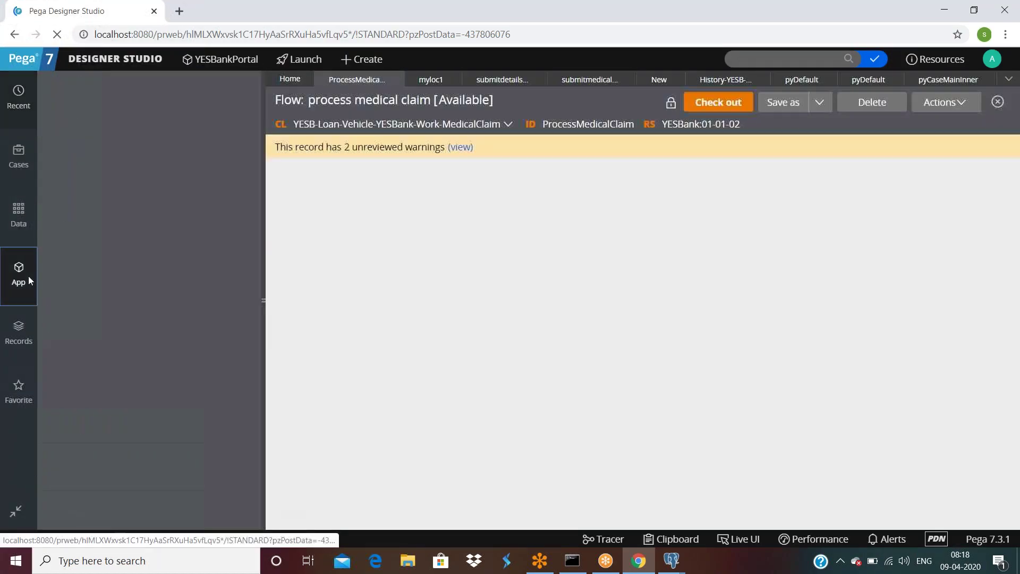
Step: Find YESB-Loan-Vehicle-YESBank-Work-MedicalClaim in App Explorer and list its instances
click(19, 275)
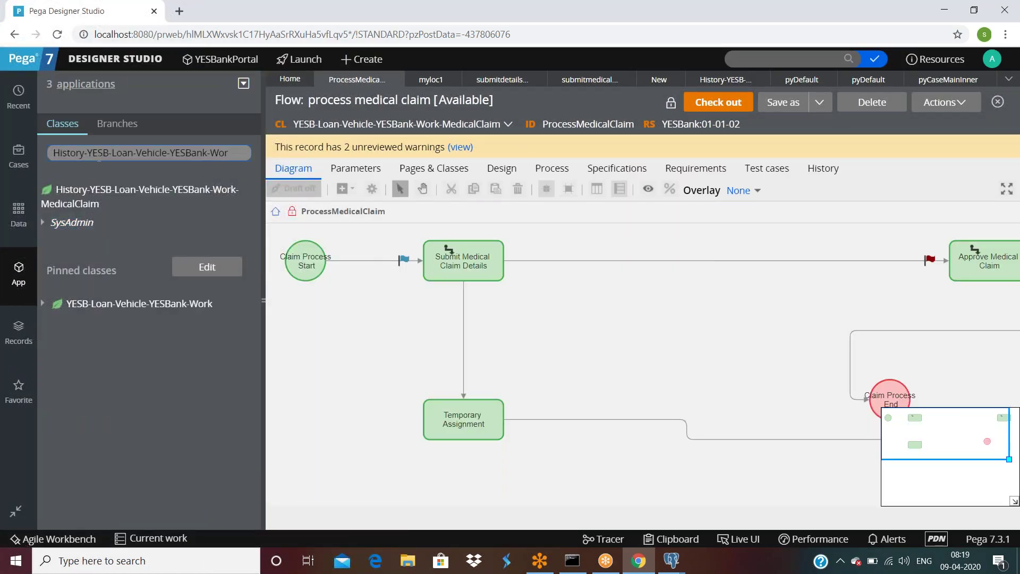
click(95, 152)
key(BackSpace)
key(BackSpace)
key(BackSpace)
key(BackSpace)
key(BackSpace)
key(BackSpace)
key(BackSpace)
key(BackSpace)
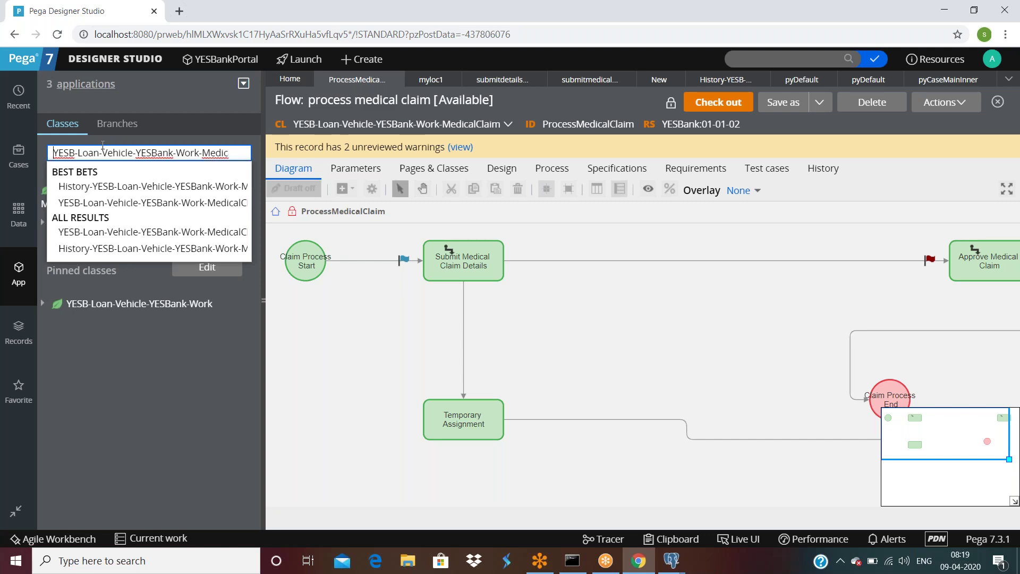
click(130, 202)
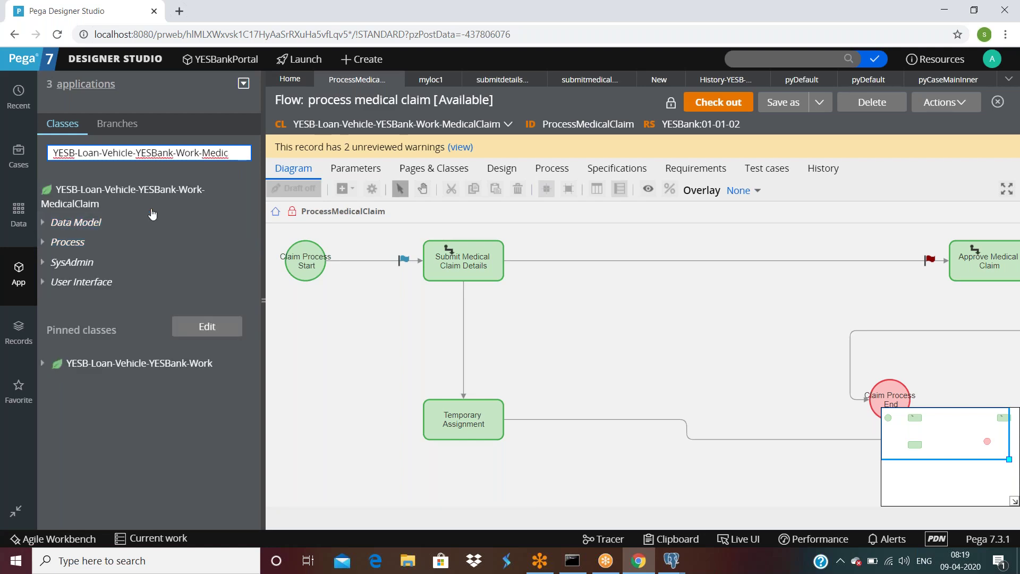
click(102, 190)
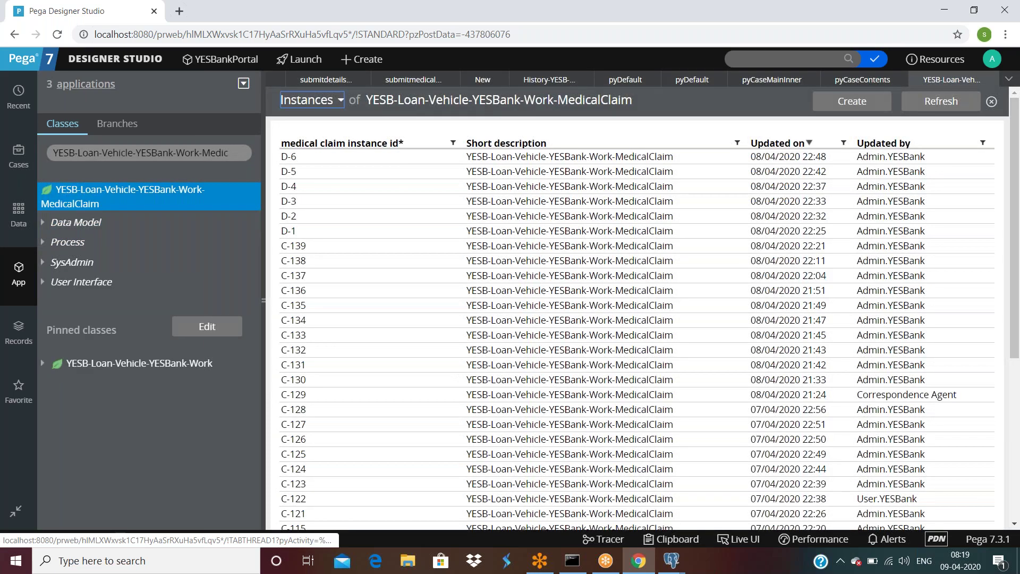
Step: Open D-5 from the instances list and inspect pyWorkPage's pxFlow(ProcessMedicalClaim) page in the Clipboard
click(263, 301)
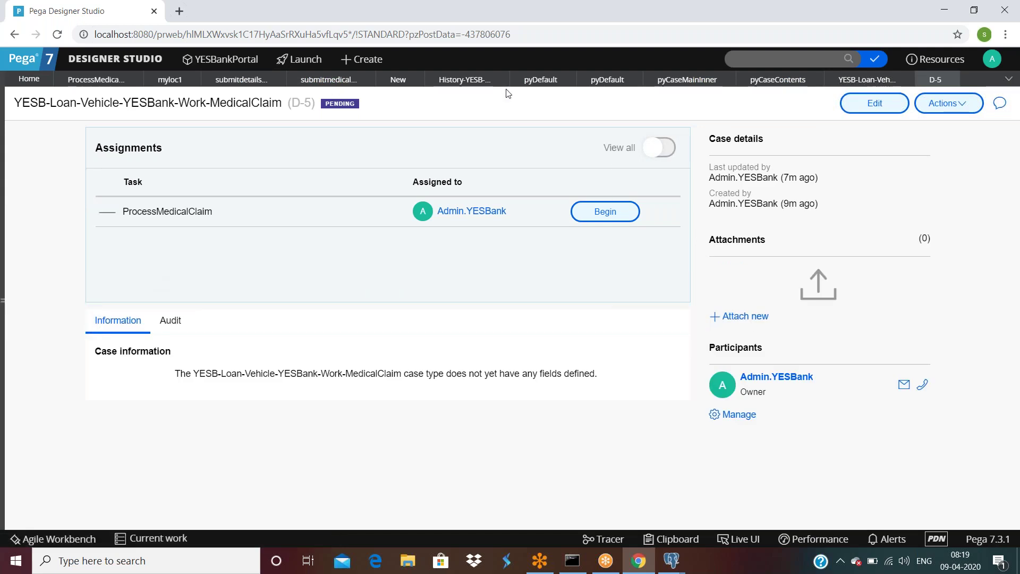
click(672, 539)
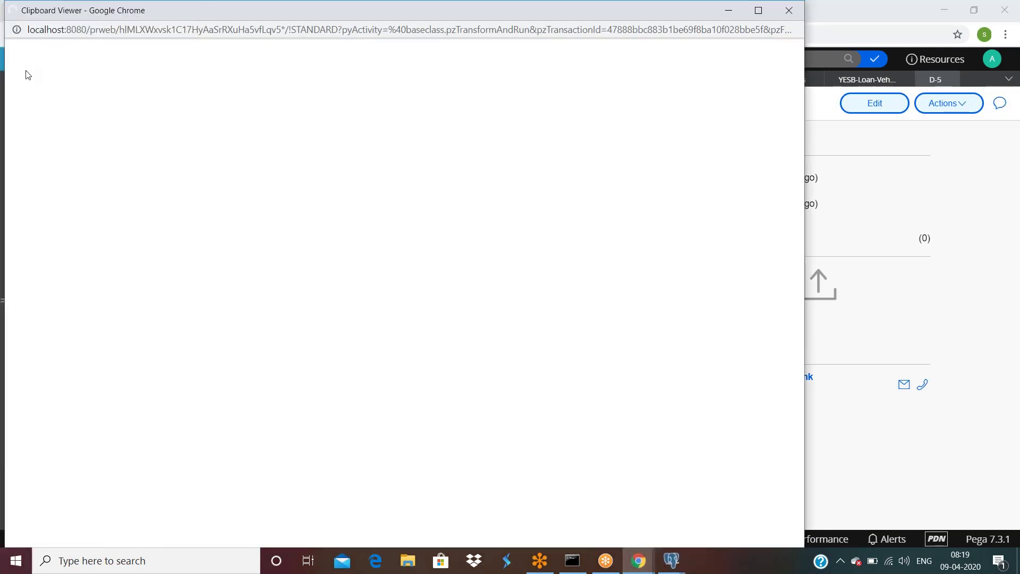
scroll(168, 324, down, 5)
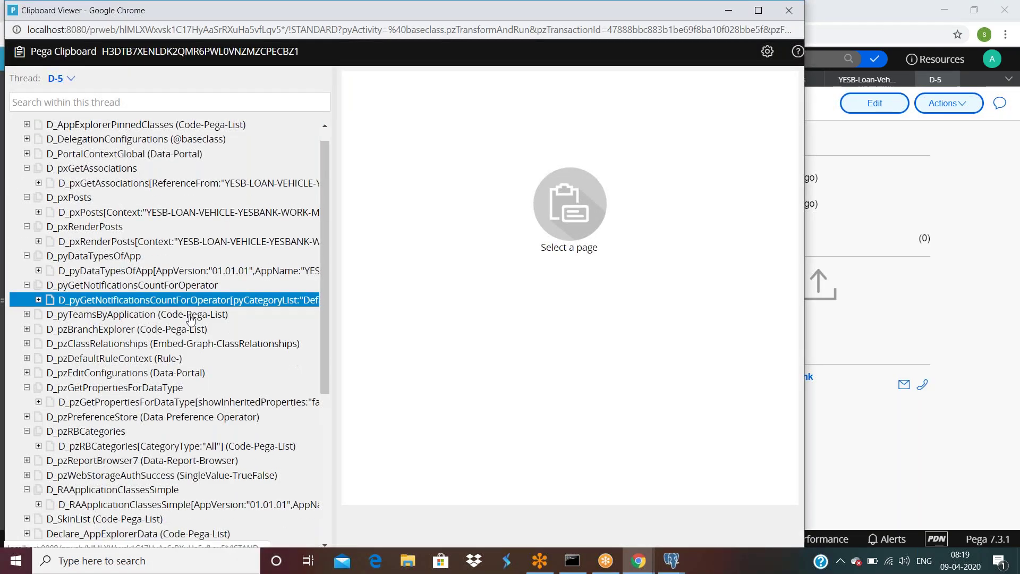
click(26, 429)
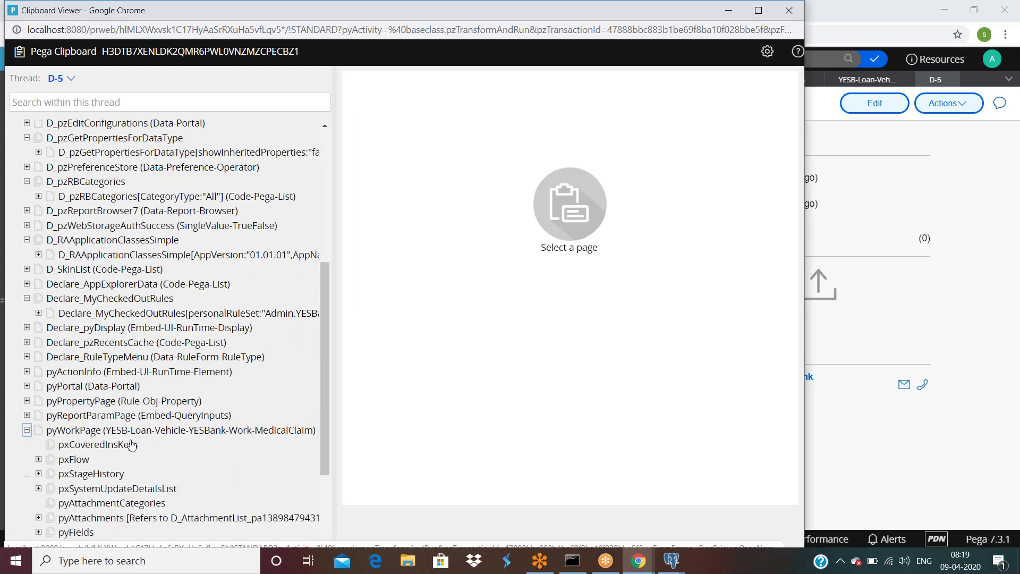
click(38, 459)
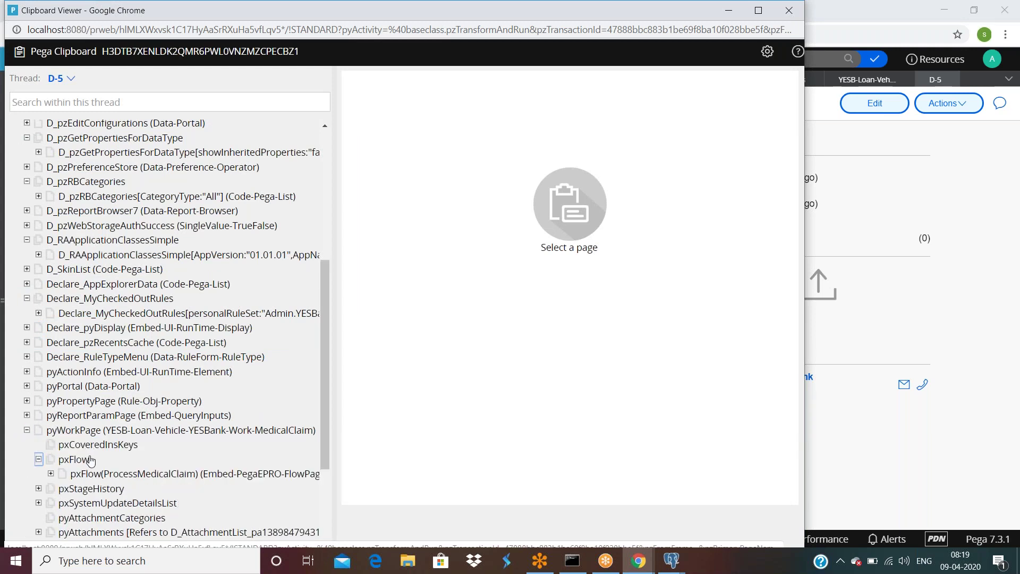
click(146, 474)
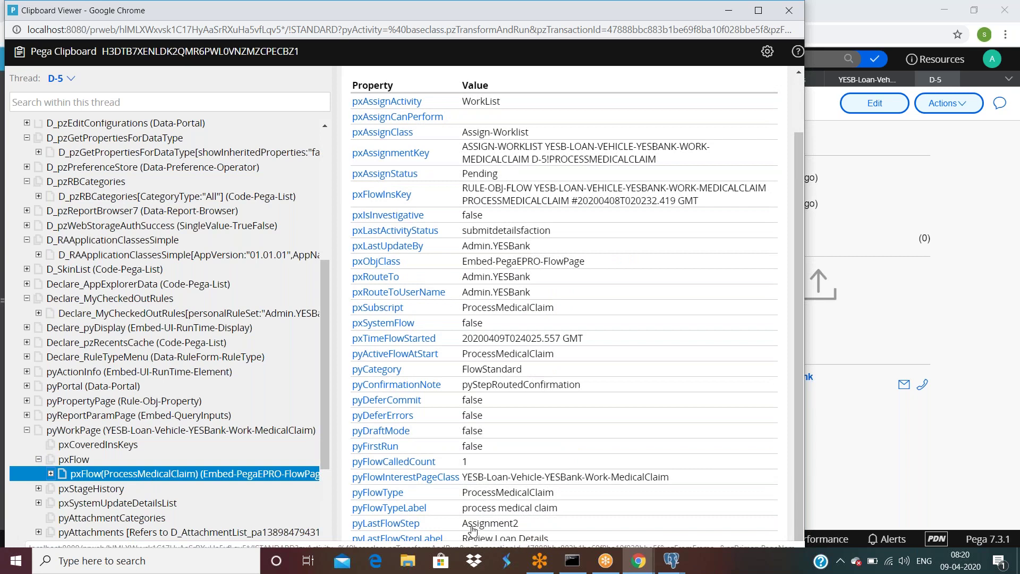
click(789, 10)
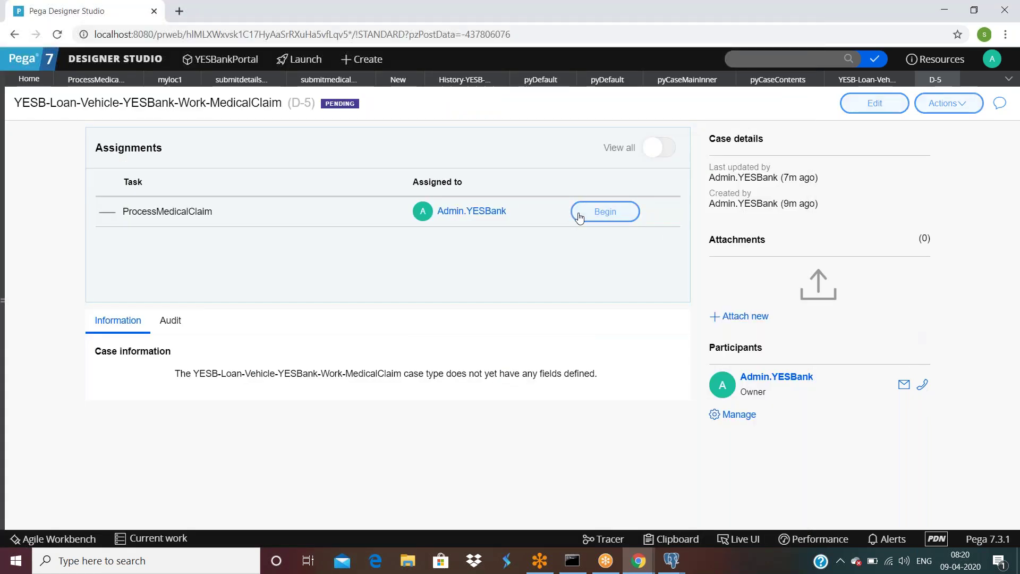
Step: Begin D-5's assignment and highlight the error naming missing task Assignment2, 'Review Loan Details'
click(579, 215)
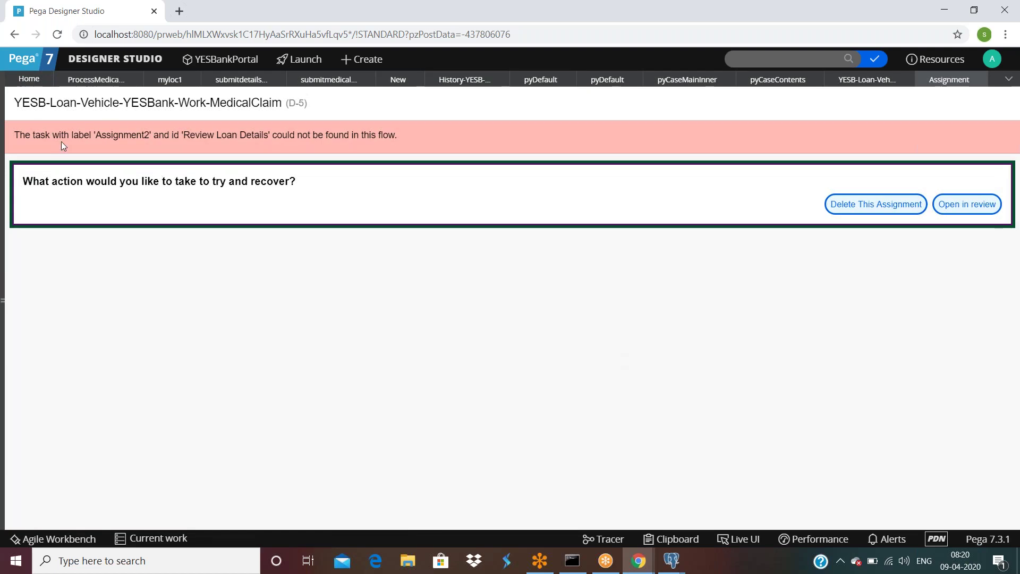
drag(95, 136, 395, 139)
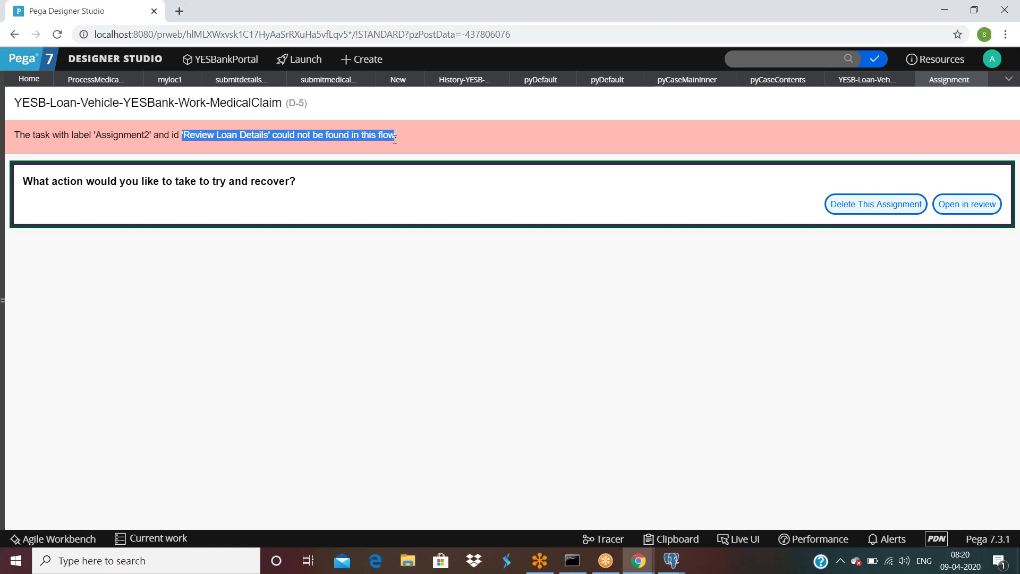
click(440, 336)
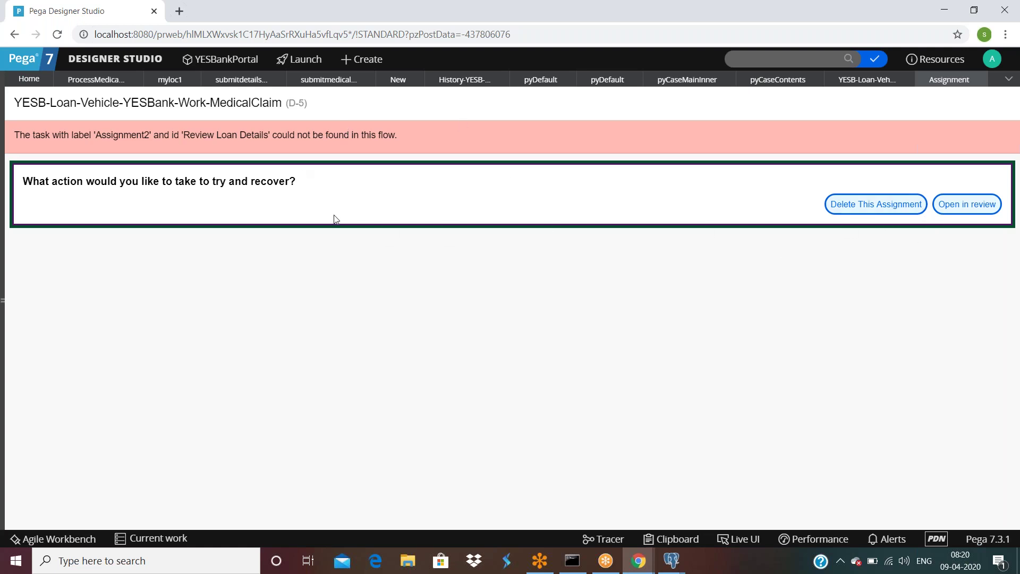
Step: Close the history table data window and return to the main pgAdmin III window
click(671, 560)
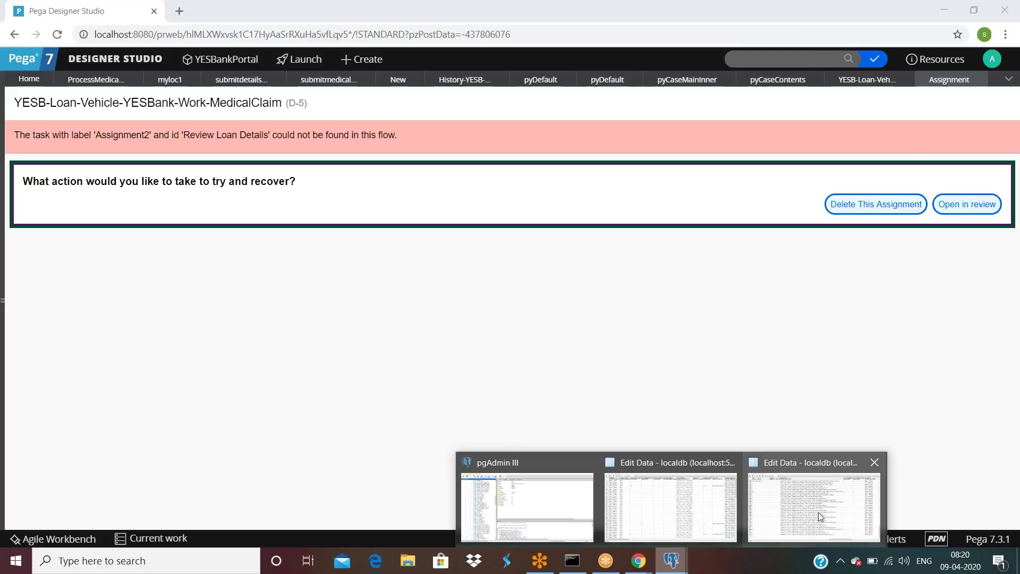
mouse_move(841, 487)
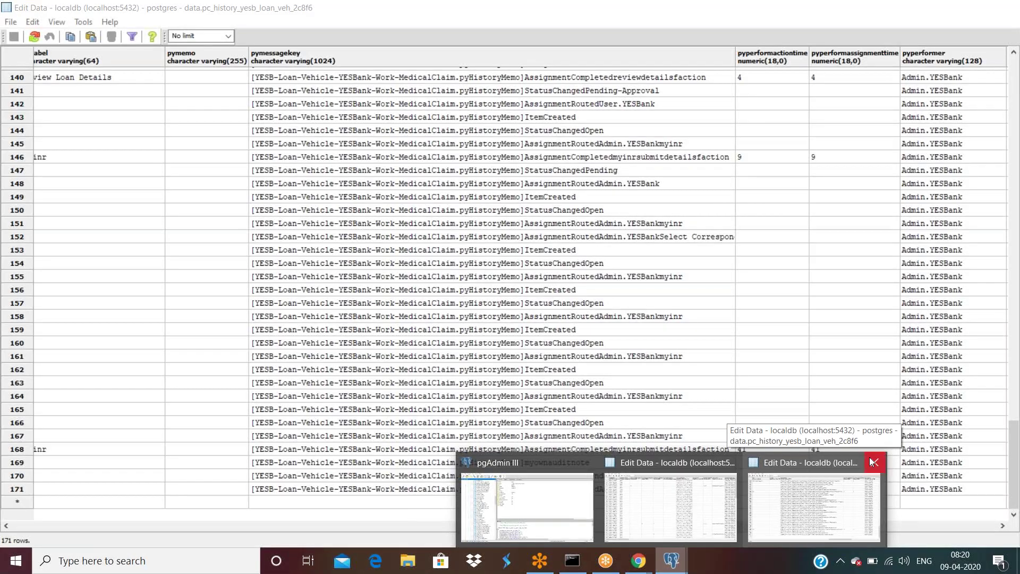
click(874, 462)
click(647, 501)
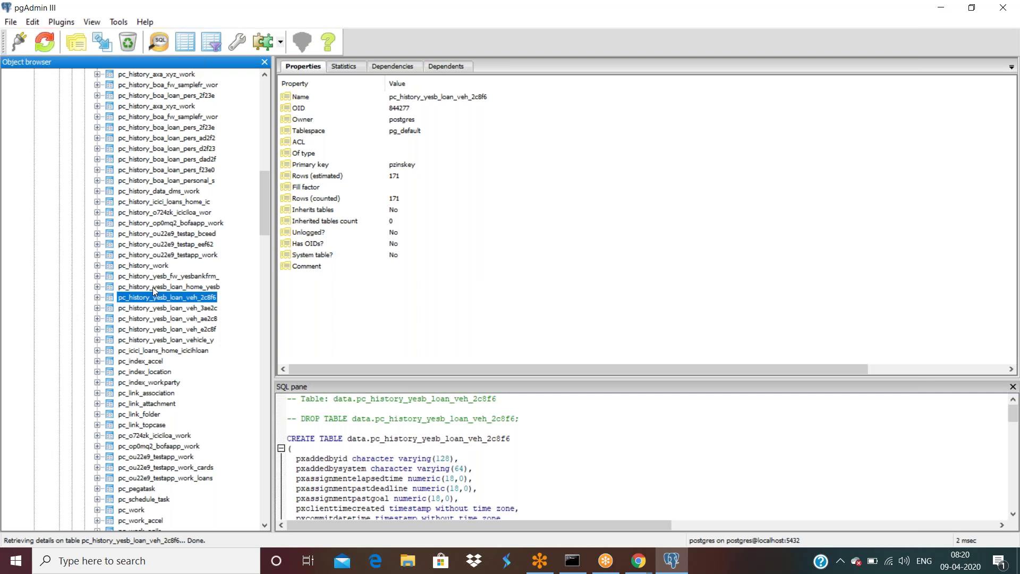
Step: View all 596 rows of pc_assign_worklist and select its pzinskey sort in View Data Options
scroll(151, 287, up, 17)
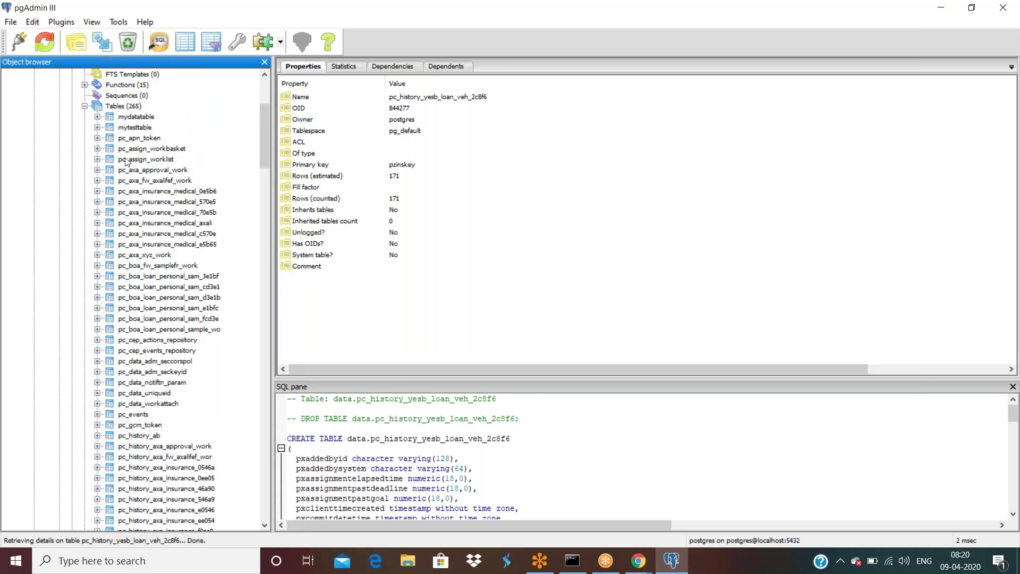
right_click(128, 159)
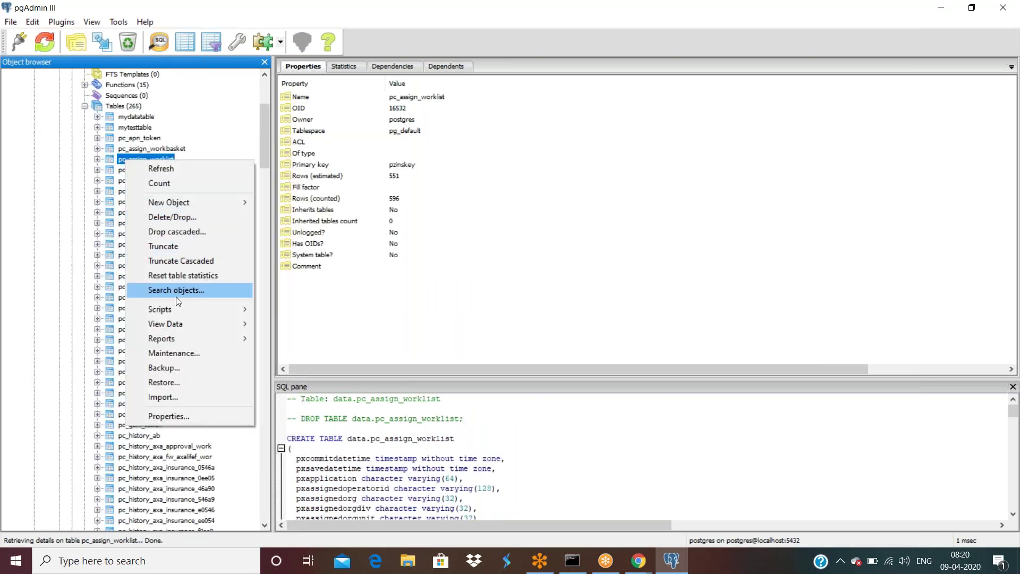
mouse_move(180, 326)
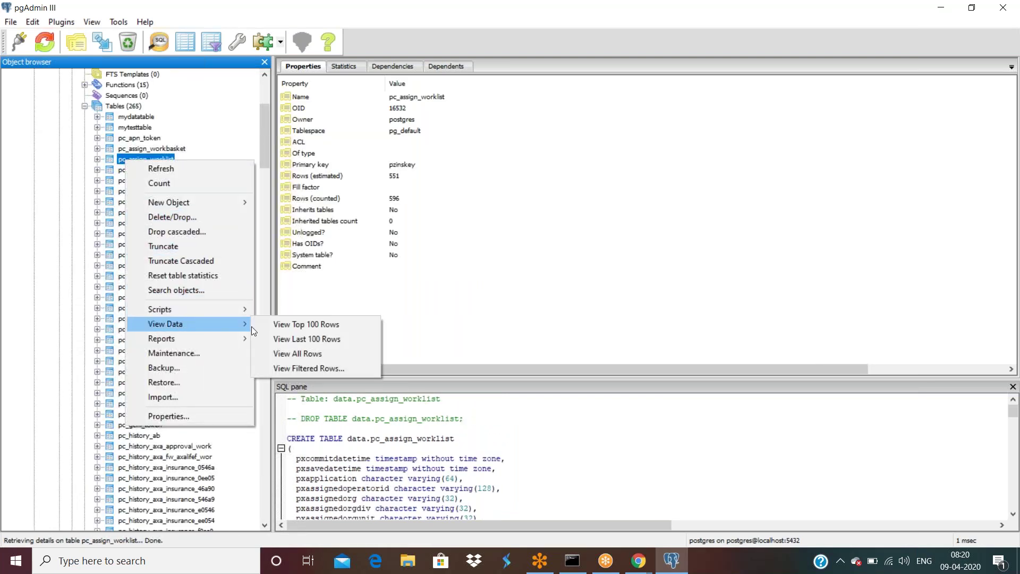
click(305, 354)
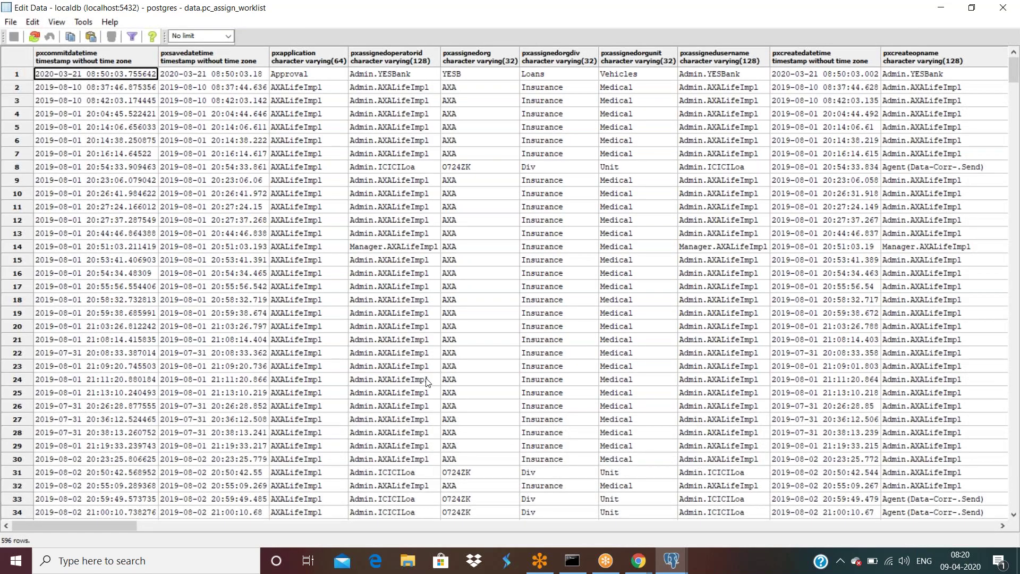
drag(113, 525, 139, 527)
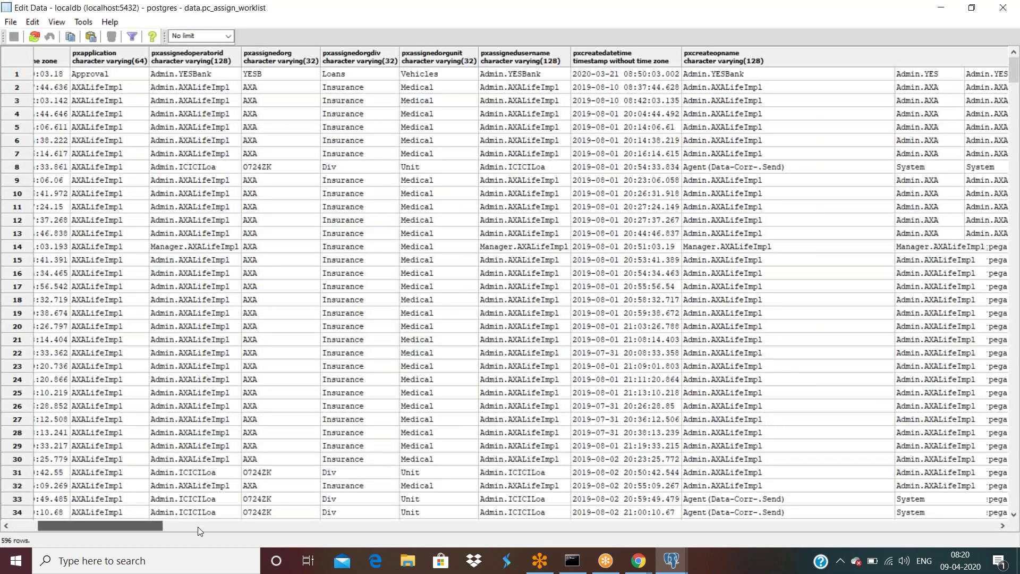
drag(198, 527, 536, 531)
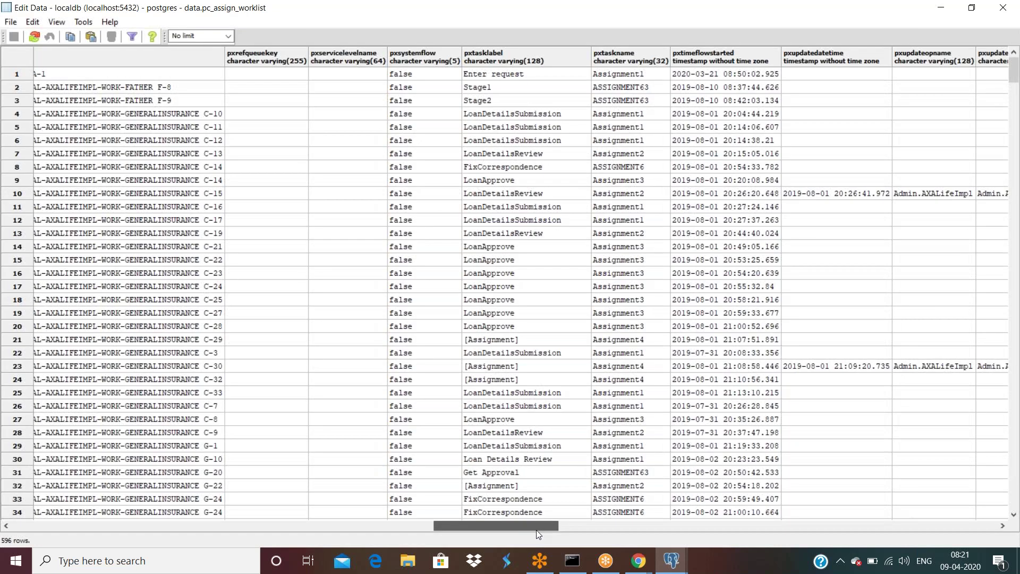
drag(536, 530, 56, 514)
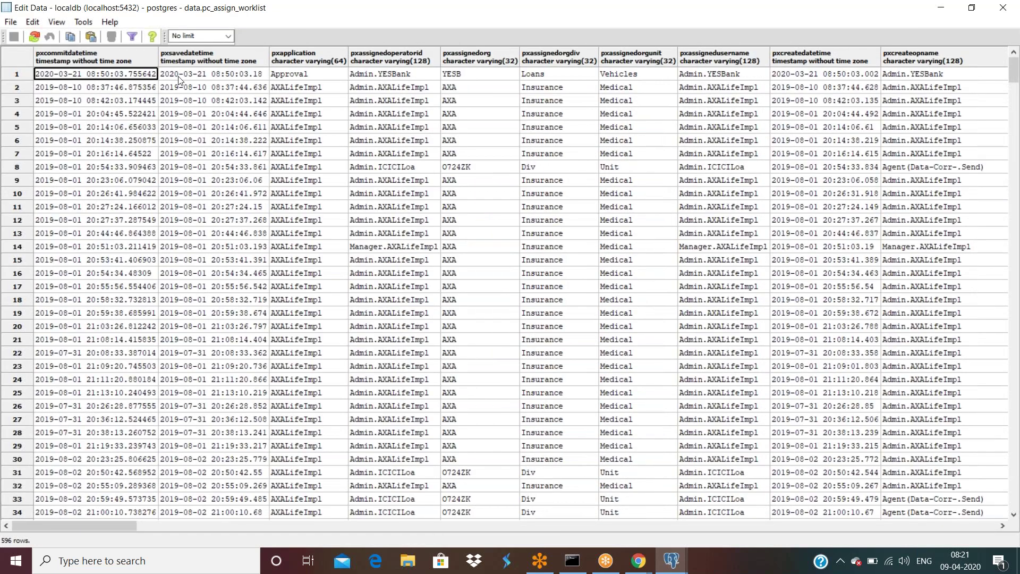
click(133, 36)
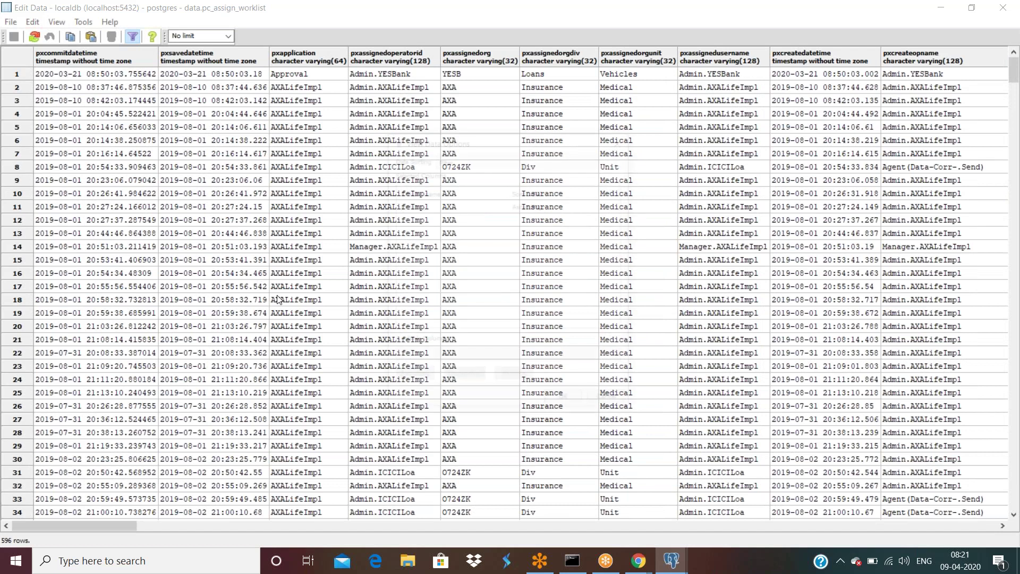
click(417, 207)
Step: Replace the pzinskey sort with pxcreatedatetime descending and apply it
click(512, 383)
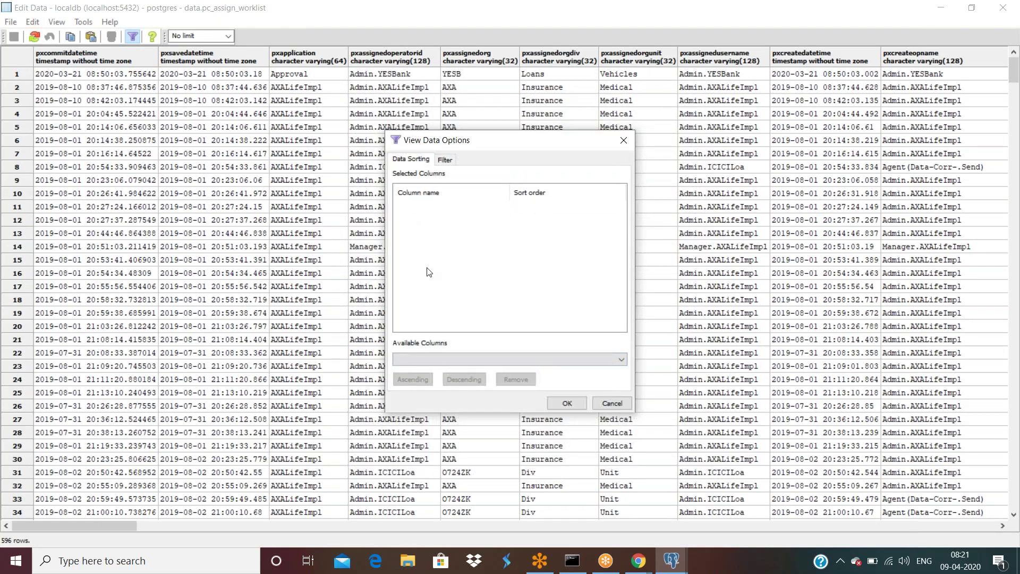
click(440, 362)
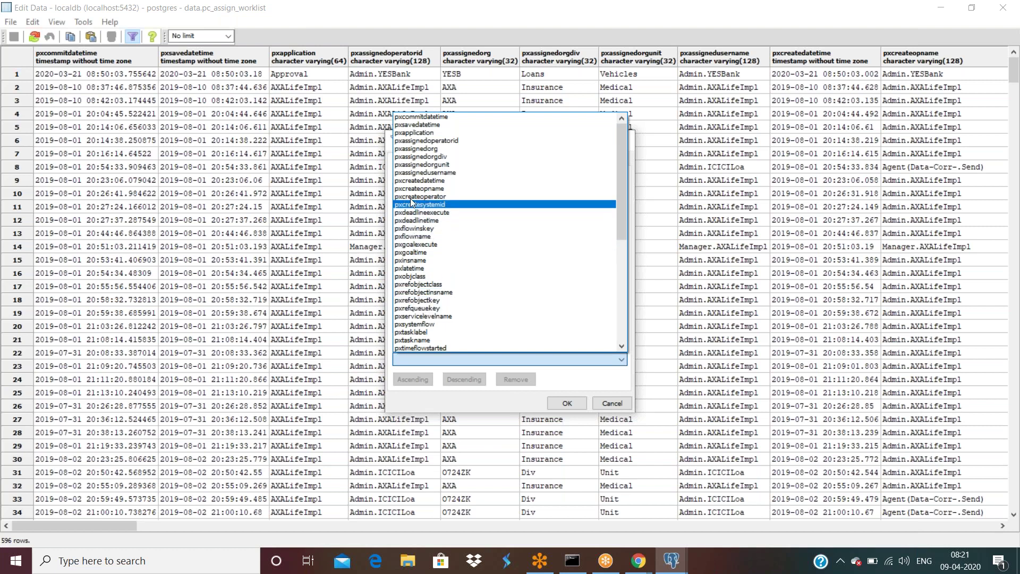
click(414, 181)
click(463, 379)
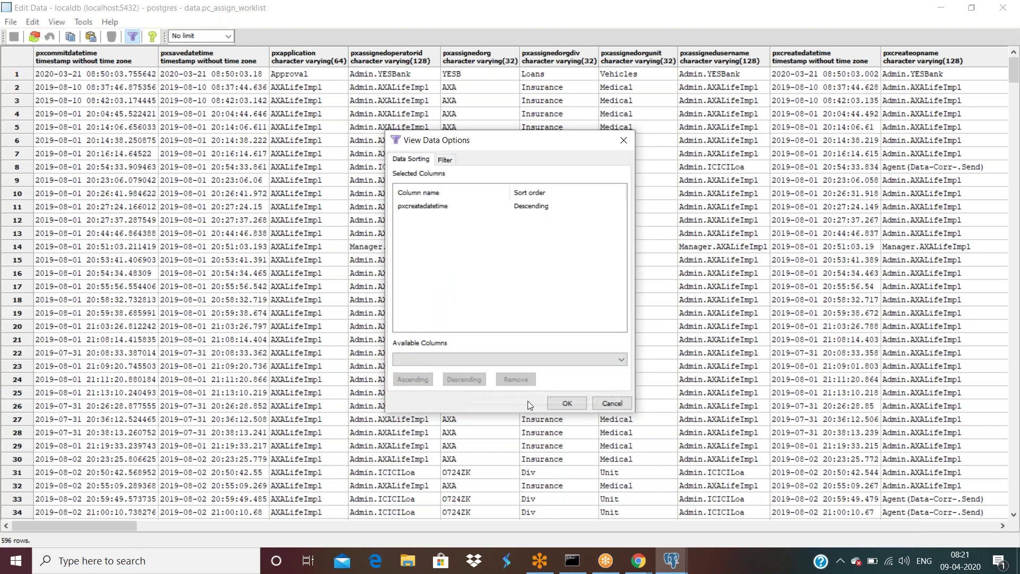
click(566, 403)
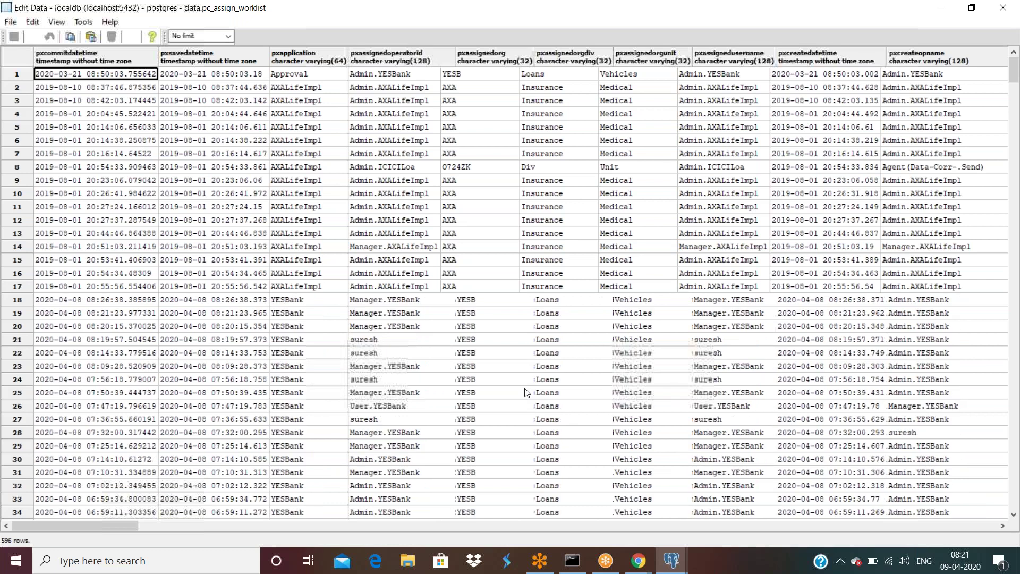
Step: Check pxflowname and pxinsname of the newest D-5 and C-139 rows, then return to Designer Studio
drag(122, 525, 295, 532)
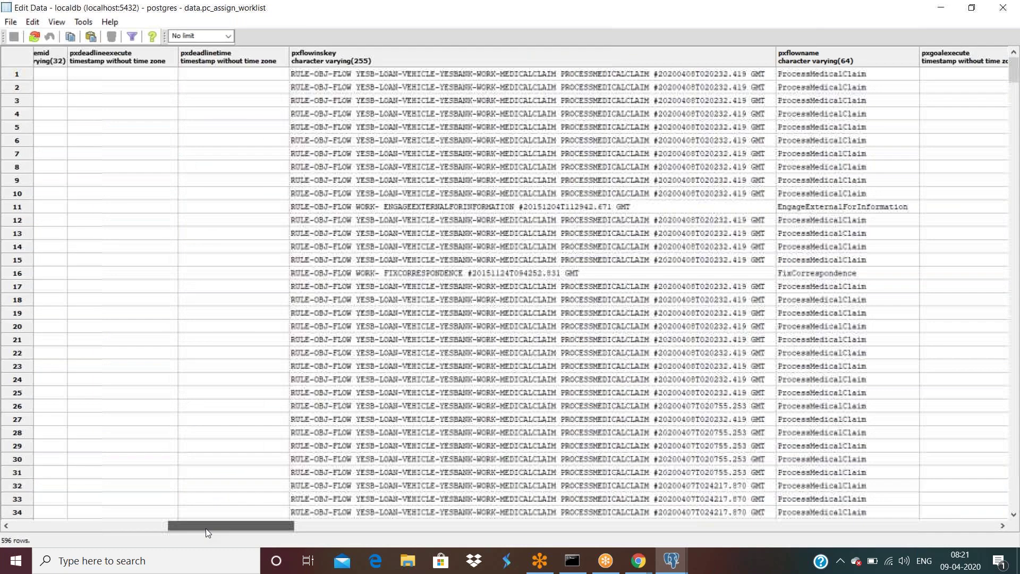
drag(220, 530, 285, 531)
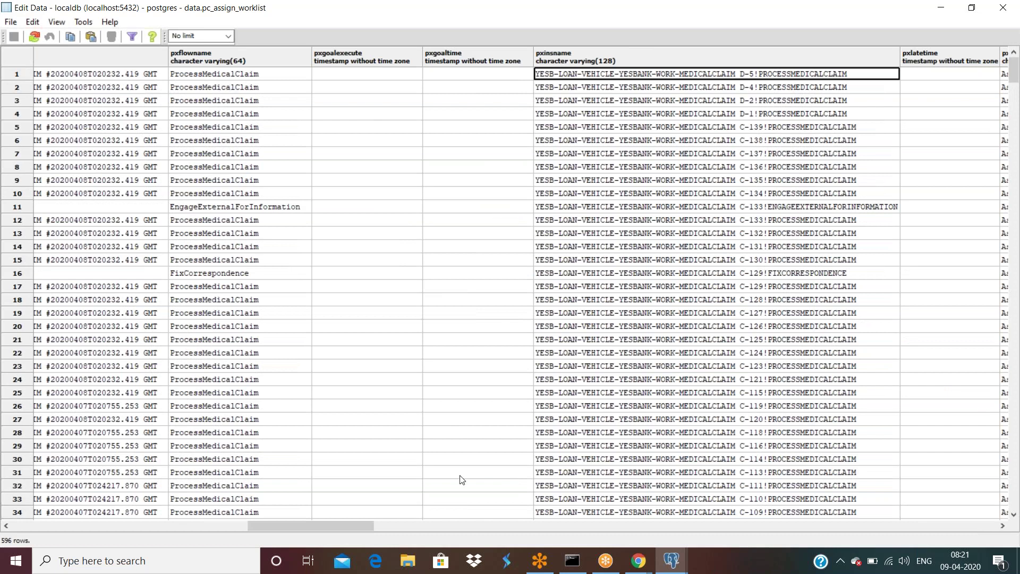
drag(356, 527, 82, 521)
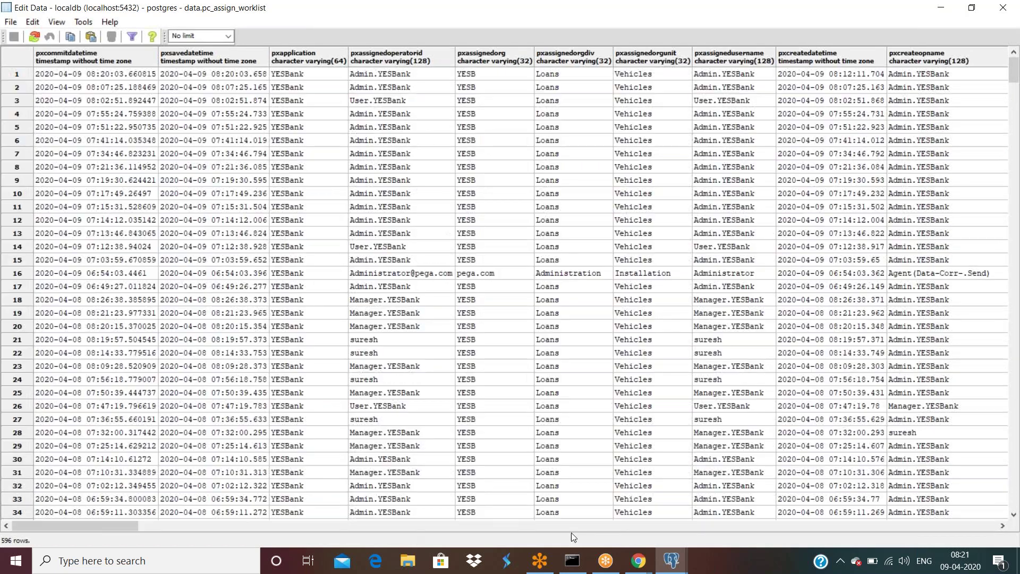
click(639, 561)
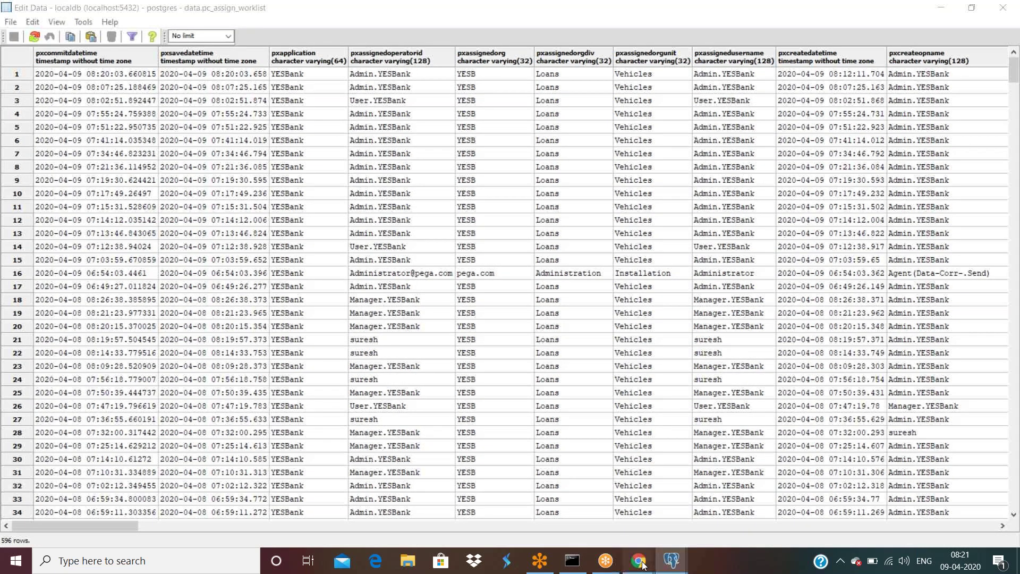
click(588, 528)
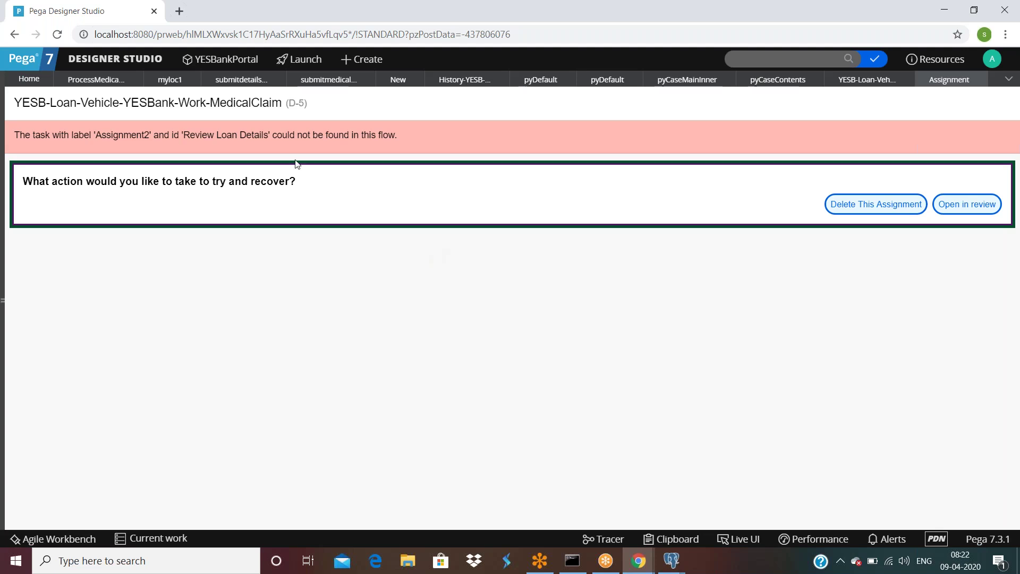
Step: Go from the ProcessMedicalClaim flow back to D-5's missing-task error and its recovery options
click(93, 79)
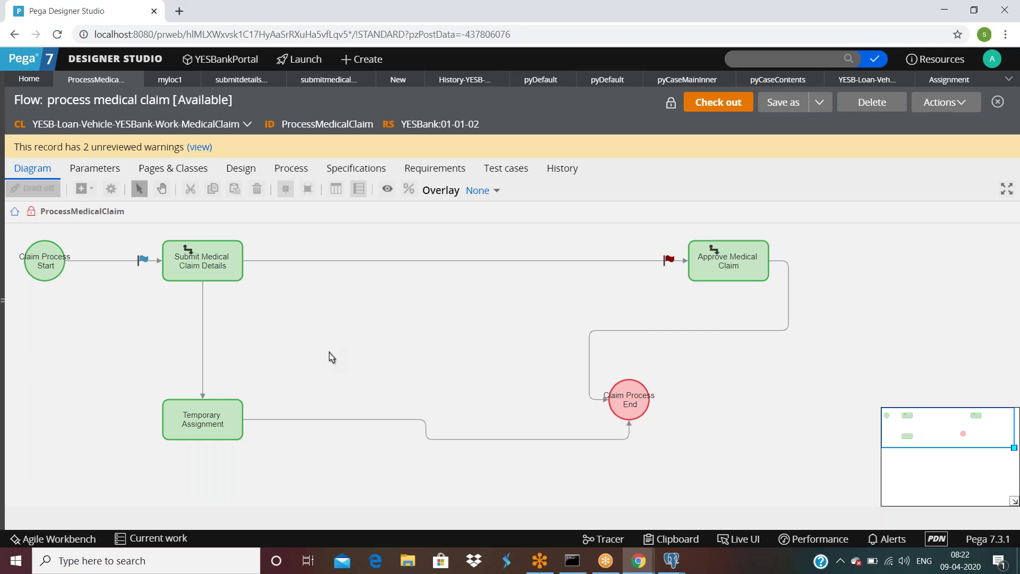
click(948, 79)
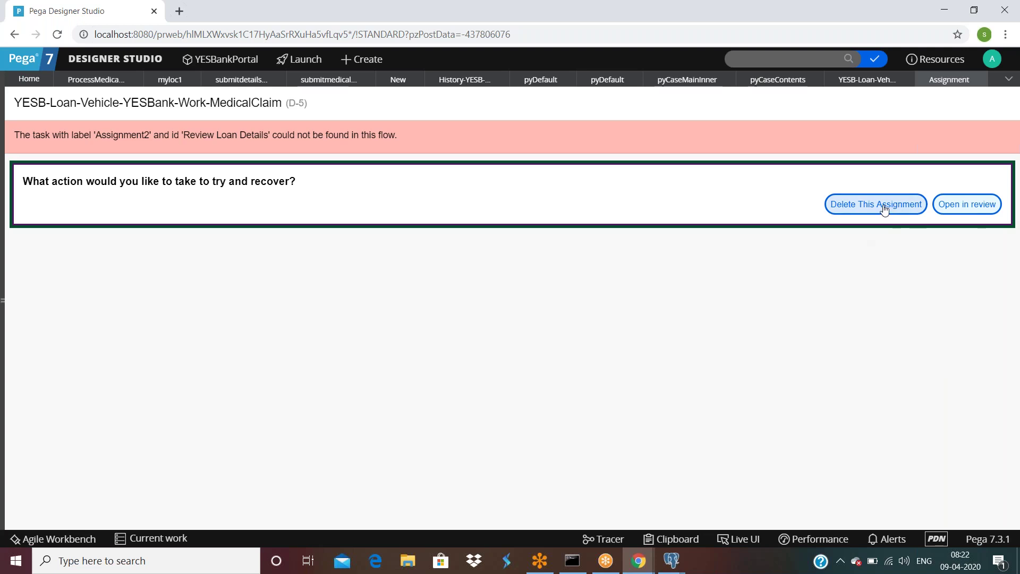
Step: Open case D-5 for review and delete its broken ProcessMedicalClaim assignment
click(955, 221)
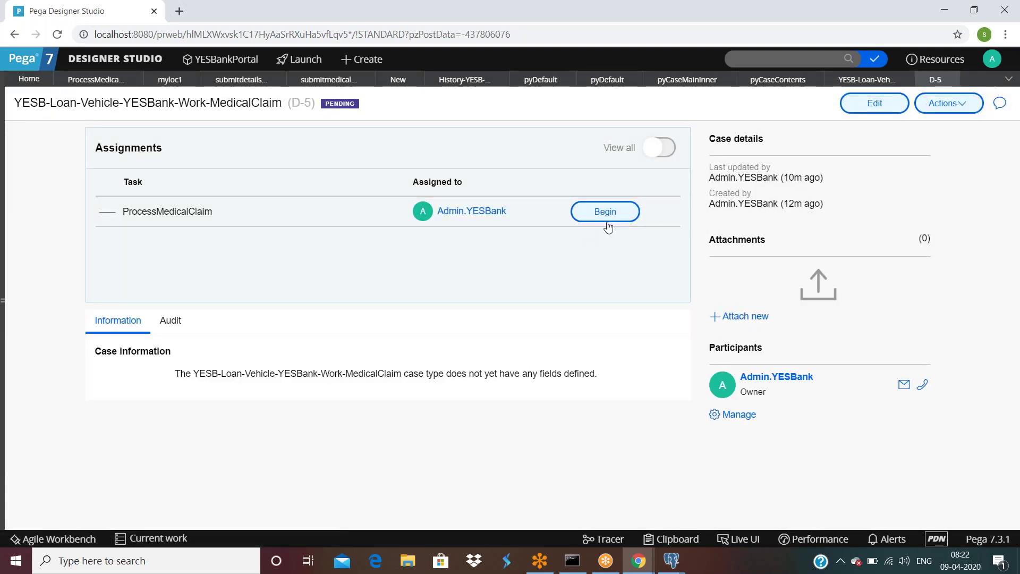
click(608, 218)
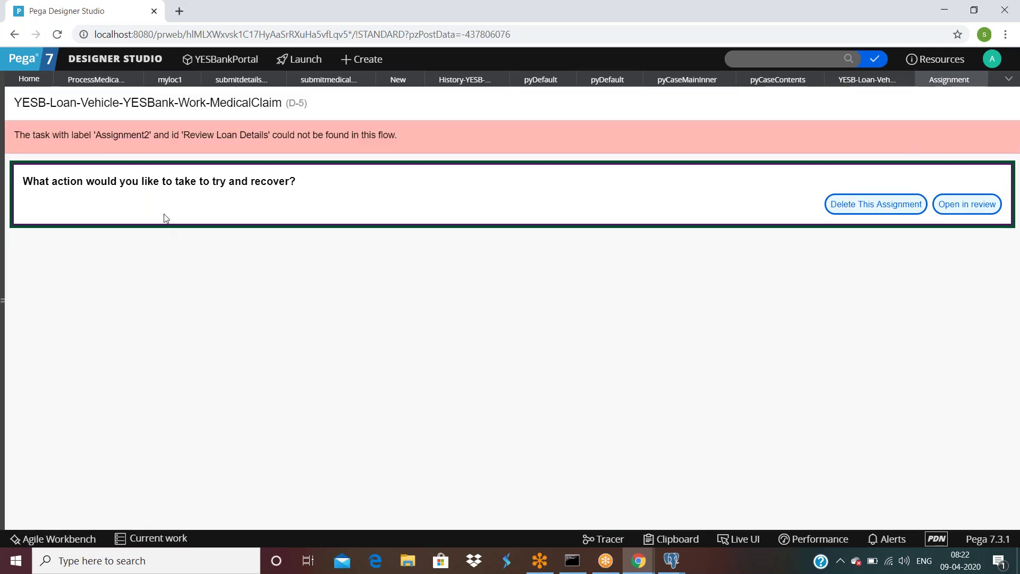
click(876, 208)
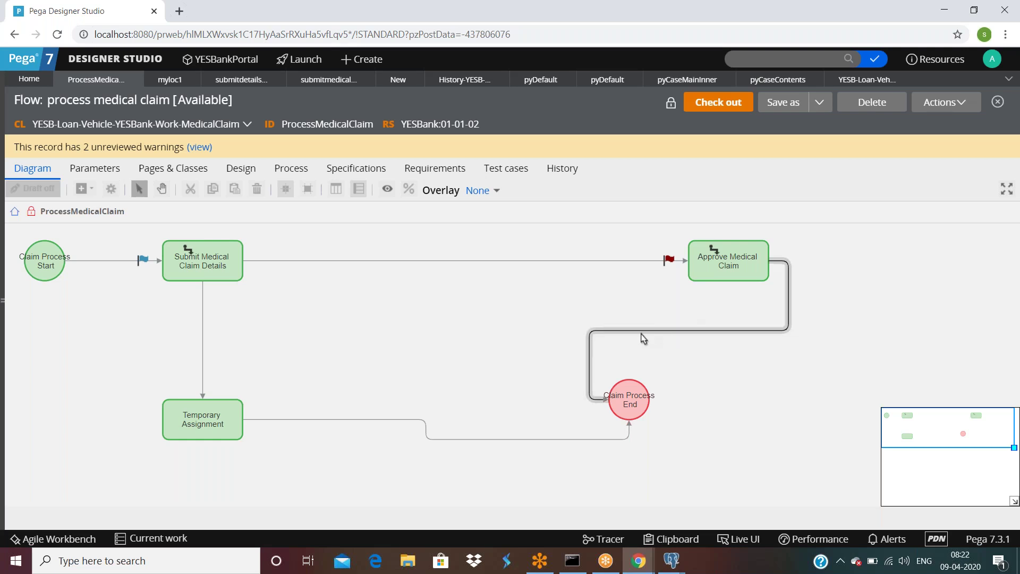
click(675, 561)
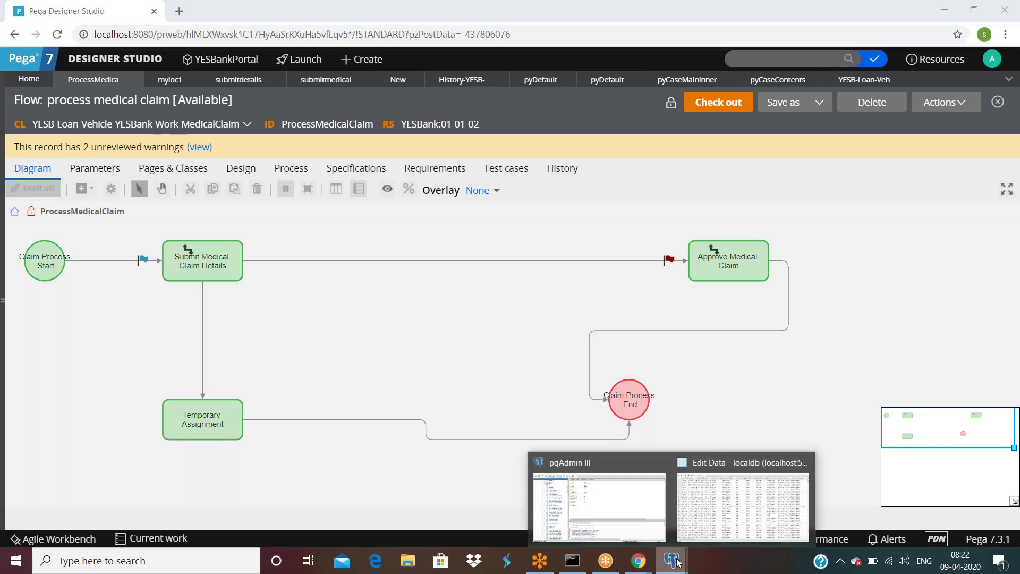
Step: Refresh the pc_assign_worklist data grid in pgAdmin, scrolled over to the pxinsname column
click(743, 505)
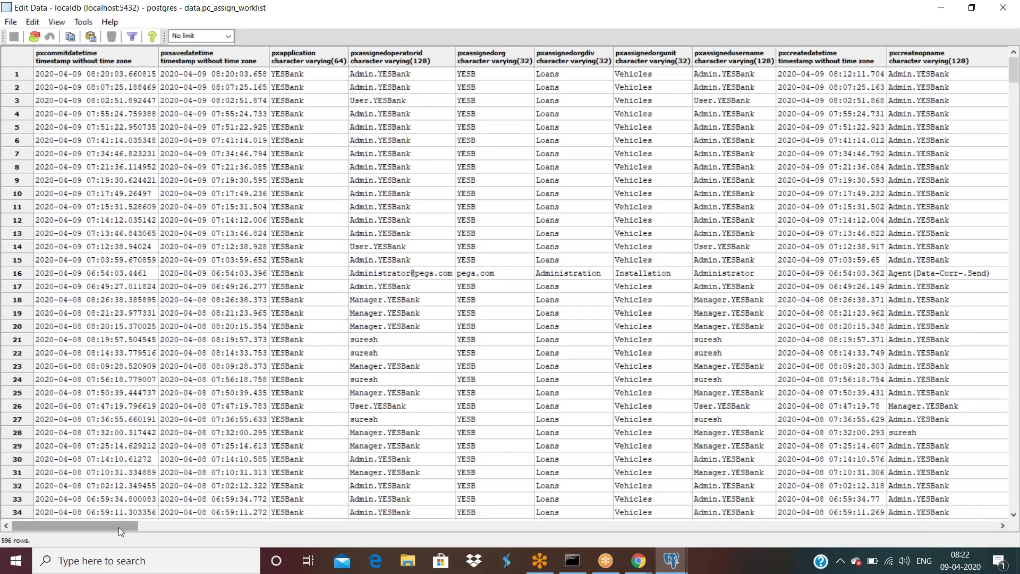
drag(119, 527, 326, 531)
click(32, 37)
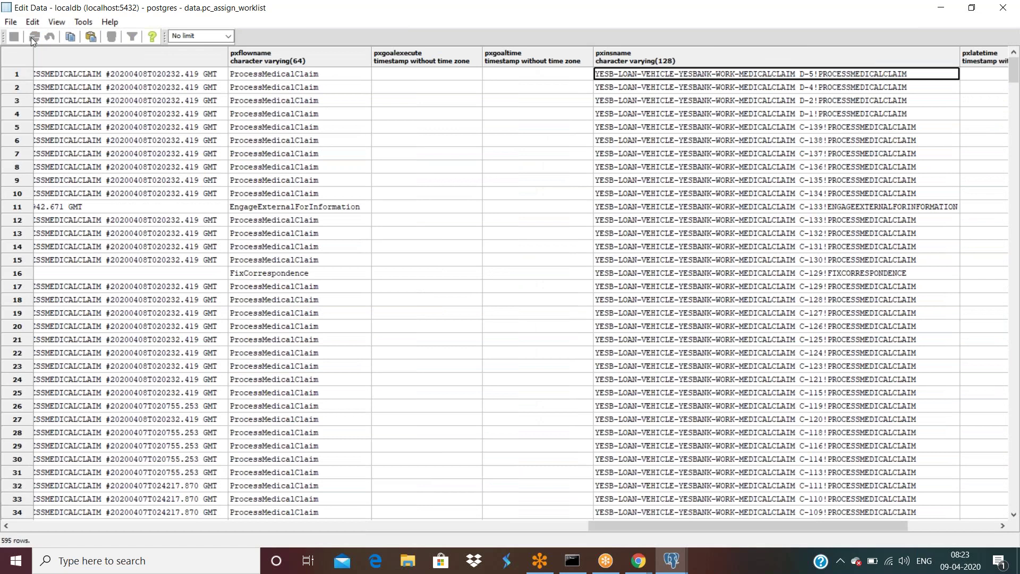
click(31, 37)
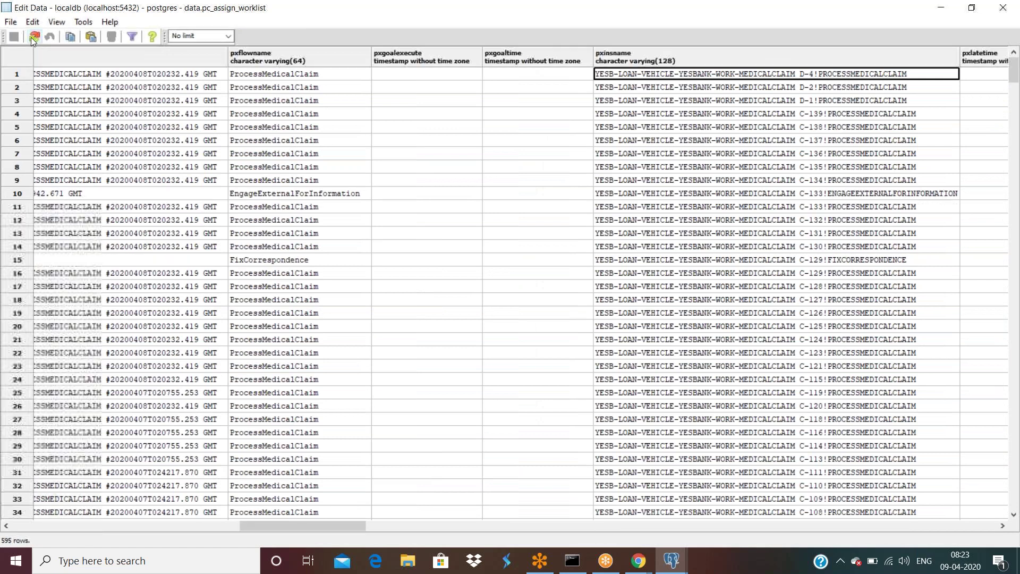
Step: Return to Pega Designer Studio and expand the application explorer panel
click(639, 561)
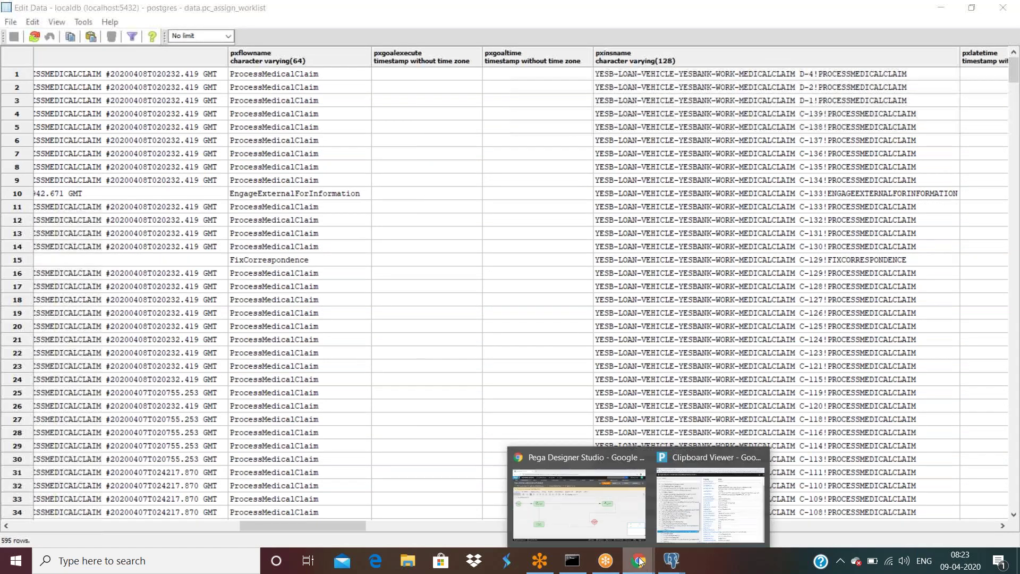
click(579, 499)
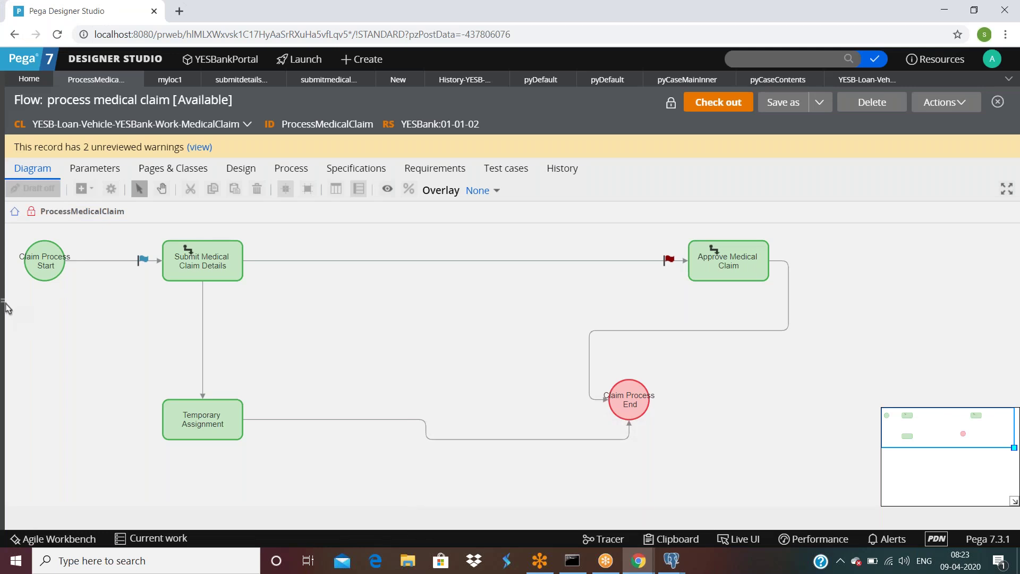
click(8, 308)
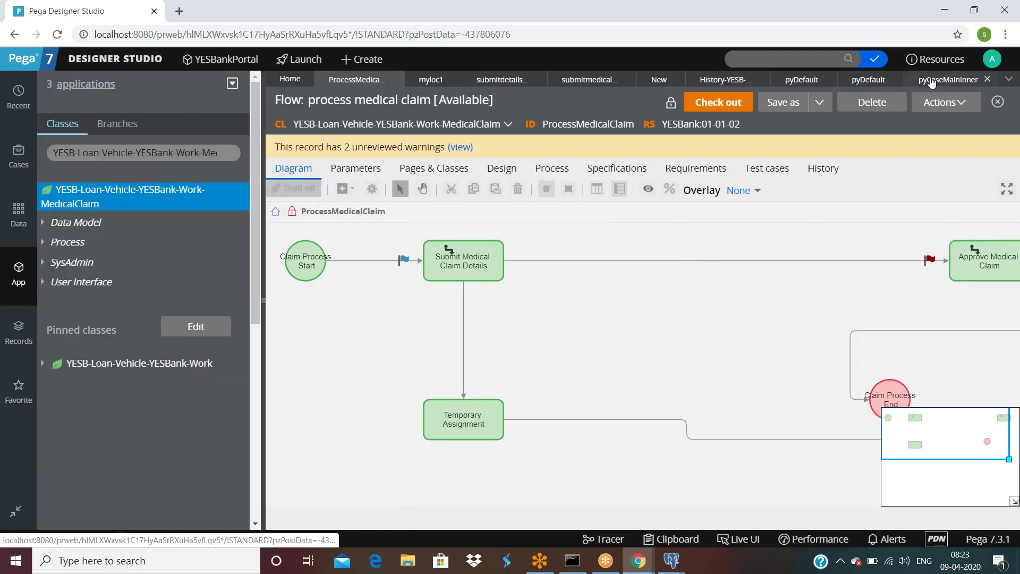
Step: Open case D-5 from the MedicalClaim instances, note 'No work assigned', and show all assignments
click(79, 202)
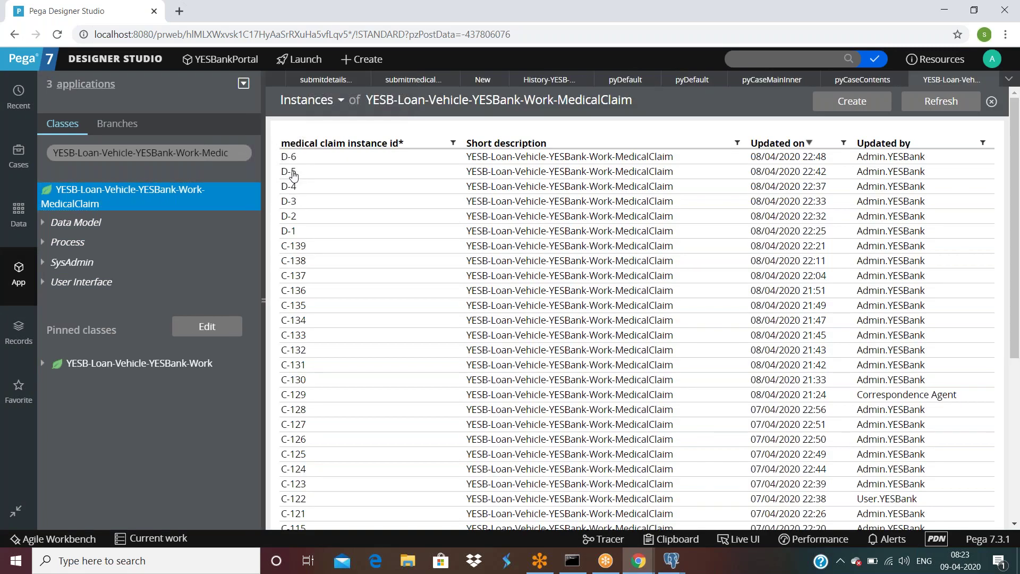
click(295, 175)
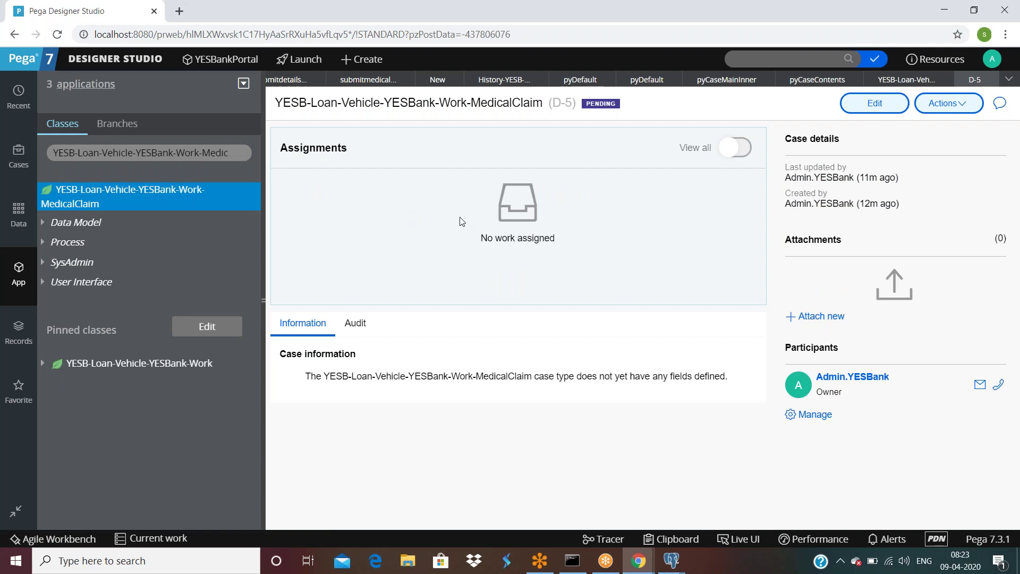
click(936, 104)
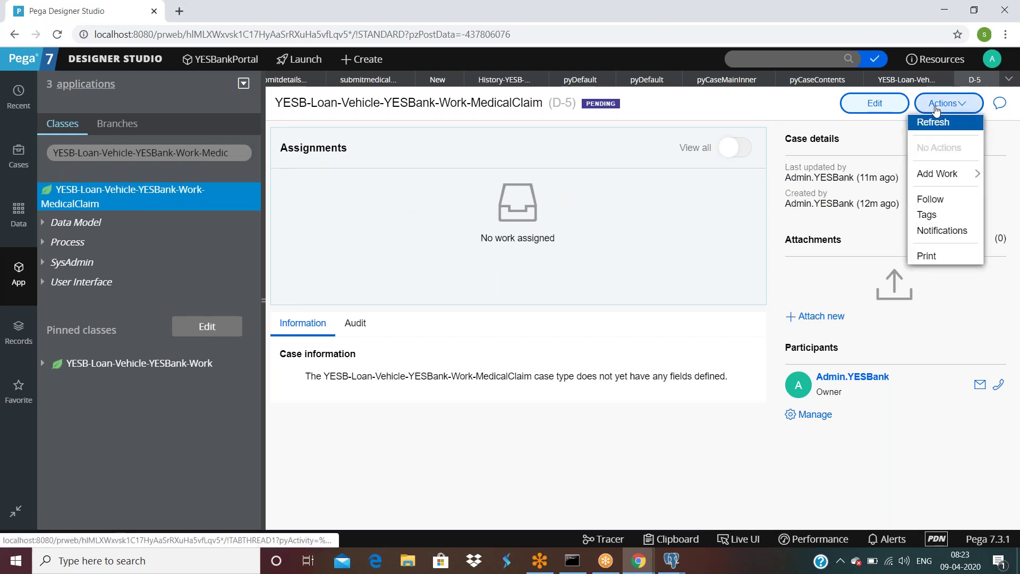
drag(485, 240, 569, 240)
click(571, 242)
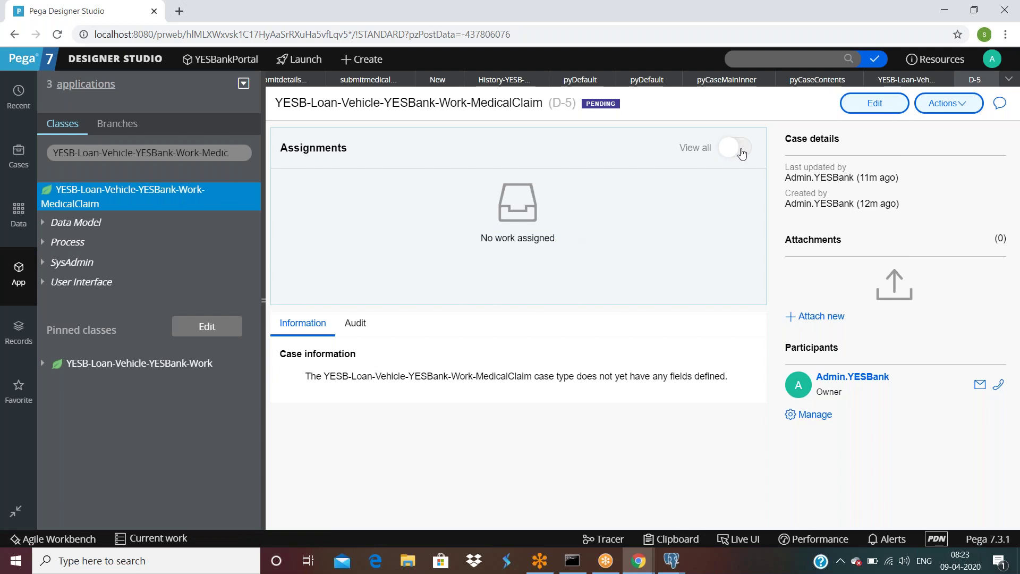
click(742, 154)
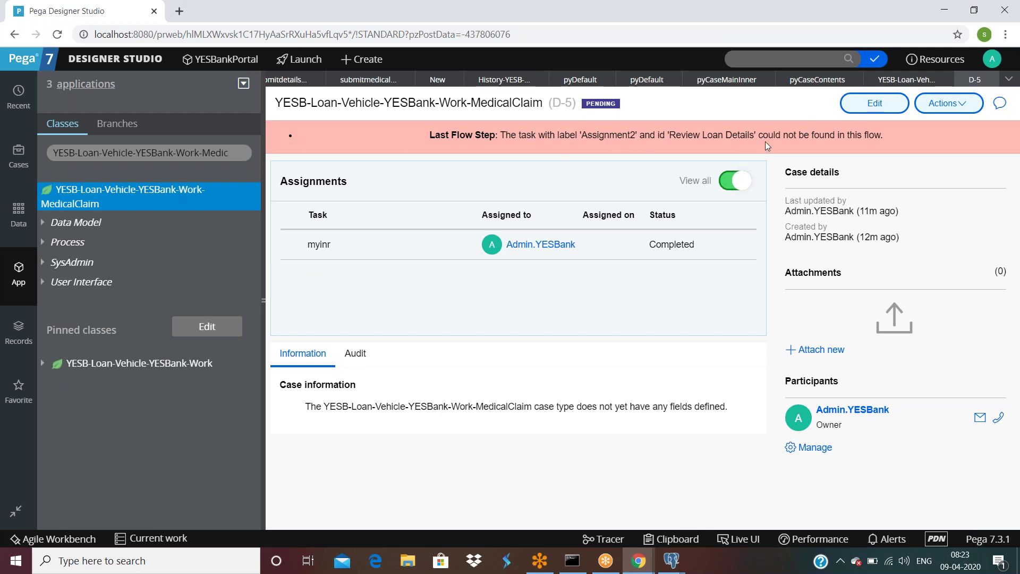
Step: Refresh case D-5, show all assignments again, then collapse the explorer and return to ProcessMedicalClaim
drag(883, 136, 639, 136)
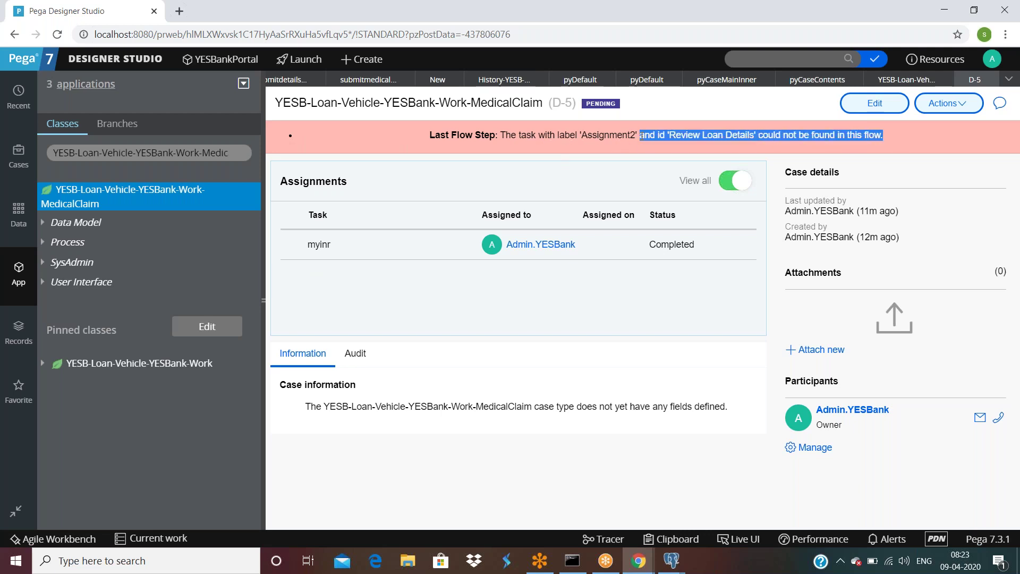
click(685, 274)
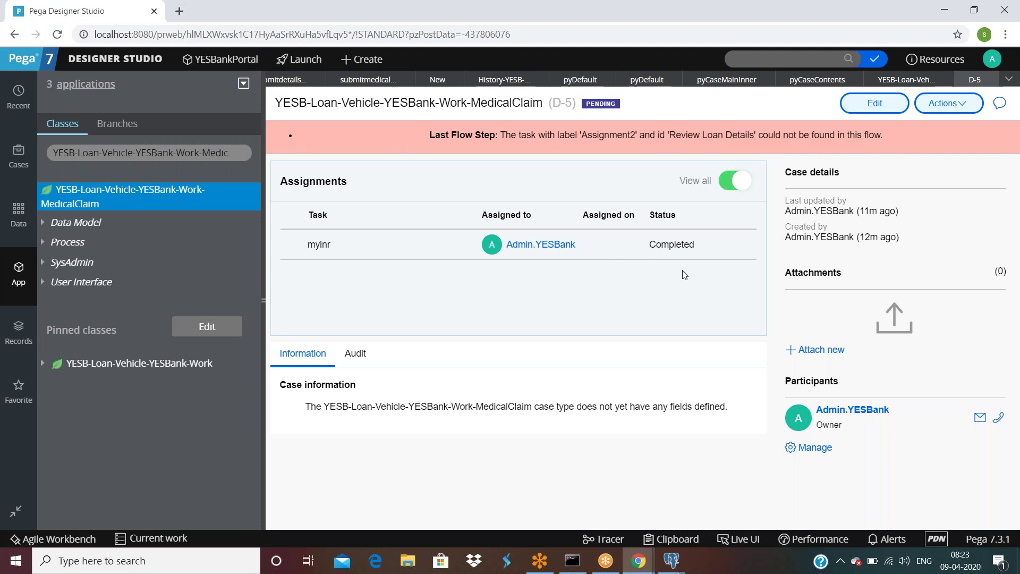
click(948, 103)
click(934, 118)
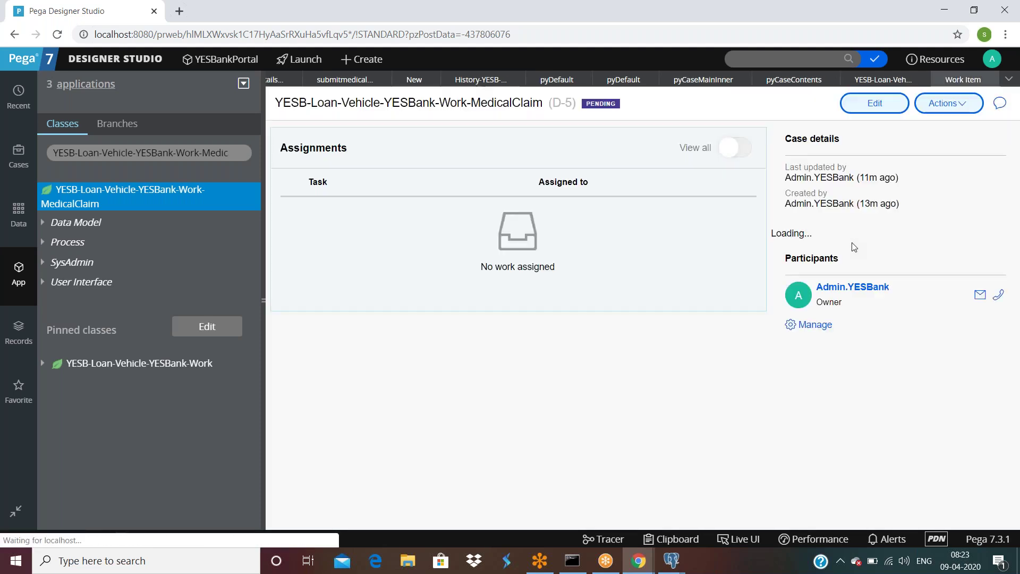
click(744, 148)
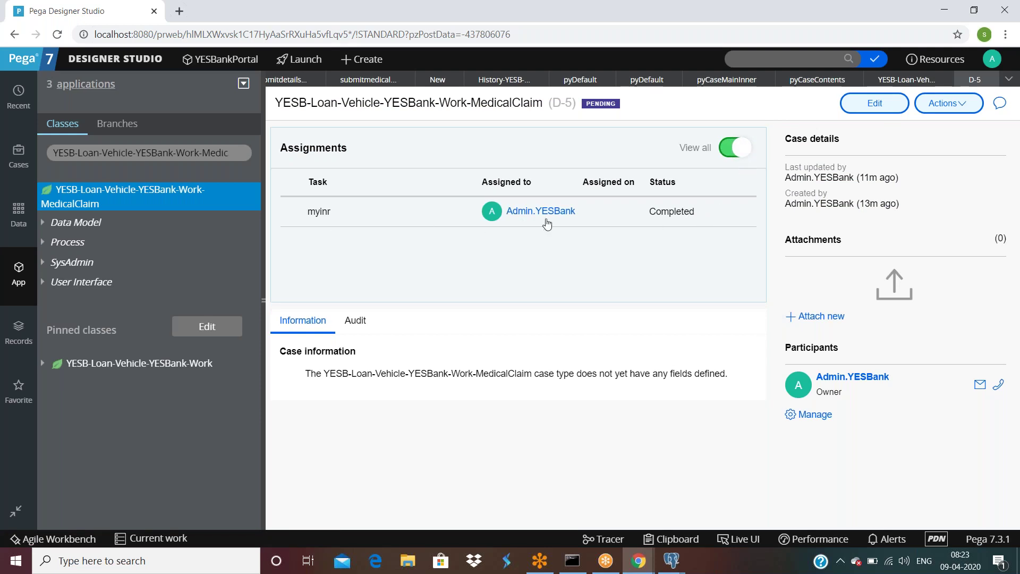
click(259, 300)
click(94, 80)
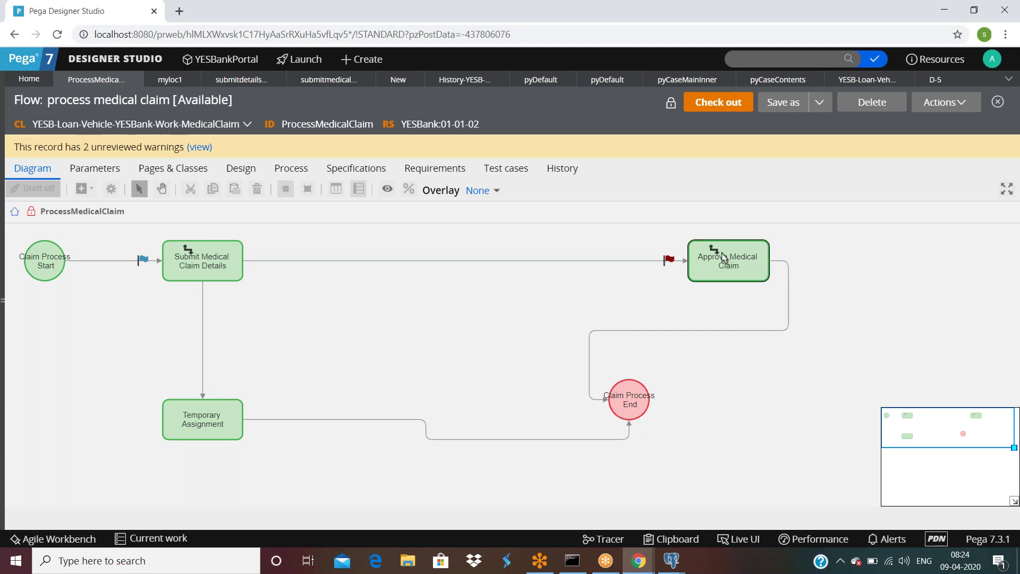
Step: Inspect the Approve Medical Claim step's properties without changes, then refresh case D-5
double_click(742, 255)
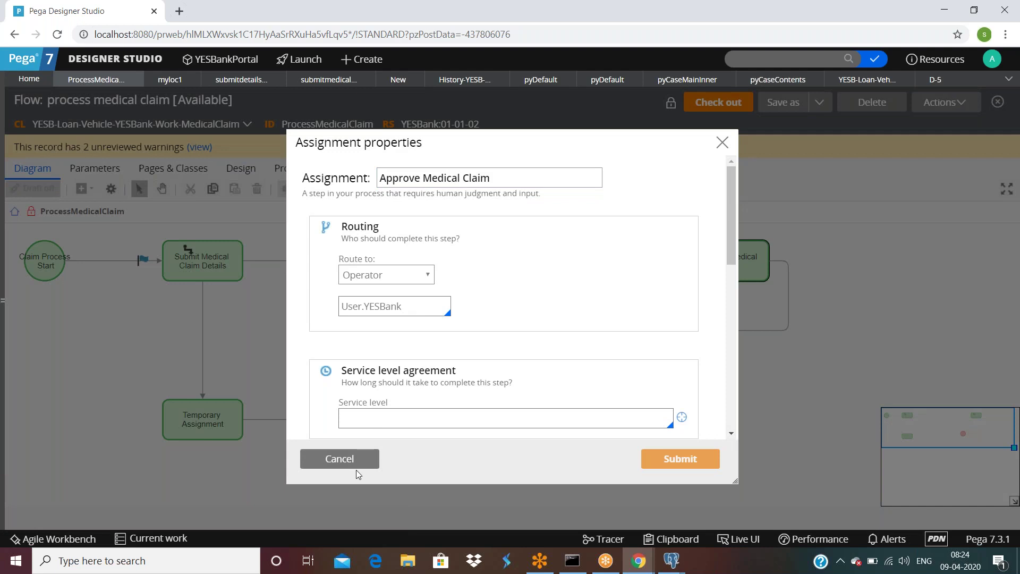
click(352, 460)
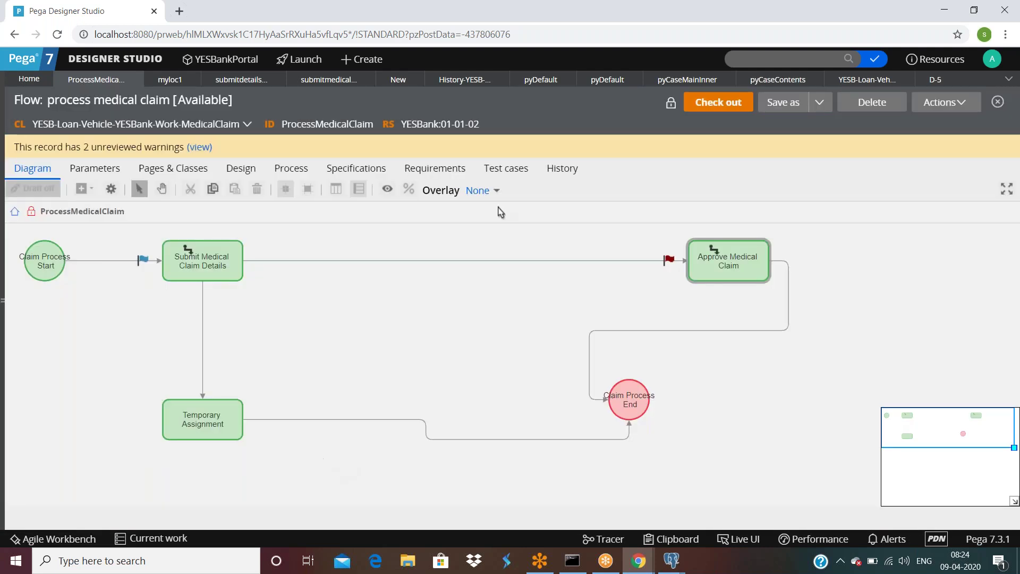
click(932, 79)
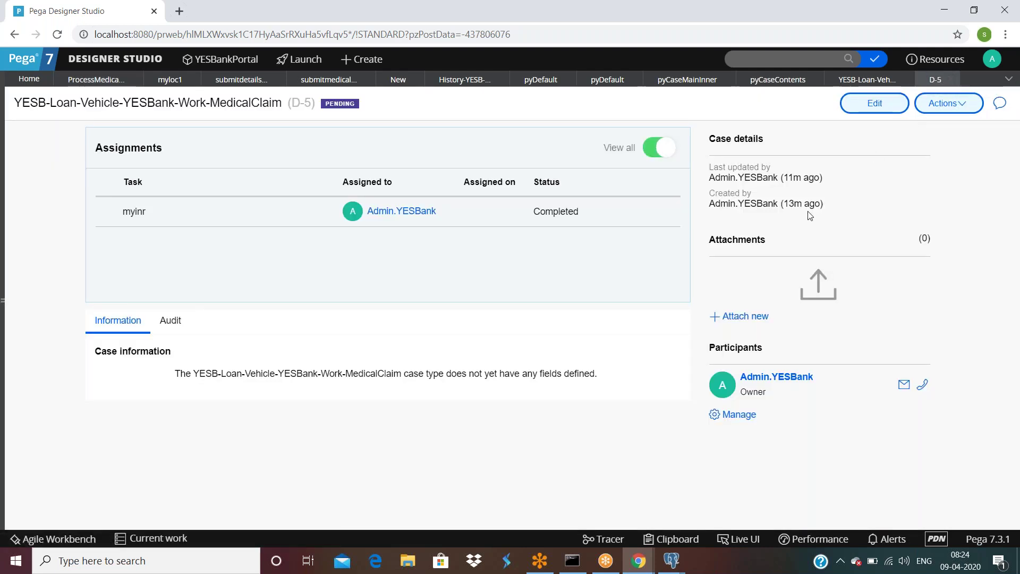
click(948, 103)
mouse_move(955, 176)
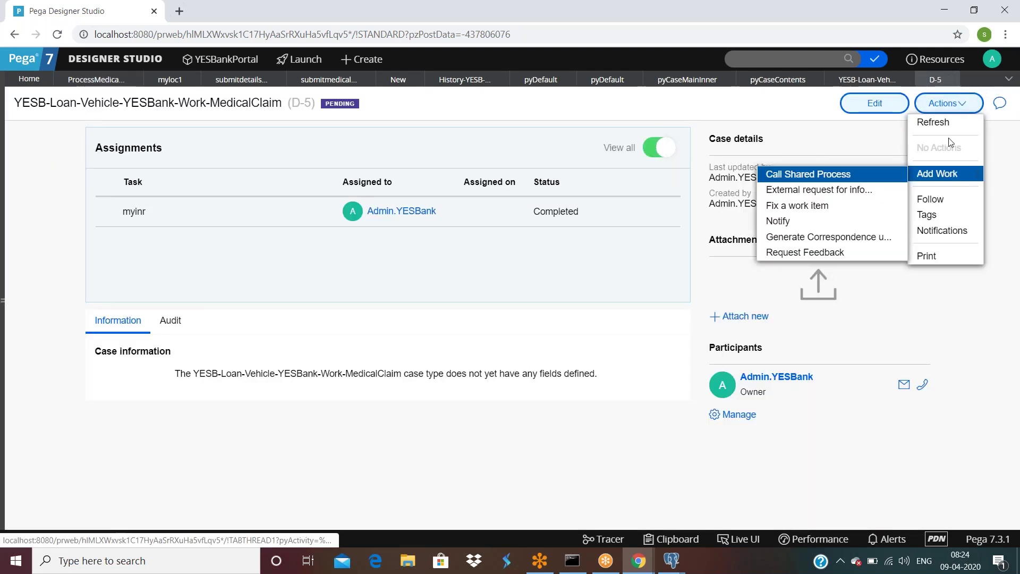
click(933, 121)
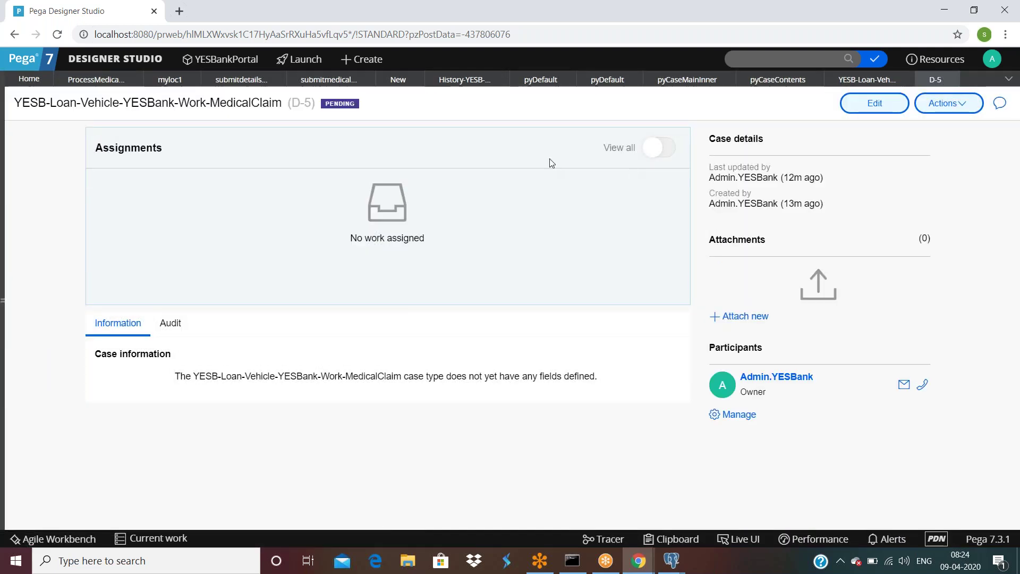
Step: Show all D-5 assignments to confirm myinr is Completed, then hide them and close the case
click(669, 149)
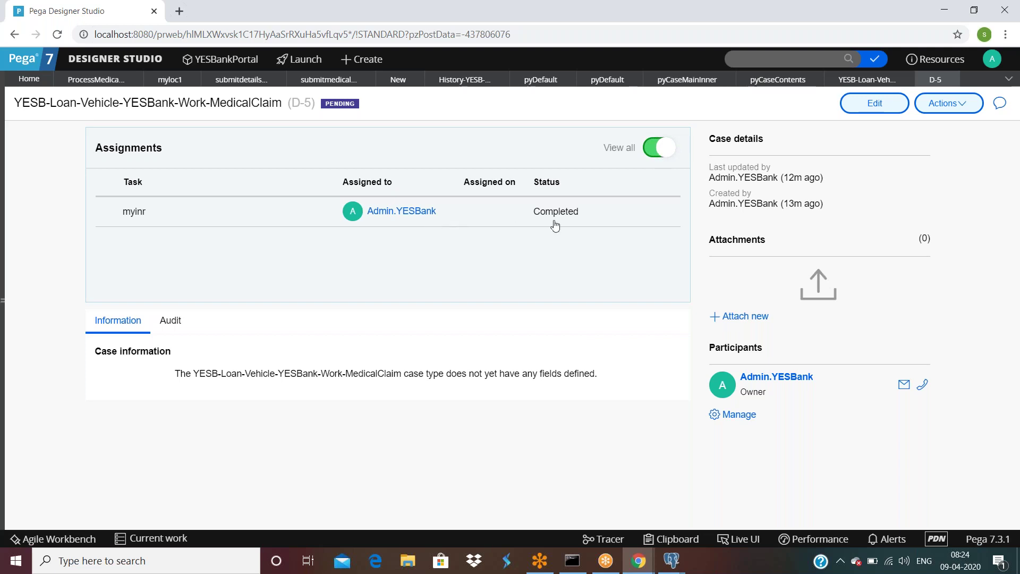
drag(630, 218, 484, 218)
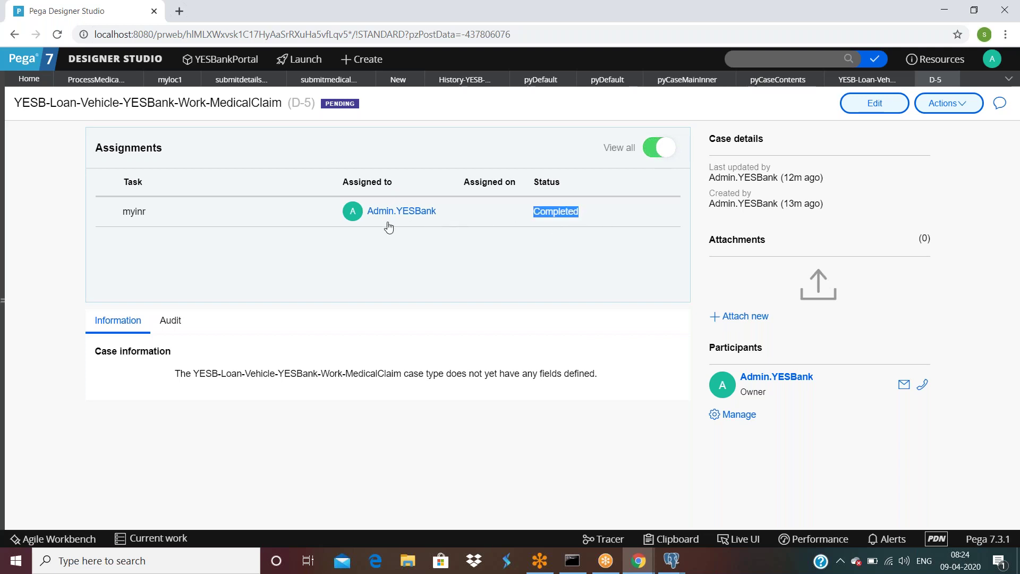
click(566, 242)
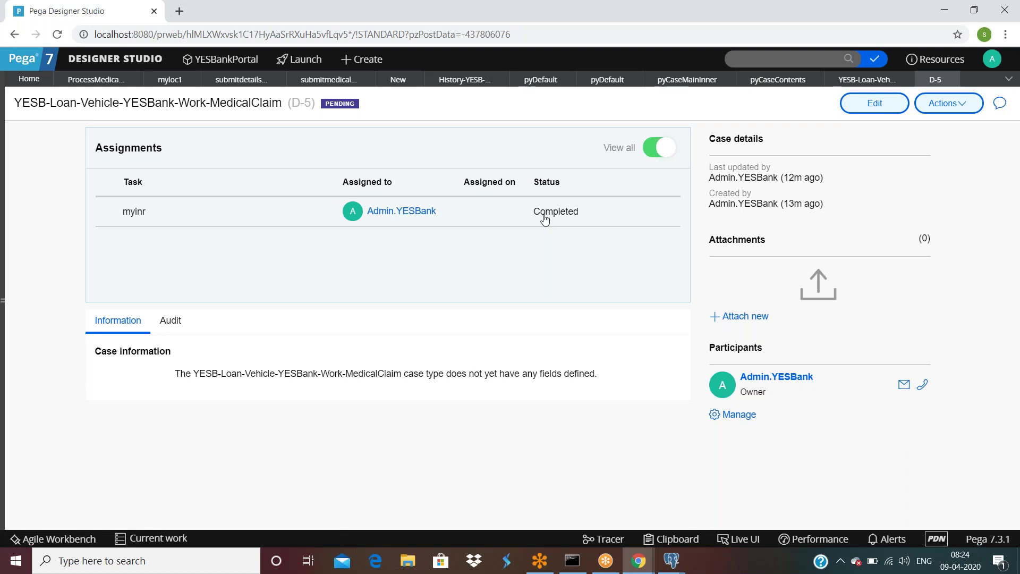
click(659, 147)
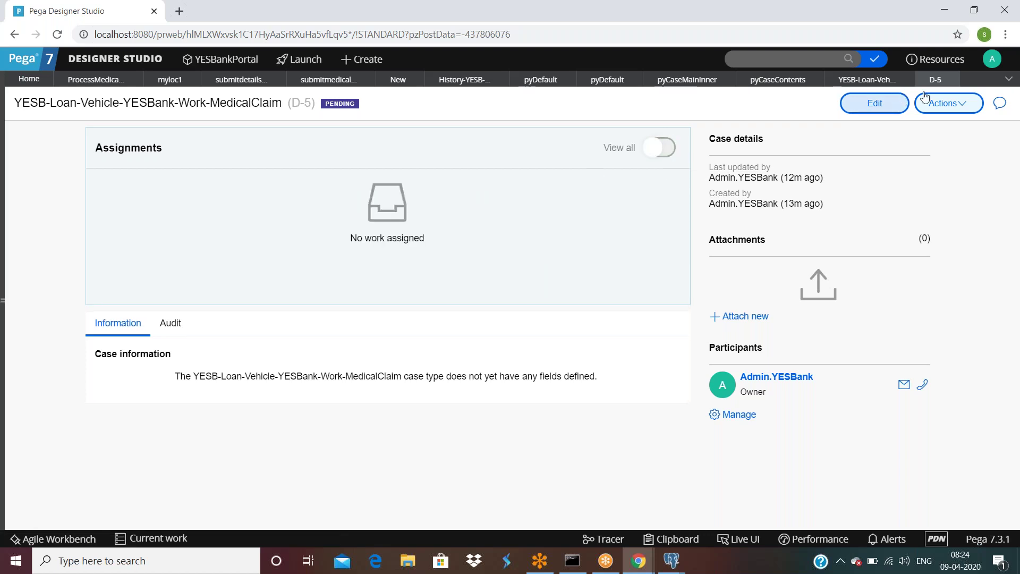
click(948, 79)
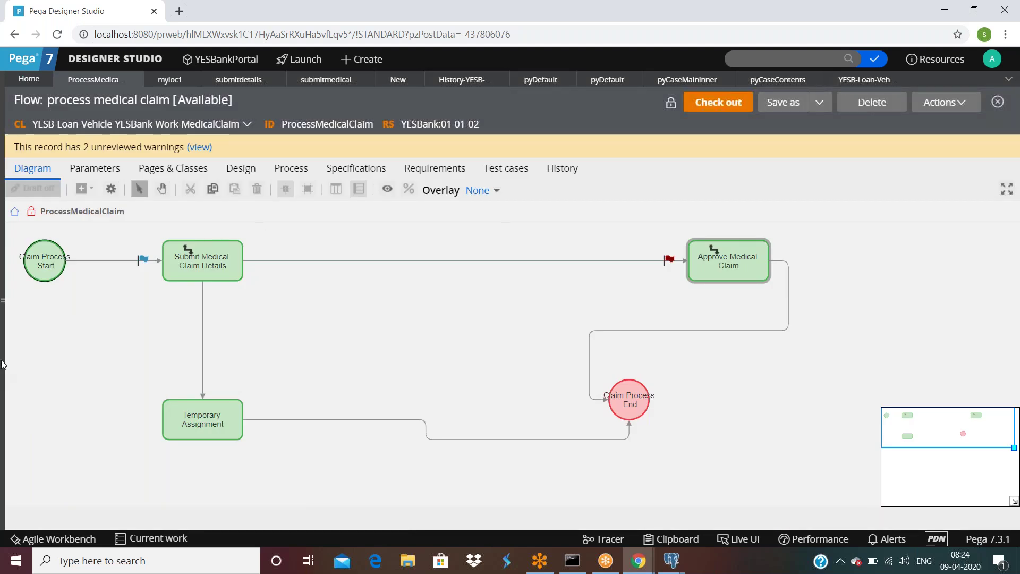
Step: Log the administrator out and start entering the case worker's username
click(992, 59)
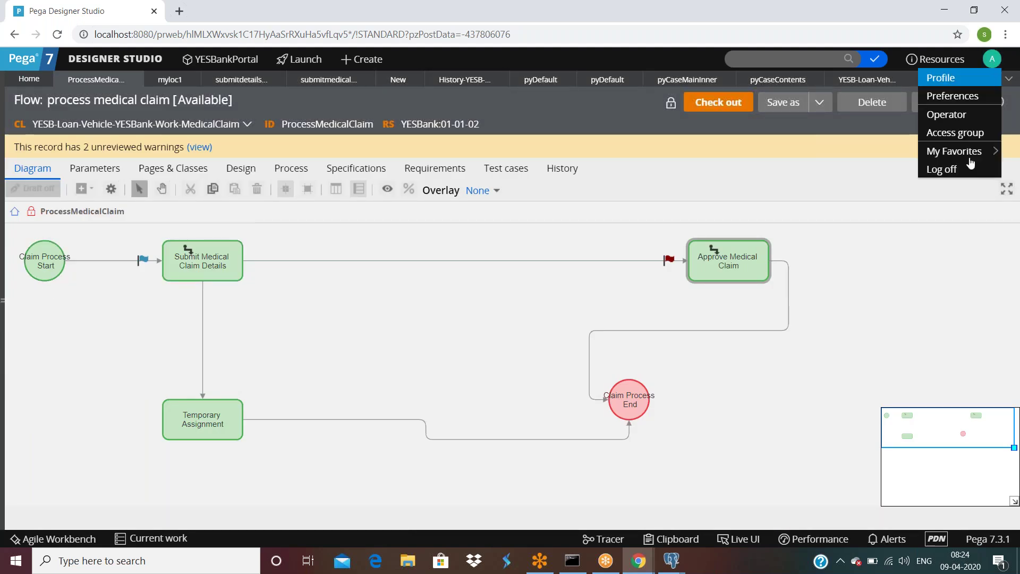
click(951, 168)
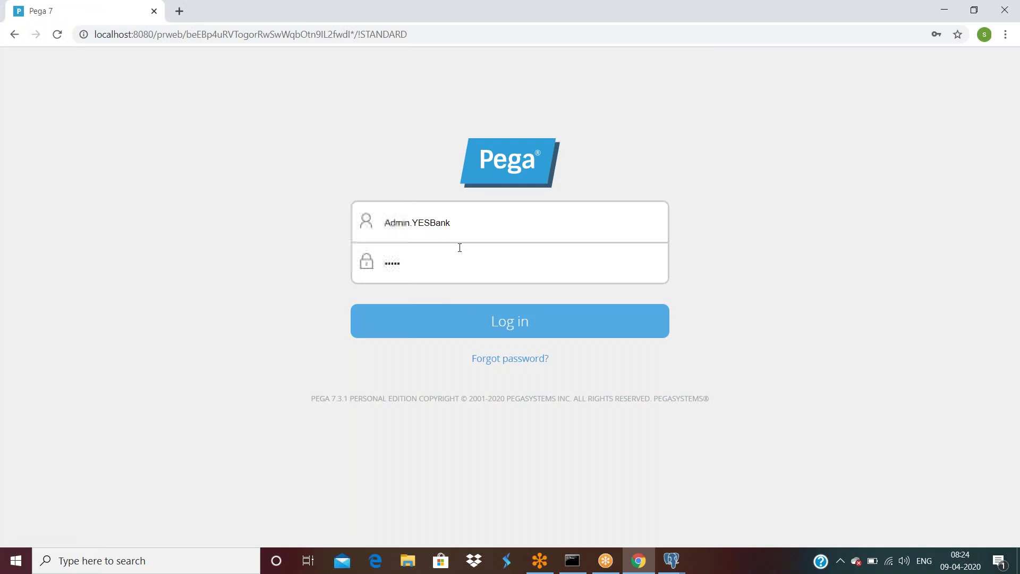
double_click(468, 224)
click(467, 223)
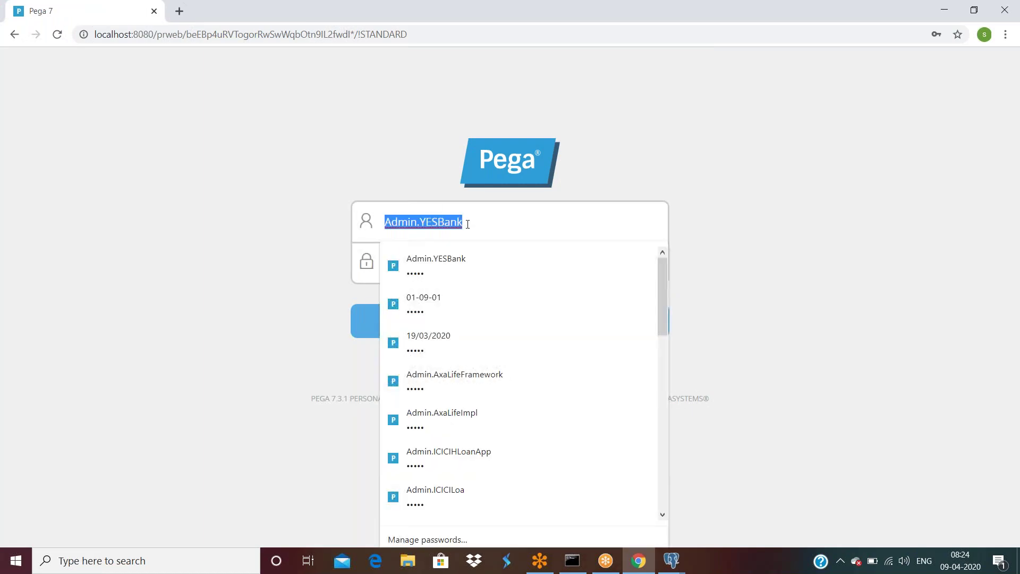
text(Us)
key(Return)
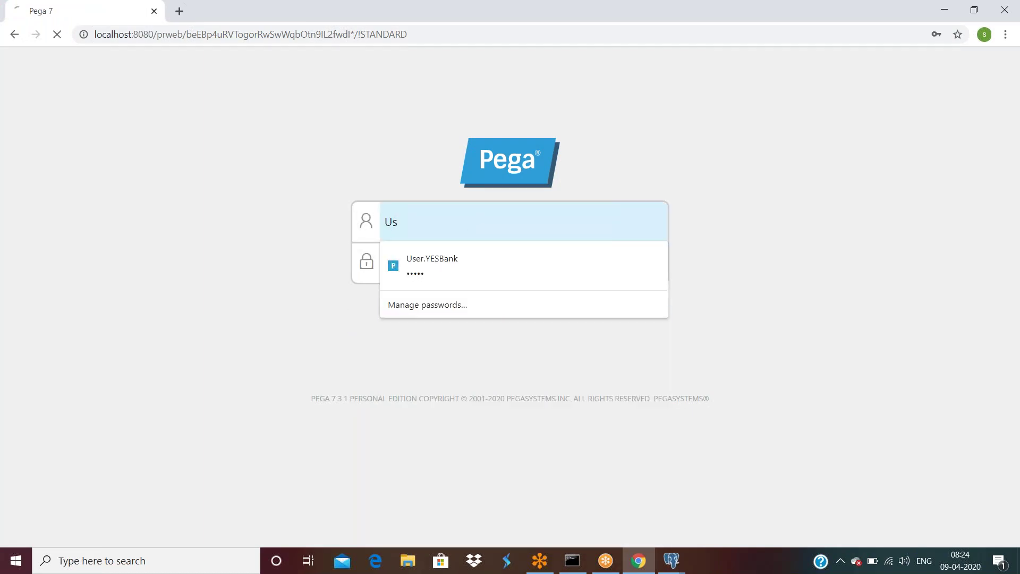
Step: Log in as the case worker from saved logins and view My Work (D-2, C-131, C-119)
double_click(465, 271)
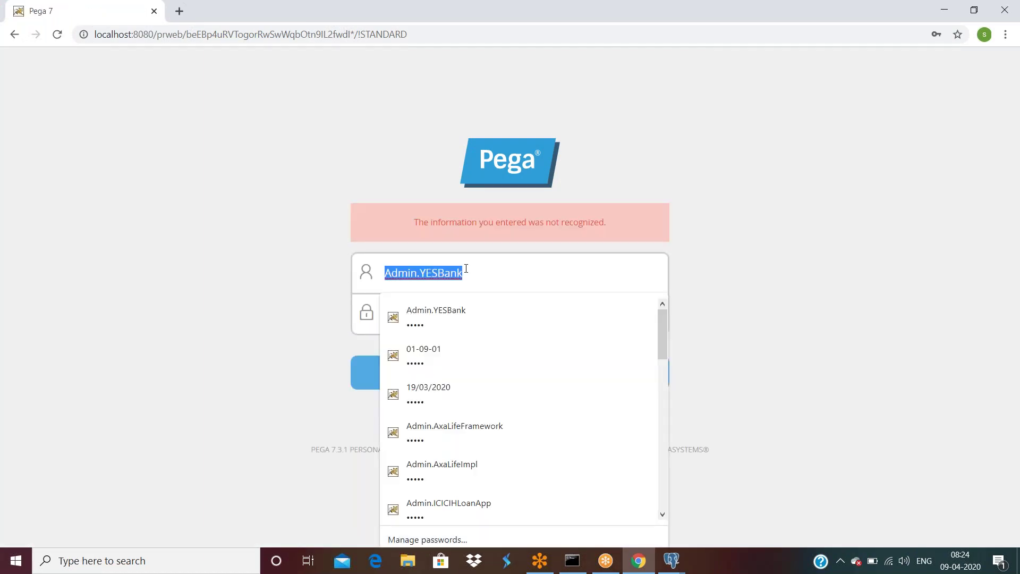
text(Use)
click(441, 316)
click(455, 373)
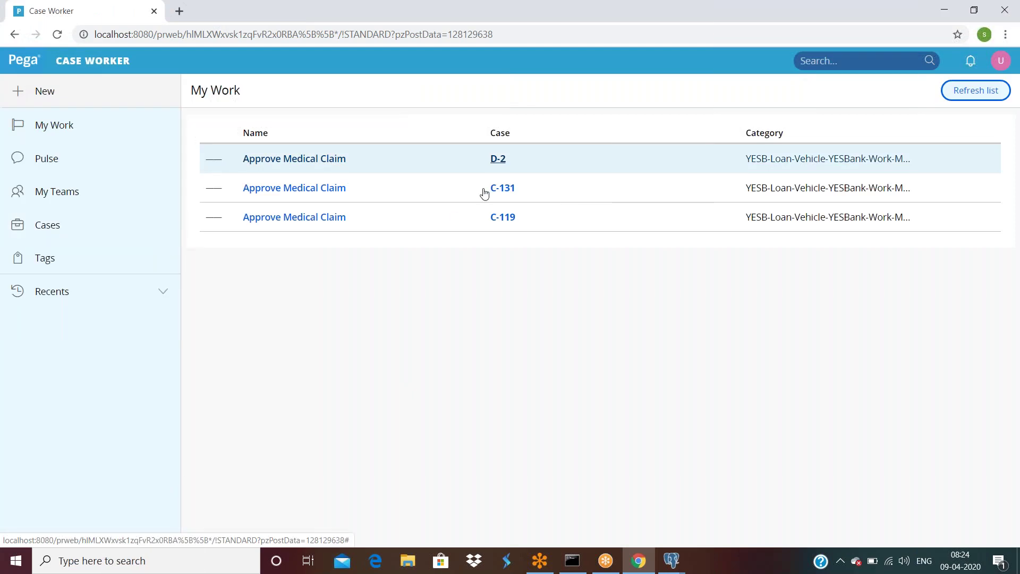
click(56, 128)
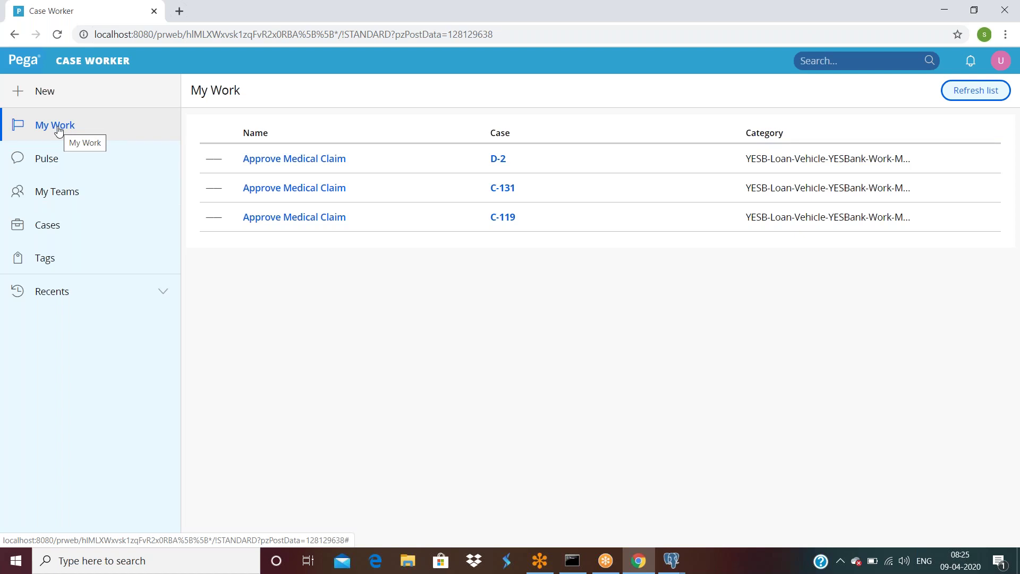
click(1001, 62)
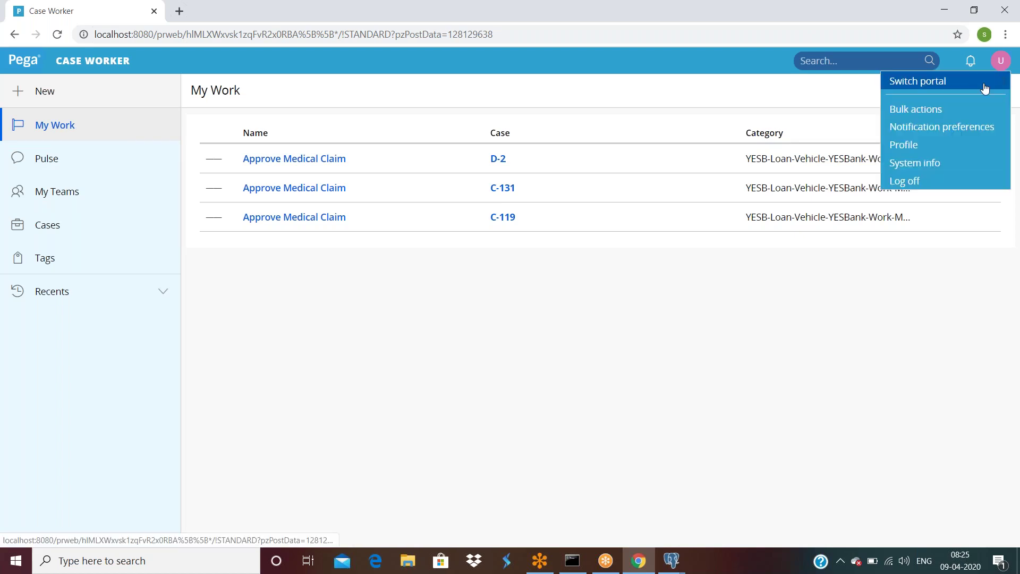
Step: Log the case worker off and sign back in as the administrator from saved logins
click(907, 181)
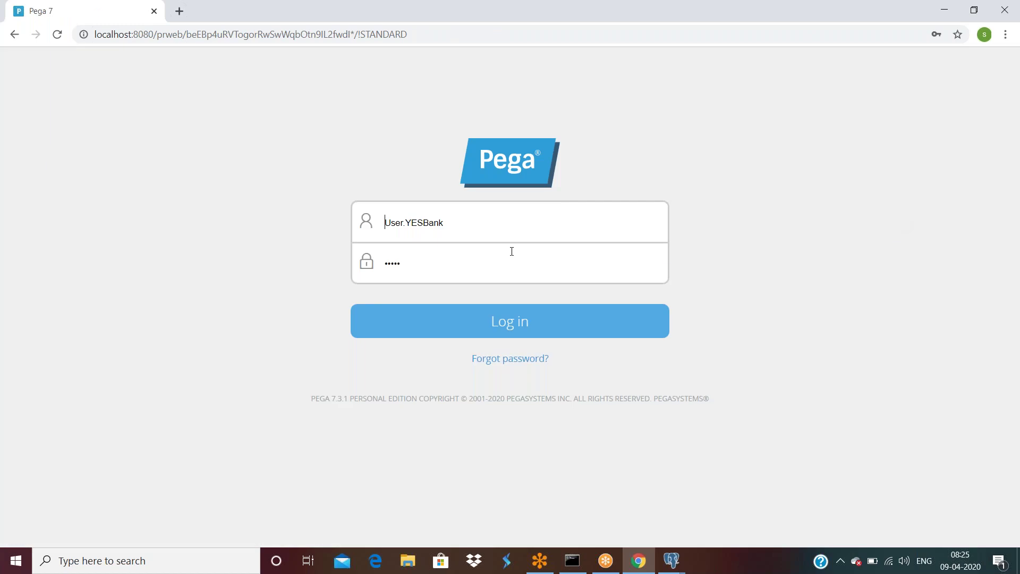
double_click(503, 219)
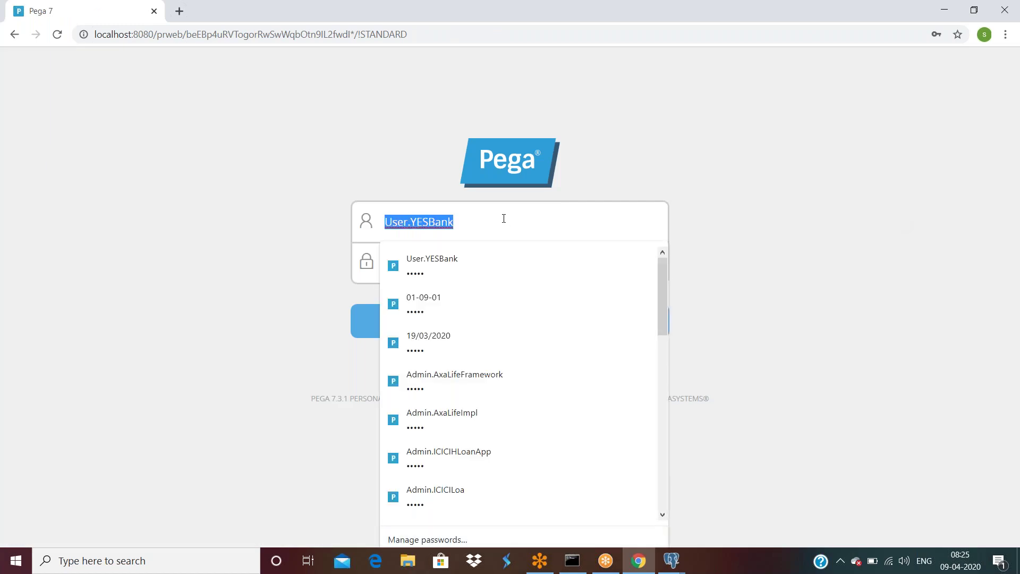
text(Ad)
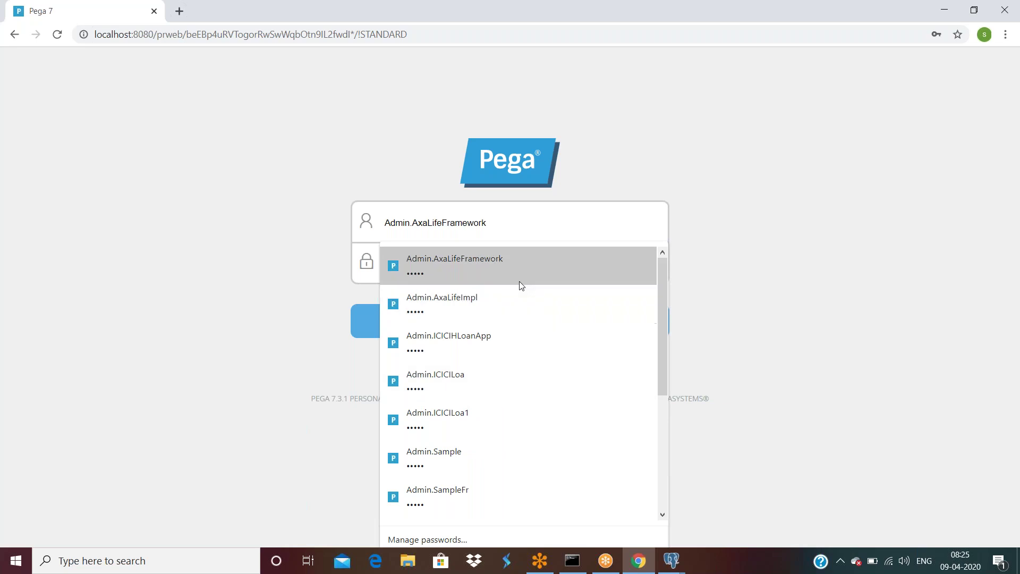
text(min.)
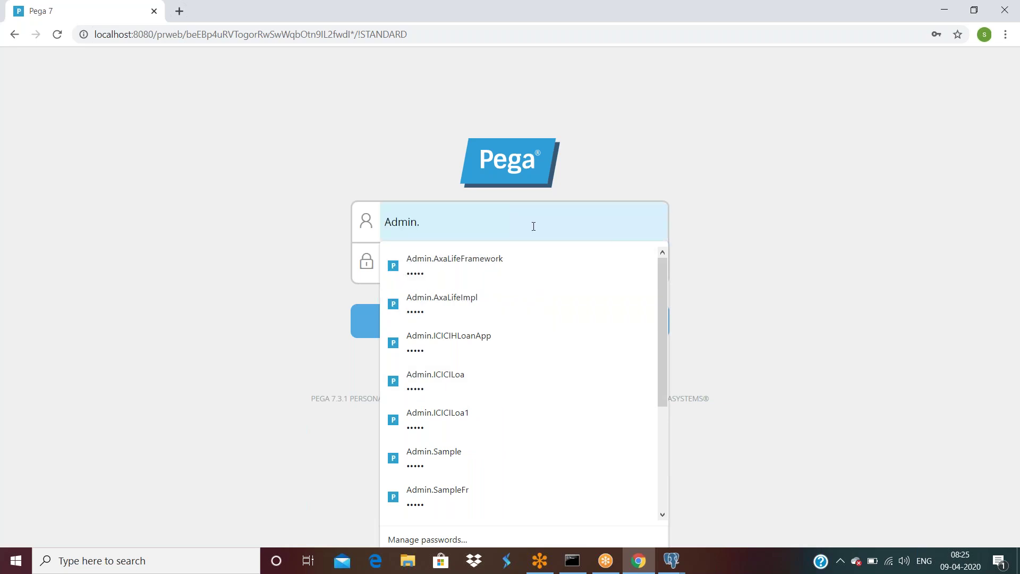
text(Y)
click(468, 264)
click(477, 325)
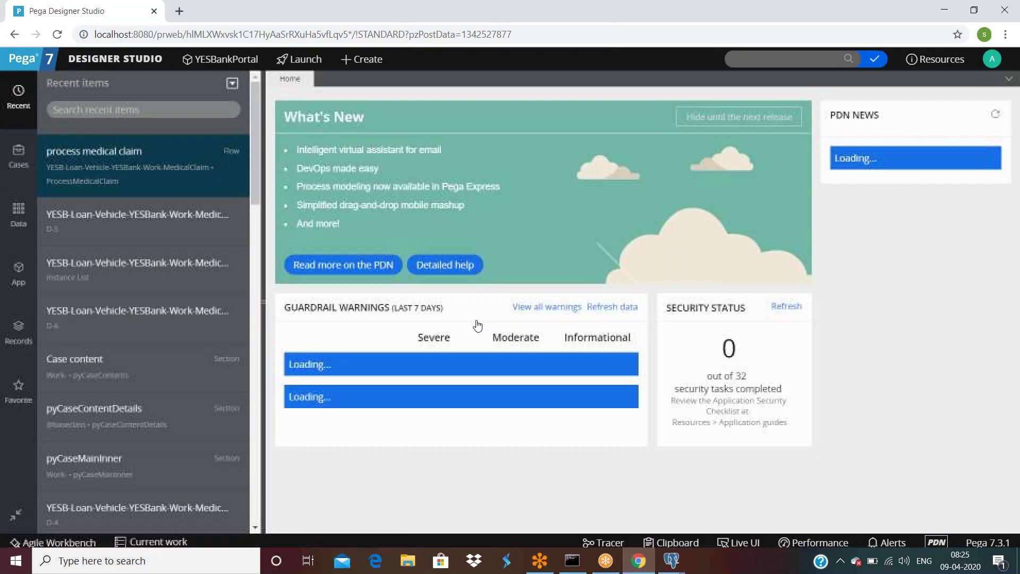
Step: Open recent case D-5, refresh it, and glance at the process medical claim flow
click(102, 219)
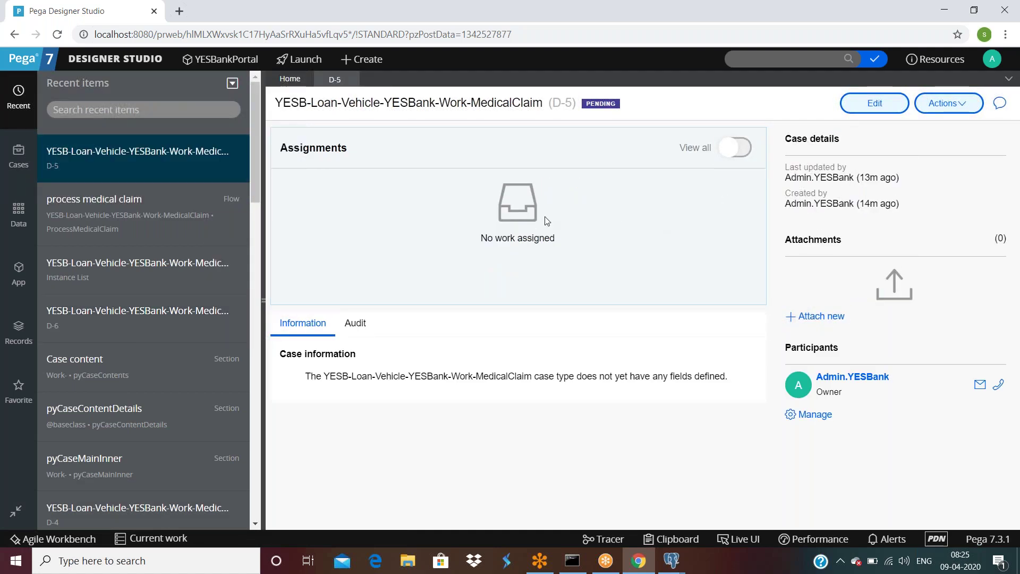
click(938, 105)
click(933, 123)
drag(324, 103, 628, 108)
click(641, 159)
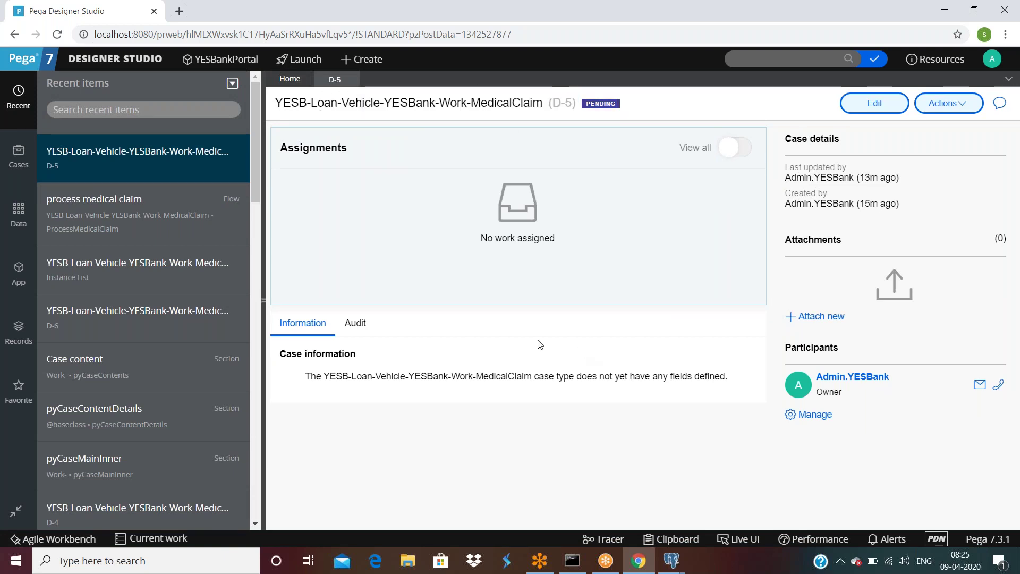
click(118, 209)
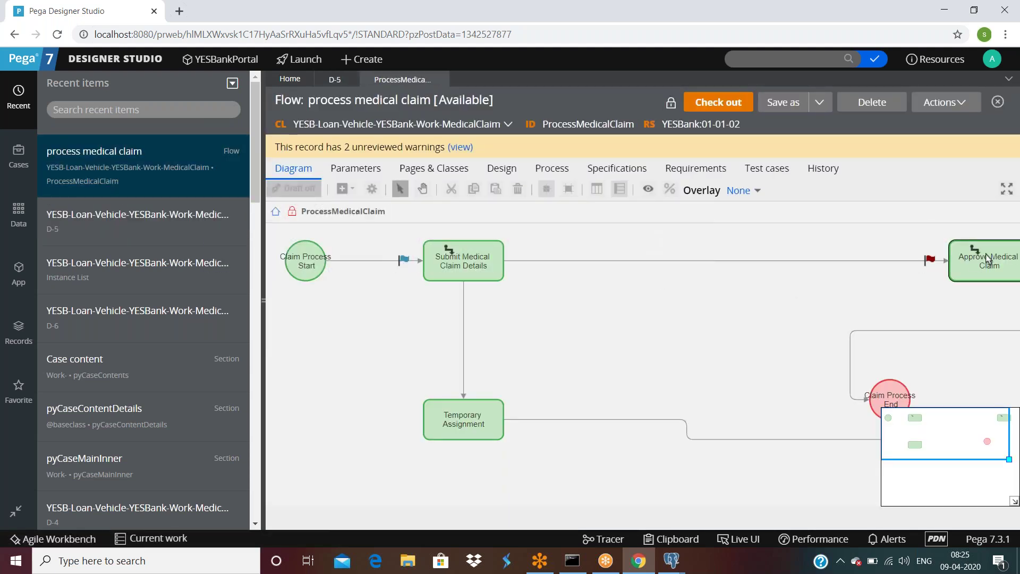
click(328, 83)
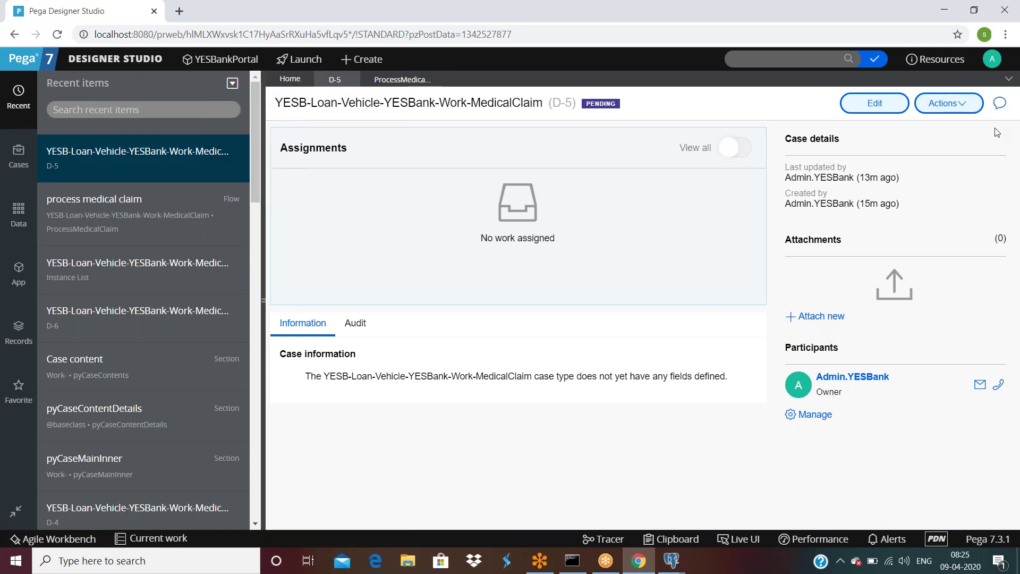
Step: Refresh D-5 and show all assignments, confirming only myinr exists and is Completed; check the owner's profile
click(948, 103)
click(933, 121)
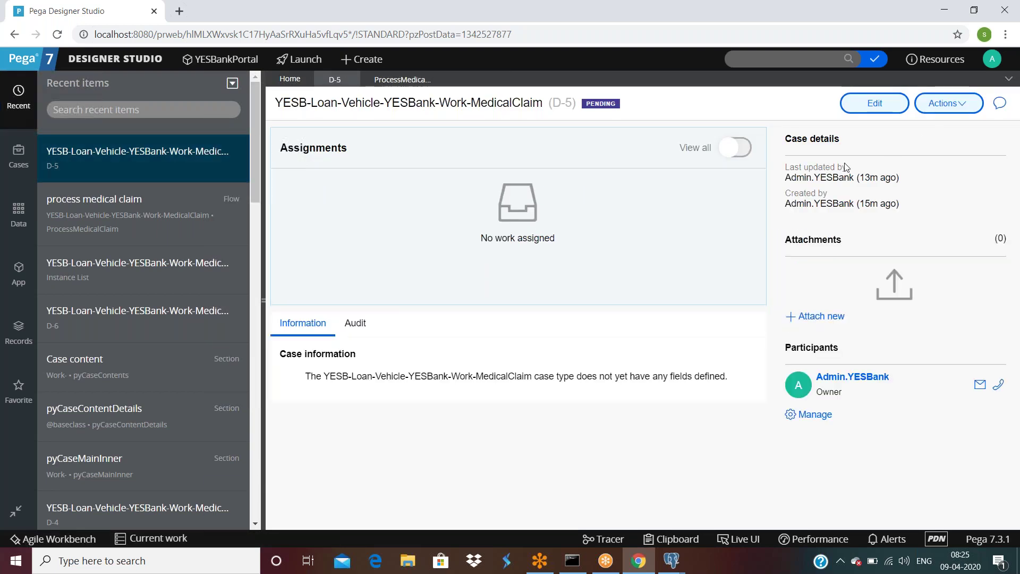
click(736, 147)
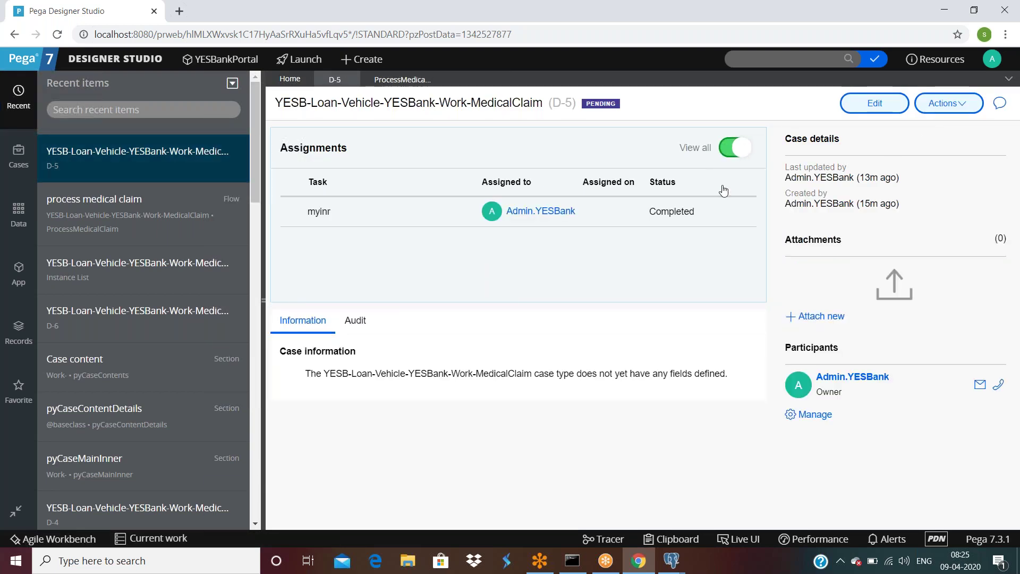
click(533, 211)
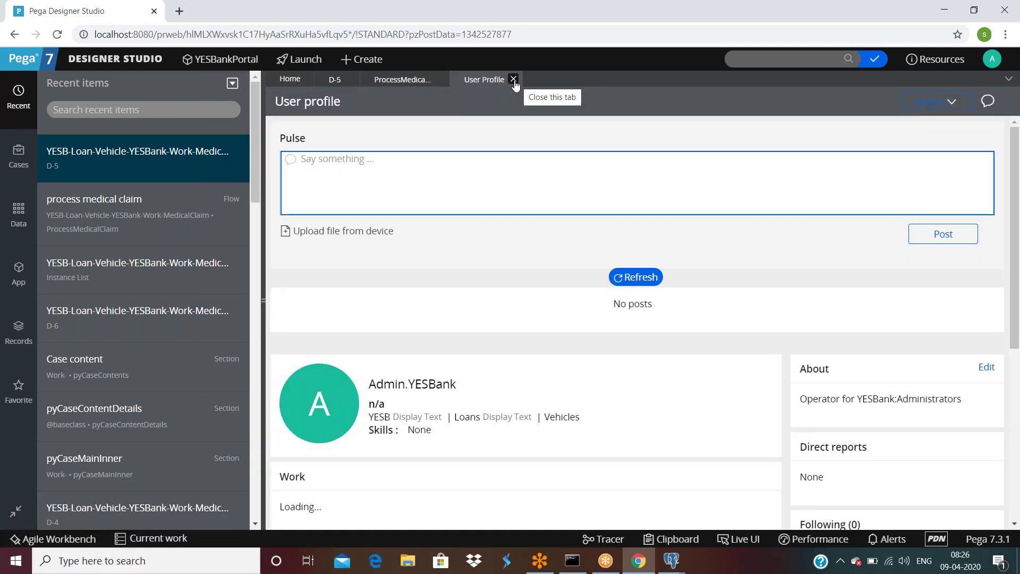
click(513, 79)
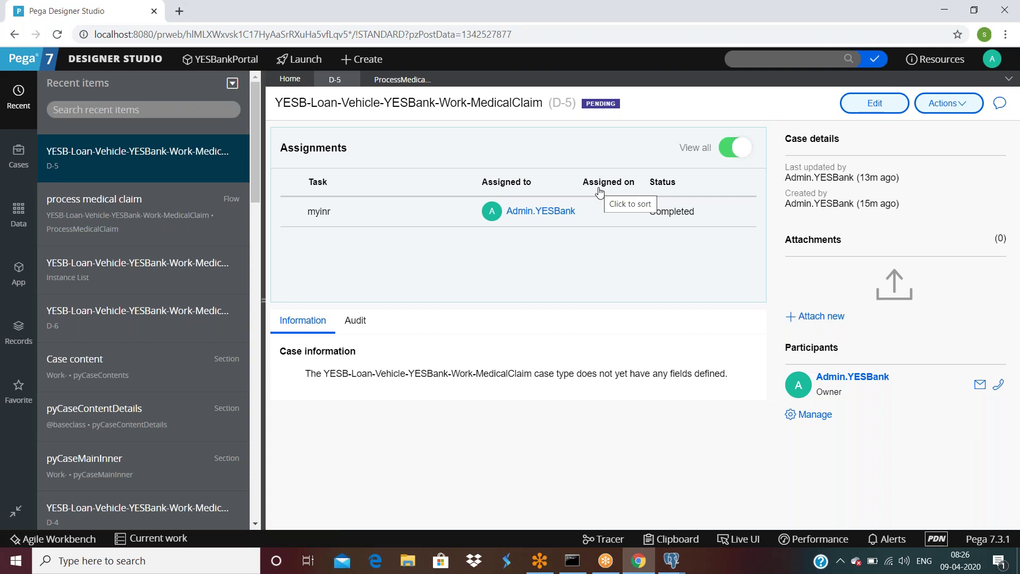
click(753, 151)
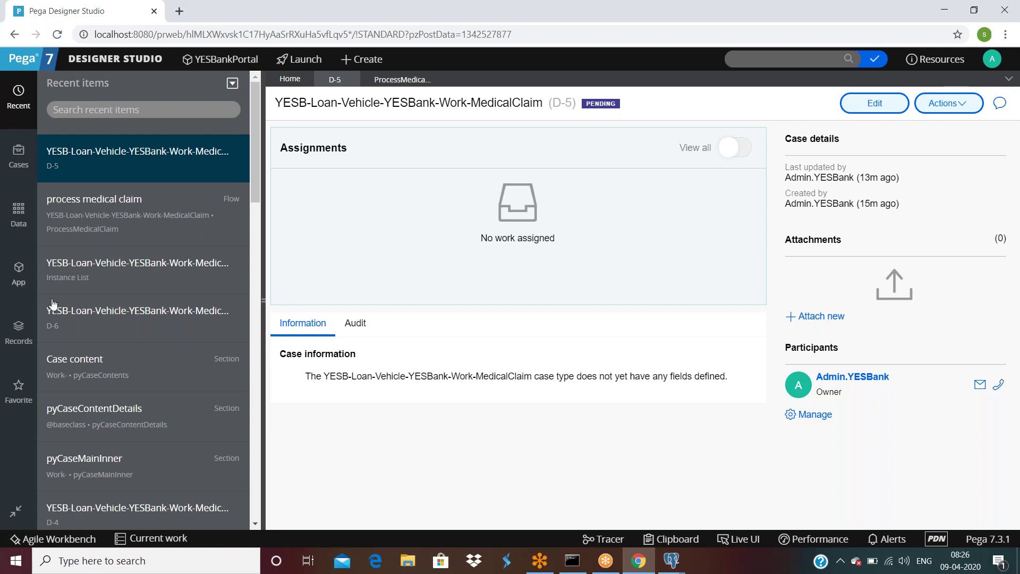
click(24, 280)
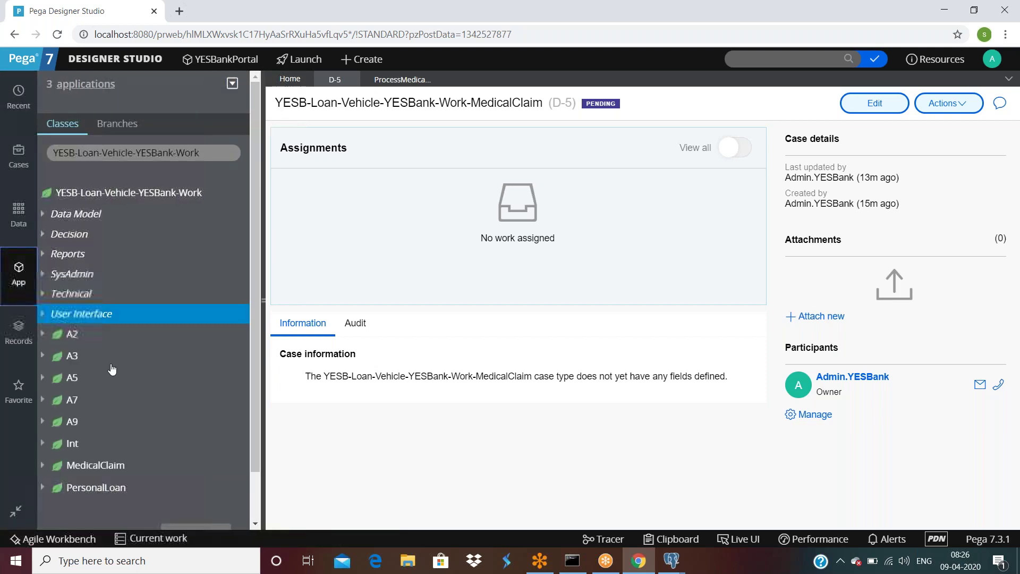
Step: Open case D-2 from the MedicalClaim instances and begin its pending approval assignment
click(96, 466)
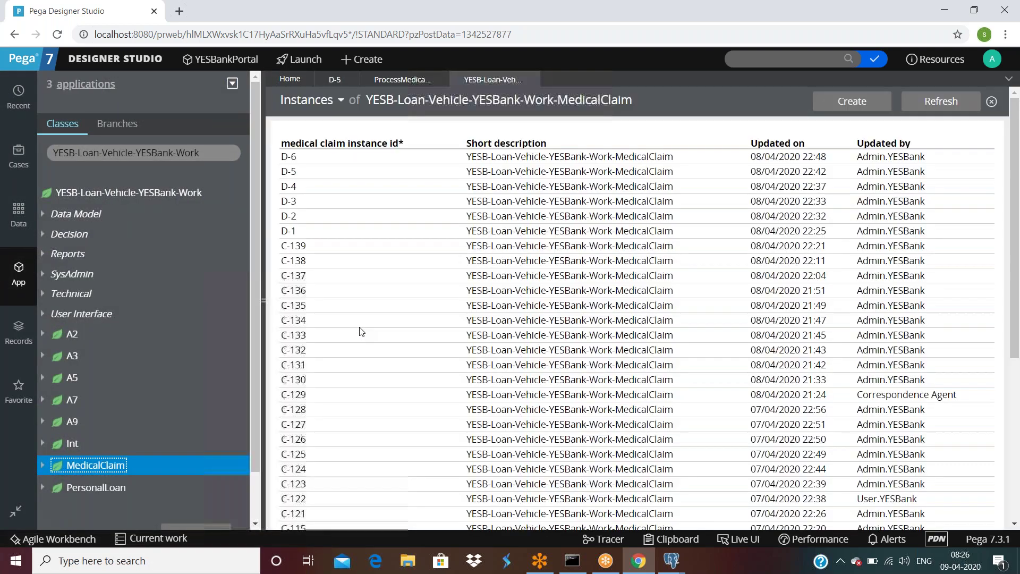
click(287, 218)
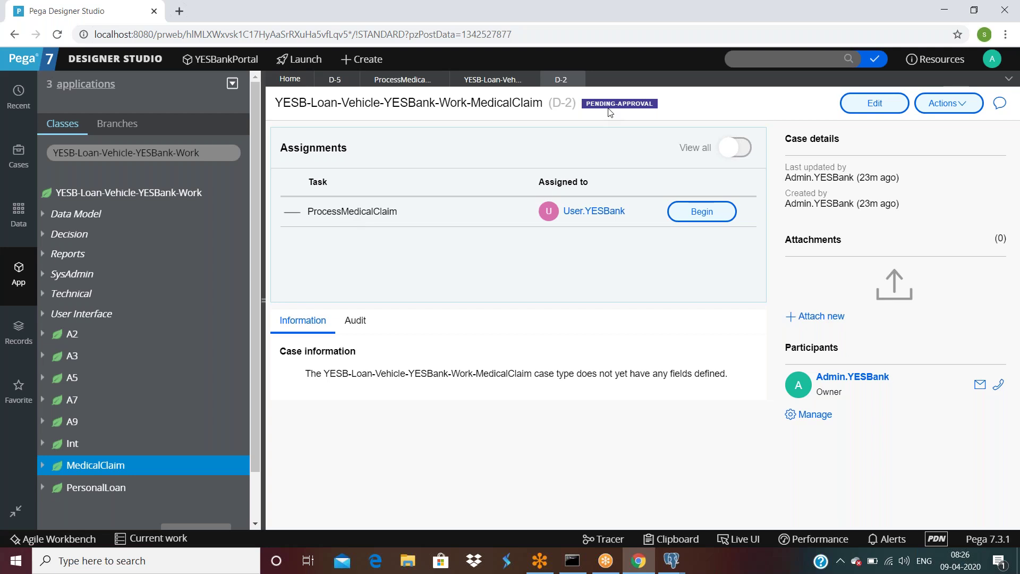
click(680, 214)
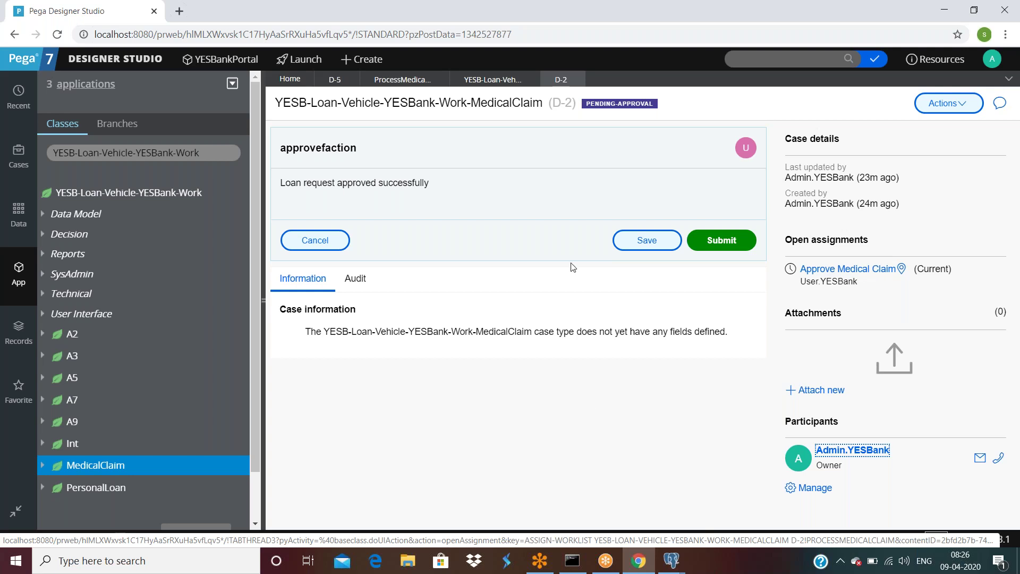
triple_click(549, 199)
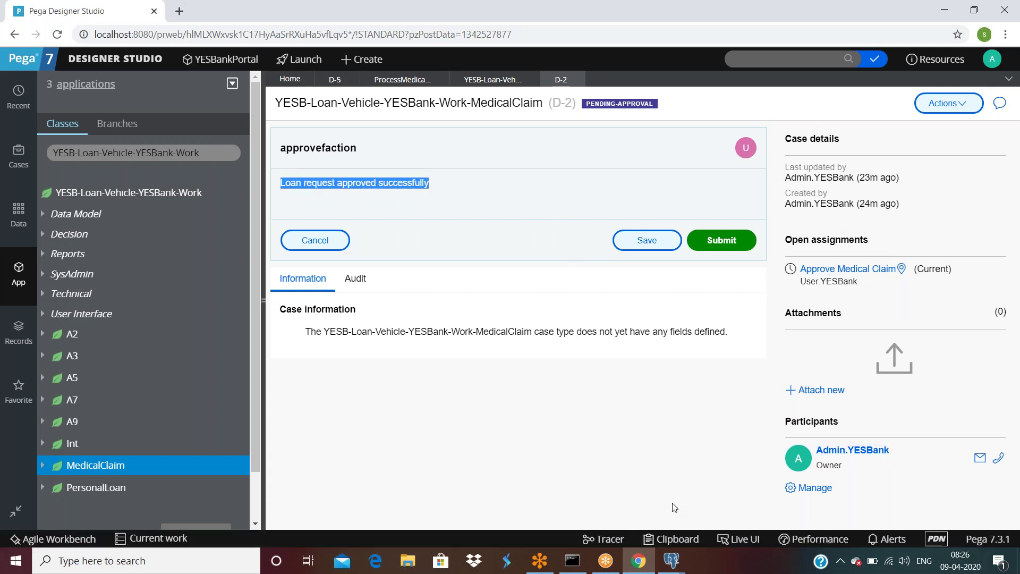
Step: Bring up the Clipboard Viewer window for the D-2 thread
click(634, 569)
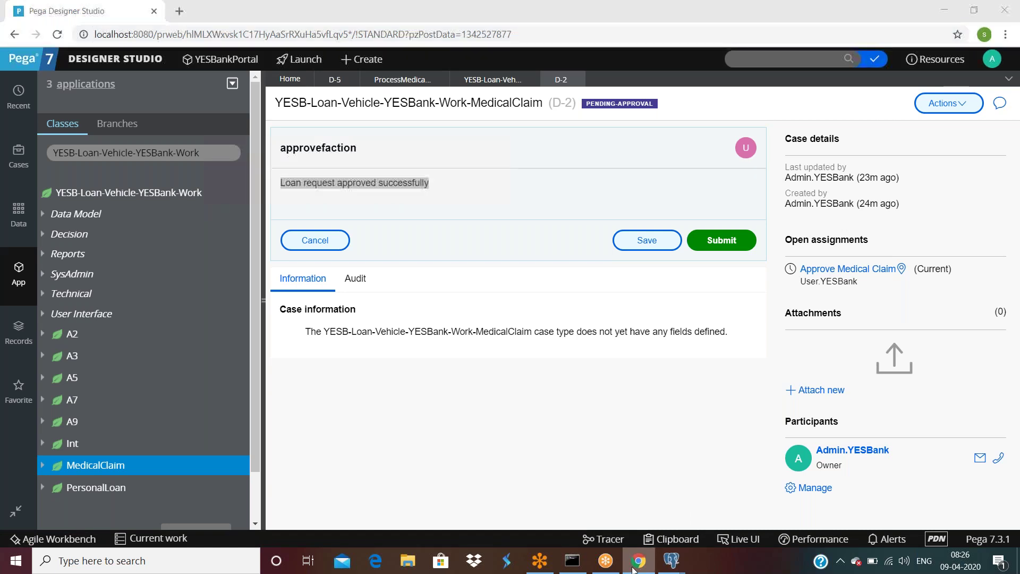
click(670, 538)
scroll(32, 334, down, 3)
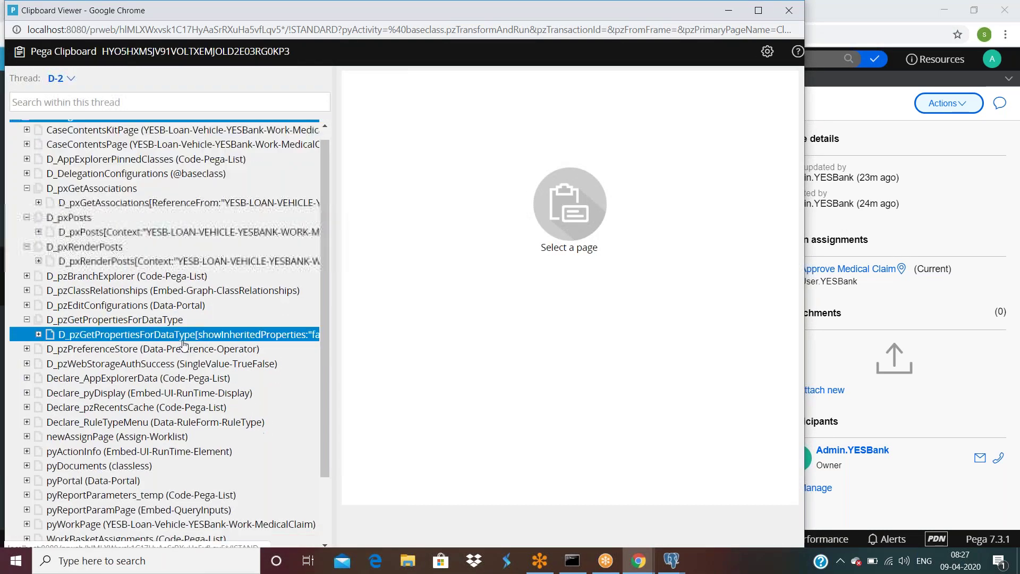
Step: Expand pyWorkPage to pxFlow(ProcessMedicalClaim) and read last step Assignment3, 'Approve Medical Claim'
click(26, 444)
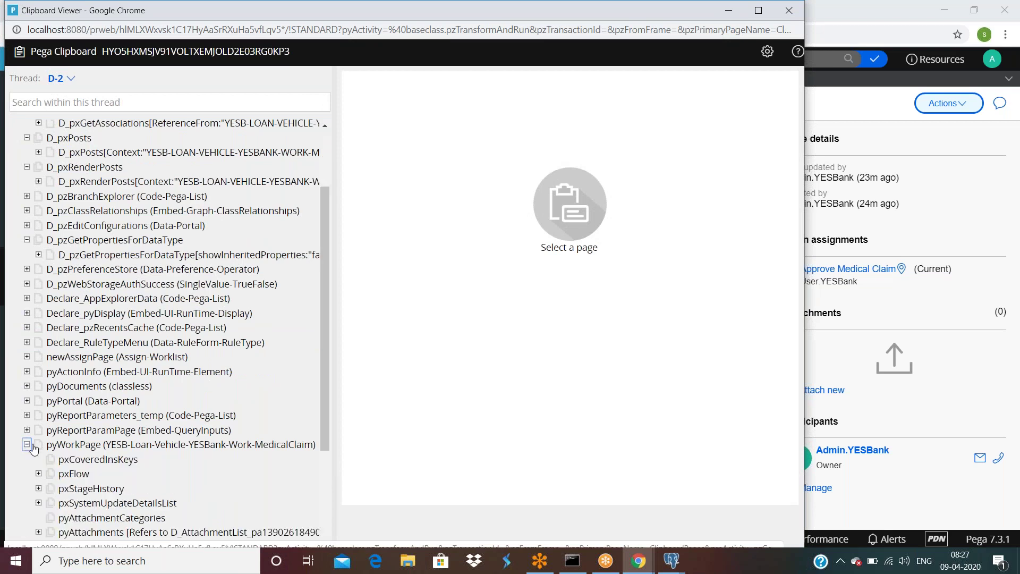
scroll(32, 424, down, 1)
click(38, 407)
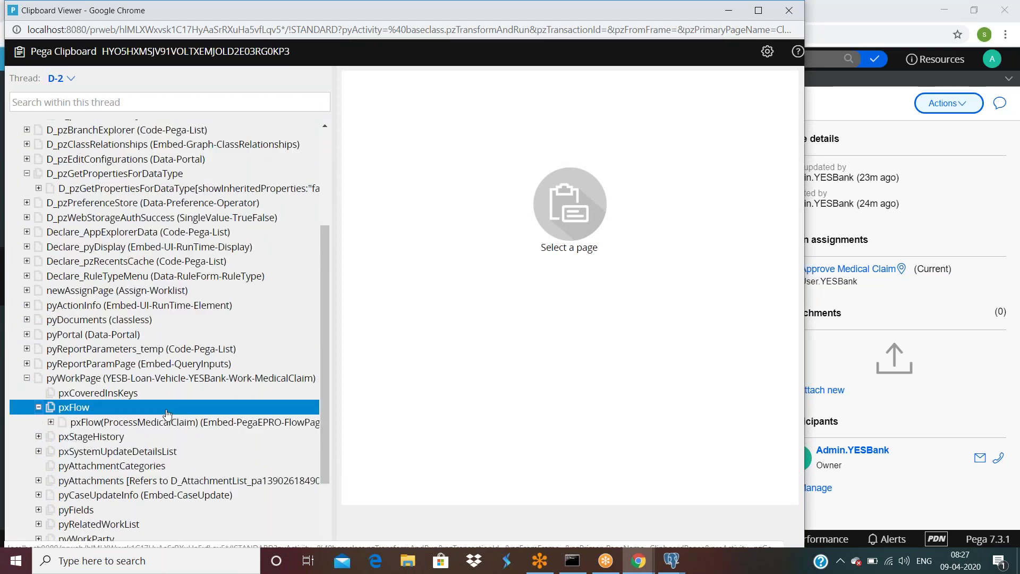
scroll(158, 414, down, 1)
click(154, 356)
scroll(515, 394, down, 1)
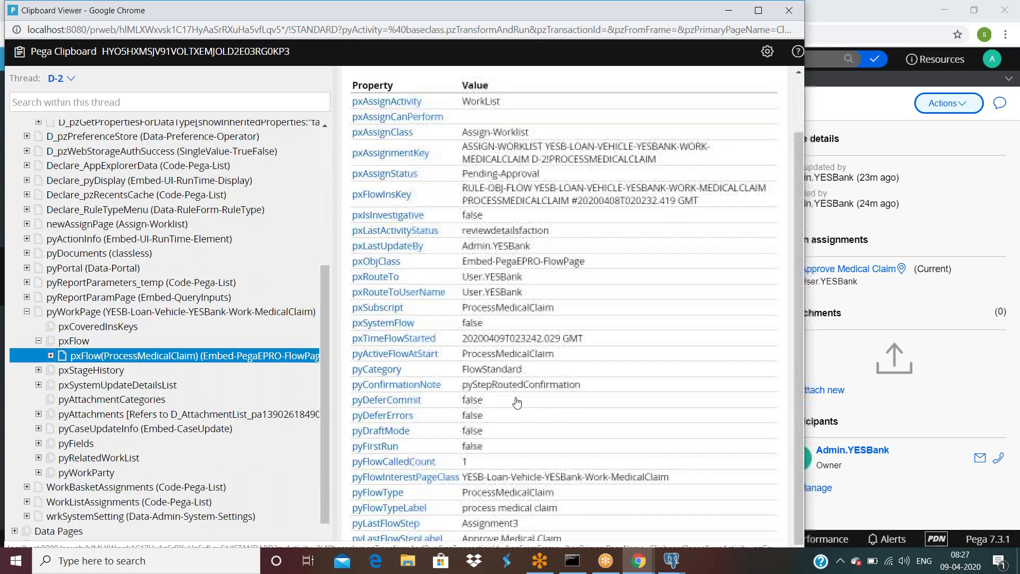
drag(518, 528, 455, 529)
click(509, 541)
triple_click(509, 541)
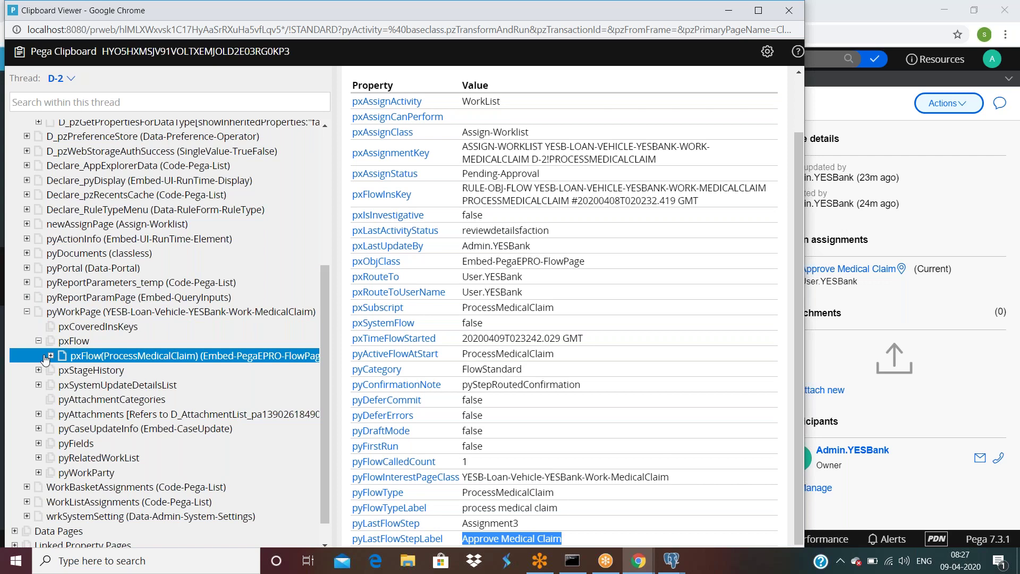
click(870, 115)
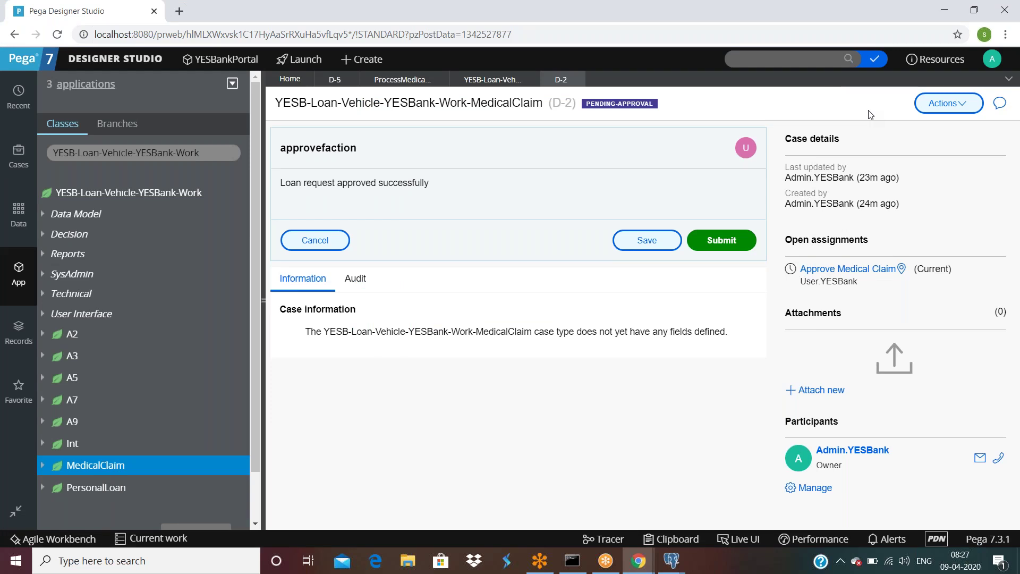
Step: Submit the D-2 approval, then open case D-3 and show all its assignments
click(726, 240)
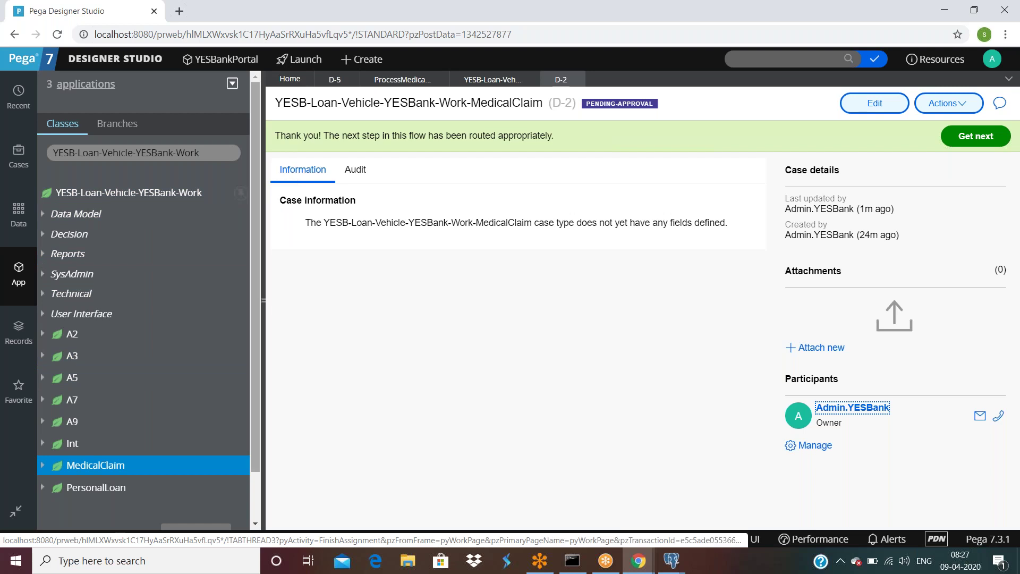
click(483, 80)
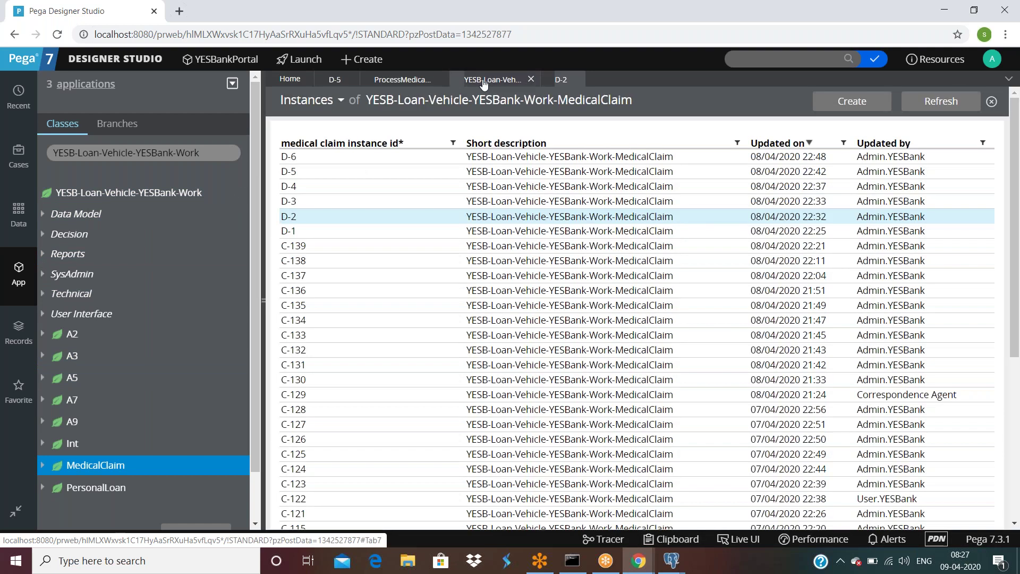
click(289, 189)
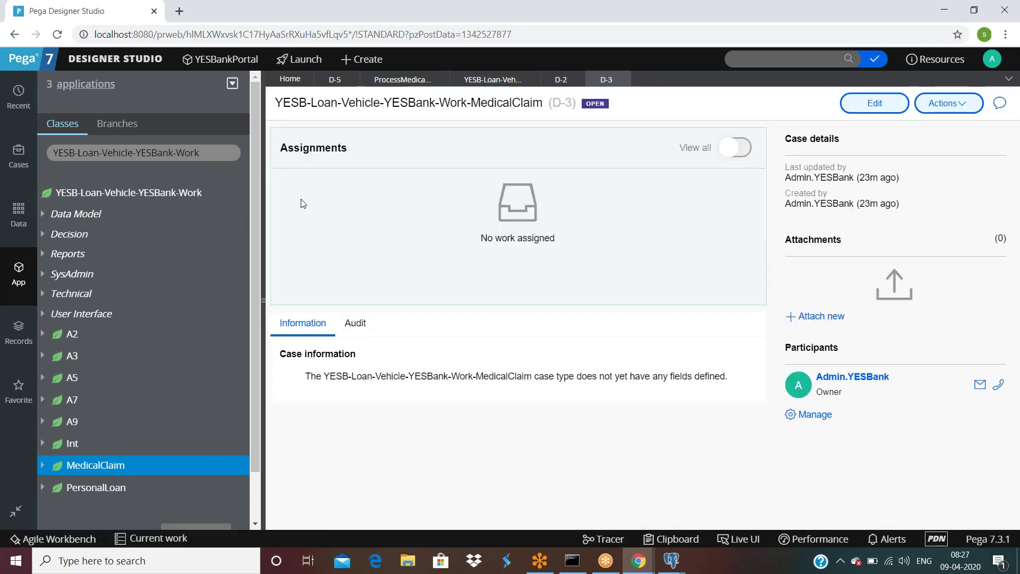
click(742, 153)
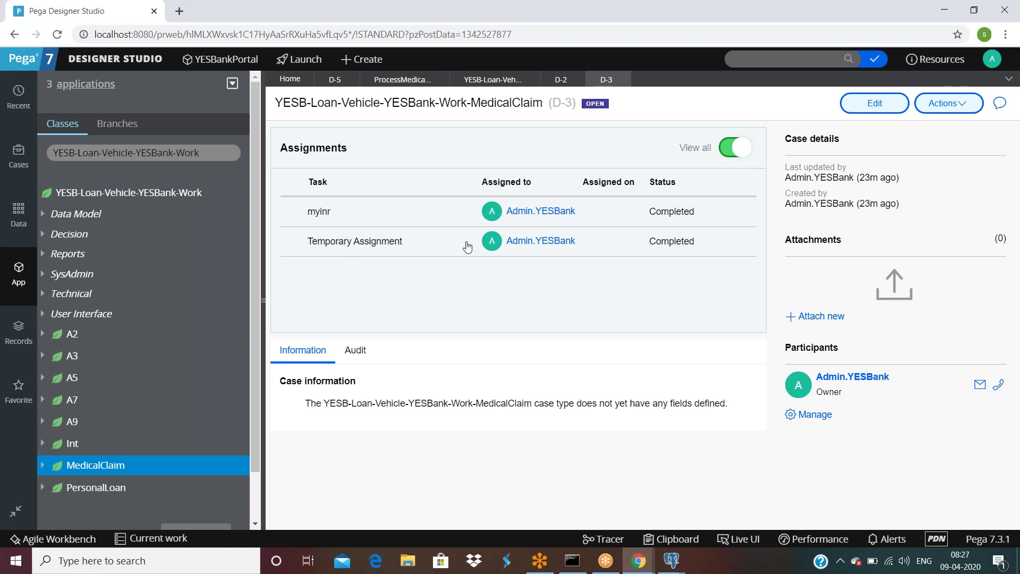
Step: Open case D-4, begin its ProcessMedicalClaim assignment, and close the D-4 tab
click(490, 80)
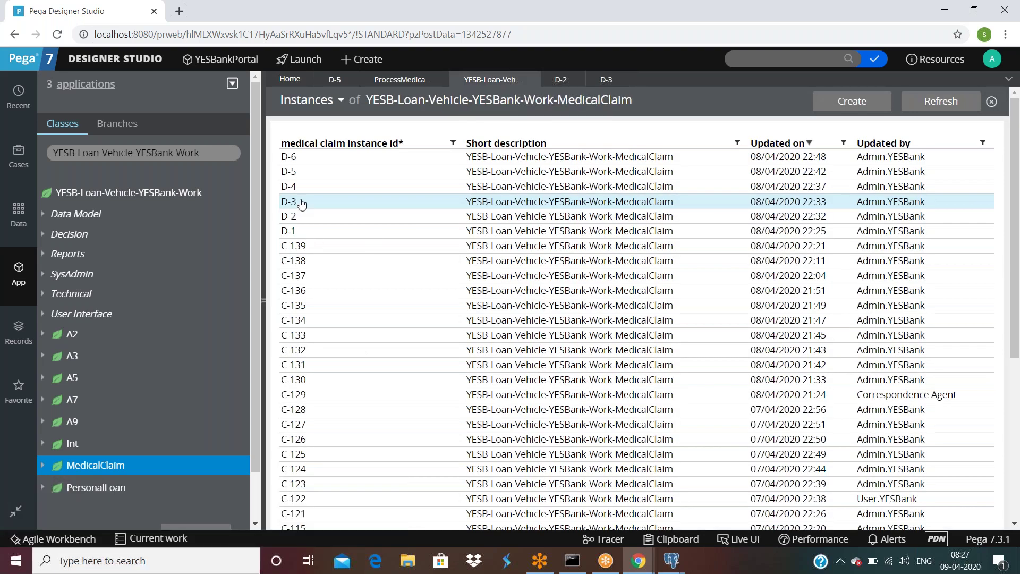
click(289, 187)
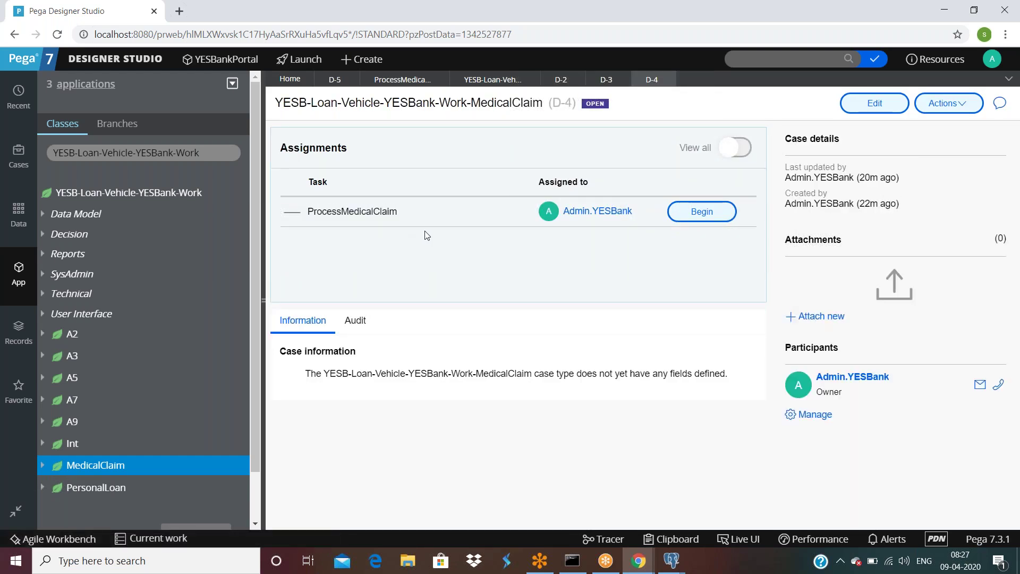
click(698, 217)
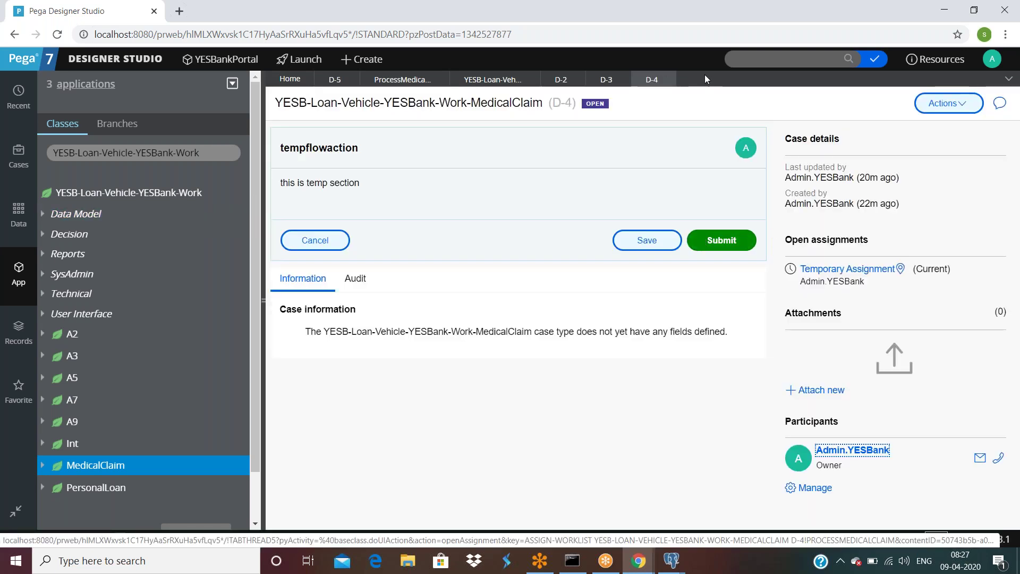
click(668, 79)
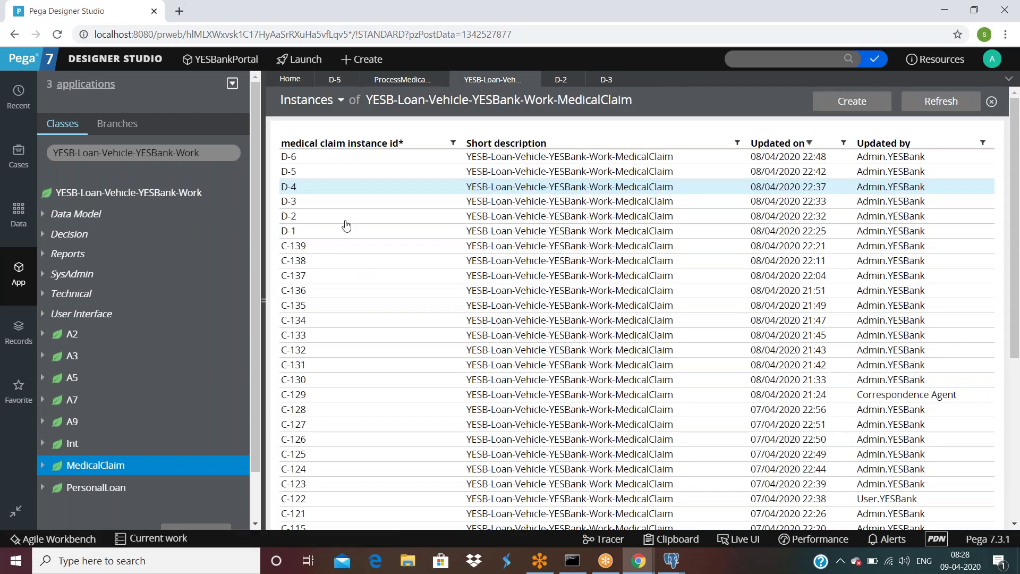
Step: Open case C-139 and begin its ProcessMedicalClaim assignment, reaching the missing-task error page
click(296, 248)
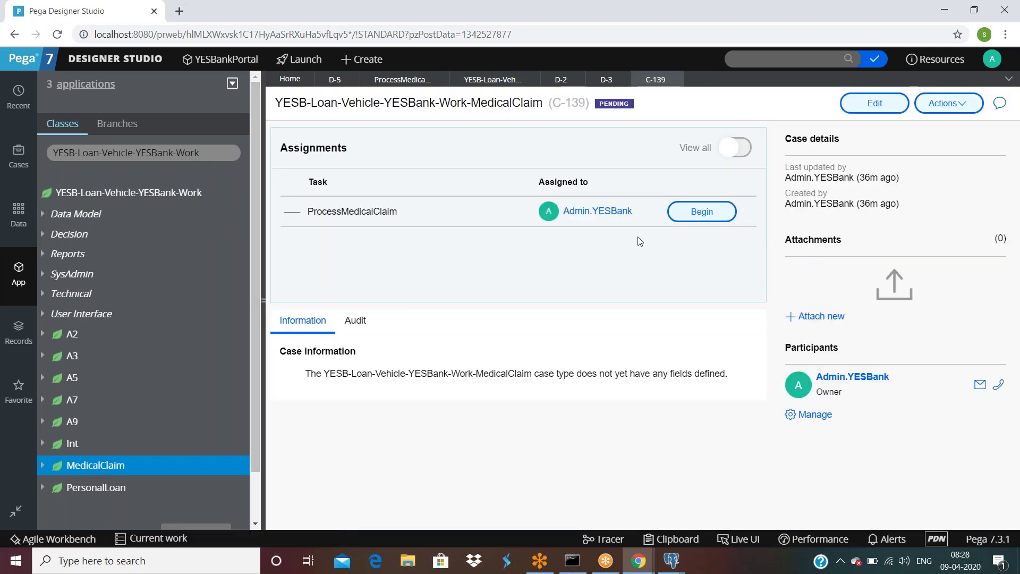
click(685, 215)
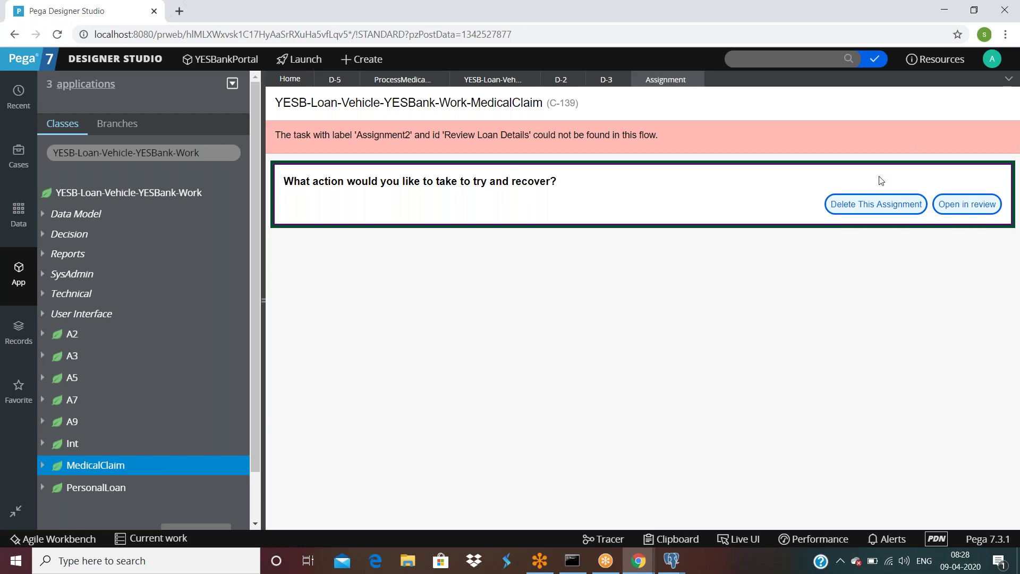
click(1008, 78)
click(953, 208)
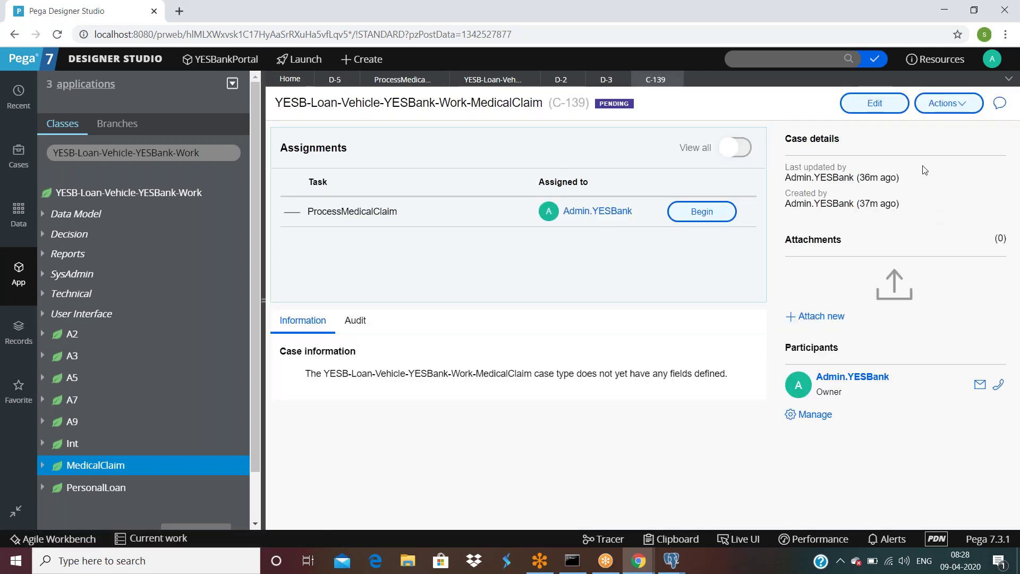
click(938, 105)
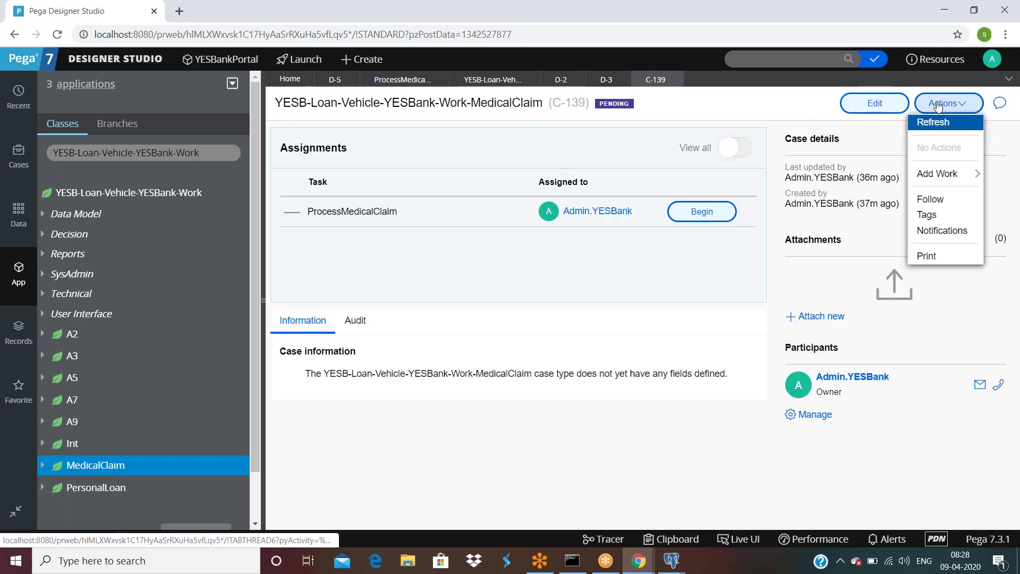
click(596, 302)
Step: Delete the broken C-139 assignment, close the D-2 and D-3 tabs, and reopen C-139
click(691, 212)
click(876, 204)
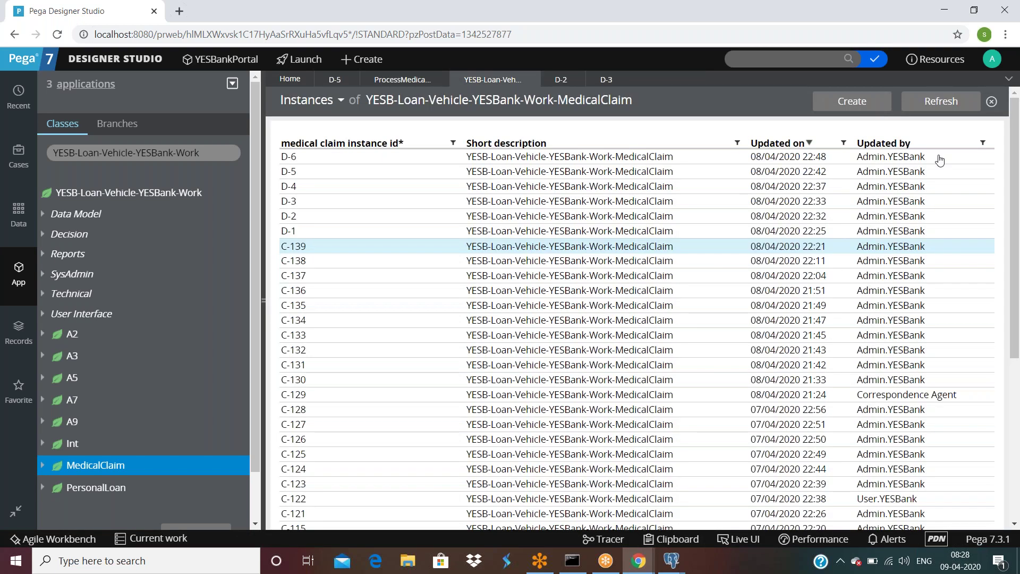
click(576, 80)
click(576, 79)
click(297, 250)
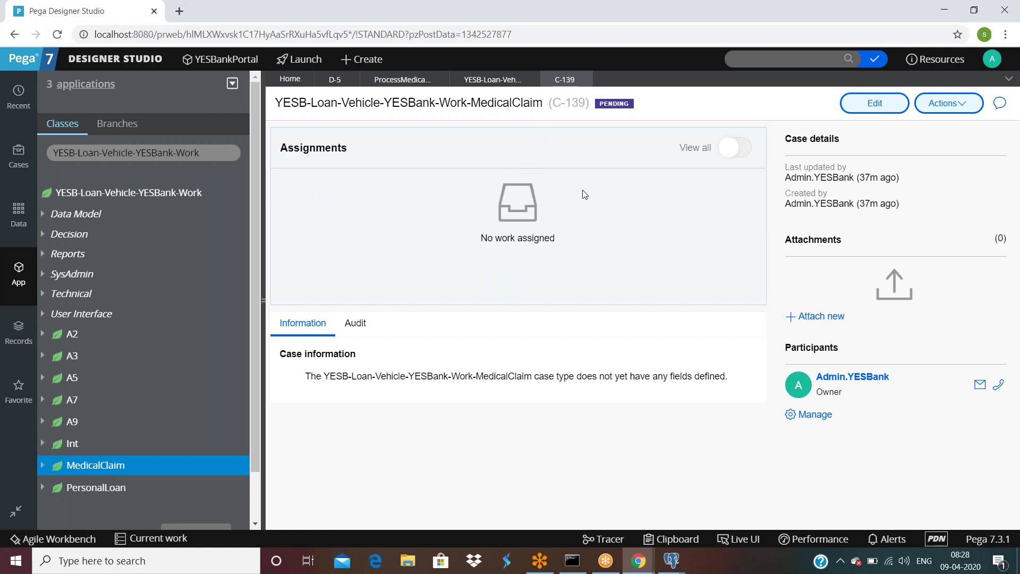
click(745, 152)
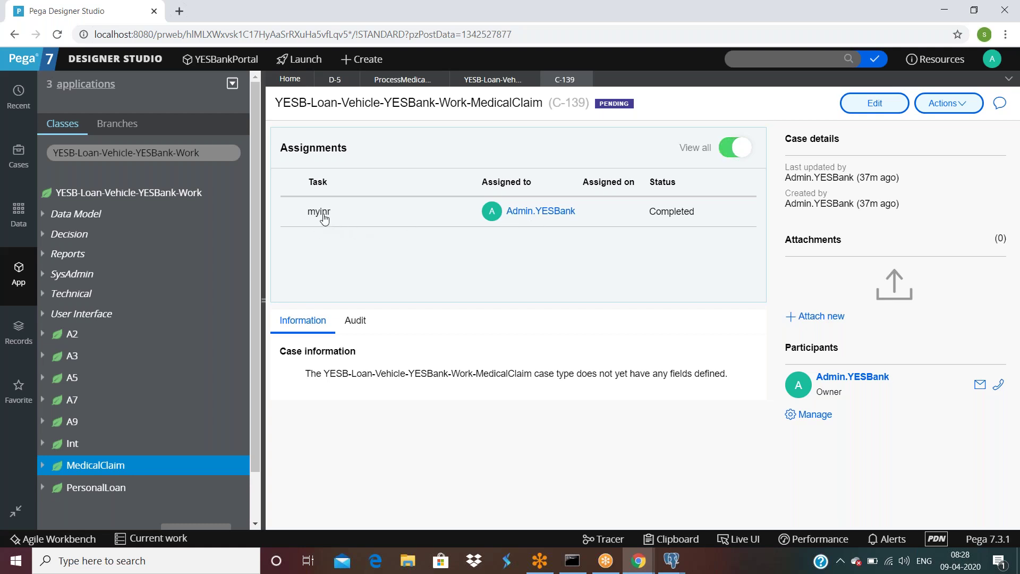
click(727, 151)
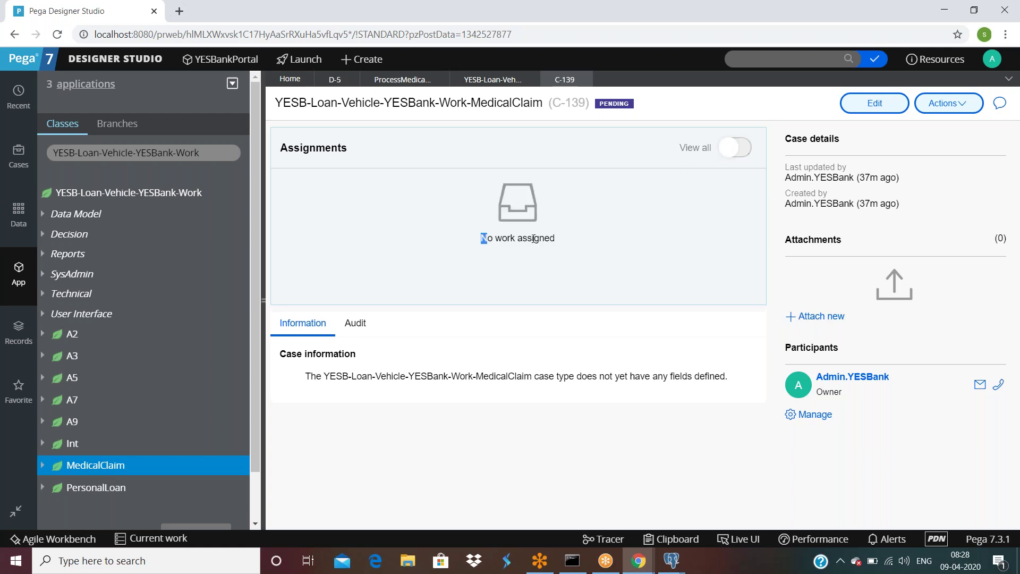
click(734, 148)
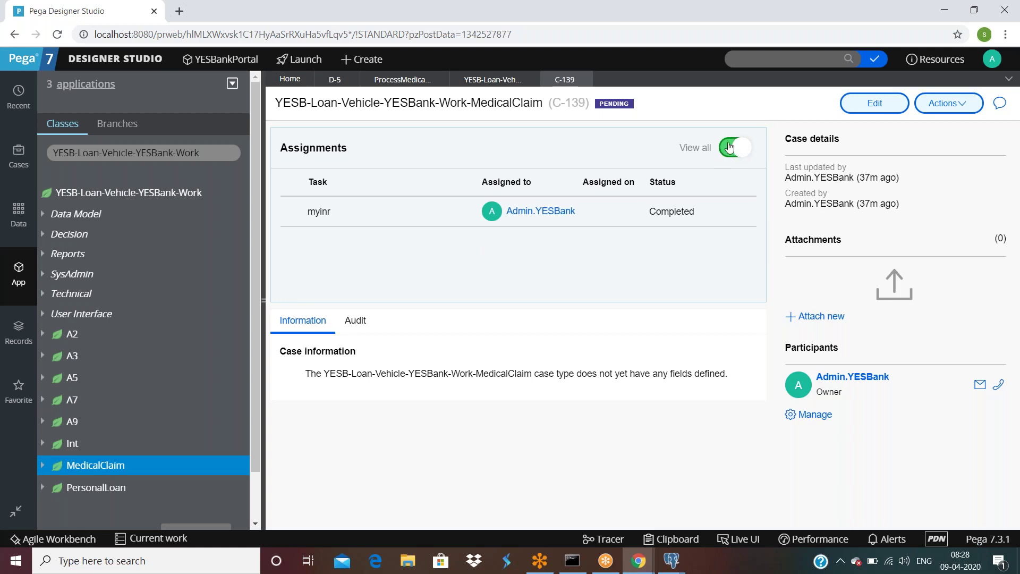
click(746, 149)
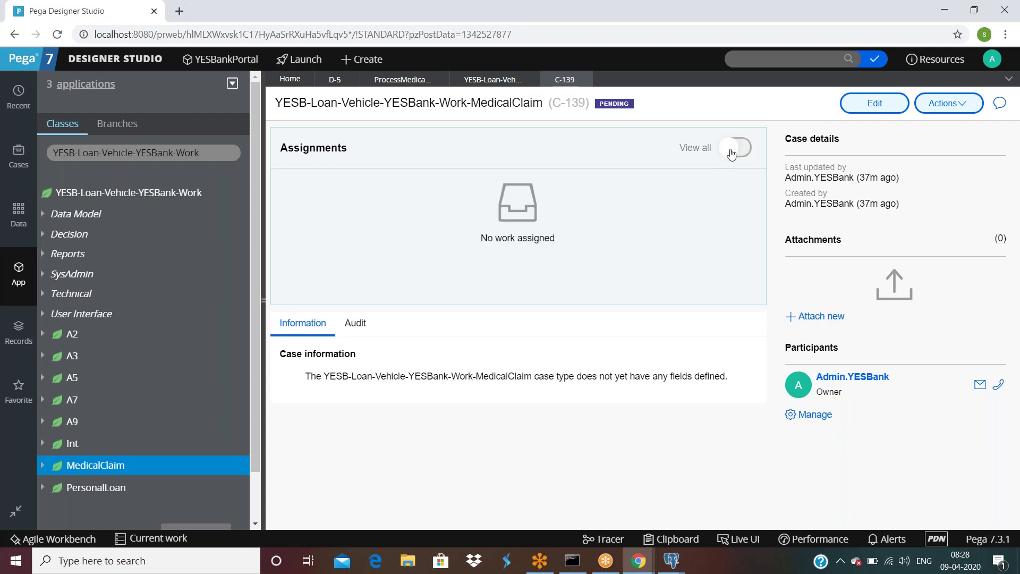
click(965, 102)
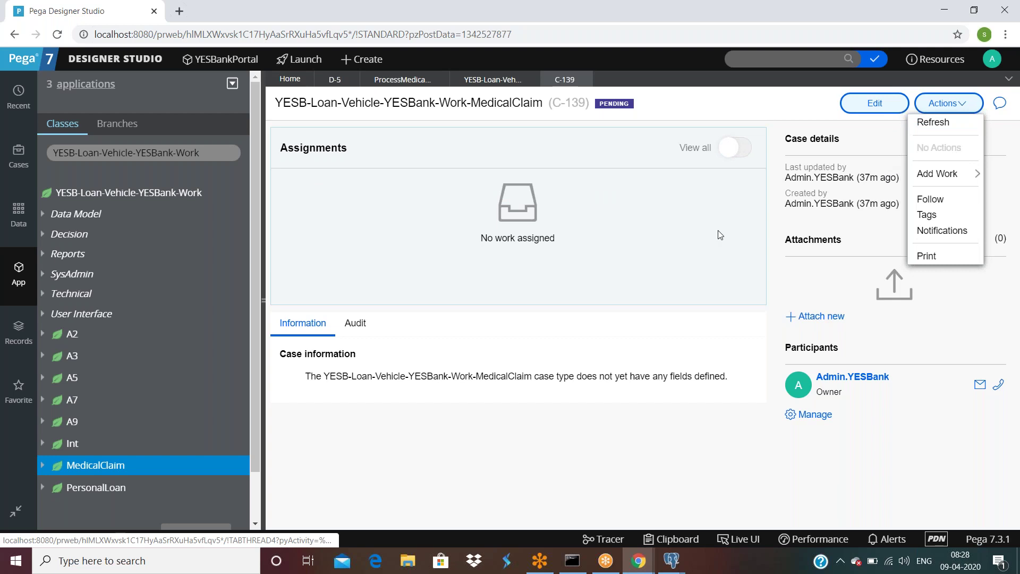
click(703, 236)
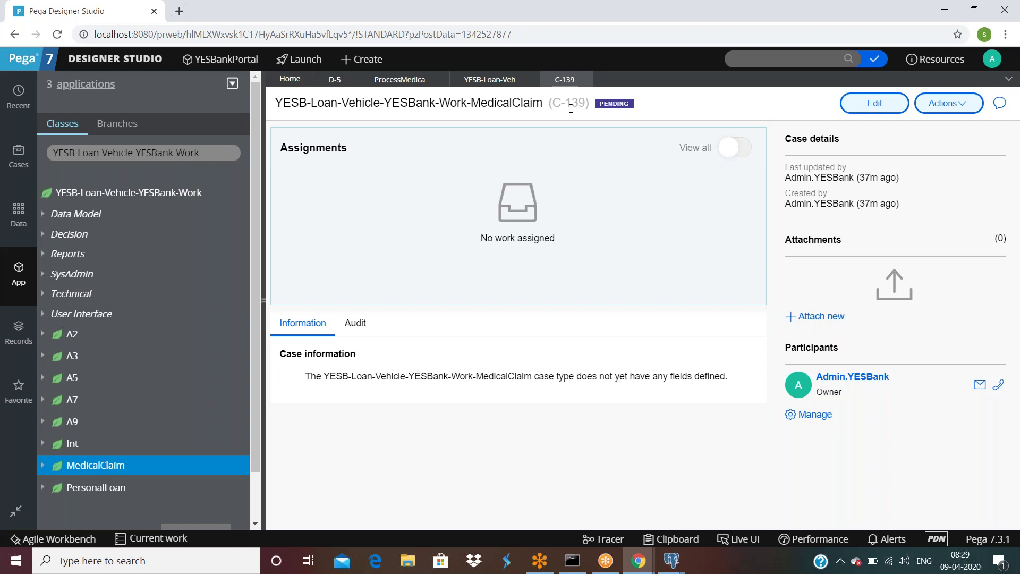
Step: Refresh the pc_assign_worklist grid in pgAdmin to confirm the C-139 and D-2 rows are gone
click(671, 561)
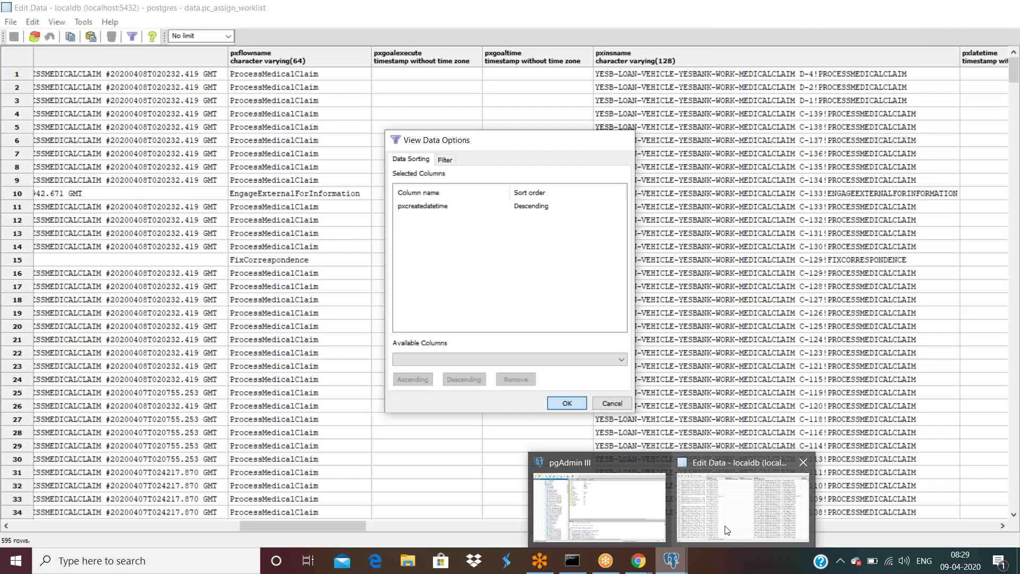
click(727, 529)
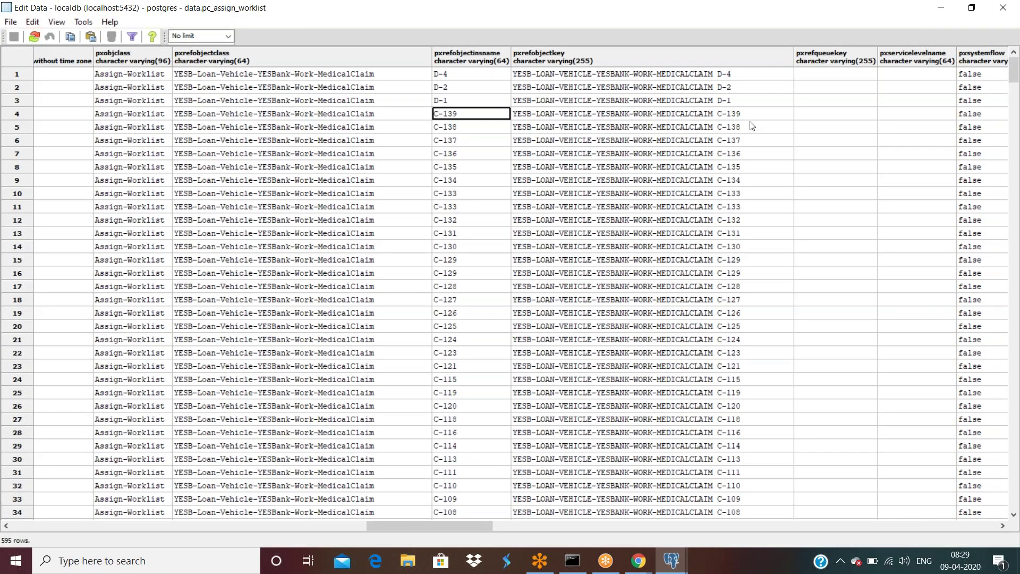
click(35, 36)
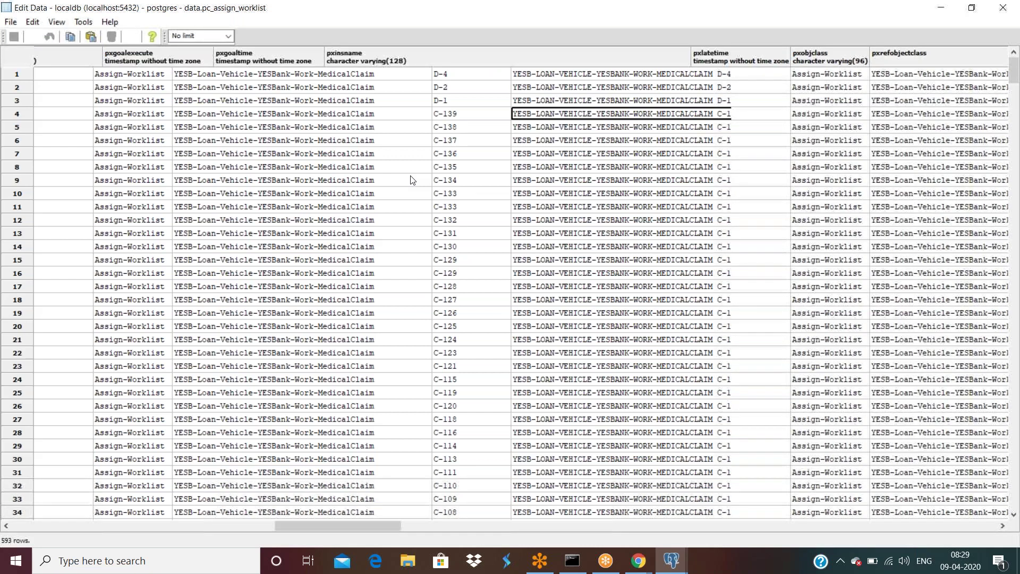
drag(326, 526, 386, 525)
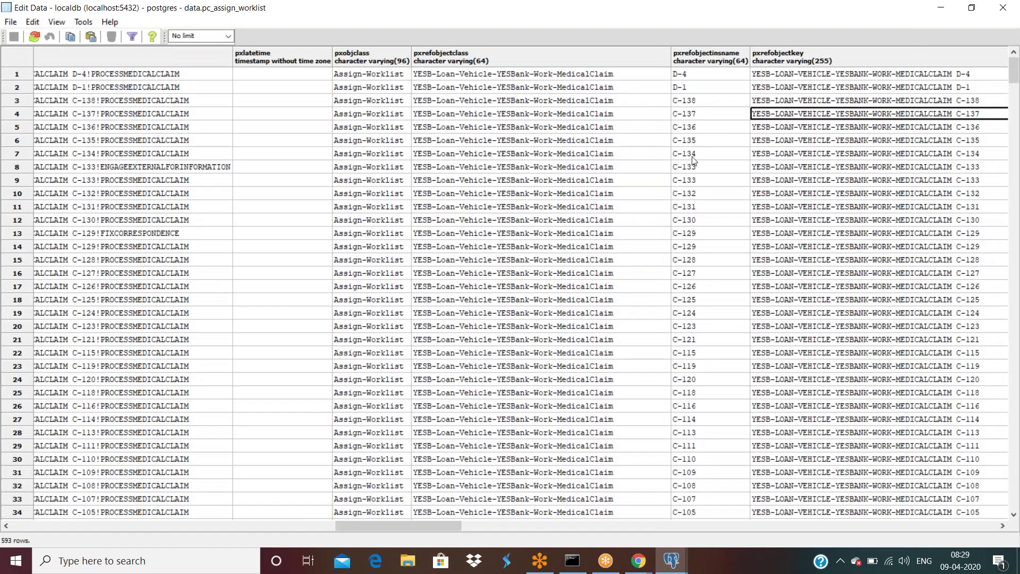
scroll(694, 168, down, 1)
scroll(695, 173, down, 3)
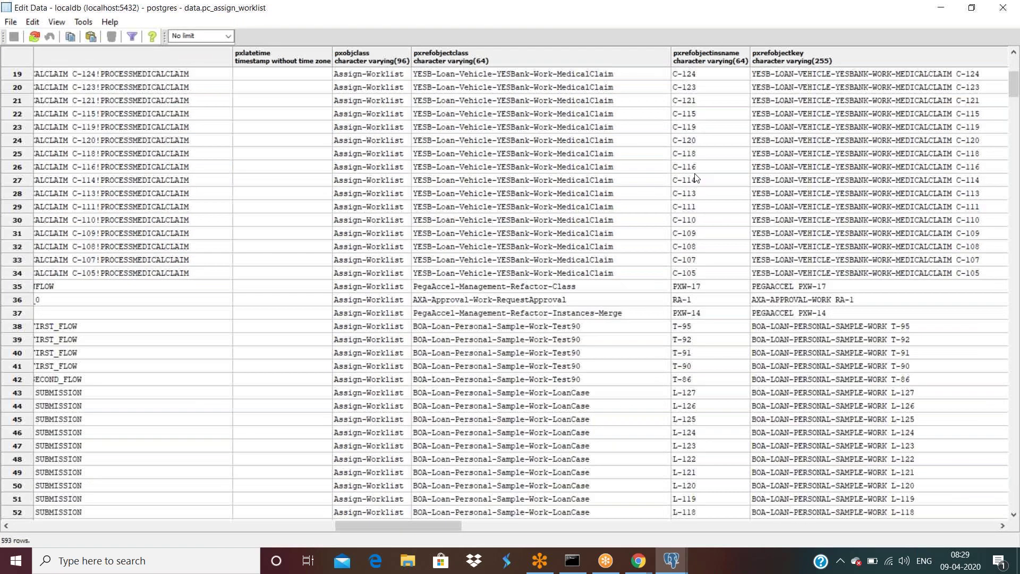
scroll(695, 177, up, 4)
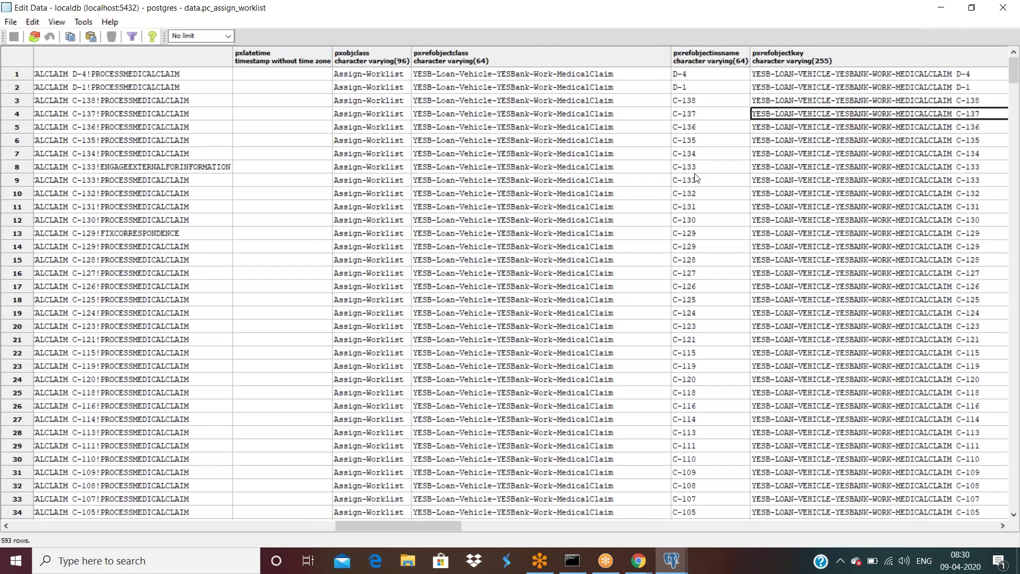
click(638, 561)
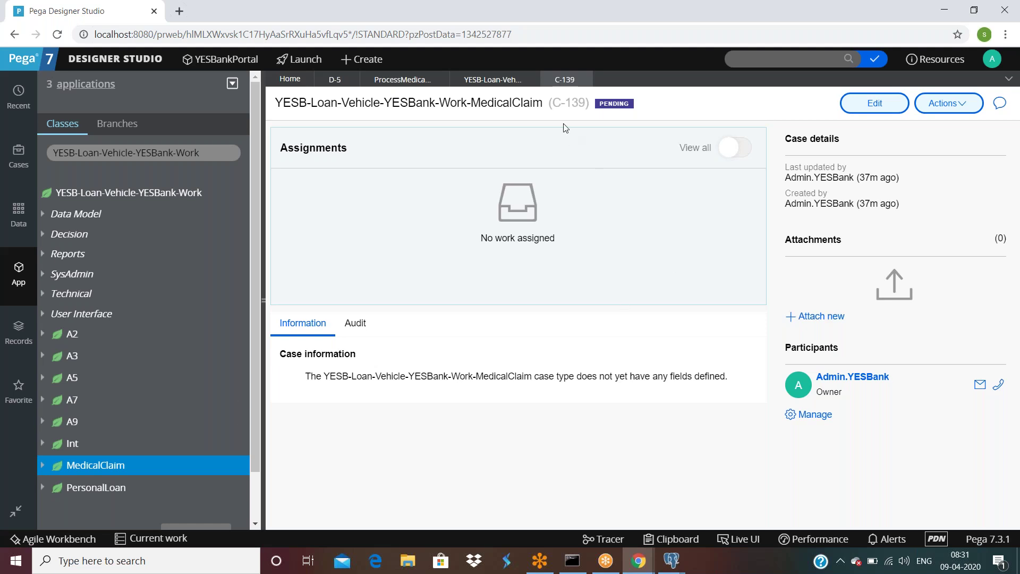
Step: In Clipboard Viewer, inspect pyWorkPage > pxFlow(ProcessMedicalClaim), whose pyLastFlowStep points to missing 'Assignment2'
click(673, 539)
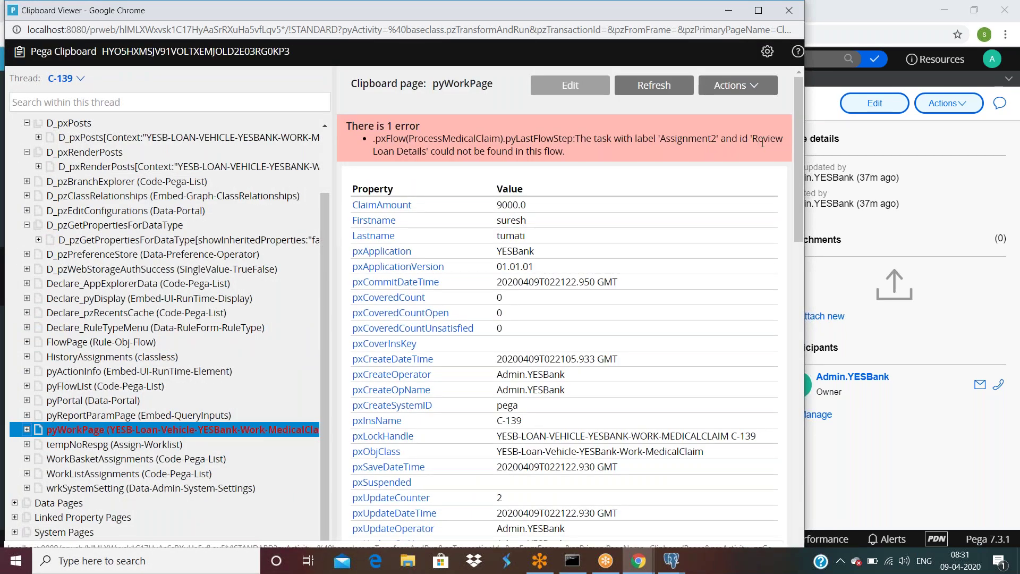
scroll(493, 166, down, 15)
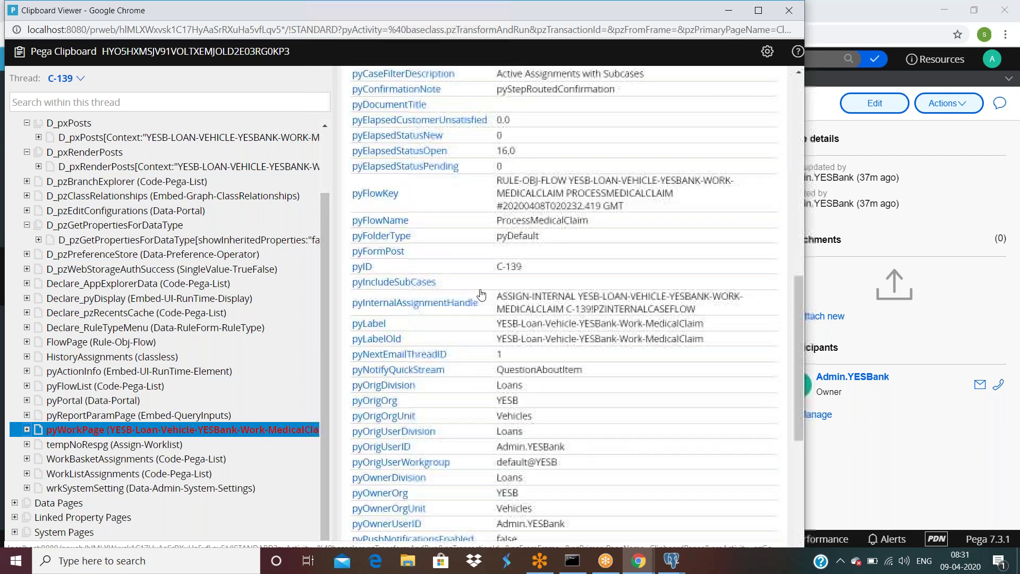
click(27, 429)
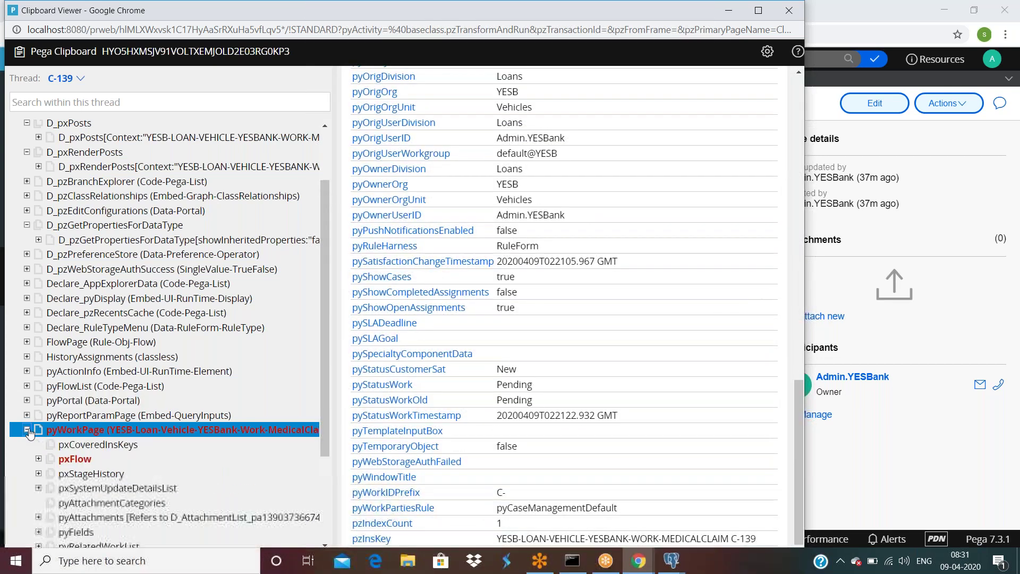
click(39, 458)
click(111, 477)
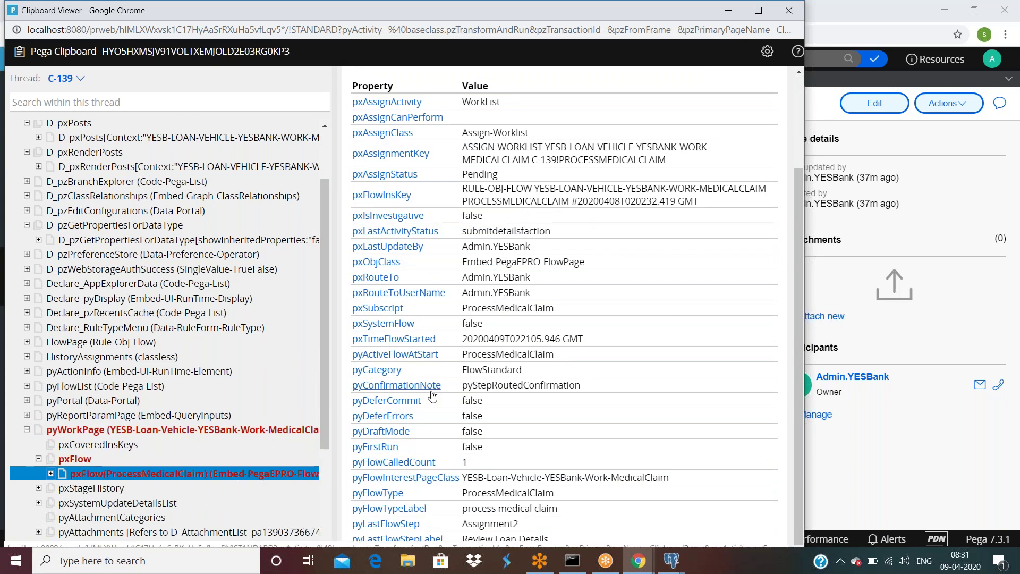
scroll(469, 167, up, 3)
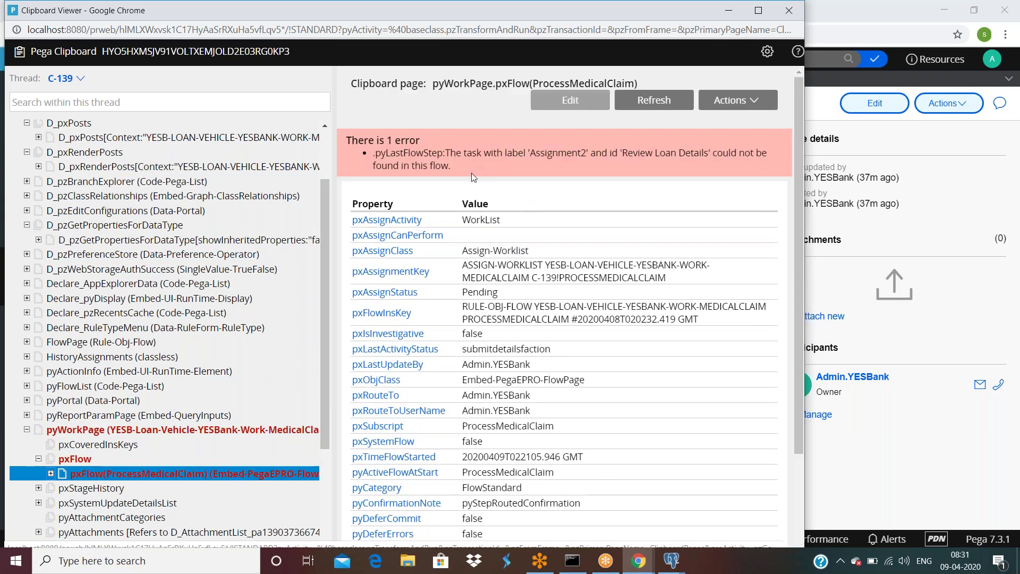
scroll(525, 326, down, 3)
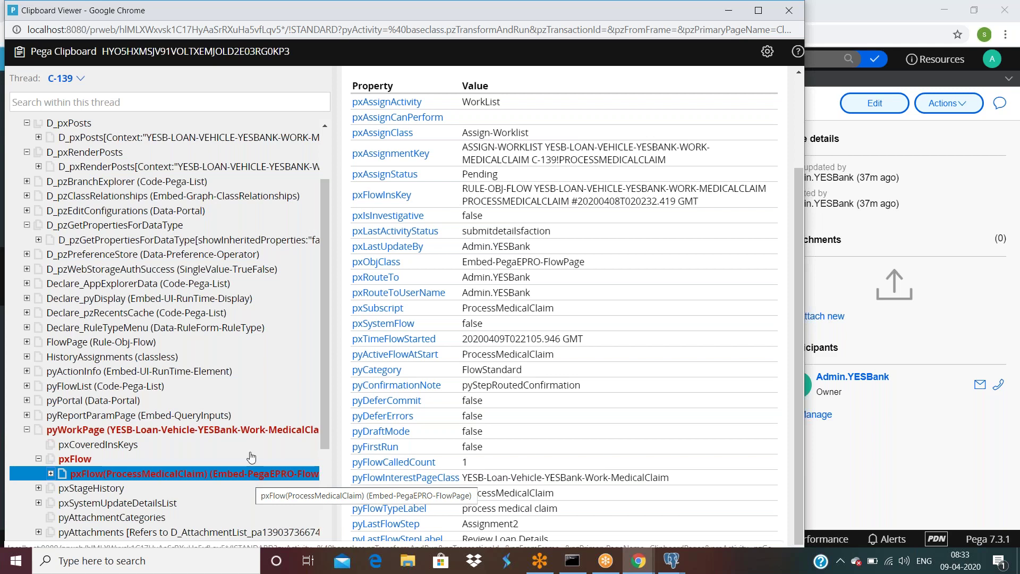
click(219, 452)
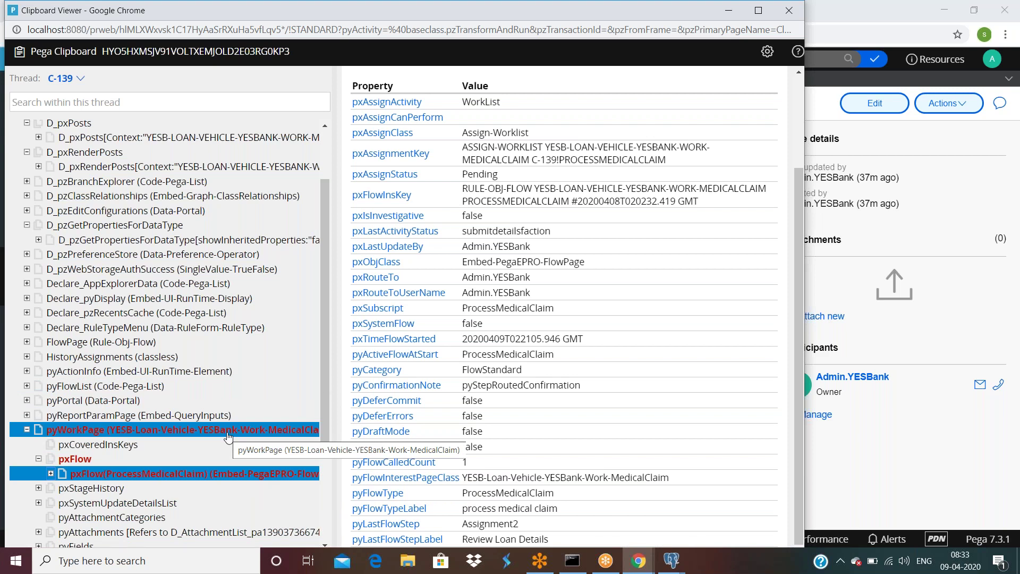
click(228, 429)
Step: Show the ProcessMedicalClaim flow diagram with the App Explorer collapsed
key(alt+Tab)
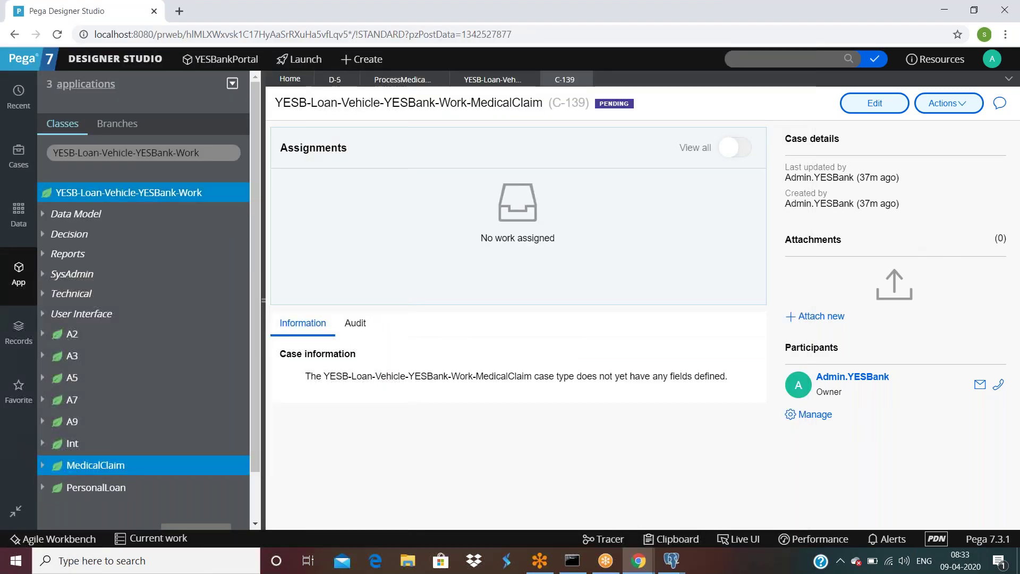
click(388, 80)
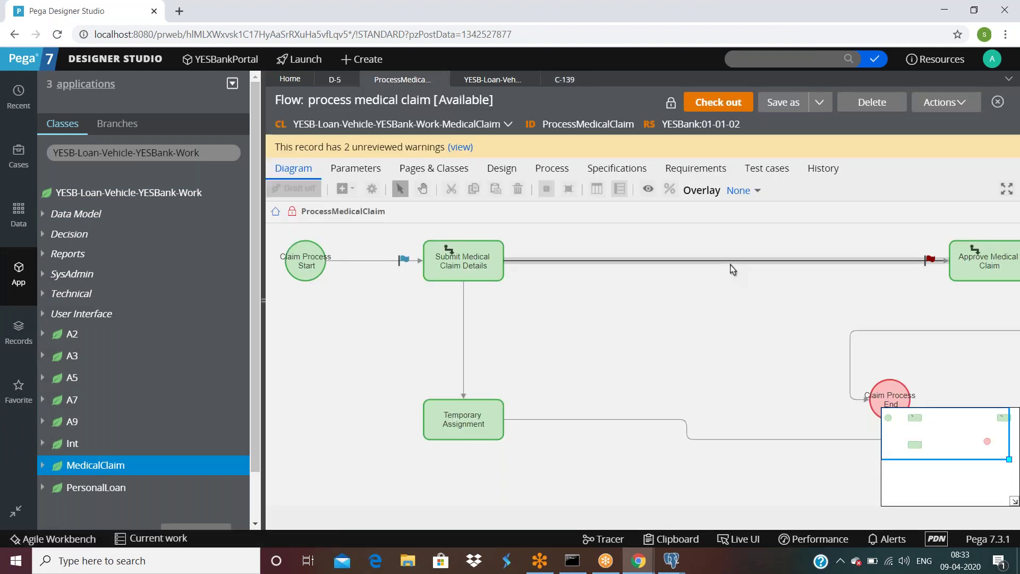
click(263, 300)
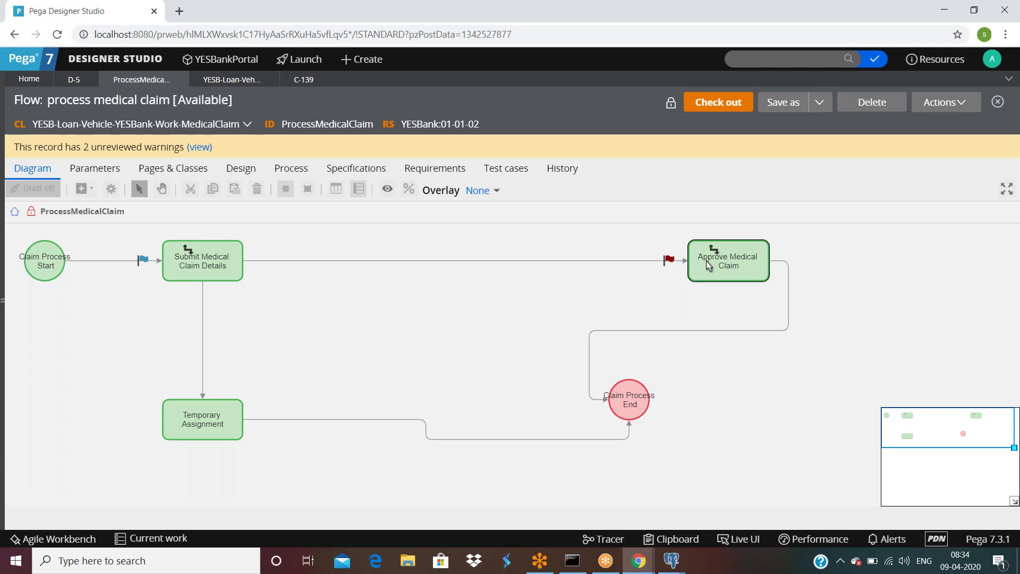
click(558, 264)
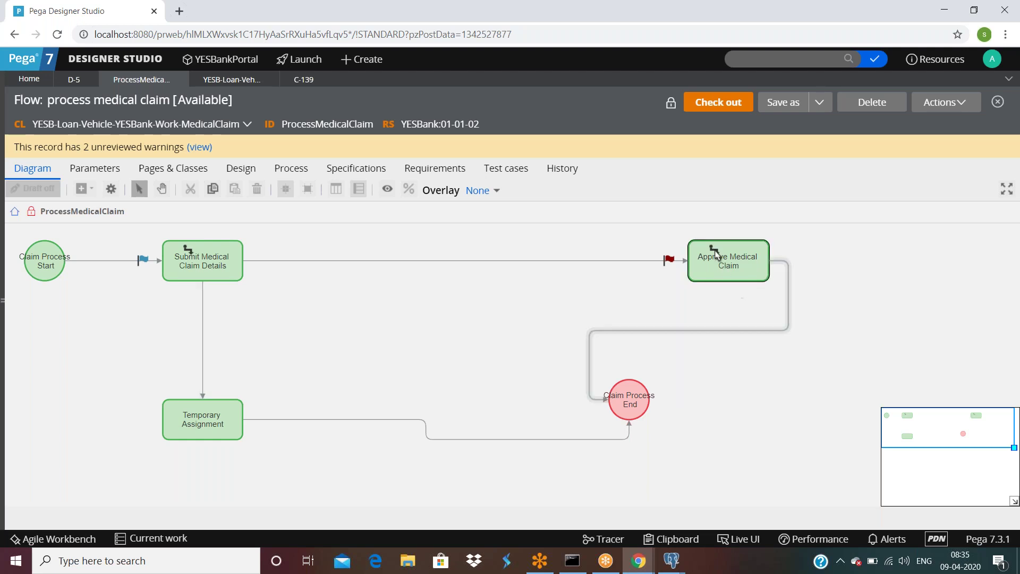
Step: Check the Approve Medical Claim Route to operator without saving, then go back to case C-139
double_click(716, 255)
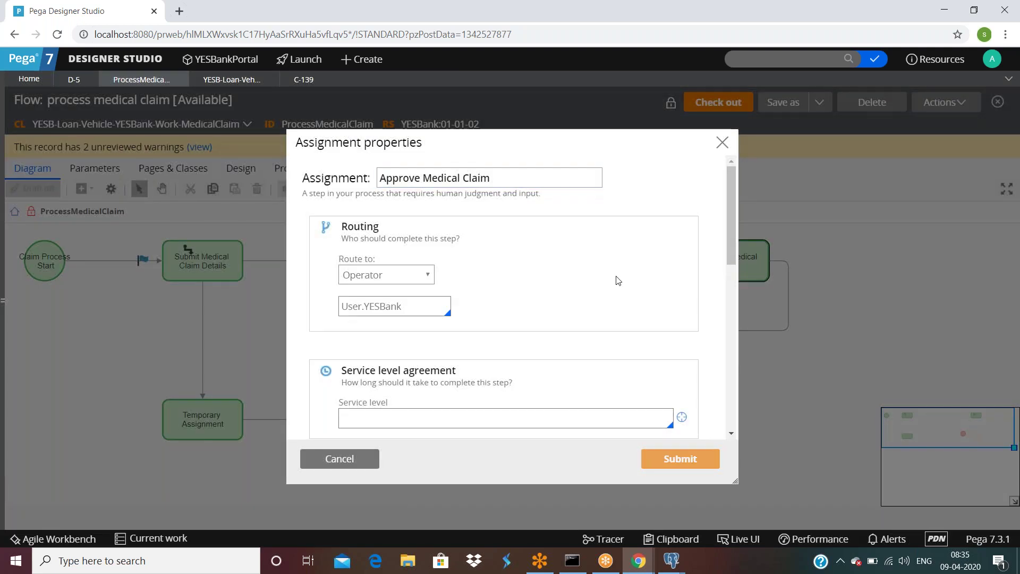
scroll(616, 280, down, 2)
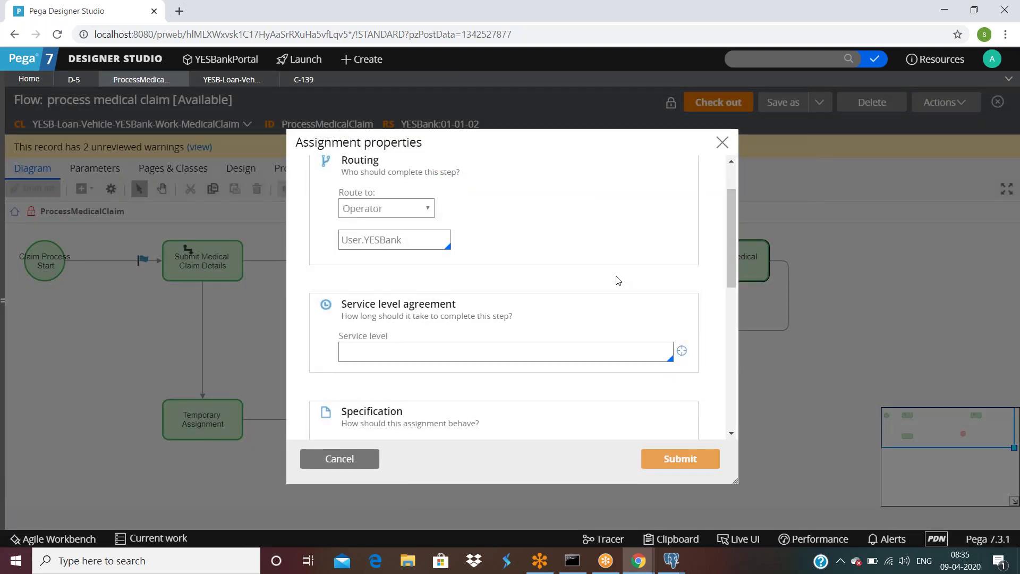
scroll(616, 280, up, 2)
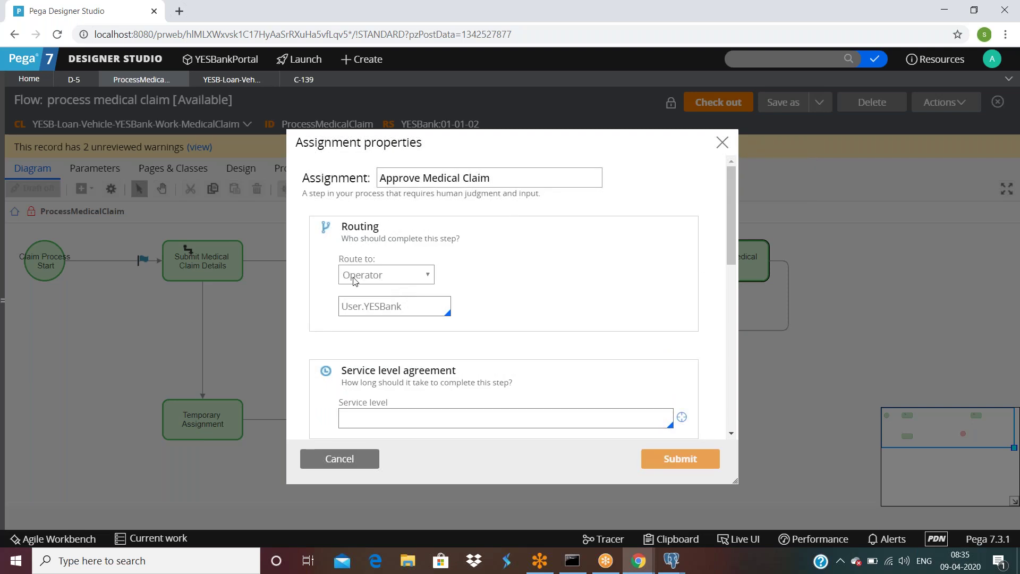
triple_click(411, 309)
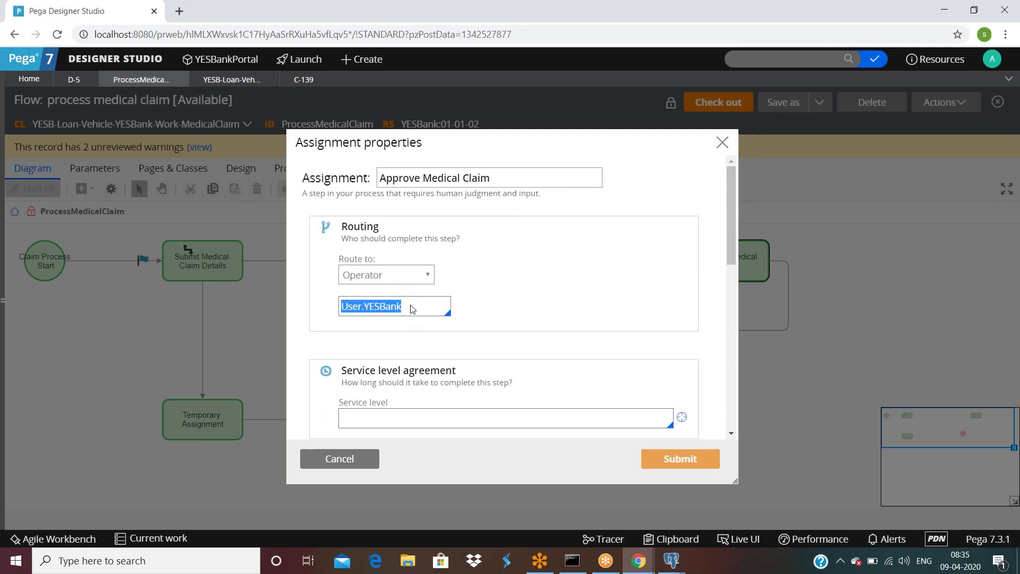
click(352, 466)
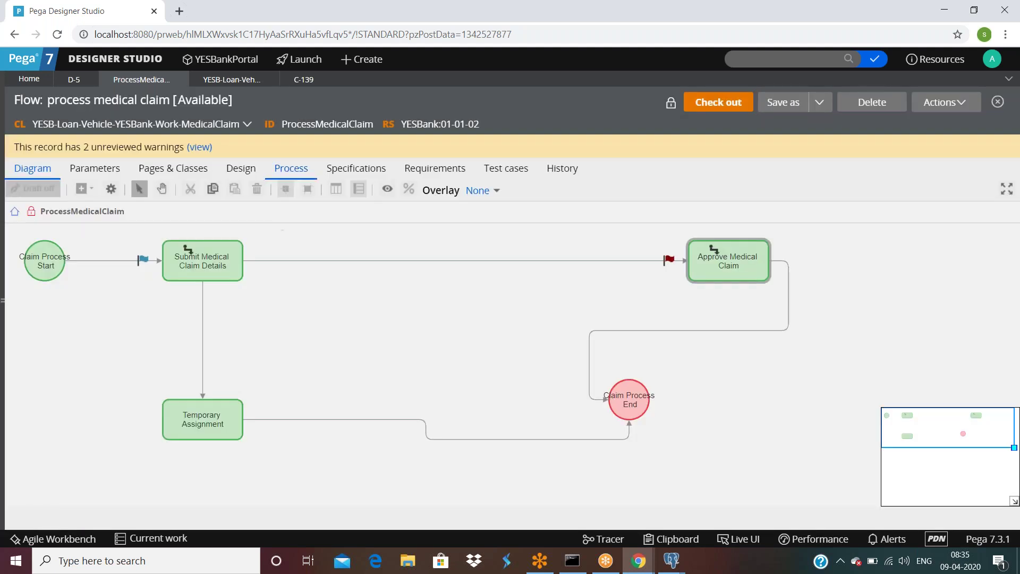
click(302, 80)
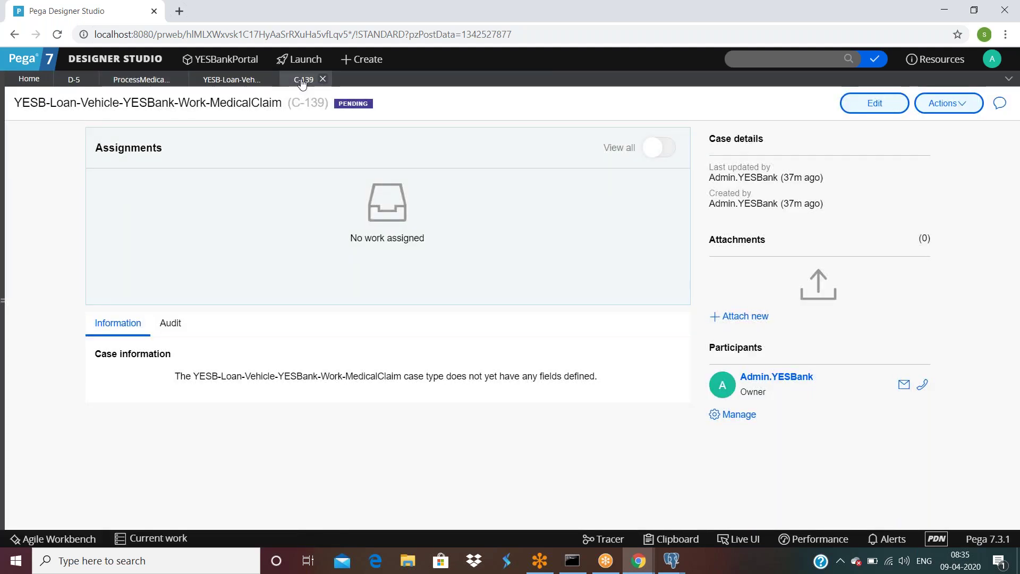
Step: Log off the administrator and sign back in with the saved case worker operator login
click(992, 58)
click(941, 169)
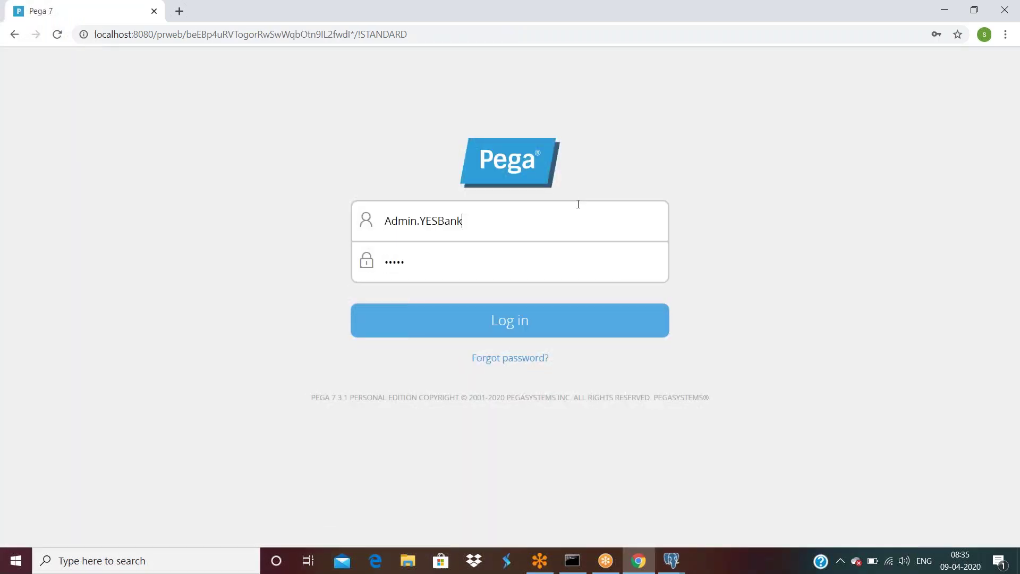
click(576, 204)
text(User)
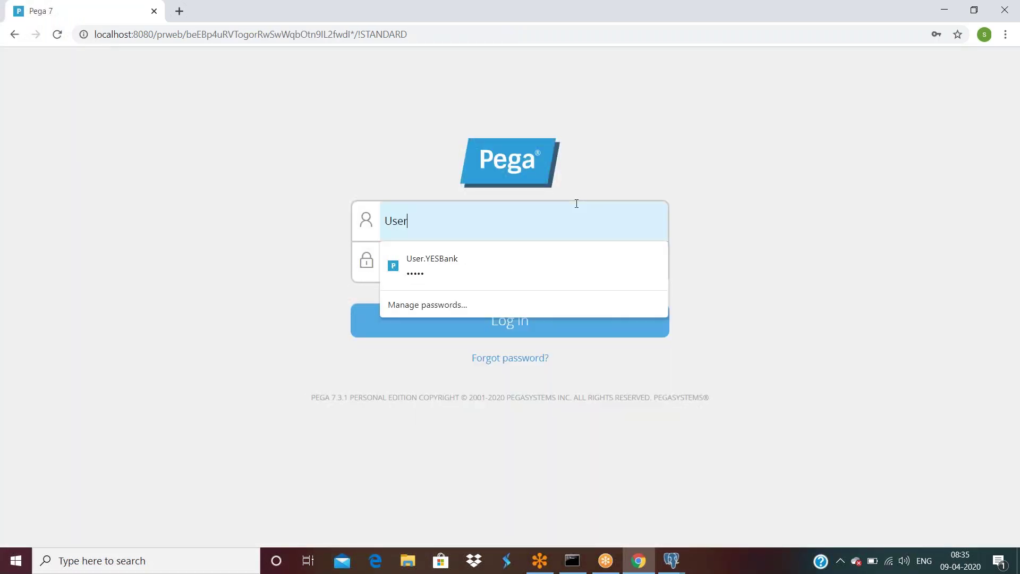
click(467, 262)
key(Return)
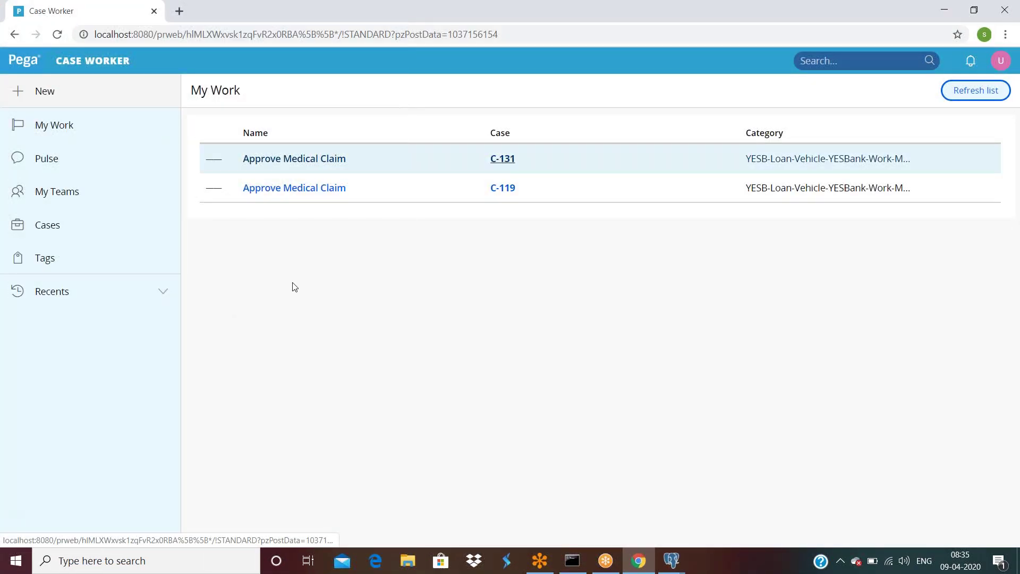
Step: Refresh My Work and confirm only the C-131 and C-119 Approve Medical Claim items remain
click(63, 127)
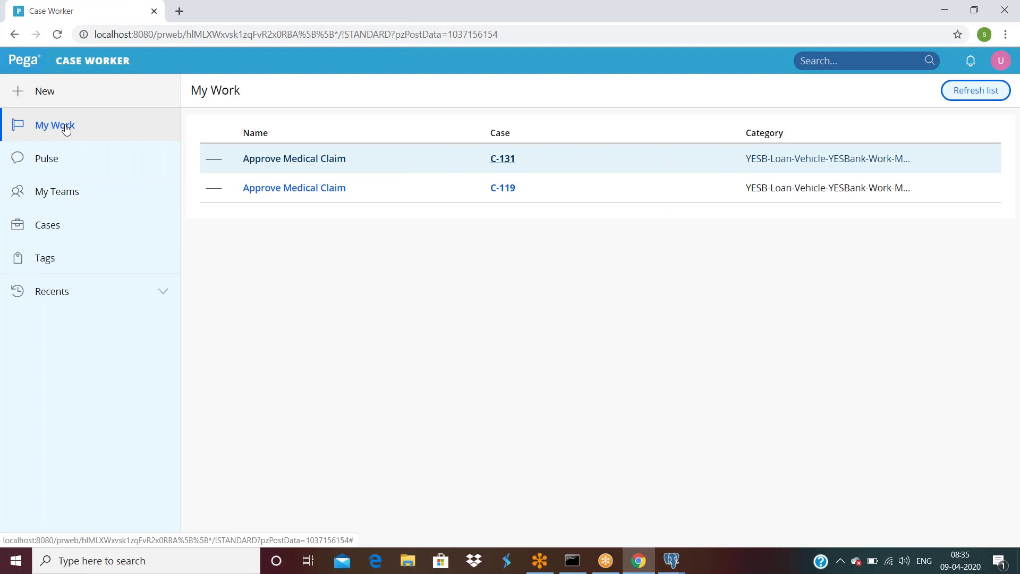
click(979, 93)
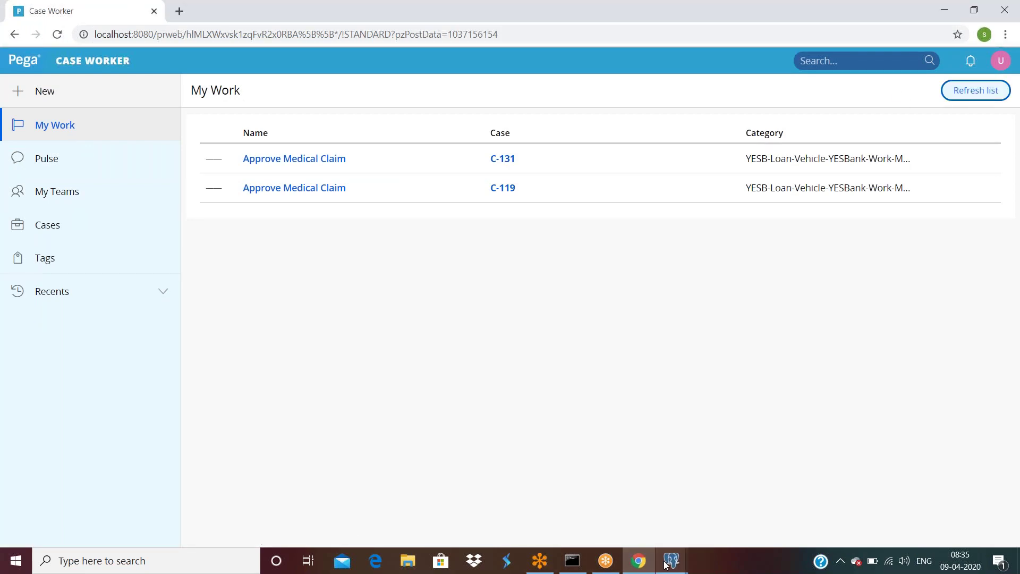
mouse_move(671, 561)
click(745, 507)
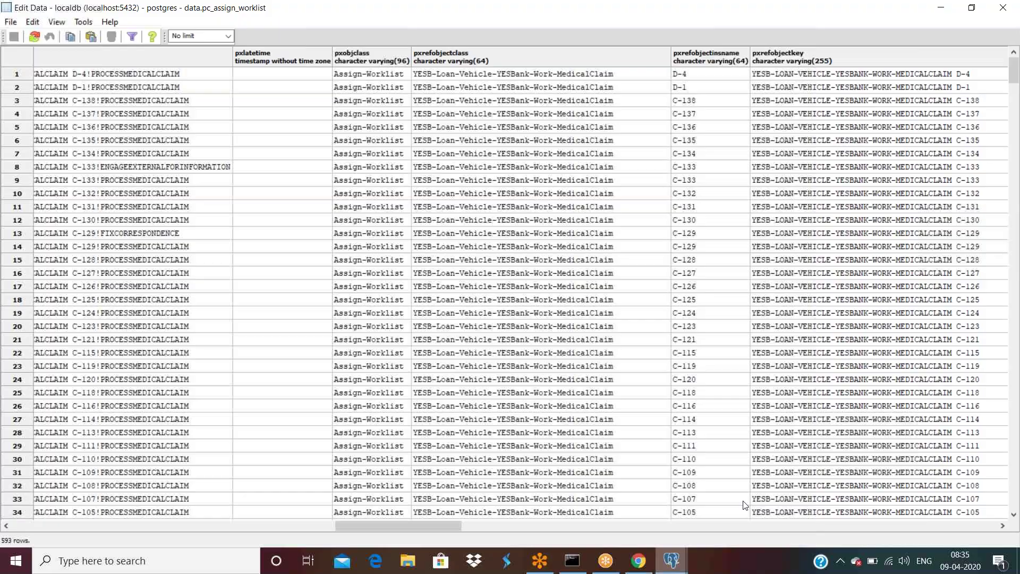
scroll(717, 159, down, 2)
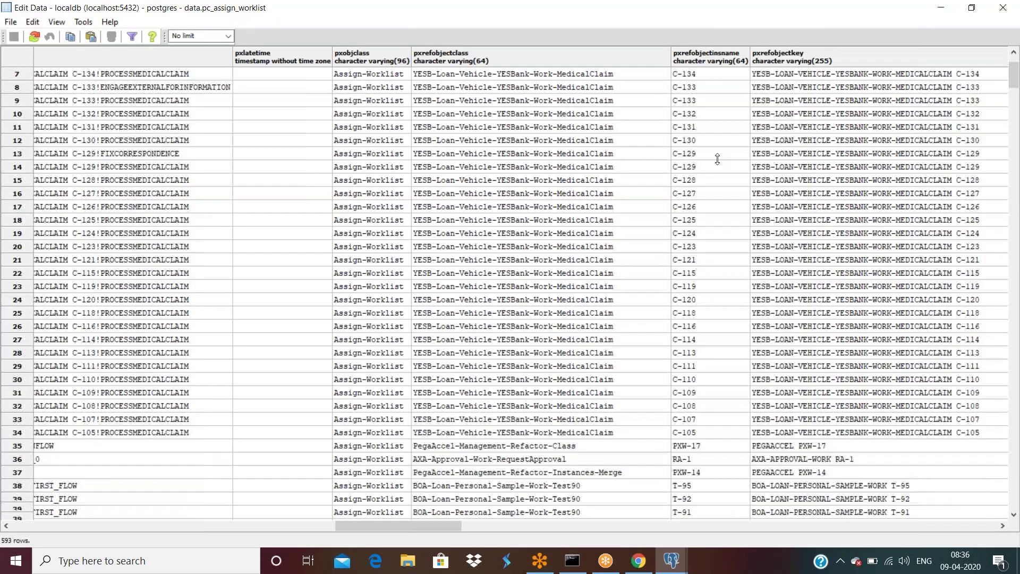
scroll(717, 159, down, 16)
scroll(720, 291, up, 18)
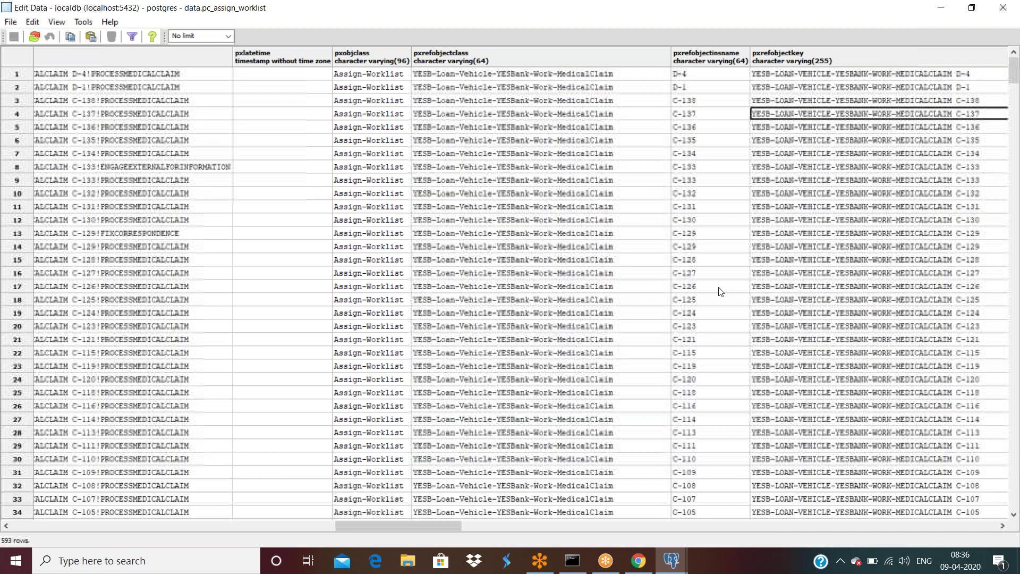
click(641, 562)
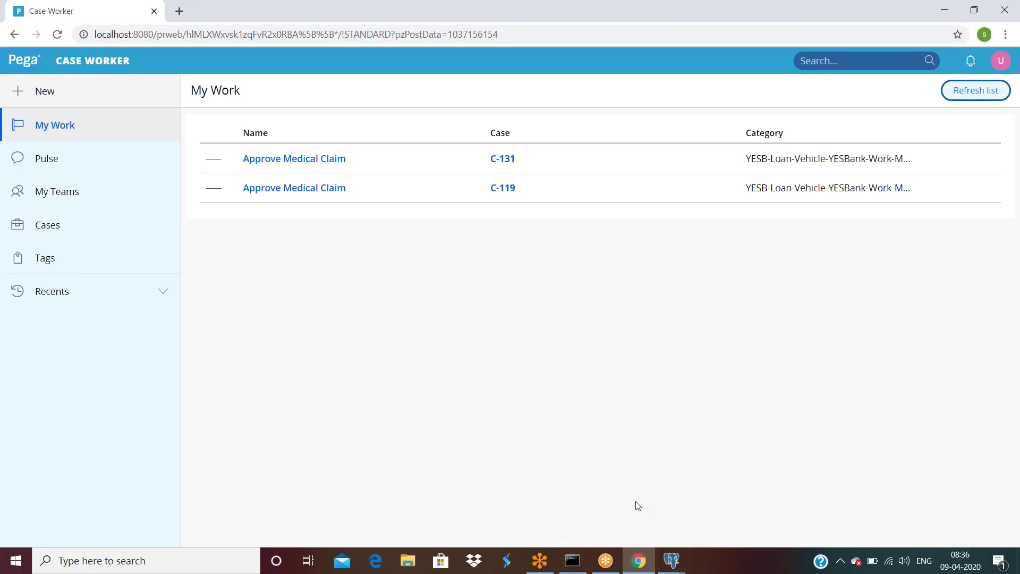
Step: Google 'how to assign an assignment to an operator in pega' in a new tab and browse the results
click(181, 14)
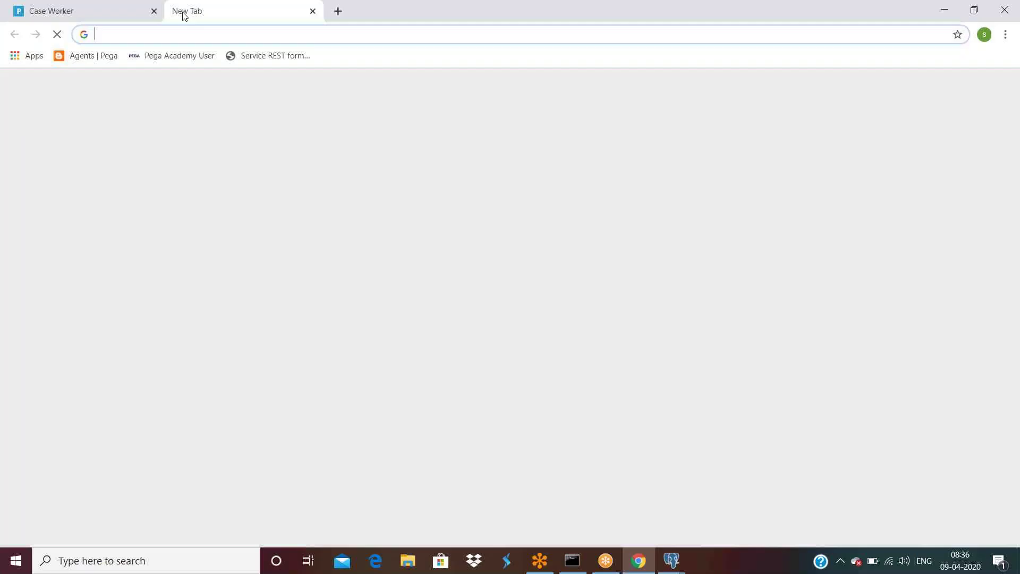
text(how to as)
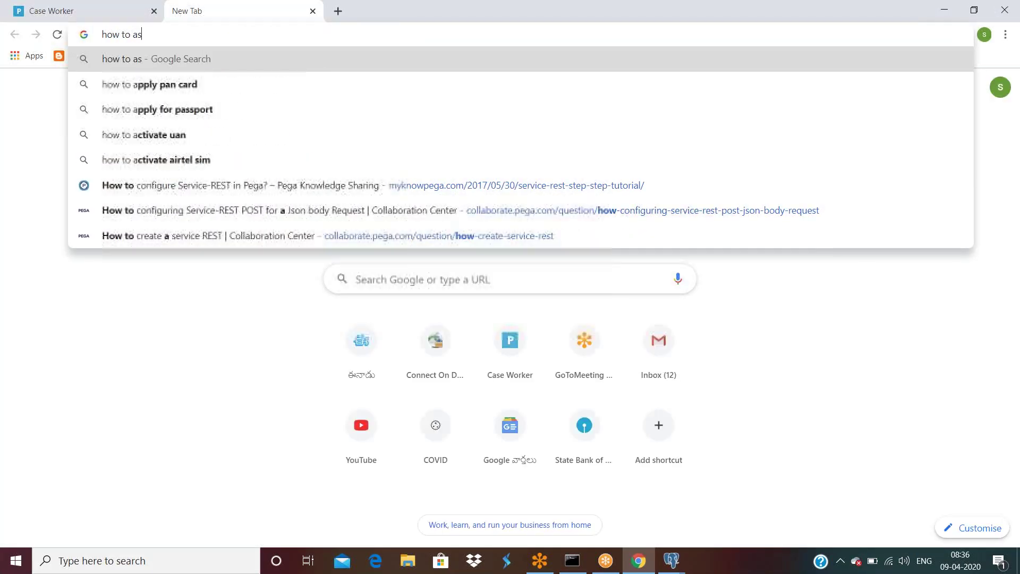
text(sign an assignment to )
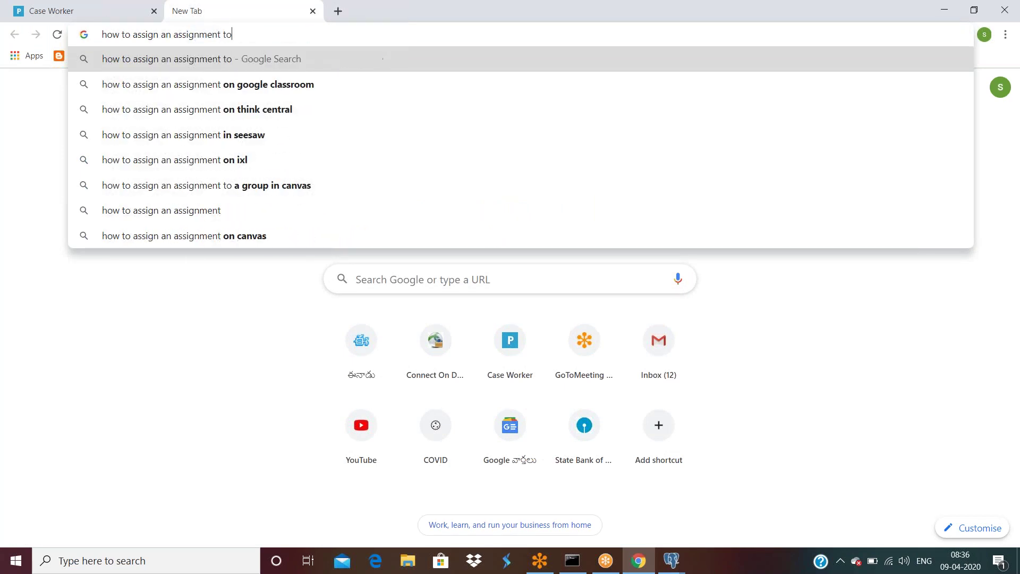
text(an opera)
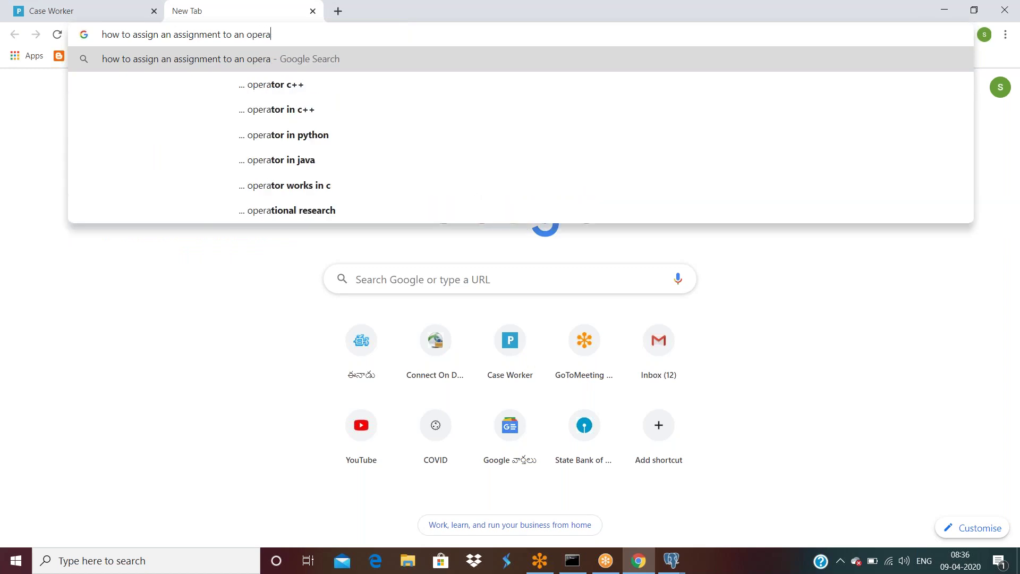
text(tor in pega)
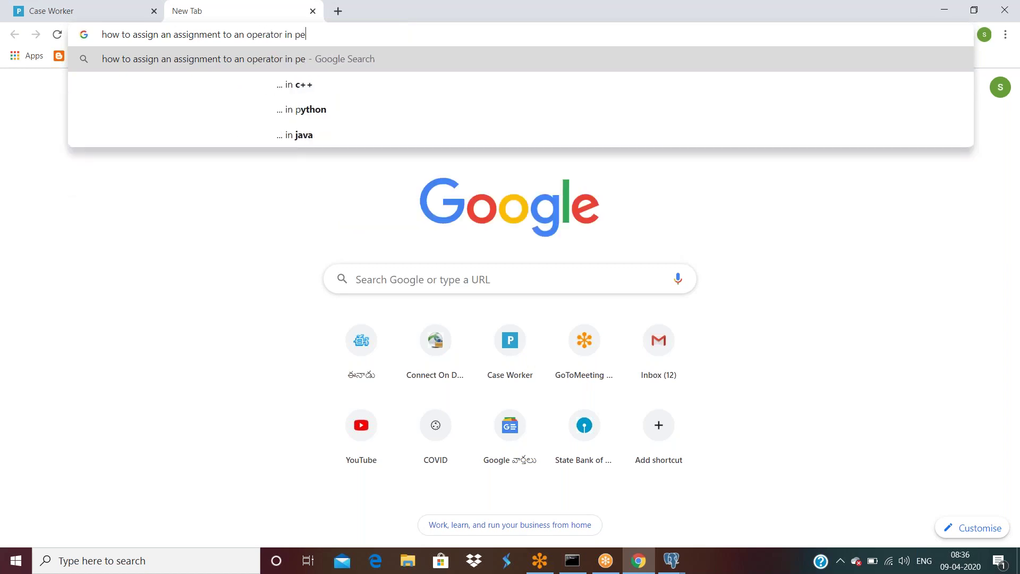
key(Return)
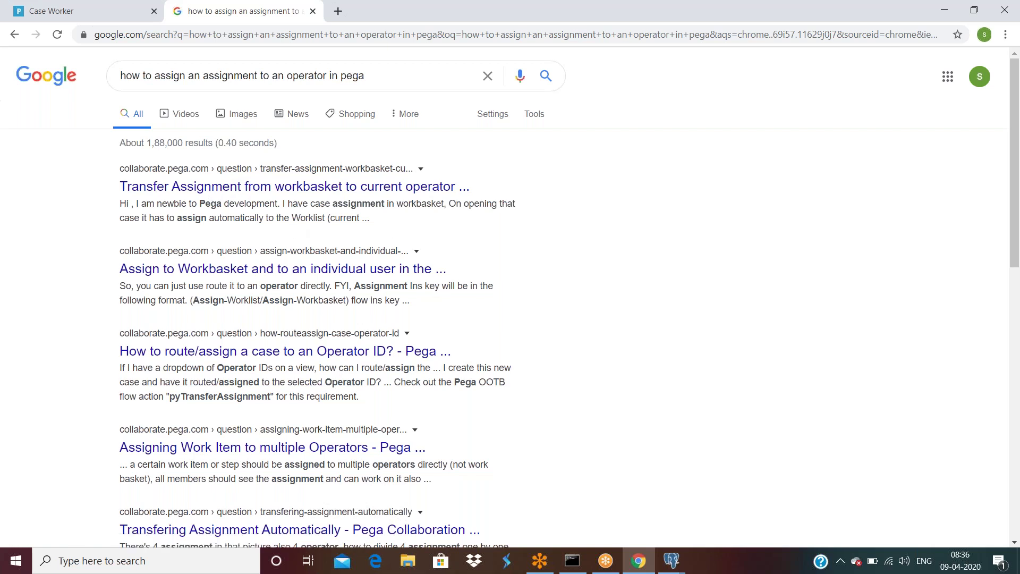
scroll(510, 298, down, 1)
scroll(200, 308, down, 1)
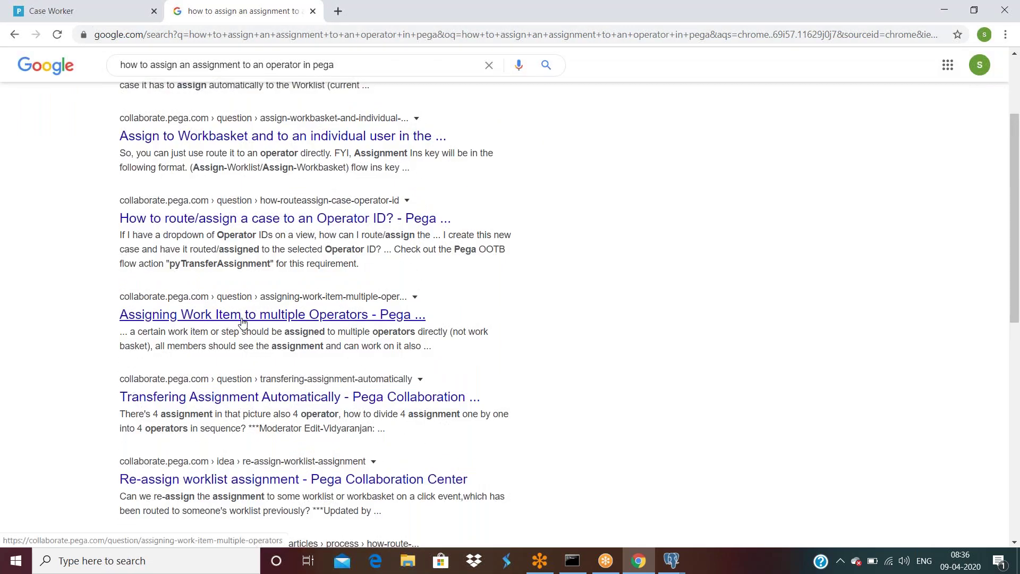
scroll(237, 343, down, 2)
scroll(253, 342, down, 2)
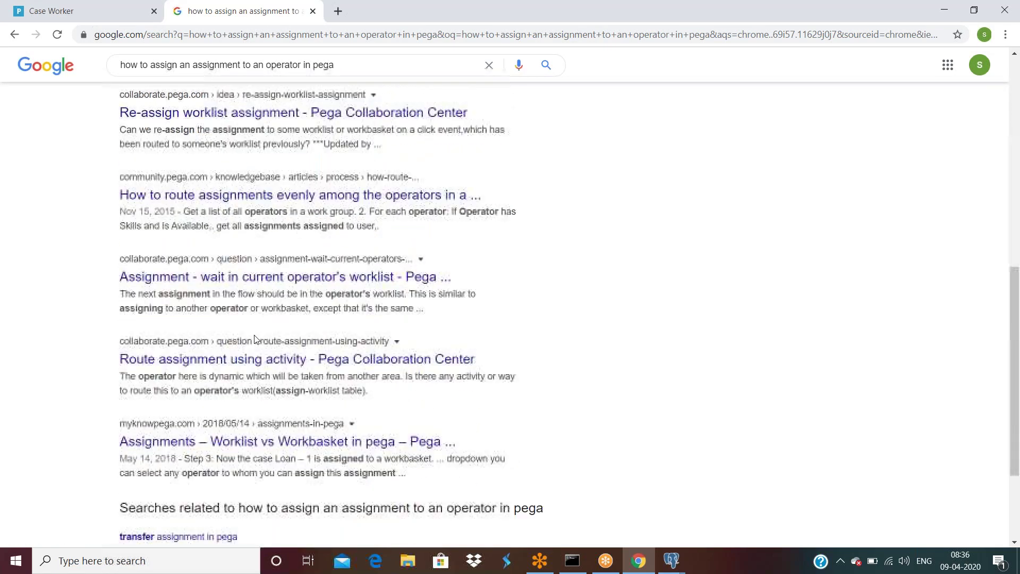
scroll(255, 339, down, 1)
Step: Read the 'Route assignment using activity' Collaboration Center thread, then go back to the results
click(221, 327)
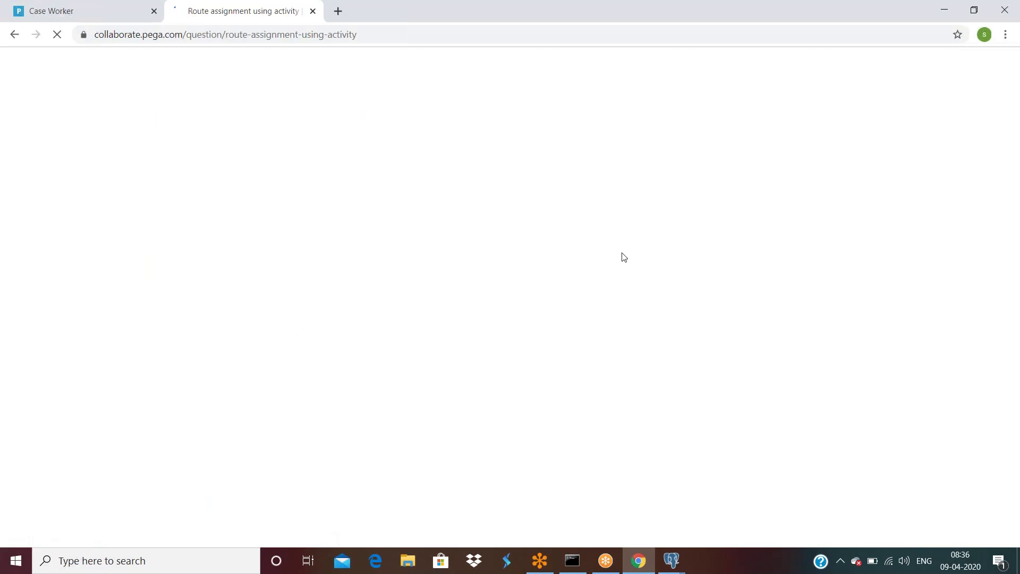
scroll(624, 260, down, 15)
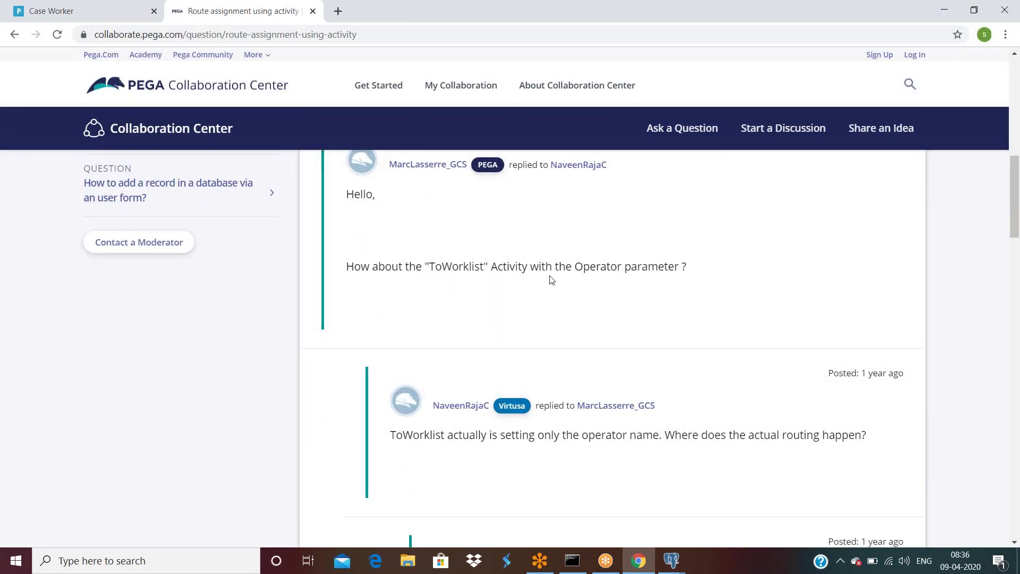
scroll(551, 282, down, 5)
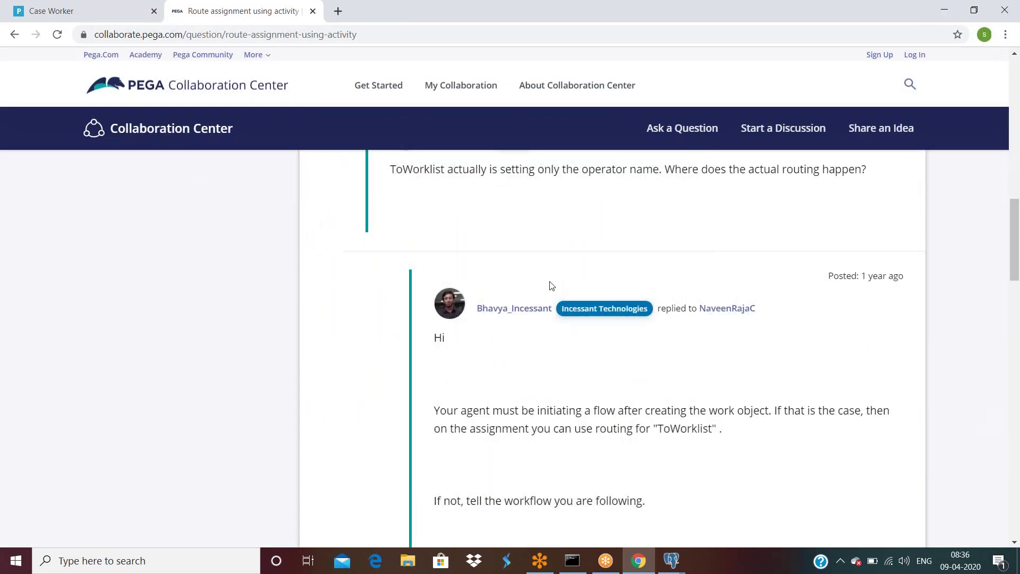
scroll(551, 287, down, 14)
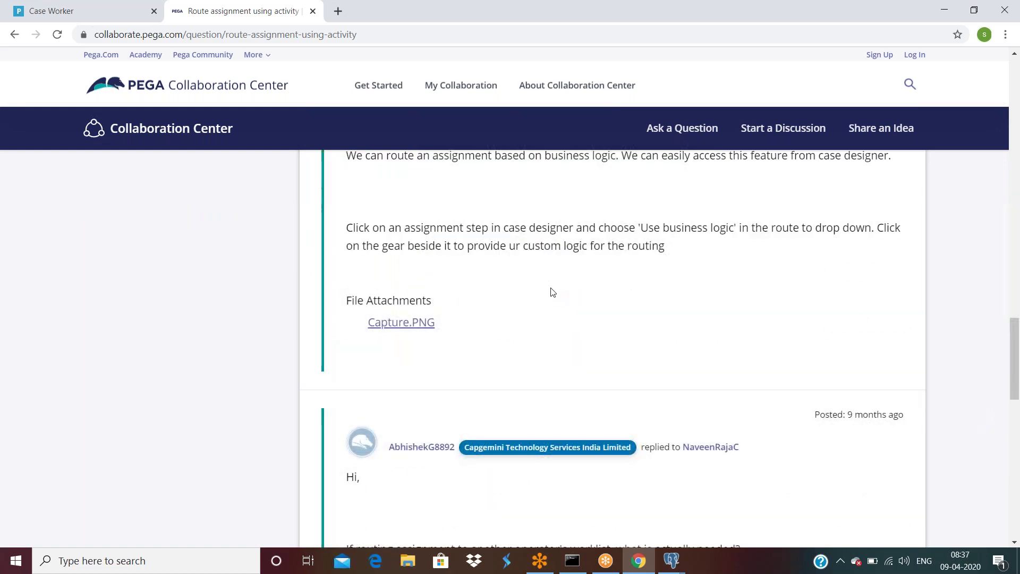
scroll(551, 293, down, 7)
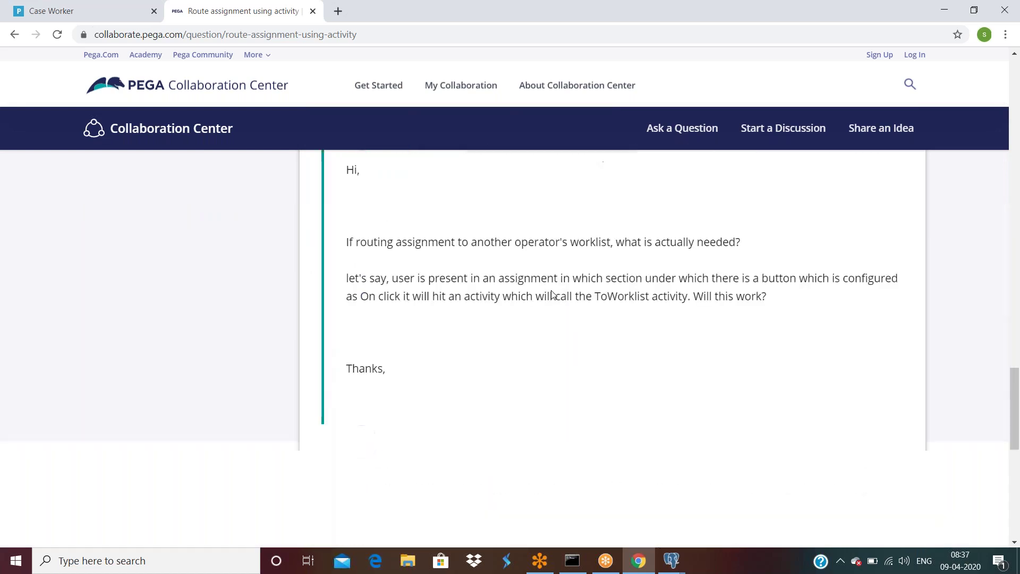
scroll(552, 293, up, 2)
scroll(552, 299, down, 5)
scroll(629, 310, up, 15)
scroll(629, 310, up, 6)
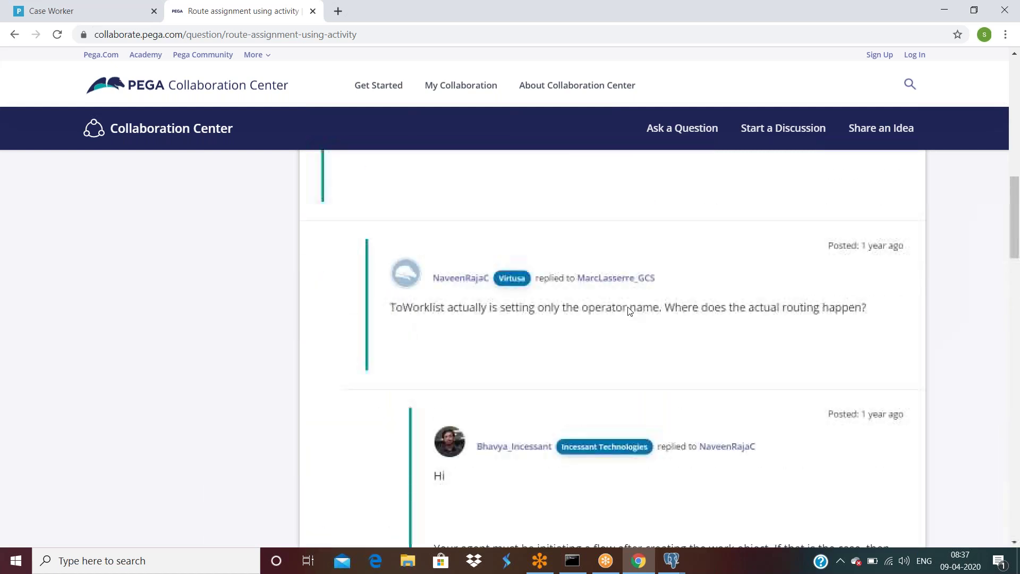
scroll(628, 311, up, 10)
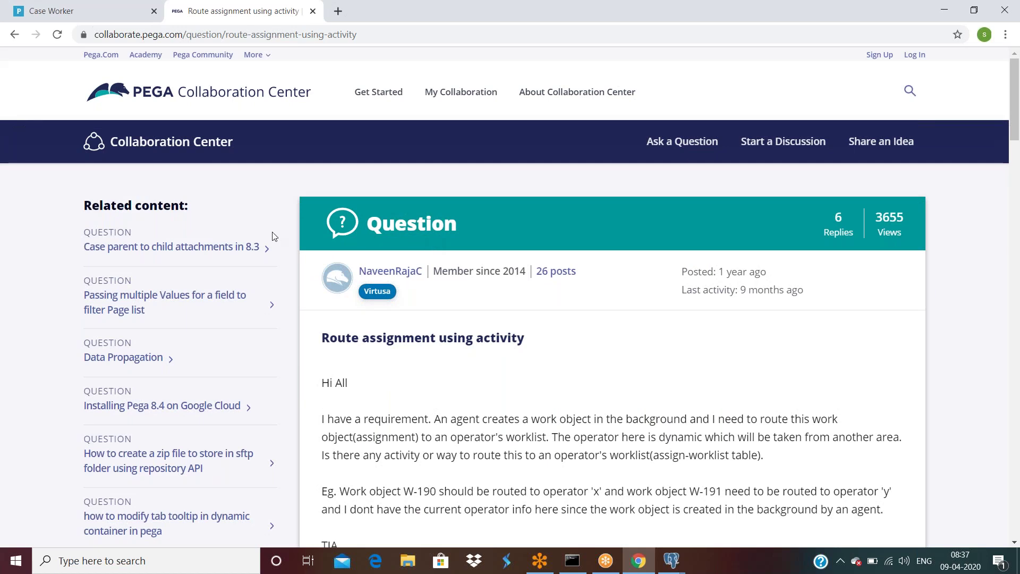
click(14, 34)
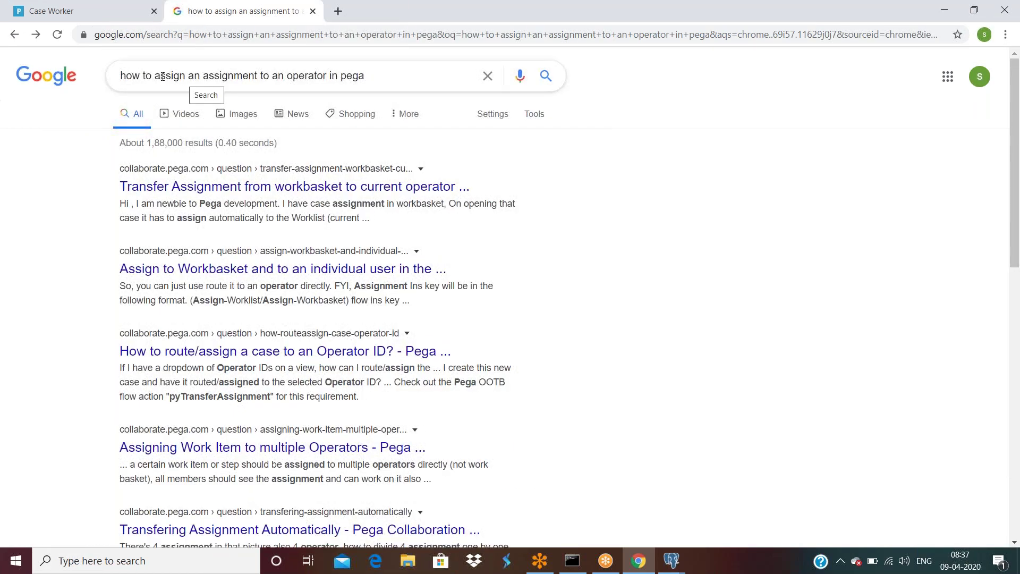
double_click(307, 76)
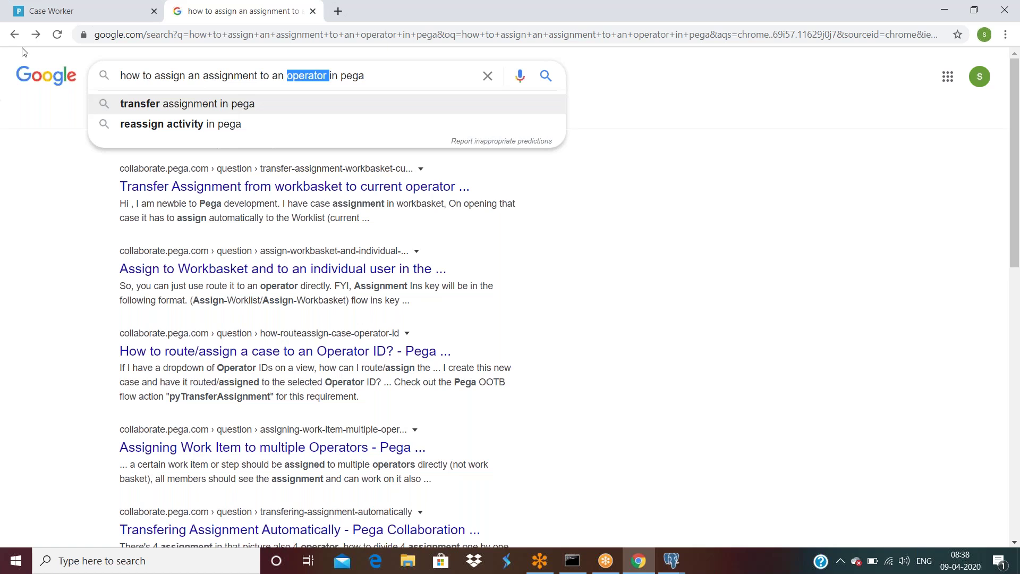
Step: Search for 'inflight work objects in pega' and open the thread on handling inflight cases
drag(370, 73, 119, 75)
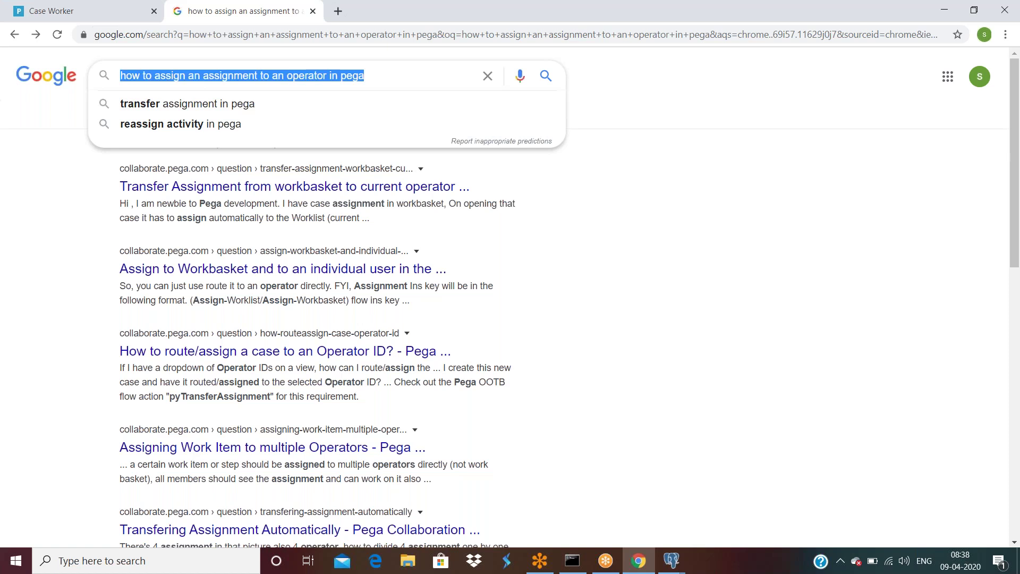
text(inflight)
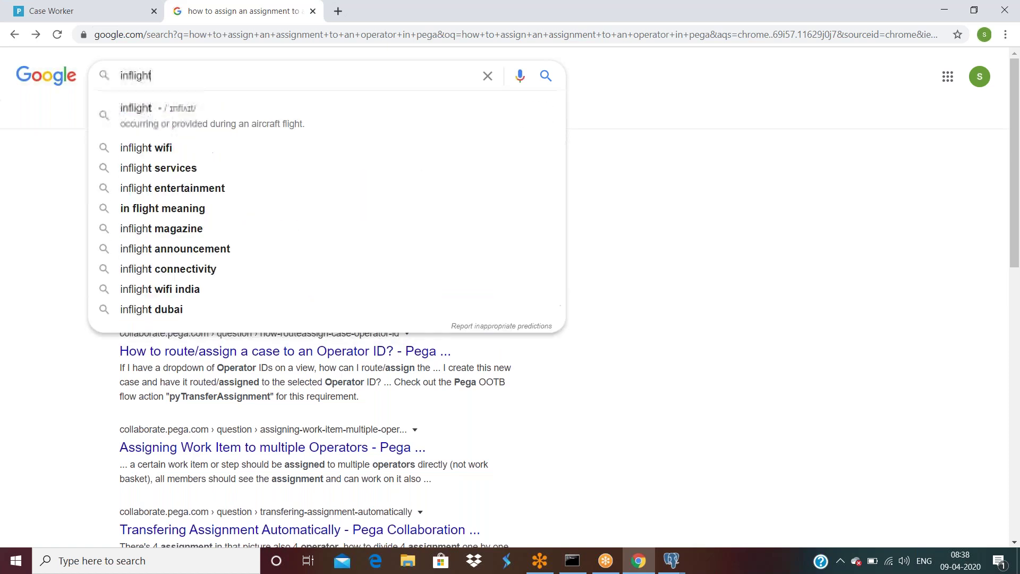
text( work object)
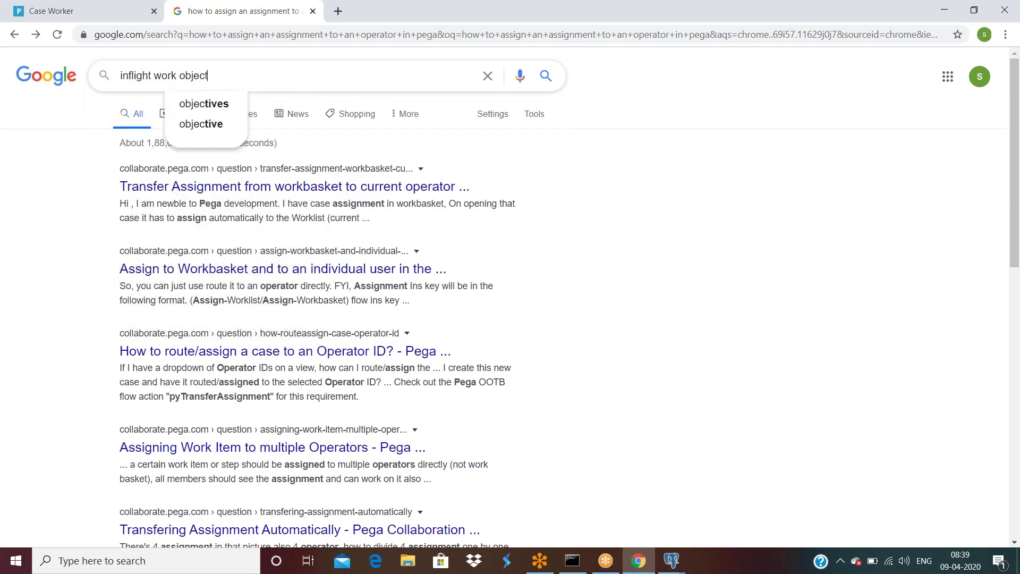
text(s in pega)
key(Return)
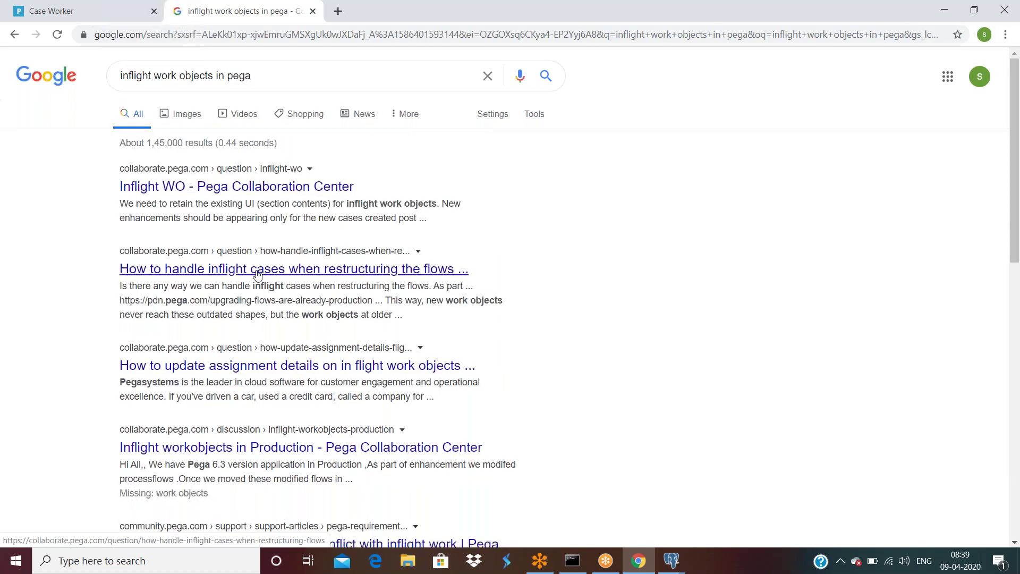
click(356, 269)
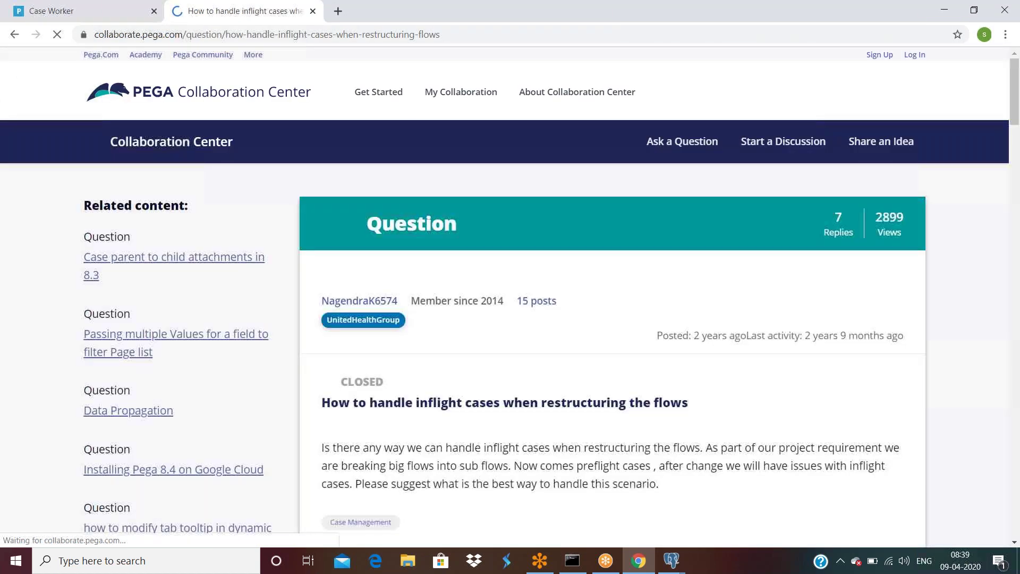
Step: Read through the replies in the inflight cases thread
scroll(372, 287, down, 5)
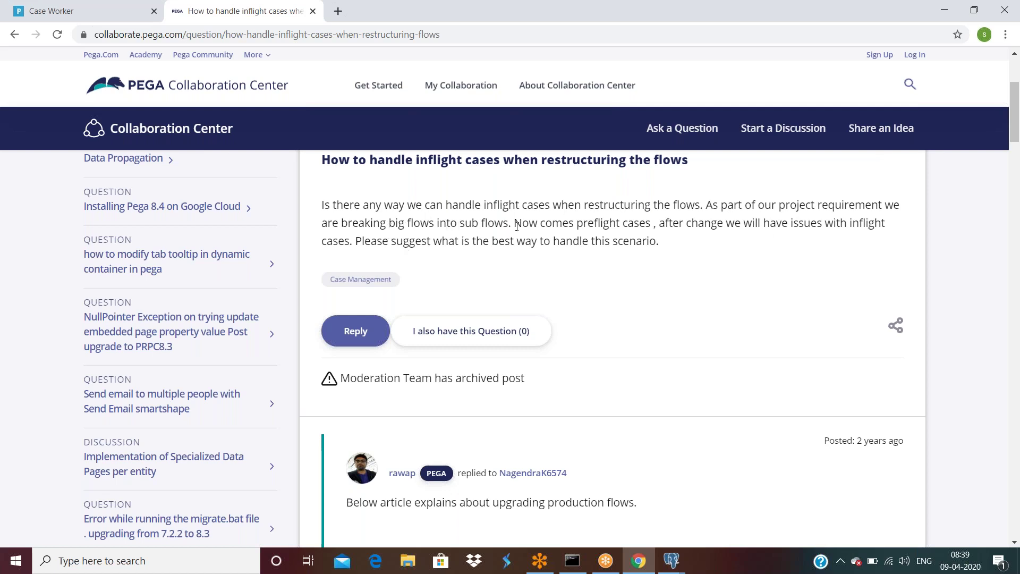
scroll(517, 225, down, 5)
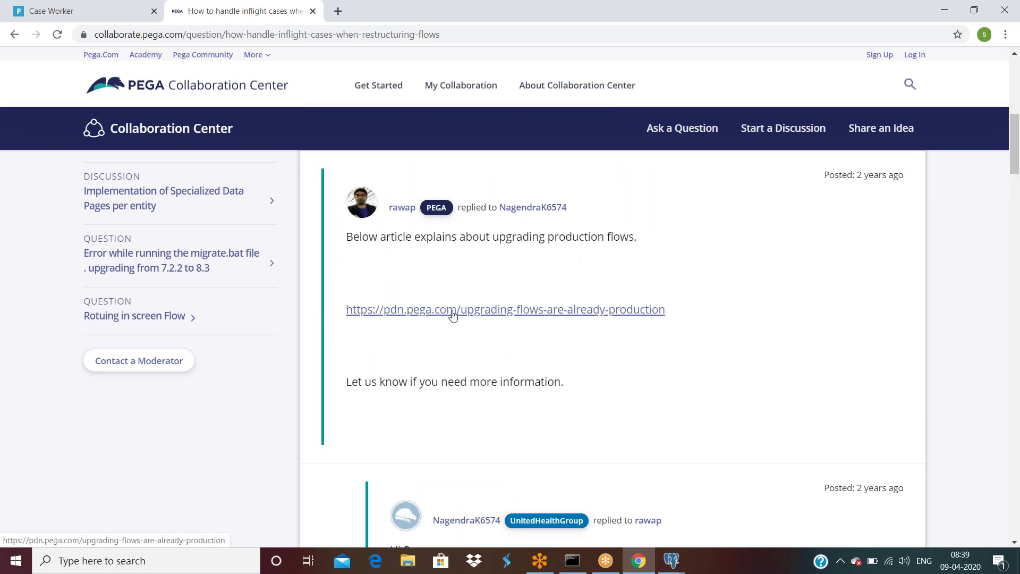
scroll(452, 315, down, 1)
scroll(452, 316, down, 6)
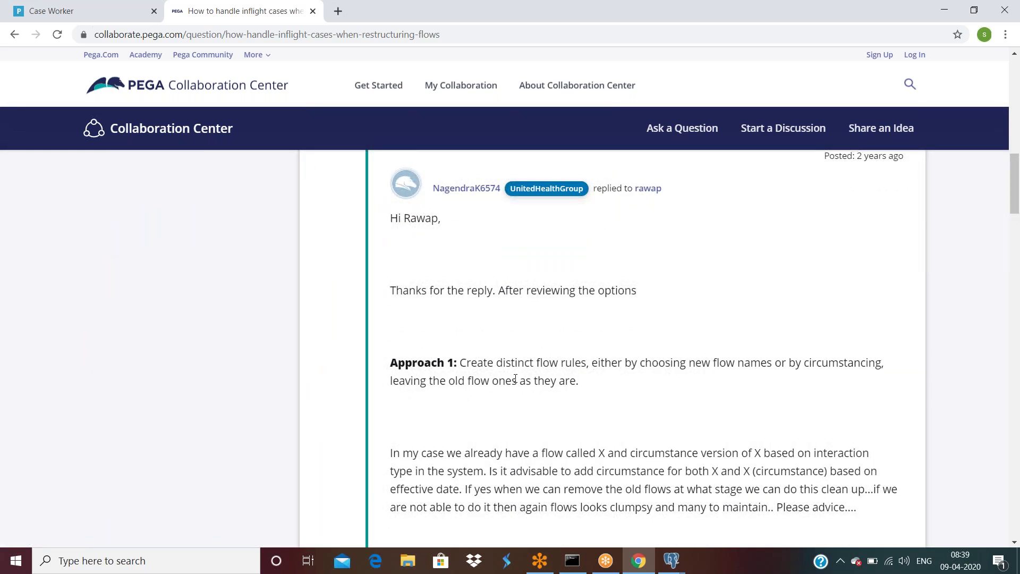
drag(586, 363, 502, 363)
scroll(616, 372, down, 6)
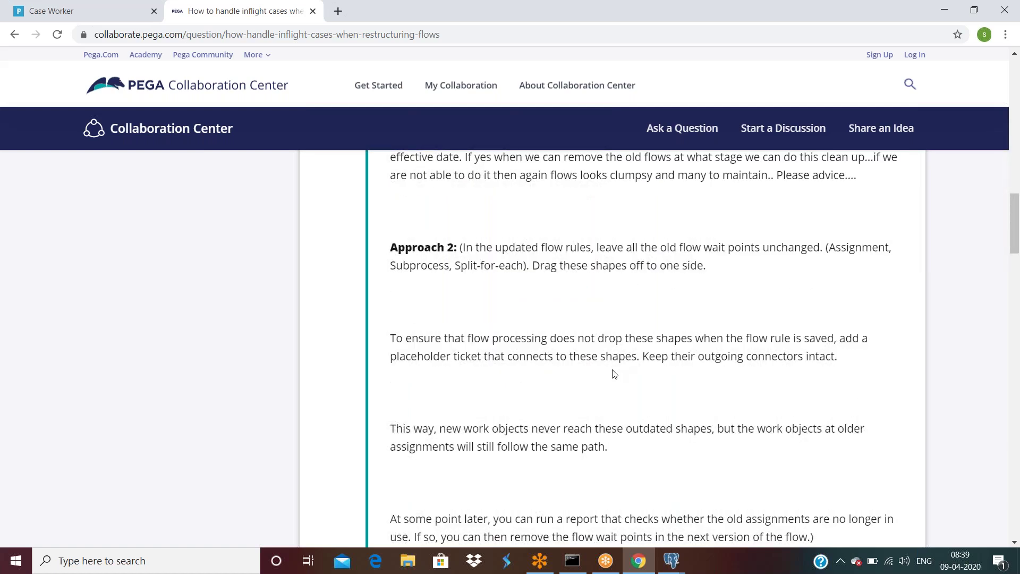
scroll(613, 373, down, 13)
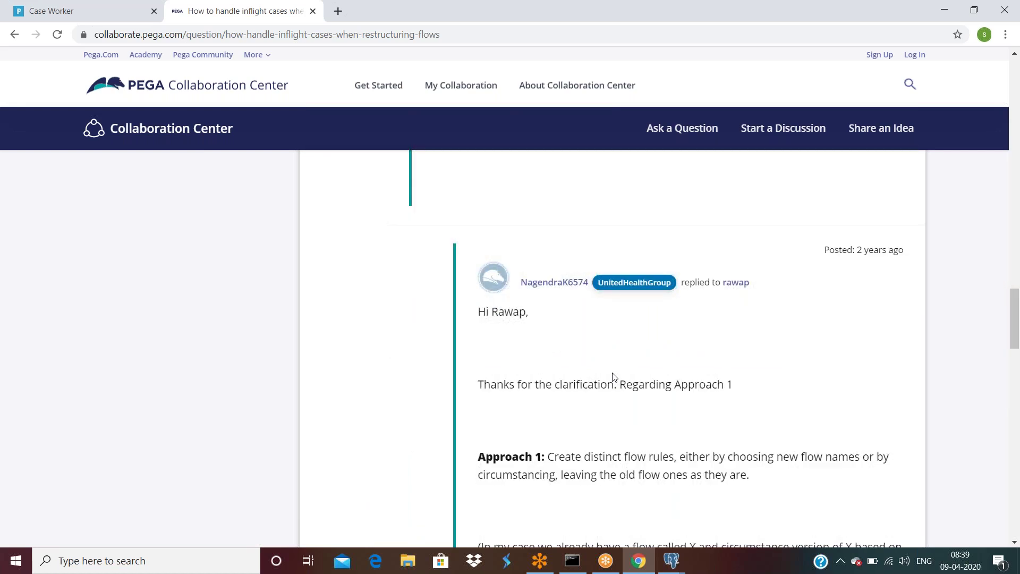
scroll(613, 377, down, 11)
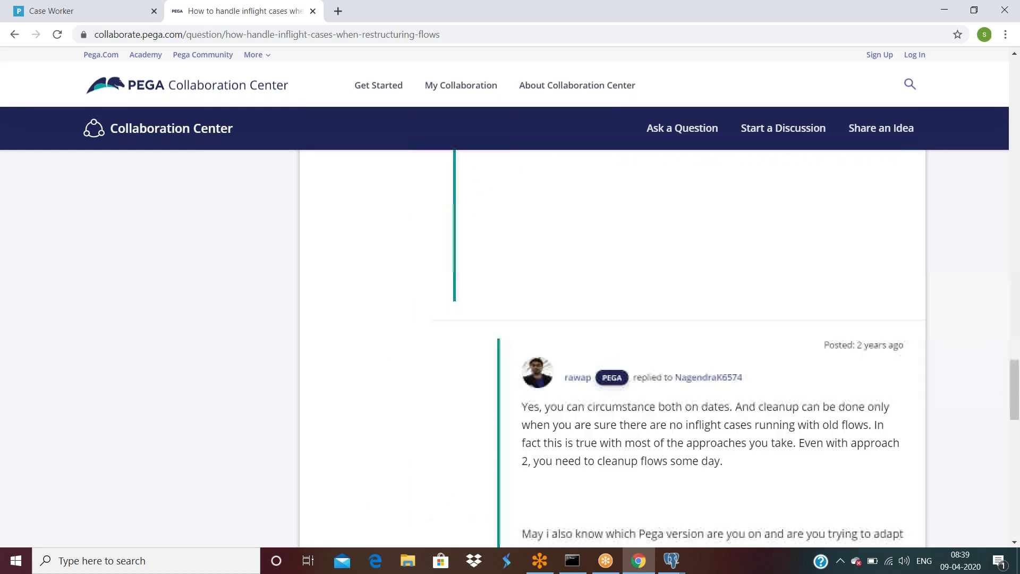
scroll(613, 376, down, 2)
scroll(614, 376, down, 11)
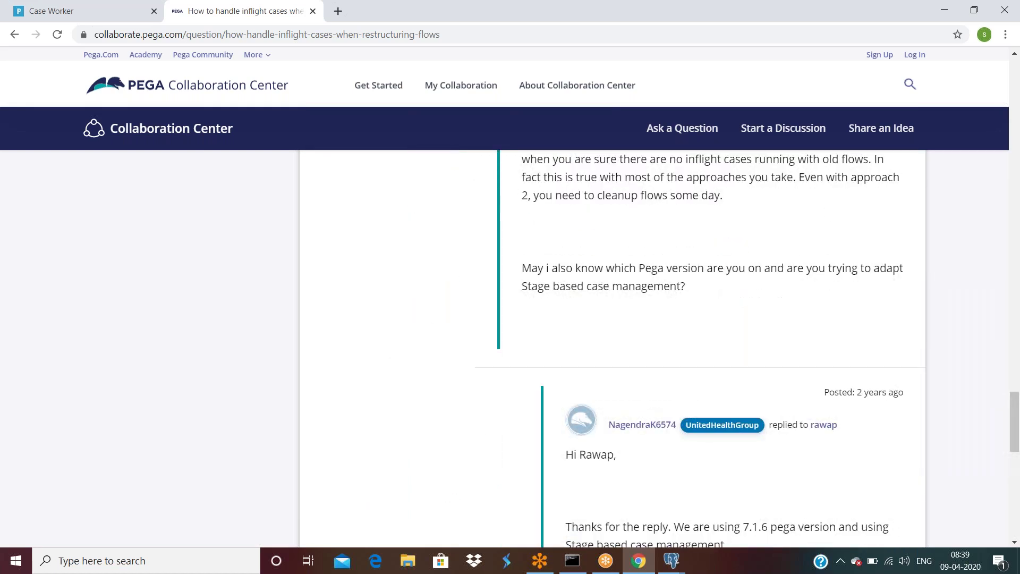
scroll(614, 376, up, 3)
scroll(614, 376, up, 20)
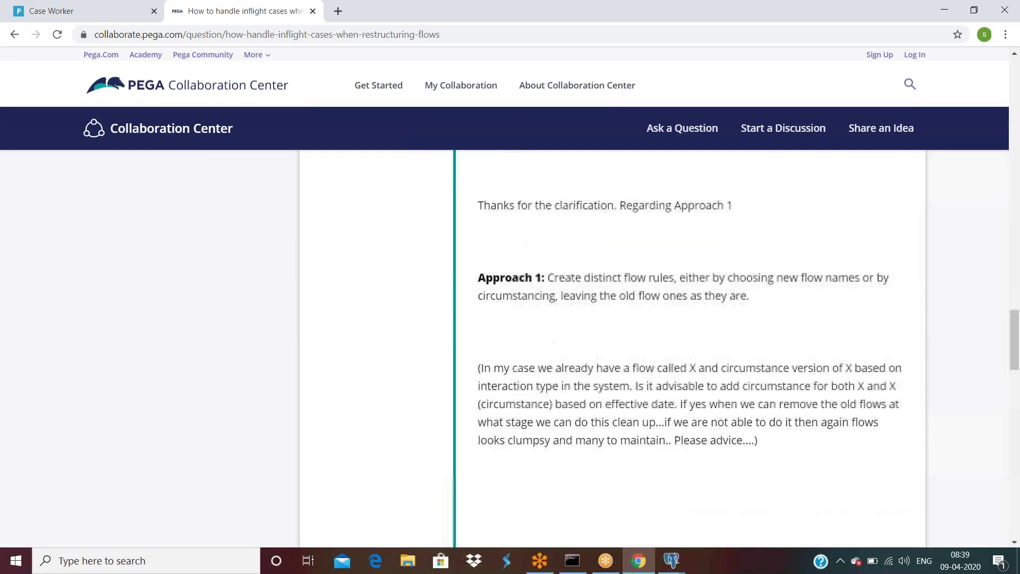
scroll(614, 376, up, 4)
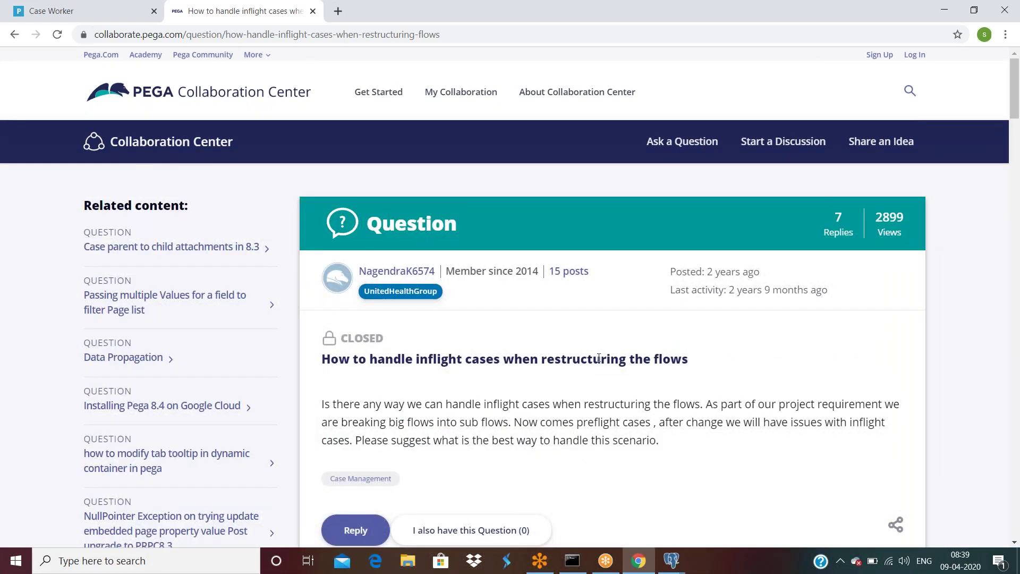
Step: Select the full question title of the inflight cases thread
drag(701, 360, 684, 359)
click(685, 359)
drag(547, 359, 293, 359)
click(451, 359)
double_click(451, 359)
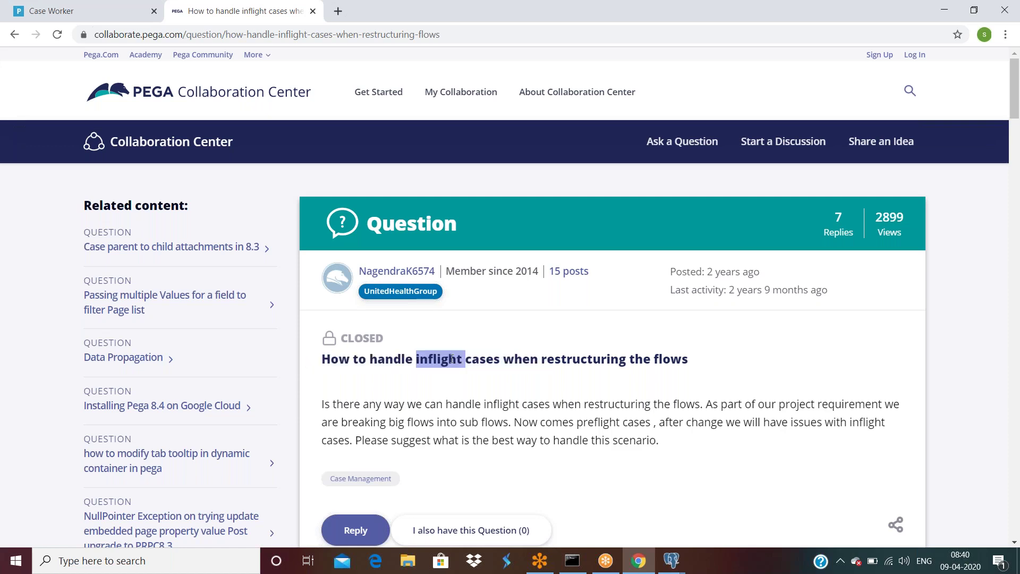
triple_click(451, 360)
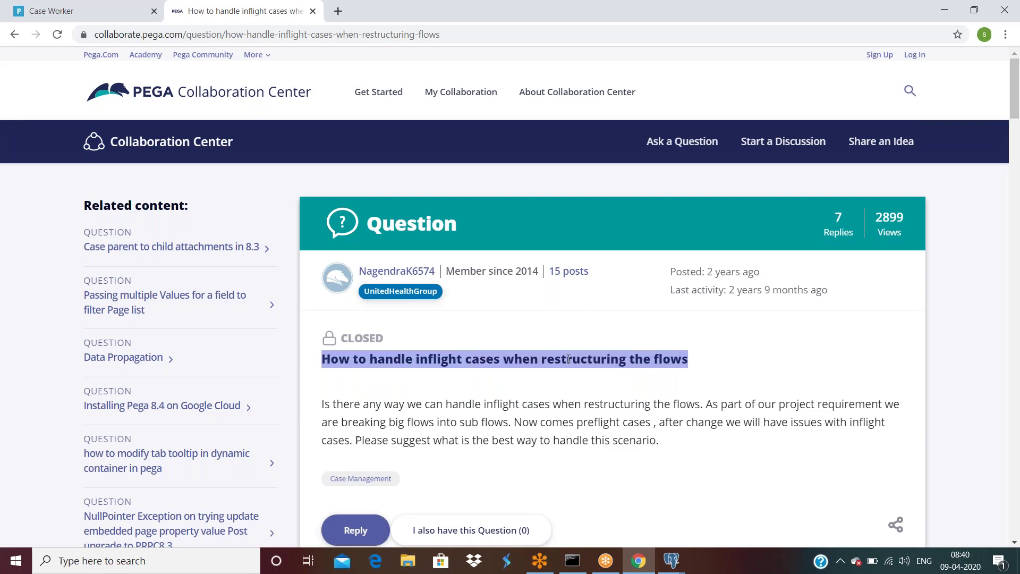
triple_click(522, 356)
Step: Review My Work (C-131, C-119) in the Case Worker portal, then view the My Teams page
click(95, 13)
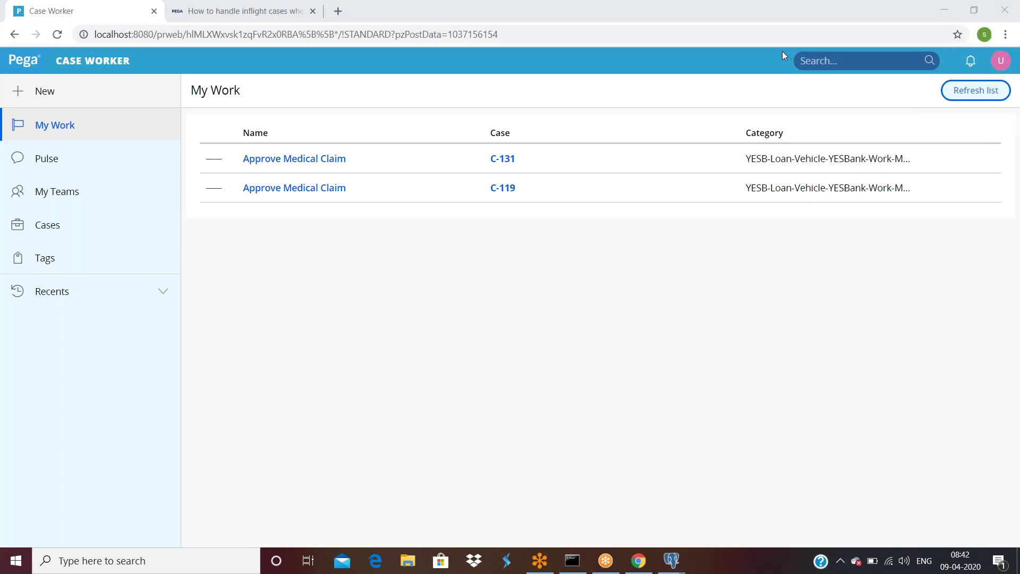
click(68, 197)
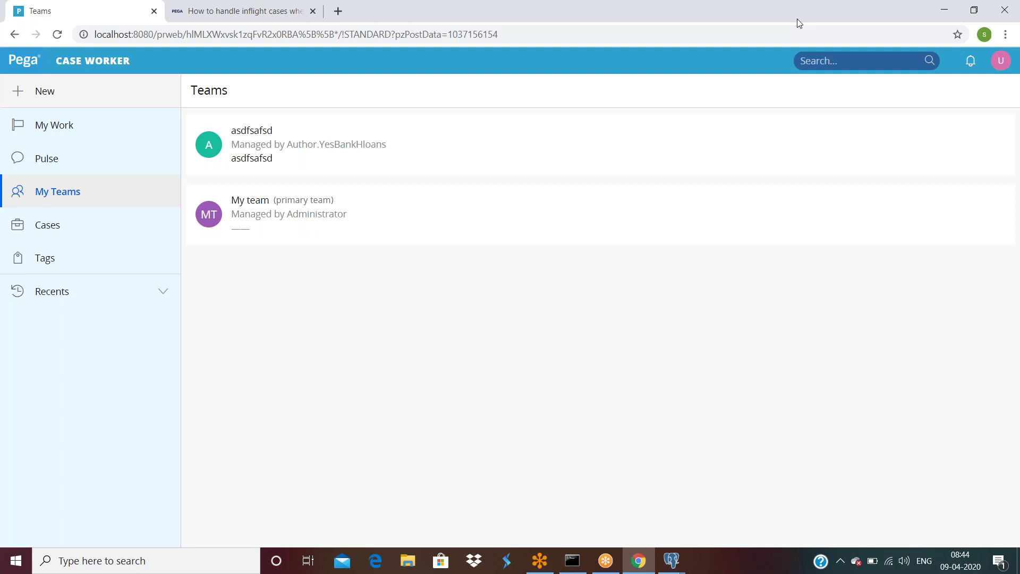
click(797, 20)
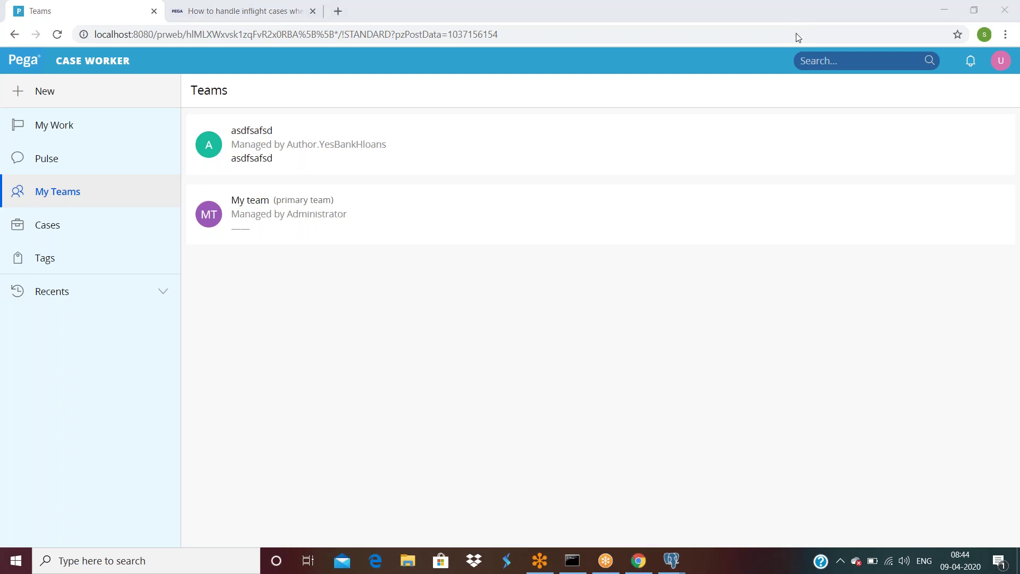